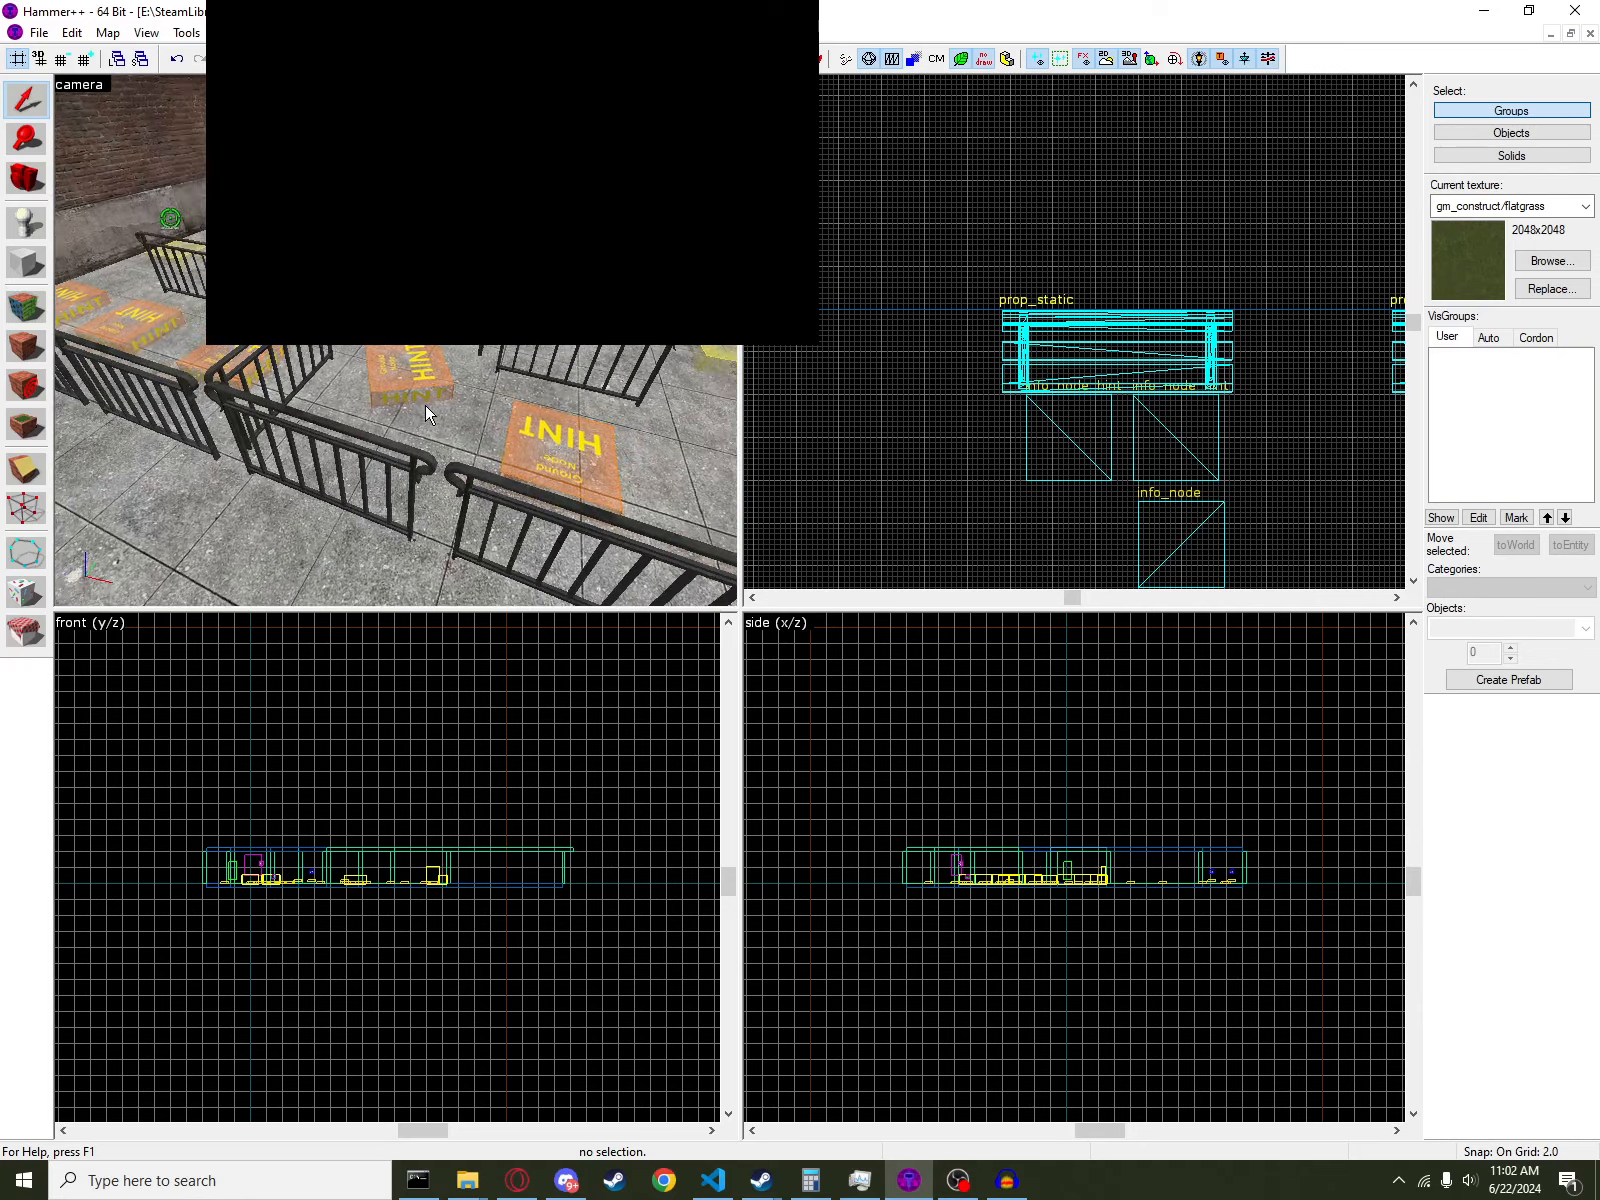
- Place an ai_goal_actbusy entity between the yellow ground nodes and raise it above the floor to about (-20 74 58)
key(w)
key(w)
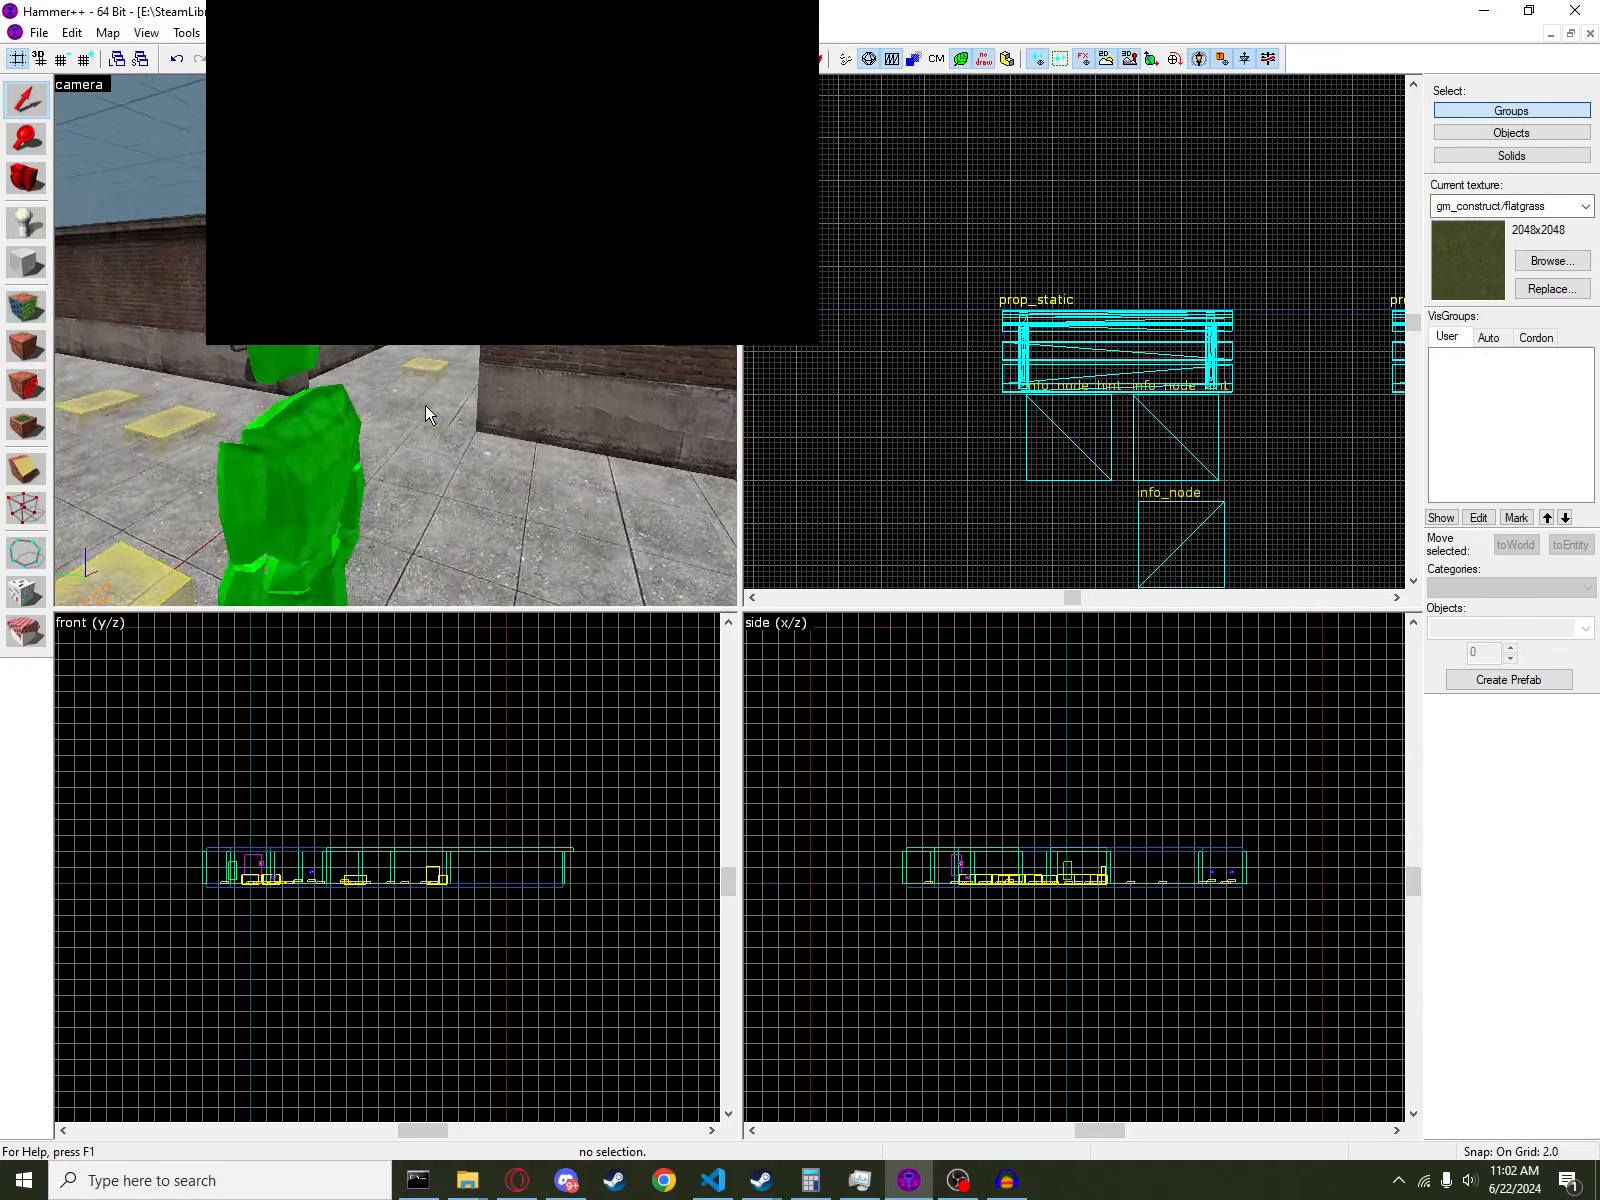
key(w)
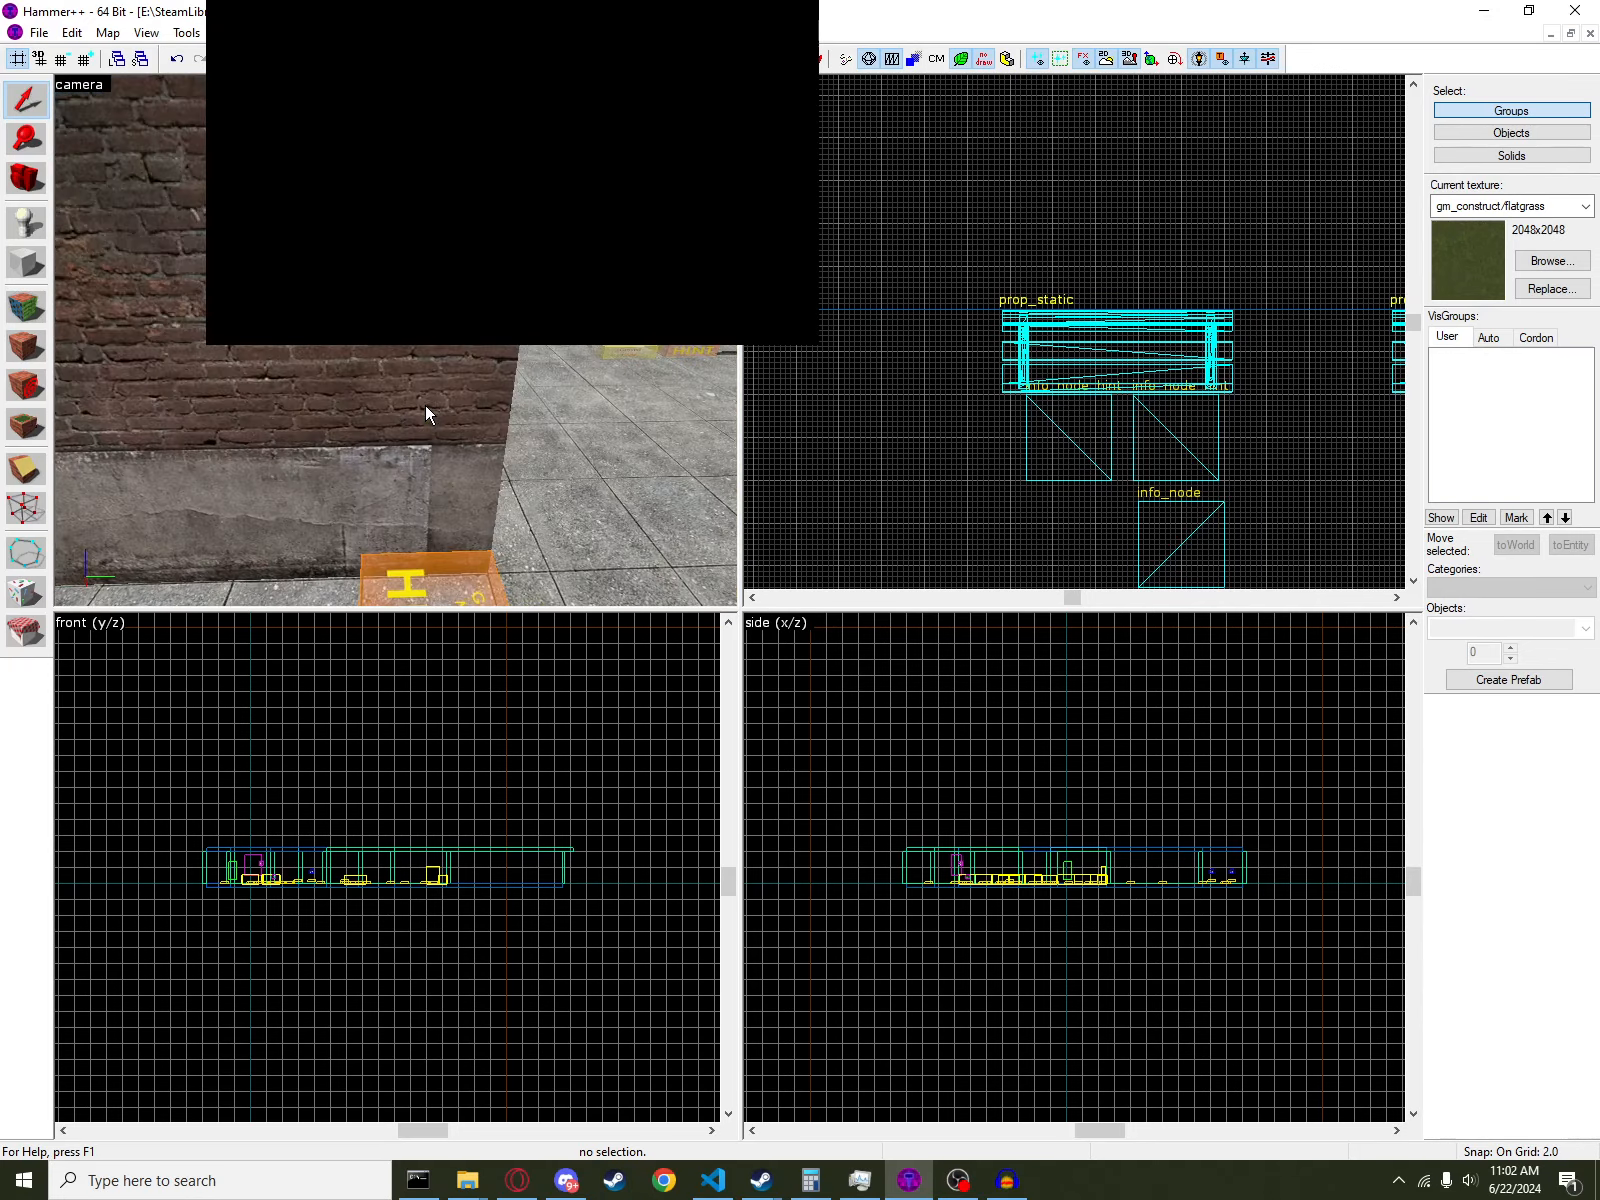
key(w)
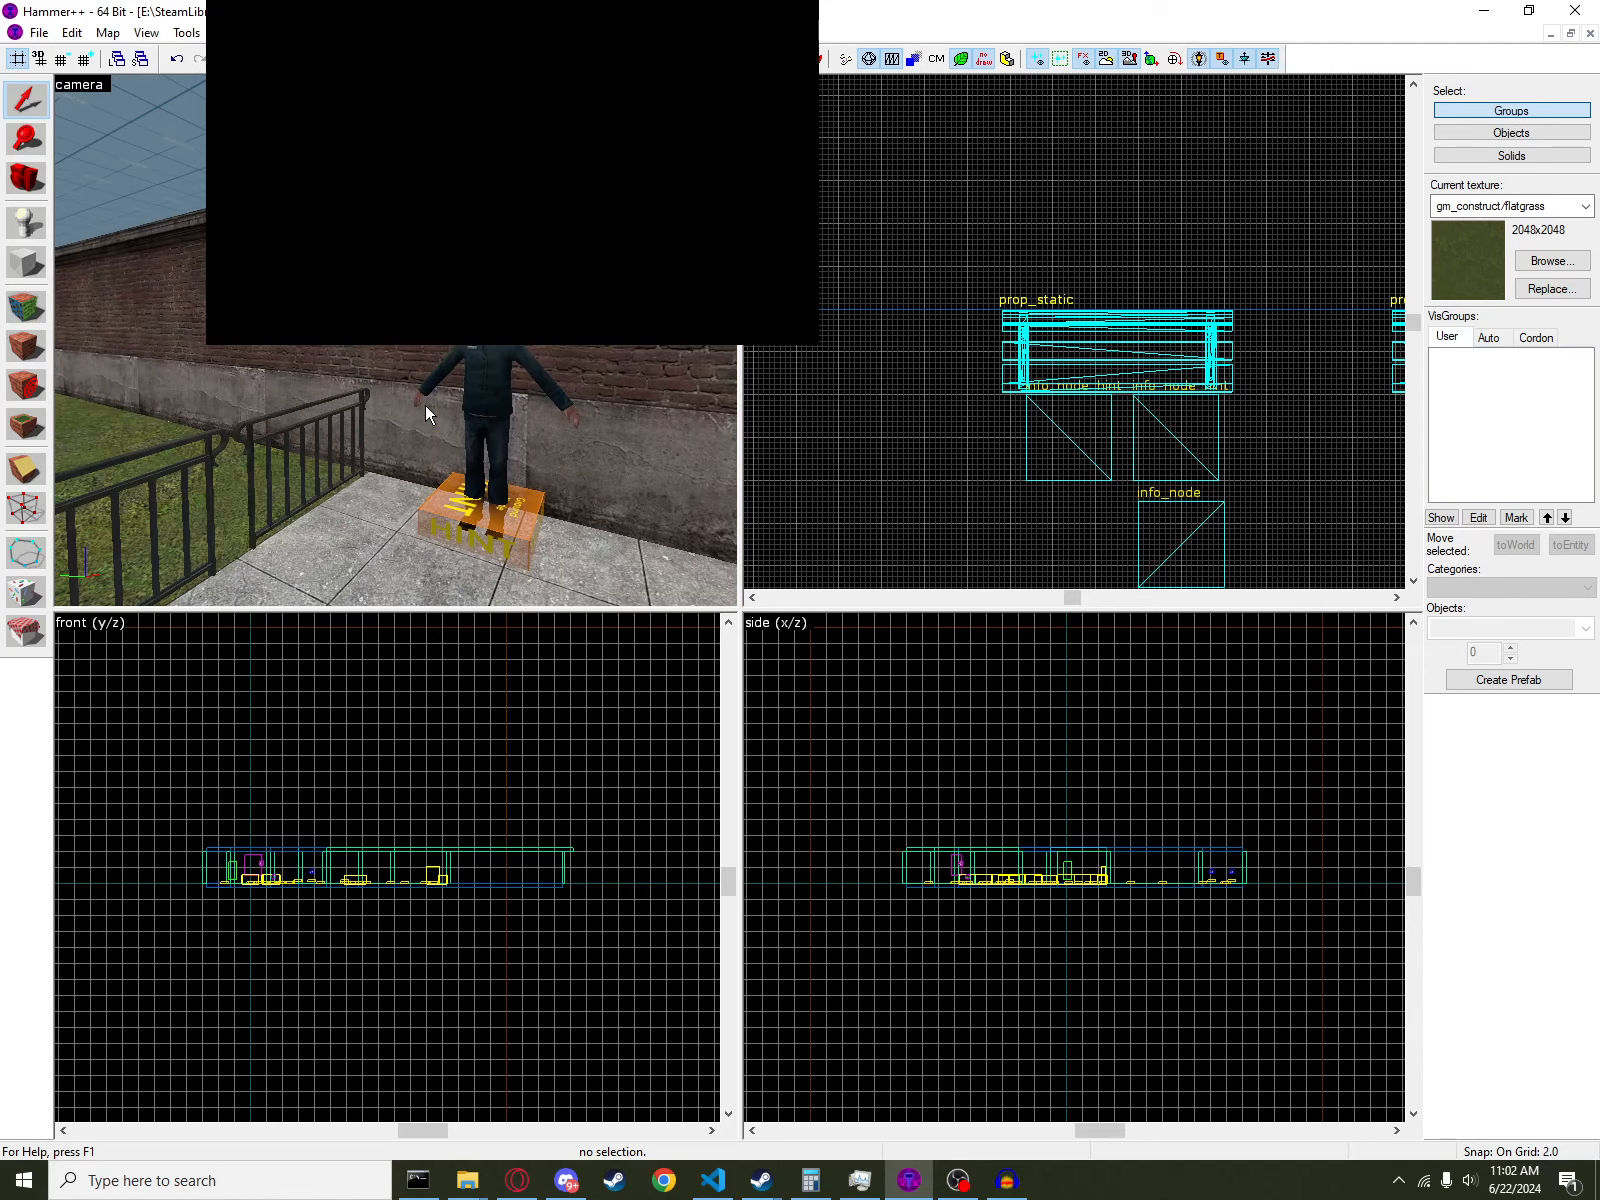
key(w)
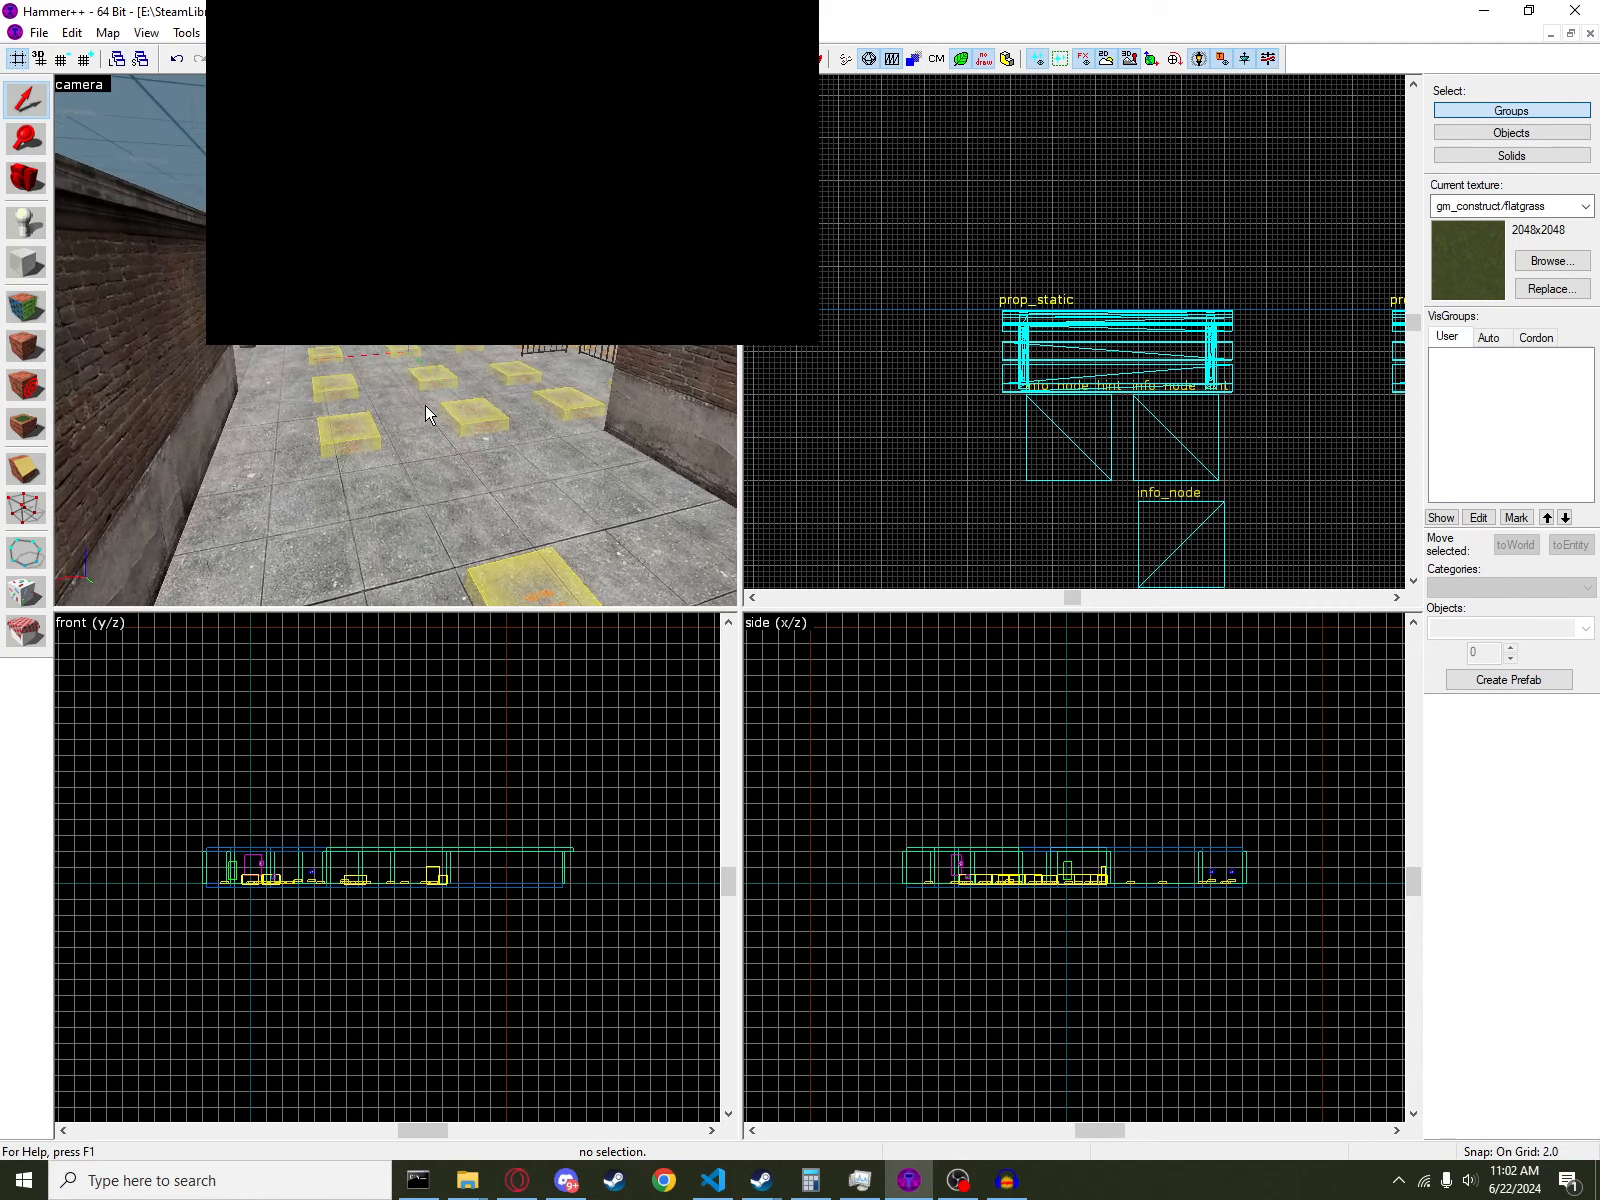
click(26, 222)
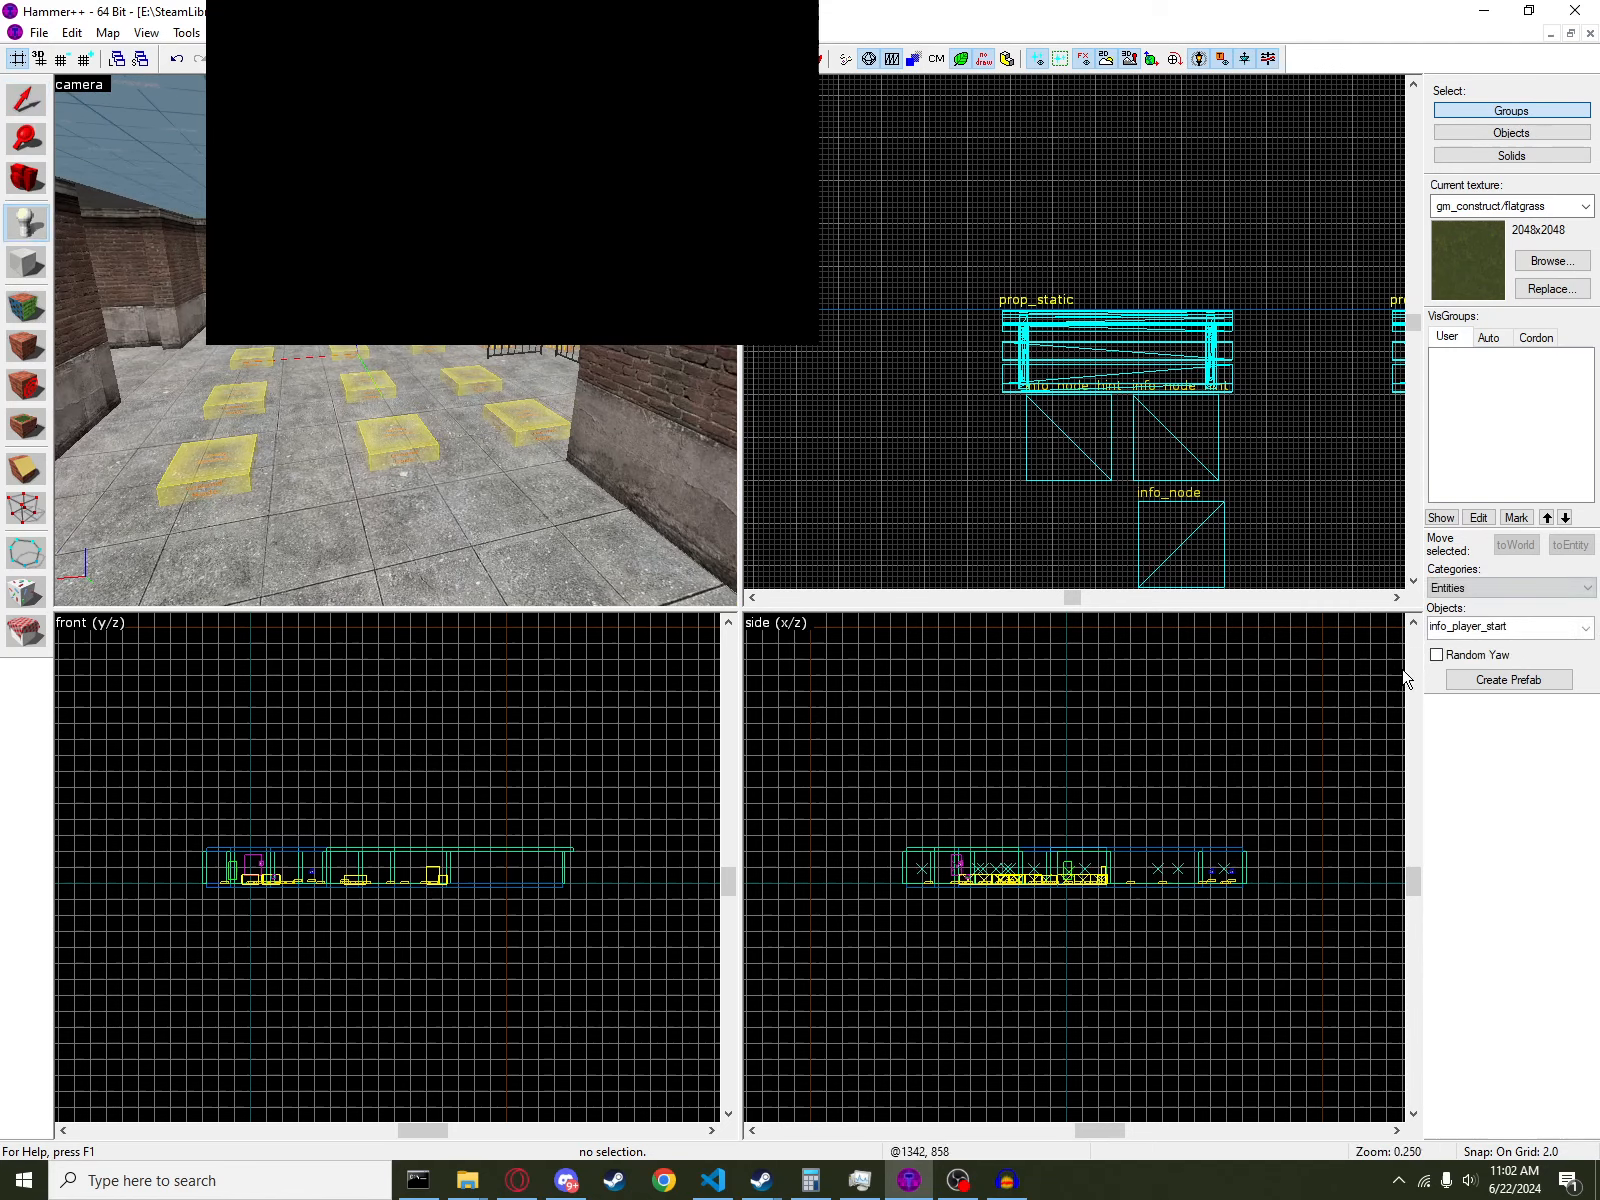
click(1462, 626)
text(ai_goal)
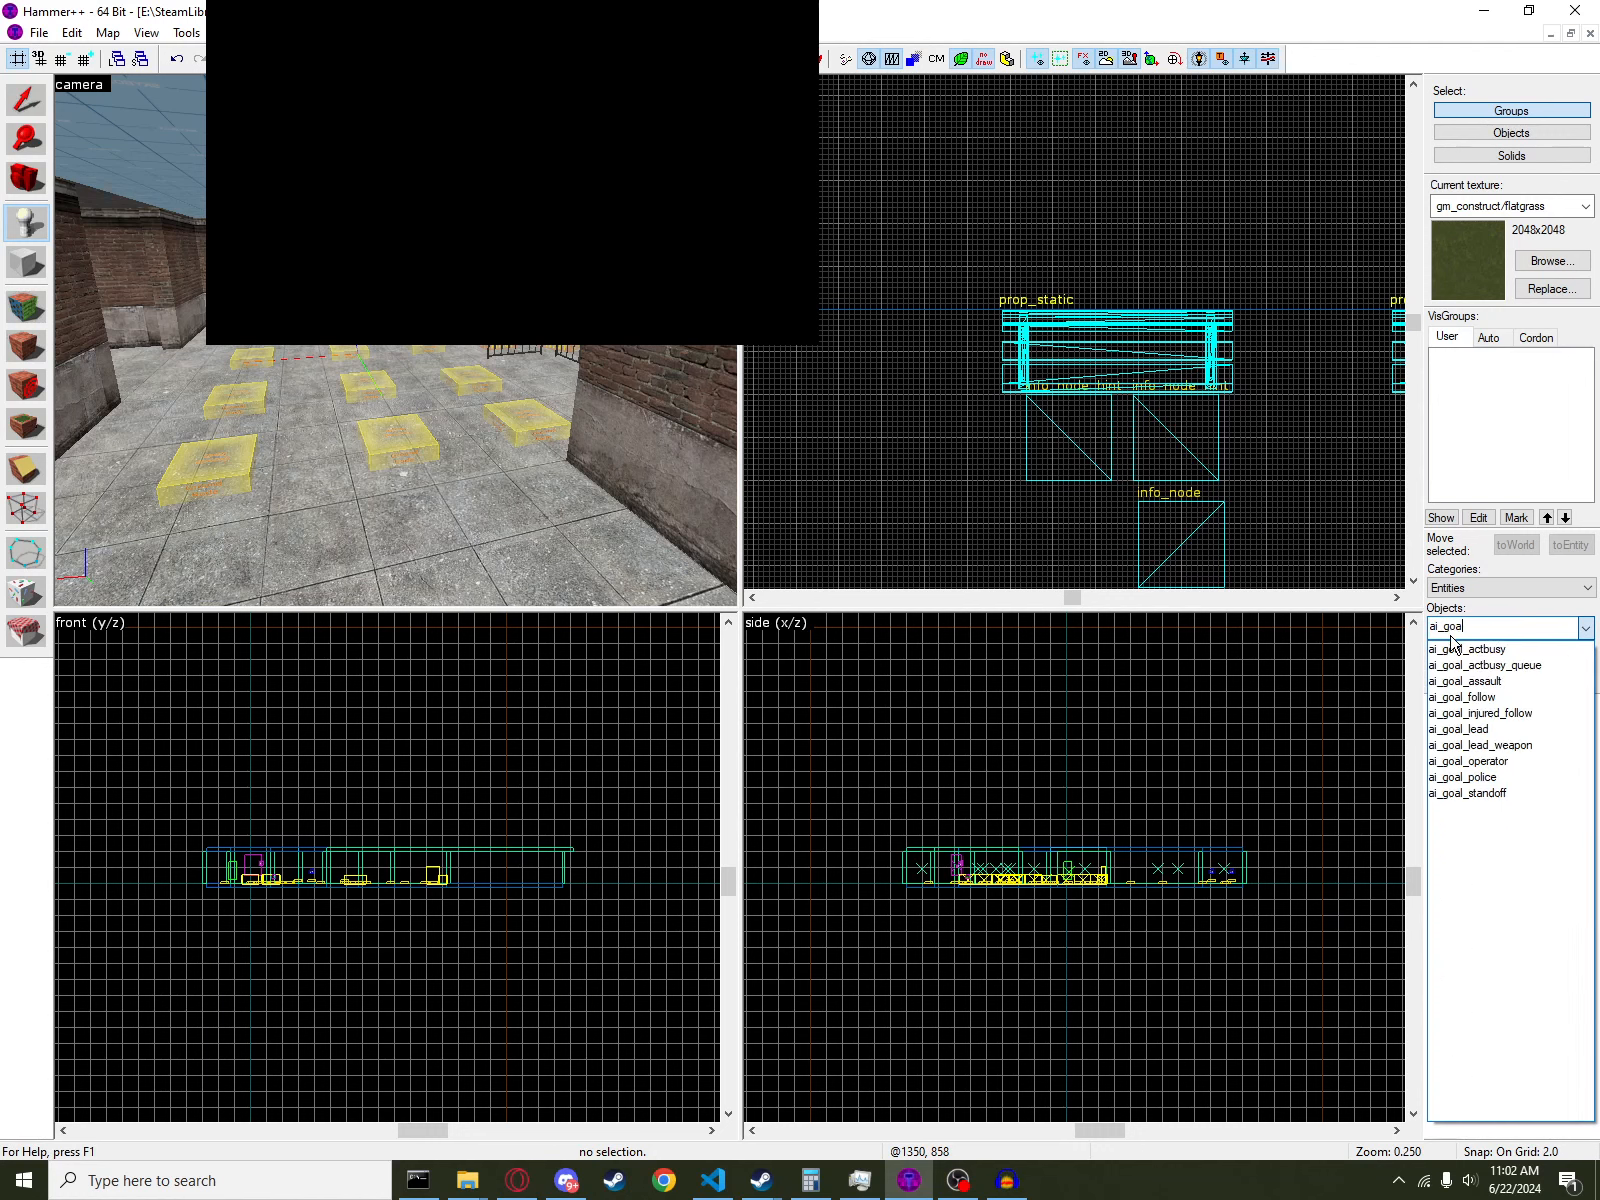
click(1467, 649)
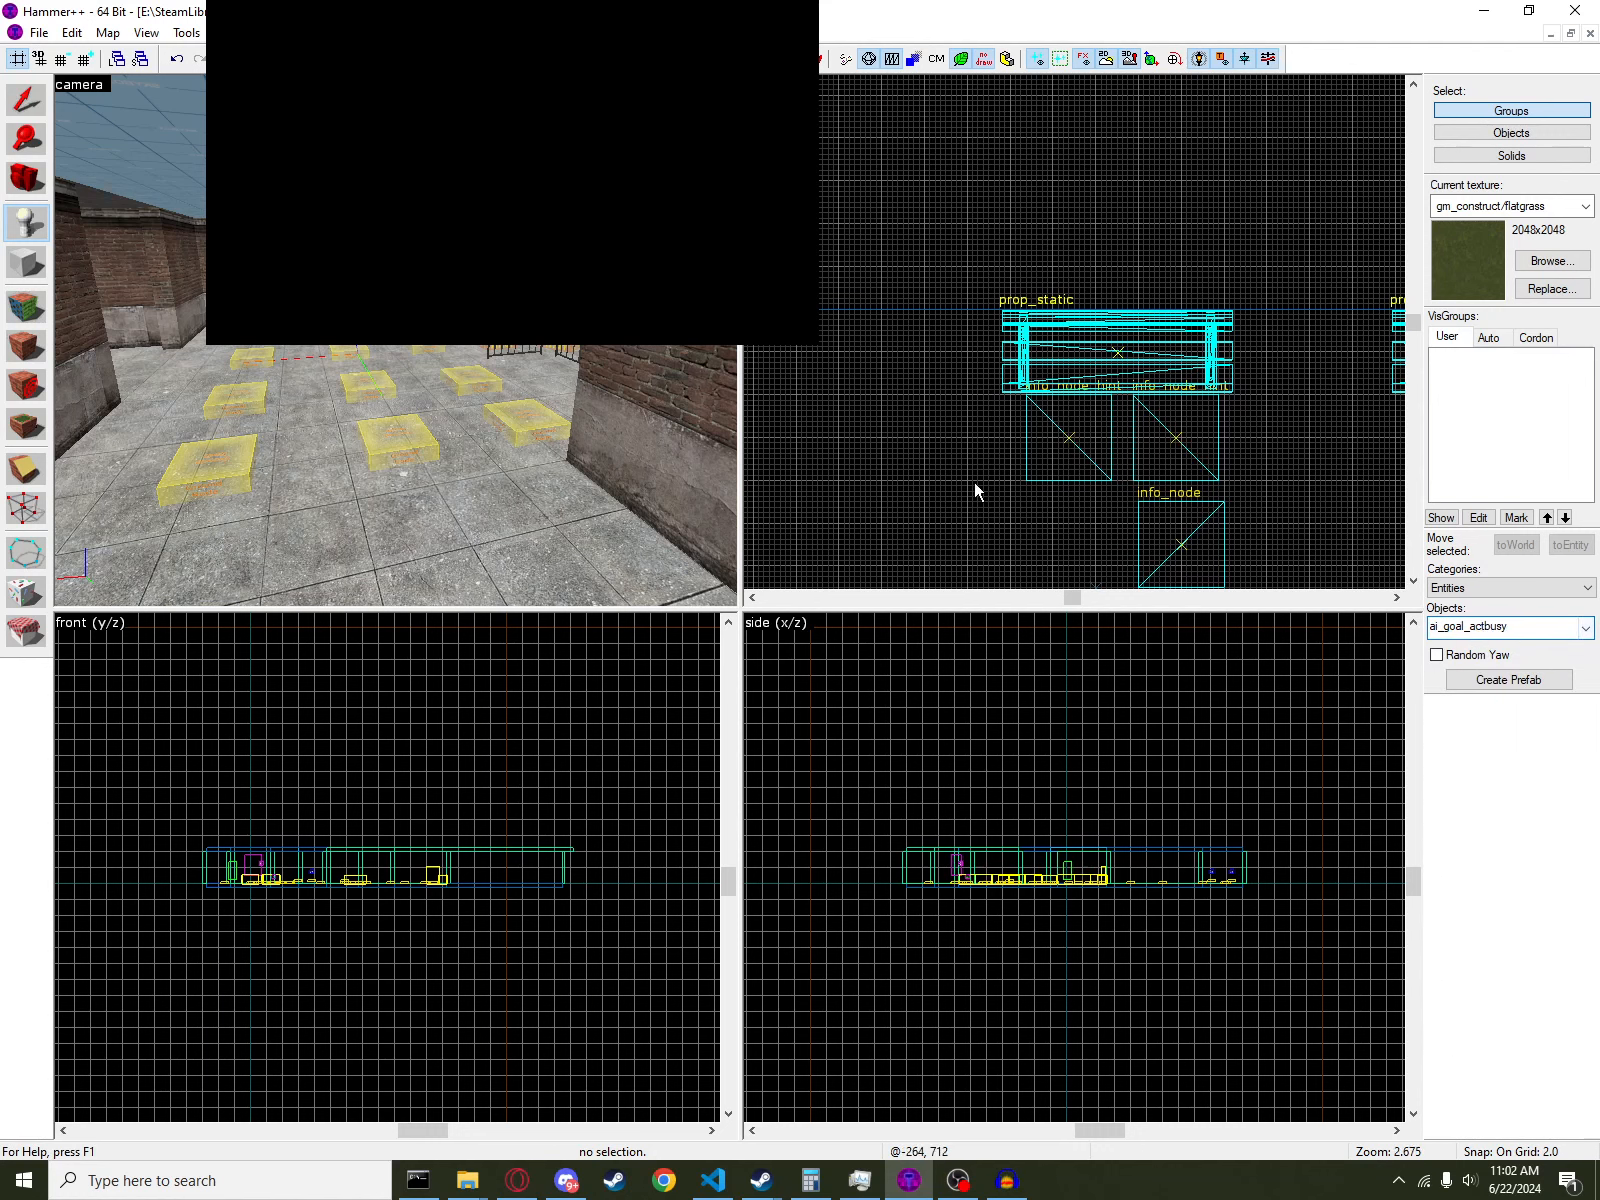
key(w)
click(445, 412)
key(shift+s)
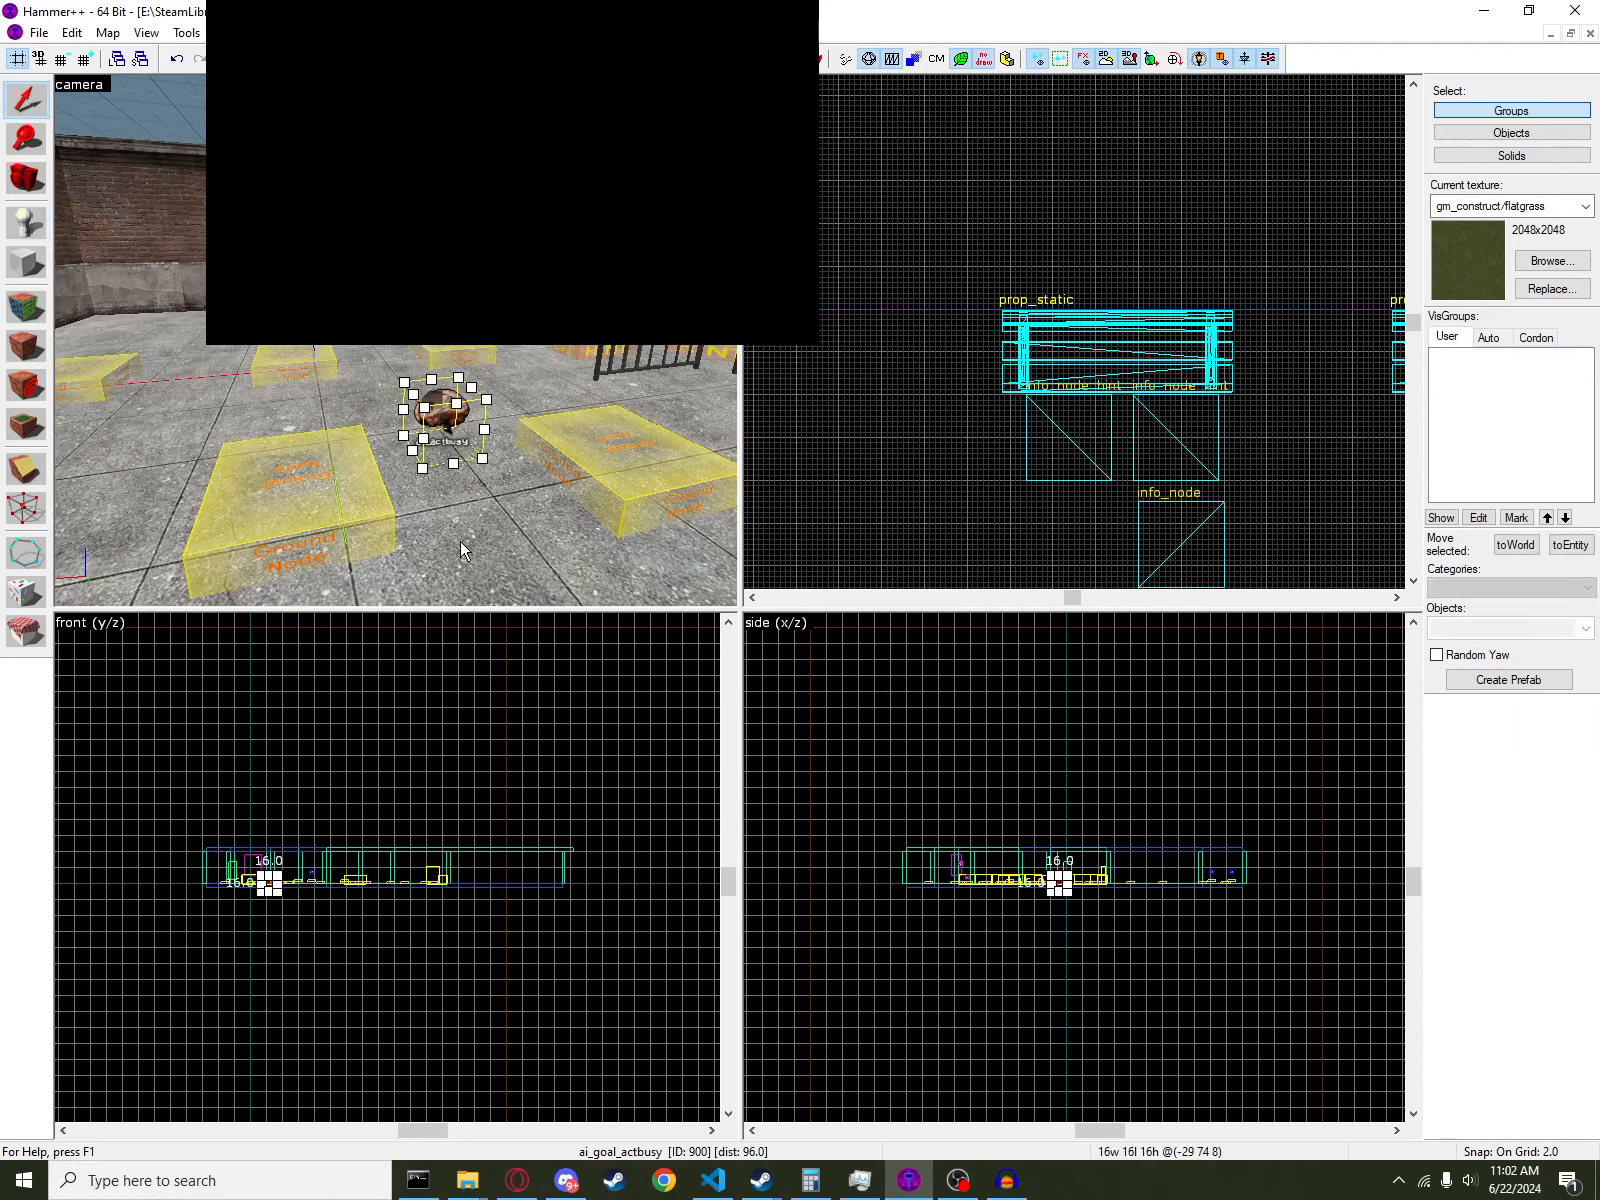
drag(464, 426, 530, 330)
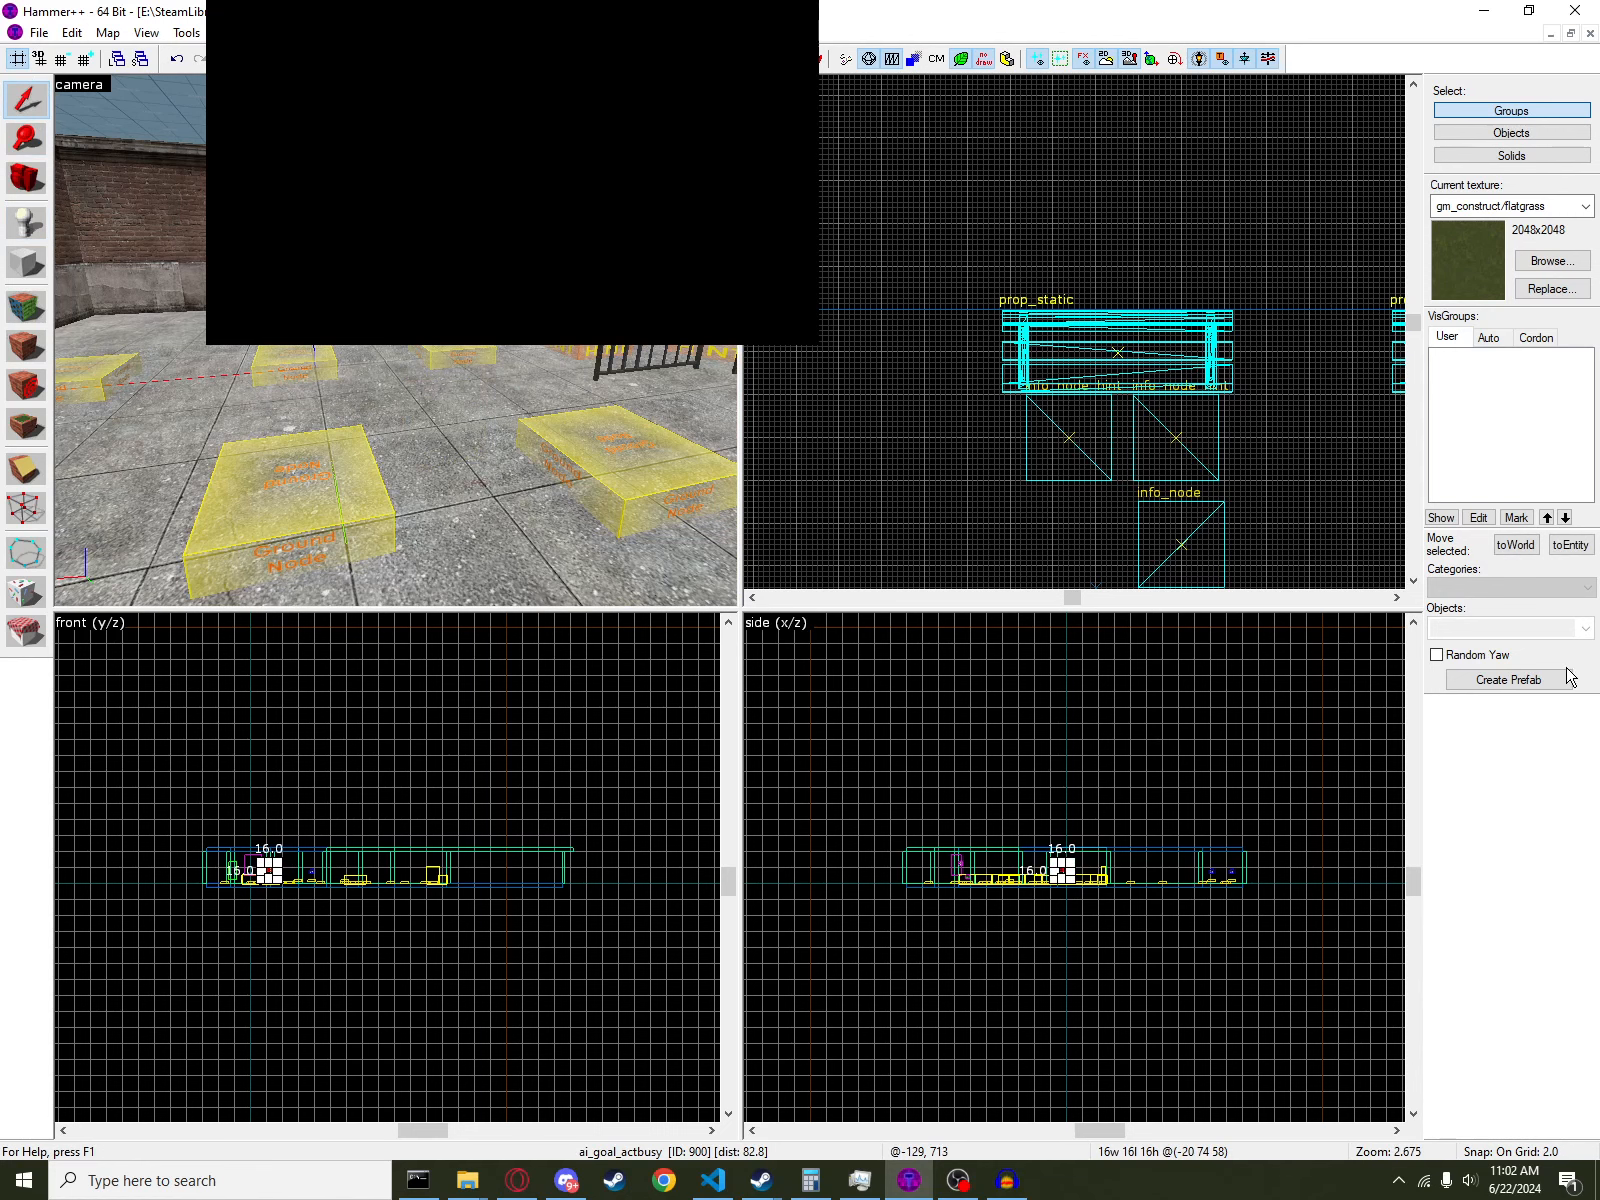
- Place an ai_goal_actbusy_queue entity beside the railings near the info_target and raise it to about (-357 46 60)
click(18, 229)
click(1588, 627)
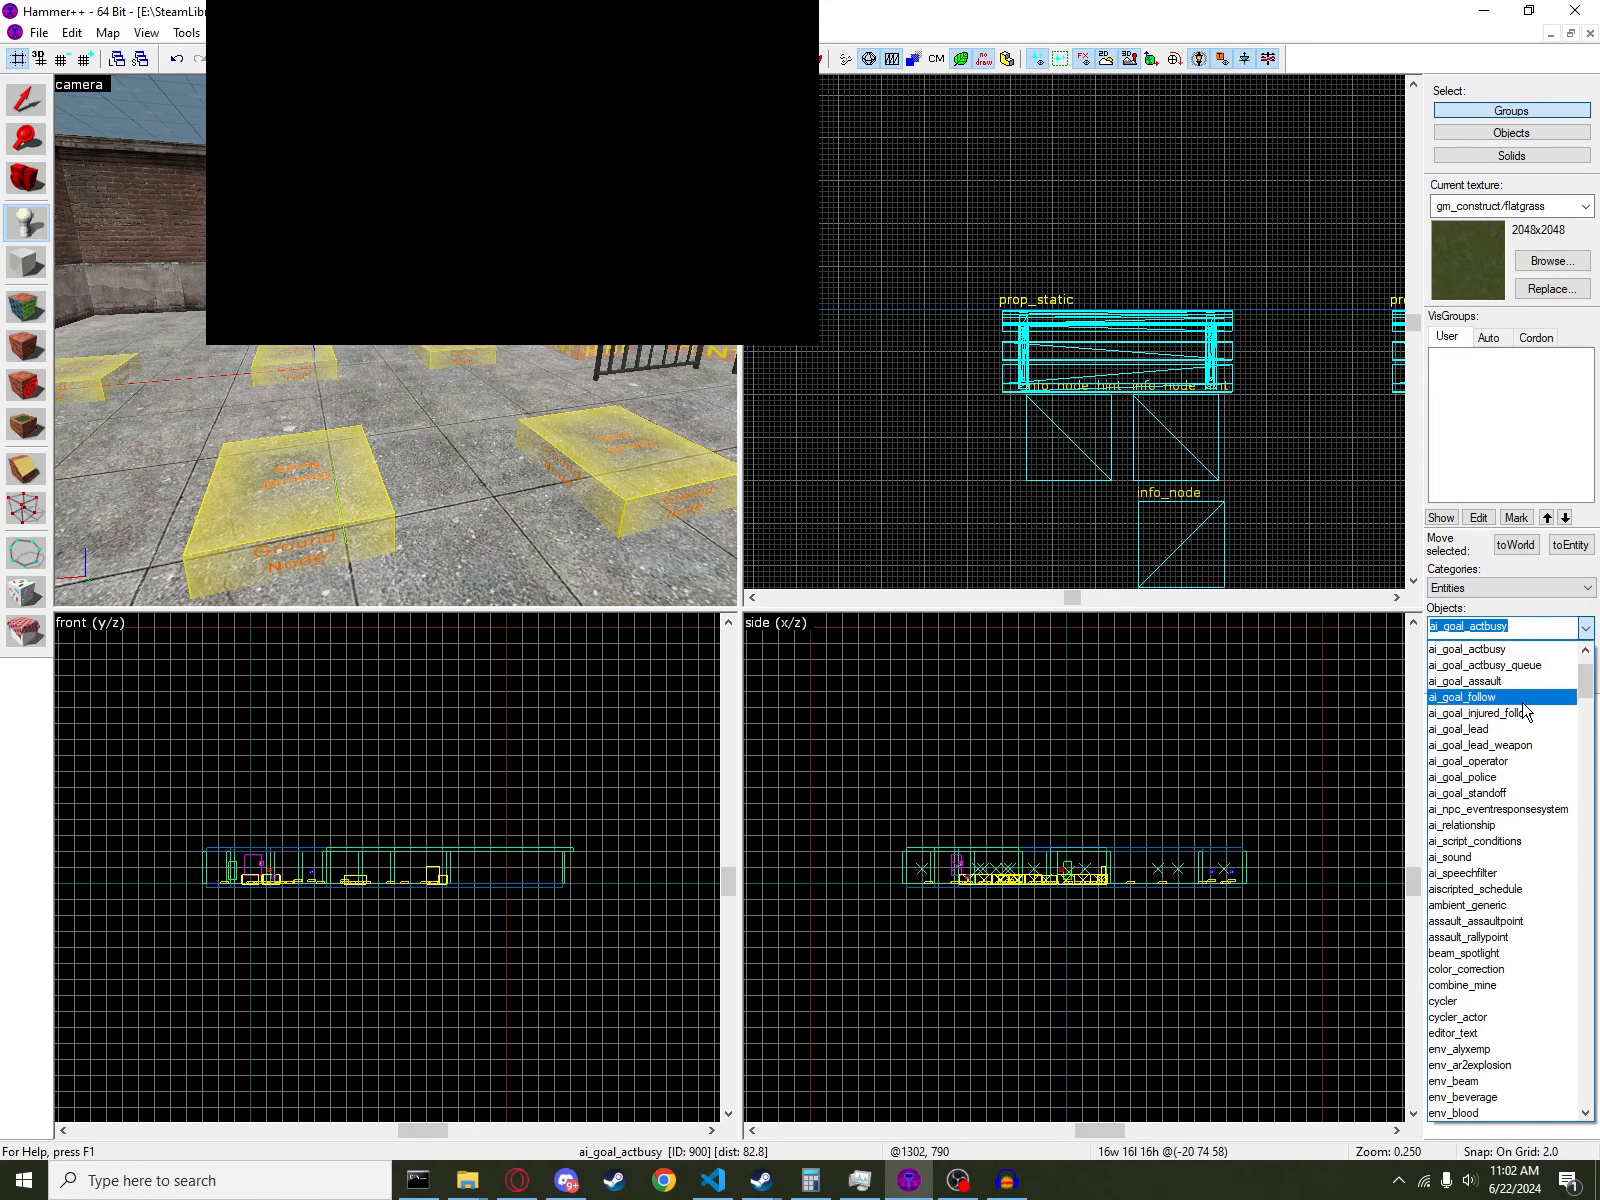
click(1507, 662)
key(z)
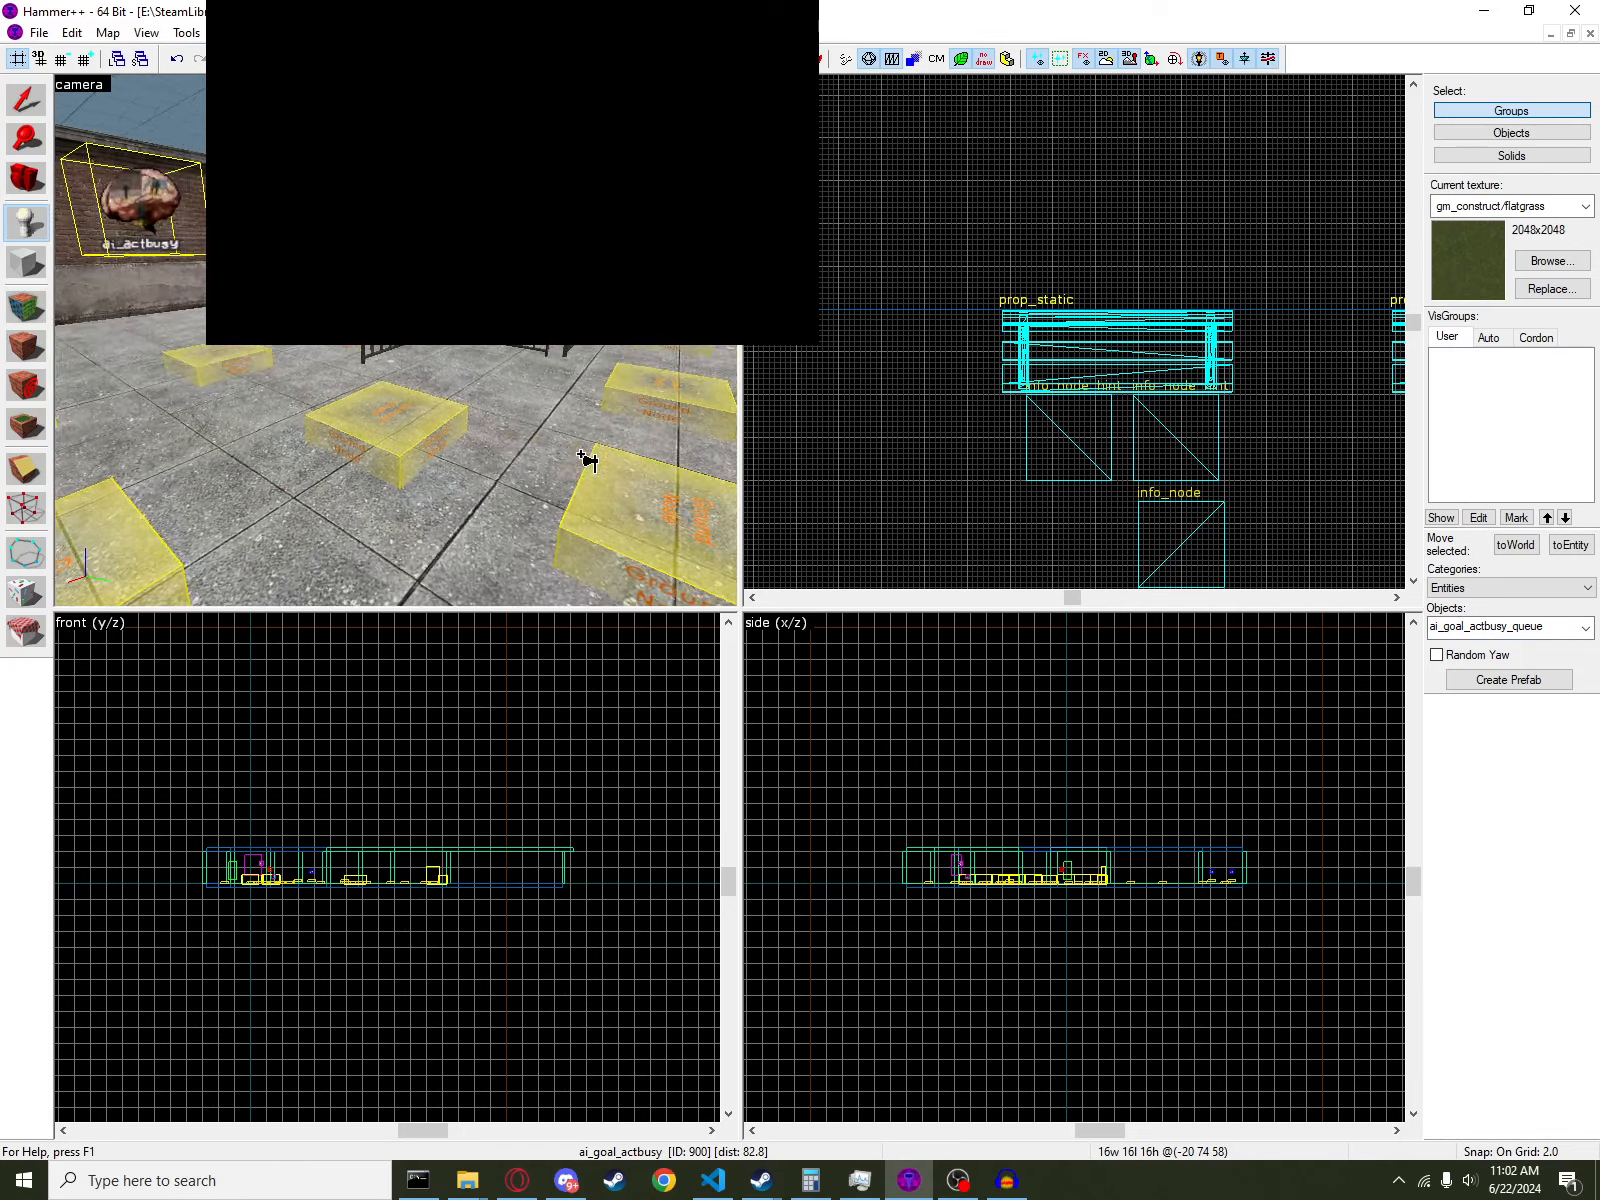
key(w)
click(407, 458)
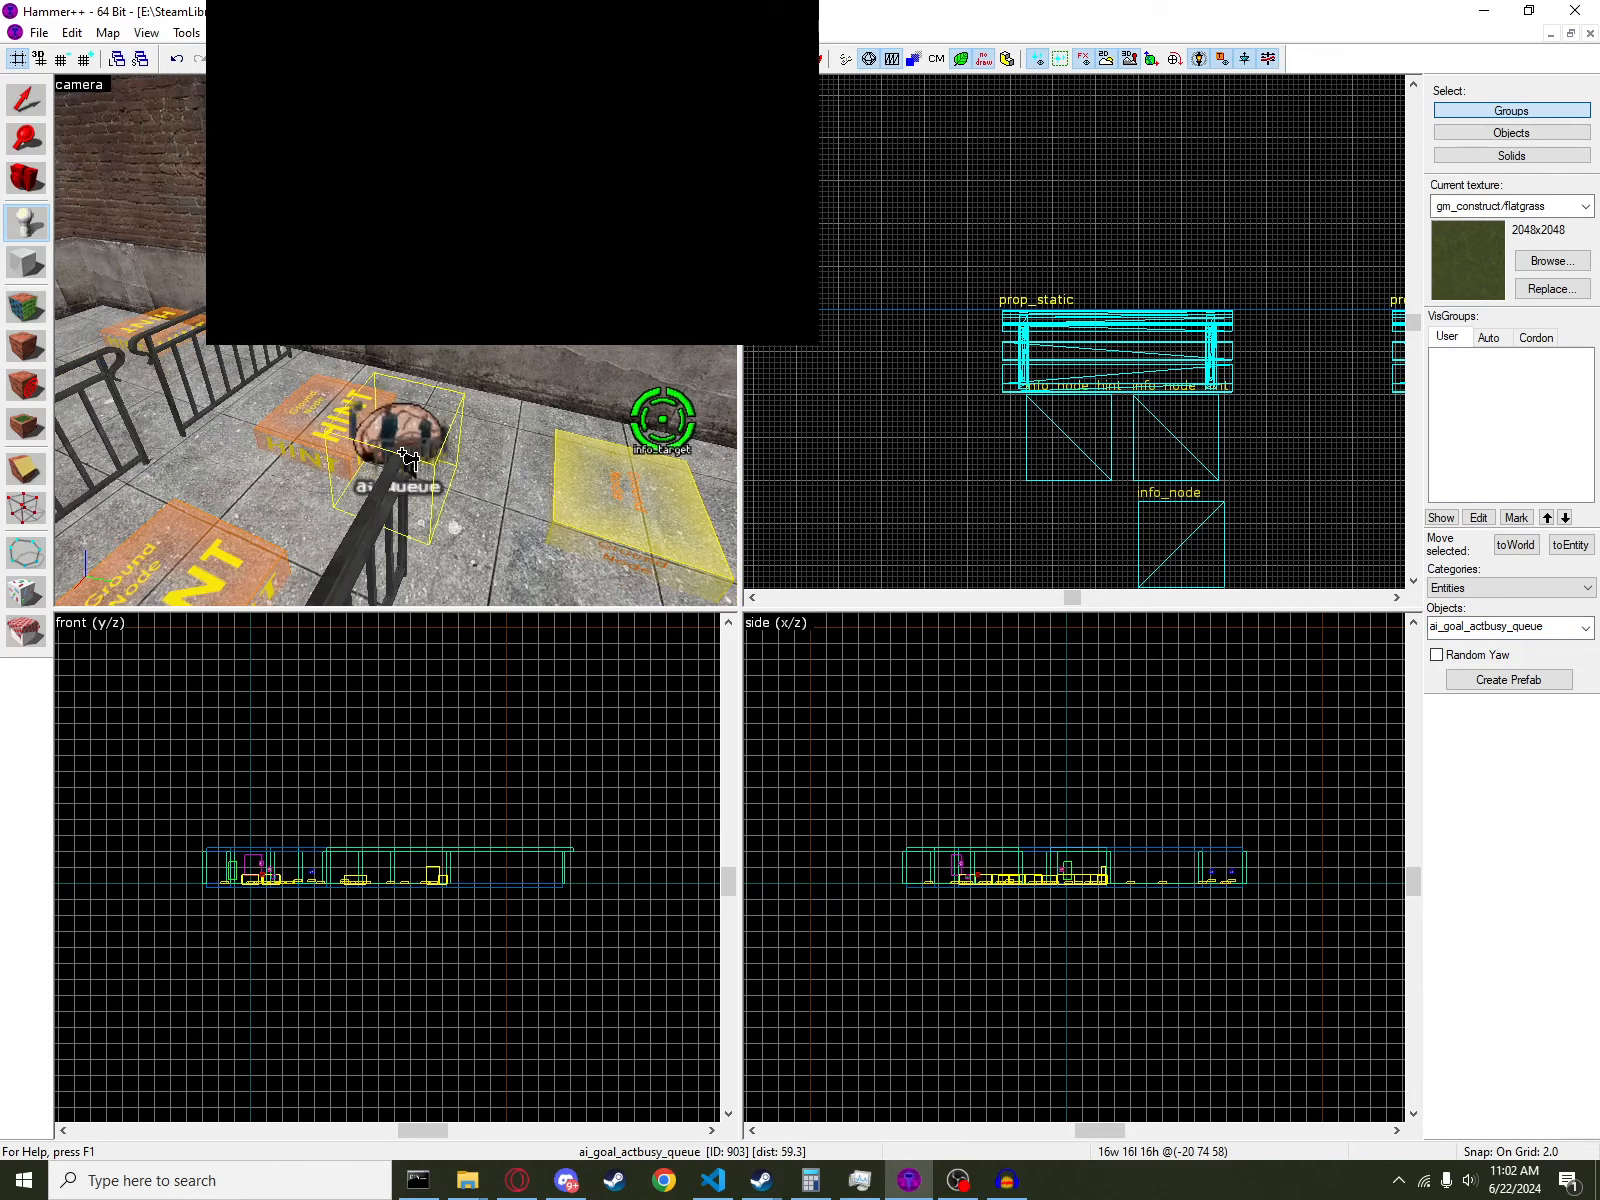
click(20, 101)
drag(412, 478, 412, 358)
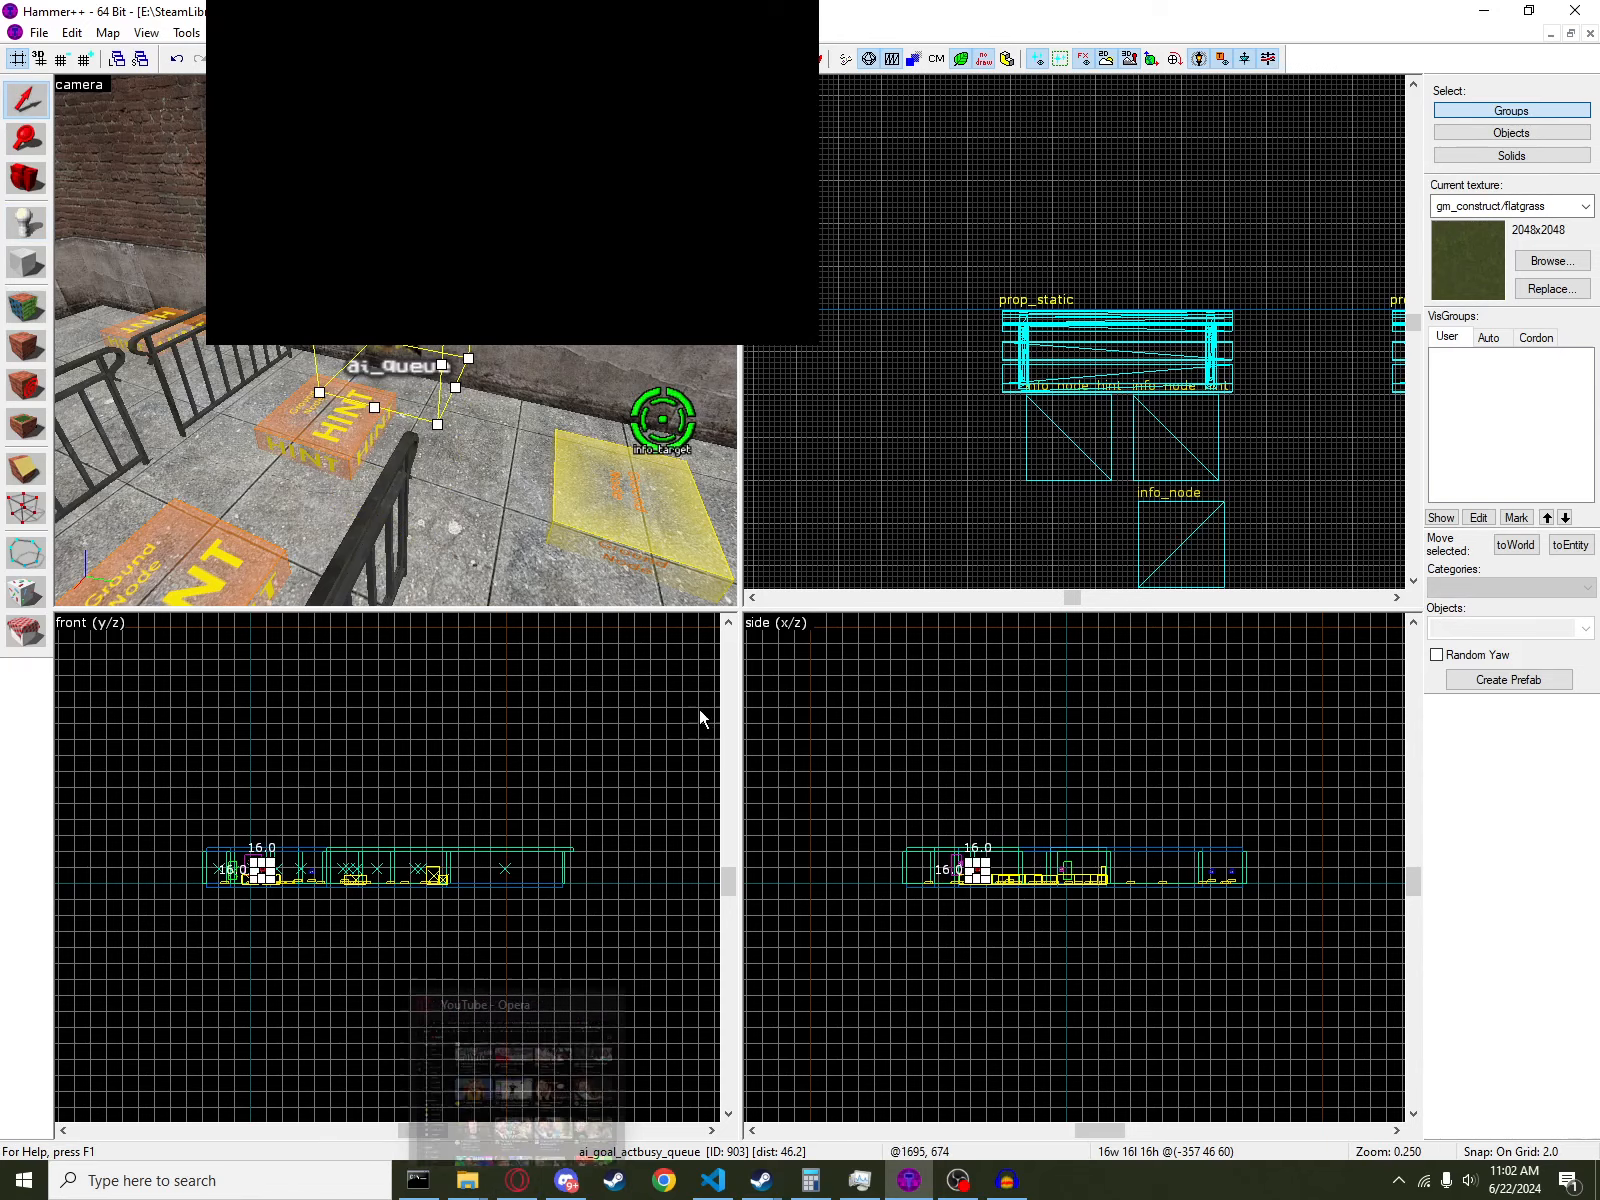
- Place an npc_citizen entity on the pavement among the ground nodes near the ai_goal_actbusy entity
key(z)
key(a)
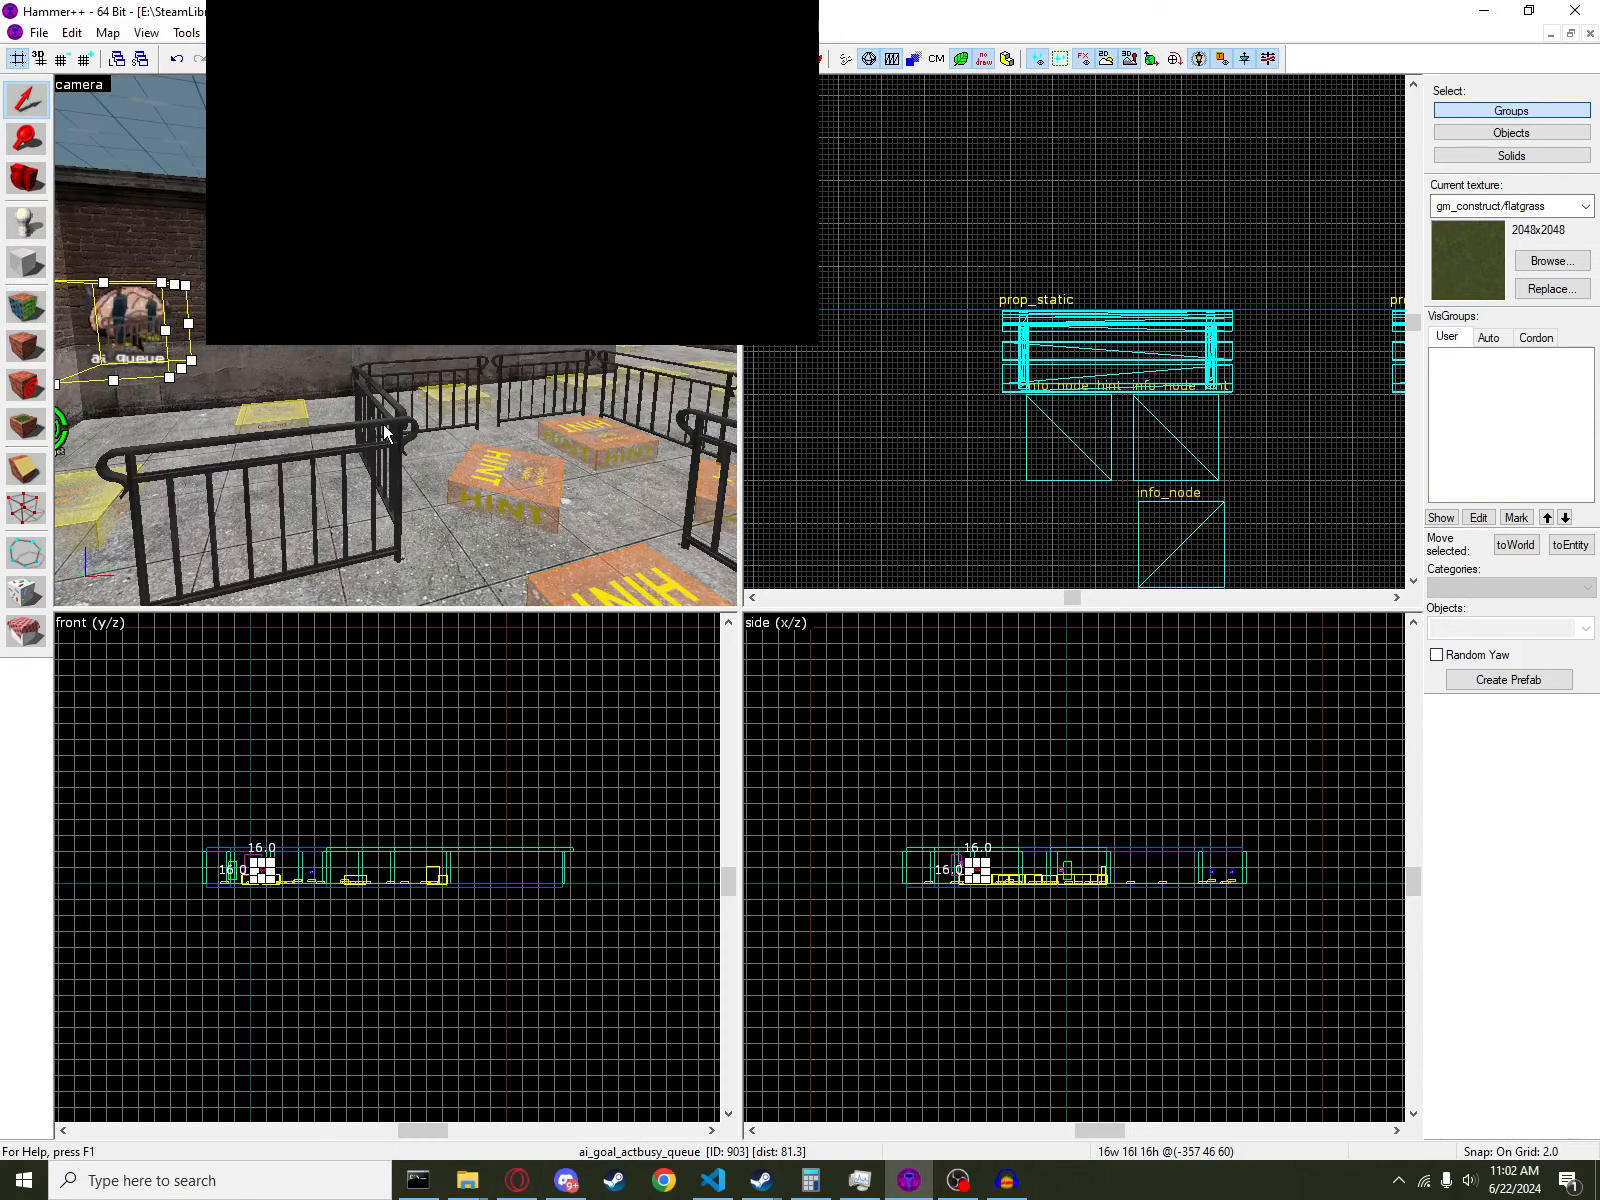
key(w)
key(w)
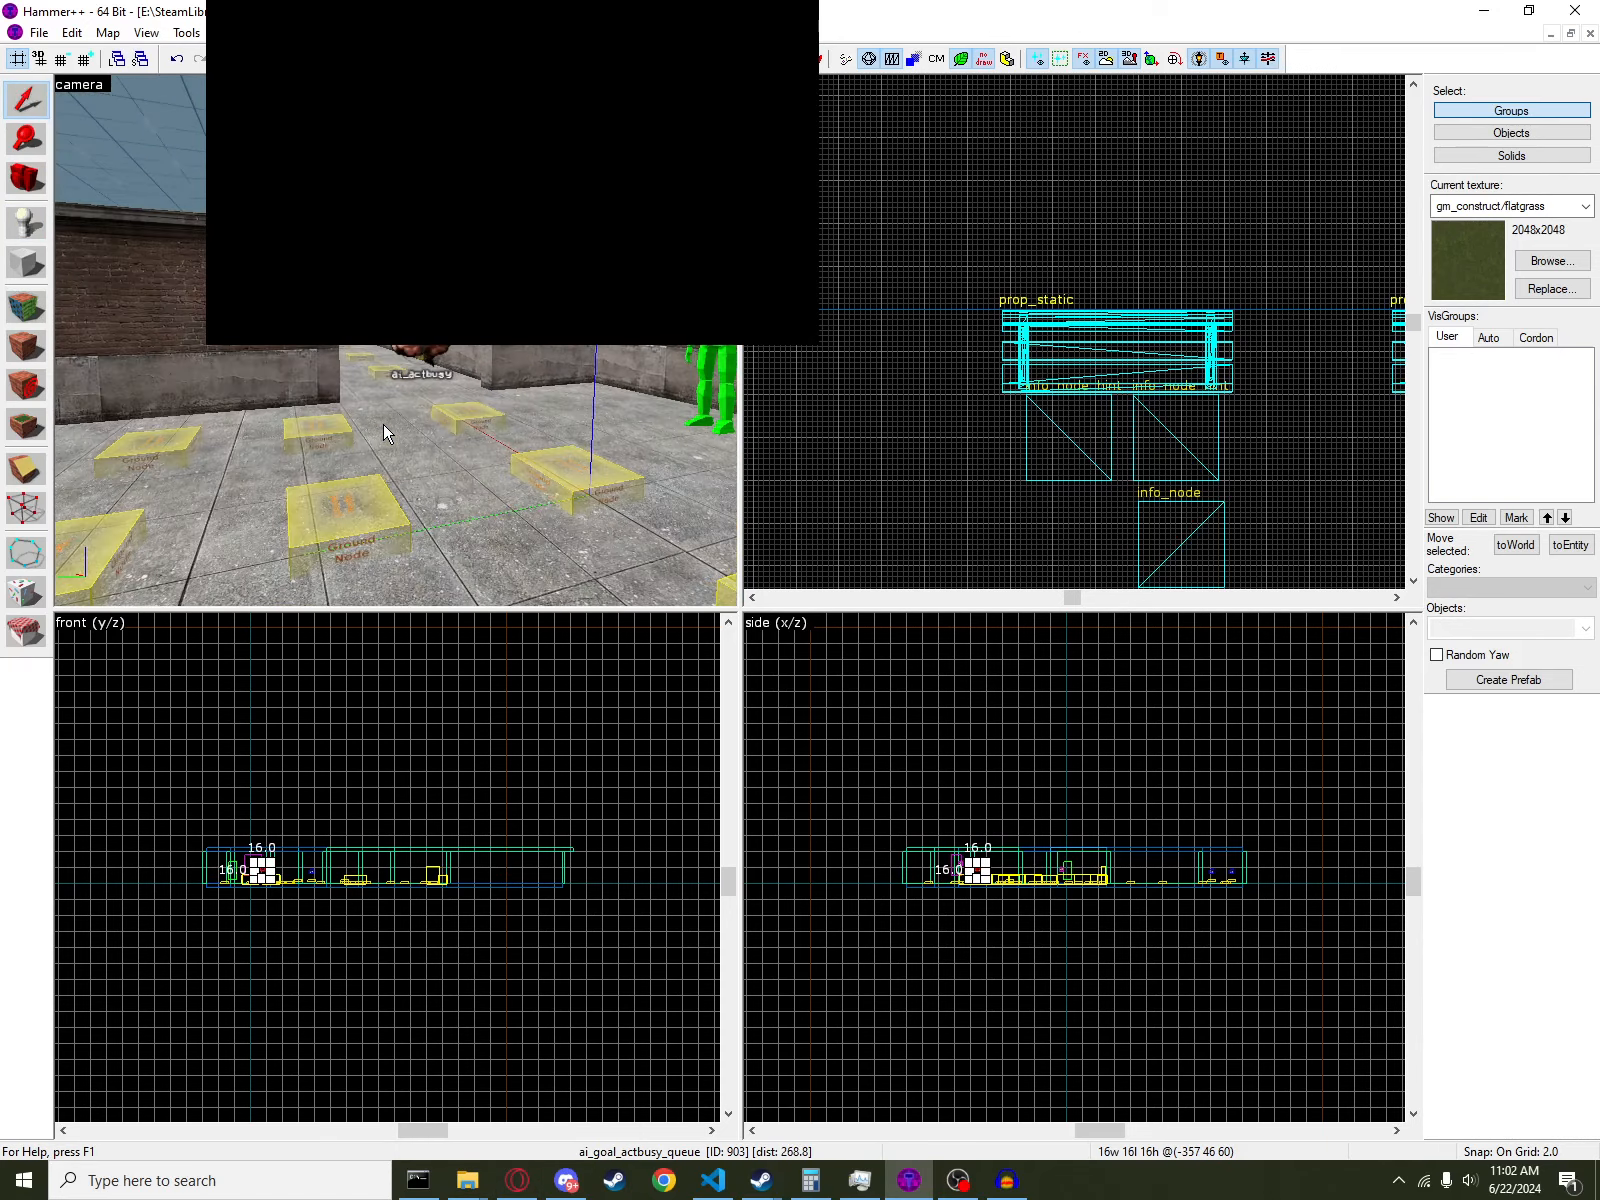
key(w)
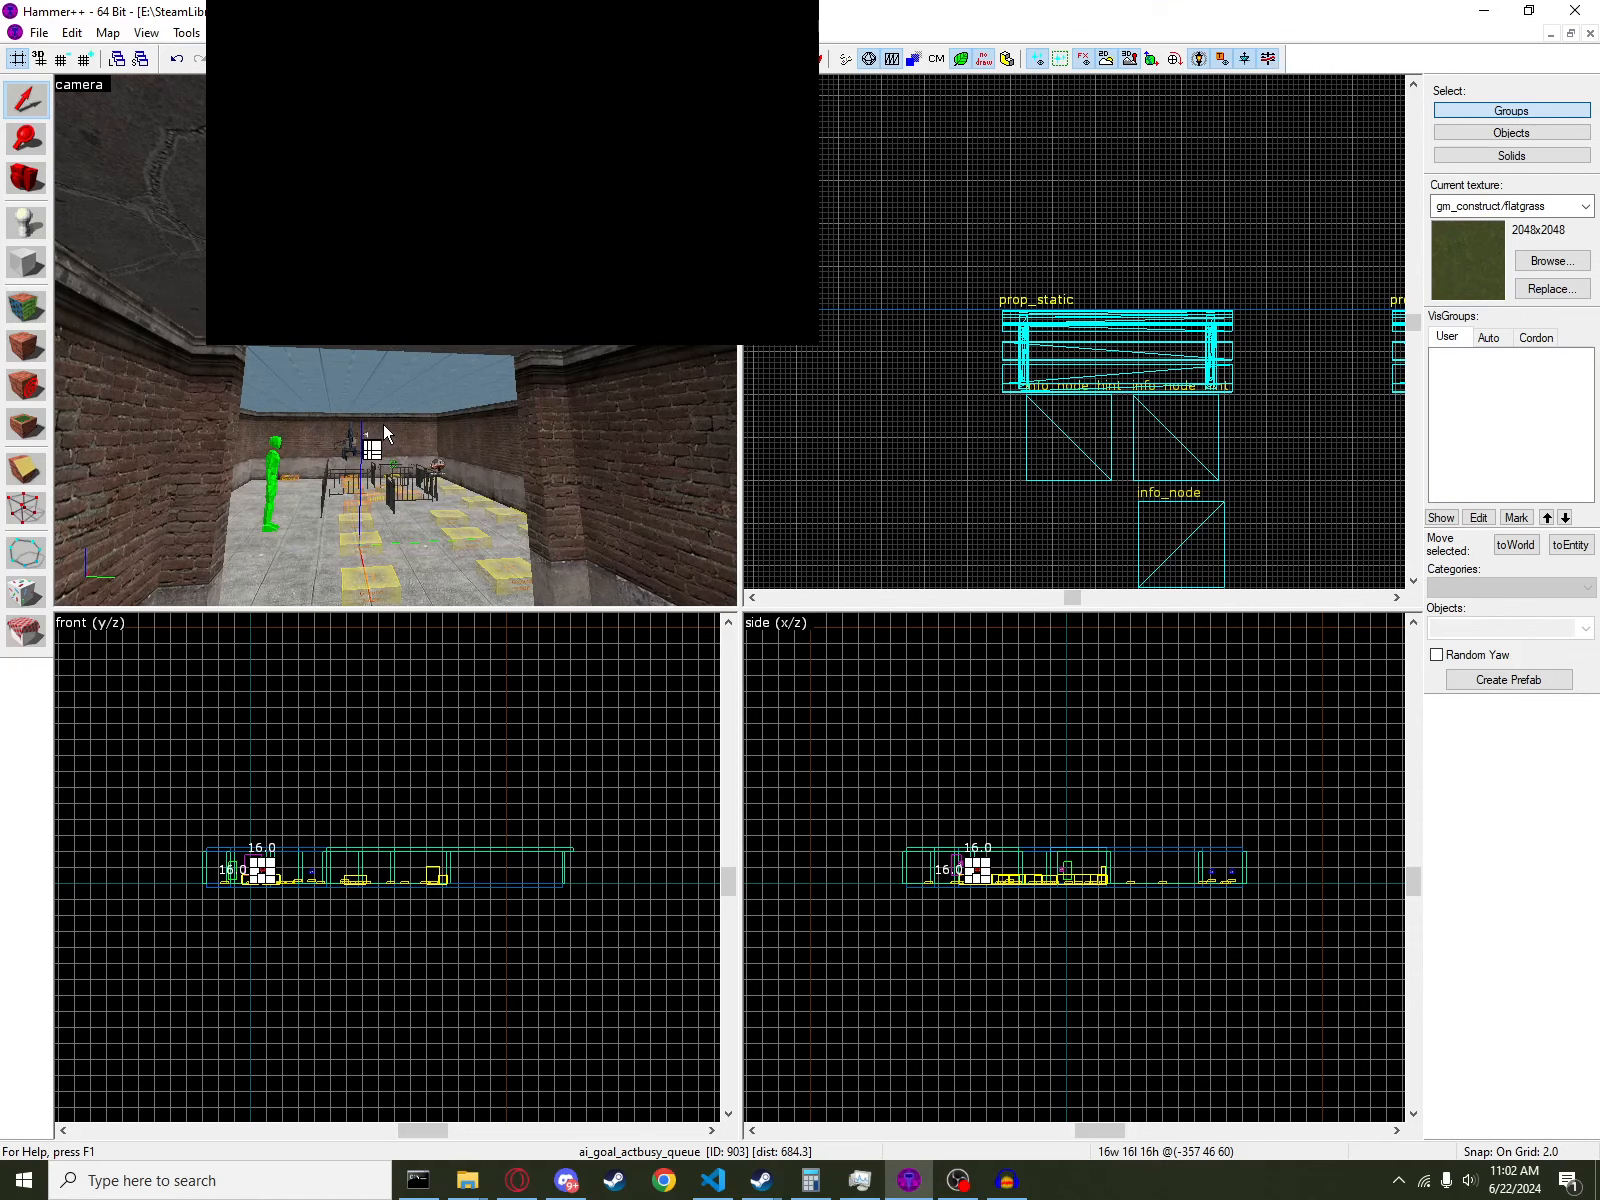
key(s)
key(z)
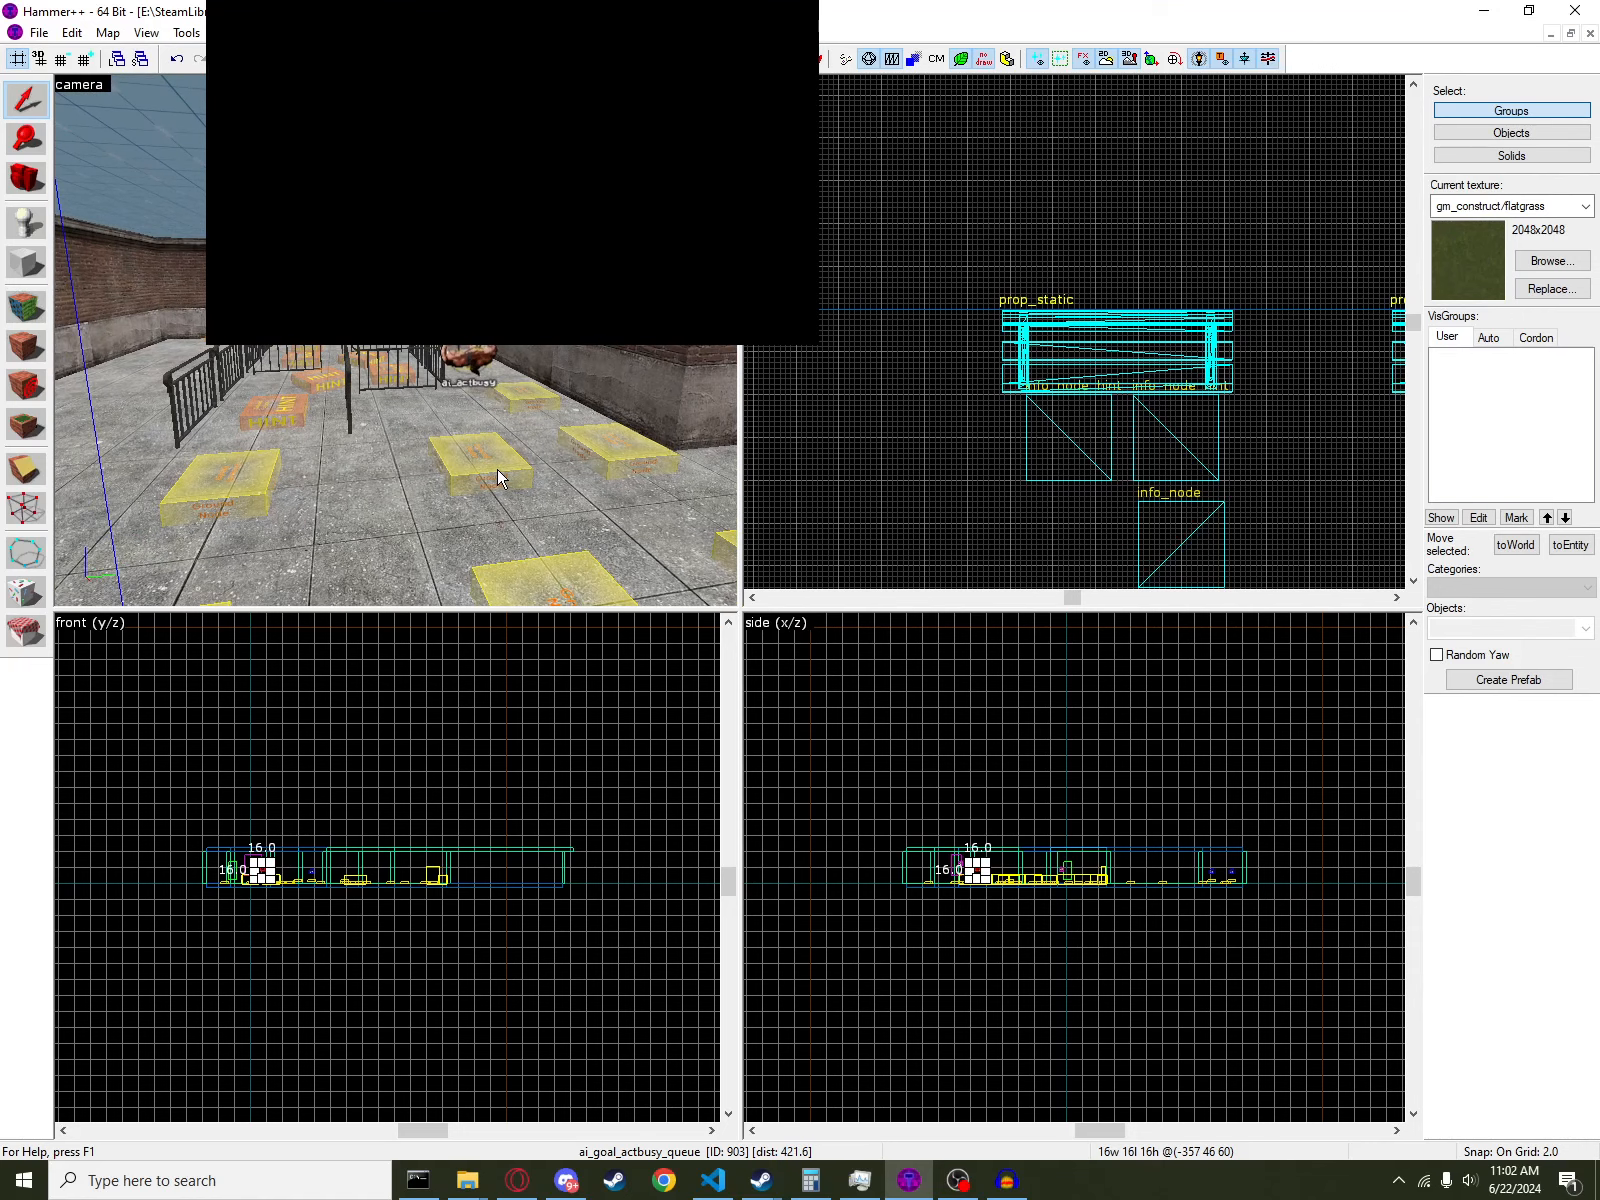
click(26, 222)
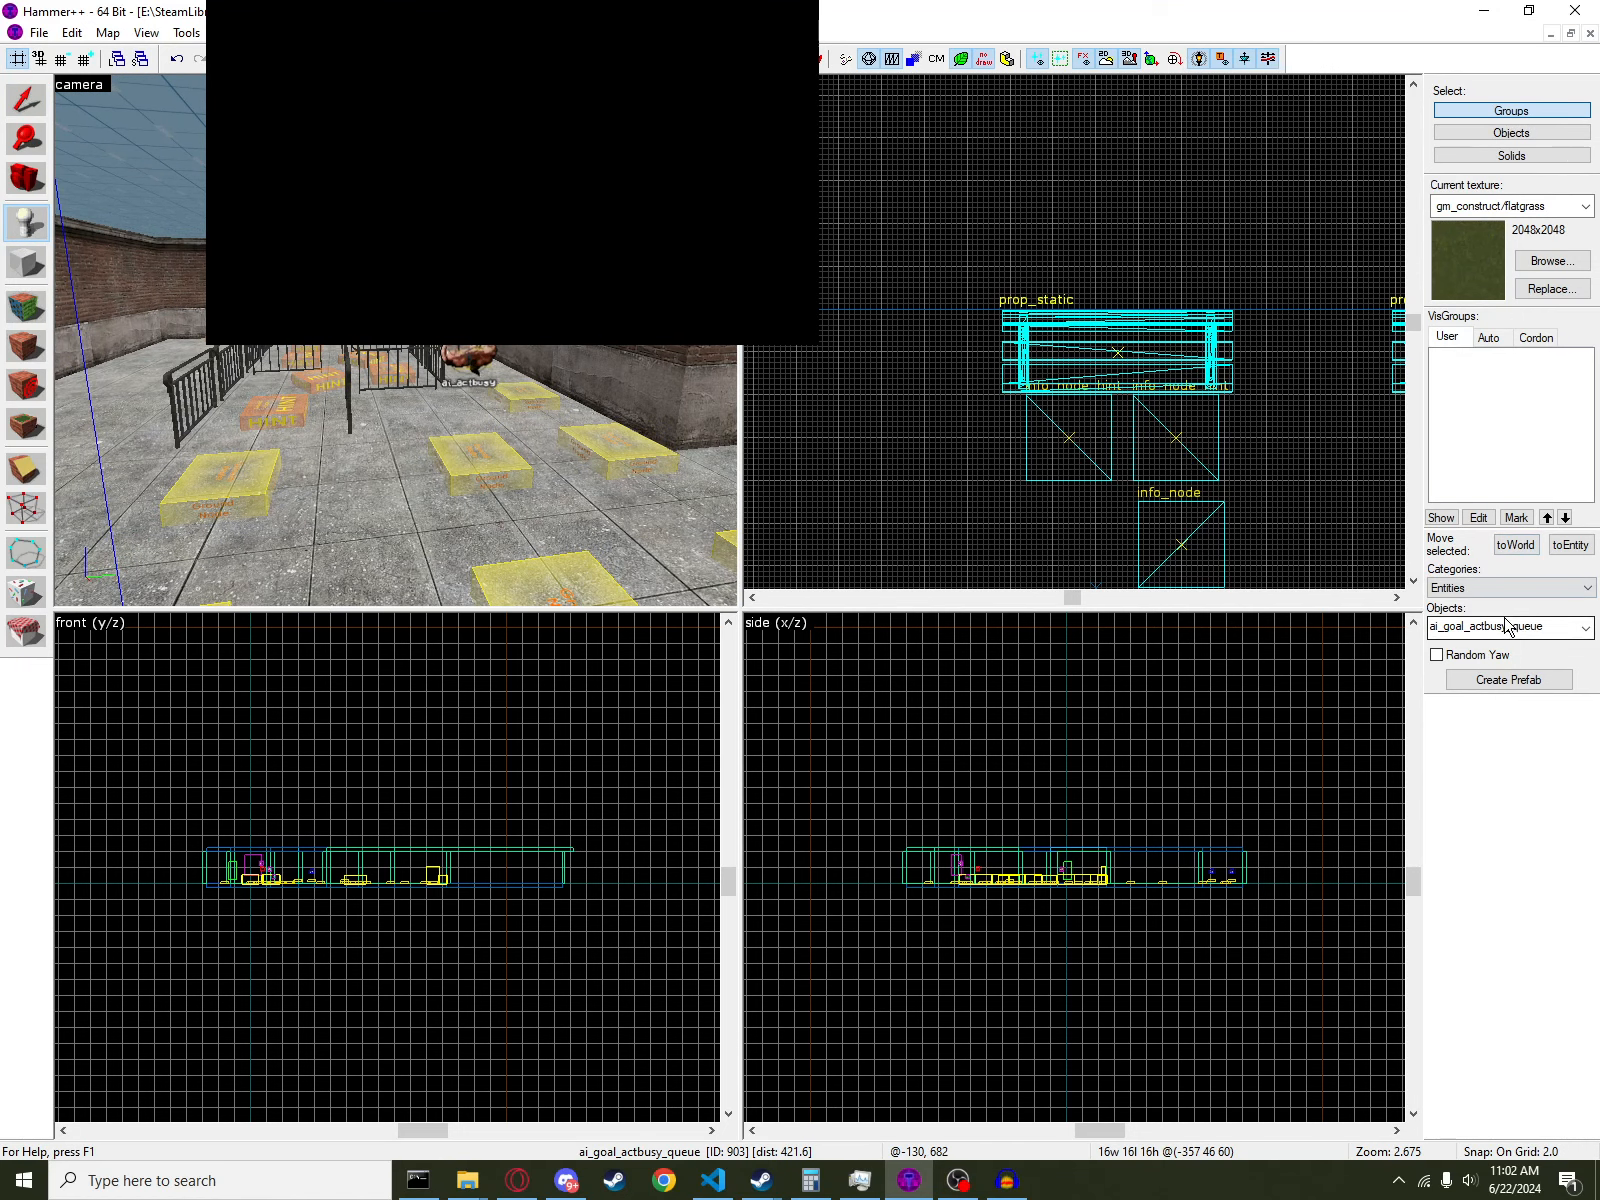
click(1503, 626)
text(npc_cit)
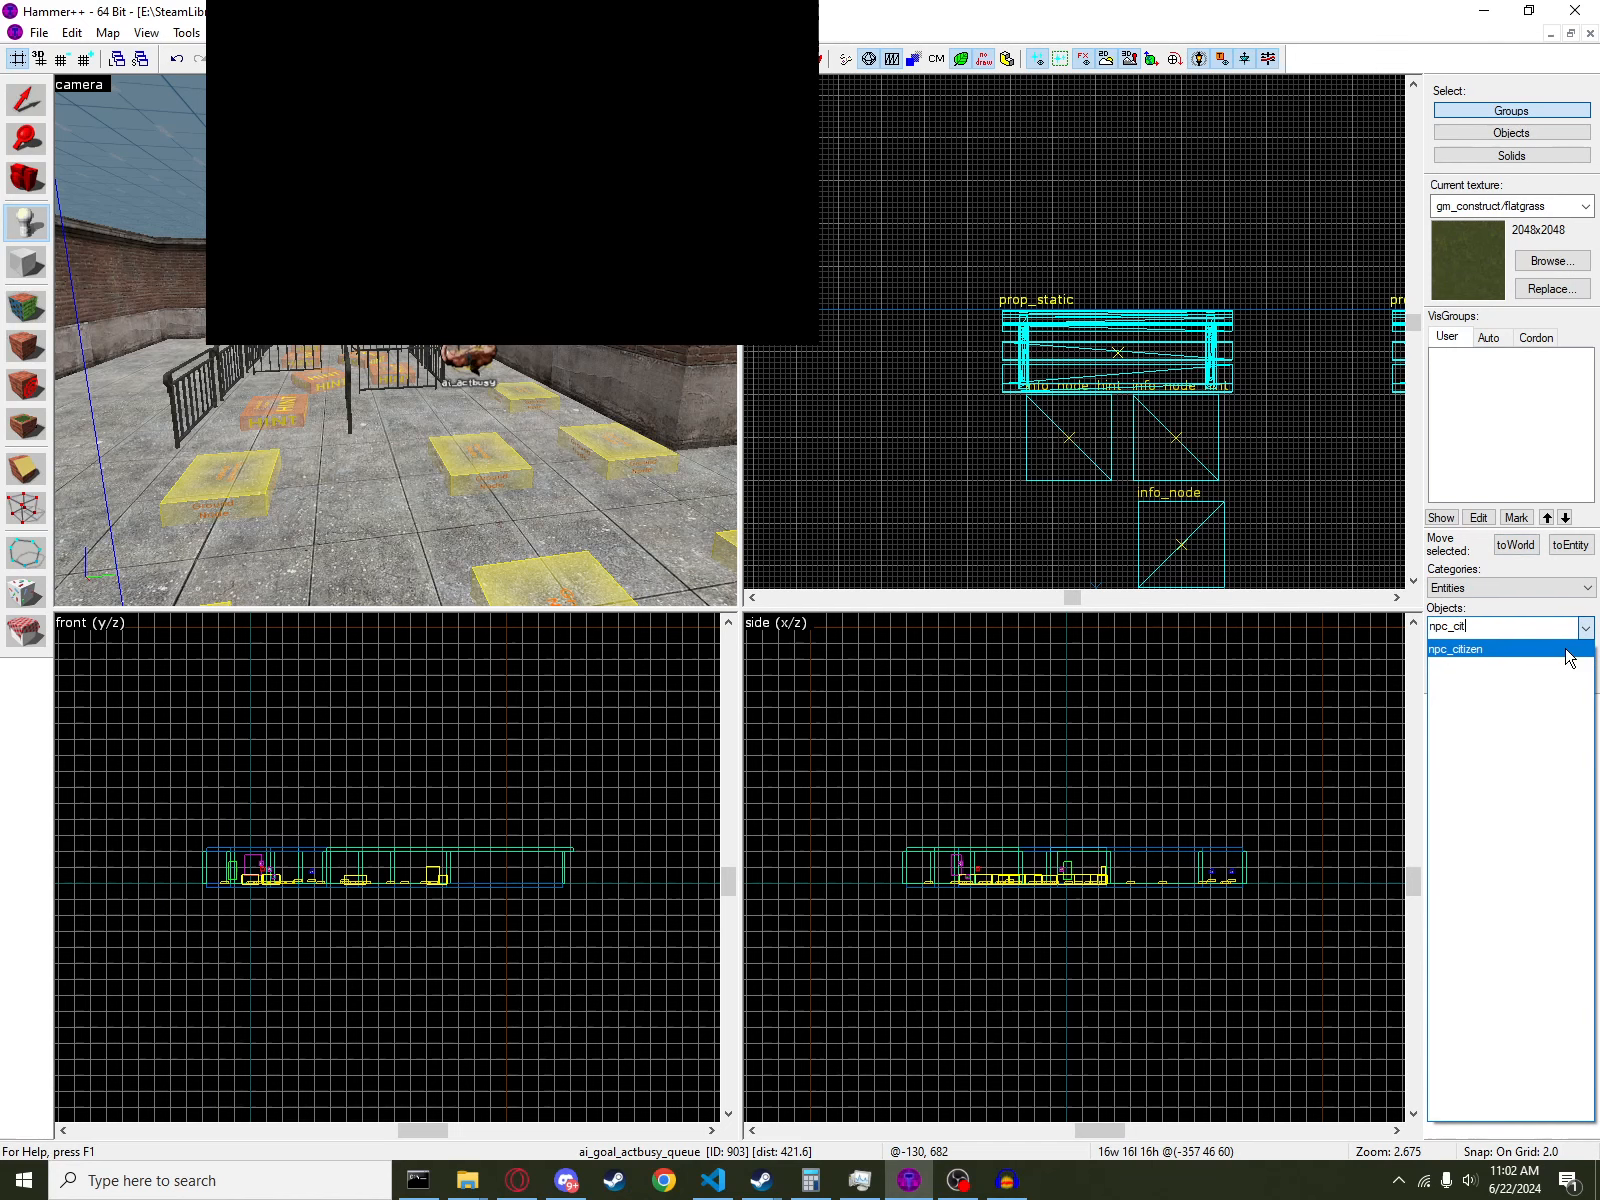
click(1566, 650)
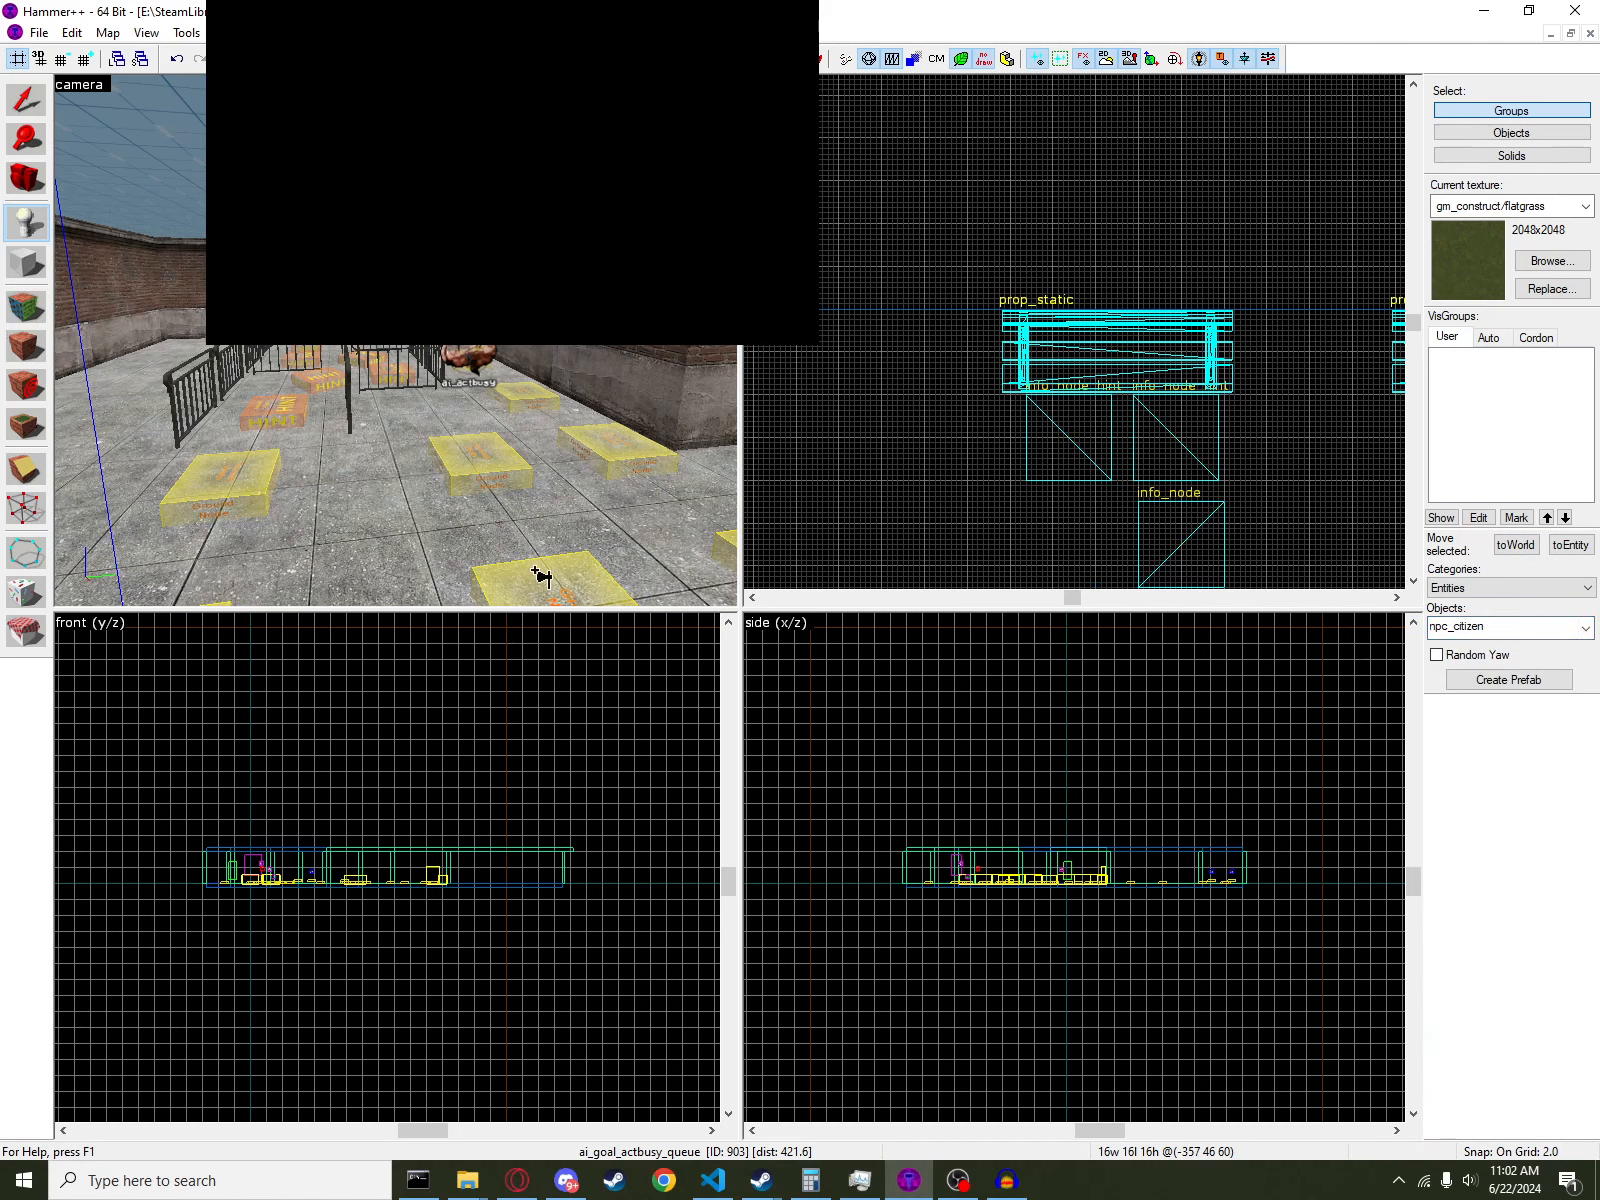
click(398, 540)
- Raise the npc_citizen above the floor to about (-34 56 60)
key(w)
key(a)
key(s)
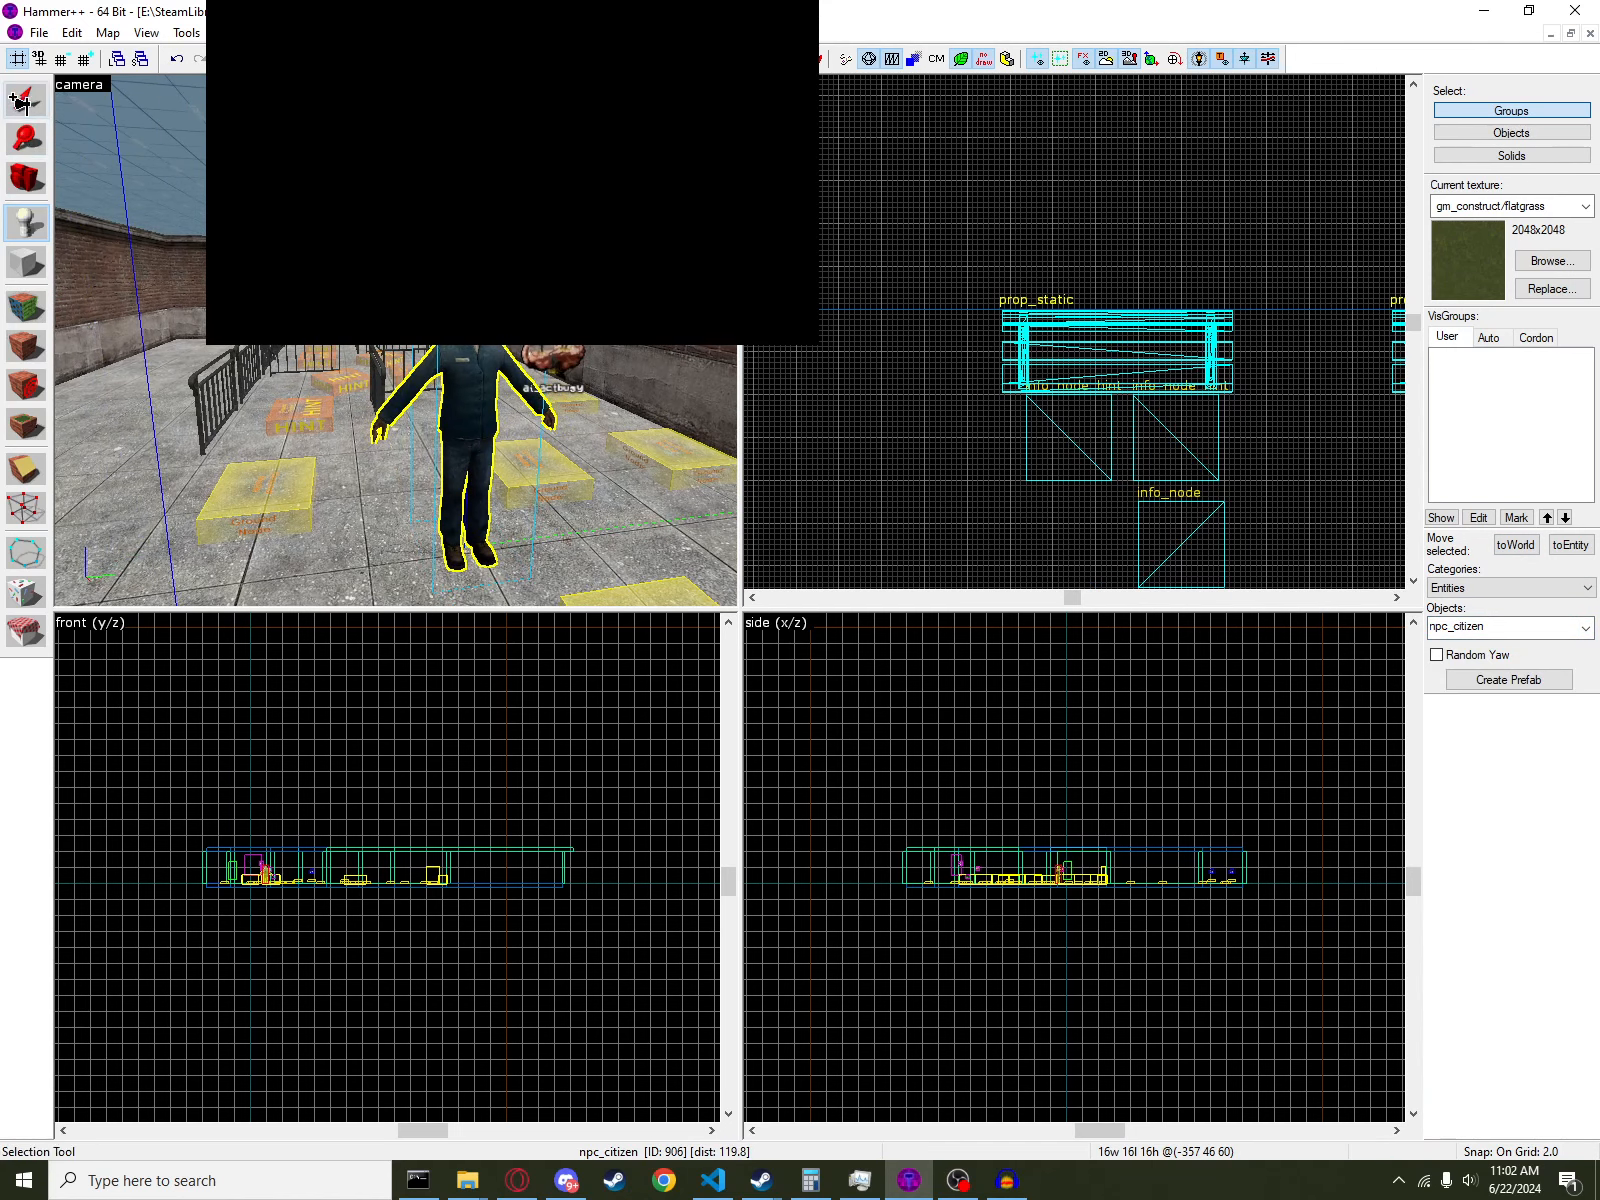
click(27, 101)
drag(463, 422, 463, 344)
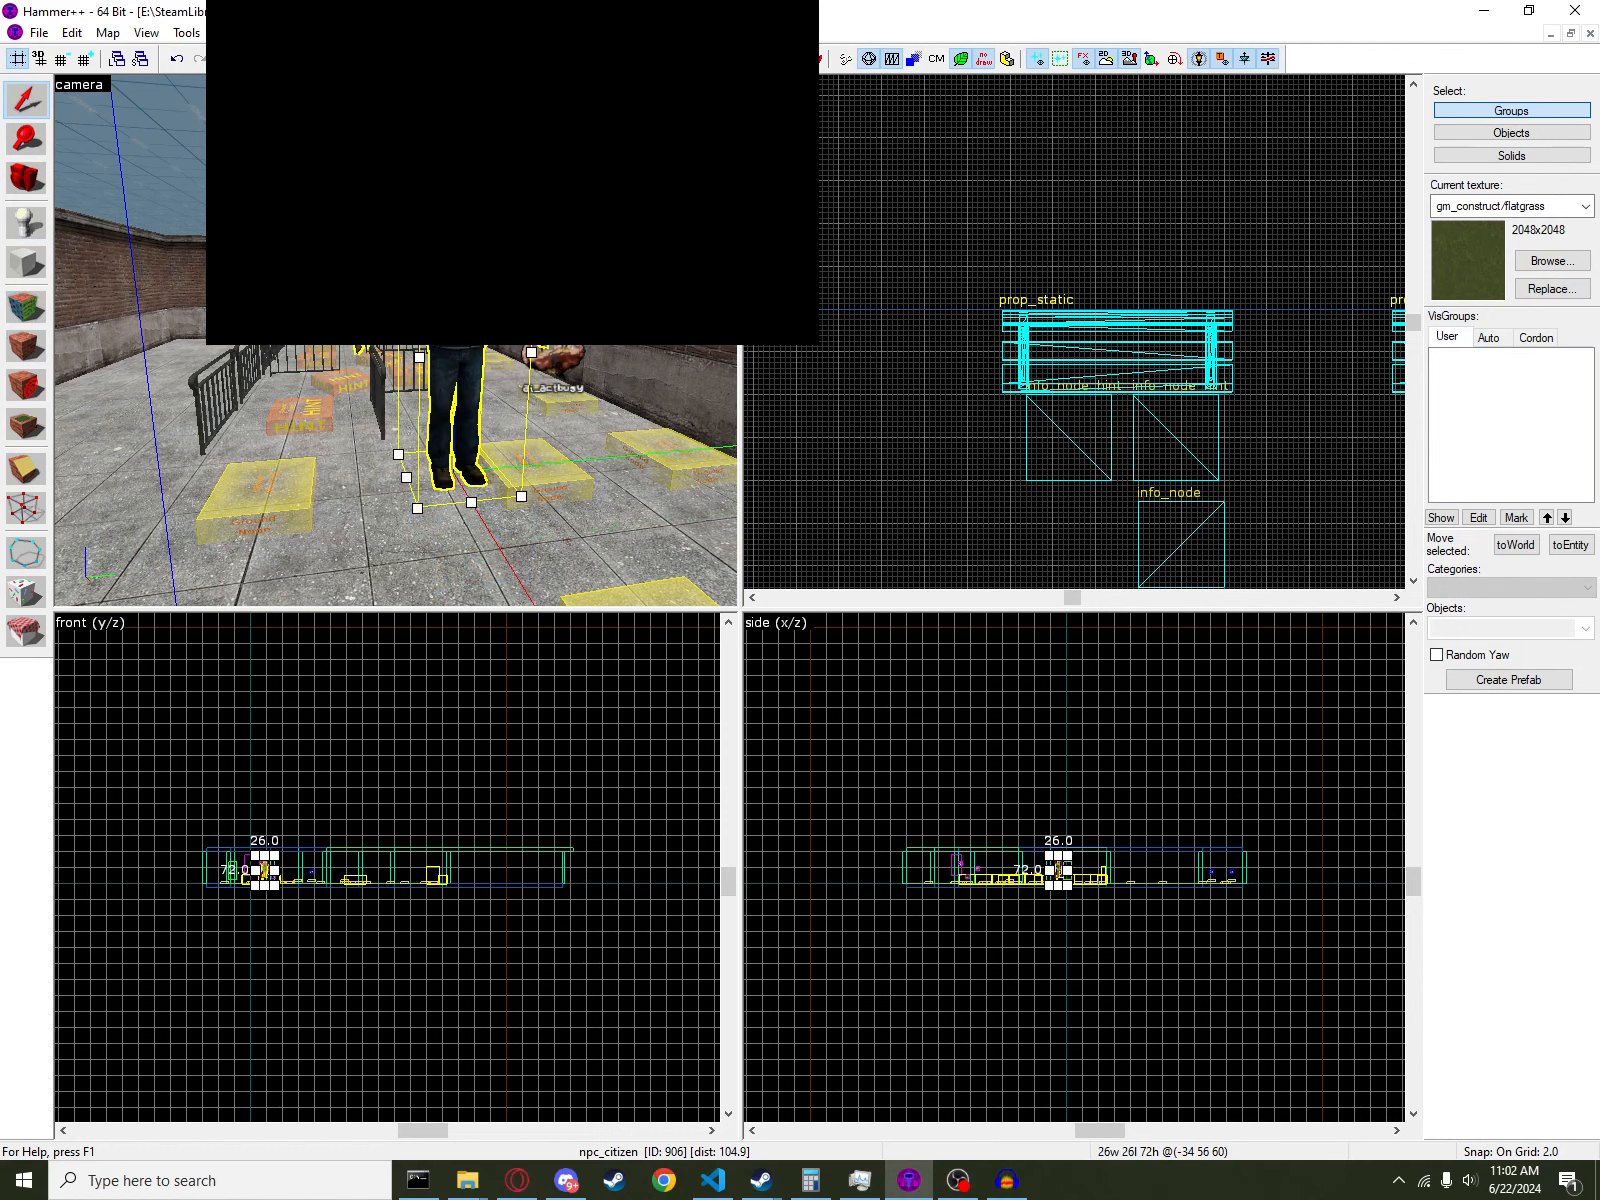
- Move the ai_goal_actbusy entity slightly higher, to about (-20 80 74)
click(570, 362)
mouse_move(565, 364)
mouse_down()
mouse_move(562, 346)
mouse_move(572, 354)
mouse_up()
key(w)
key(s)
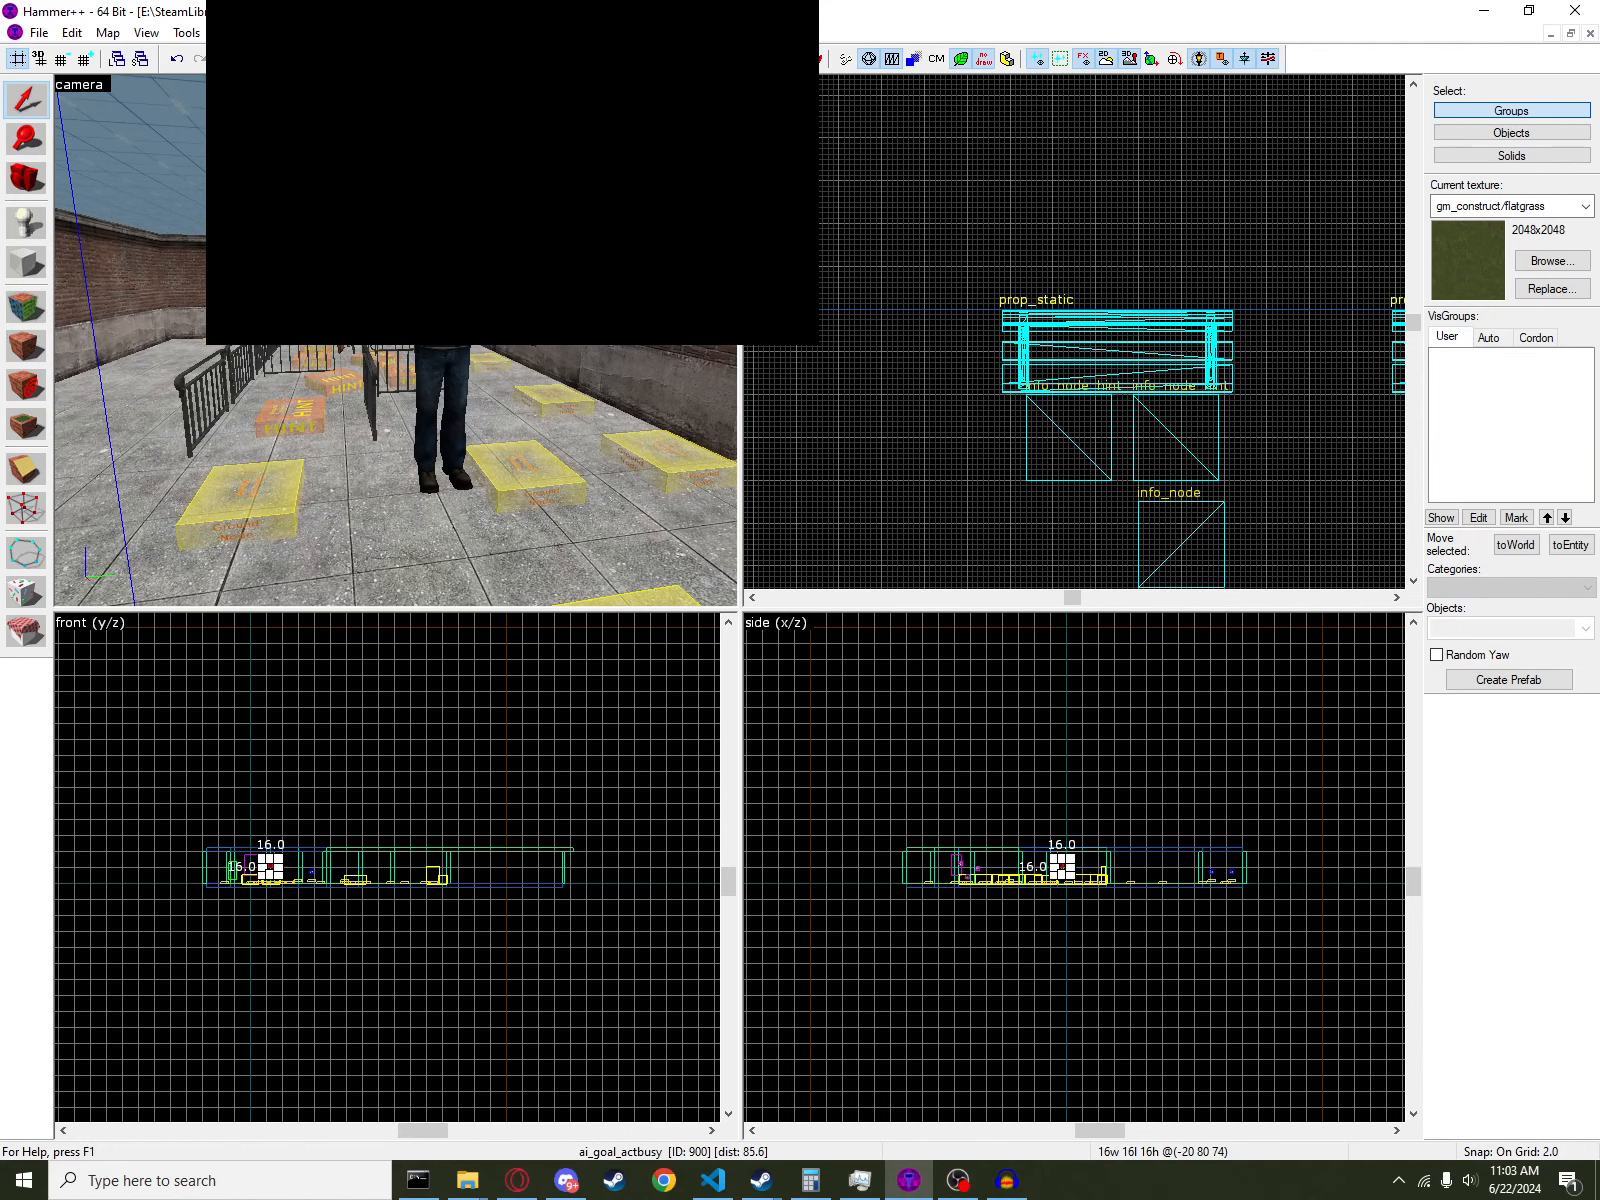
- Open the npc_citizen's object properties and enter a first name as its Name value
double_click(442, 395)
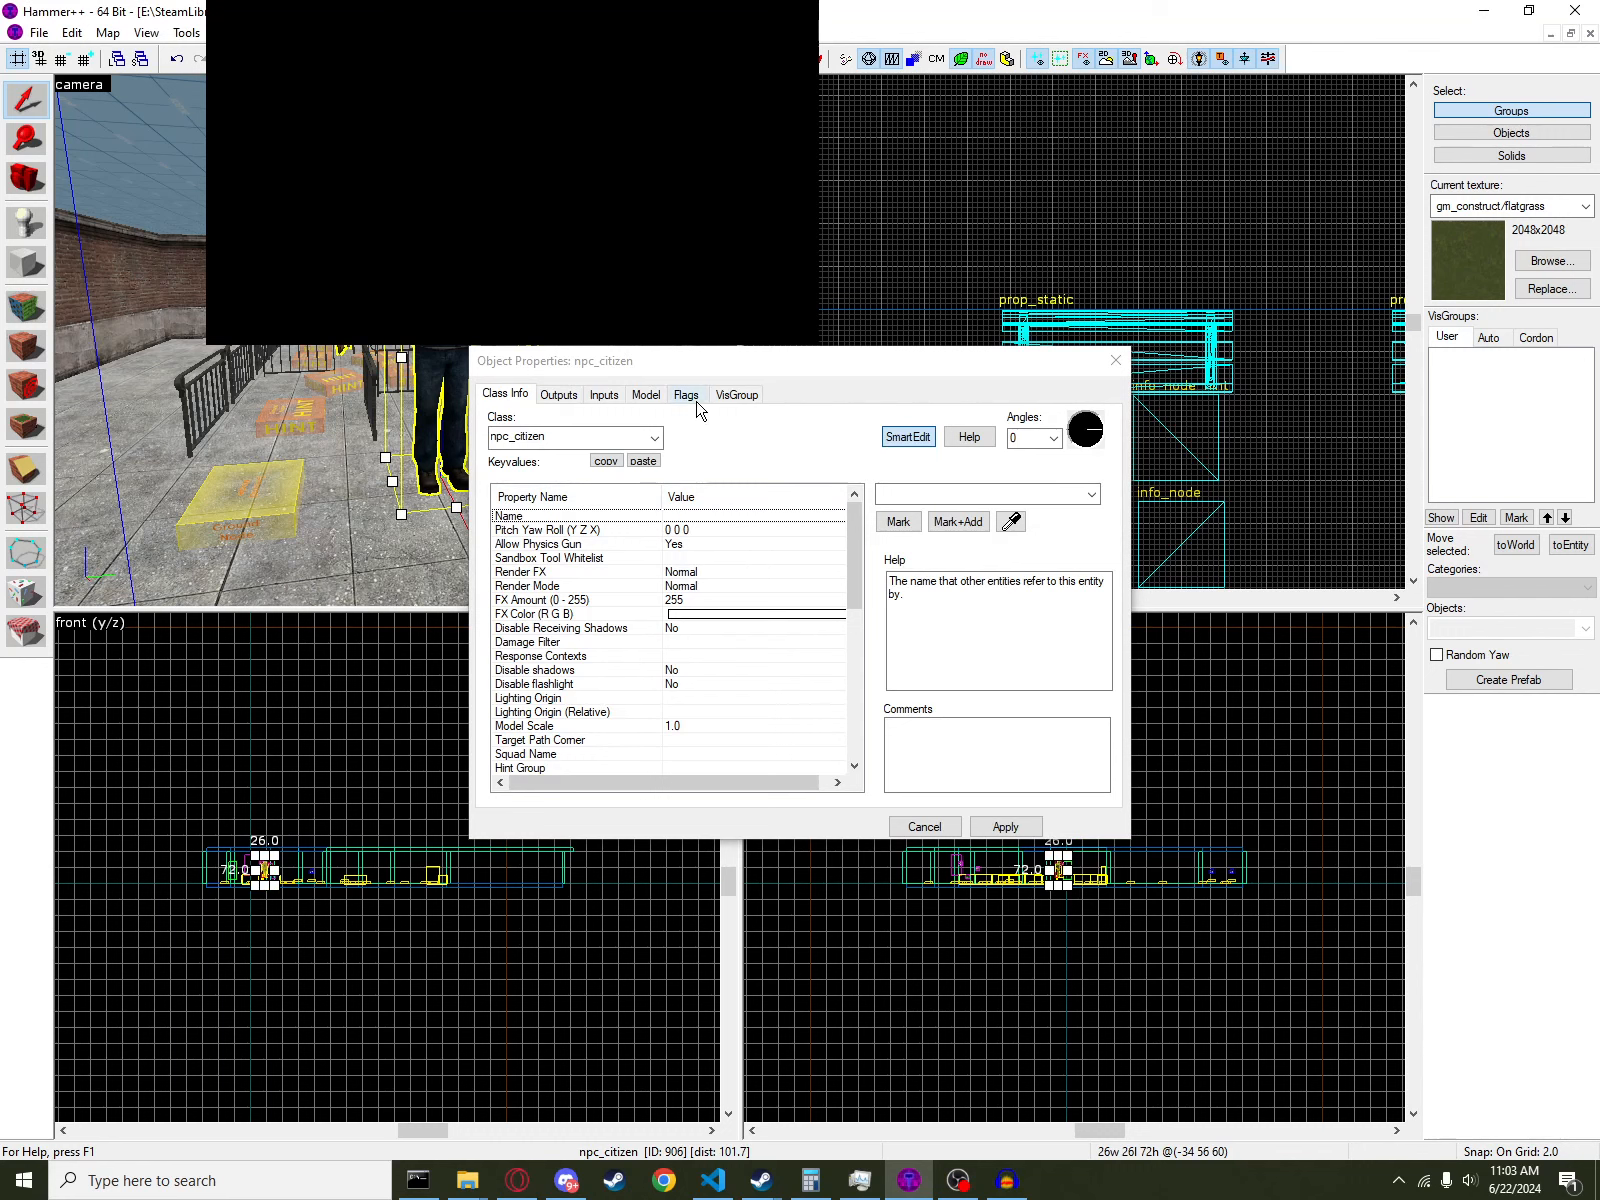
click(953, 490)
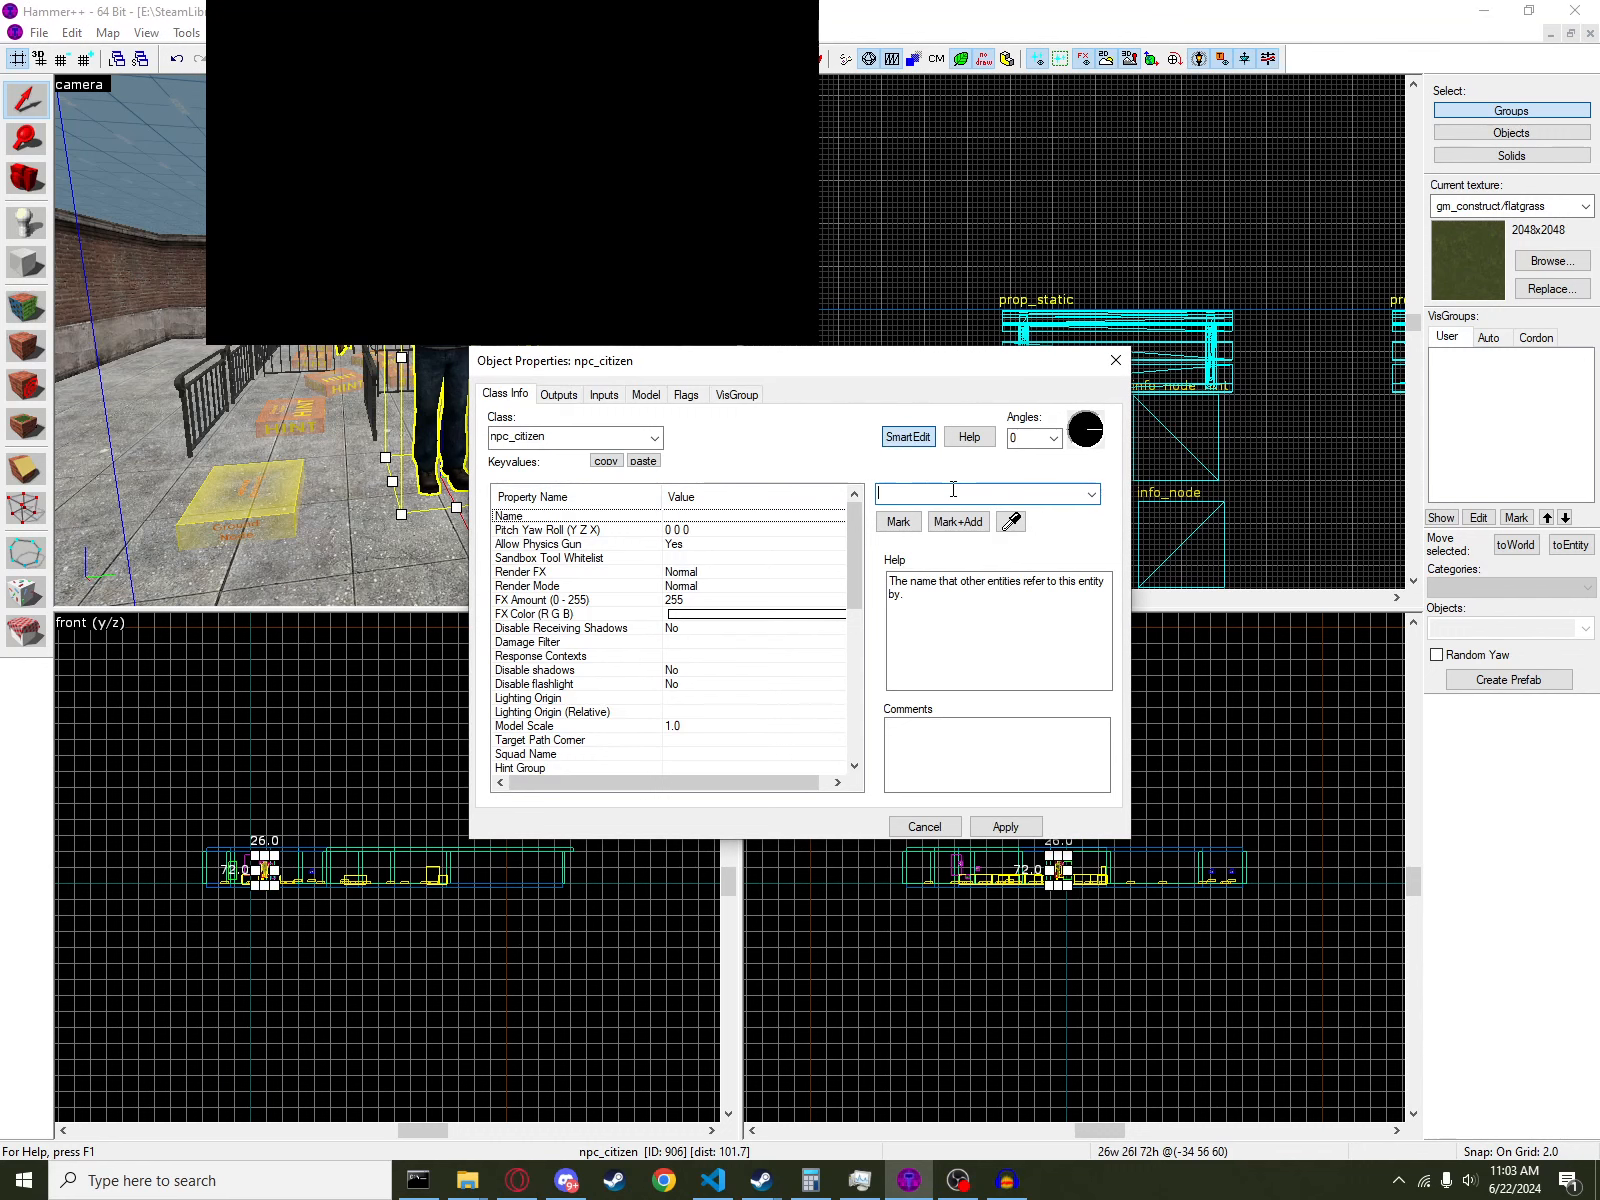
text(james)
key(Return)
key(Return)
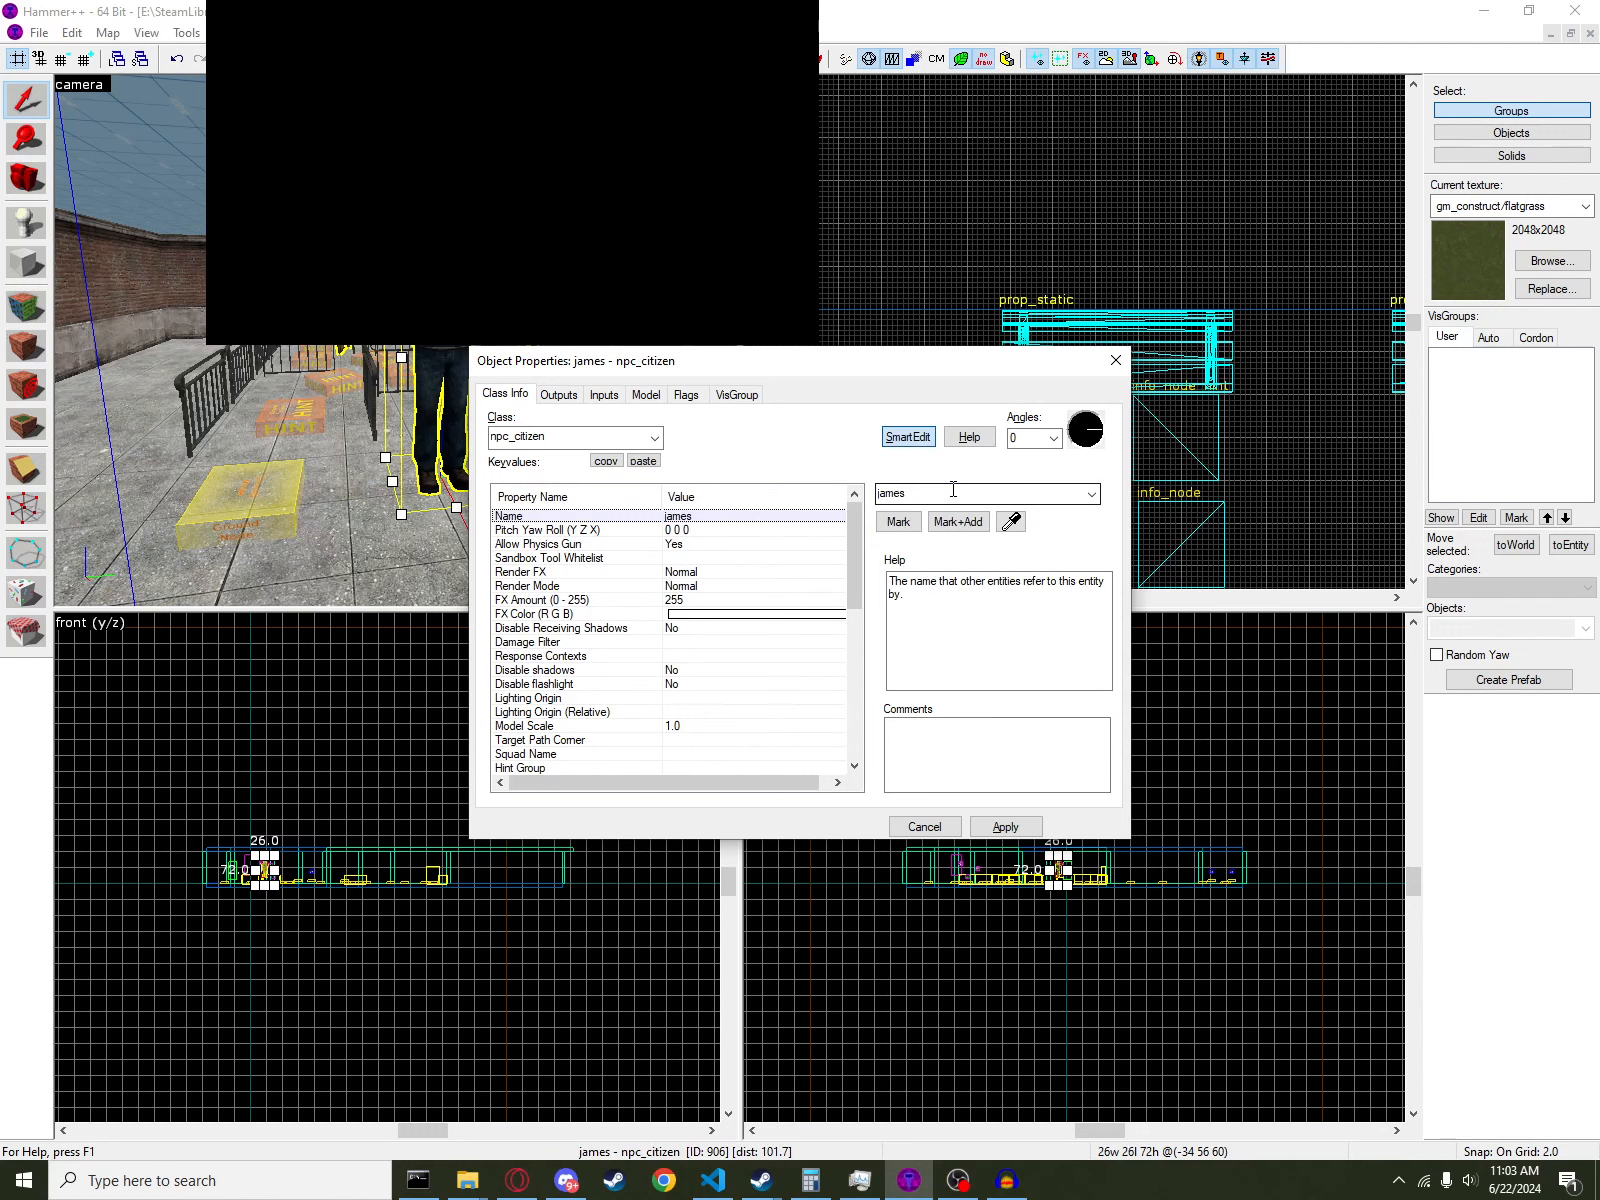
- Set the ai_goal_actbusy entity's Actor(s) to affect to the npc_citizen's name and apply it
click(560, 312)
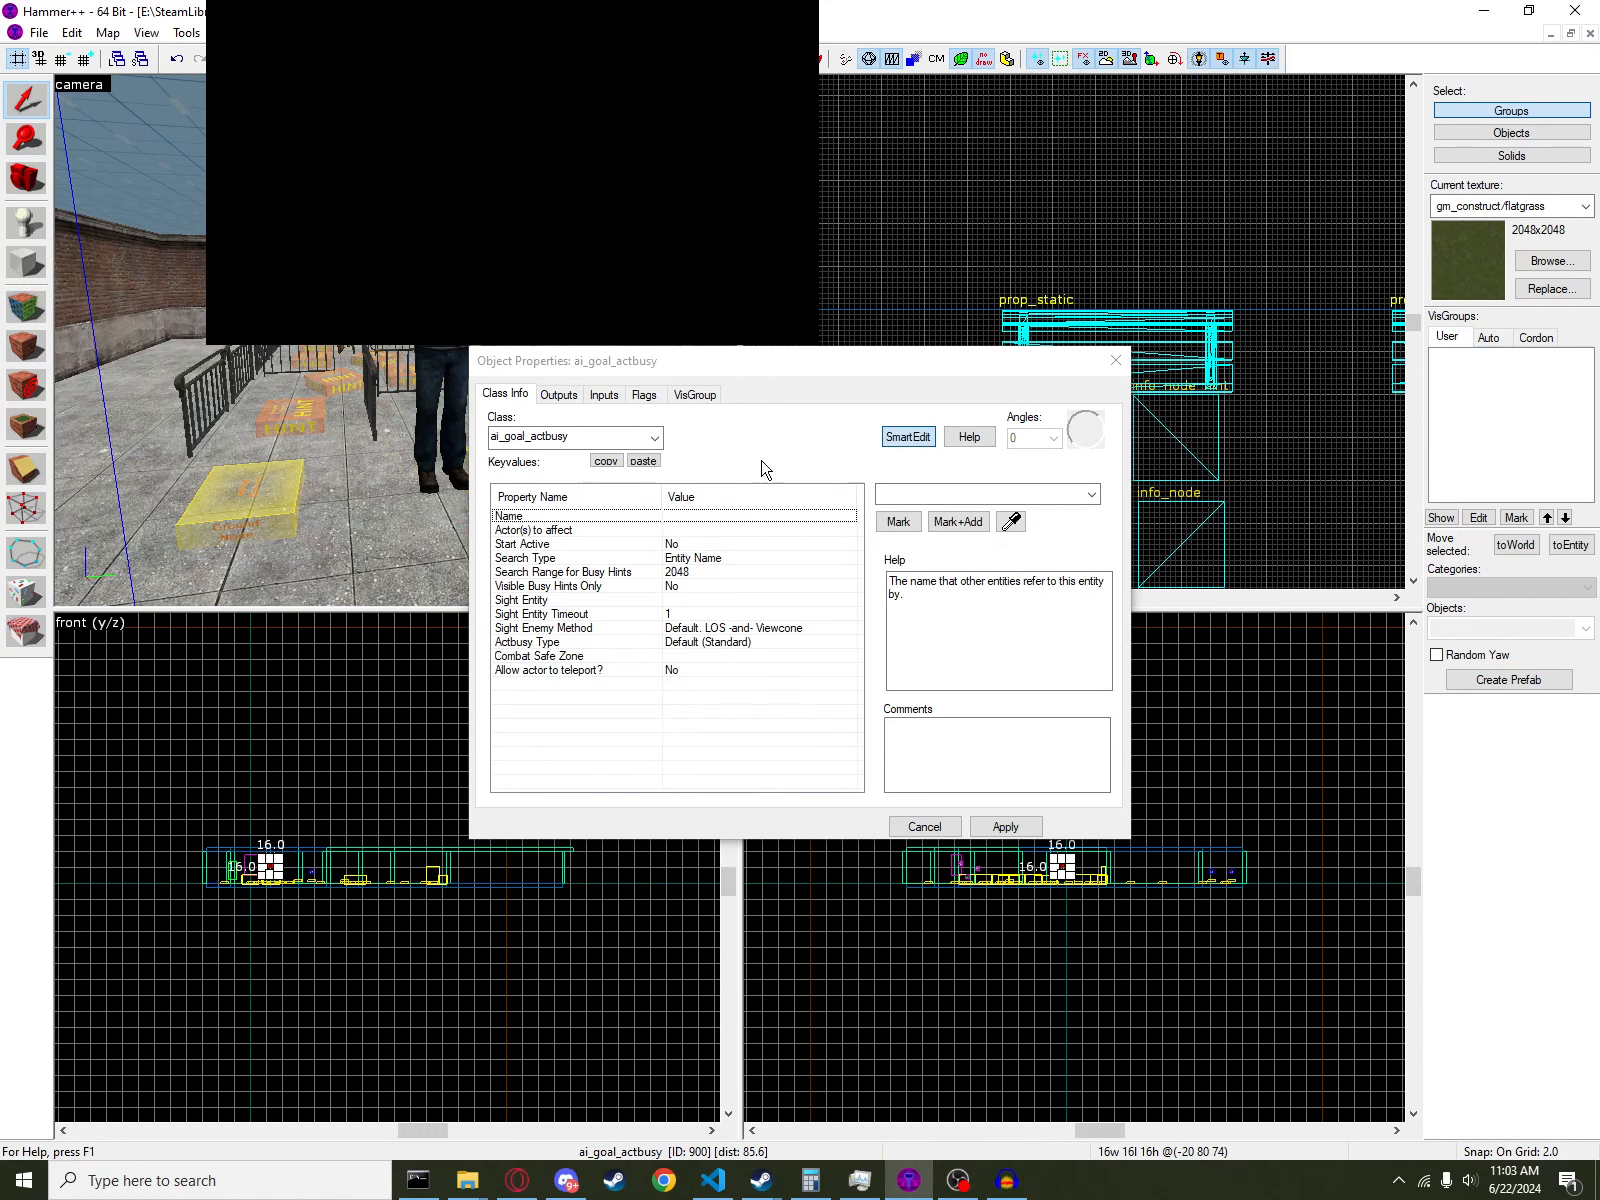
click(731, 546)
click(743, 530)
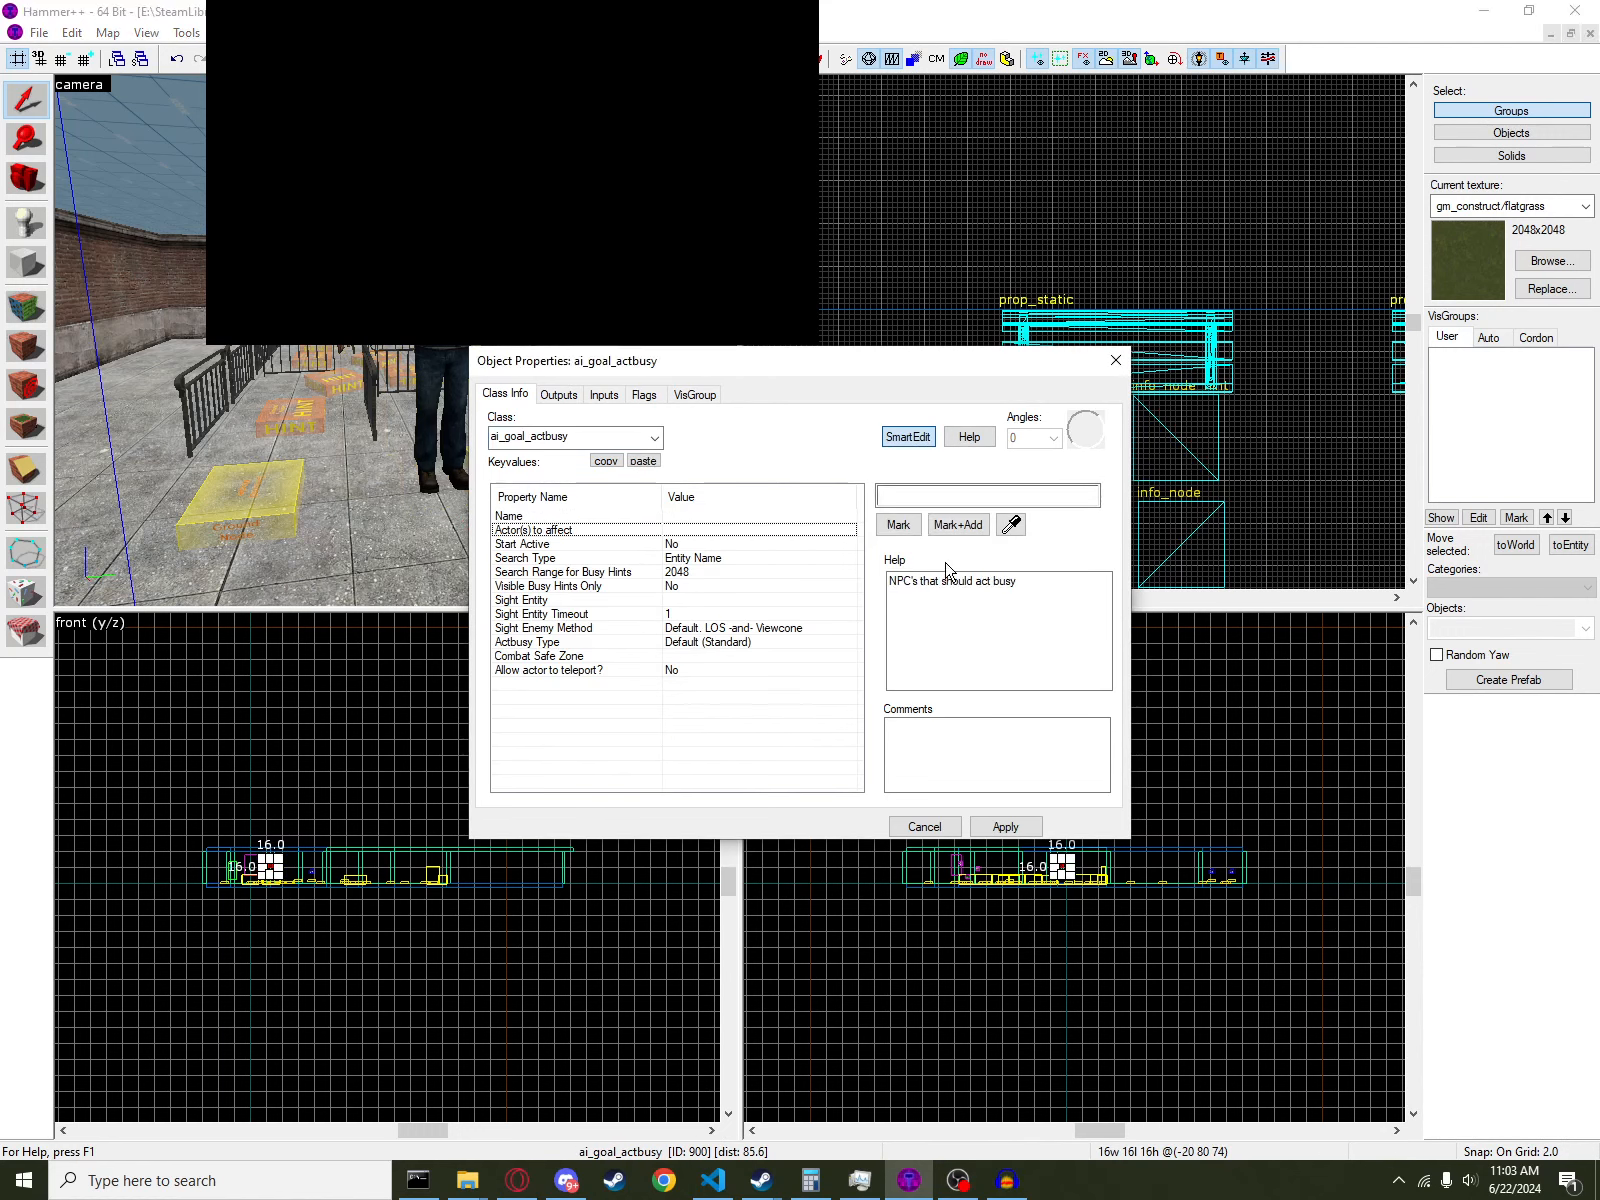
click(995, 495)
text(james)
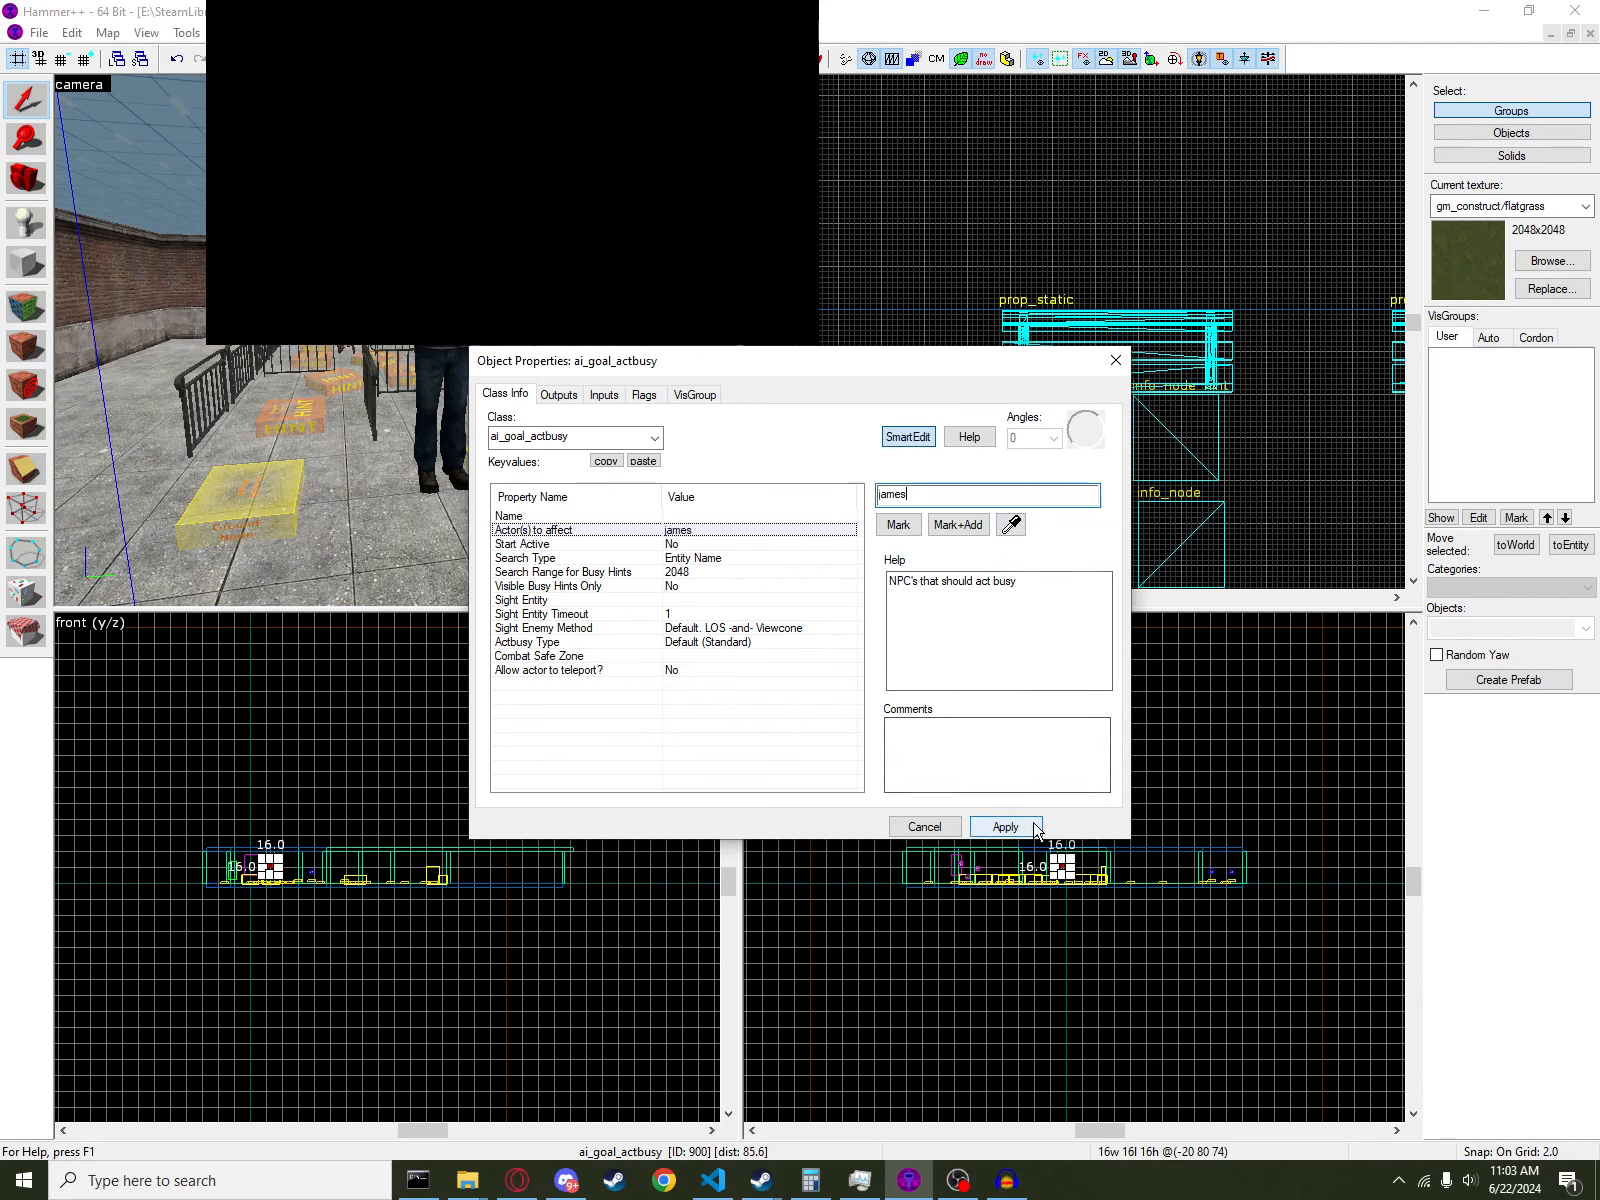
click(1003, 824)
- Set the ai_goal_actbusy entity's Start Active to Yes and Search Range for Busy Hints to 9999
click(765, 544)
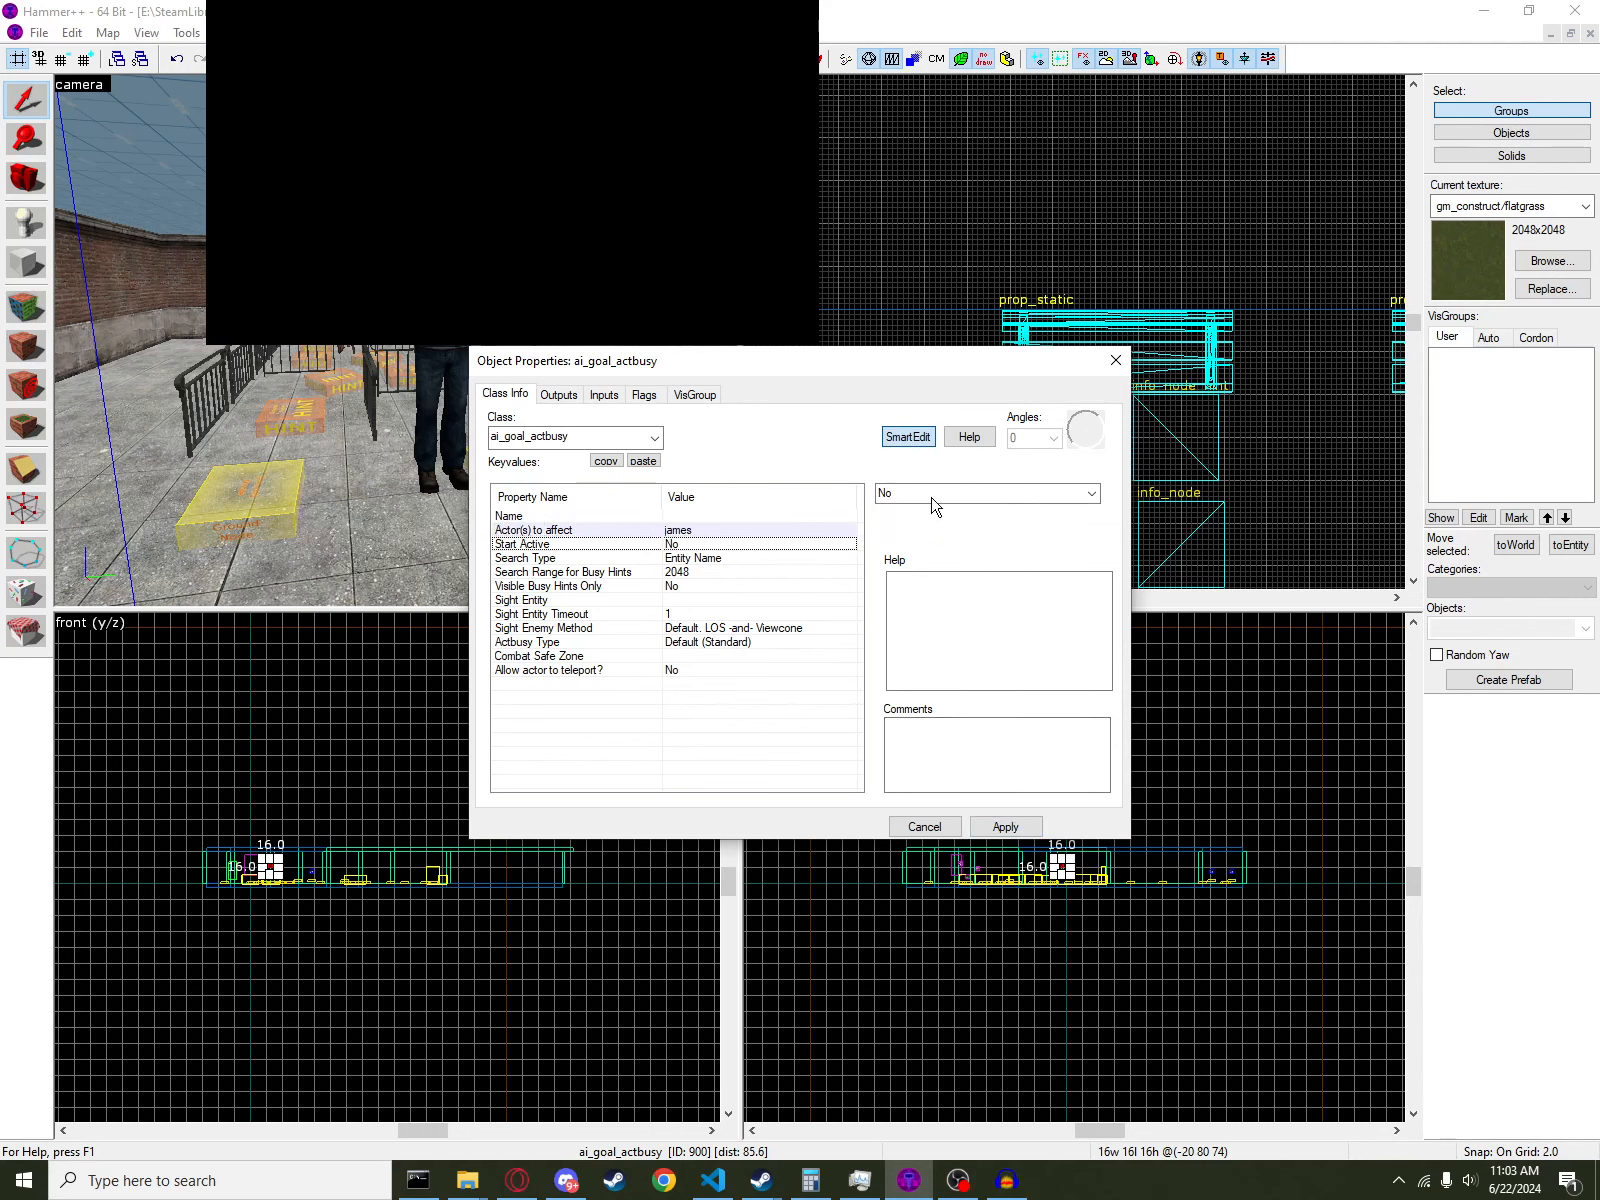
click(1091, 493)
click(1016, 526)
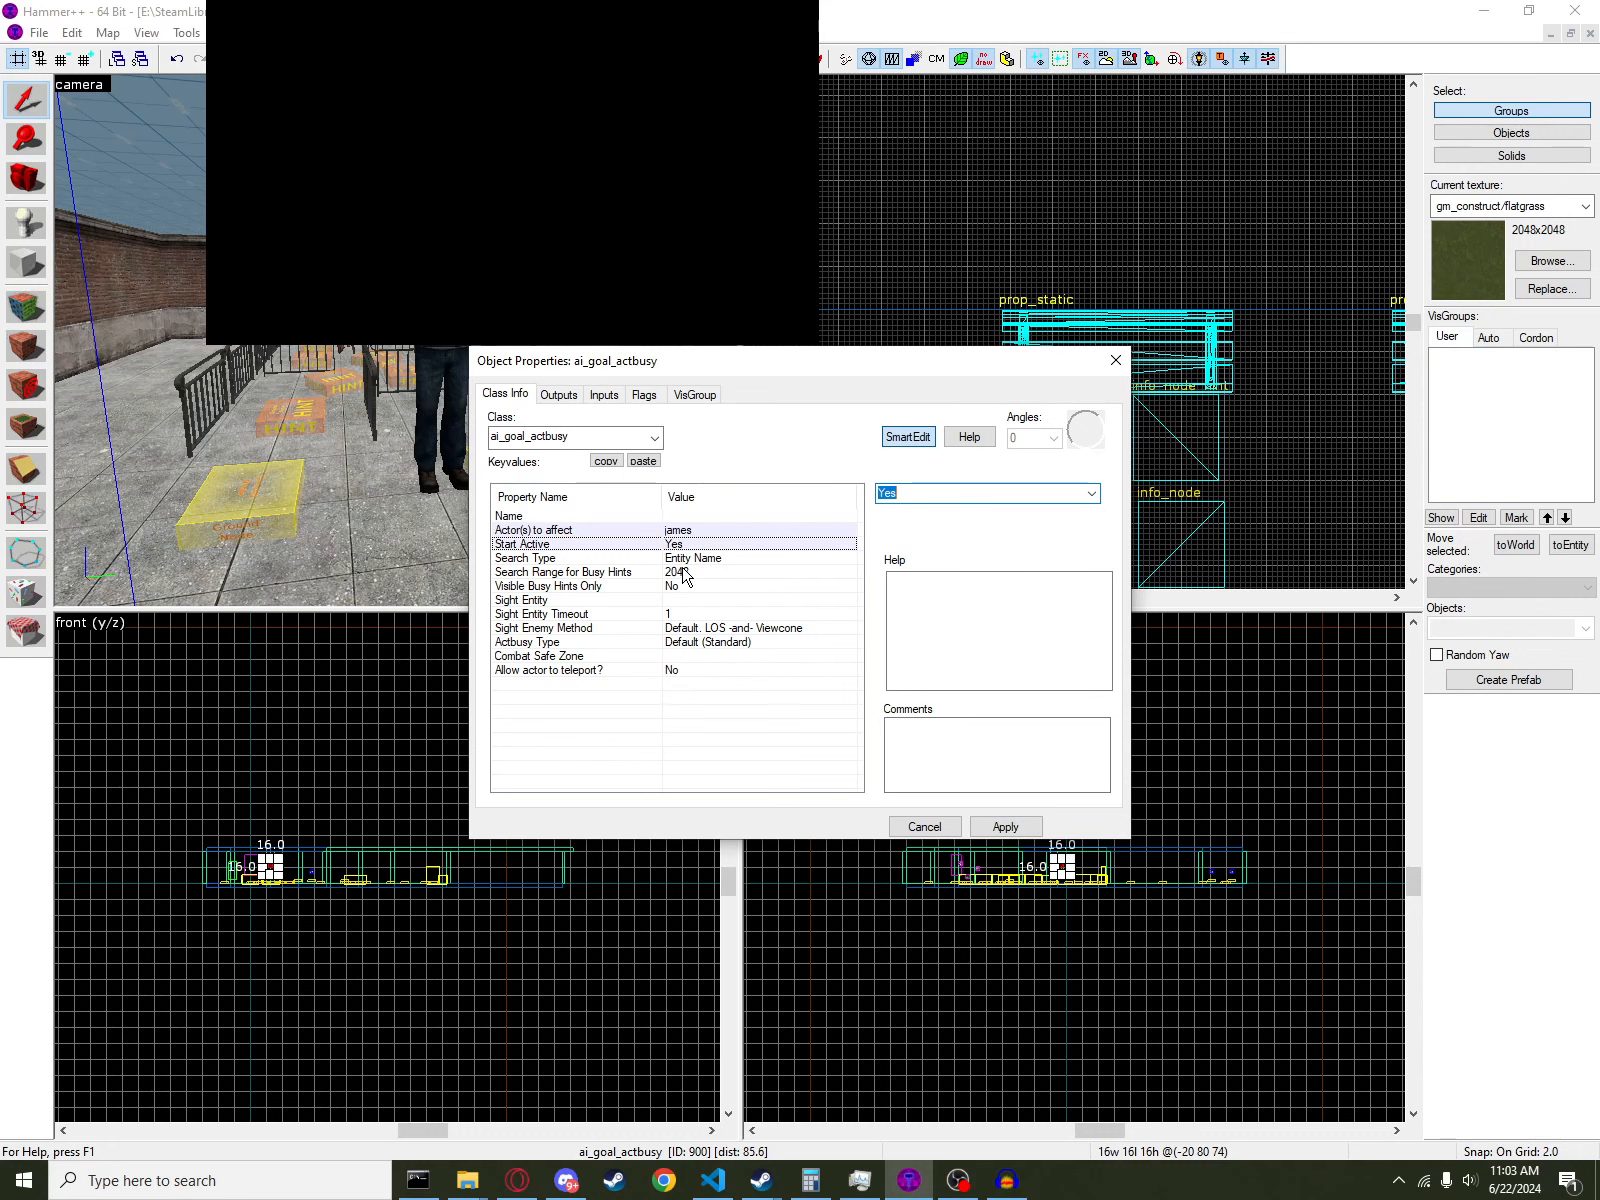
click(687, 572)
text(9999)
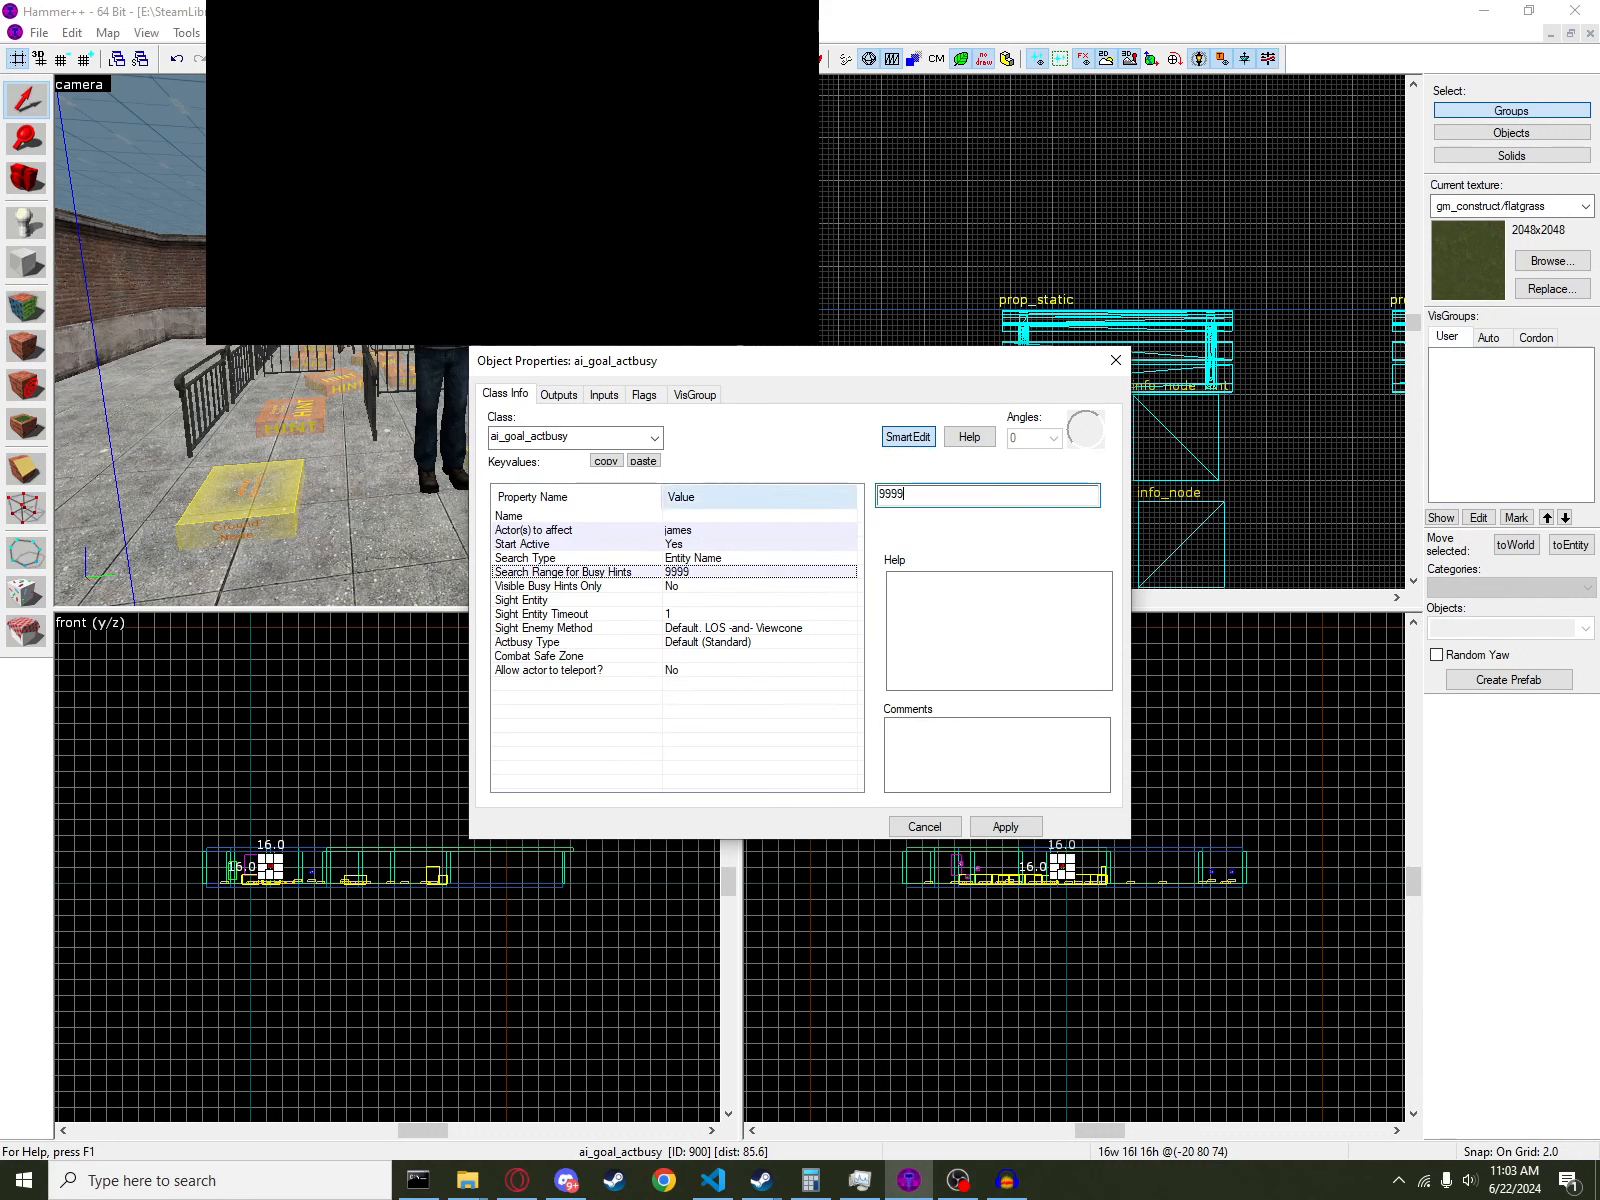
key(Tab)
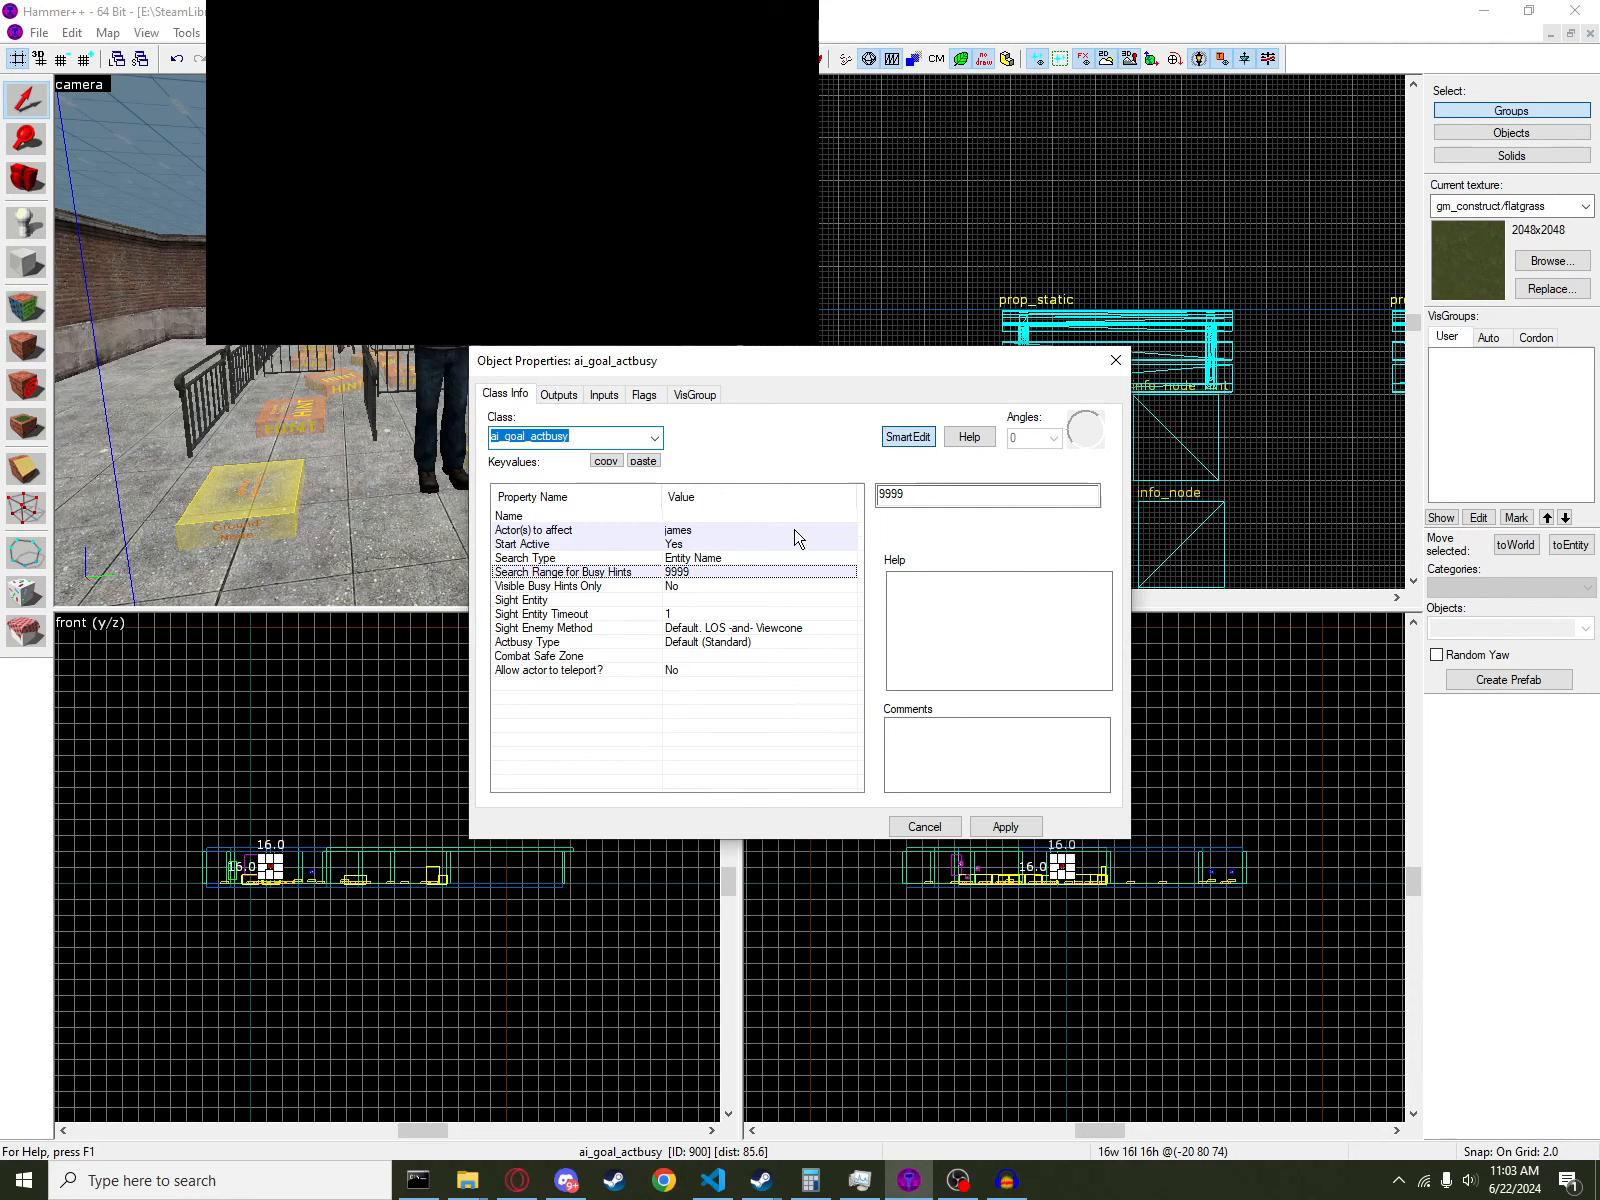
key(z)
key(z)
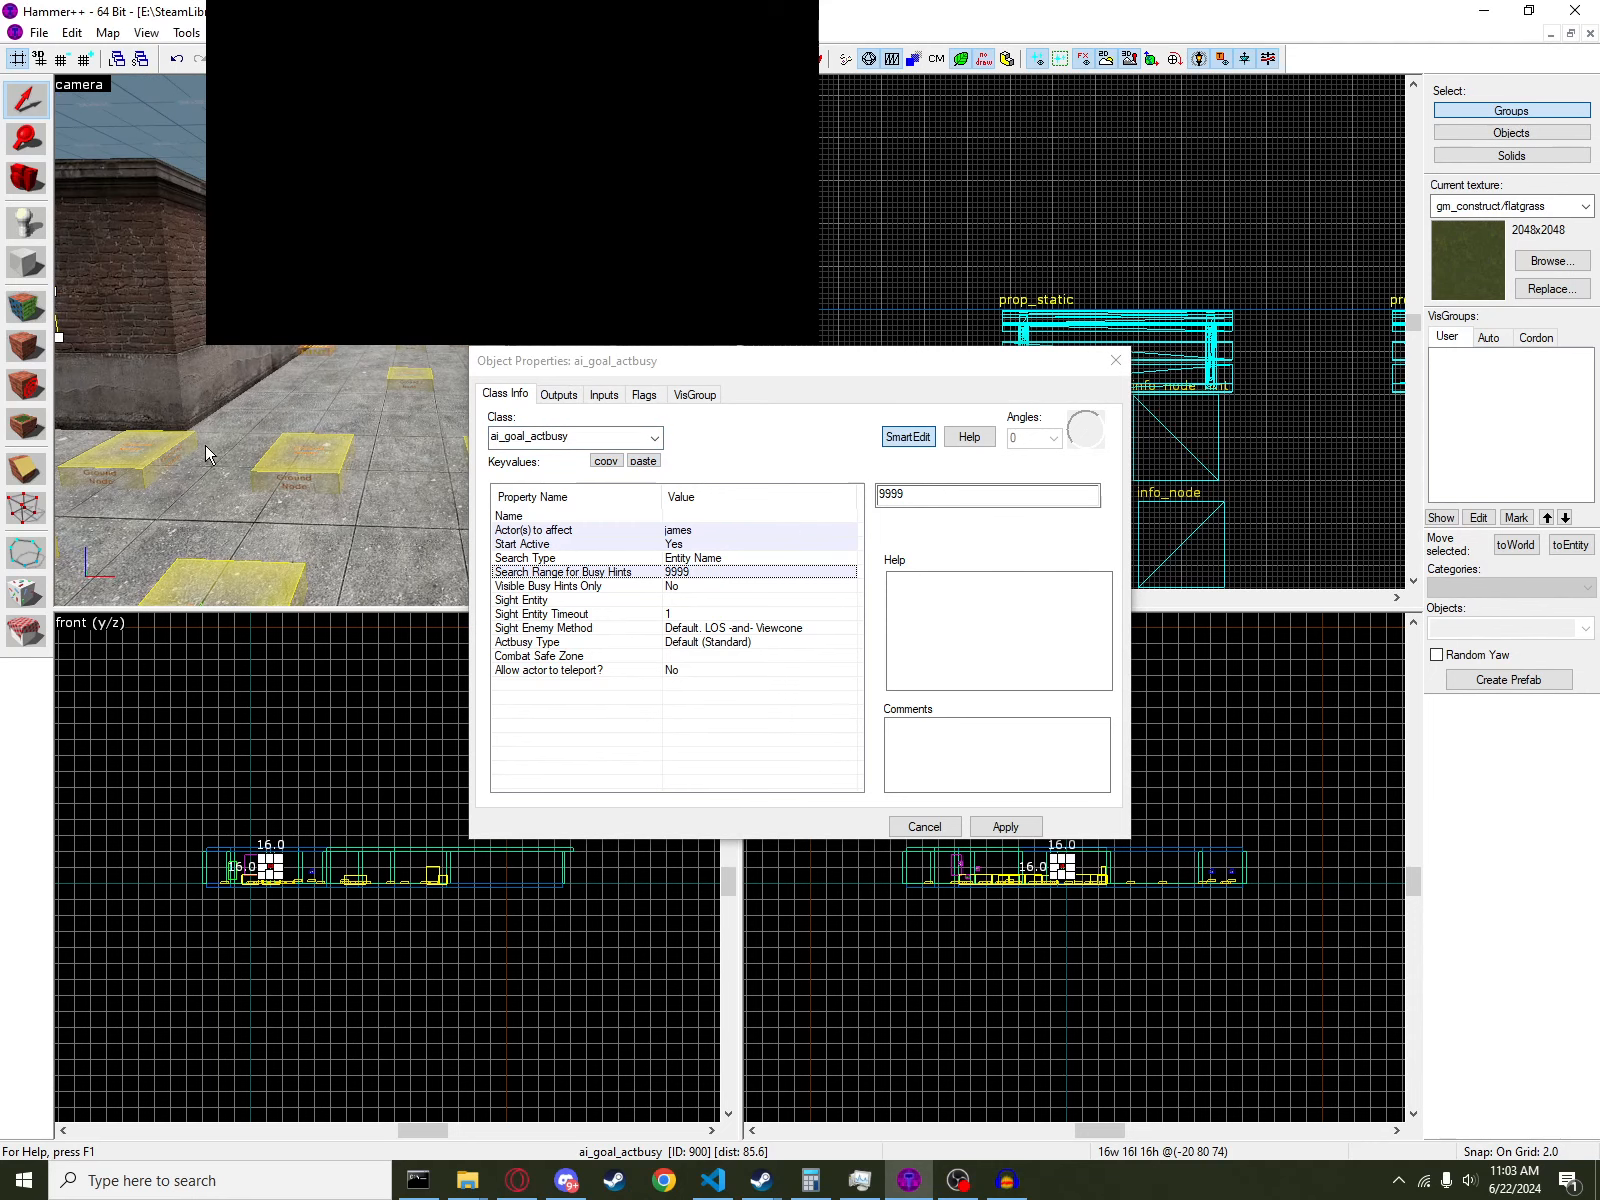
key(z)
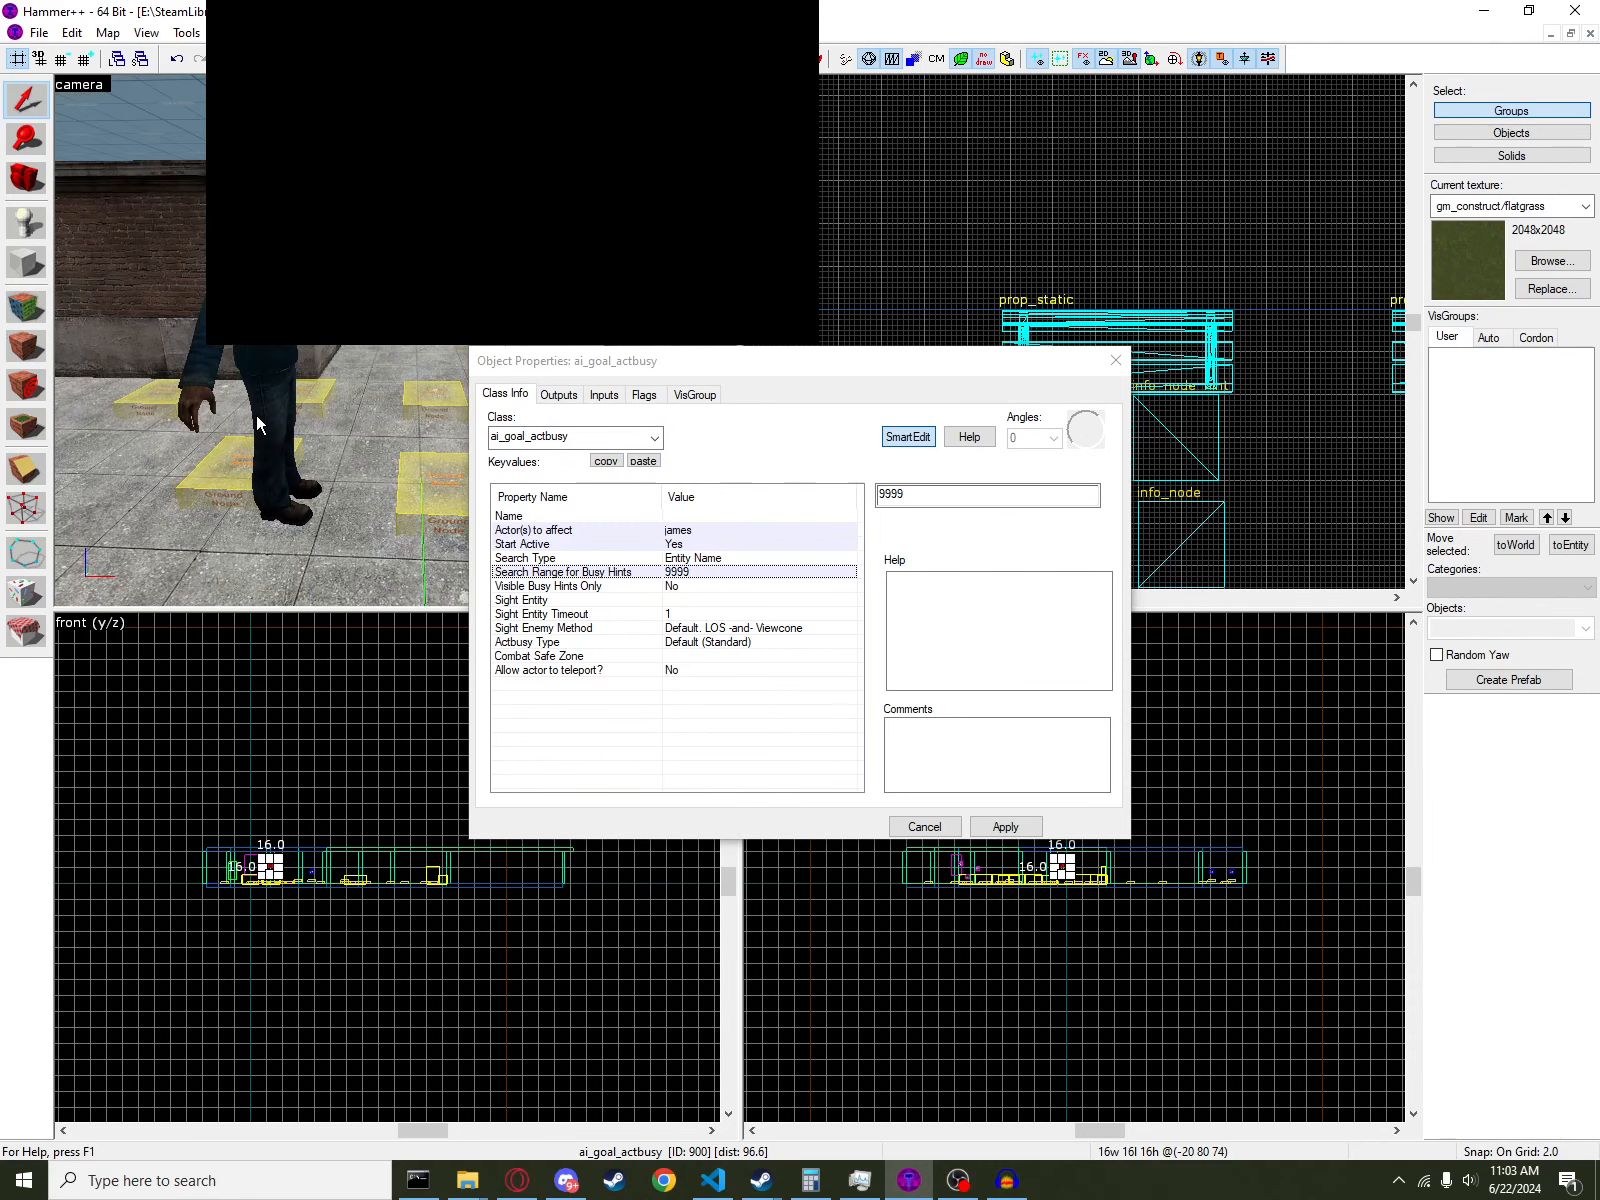
- Name the ai_goal_actbusy entity with the npc_citizen's name followed by _act_busy, and close its properties
click(738, 515)
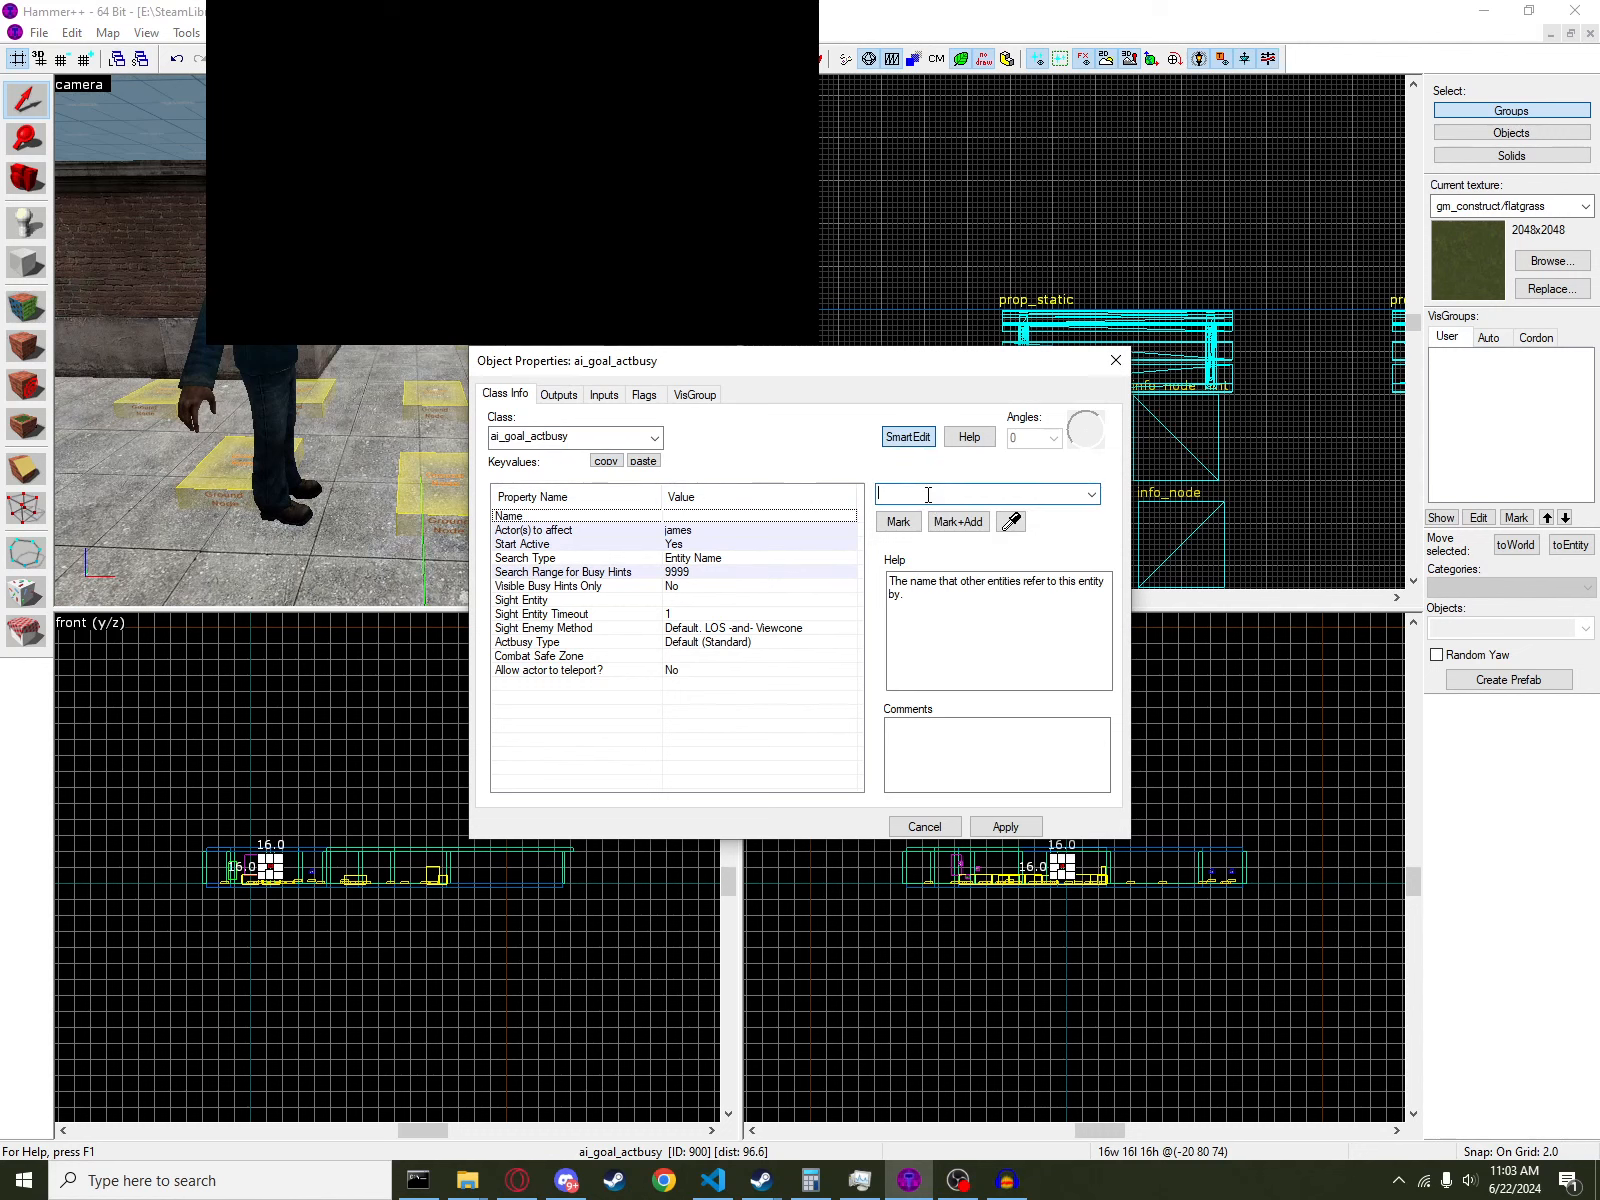
text(j)
key(BackSpace)
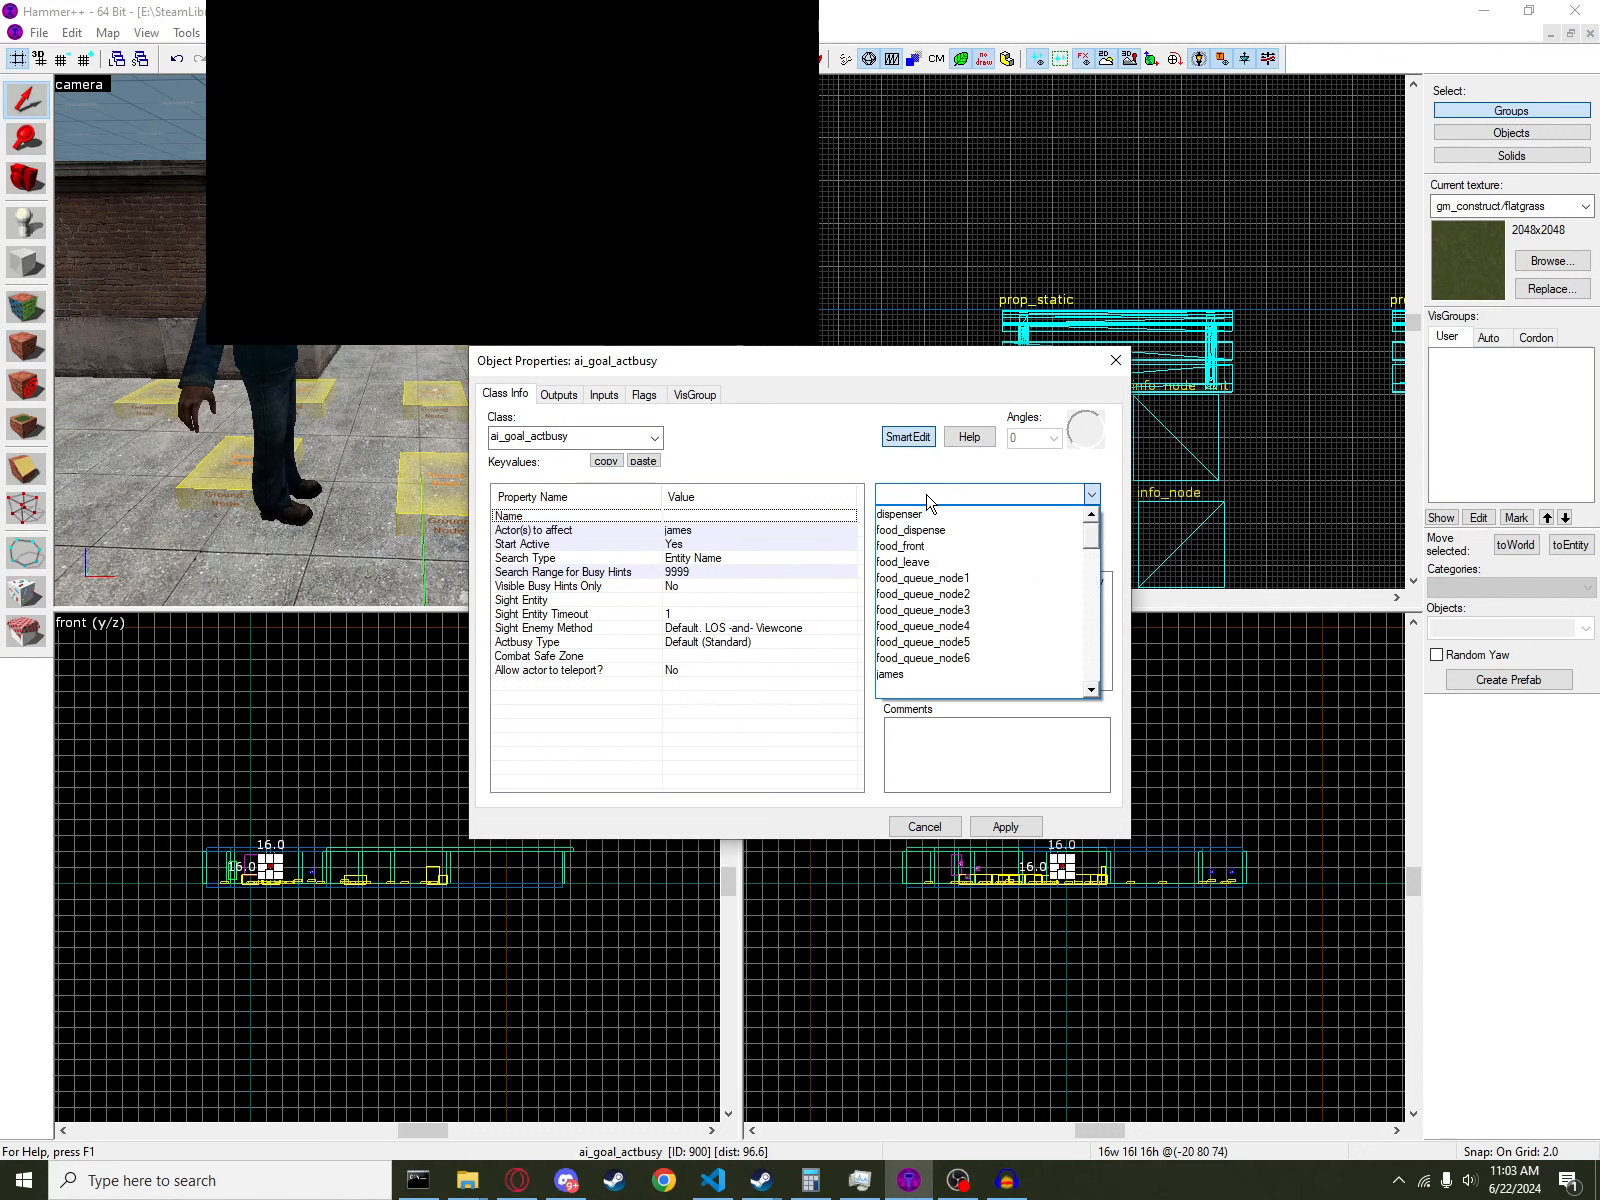
text(james_act_busy)
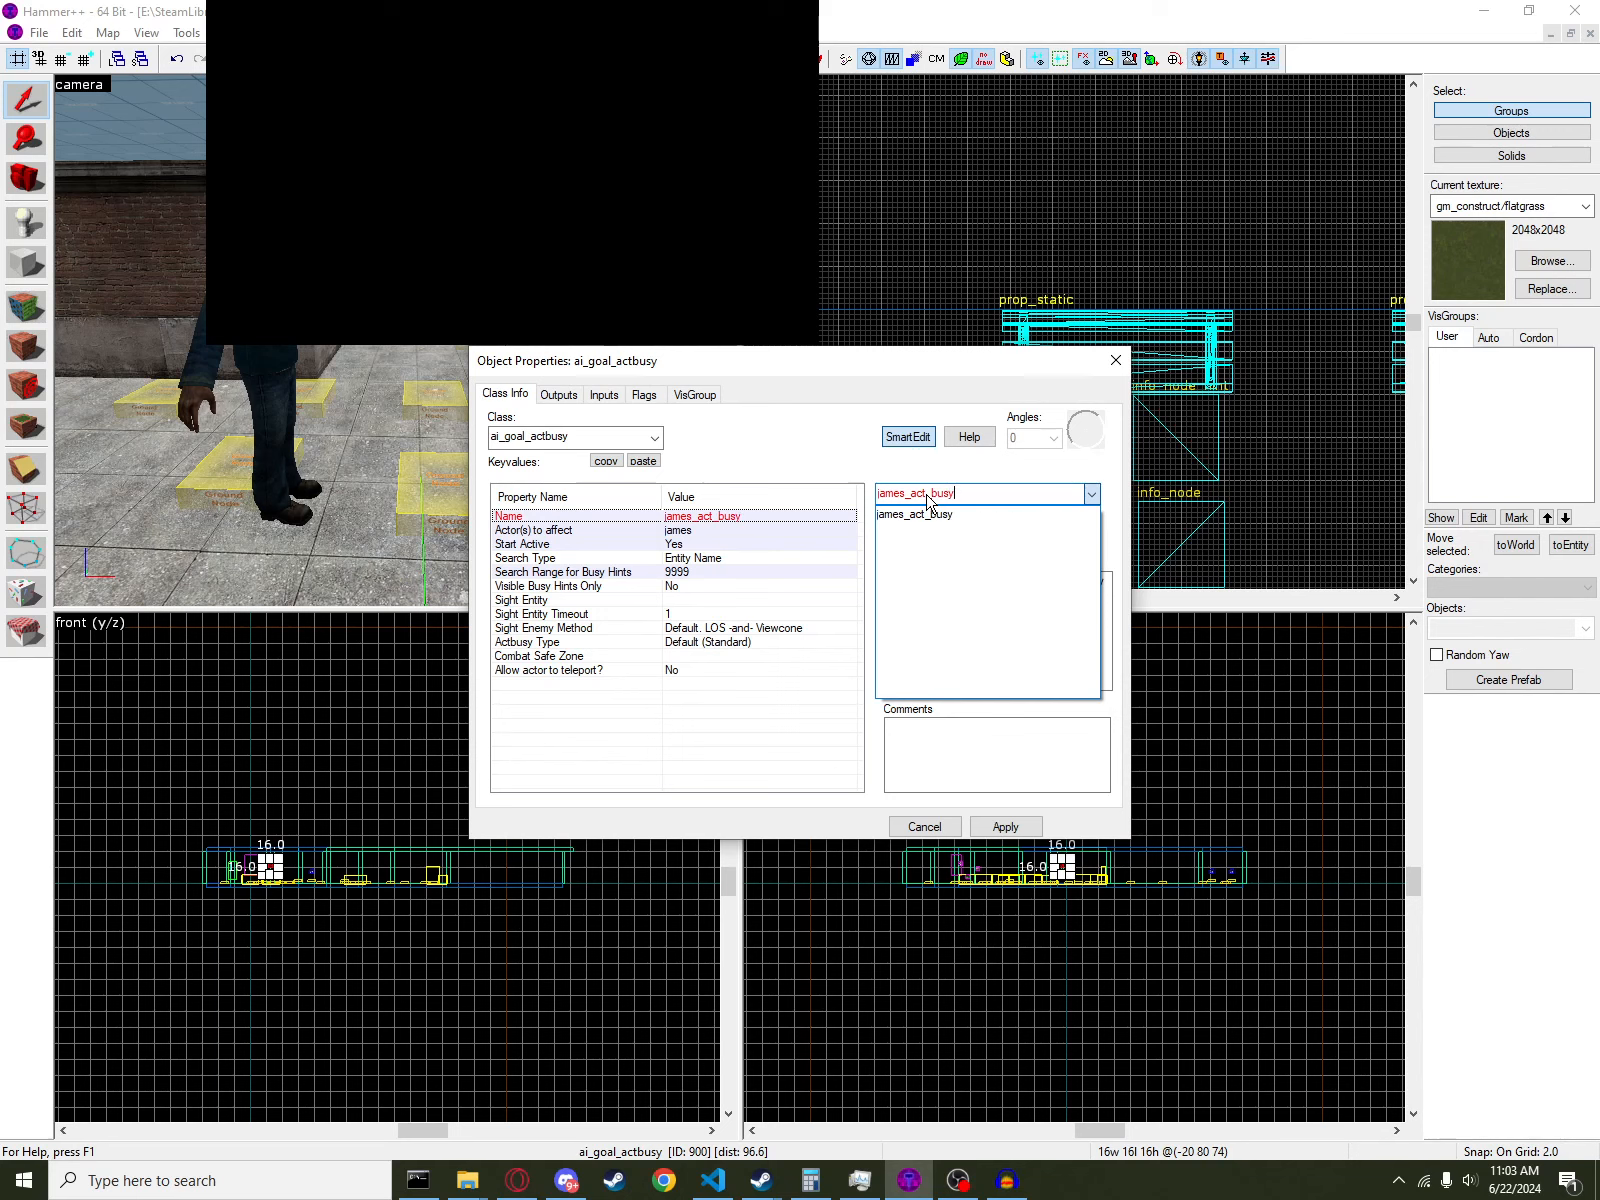
key(Return)
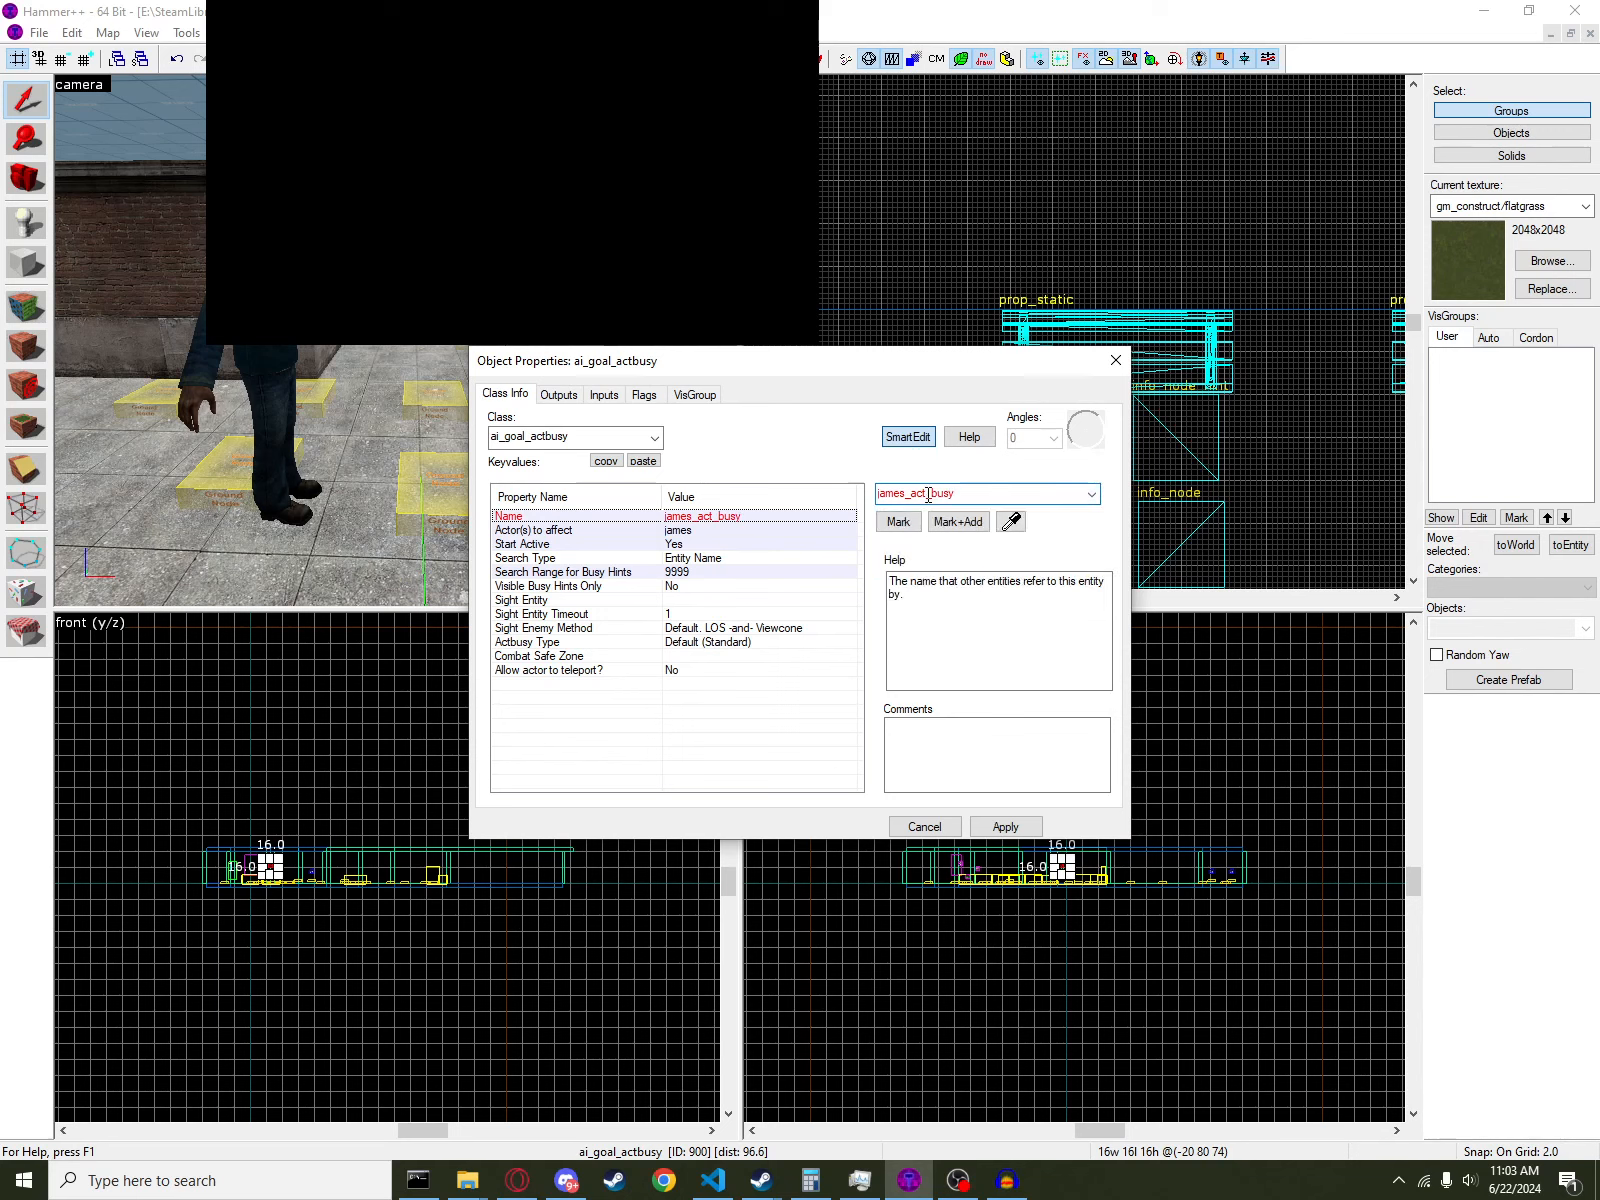
click(644, 394)
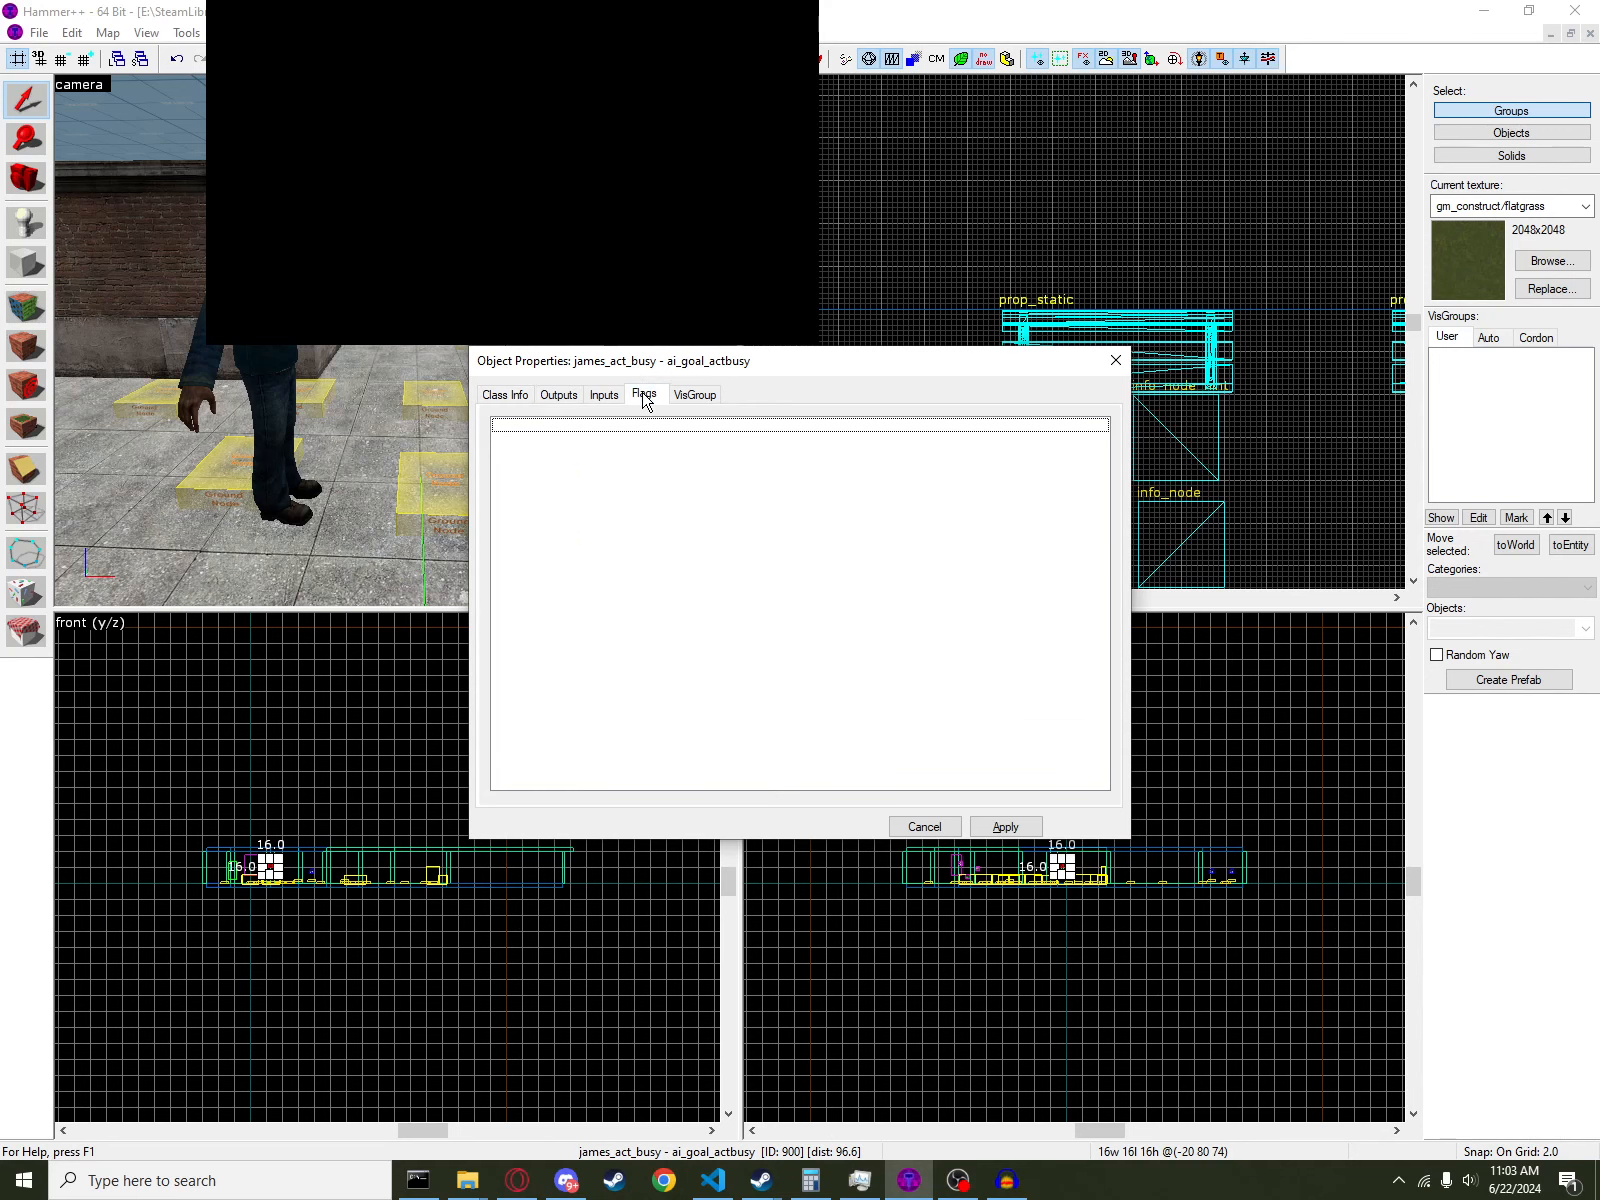
click(505, 394)
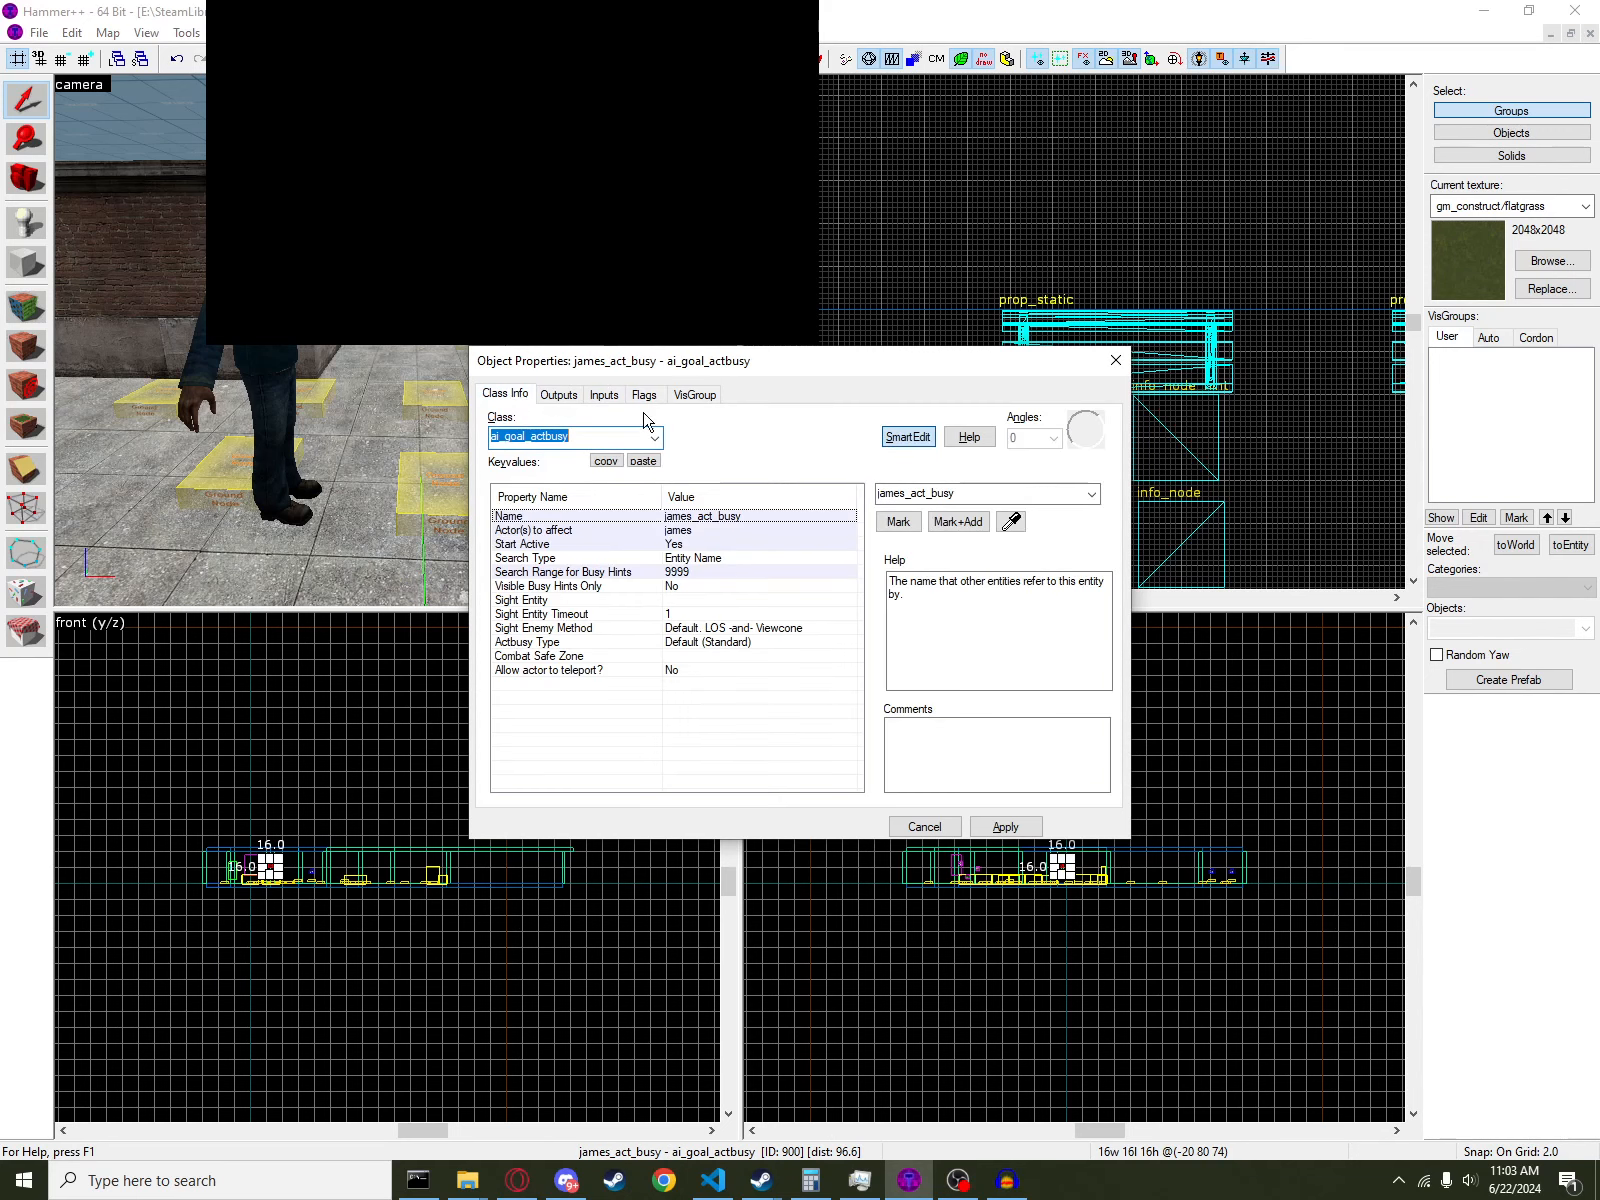
click(1116, 360)
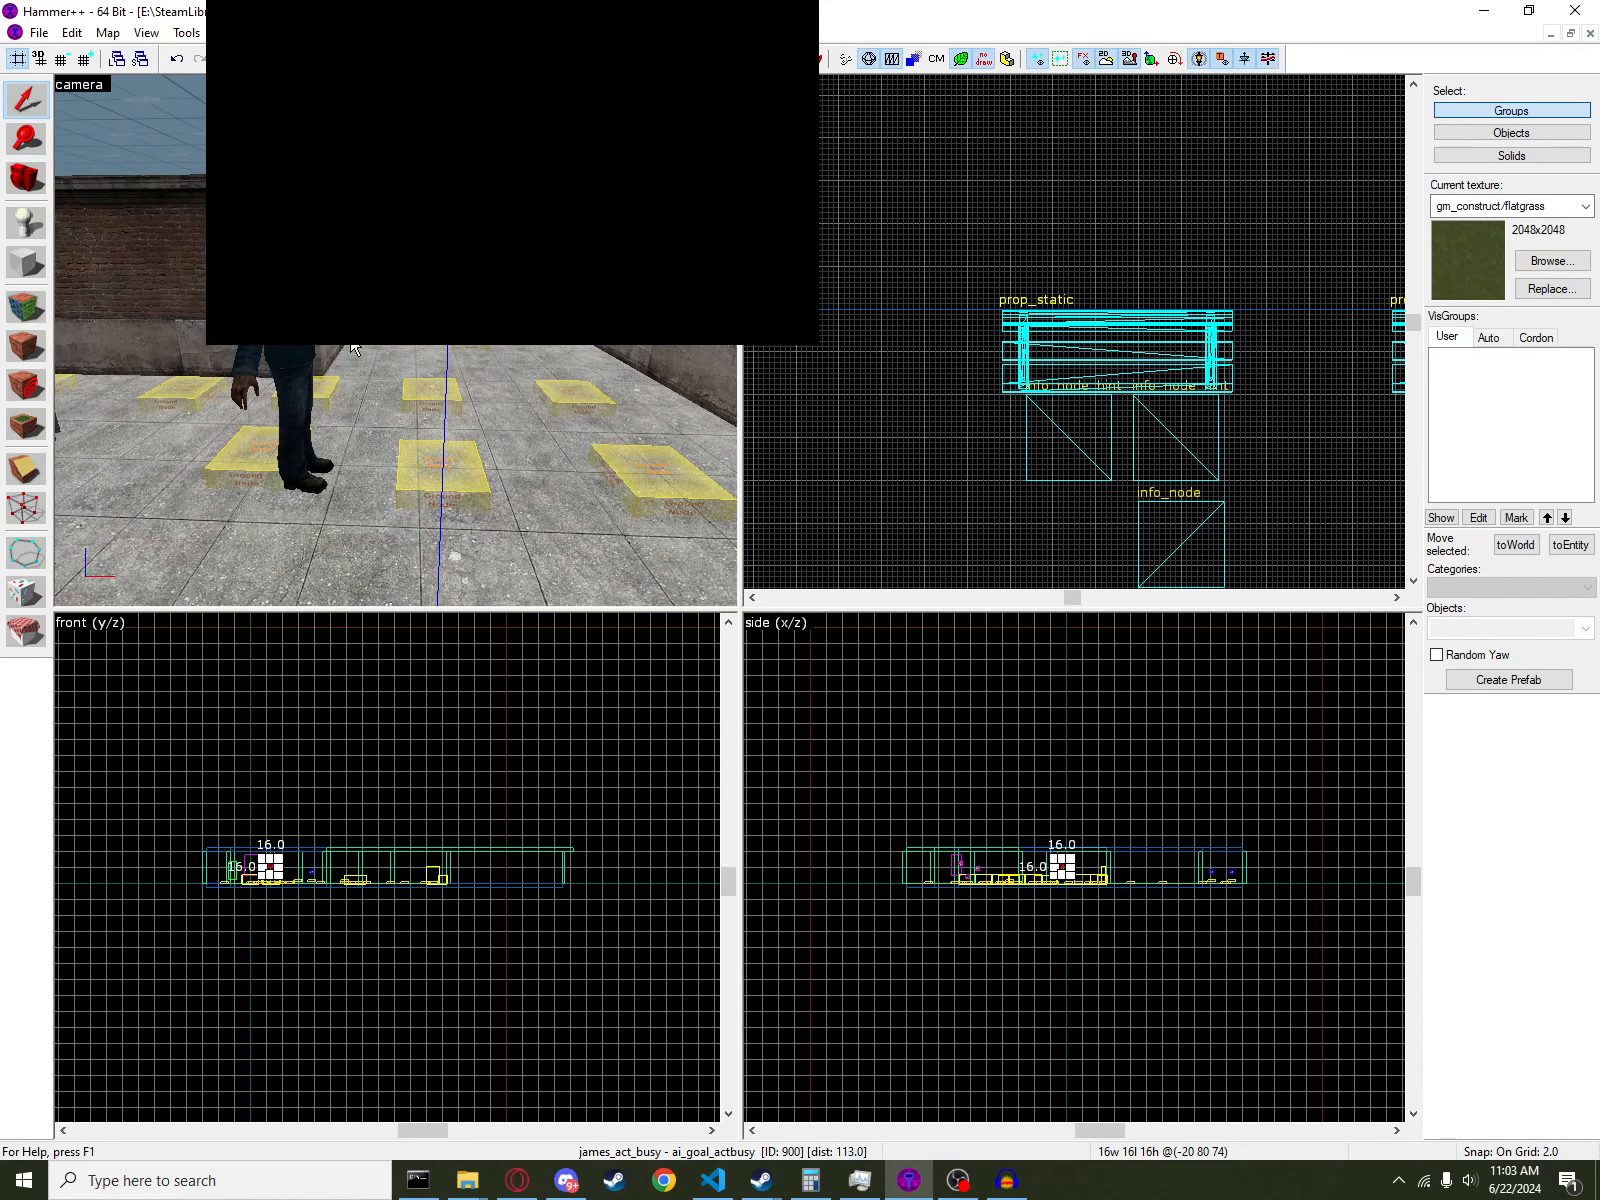
- Enable the "Template NPC (used by npc_maker, will not spawn)" flag on the npc_citizen and apply it
double_click(285, 358)
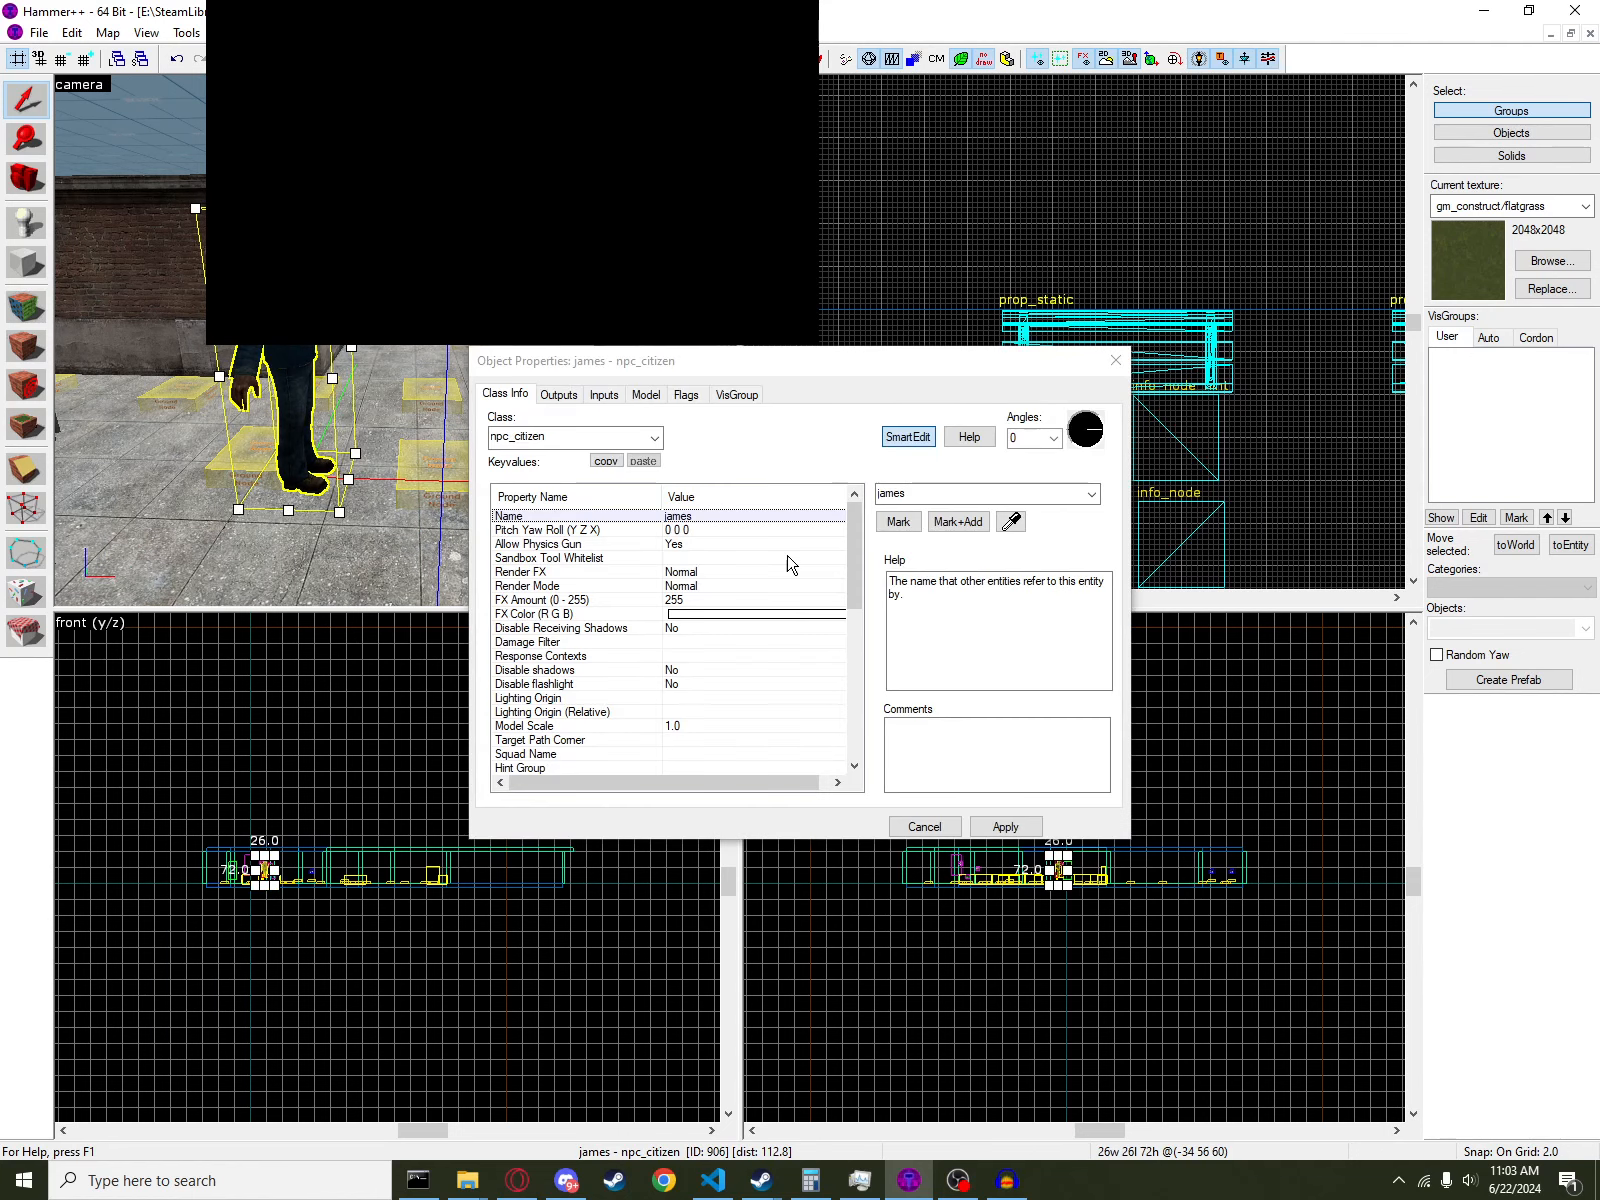
scroll(735, 697, down, 5)
scroll(733, 690, up, 5)
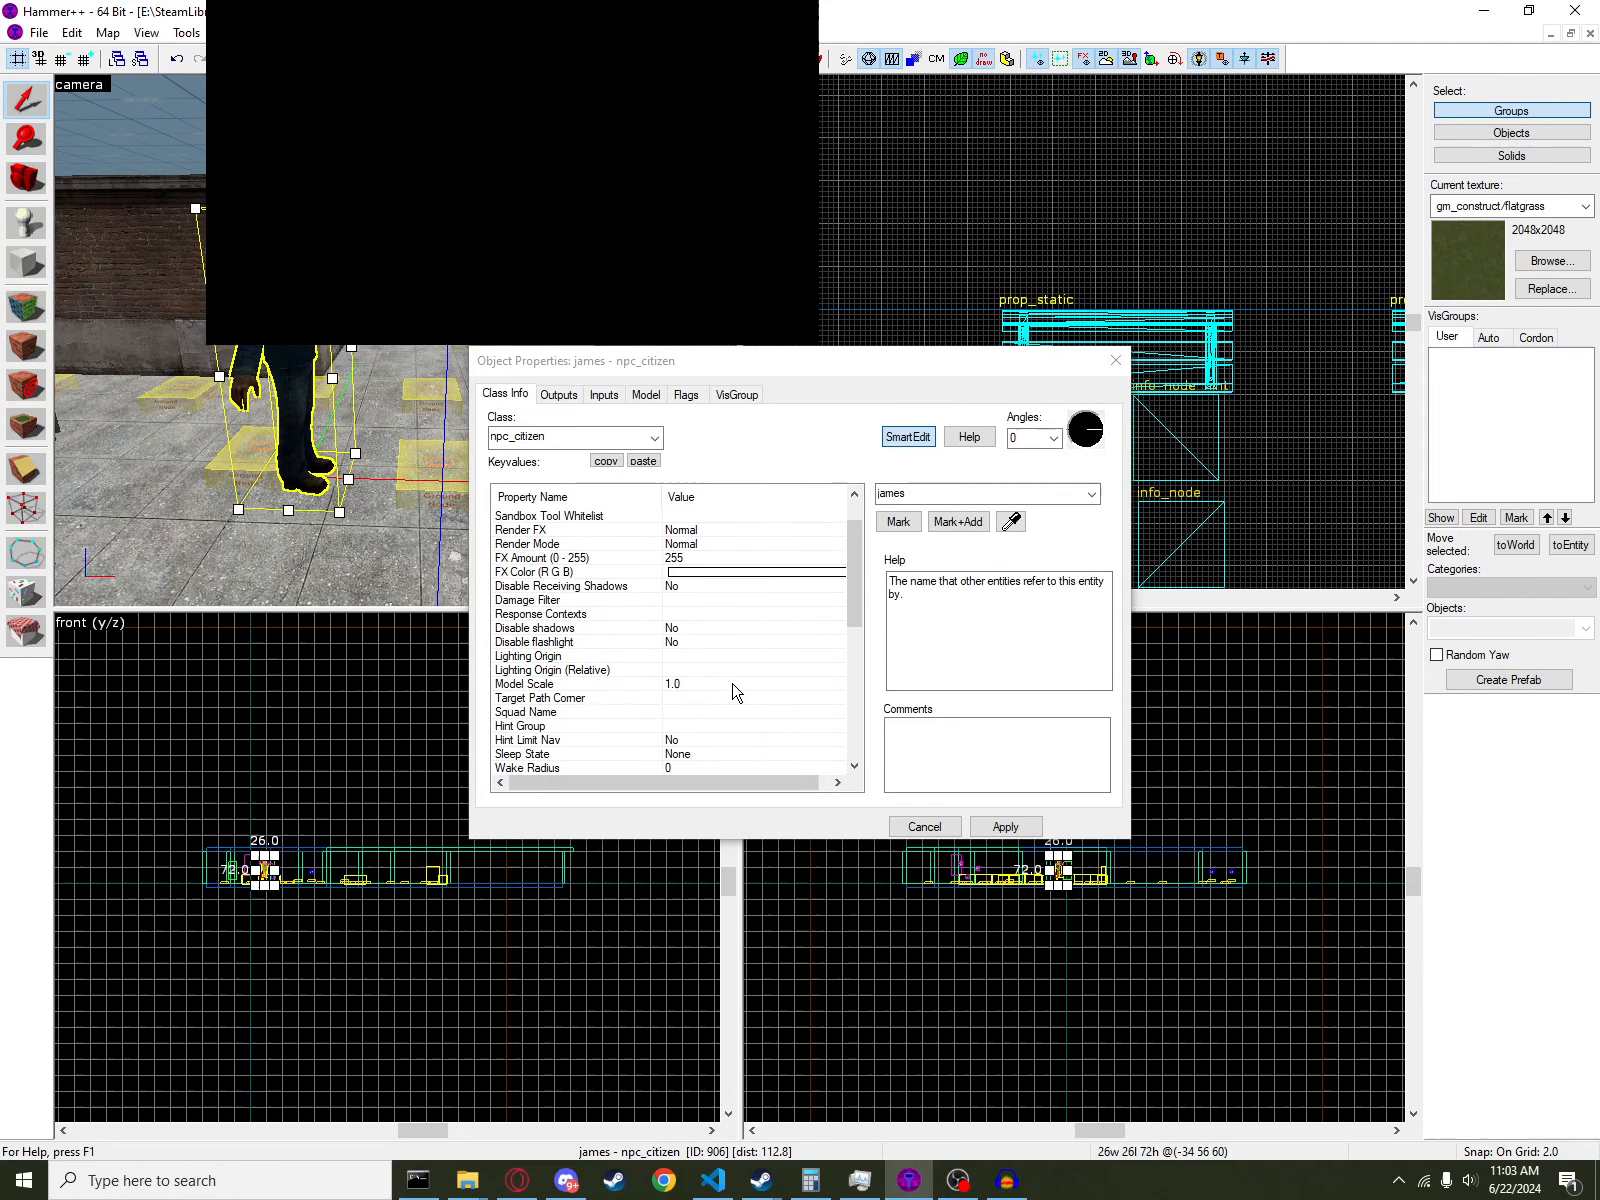
click(685, 395)
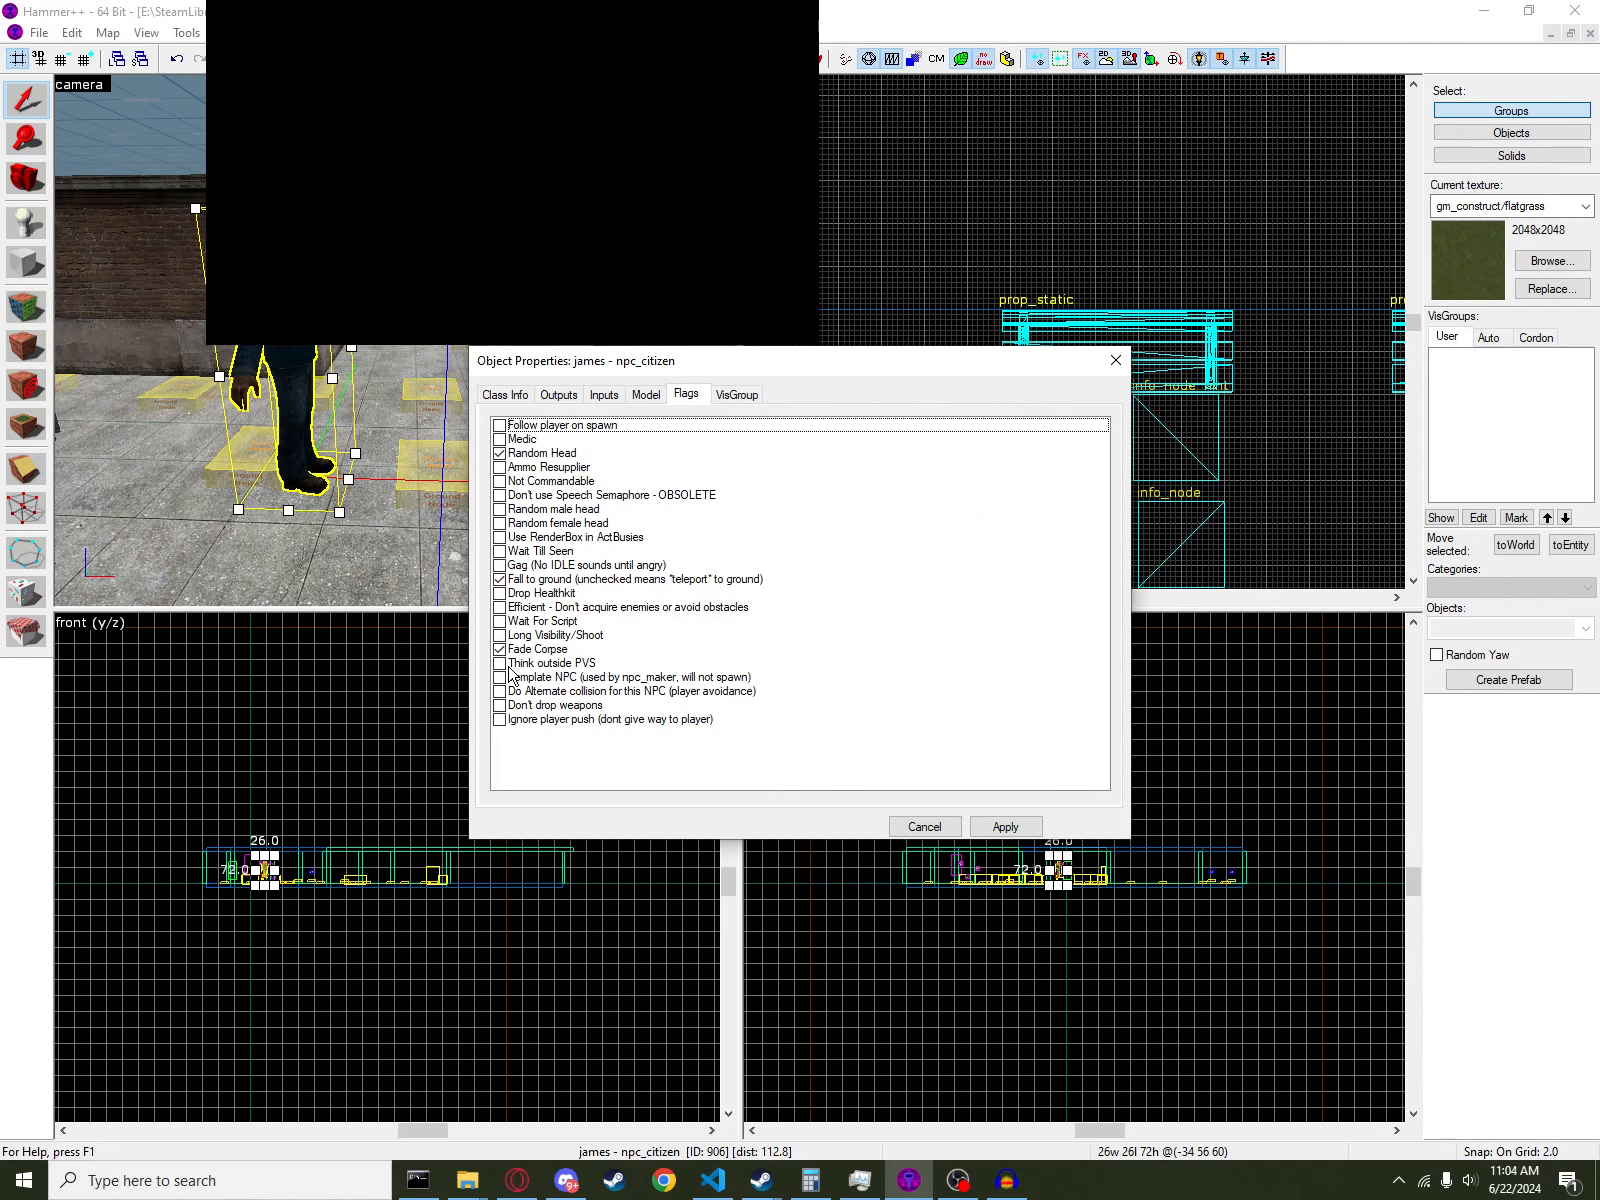
click(501, 678)
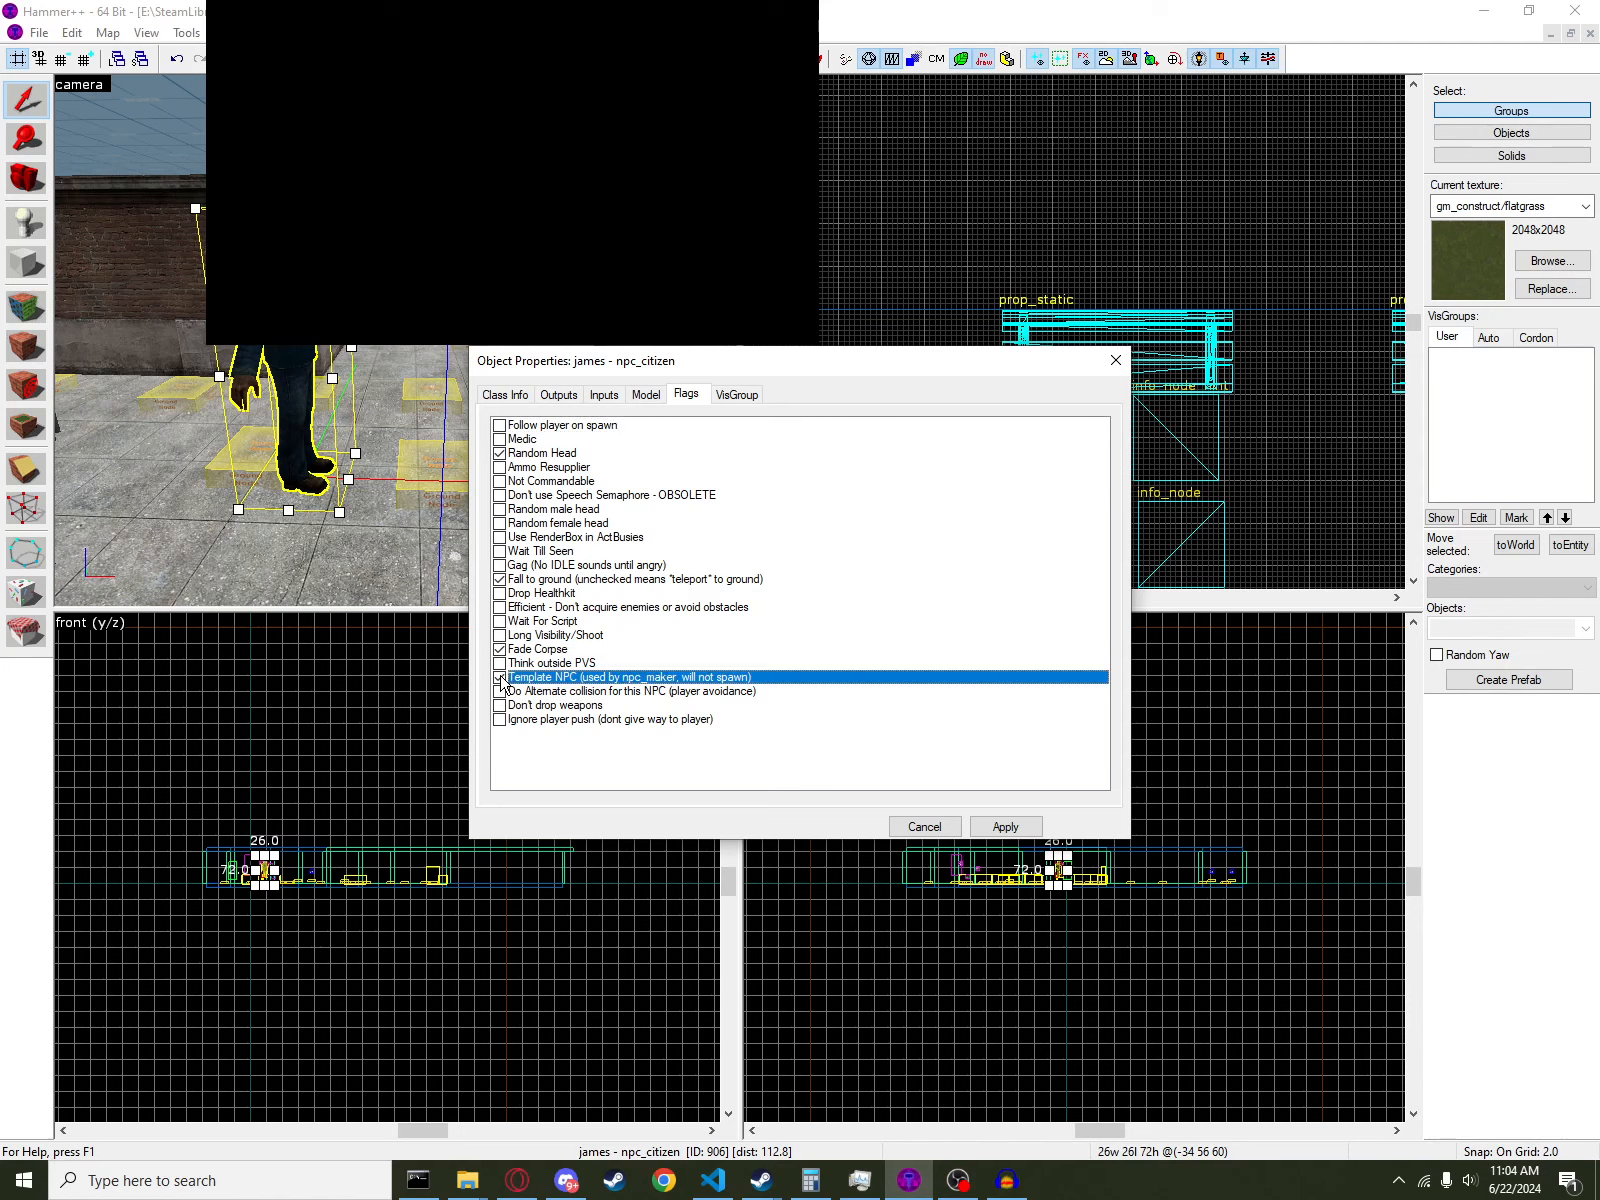
click(1041, 829)
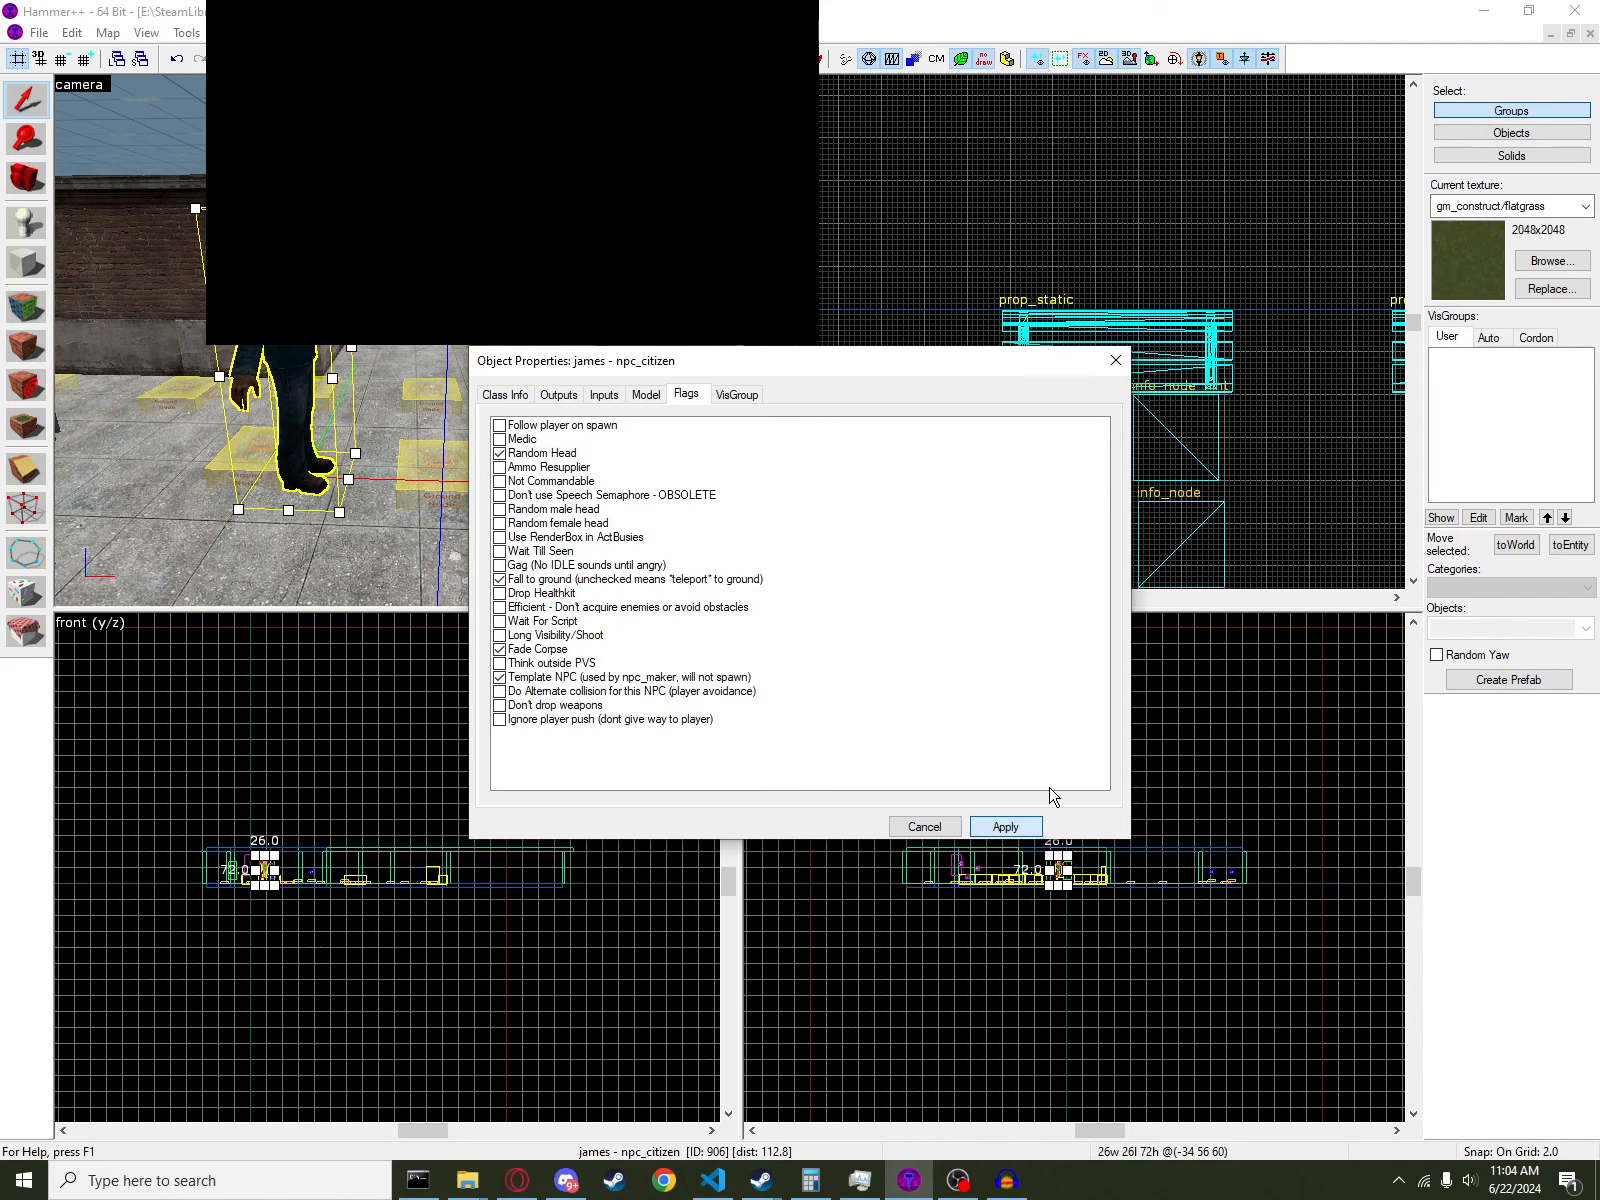
click(1148, 406)
click(1119, 374)
- Set the npc_template_maker's Name of template NPC to the npc_citizen's name
key(z)
key(s)
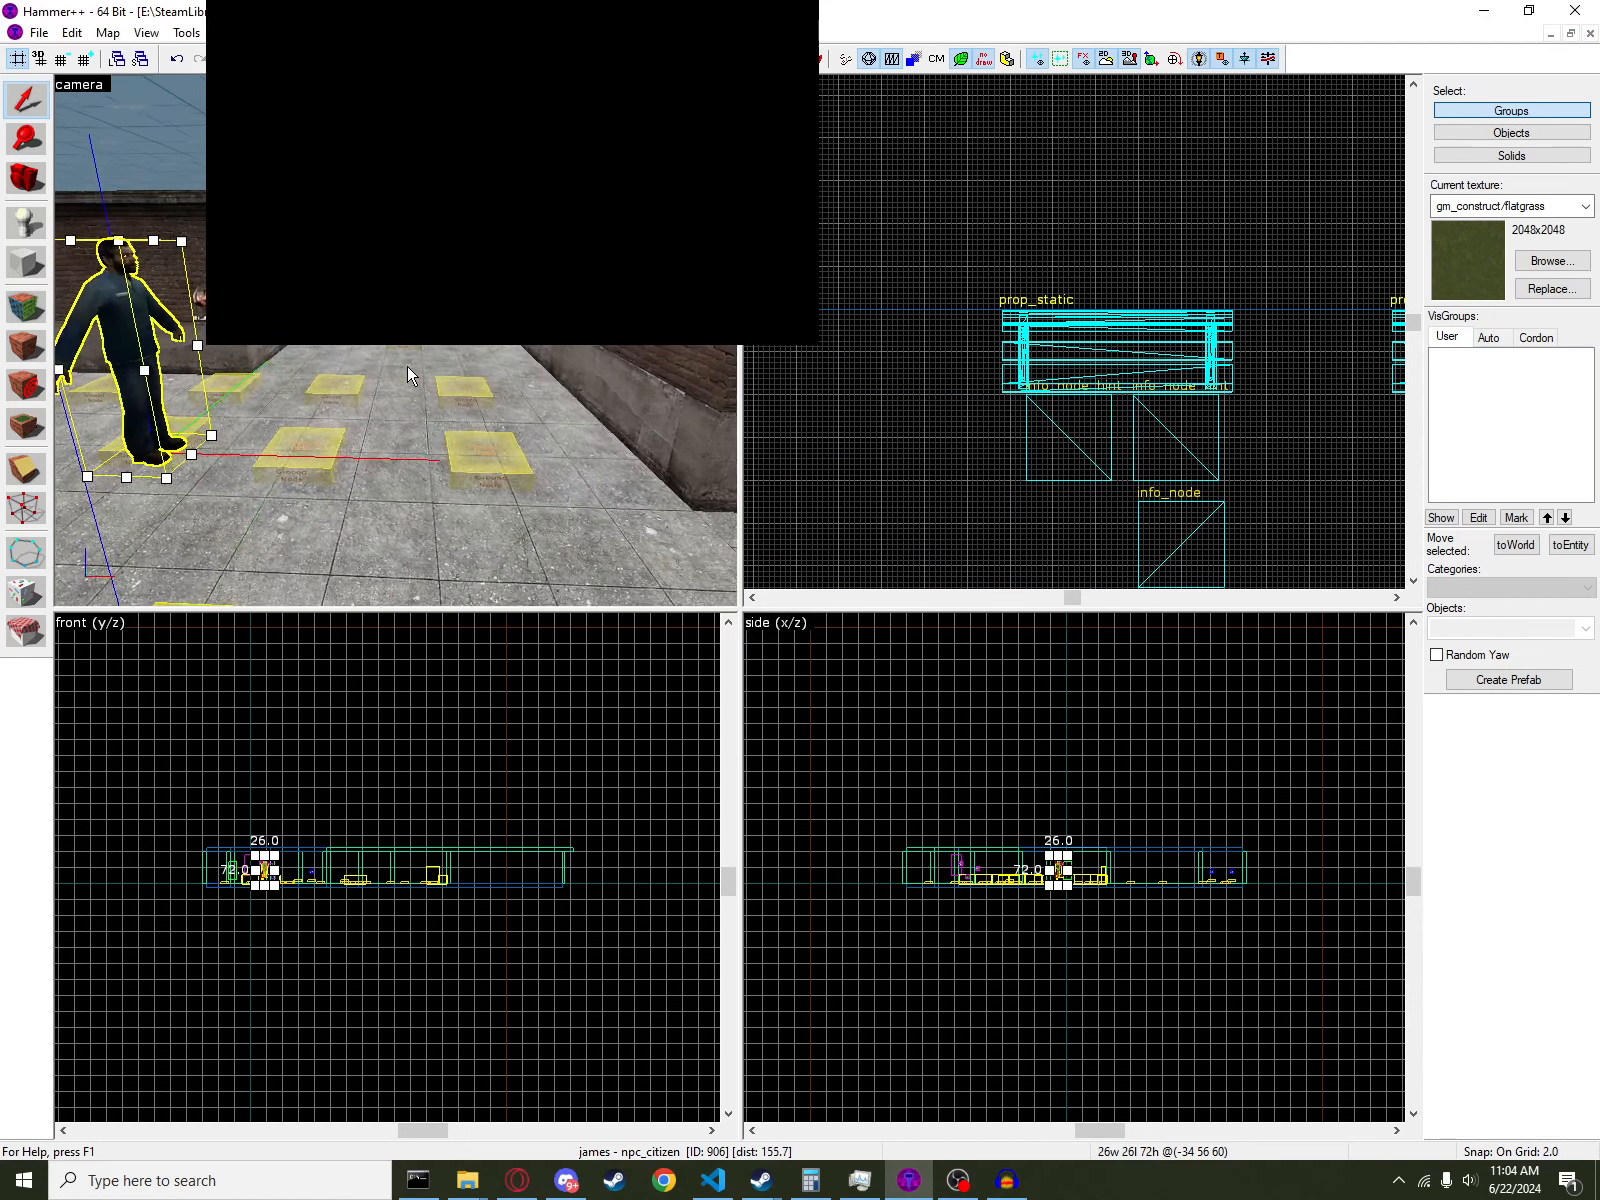
key(w)
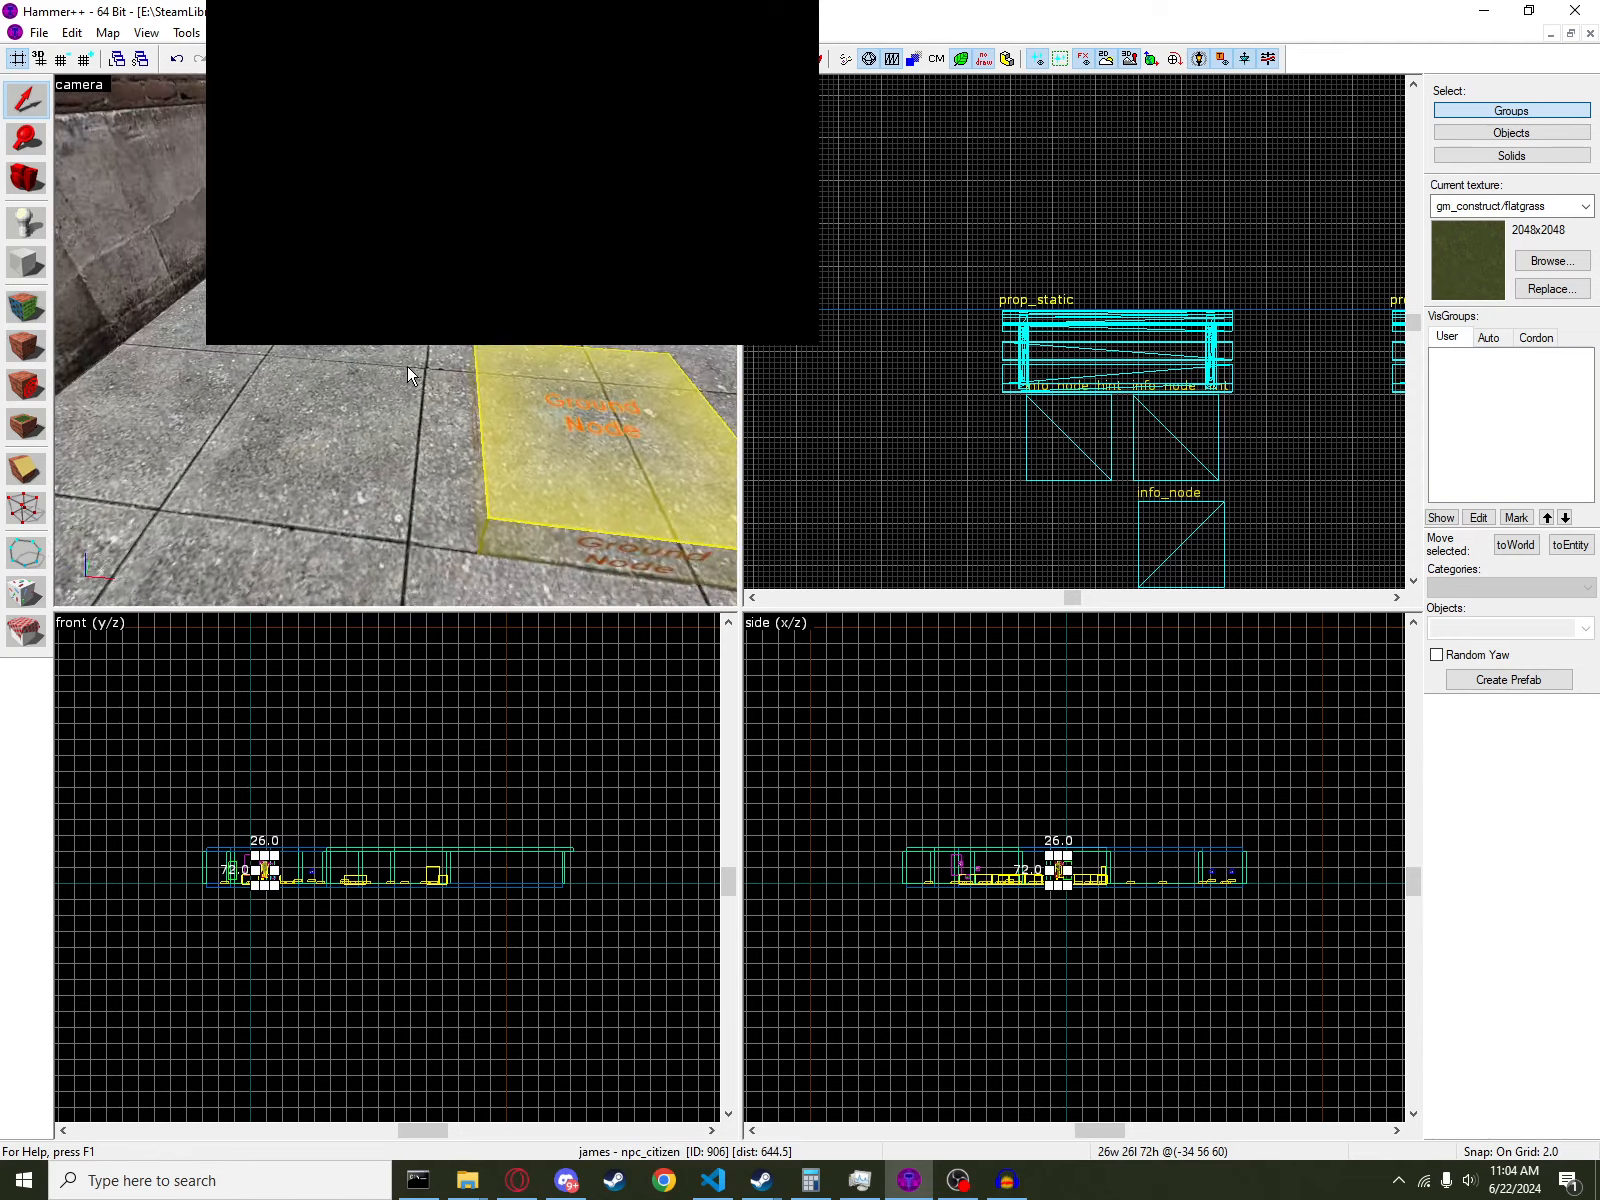
key(z)
double_click(435, 460)
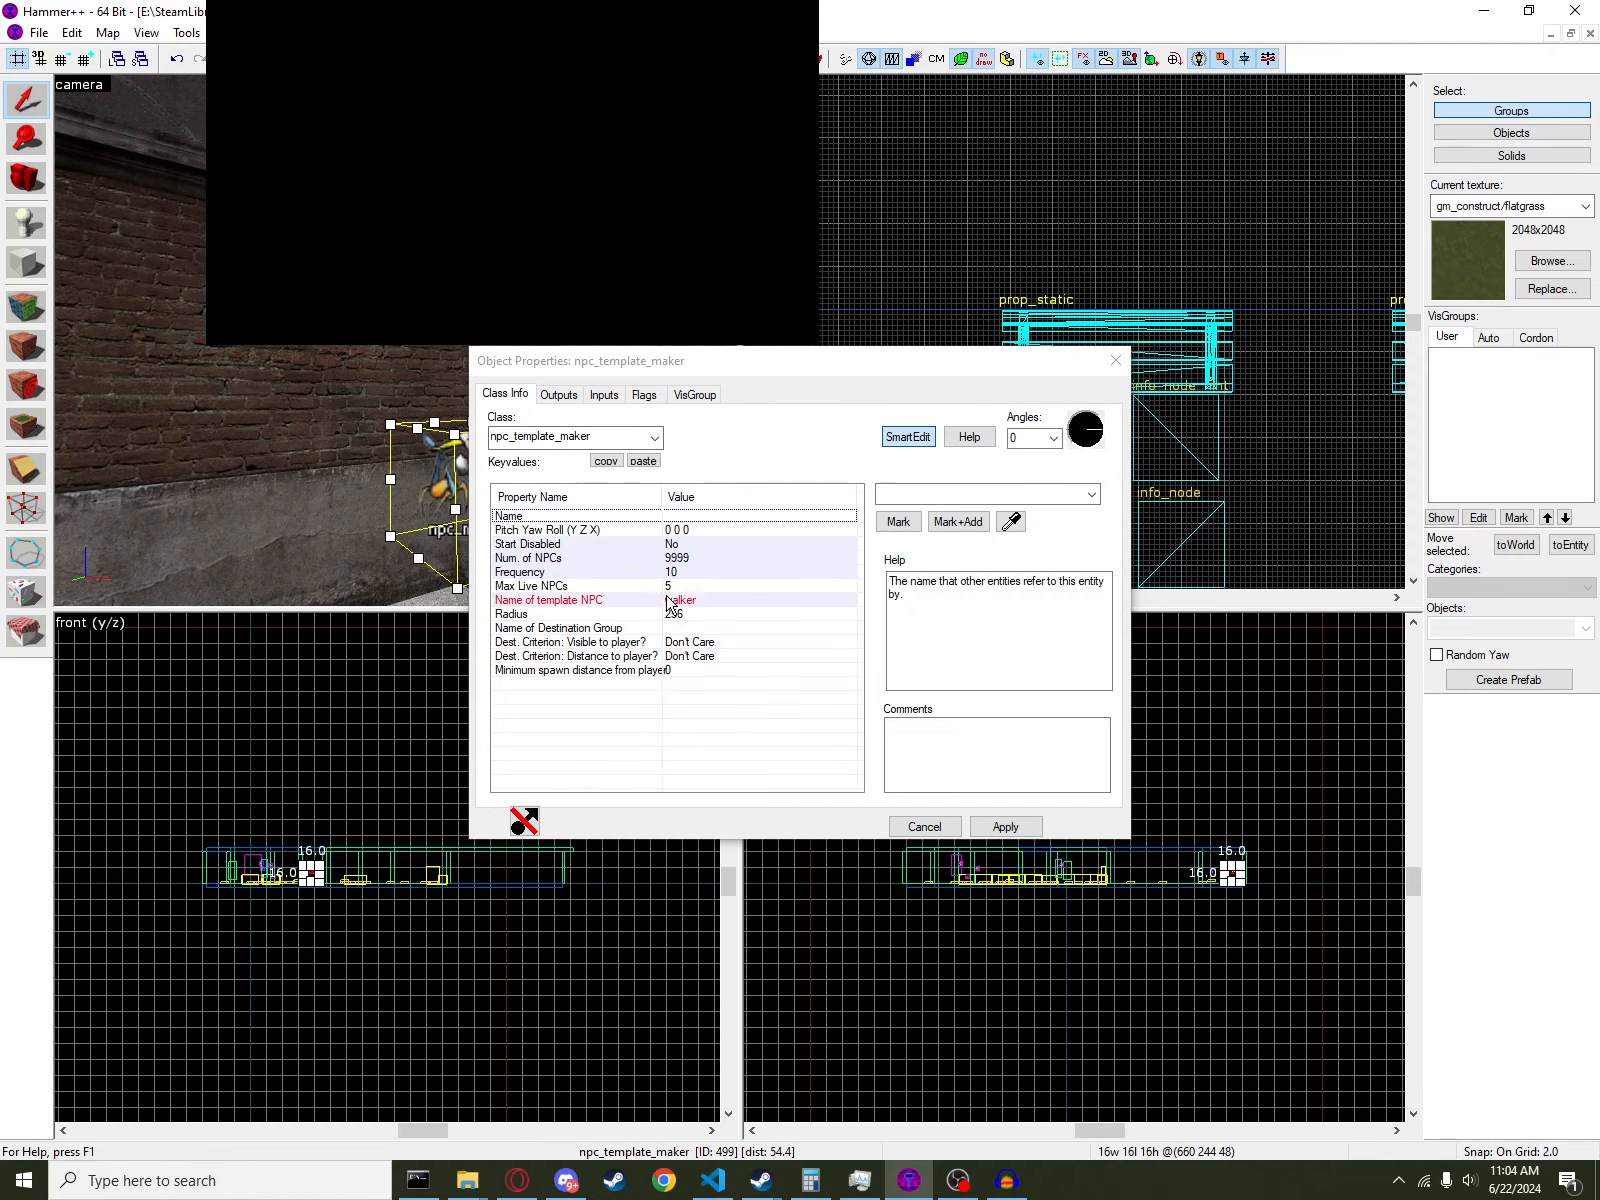
click(668, 603)
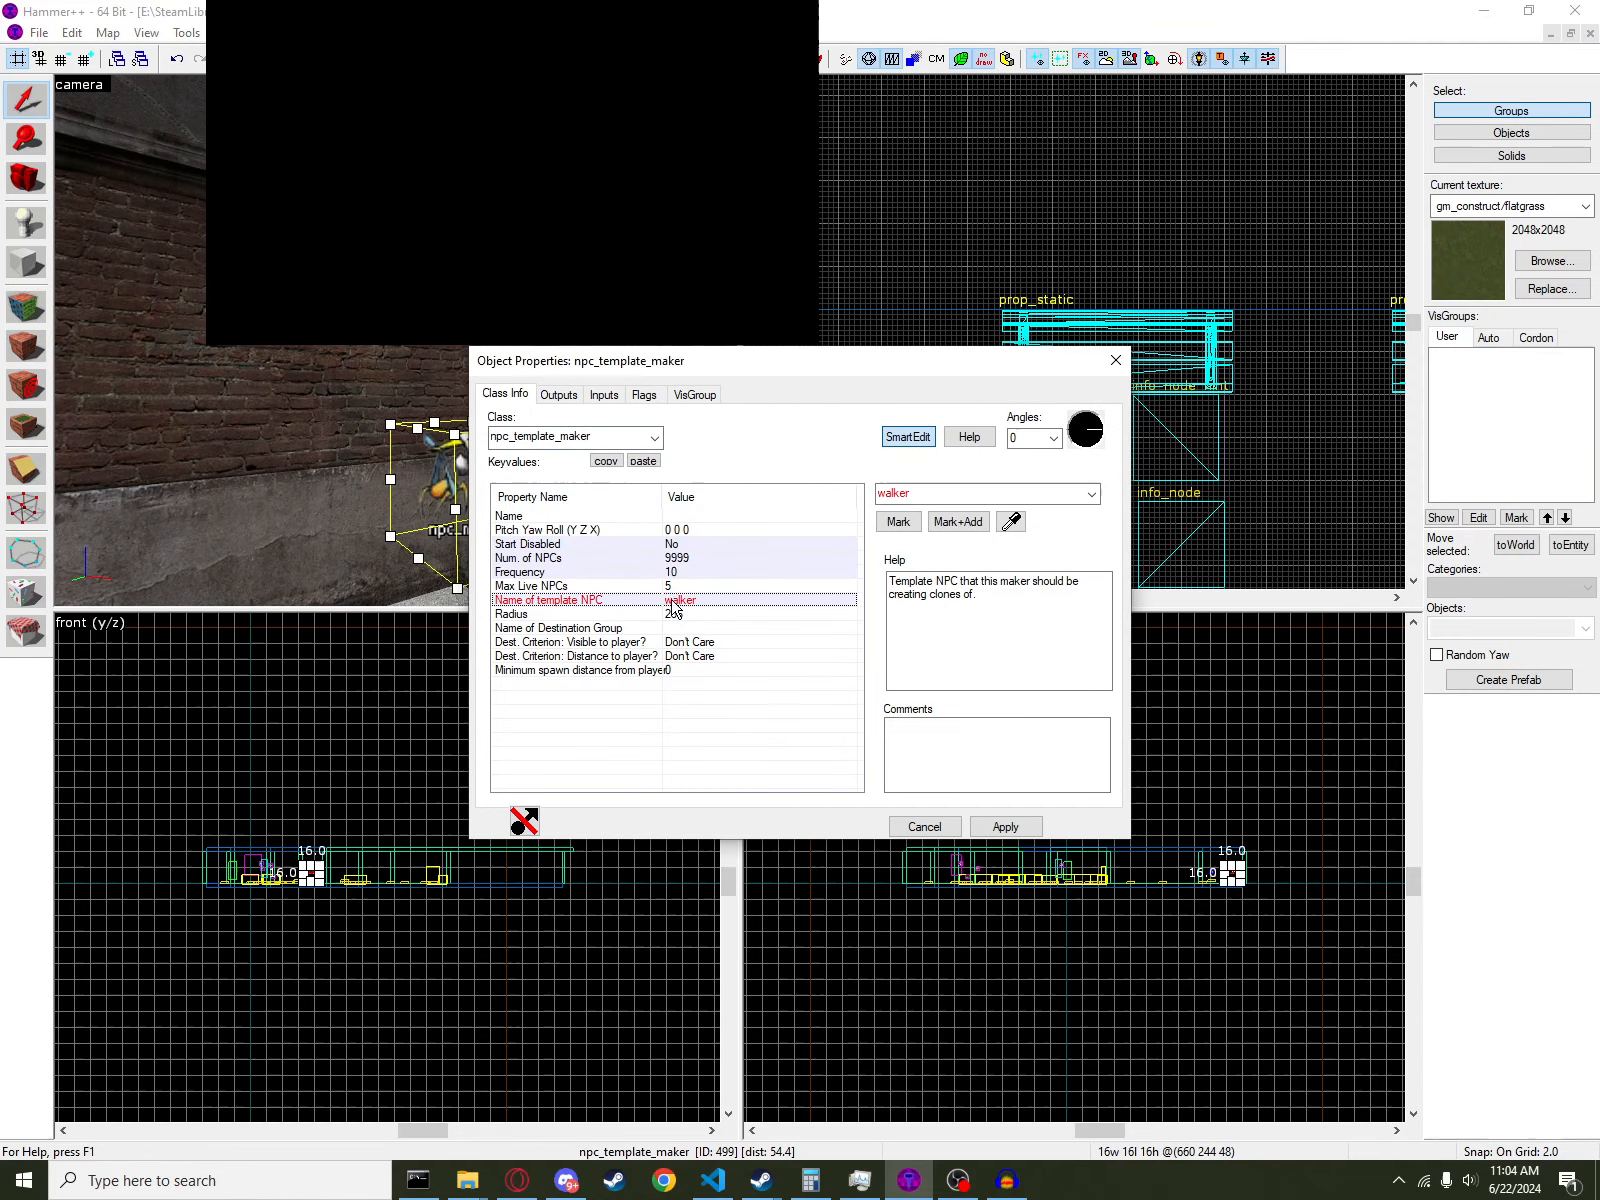
click(940, 497)
key(BackSpace)
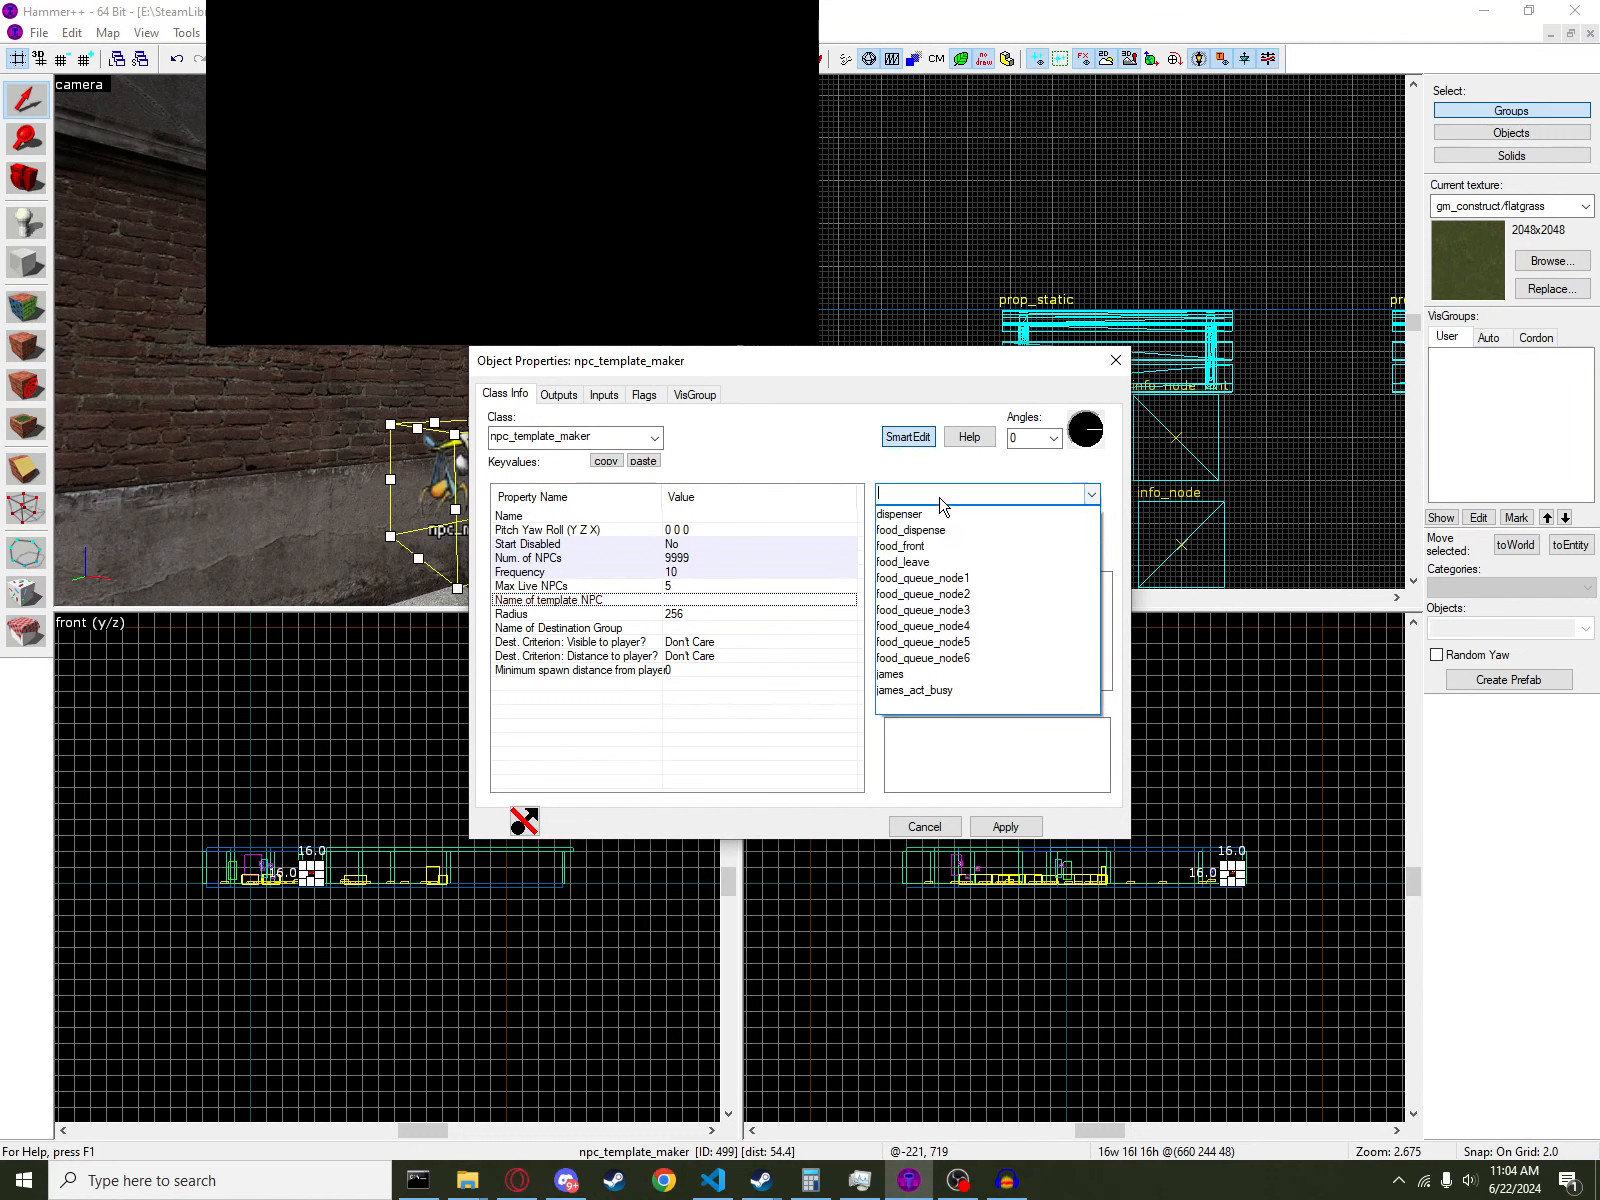
text(james)
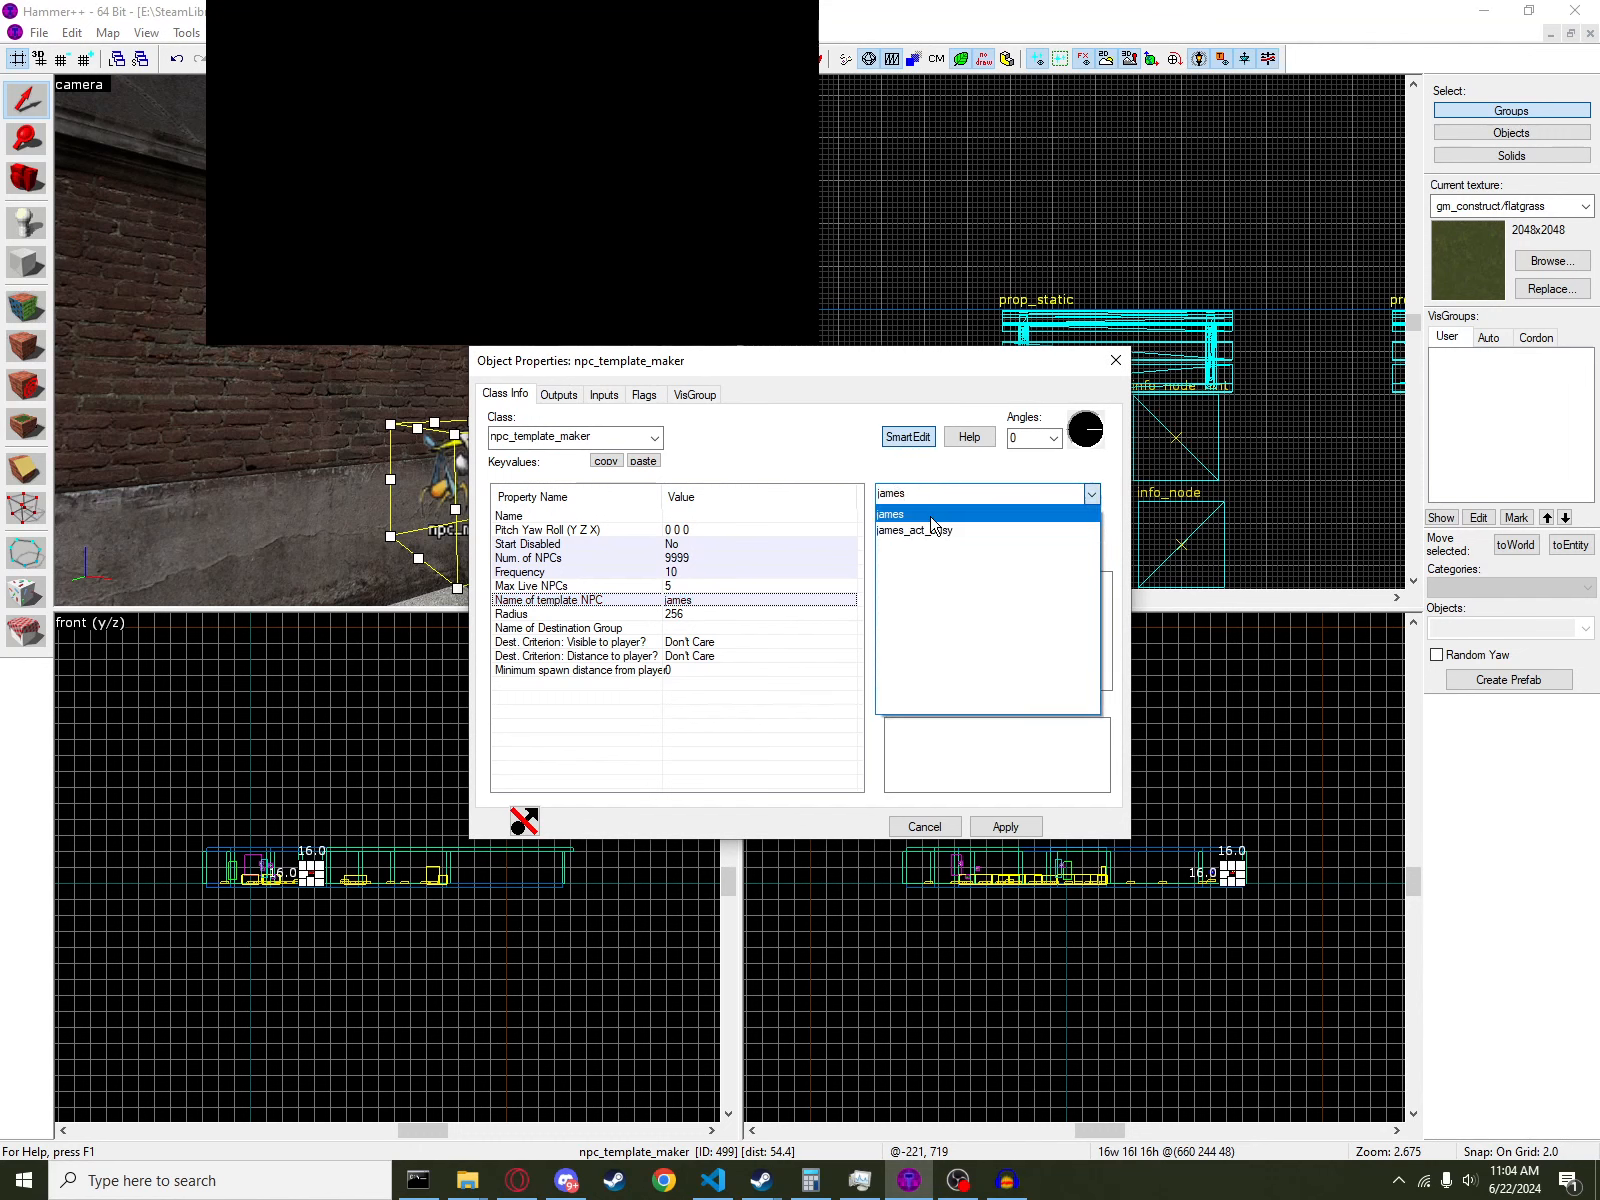
click(937, 517)
- Set the npc_template_maker's Num. of NPCs to 3, apply the change and close its properties
click(716, 574)
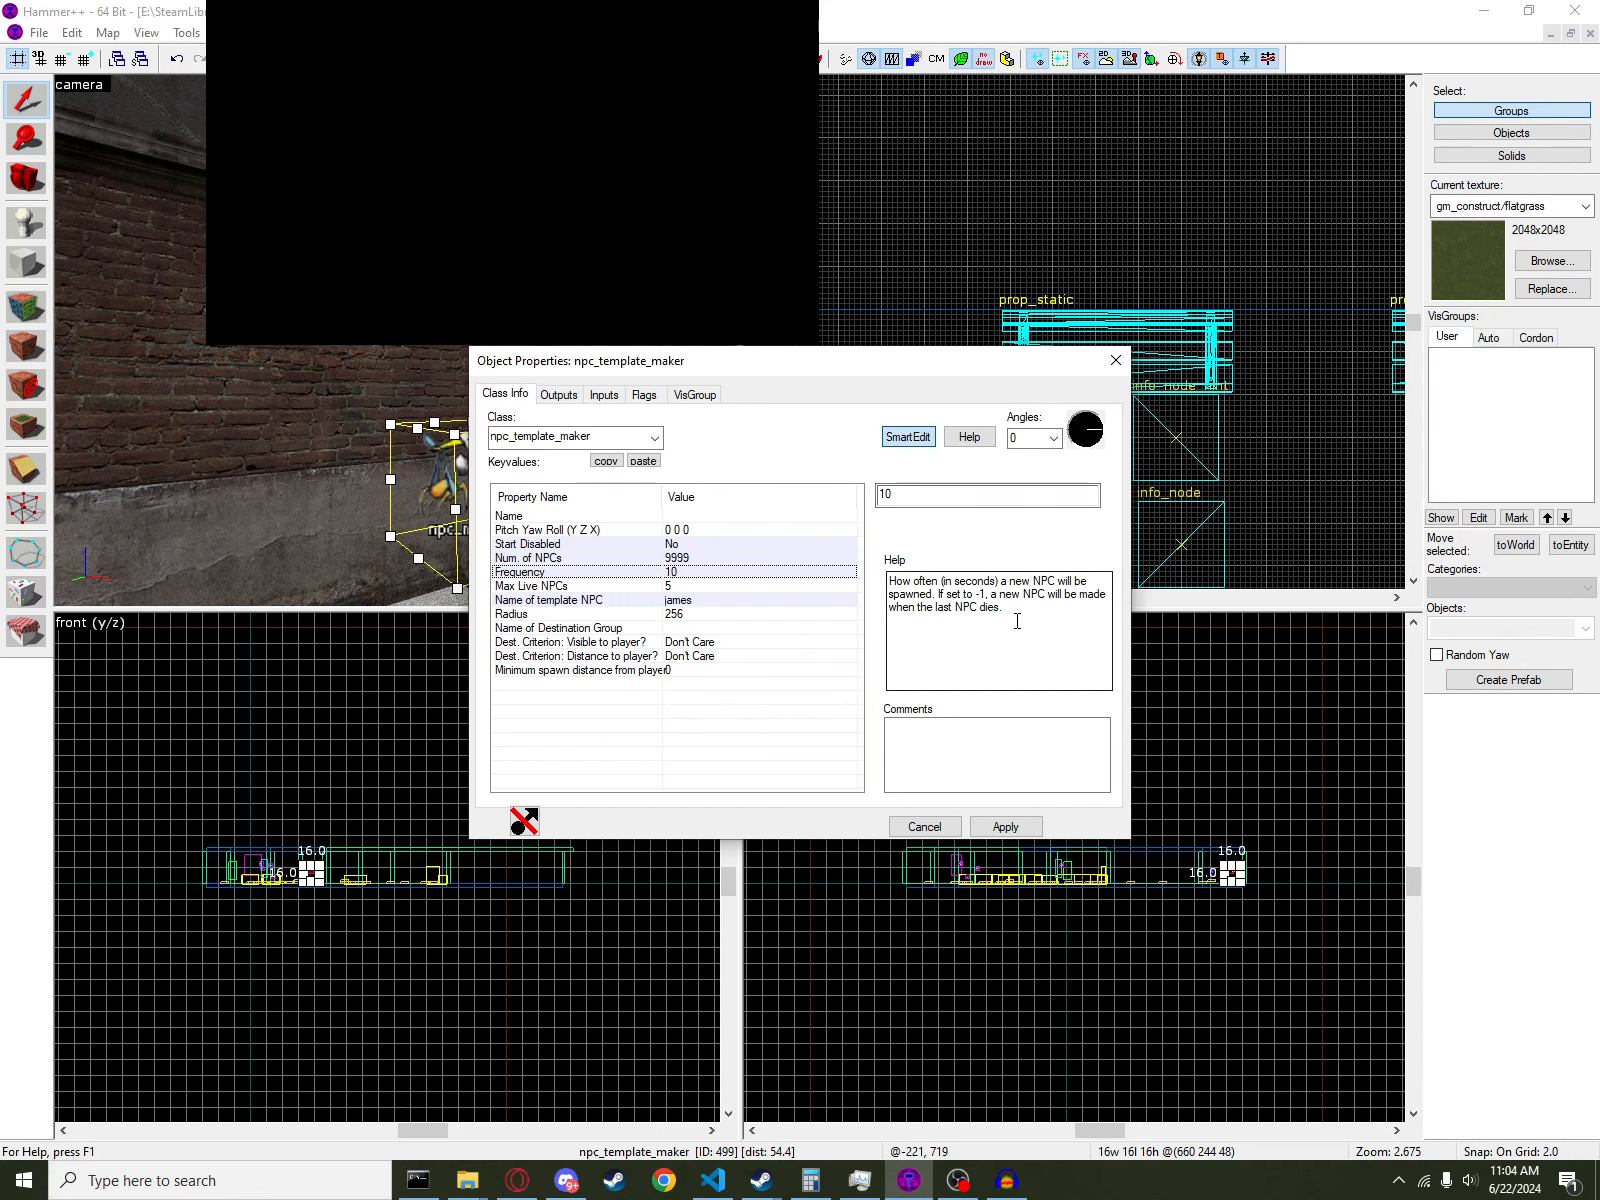
click(709, 558)
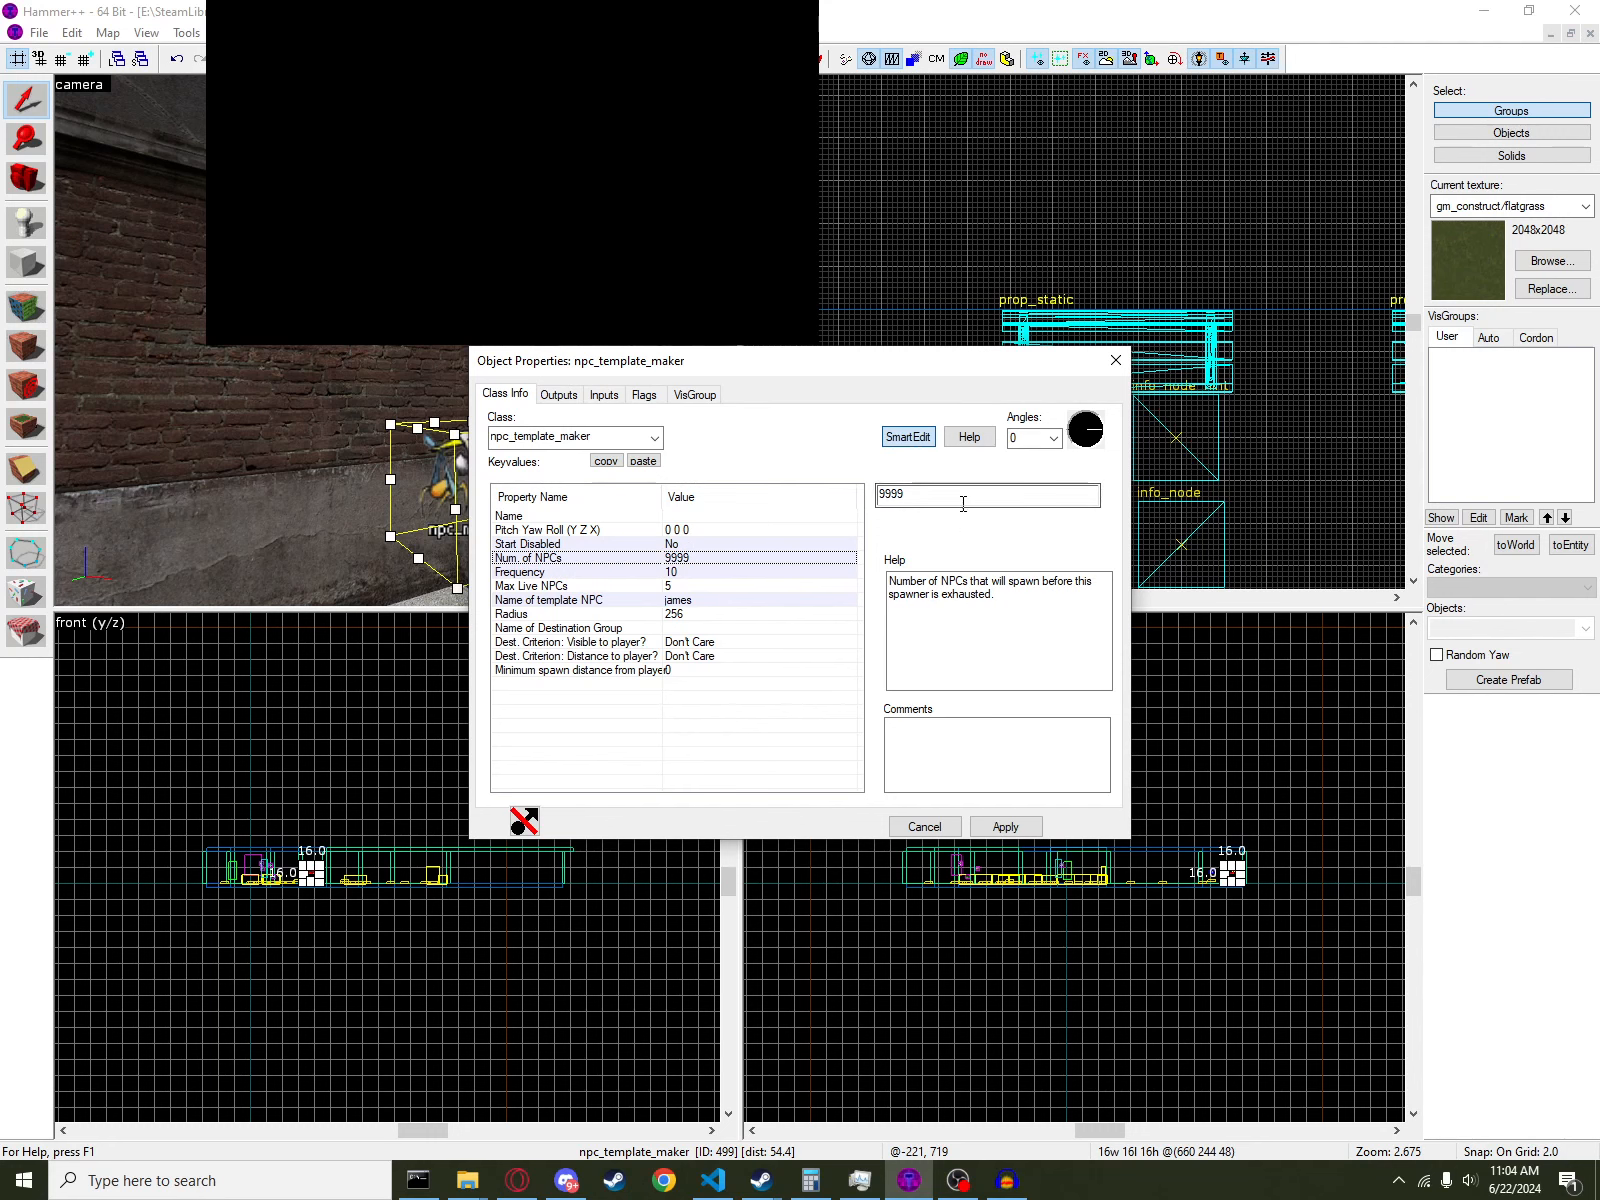
scroll(400, 480, down, 1)
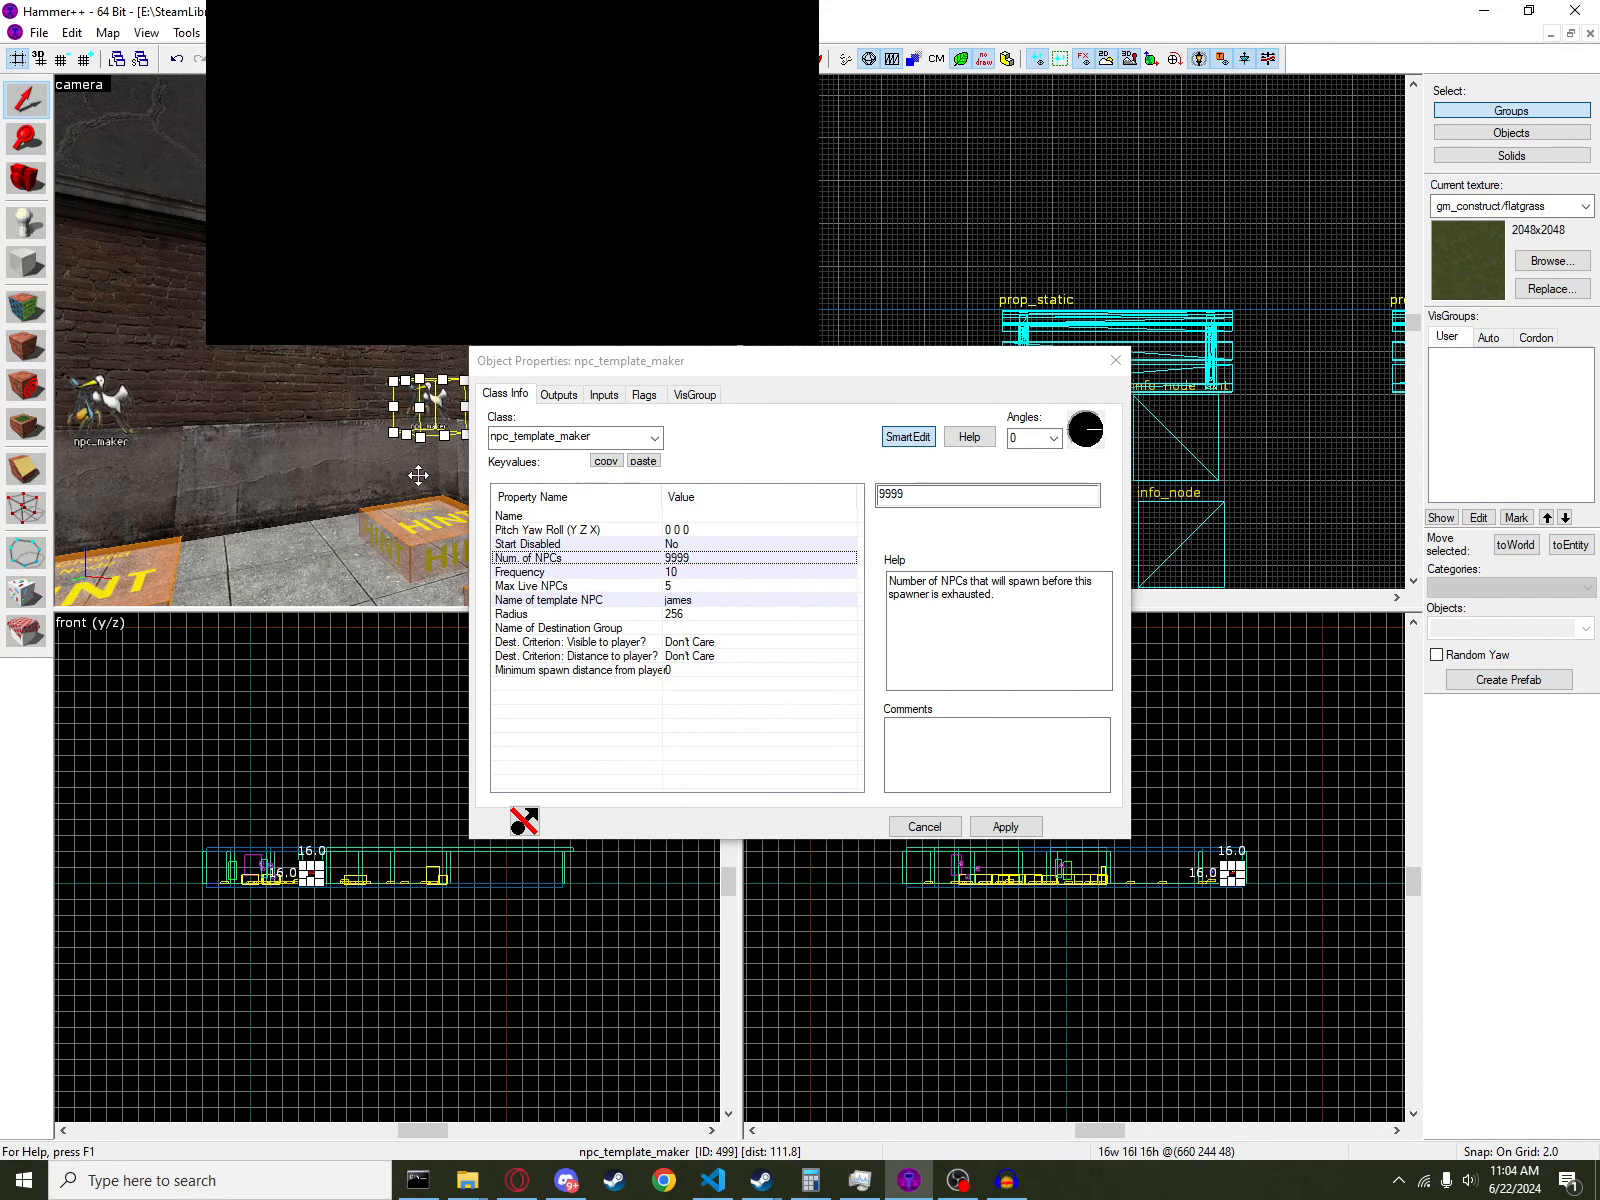
drag(935, 497, 778, 503)
text(3)
key(Tab)
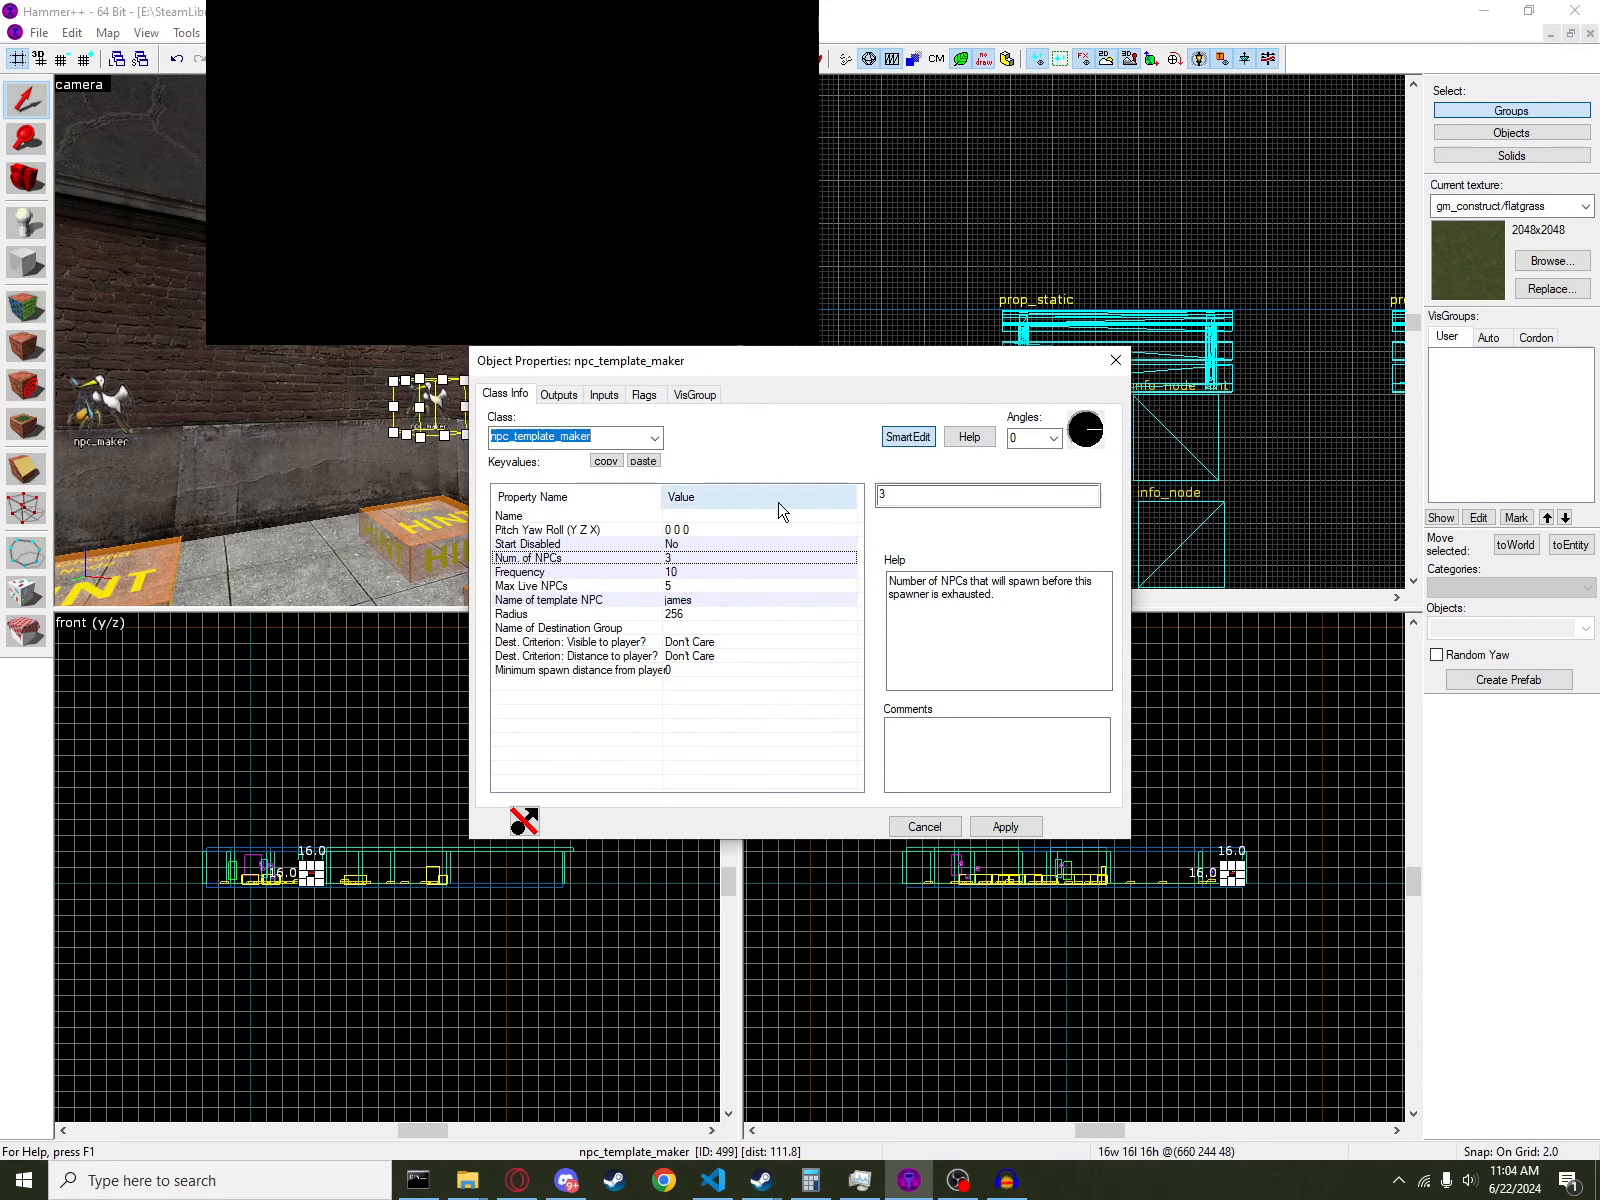
click(699, 545)
click(645, 396)
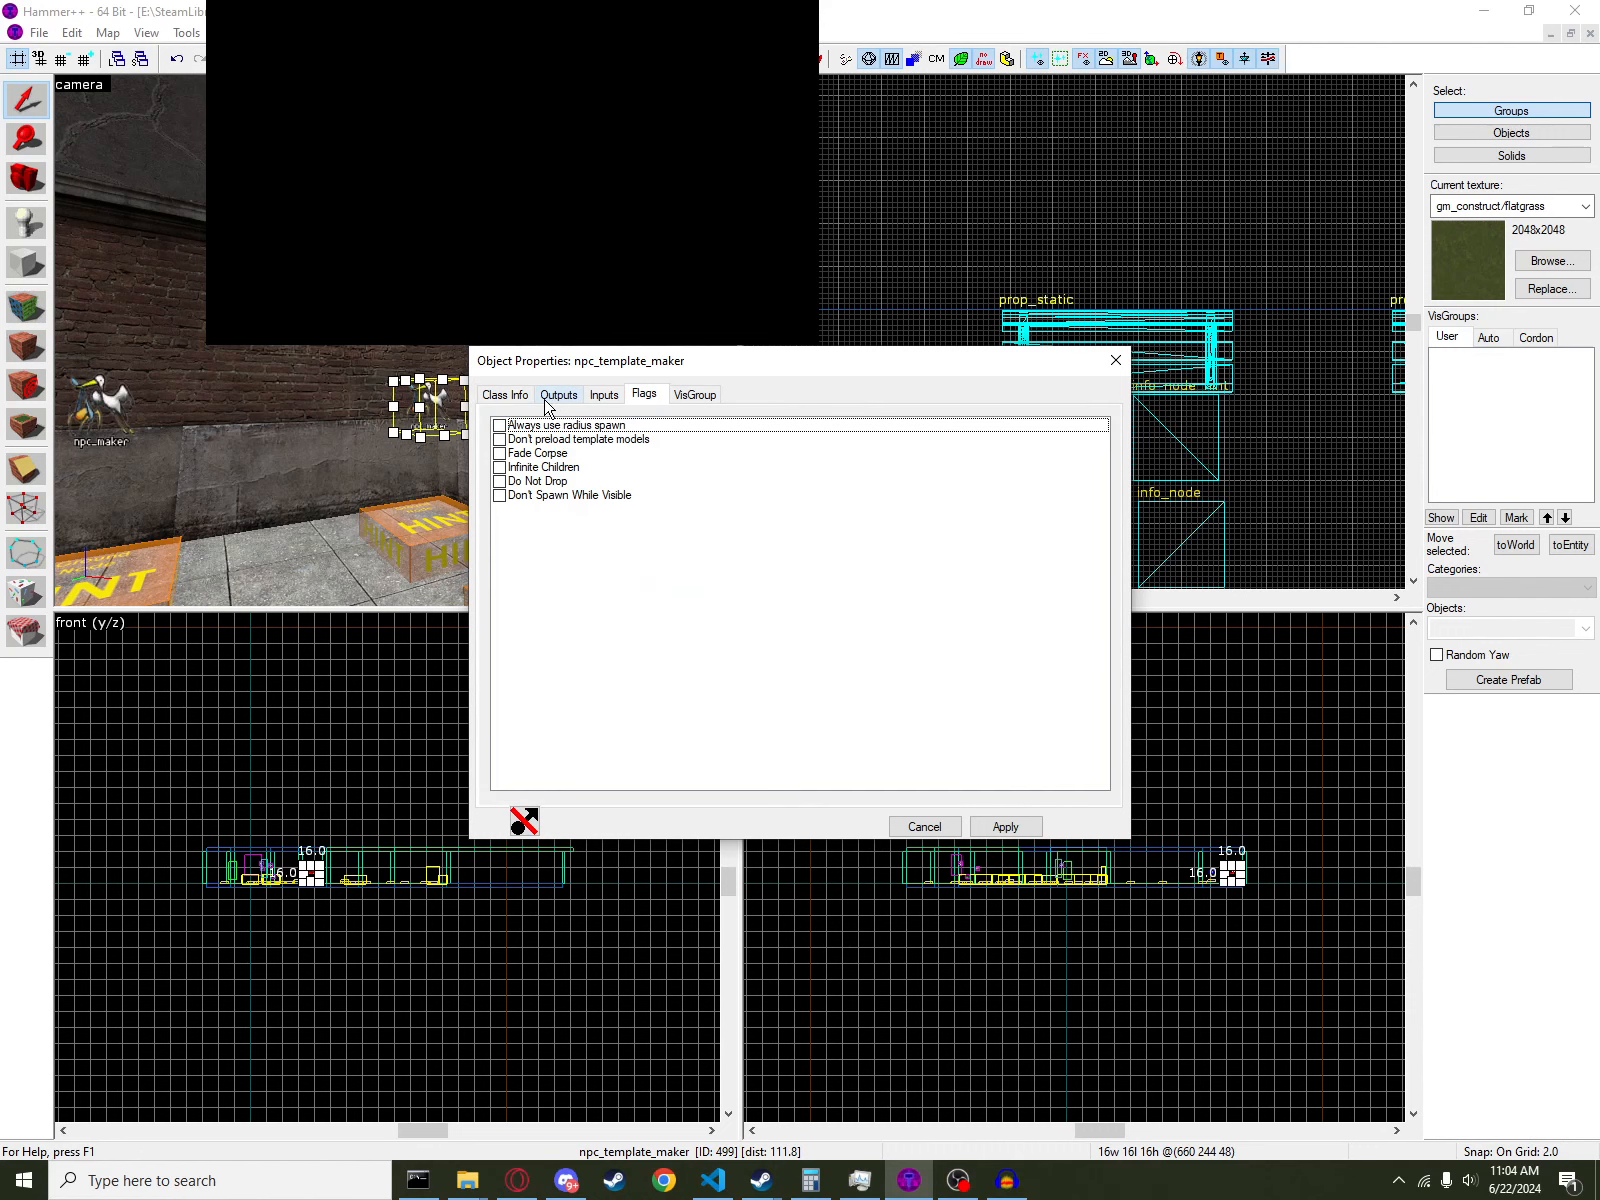
click(519, 399)
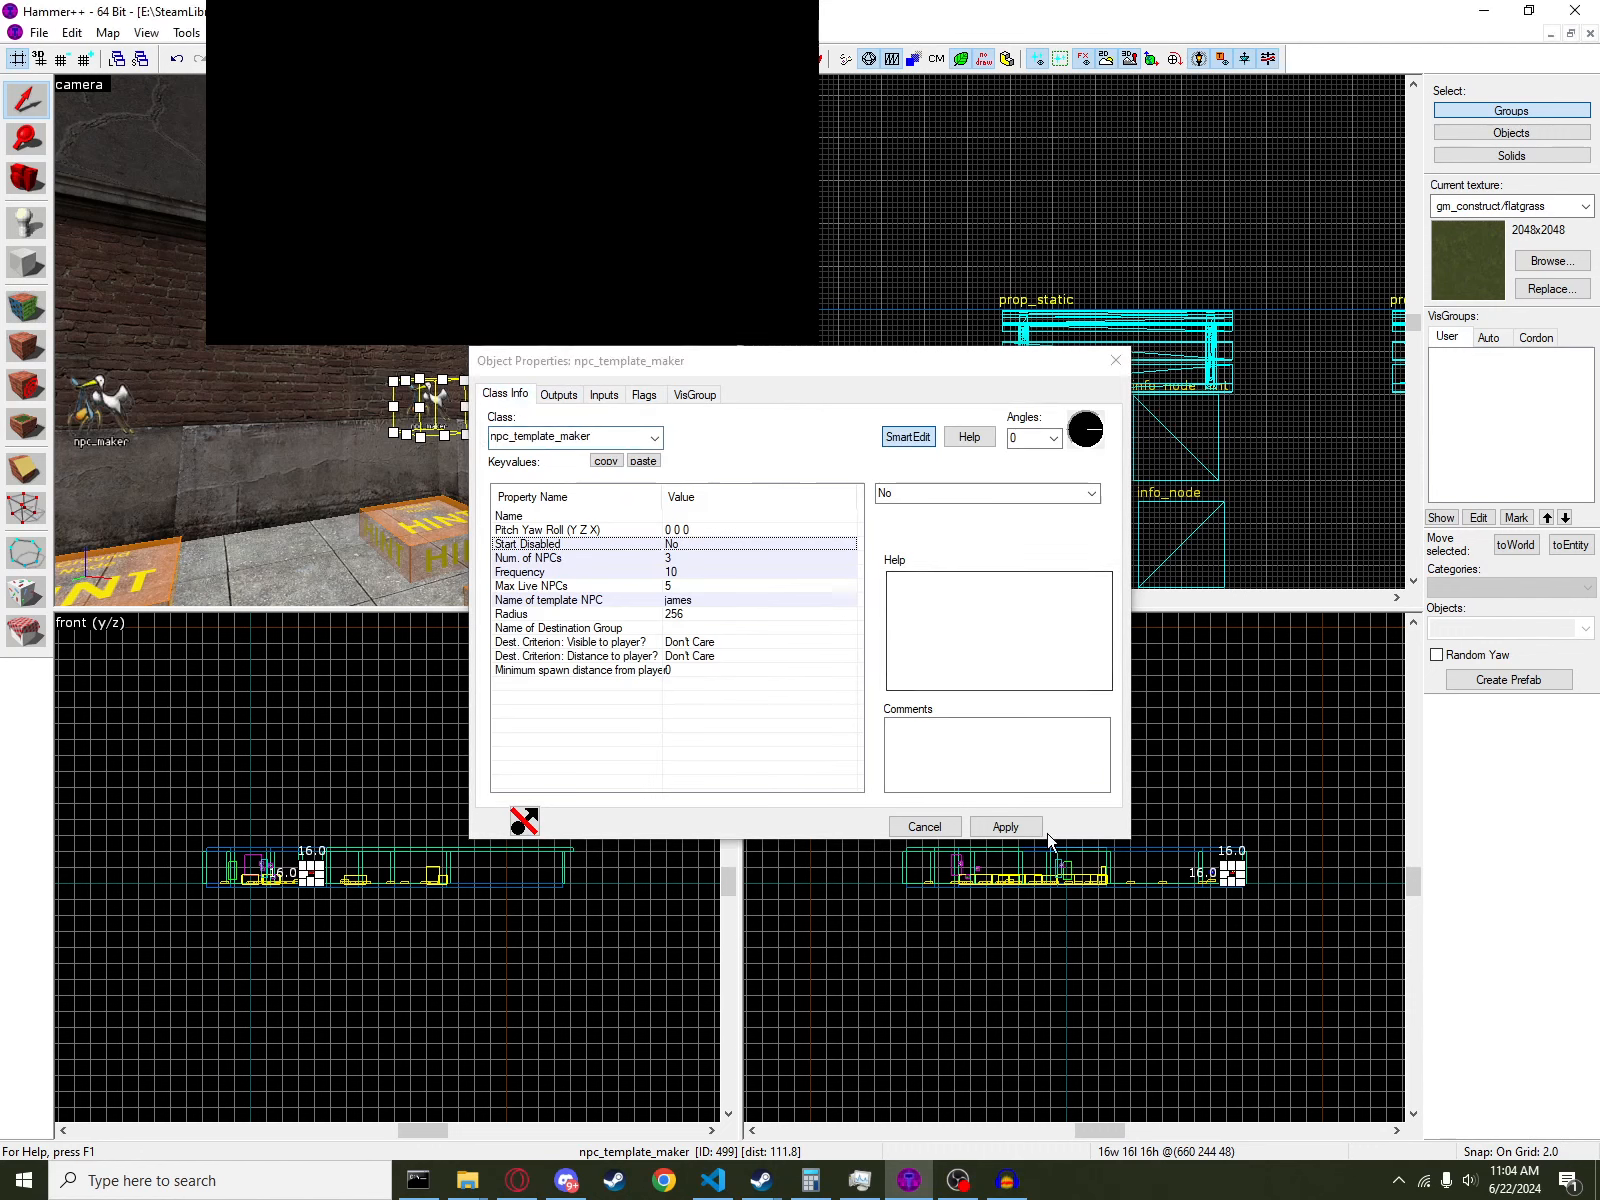
click(1010, 827)
click(1115, 360)
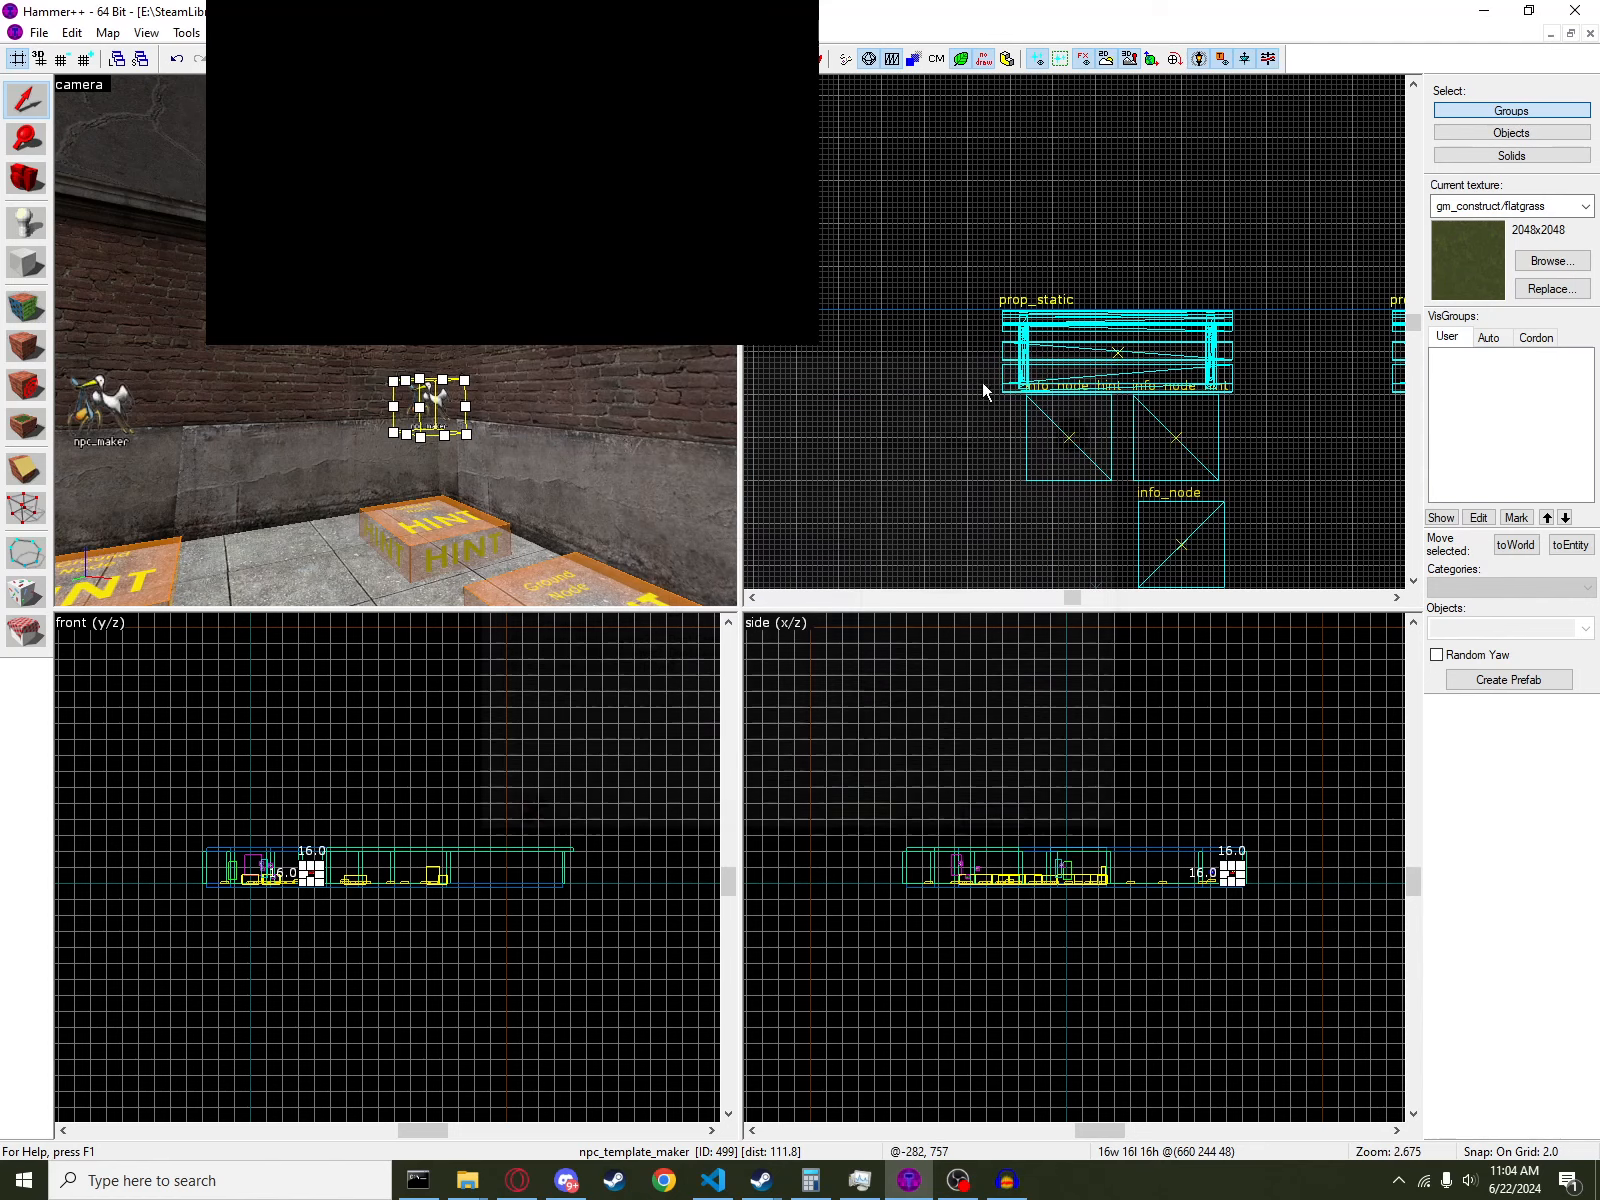
key(z)
key(s)
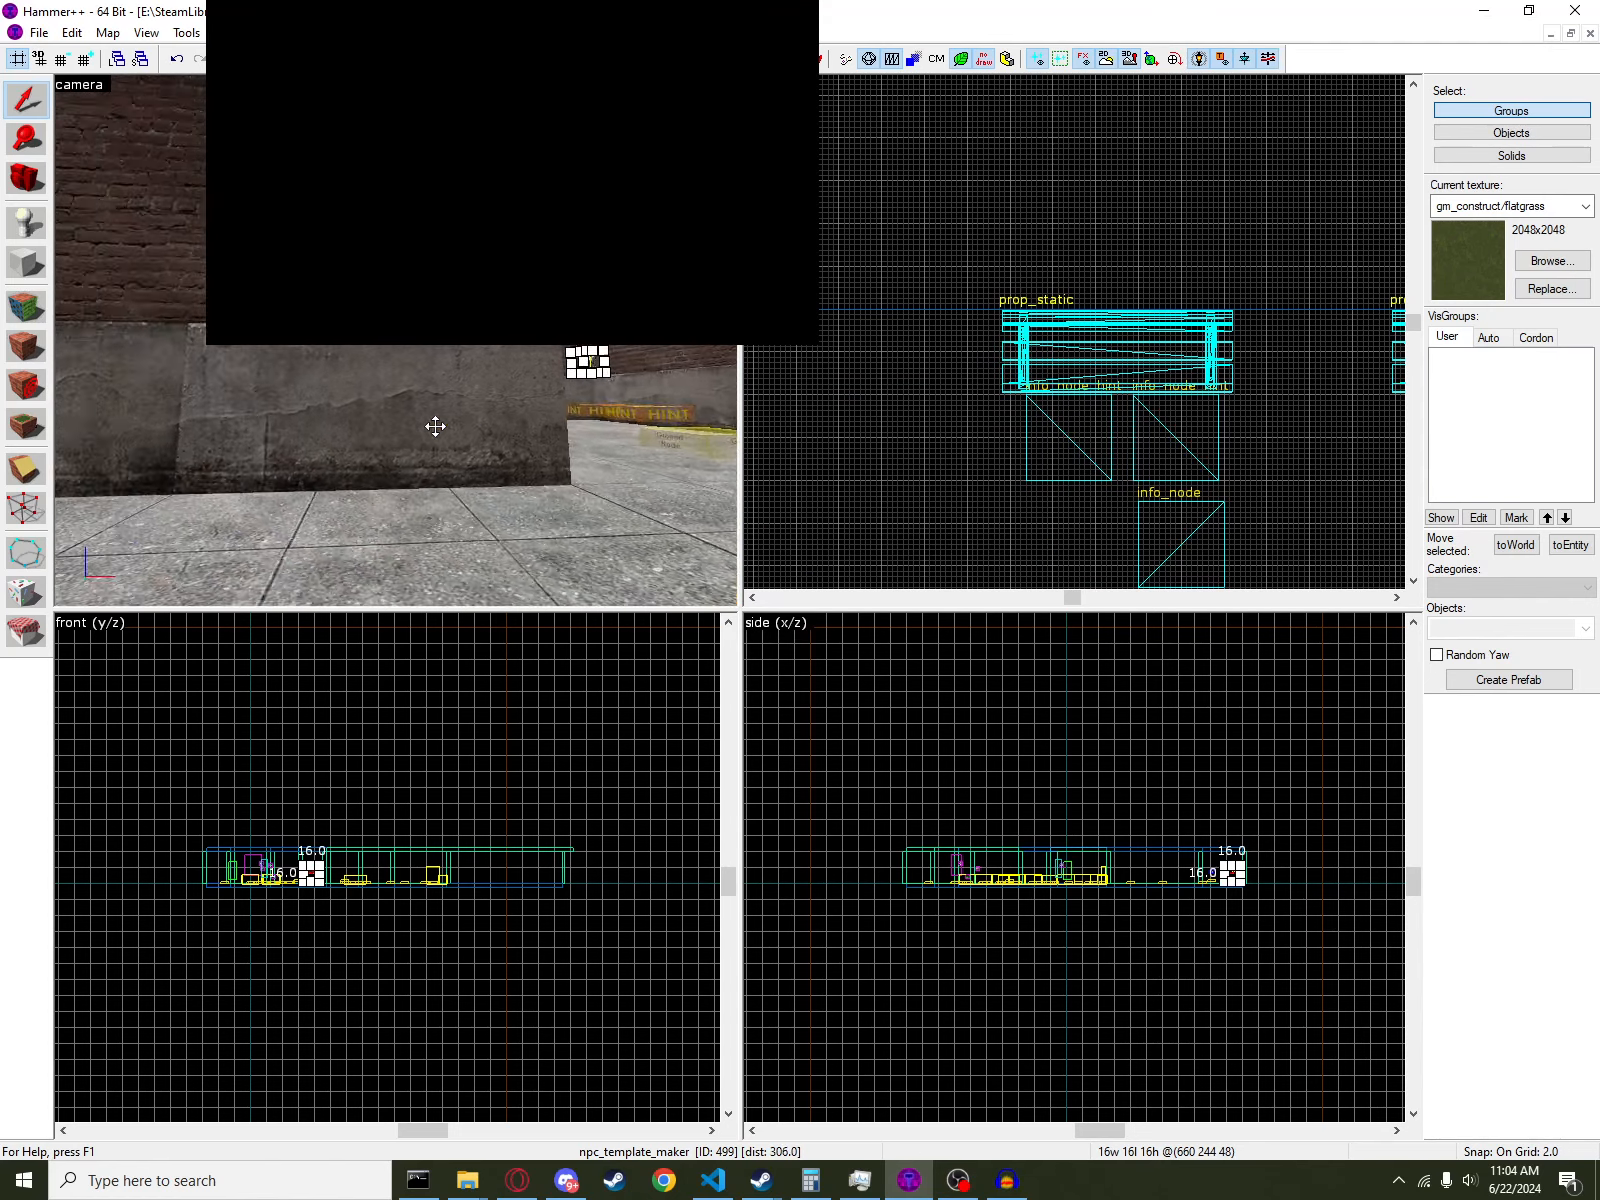
key(w)
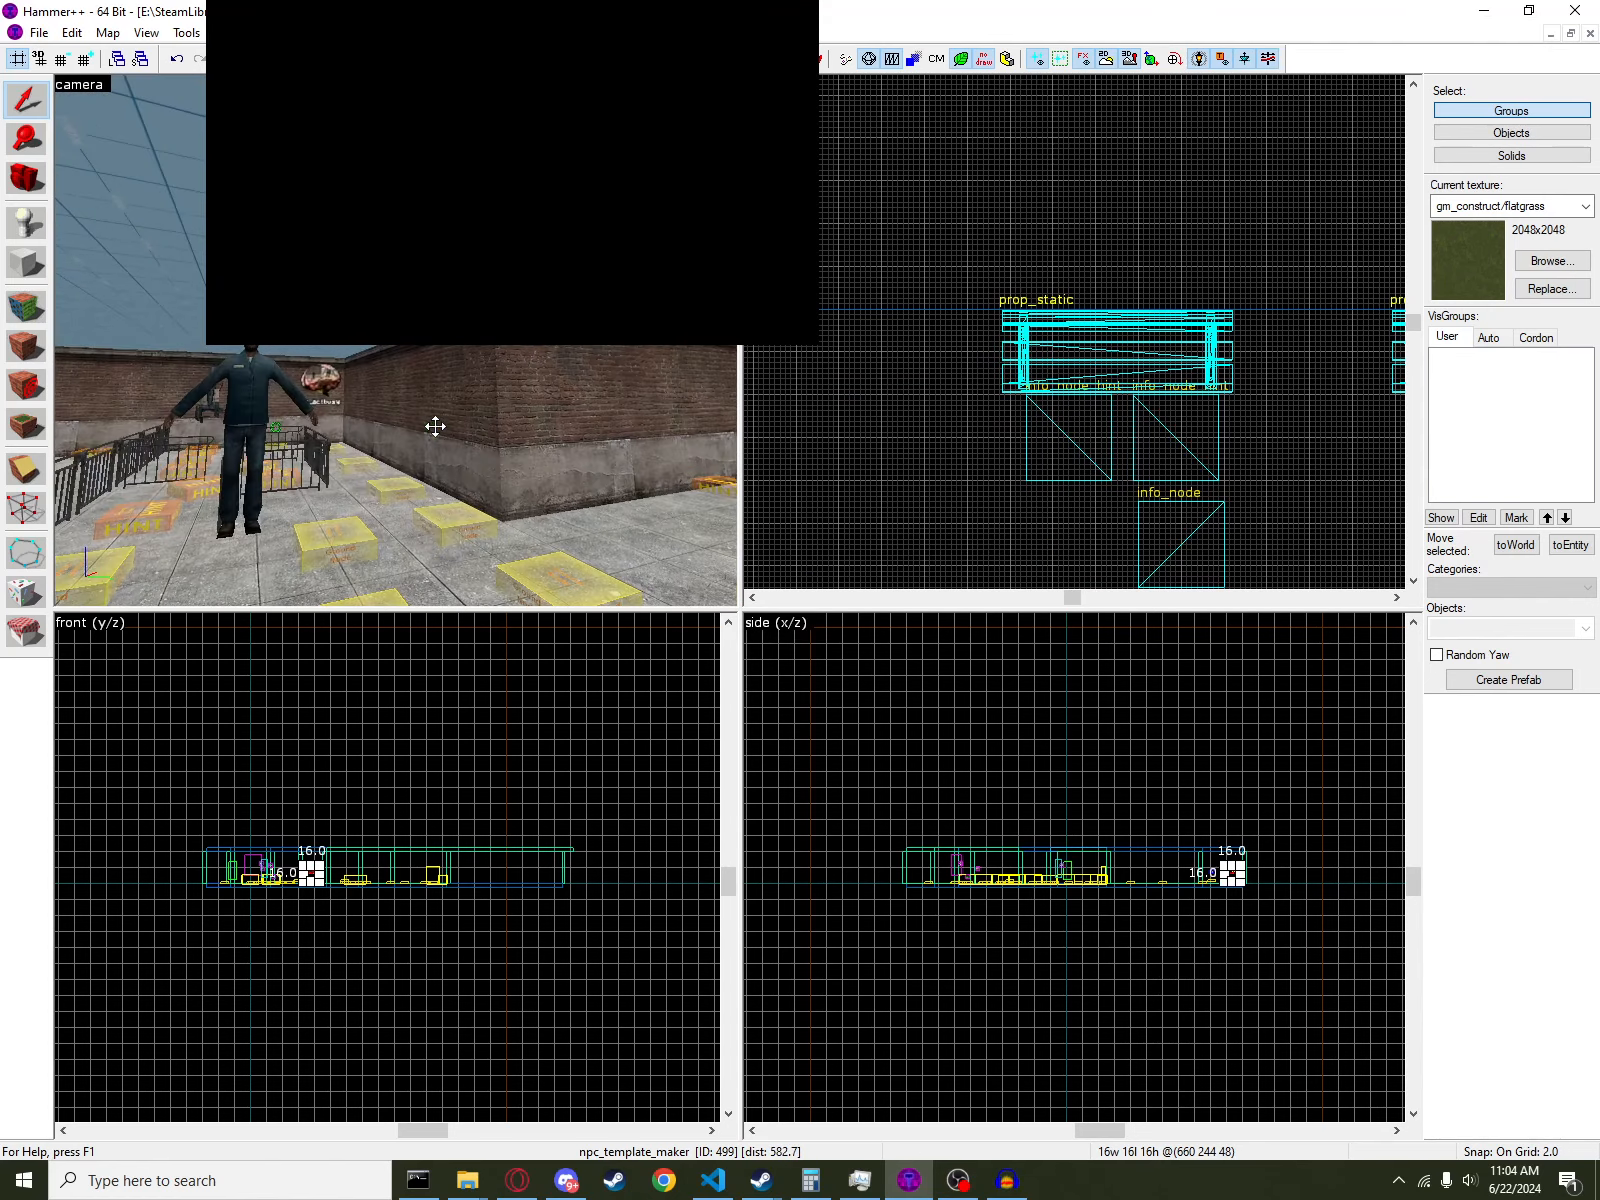
key(s)
key(z)
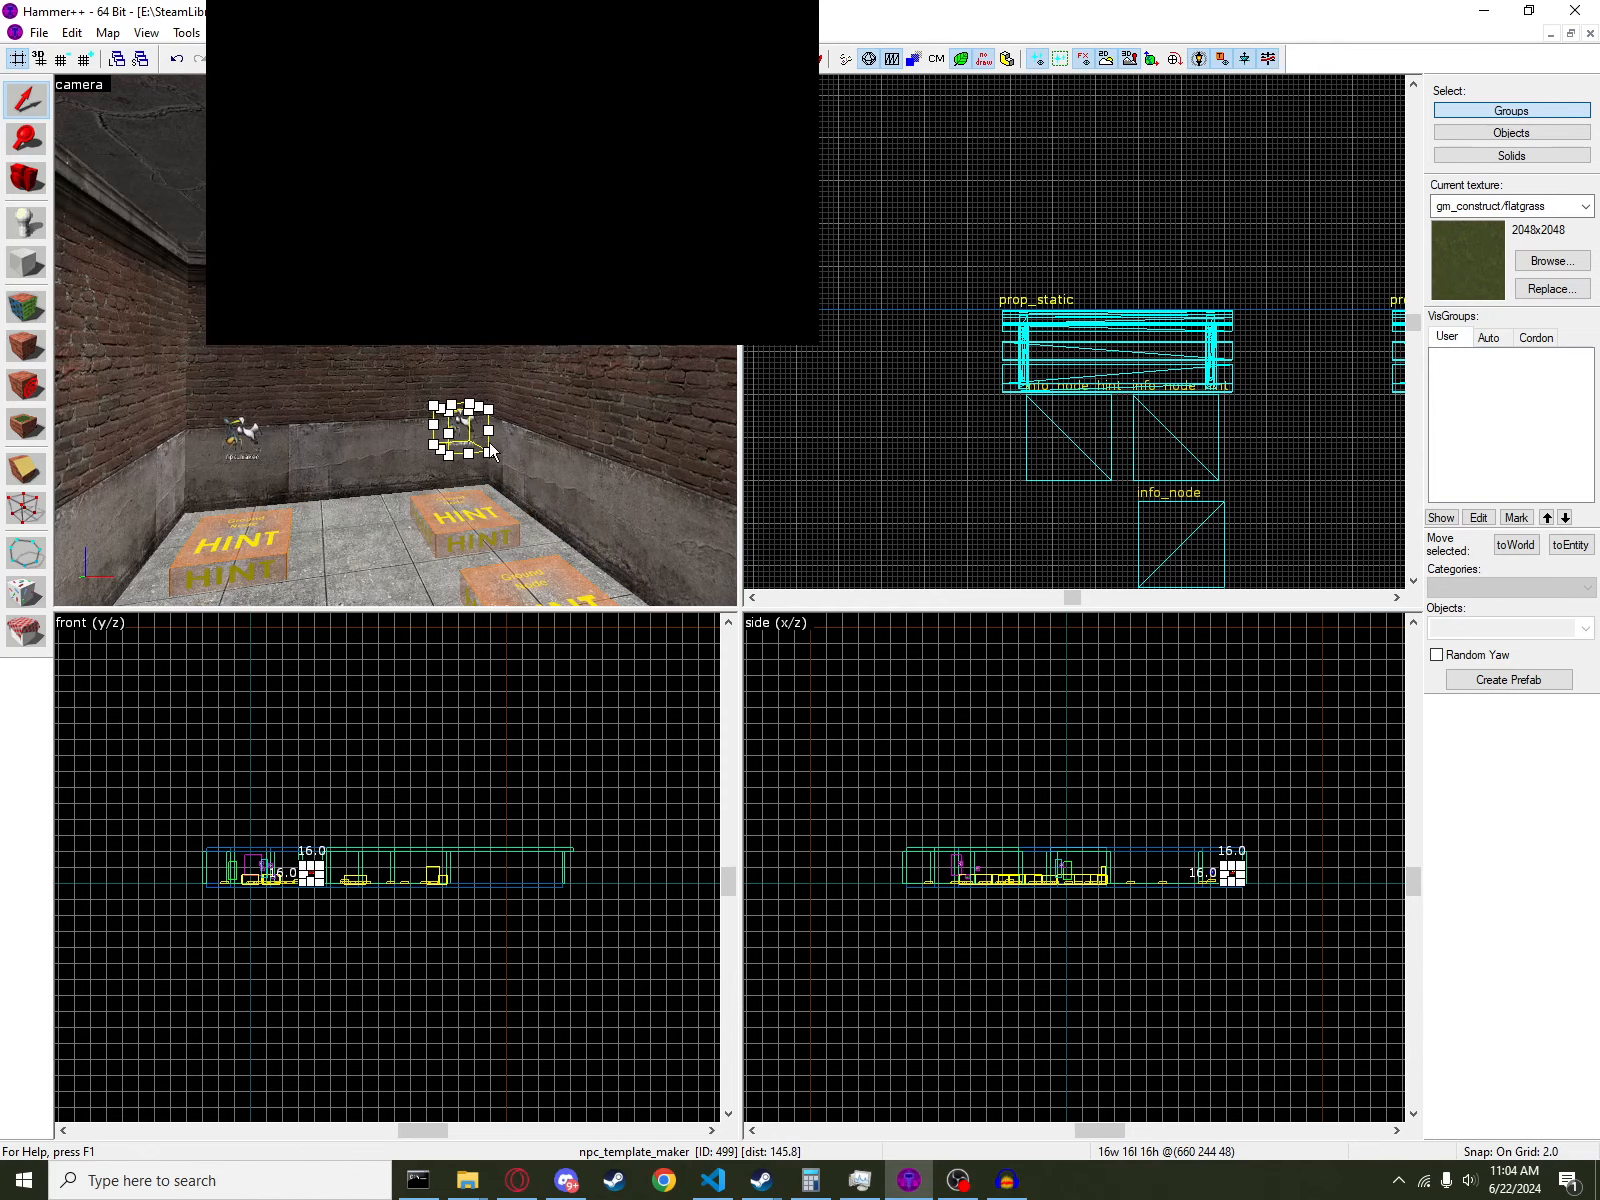
- Clear the npc_template_maker's old output and add a new one that fires on OnSpawnNPC
key(alt+Return)
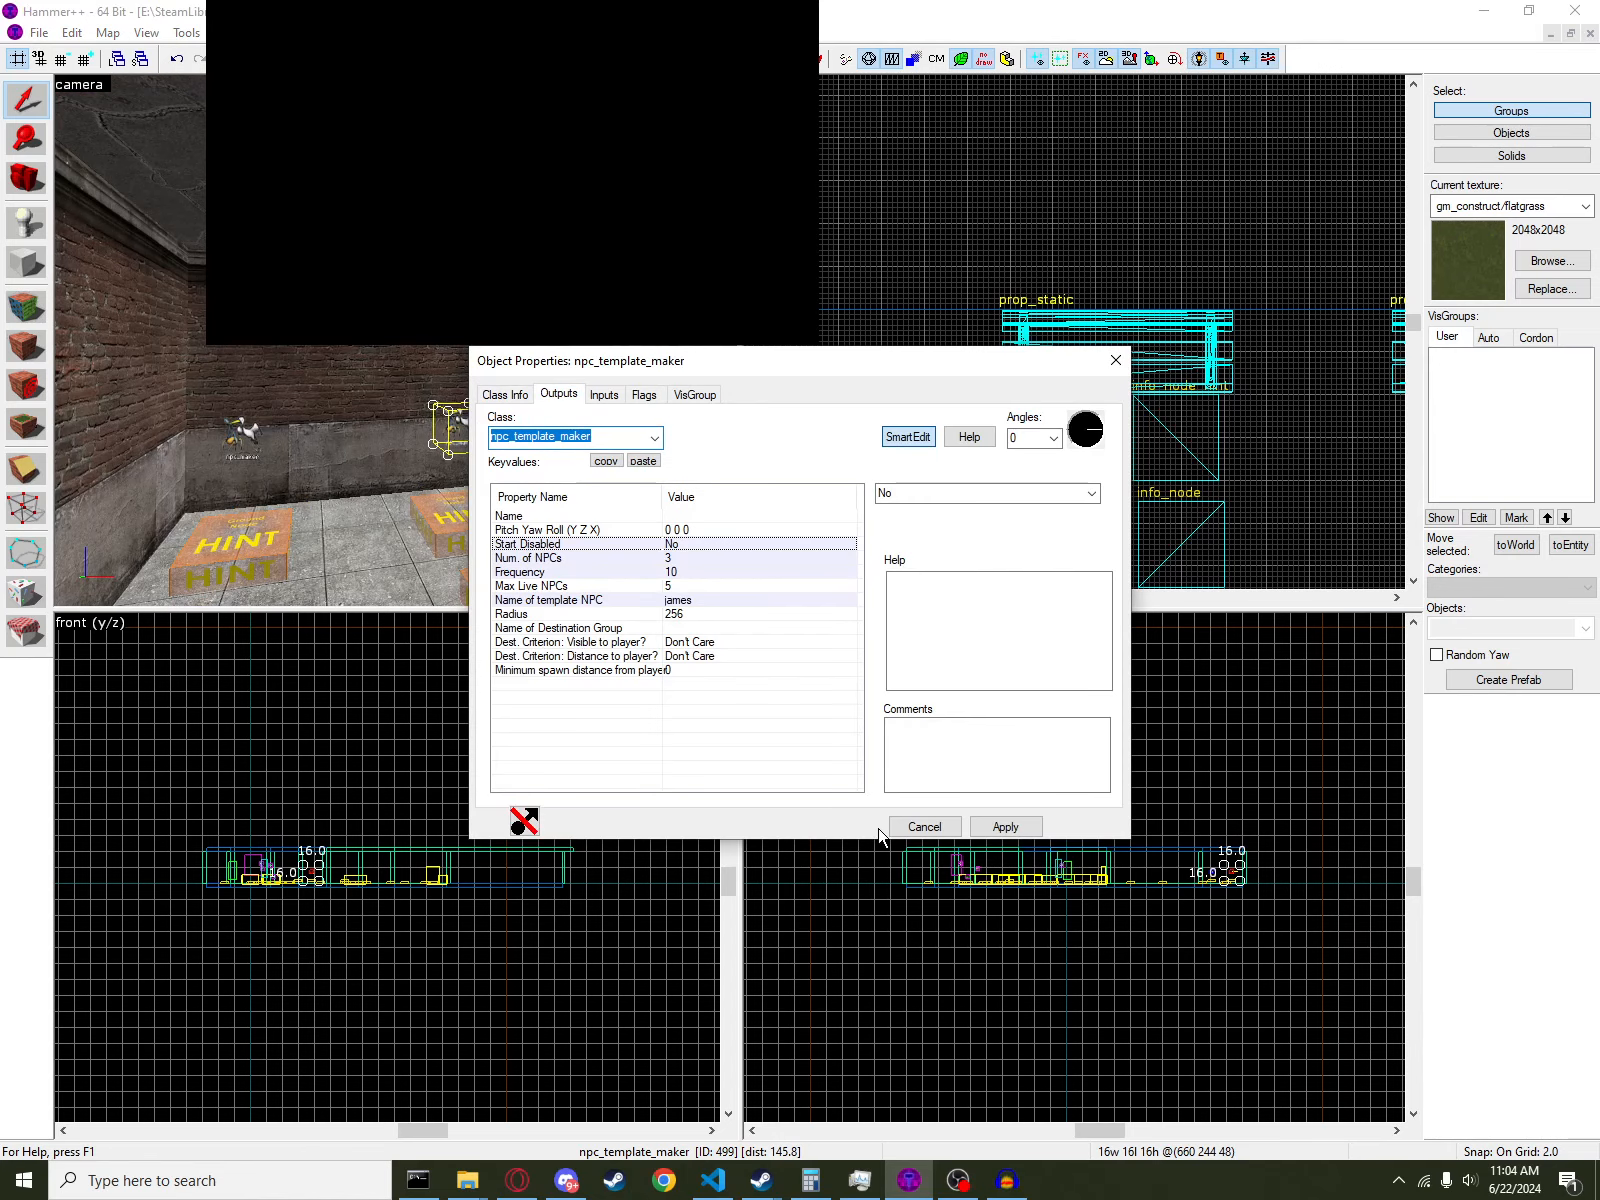
click(836, 782)
click(605, 782)
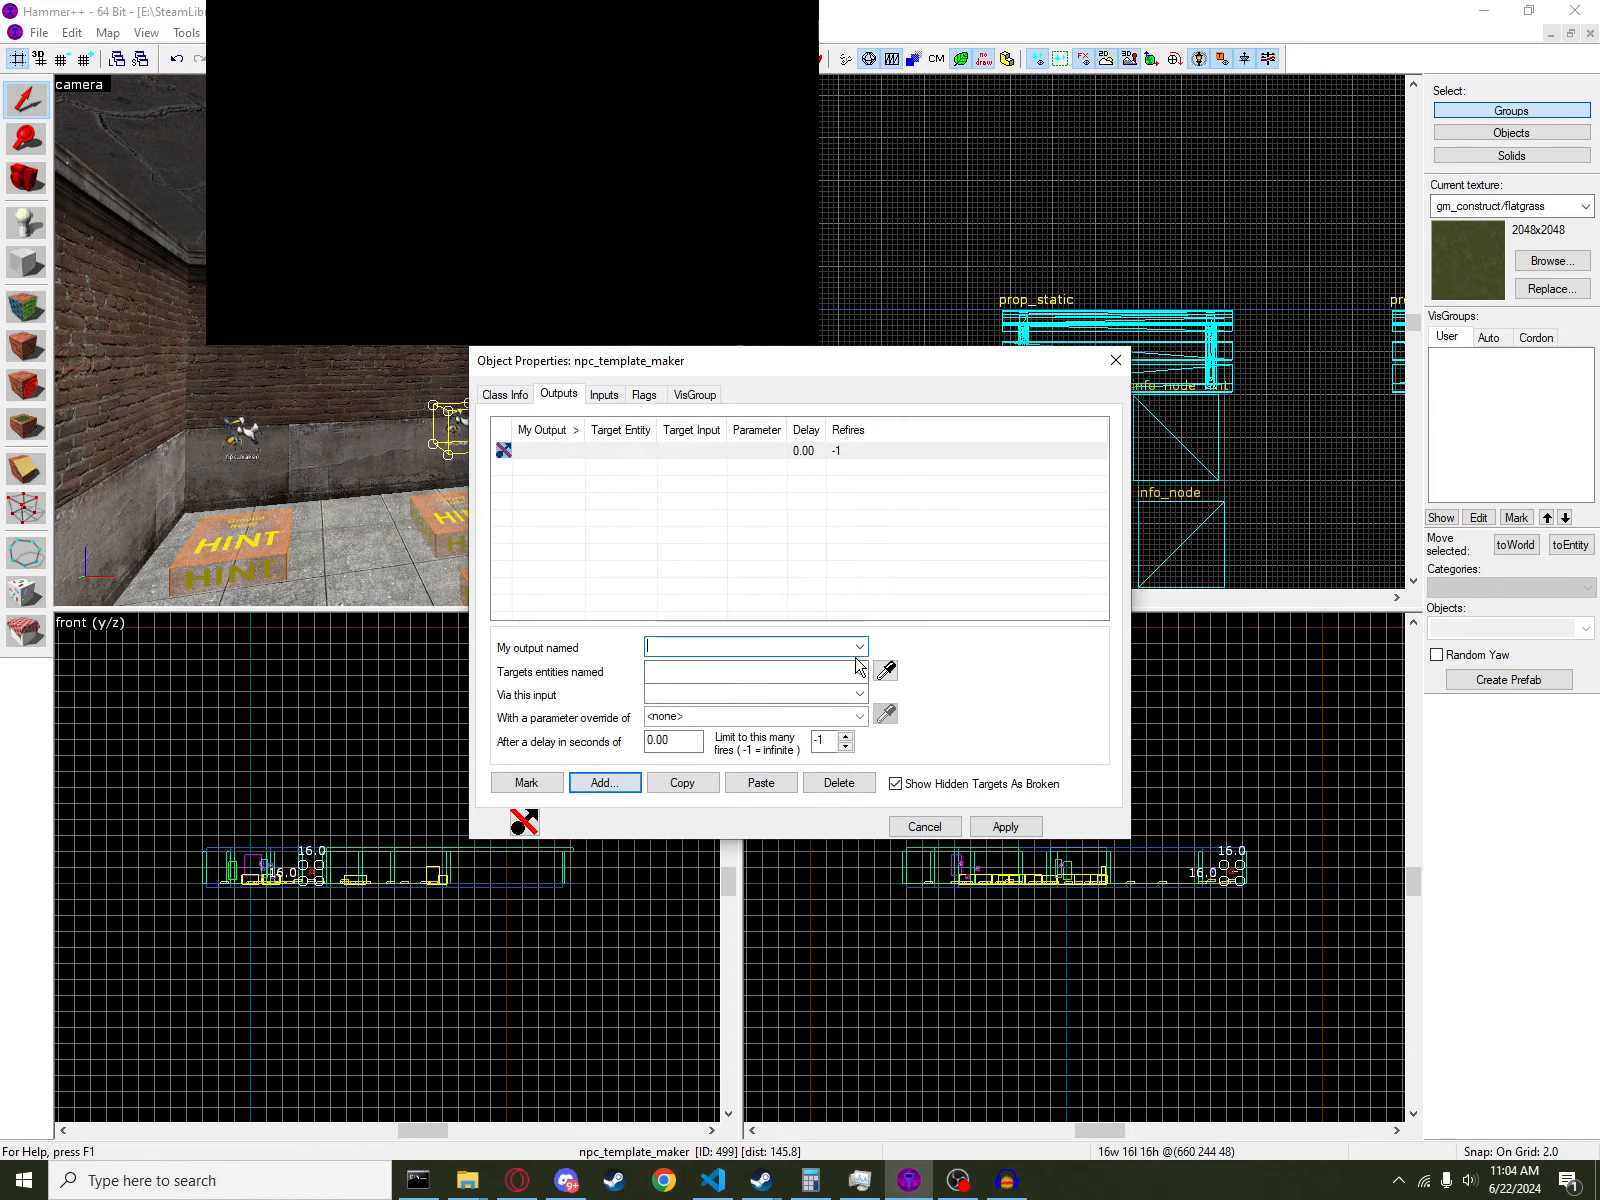
click(859, 646)
click(855, 663)
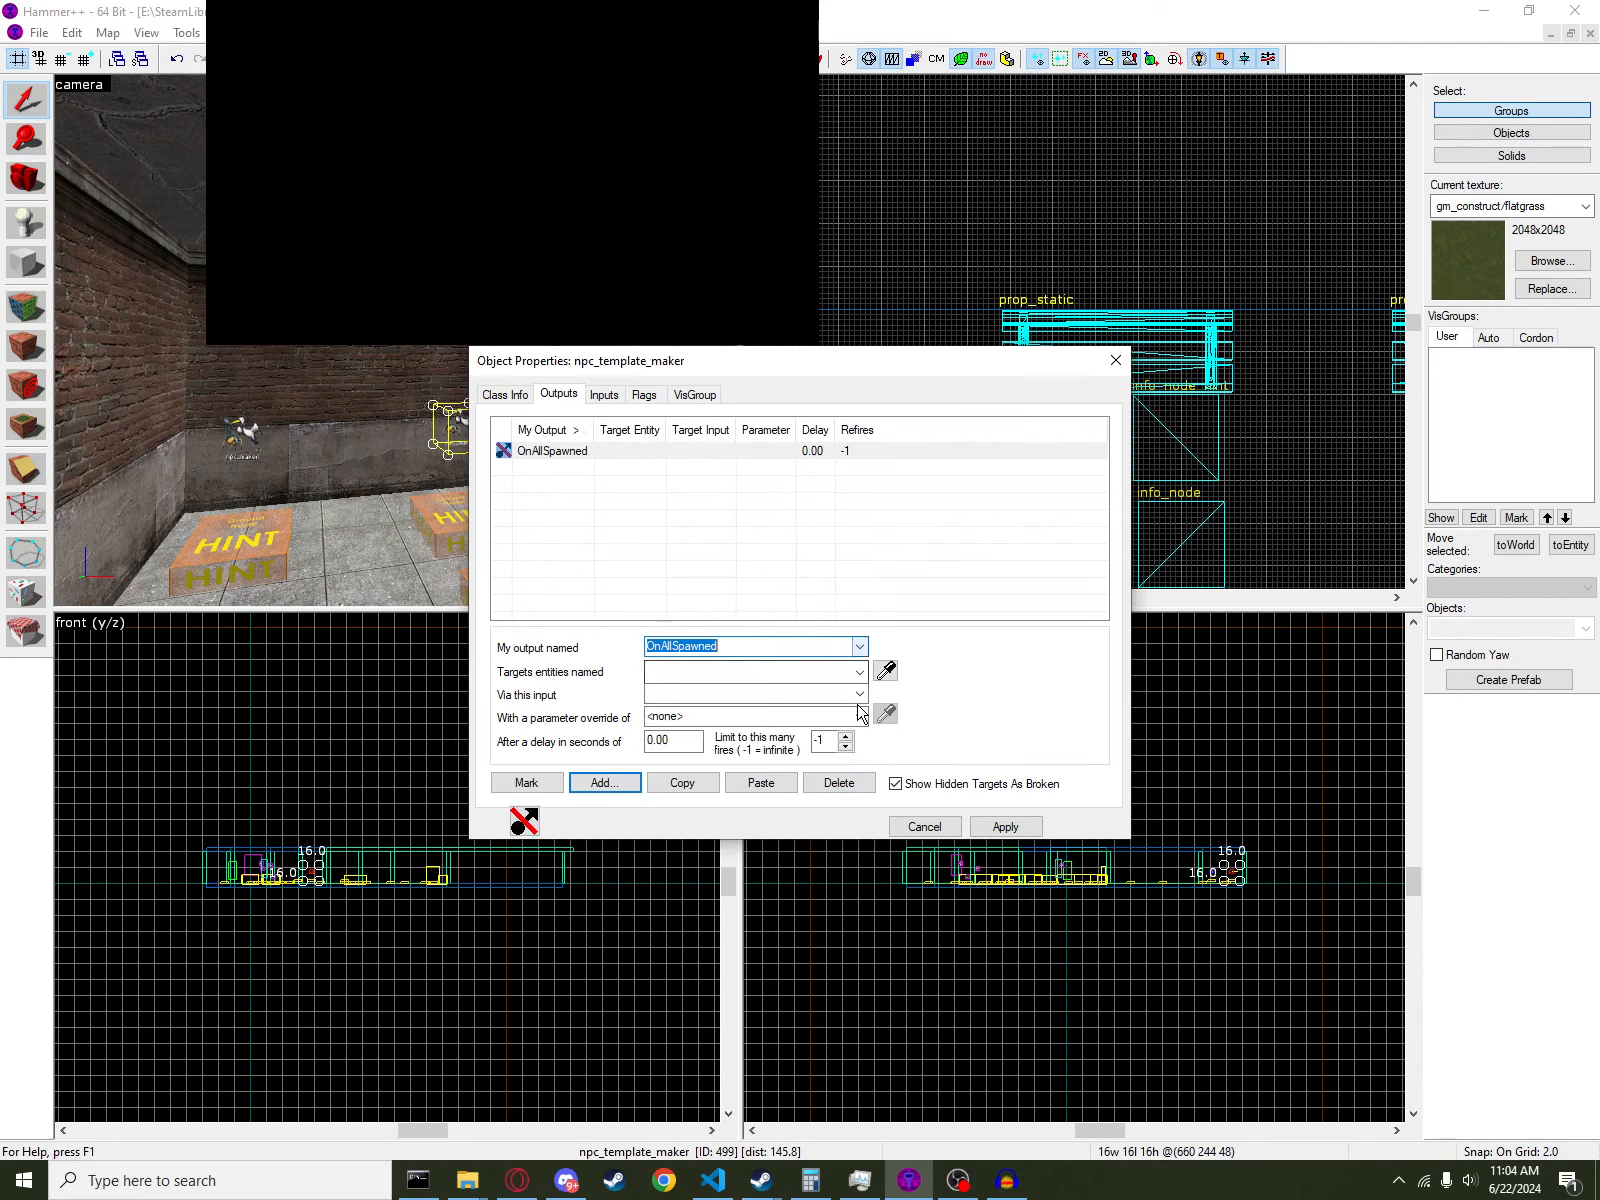
click(858, 647)
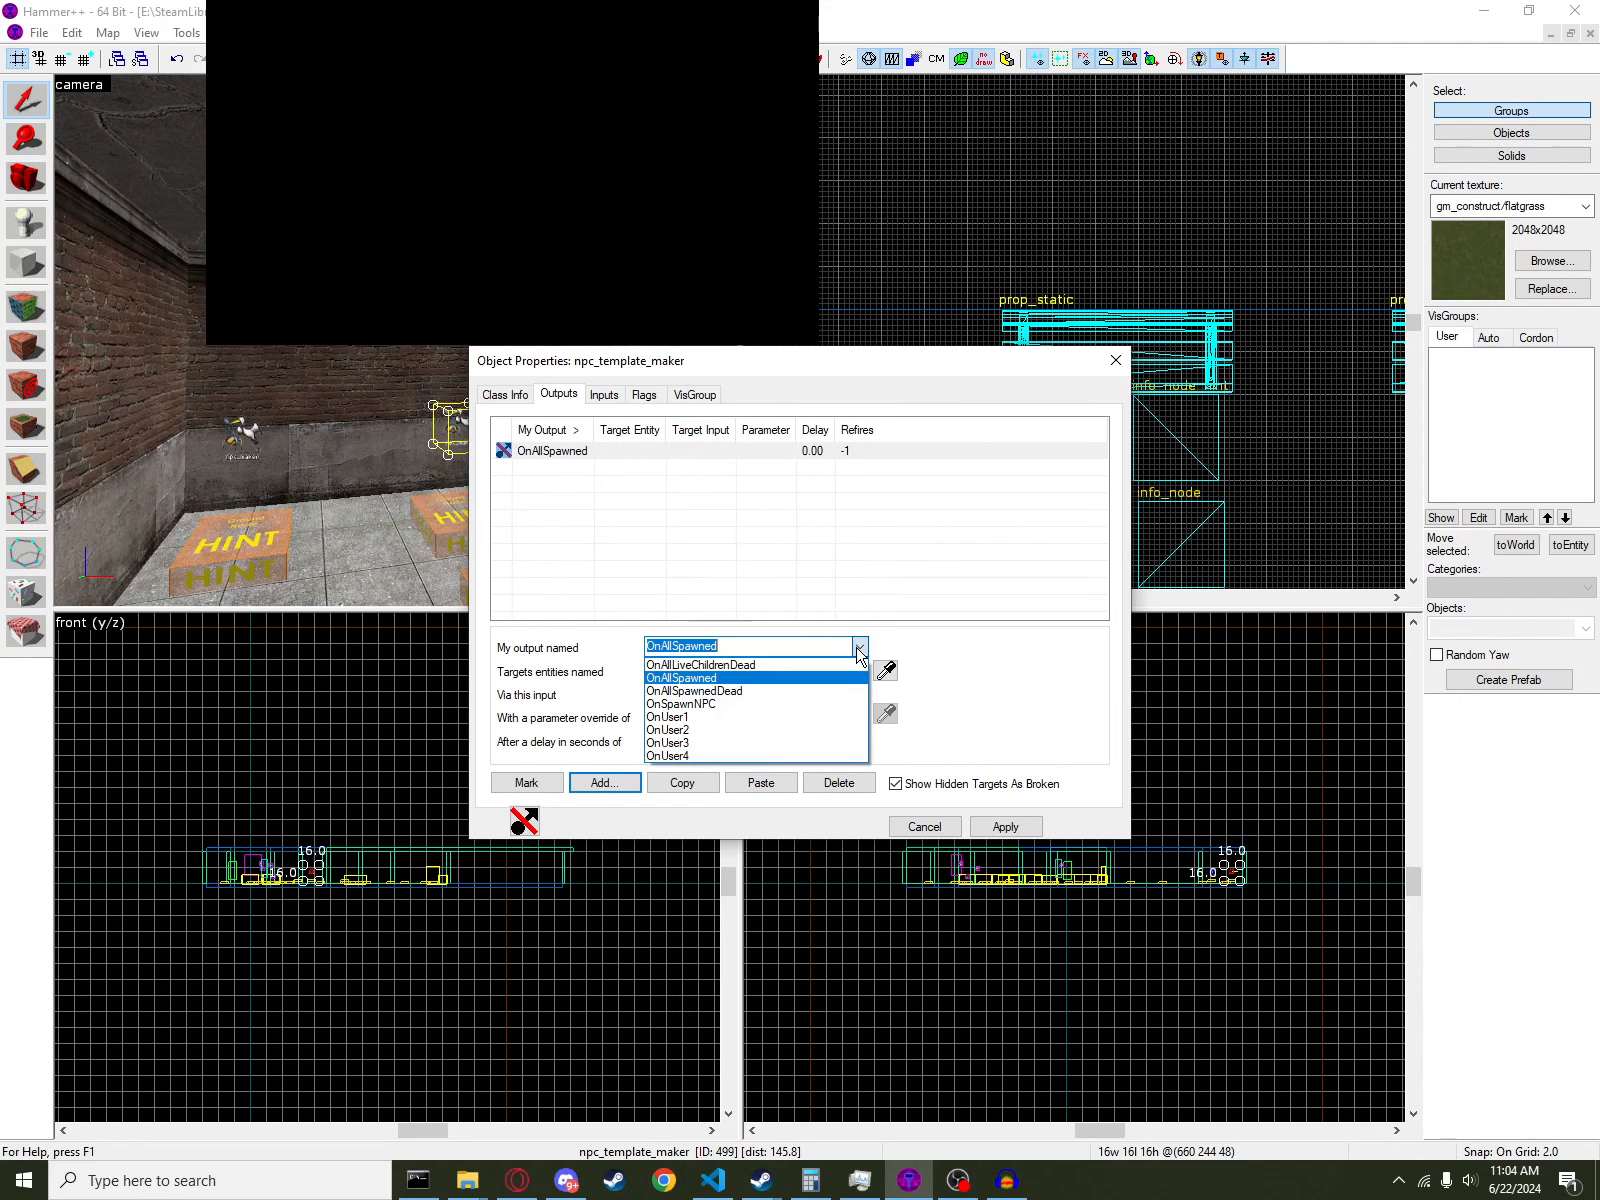
click(835, 703)
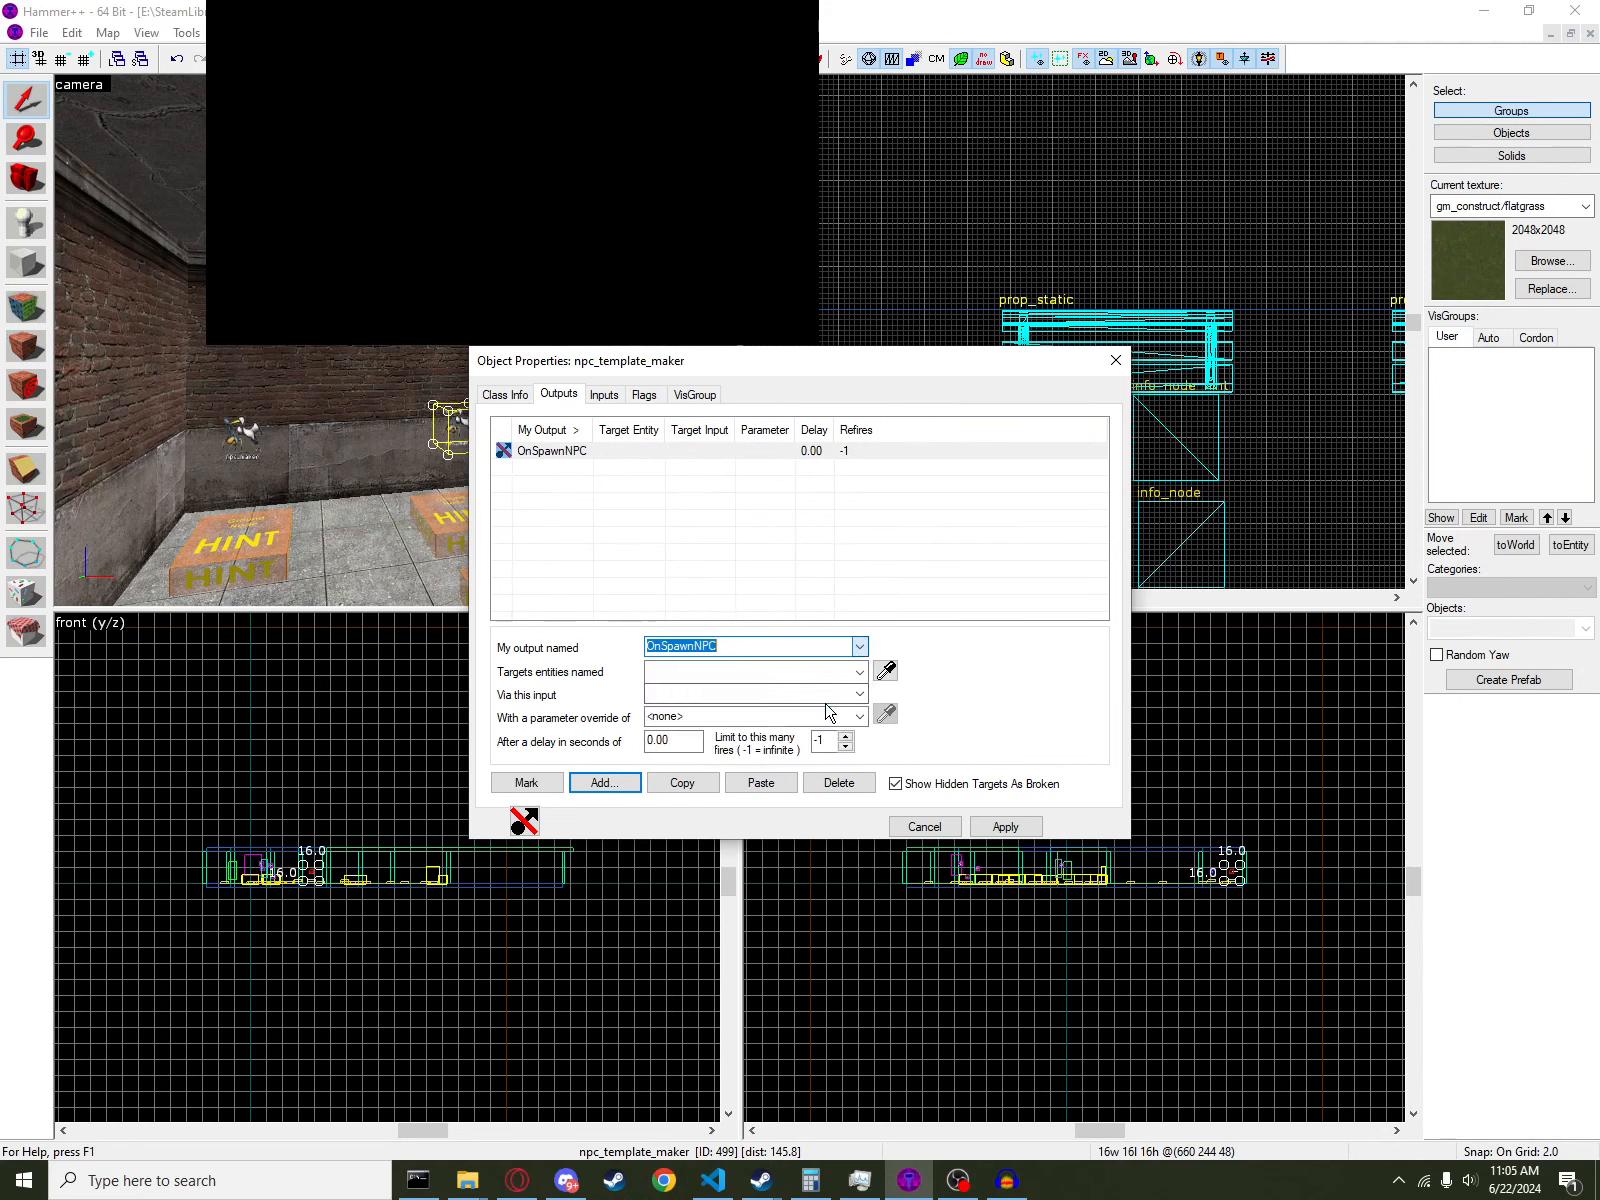
- Pick the ai_goal_actbusy entity in the camera view as the target of the OnSpawnNPC output
click(884, 672)
key(z)
key(w)
key(w)
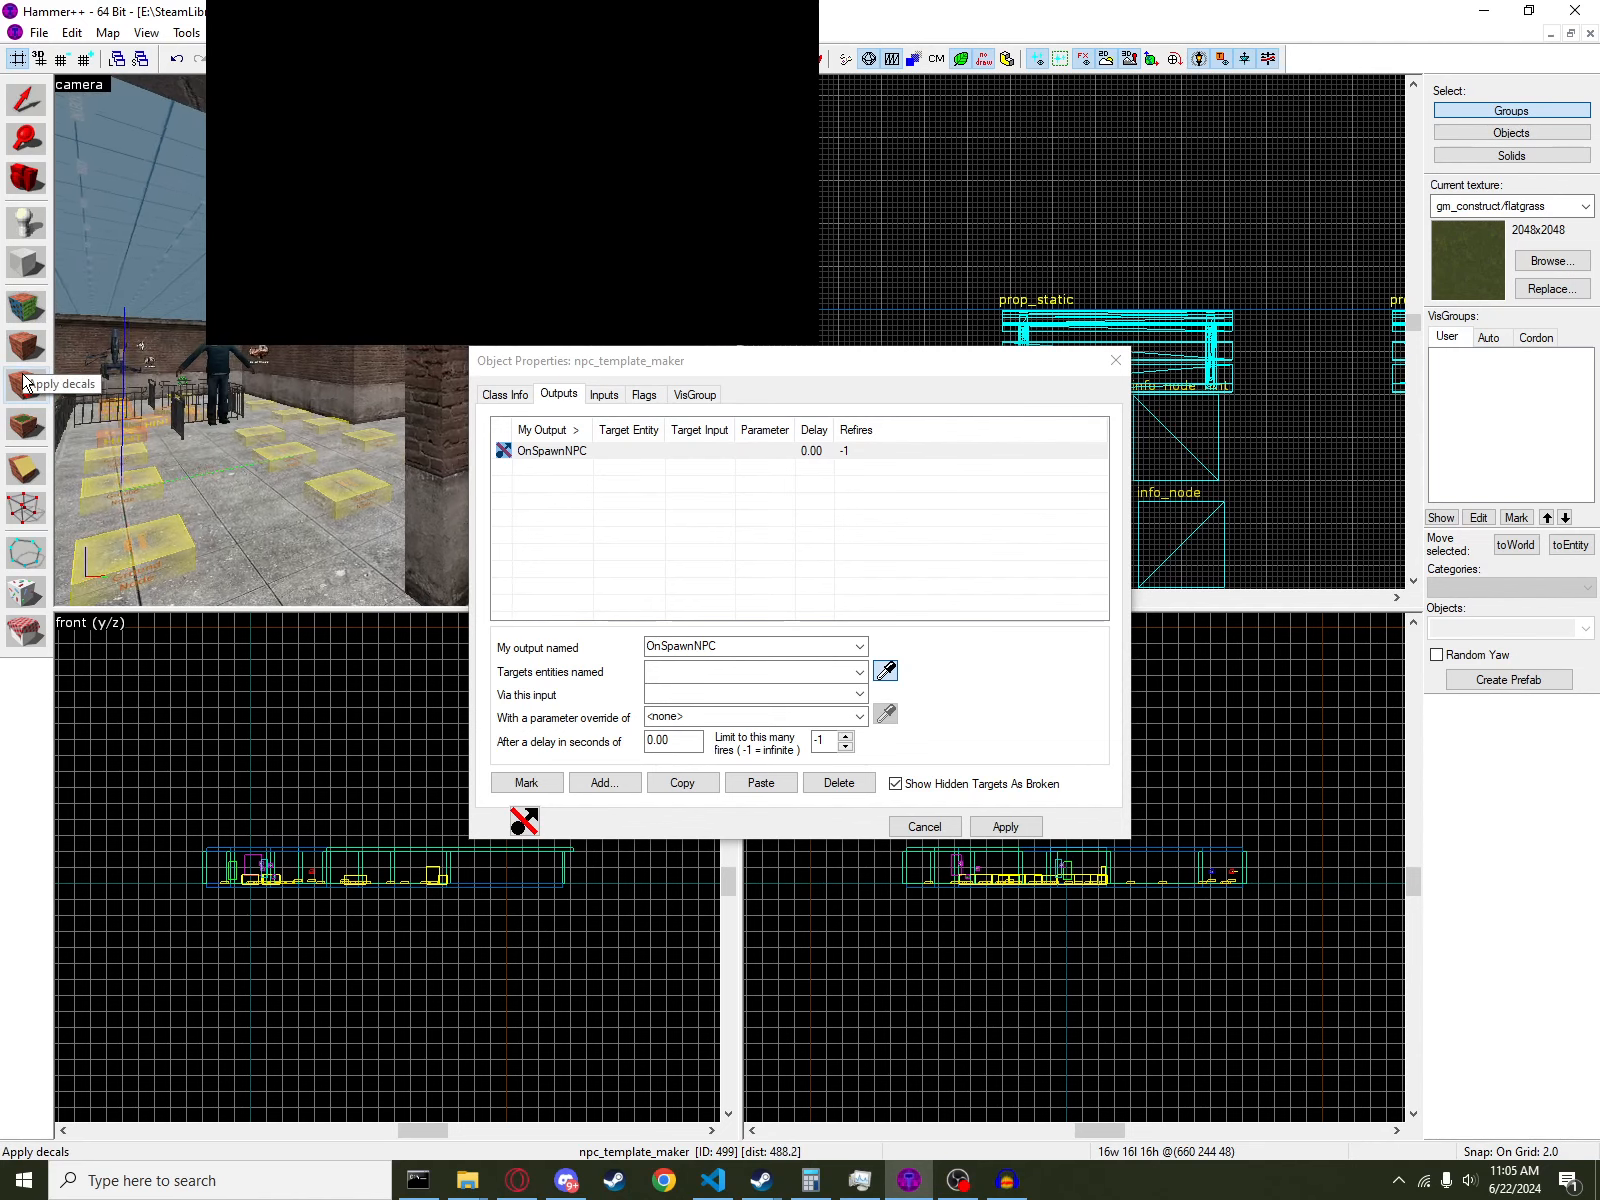
click(437, 353)
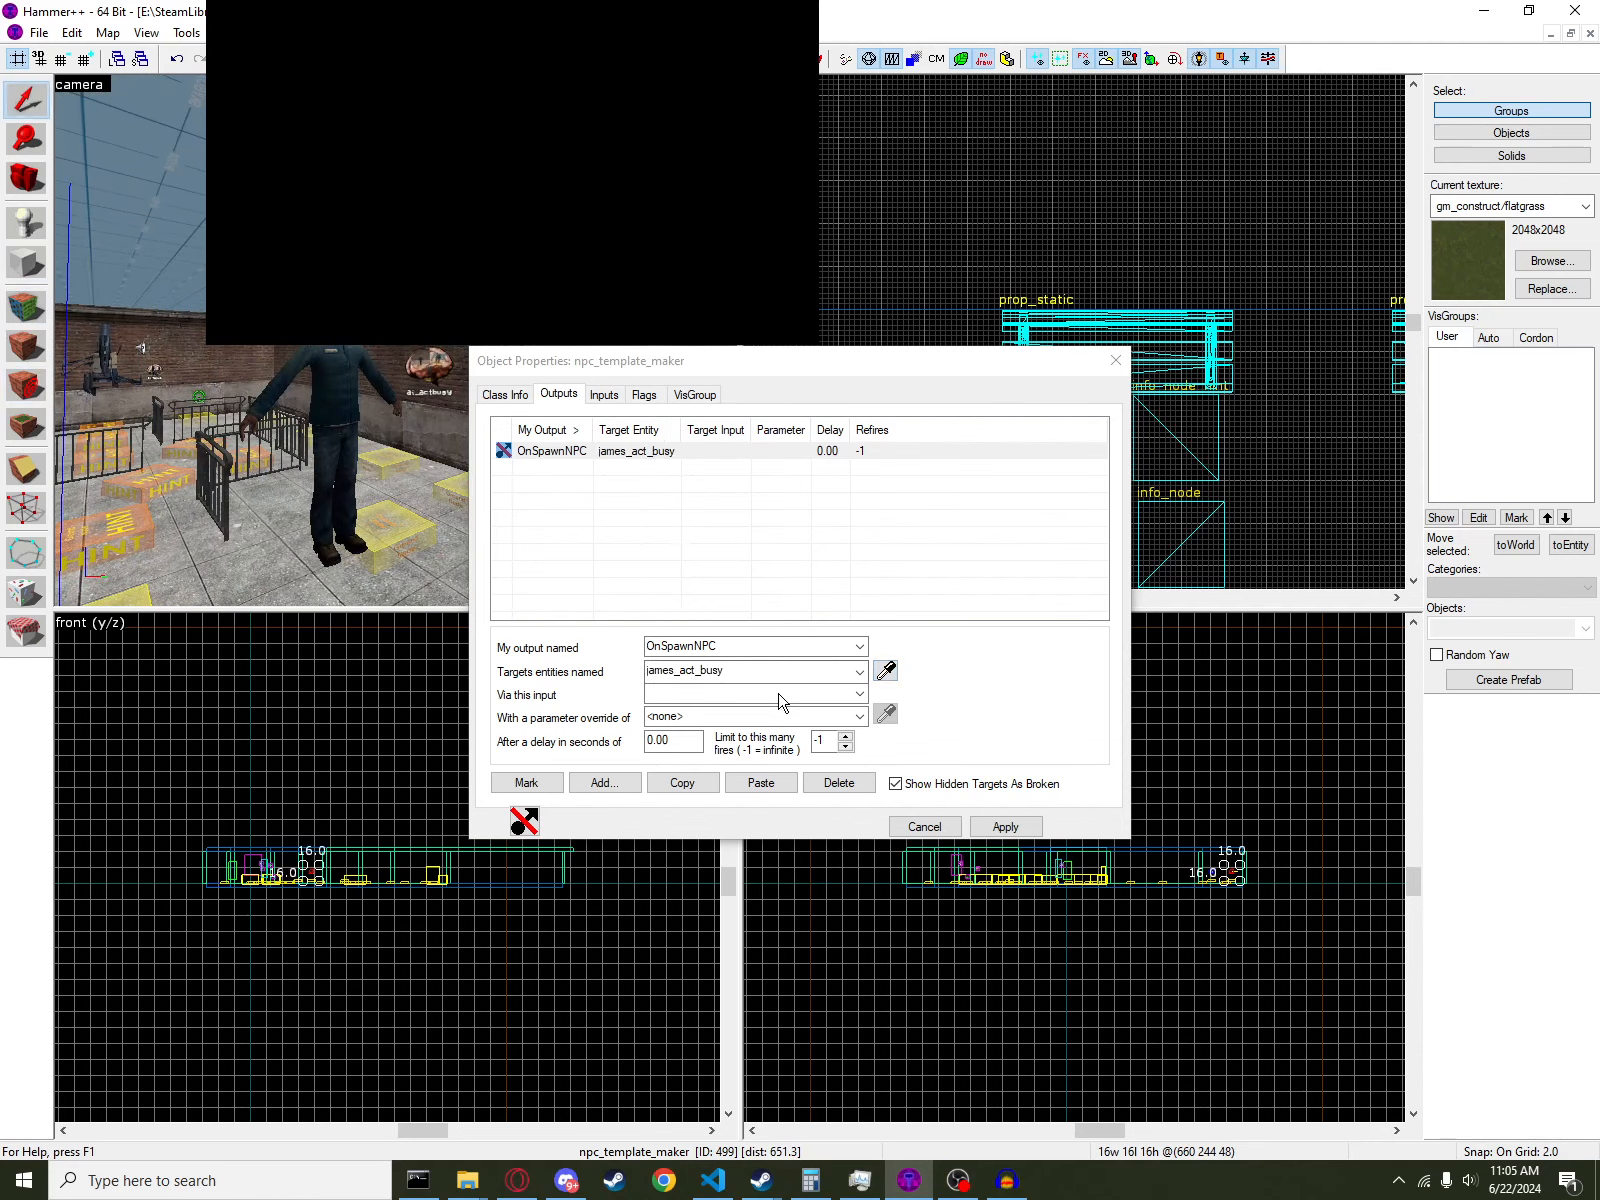
- Set the OnSpawnNPC output's target input to ForceThisNPCToActBusy without a parameter override and apply it
click(760, 676)
click(769, 692)
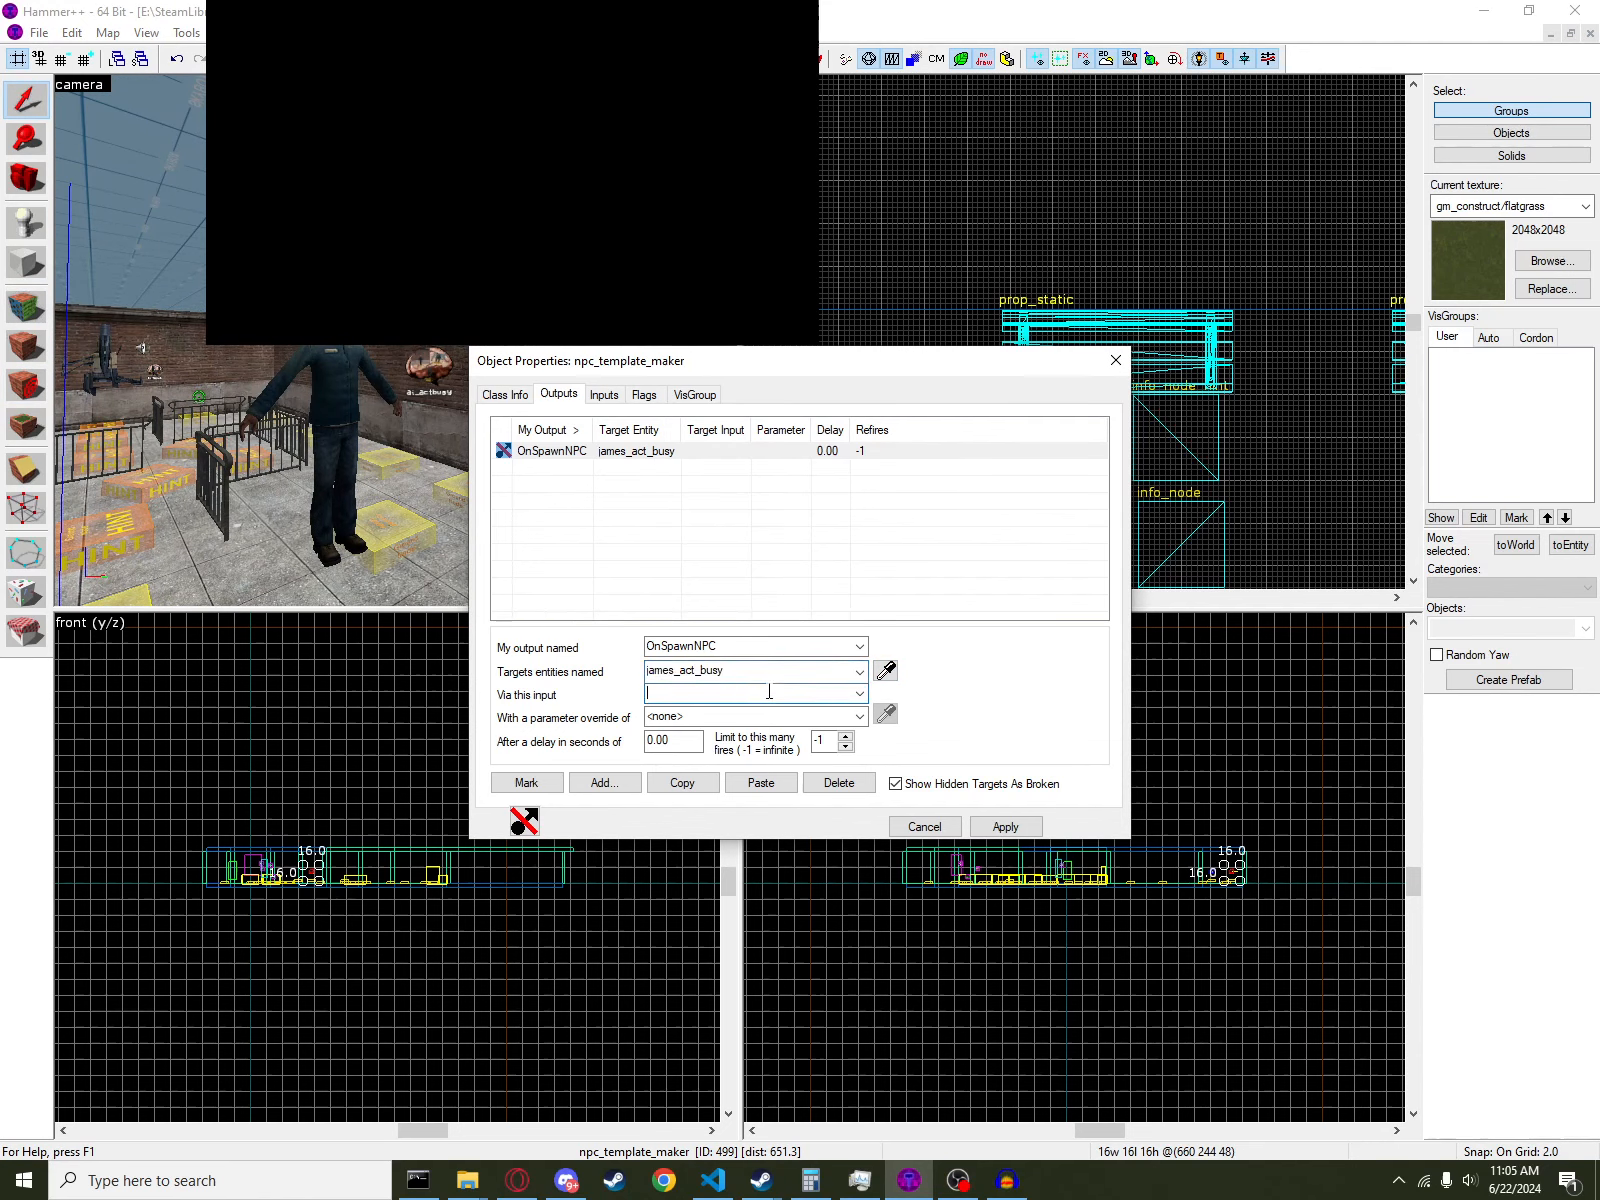
click(856, 695)
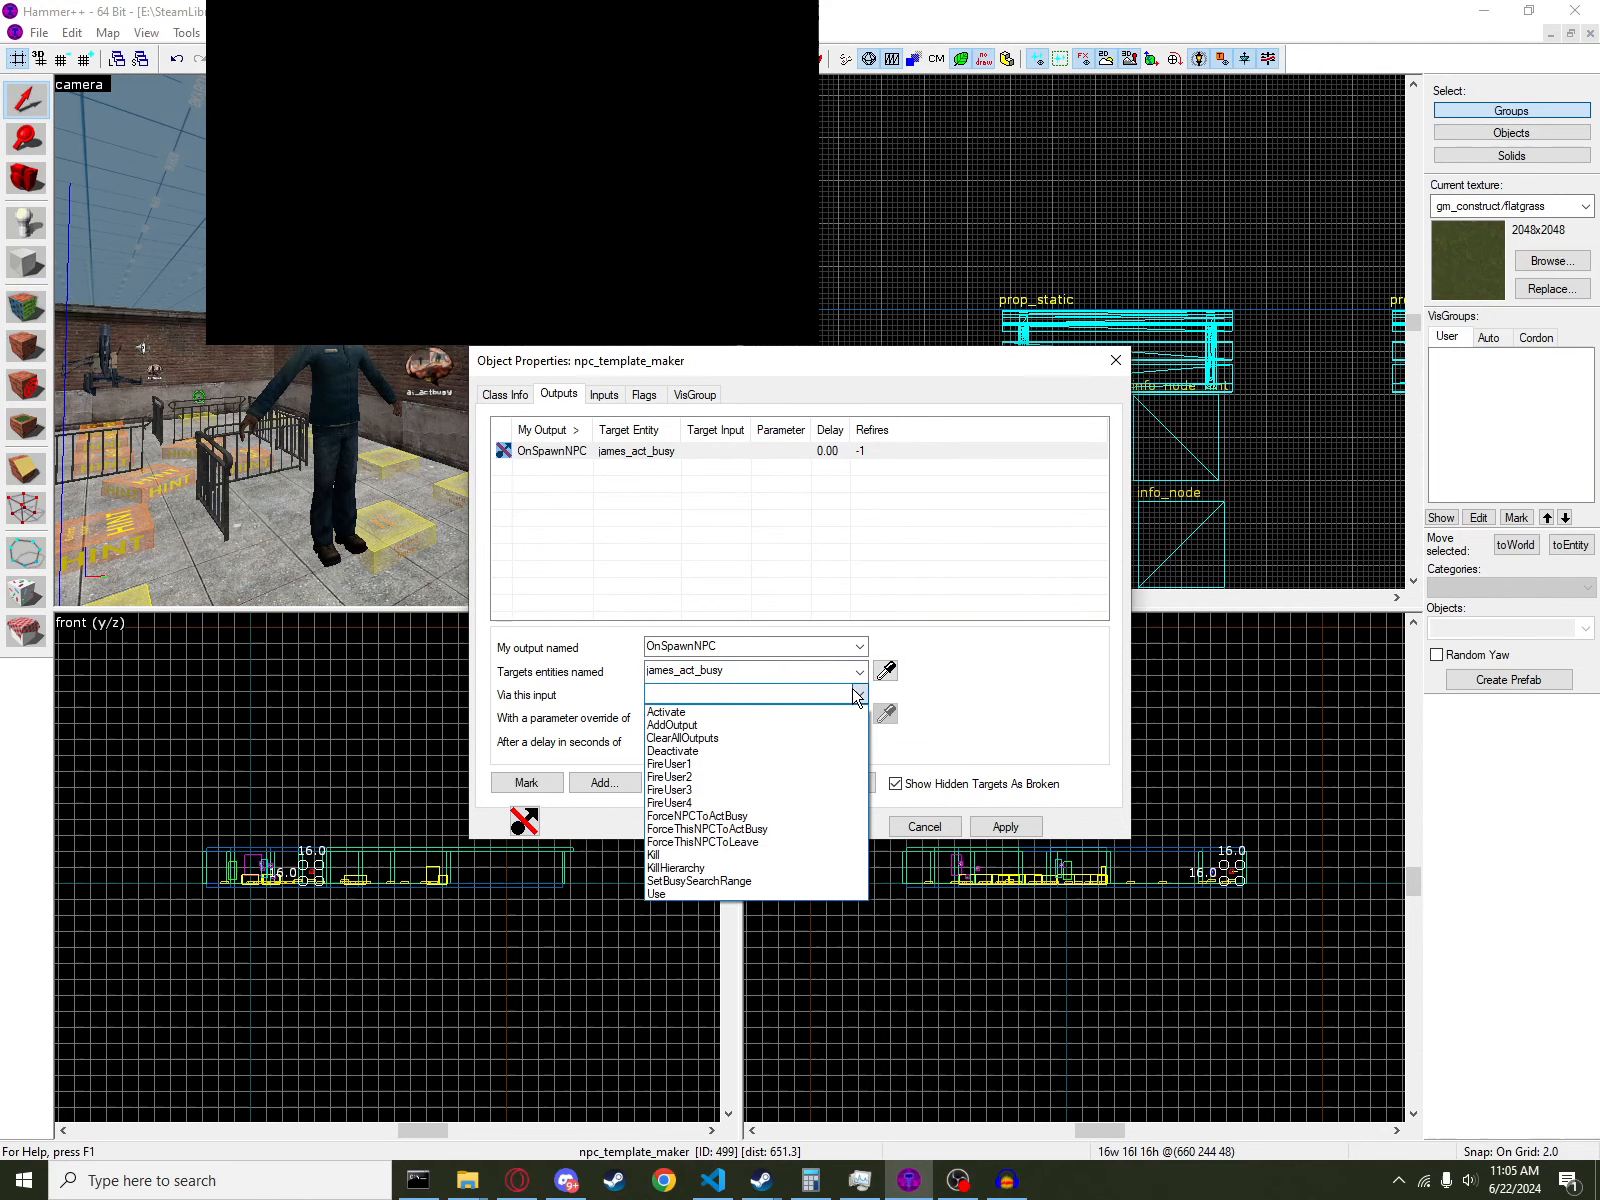
click(831, 829)
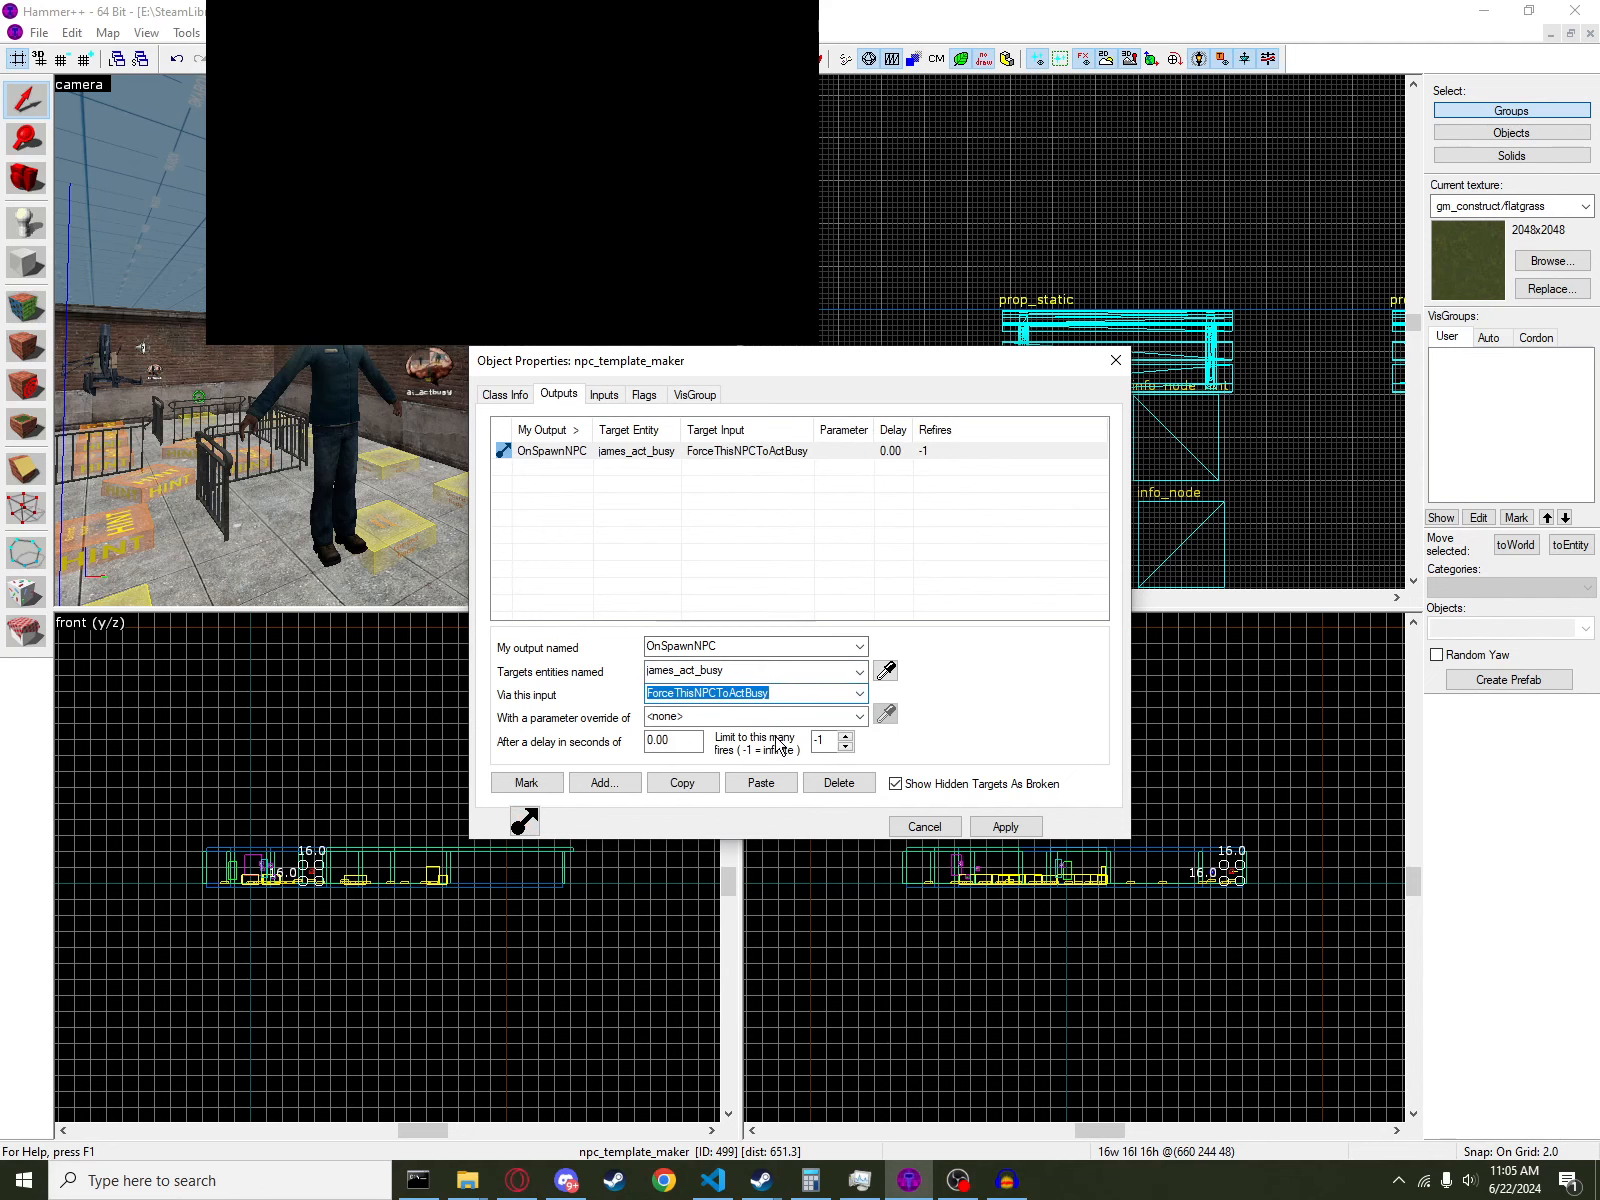
click(699, 717)
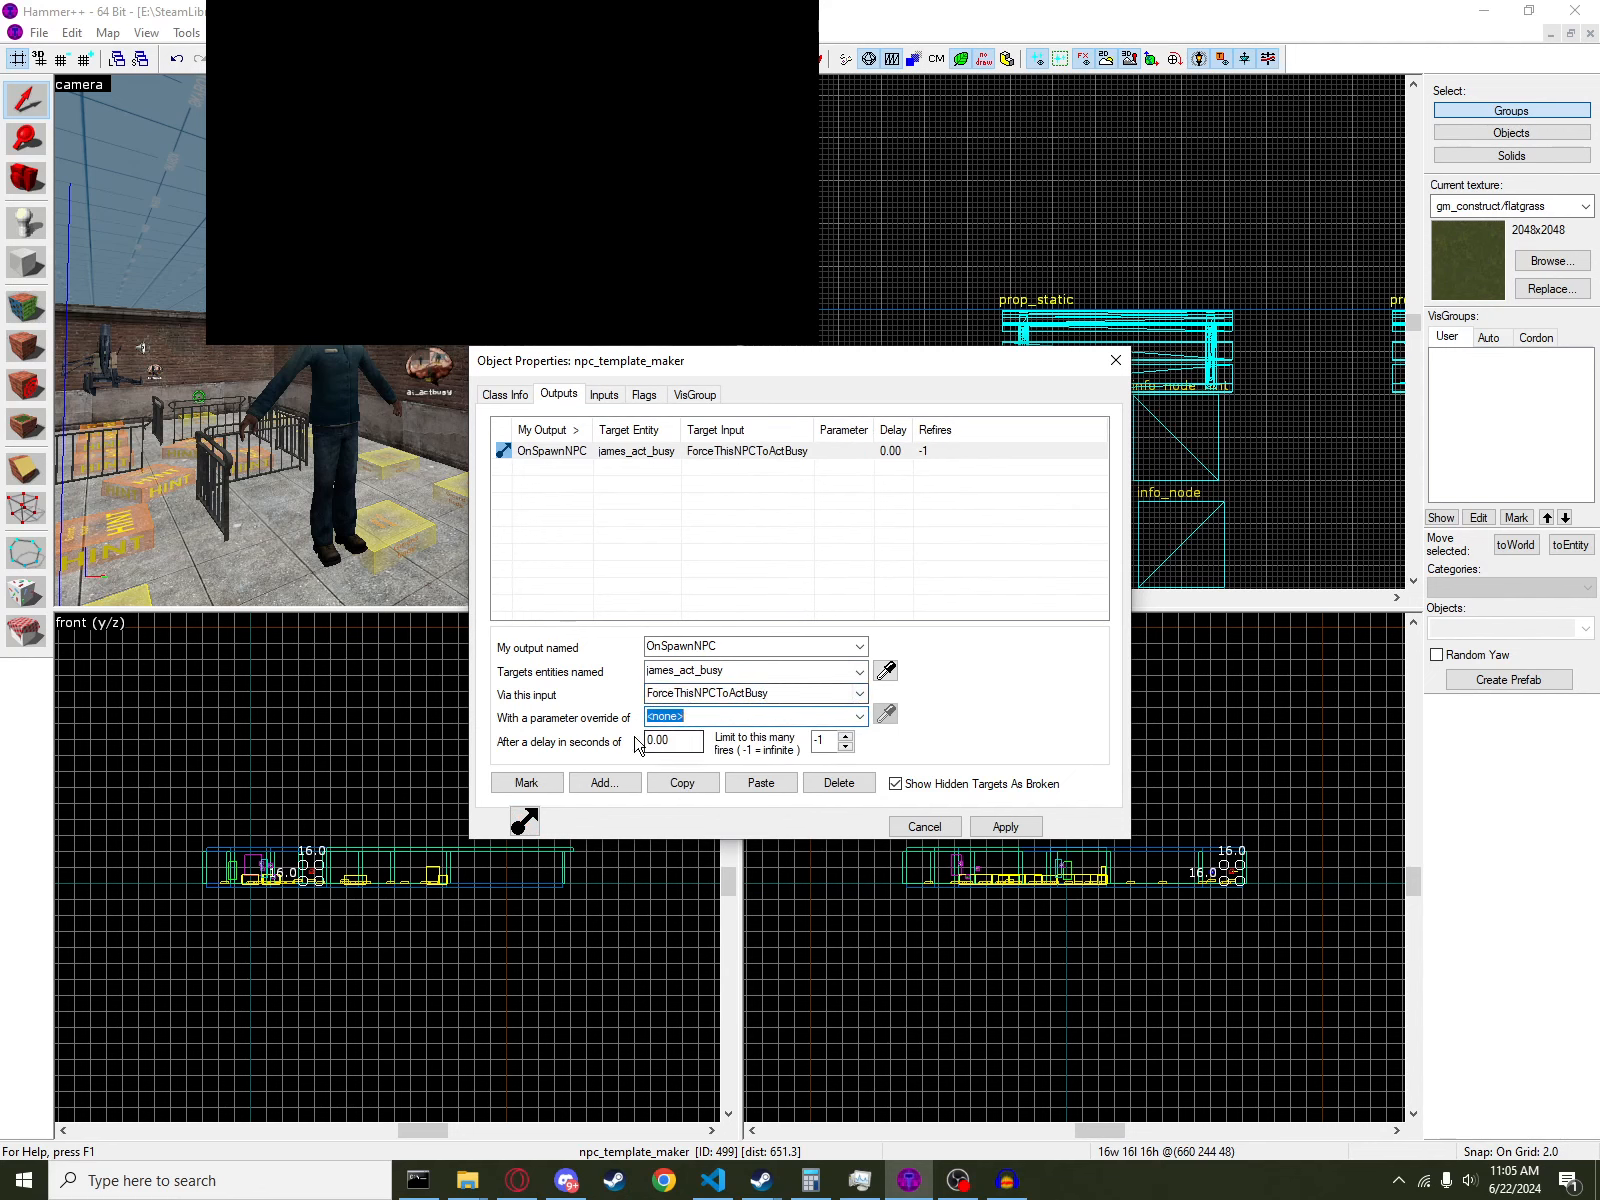
click(1010, 826)
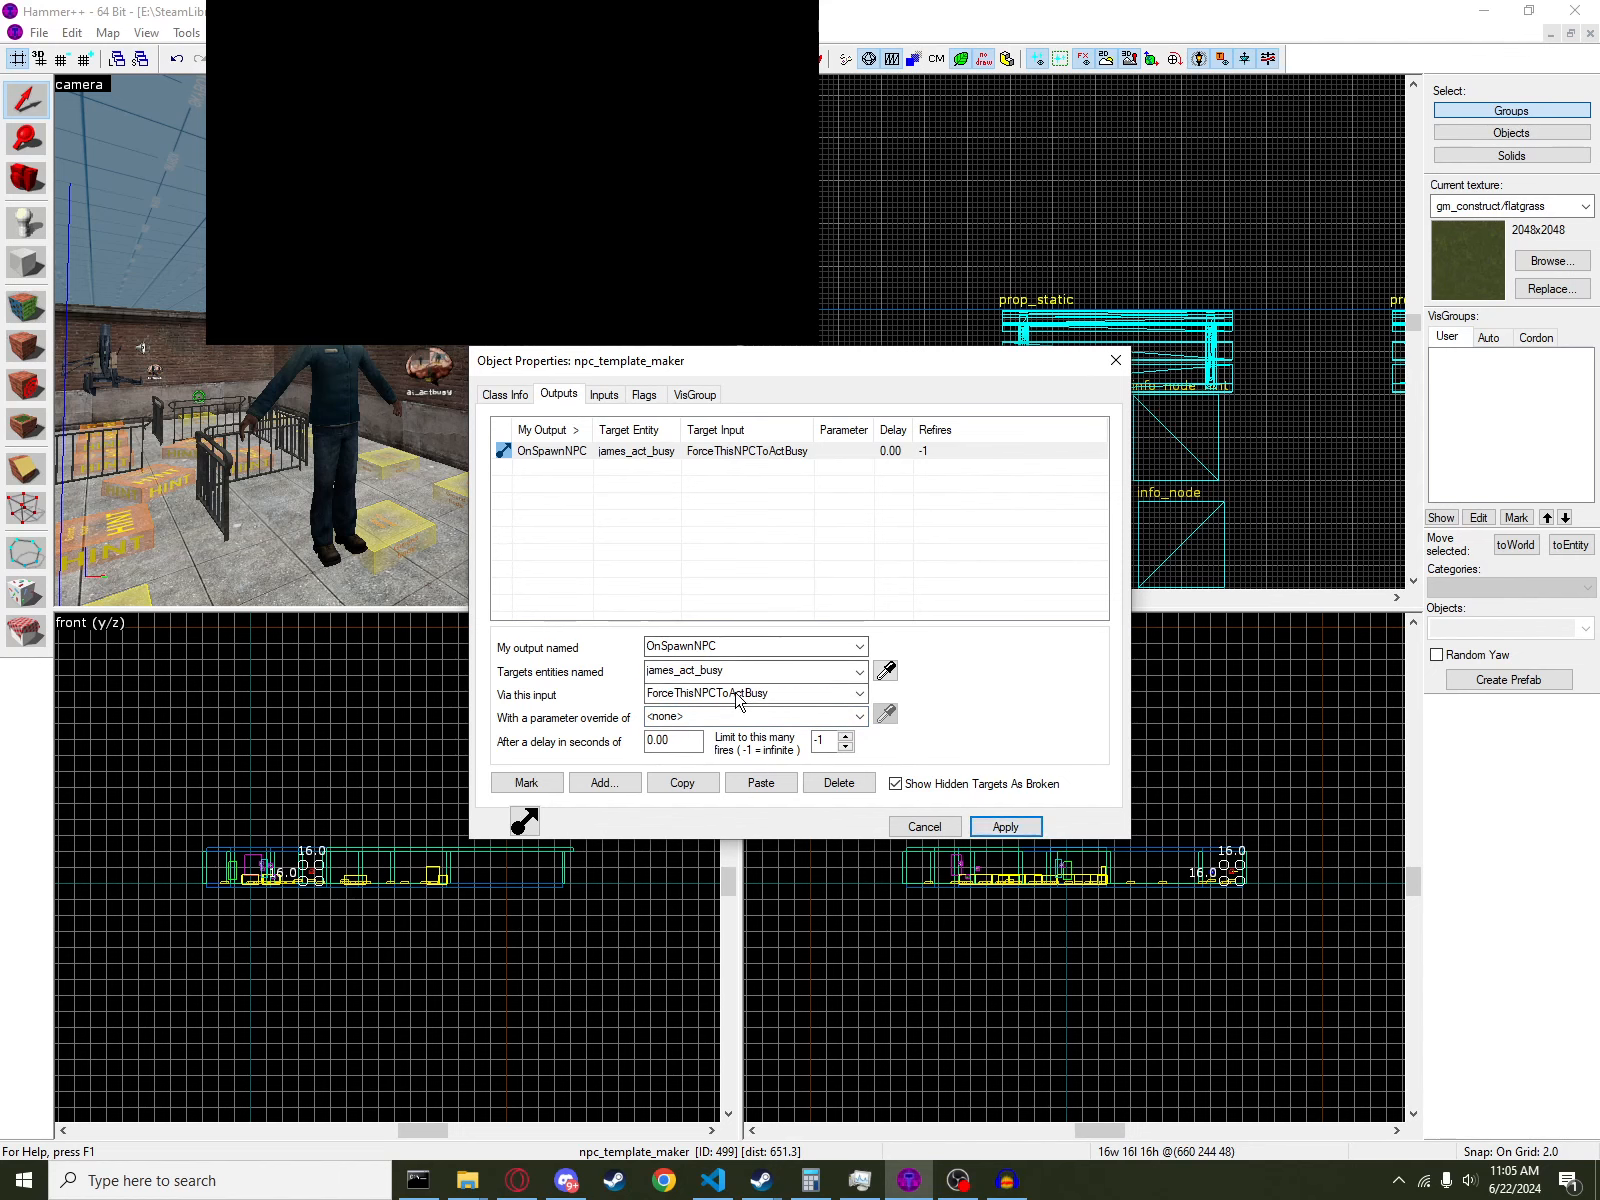
- Look over the map's info_node and hint node layout in the camera view and close the npc_template_maker's properties
key(z)
key(w)
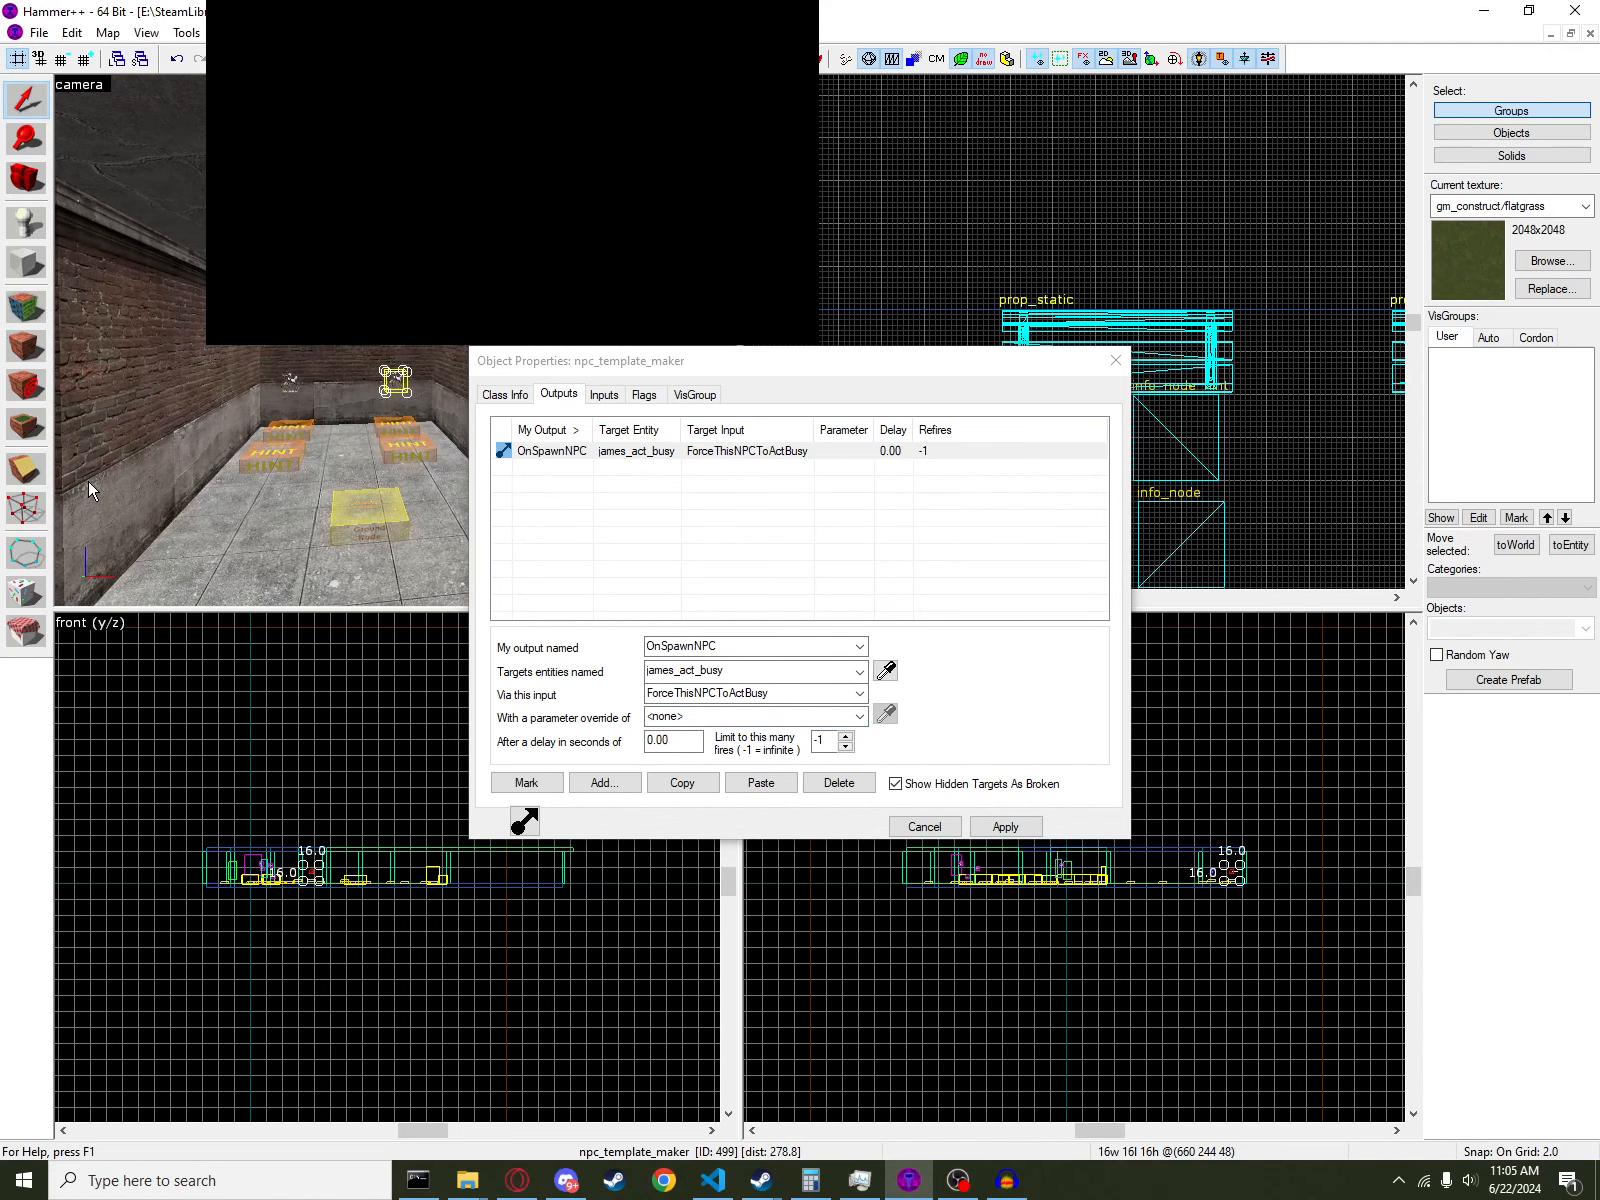
key(z)
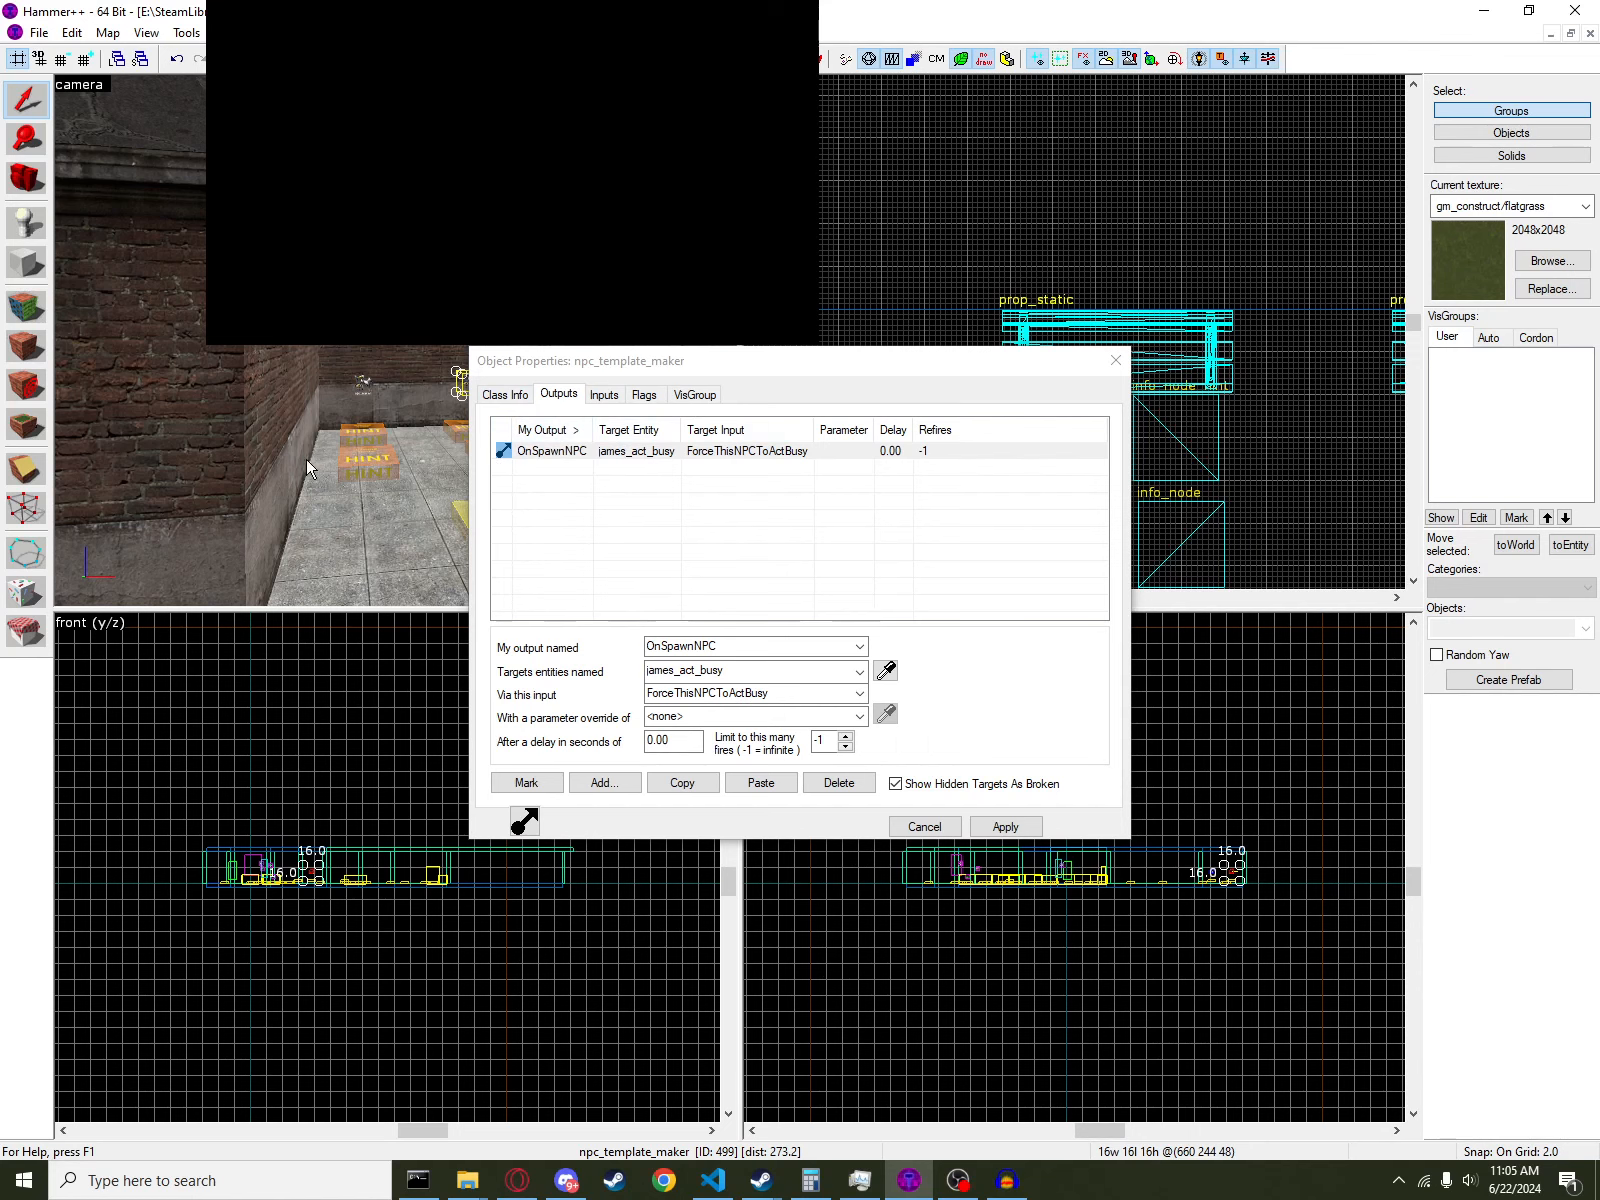
key(z)
key(w)
key(z)
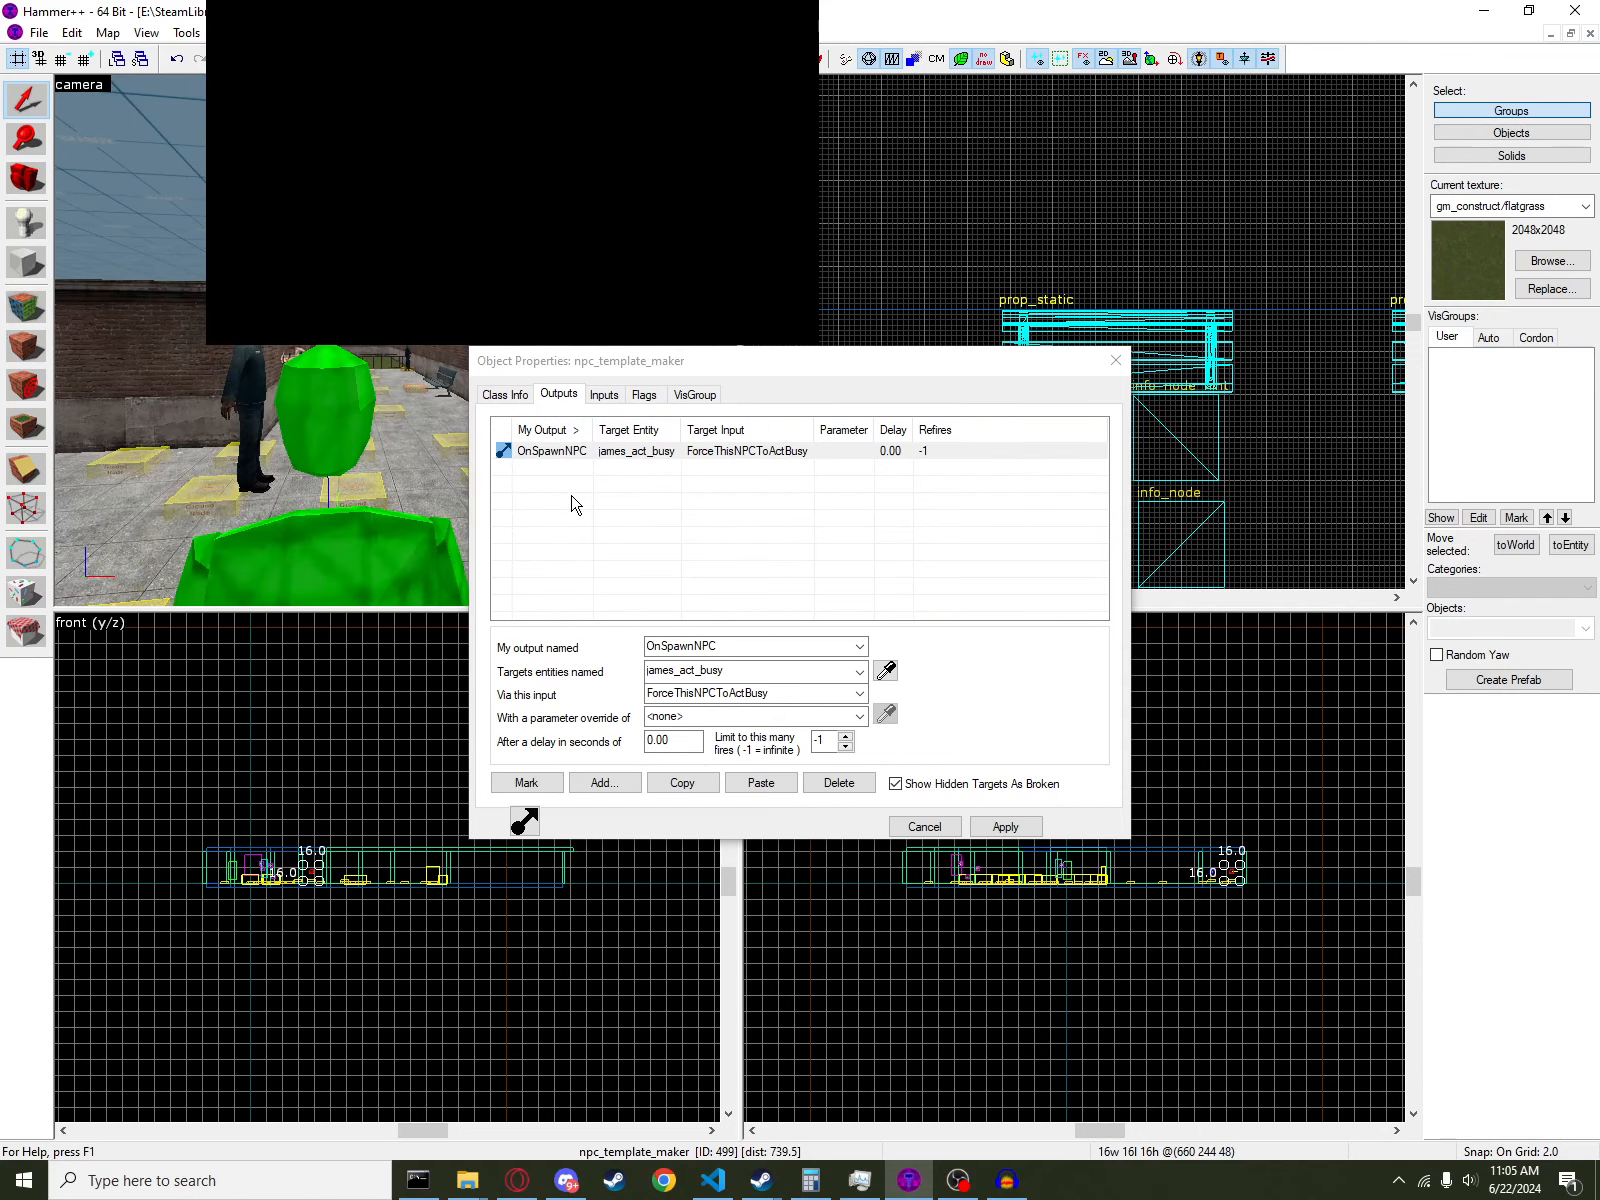
scroll(241, 374, up, 2)
scroll(306, 421, up, 2)
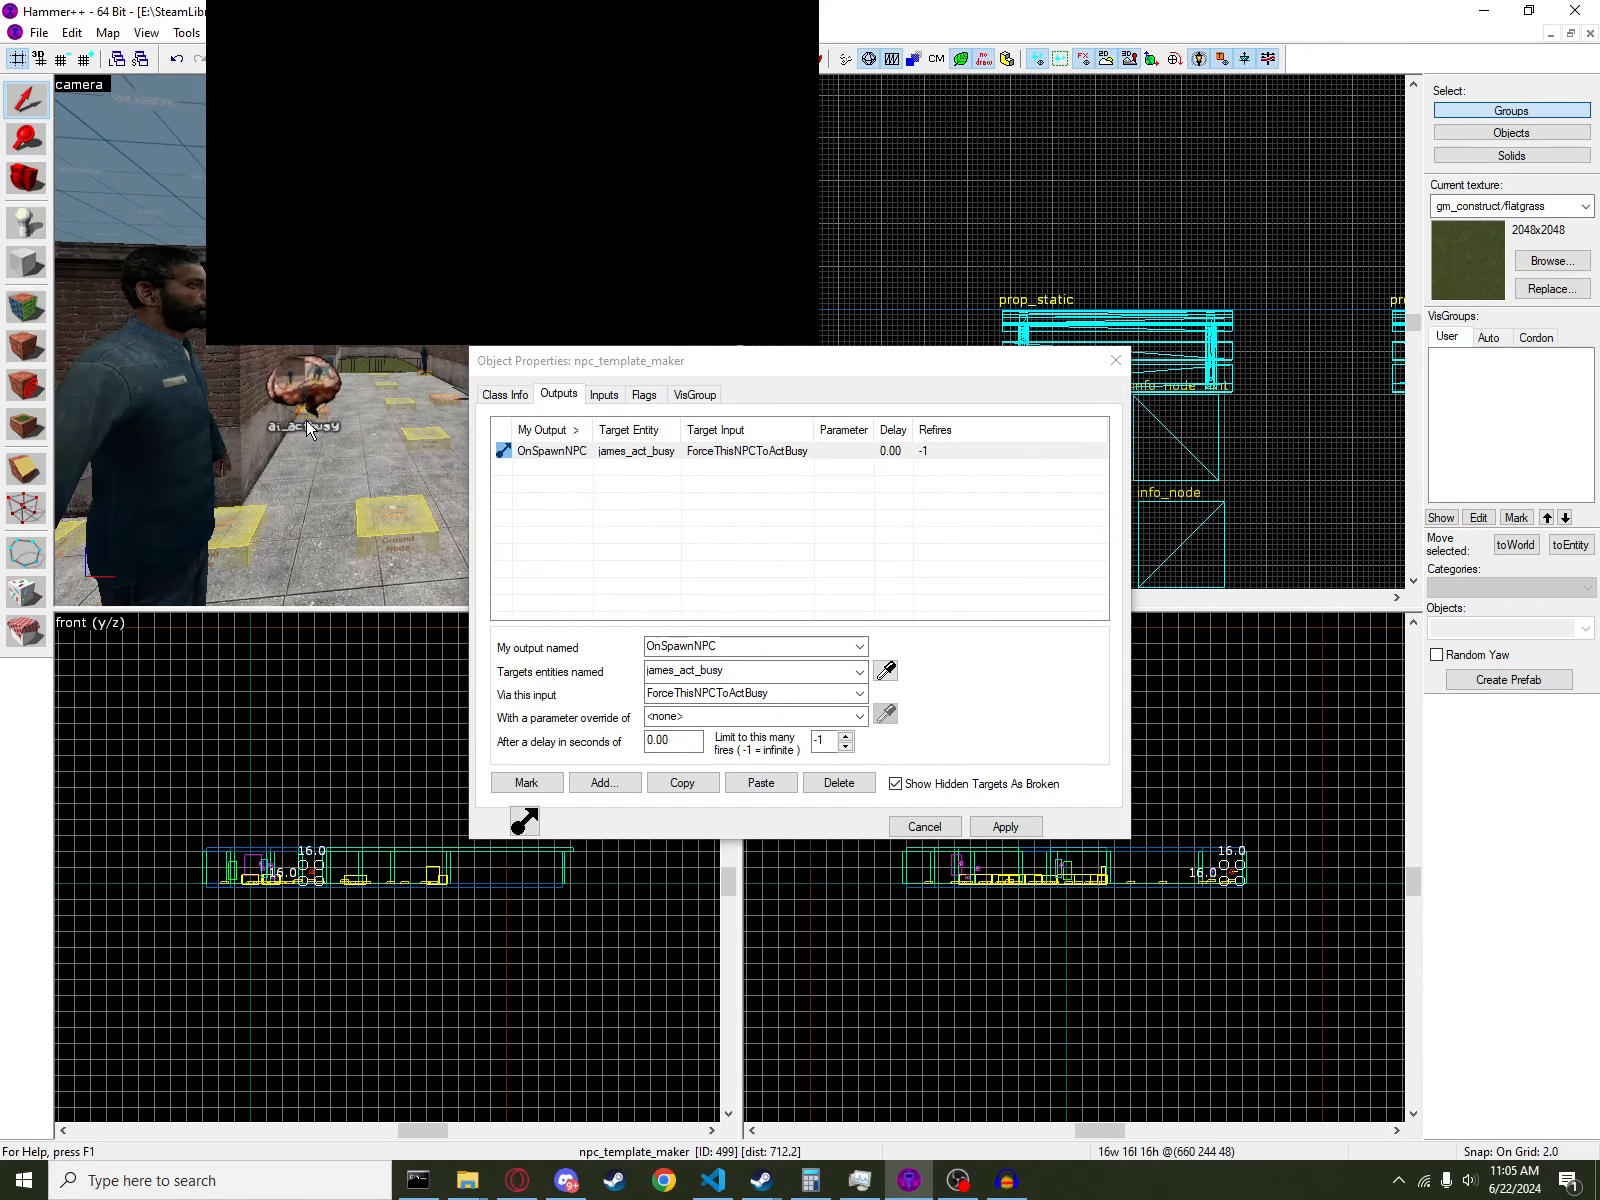
scroll(306, 420, up, 3)
scroll(262, 430, up, 3)
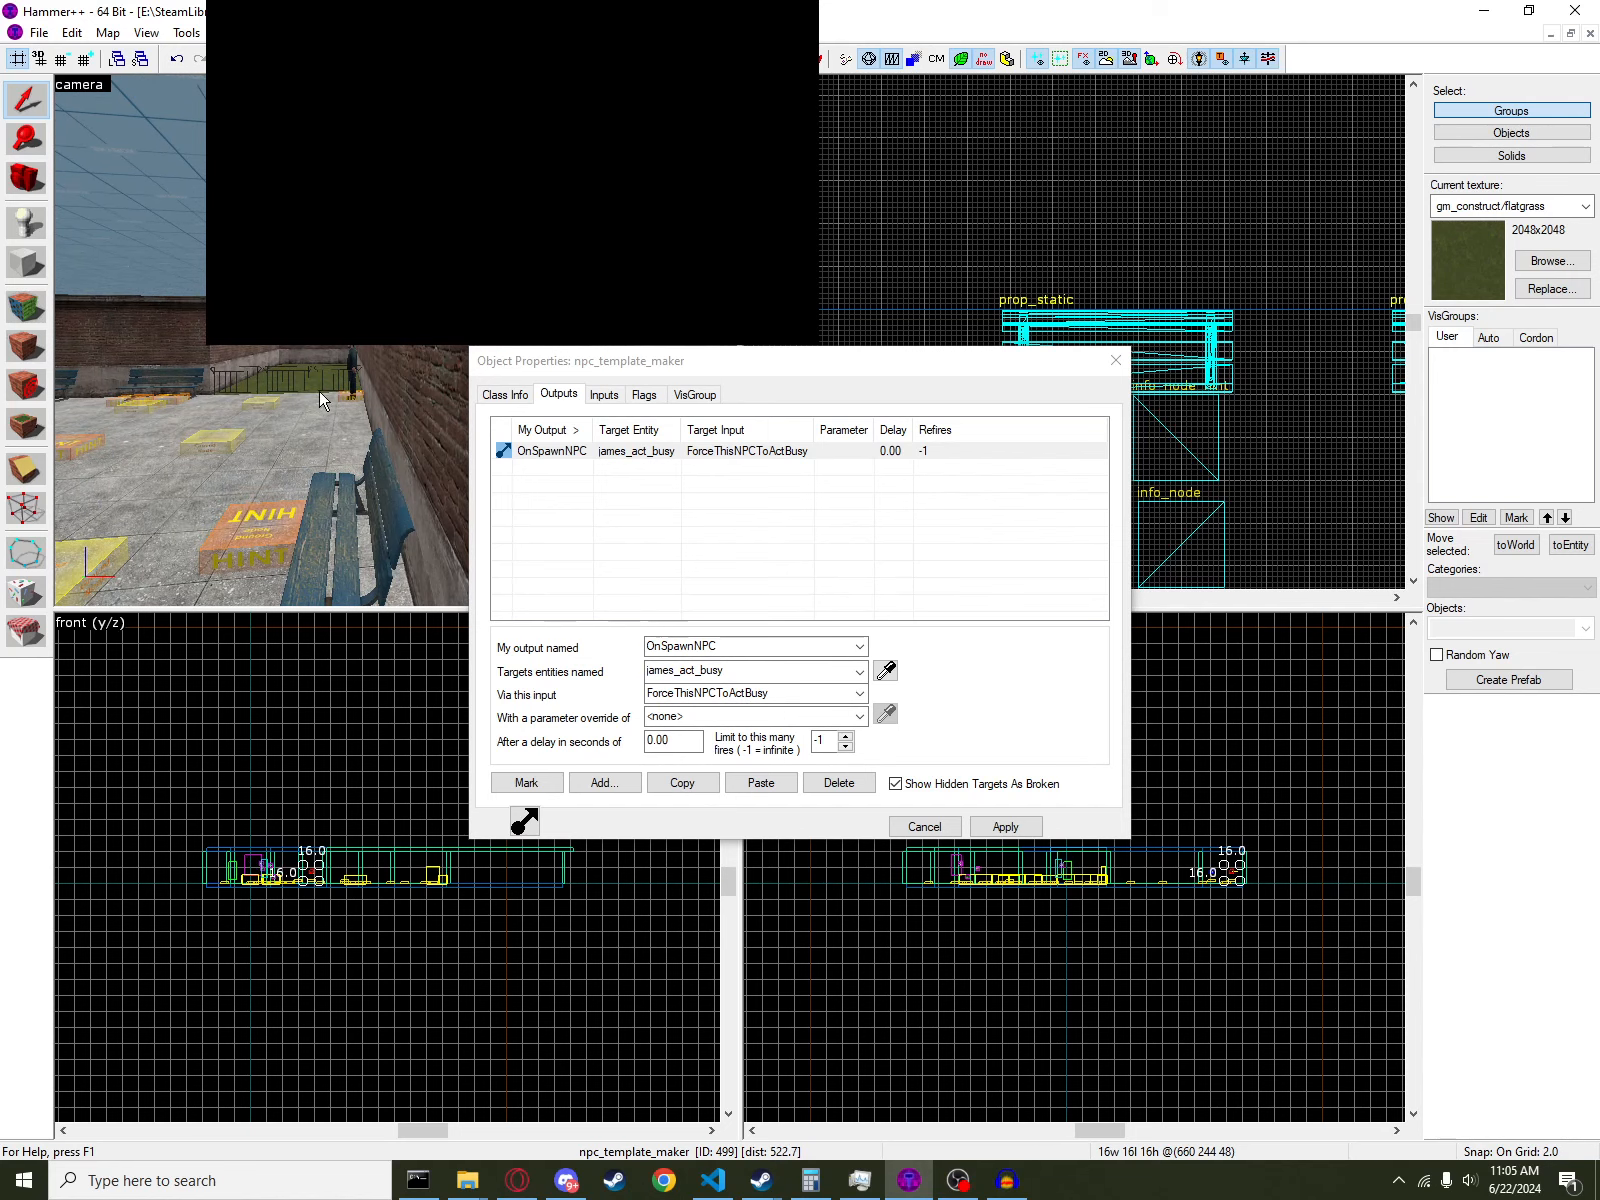
scroll(320, 400, down, 5)
key(w)
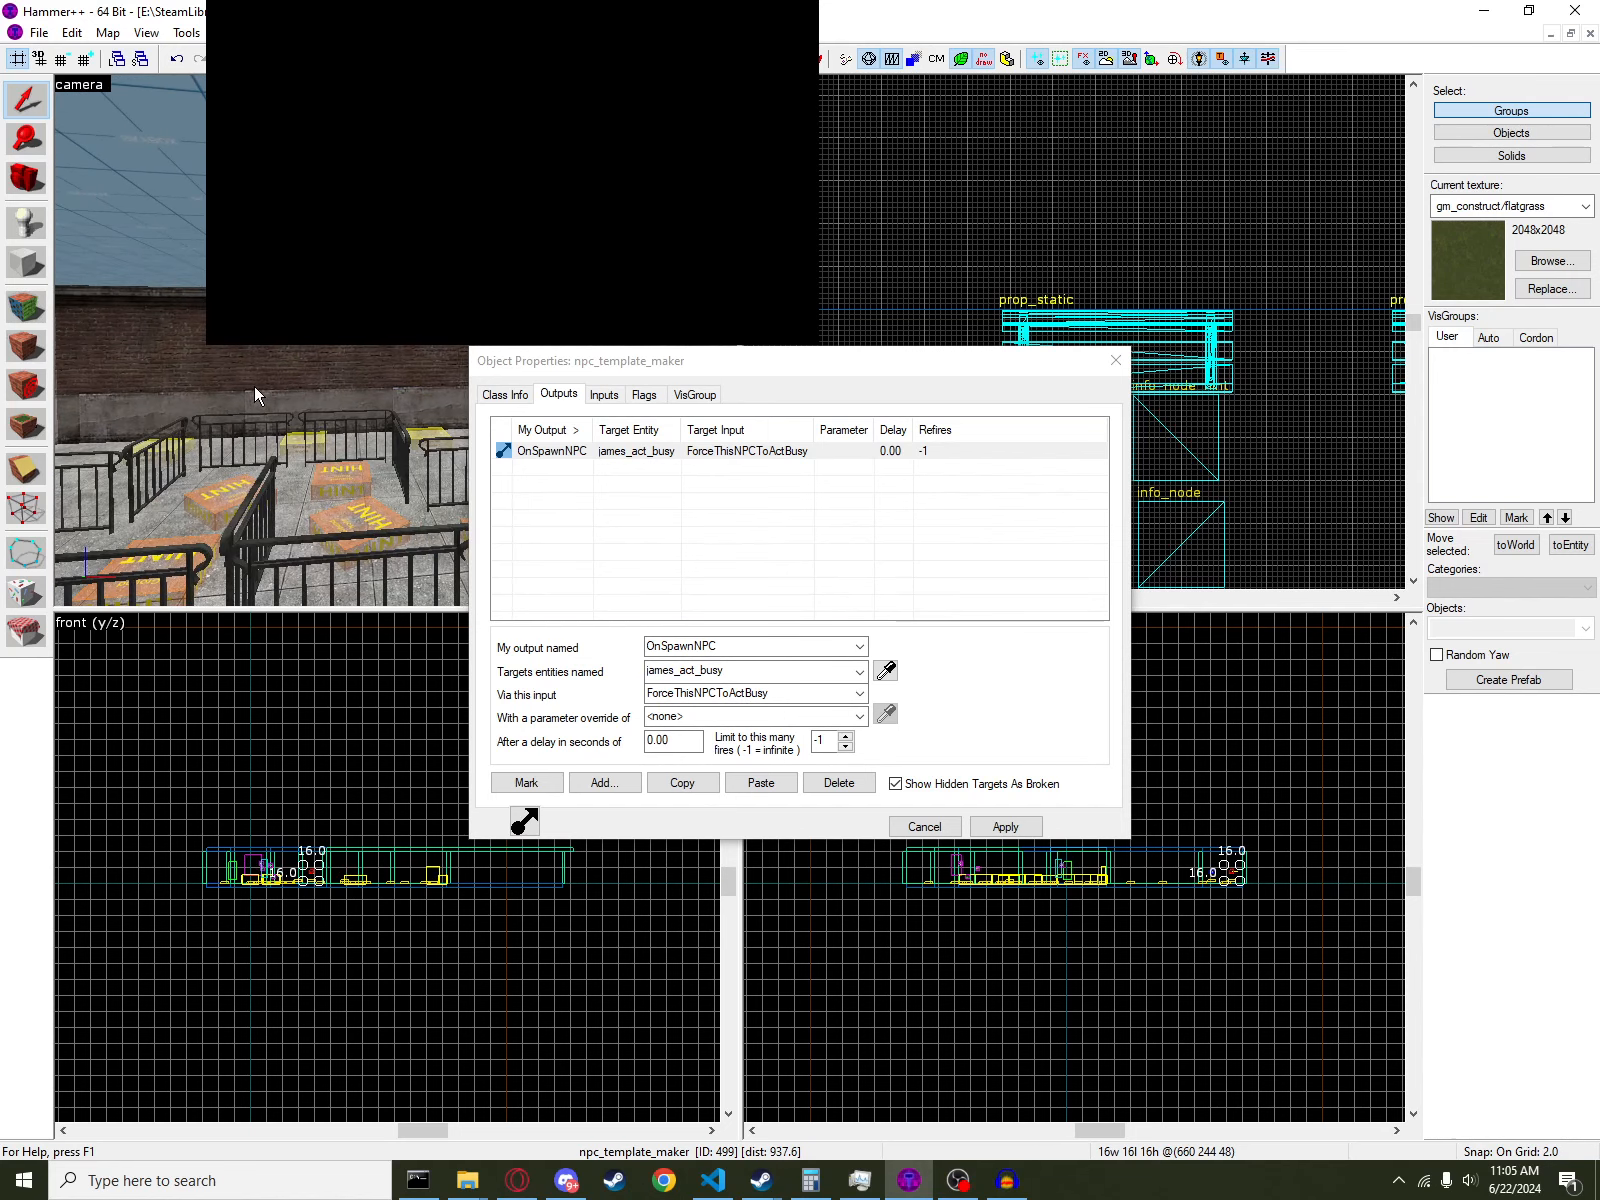
key(w)
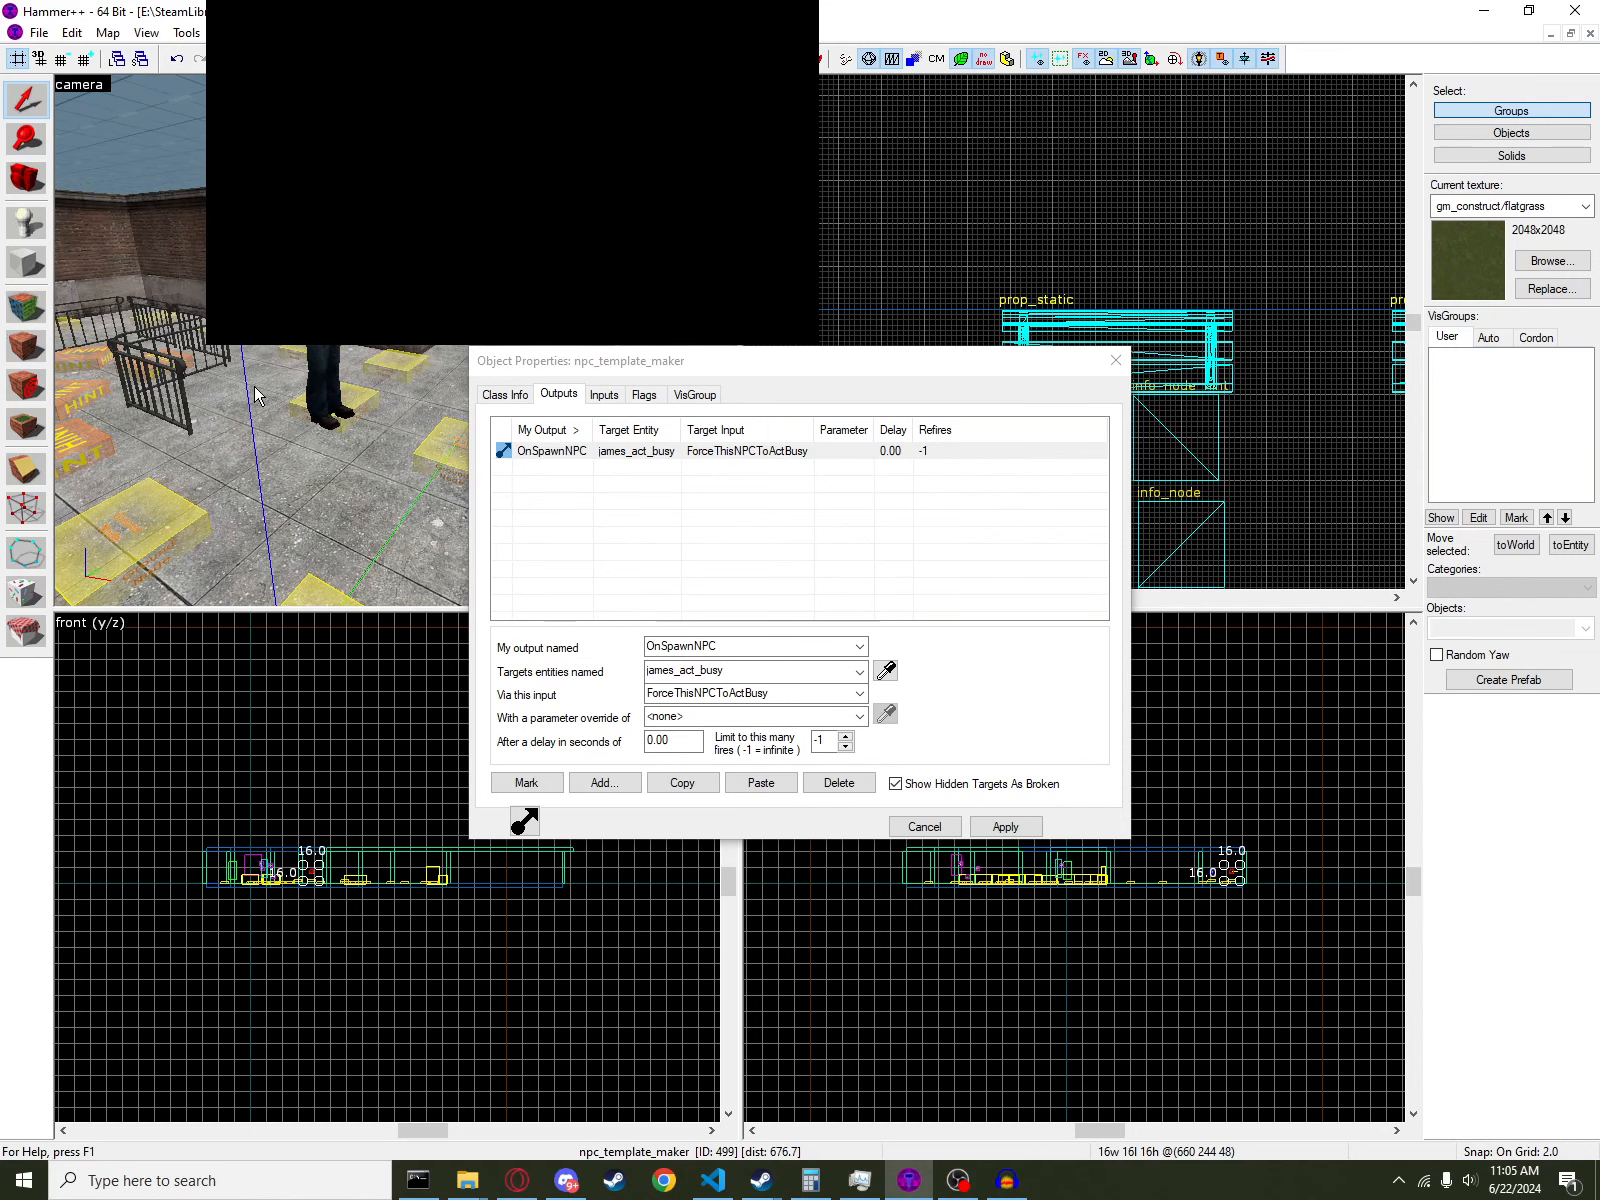
key(w)
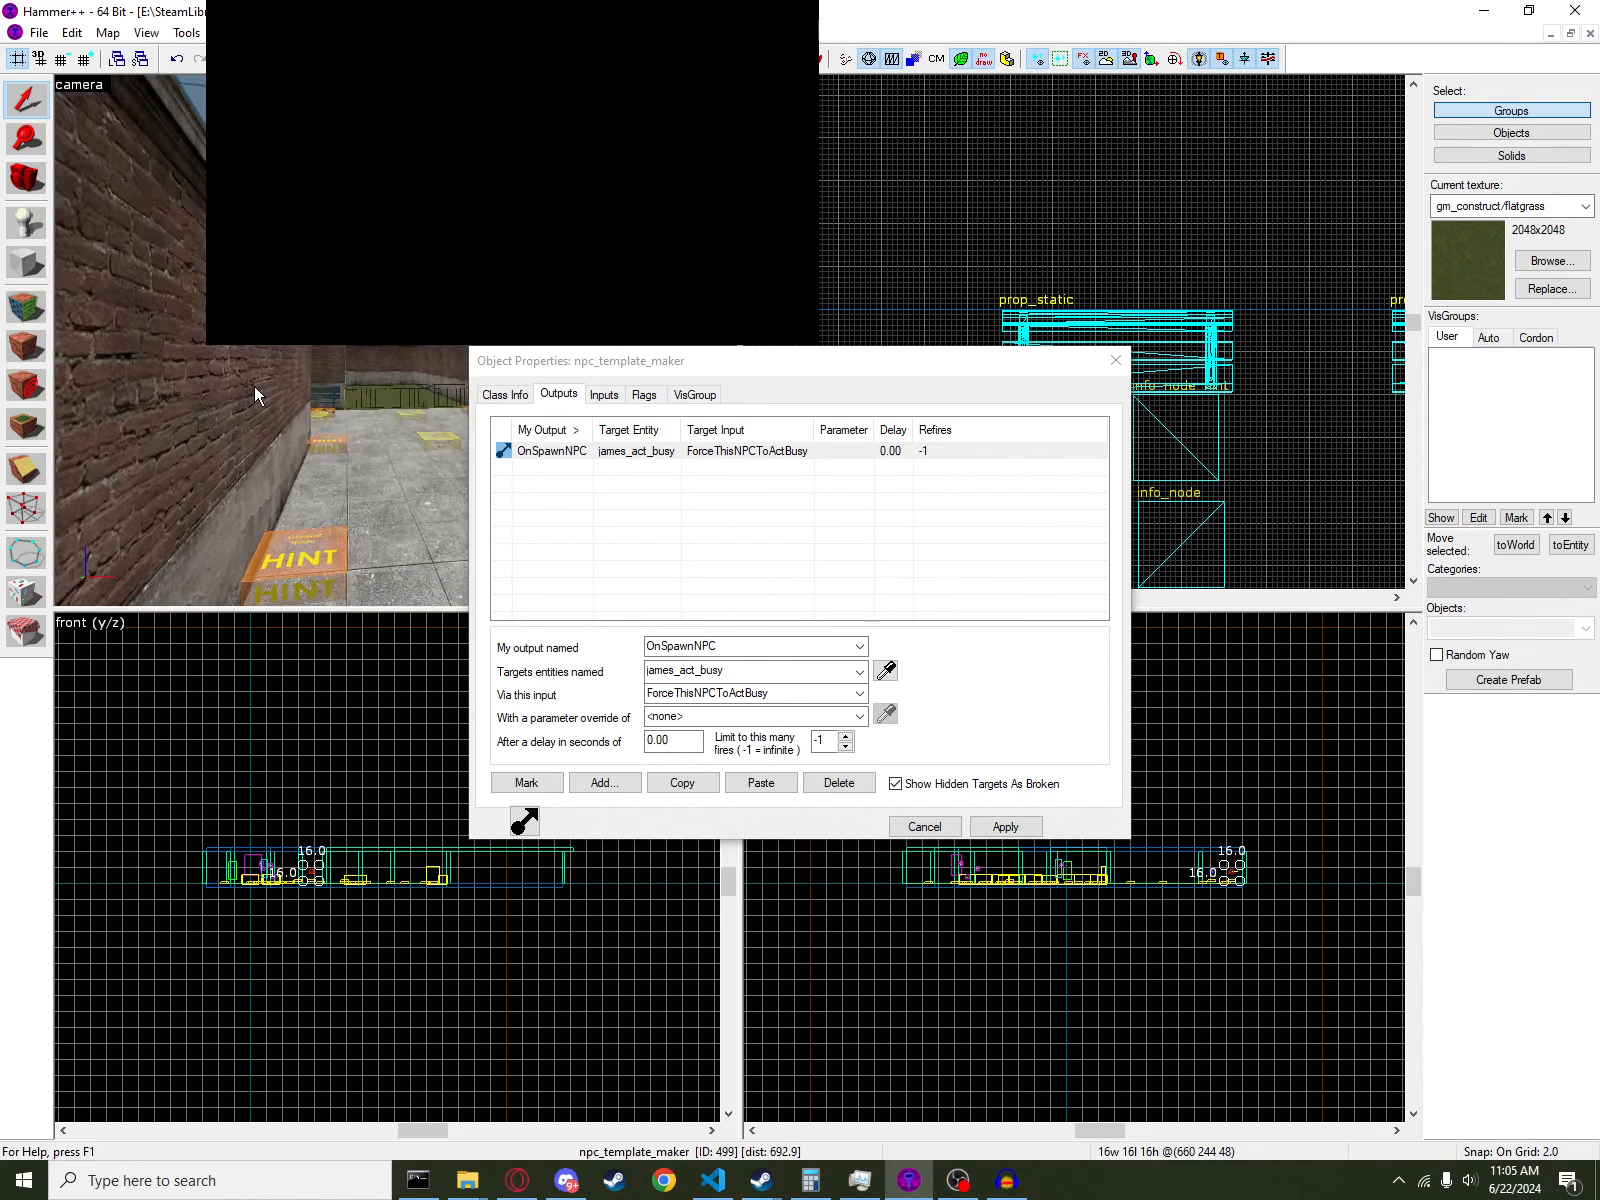
key(z)
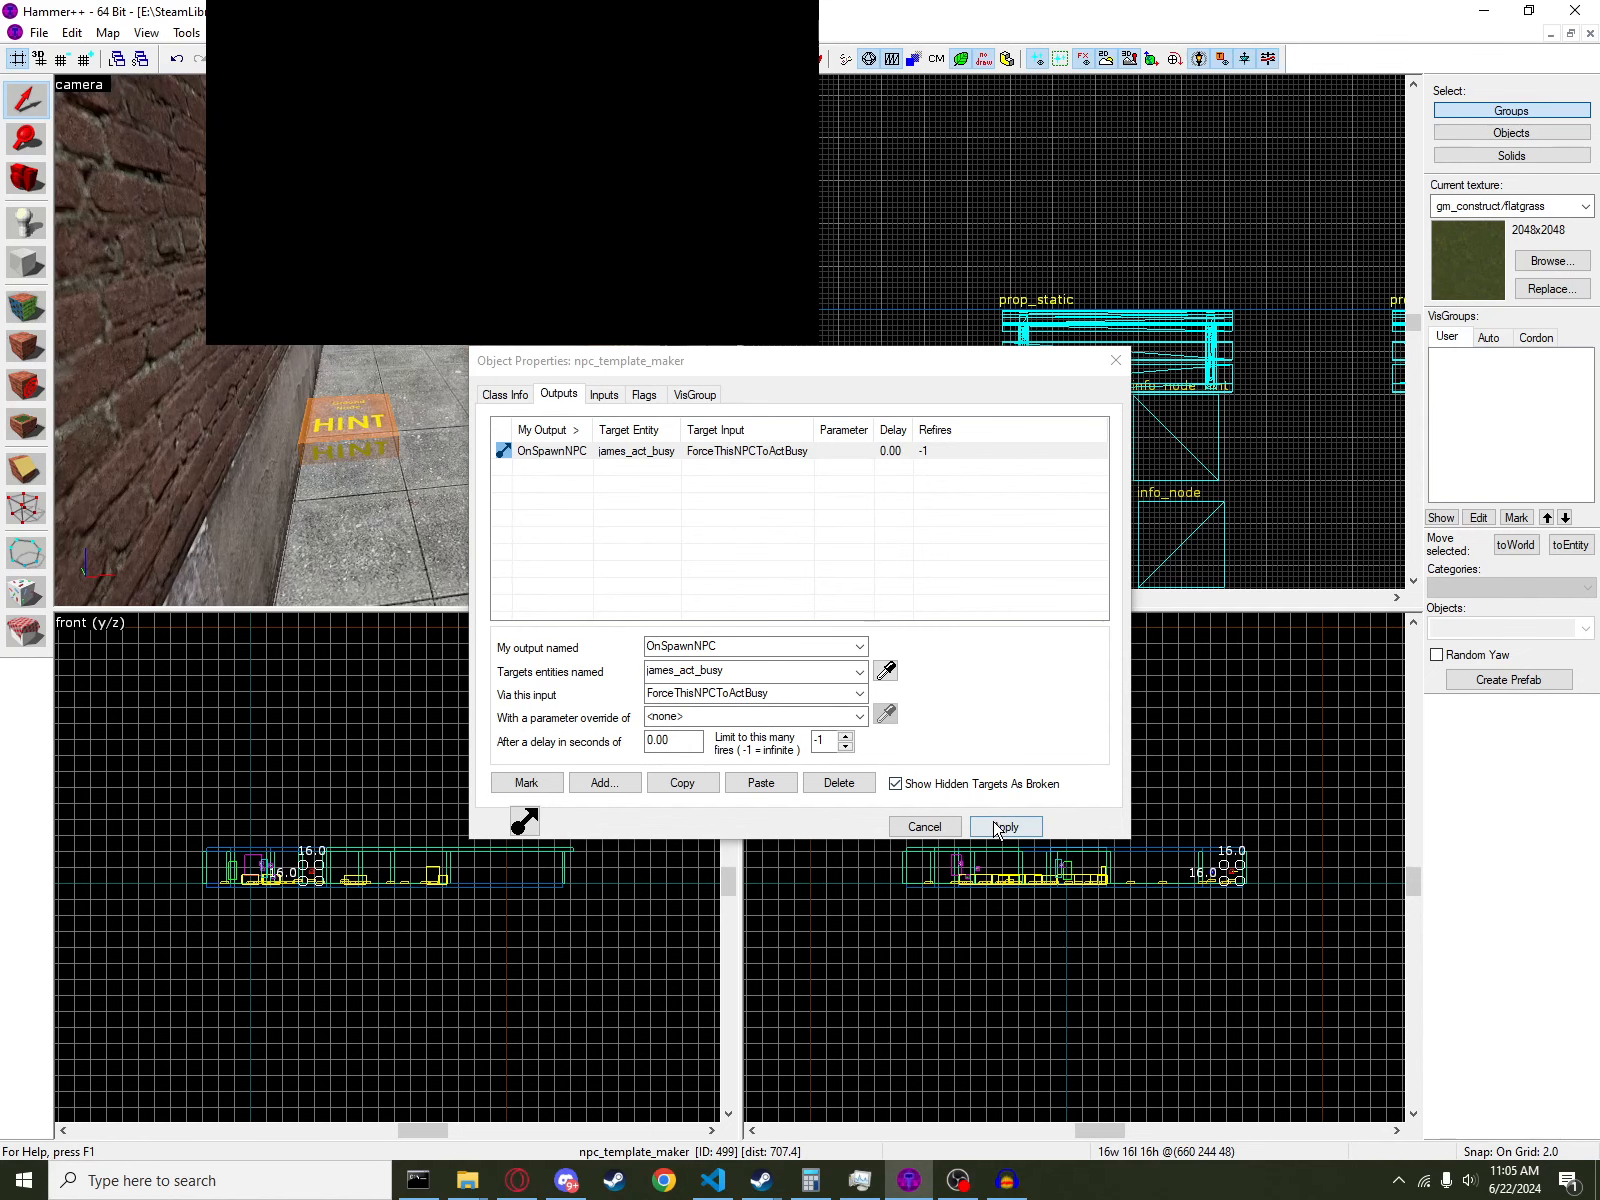
click(1116, 360)
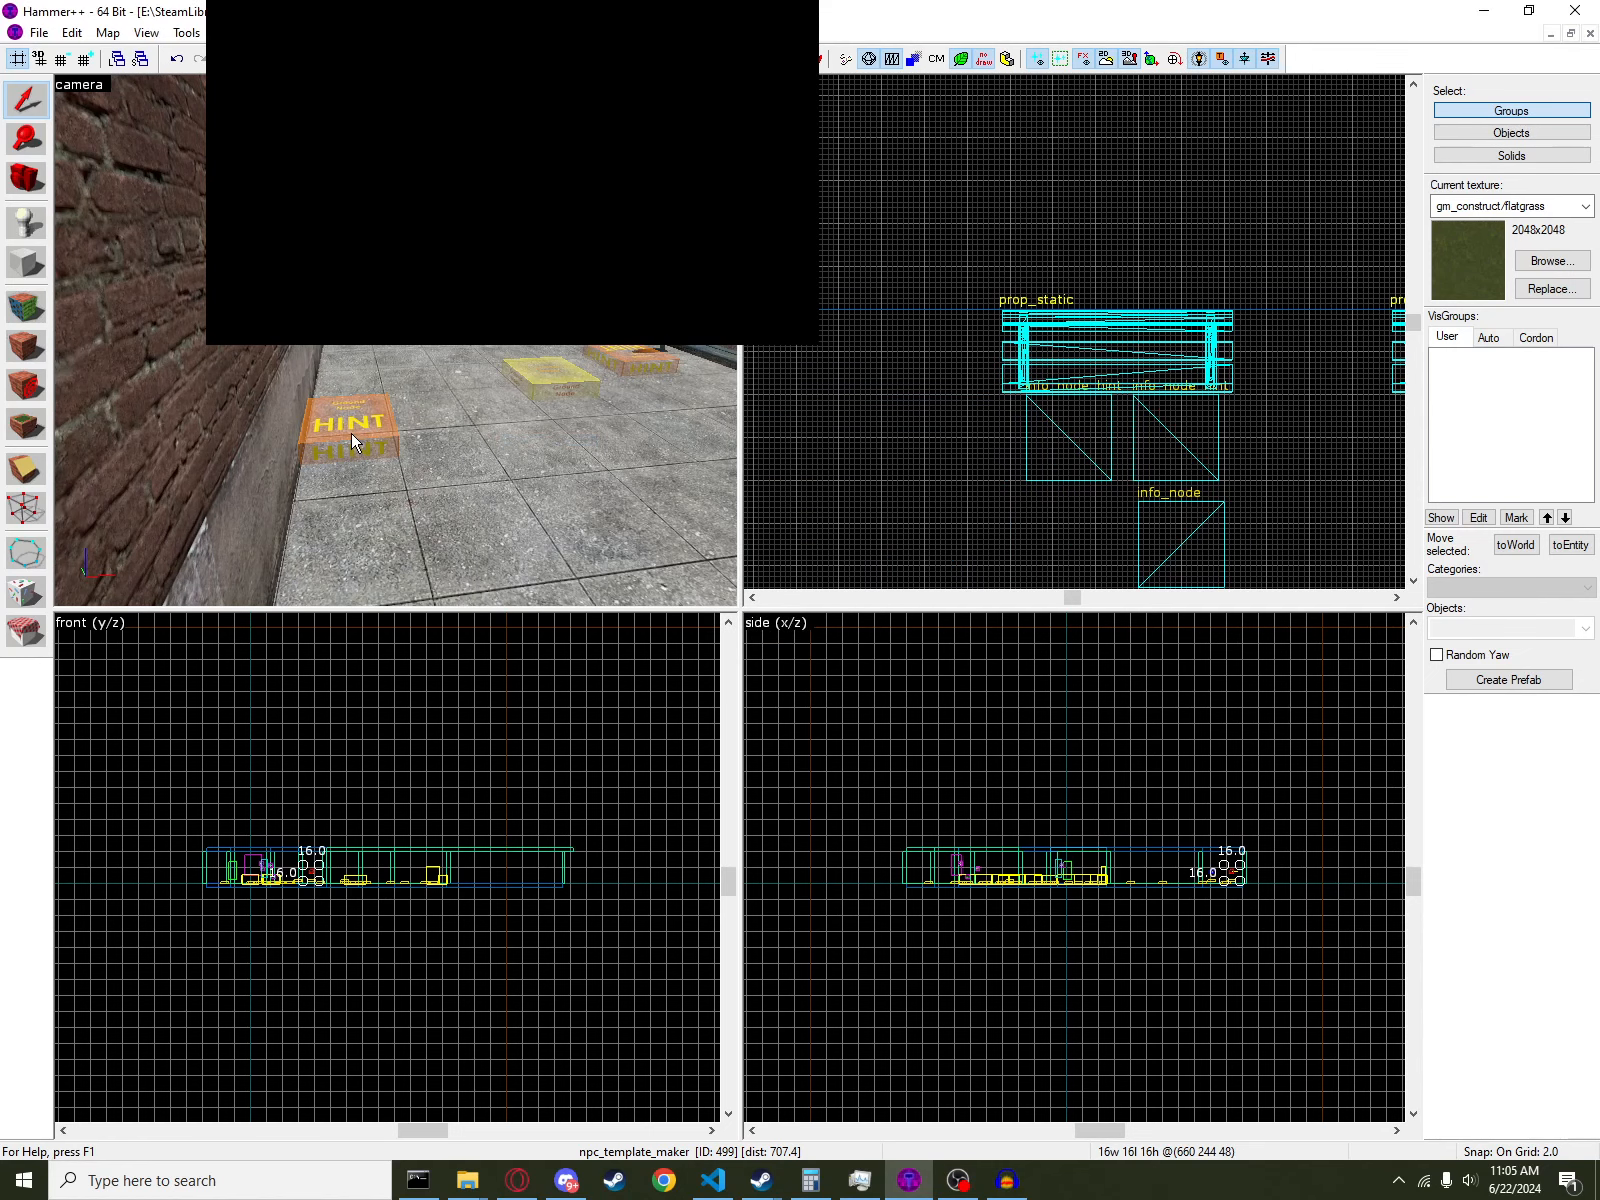
- Inspect the Hint Group property of the info_node_hint beside the brick wall and close its properties
double_click(352, 434)
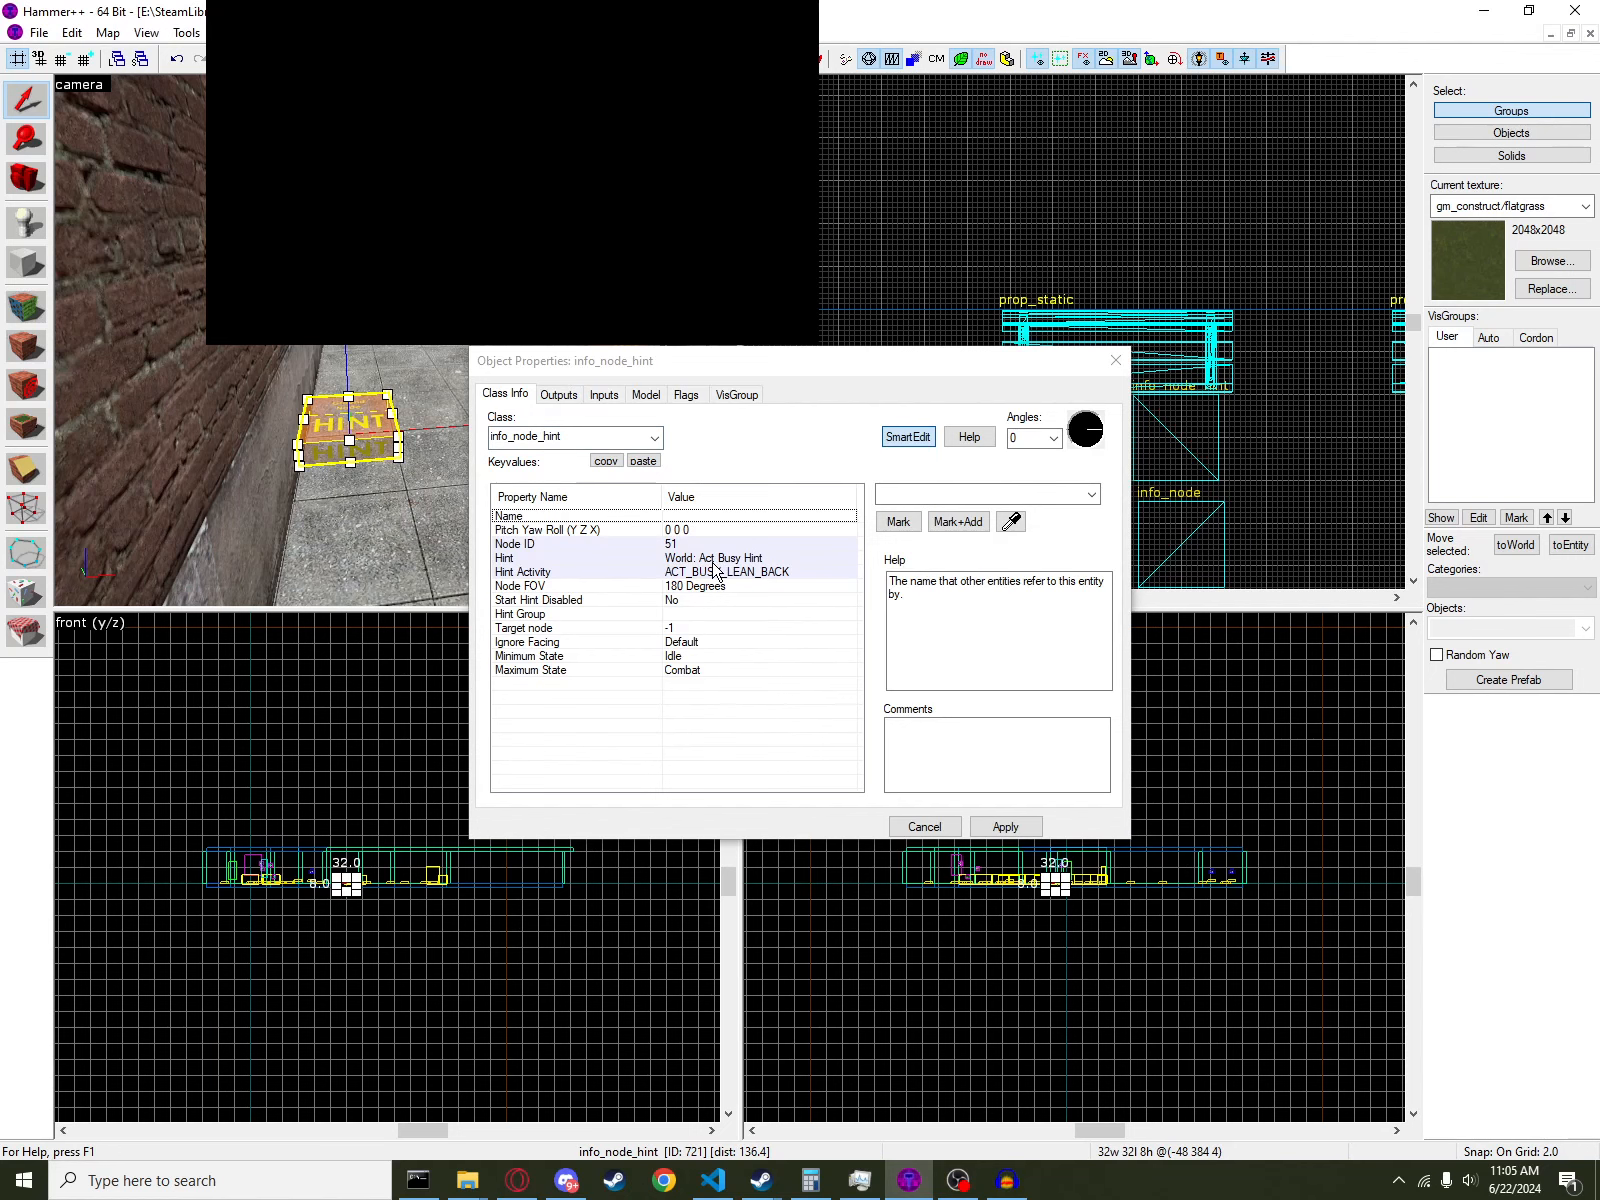
click(673, 616)
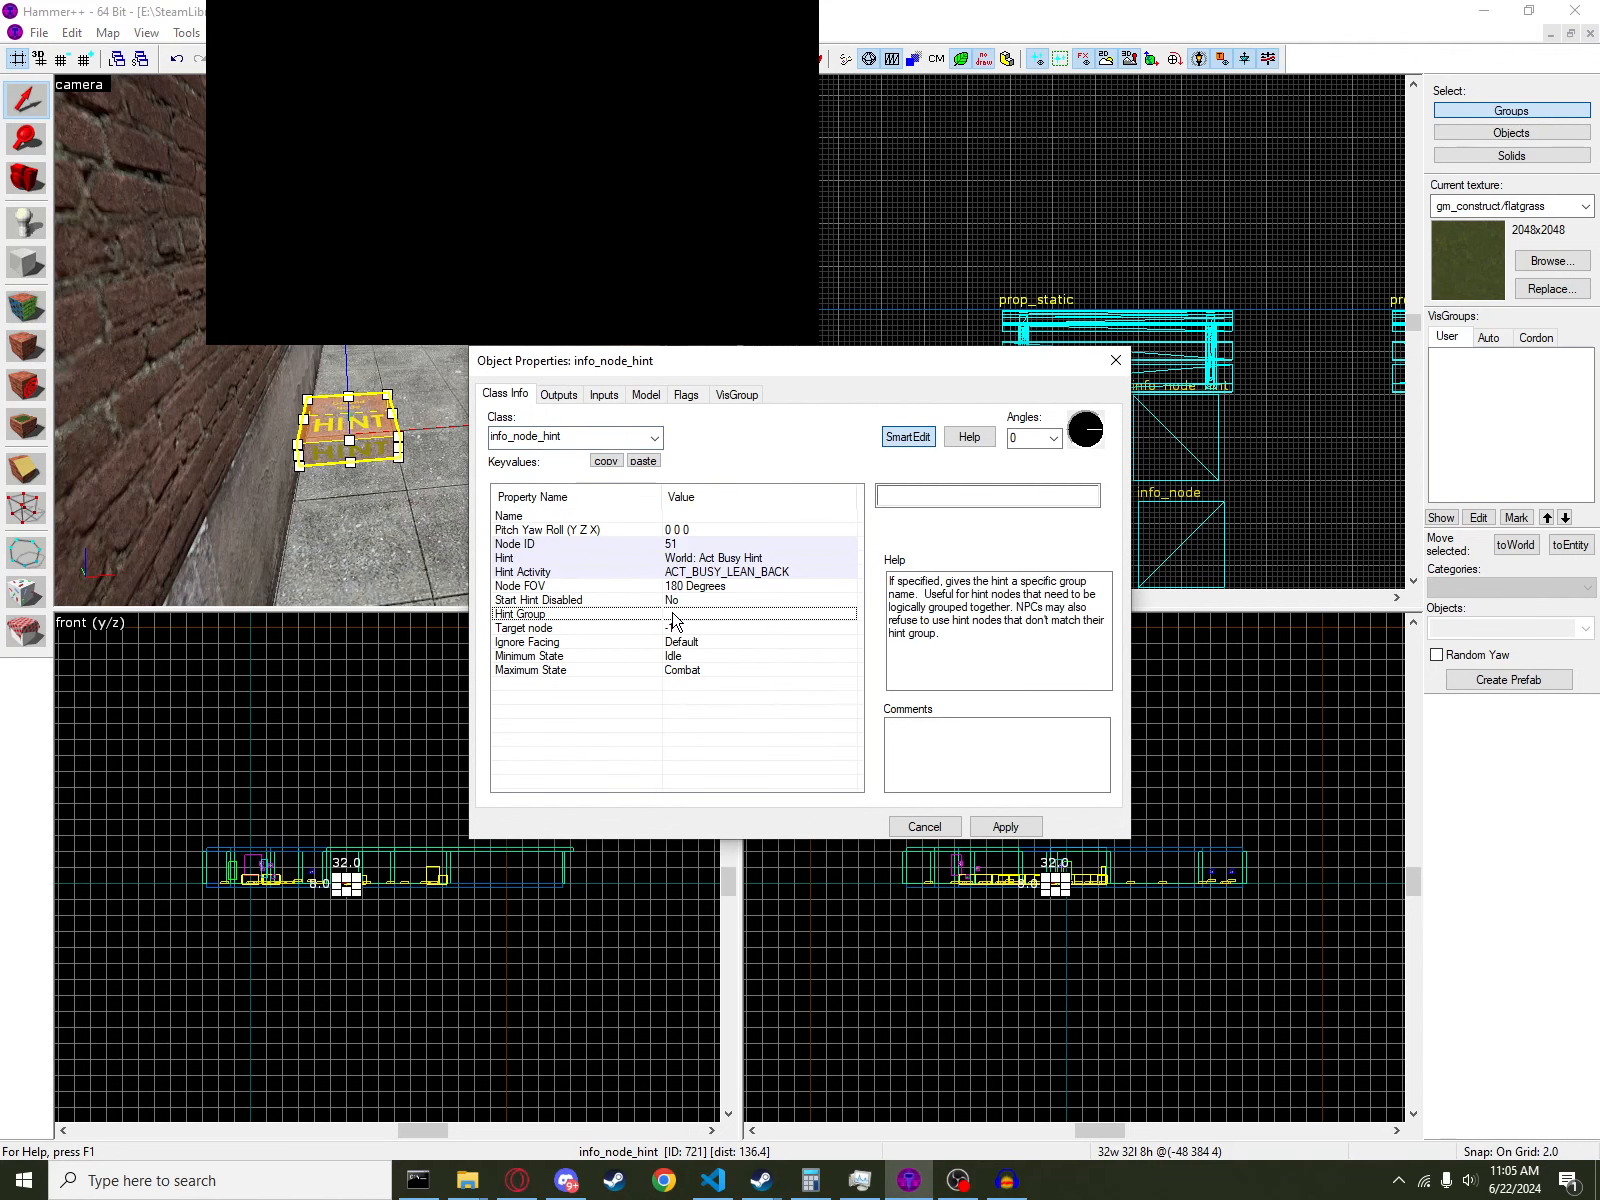
click(1116, 360)
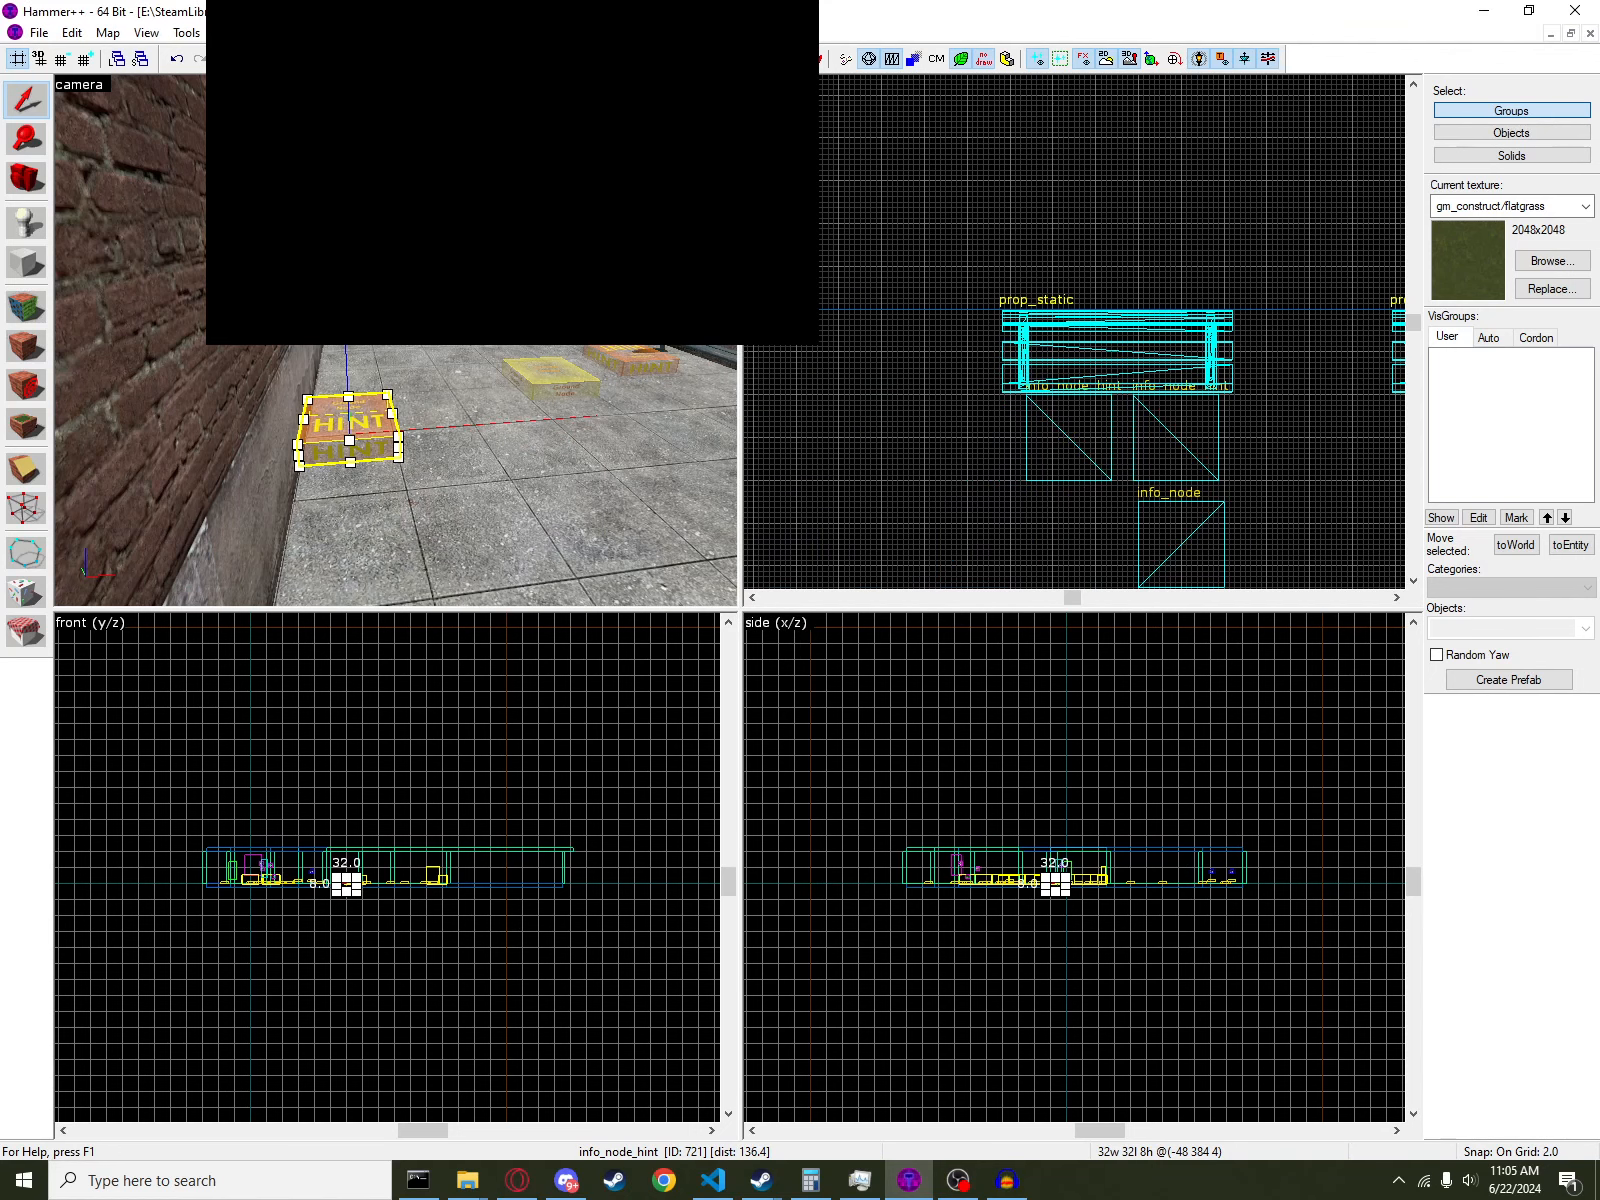
- Find the citizen prop_static standing on a hint node near the railing and check its World Model
key(s)
key(w)
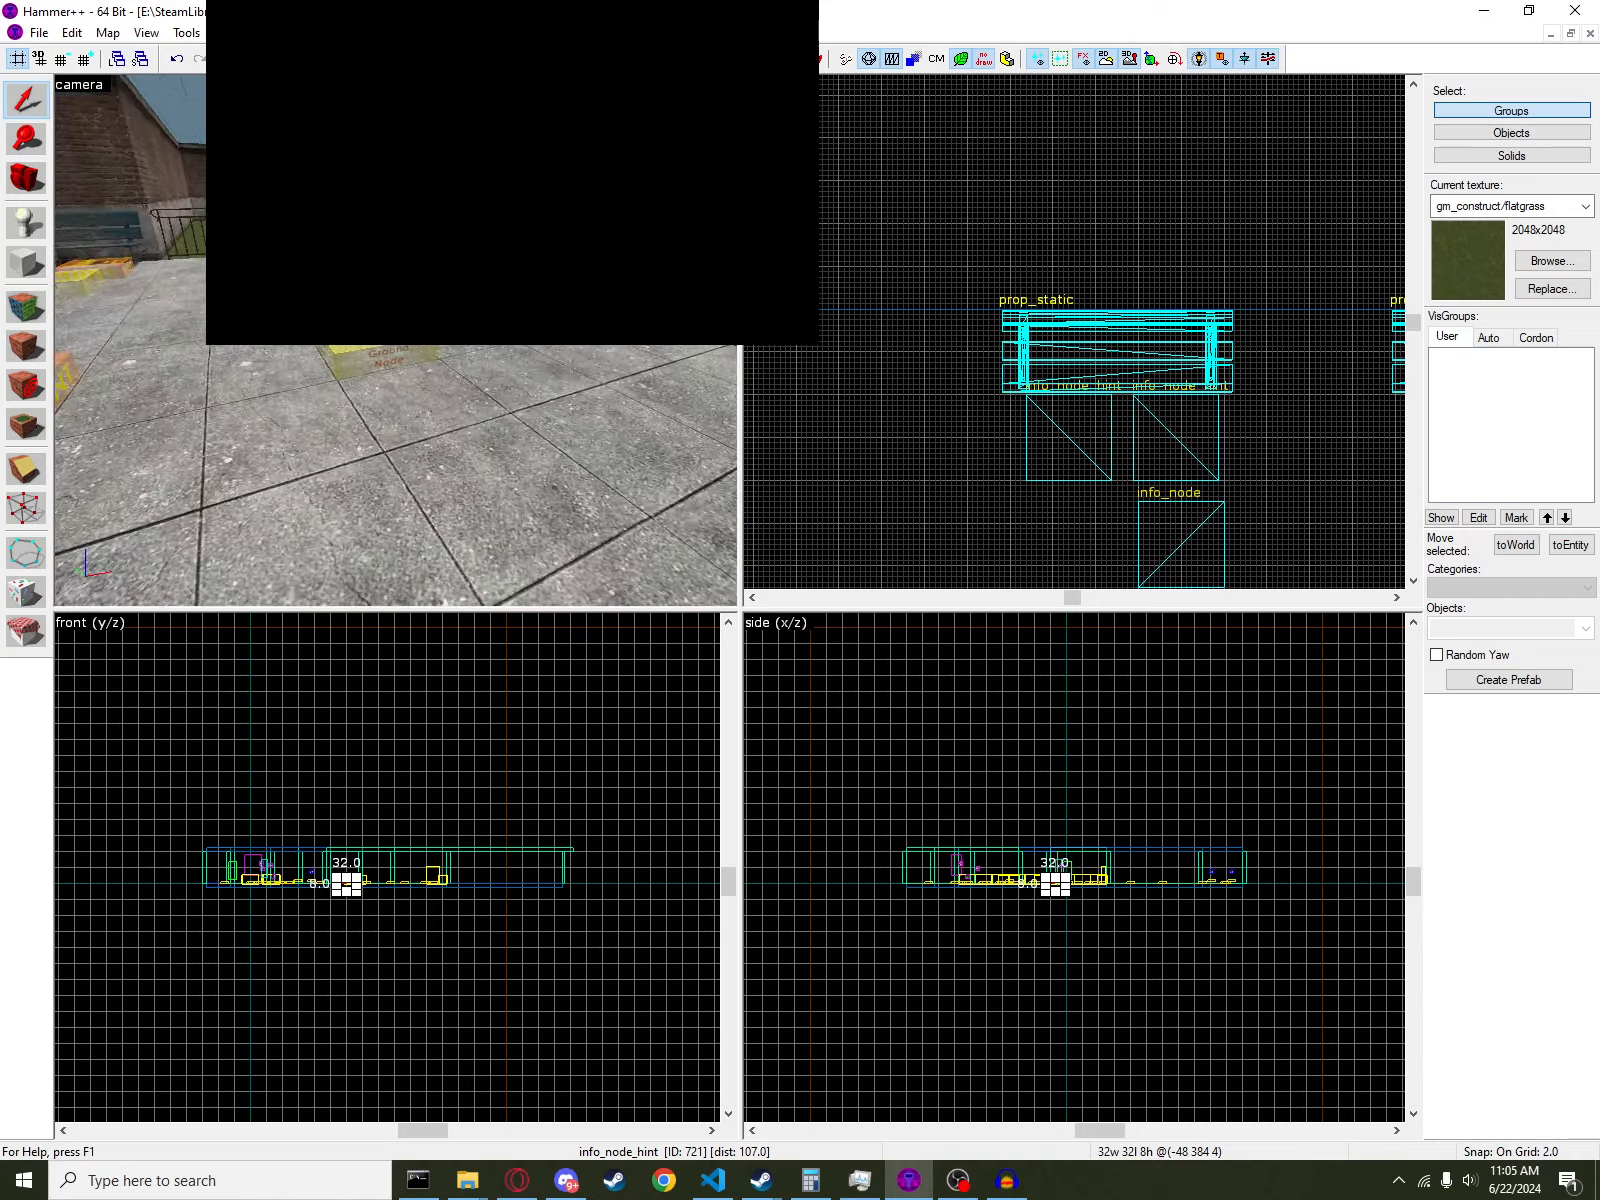
key(w)
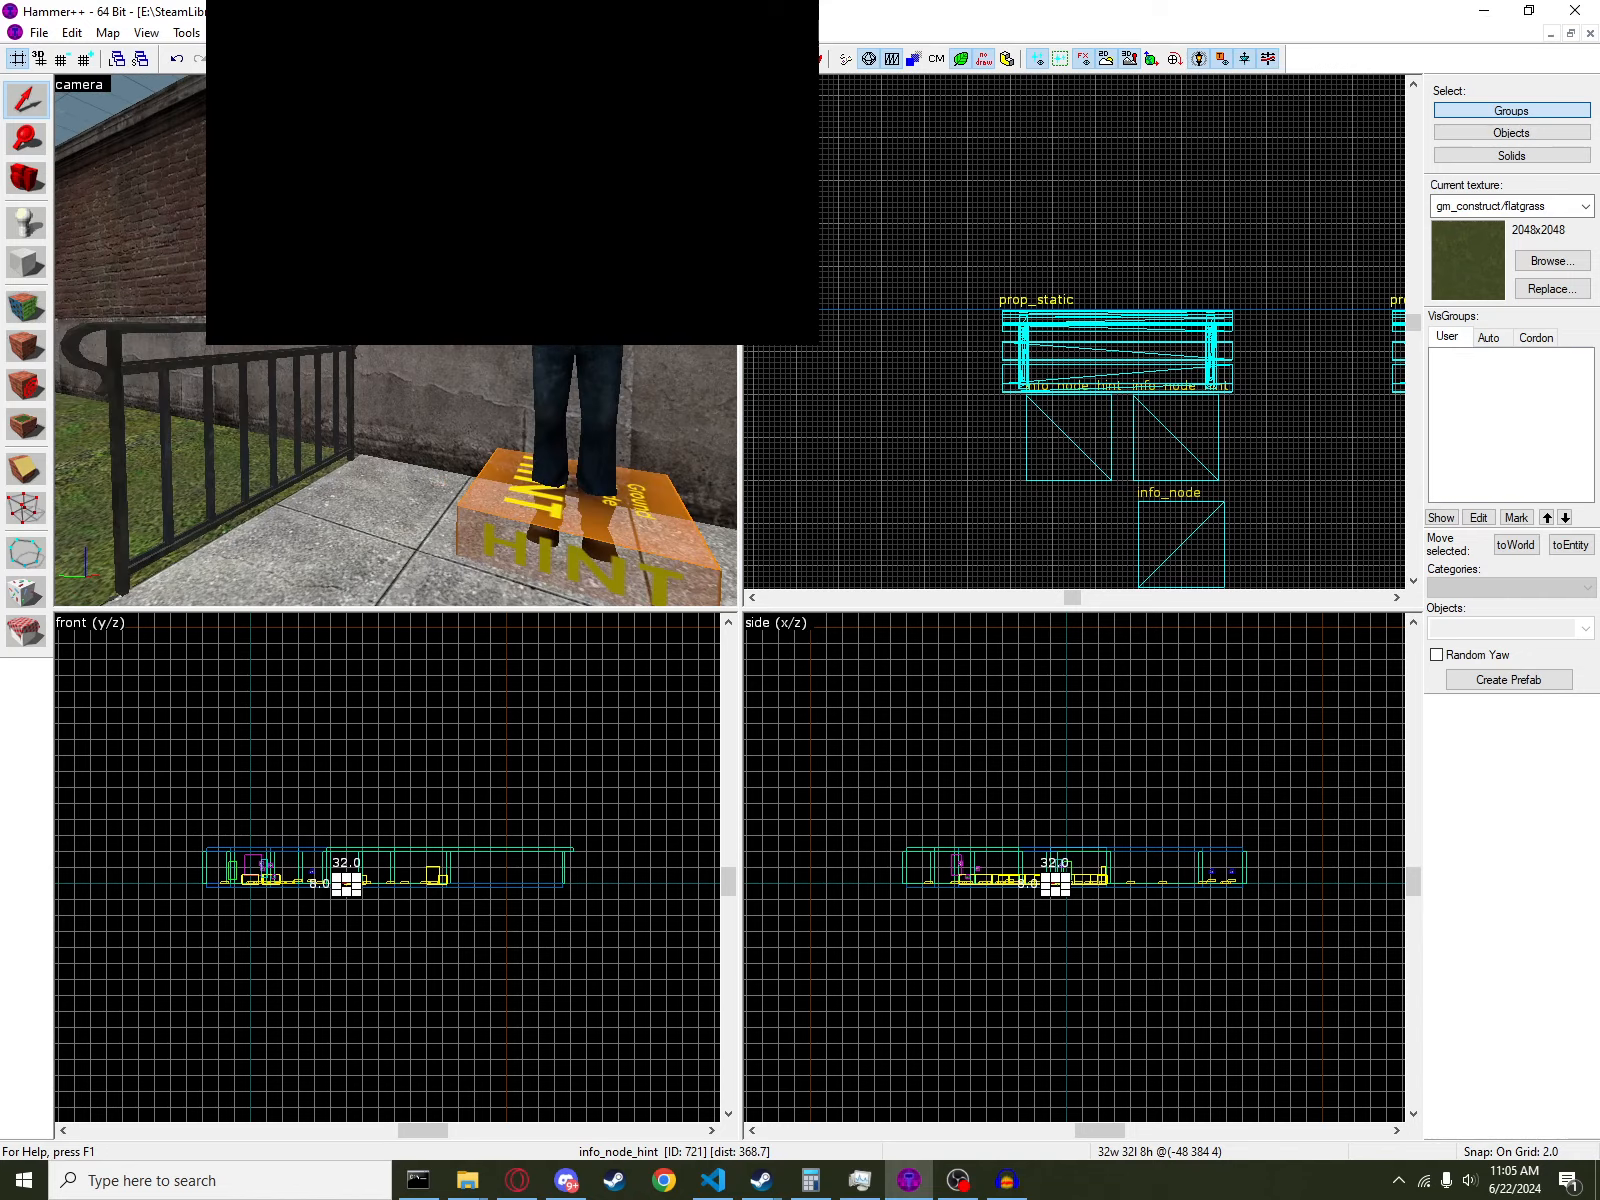
click(572, 280)
key(s)
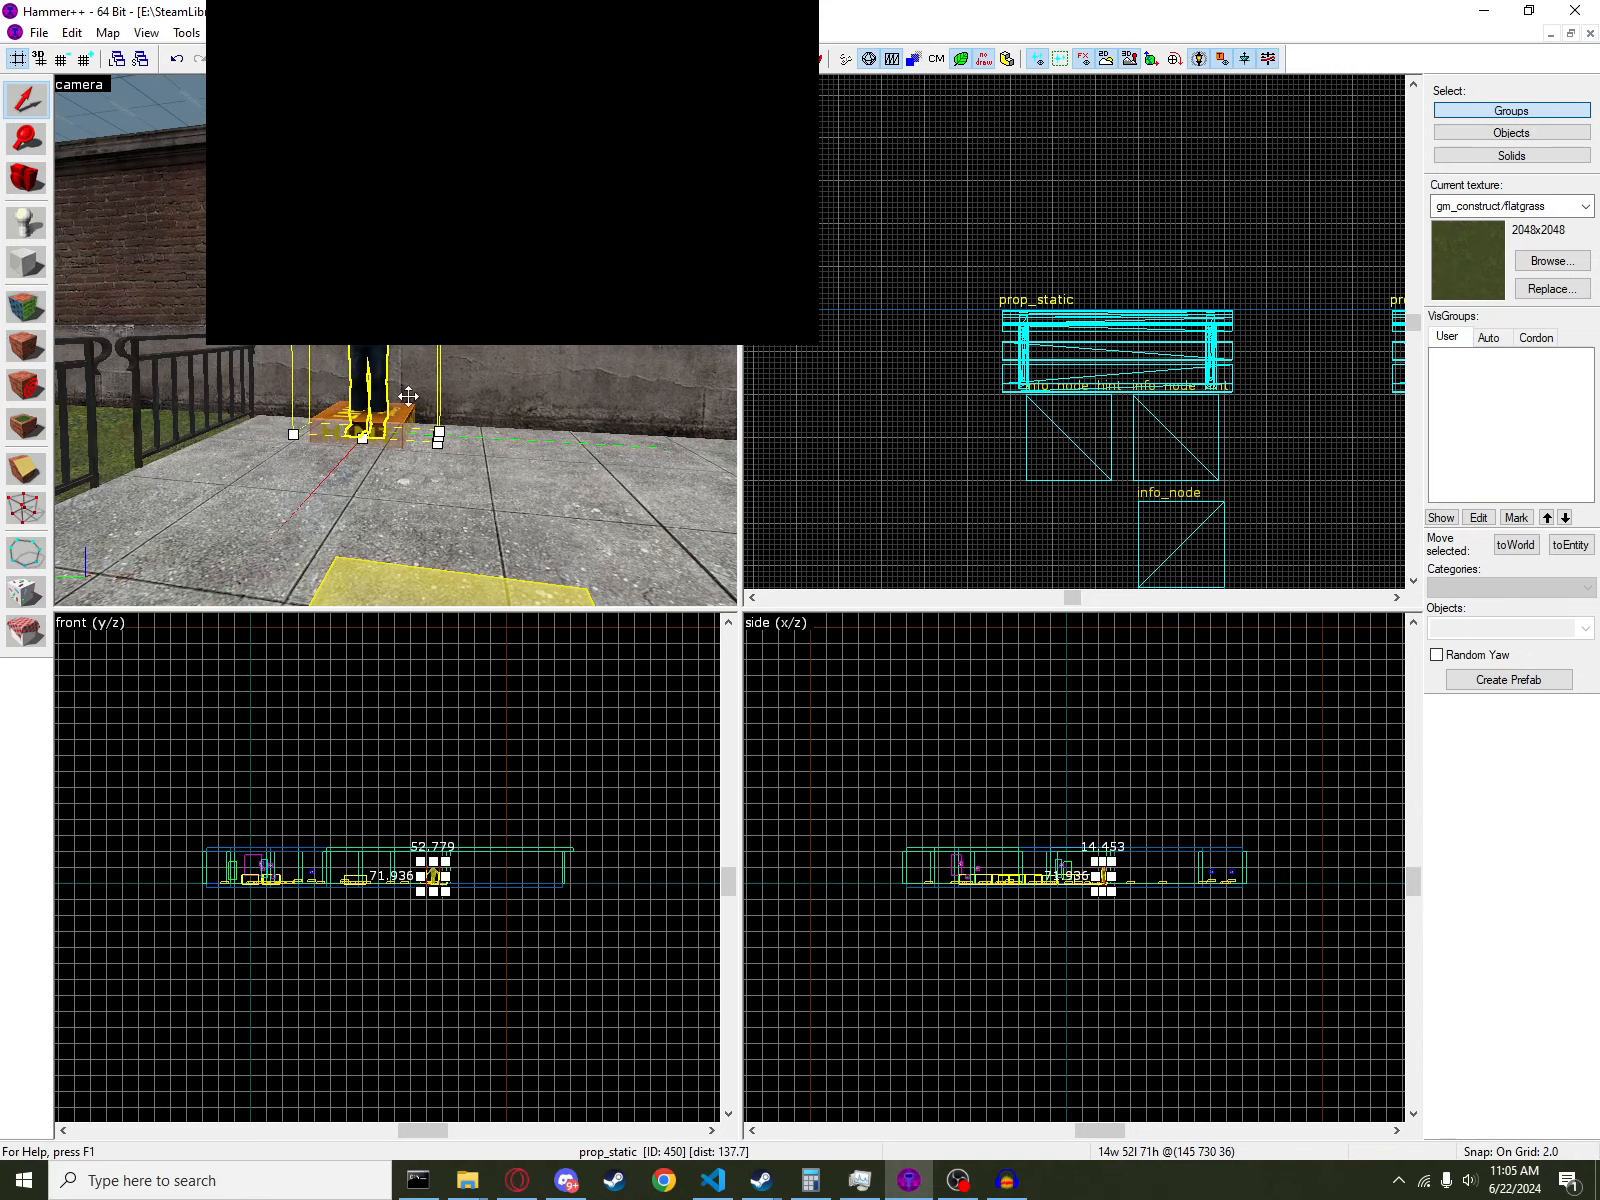
key(alt+Return)
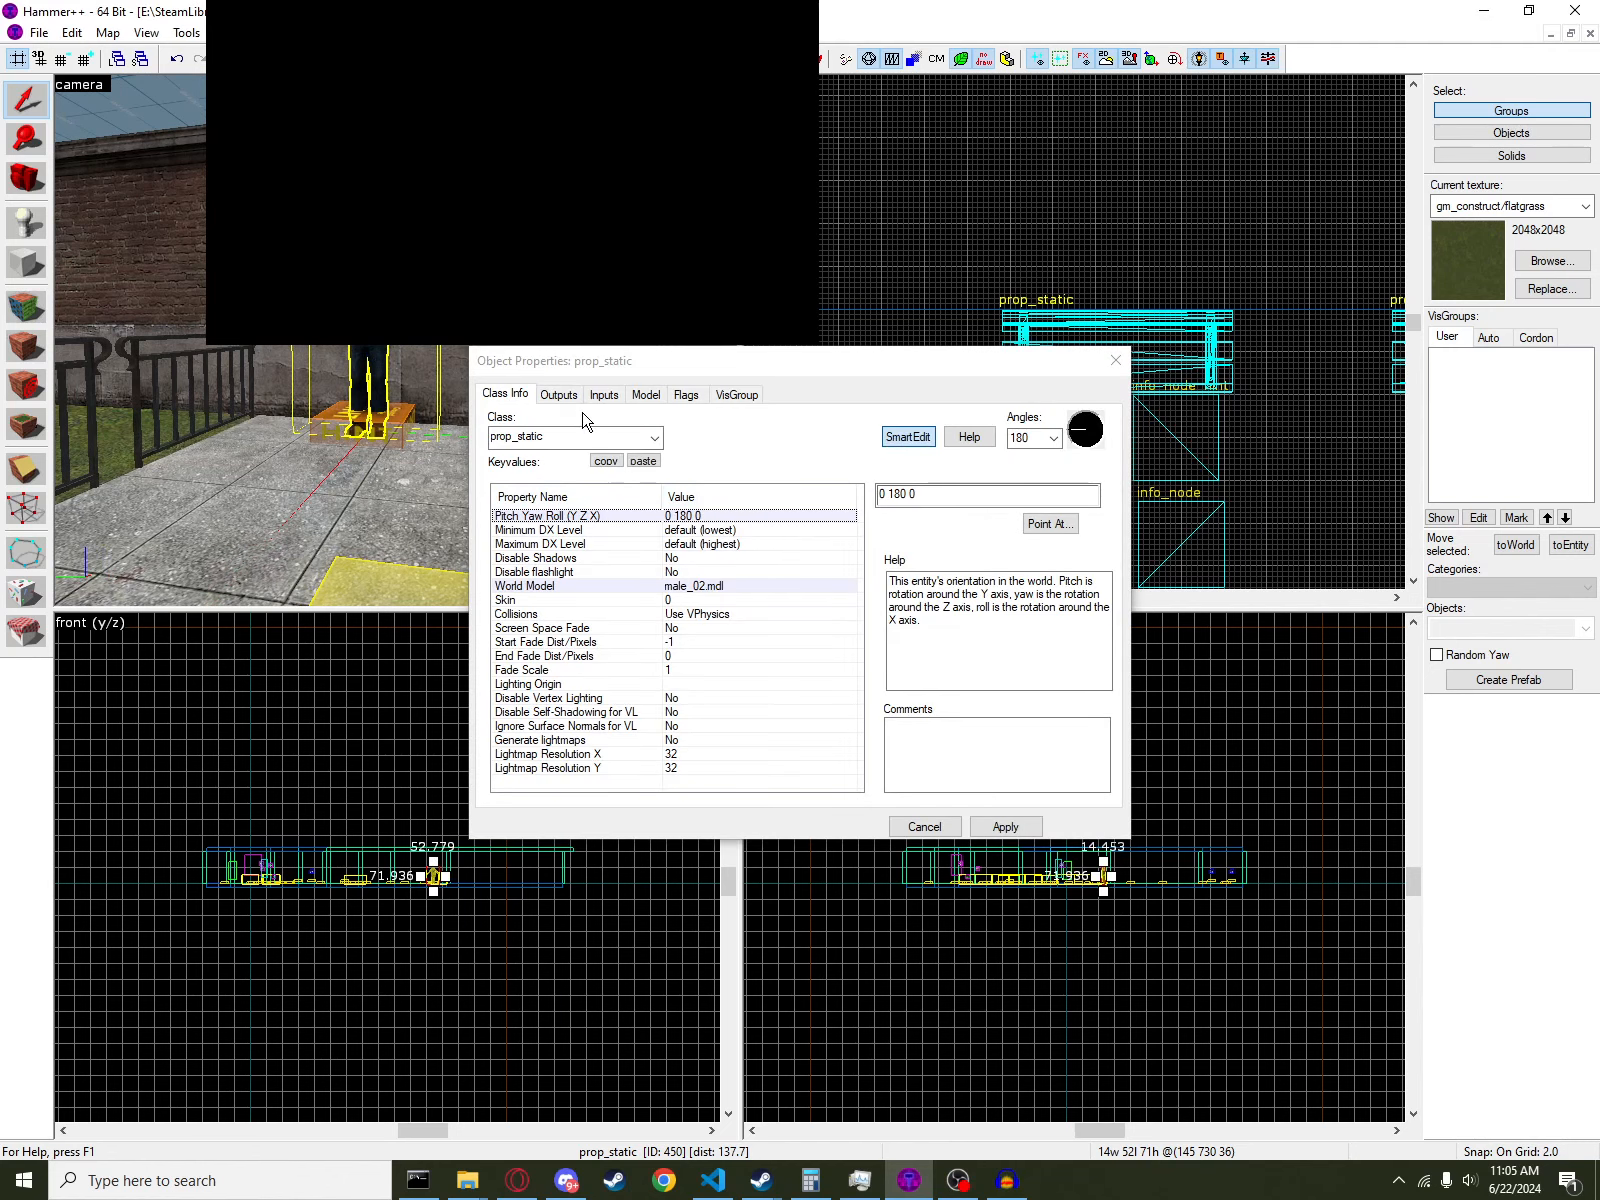
click(716, 588)
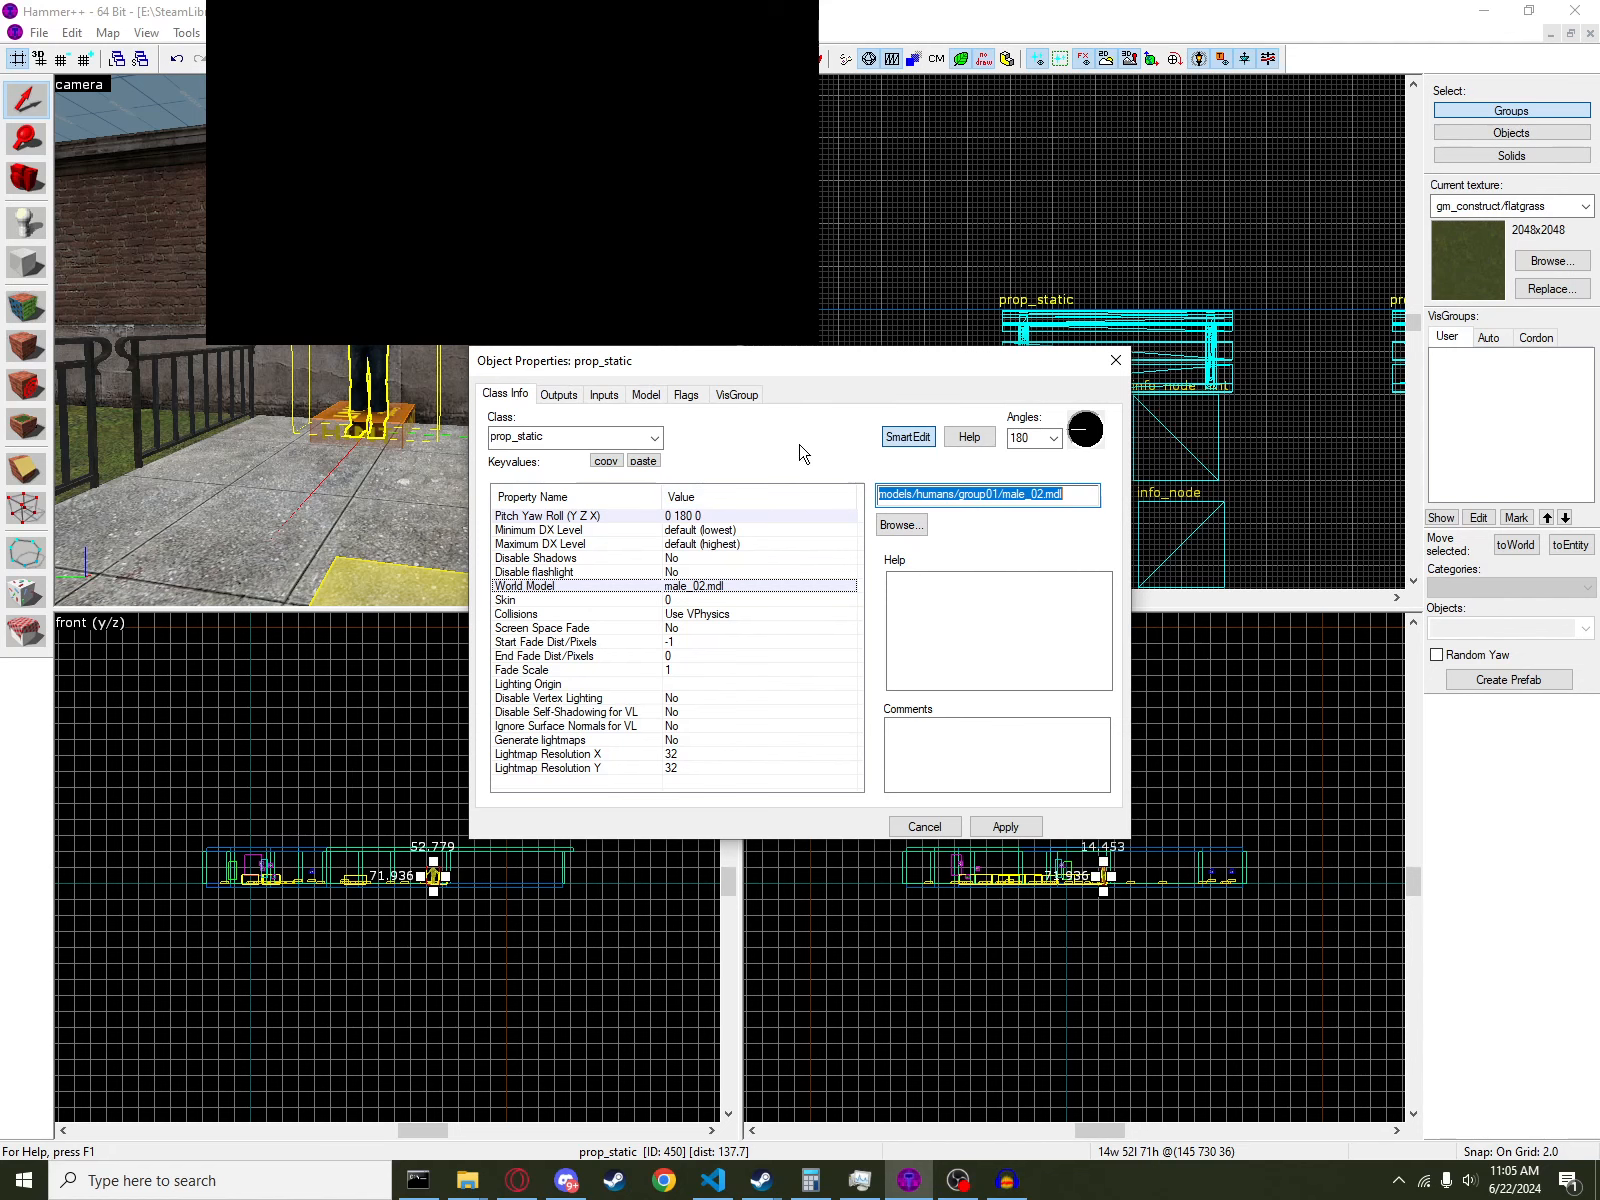
key(Escape)
click(1115, 360)
- Review the properties of the info_node_hint beneath the citizen prop_static and find the node in the top view
click(368, 440)
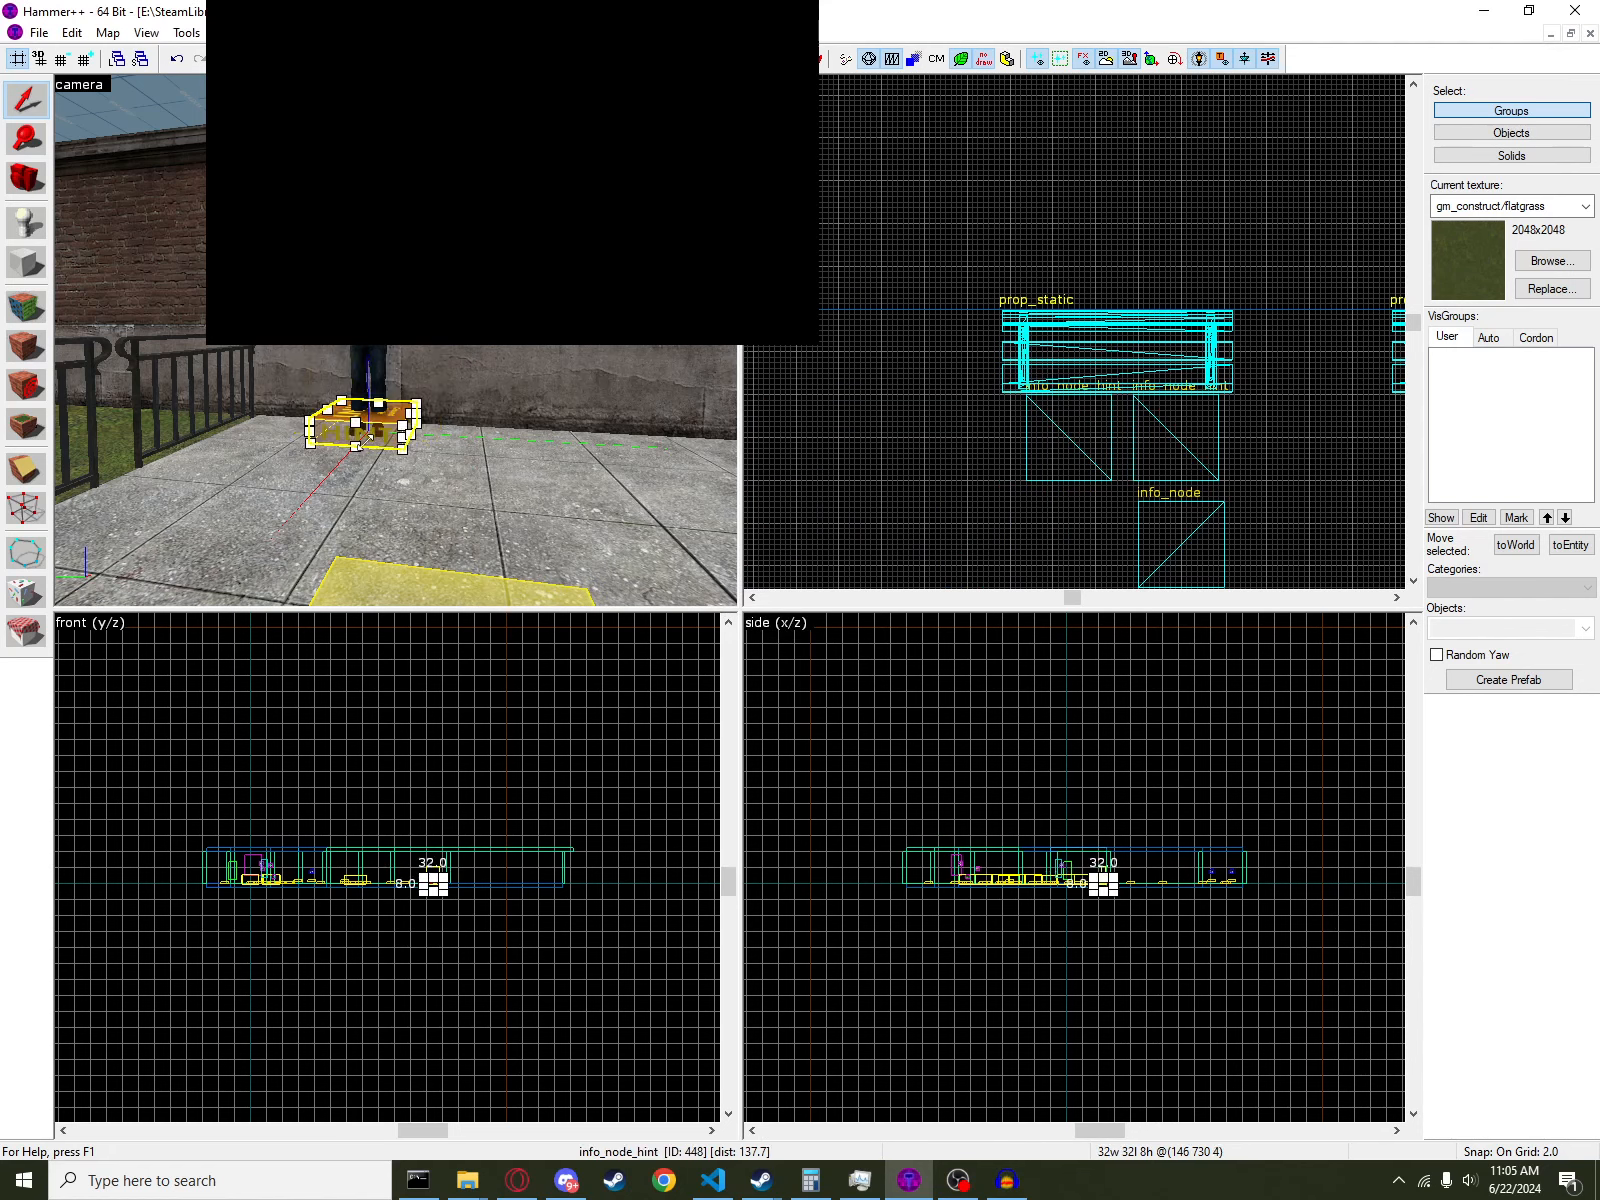
key(alt+Return)
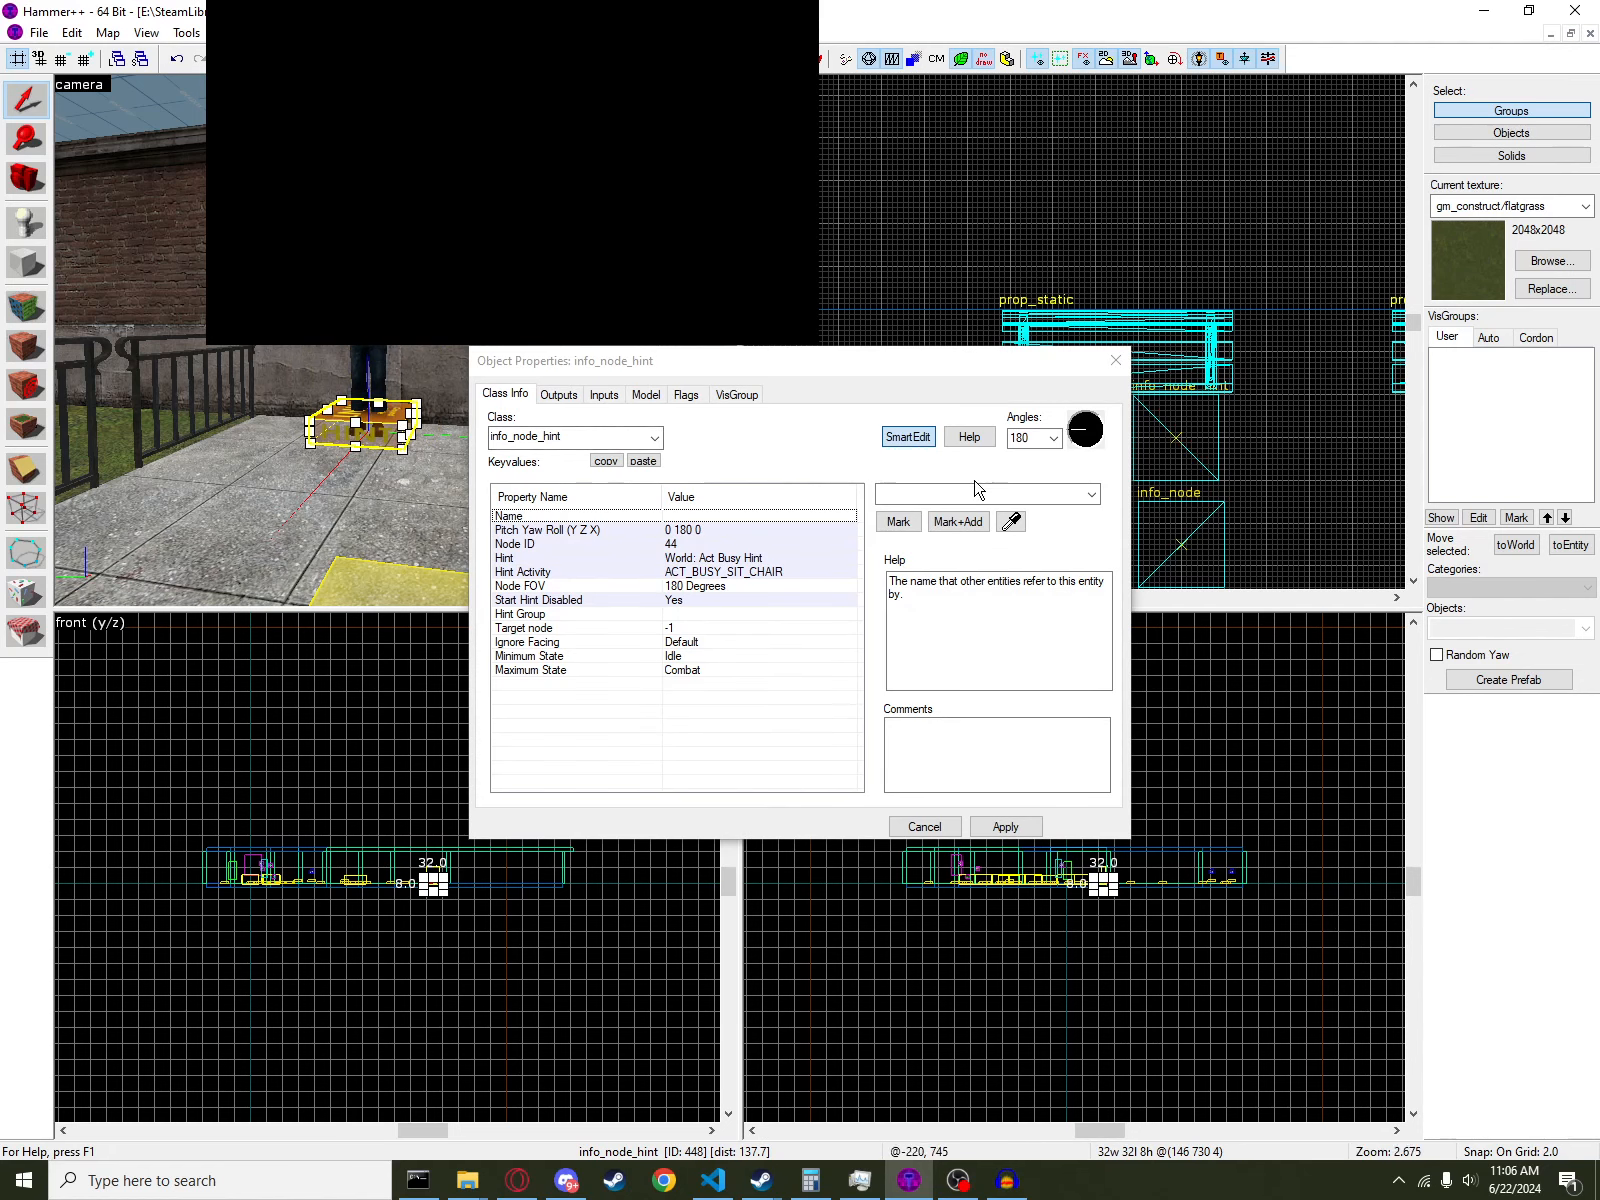
click(1125, 361)
scroll(946, 495, down, 12)
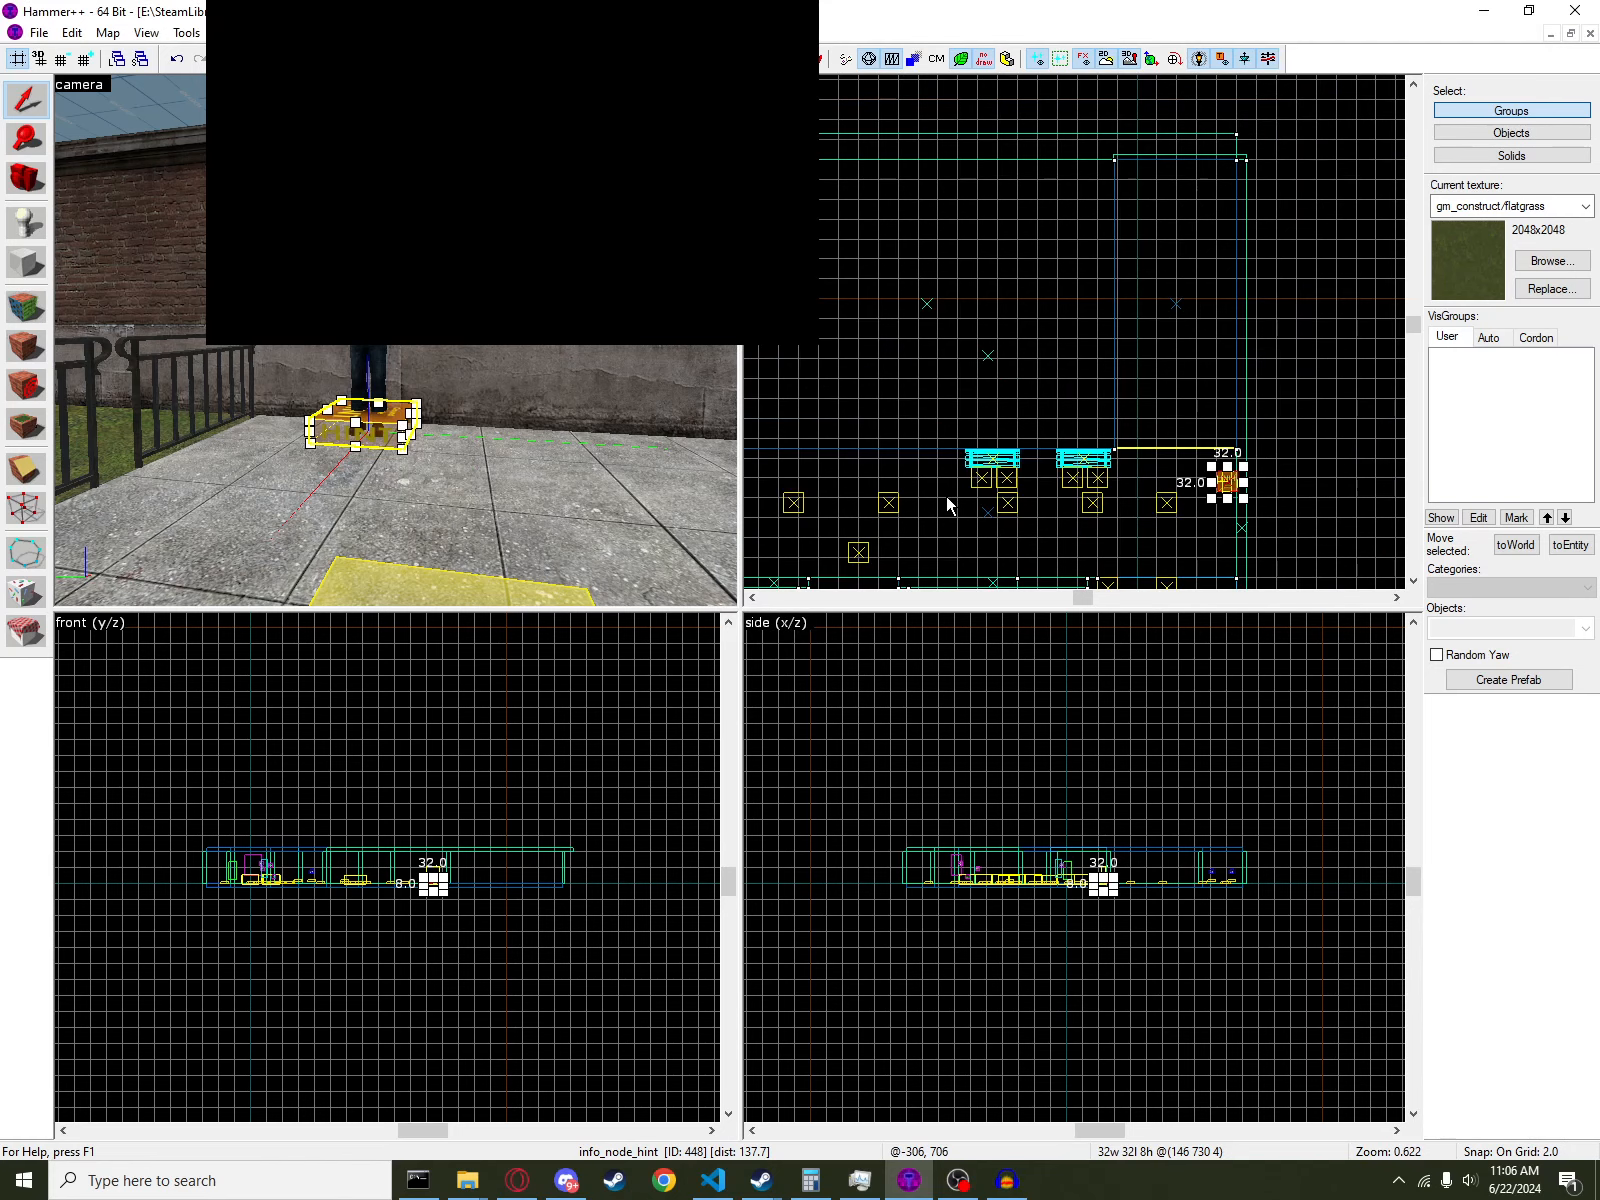
scroll(1070, 538, up, 13)
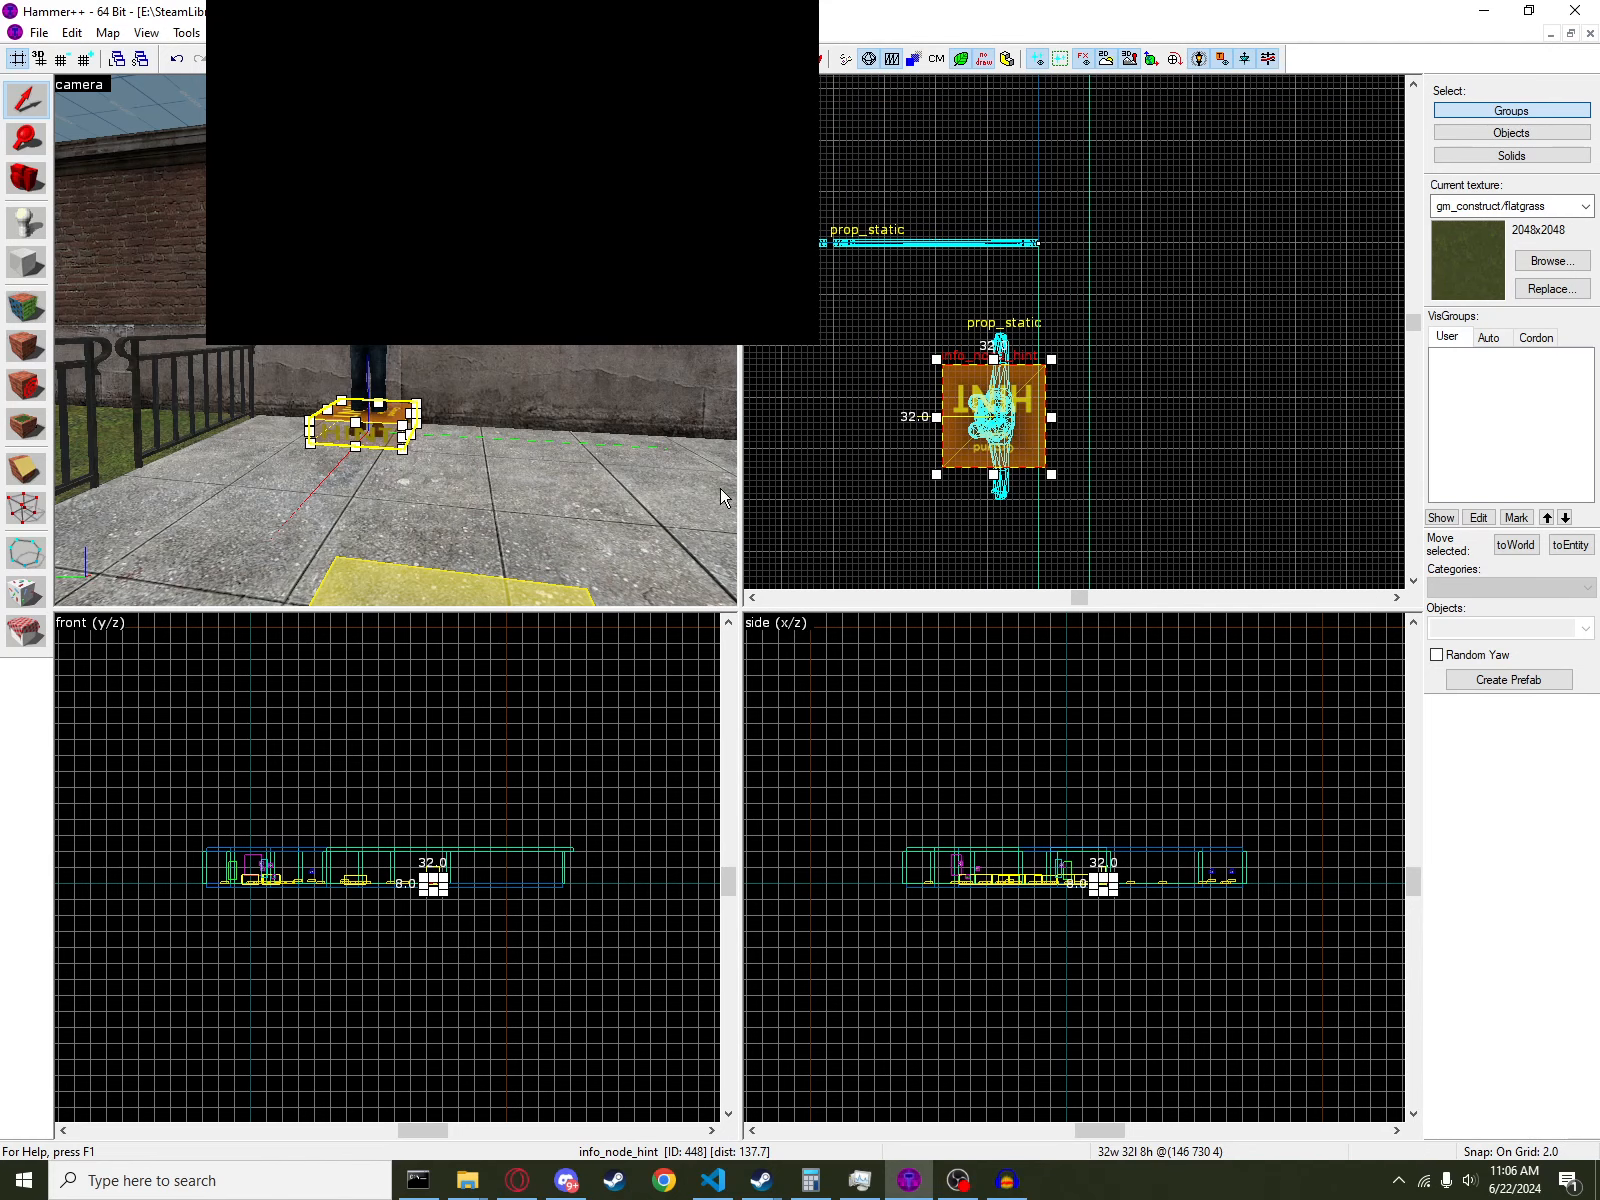
- Reset the info_node_hint's angles, Node ID, Hint, Hint Activity, Node FOV, Start Hint Disabled and Target node to their defaults
key(alt+Return)
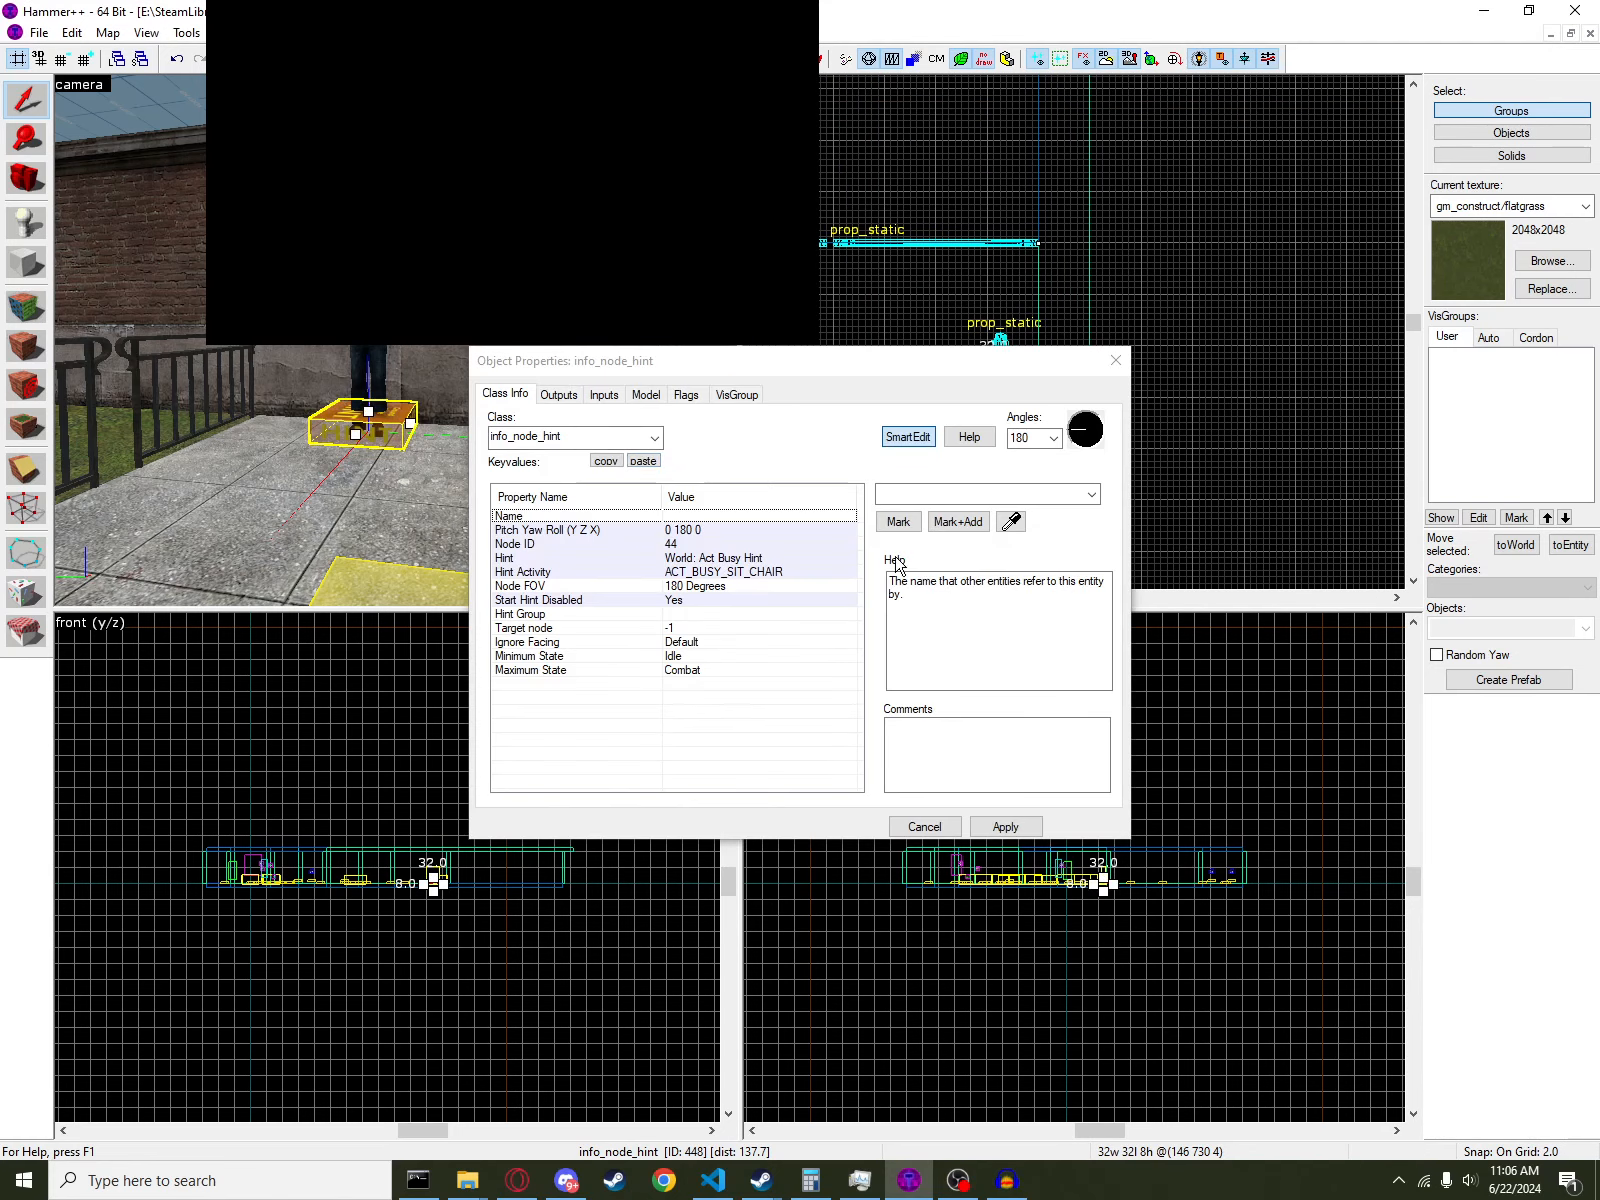
middle_click(738, 533)
middle_click(738, 546)
middle_click(740, 560)
middle_click(741, 573)
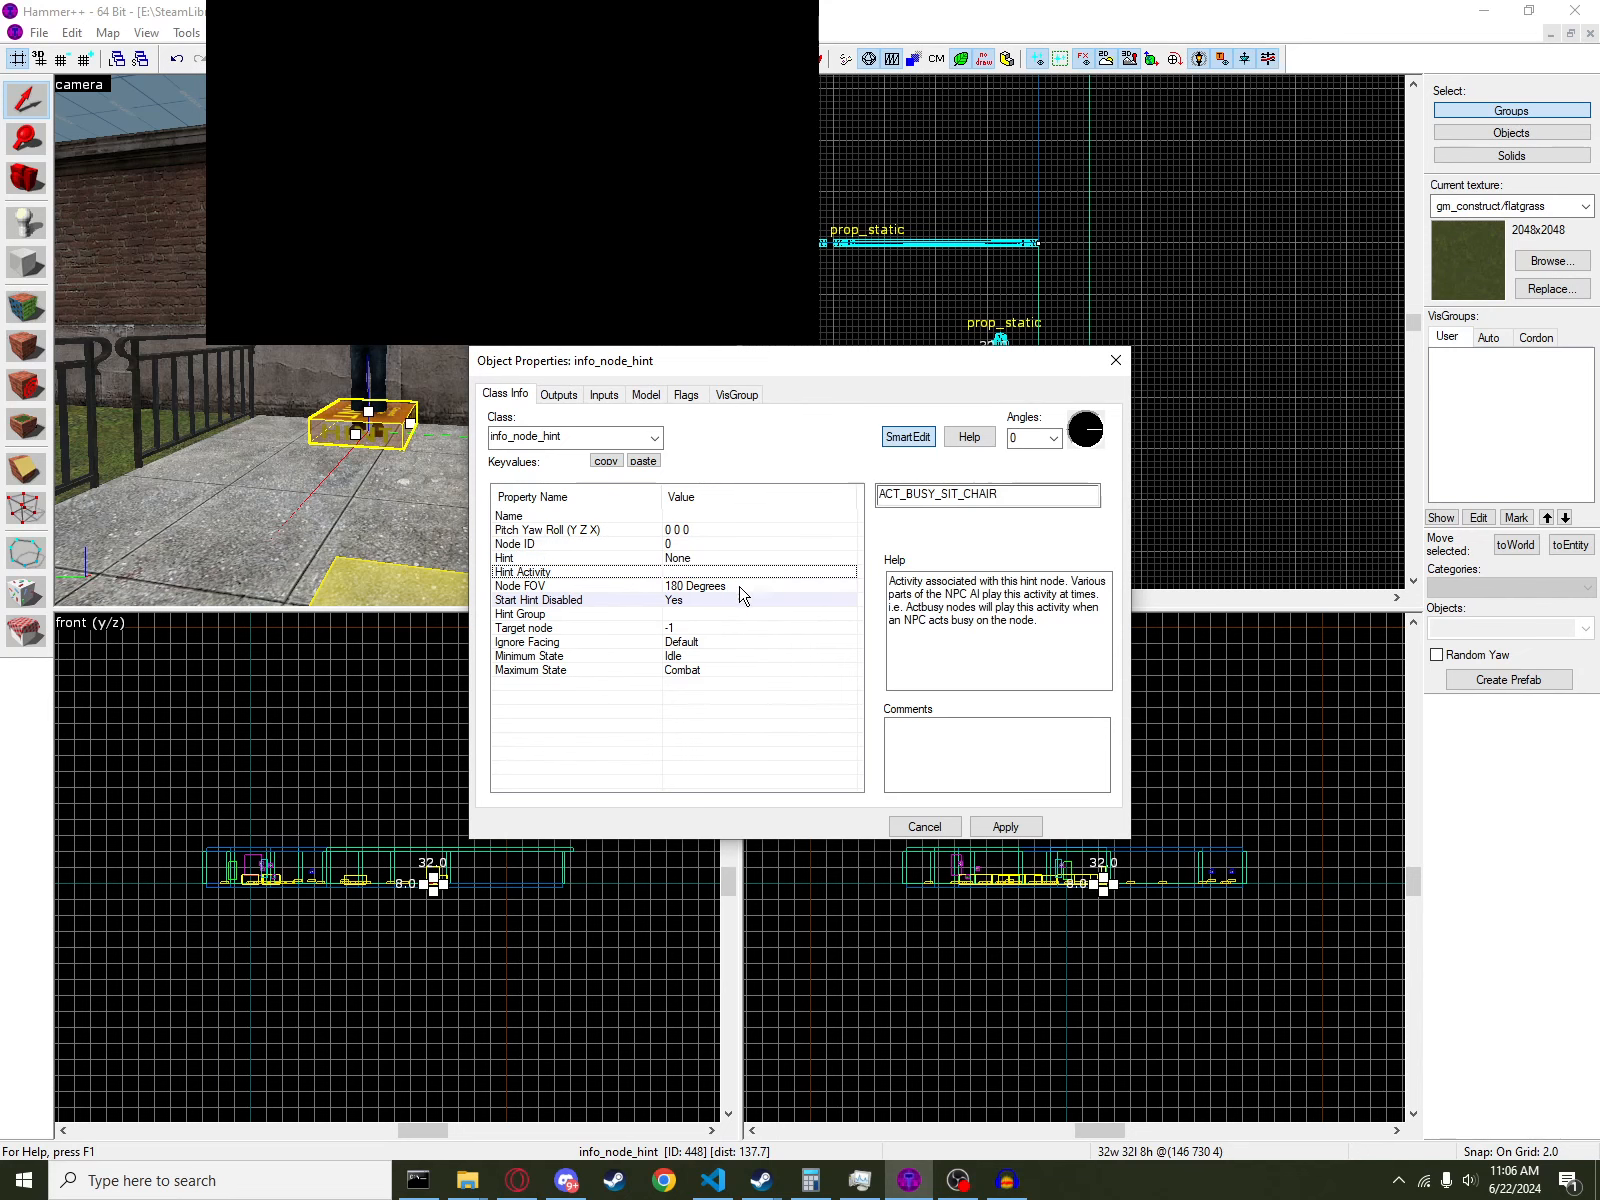
middle_click(740, 588)
middle_click(740, 601)
middle_click(742, 628)
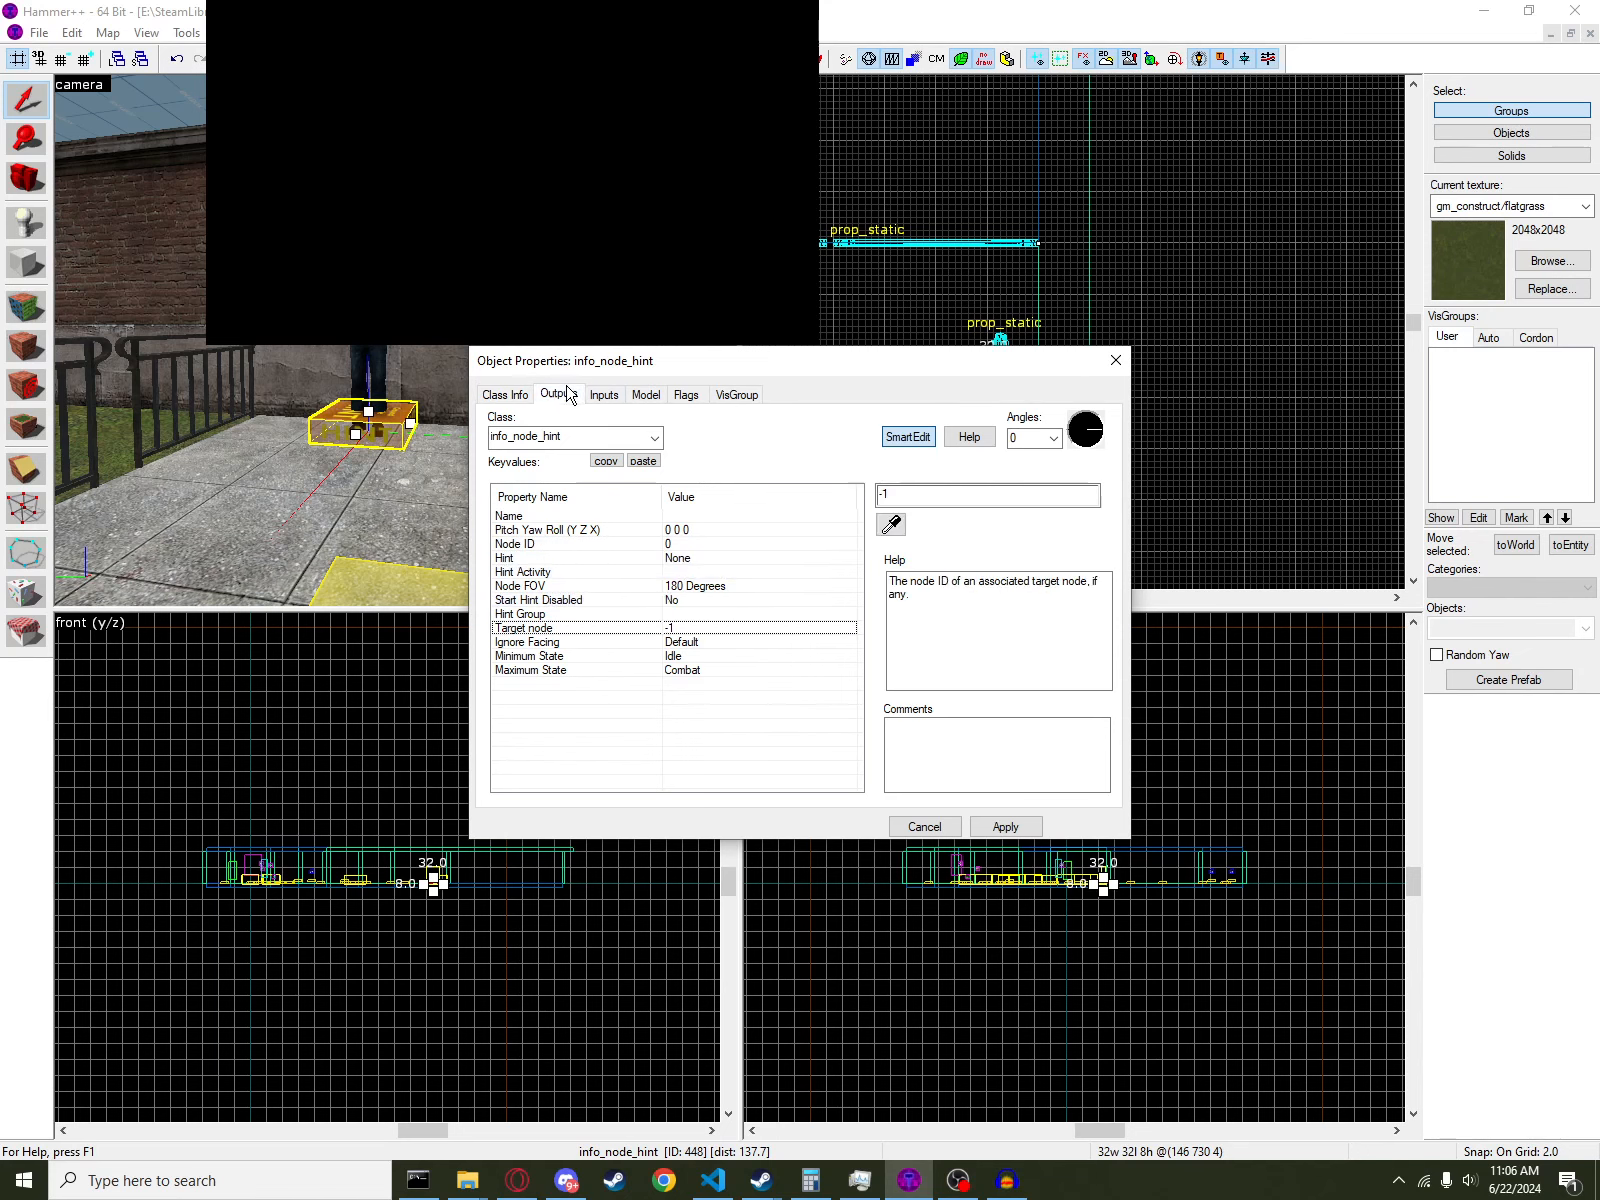
- Look through the info_node_hint's inputs, model and flags, and close its properties
click(608, 399)
click(643, 399)
click(687, 398)
click(513, 397)
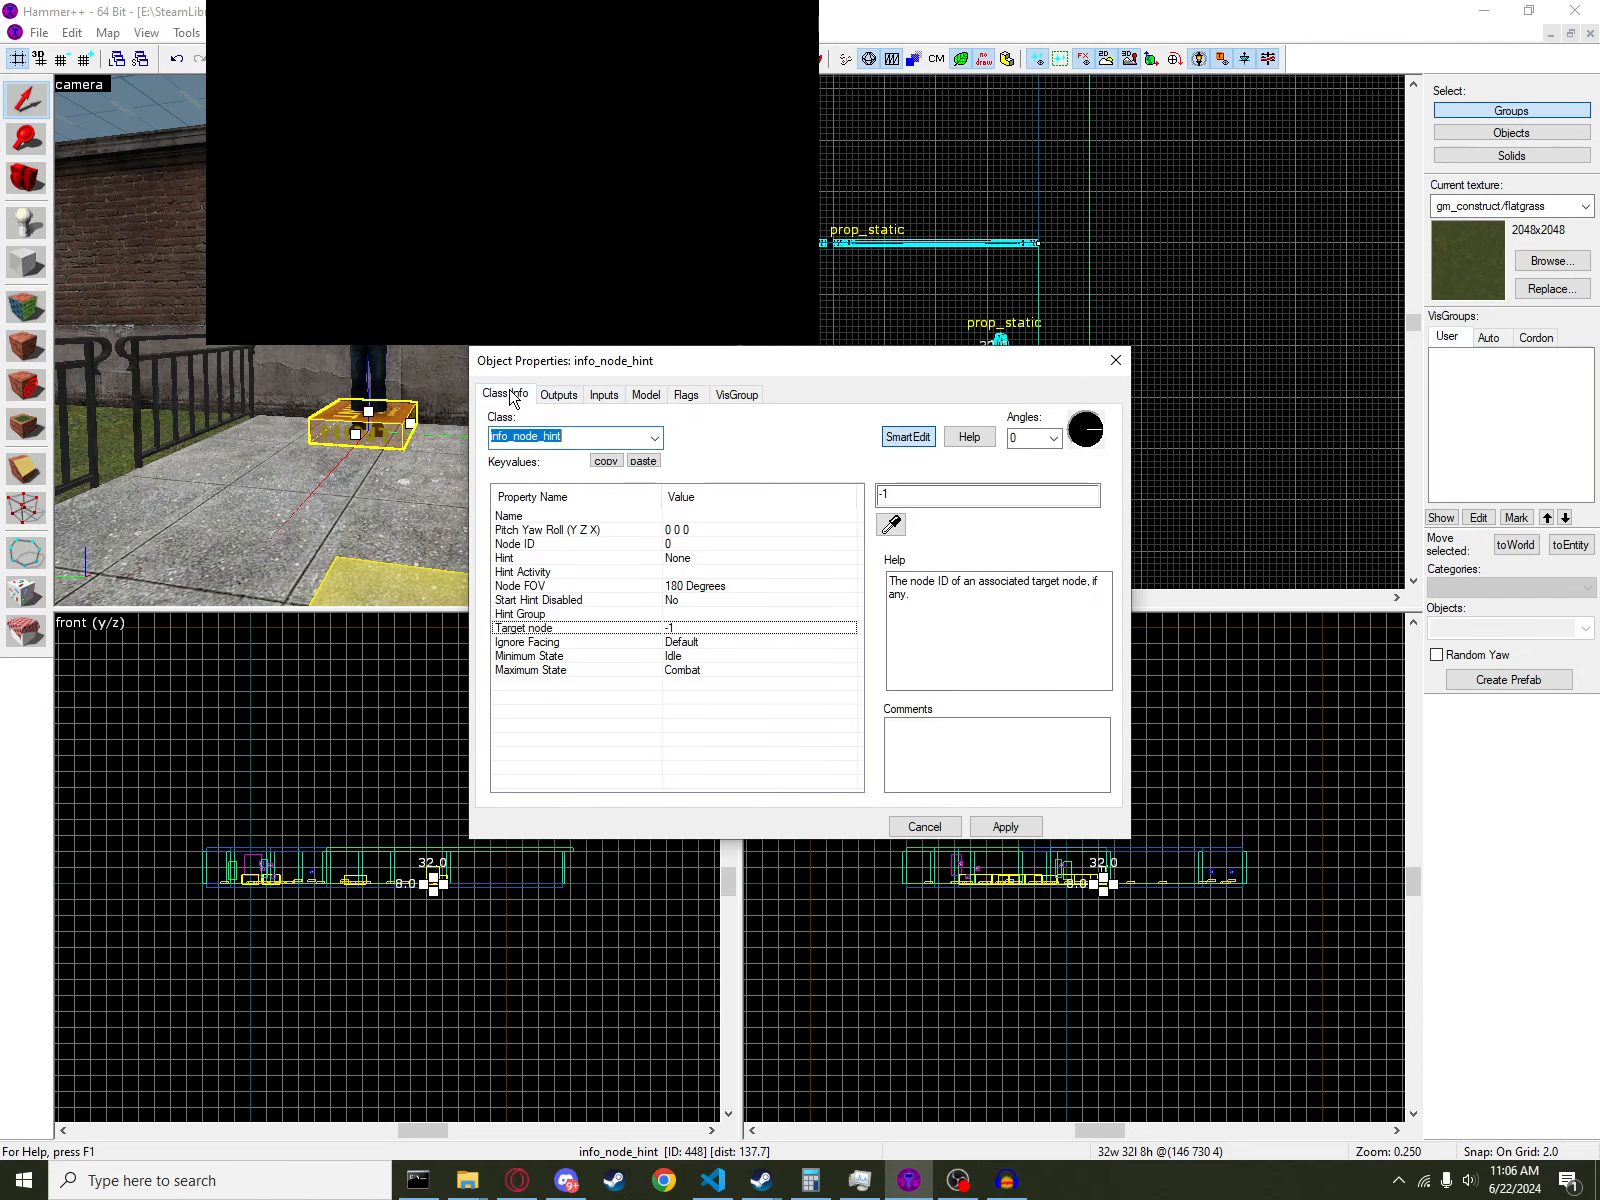
click(1110, 358)
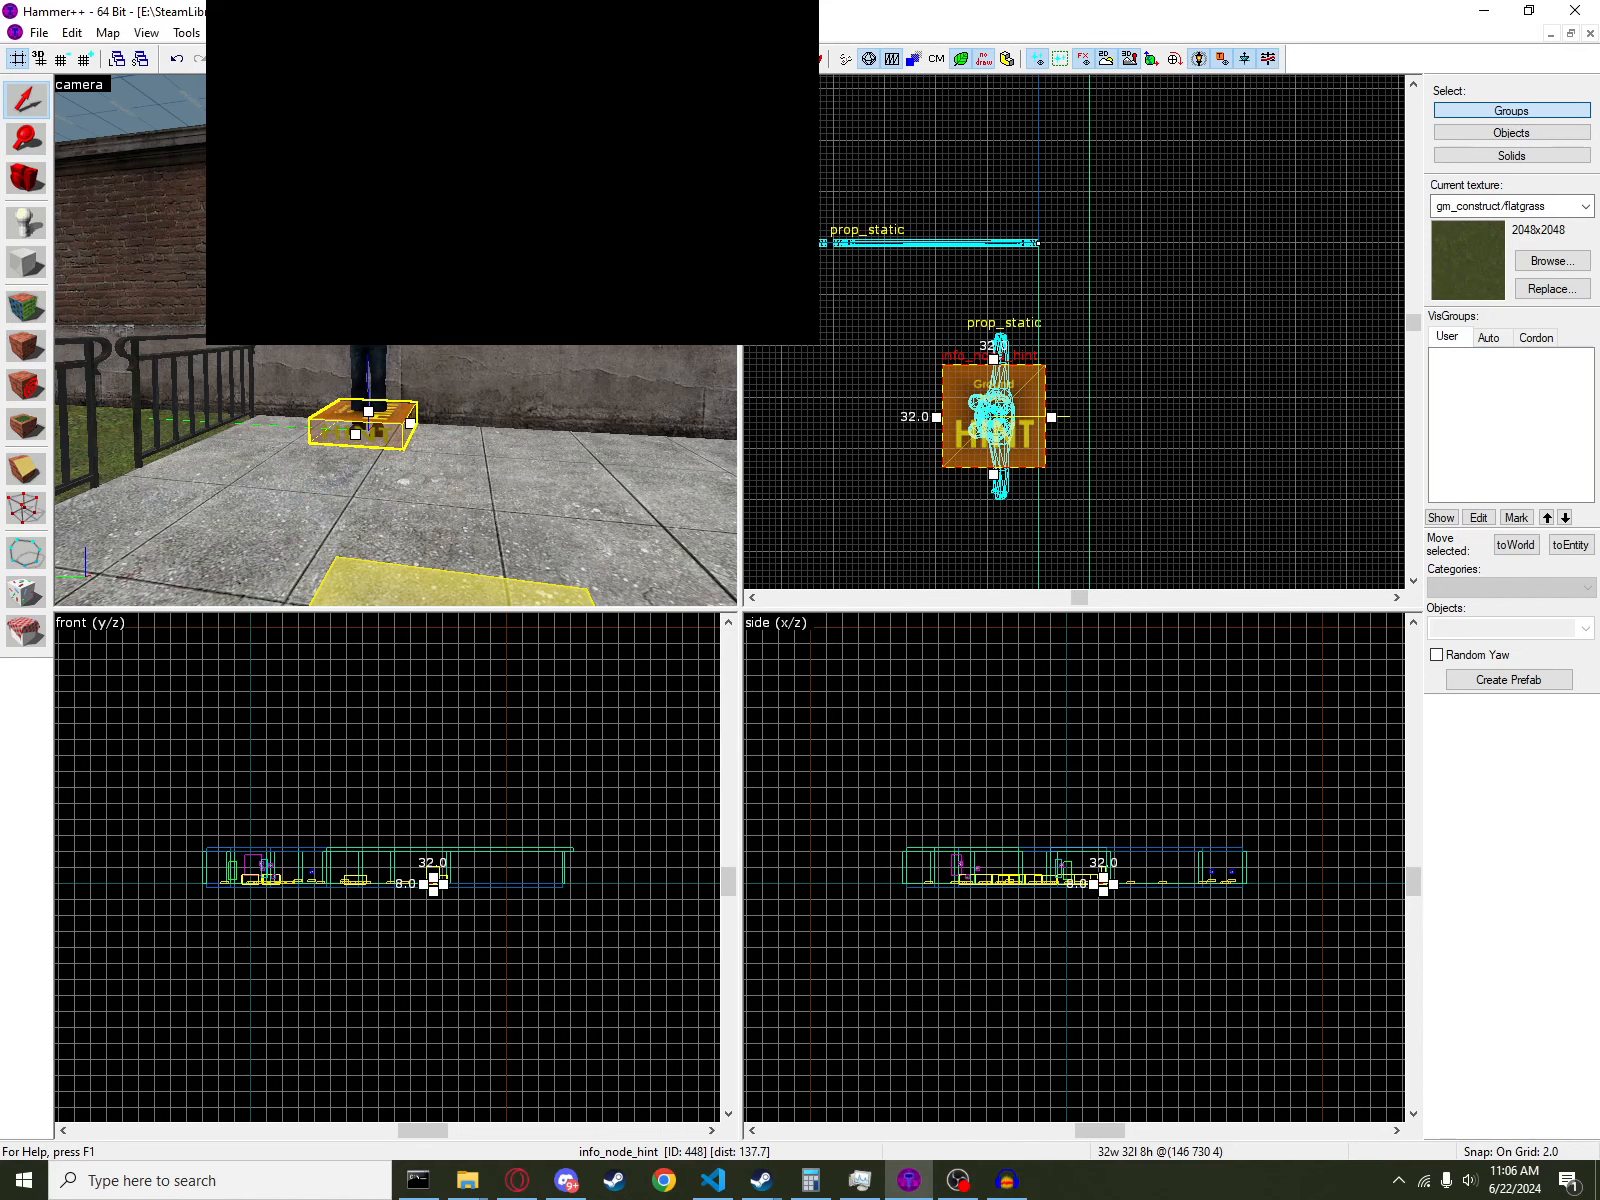
- Add the citizen prop_static to the info_node_hint selection
ctrl+click(368, 368)
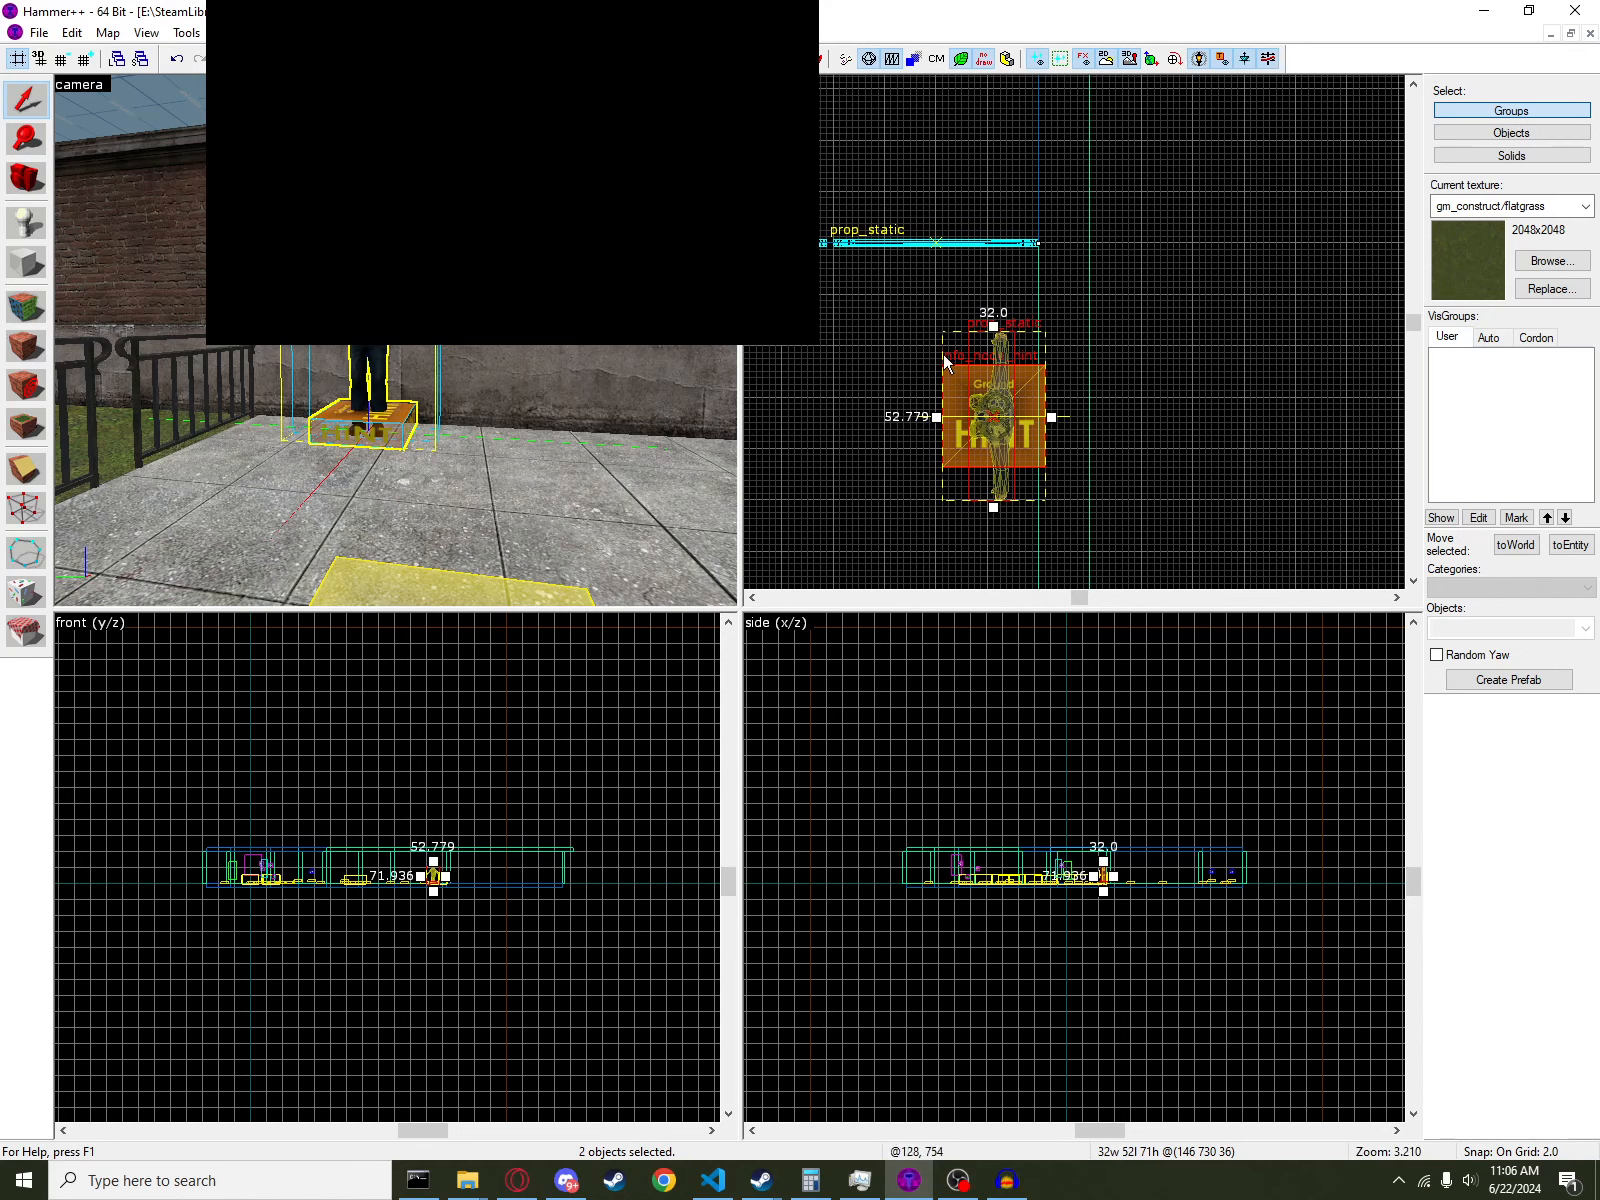
scroll(1008, 370, down, 4)
scroll(365, 472, up, 3)
scroll(365, 472, down, 2)
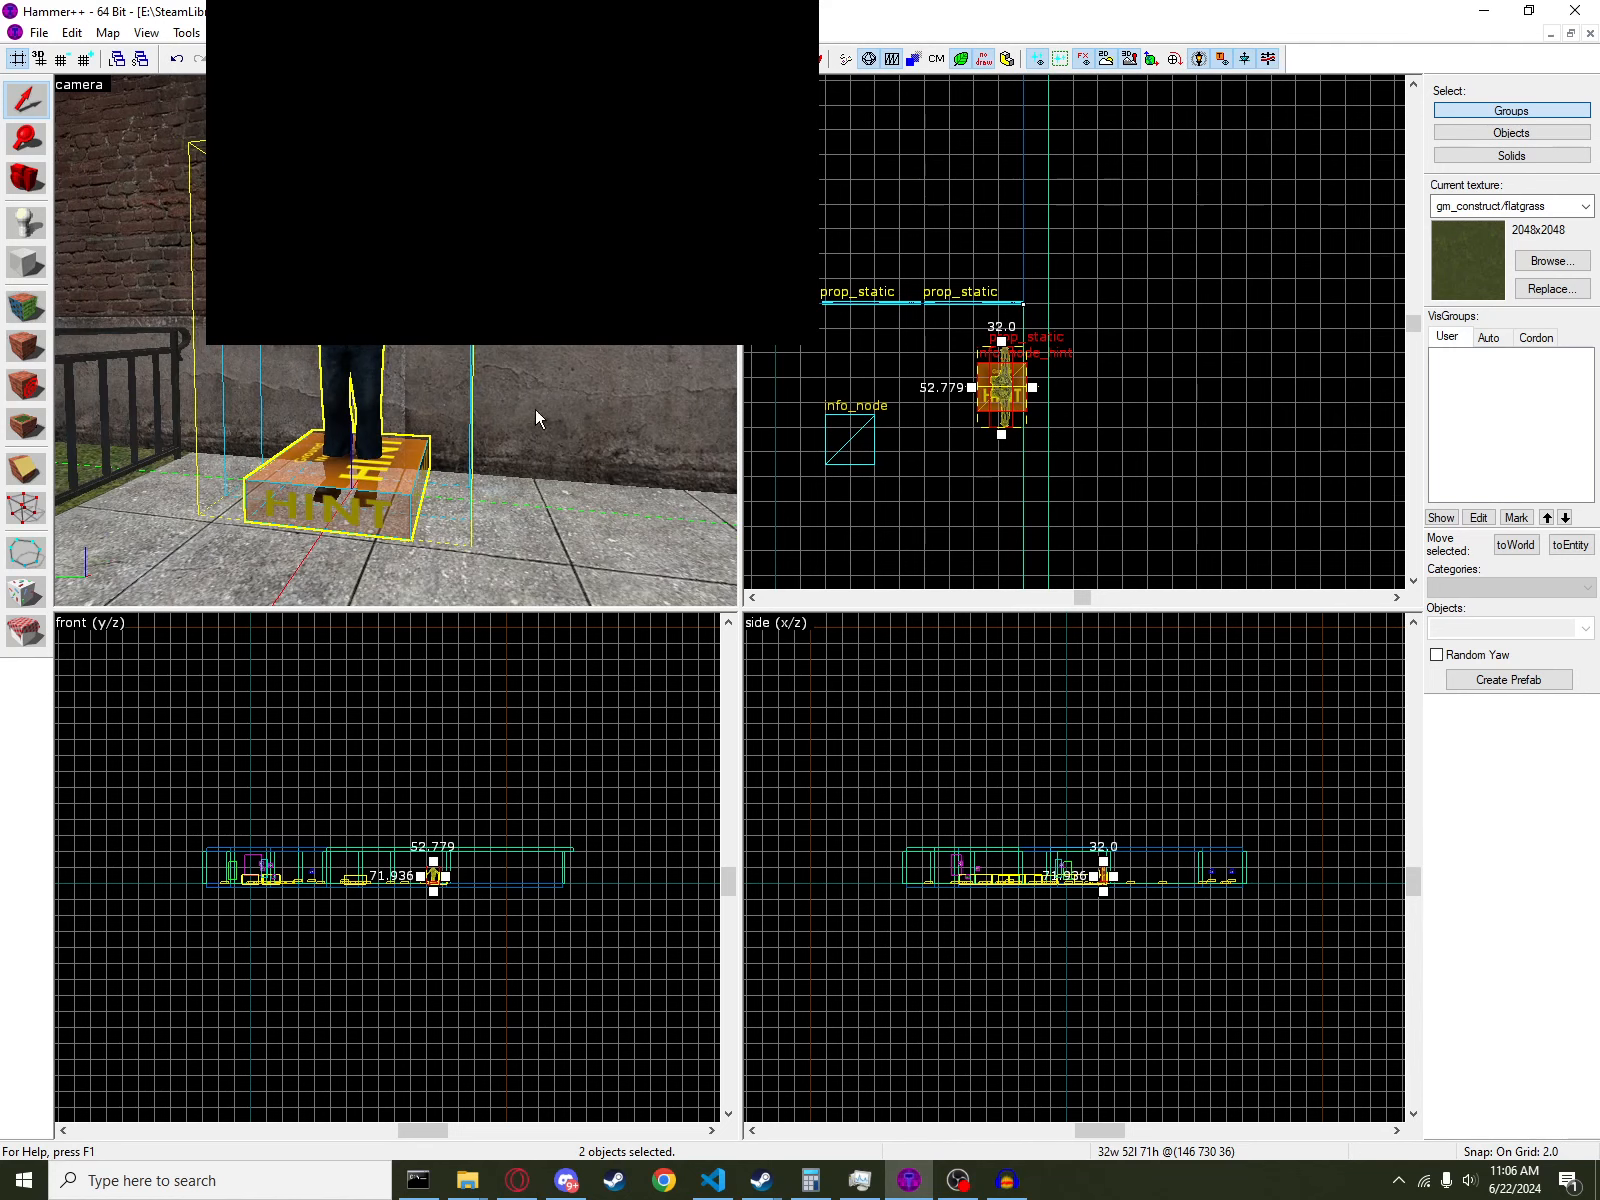
- Clear the selection and select only the info_node_hint beneath the citizen prop_static
click(541, 384)
click(366, 522)
scroll(918, 442, up, 9)
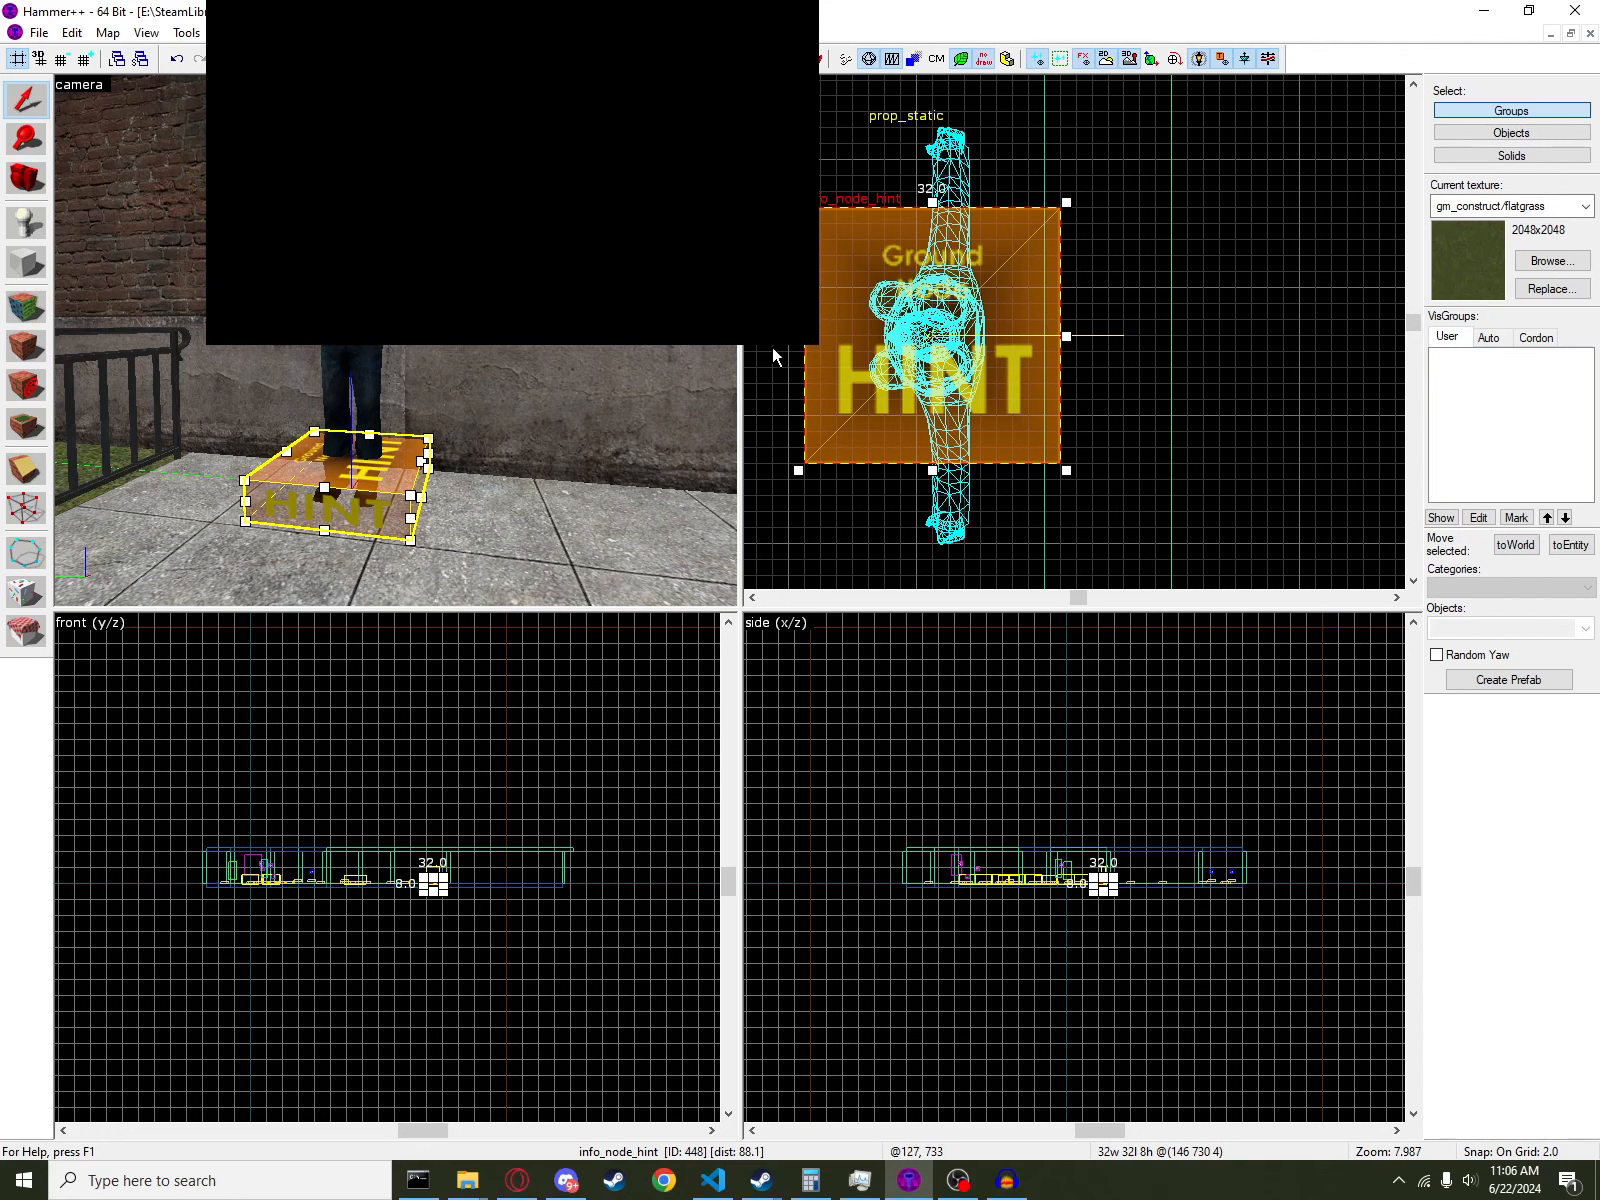
- Examine the facing direction of the info_node_hints at the citizen, along the wall and in front of the bench in the top view
ctrl+click(351, 365)
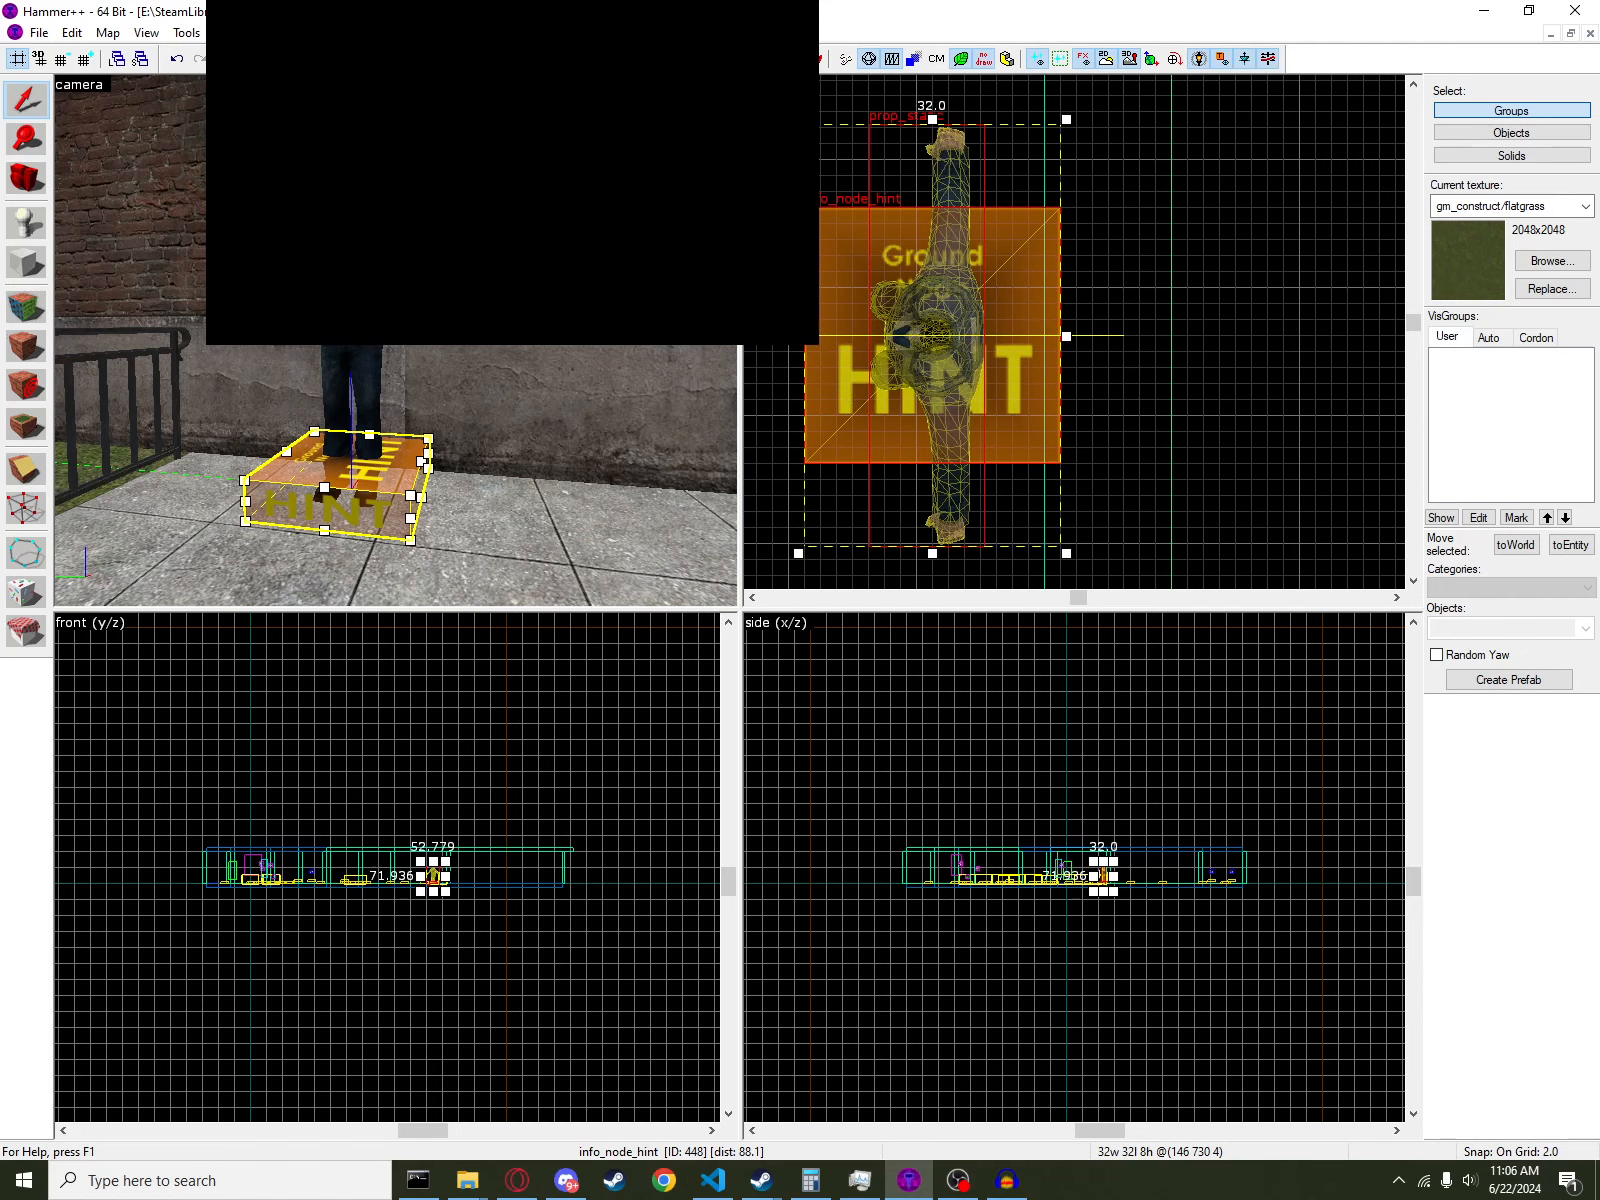
scroll(1141, 415, down, 9)
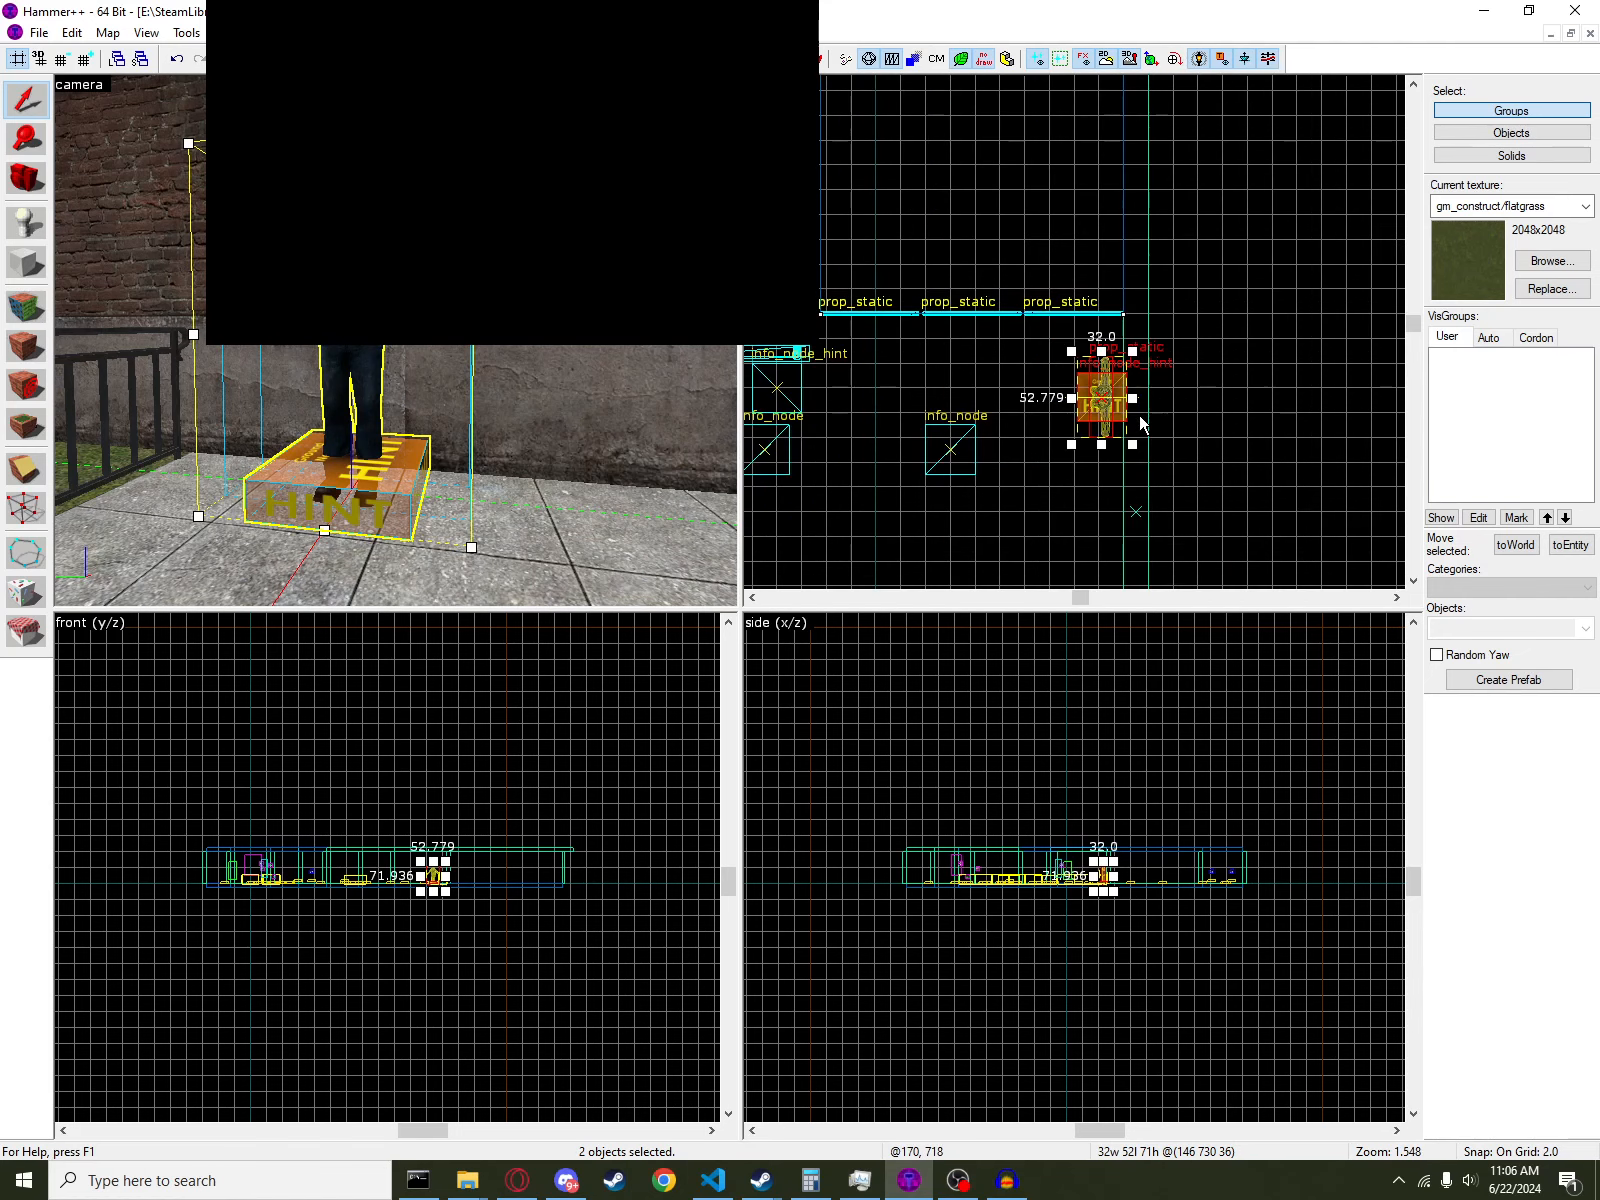
key(z)
key(z)
click(573, 408)
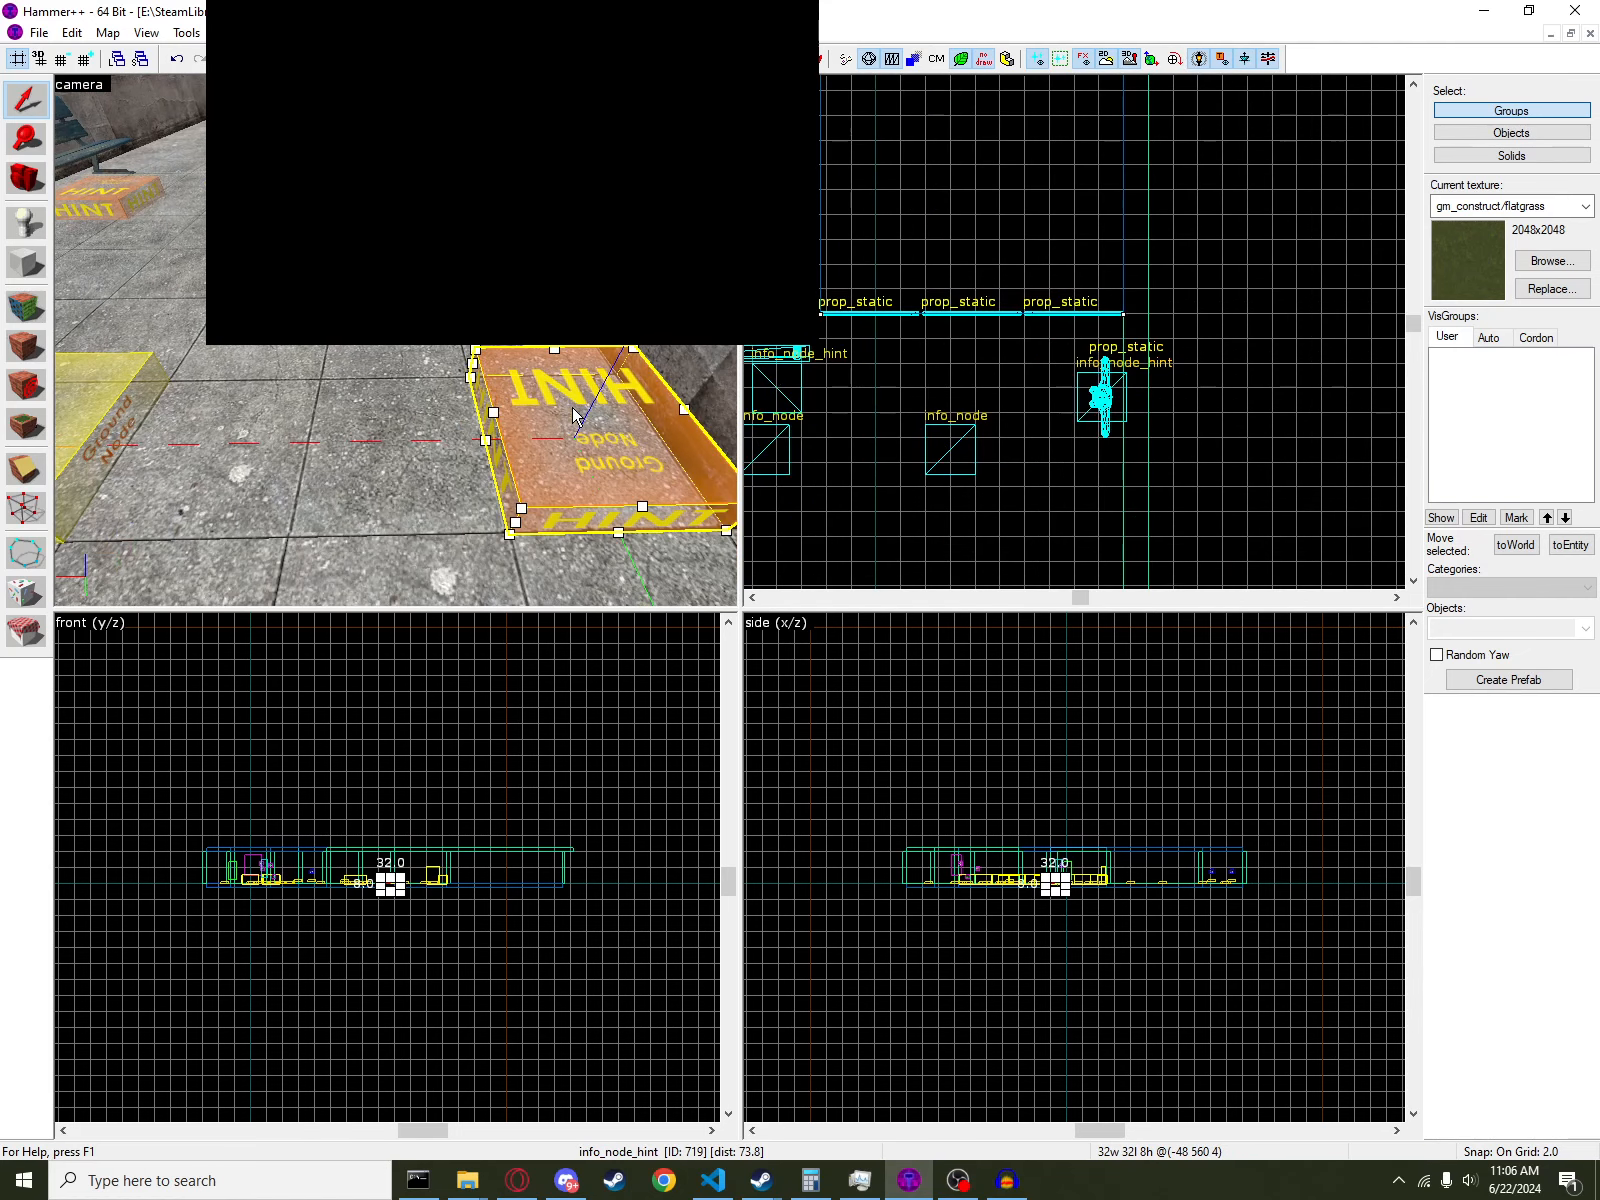
key(ctrl+shift+e)
scroll(995, 502, up, 6)
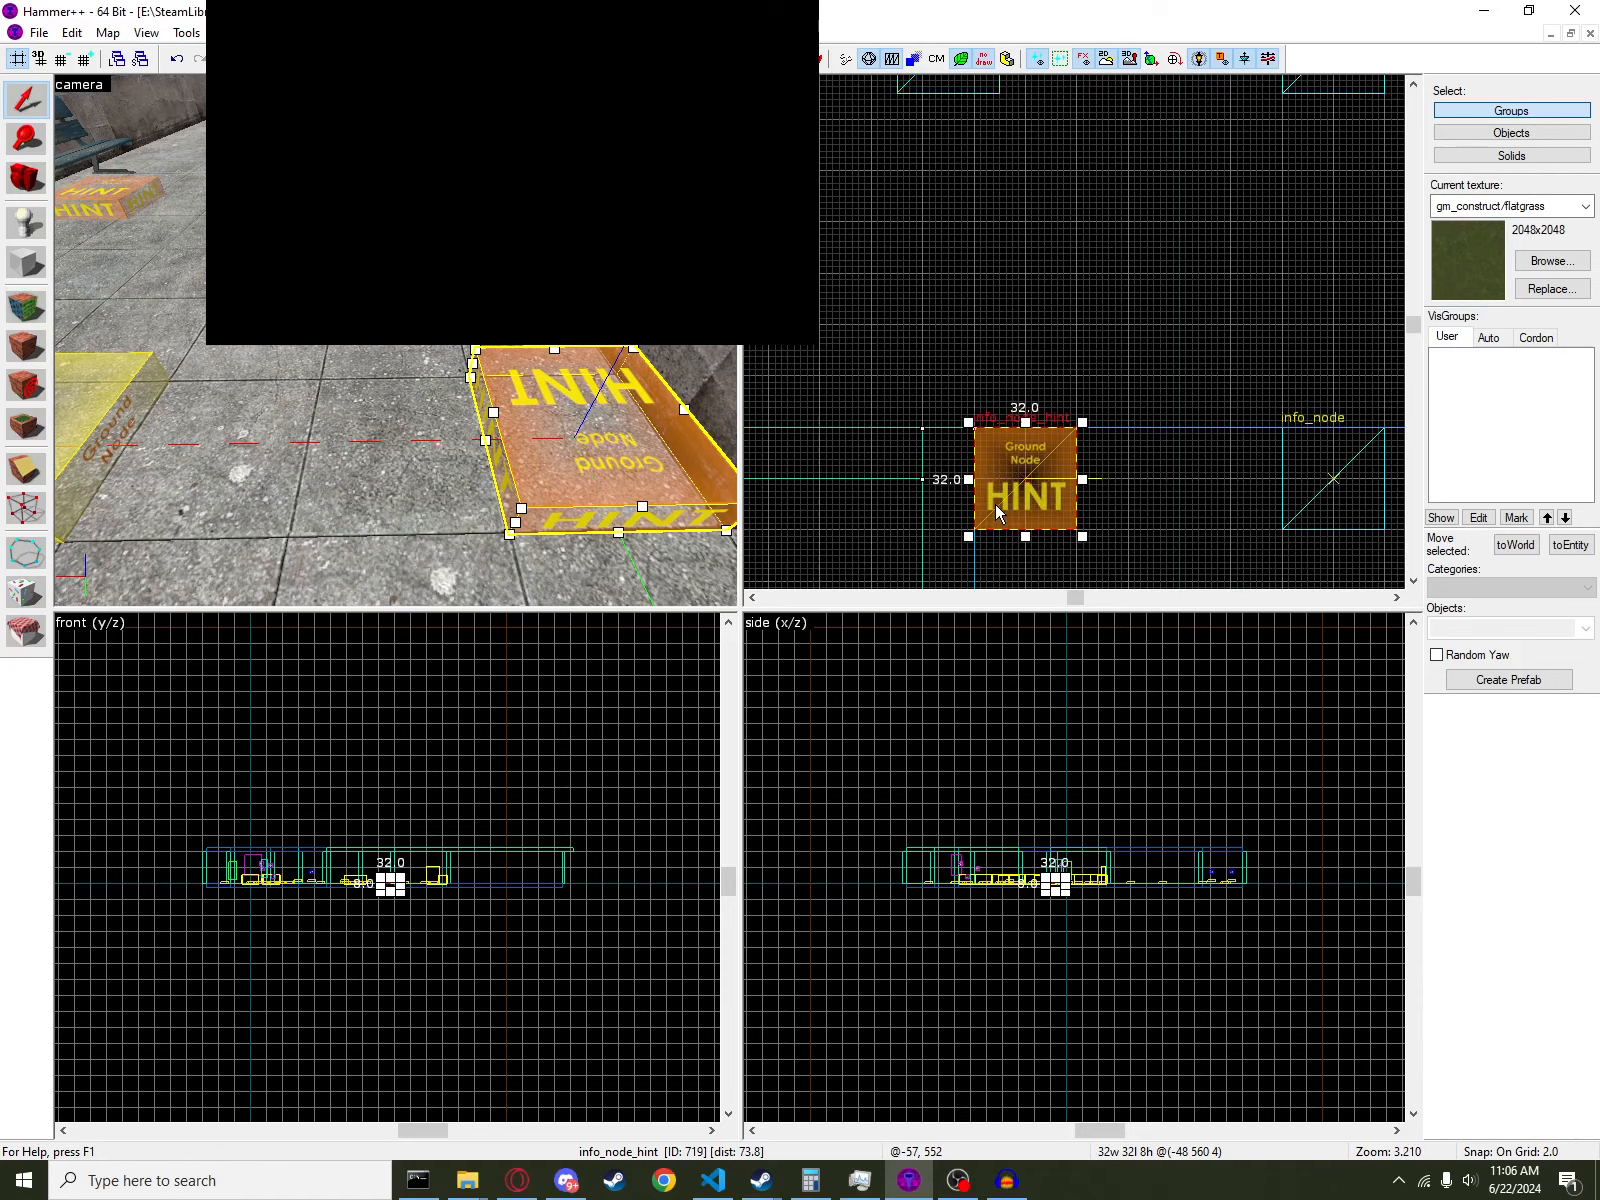
scroll(995, 503, down, 5)
scroll(680, 453, down, 3)
scroll(494, 424, up, 2)
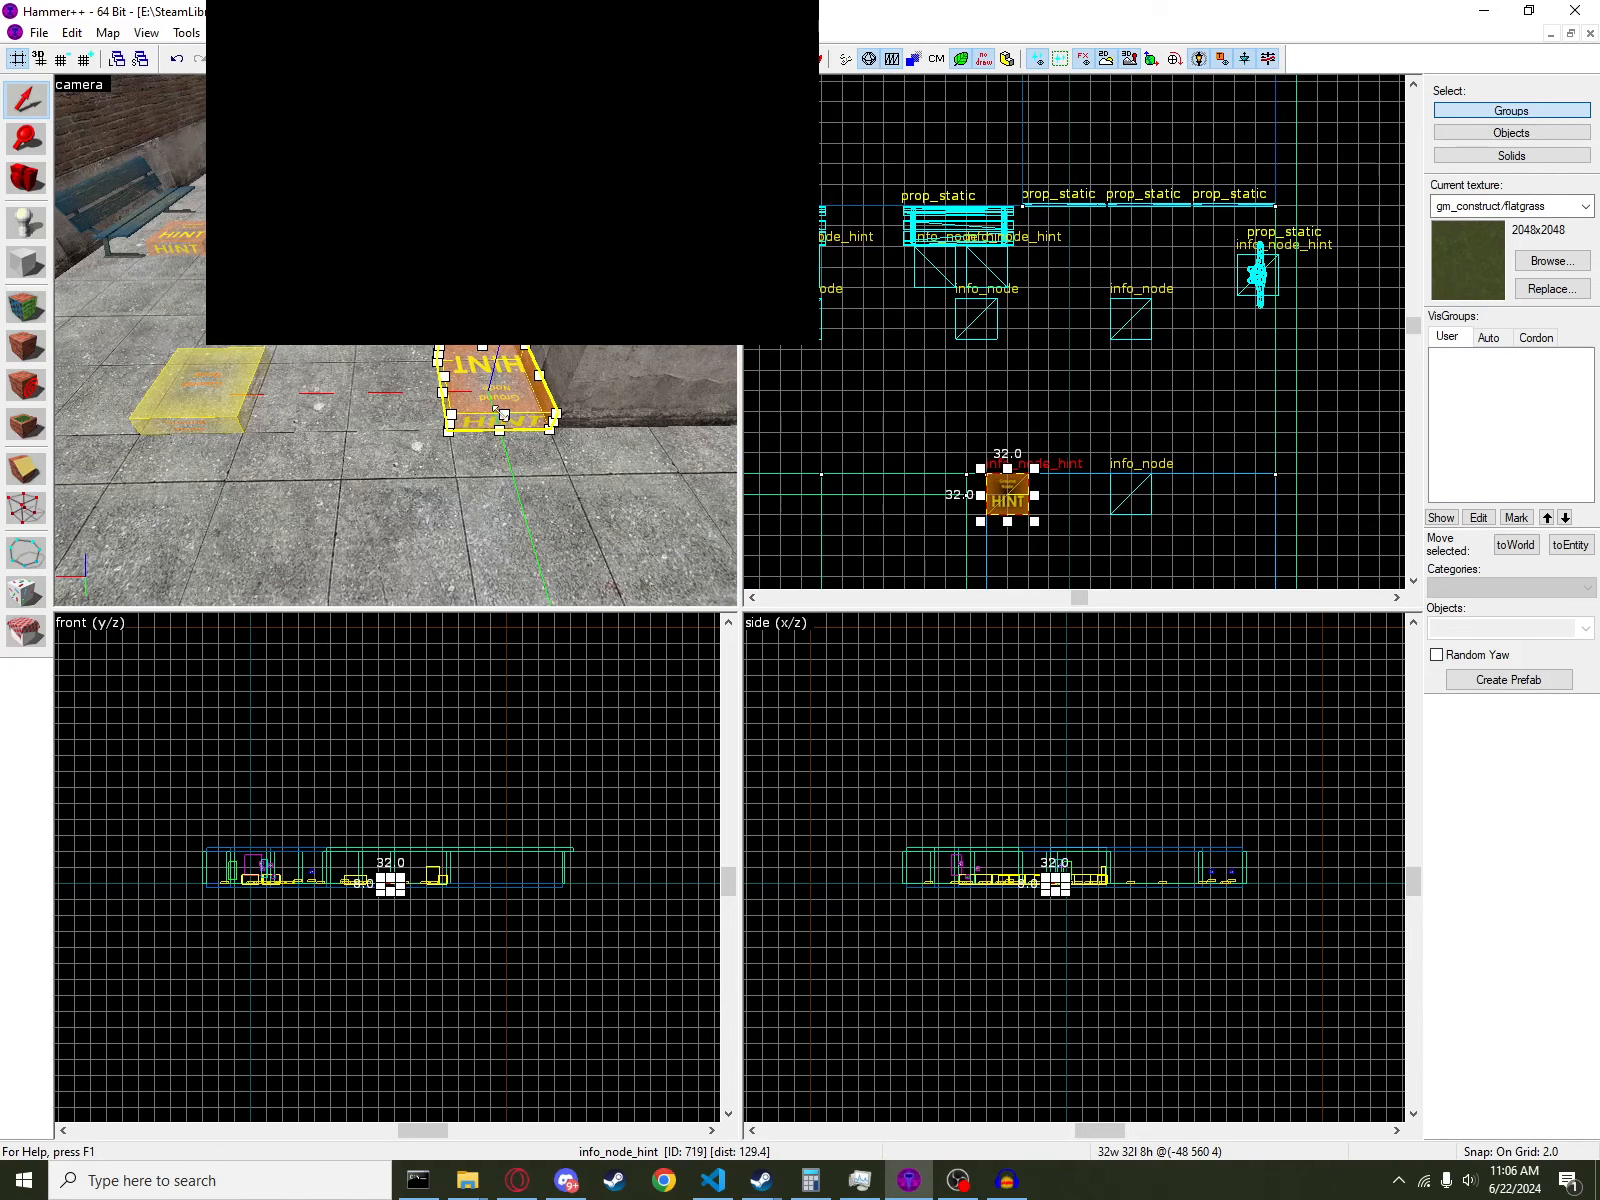
click(182, 235)
scroll(1095, 382, down, 4)
scroll(1128, 540, up, 7)
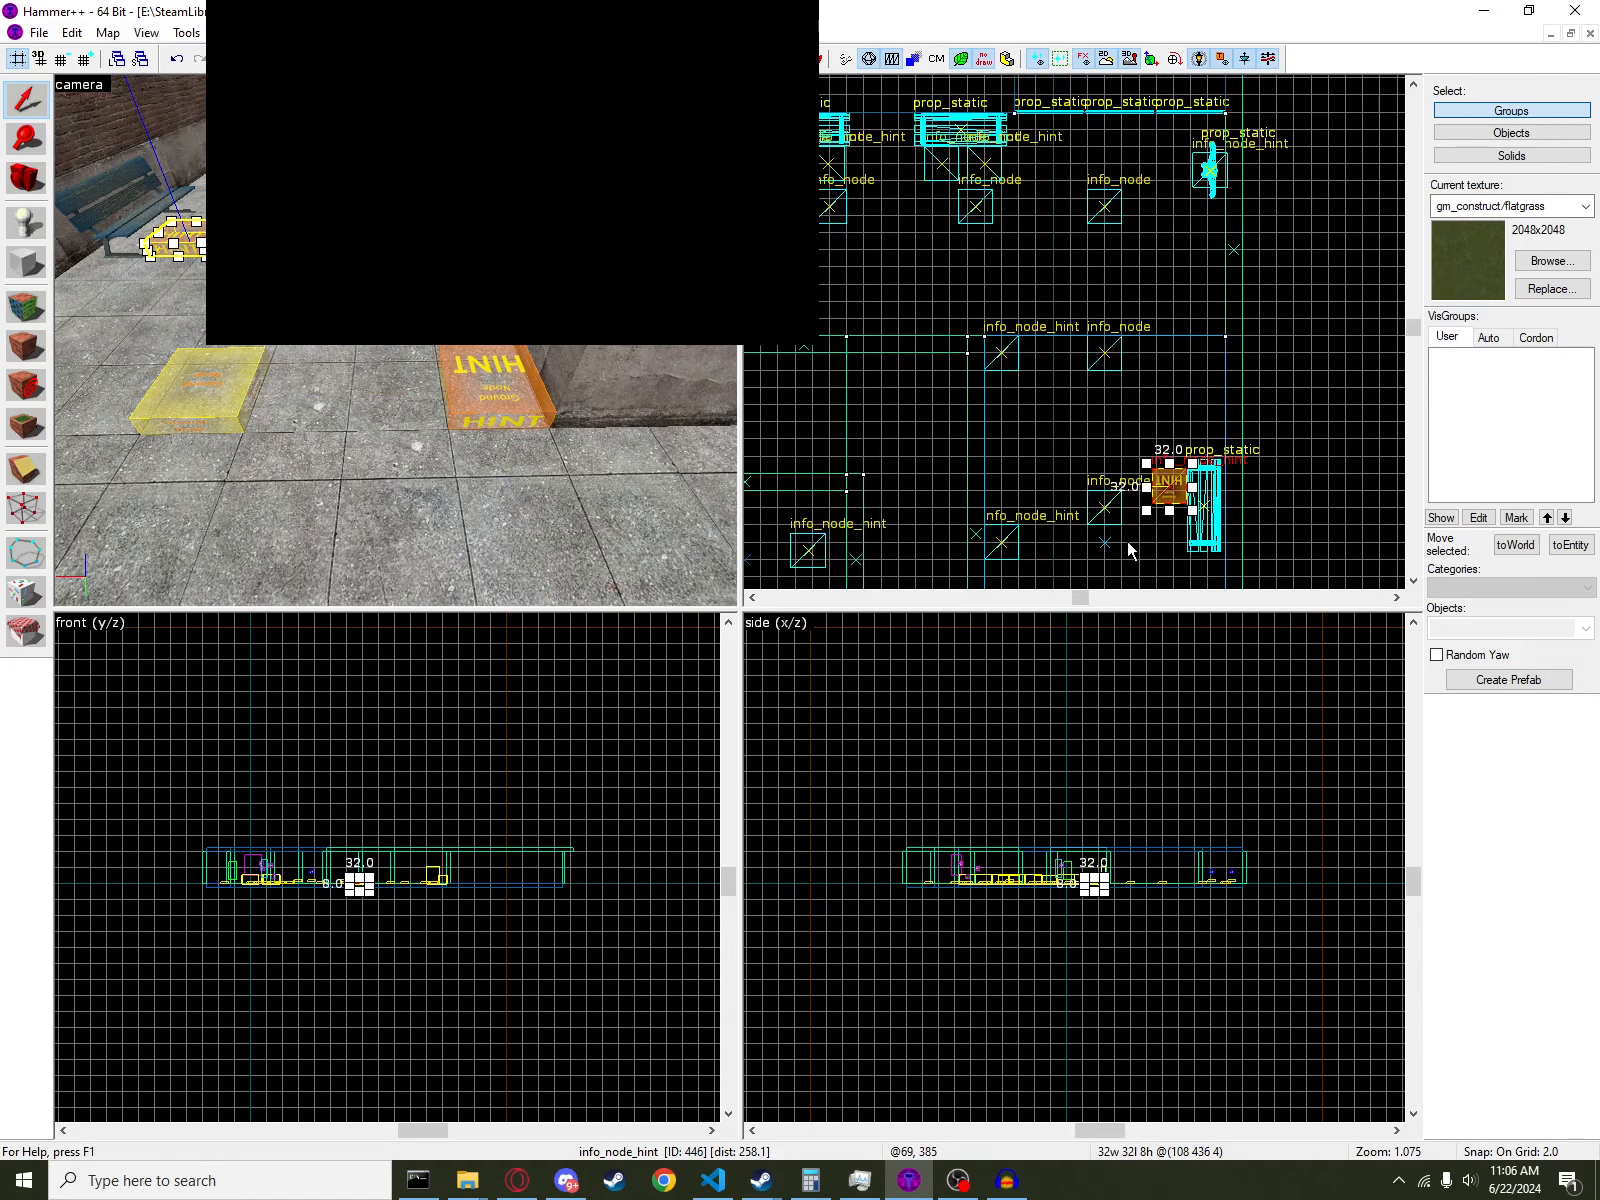
scroll(1170, 505, up, 3)
scroll(222, 430, up, 3)
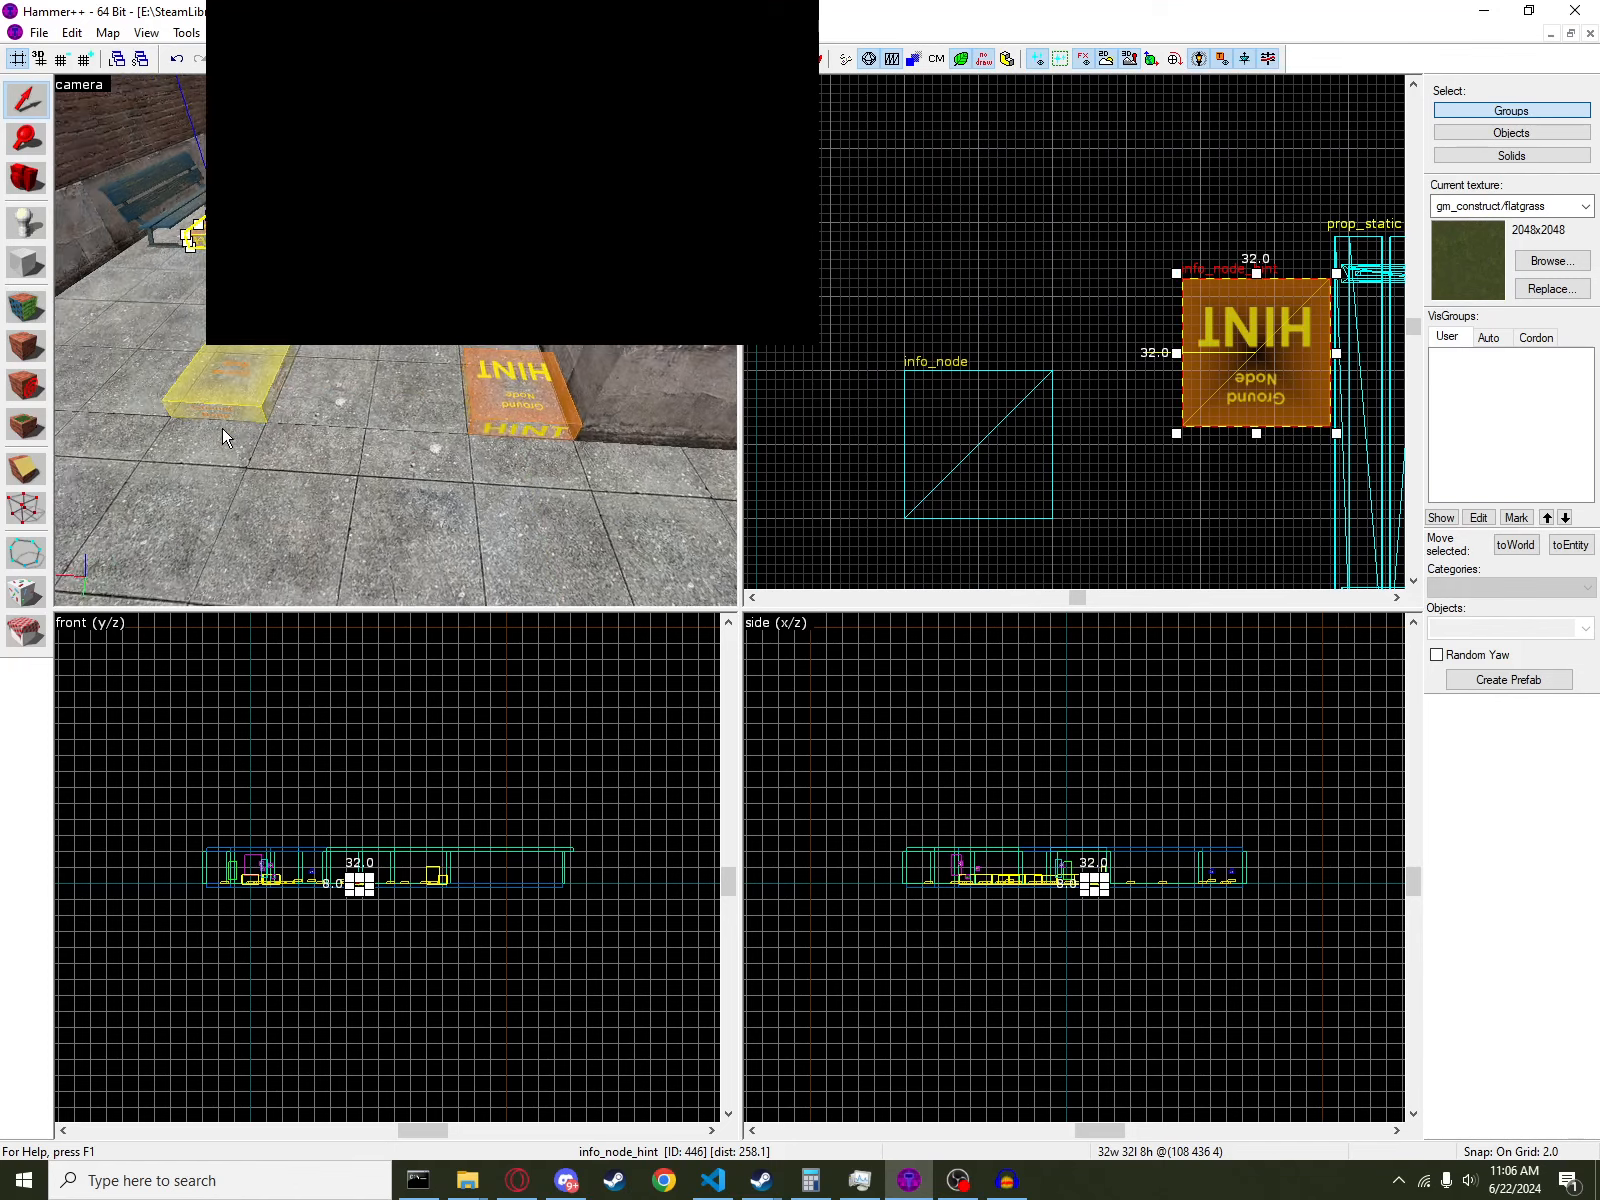
- Set the standing citizen prop_static's model sequence to Sit_Chair and close its properties
scroll(222, 436, down, 4)
double_click(370, 372)
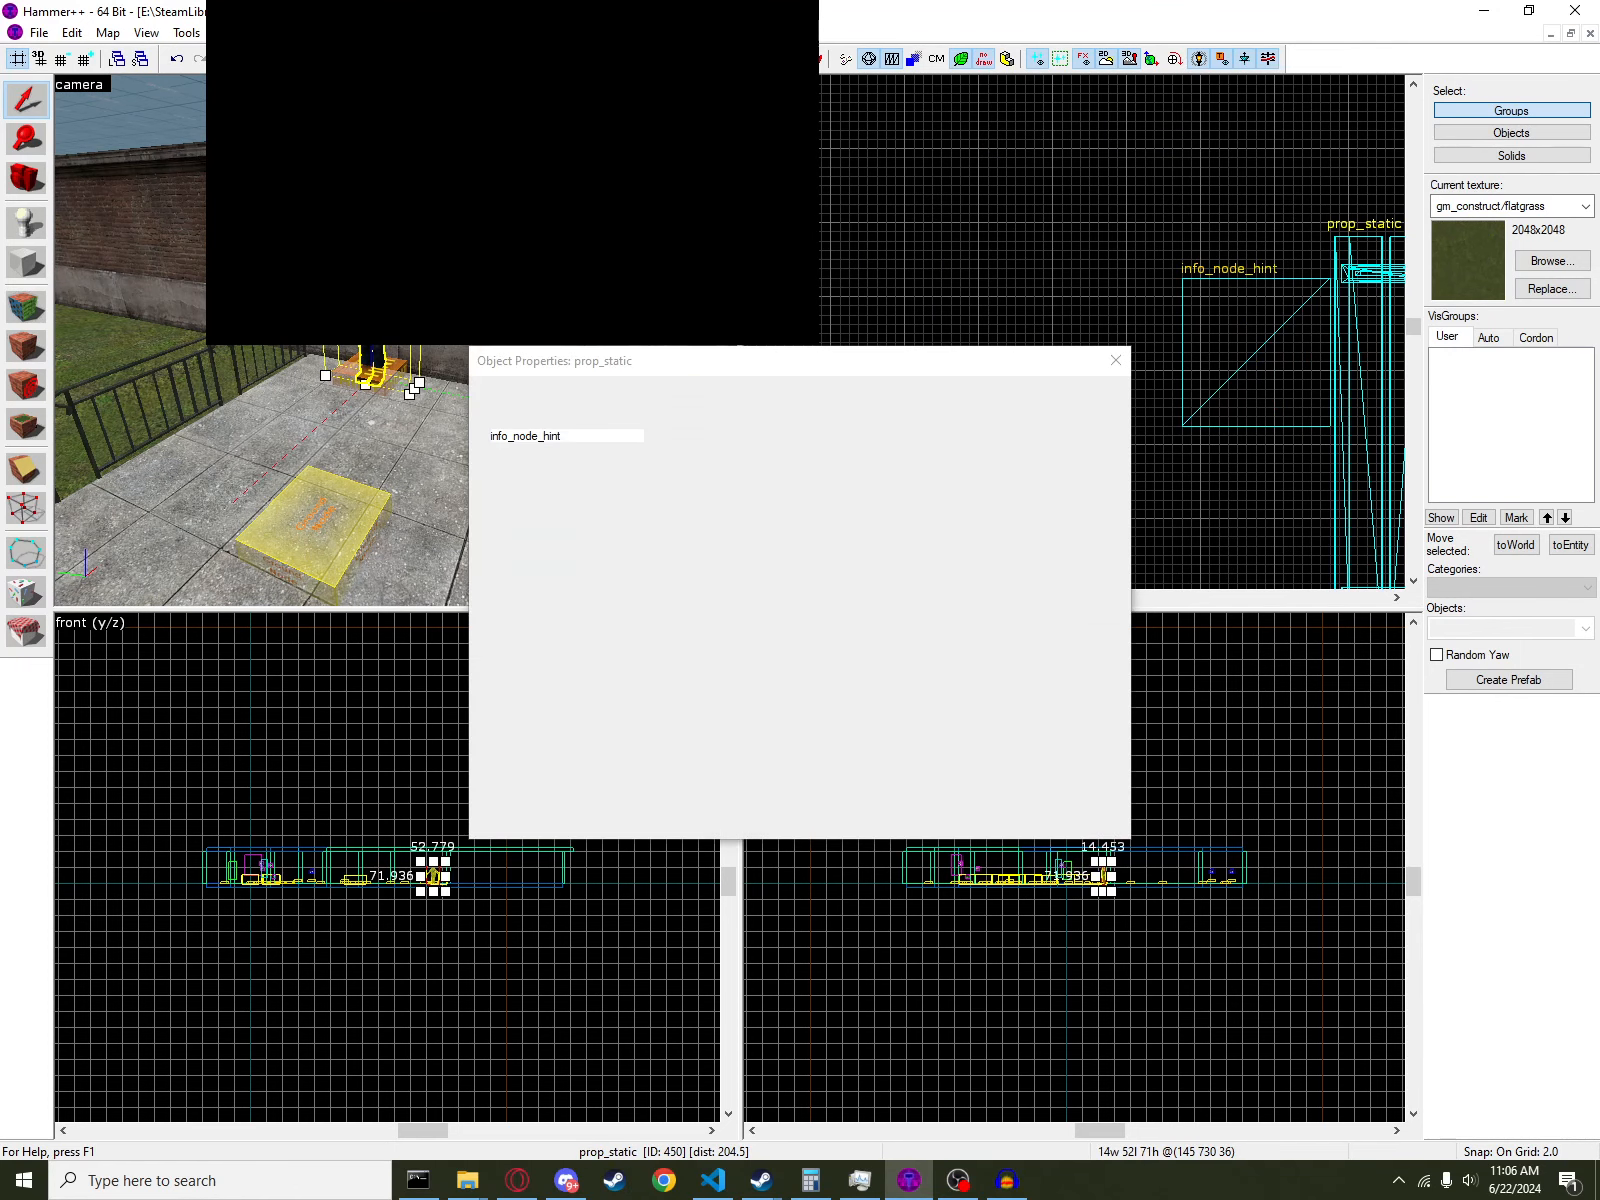
click(646, 394)
click(738, 428)
text(sit)
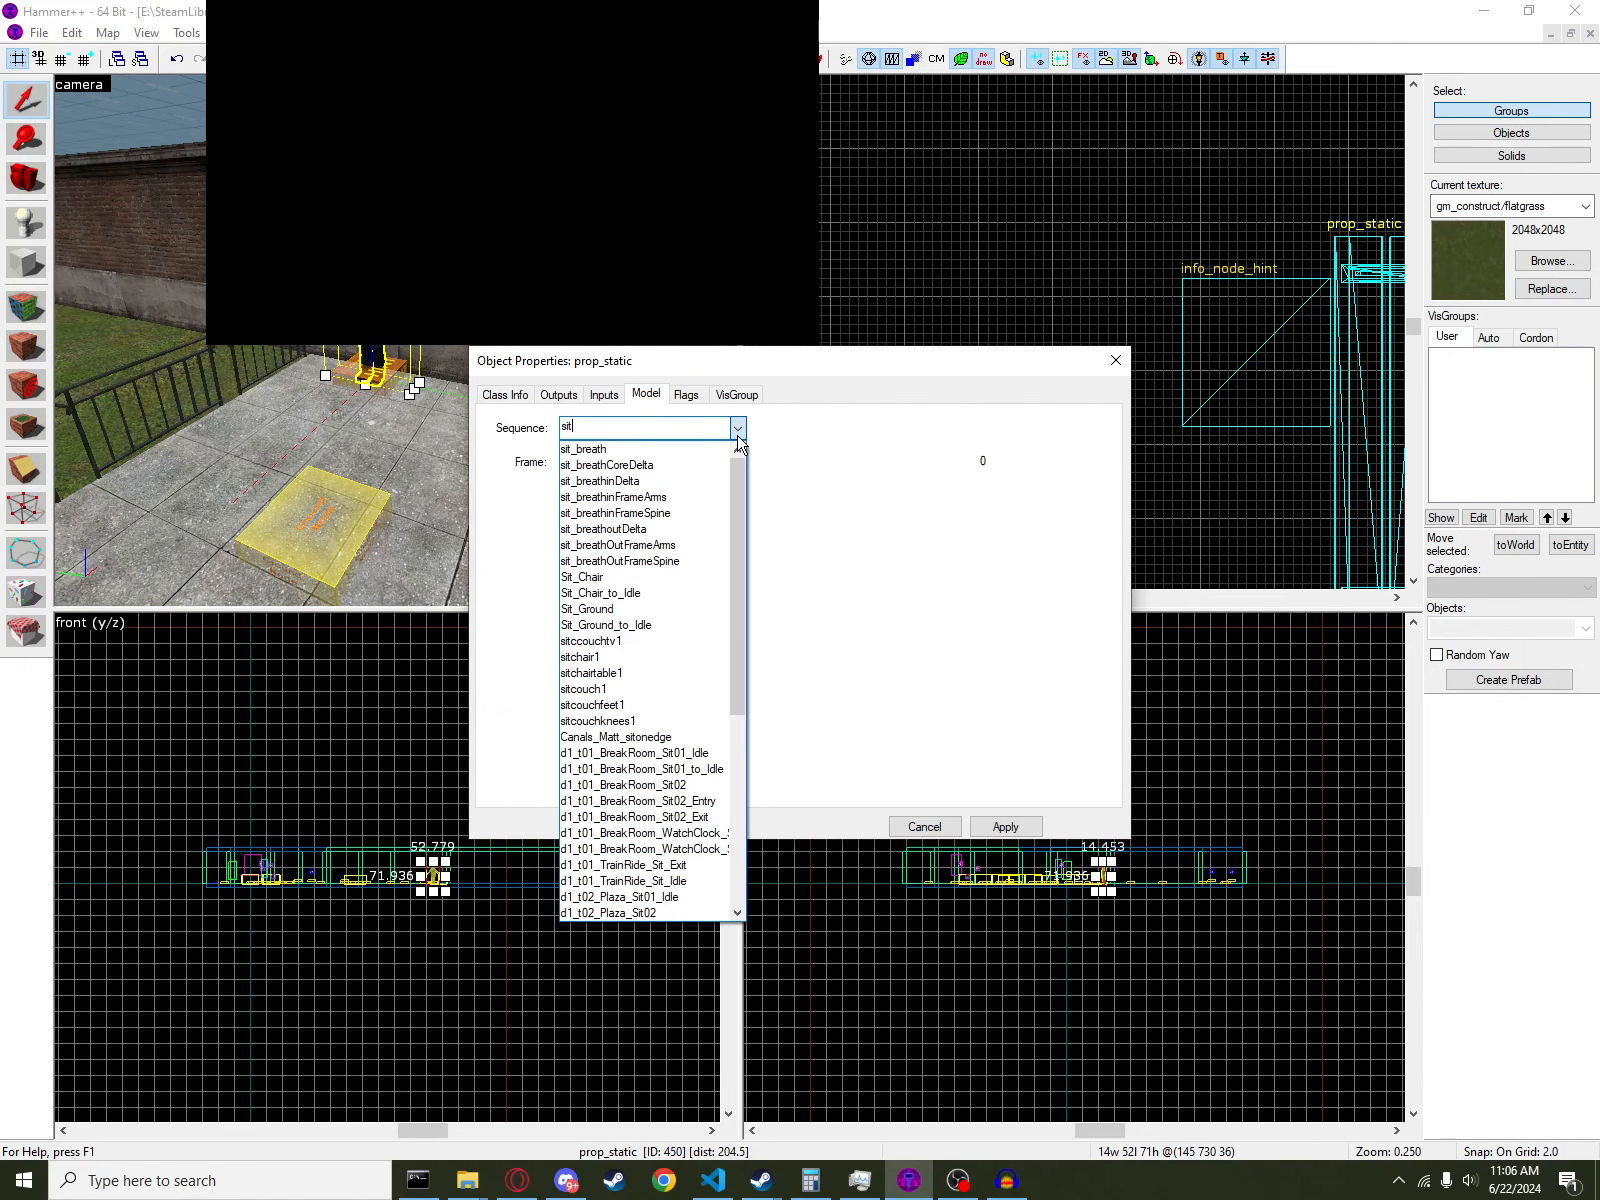
click(641, 577)
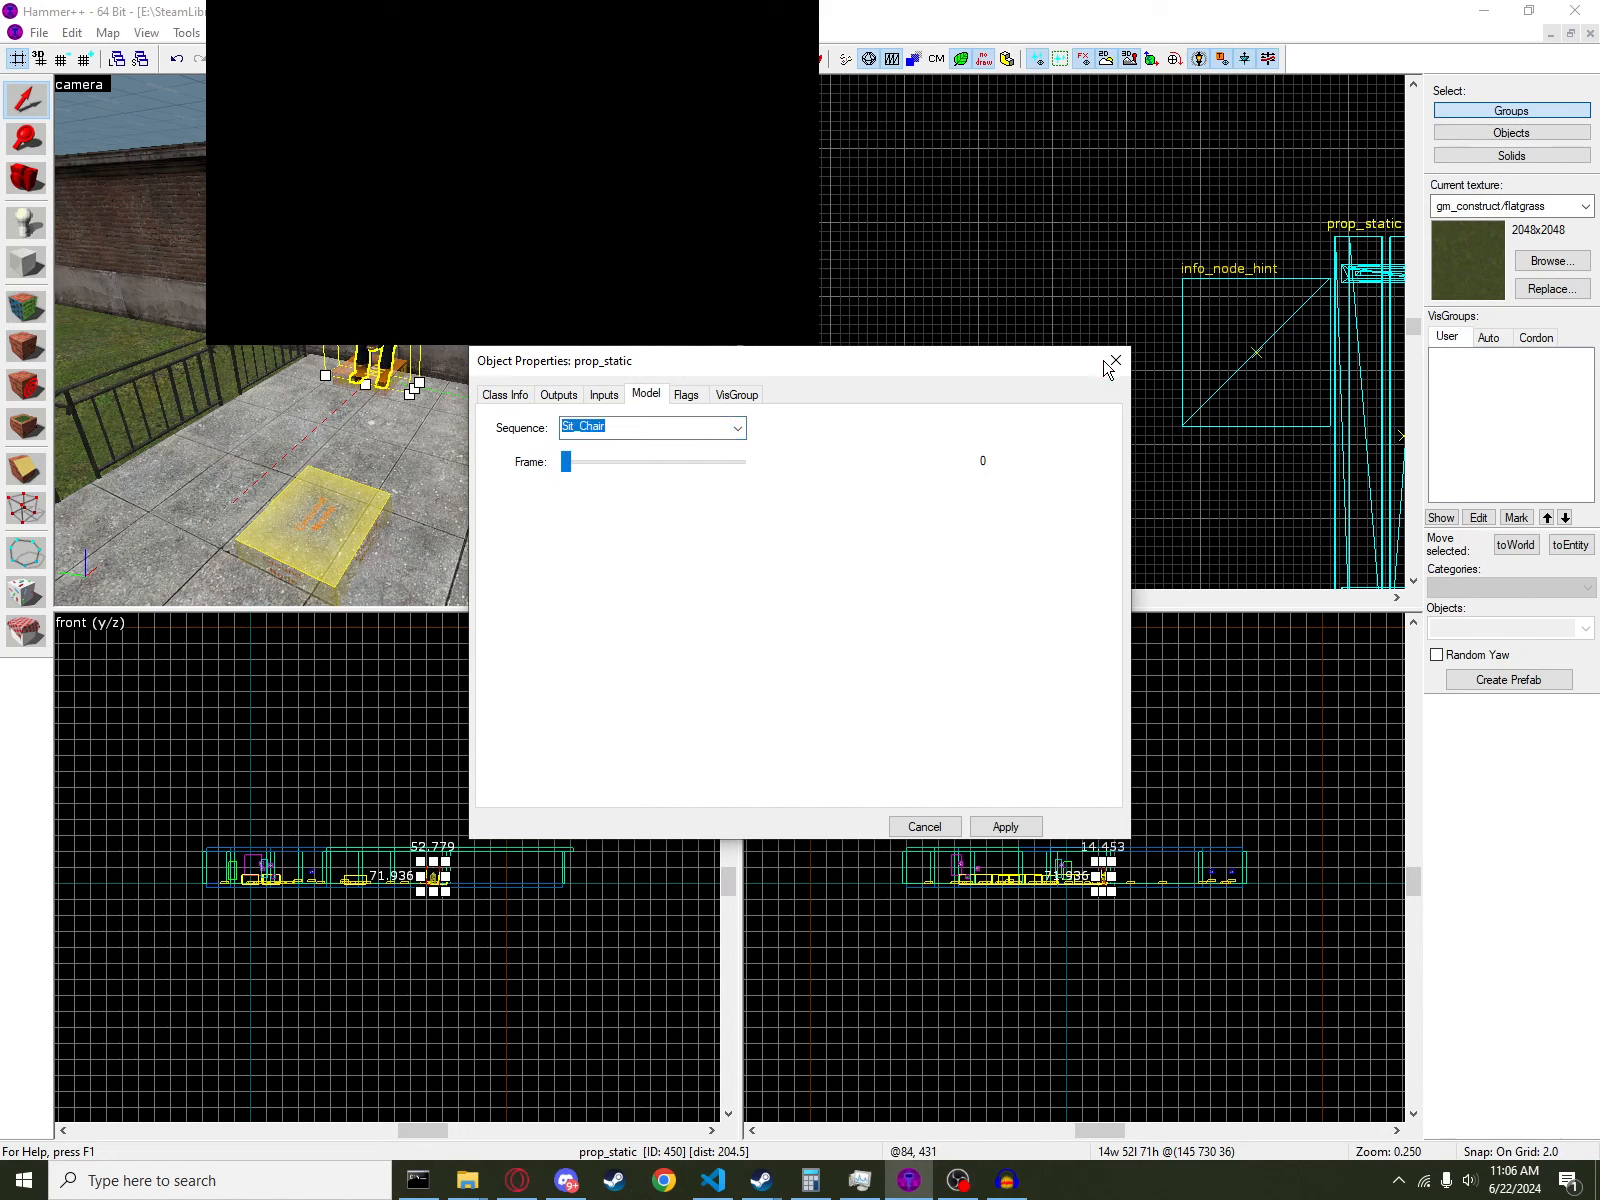
click(1116, 360)
- Rotate the info_node_hint beneath the seated citizen 180 degrees in the top view
click(383, 384)
click(378, 381)
scroll(910, 302, down, 10)
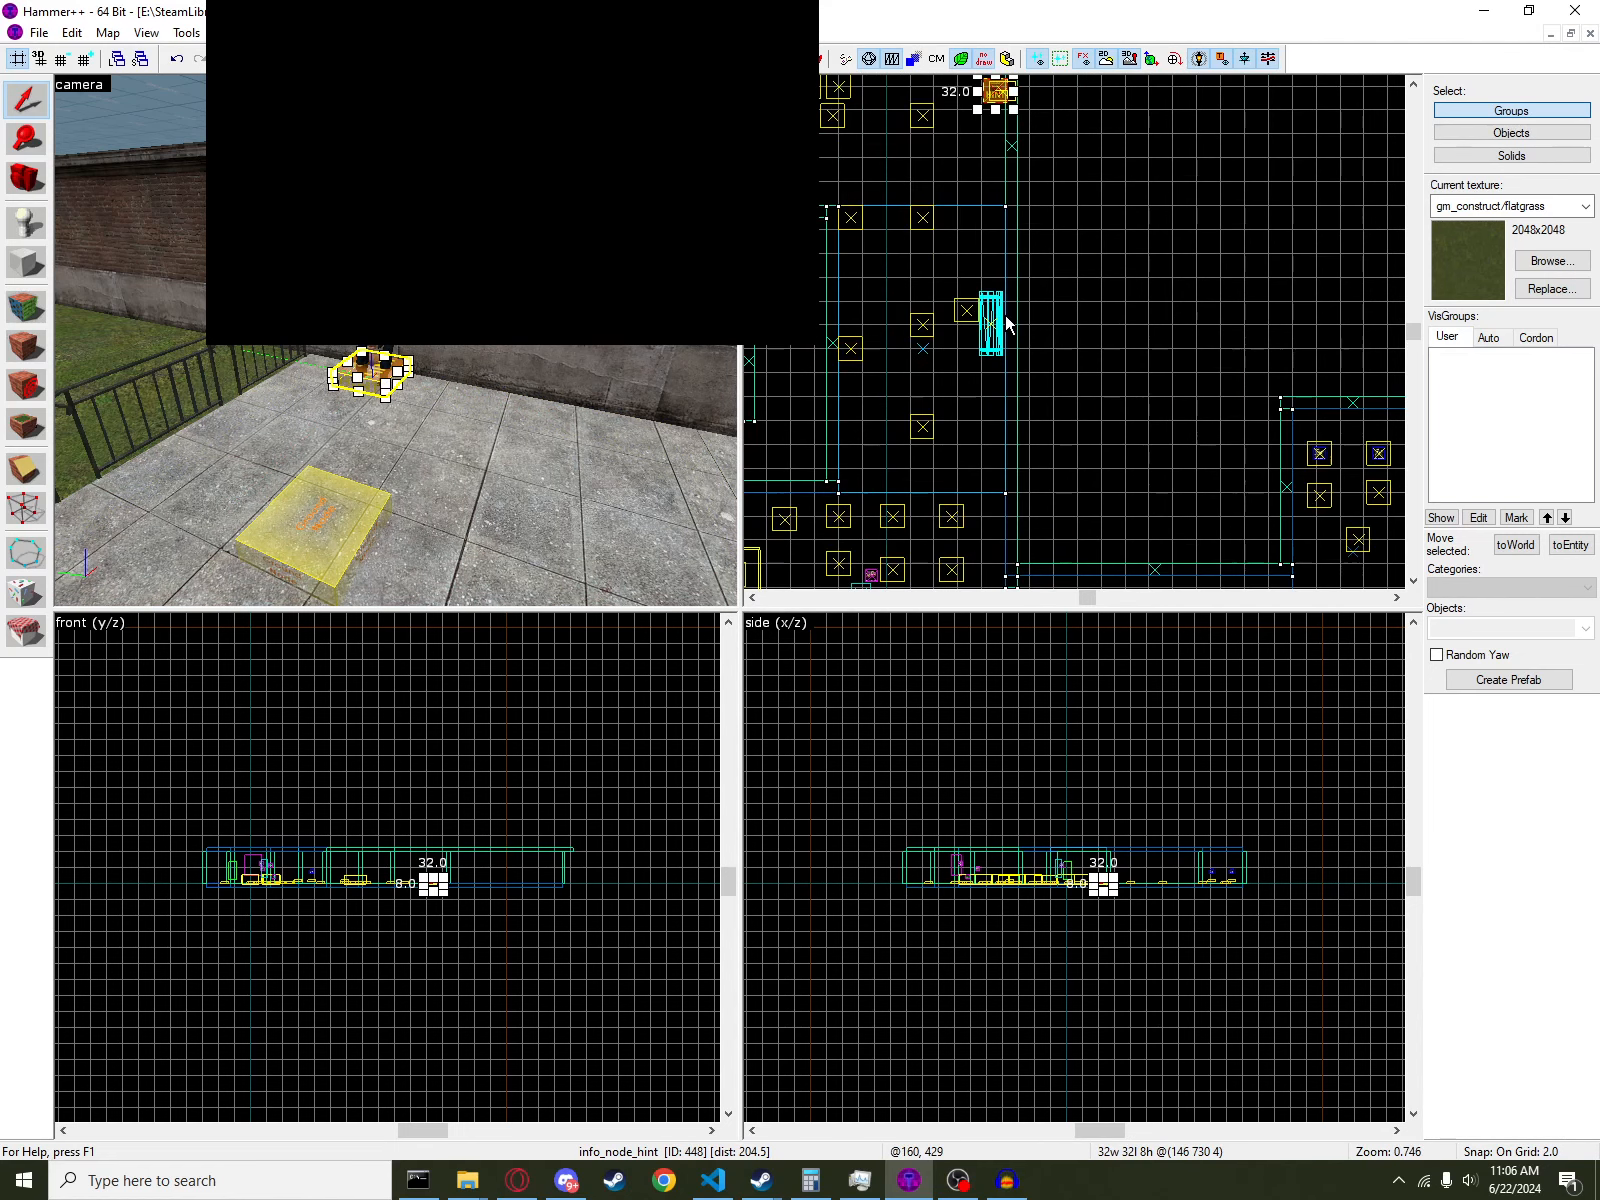
scroll(988, 172, up, 15)
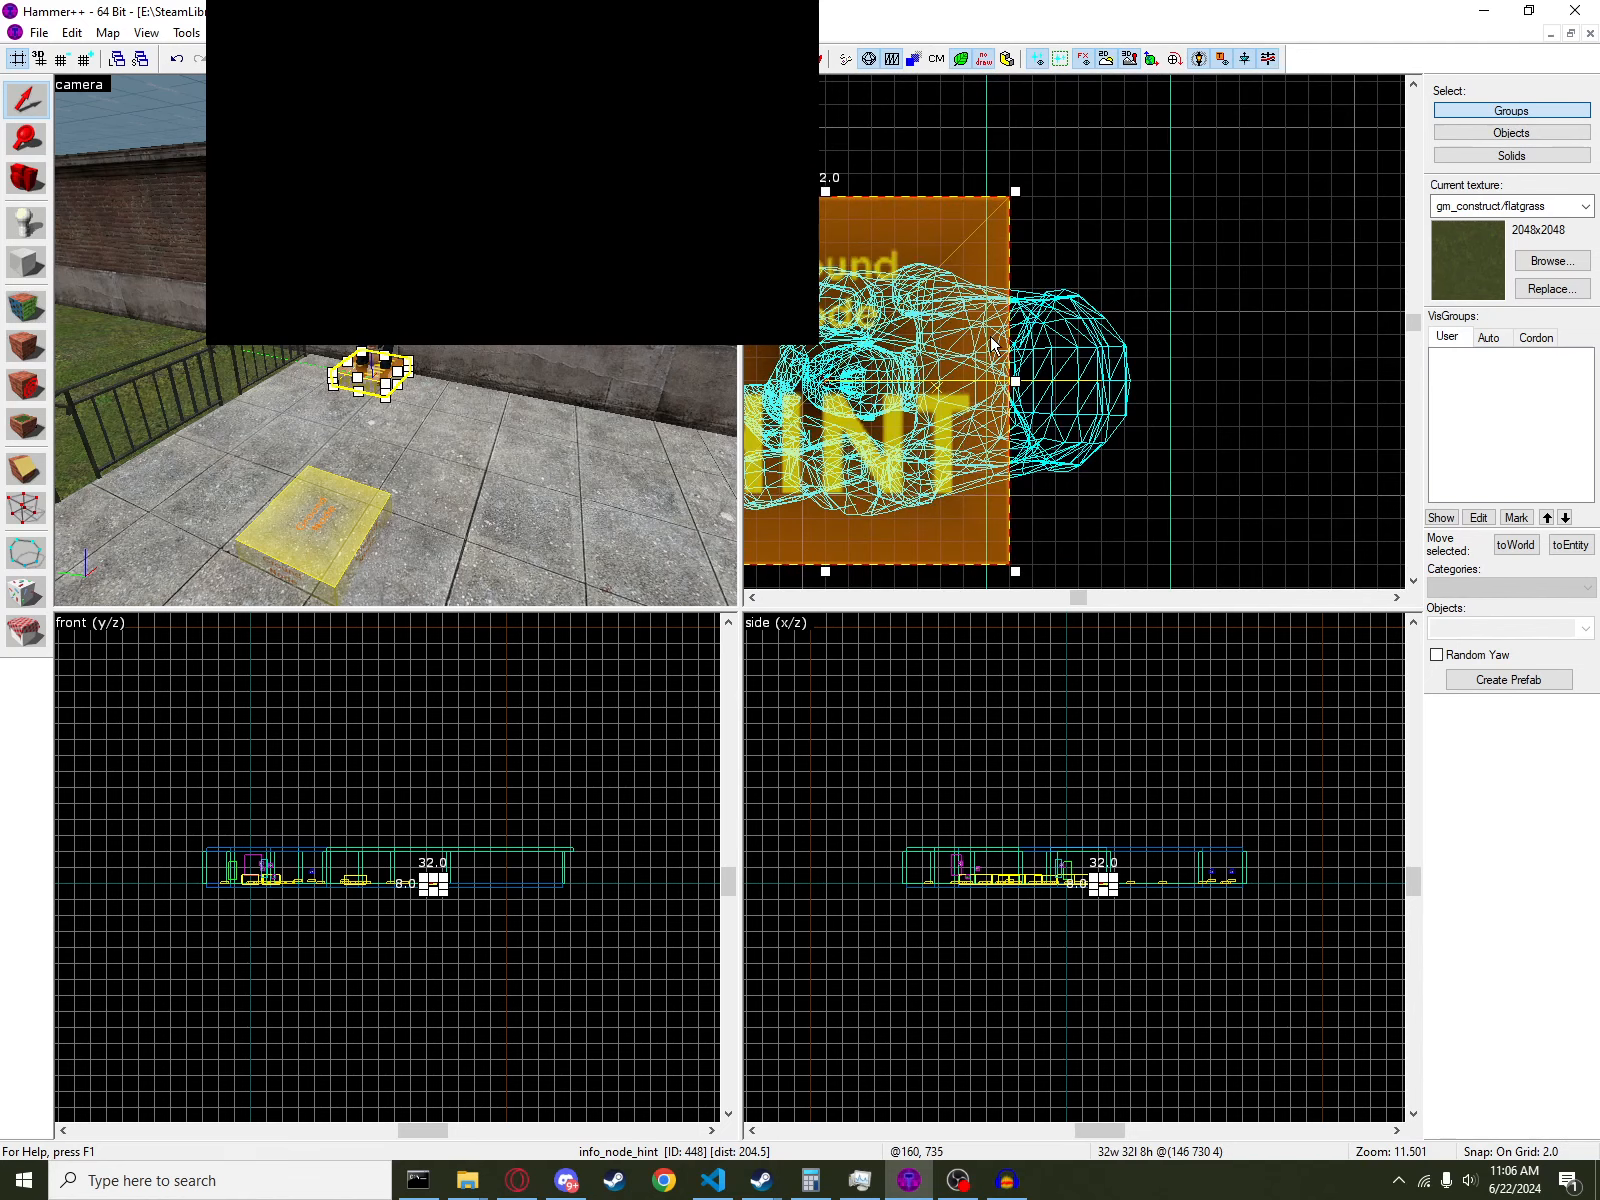
click(944, 289)
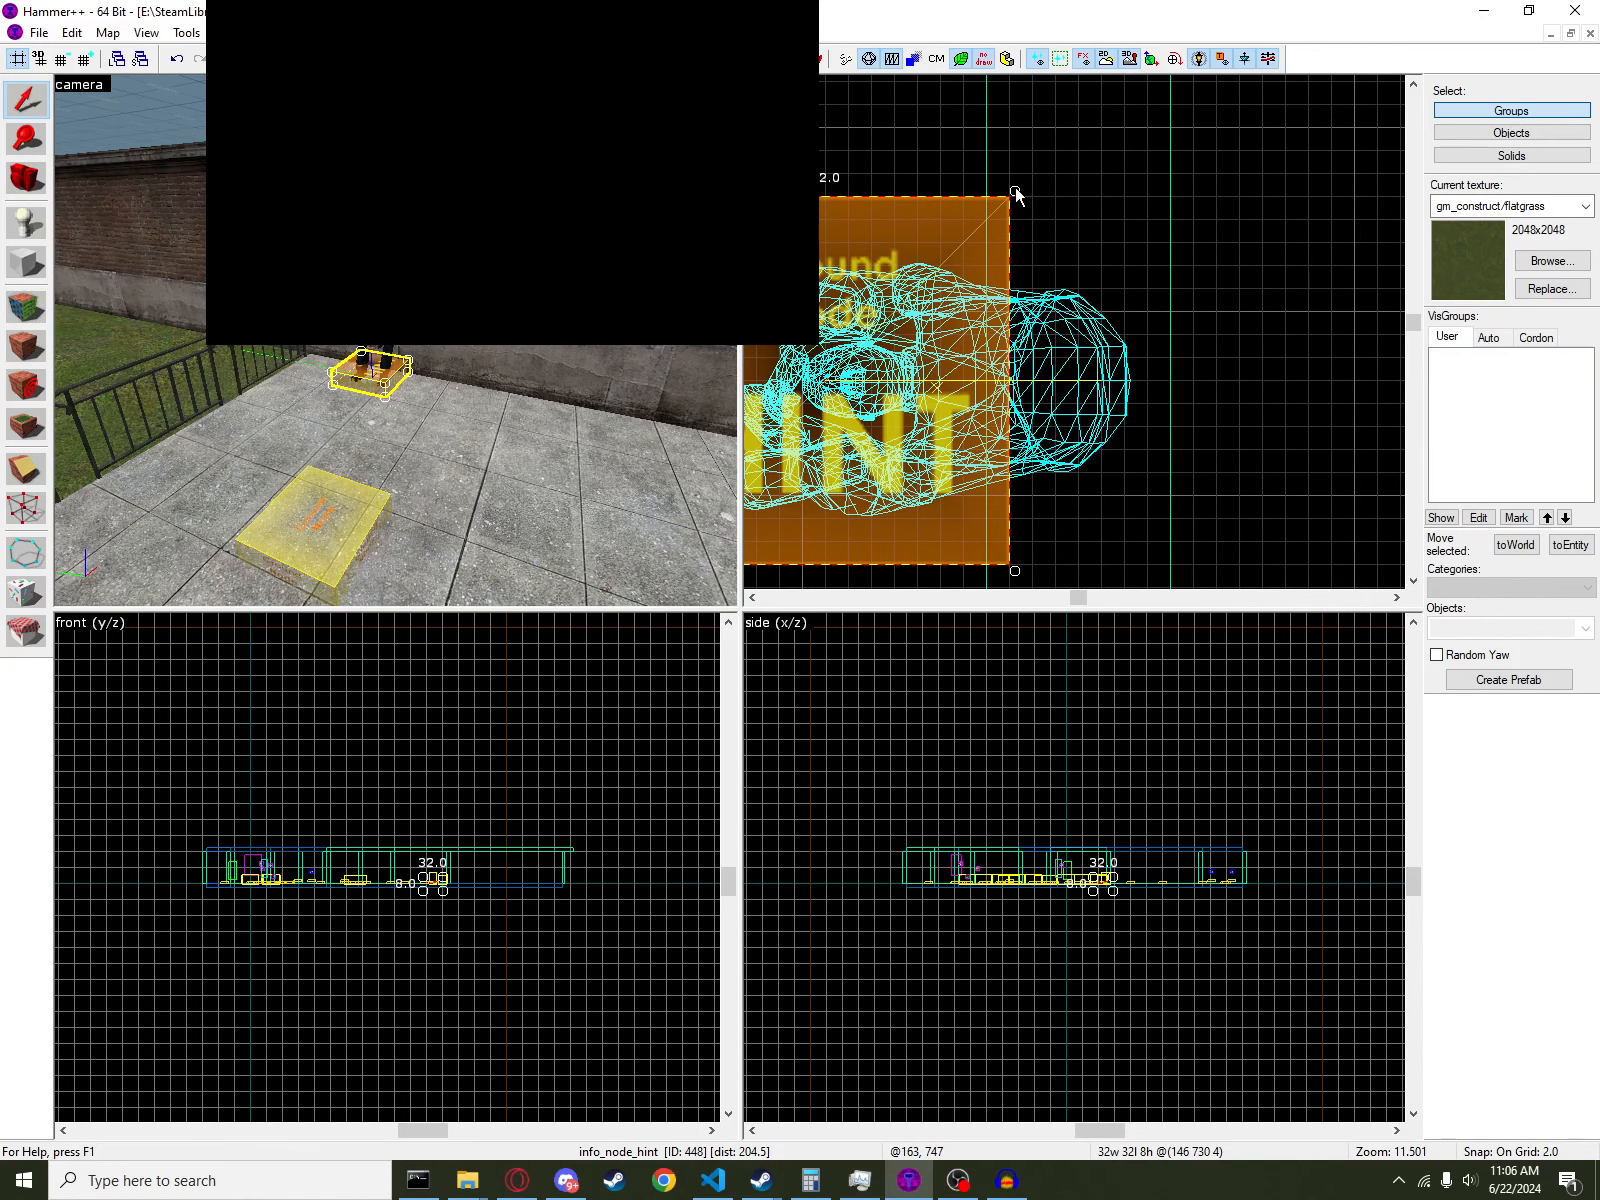
drag(1015, 191, 782, 418)
middle_drag(860, 358, 1119, 344)
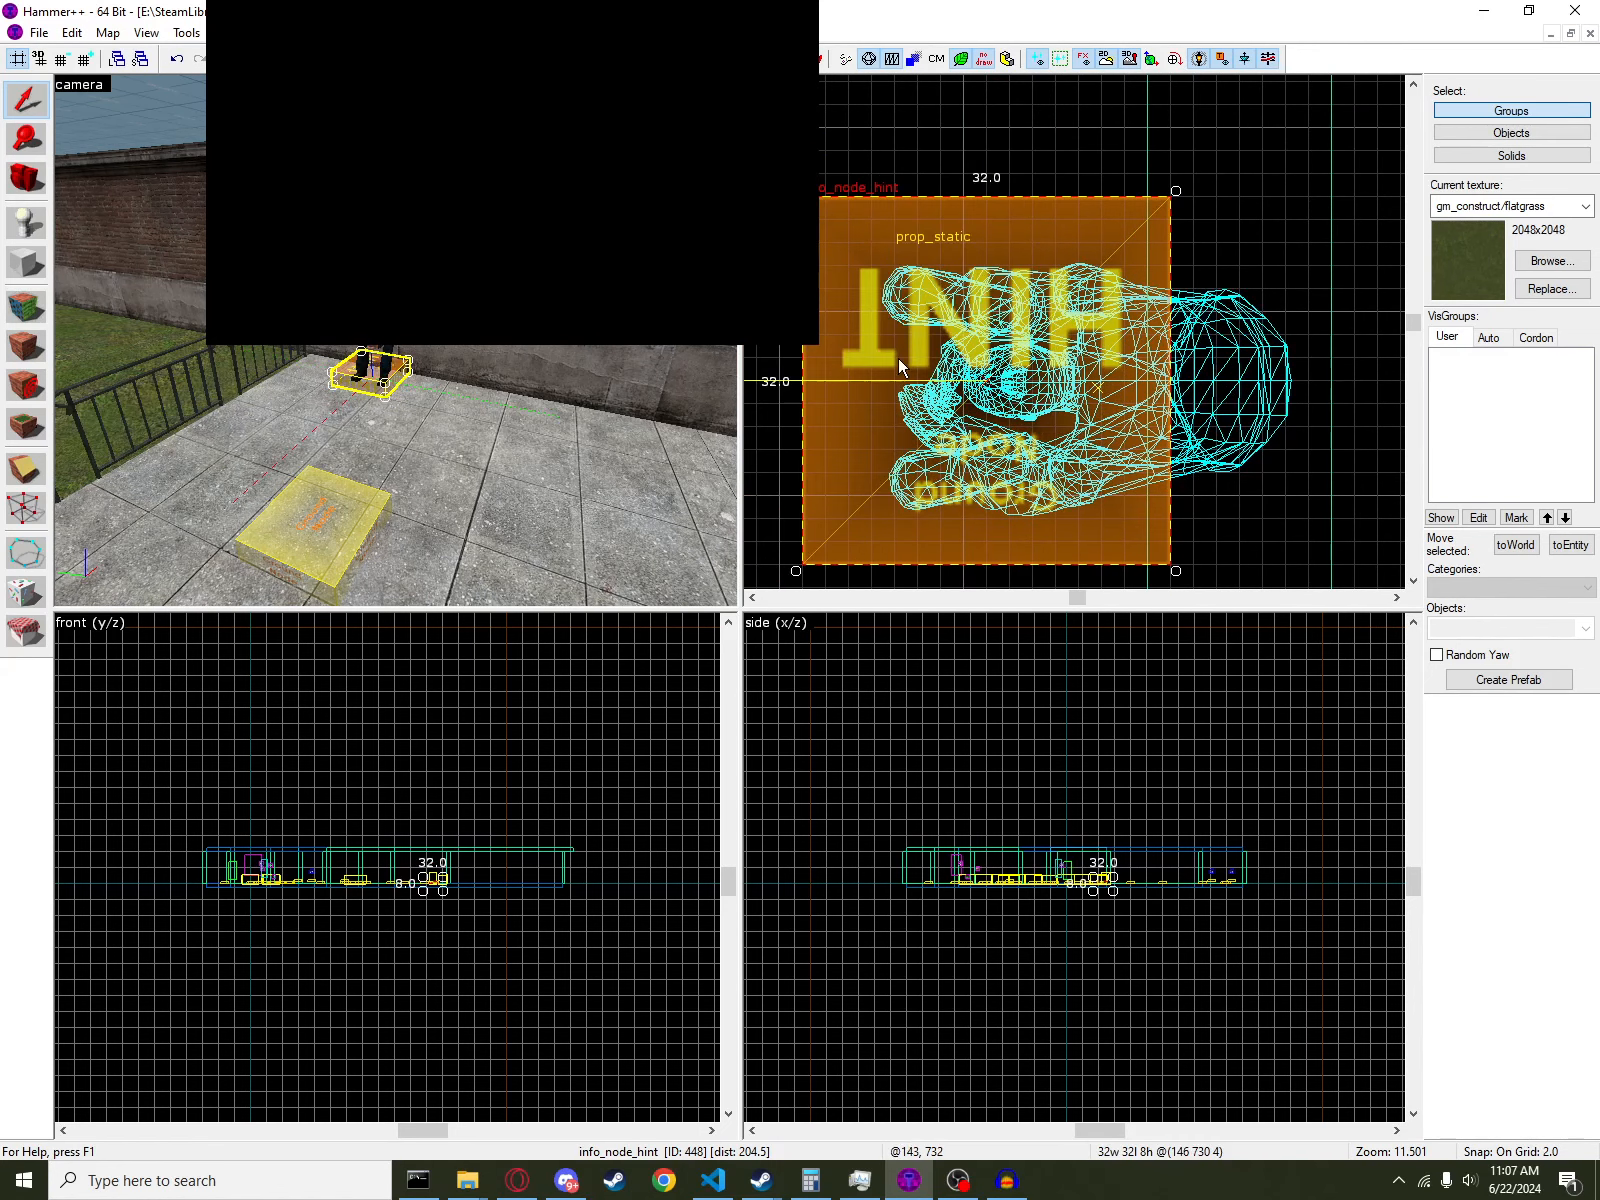
- Move the seated citizen together with its info_node_hint in front of the bench, beside the existing info_node_hint, at about (114, 400)
click(386, 352)
ctrl+click(381, 381)
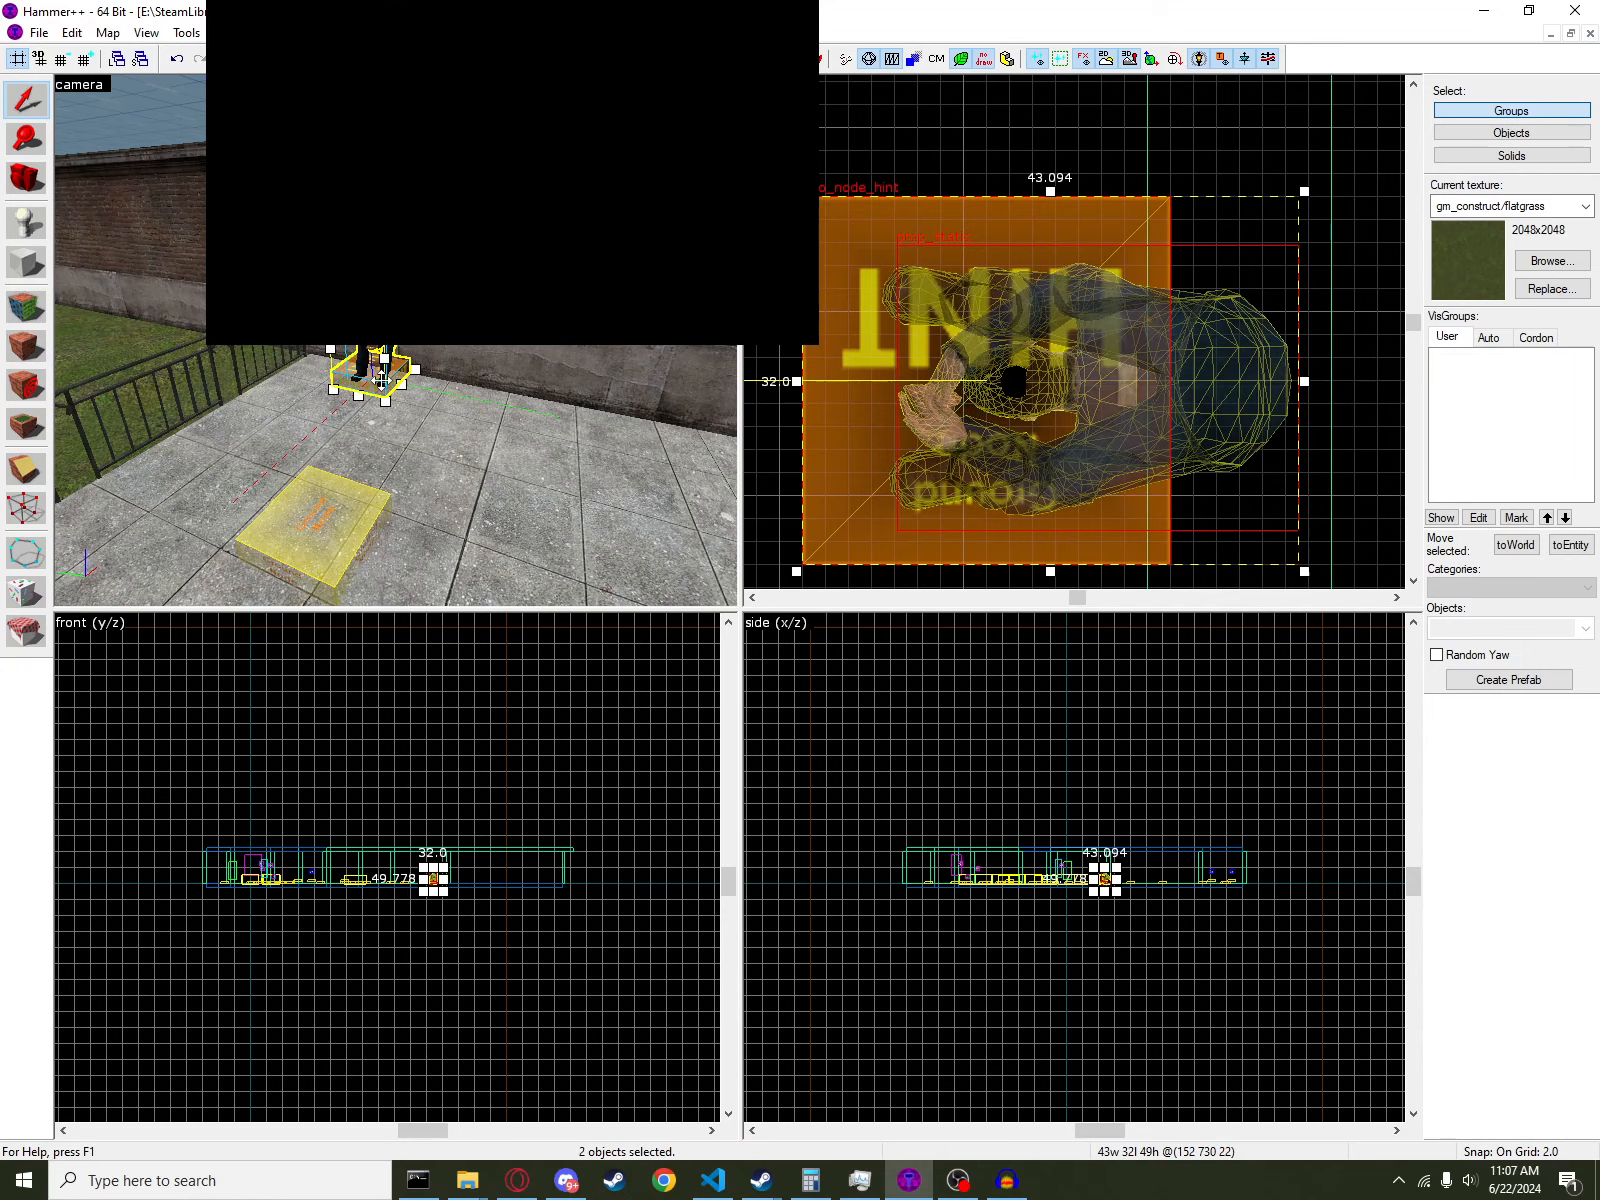
key(z)
key(z)
scroll(1010, 470, down, 5)
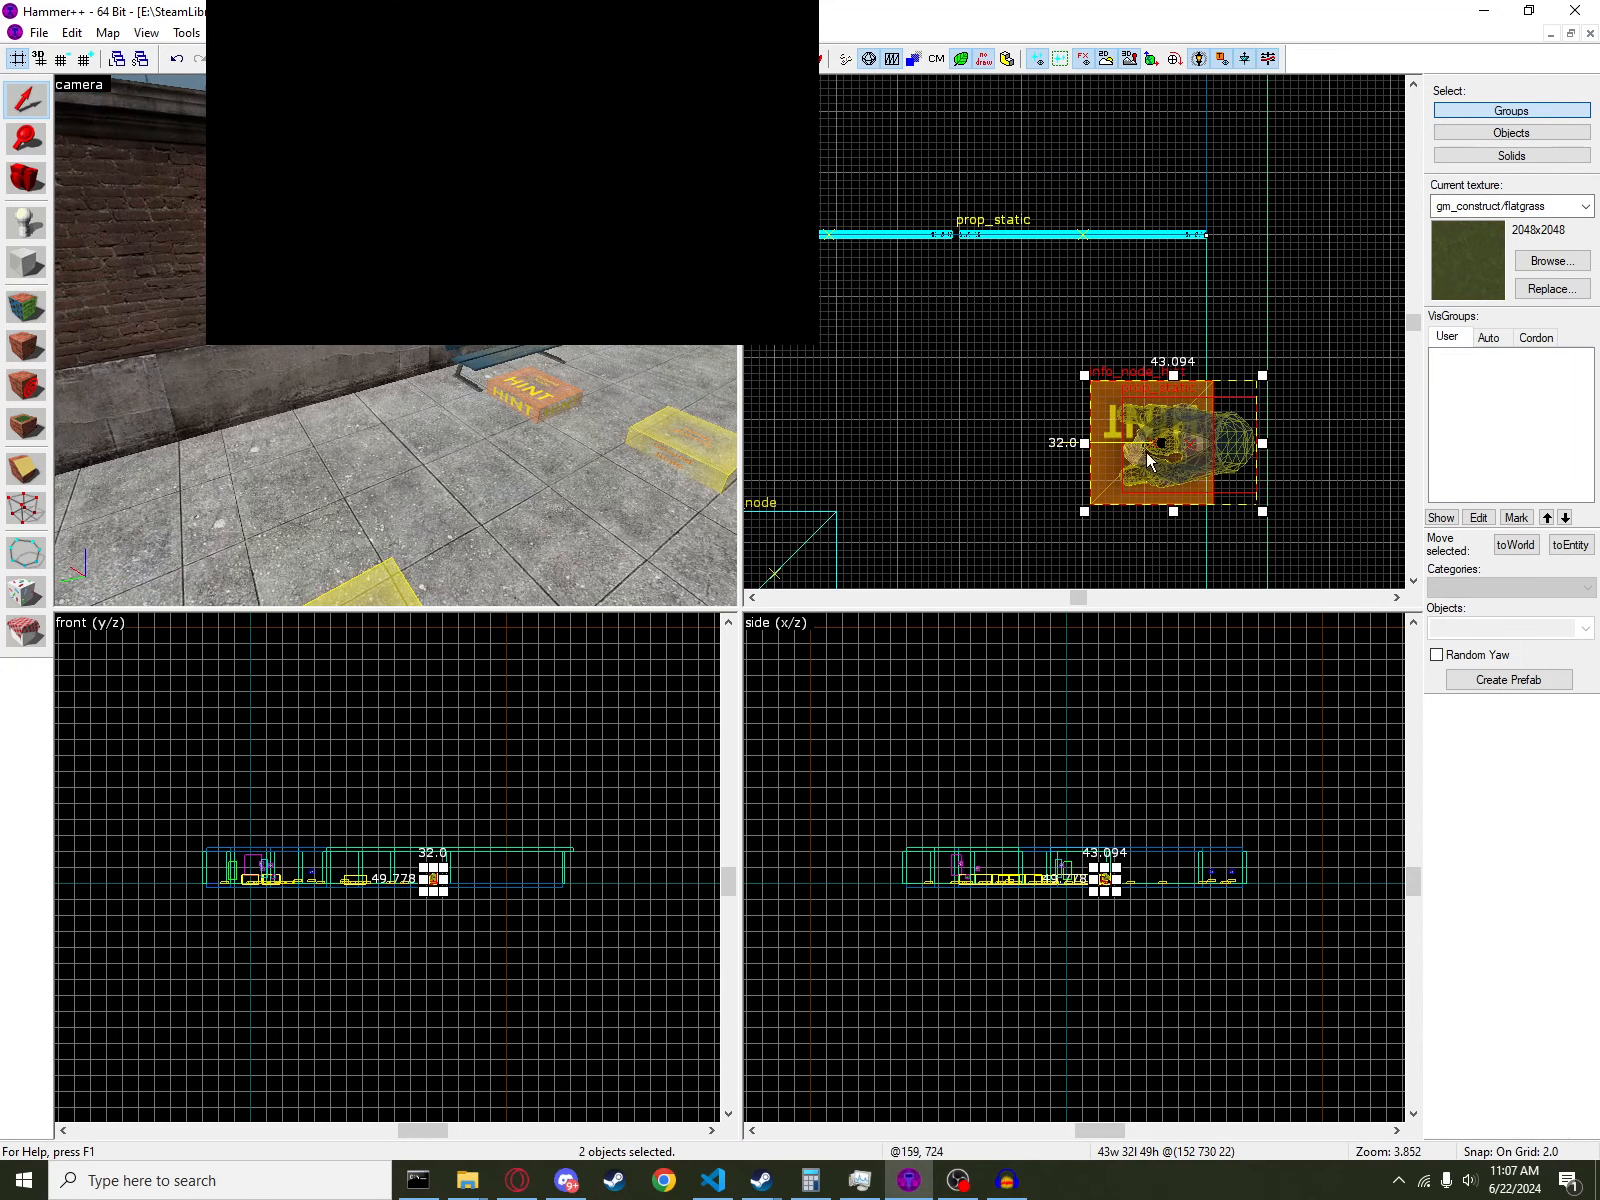
scroll(1088, 466, up, 8)
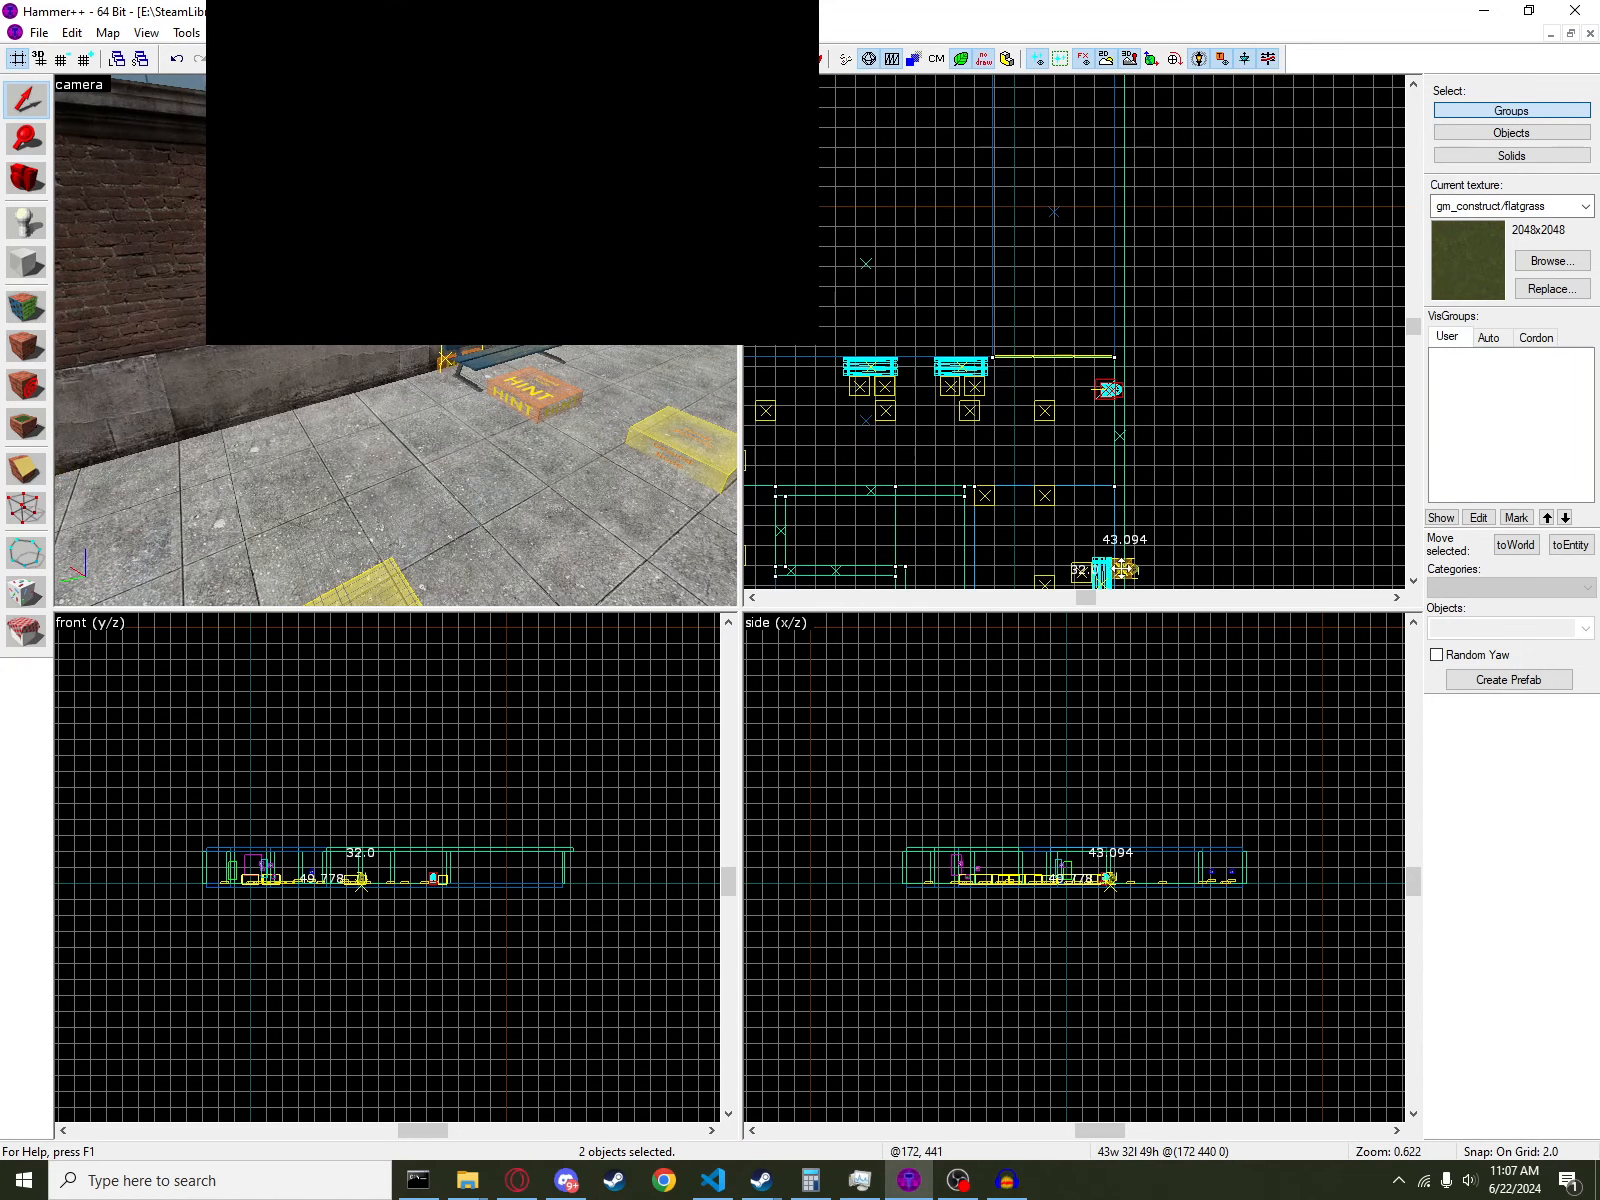
scroll(1031, 452, up, 2)
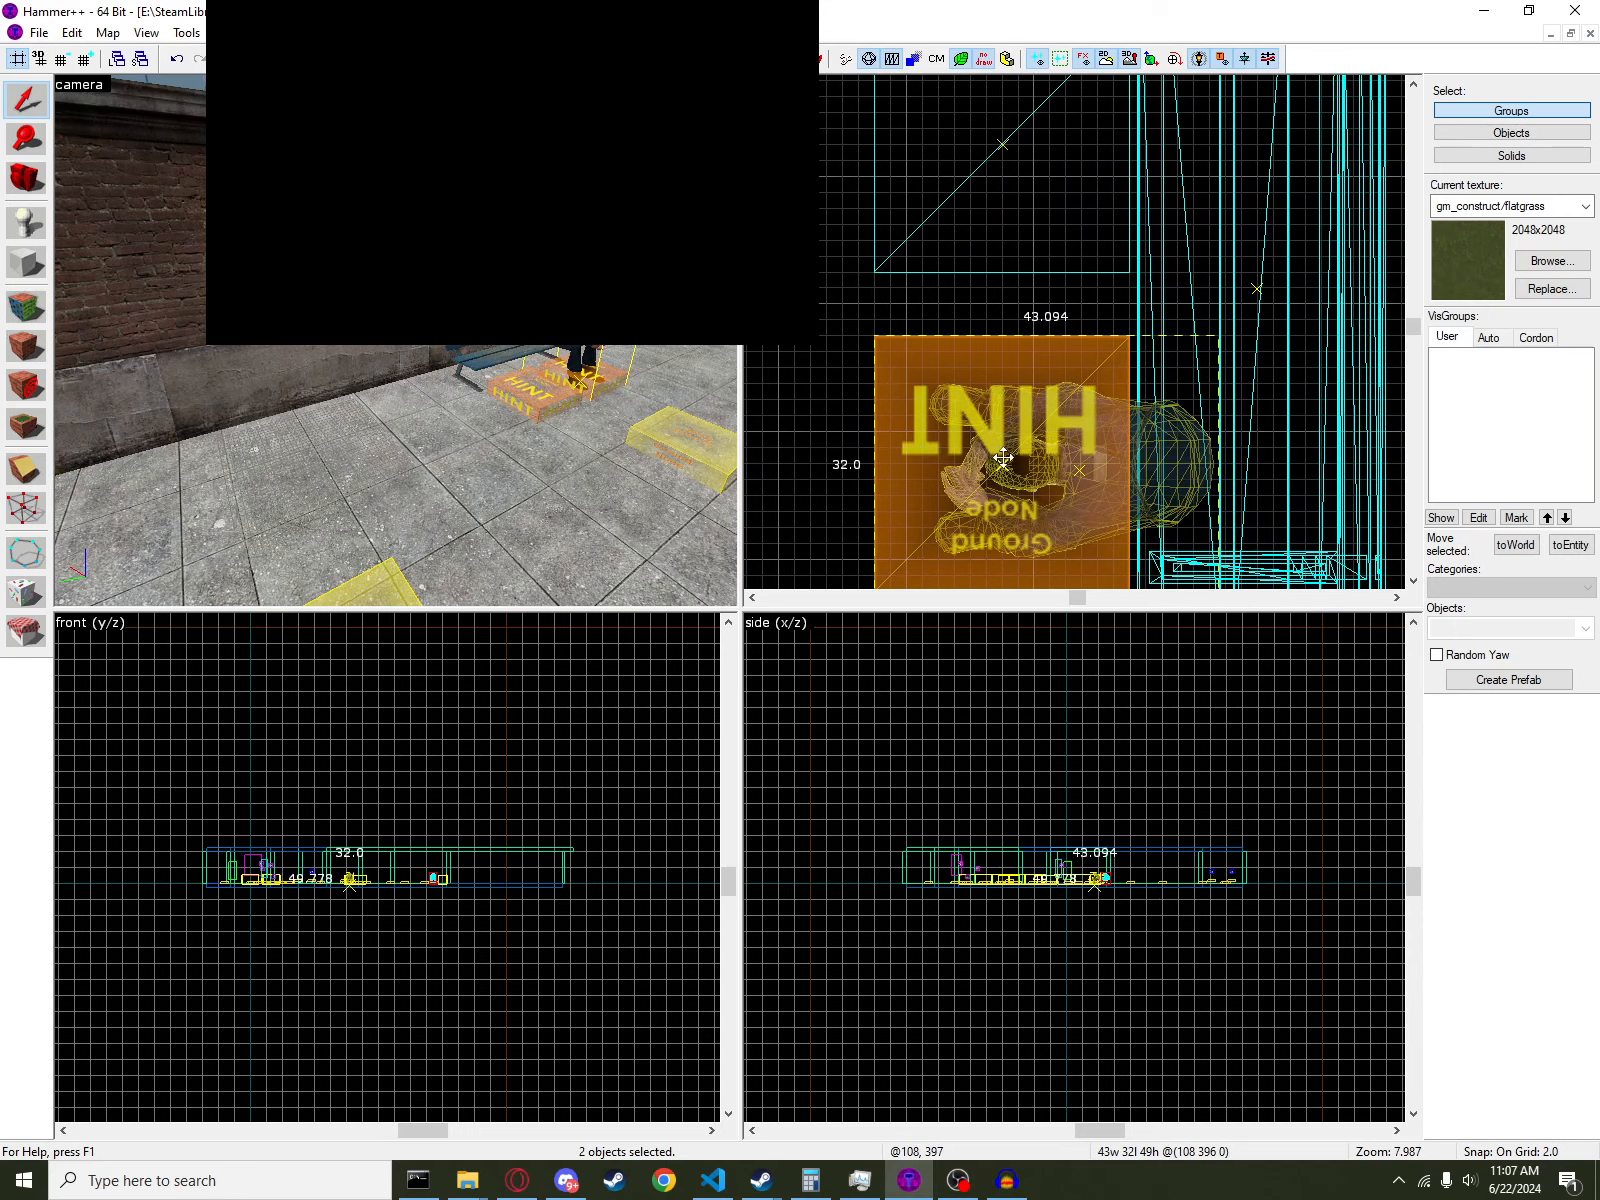
drag(1006, 437, 1007, 419)
scroll(401, 361, up, 10)
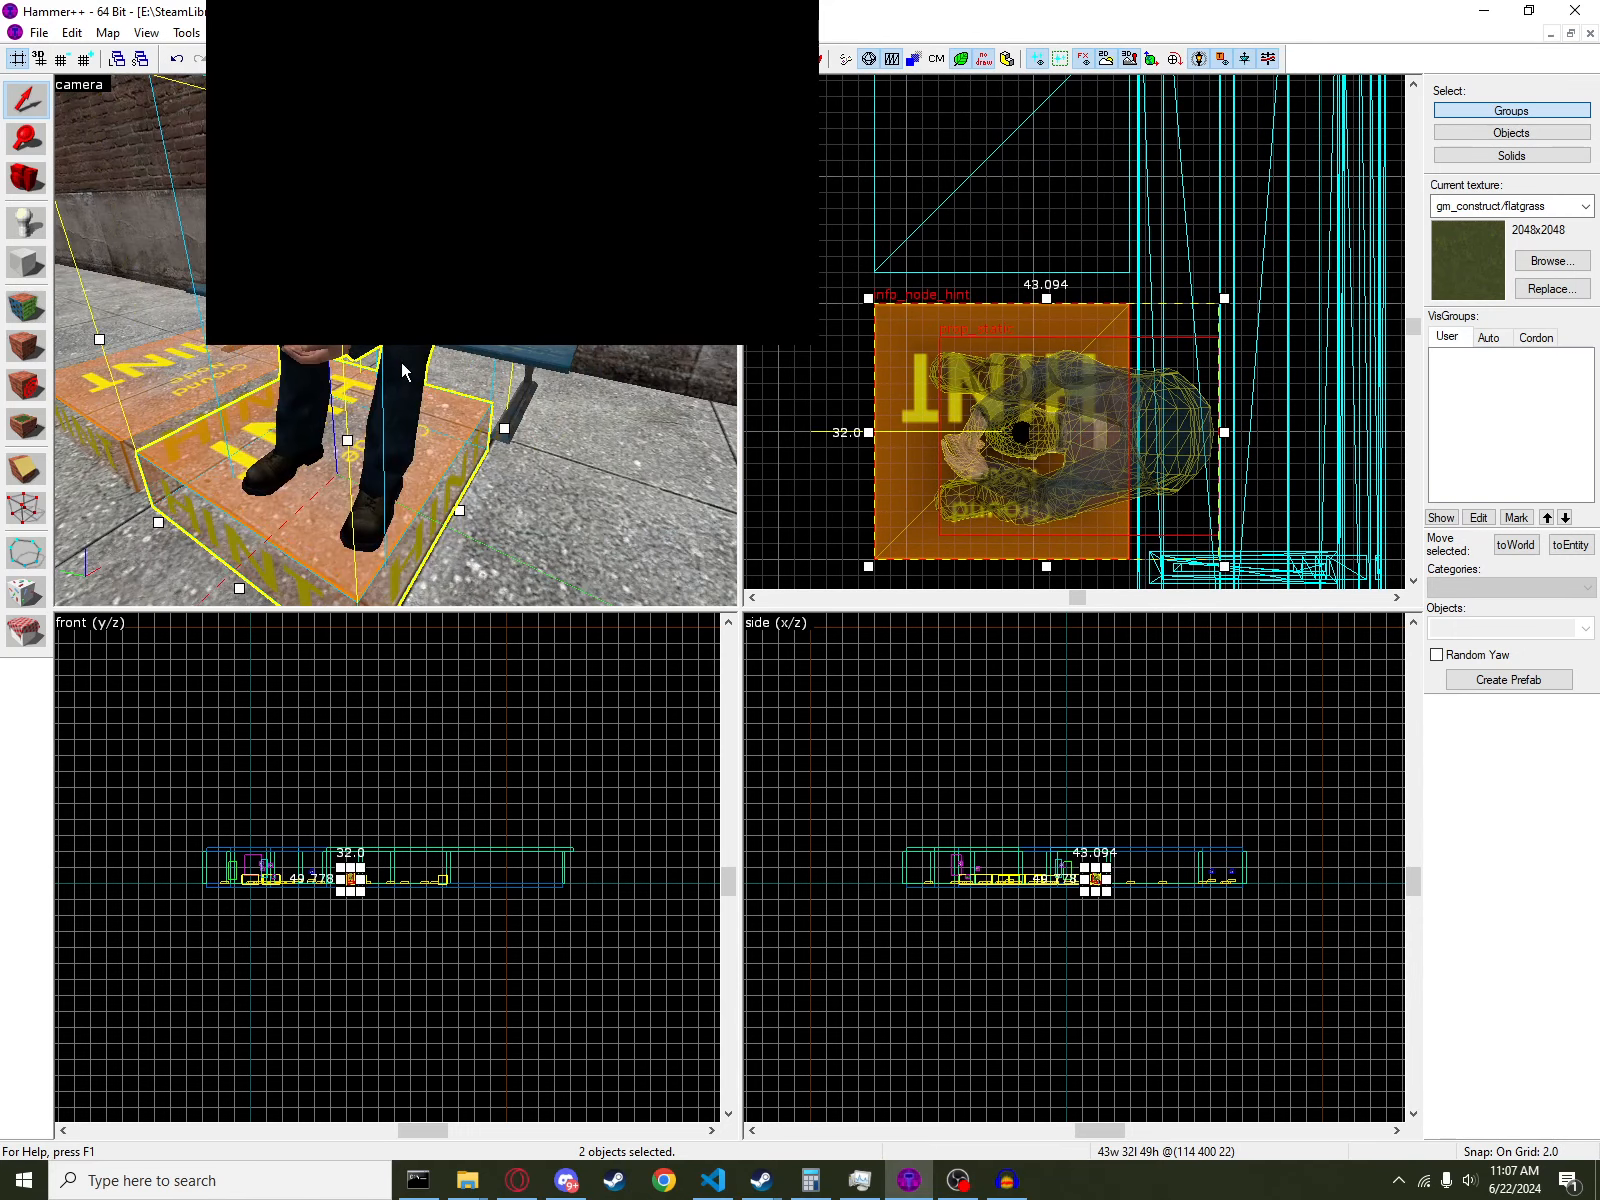
- Copy the citizen and its info_node_hint from the bench to the open pavement at about (-6, 470)
scroll(1125, 362, down, 2)
scroll(1105, 384, down, 1)
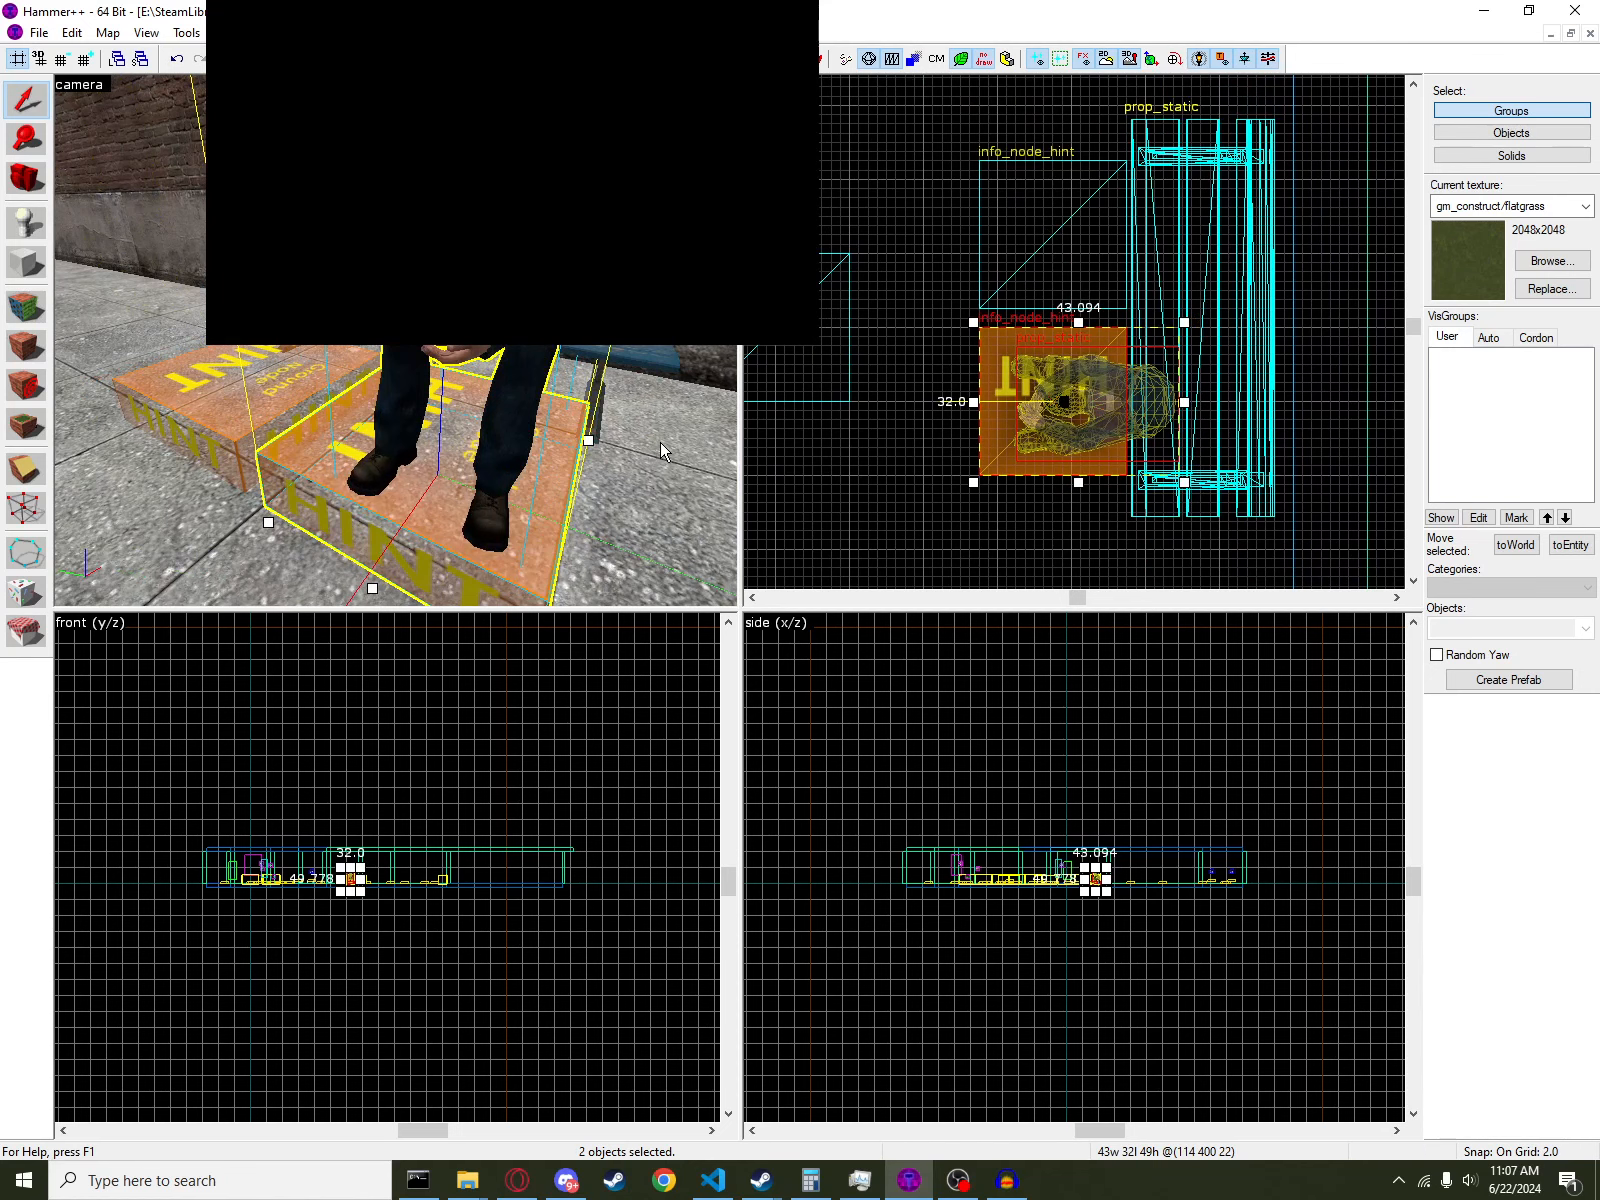
scroll(935, 412, down, 5)
drag(1096, 380, 828, 268)
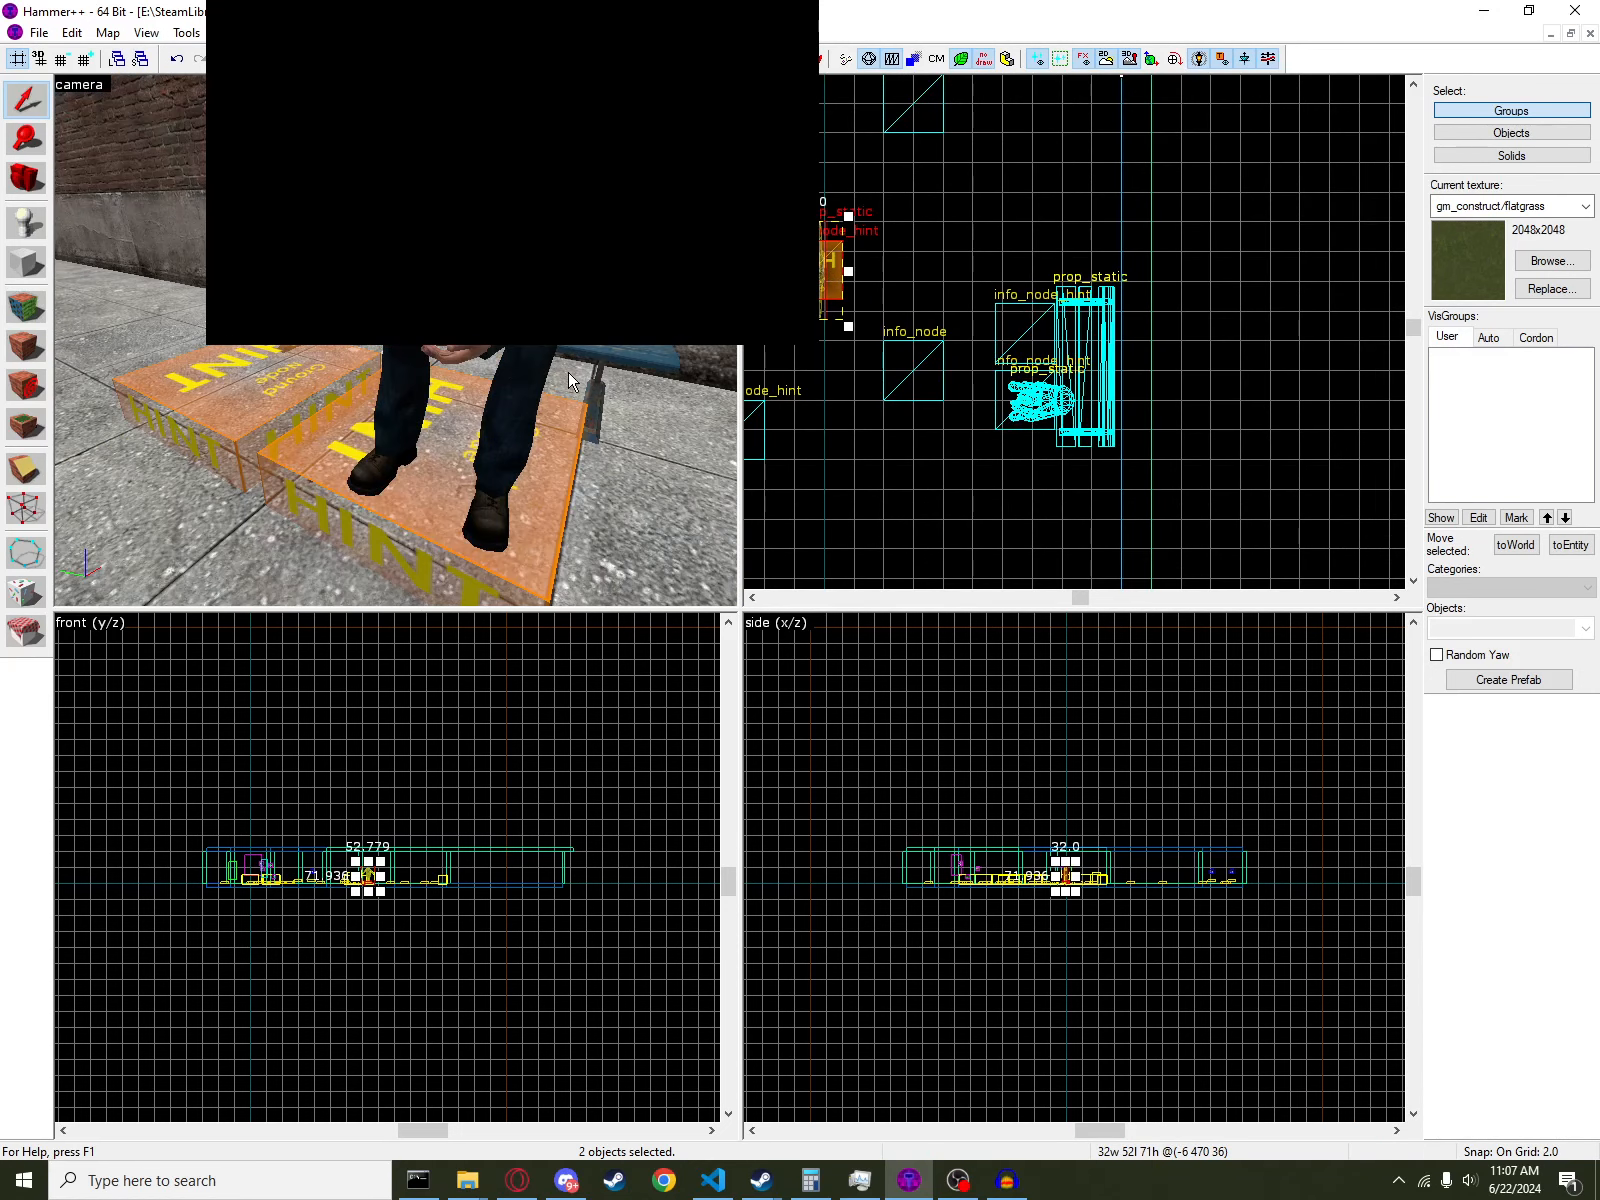
- Examine from several angles how the seated citizen and its info_node_hint line up with the bench
click(568, 370)
ctrl+click(528, 540)
key(z)
key(w)
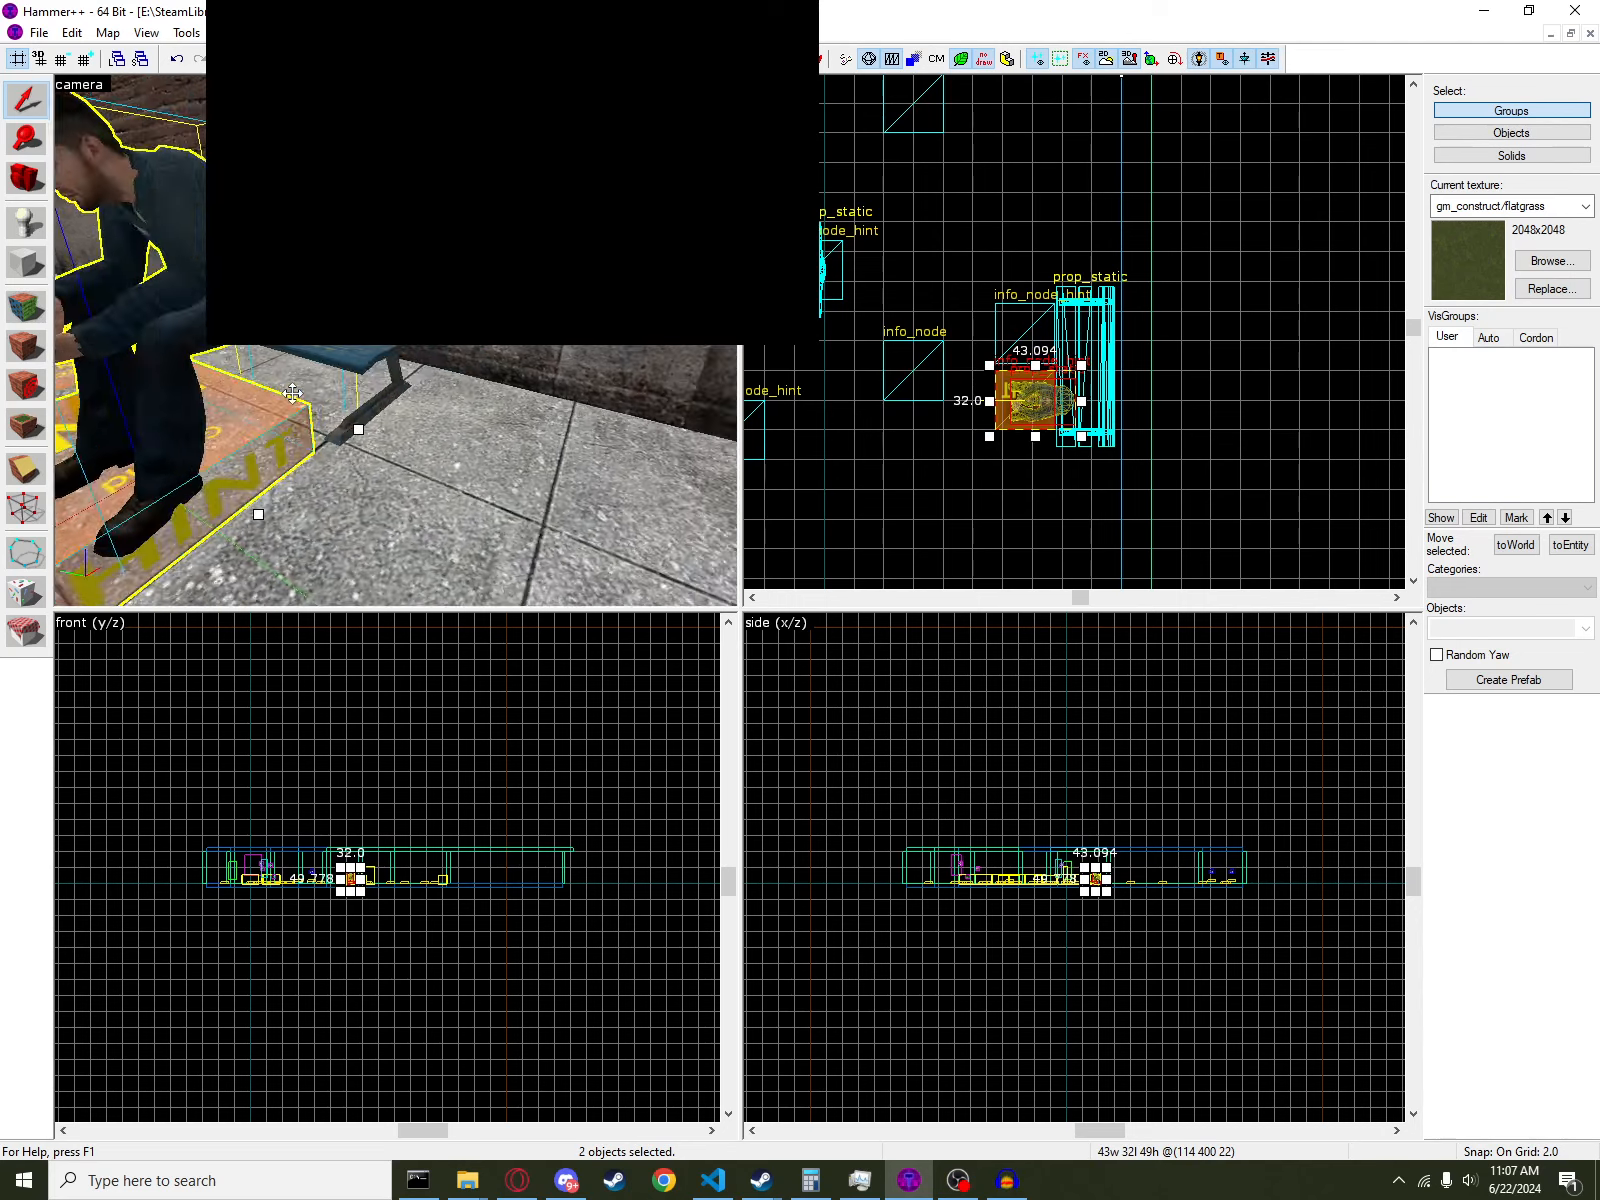
key(z)
key(z)
key(s)
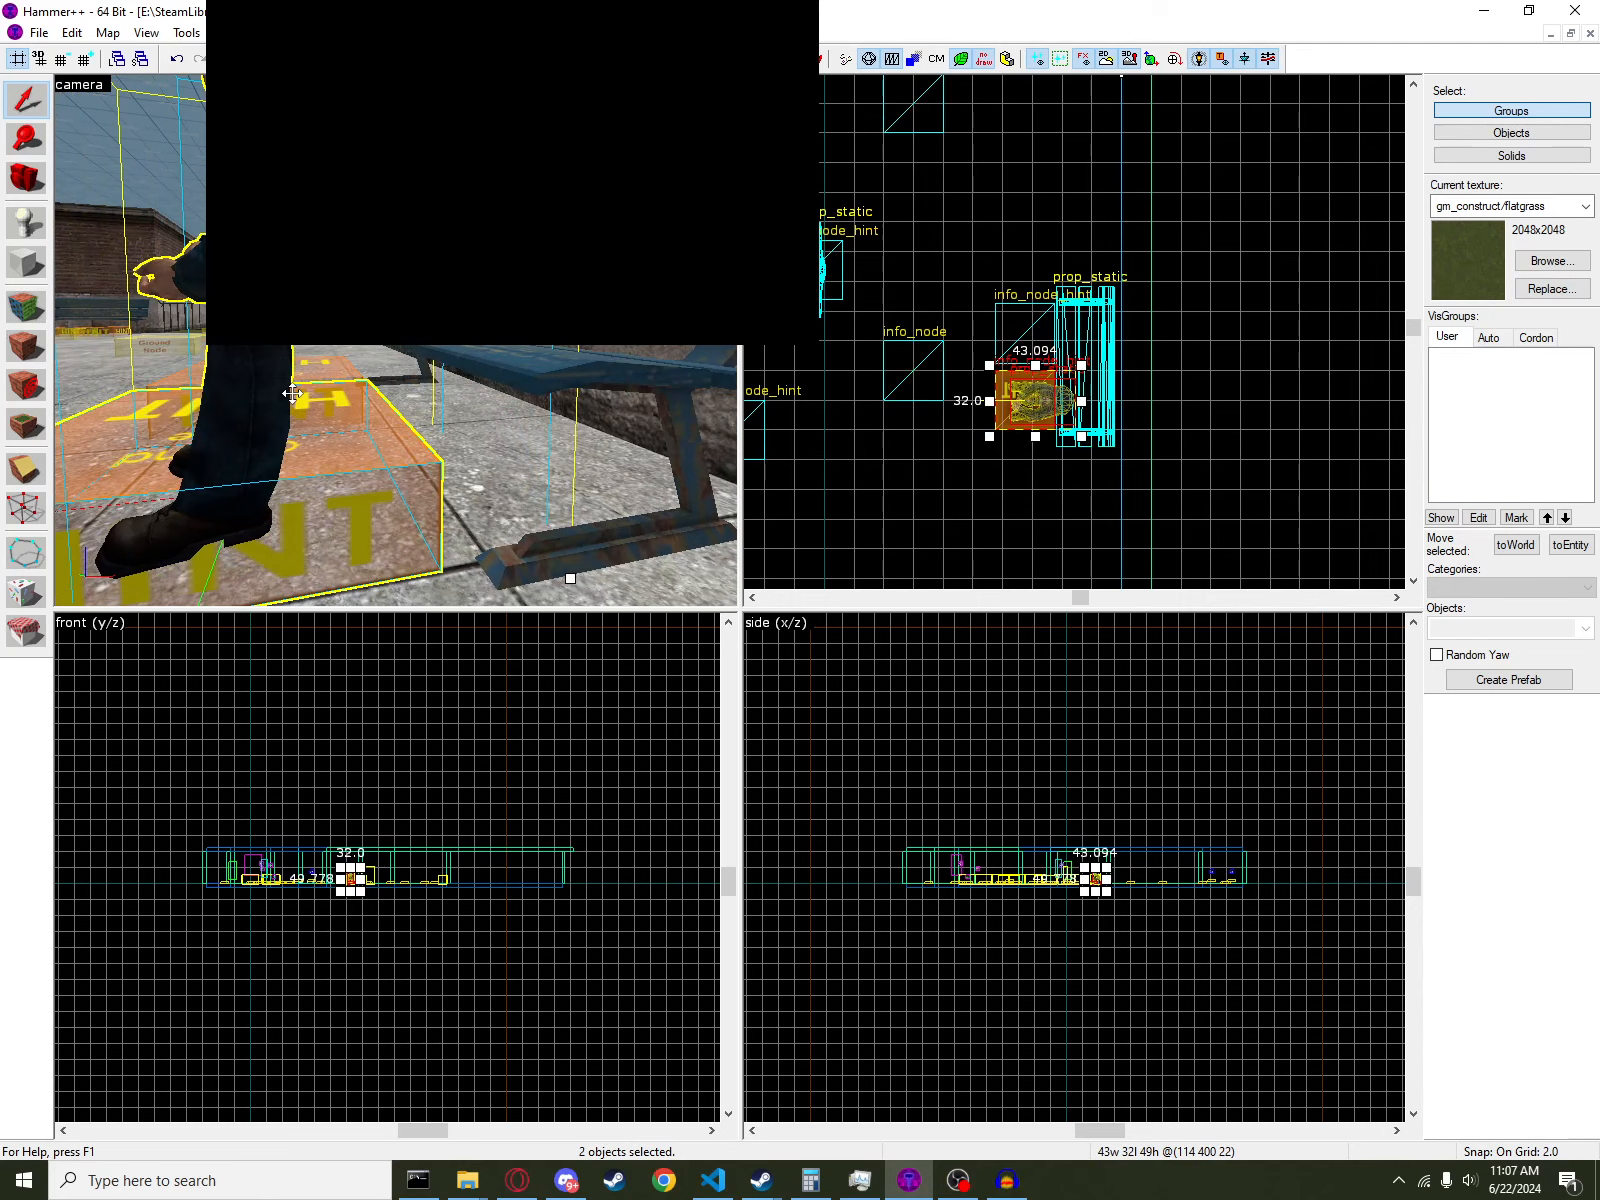
key(s)
key(z)
- Delete the seated citizen prop_static in front of the bench
click(579, 449)
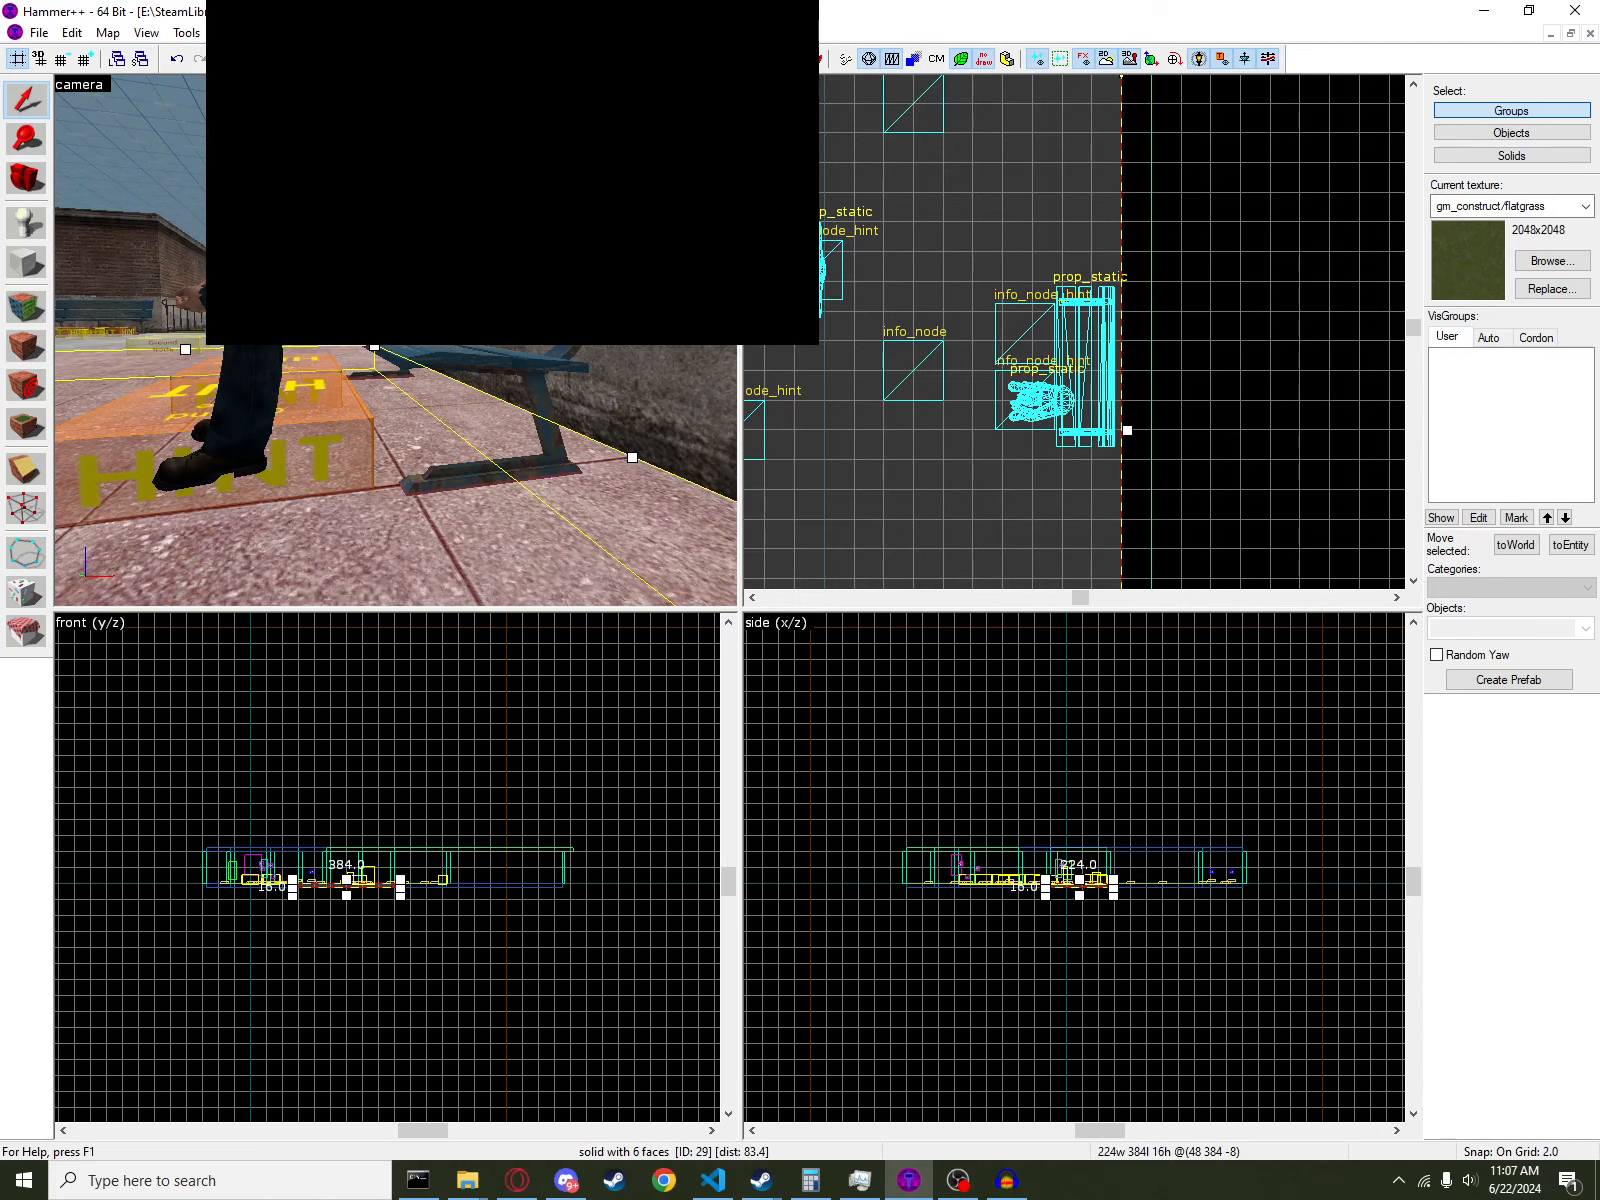
click(243, 410)
key(Delete)
- Copy the standing citizen and its info_node_hint to the brick wall corner at about (-48, 208)
key(z)
key(w)
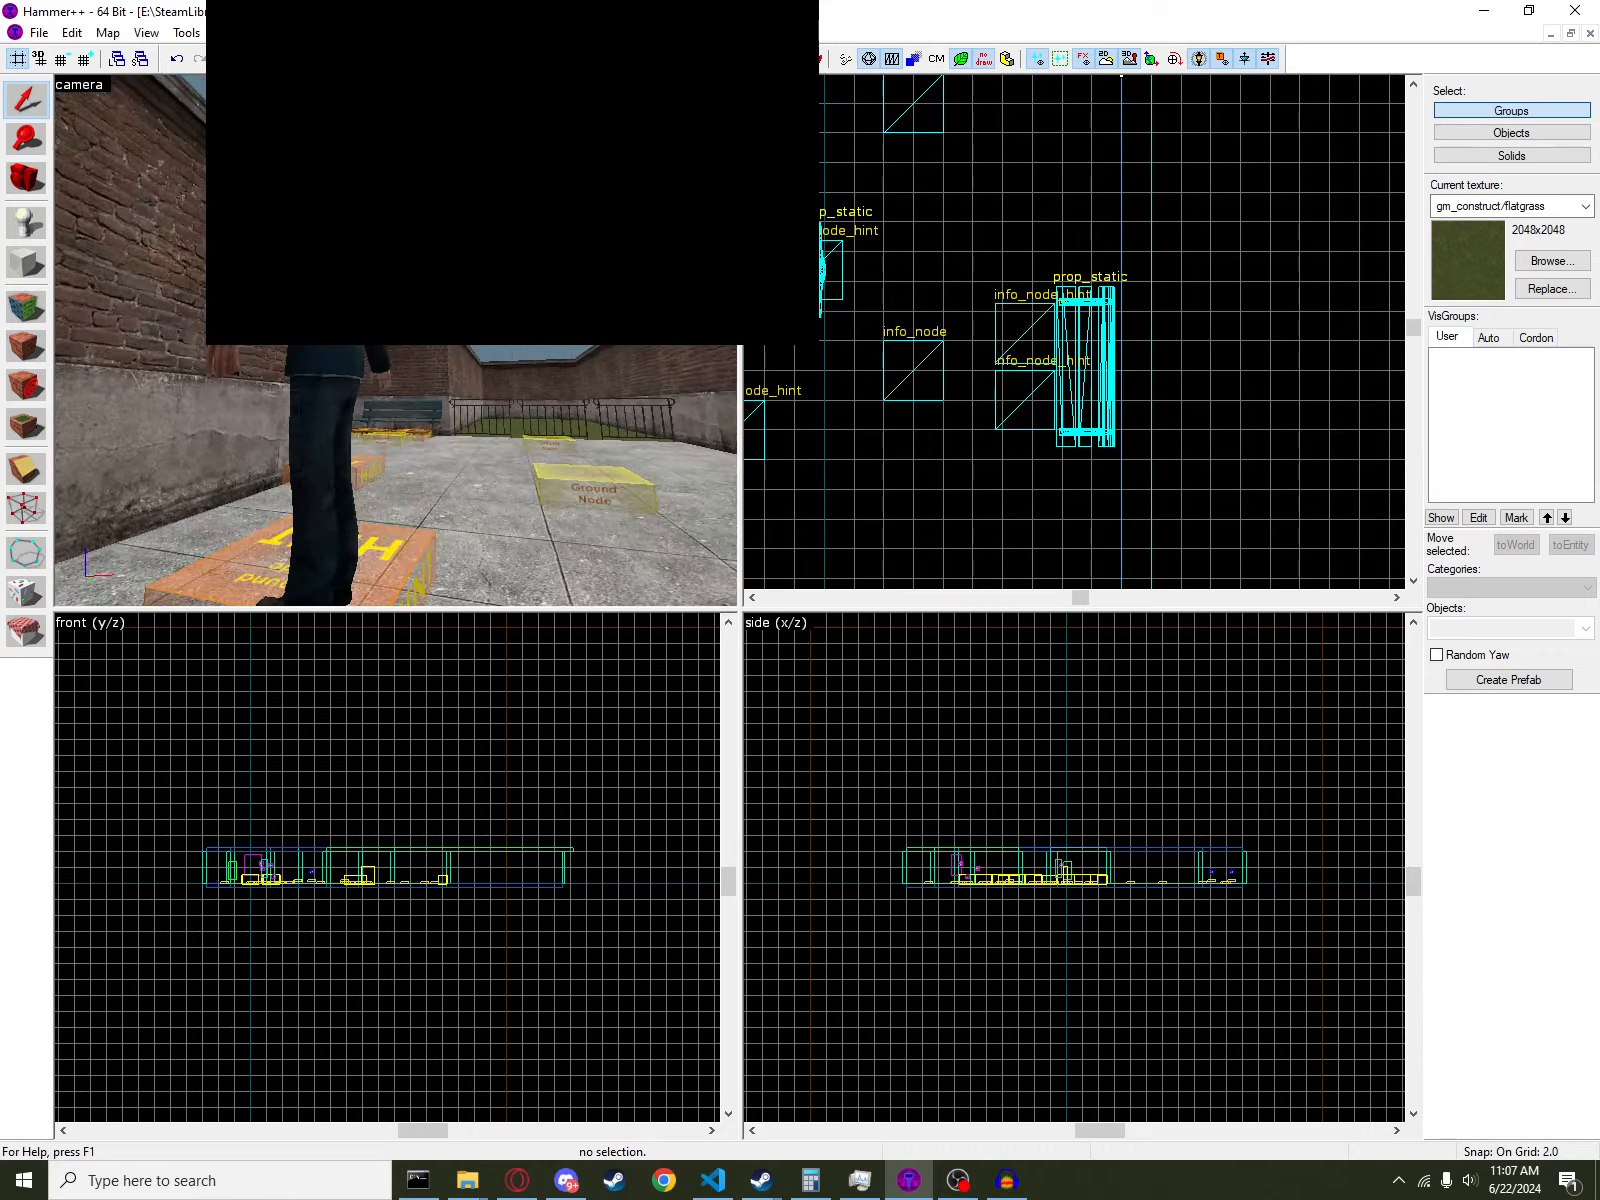
key(s)
key(z)
click(420, 432)
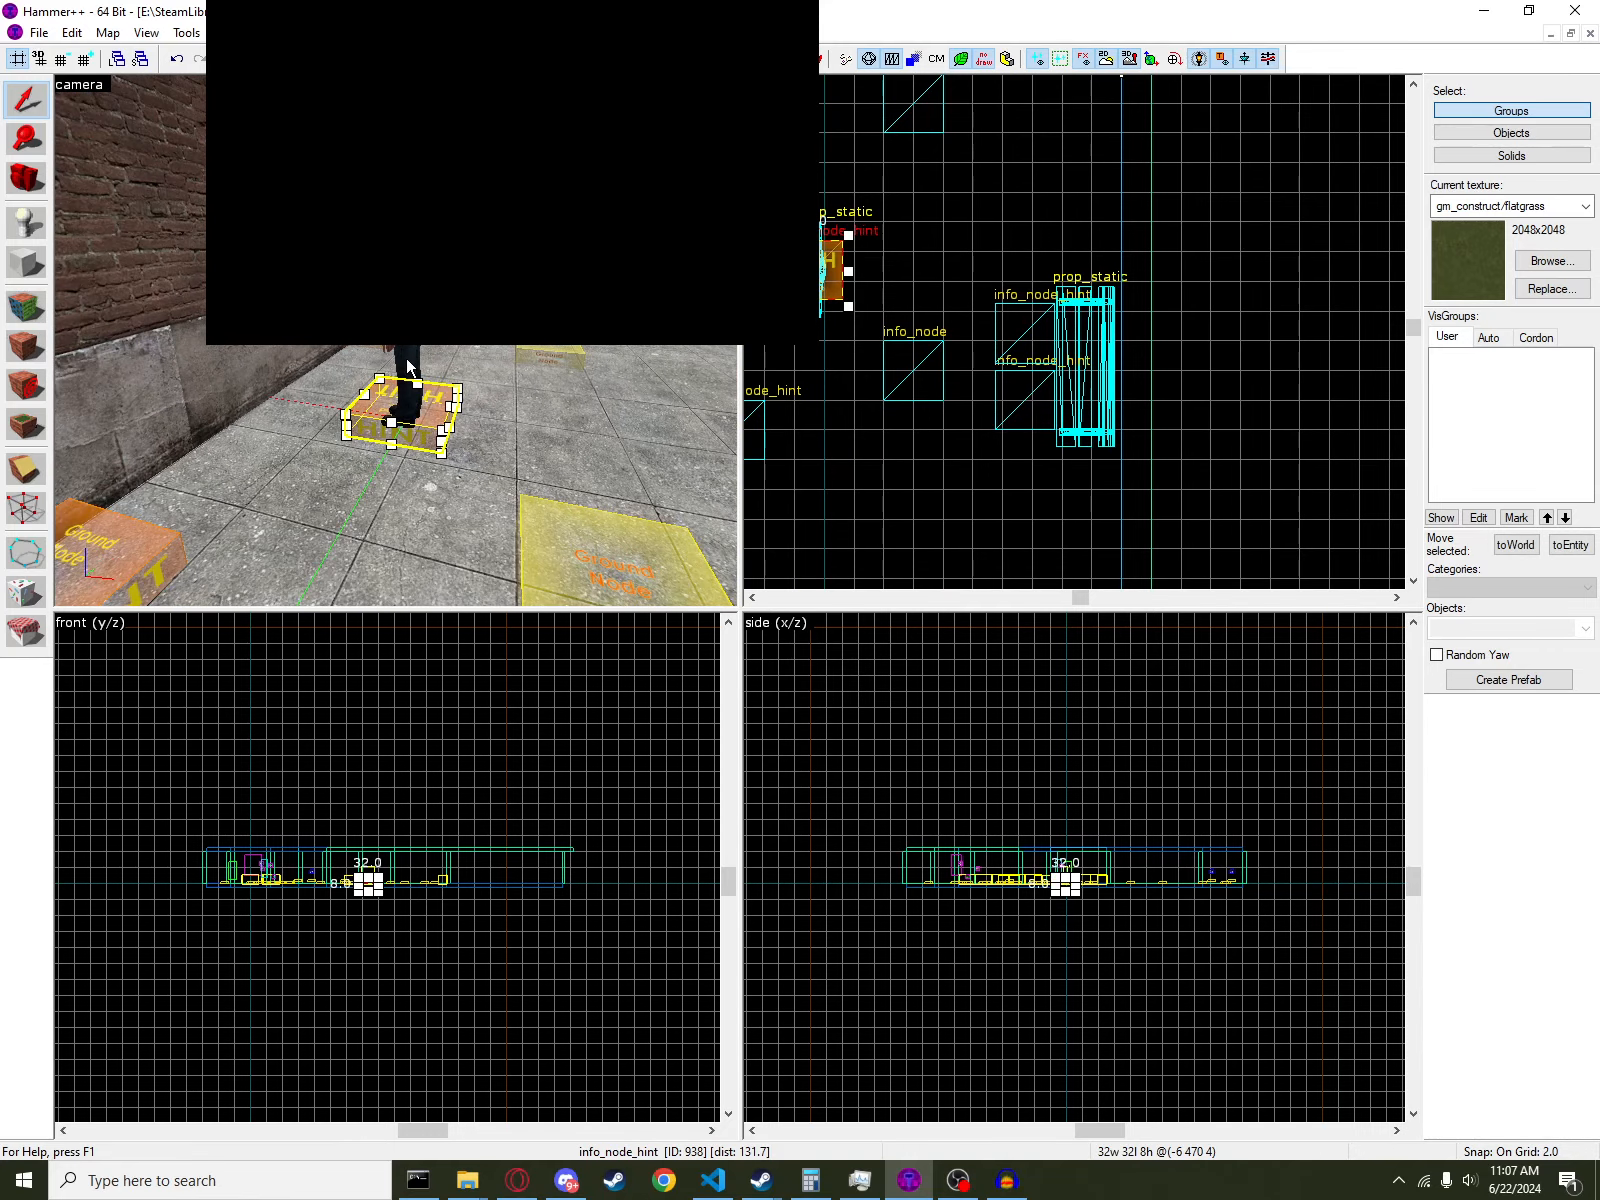
ctrl+click(406, 365)
key(z)
key(s)
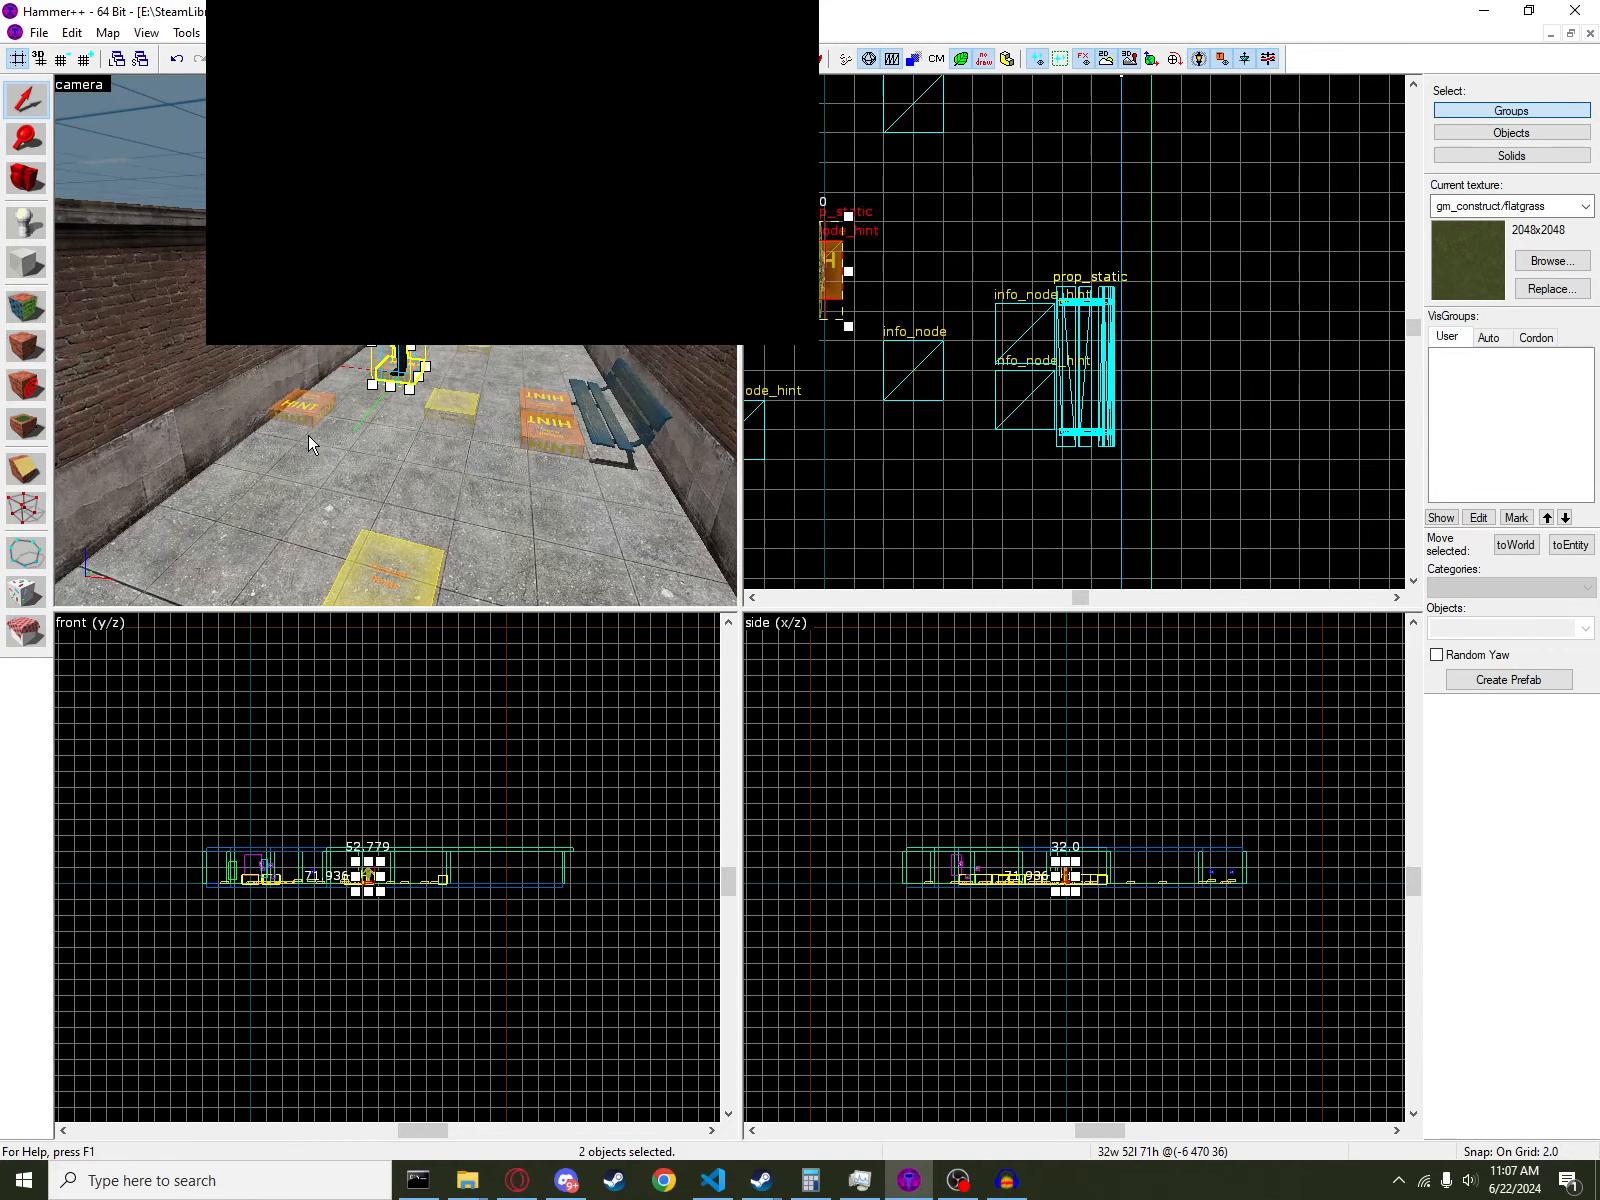
key(s)
key(w)
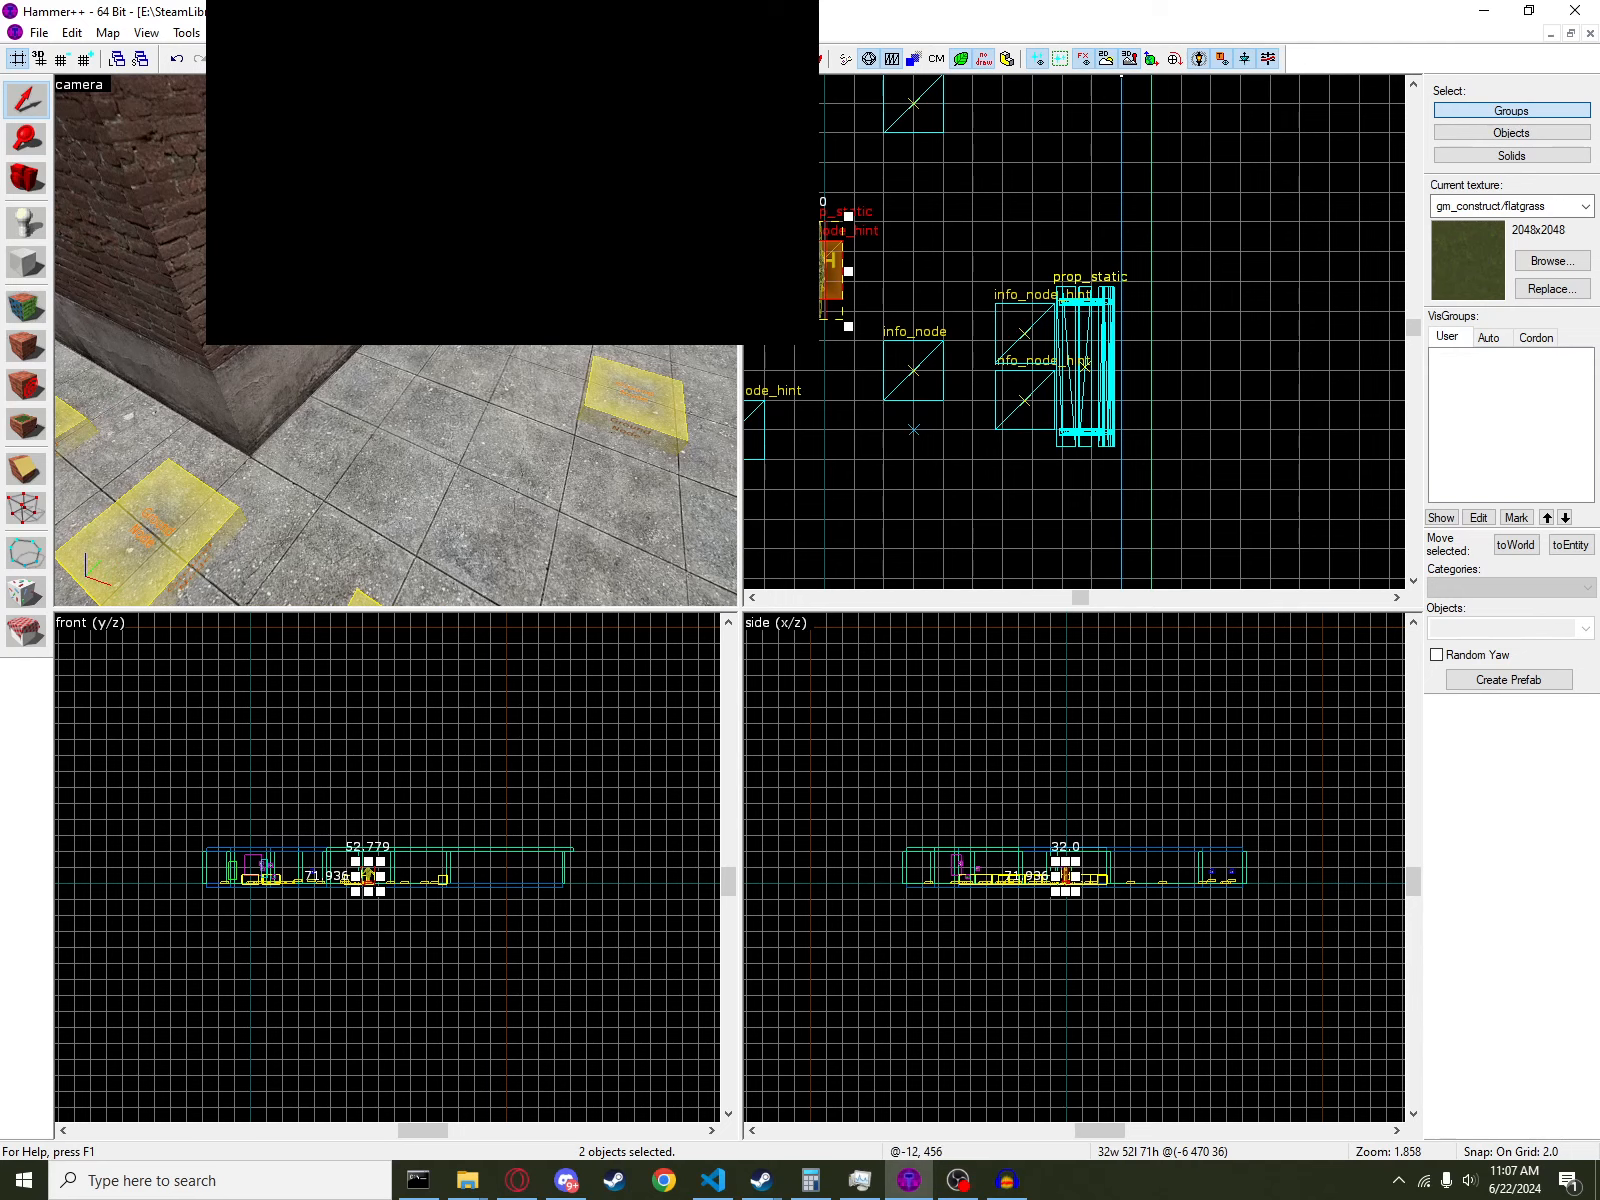
mouse_move(822, 268)
shift+mouse_down()
mouse_move(882, 436)
mouse_move(1079, 375)
mouse_move(921, 479)
mouse_move(1031, 372)
mouse_move(975, 455)
mouse_move(1004, 455)
shift+mouse_up()
- Rotate the copied citizen and info_node_hint 180 degrees so that they face away from the brick wall
scroll(1079, 375, down, 5)
scroll(921, 479, up, 5)
scroll(1031, 372, up, 2)
scroll(975, 455, up, 2)
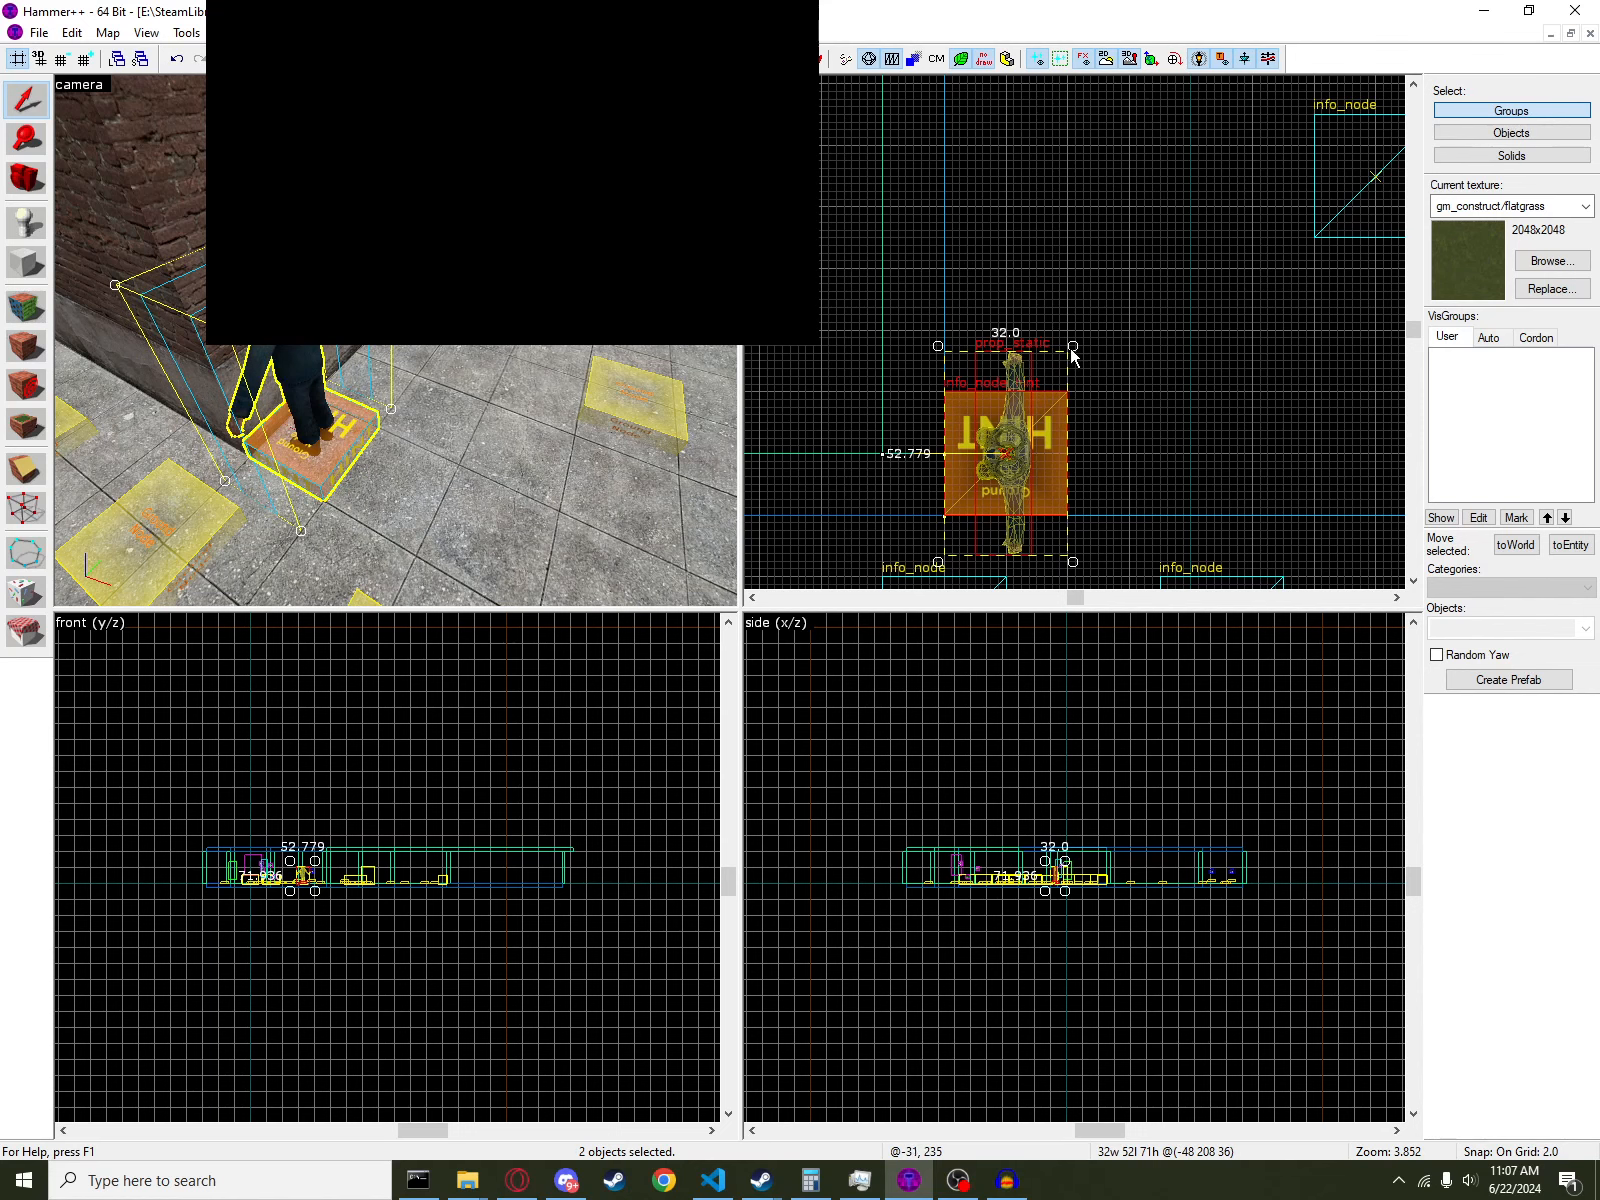
drag(1073, 355, 938, 545)
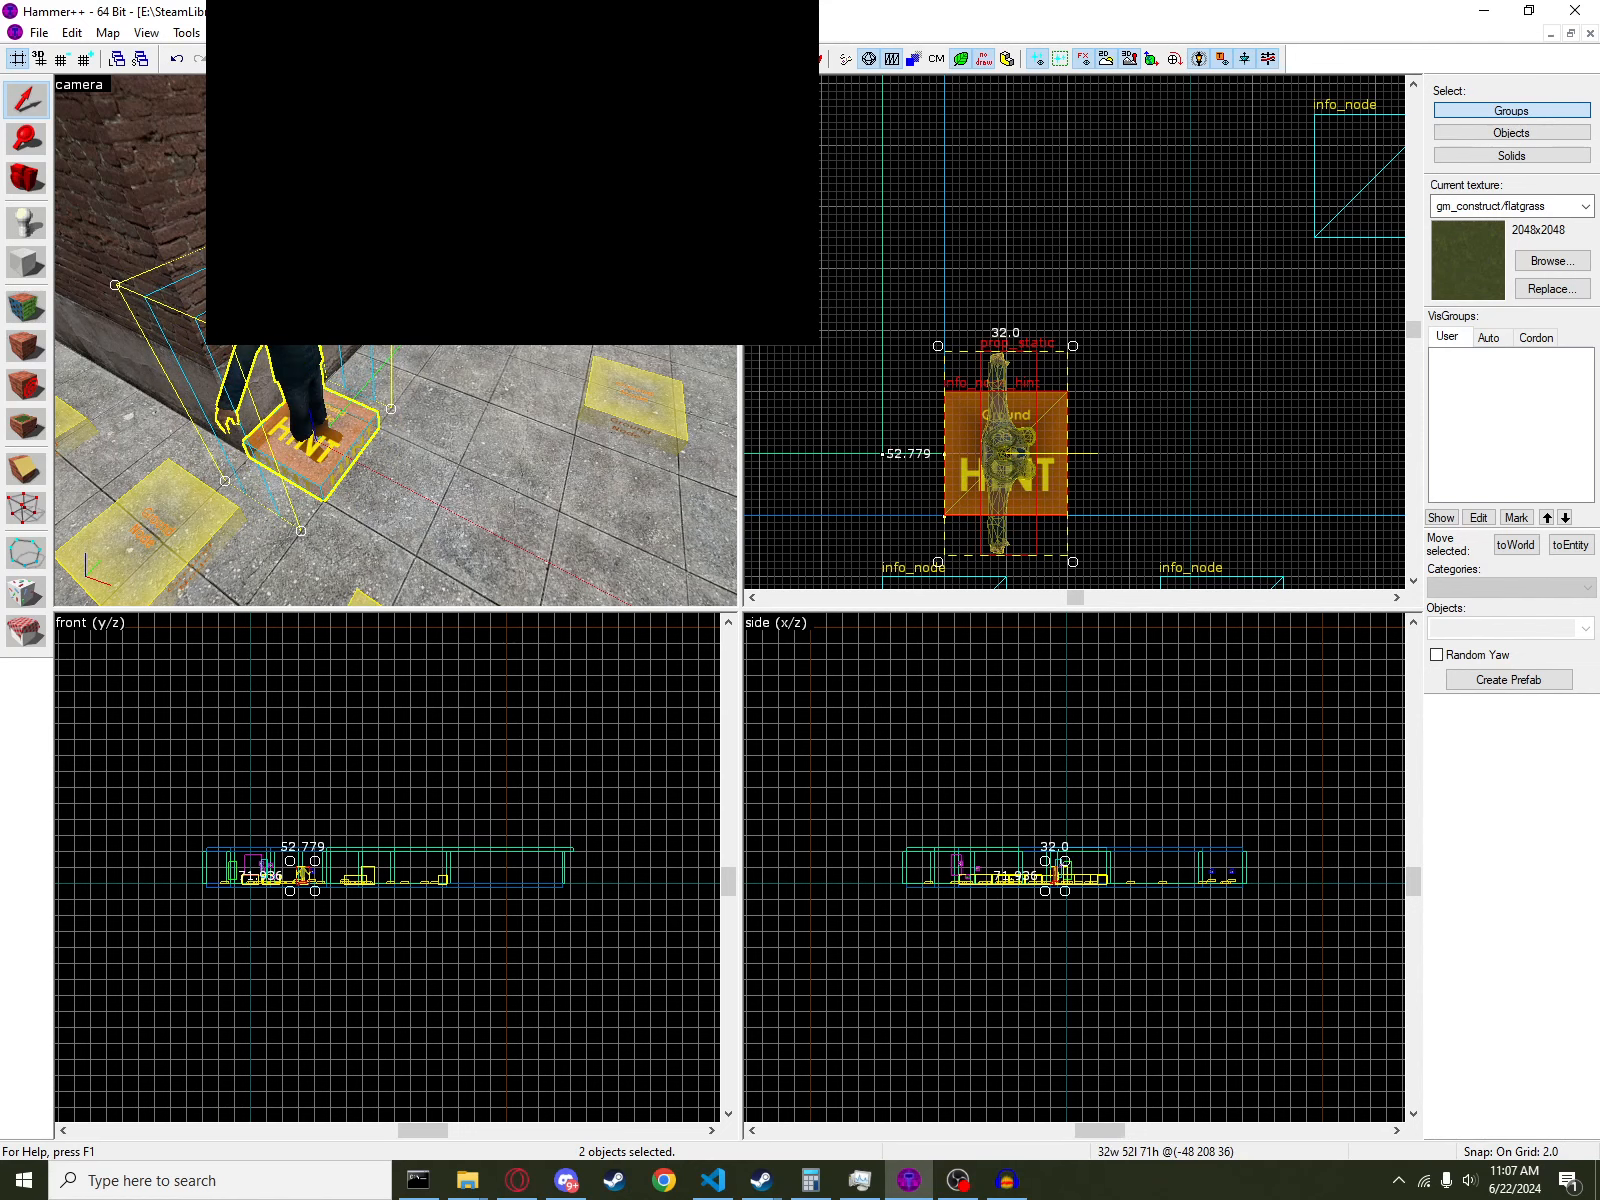
- Set the model sequence of the citizen at the brick wall to a pose leaning back against the wall, and close its properties
double_click(1000, 440)
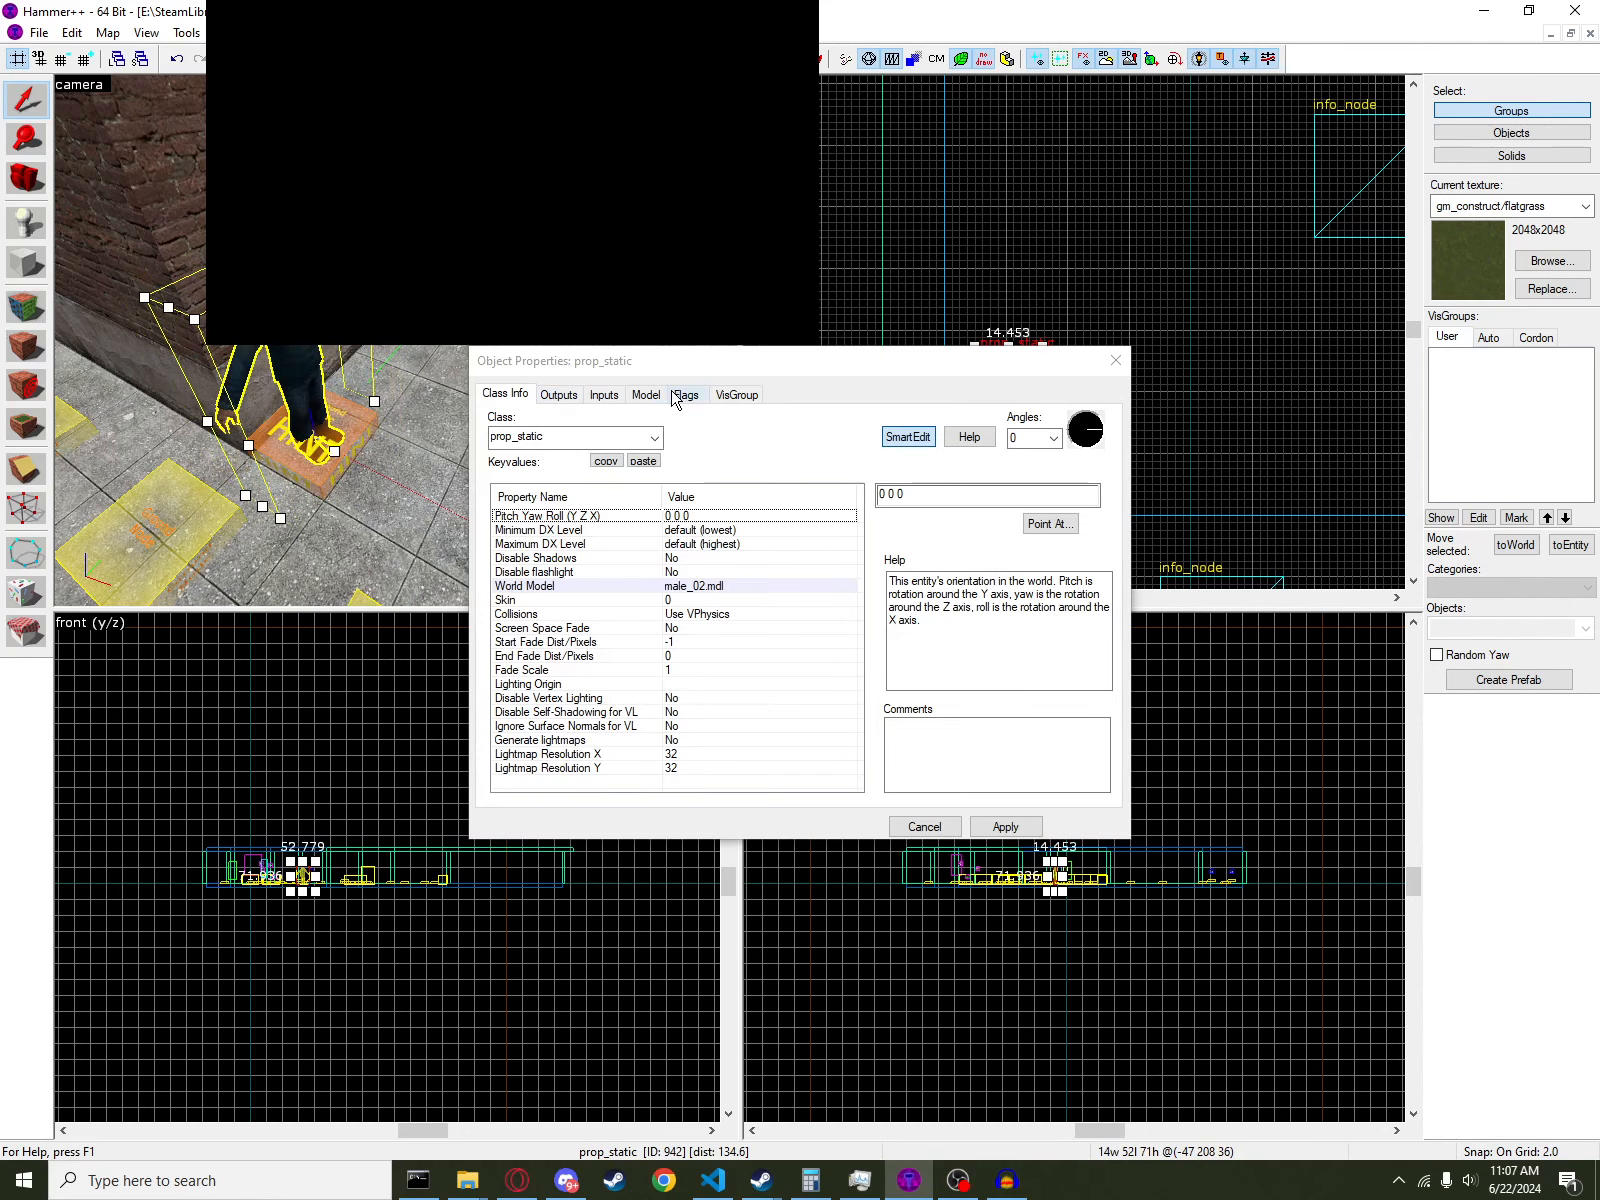
click(646, 393)
click(737, 428)
drag(737, 466, 738, 660)
click(620, 640)
click(1116, 360)
- Switch to File Explorer and open the SteamLibrary\steamapps\common folder on the Garrys mod drive
click(472, 1180)
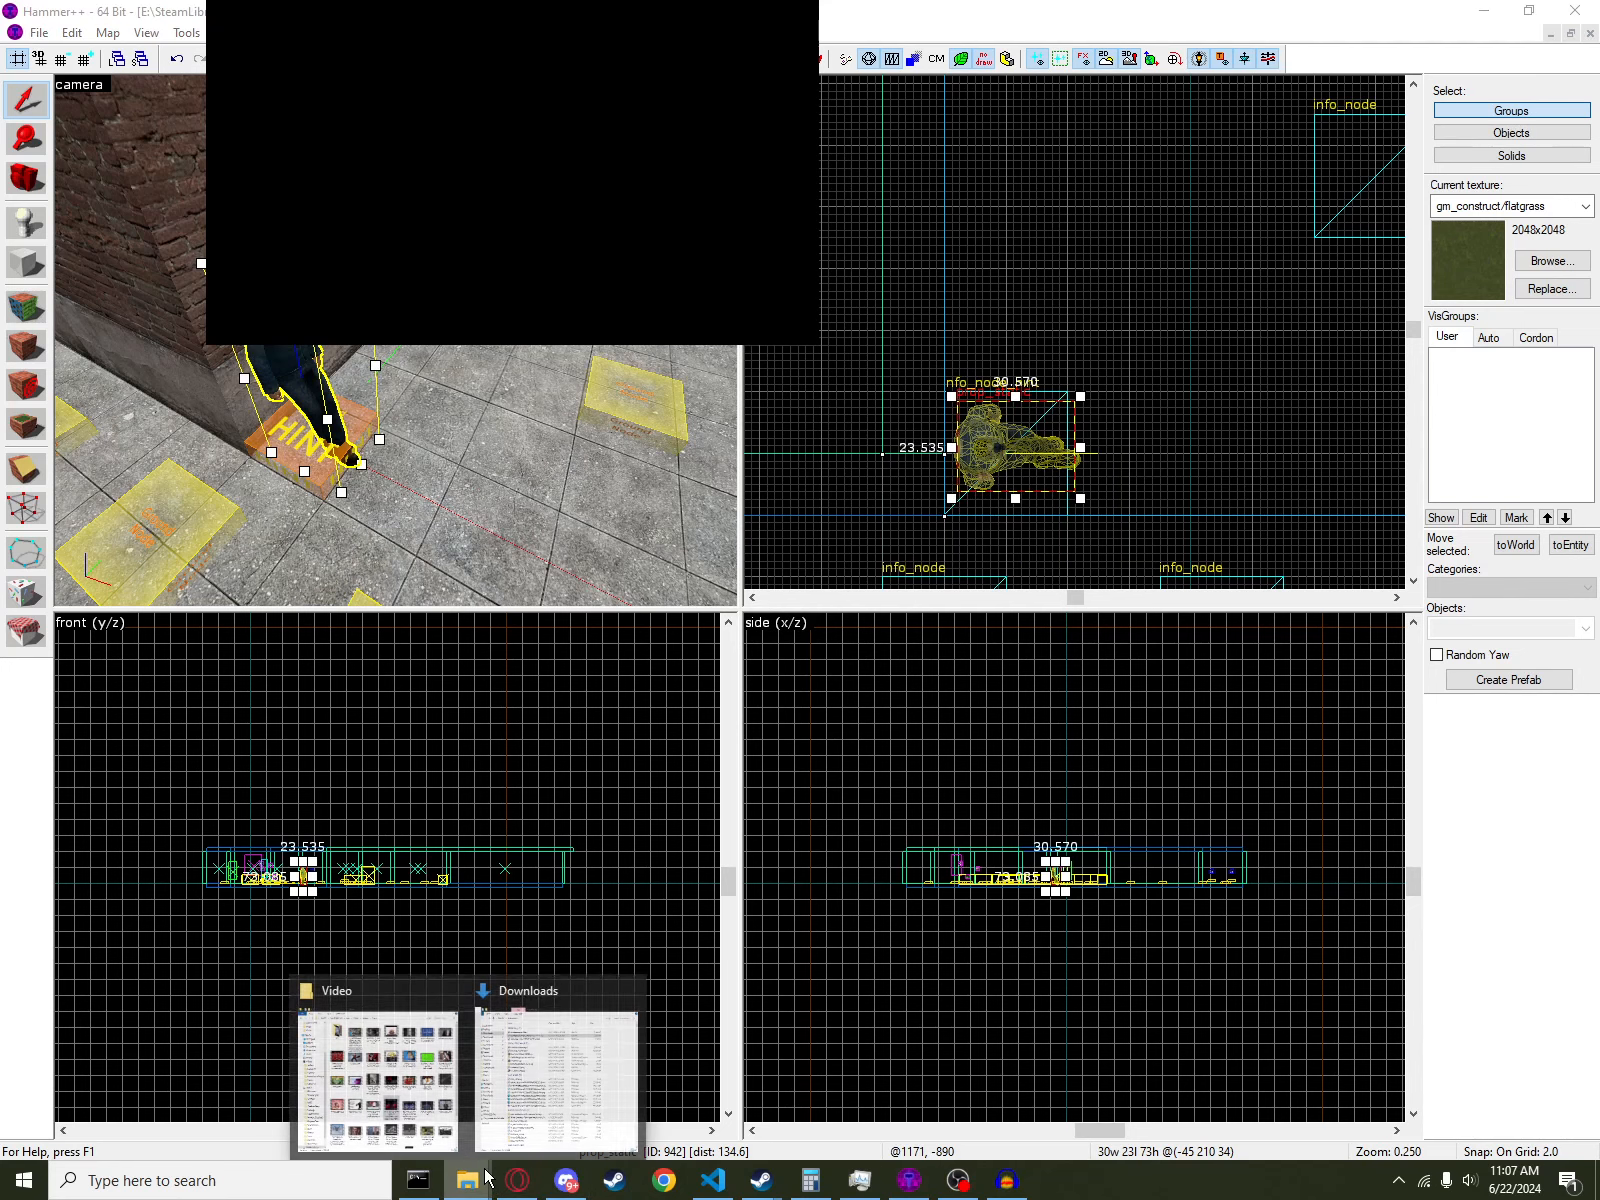
click(613, 1118)
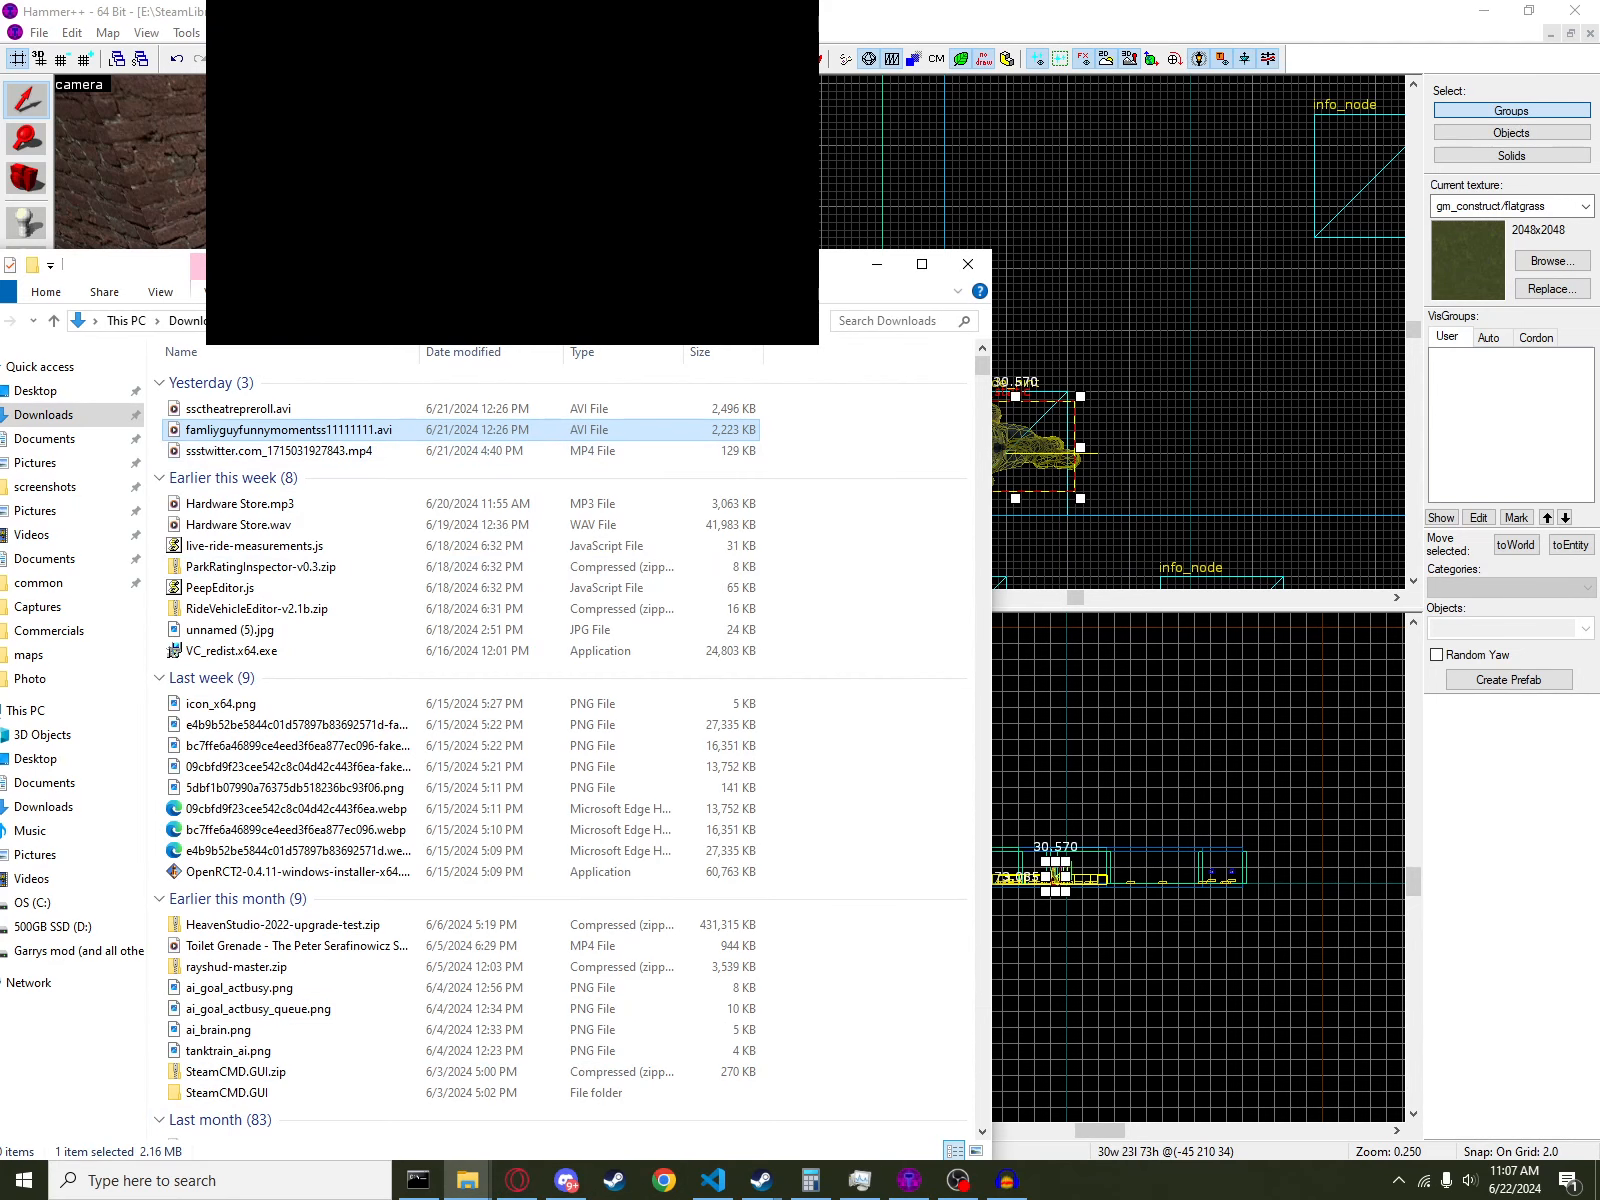
drag(420, 265, 732, 228)
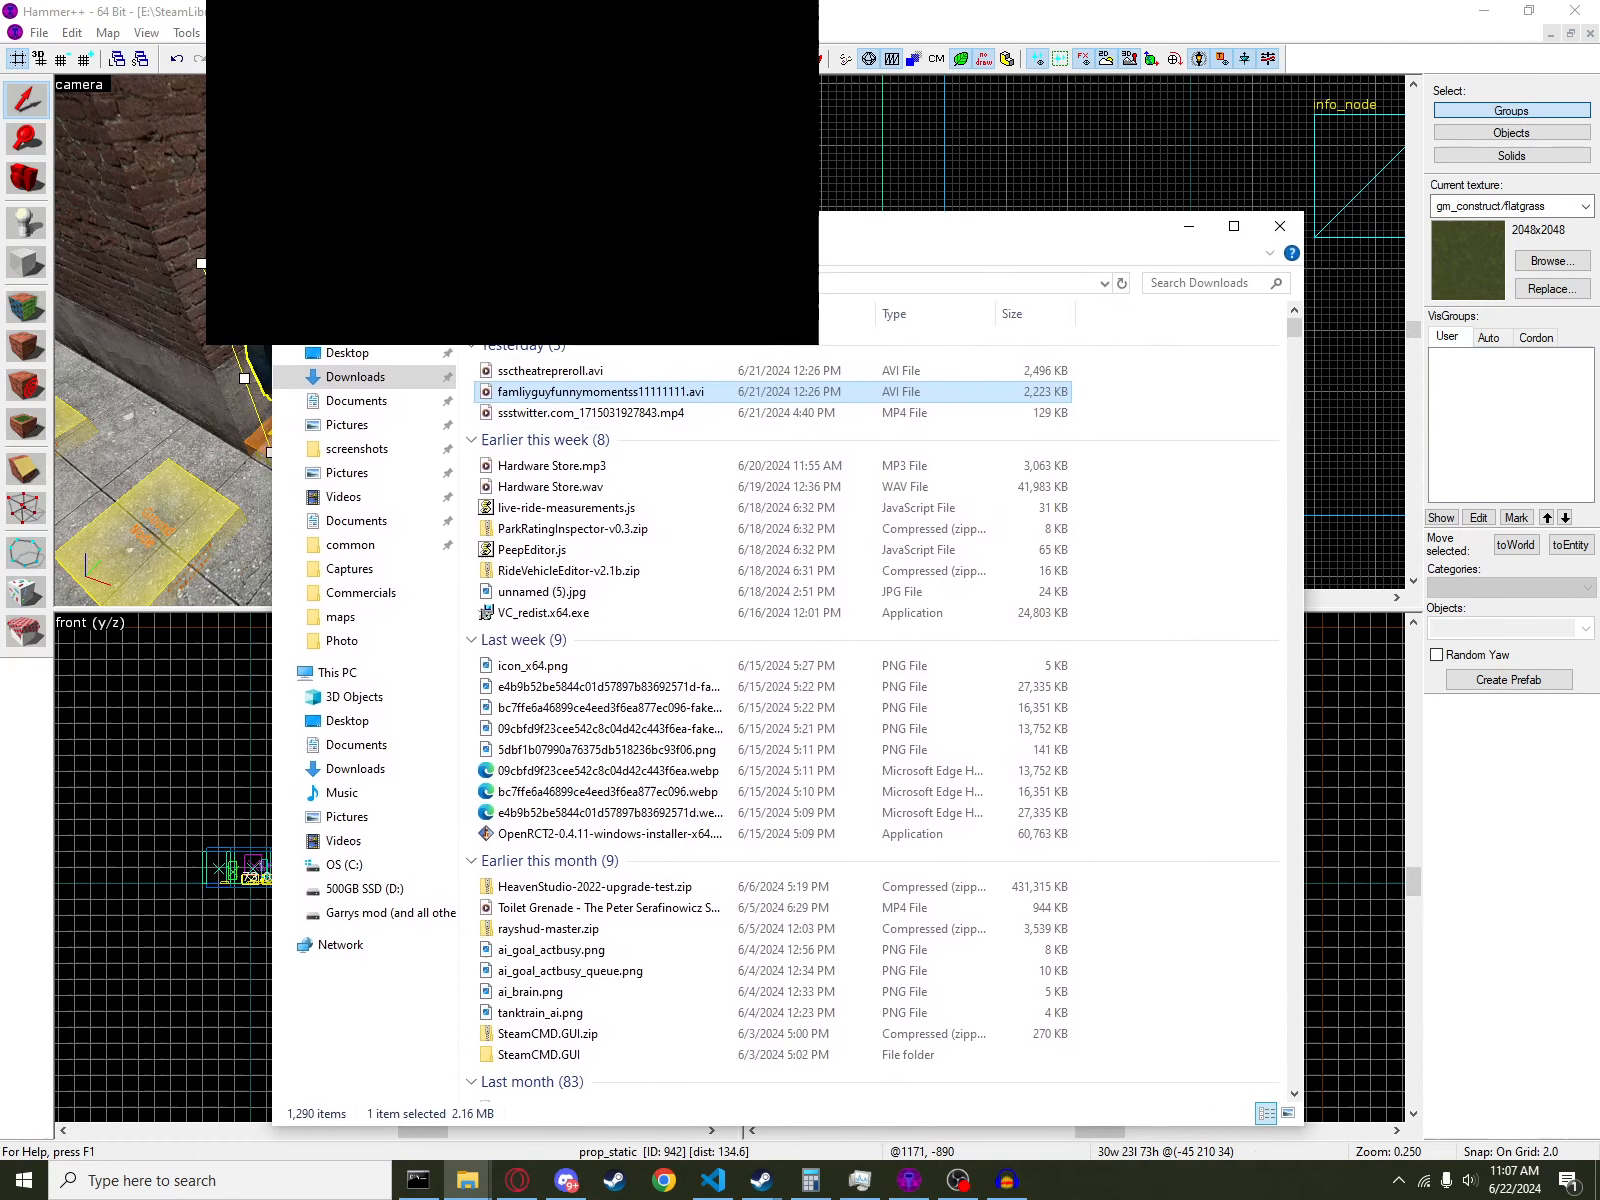
click(352, 914)
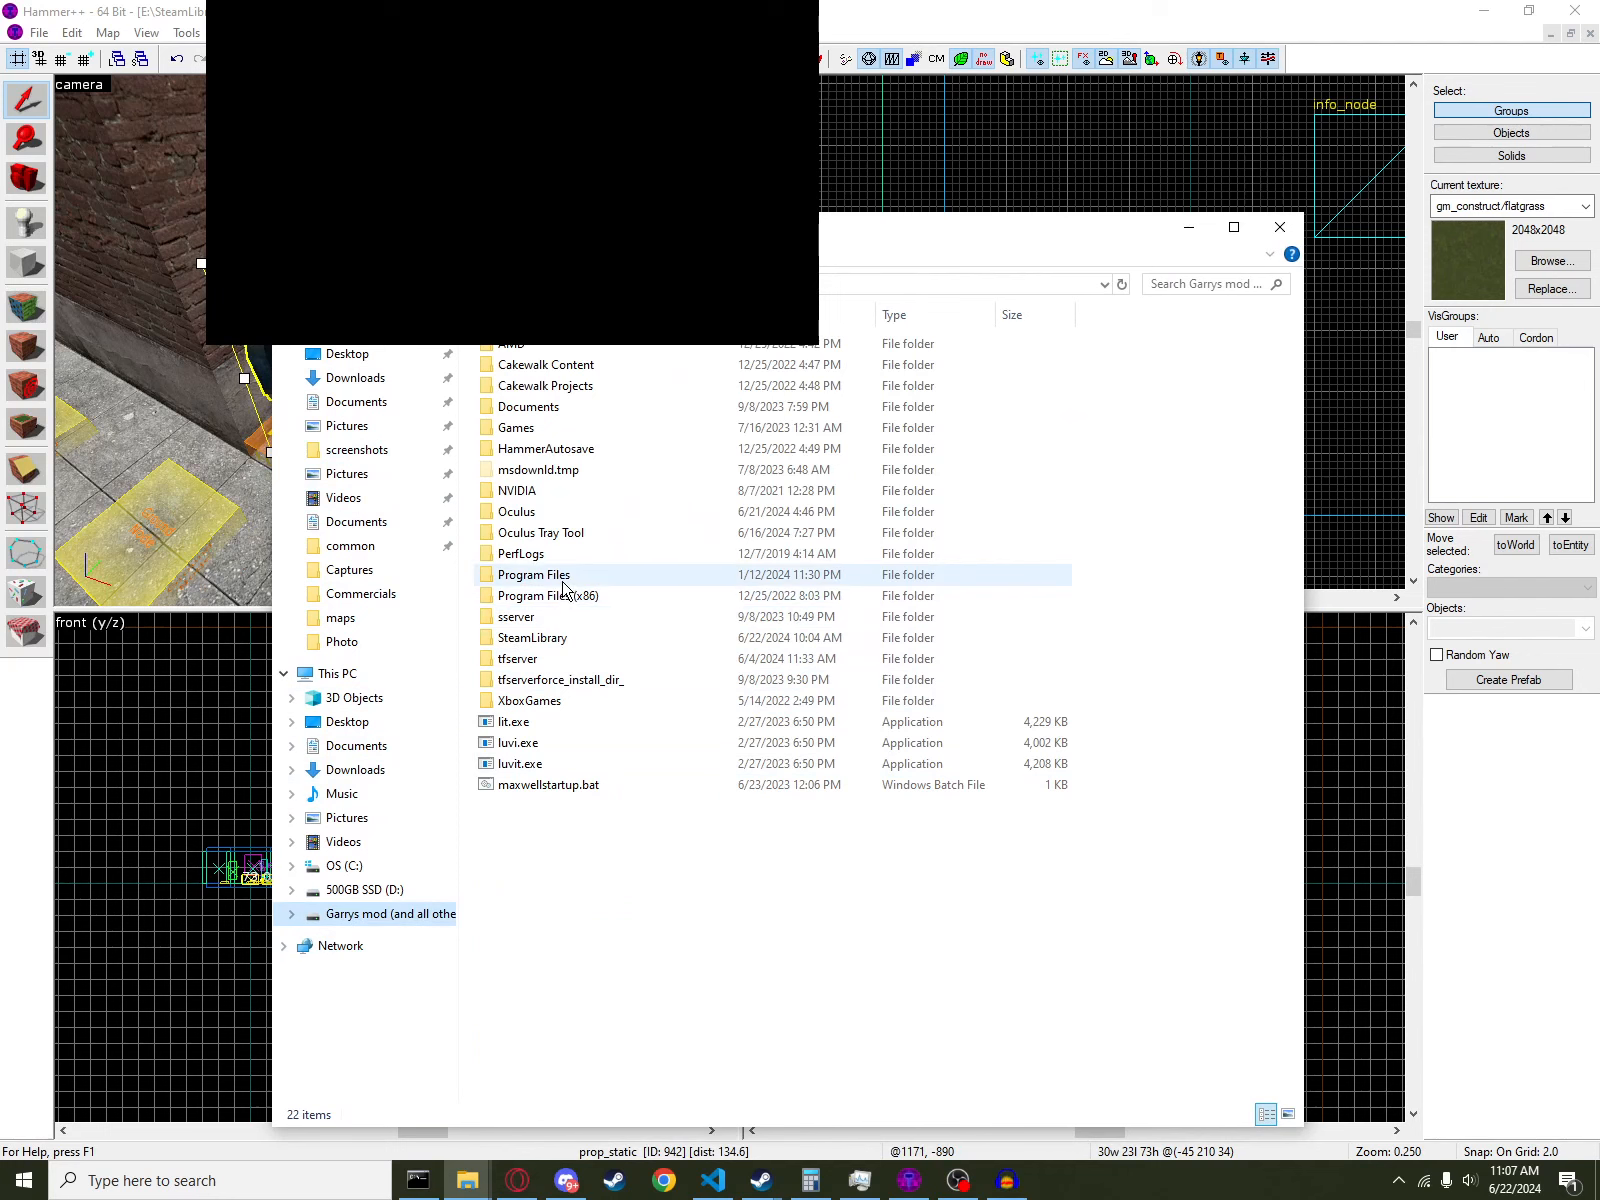
double_click(562, 640)
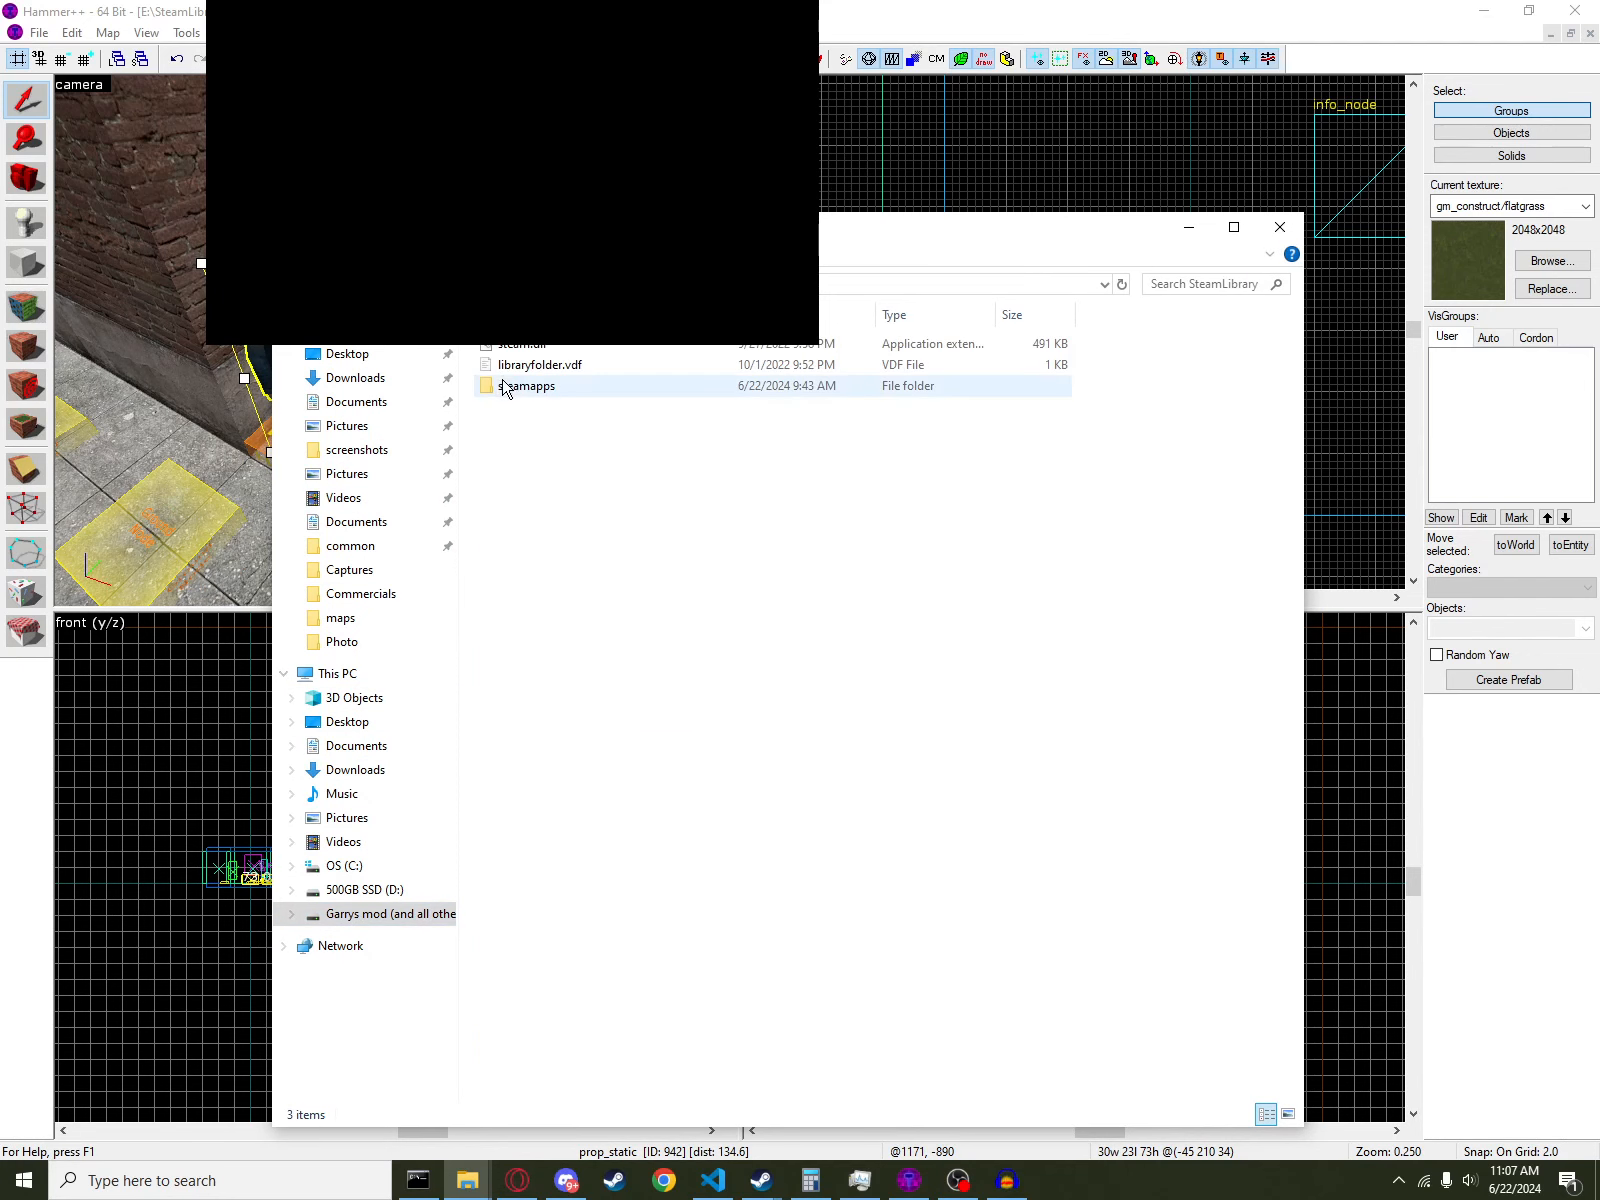
double_click(505, 388)
double_click(507, 352)
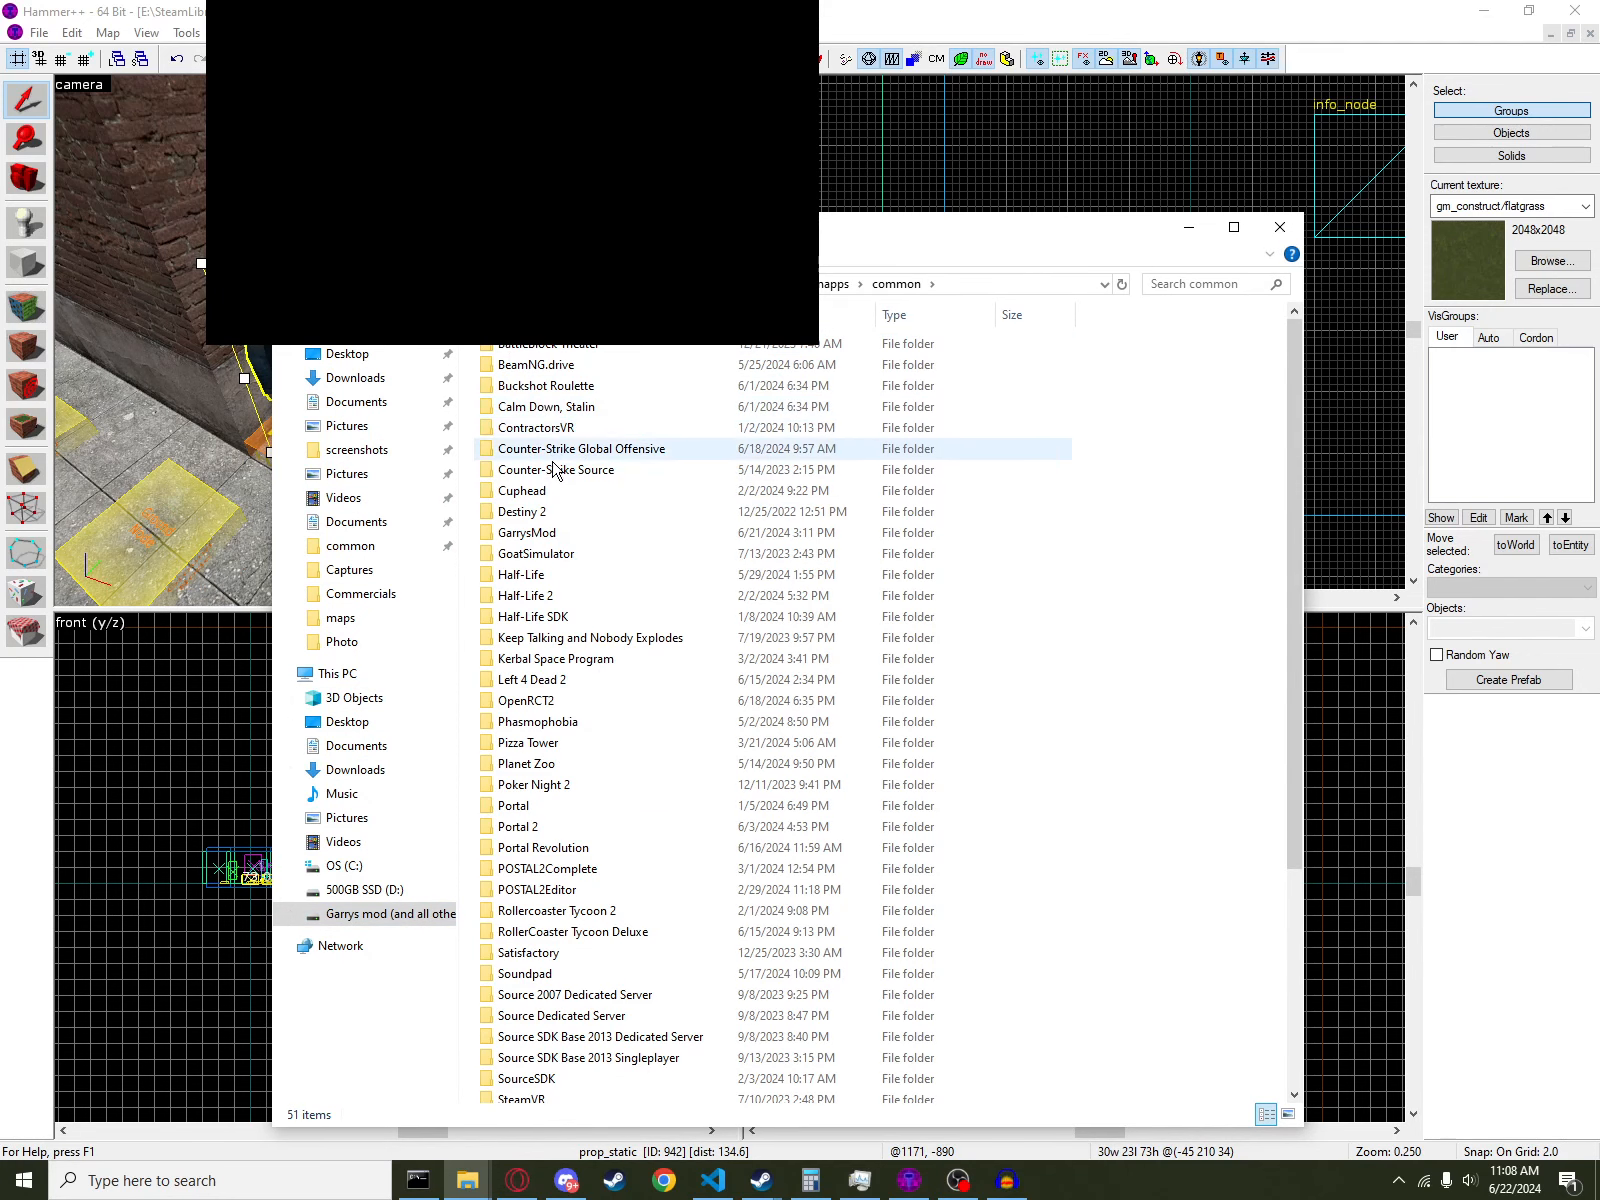
- Open actbusy.txt from the Half-Life 2\hl2\scripts folder in Notepad and maximize its window
scroll(565, 822, down, 5)
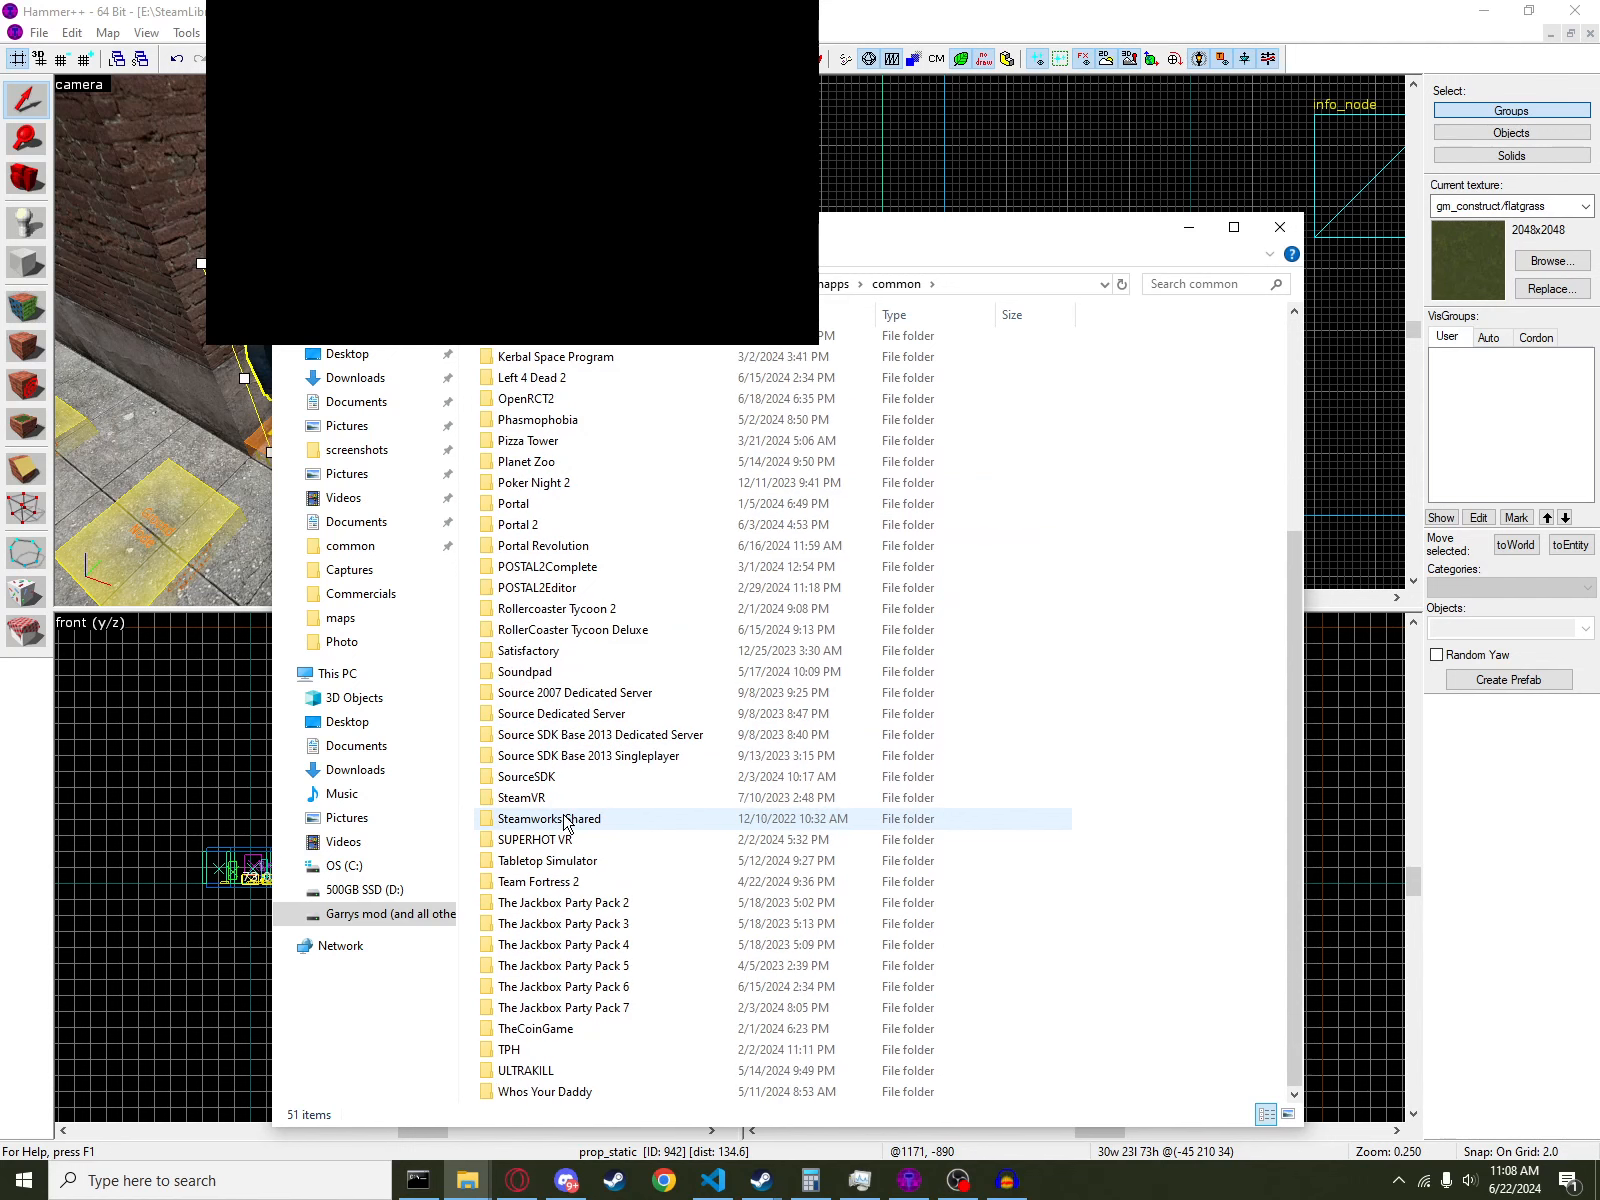
scroll(568, 812, up, 5)
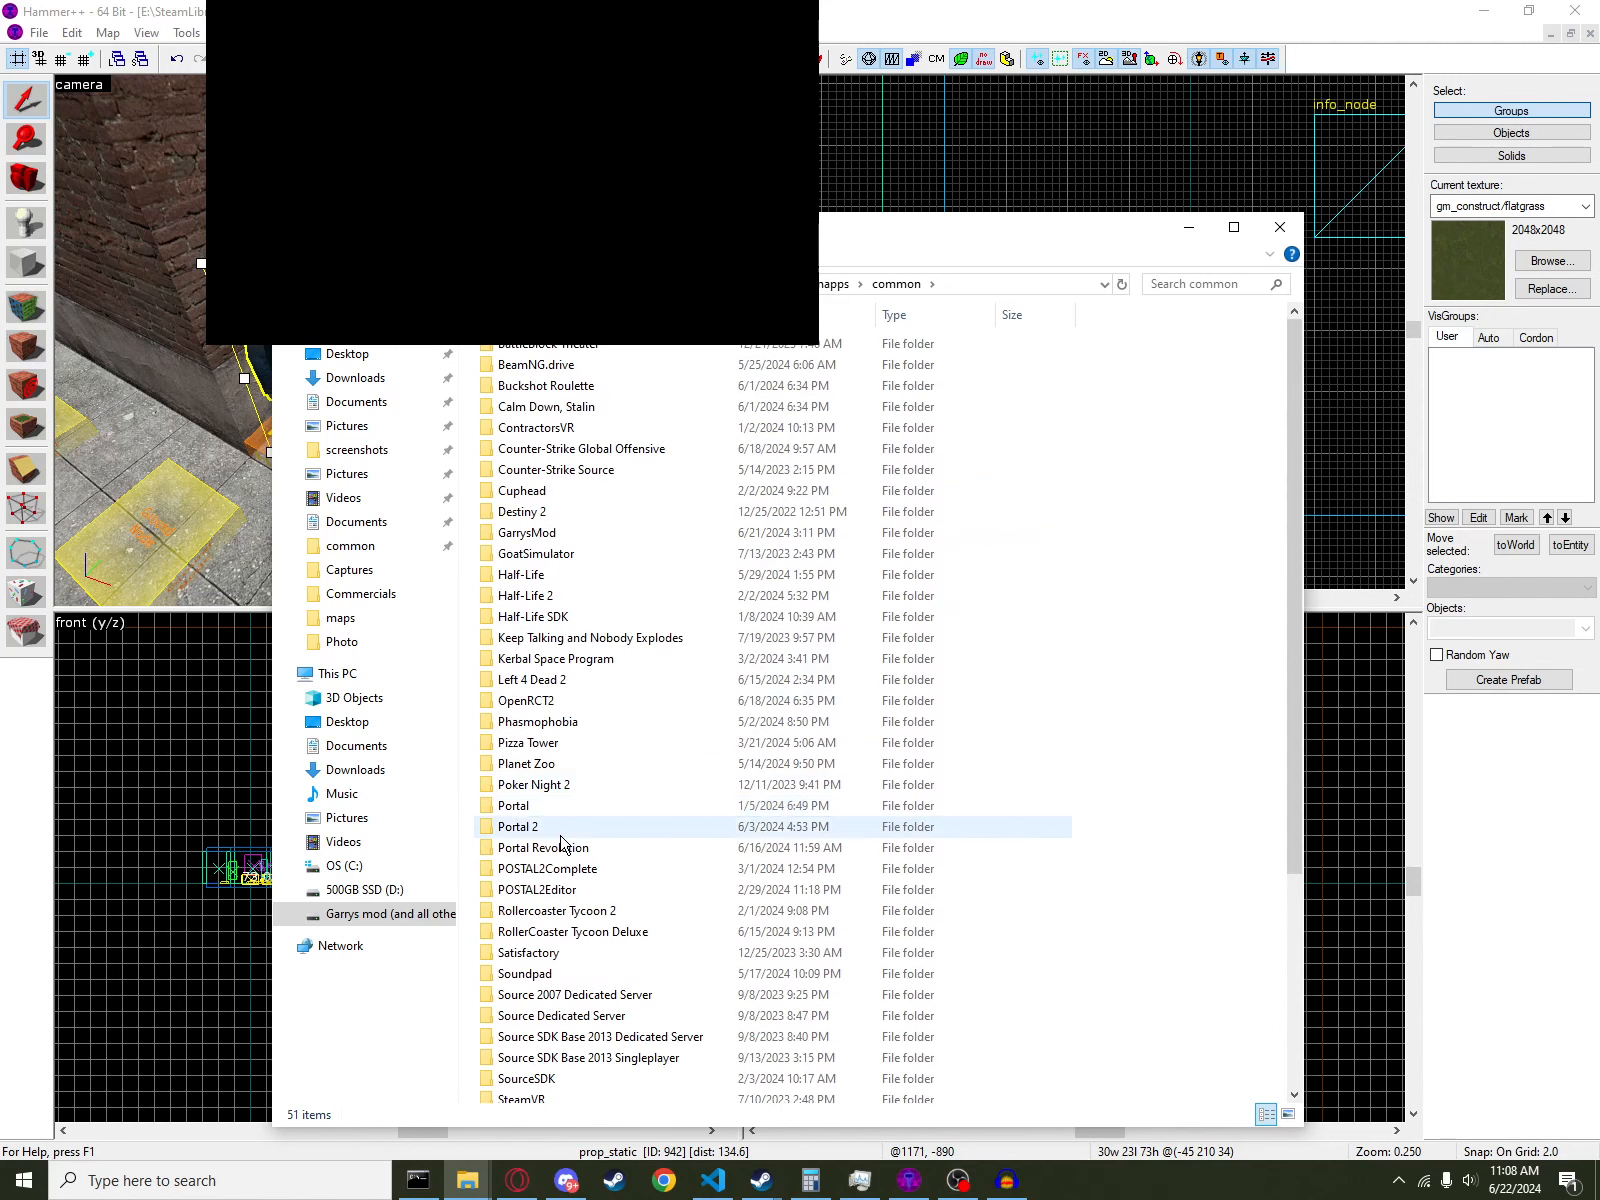
scroll(561, 842, down, 2)
scroll(561, 843, down, 1)
scroll(561, 845, up, 3)
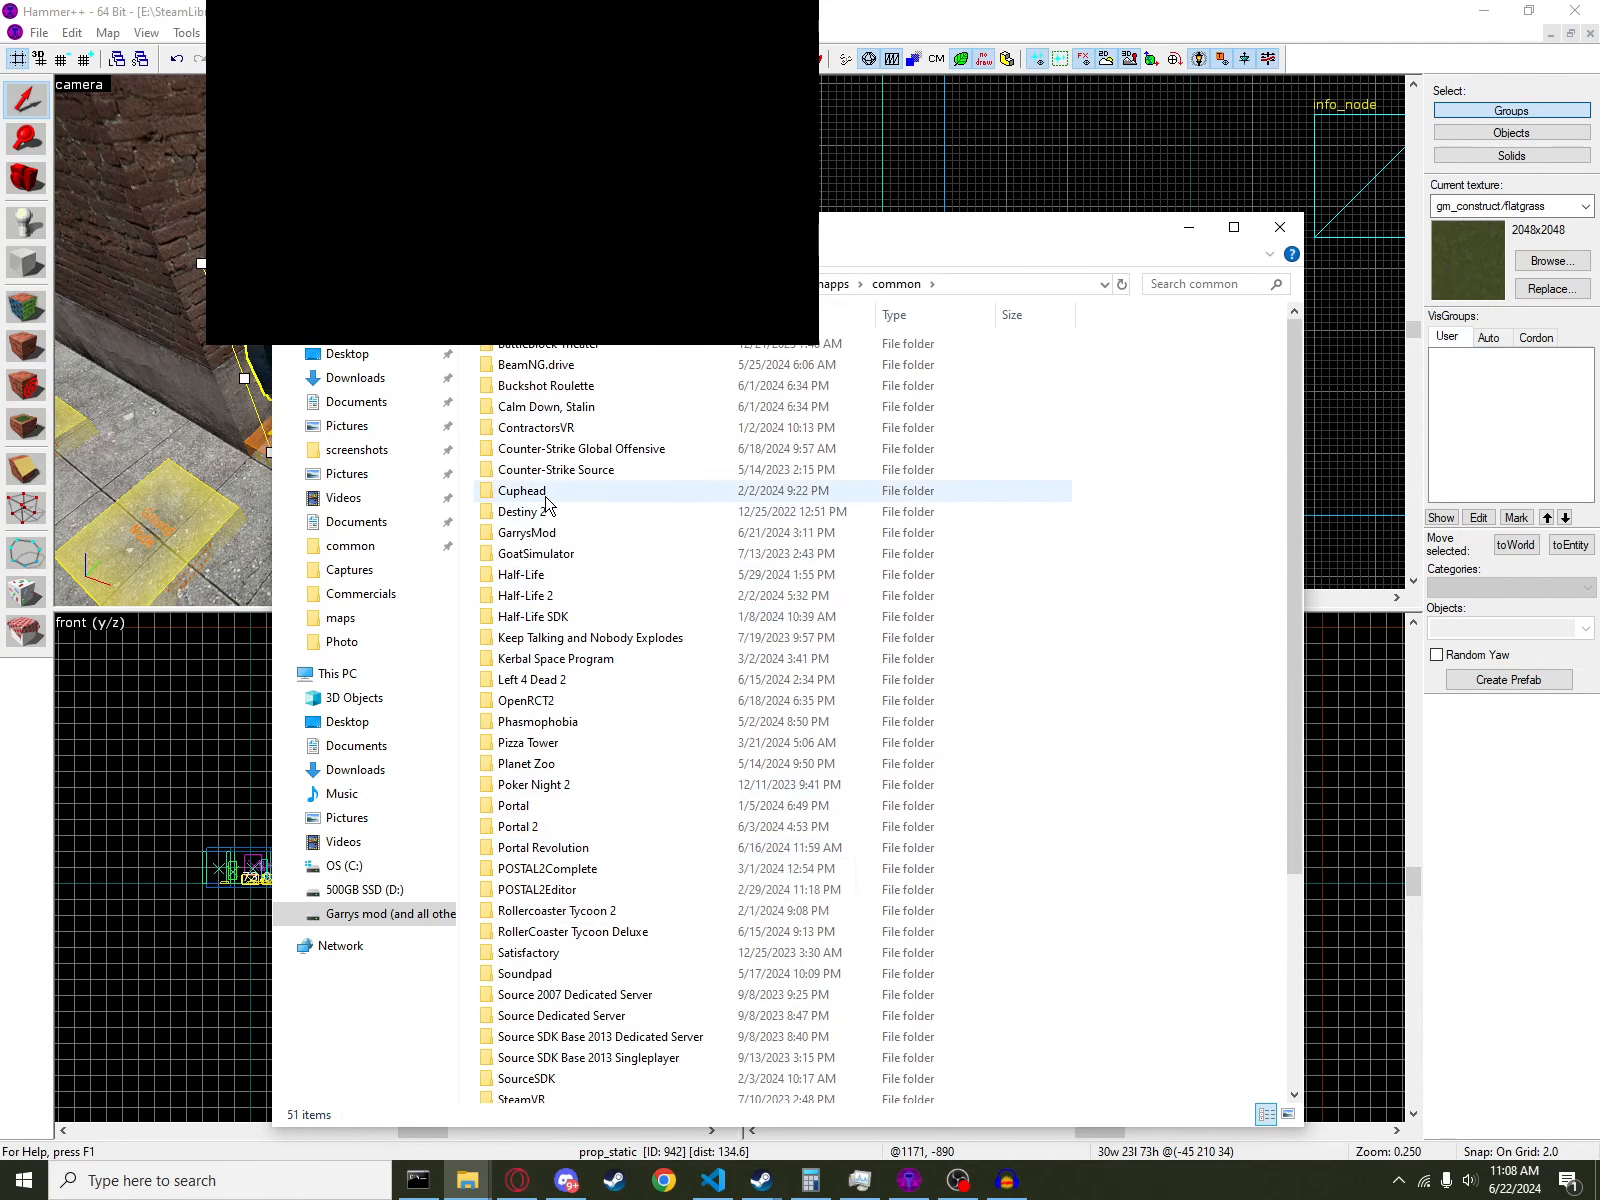
double_click(525, 596)
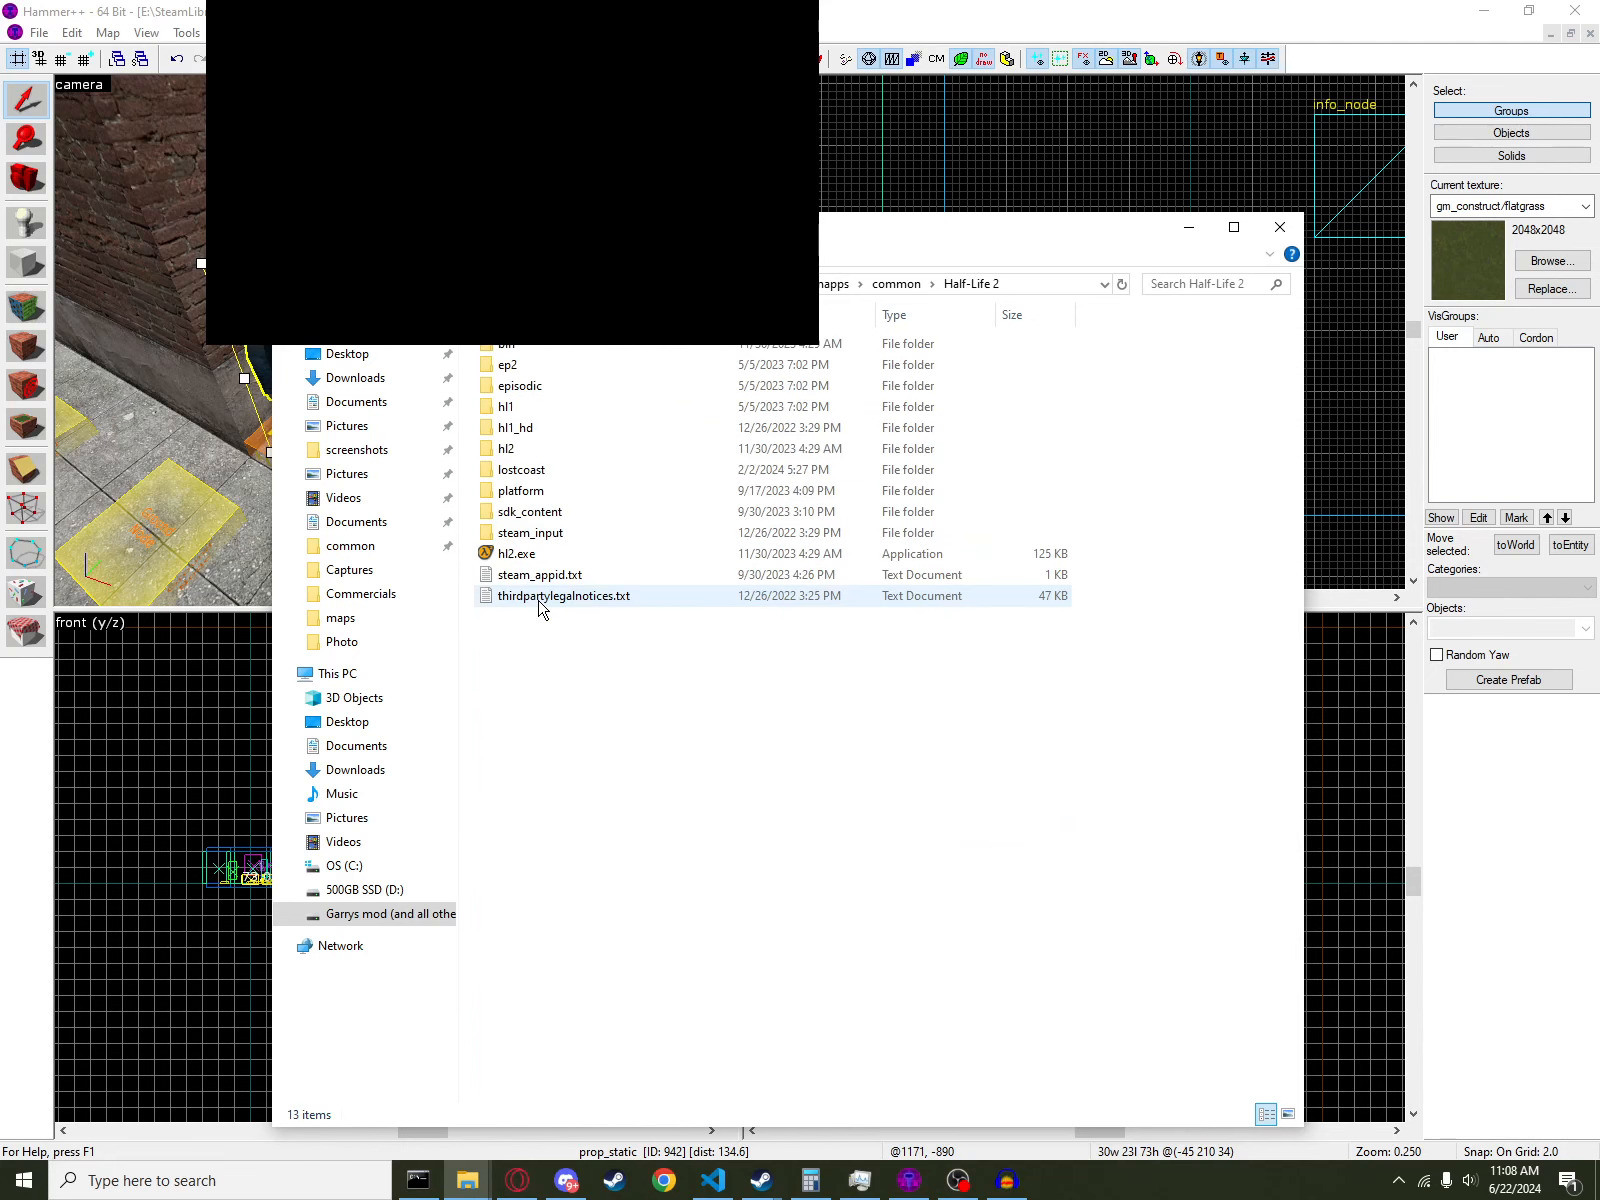
click(520, 449)
double_click(520, 449)
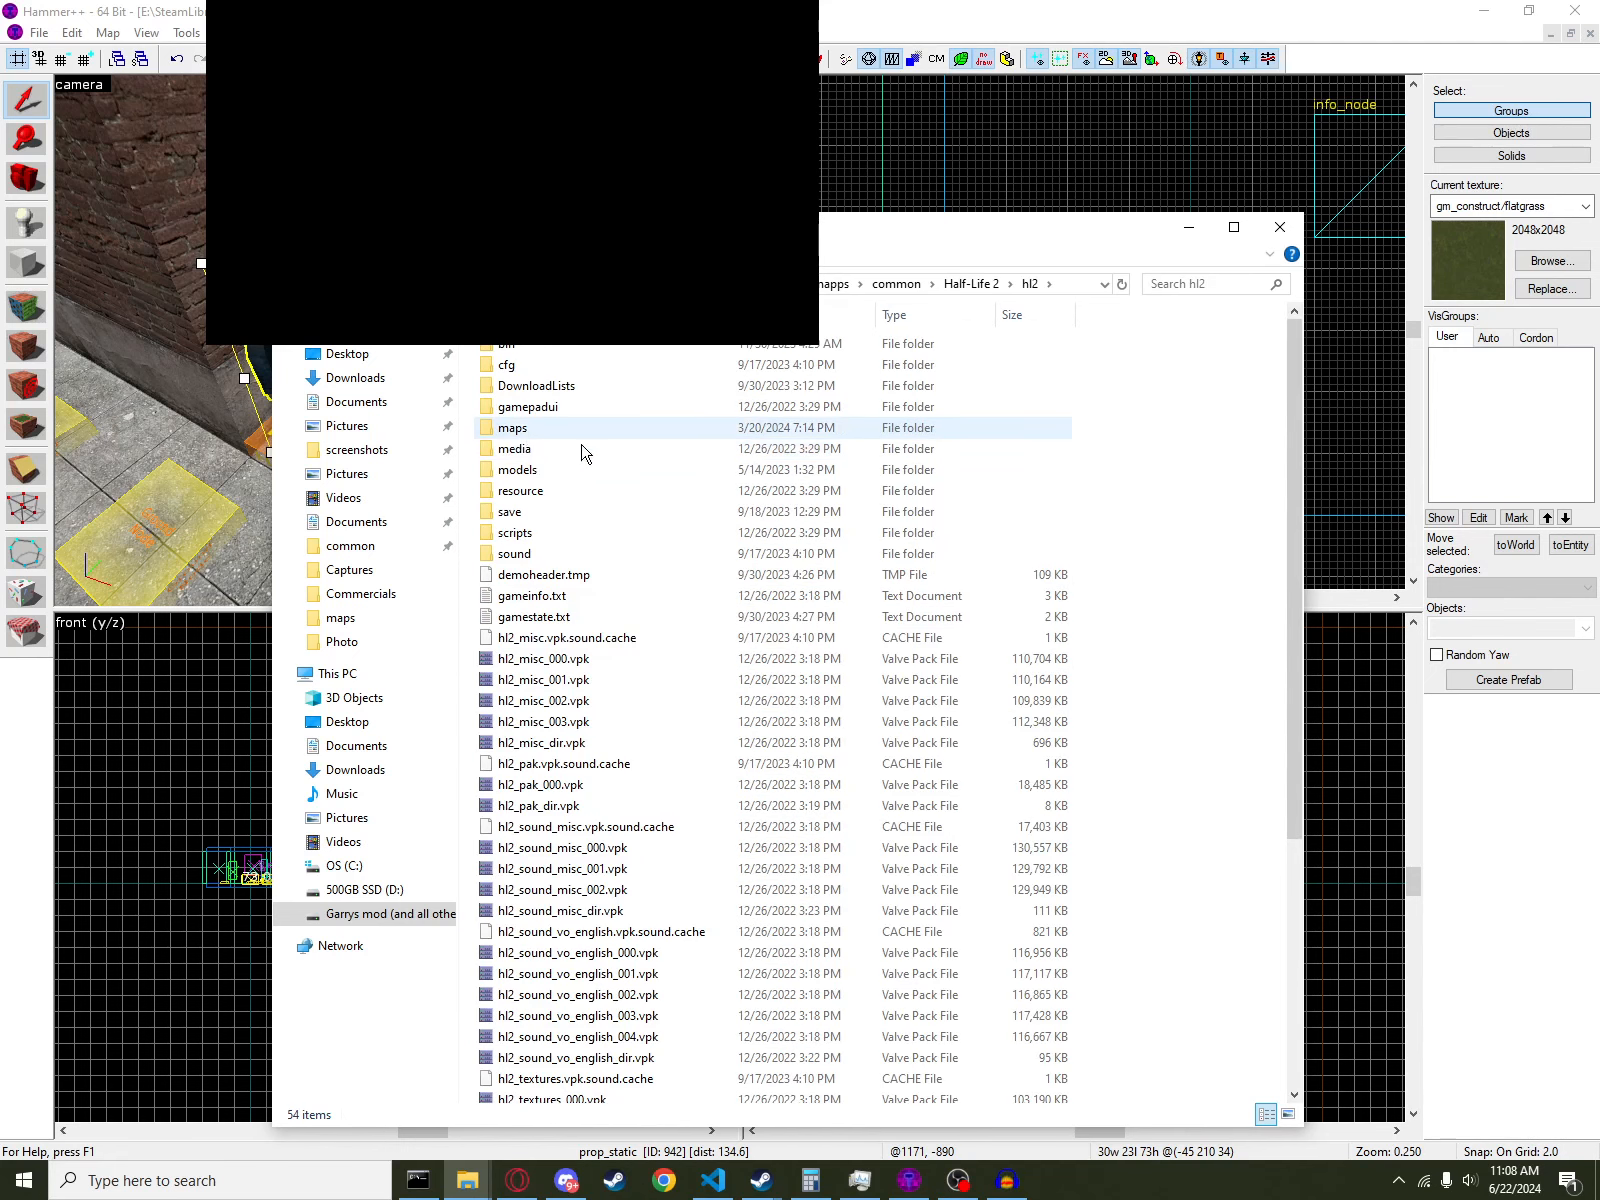
double_click(600, 541)
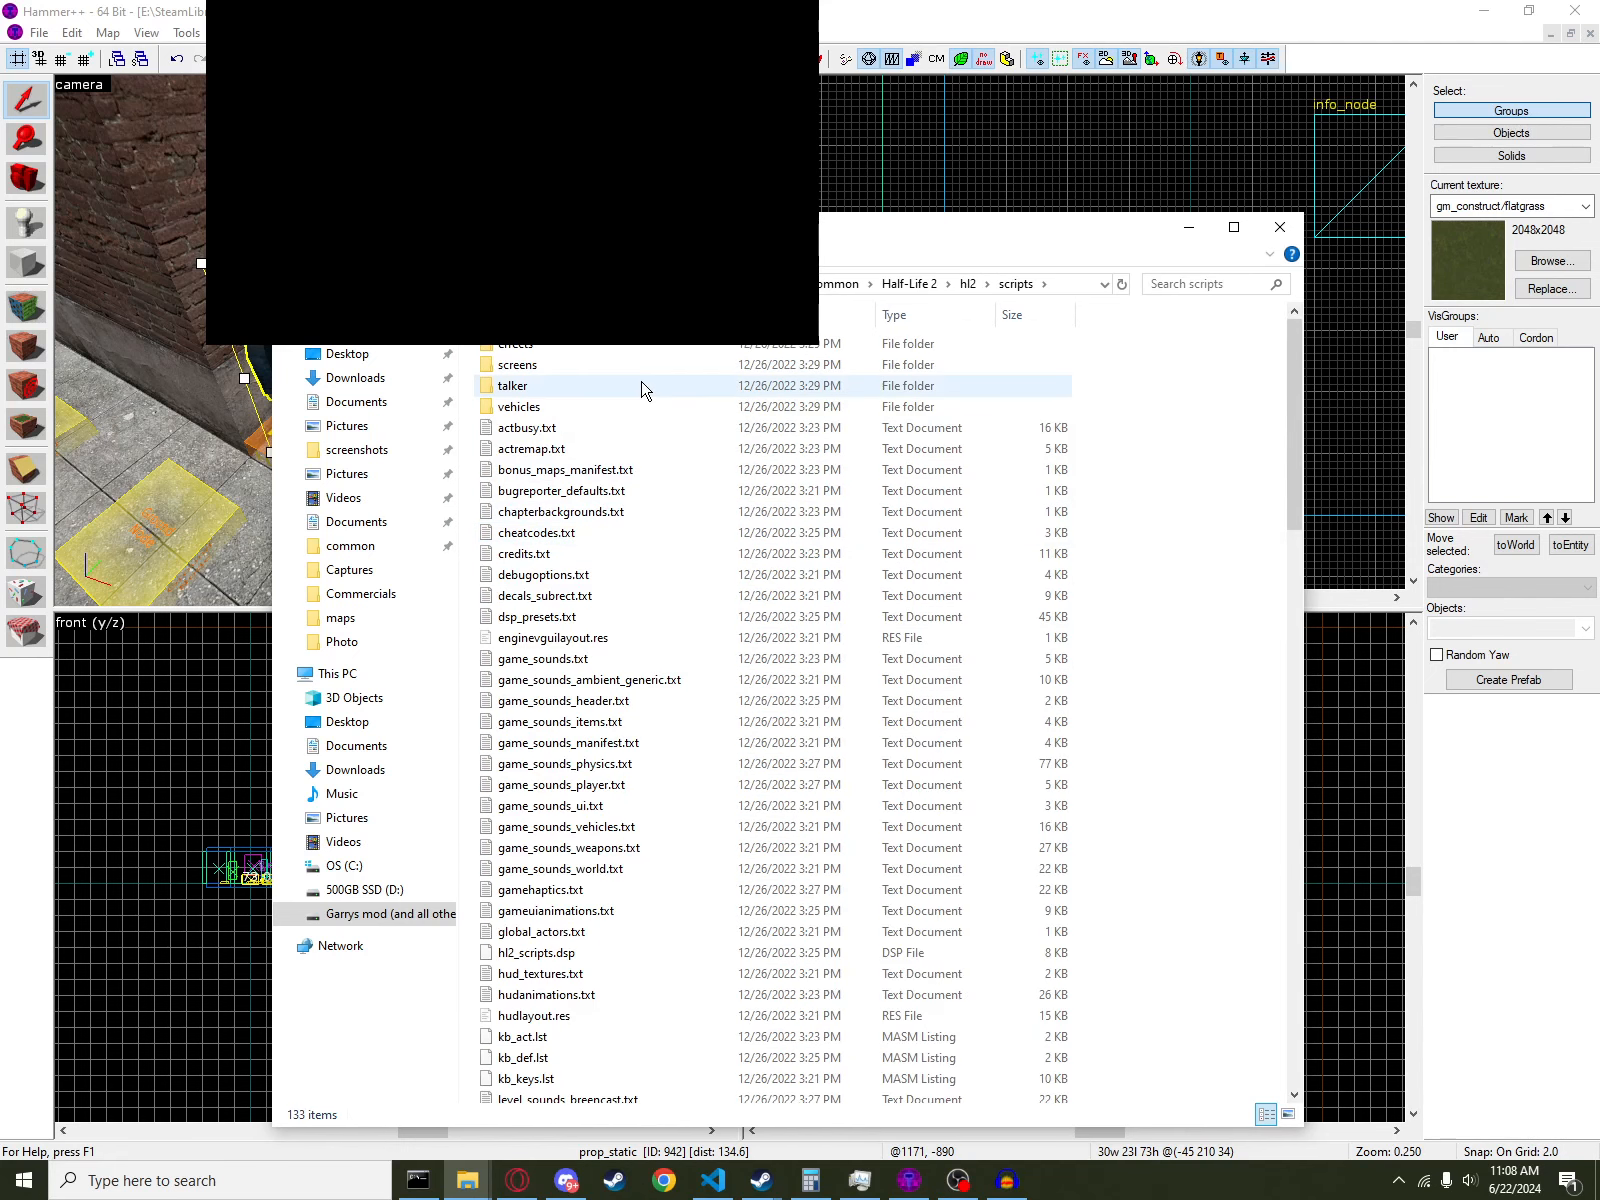
double_click(628, 436)
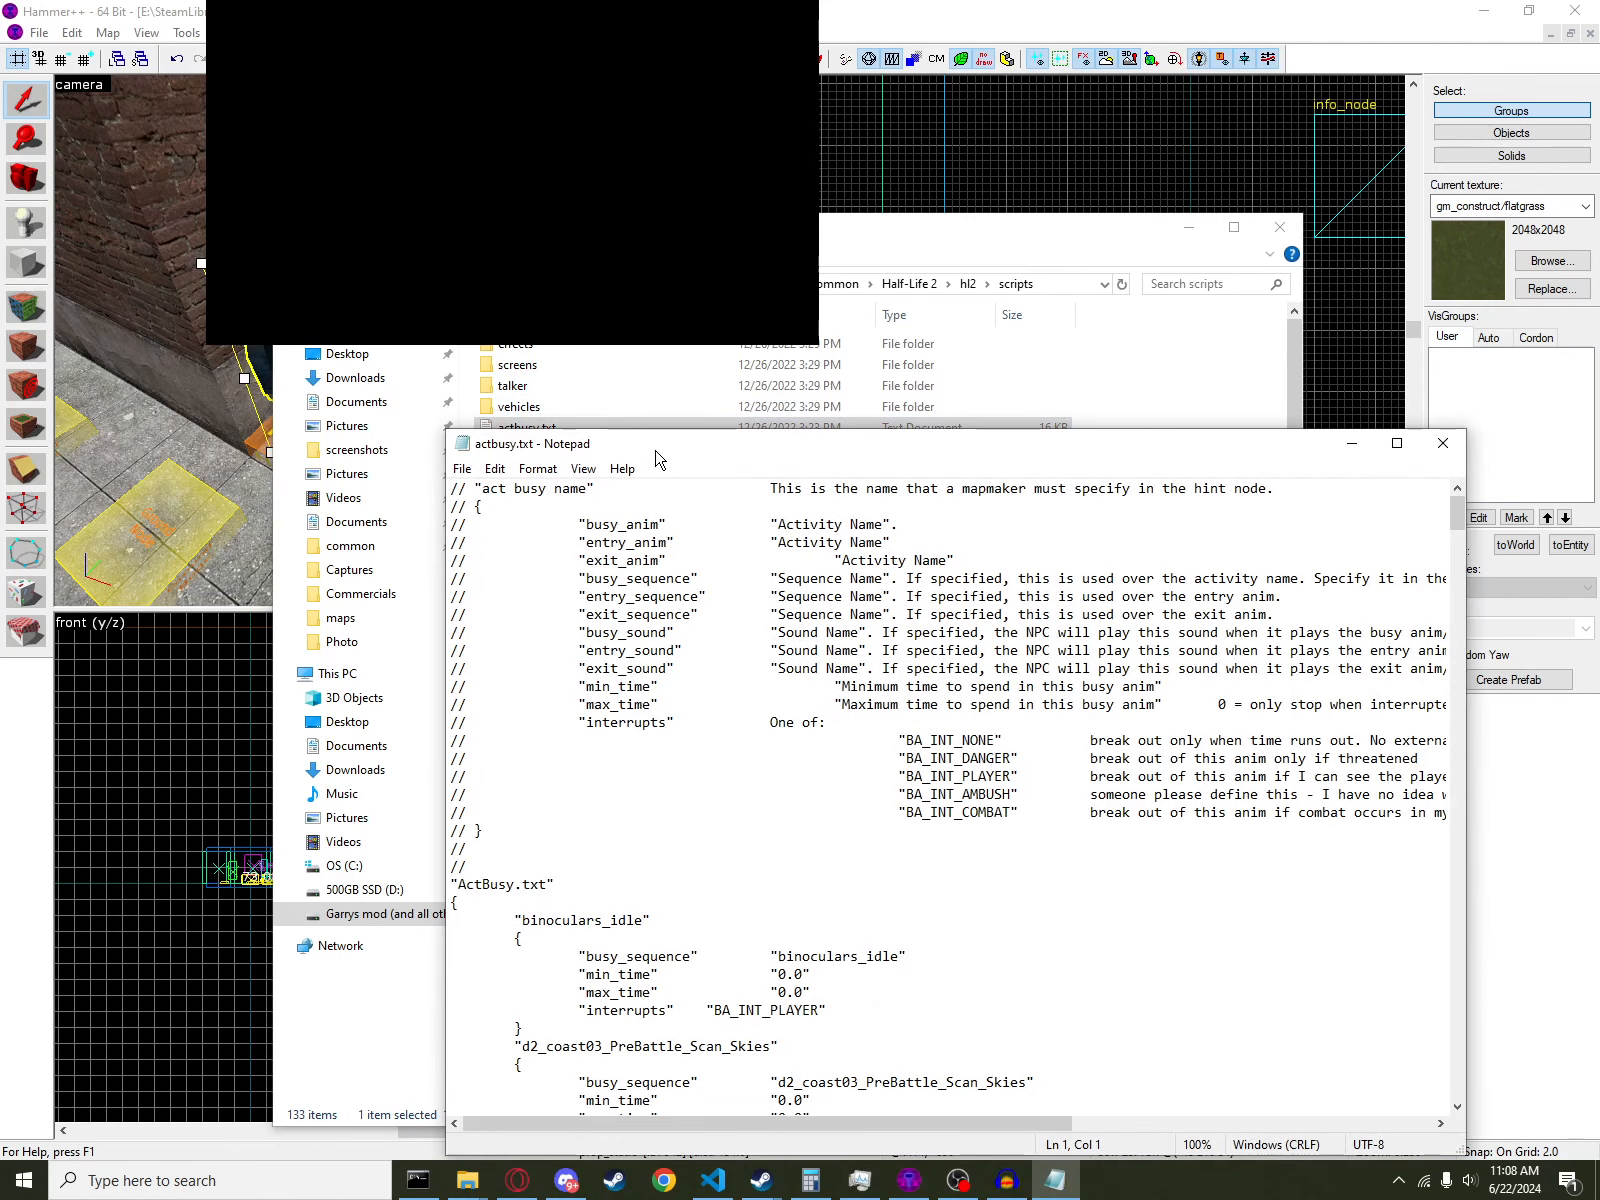
drag(657, 458, 601, 334)
click(1341, 320)
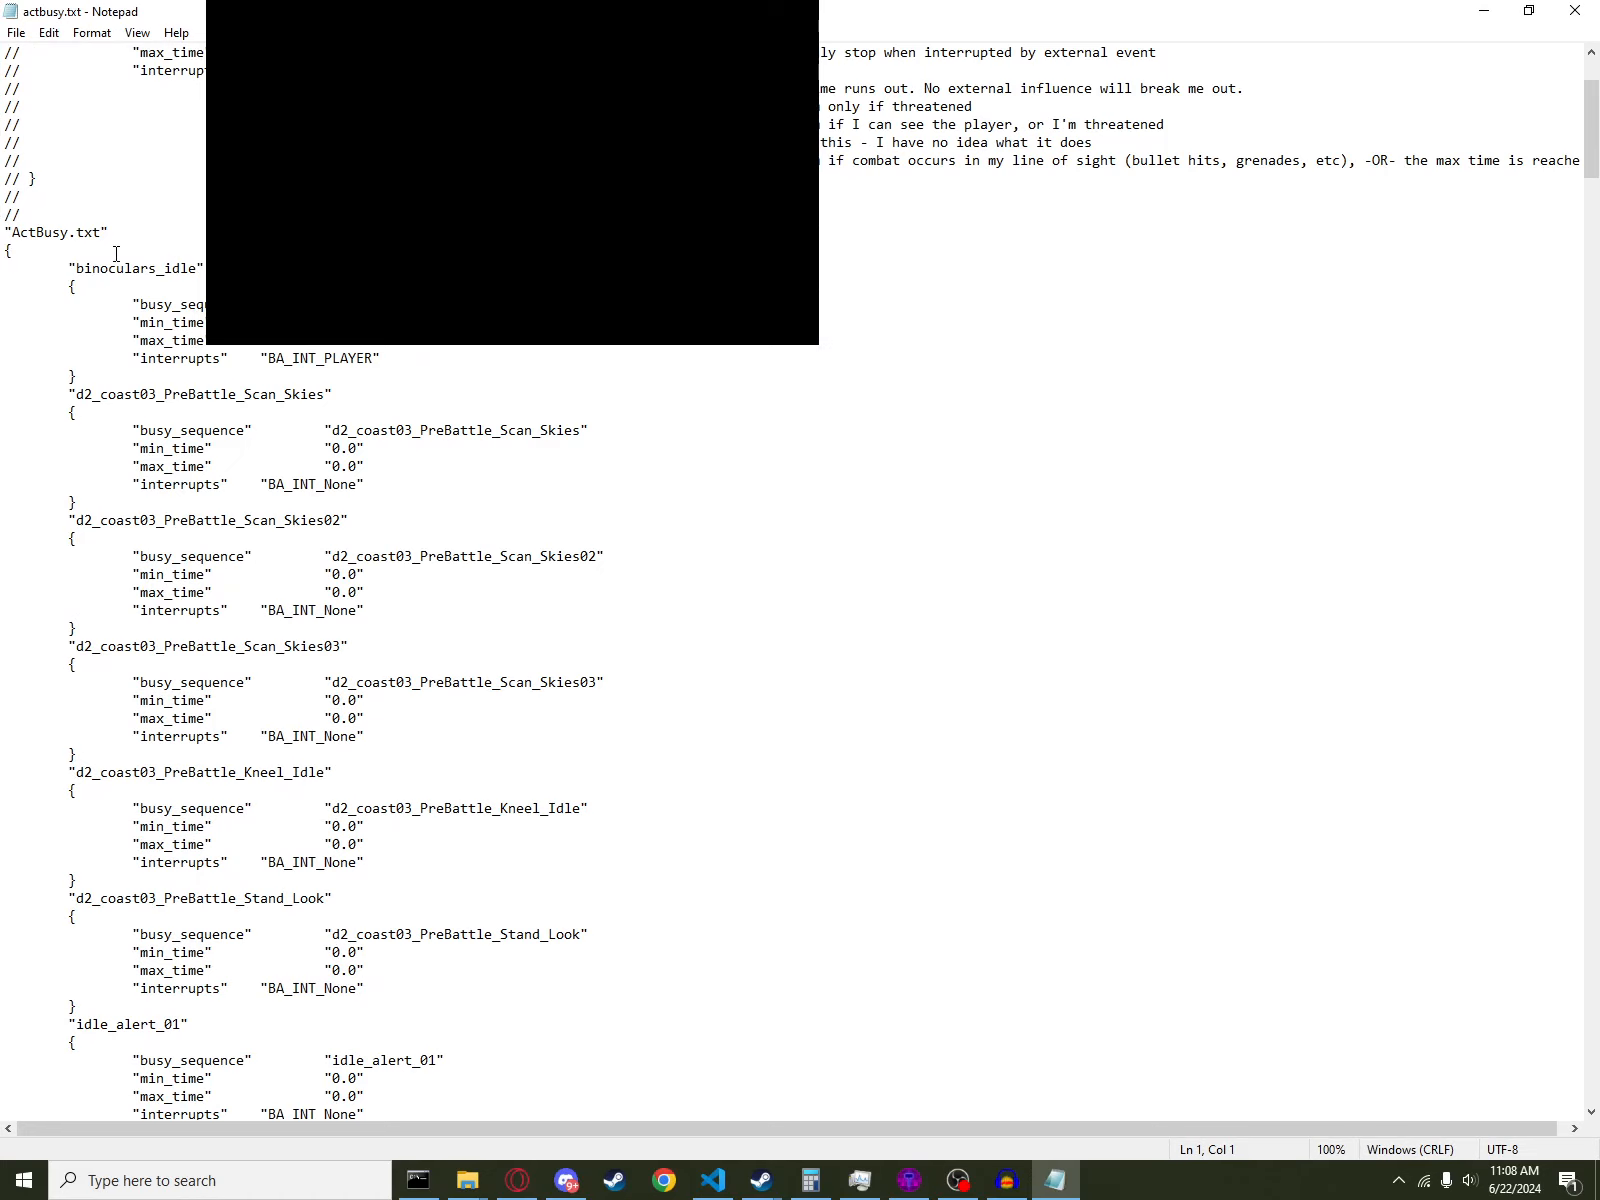
- Look through the actbusy.txt definitions, from the binoculars and d1_t01 sequences to the lean, sit, stand and queue entries
drag(116, 254, 664, 787)
scroll(671, 896, down, 7)
scroll(664, 787, down, 6)
scroll(664, 787, down, 20)
click(683, 768)
scroll(683, 768, down, 10)
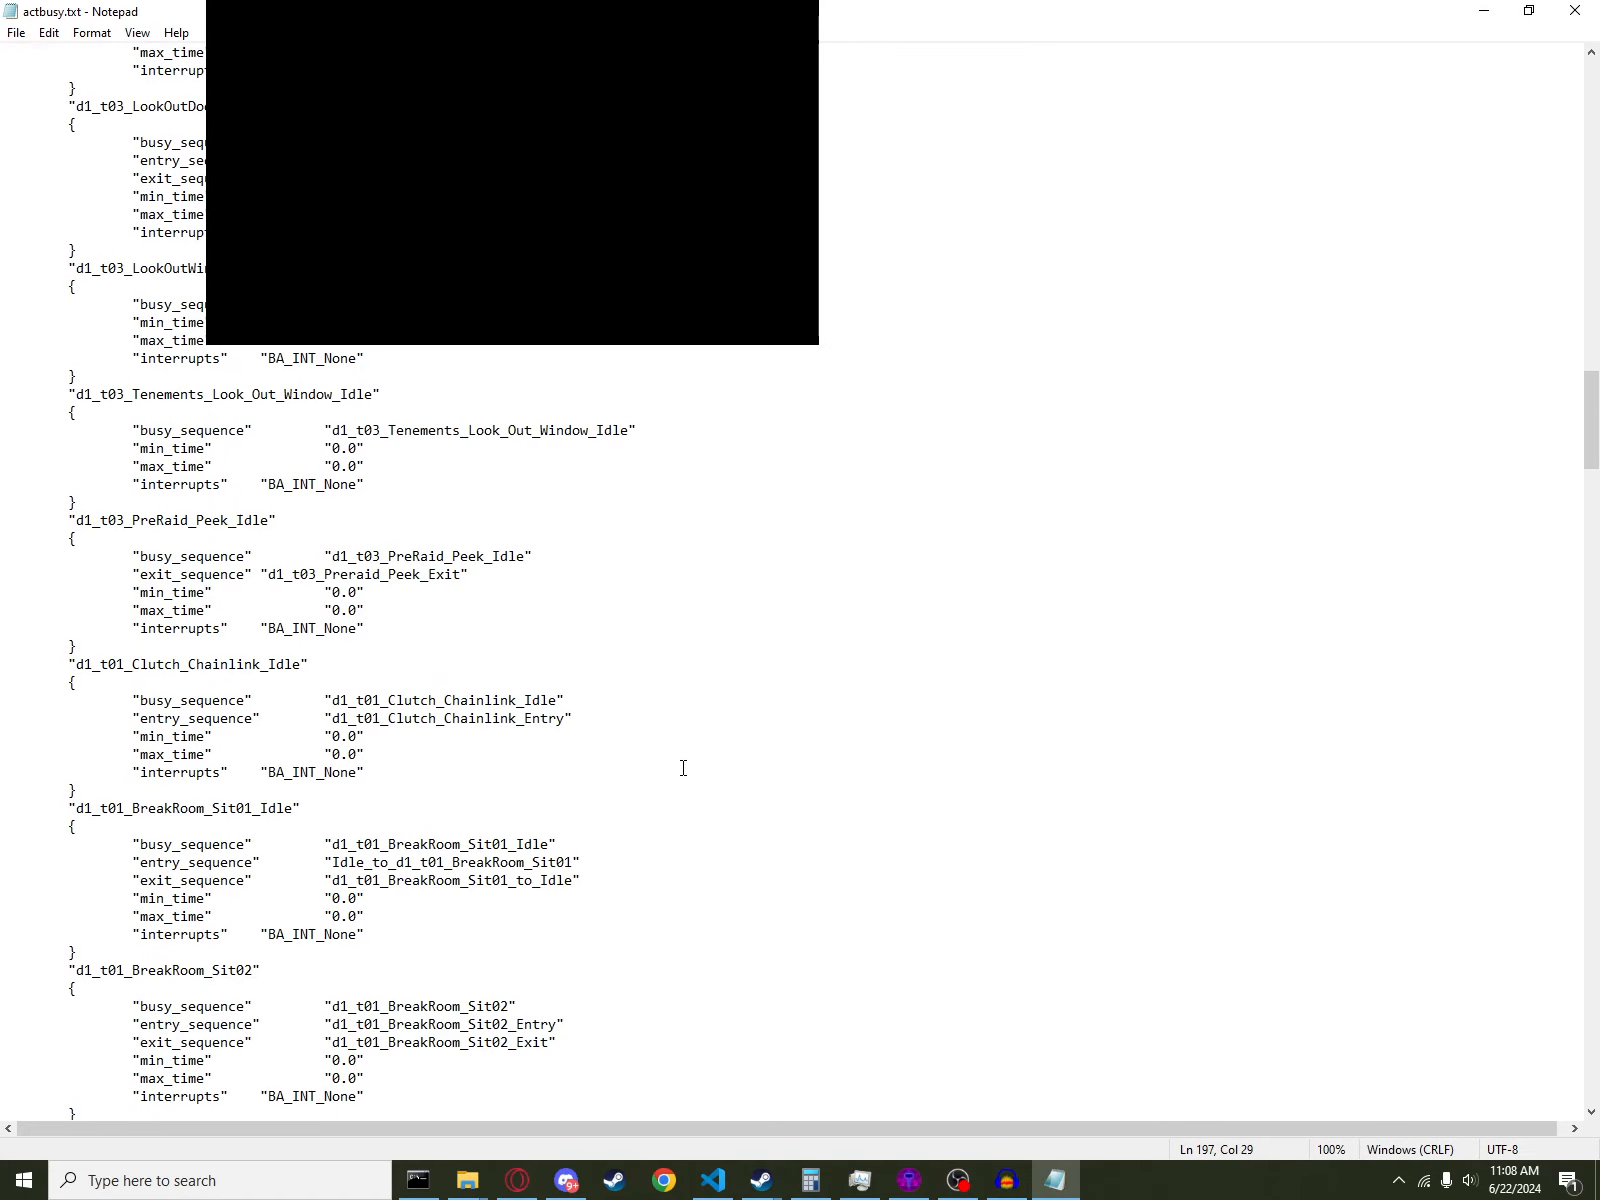
scroll(683, 768, down, 20)
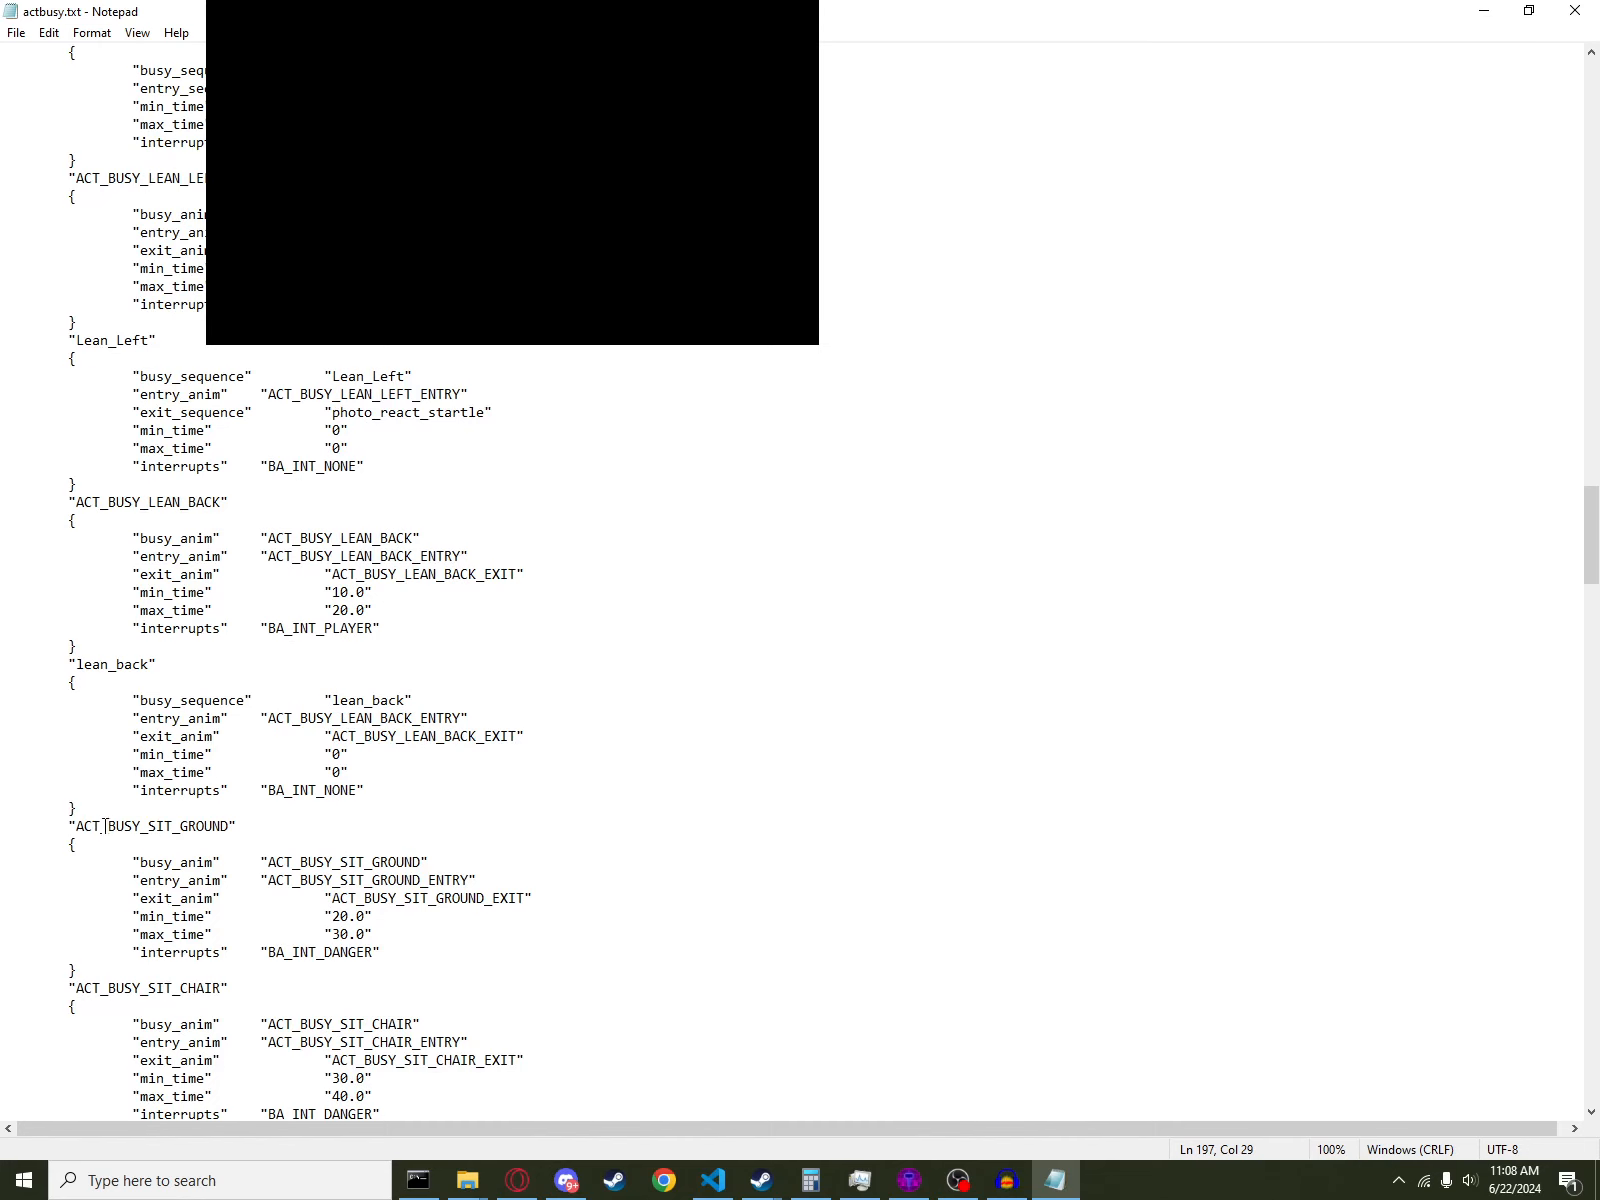
mouse_move(104, 826)
mouse_down()
mouse_move(6, 826)
mouse_move(76, 844)
mouse_up()
scroll(182, 904, down, 5)
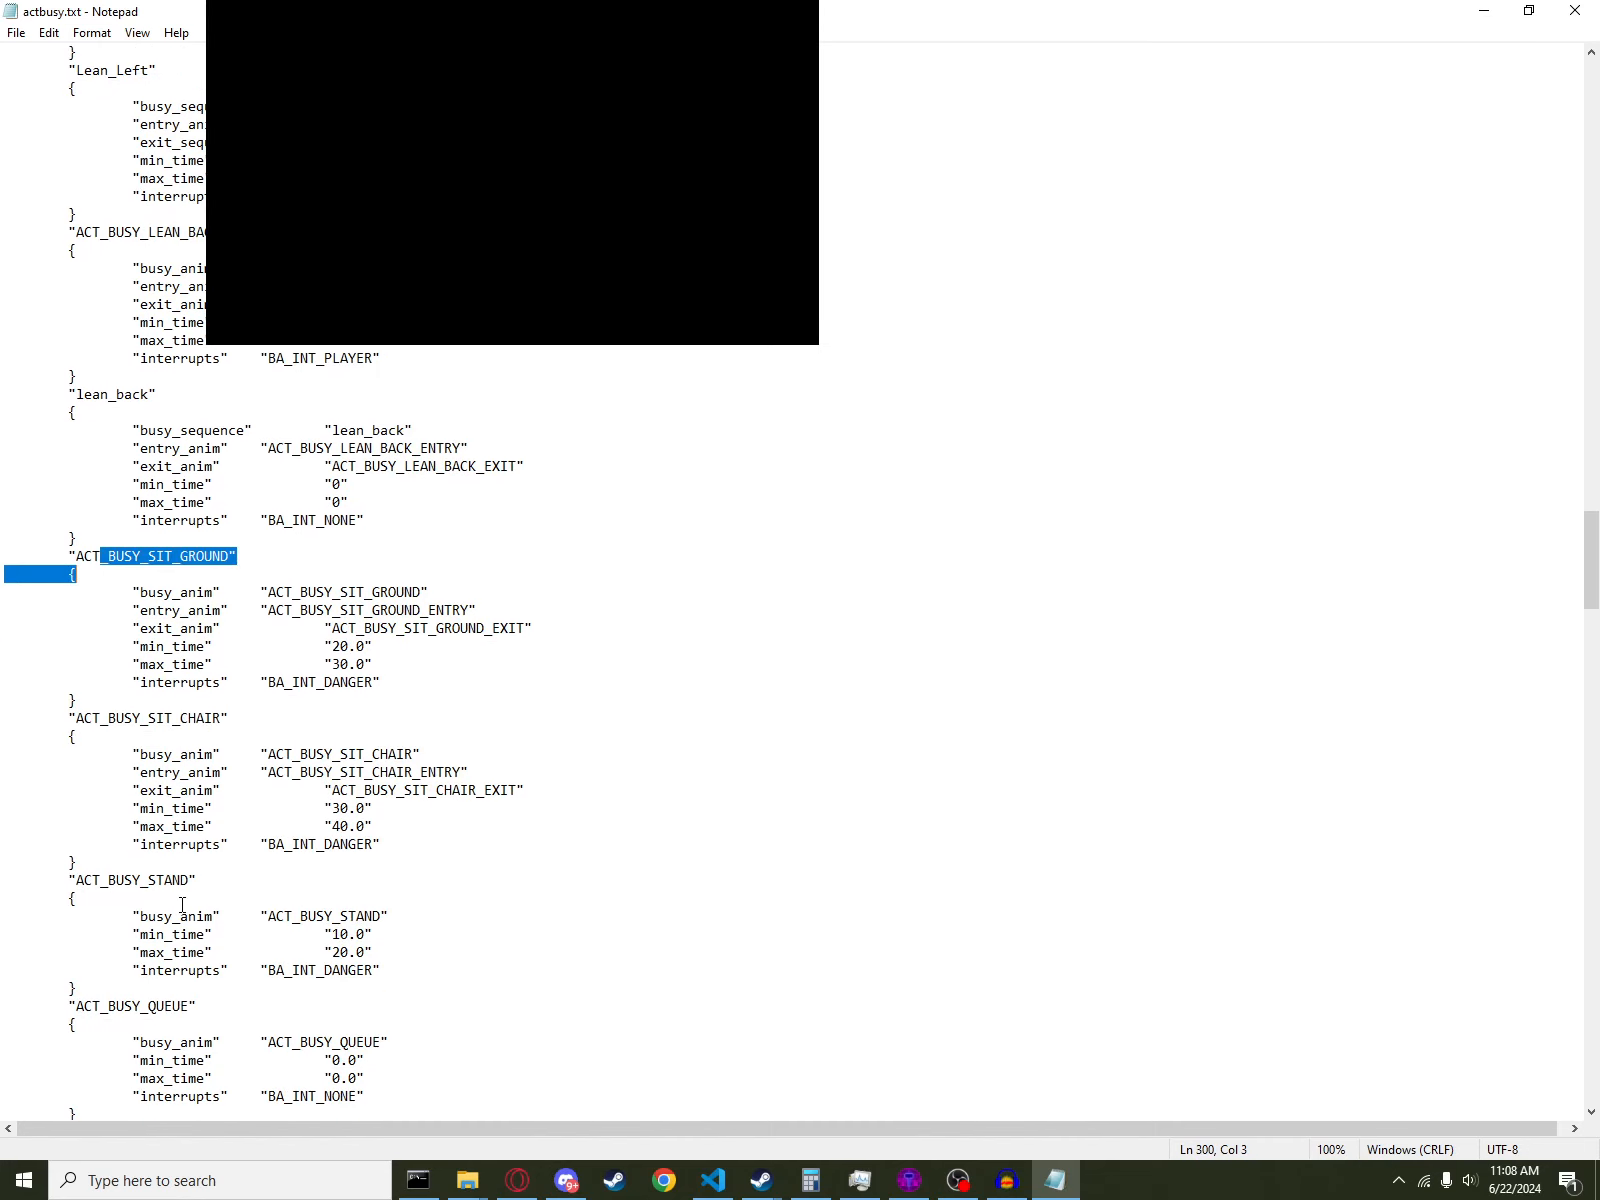
scroll(163, 901, down, 8)
click(563, 807)
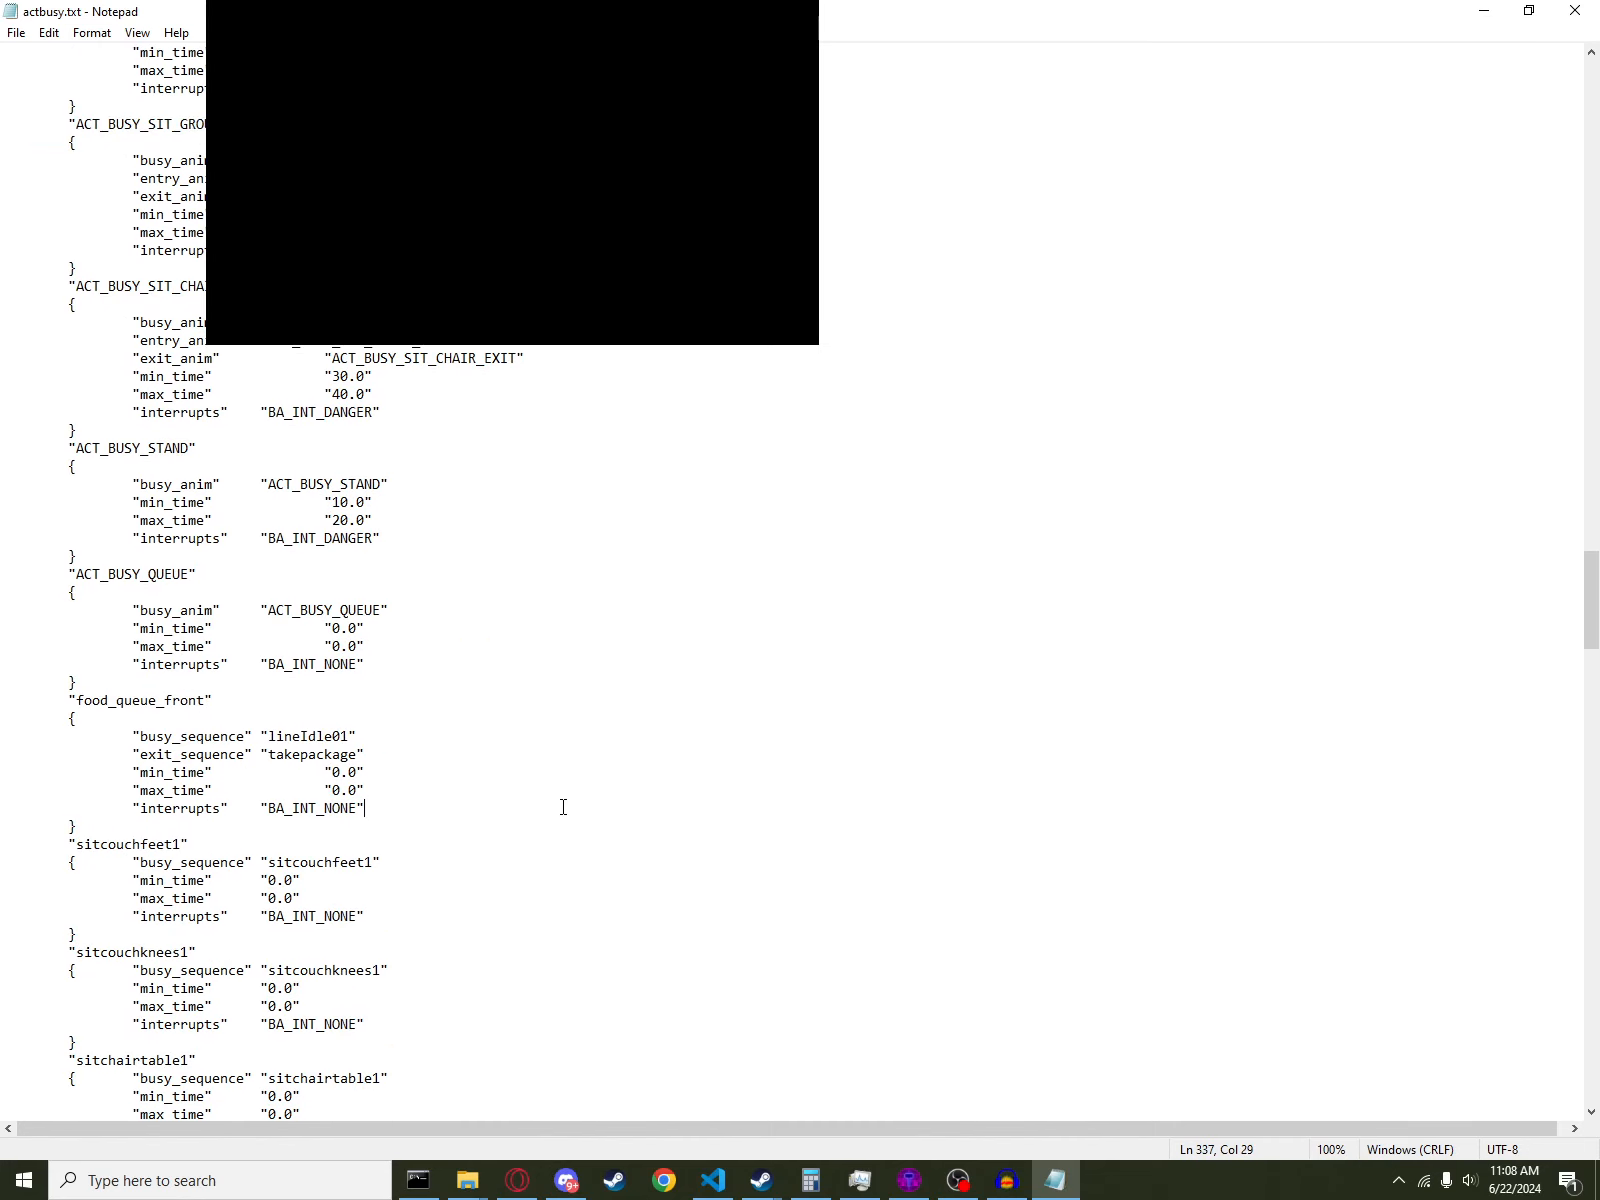
- Search actbusy.txt for "lean" and go through the matching LeanWall entries
key(ctrl+f)
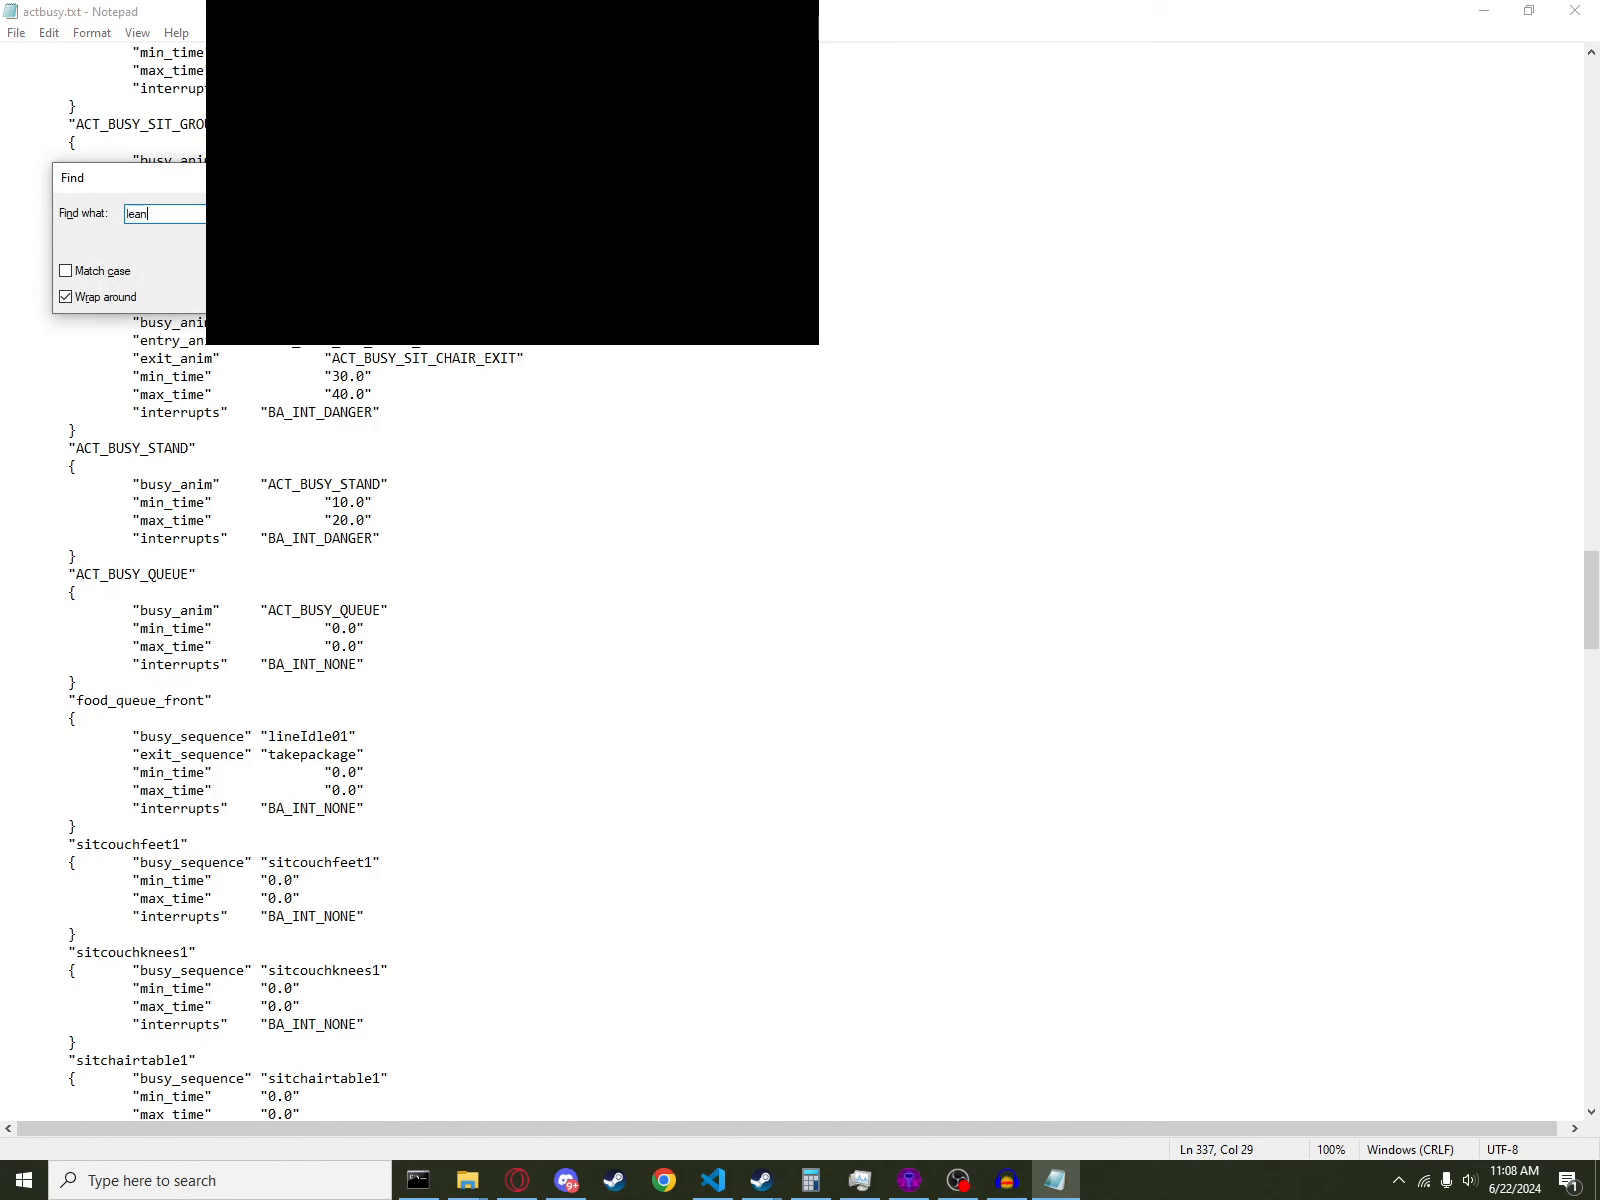
key(Return)
key(Return)
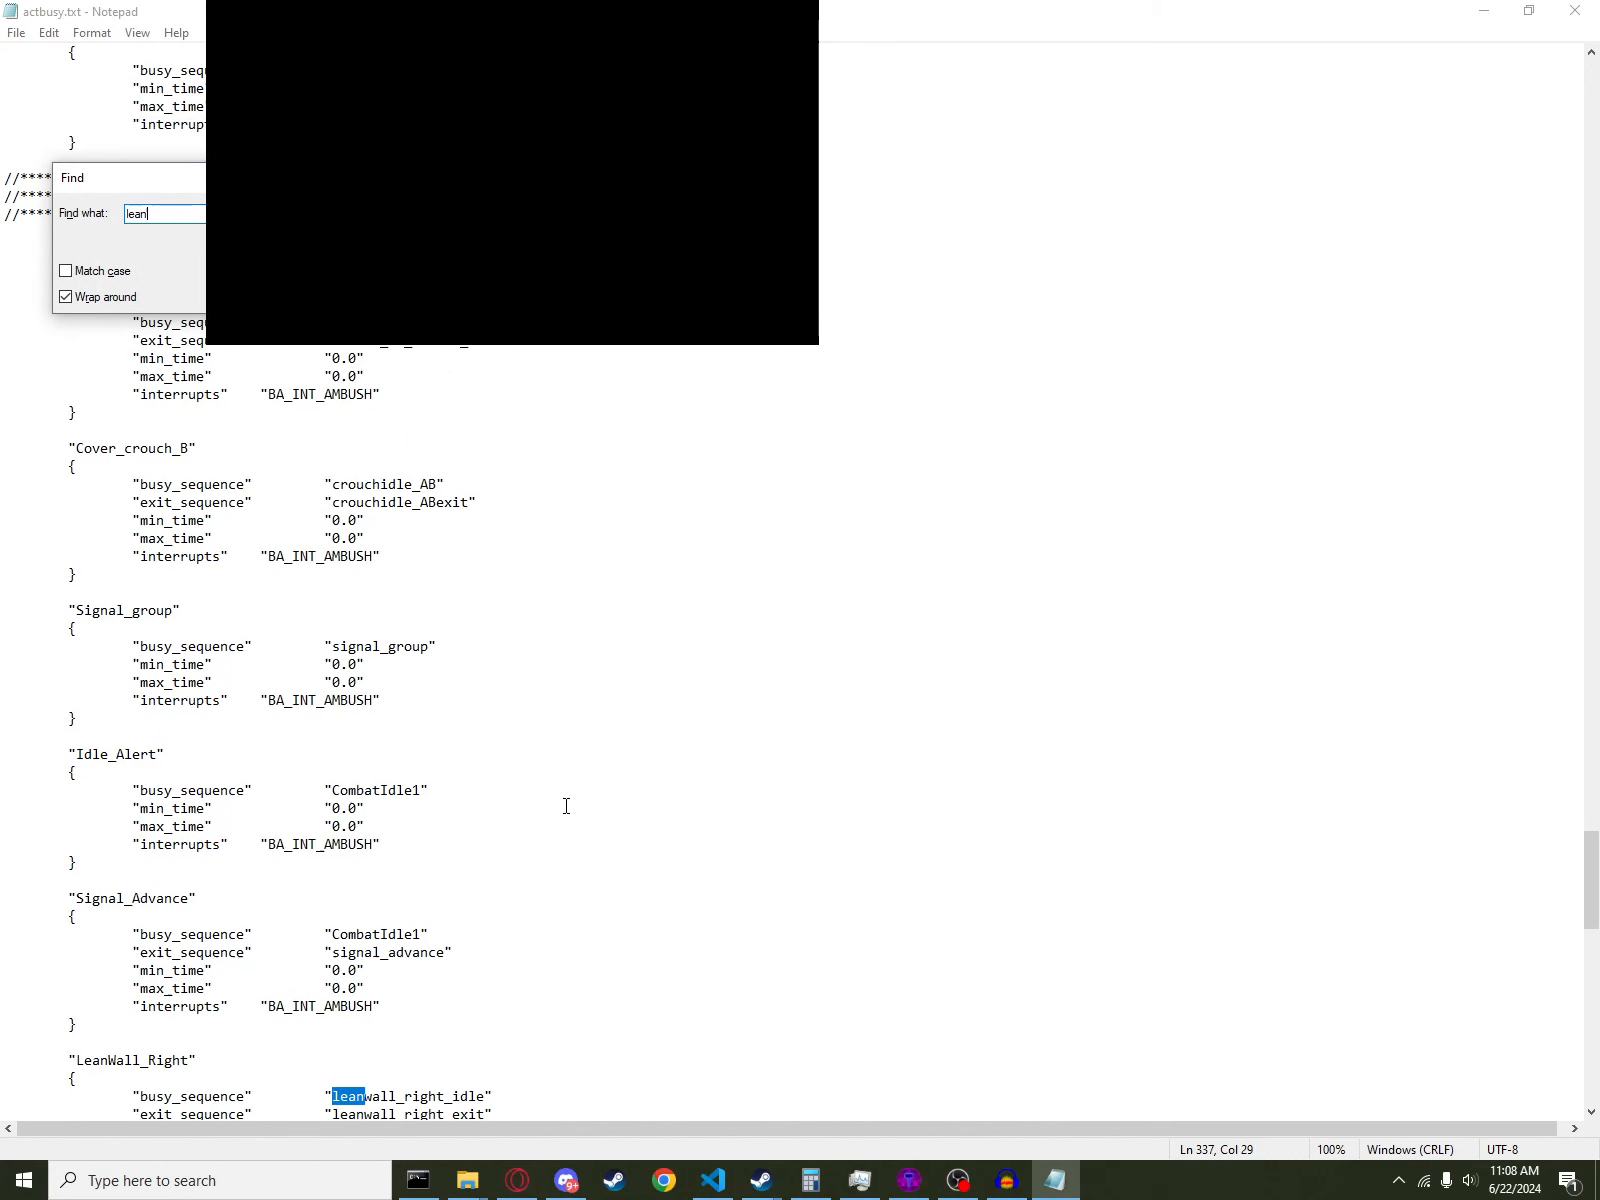
key(Return)
key(Return)
key(Return)
key(Return)
key(Return)
key(Return)
key(Return)
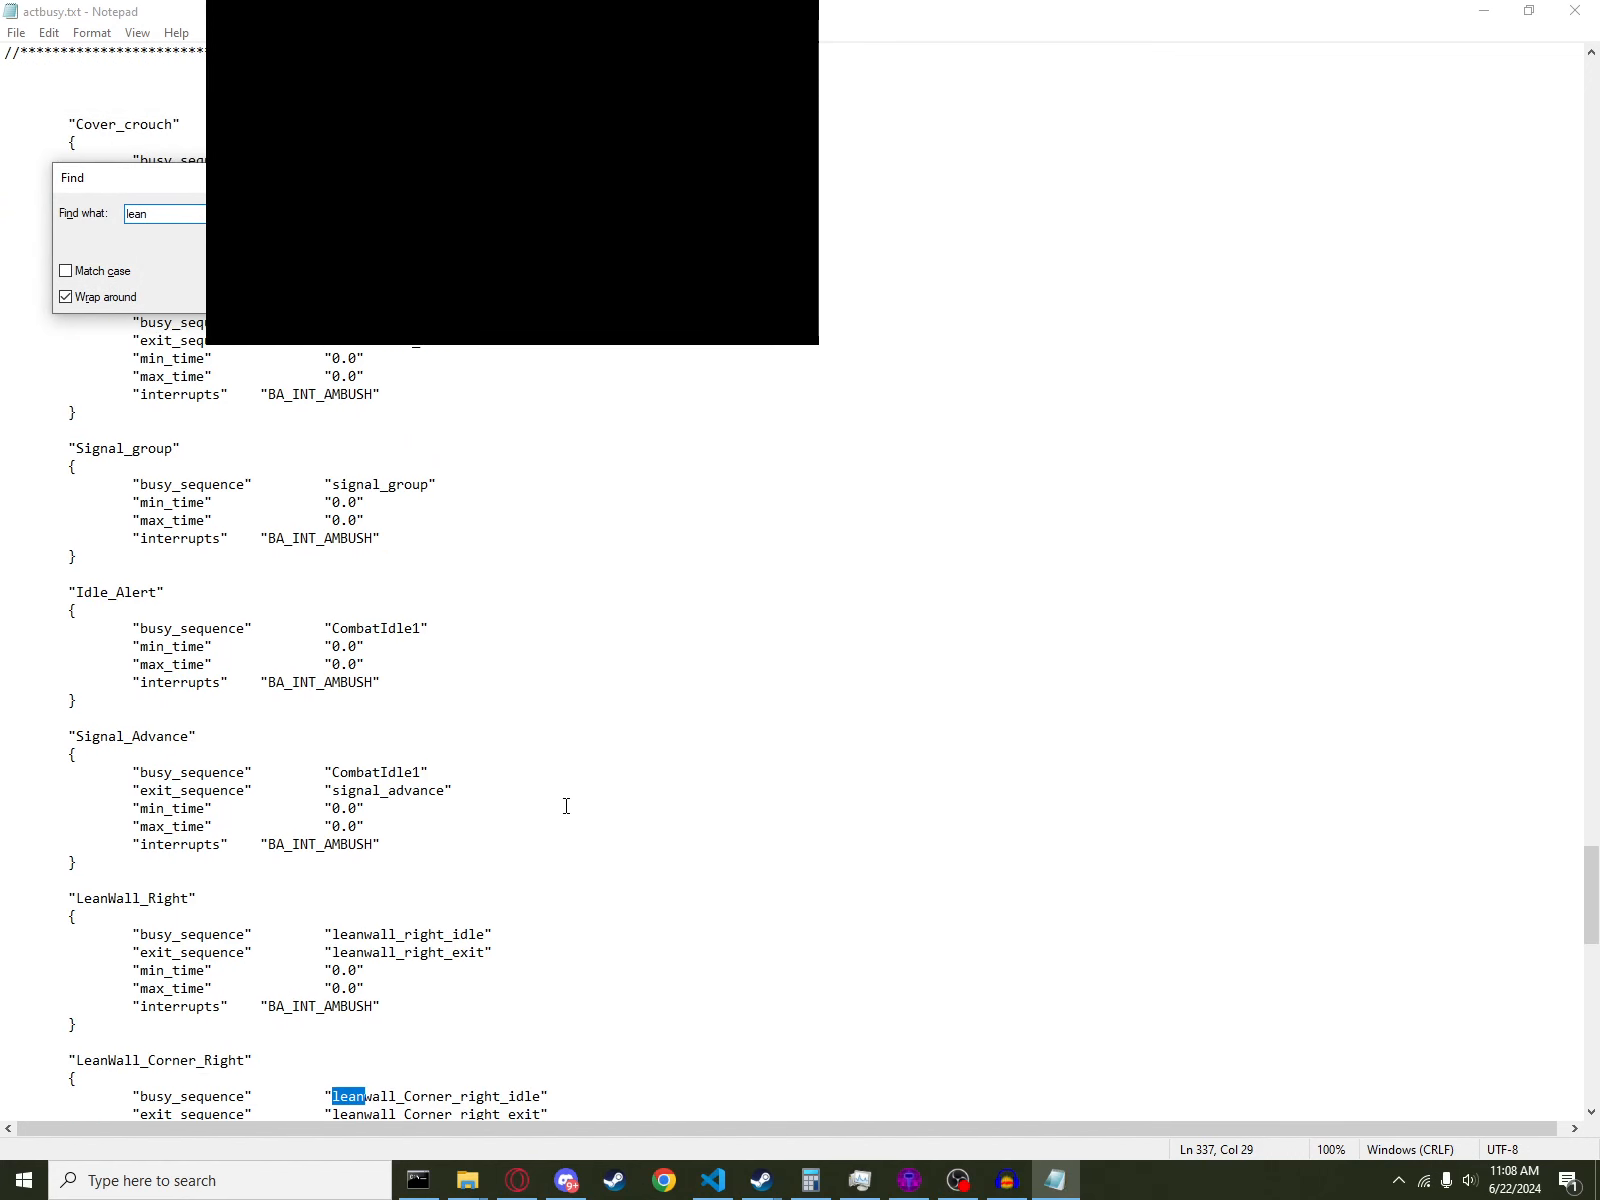
key(Return)
key(Return)
key(Return)
key(Return)
key(Return)
key(Return)
key(Return)
key(Return)
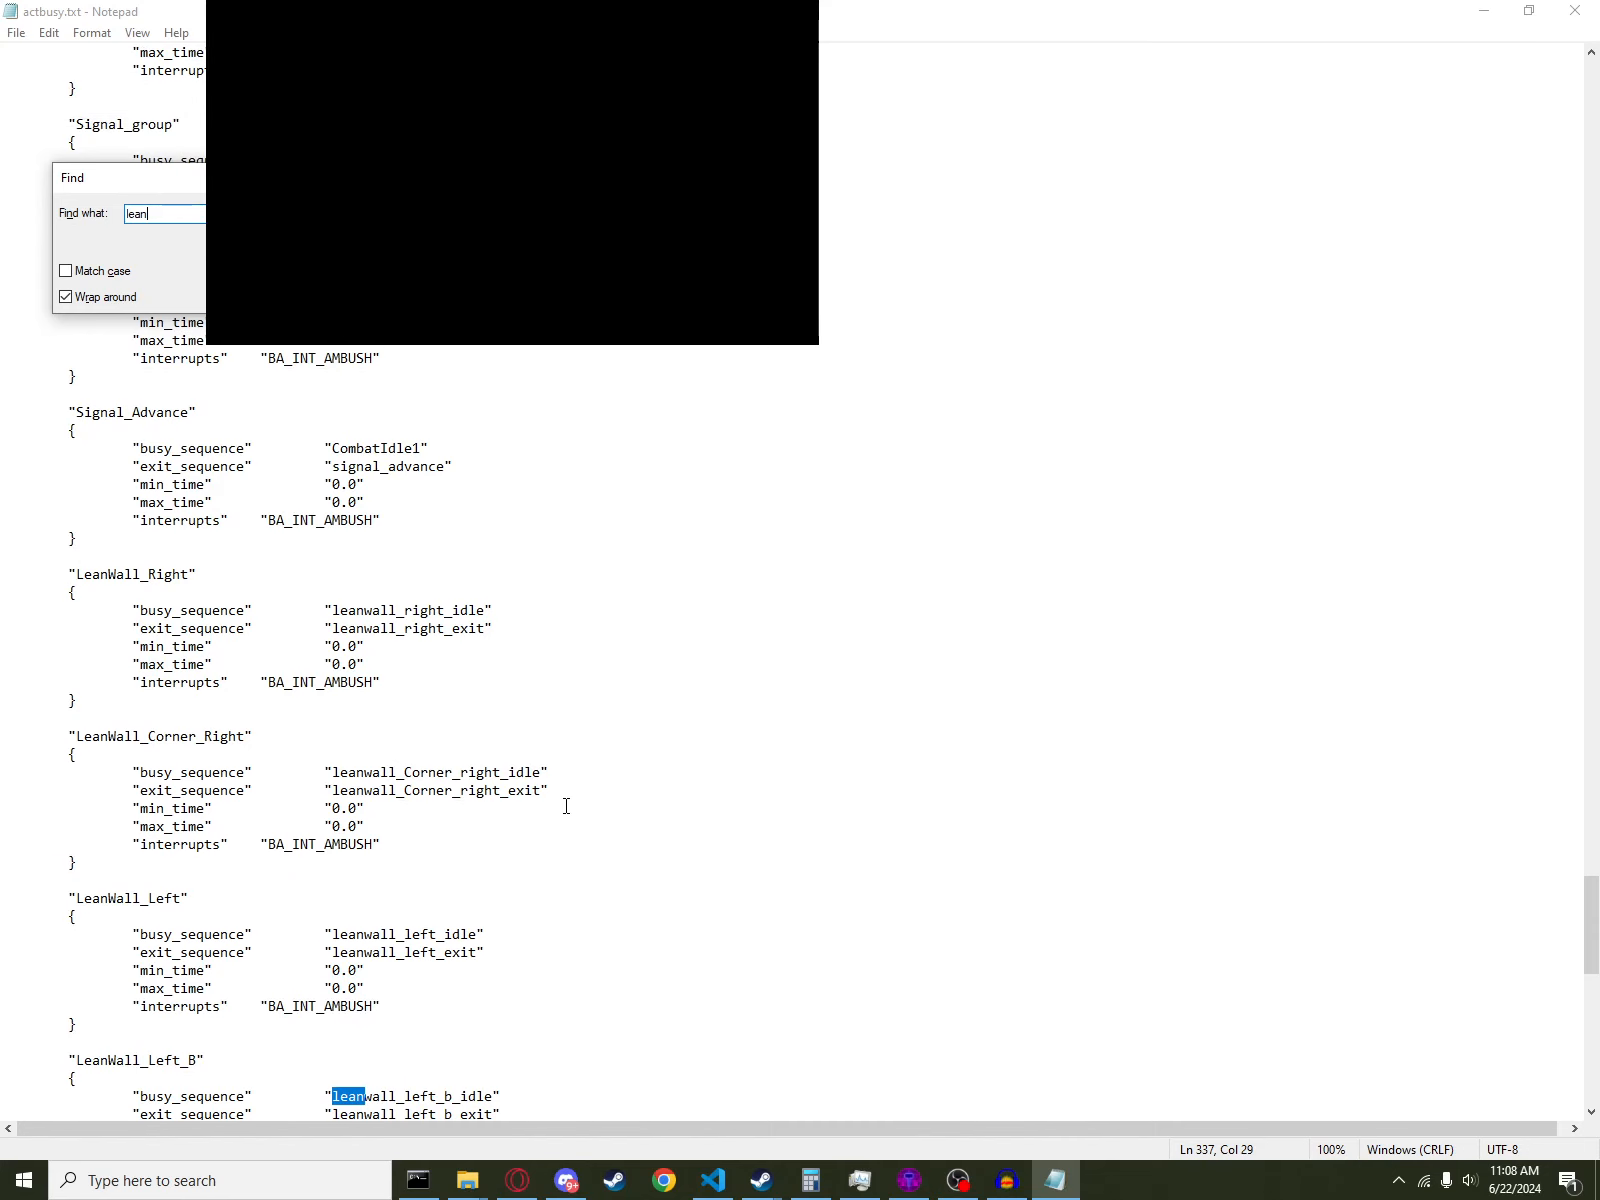
key(Return)
key(Return)
key(Return)
key(Return)
key(Return)
key(Return)
key(Return)
key(Return)
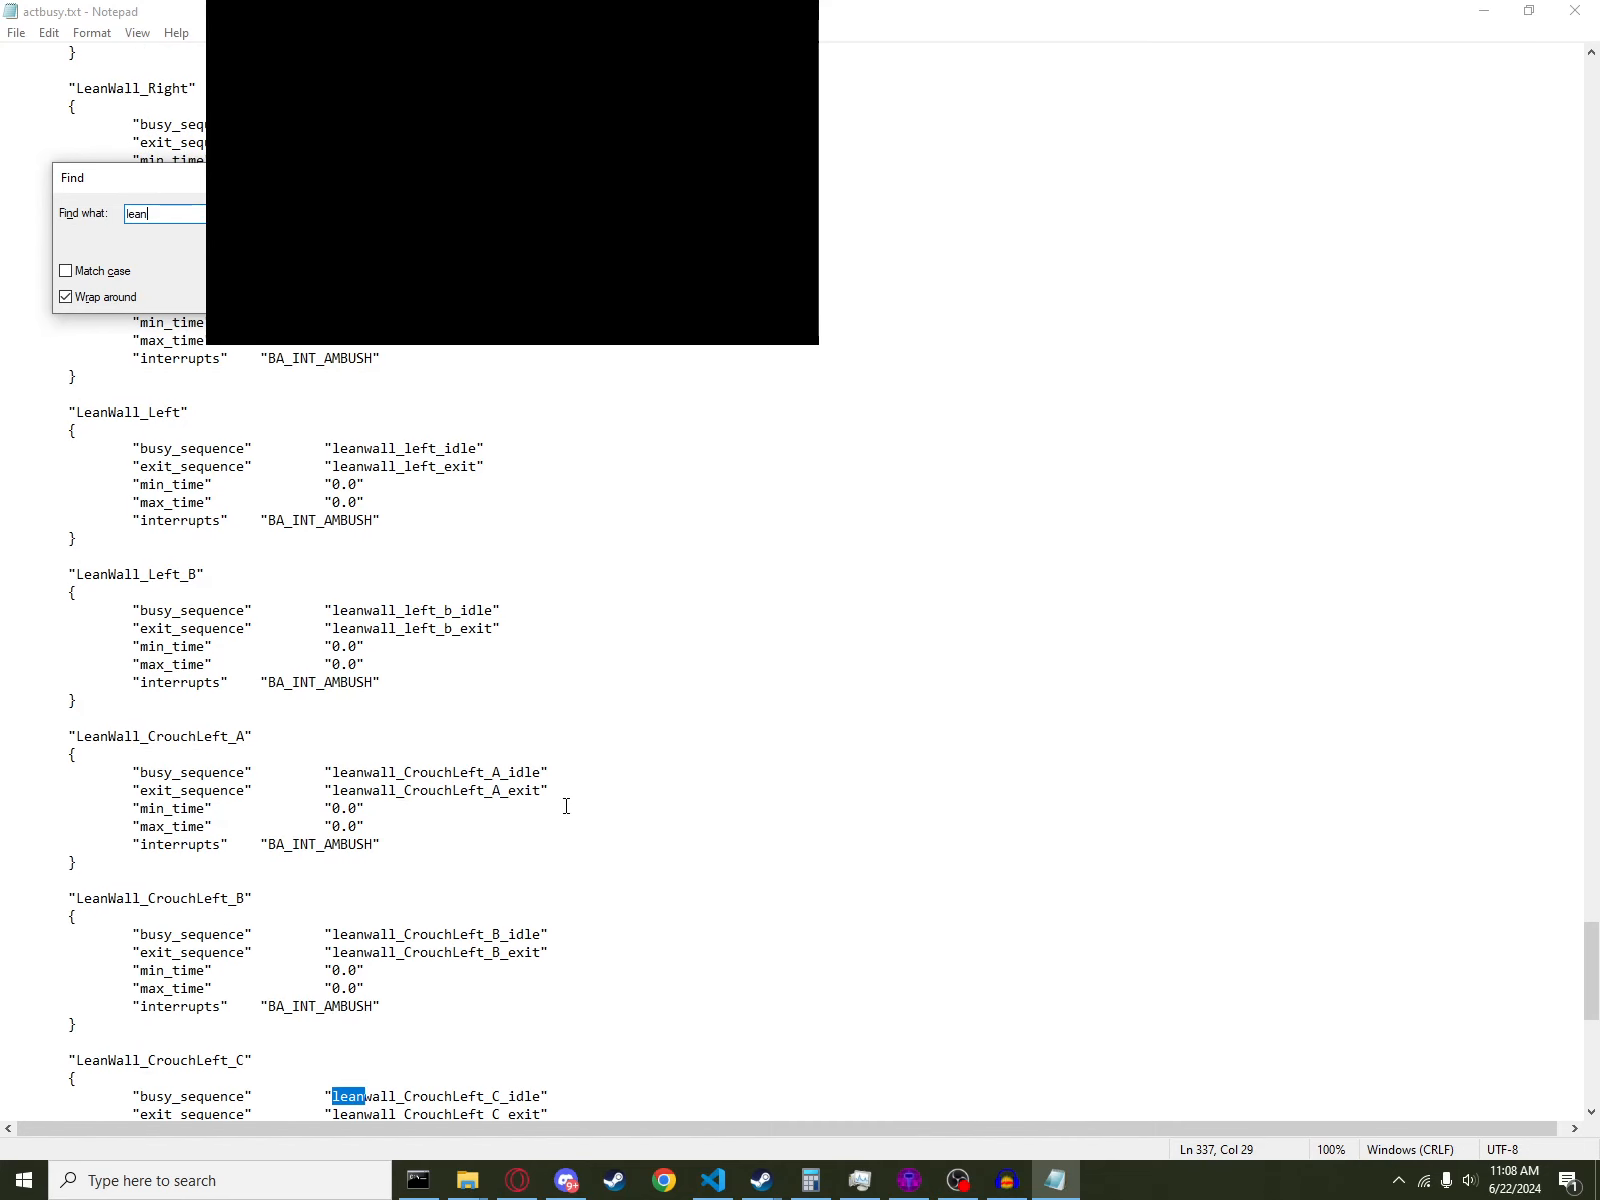
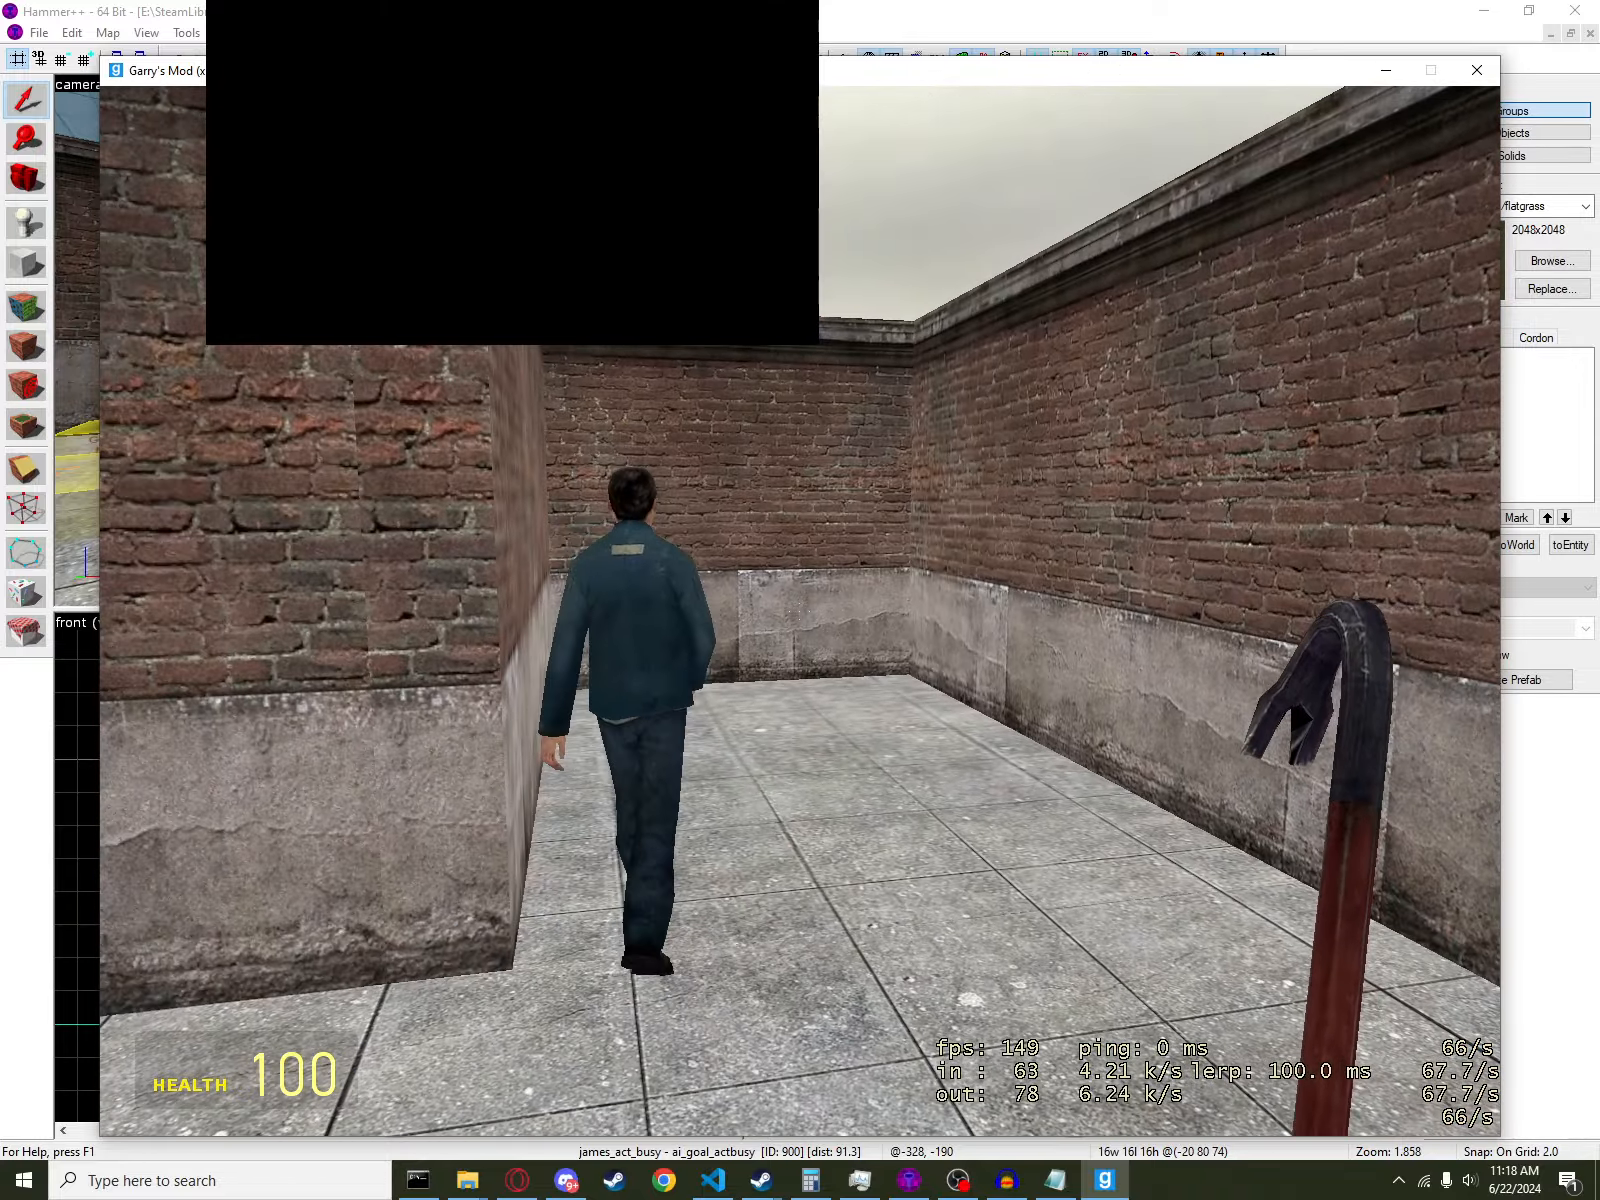
- Walk around the actbusy test map in Garry's Mod and check where the walking citizen NPC goes
key(a)
key(d)
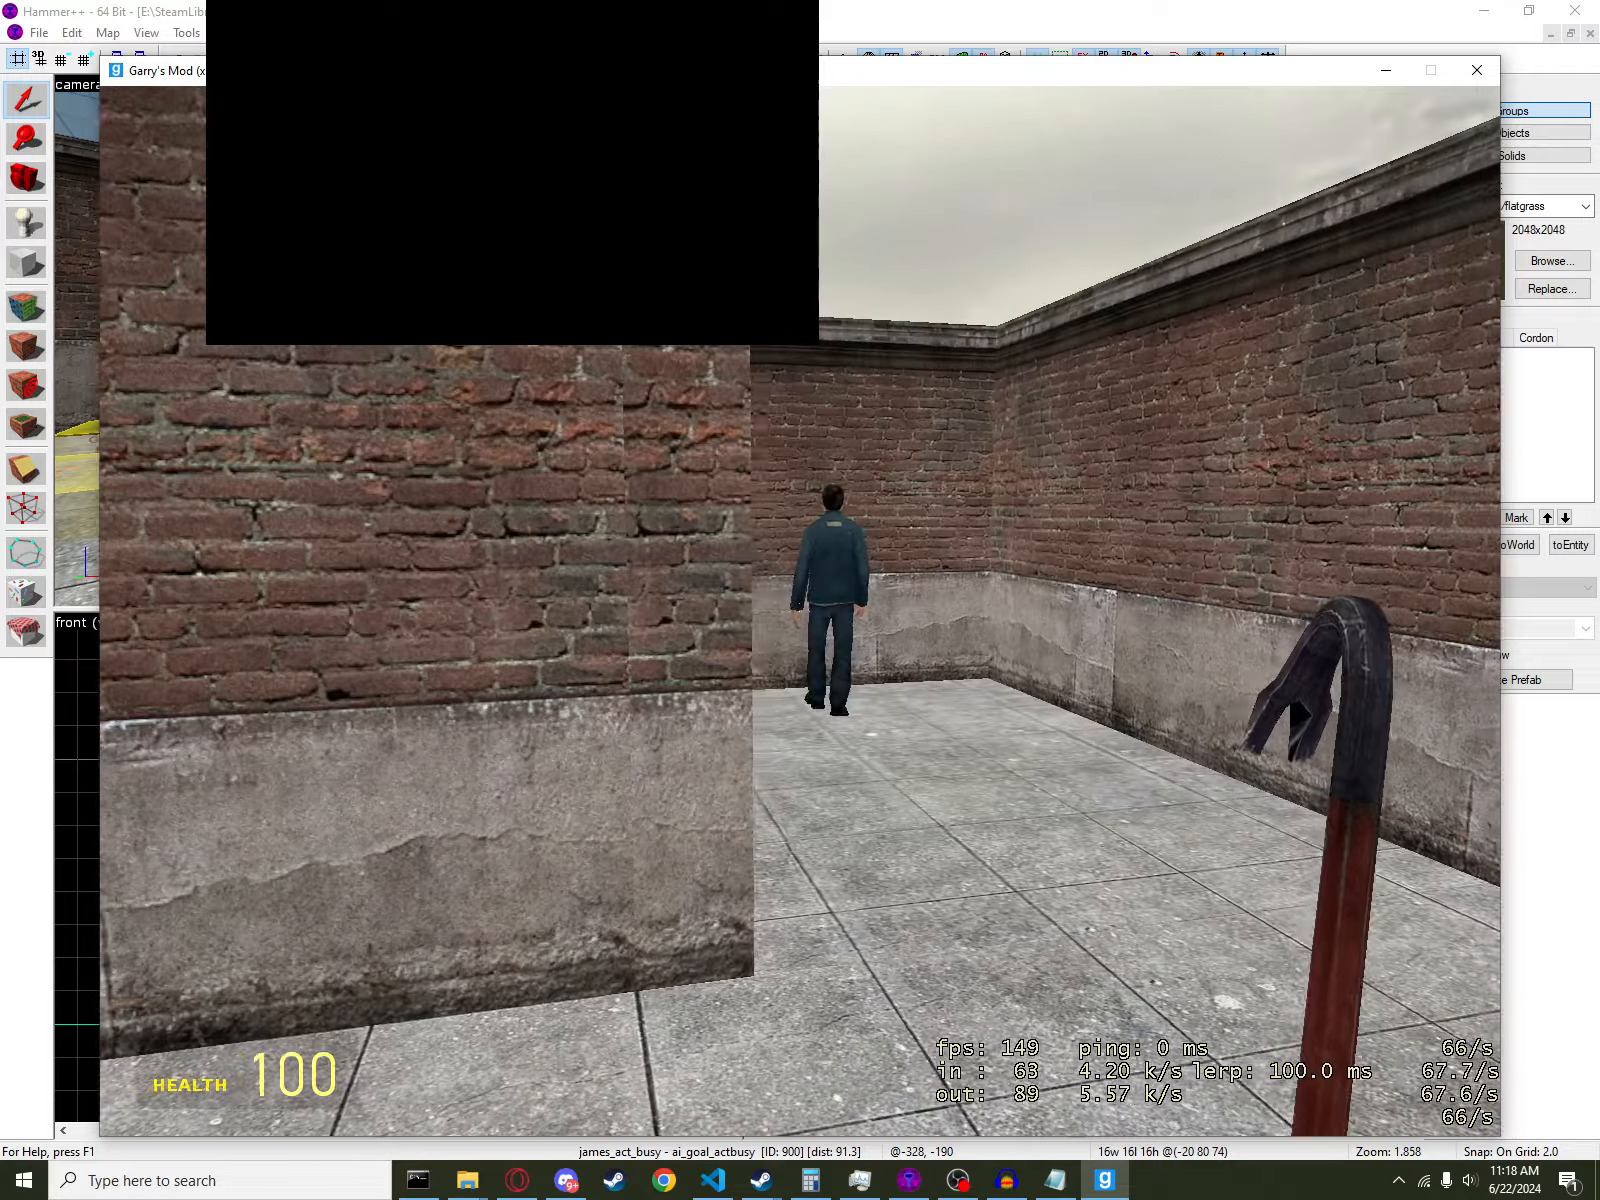
key(w)
key(w)
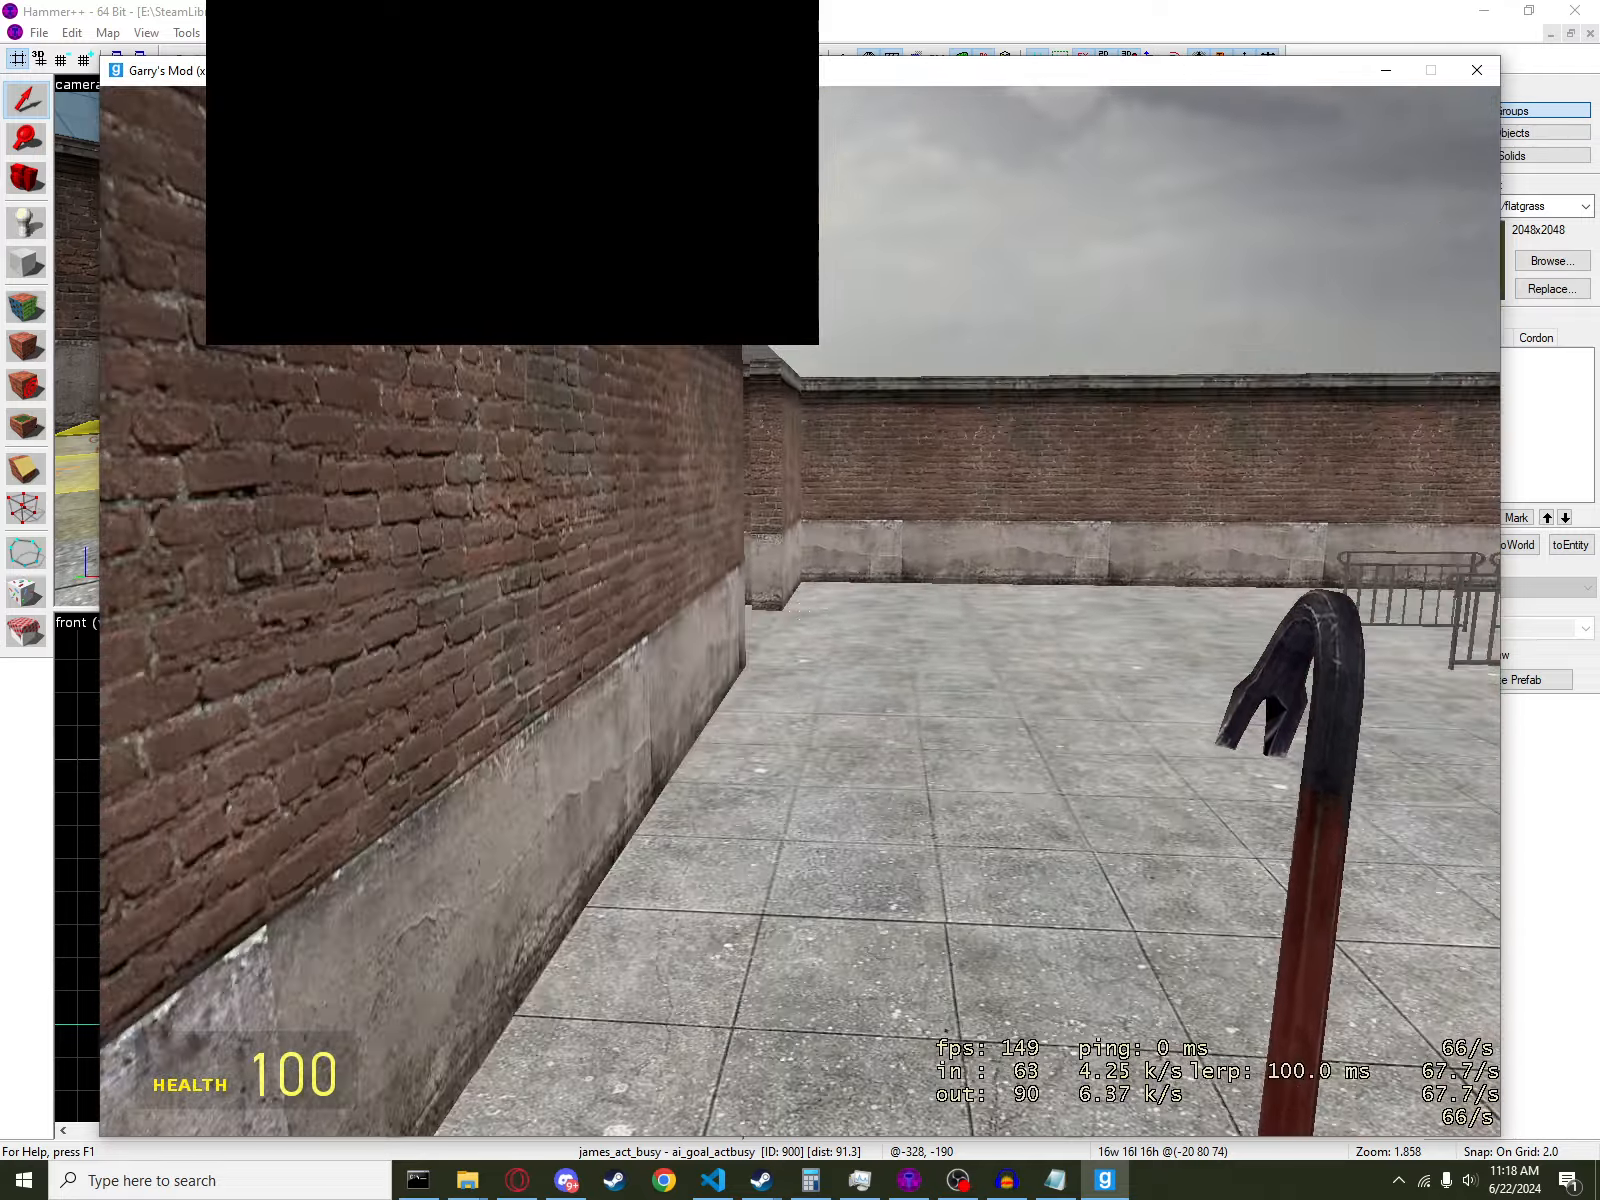
key(w)
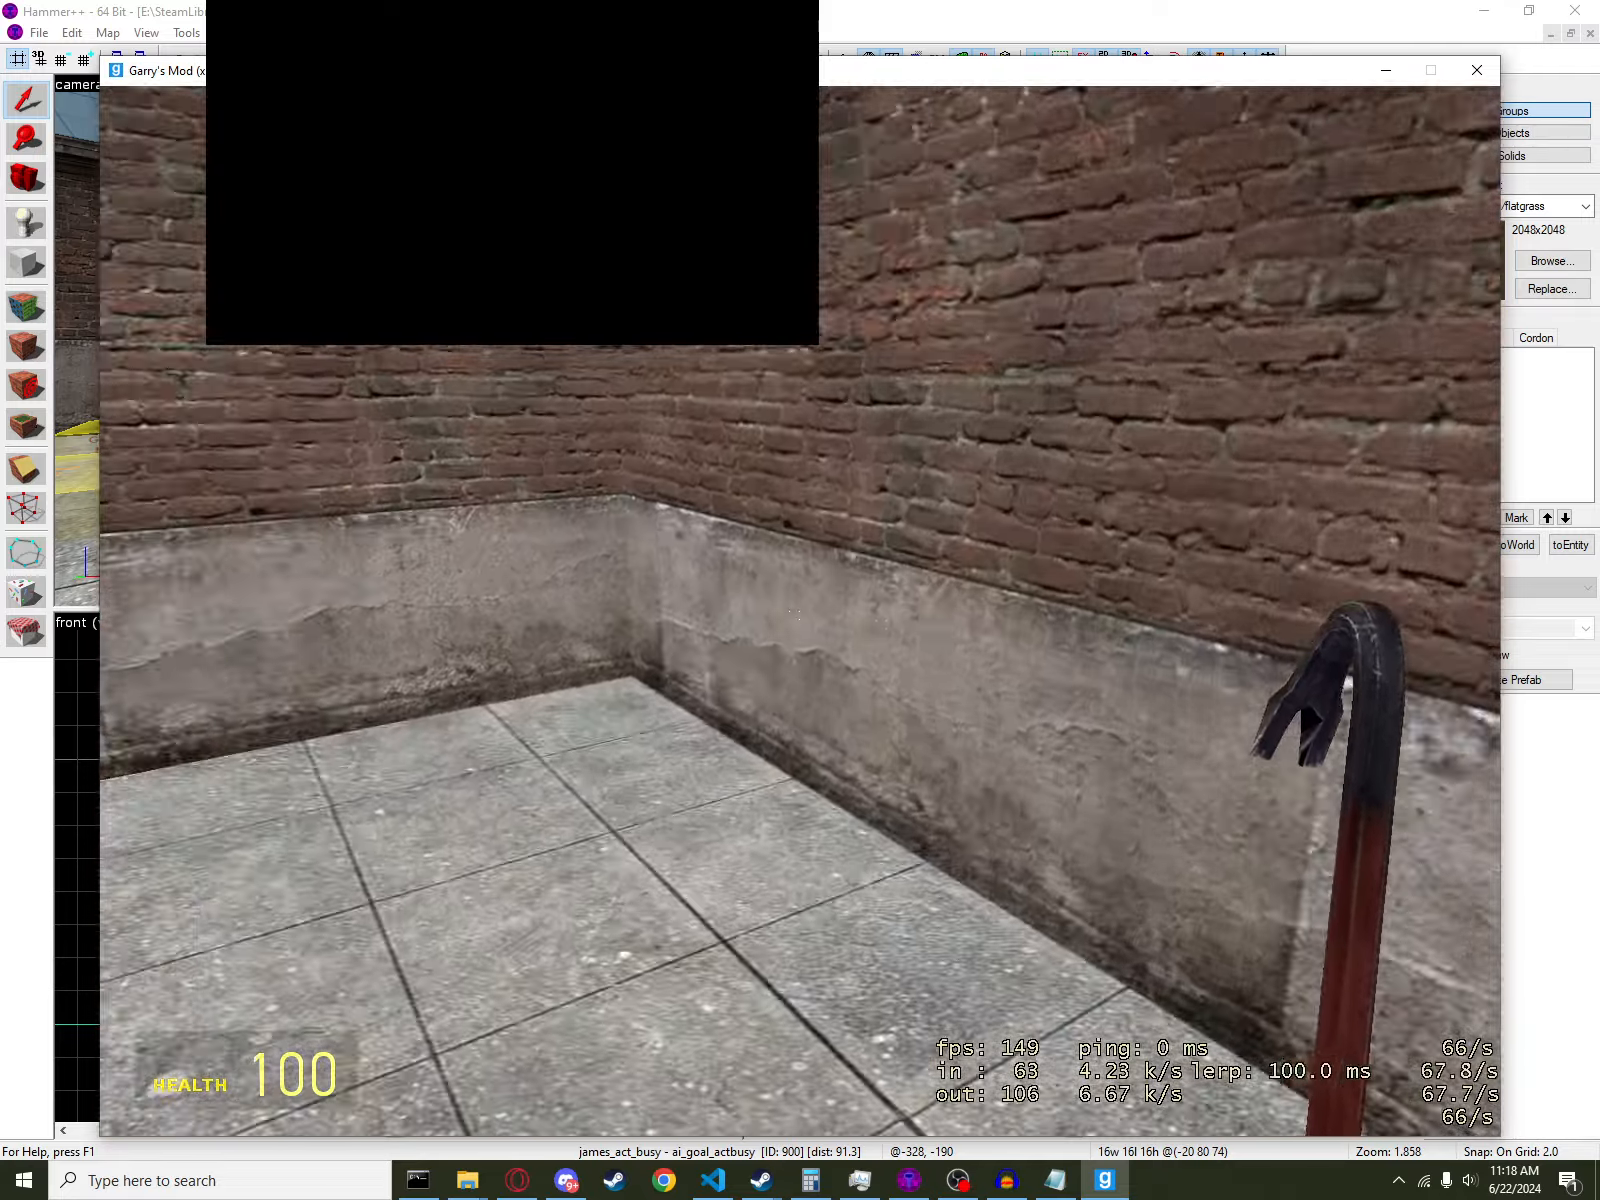
key(w)
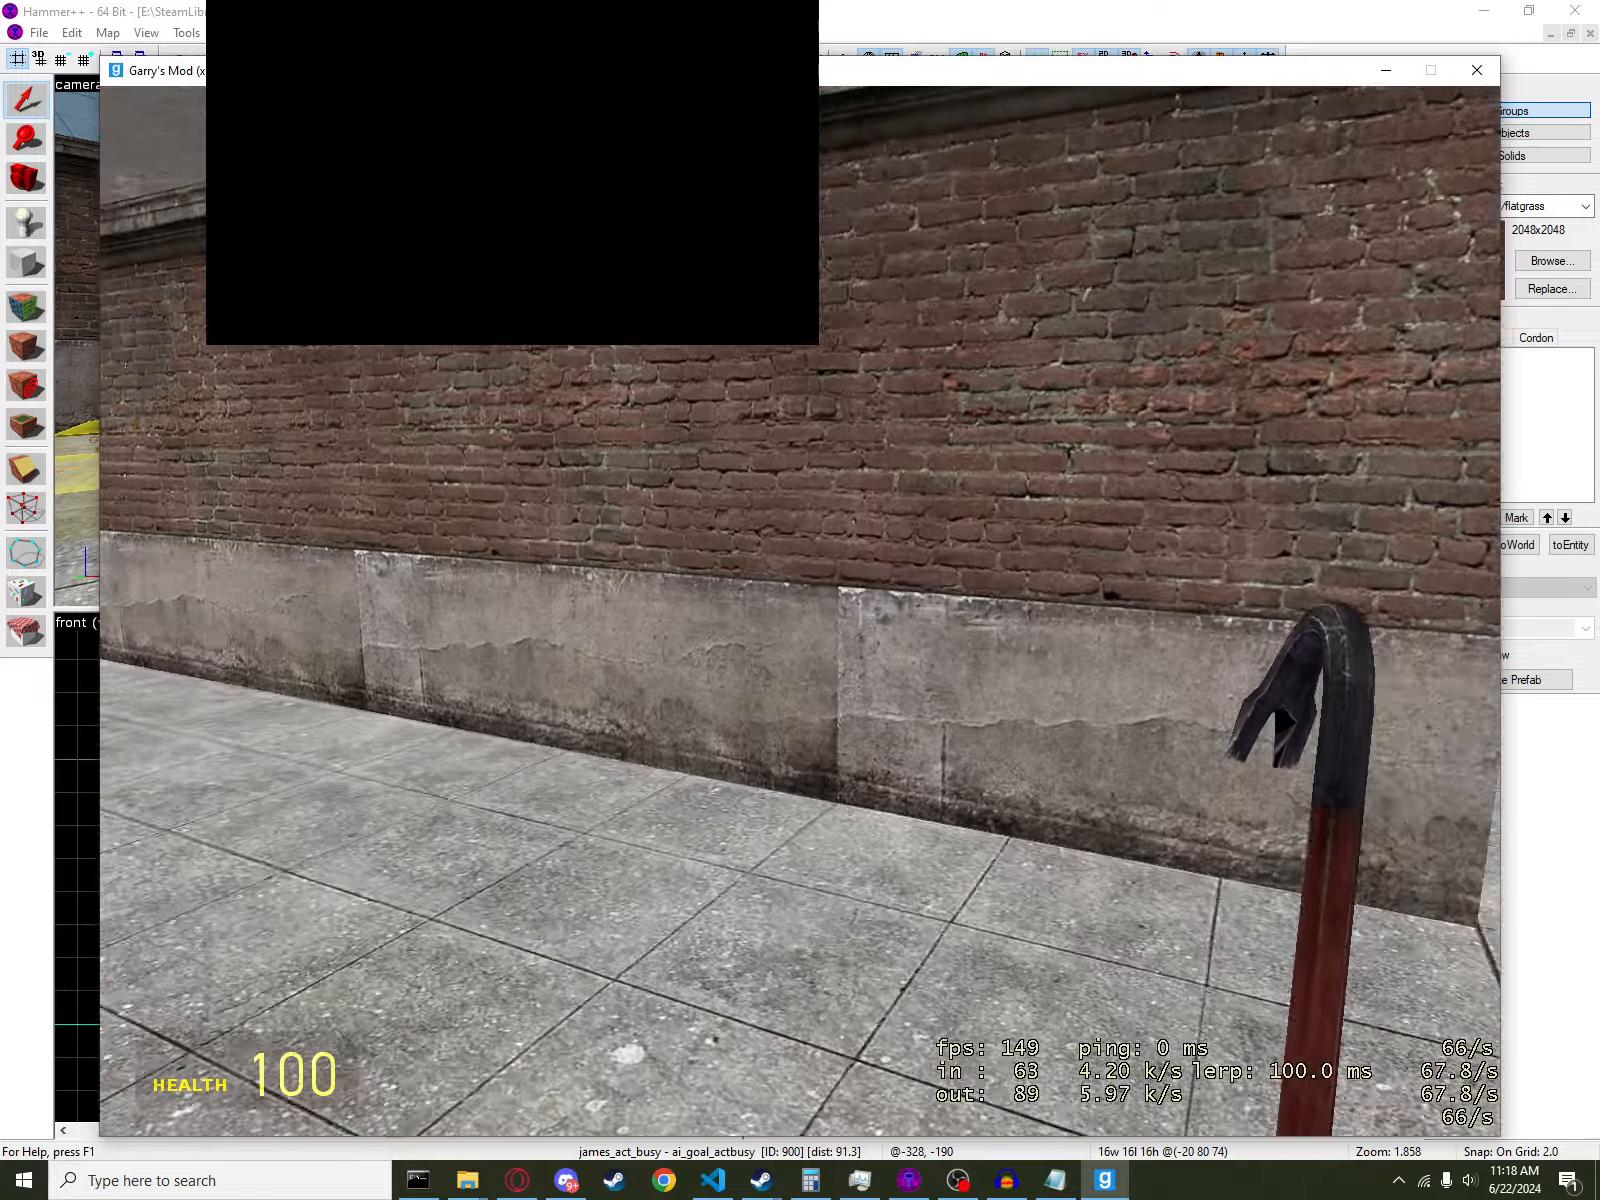
key(w)
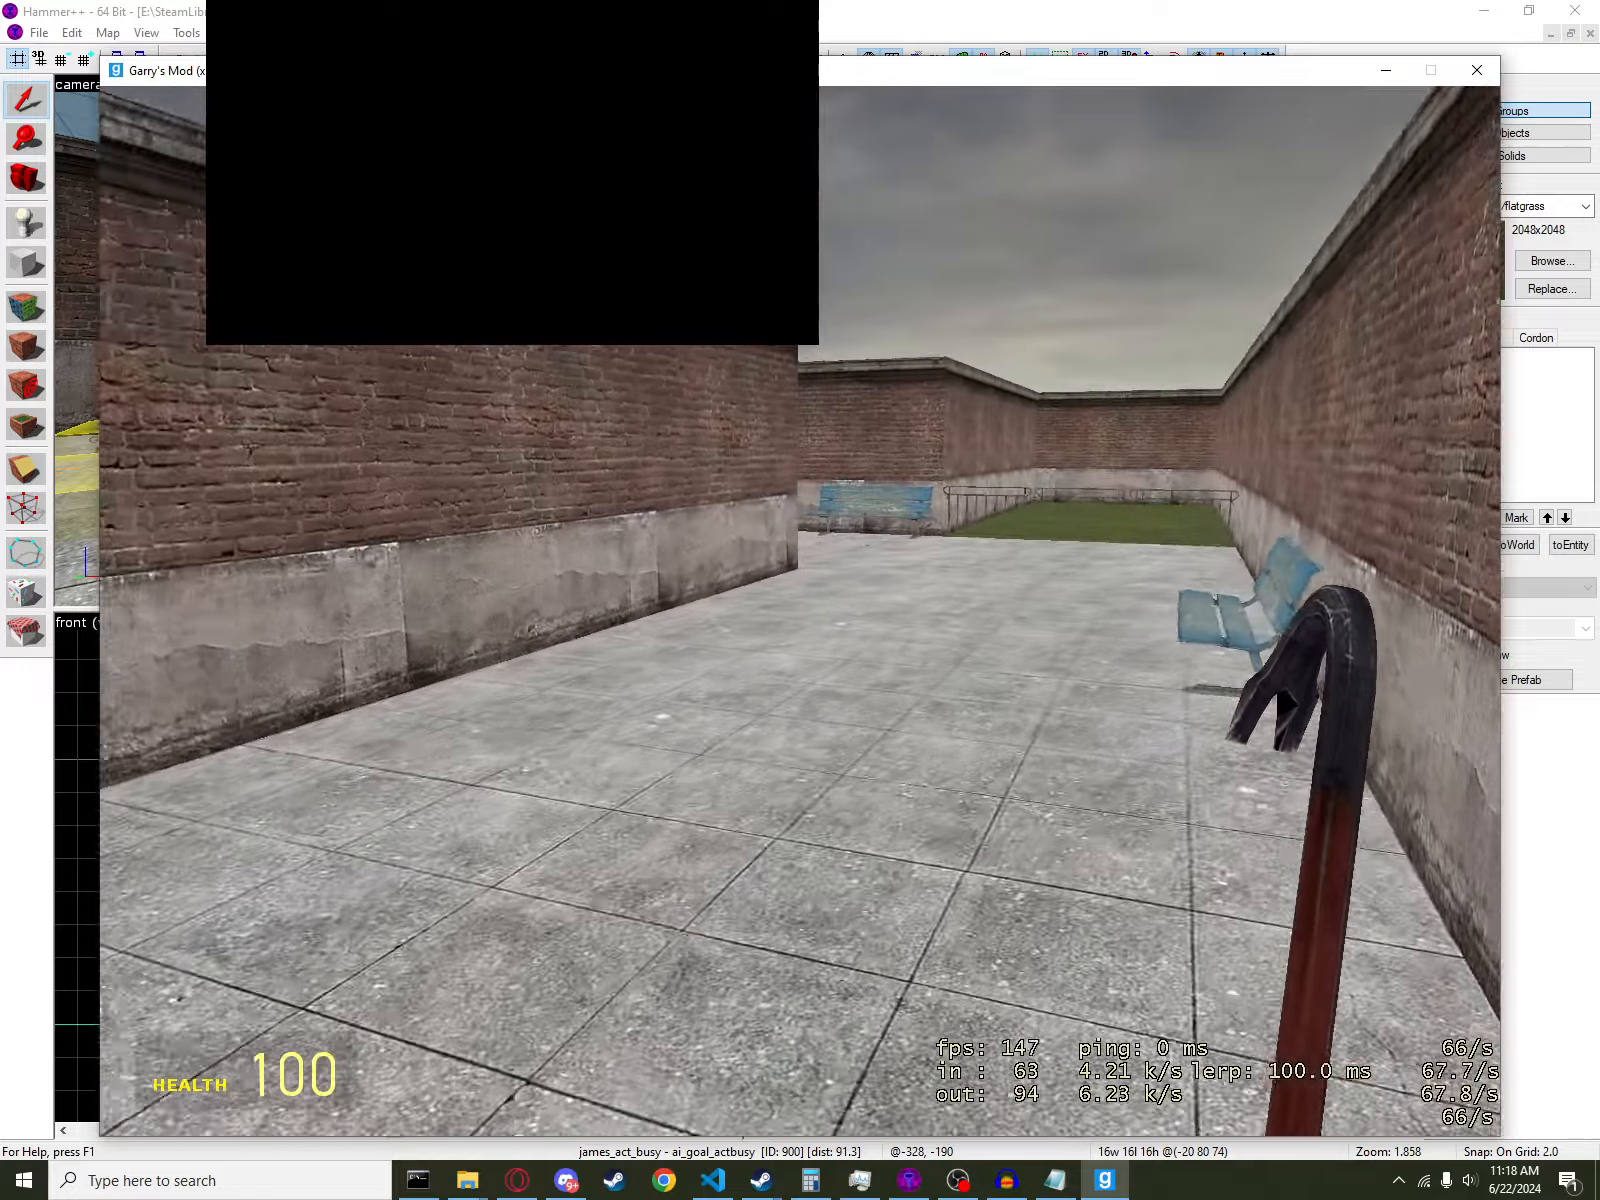
key(w)
key(Escape)
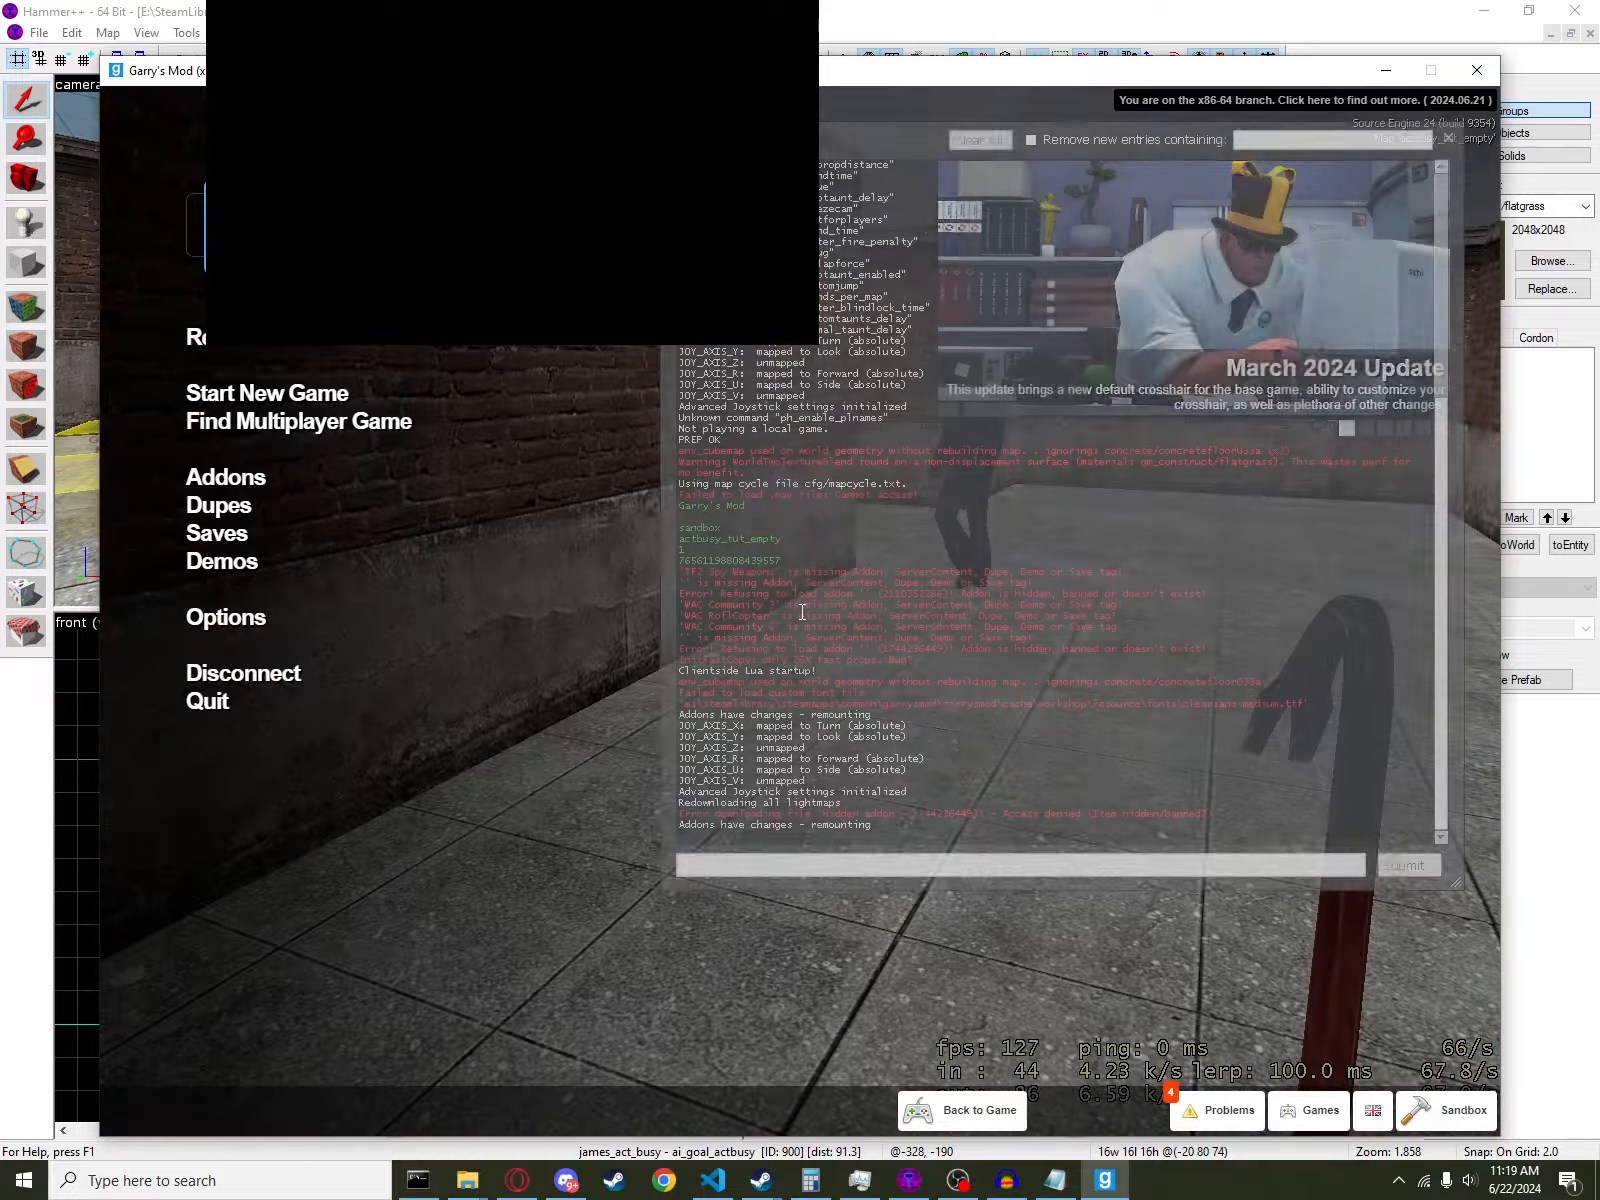
key(Escape)
key(w)
key(w)
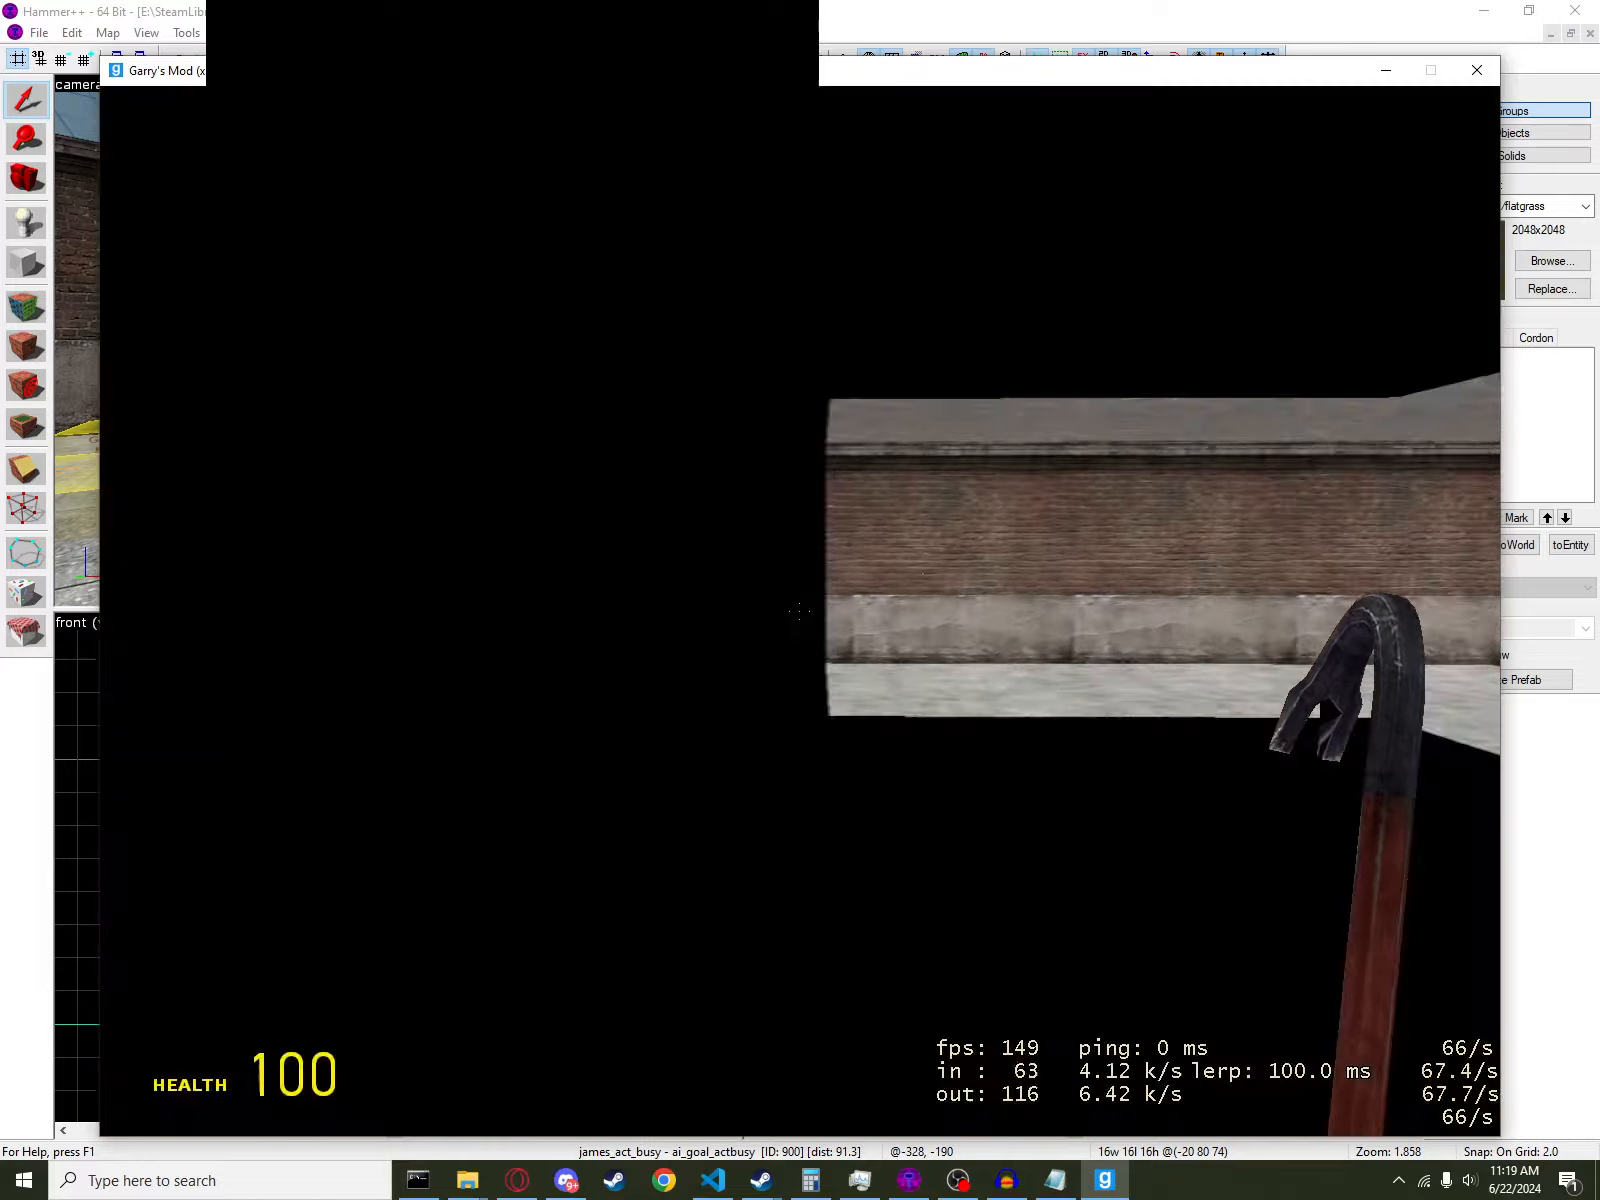
- Exit Garry's Mod with the quit console command and return to Hammer++
key(Escape)
text(quit)
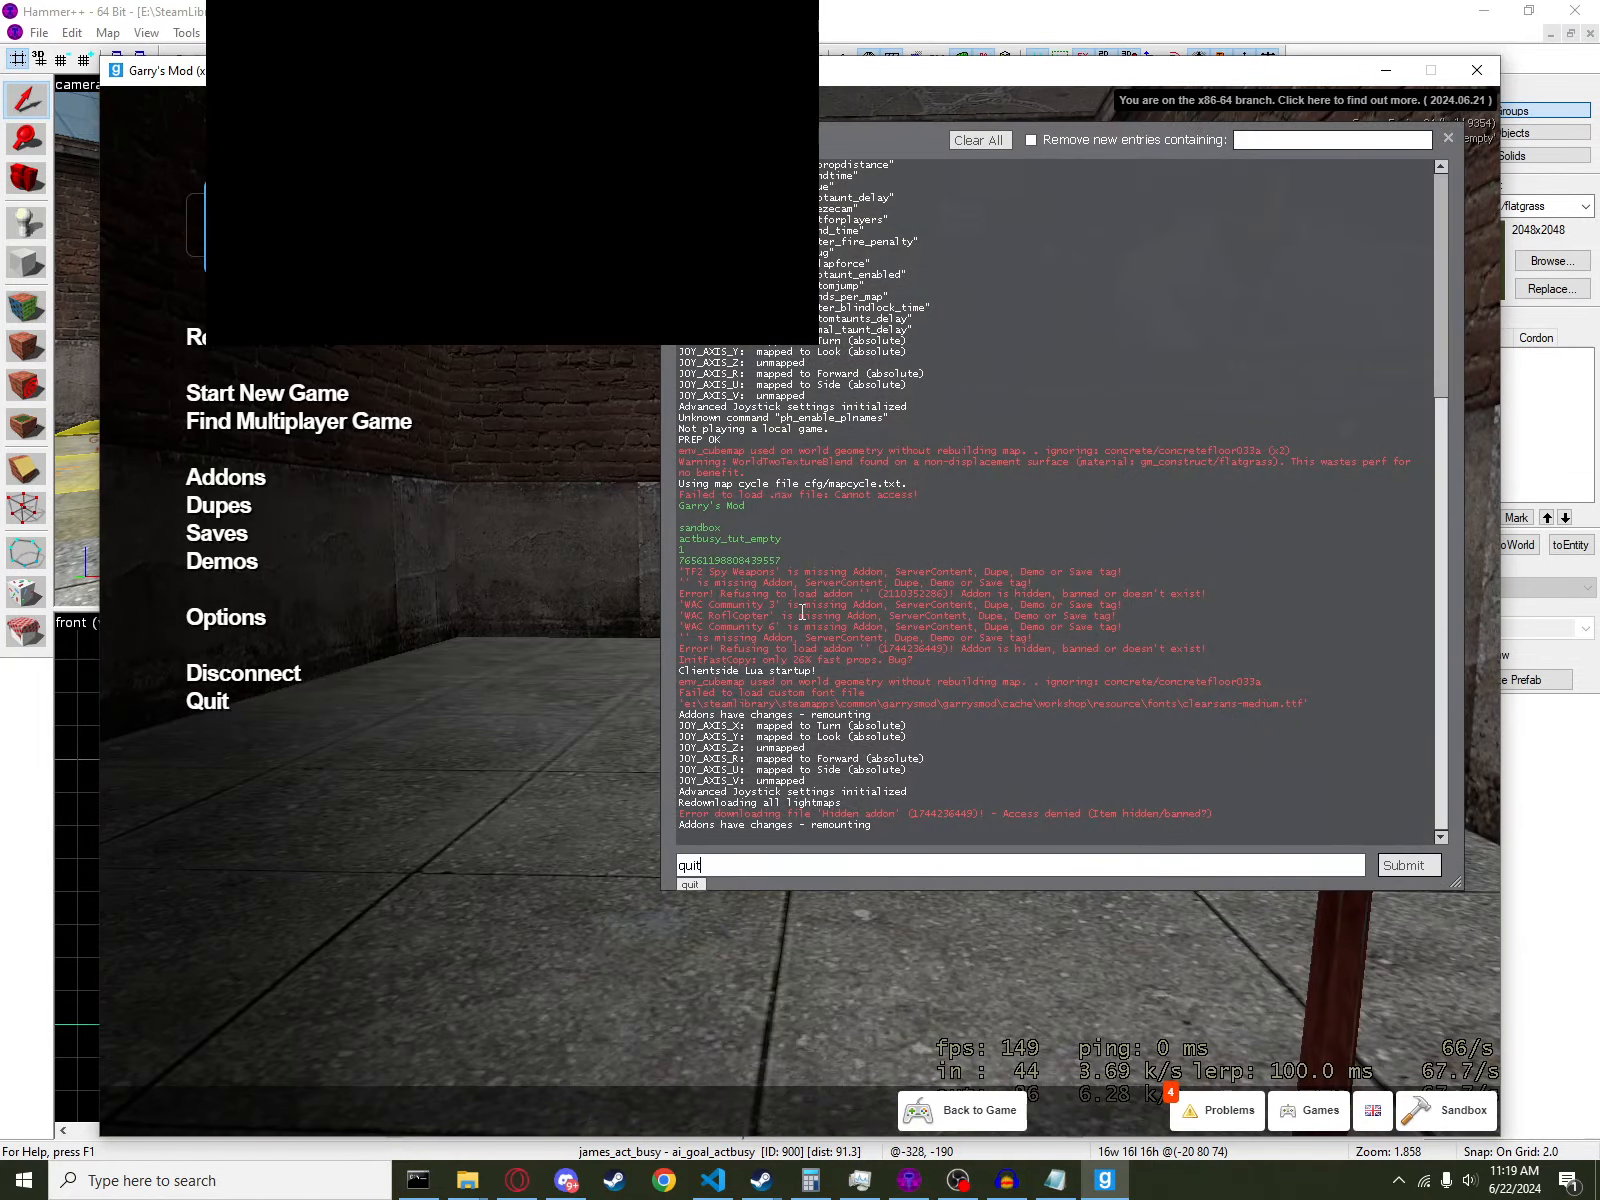
key(Return)
- Delete the OnNPCLeft output that fires AddMaxChildren from the ai_goal_actbusy entity and apply the change
key(alt+Return)
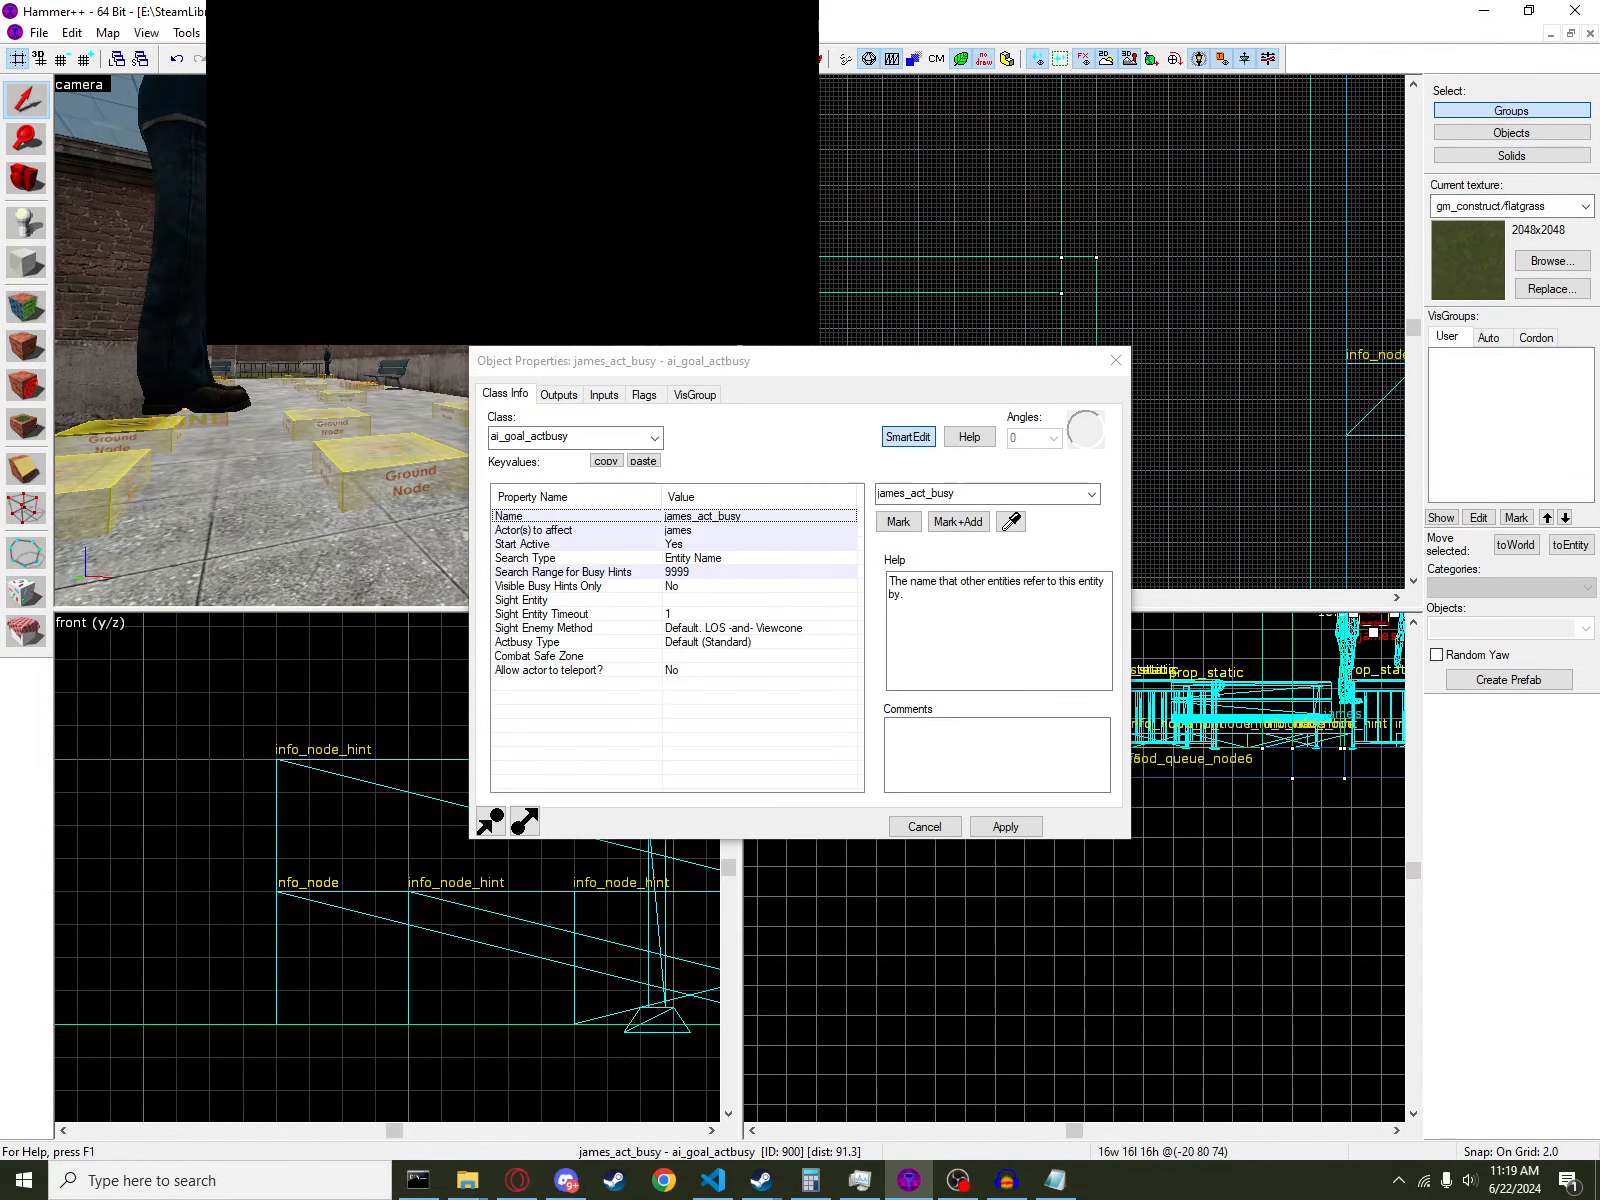
click(558, 394)
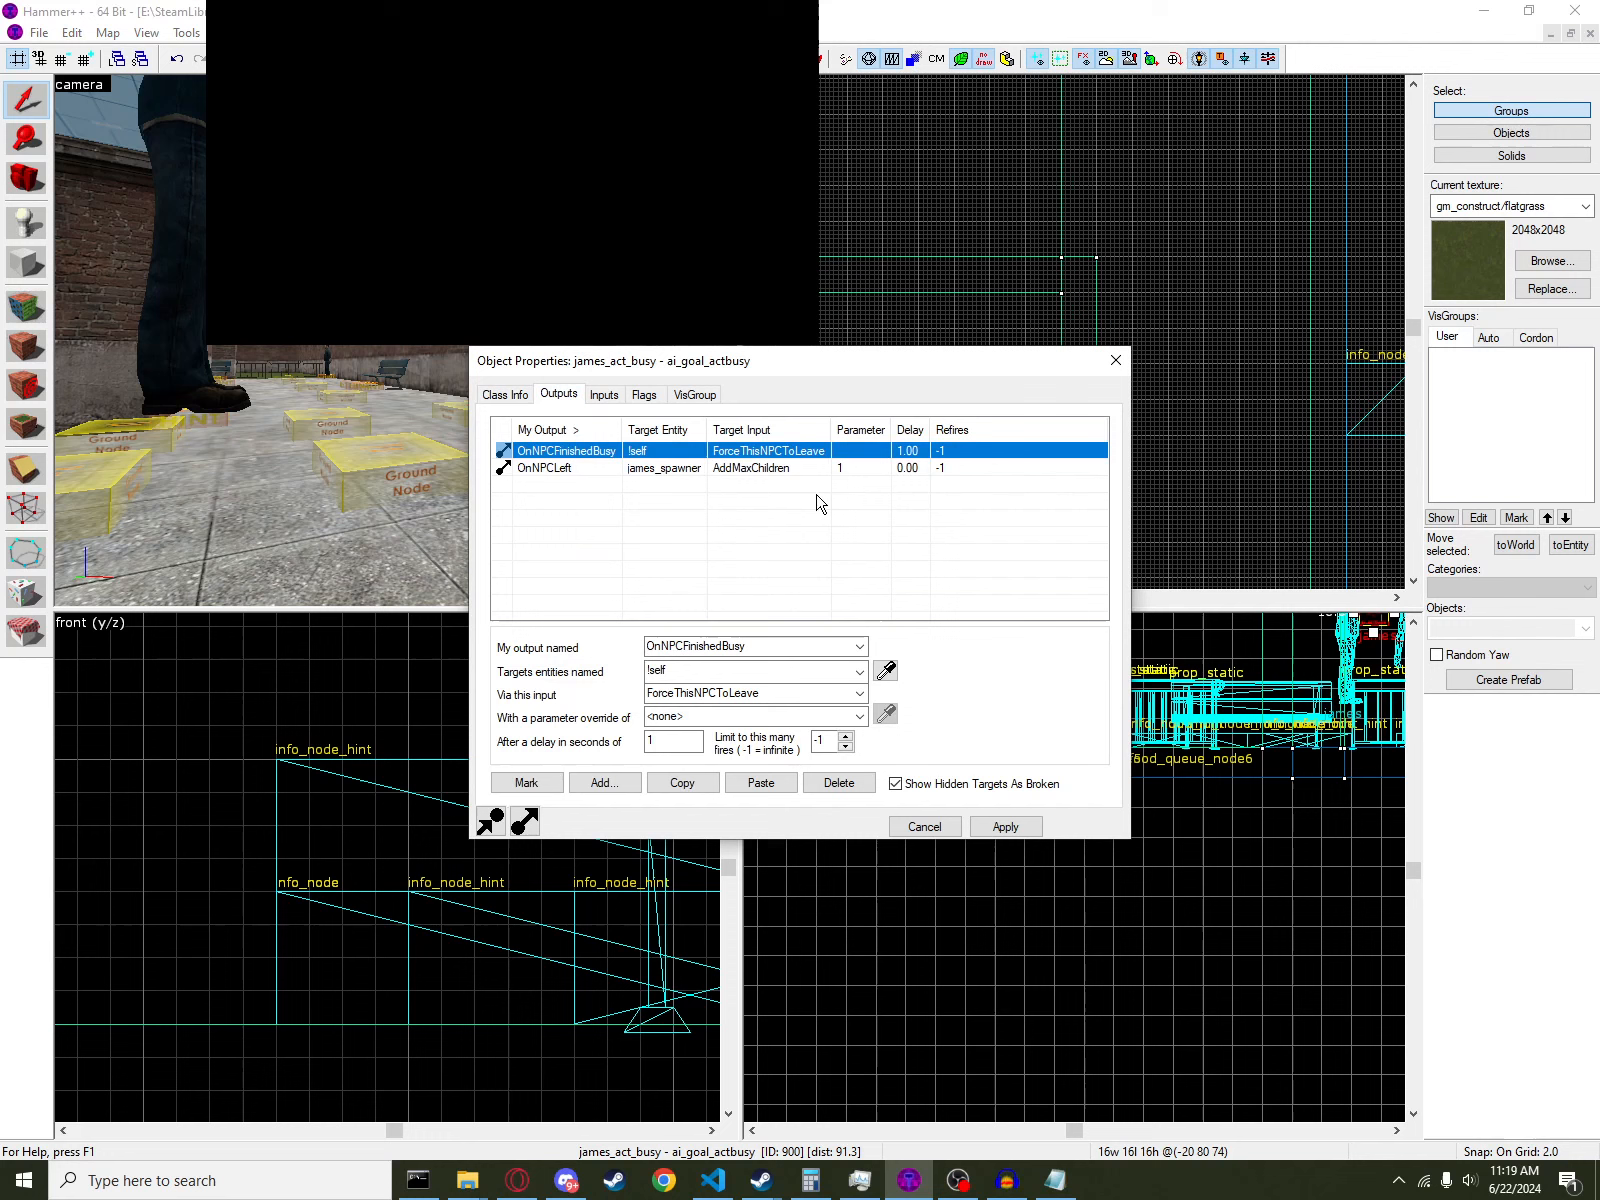
click(763, 468)
click(850, 693)
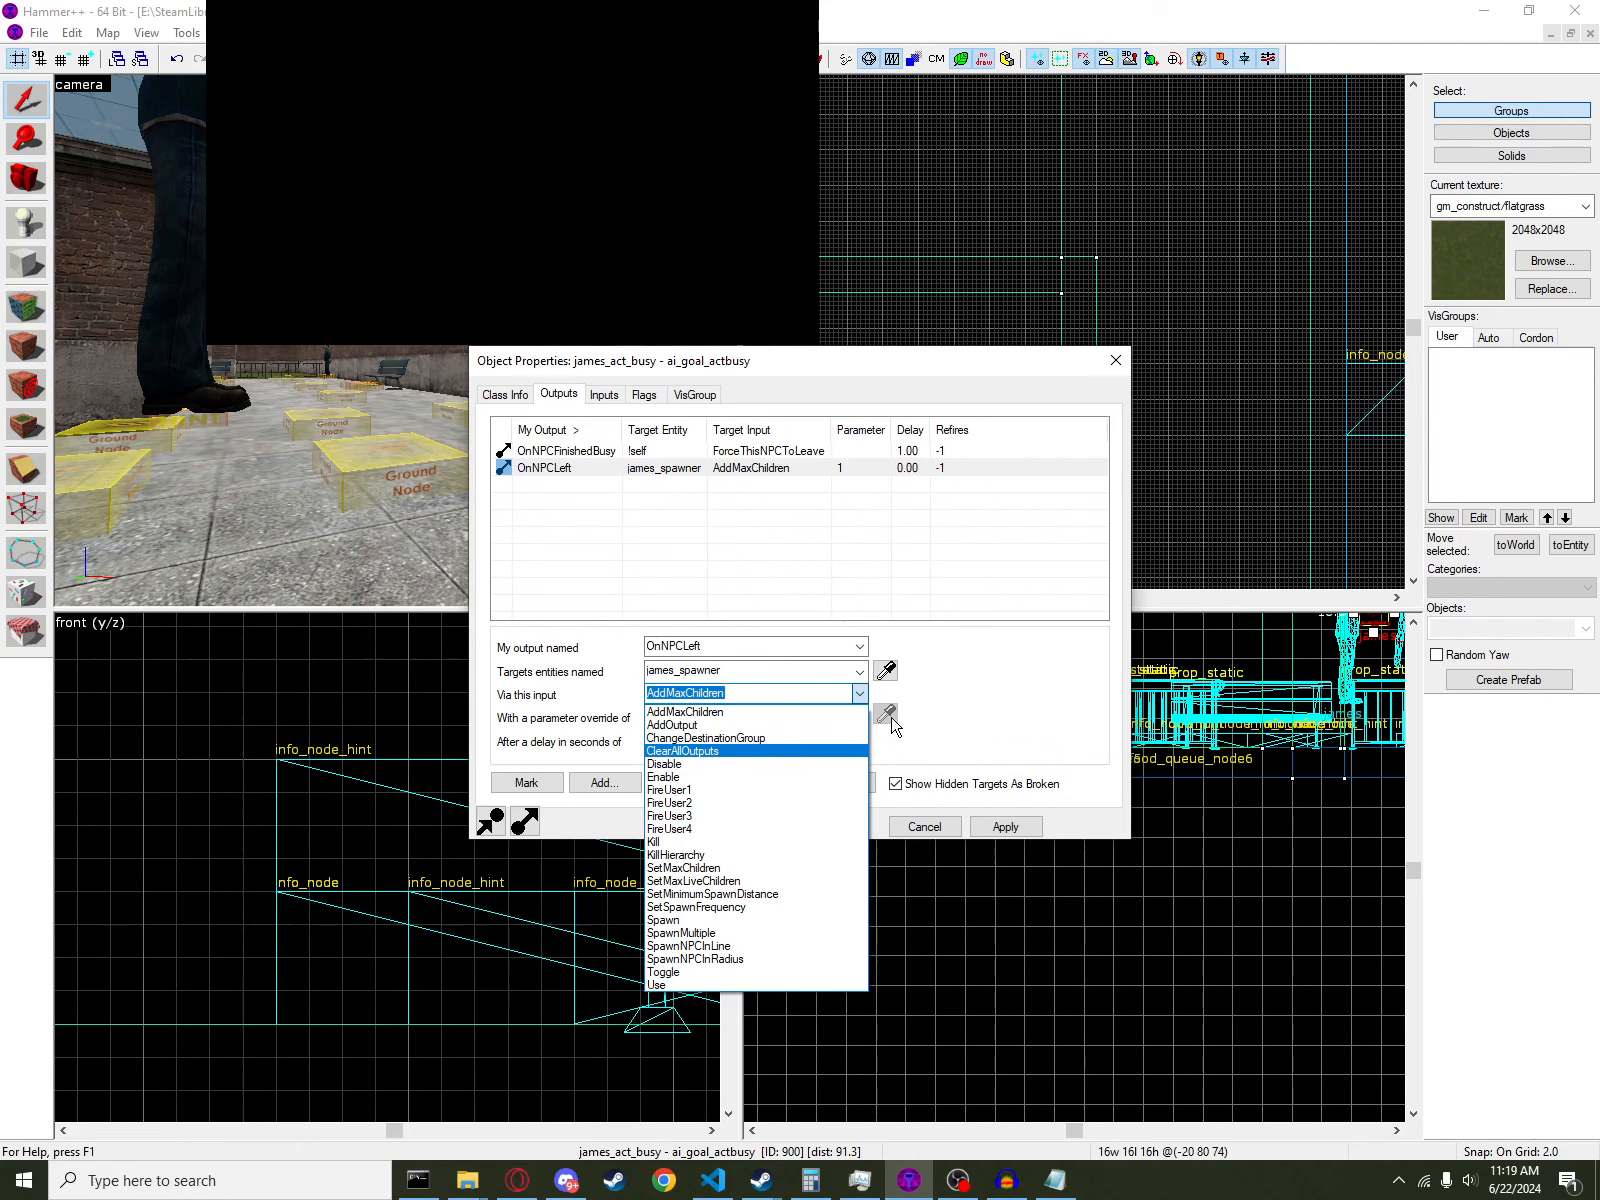
click(950, 740)
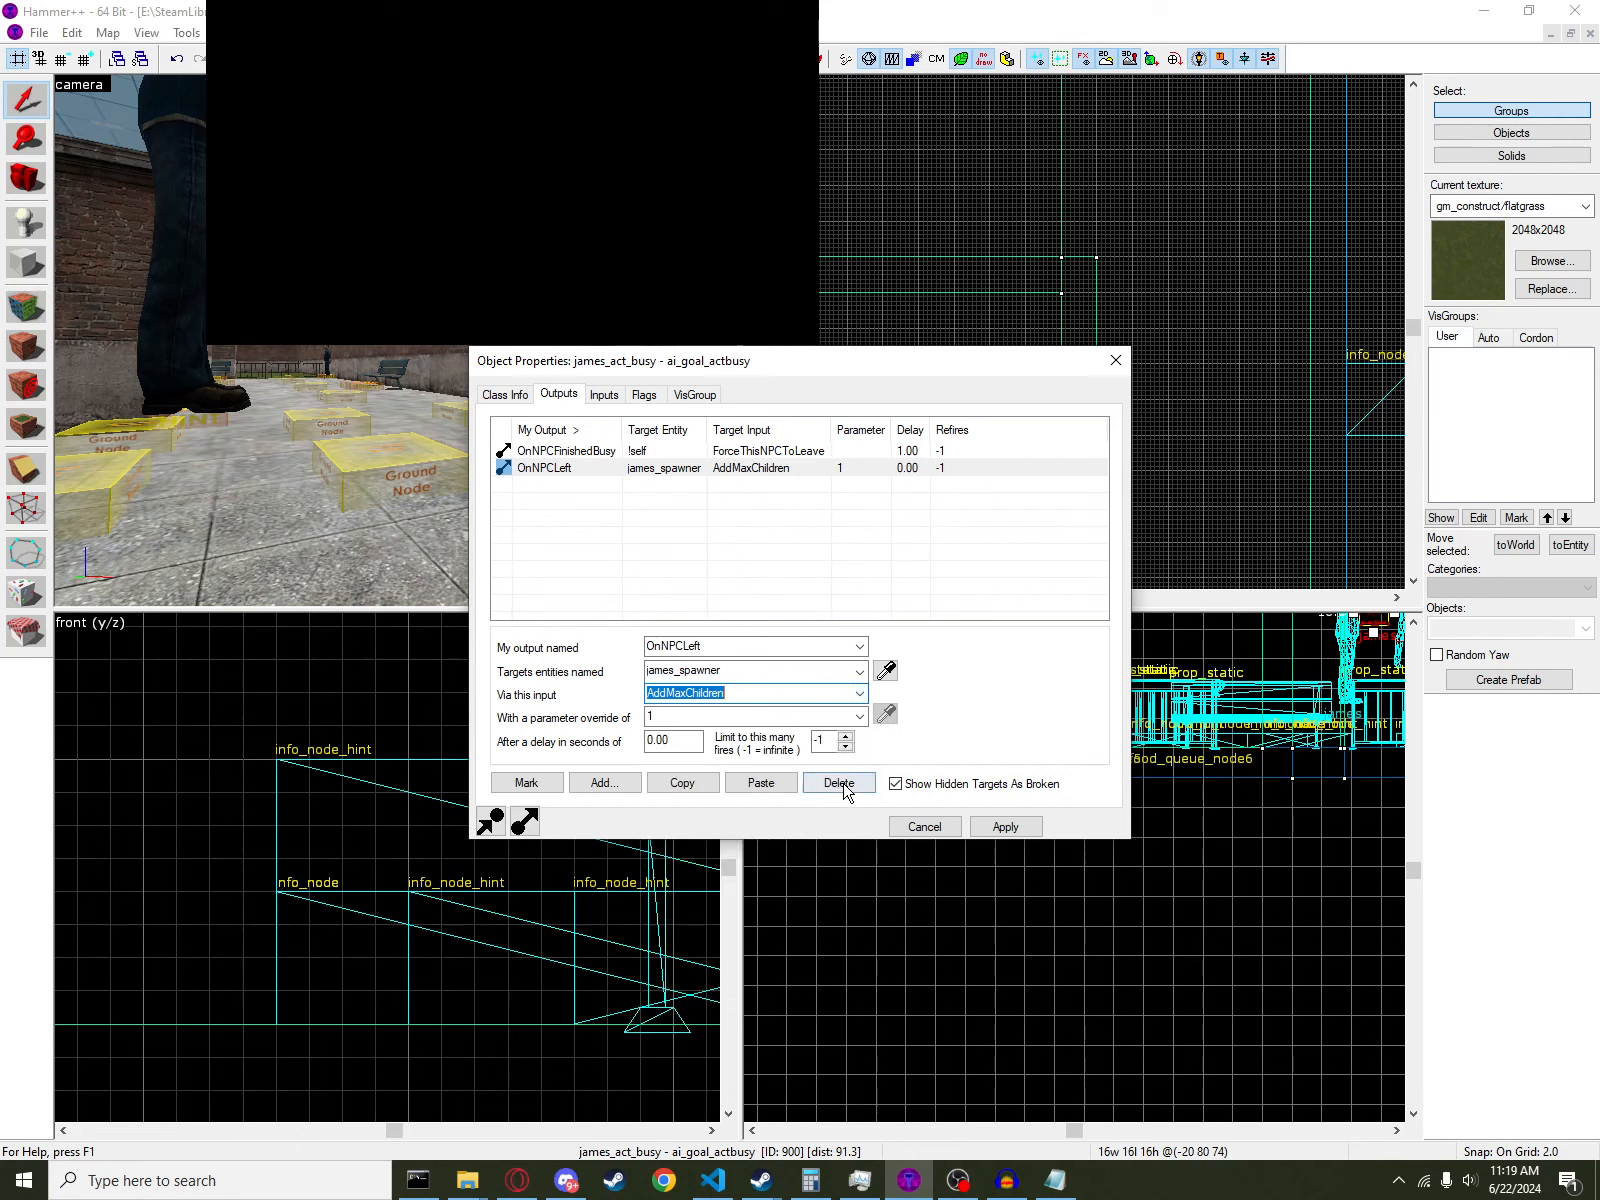
click(839, 783)
click(987, 834)
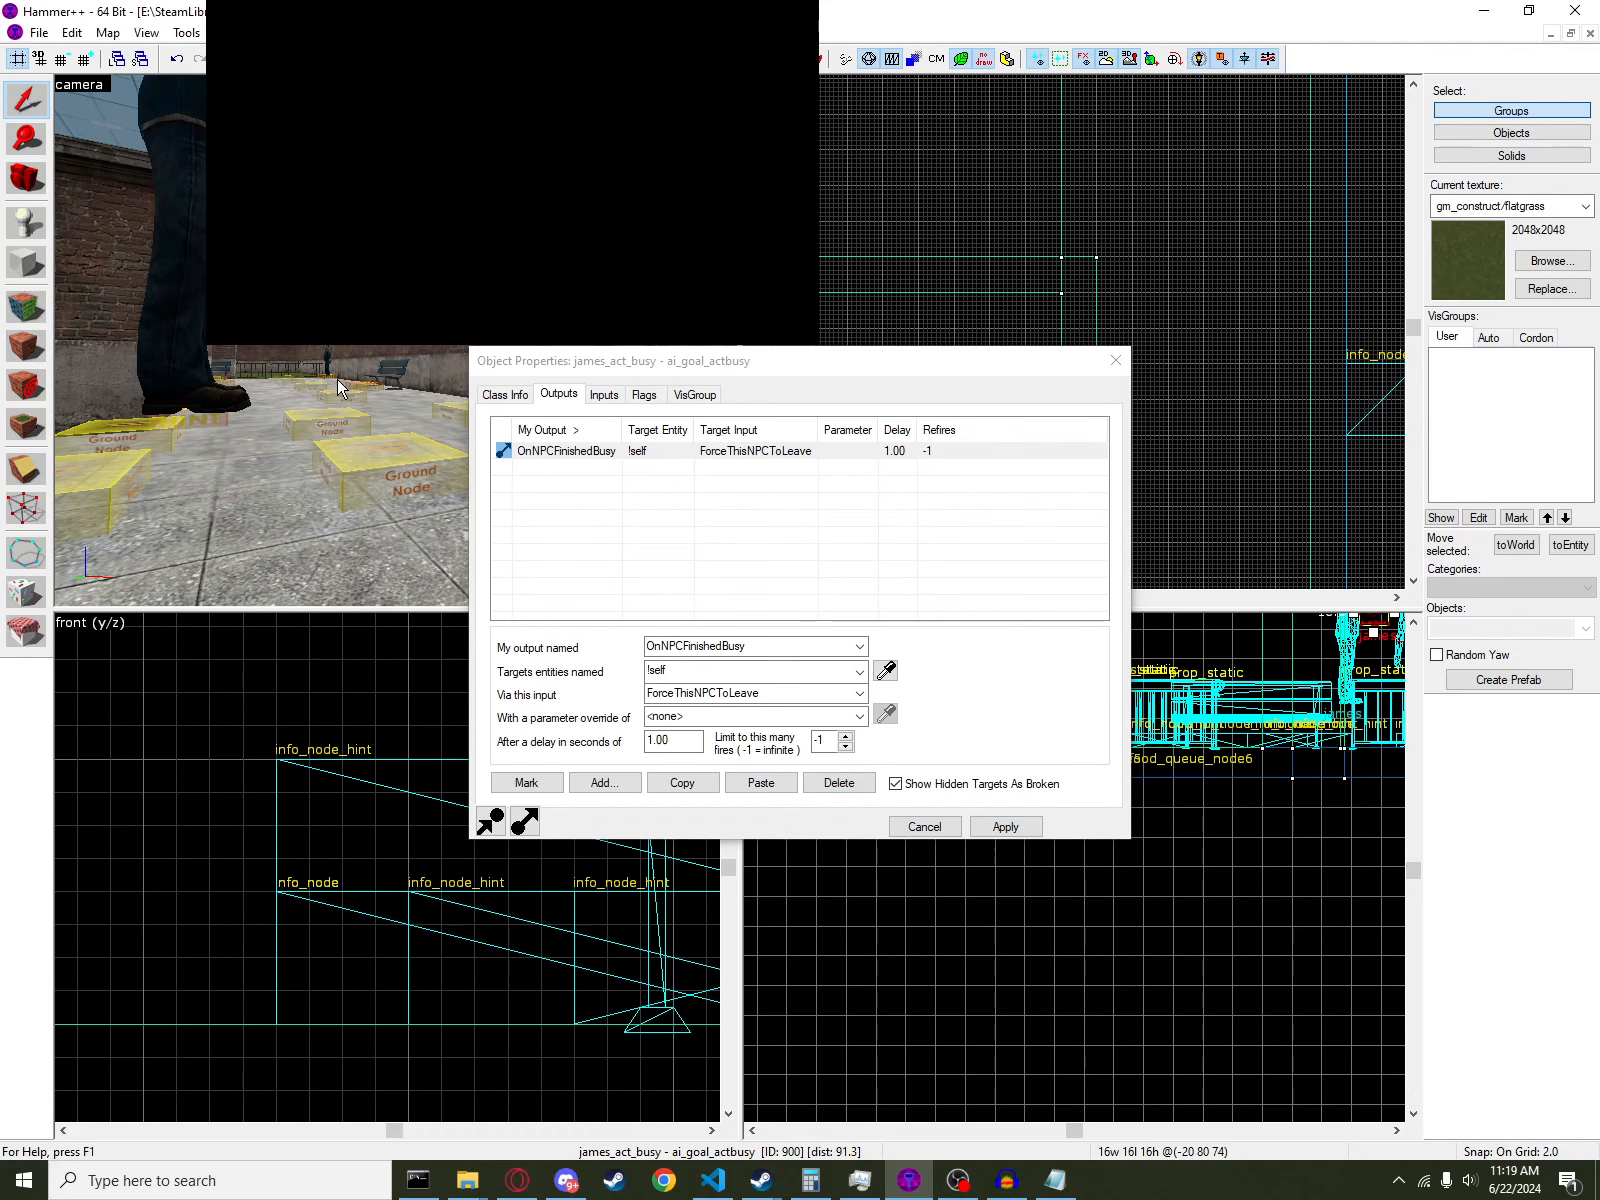
- Set Num. of NPCs to 9999 on the npc_template_maker and apply the change
key(z)
key(w)
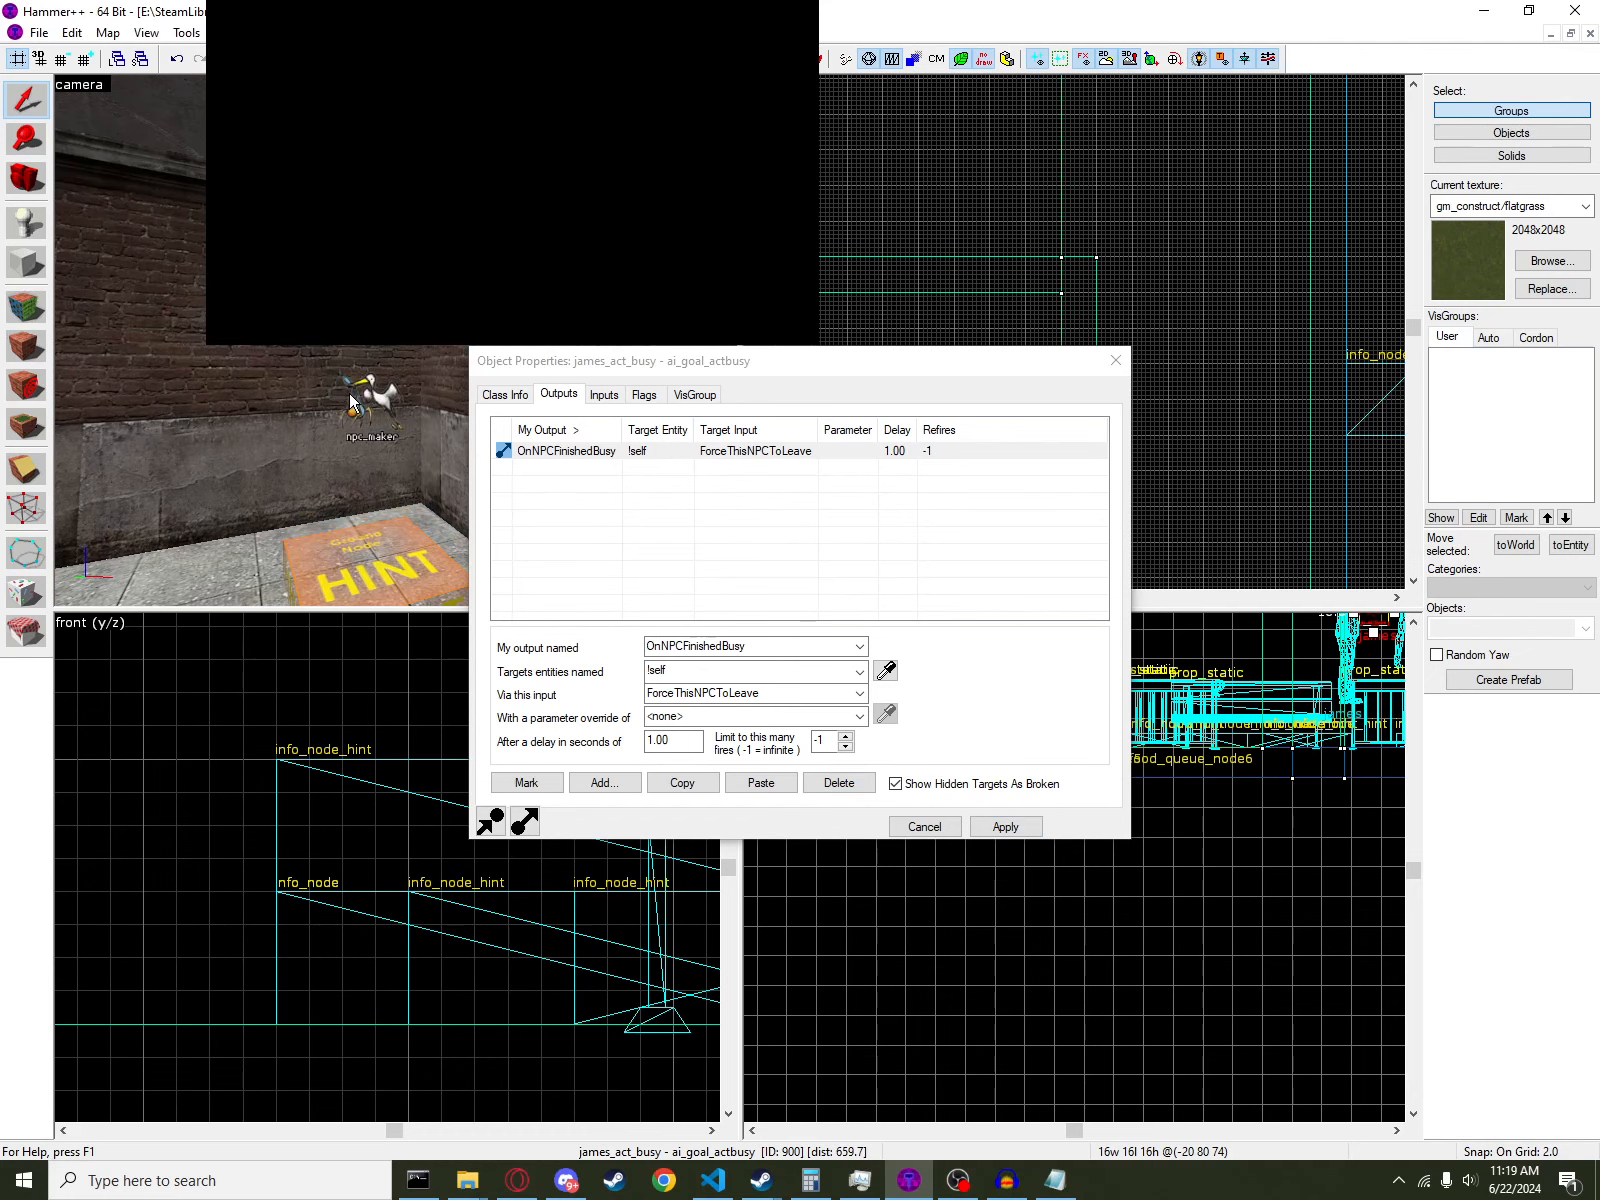
click(358, 403)
click(530, 396)
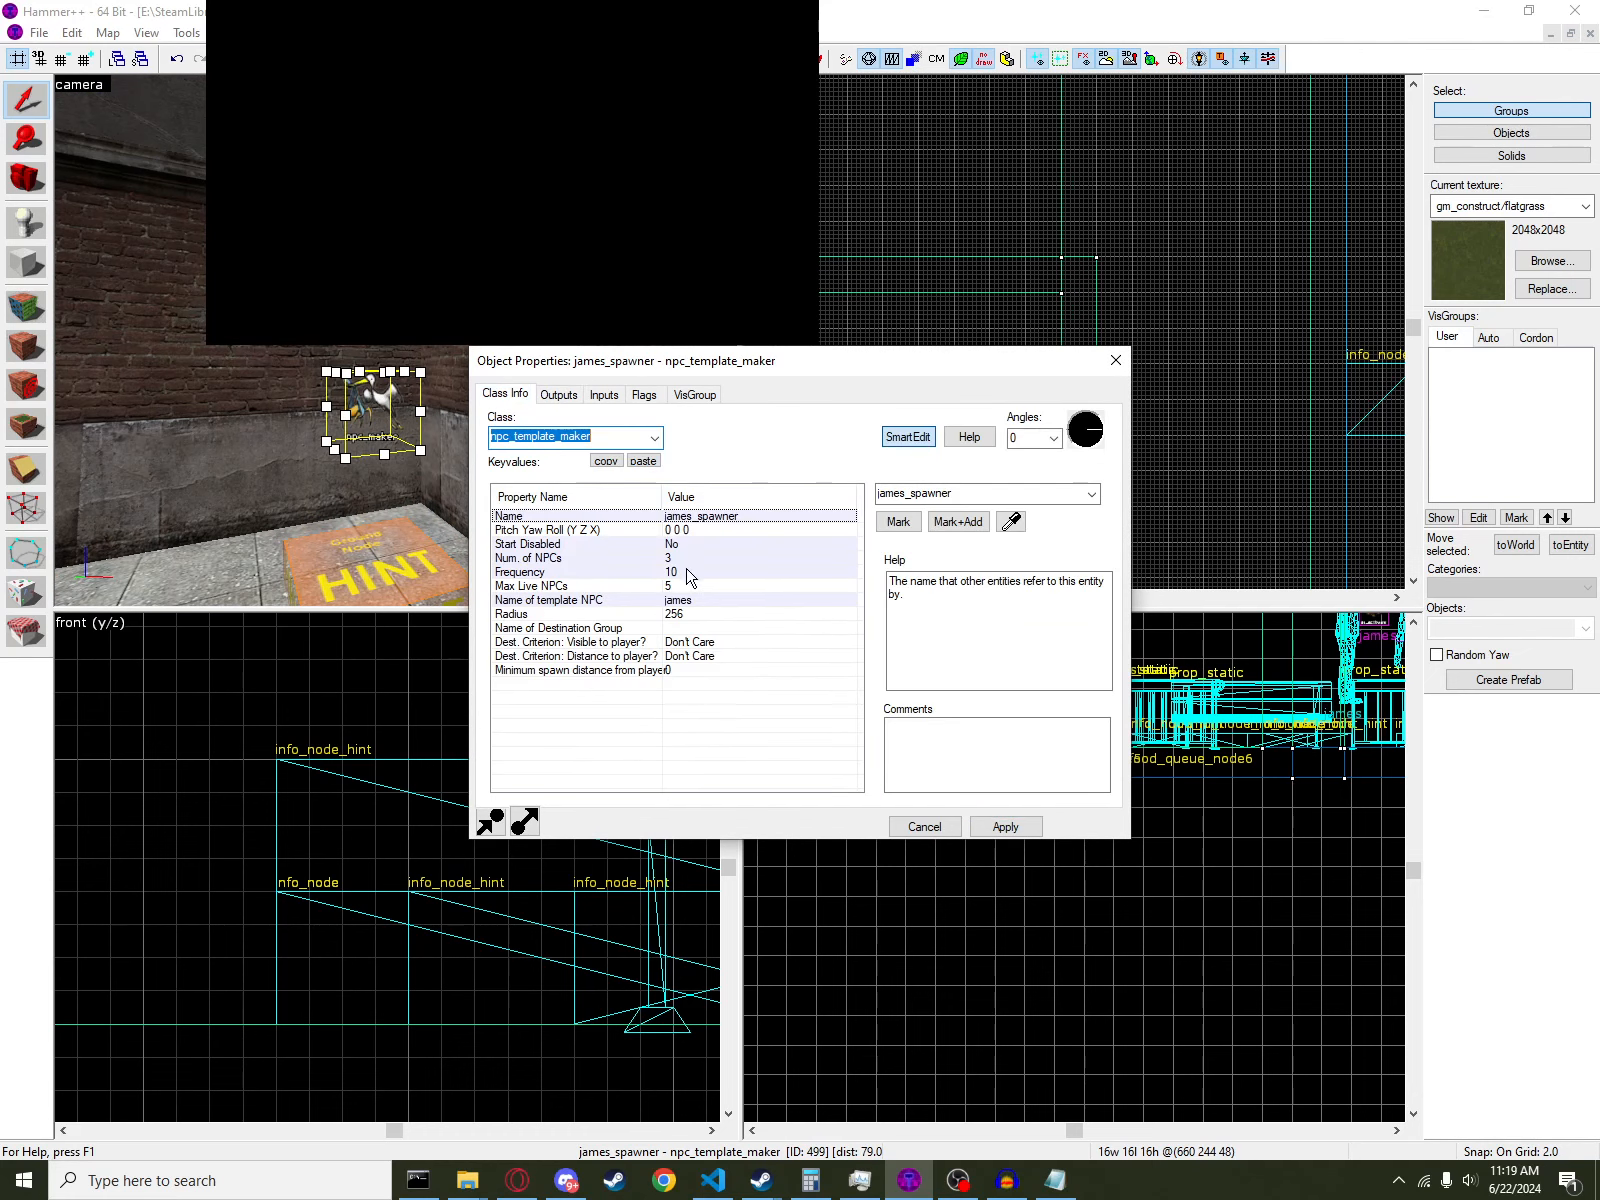
click(674, 571)
click(675, 560)
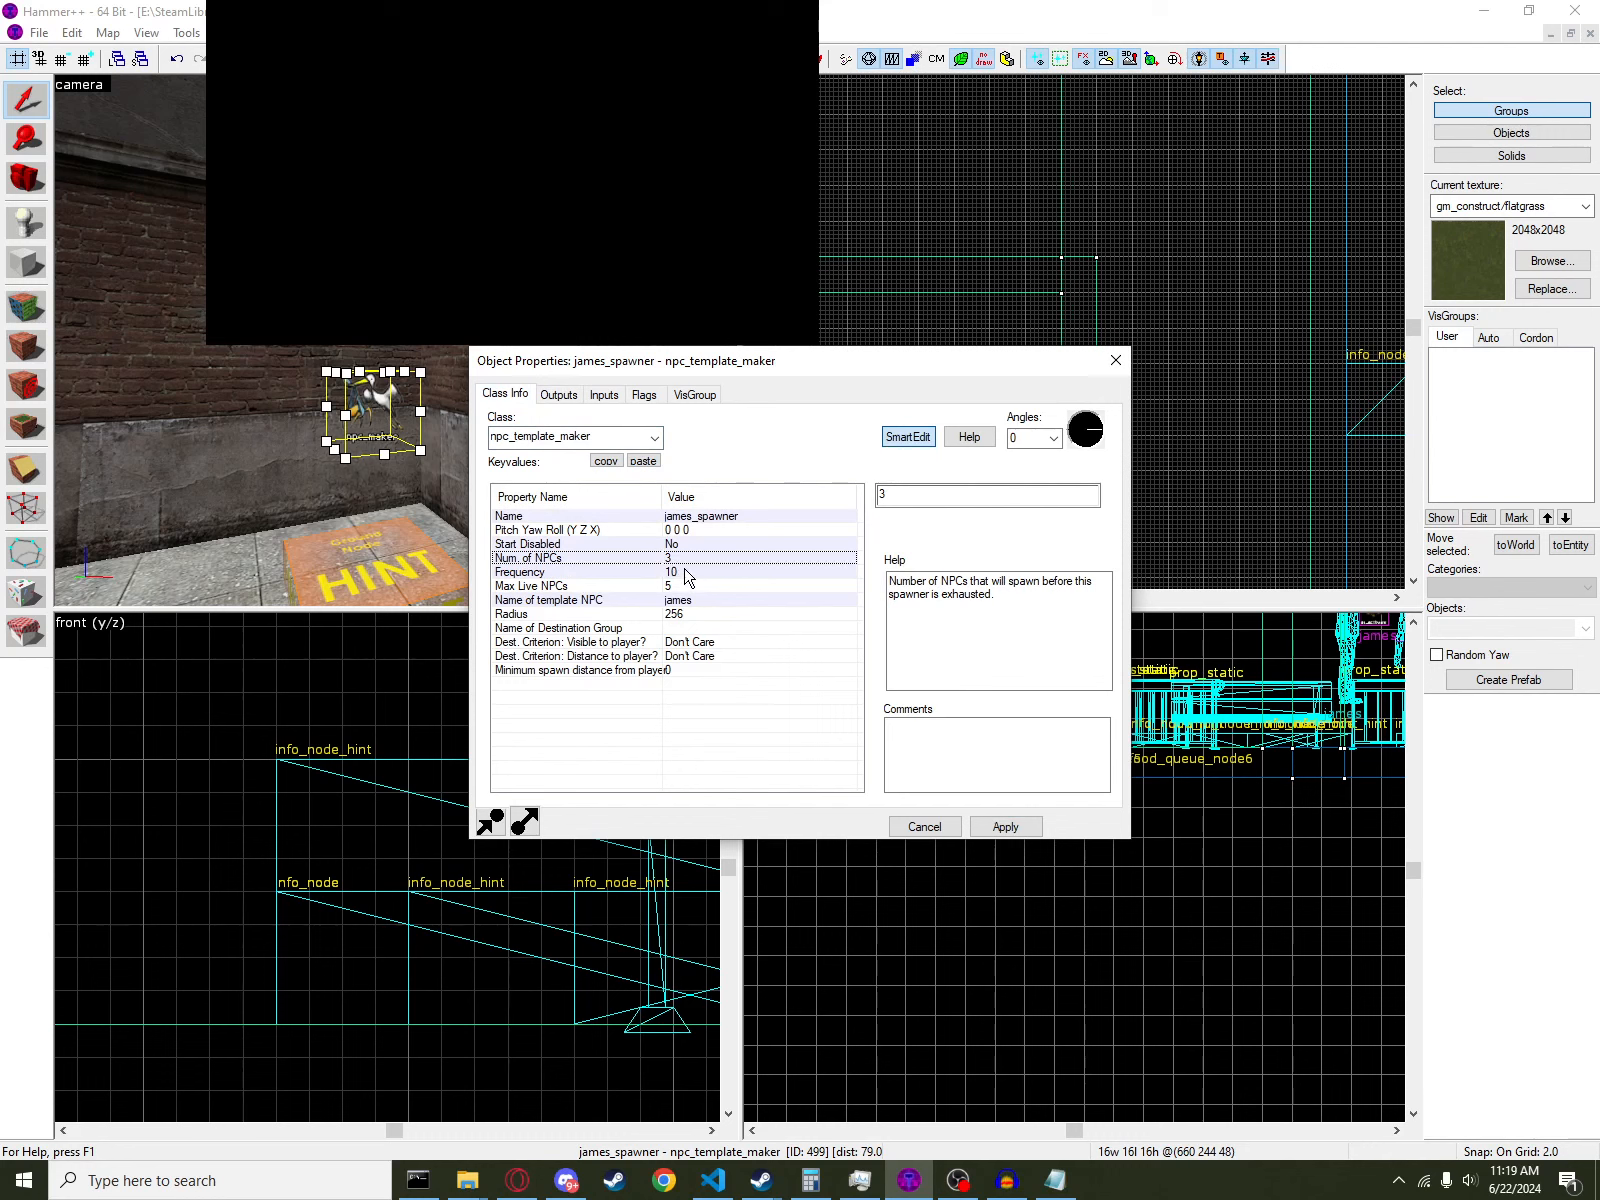
drag(1076, 499, 692, 490)
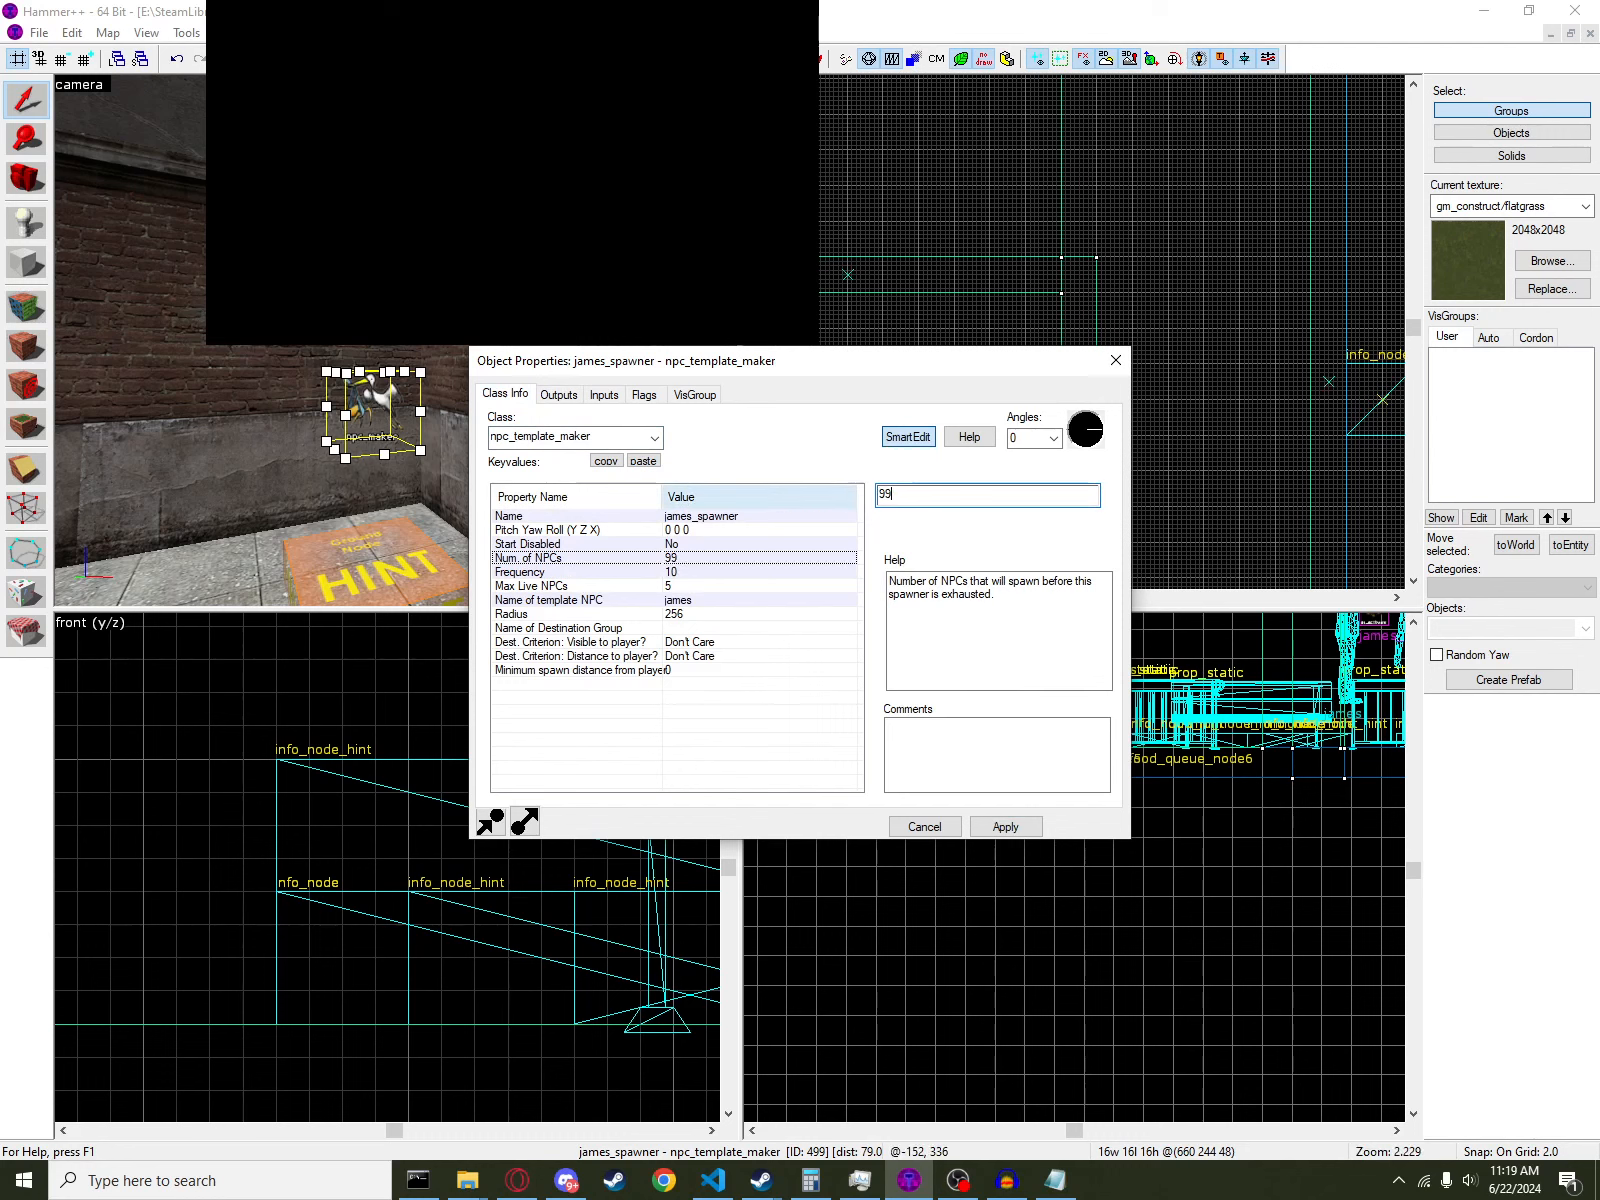
key(Return)
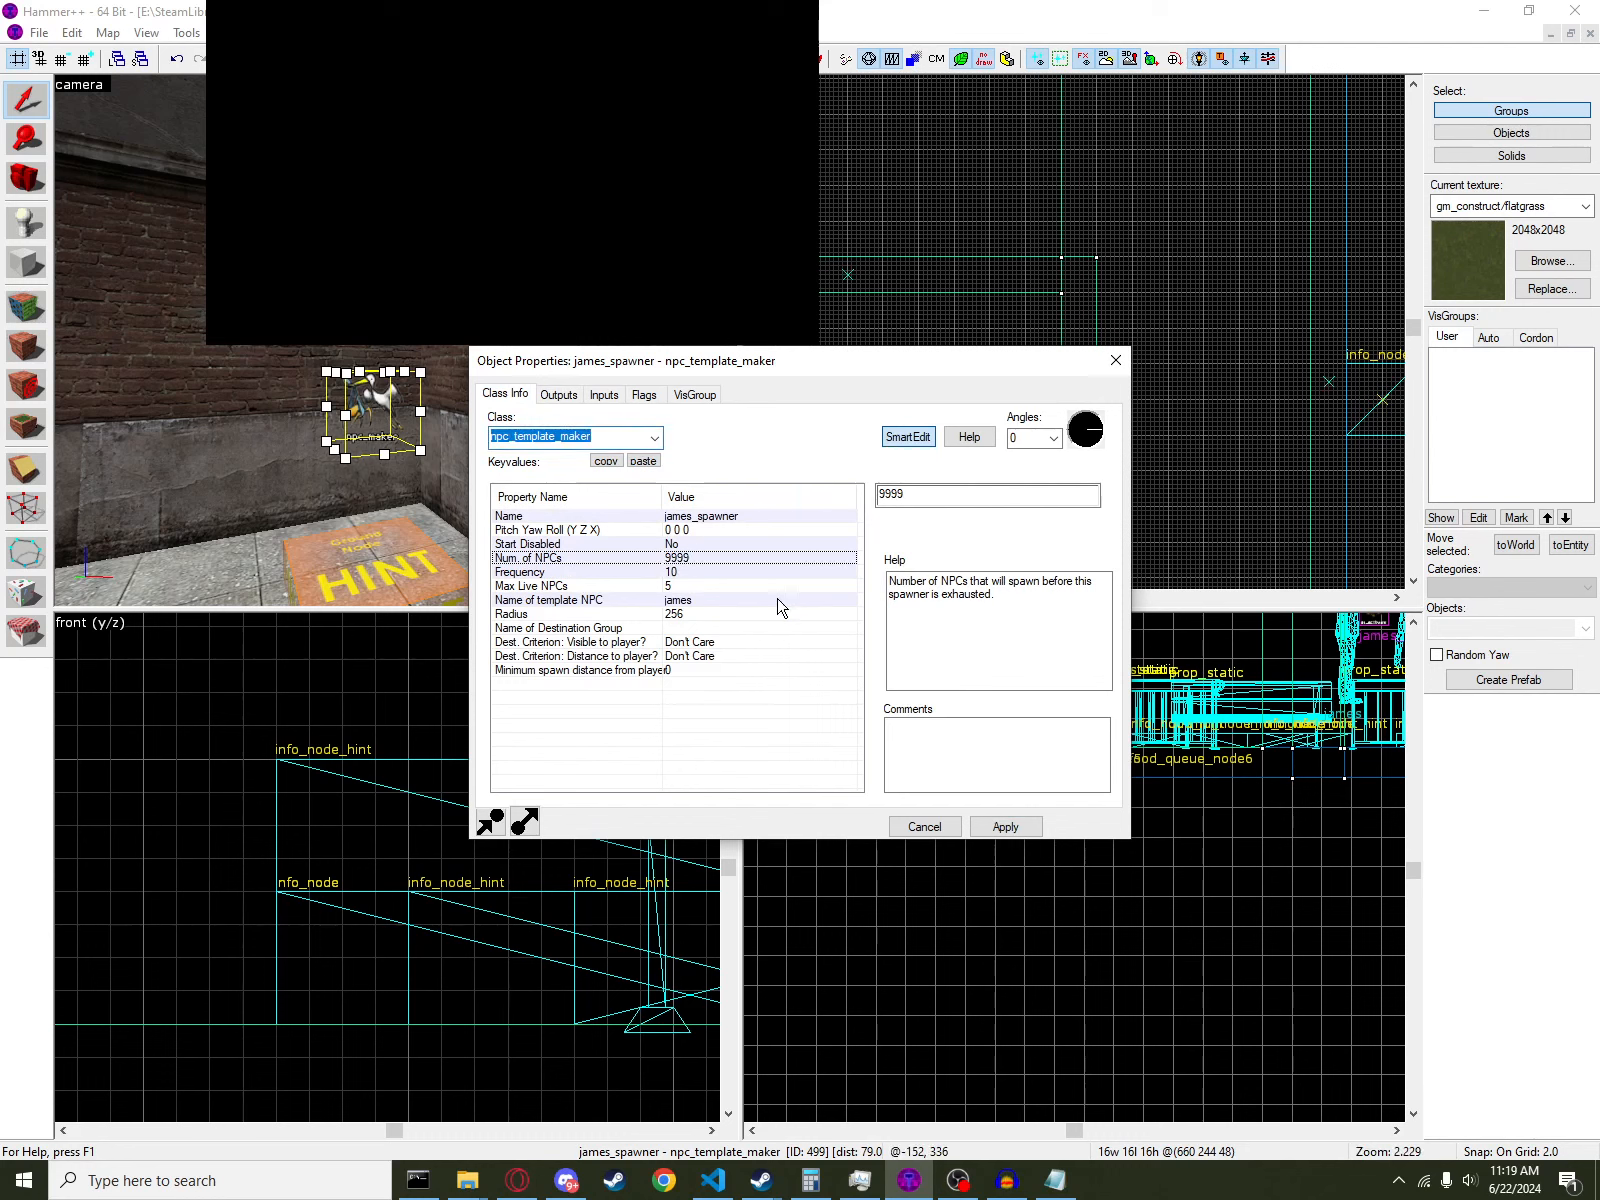
click(746, 586)
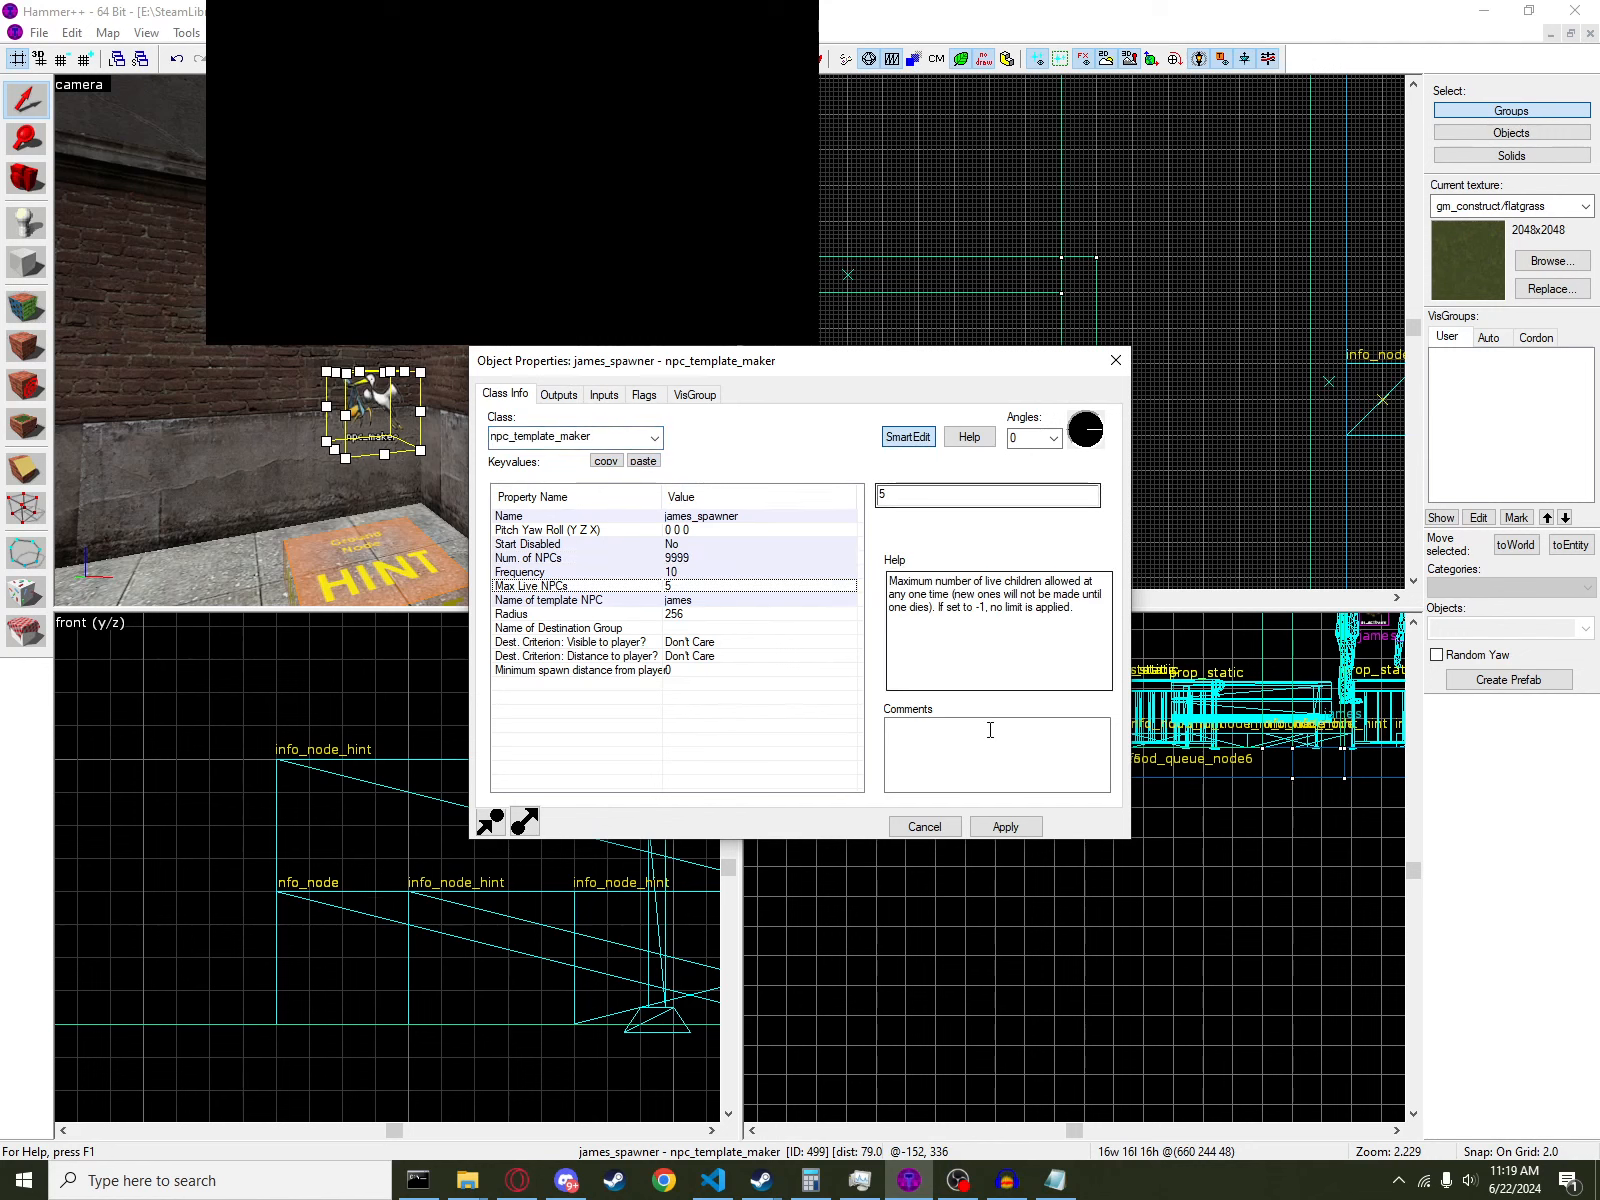
click(988, 829)
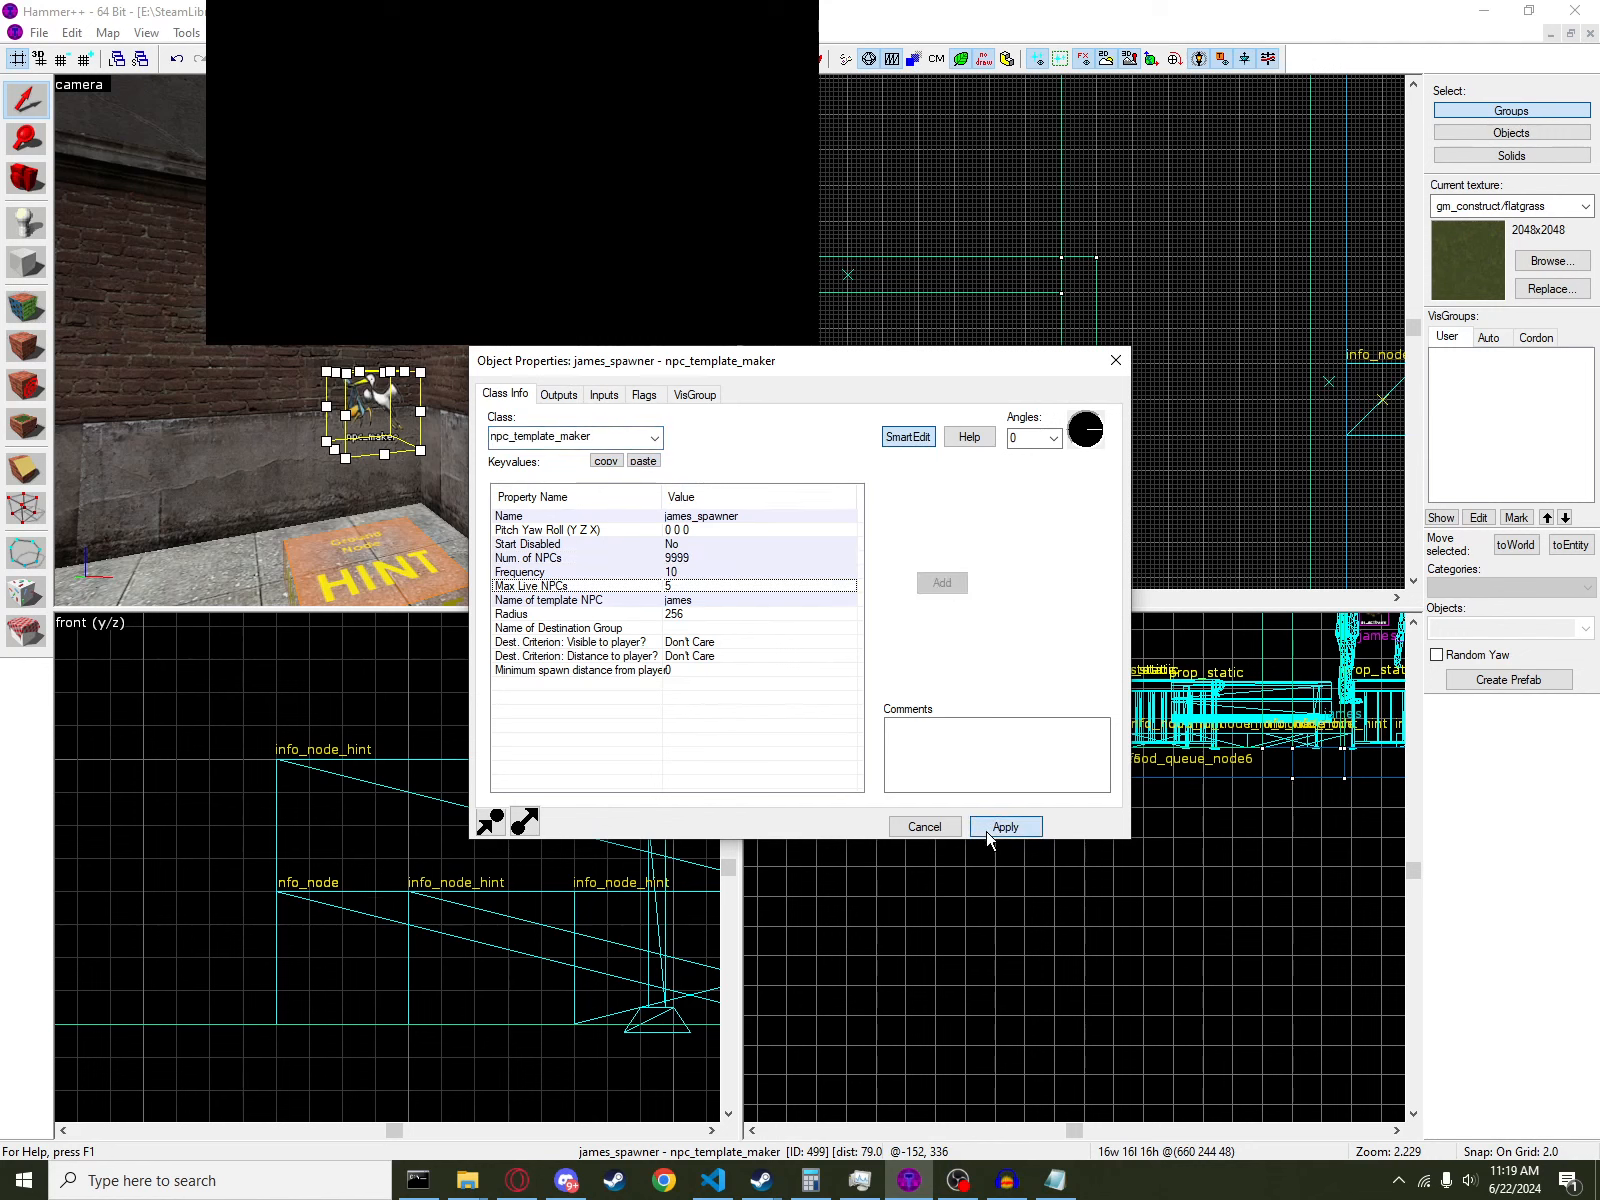
click(1129, 368)
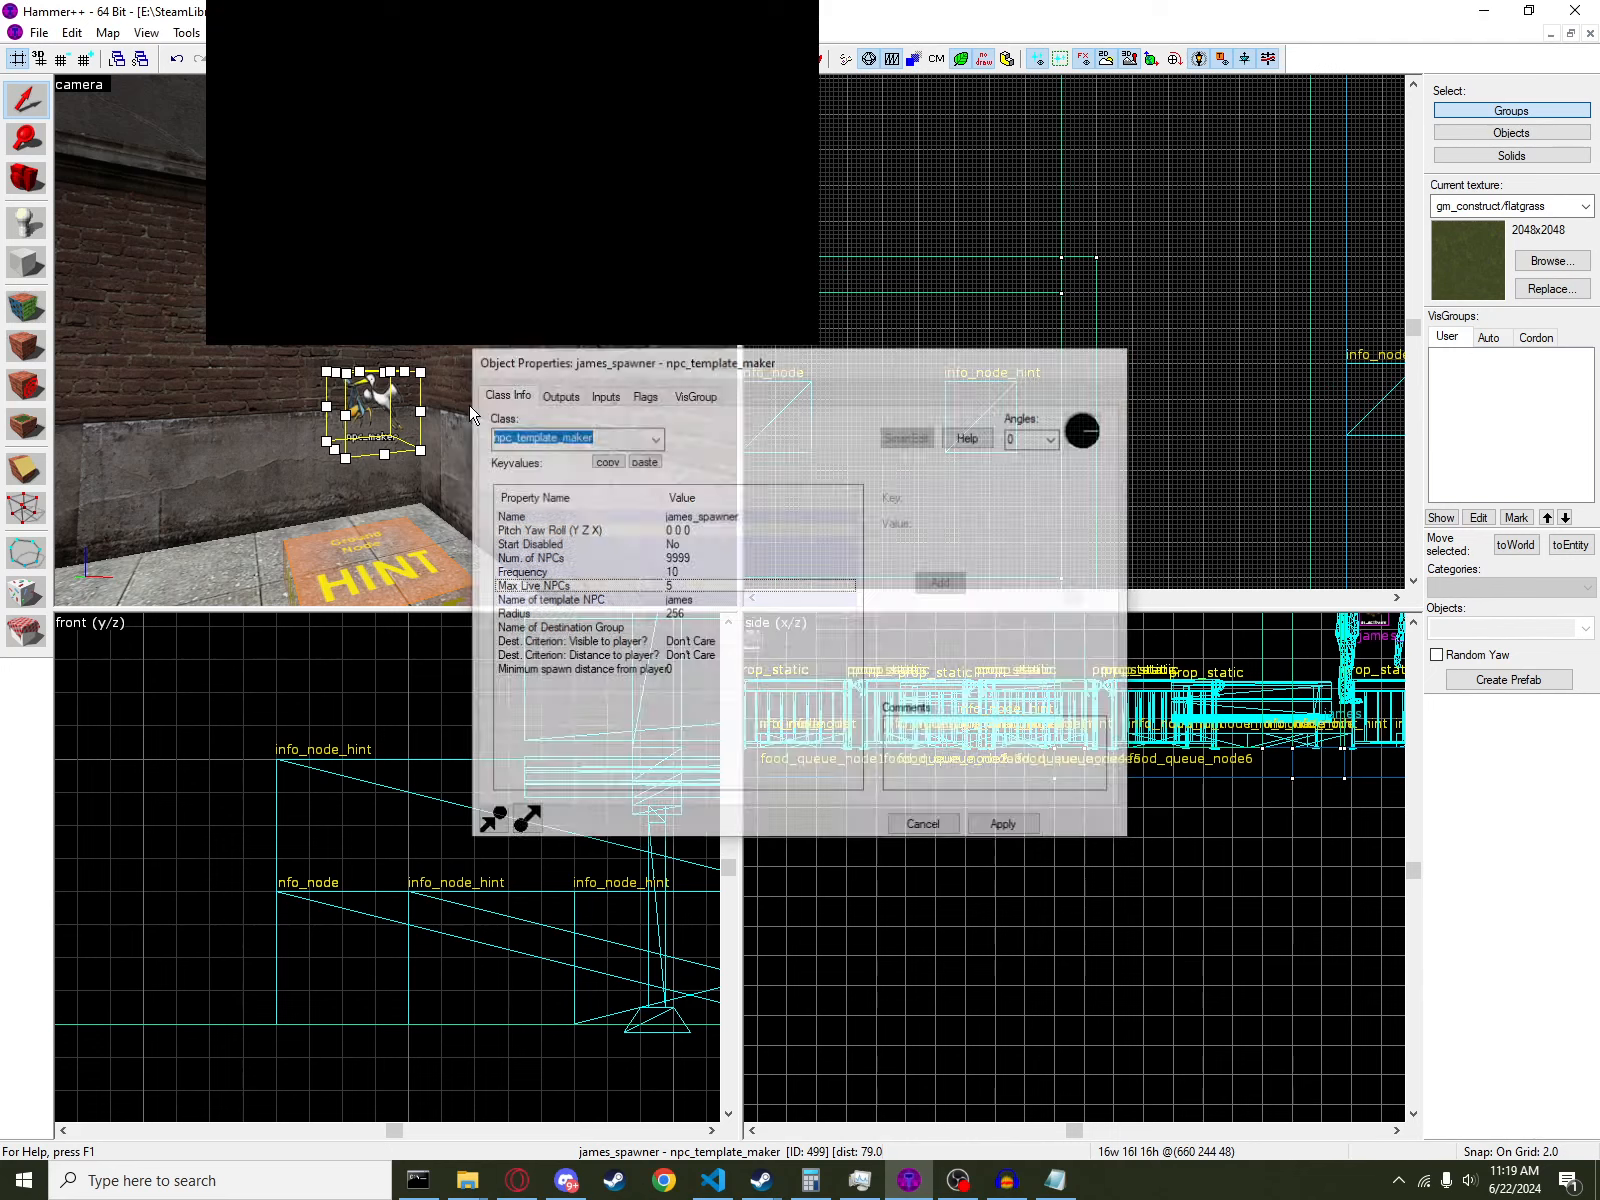
- Go to the fenced queue area and examine the properties of the ai_goal_actbusy_queue entity there
key(s)
key(a)
key(w)
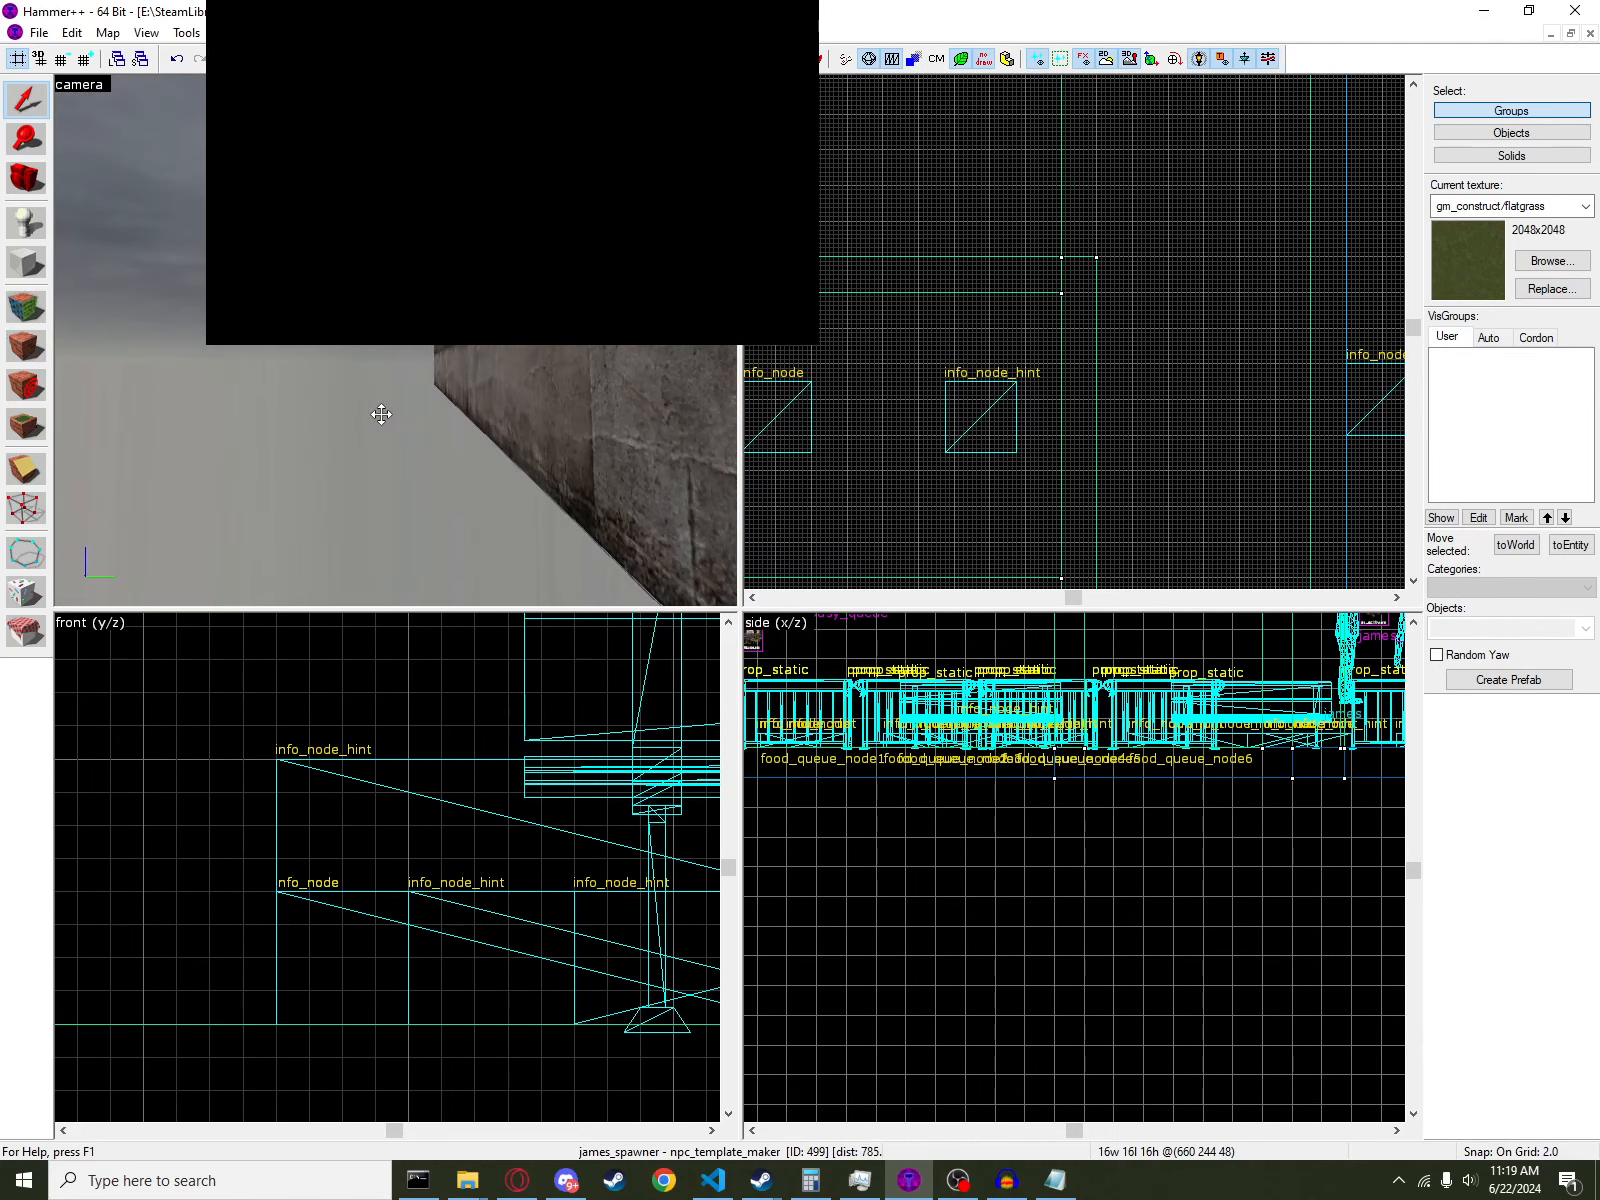
key(w)
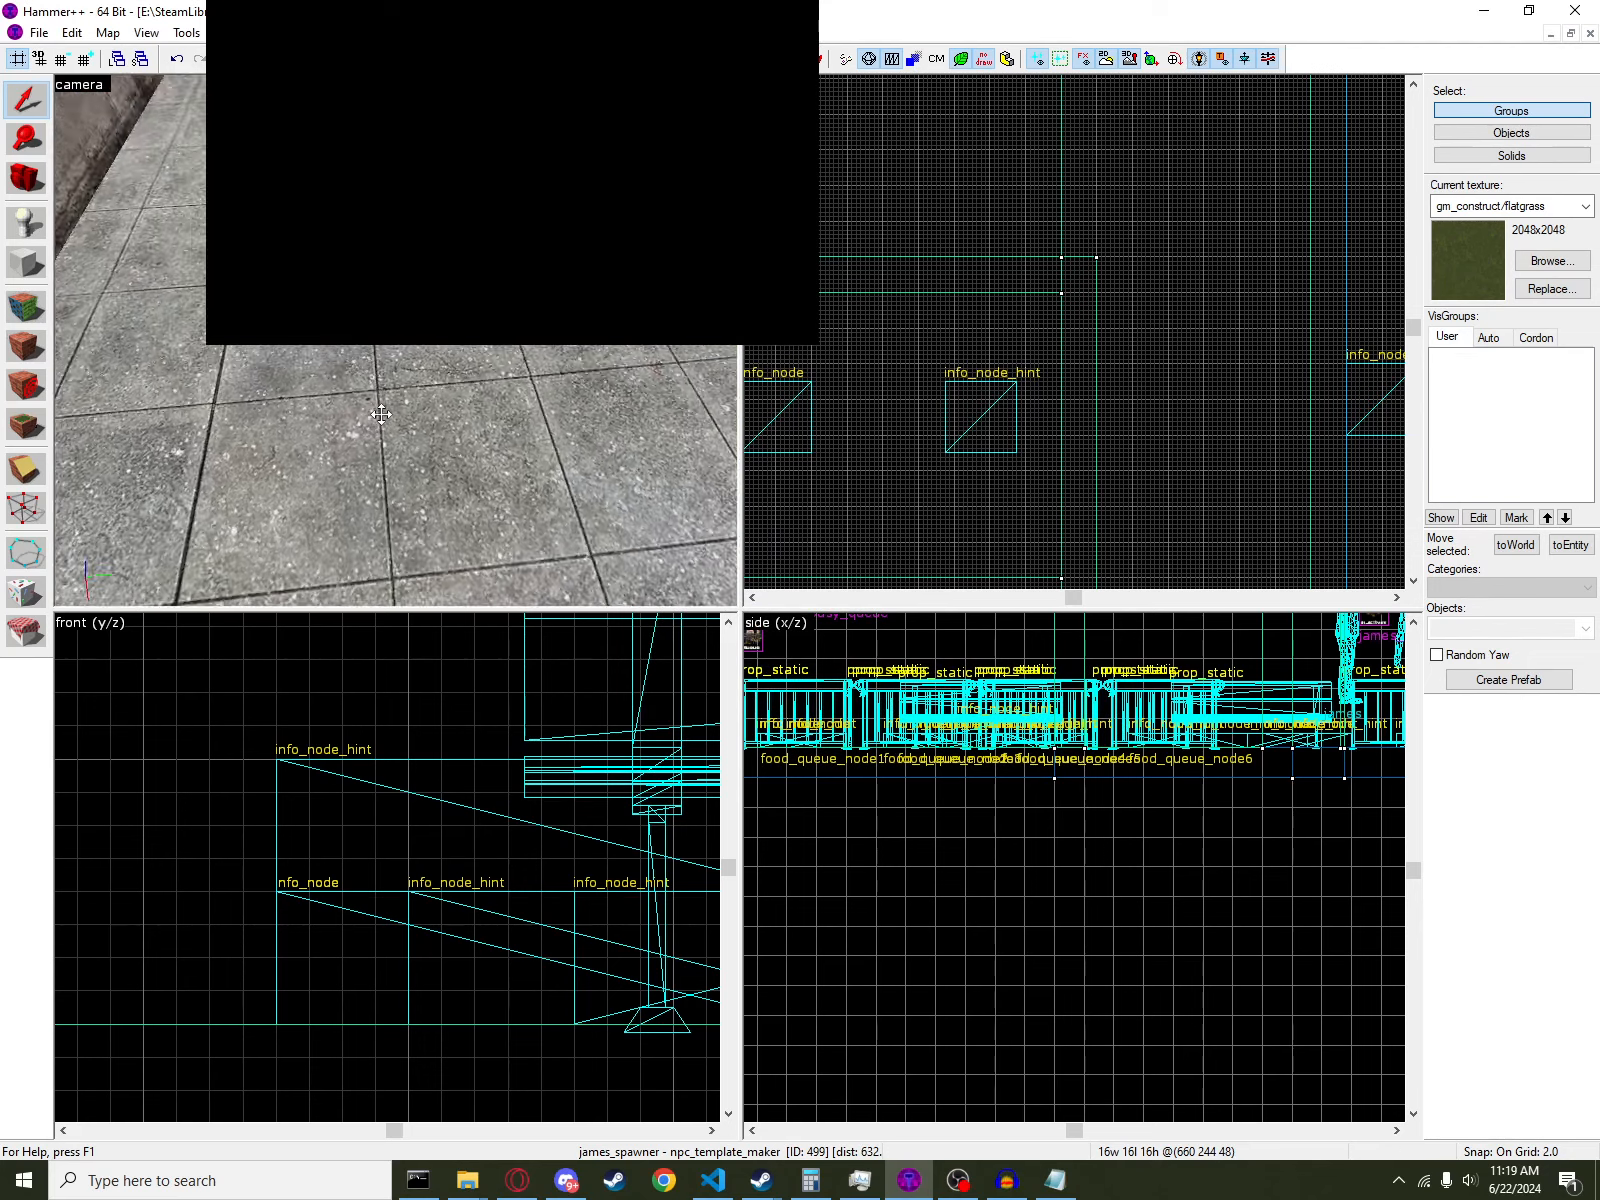
key(s)
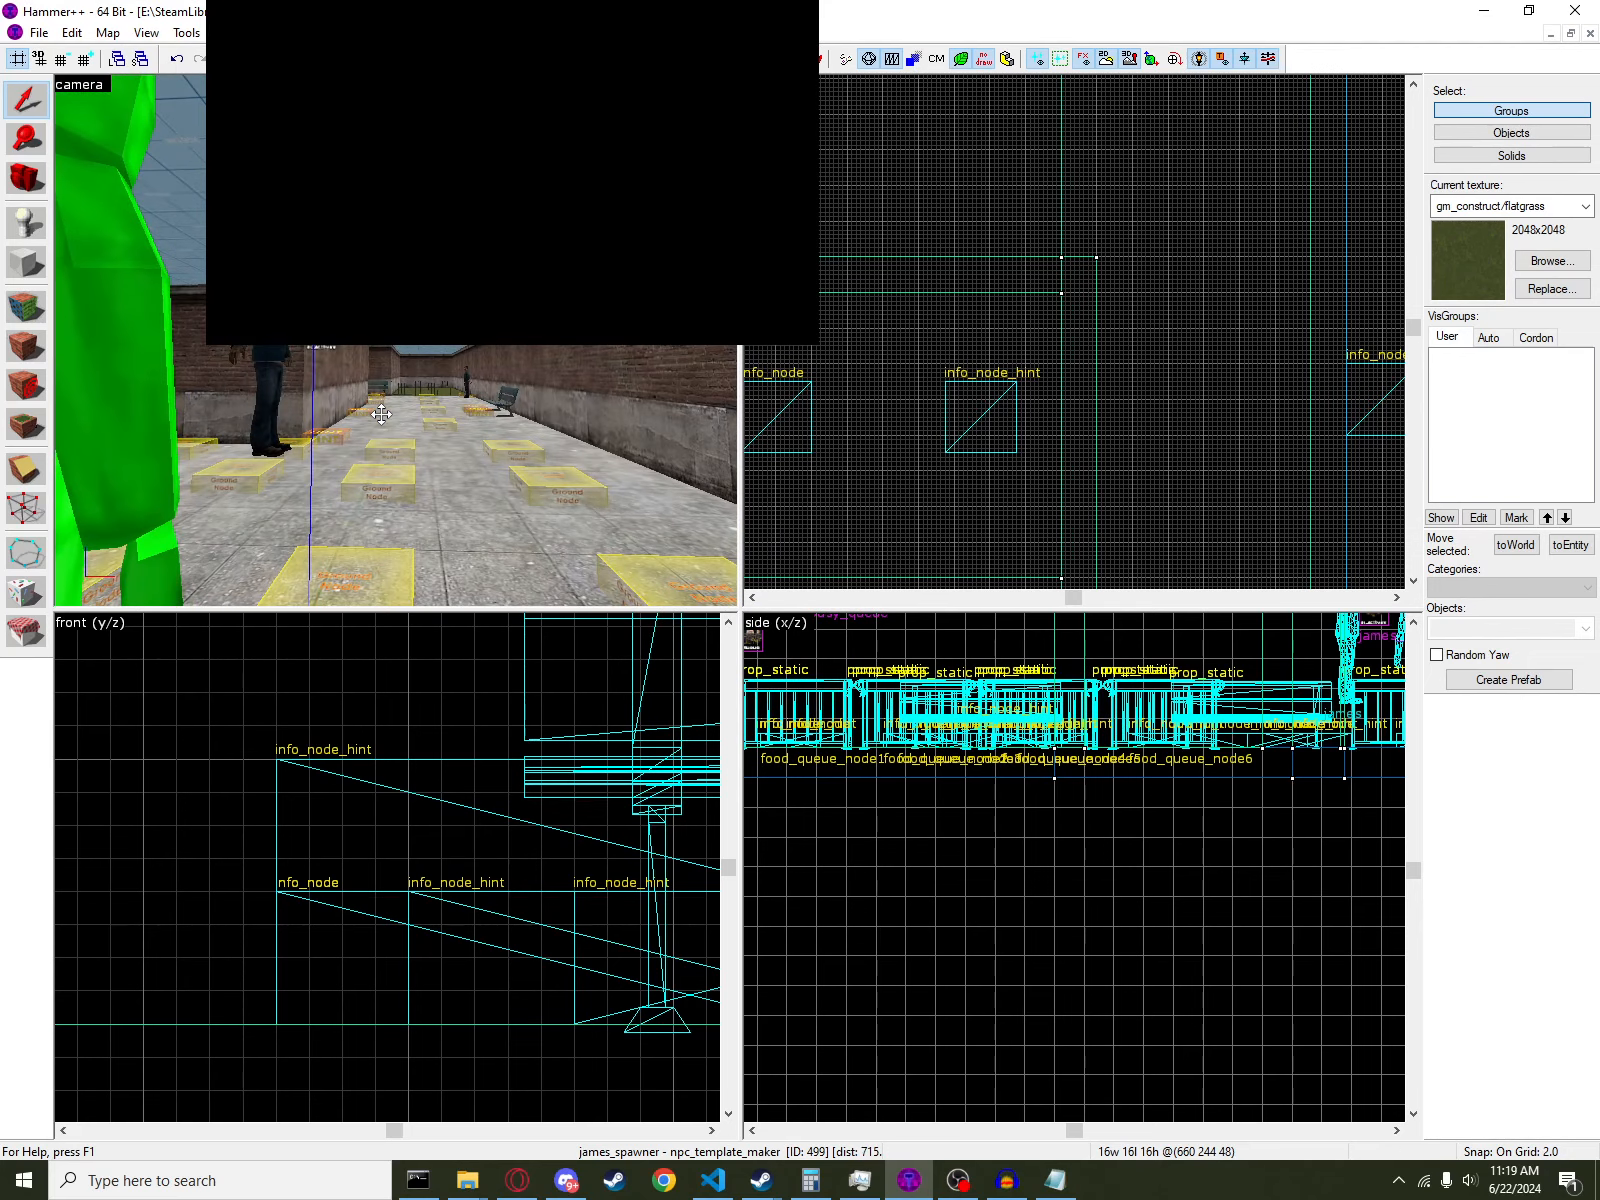
key(w)
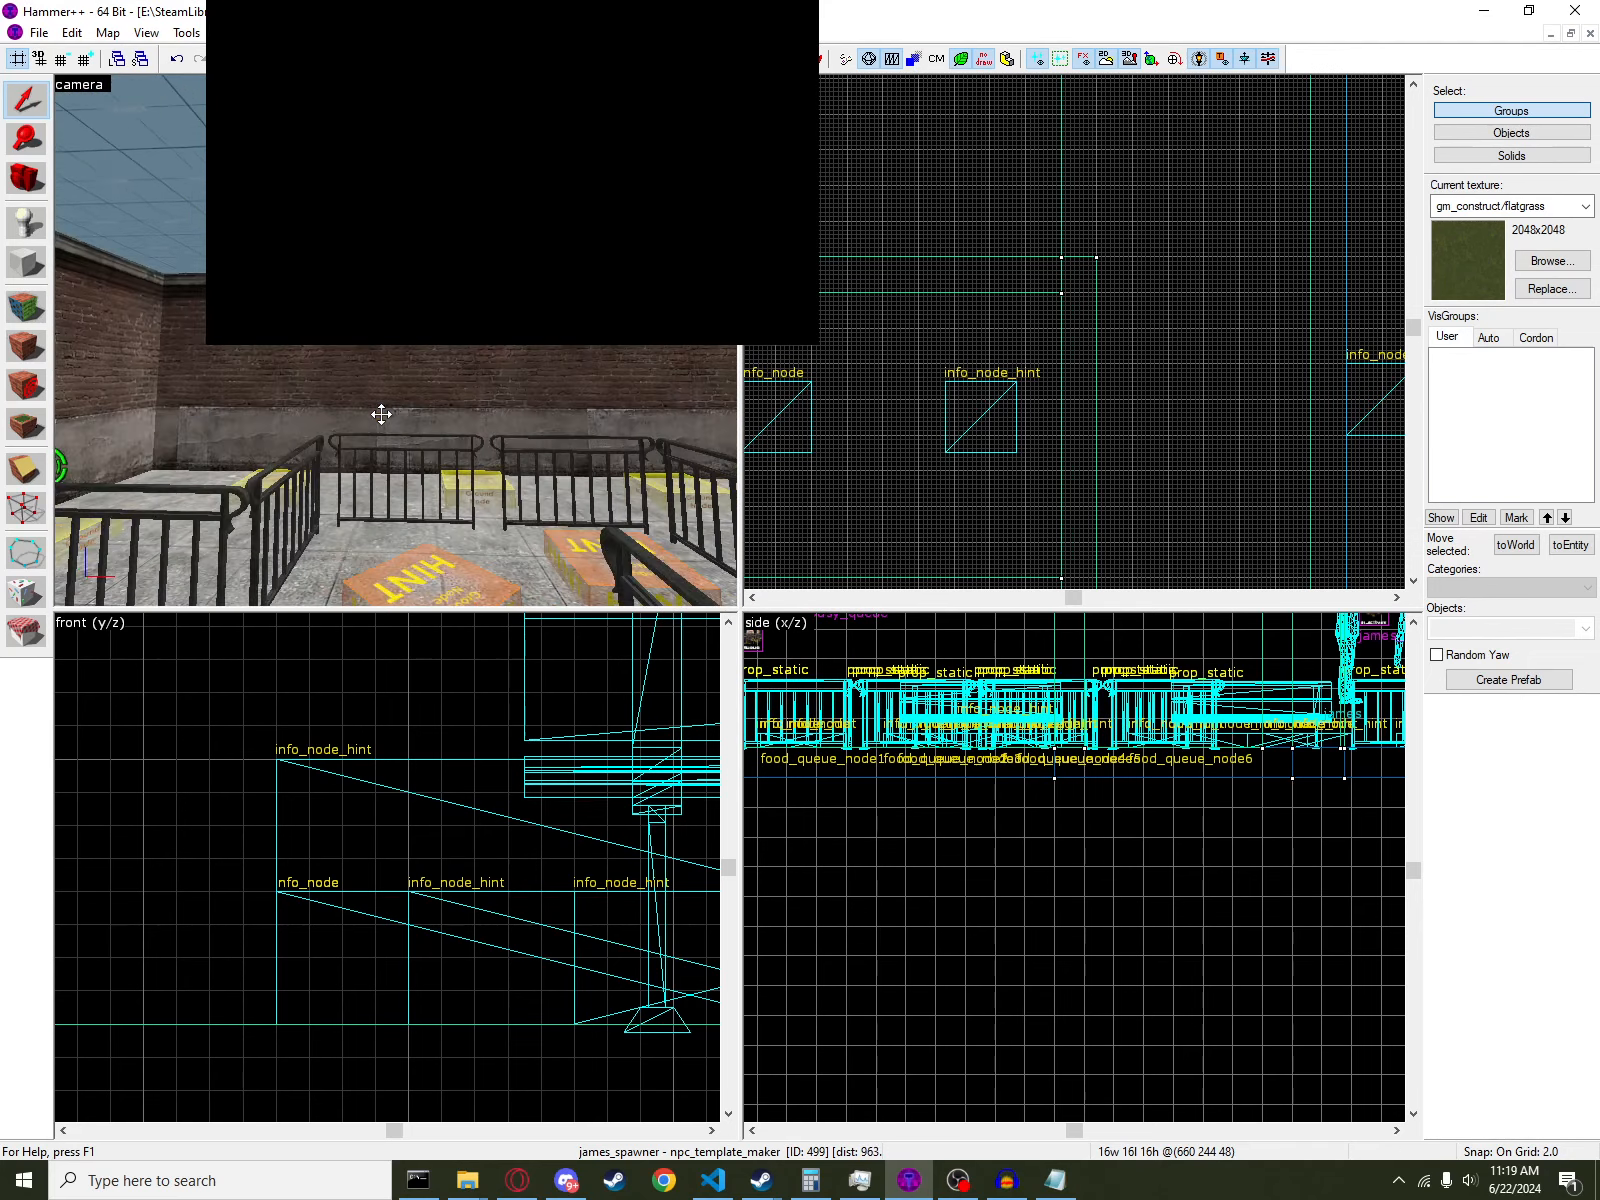
key(w)
key(z)
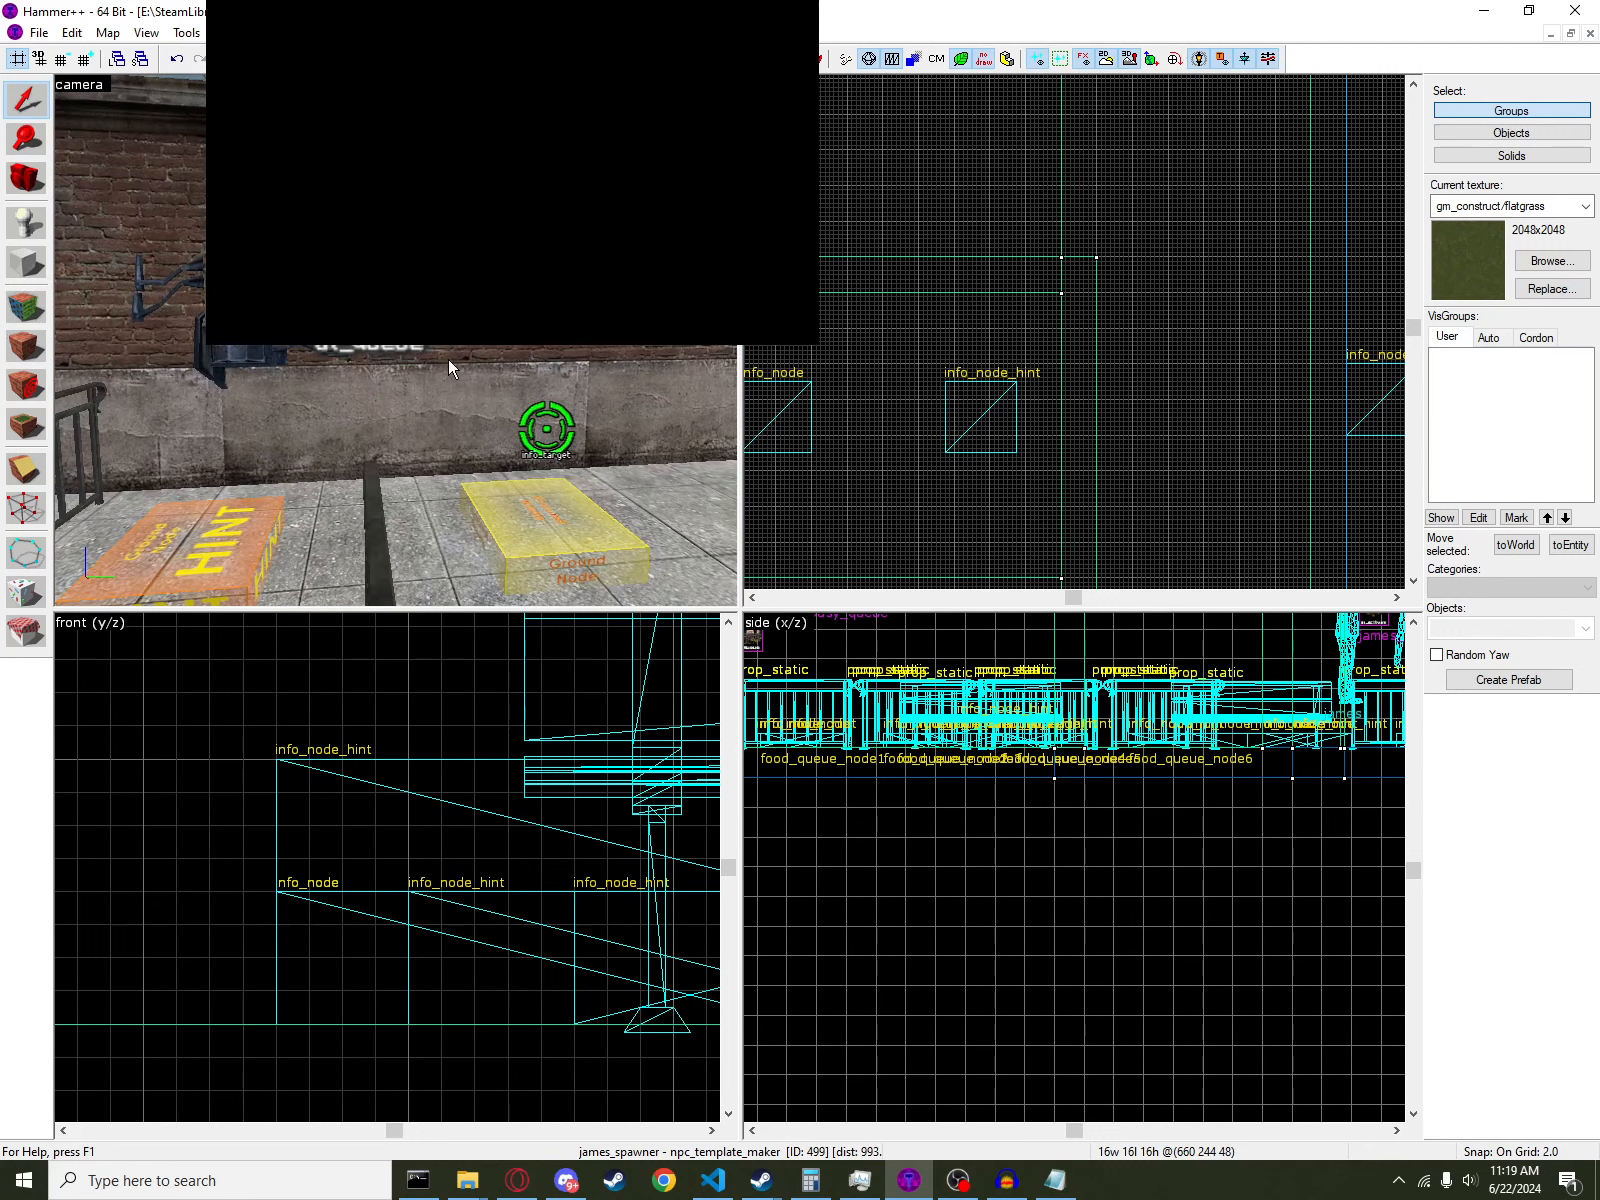
key(s)
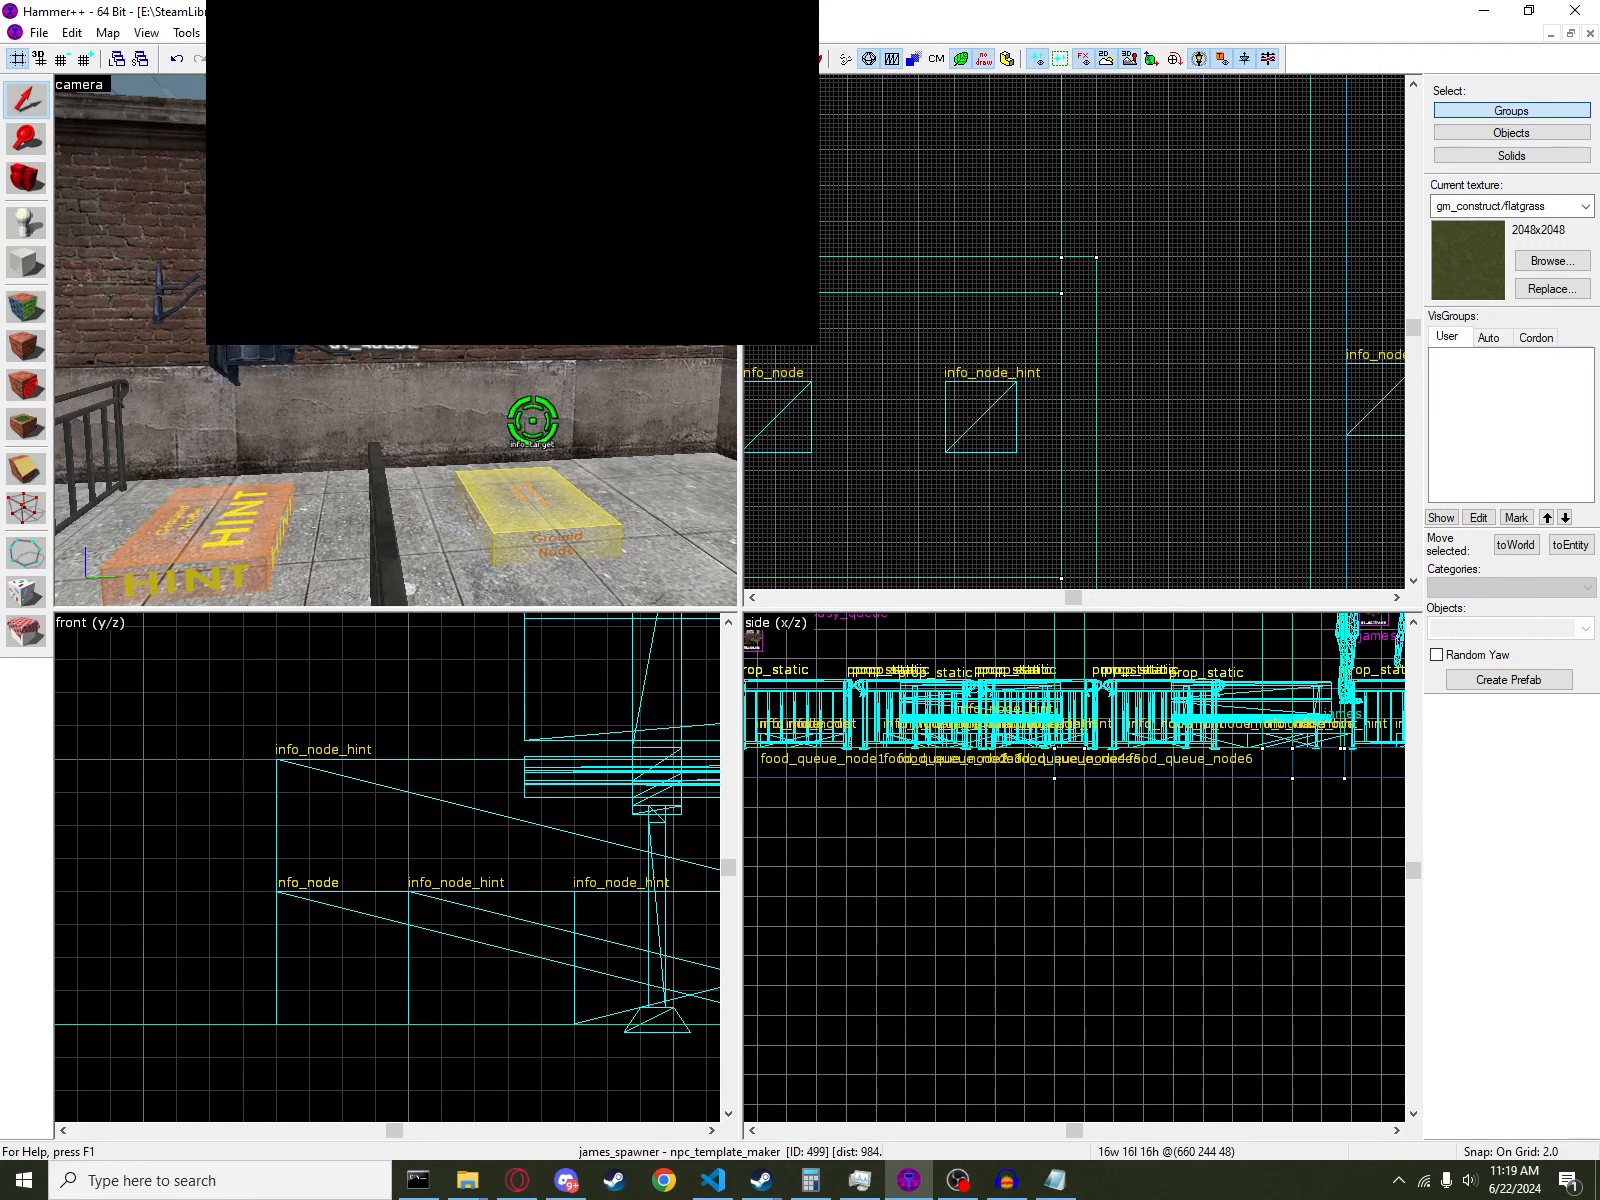
key(w)
double_click(366, 334)
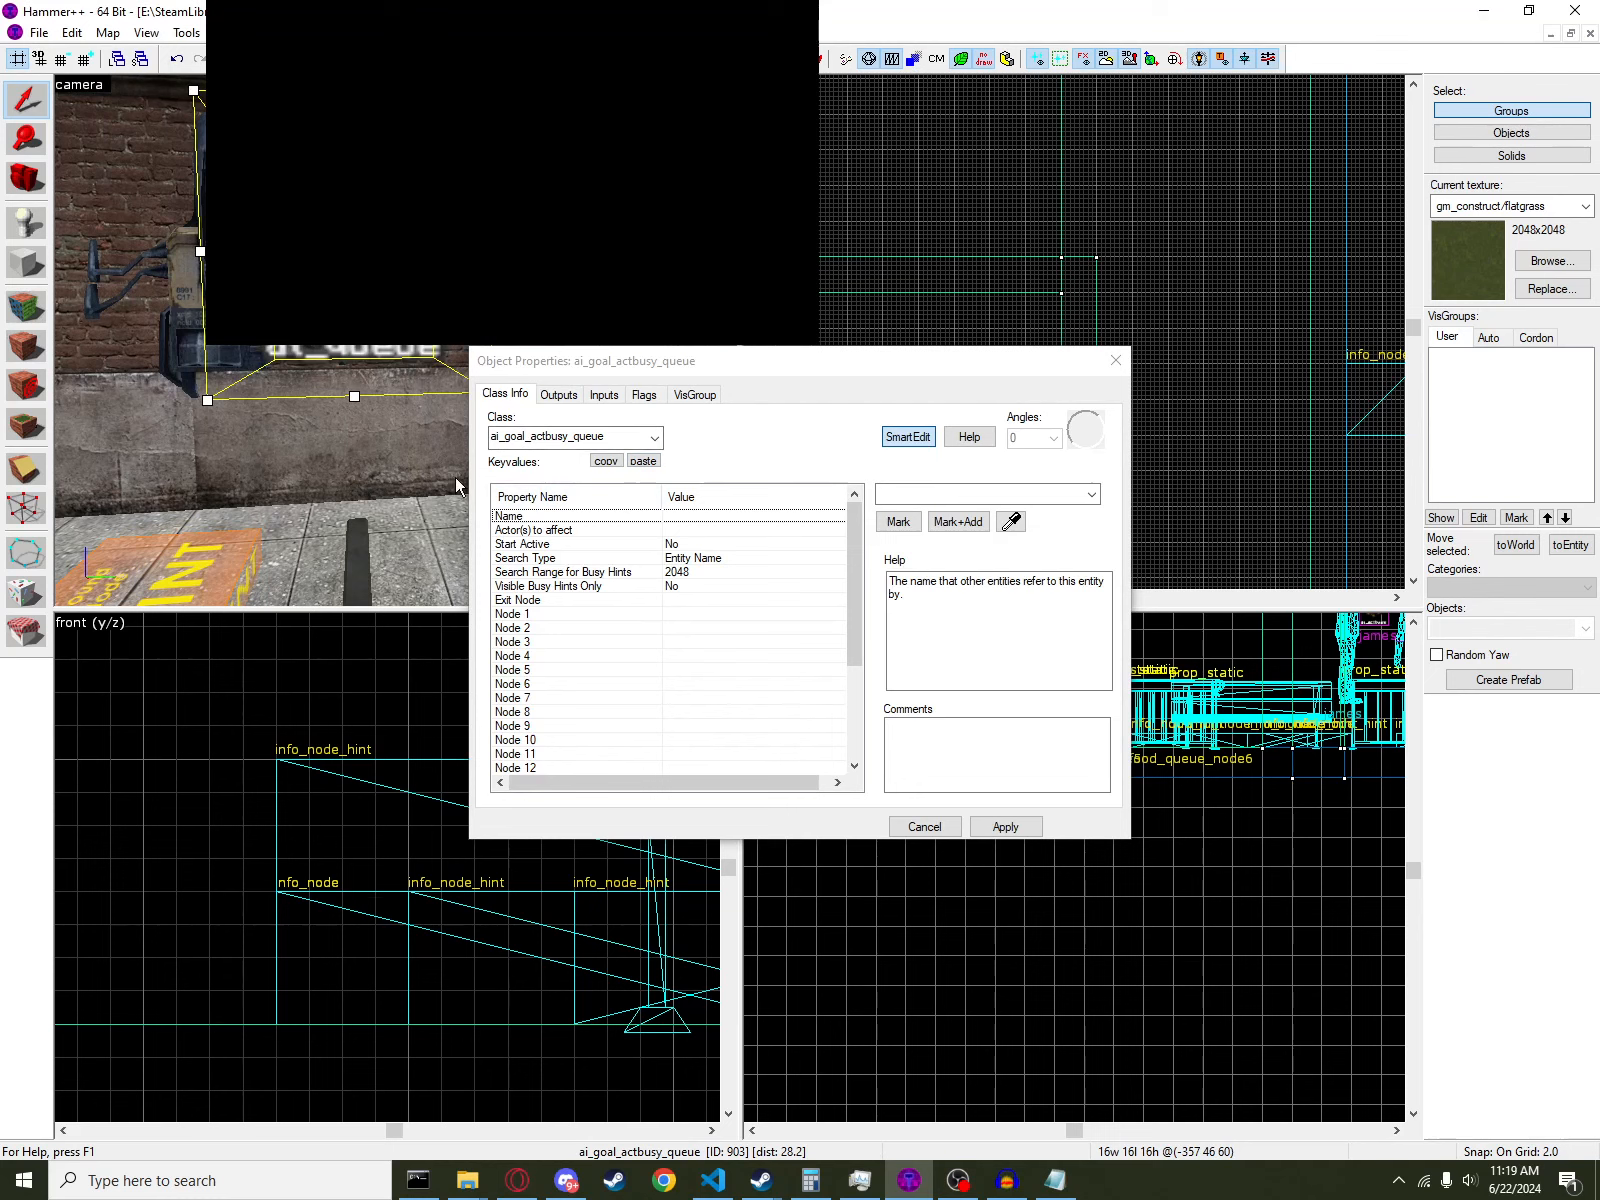
- Compare the properties of the ai_goal_actbusy entity with those of nearby info_node_hints, including food_front and food_queue_node6
key(z)
key(s)
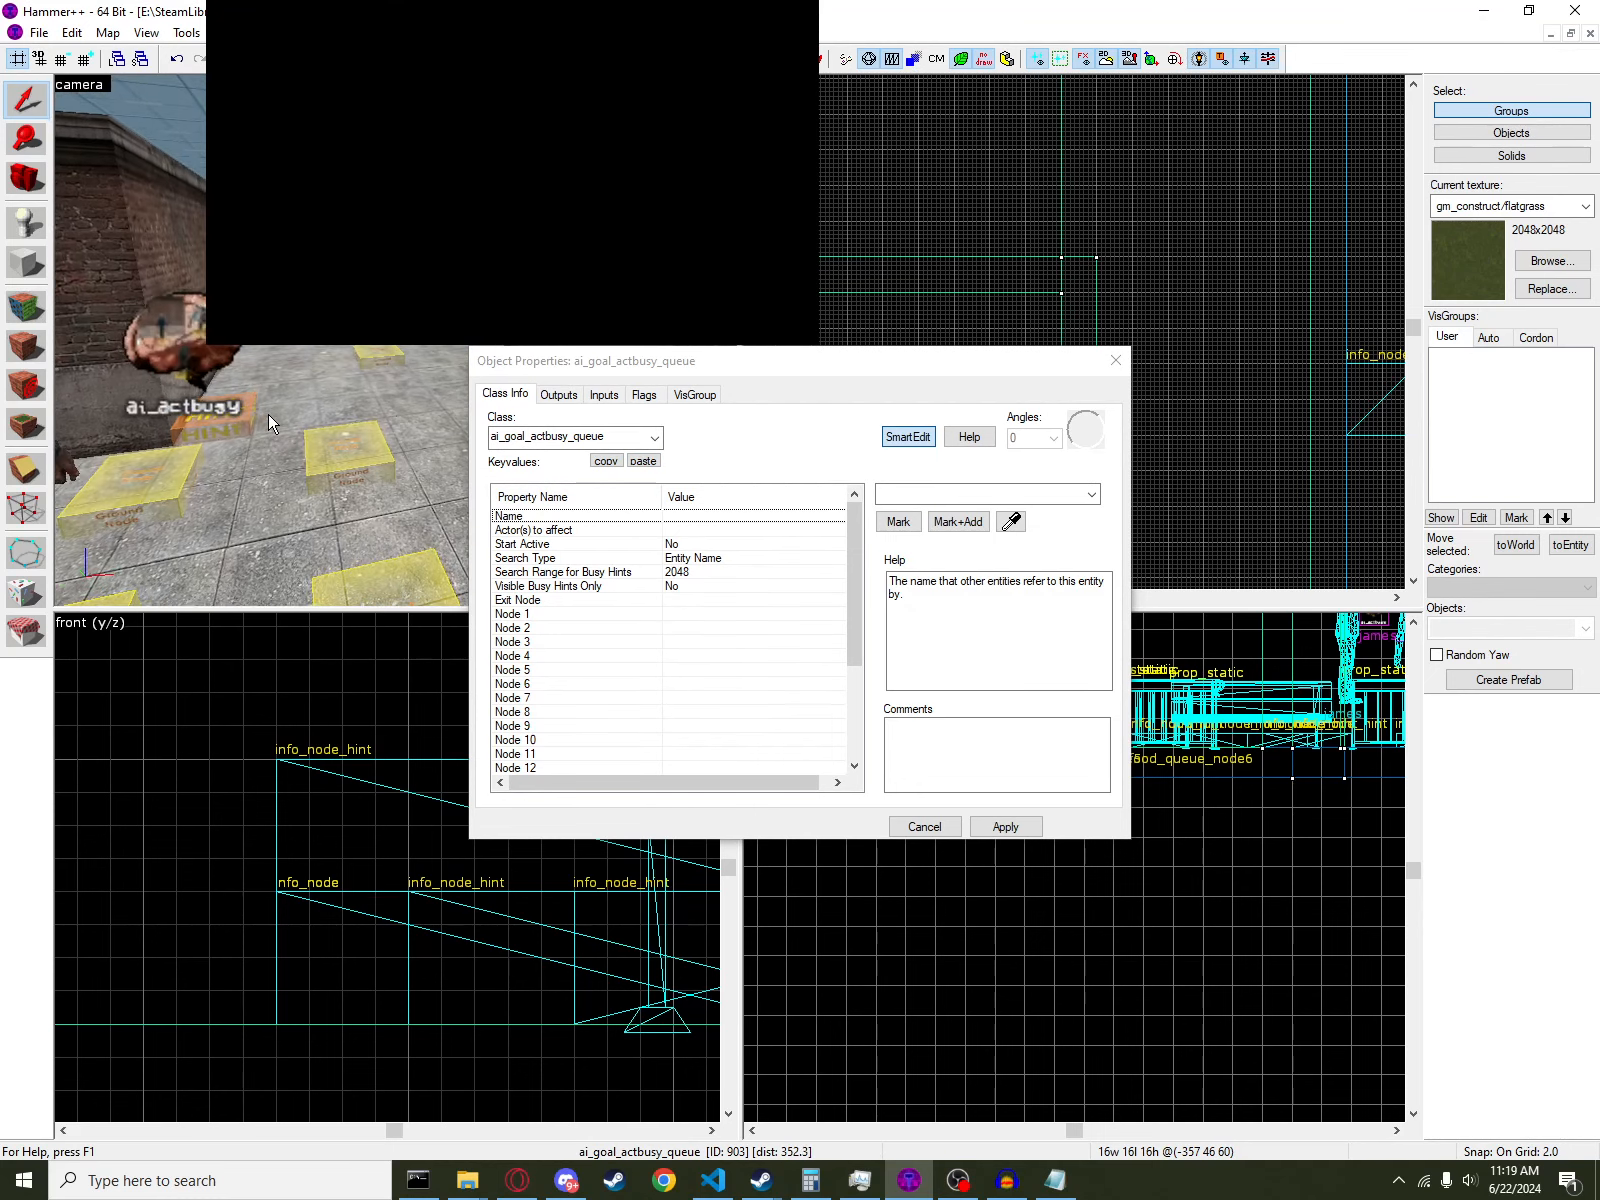
key(z)
click(178, 331)
key(w)
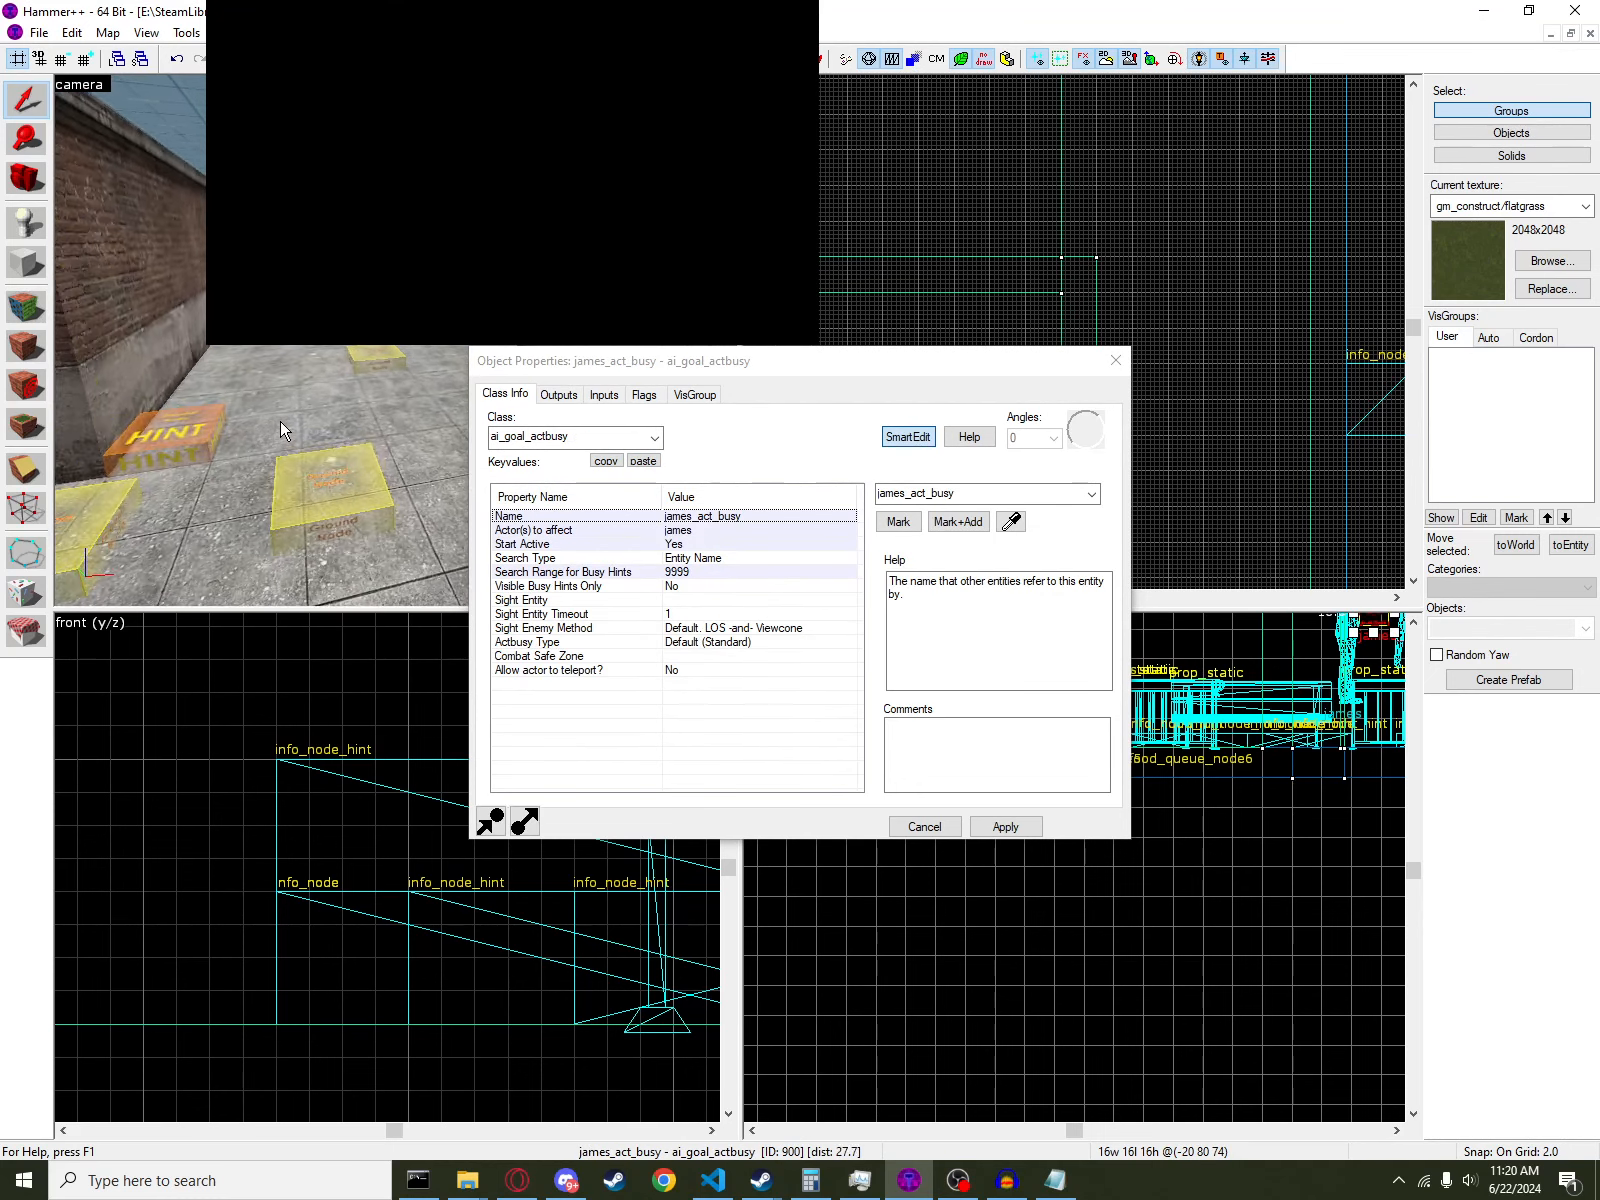
click(202, 400)
key(s)
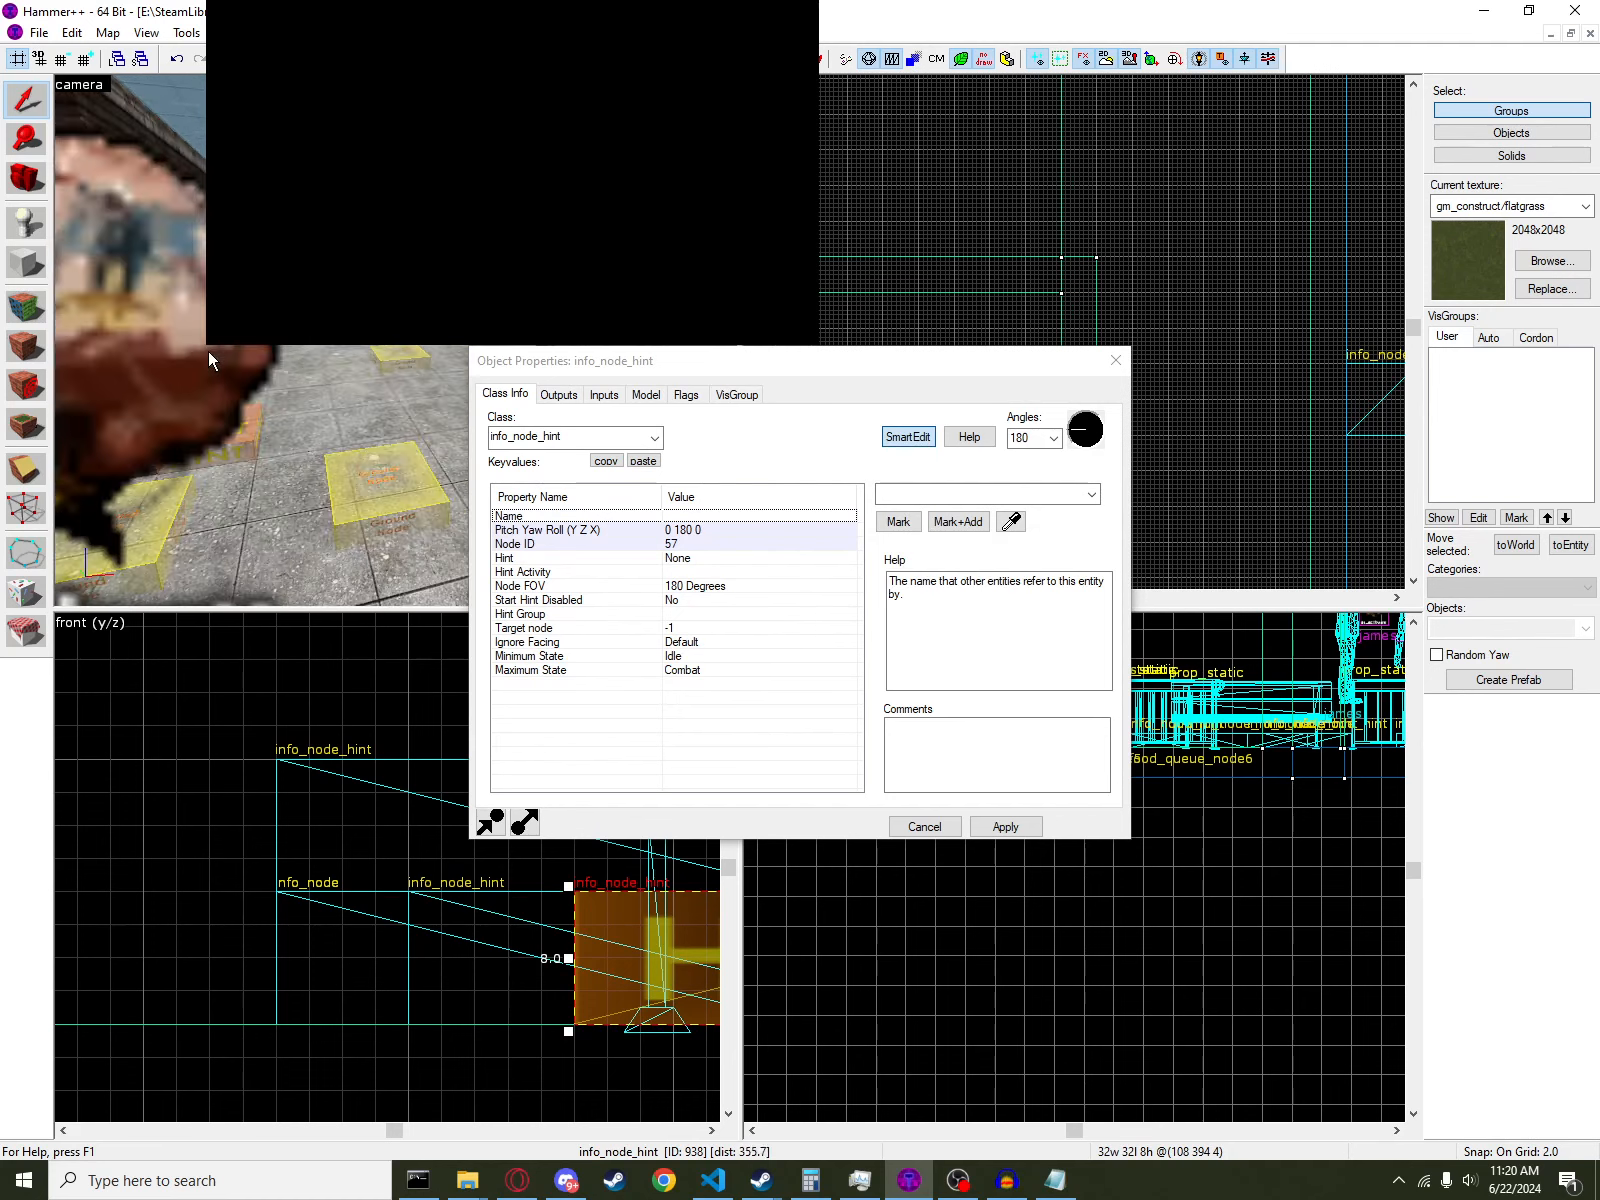
key(z)
key(w)
key(z)
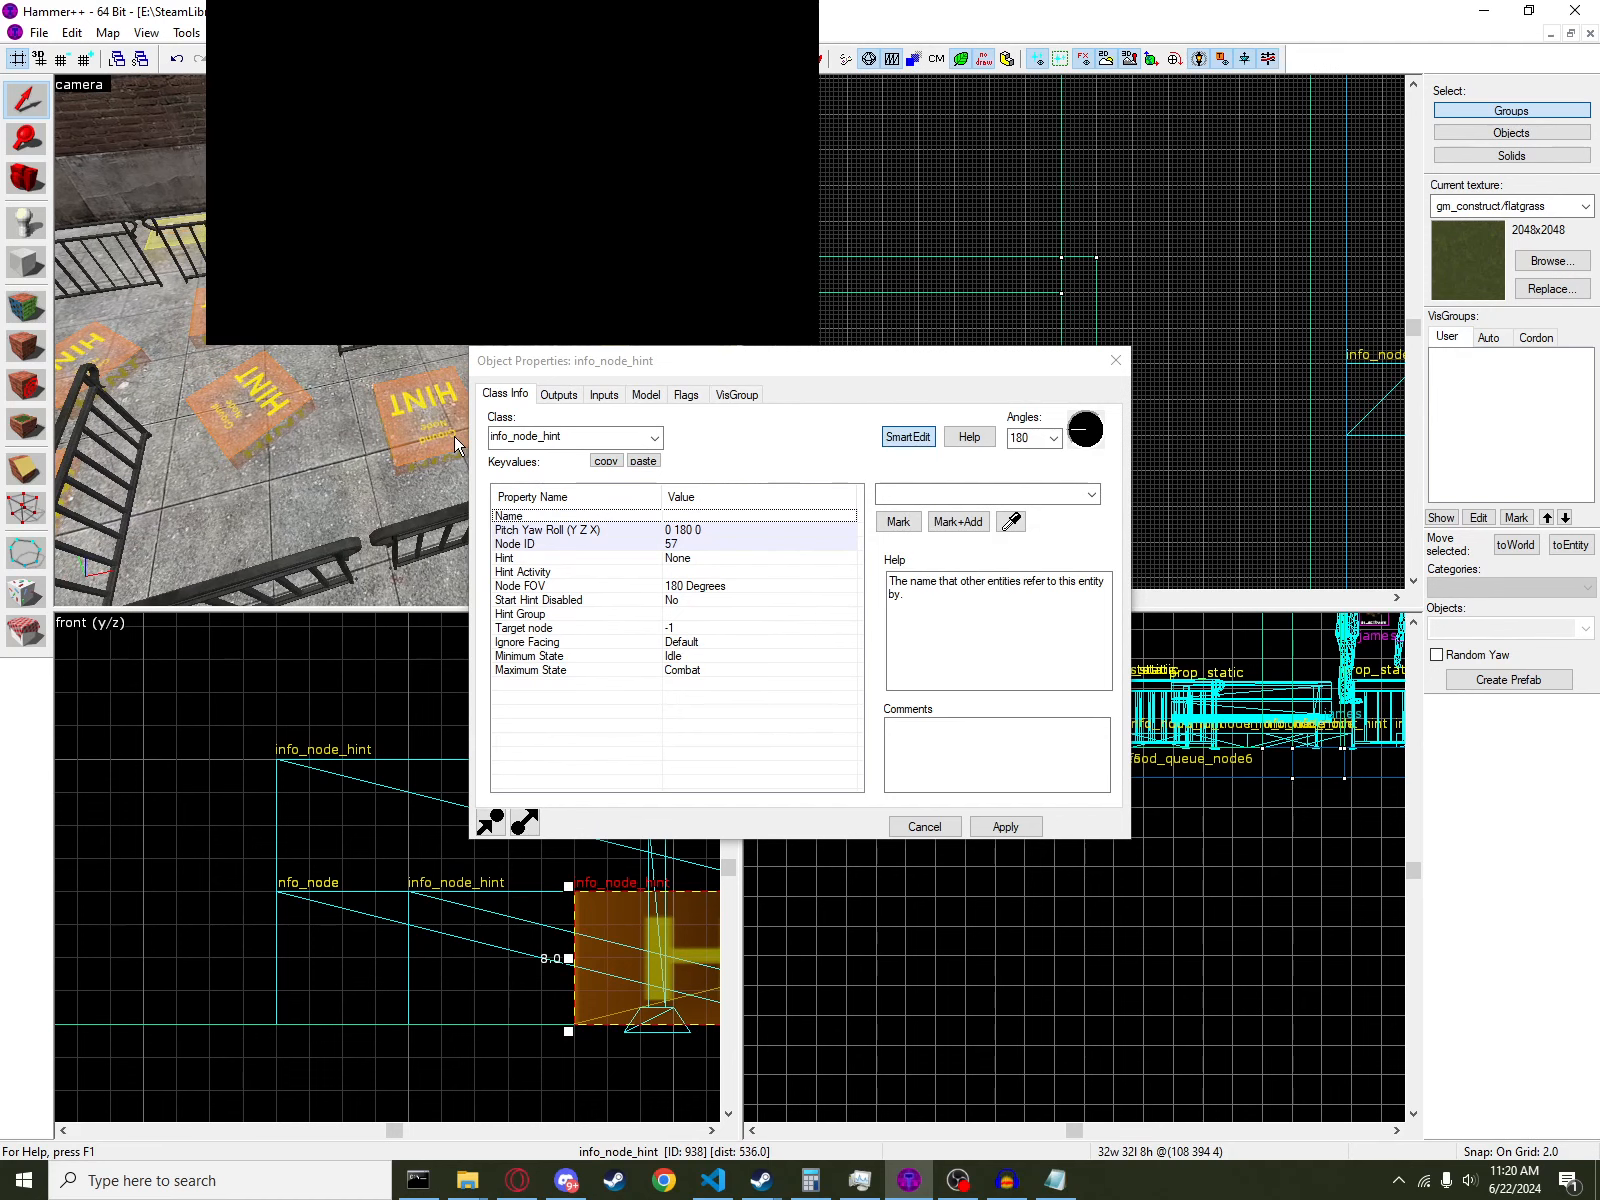
key(z)
key(w)
key(z)
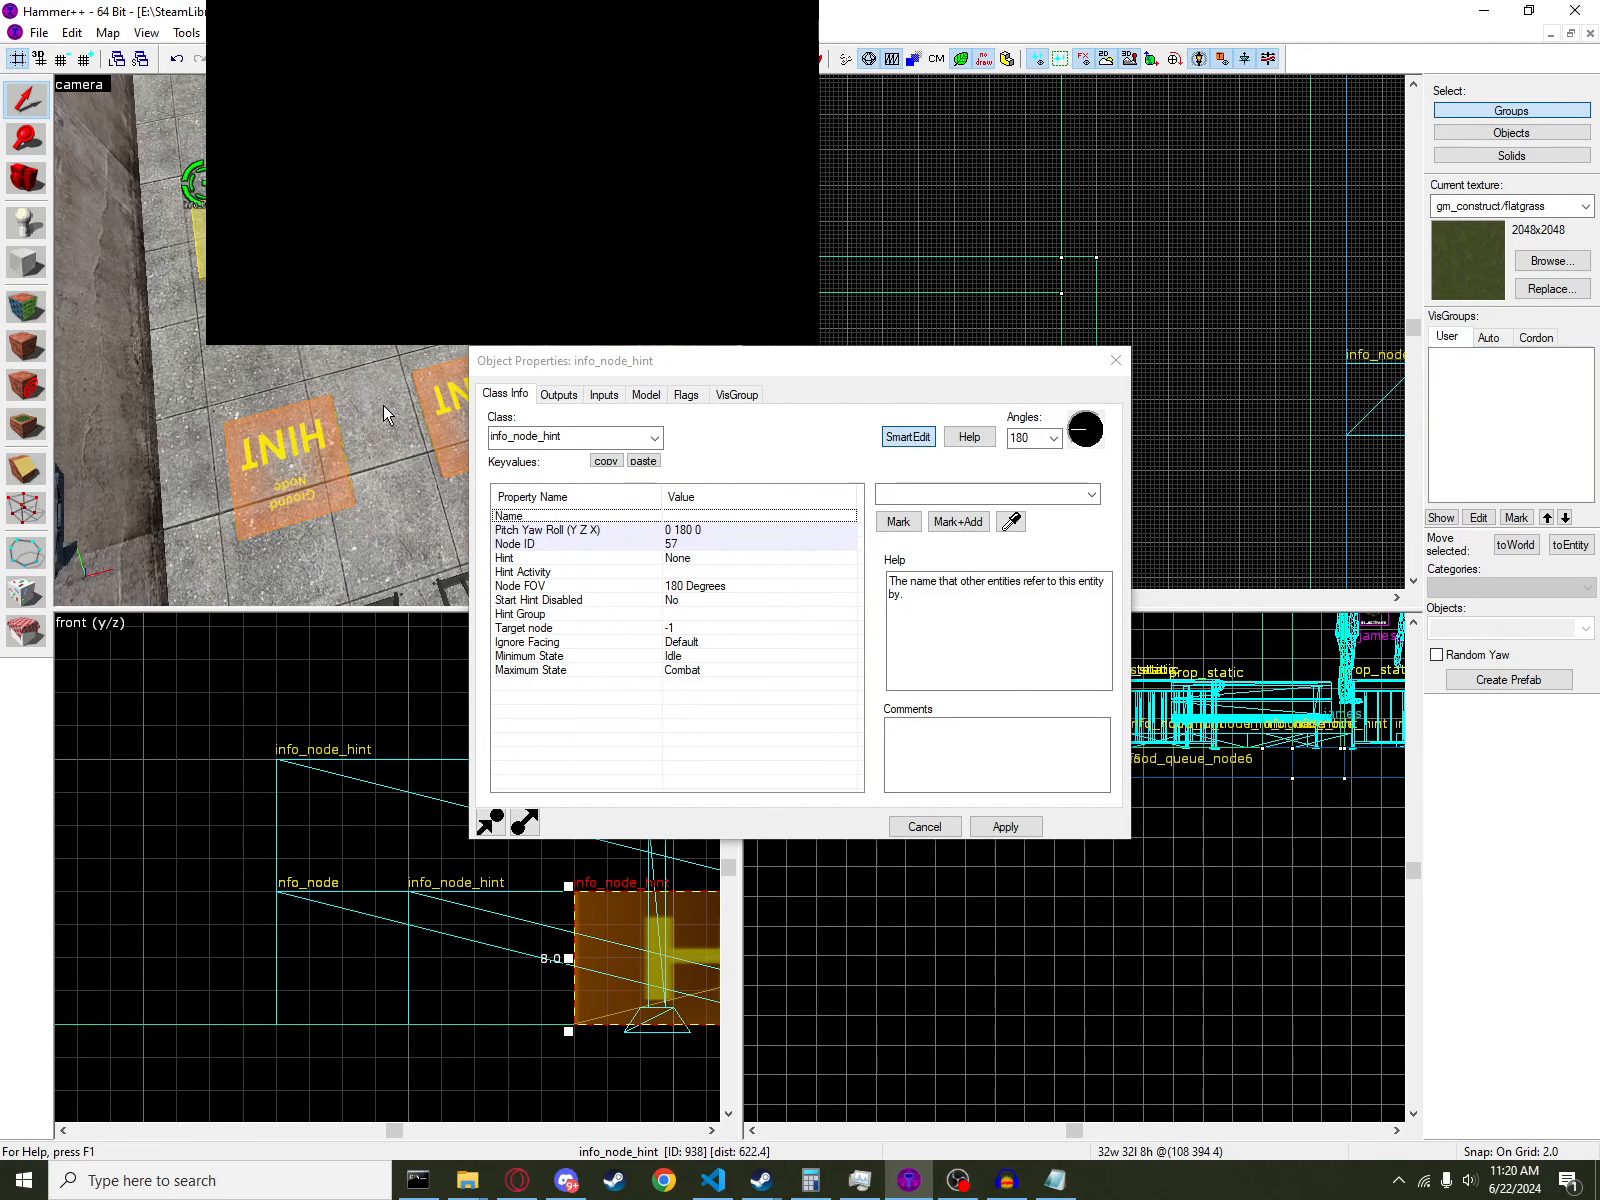
click(302, 454)
key(z)
key(d)
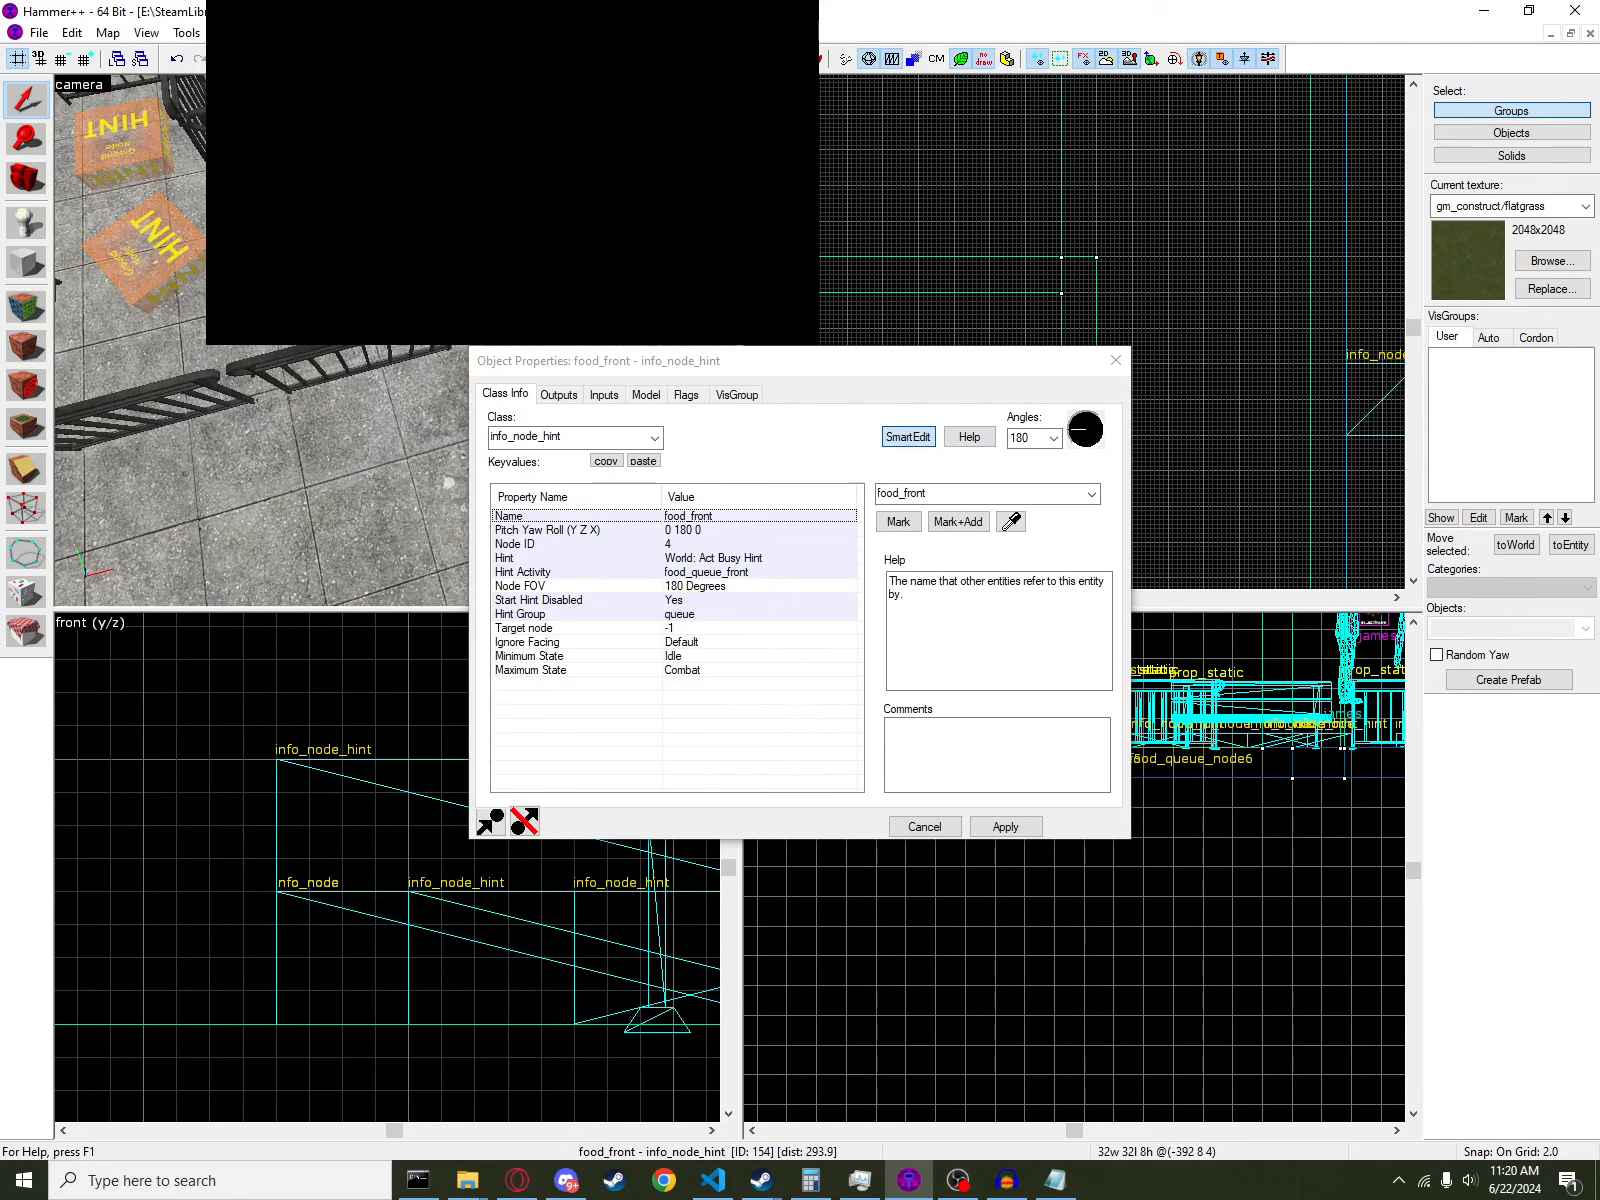
click(387, 347)
key(z)
key(w)
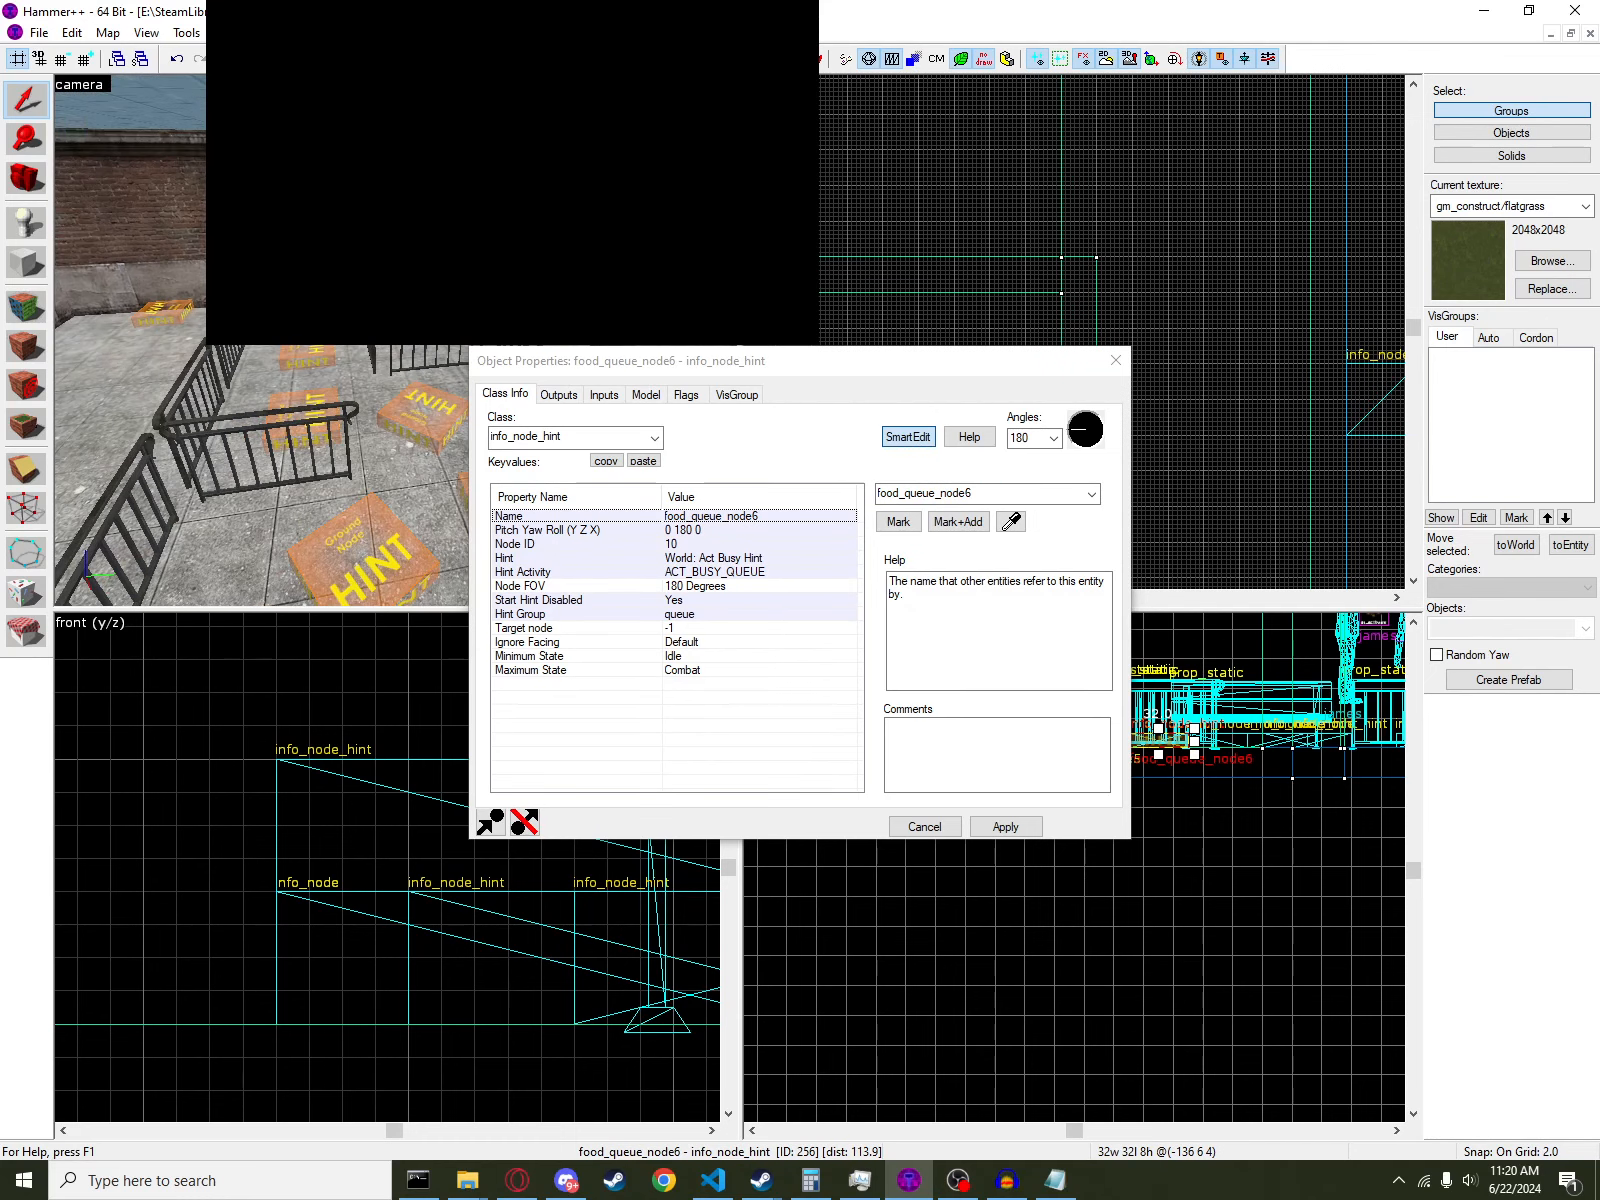
key(z)
click(1116, 361)
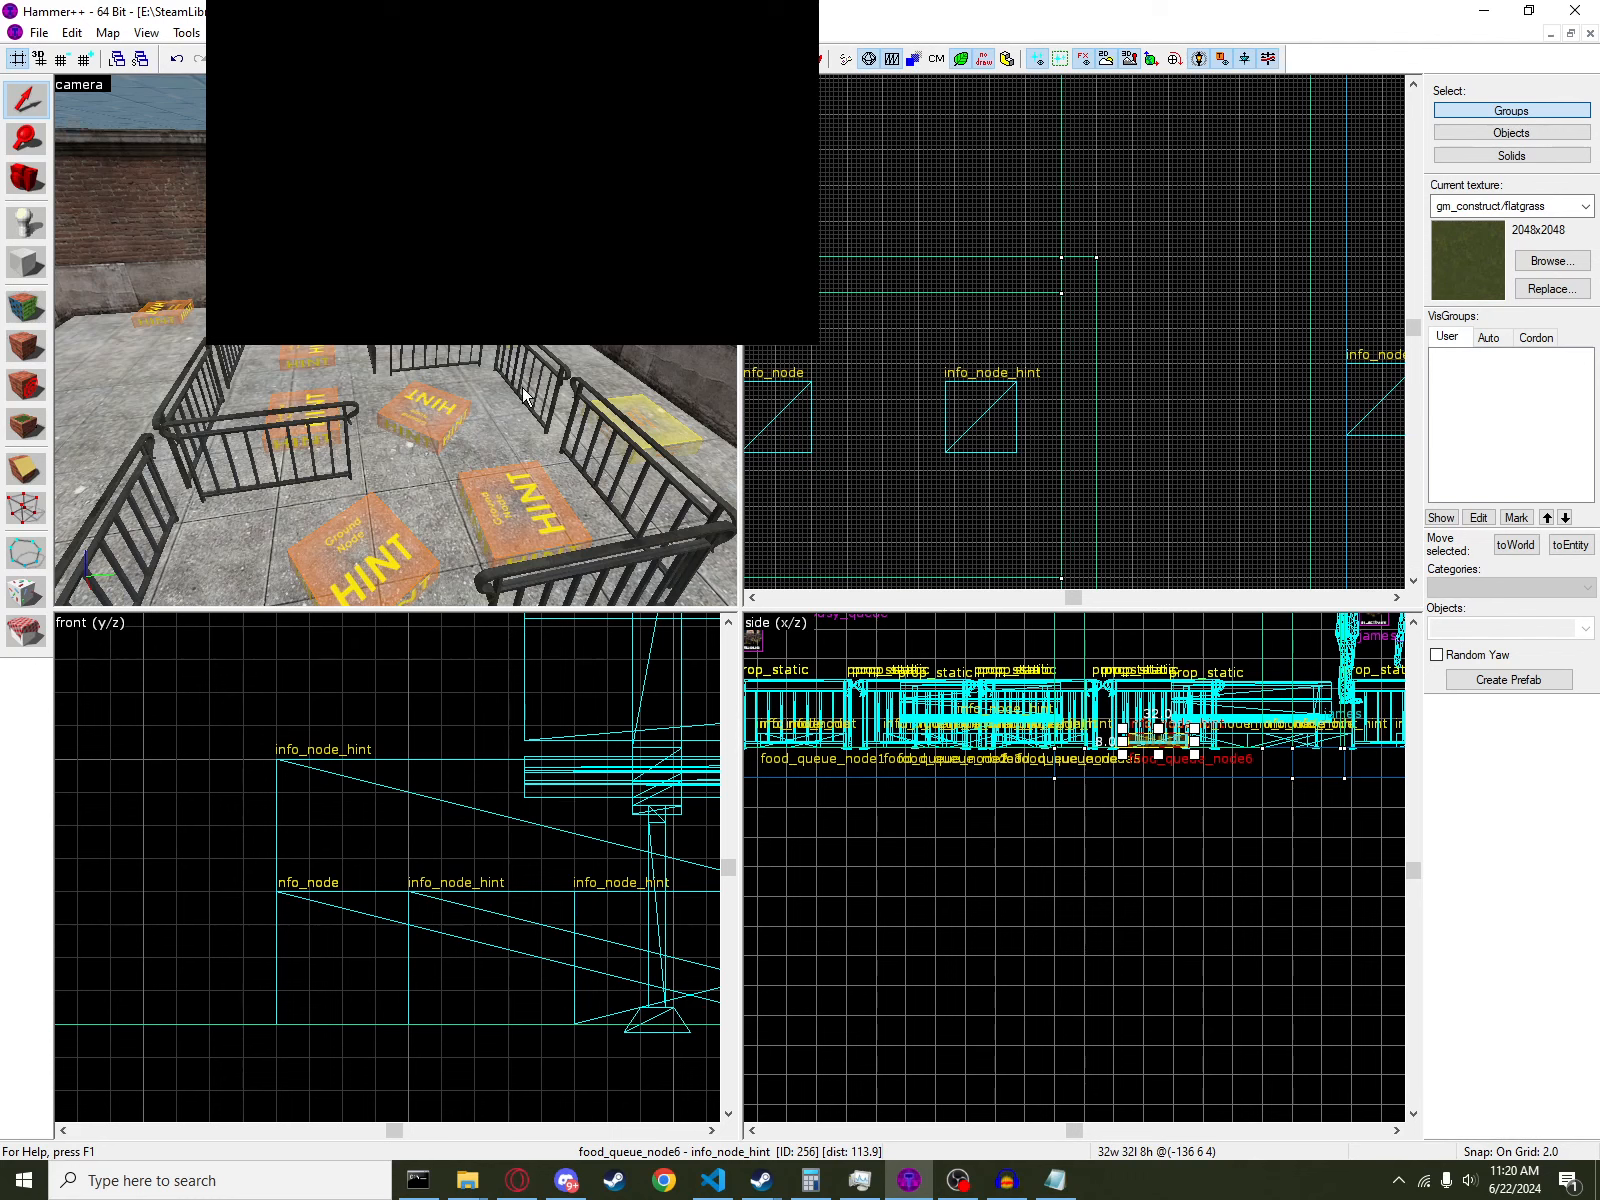
- Name the ai_goal_actbusy_queue entity food_queue
key(z)
double_click(440, 225)
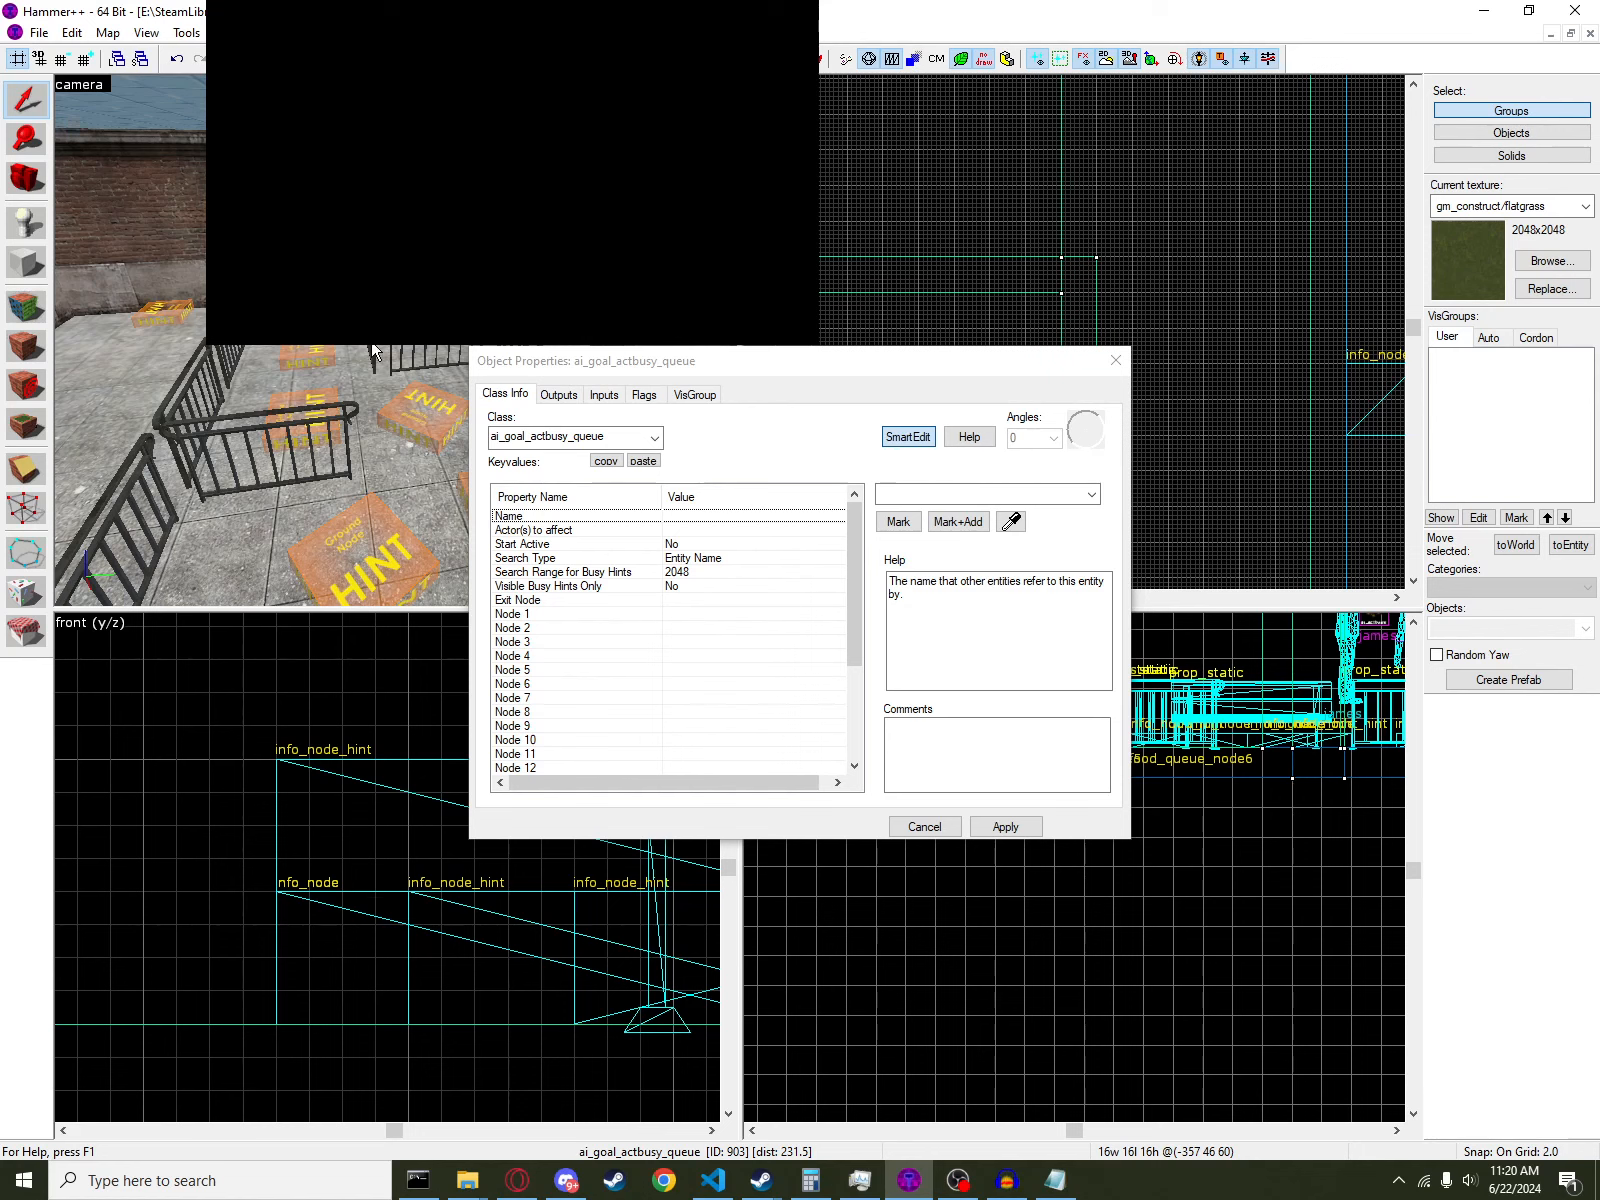
key(w)
key(z)
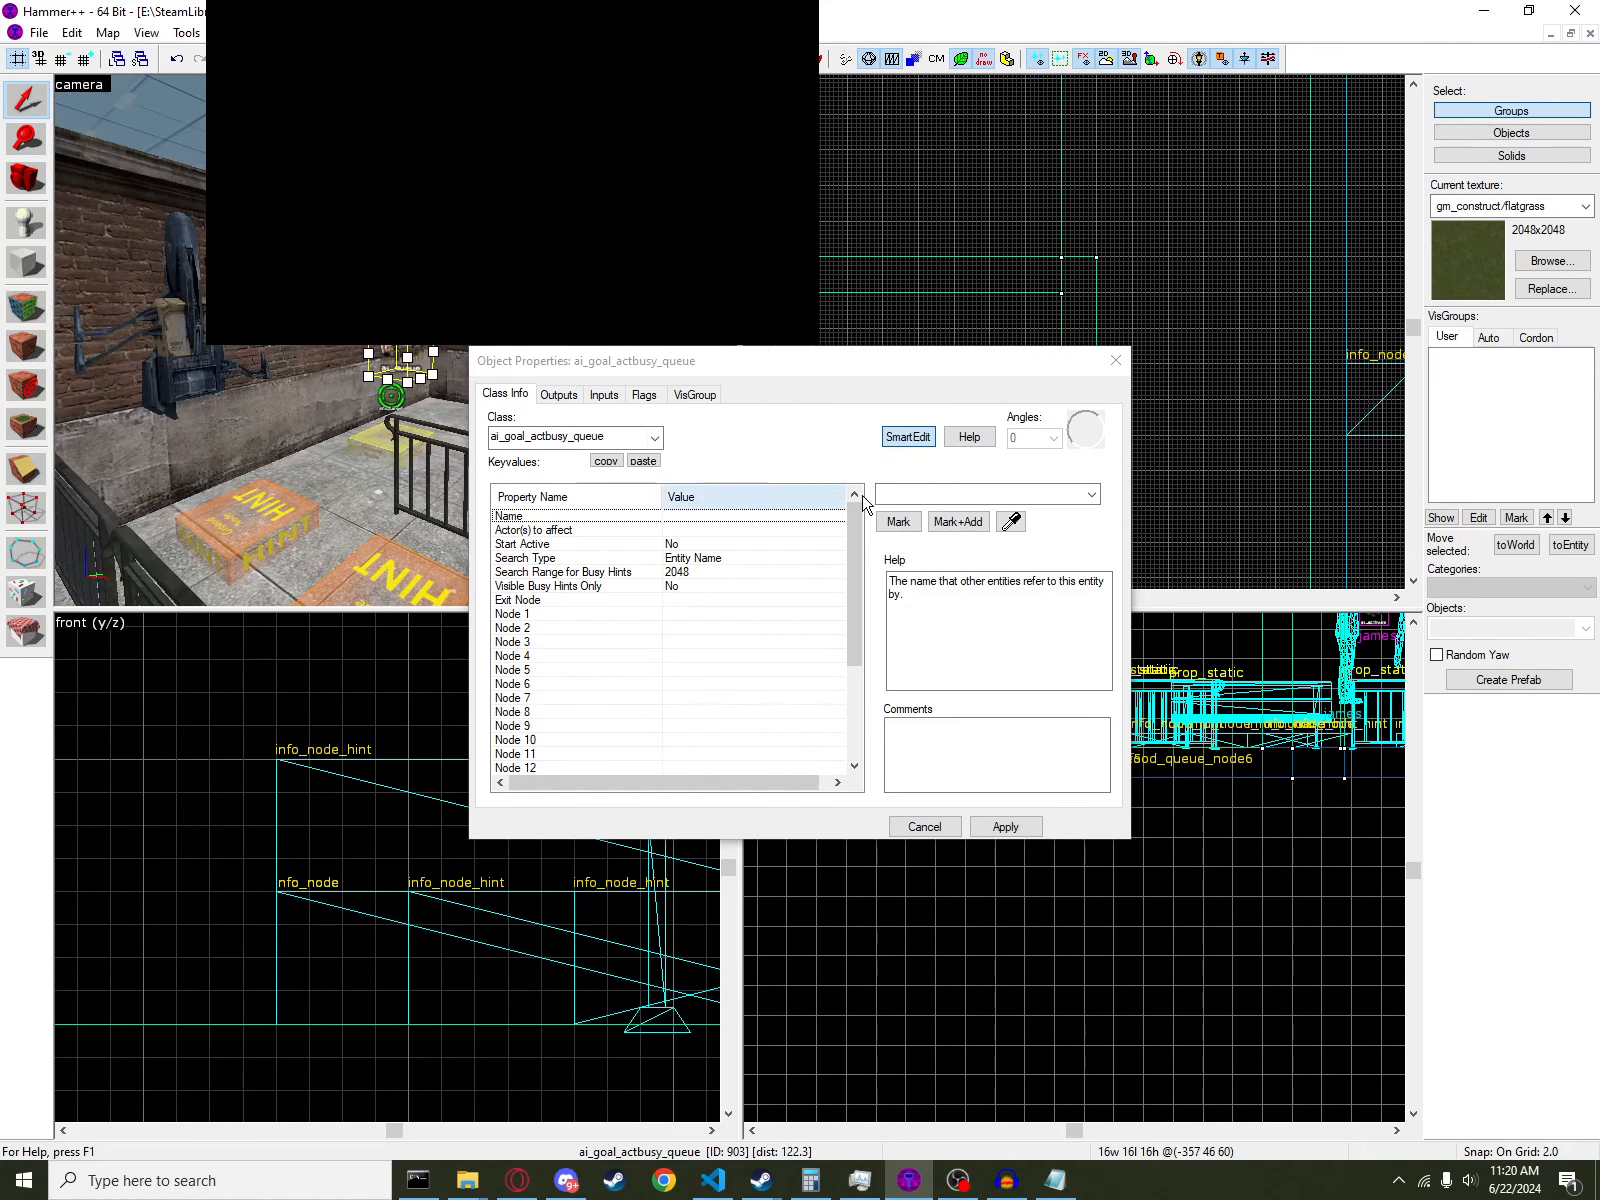
click(950, 495)
text(food_)
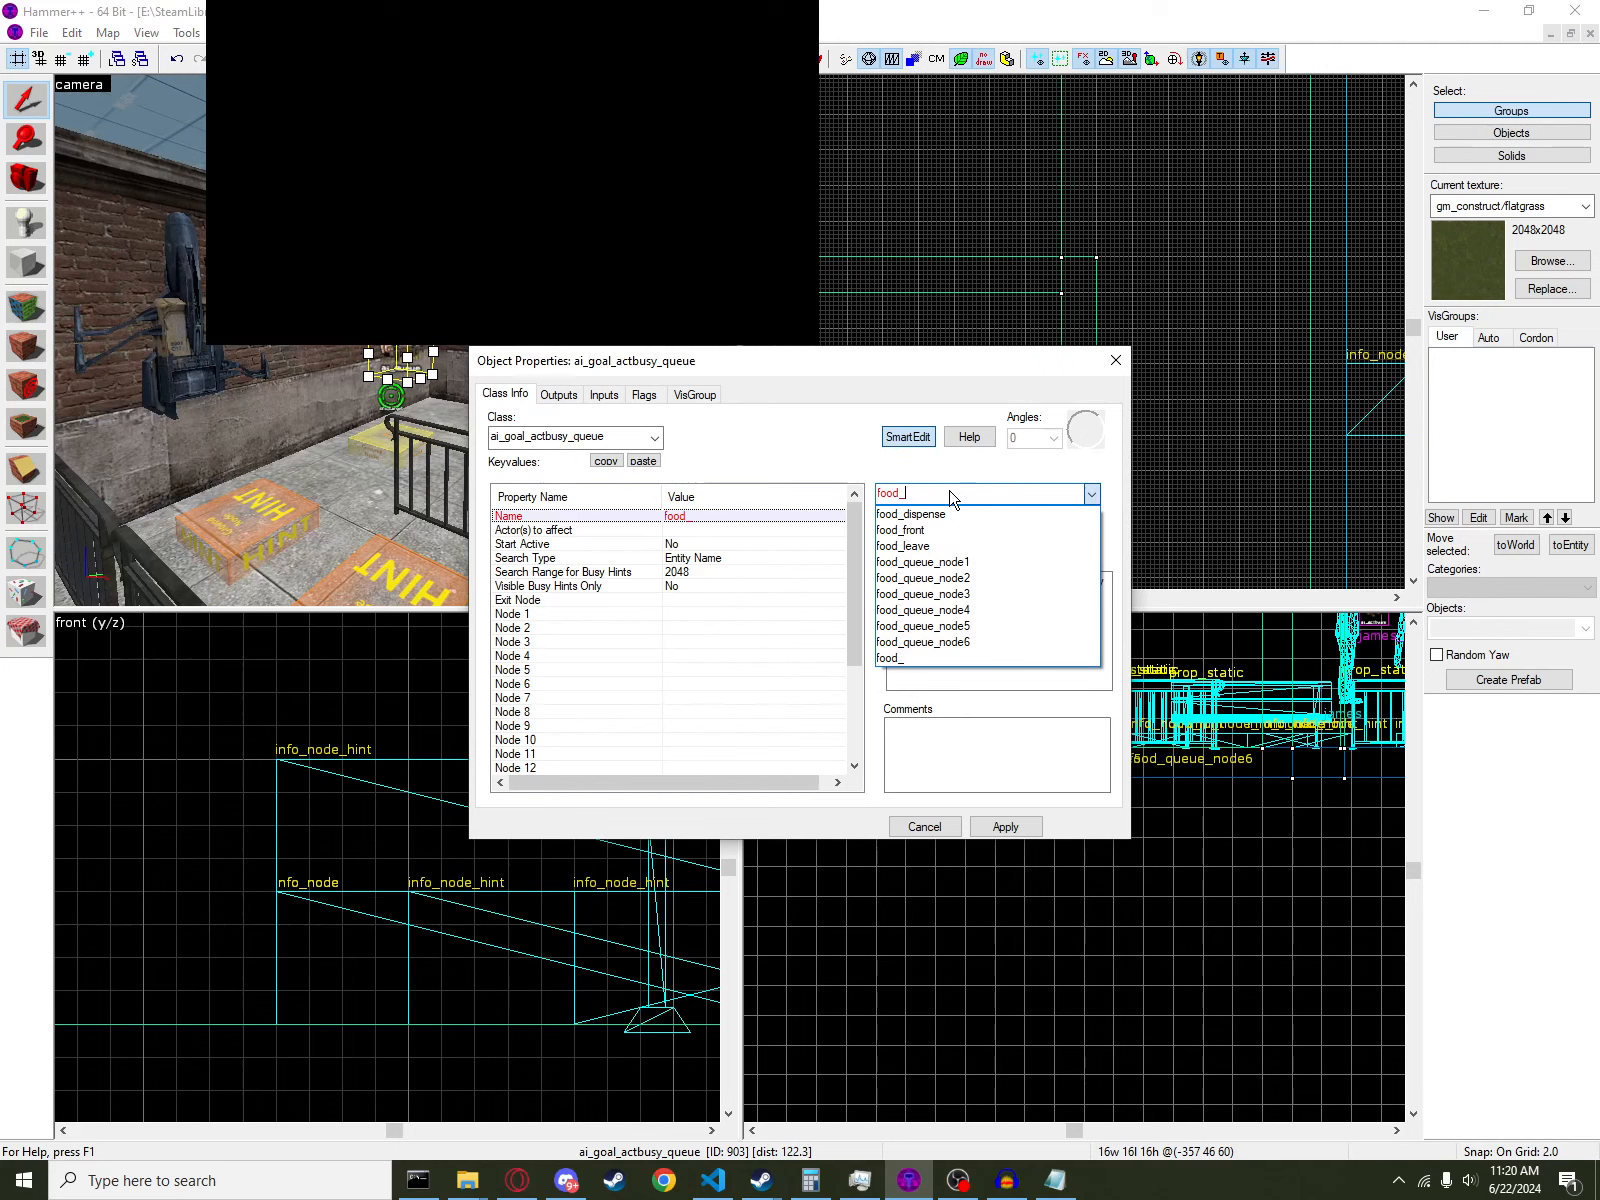
text(queue)
key(Return)
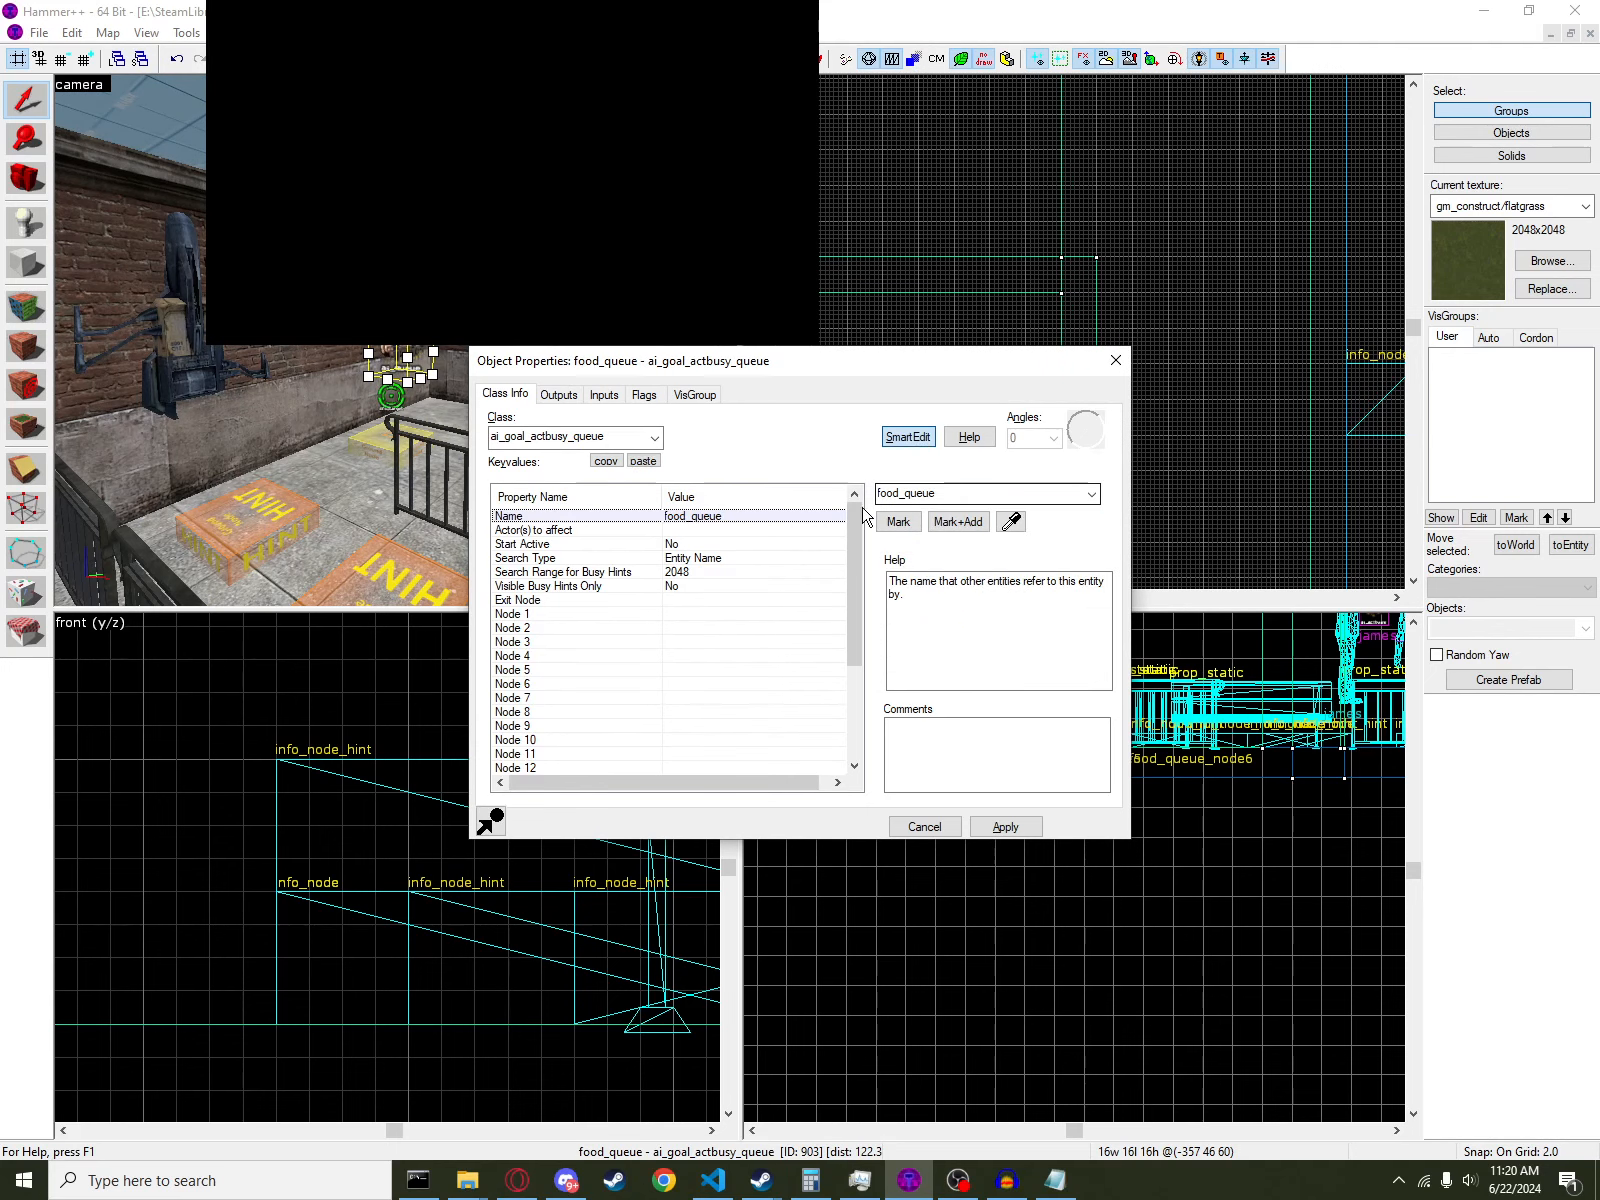
click(1117, 361)
- Duplicate the npc_citizen named james, placing the copy about 66 units beside the original, and open the copy's properties
key(z)
key(s)
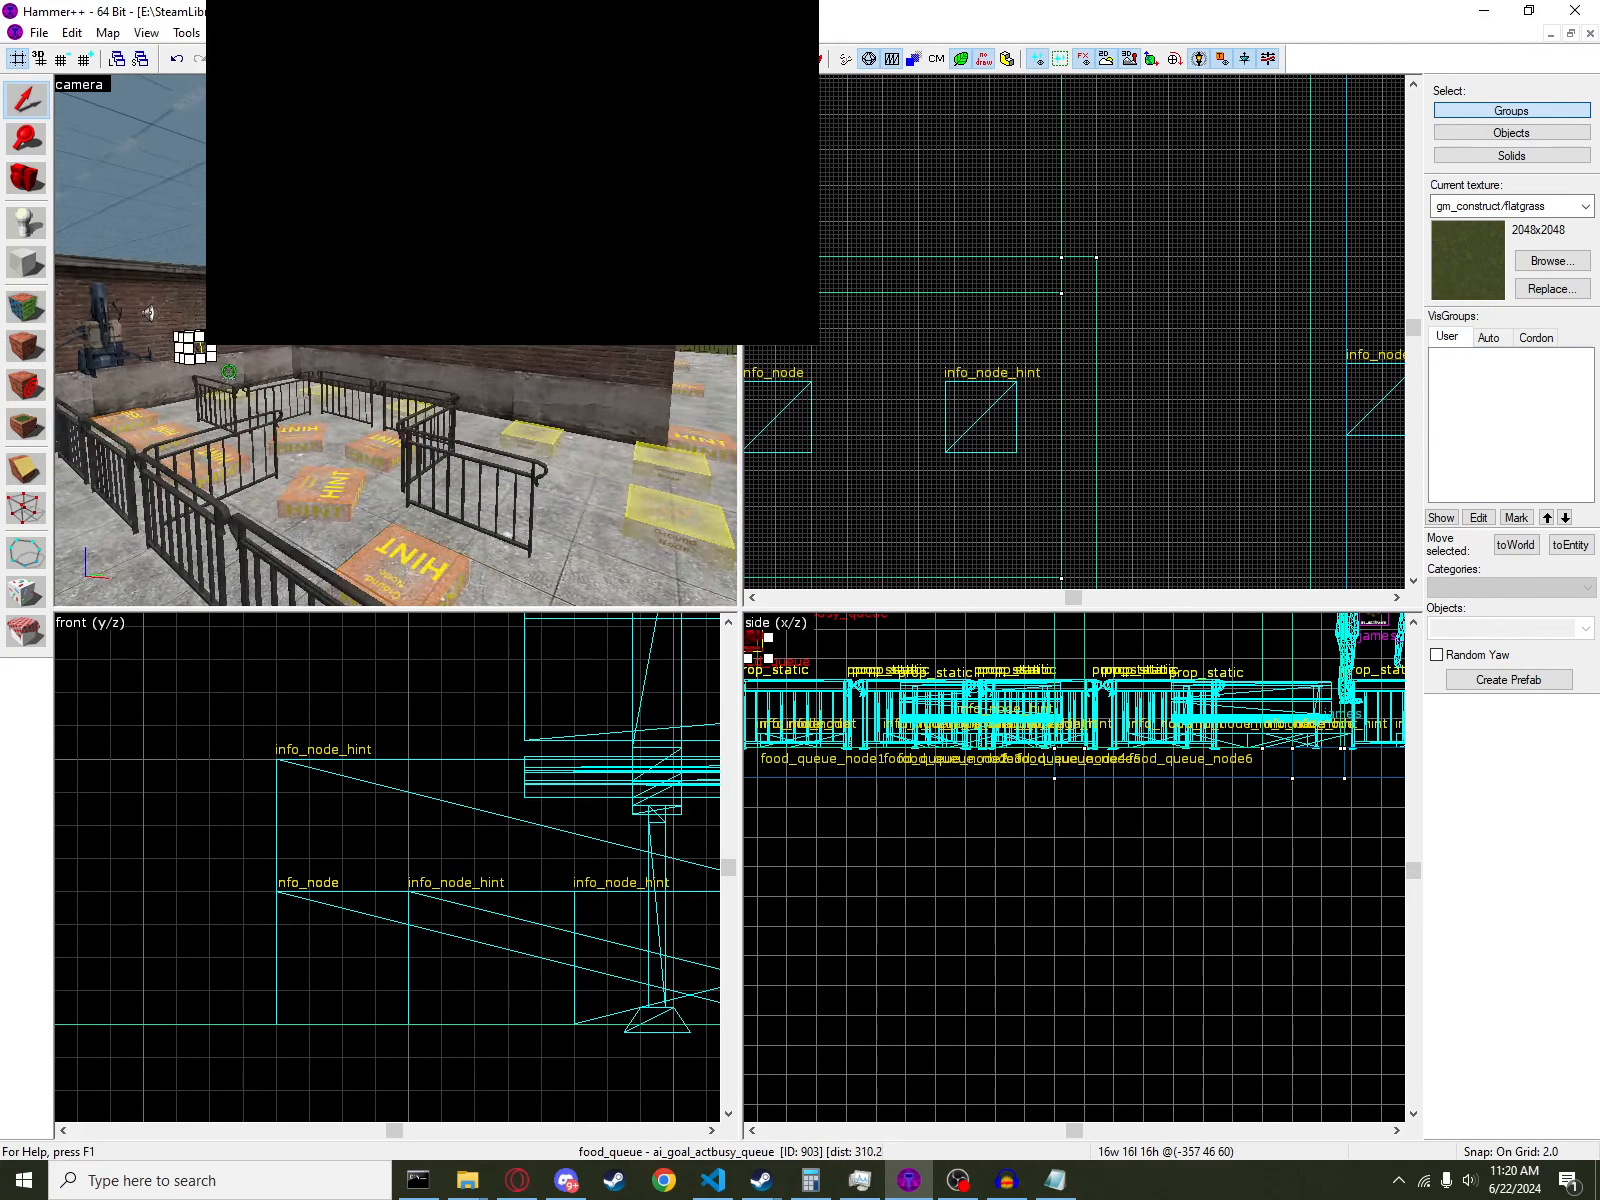
key(z)
click(498, 393)
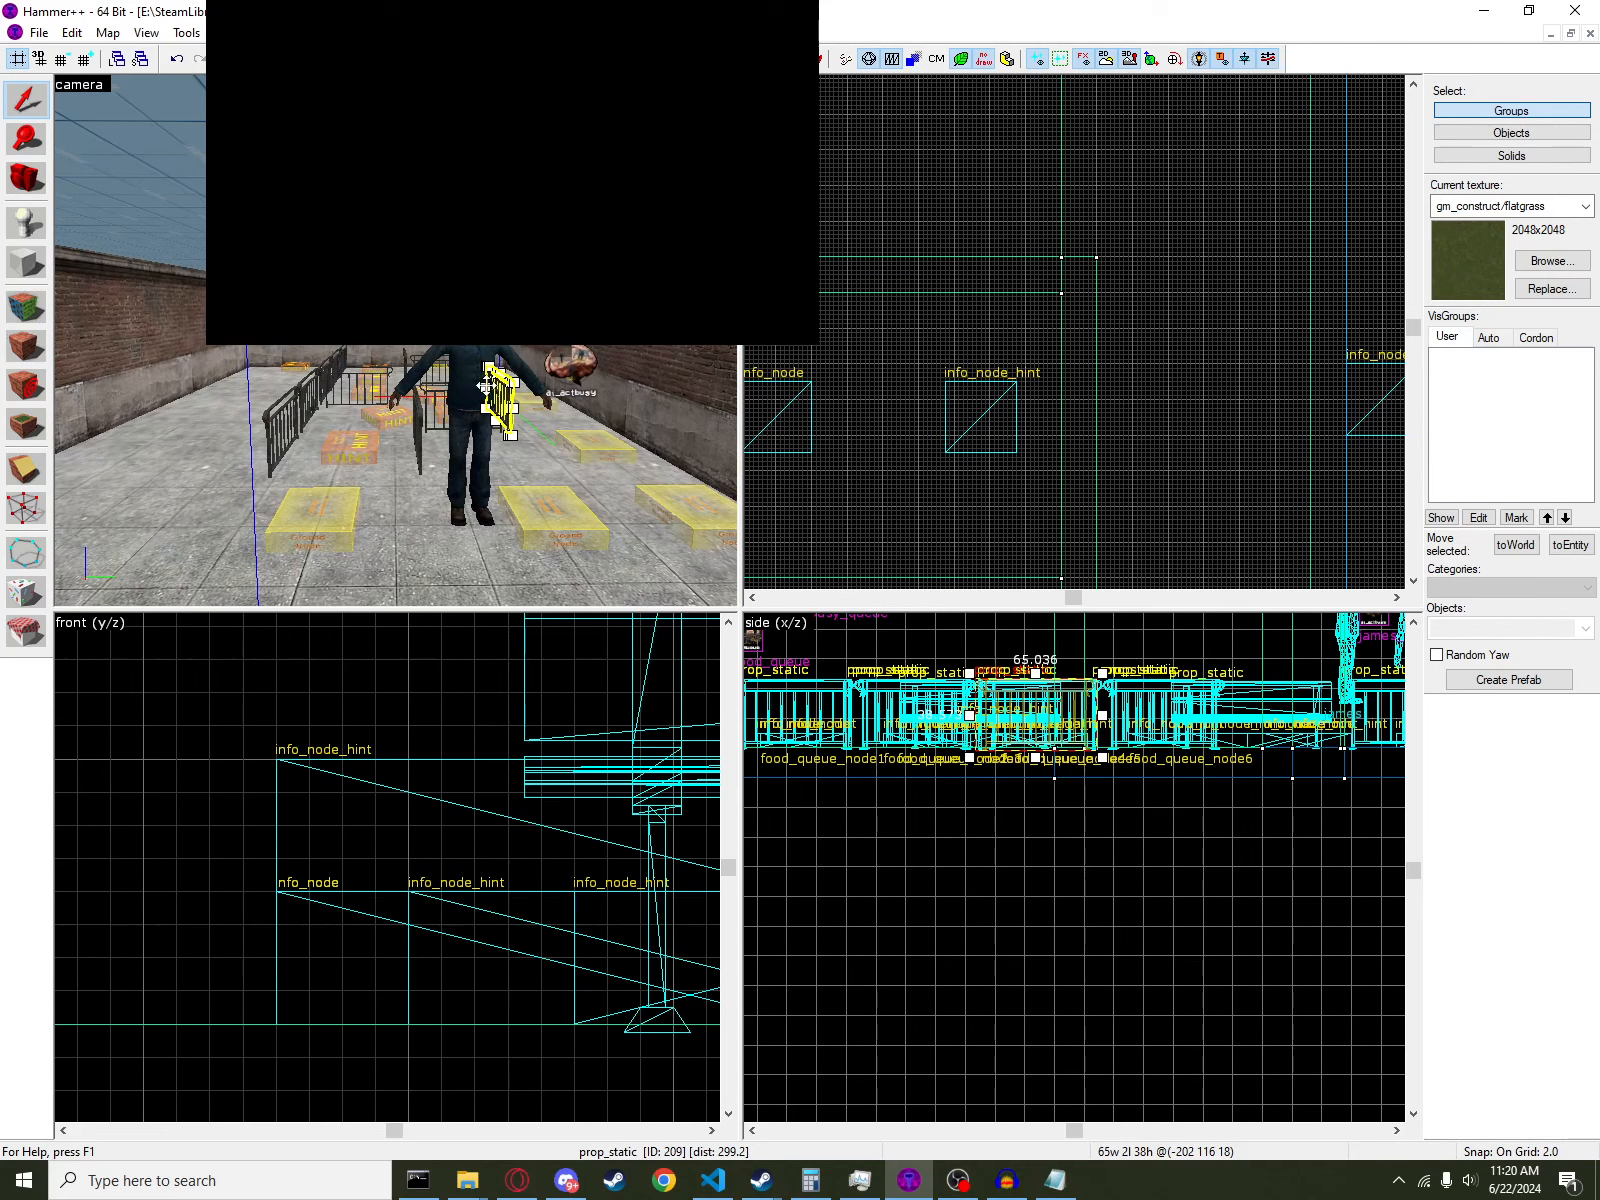
click(476, 350)
shift+drag(440, 347, 248, 347)
double_click(248, 347)
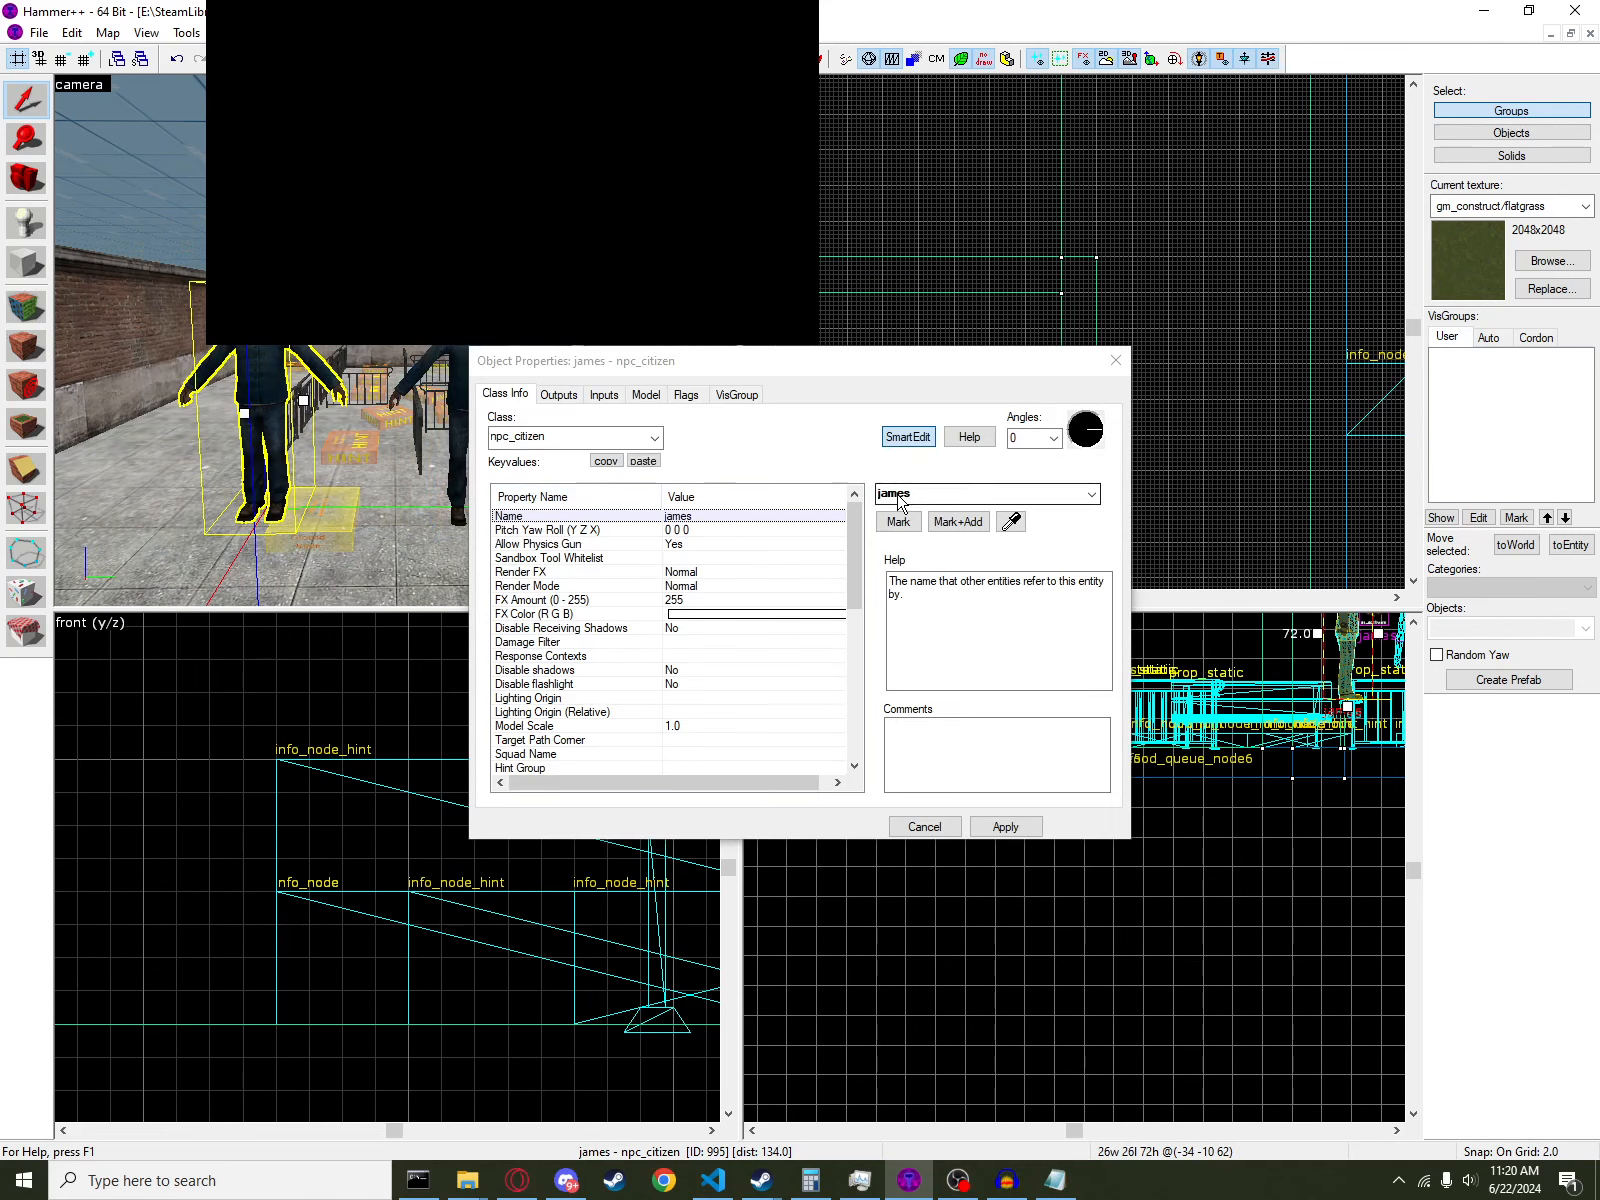
- Name the duplicated npc_citizen hungry_barry
double_click(899, 494)
text(hungry_barry)
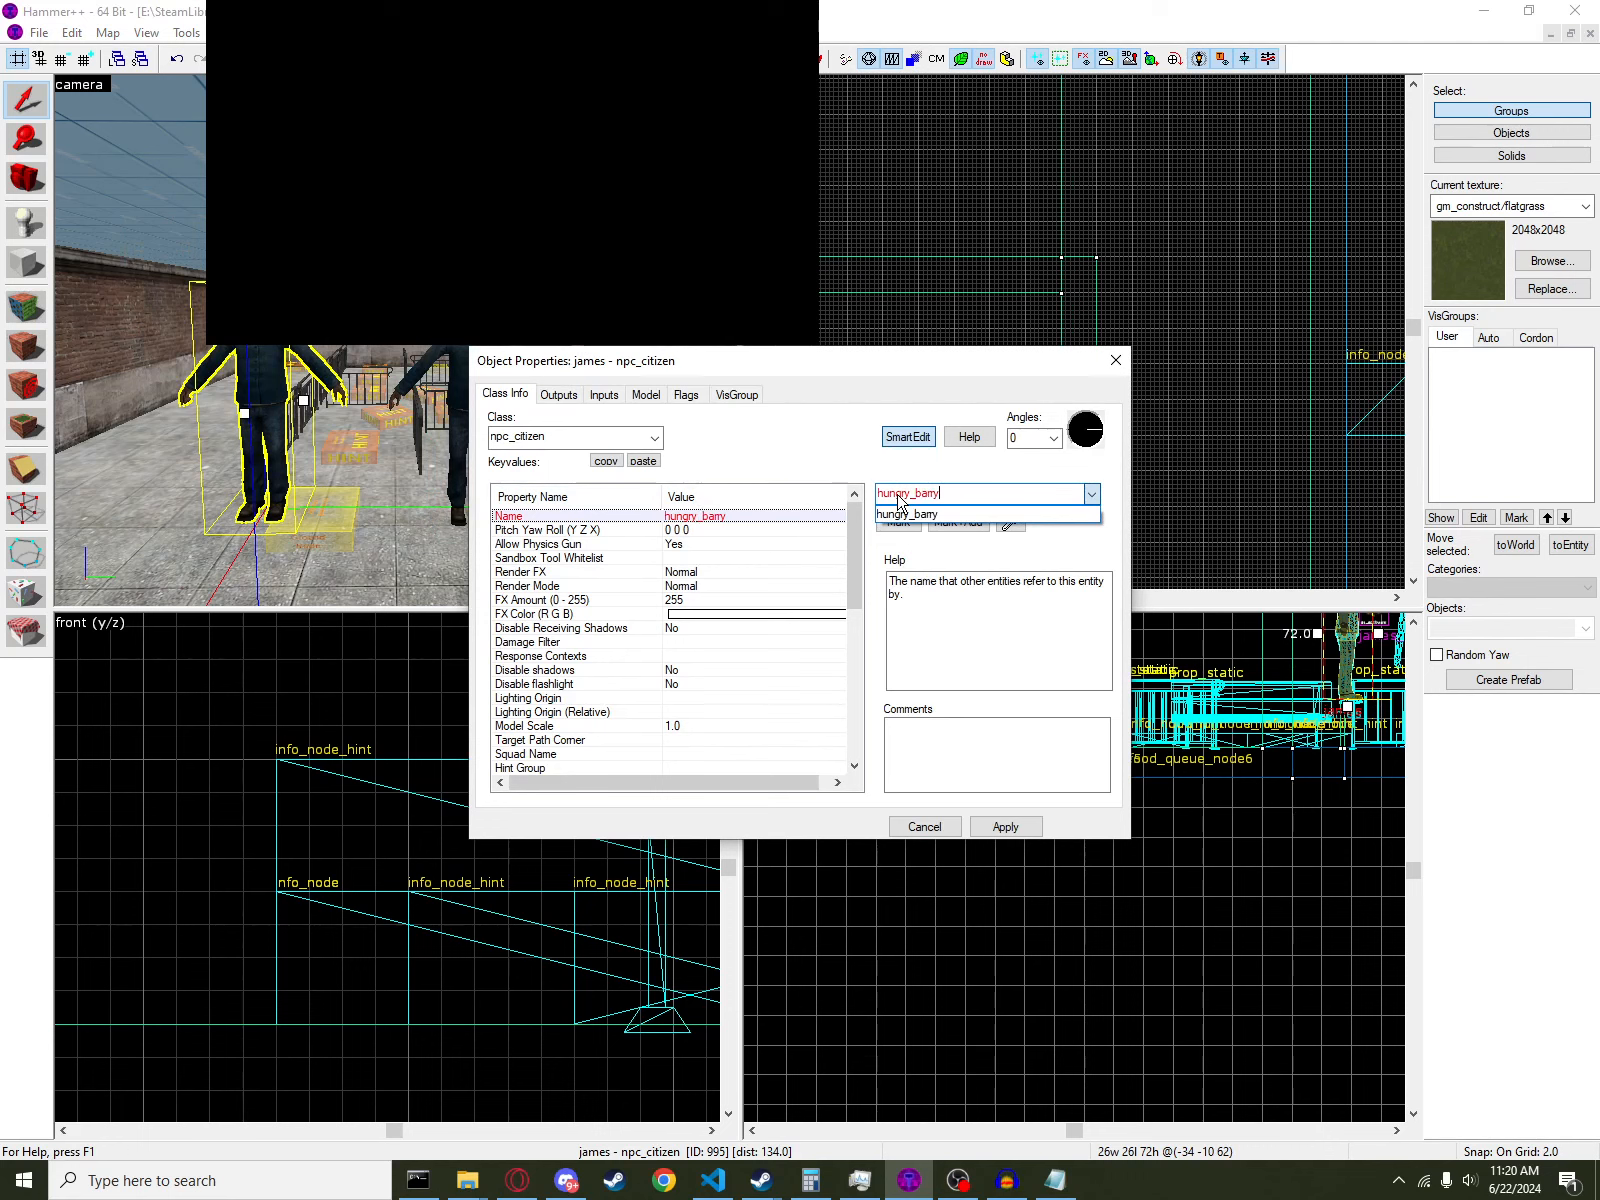
key(Return)
click(249, 374)
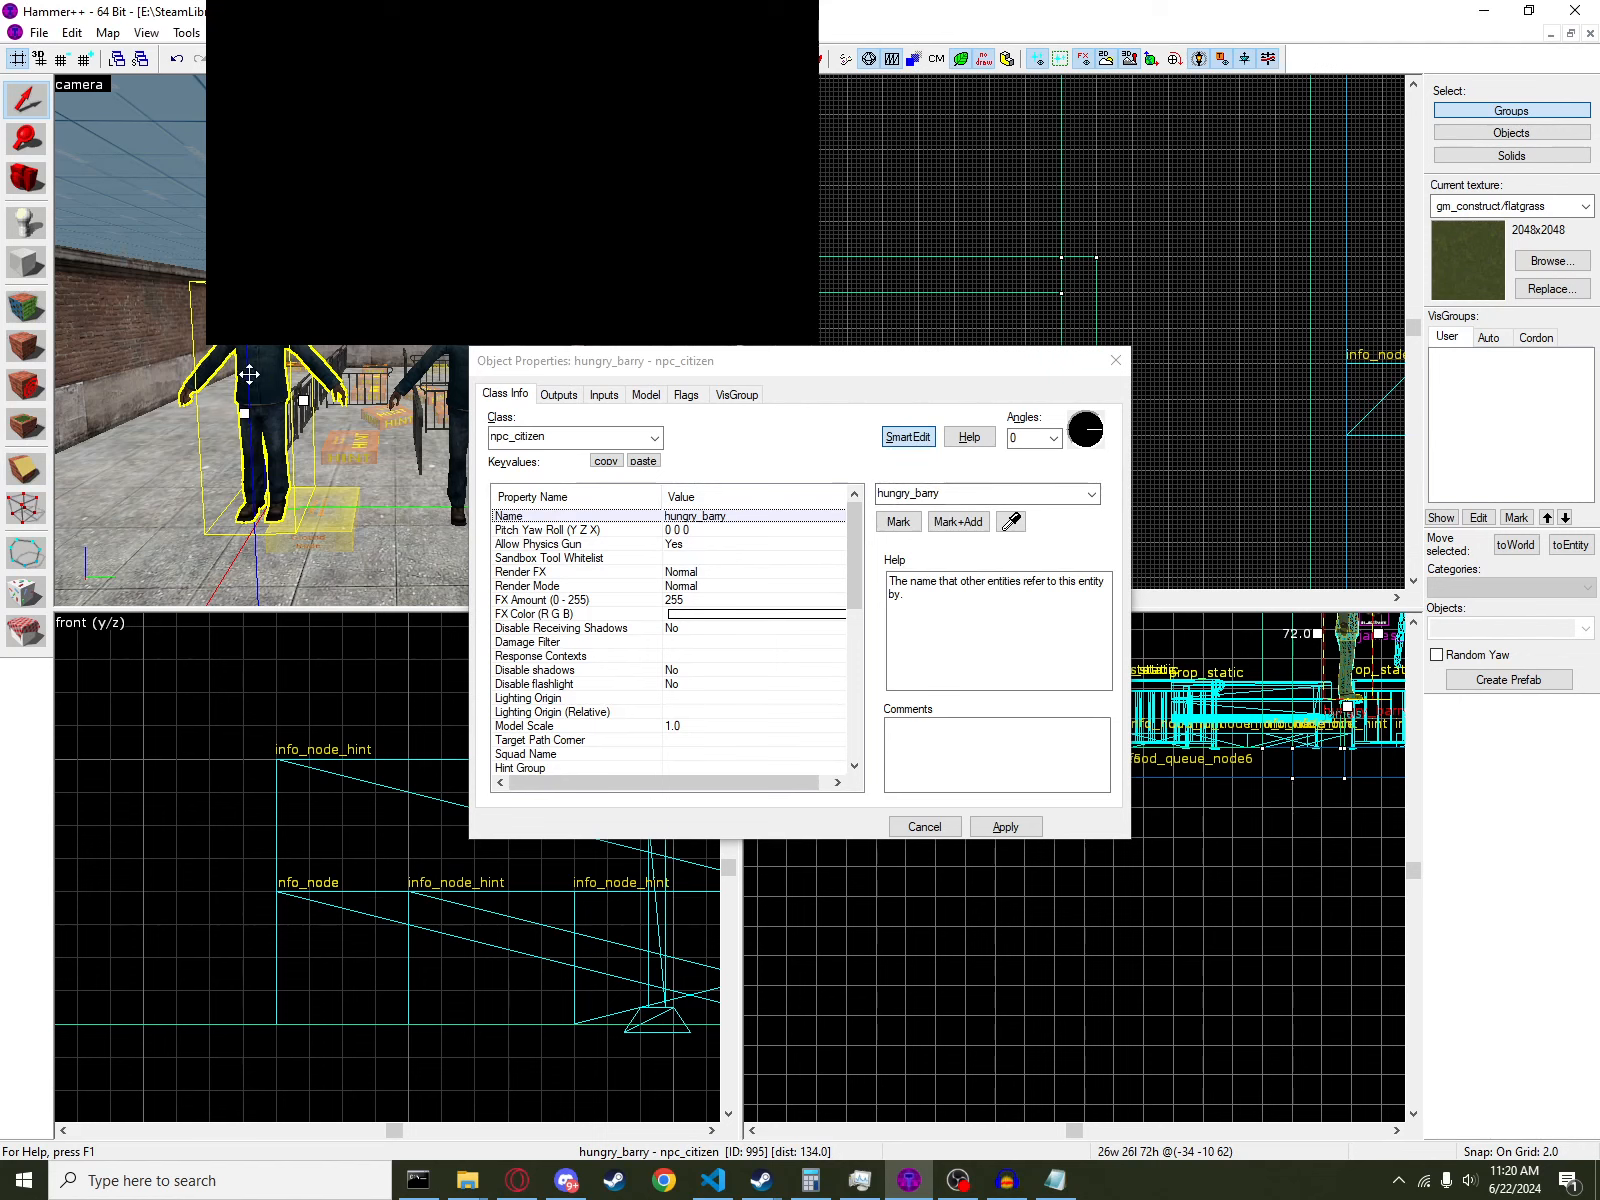
- Set Actor(s) to affect to hungry_barry on the food_queue ai_goal_actbusy_queue entity
key(z)
key(w)
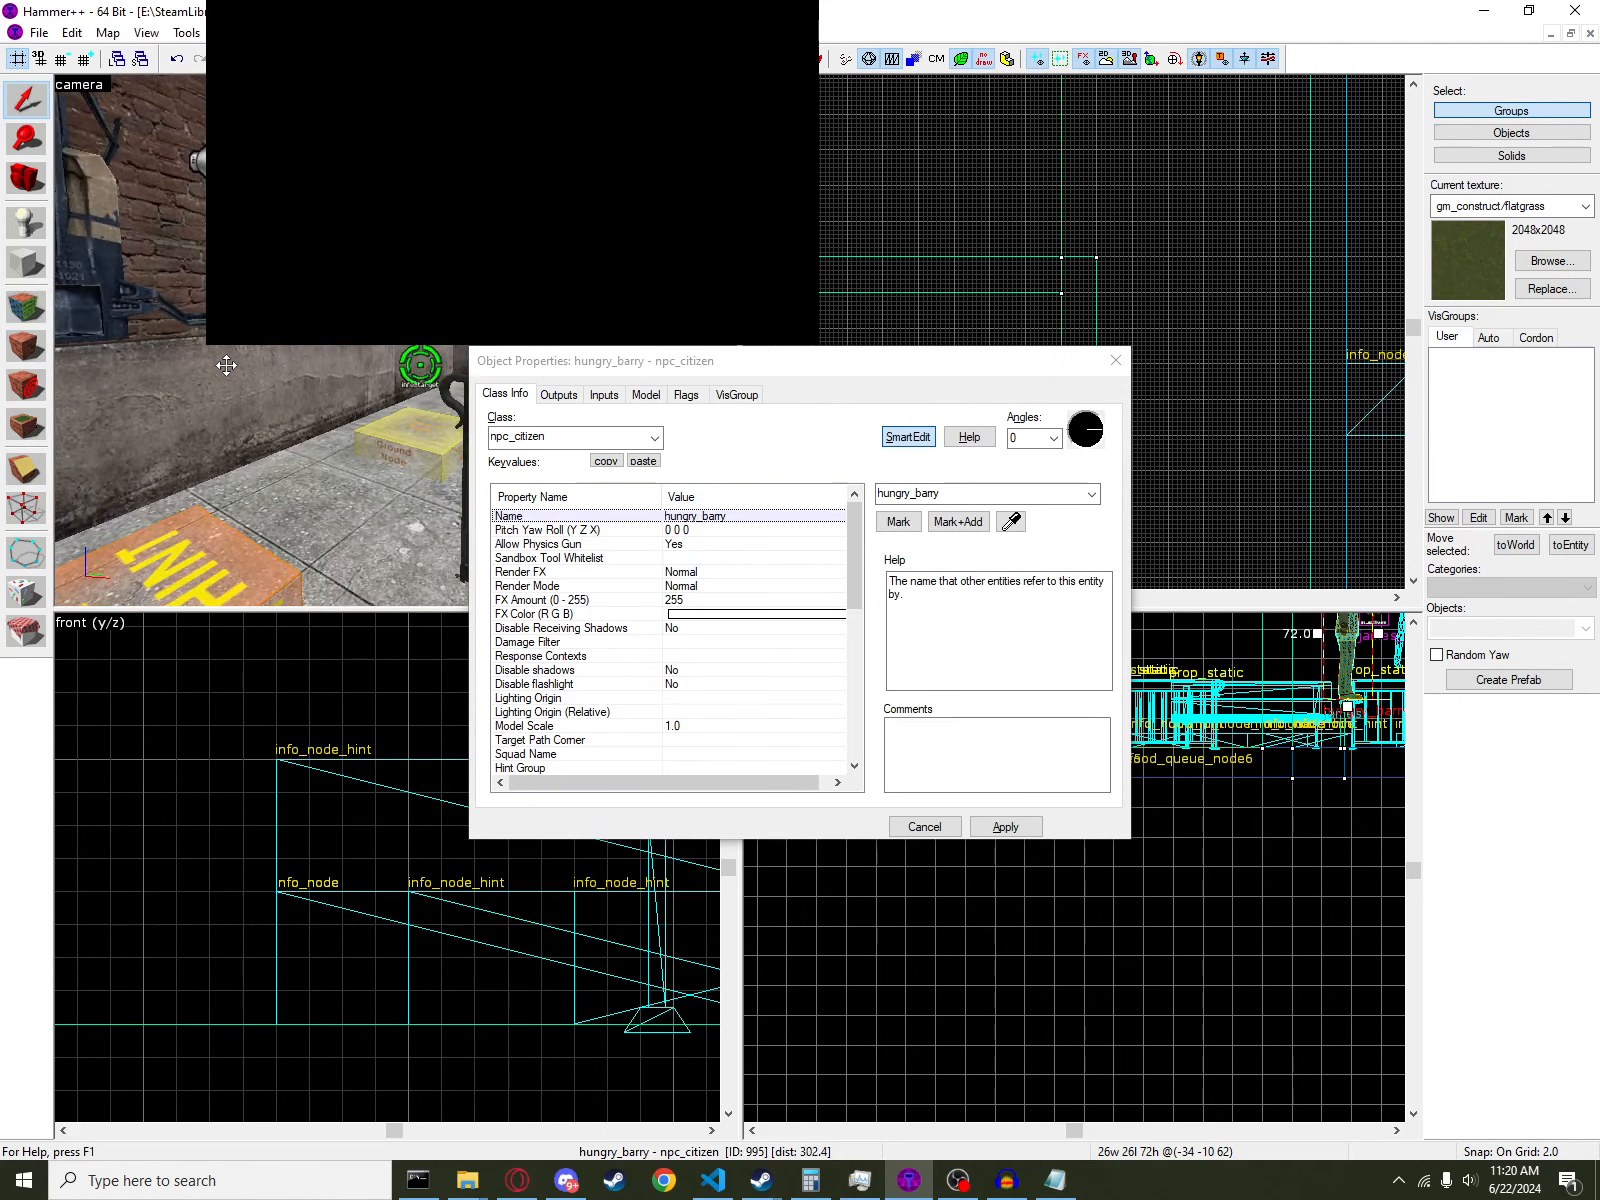
click(387, 340)
click(679, 534)
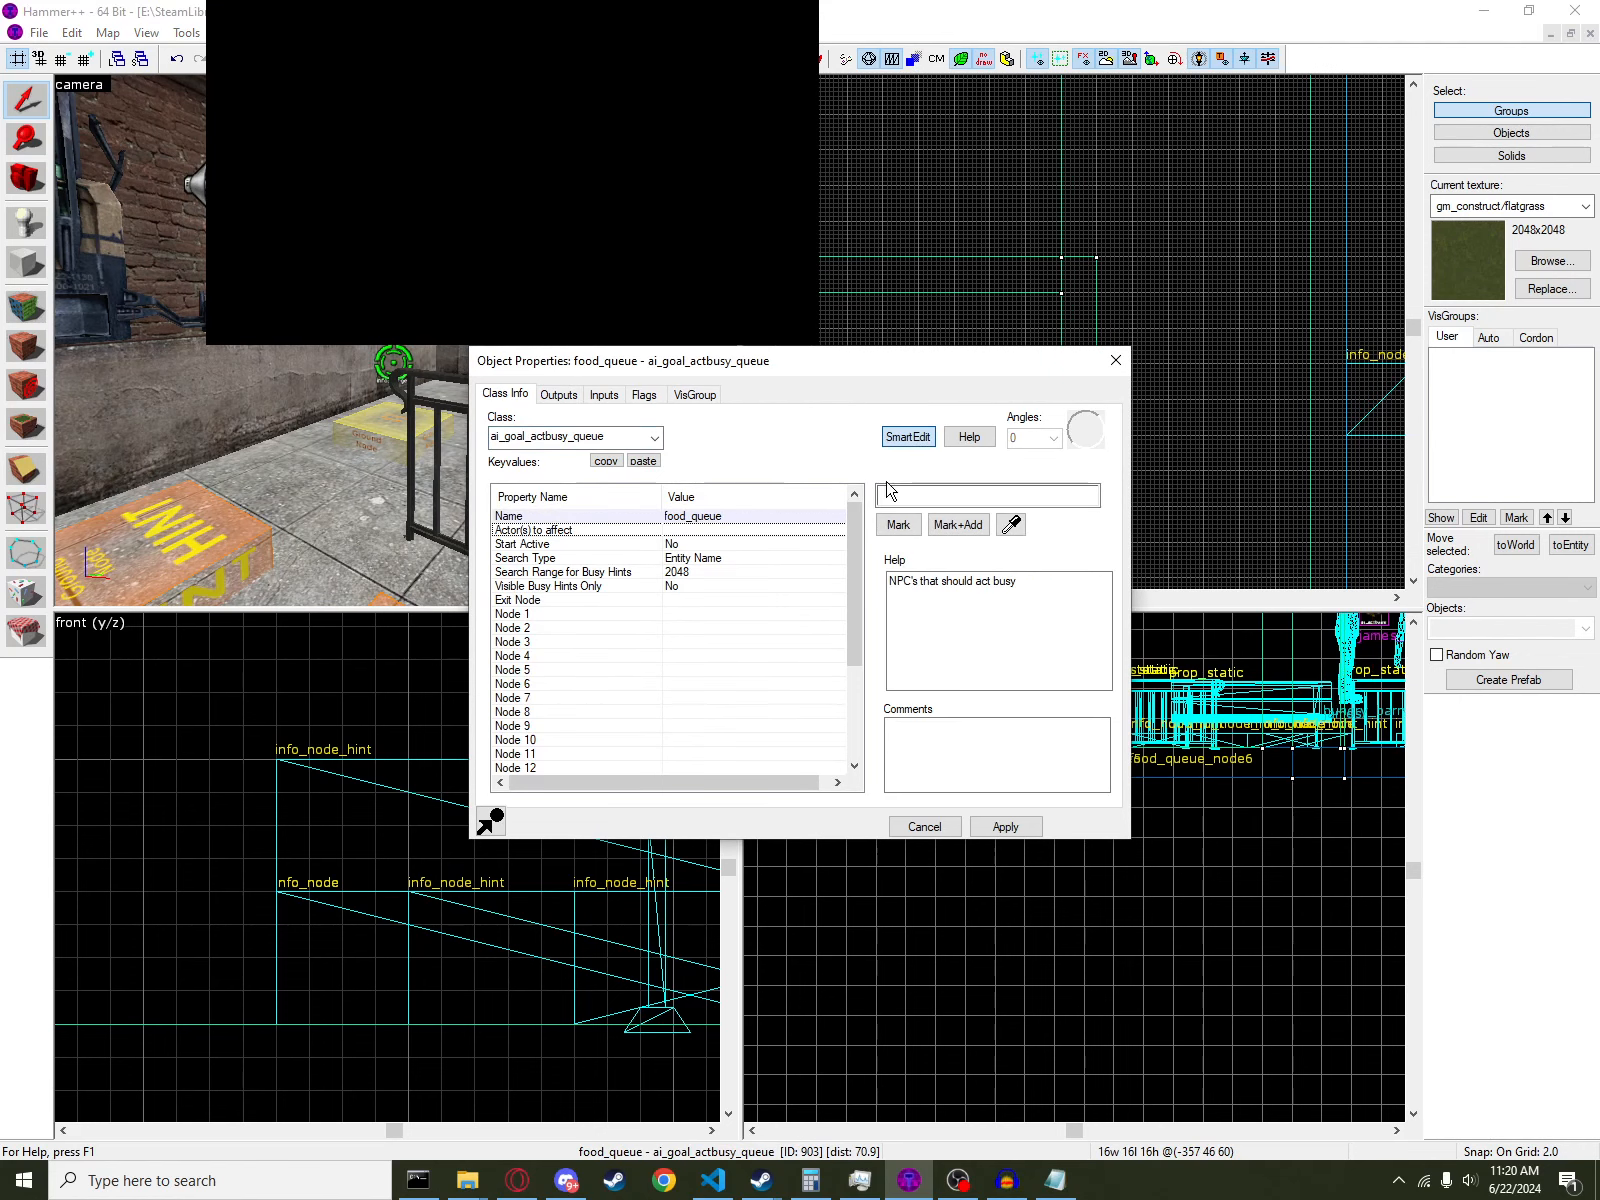
click(908, 492)
text(hungry_barry)
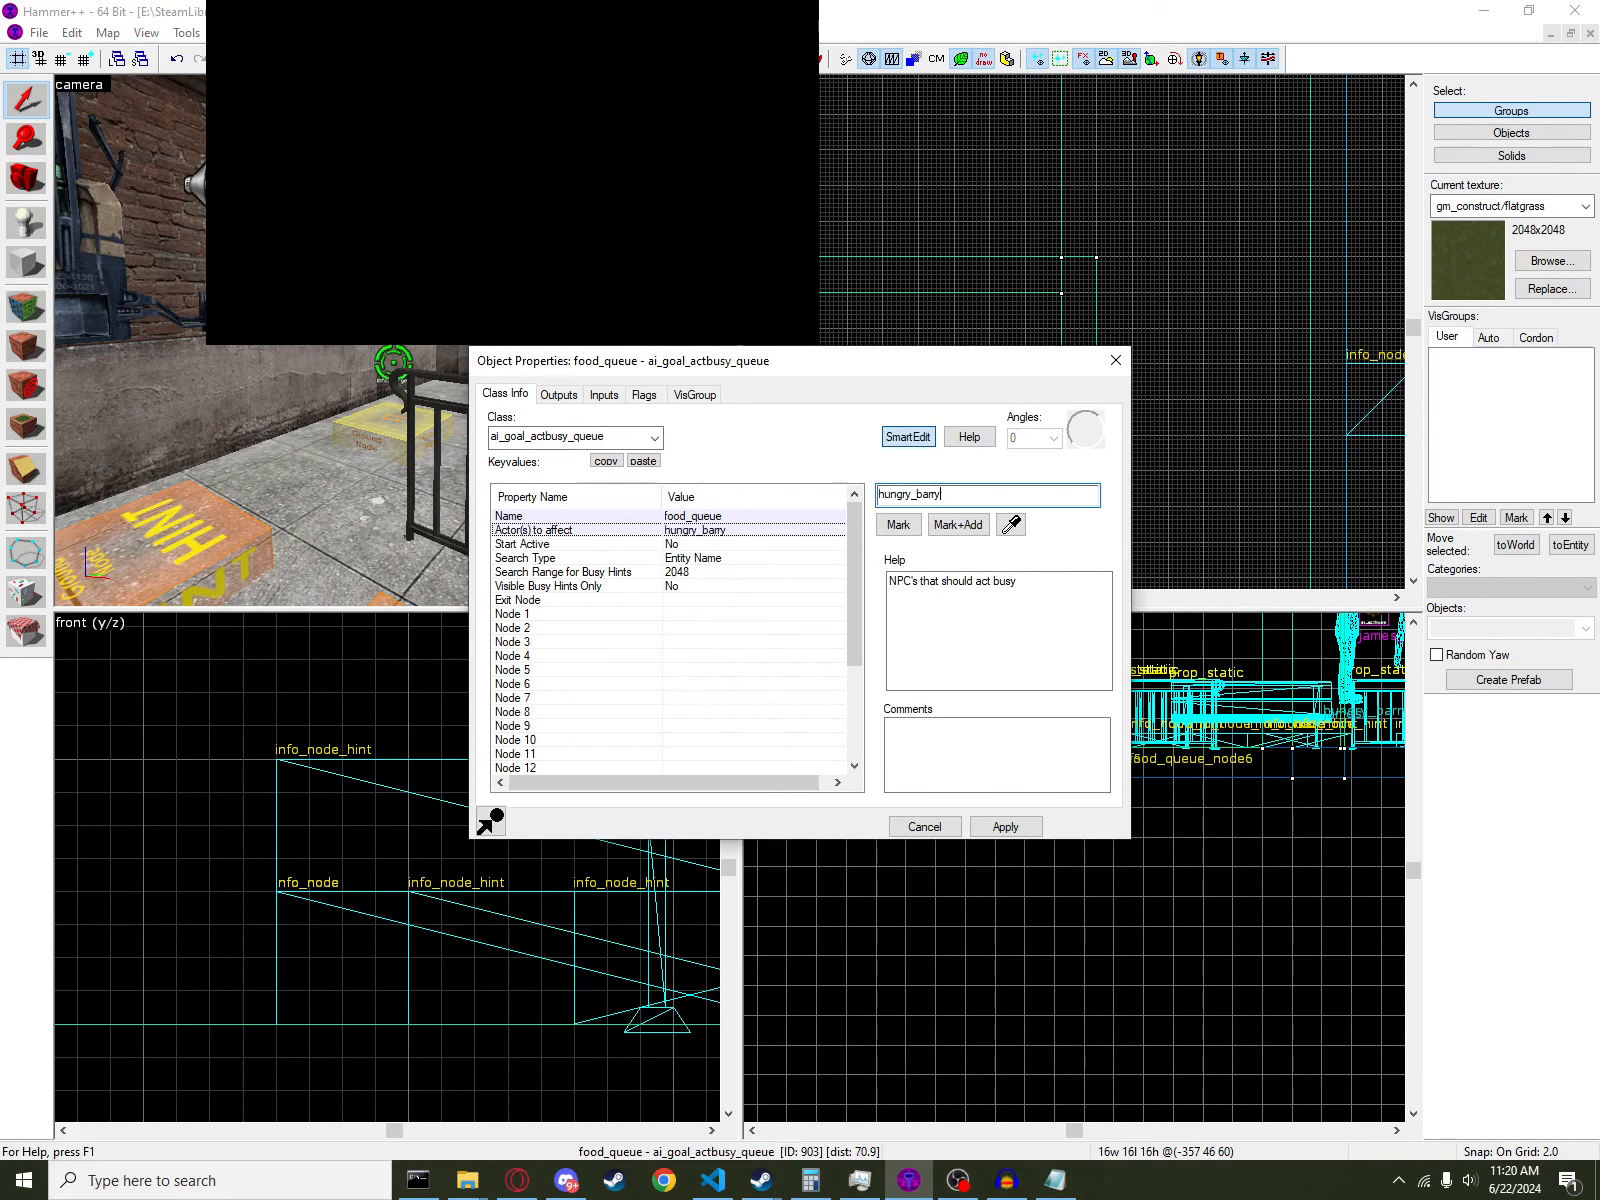
key(Tab)
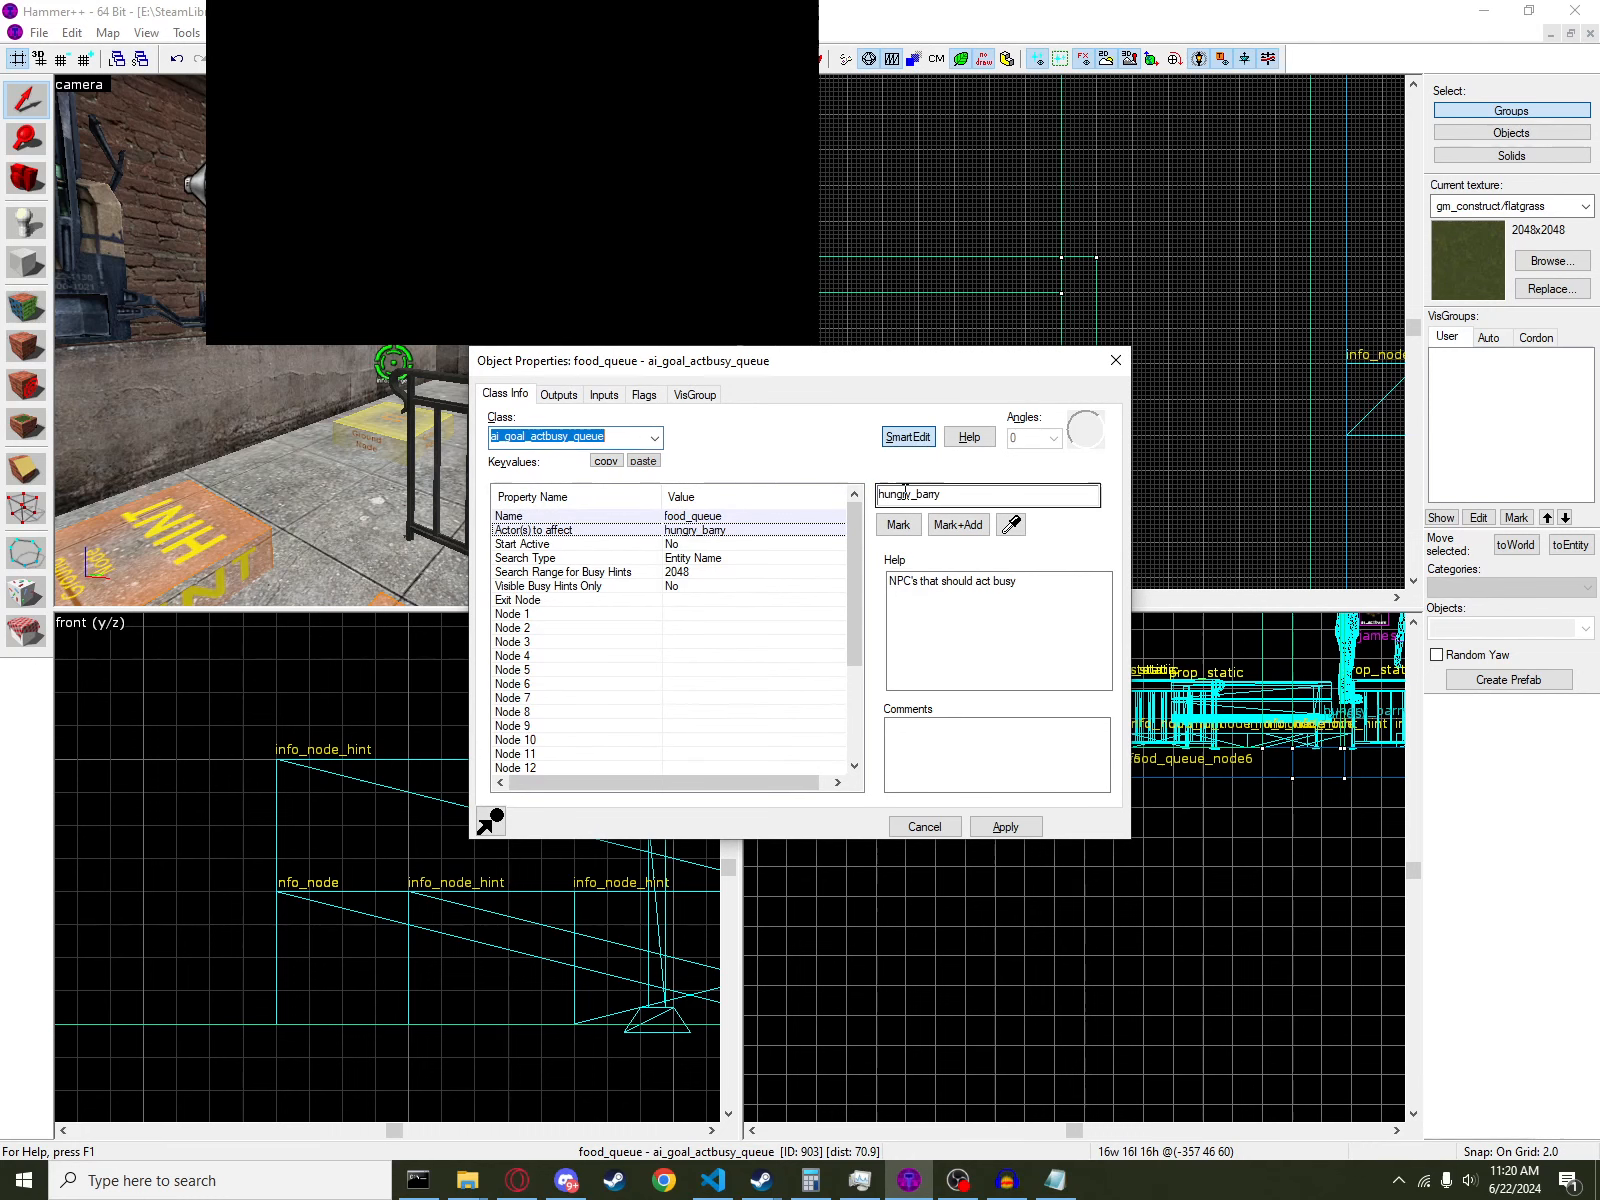
- Set Start Active to Yes and Search Range for Busy Hints to 9999 on food_queue
click(742, 545)
click(1092, 494)
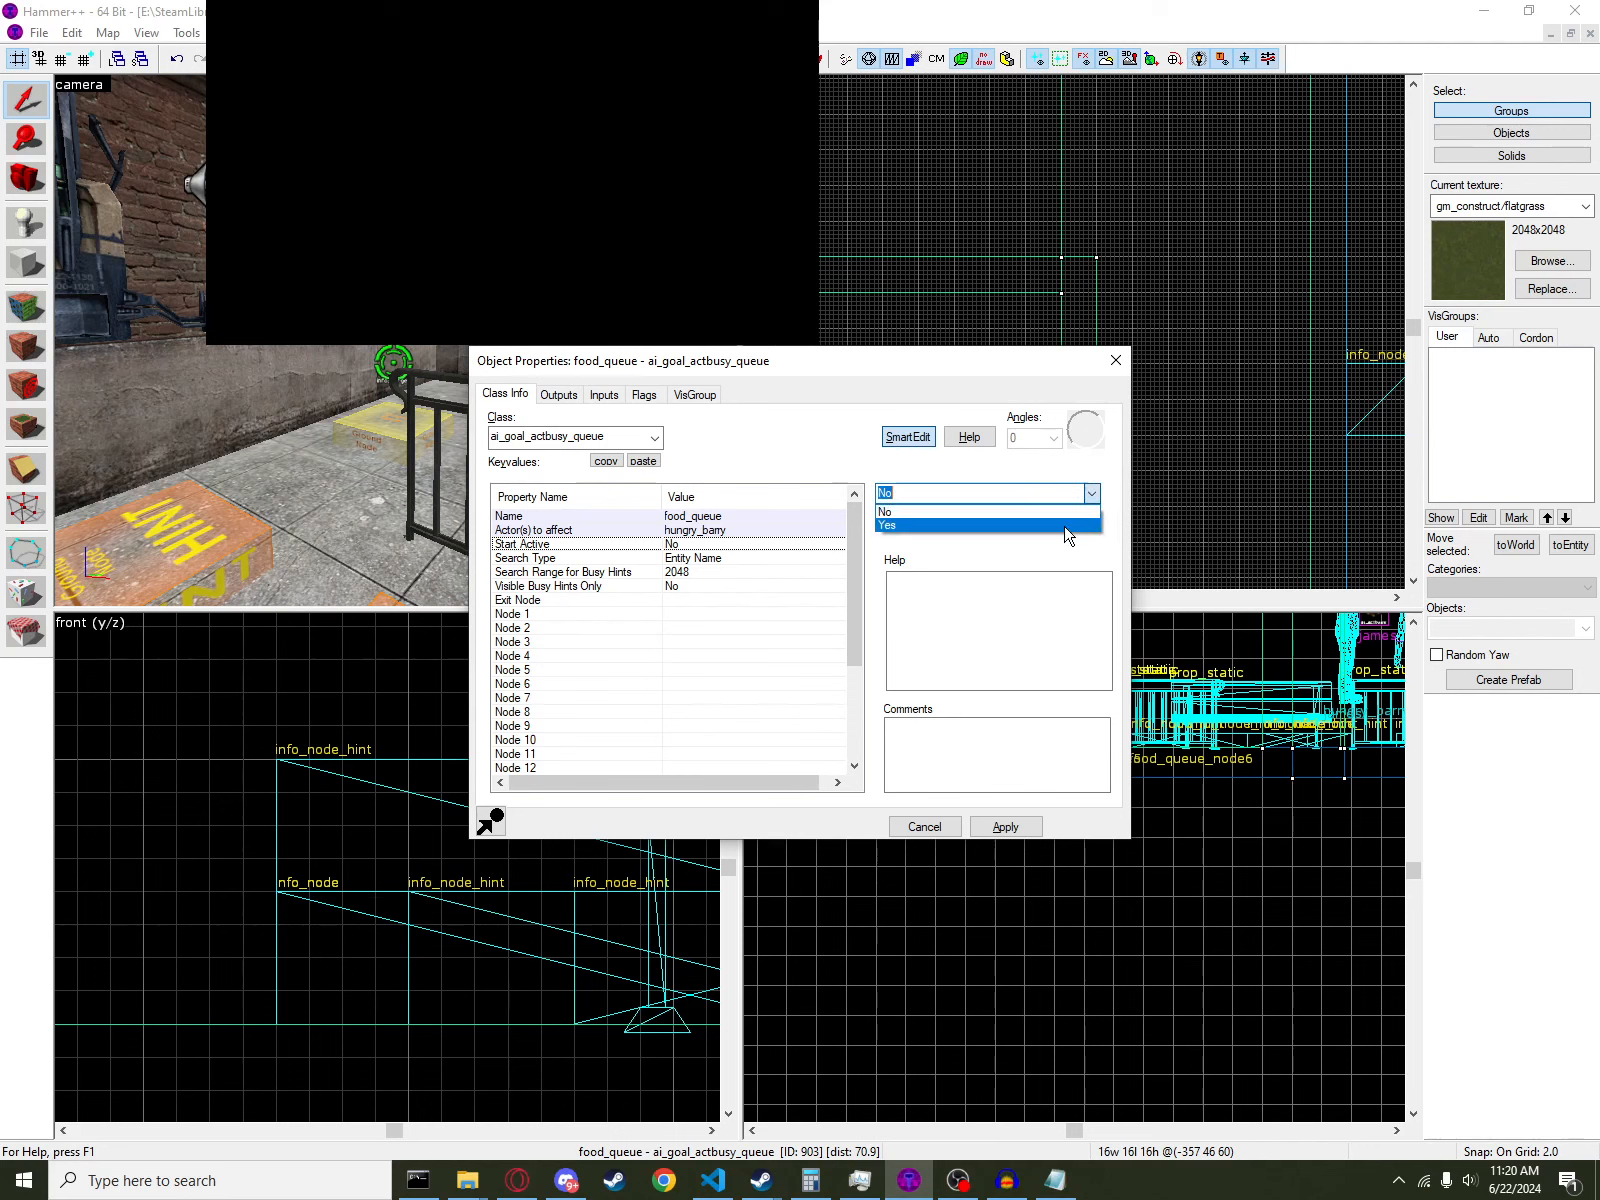
click(1066, 527)
click(703, 572)
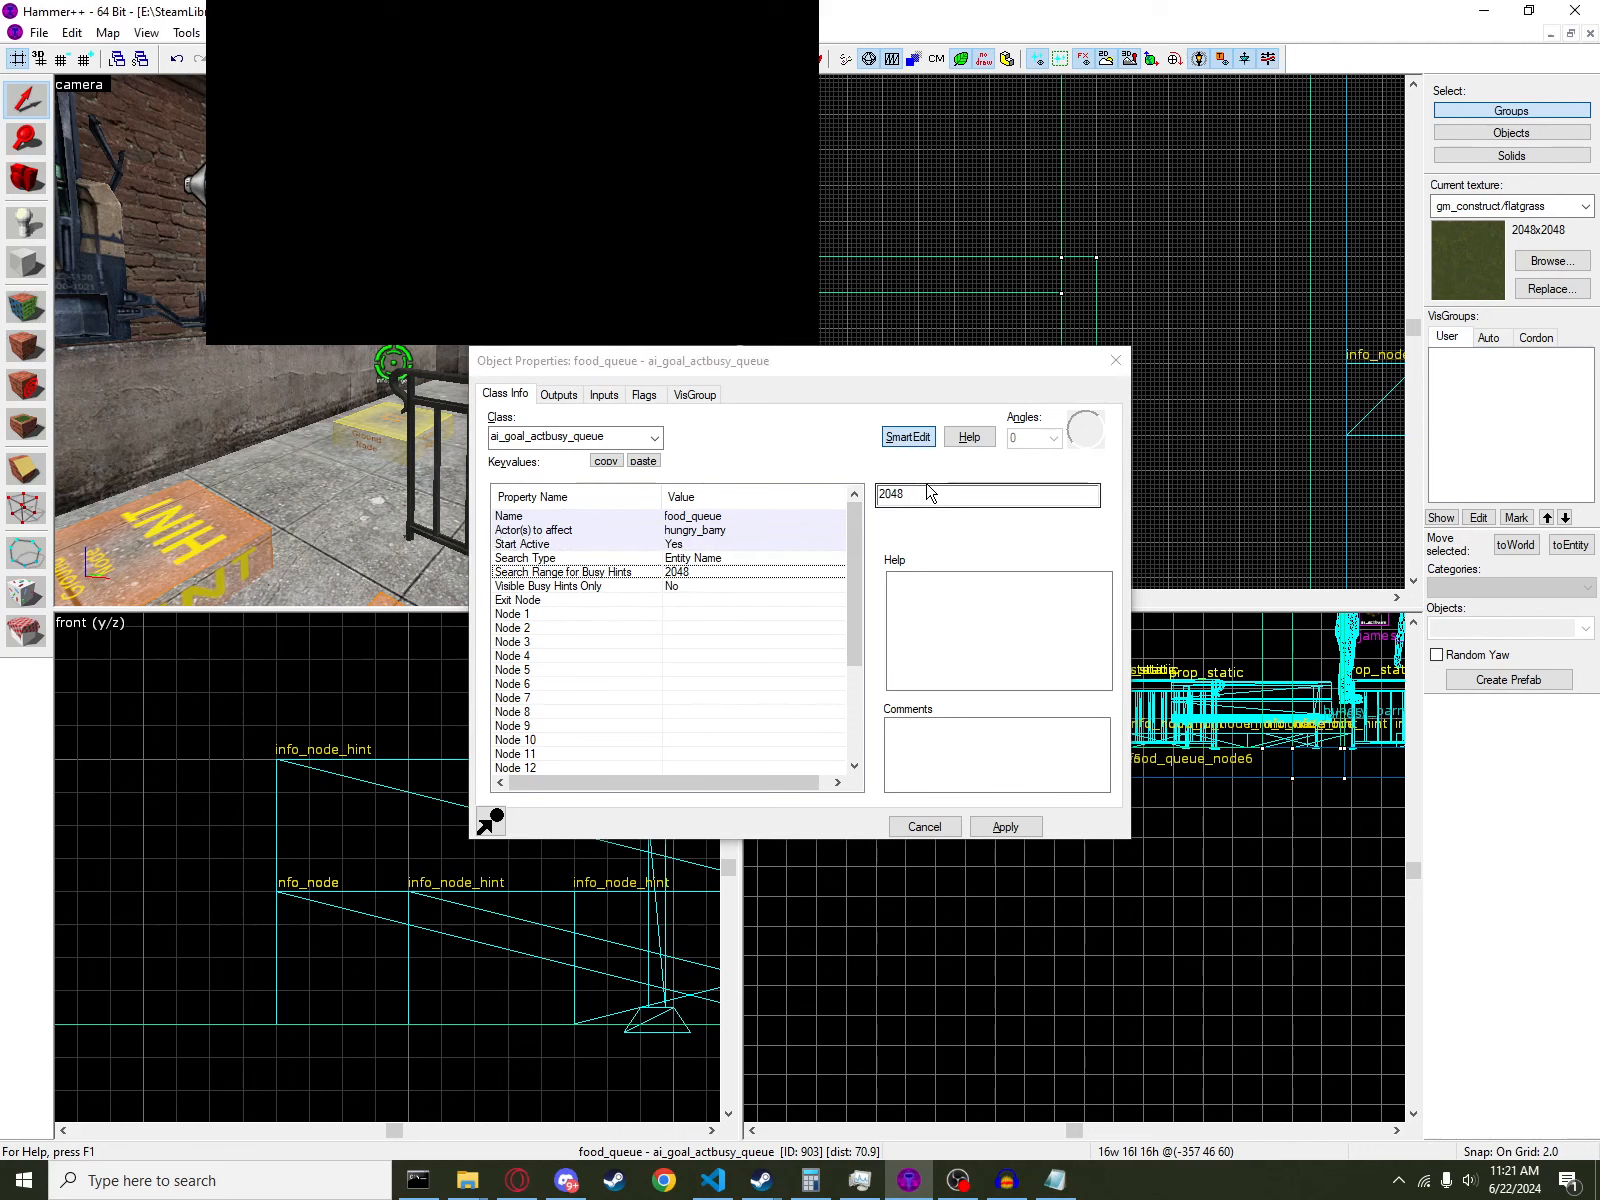
drag(928, 492, 882, 507)
text(9999)
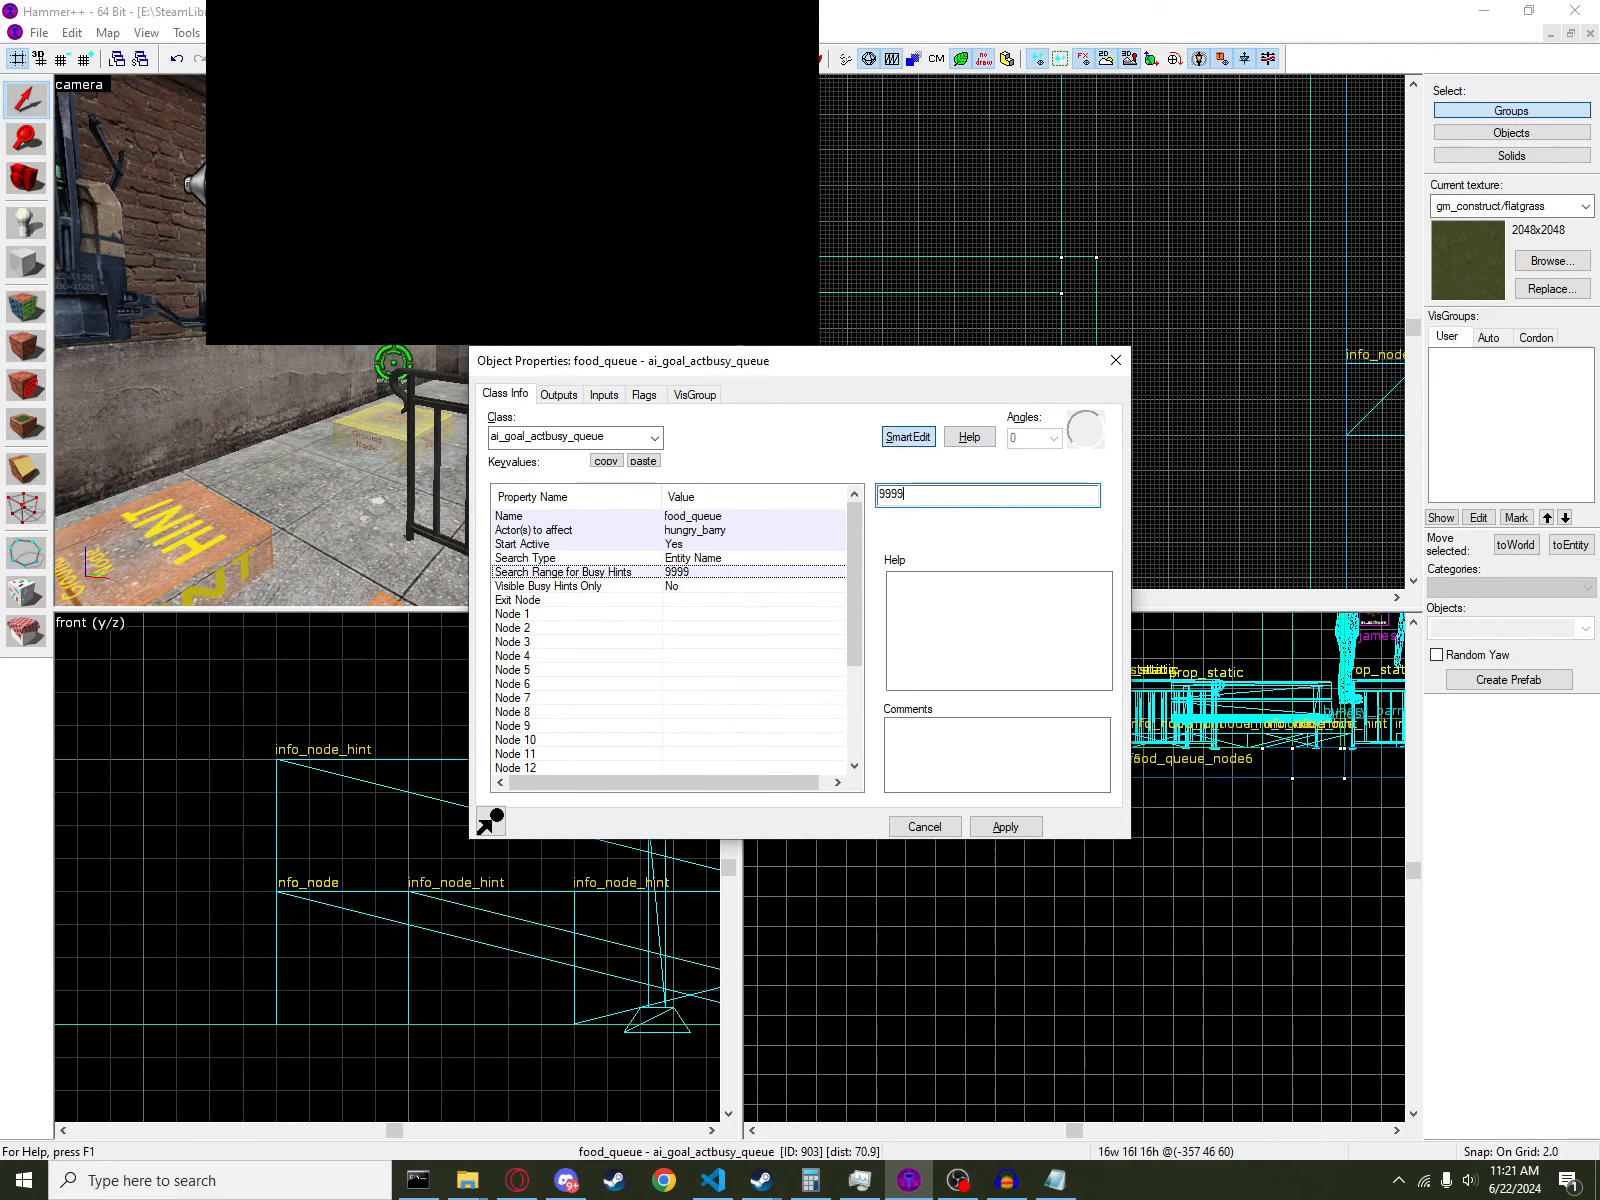
key(Return)
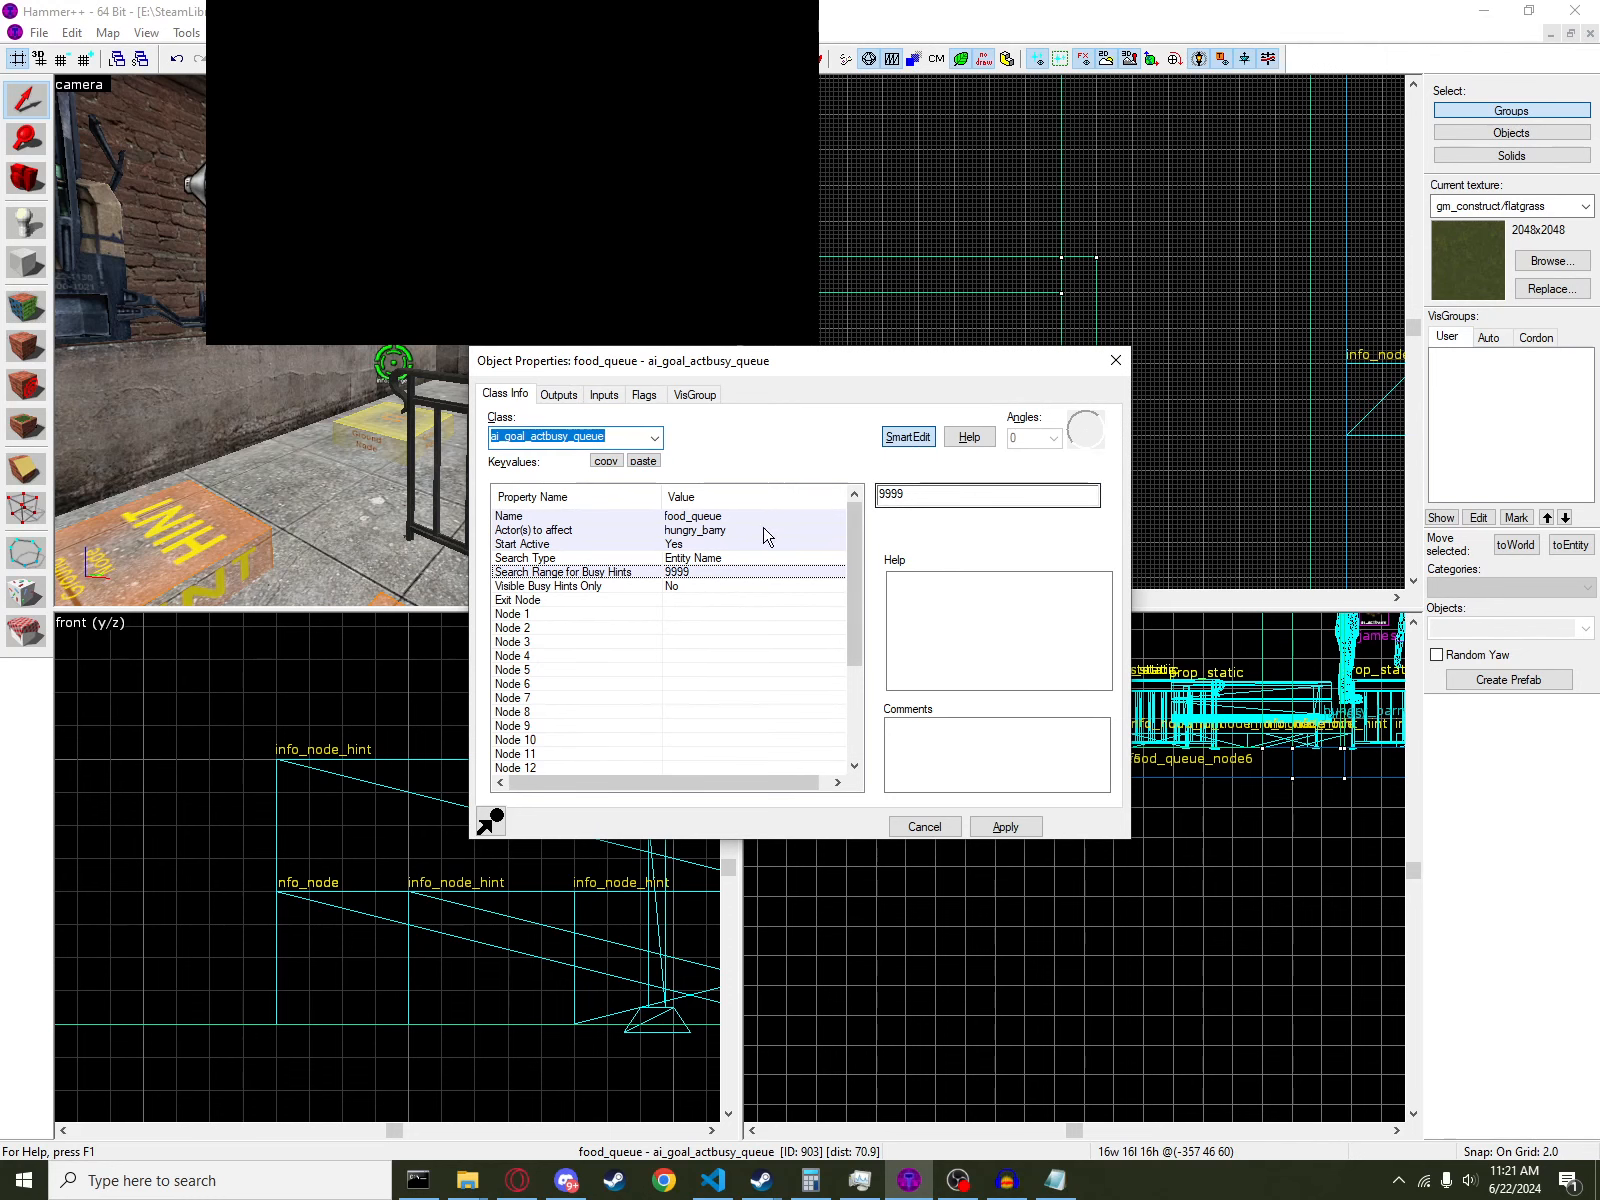
- Examine the Hint Group and Start Hint Disabled properties of the food_front and food_queue_node1 hint nodes
click(198, 500)
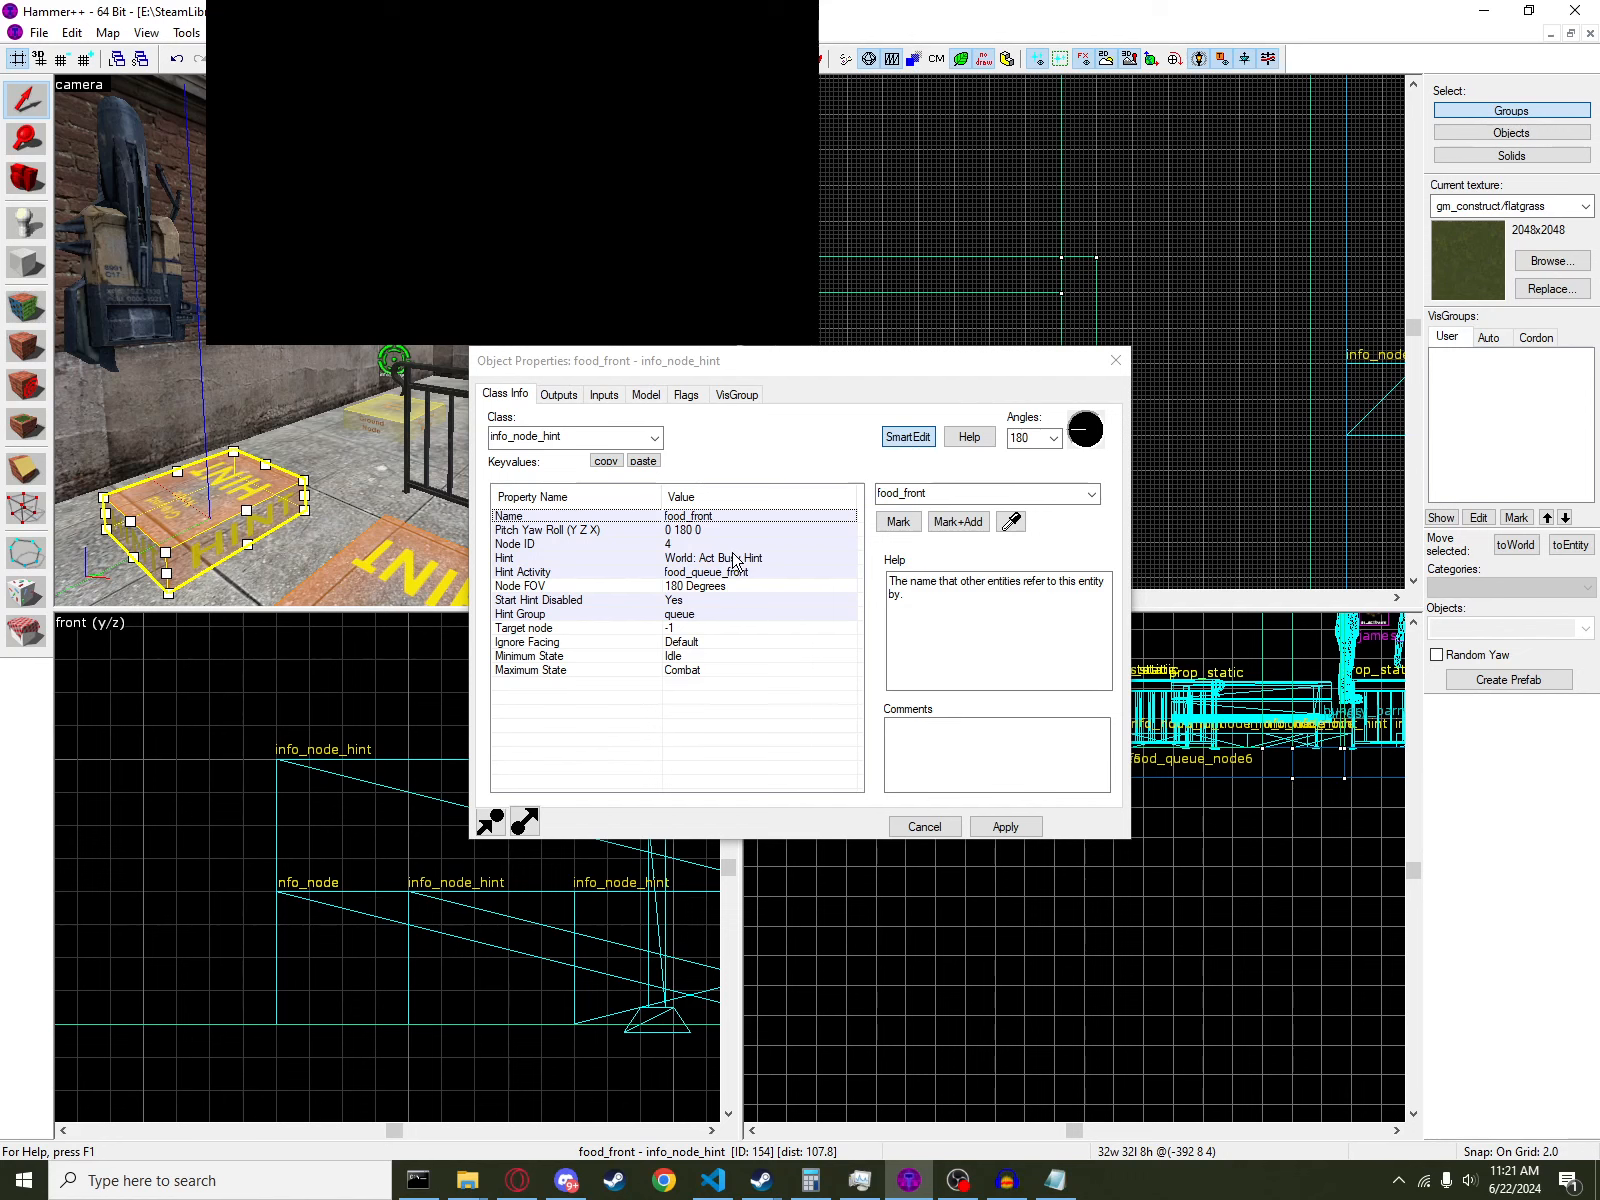
click(698, 616)
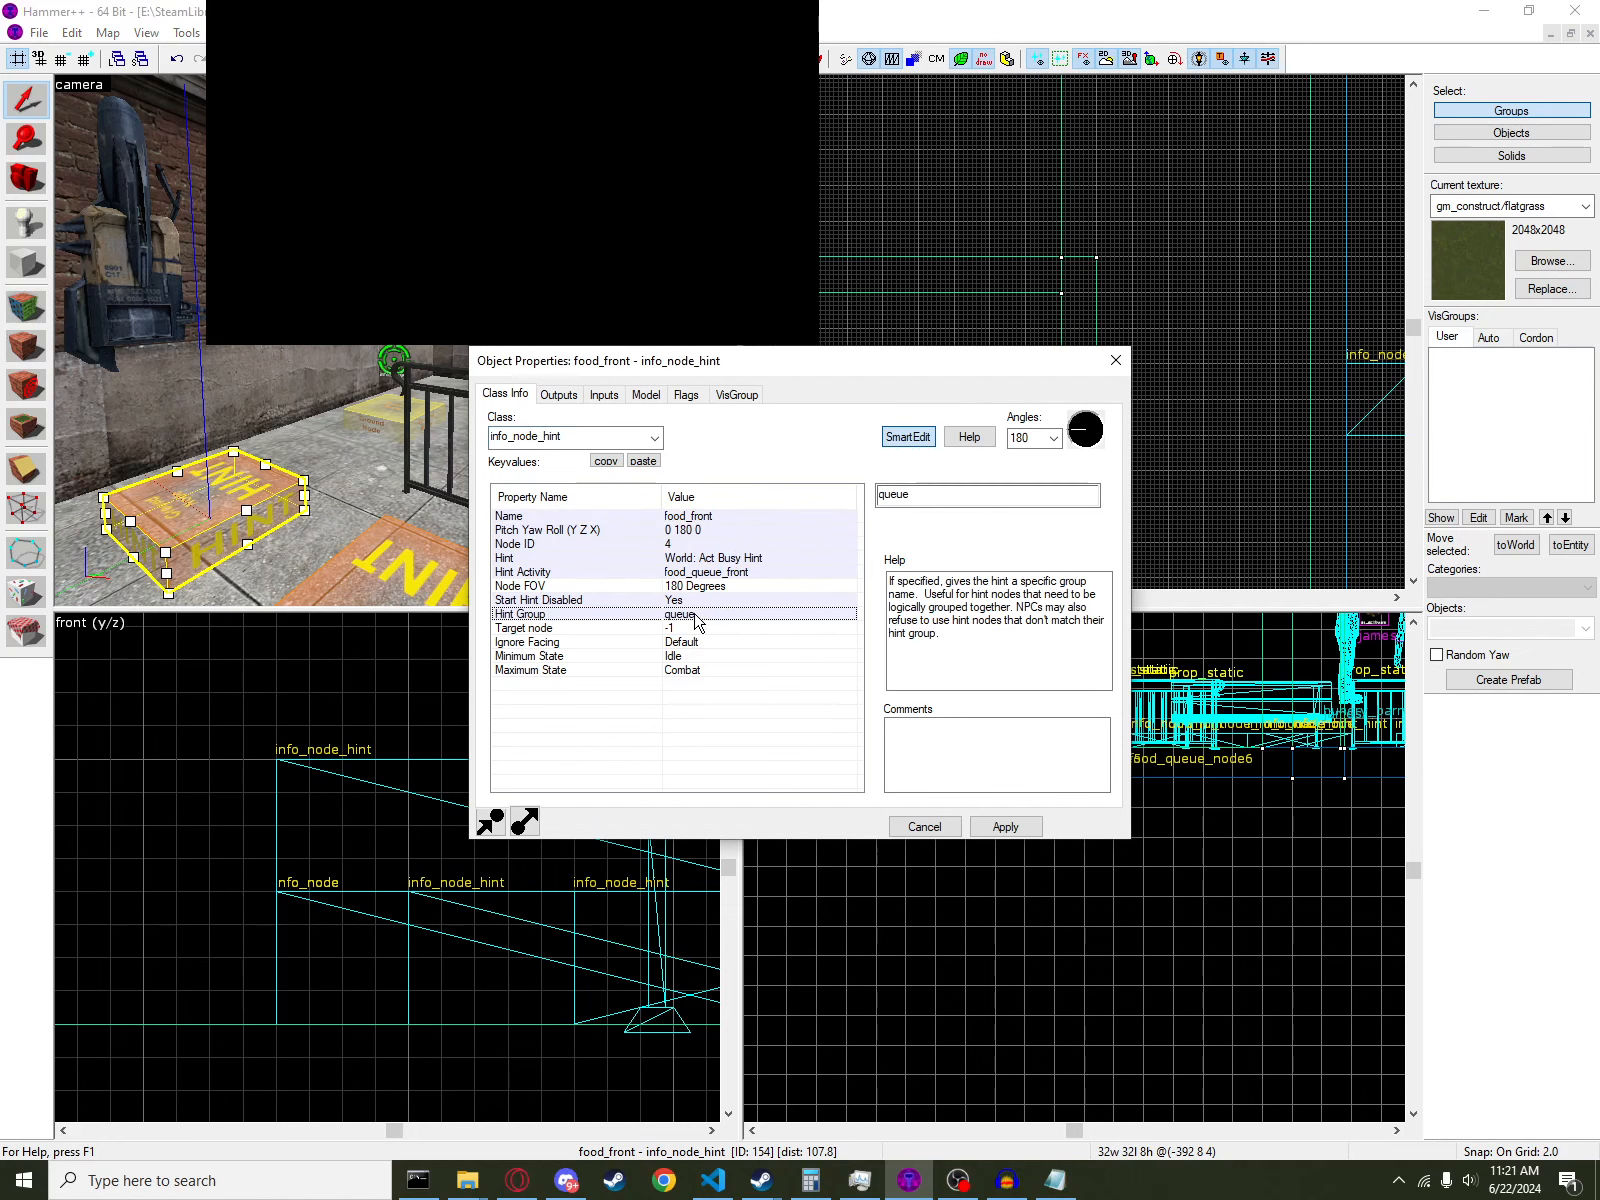
click(415, 585)
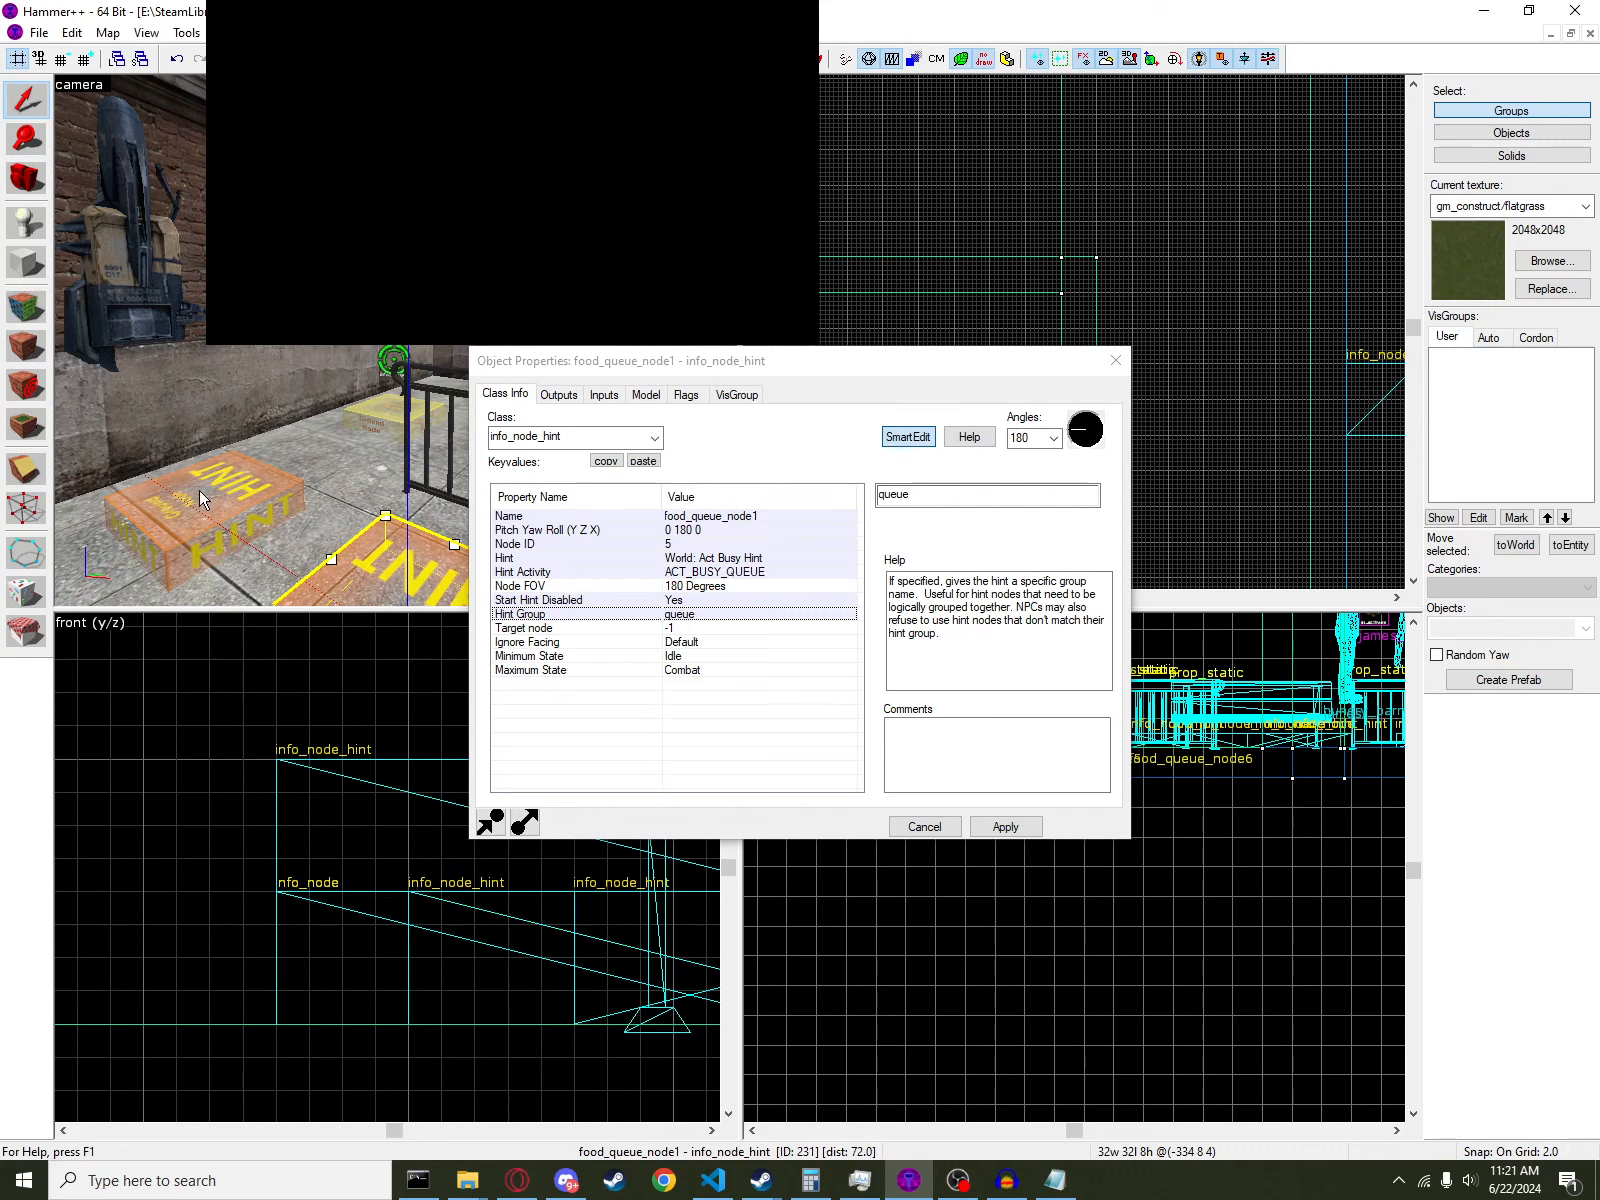
click(228, 504)
click(665, 602)
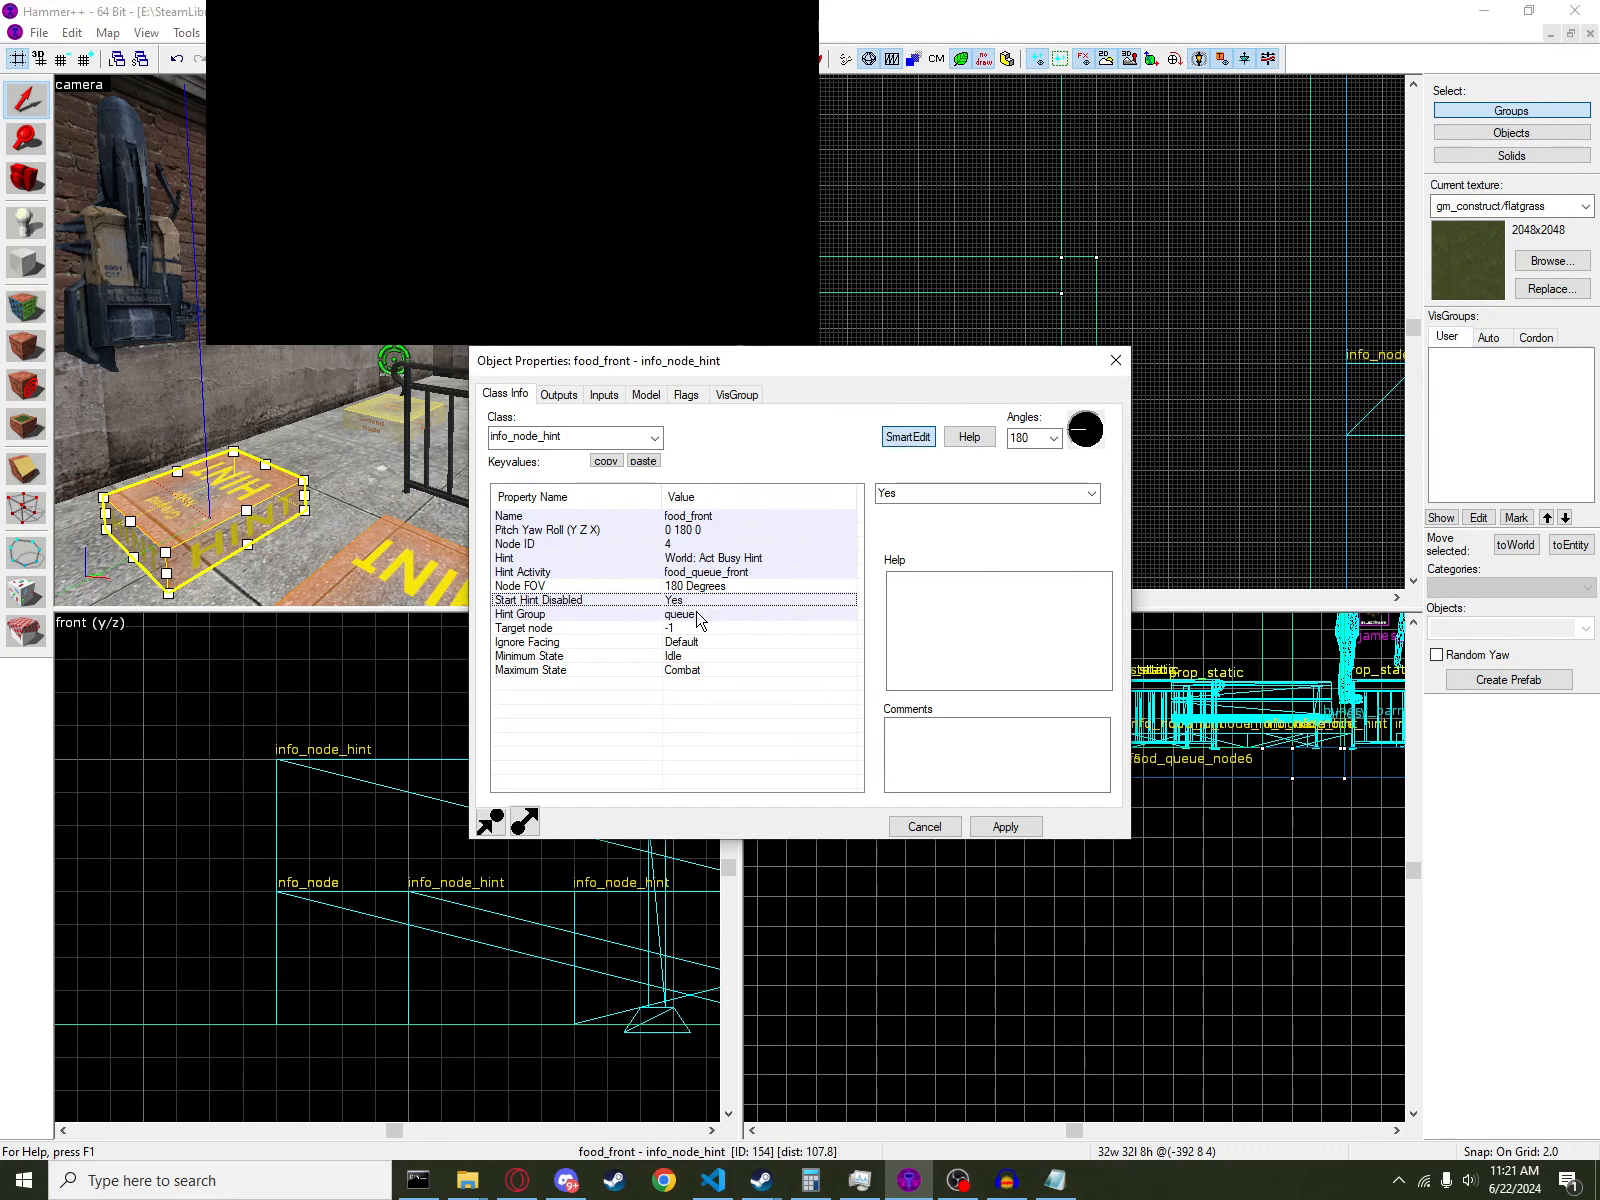
click(699, 616)
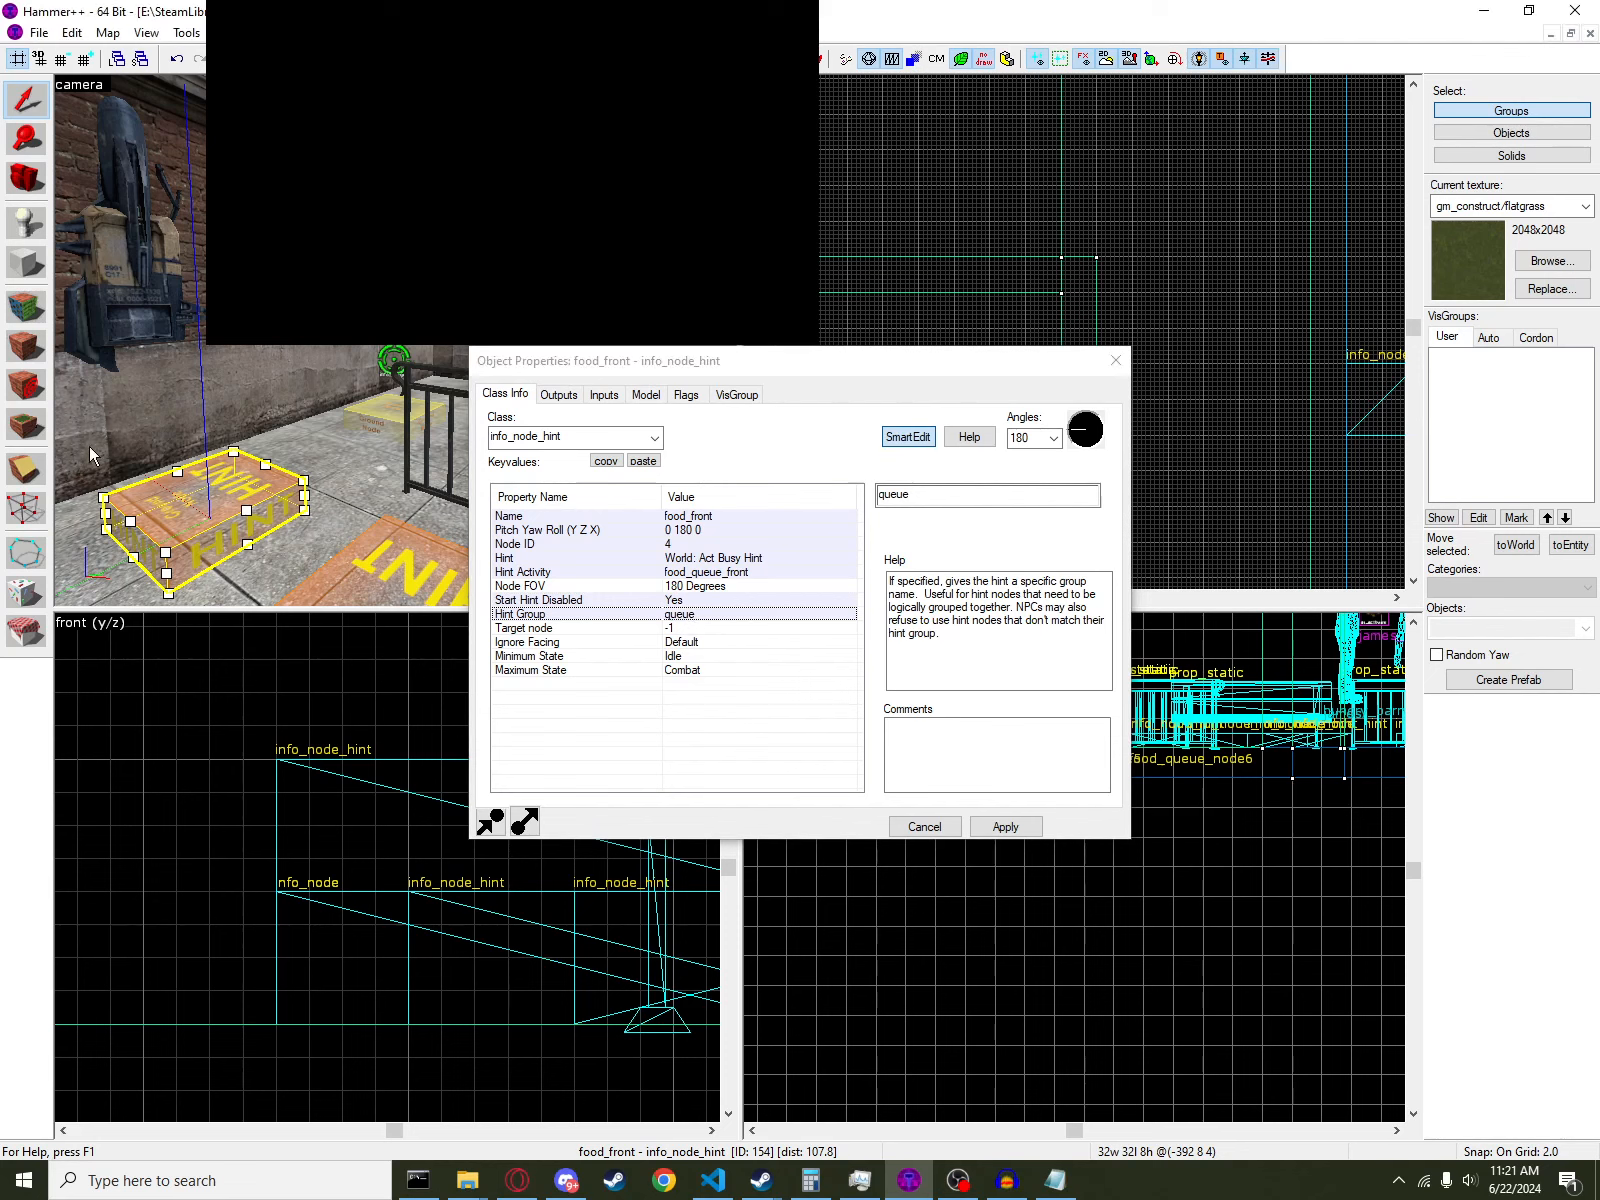
- Set the Hint Group of the hungry_barry npc_citizen to queue
key(z)
key(s)
key(z)
key(a)
key(s)
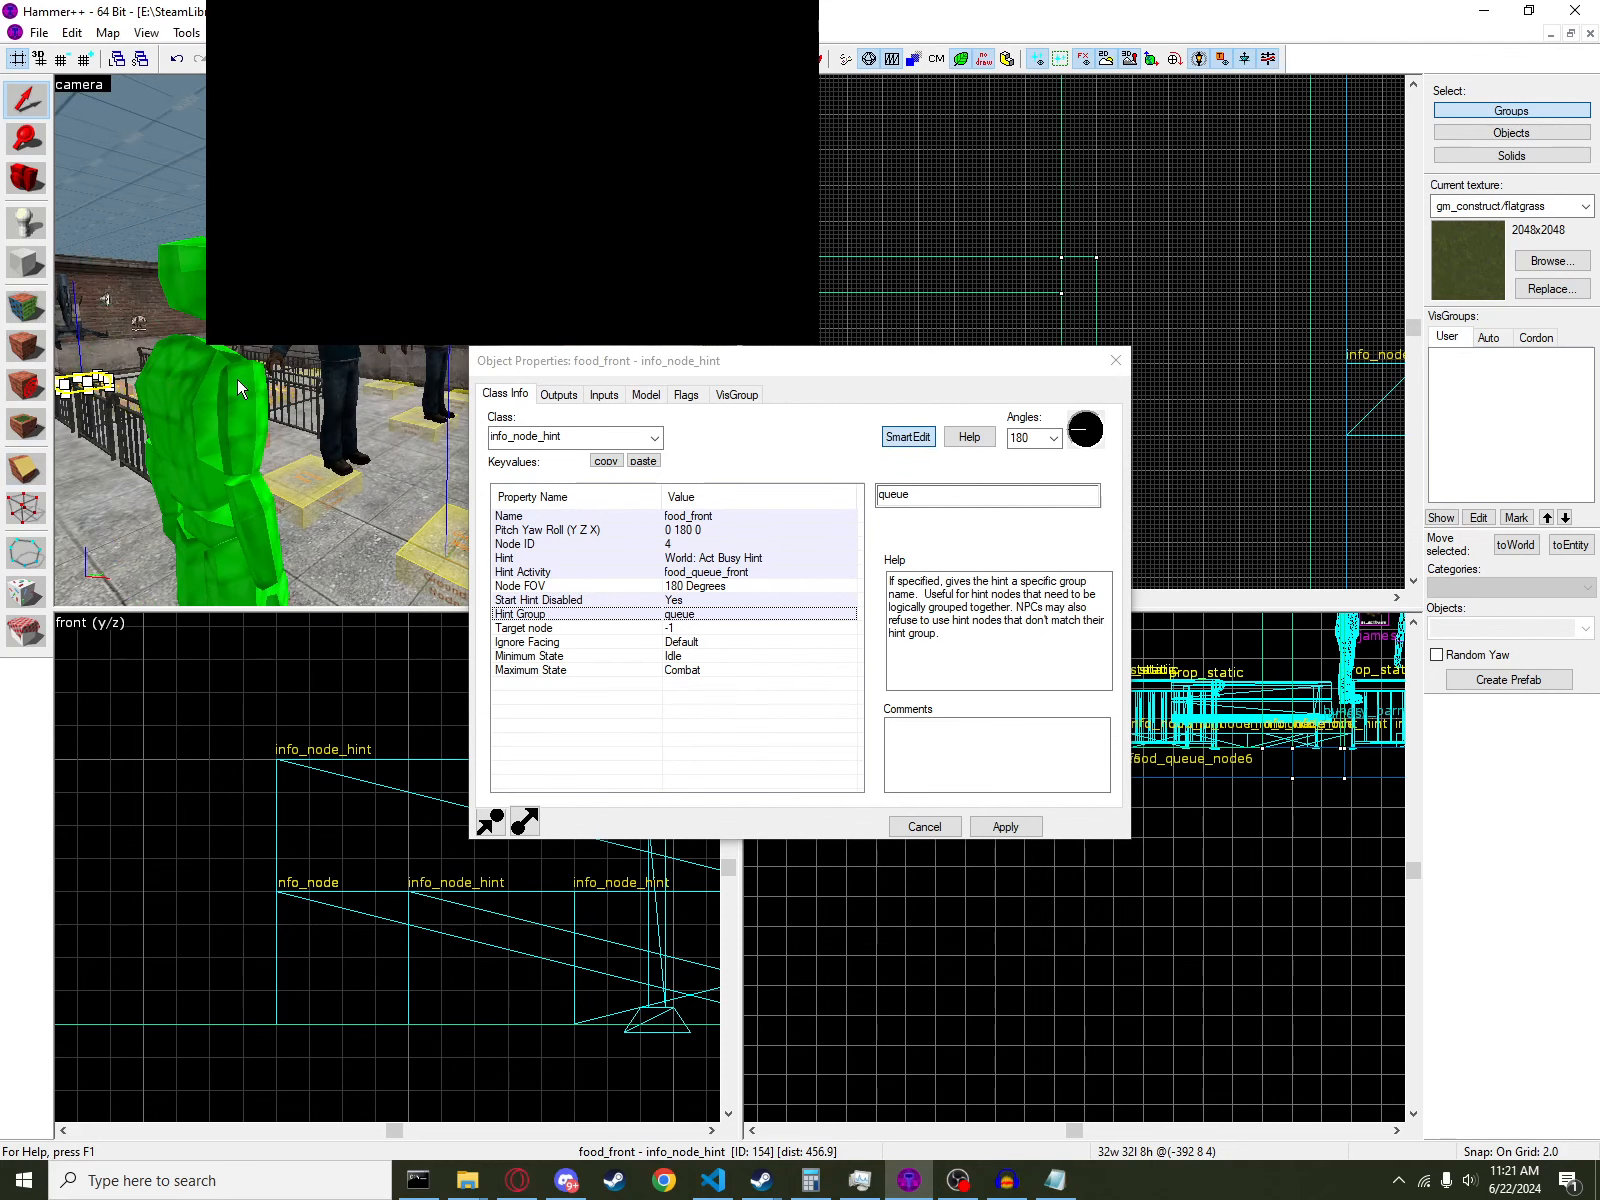
click(342, 352)
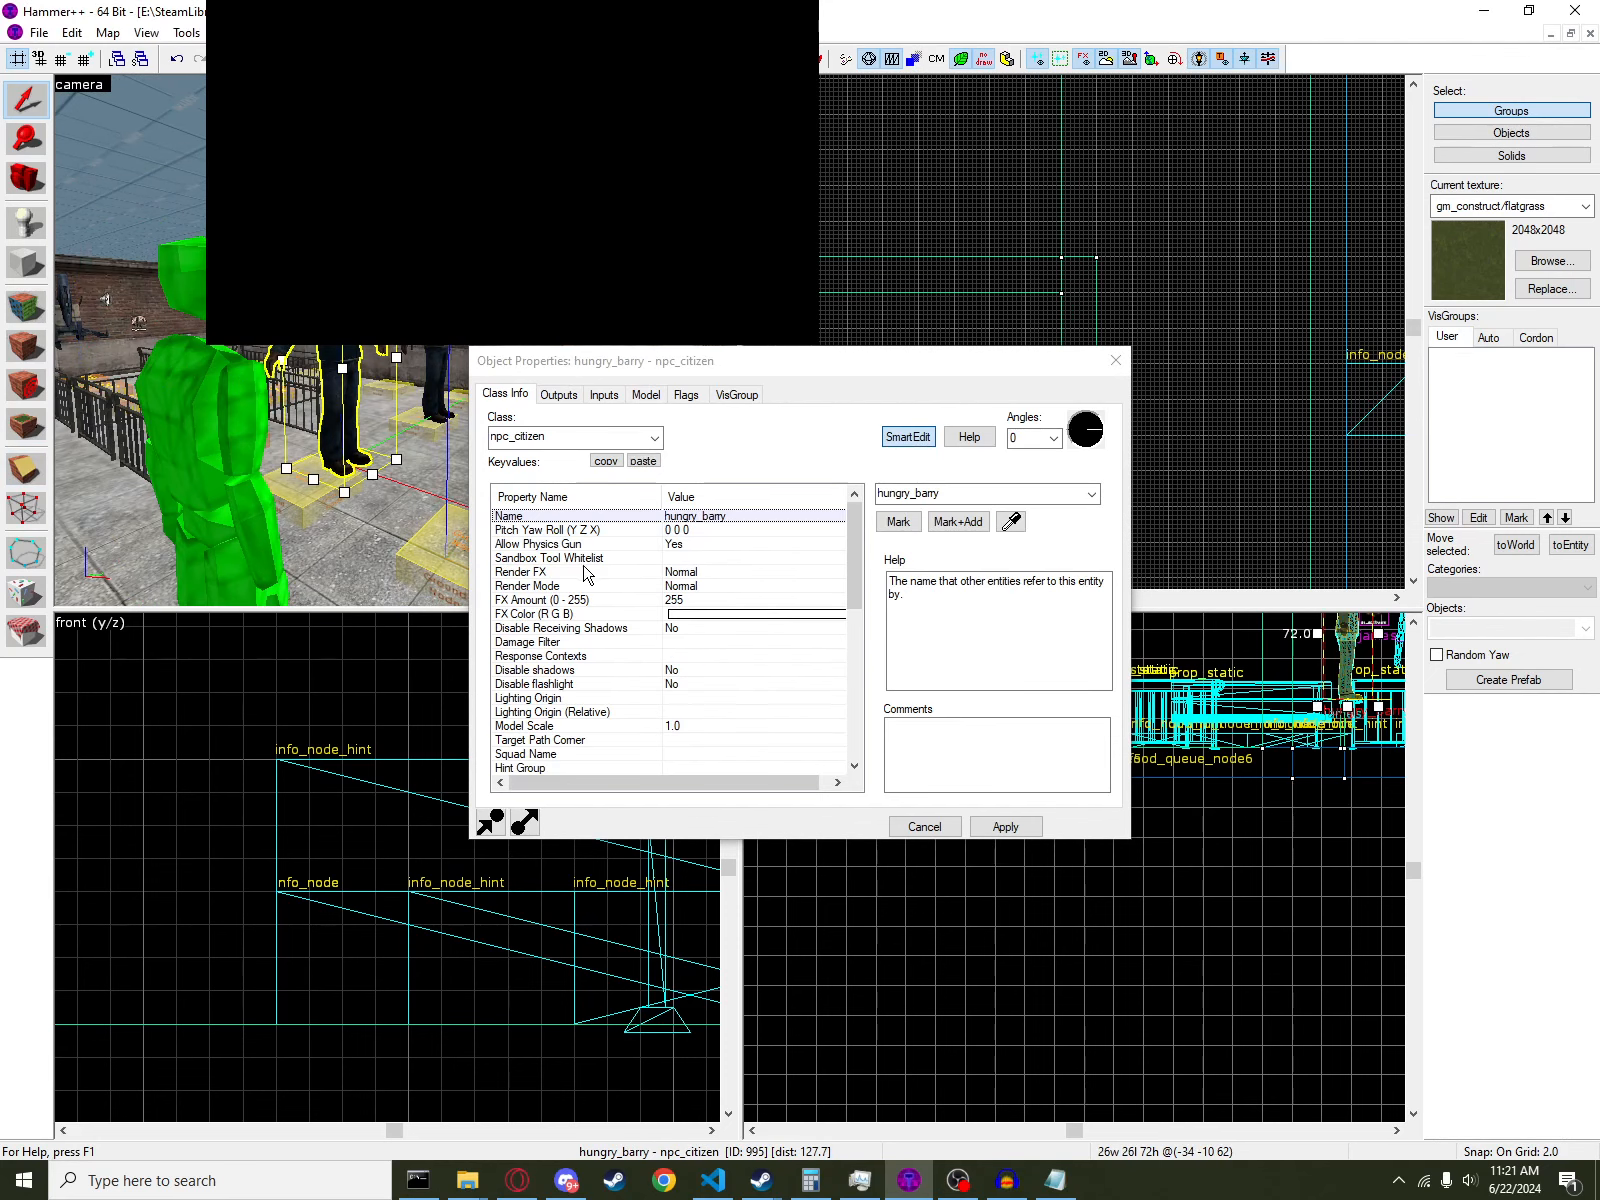
scroll(740, 614, down, 2)
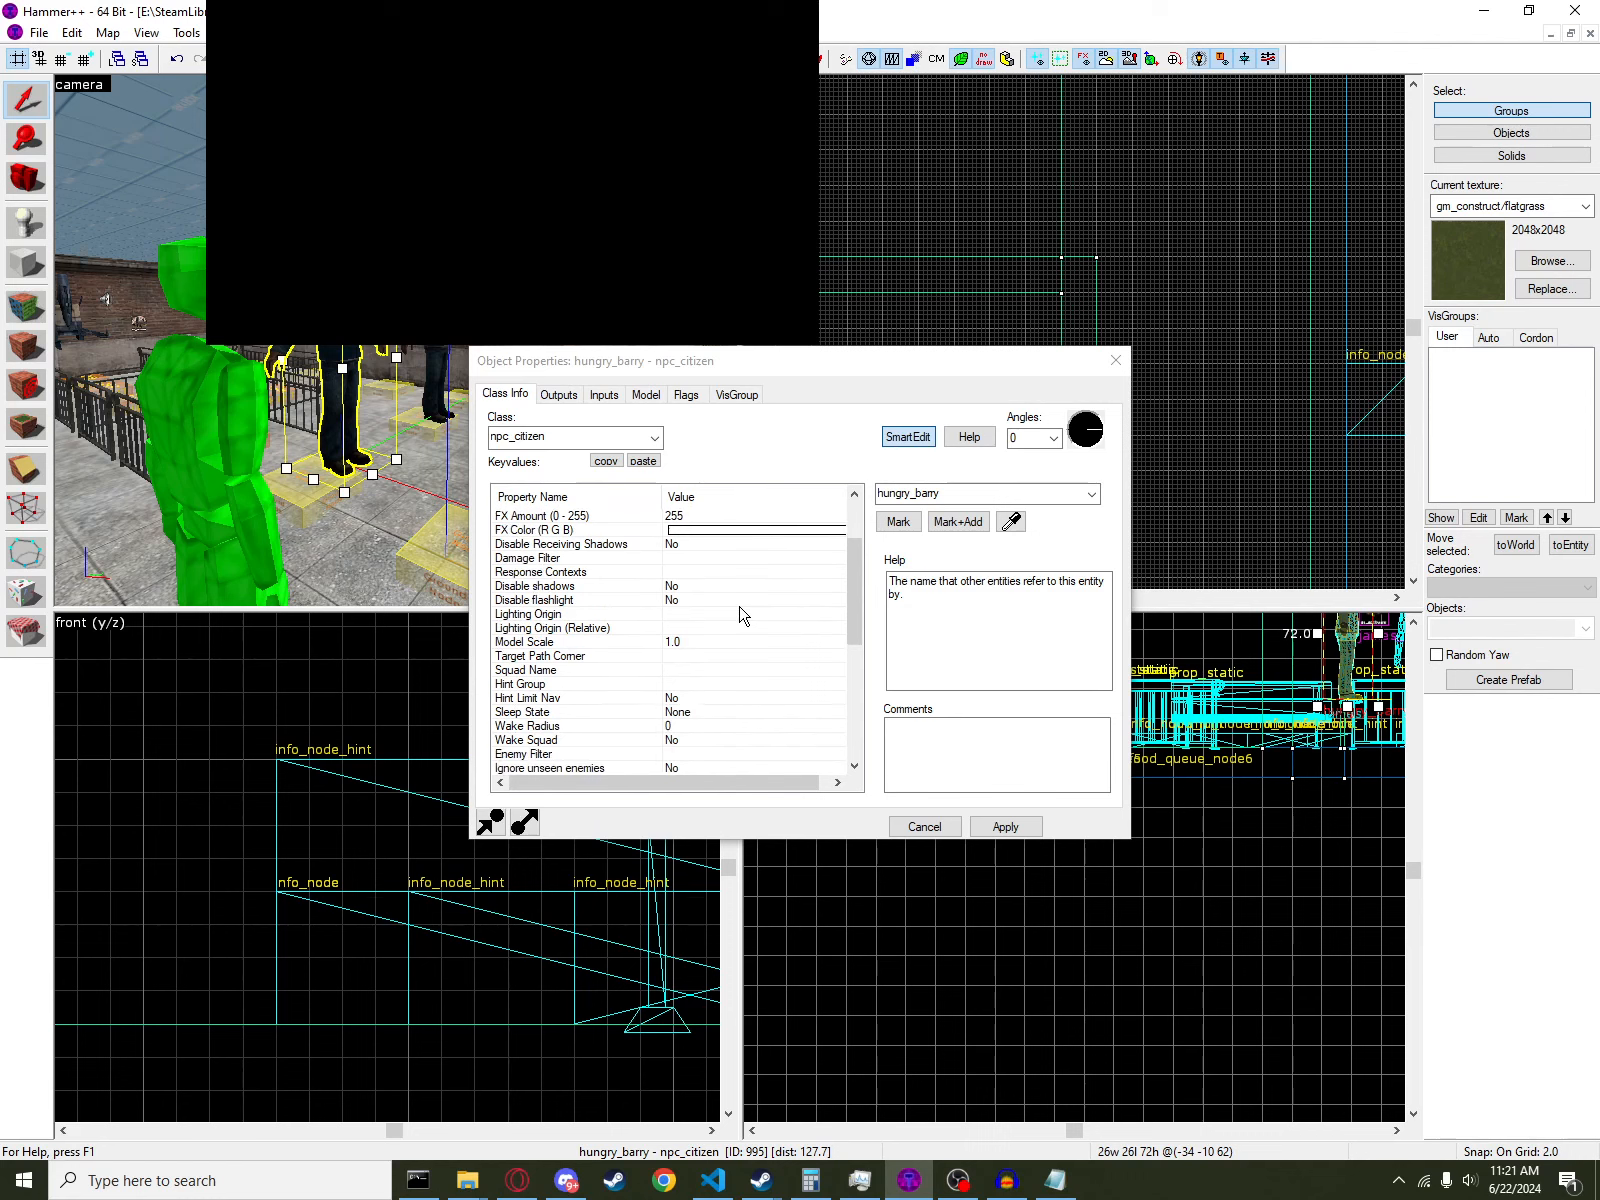
click(563, 685)
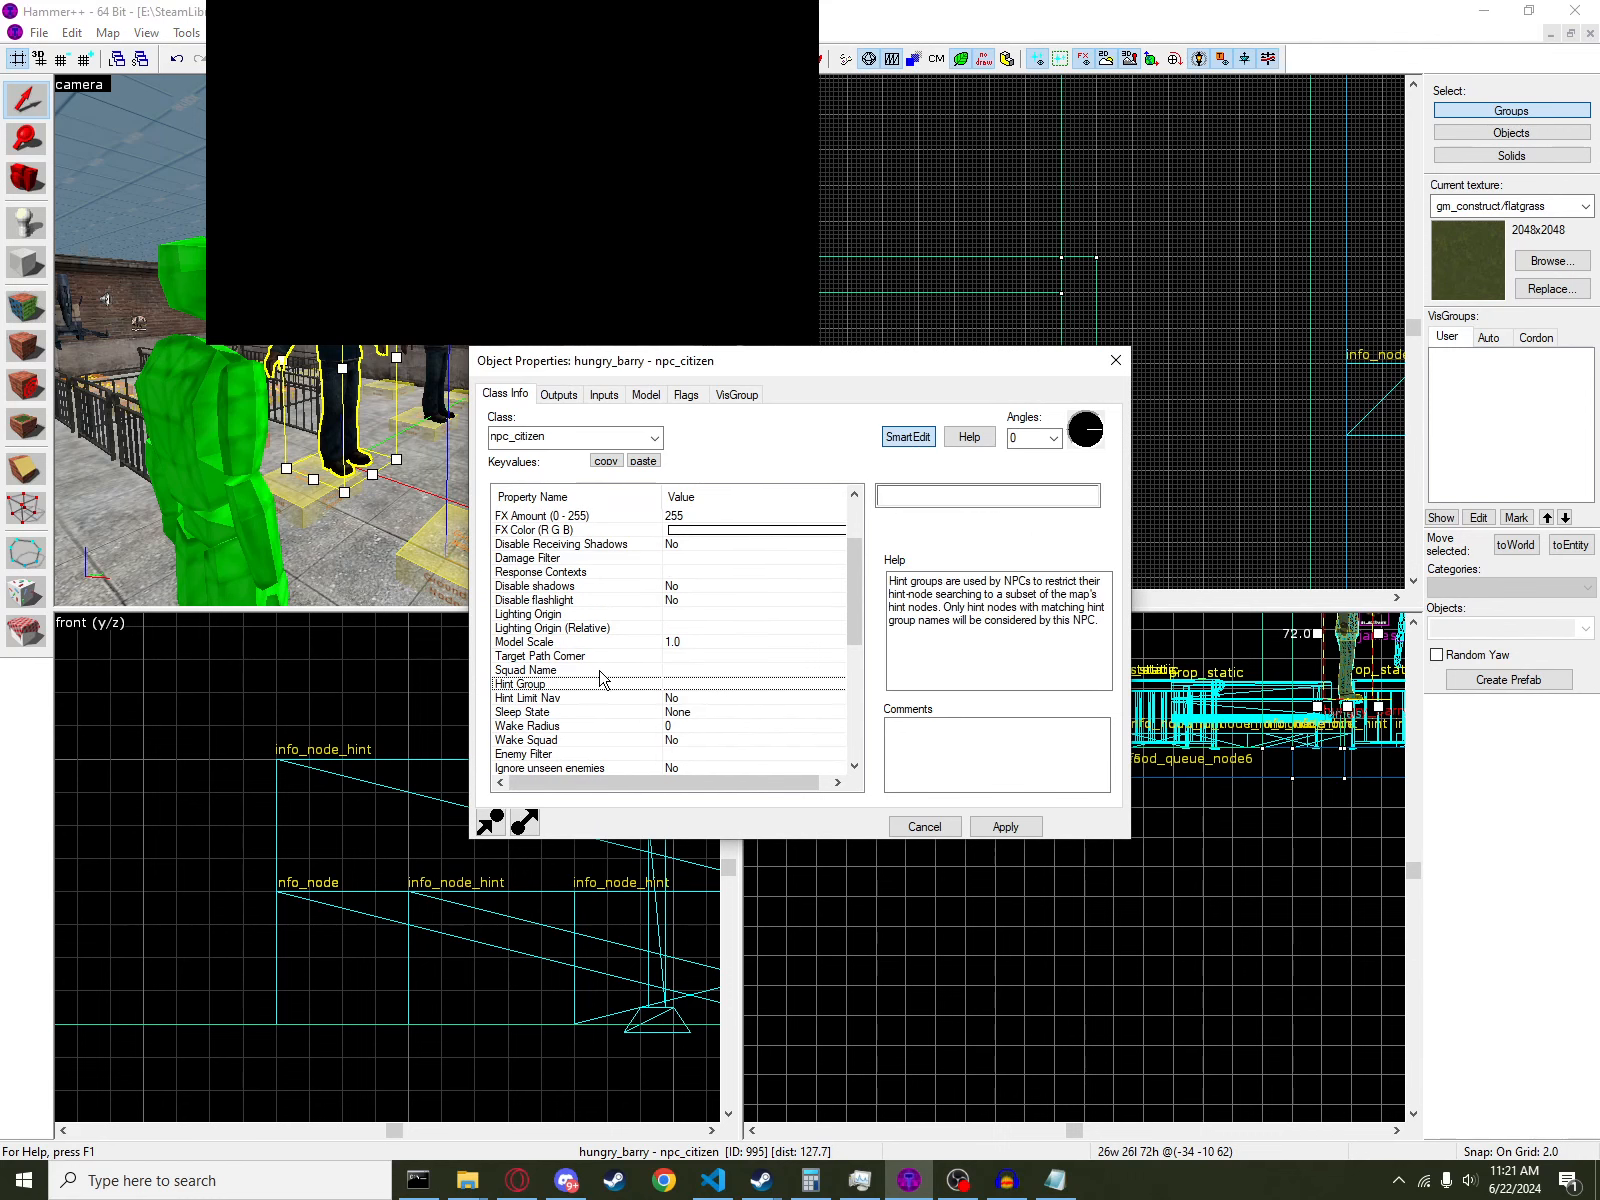
click(894, 497)
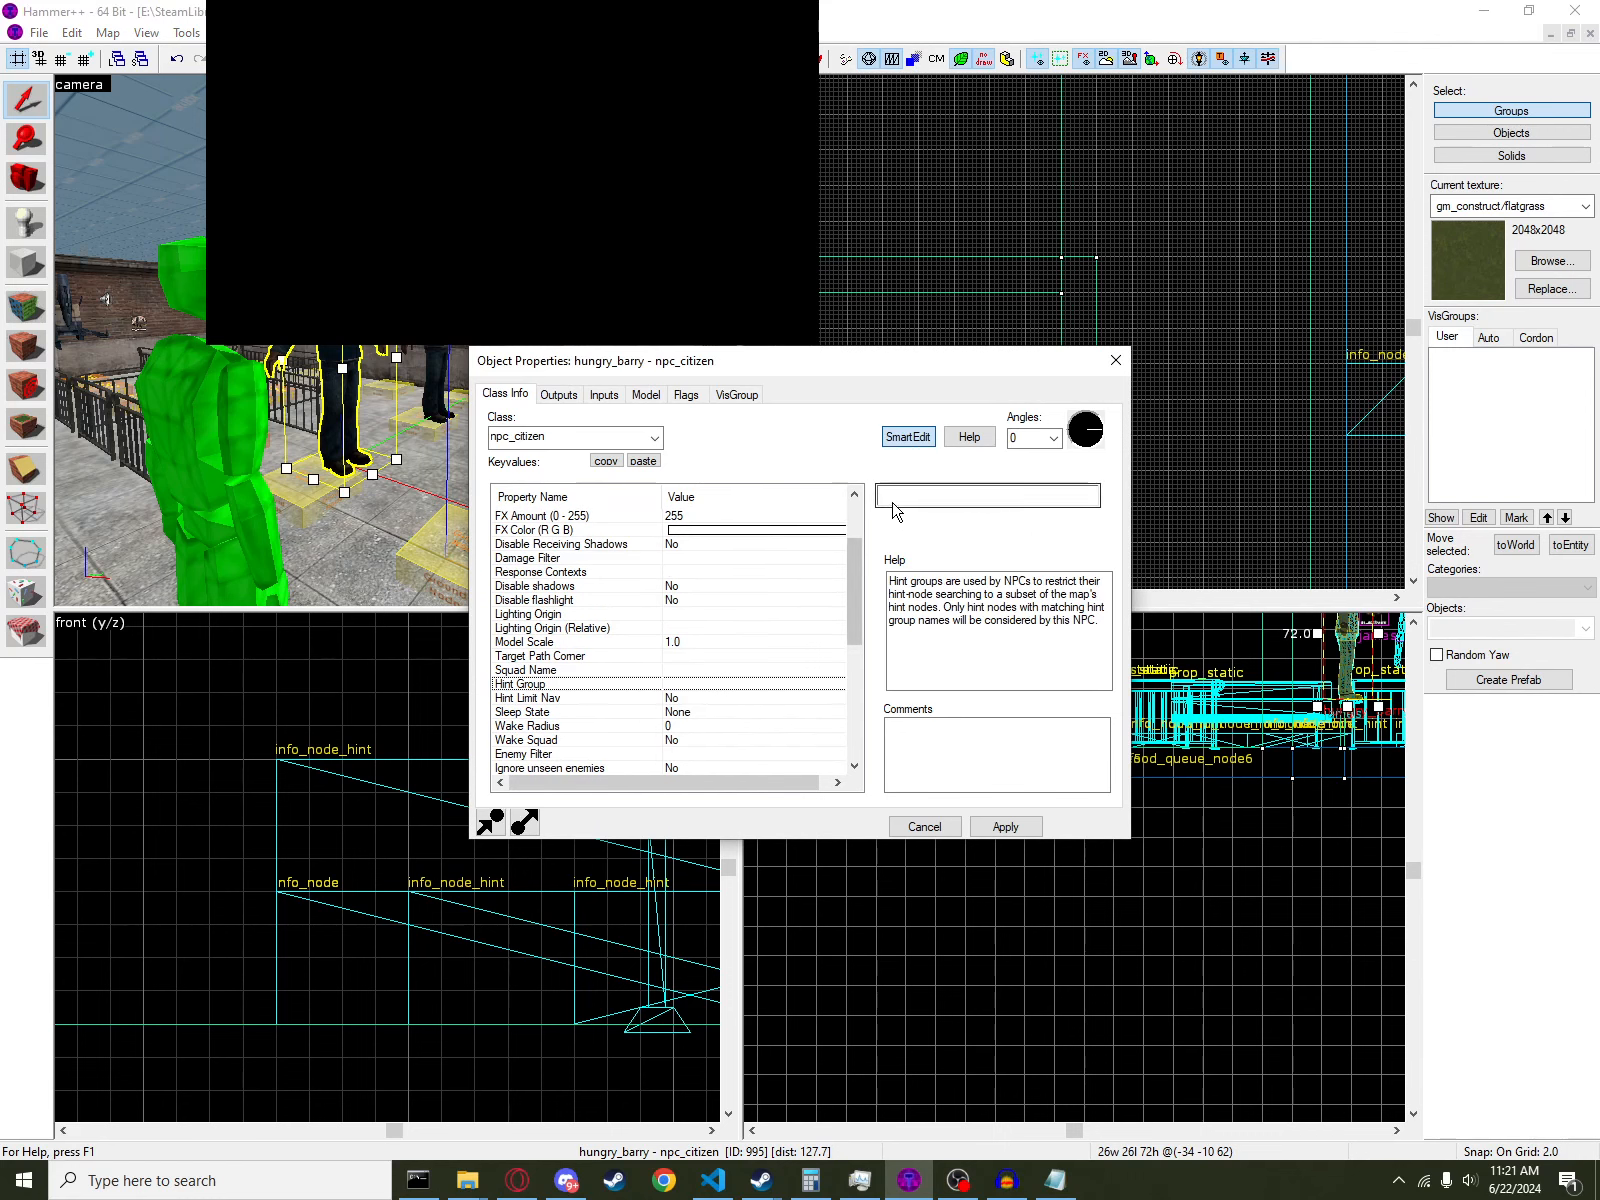
text(queue)
key(Return)
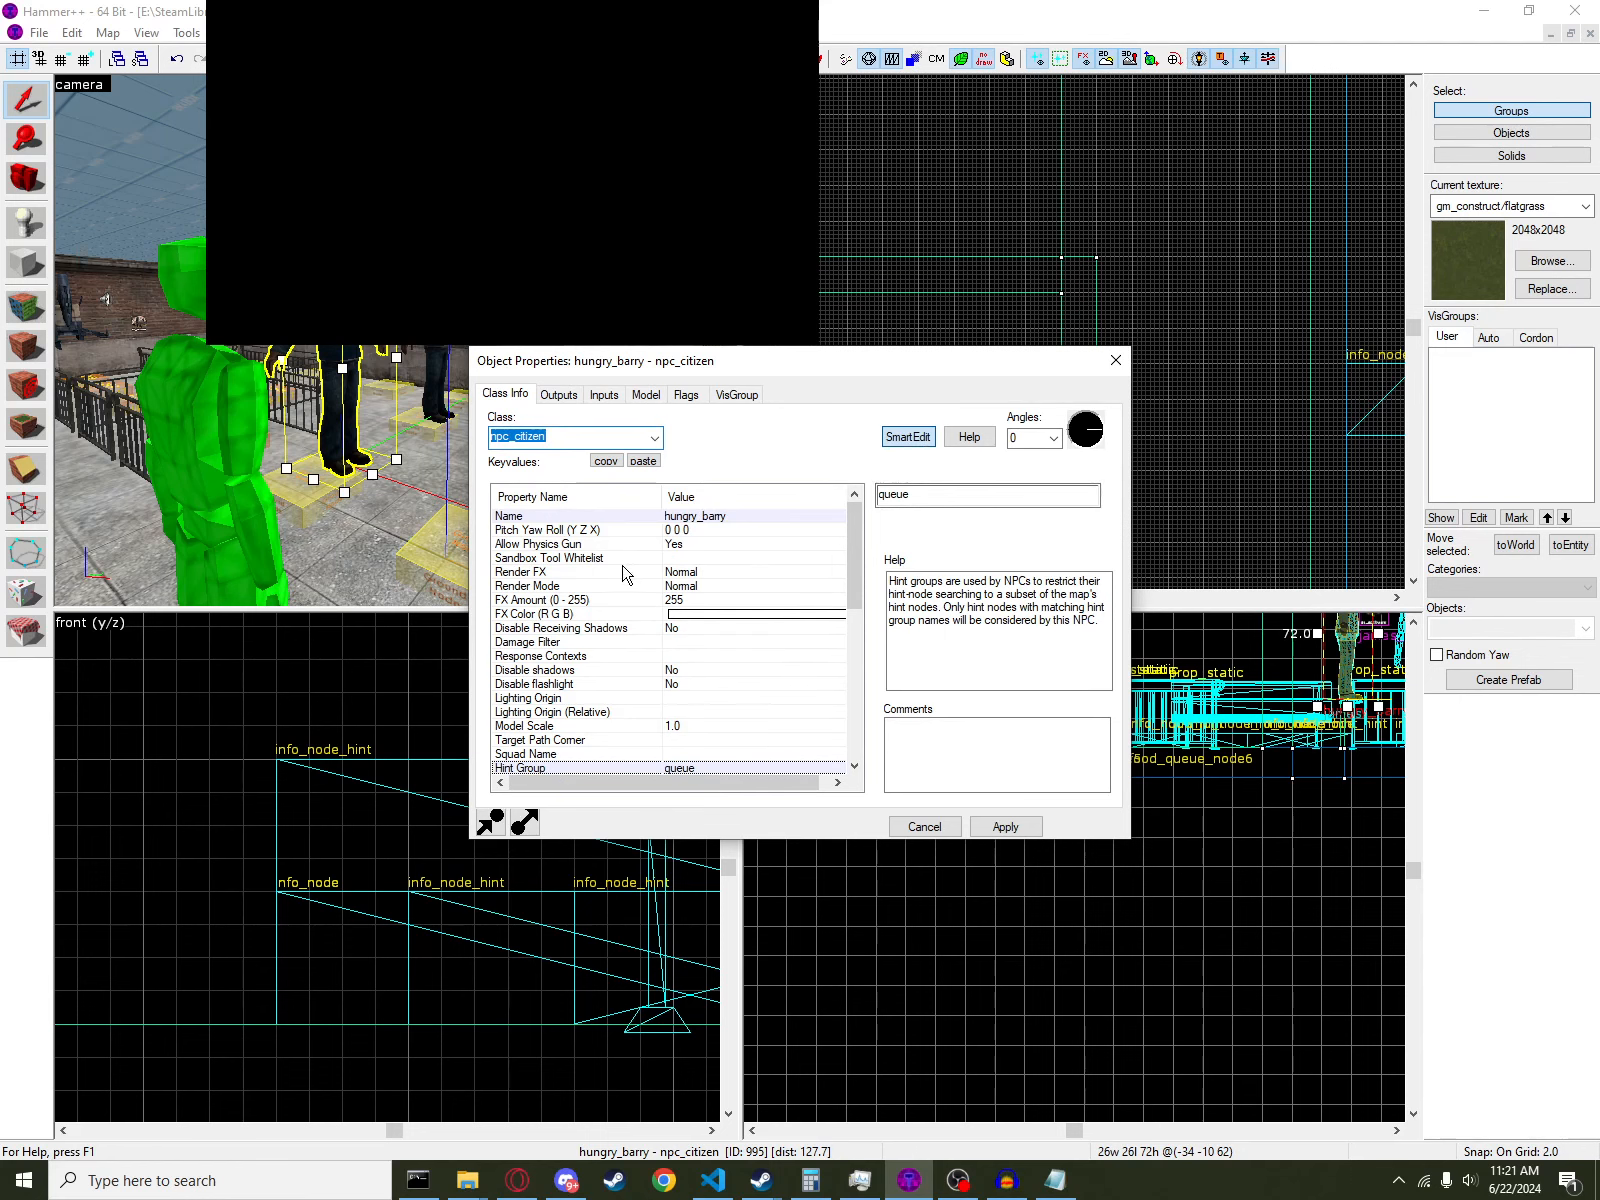
- Look over the queue and surrounding node areas, check the Hint Group of the james npc_citizen, and close its properties
key(z)
key(w)
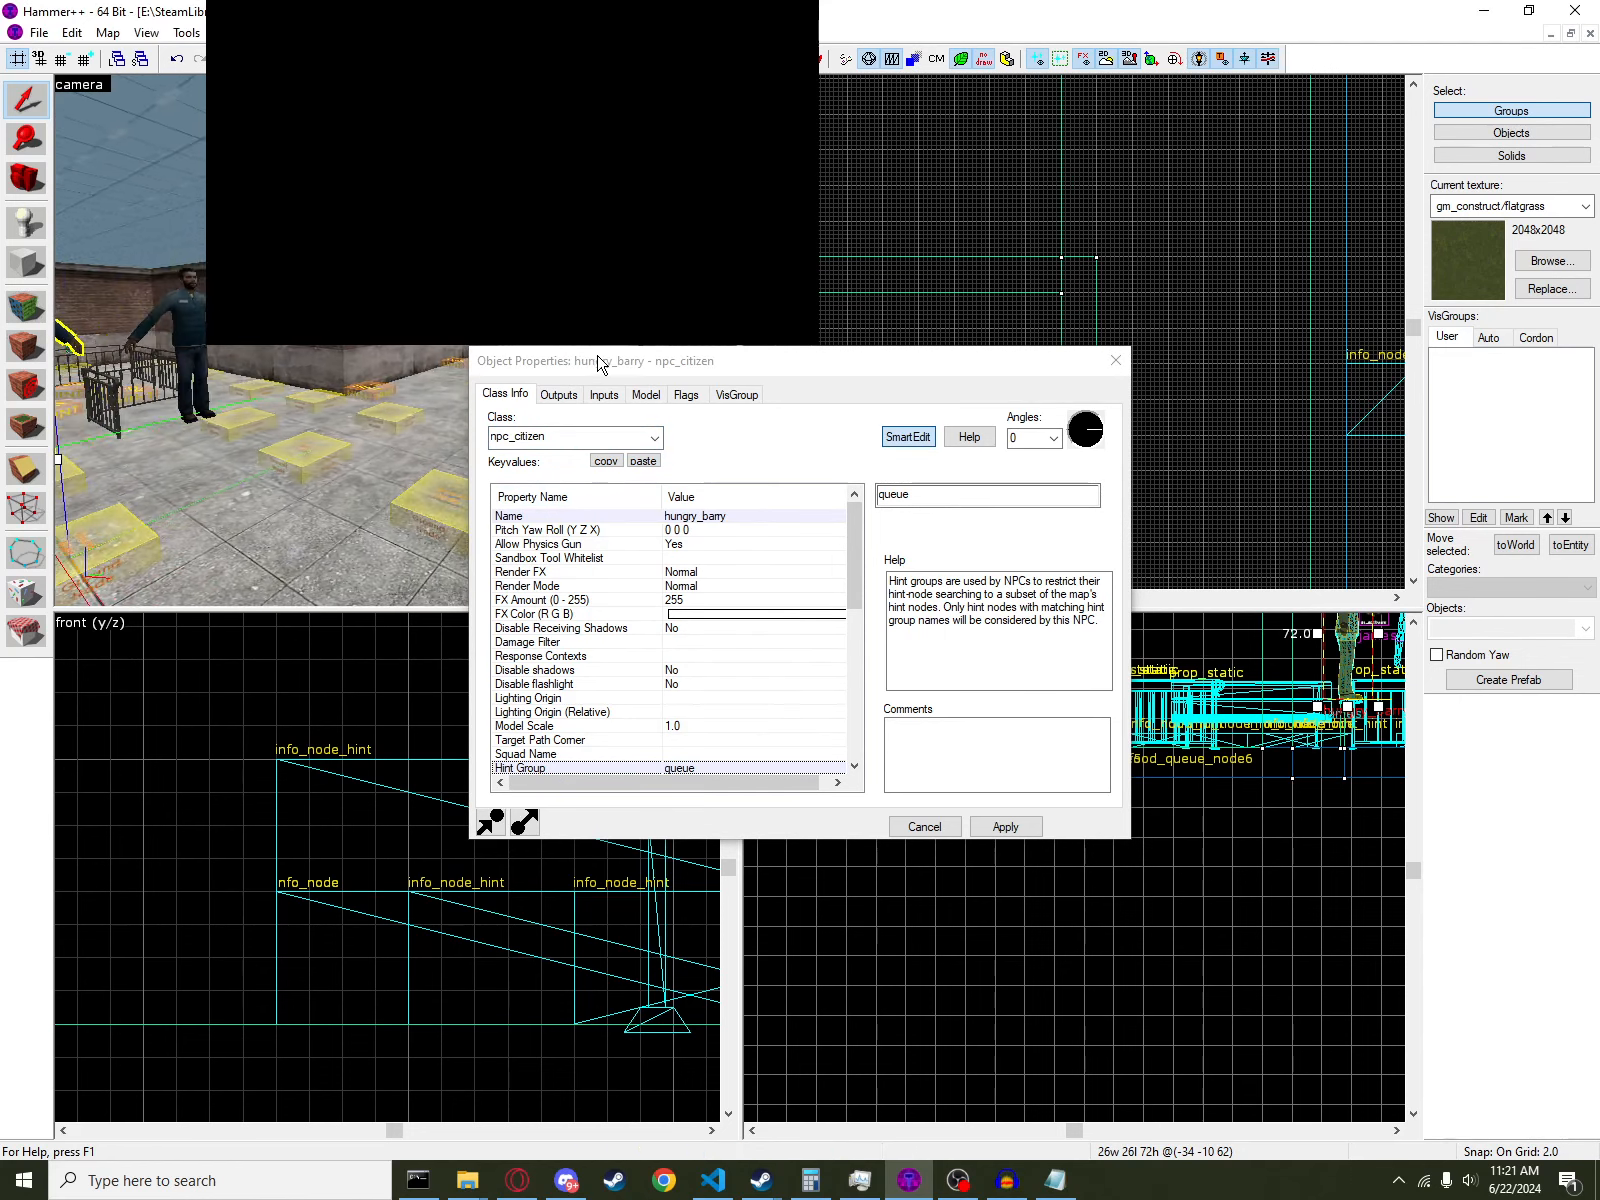
key(w)
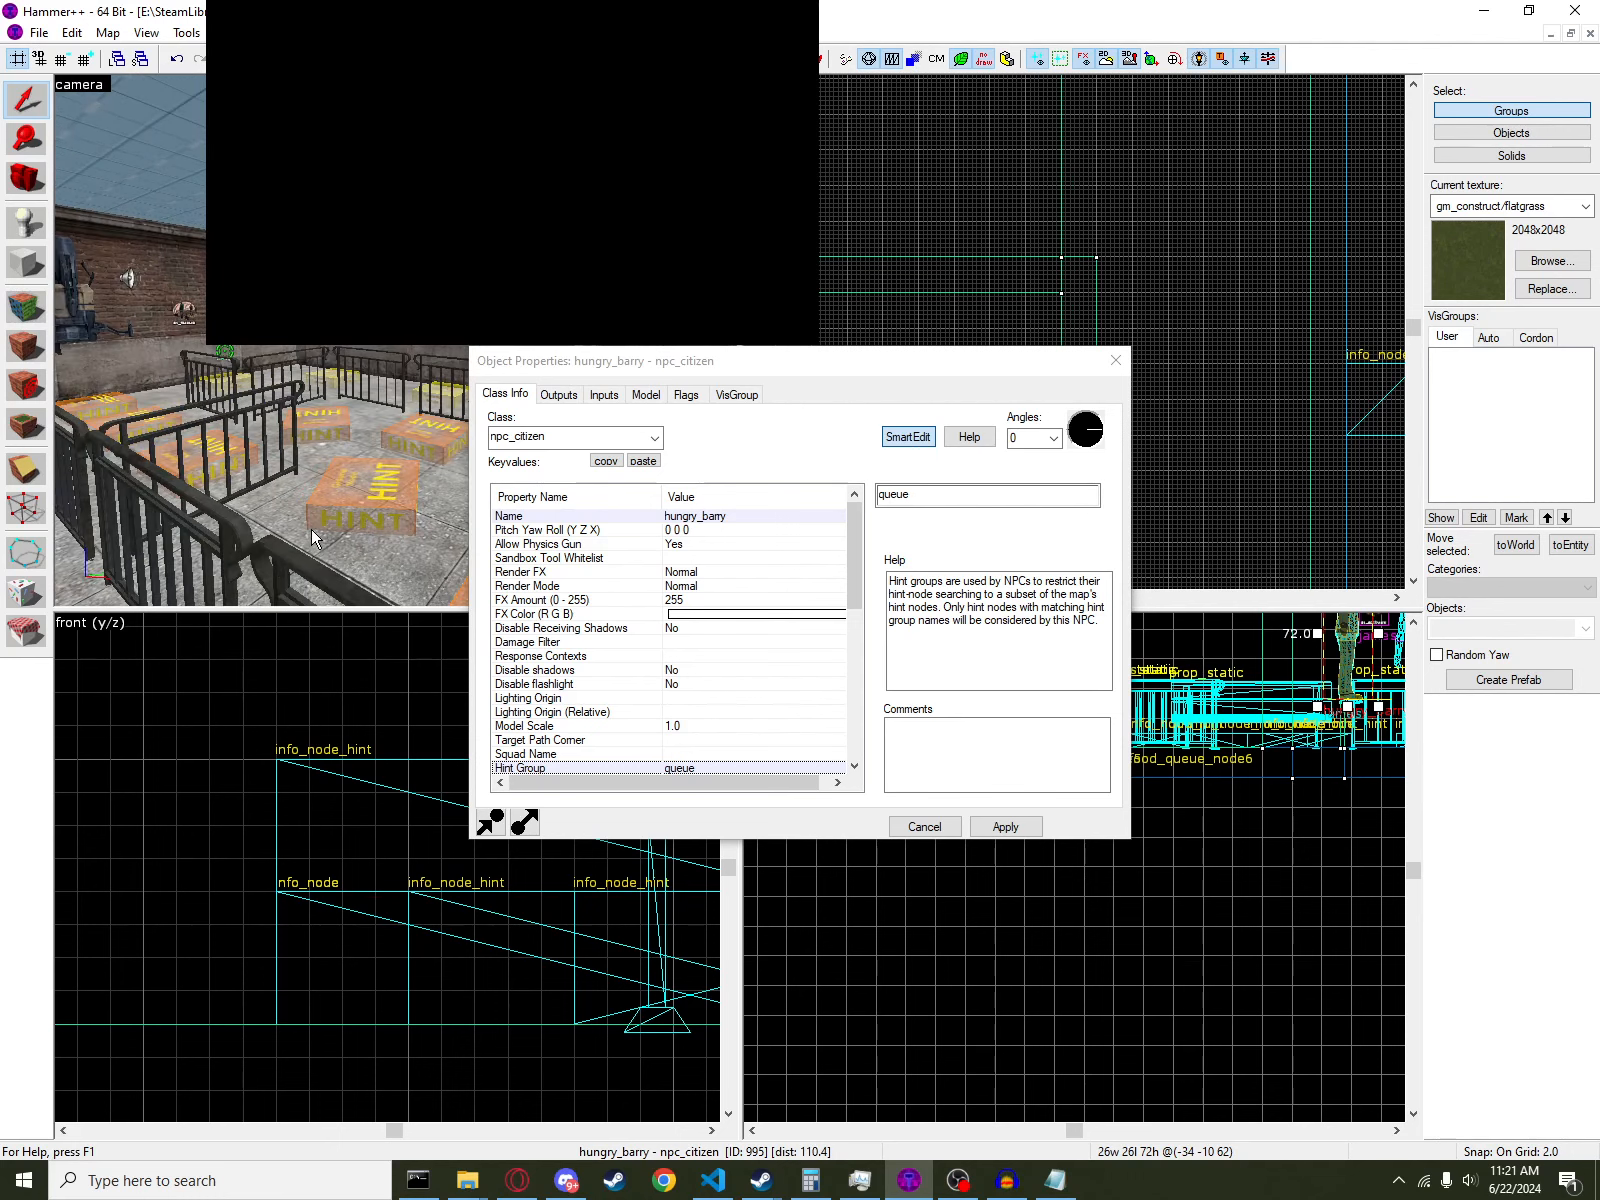
key(w)
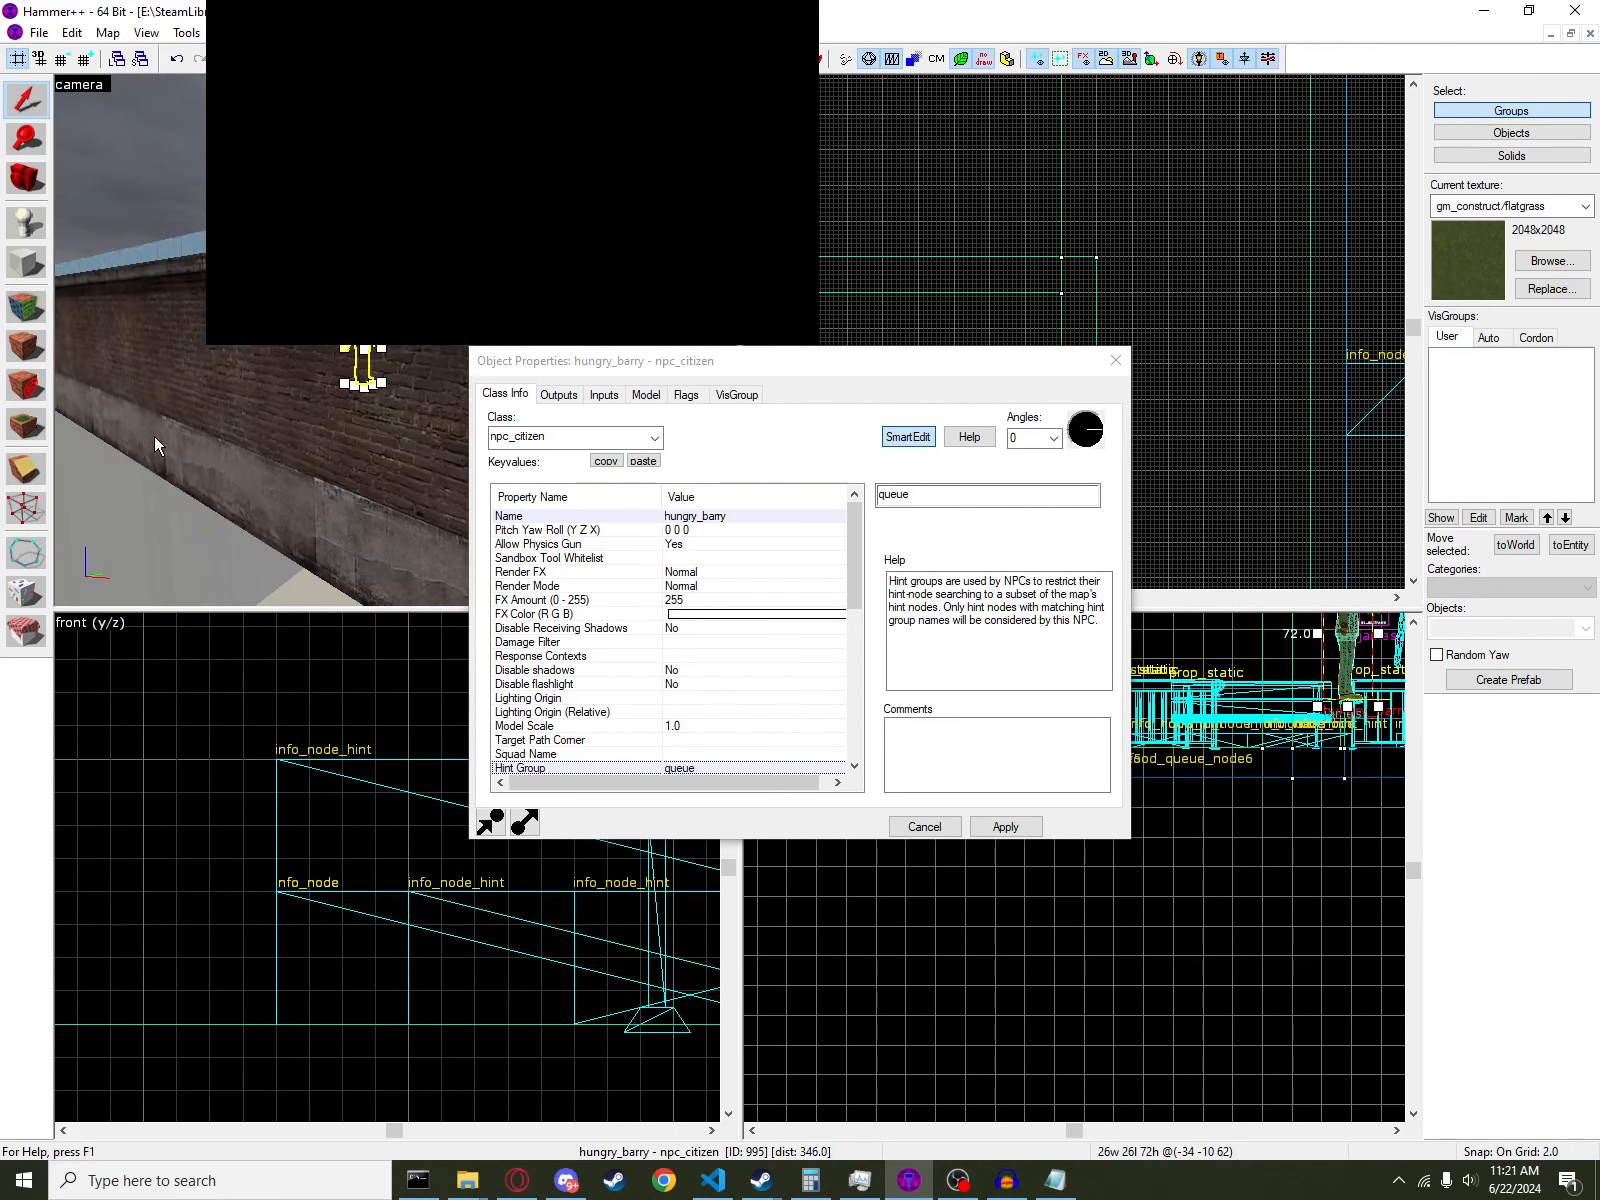
click(387, 344)
key(w)
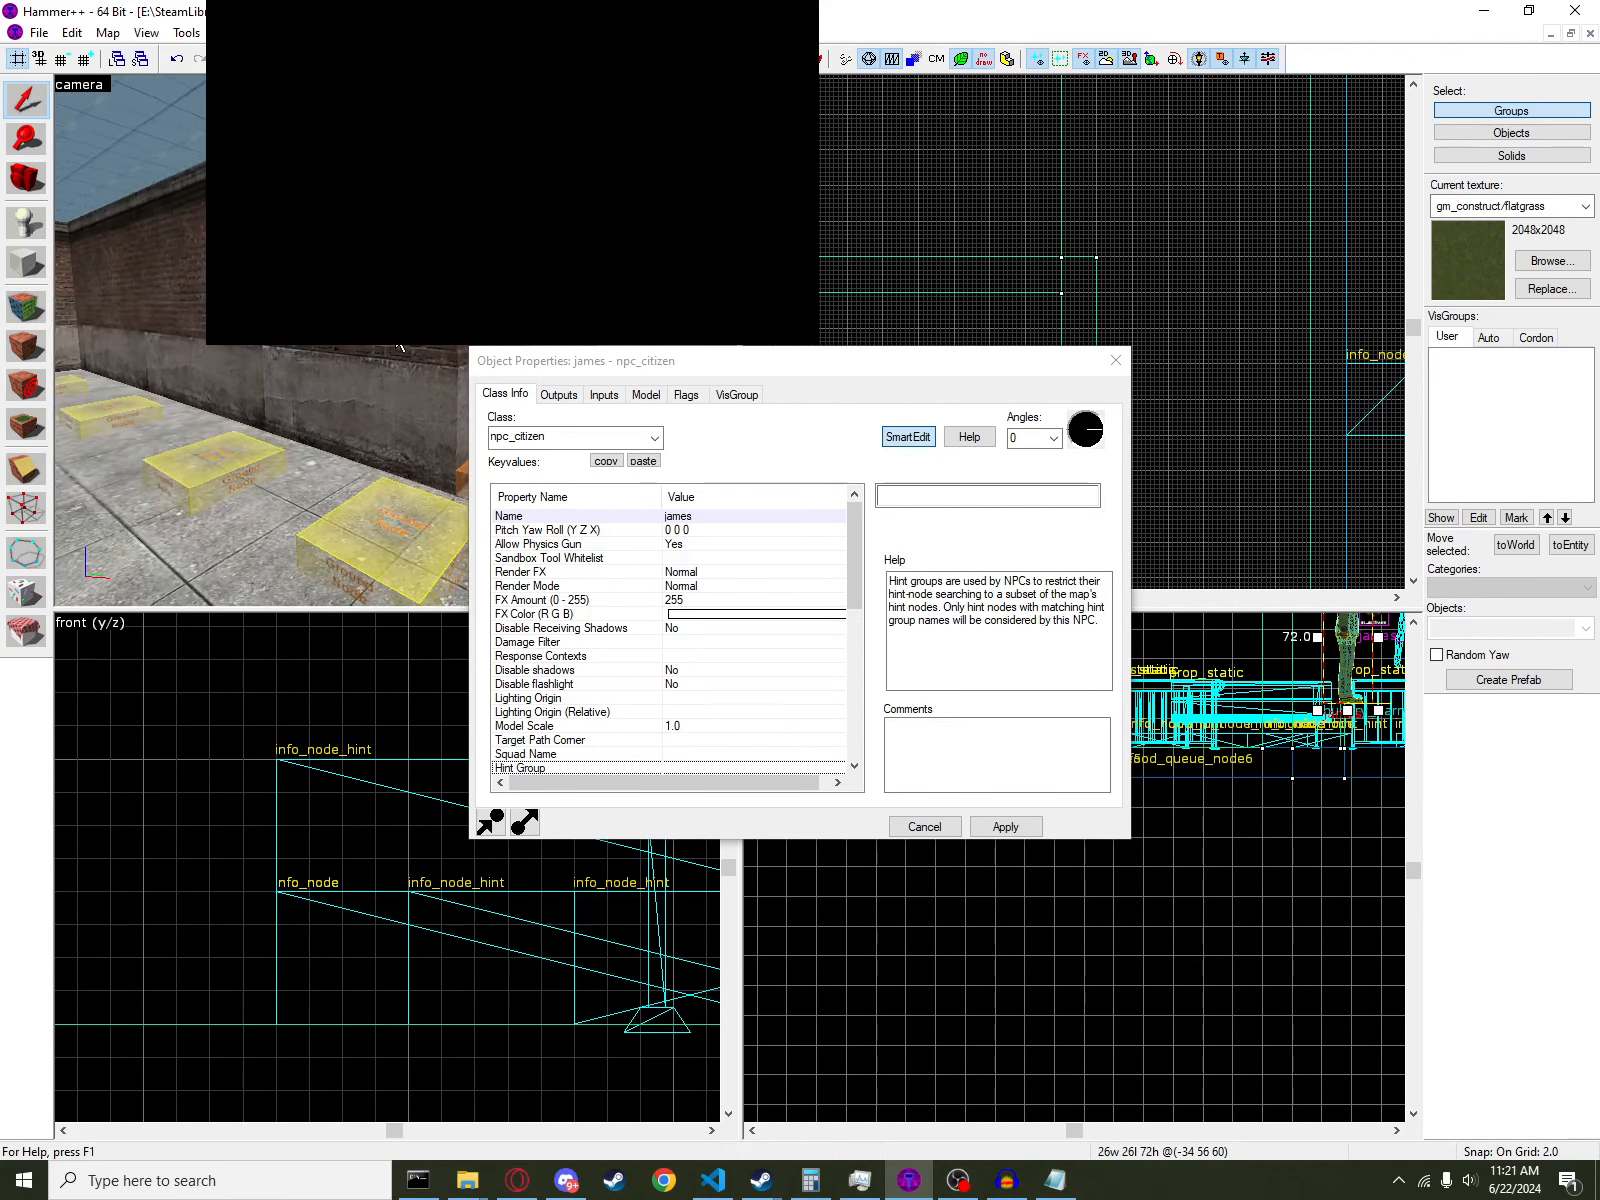
key(w)
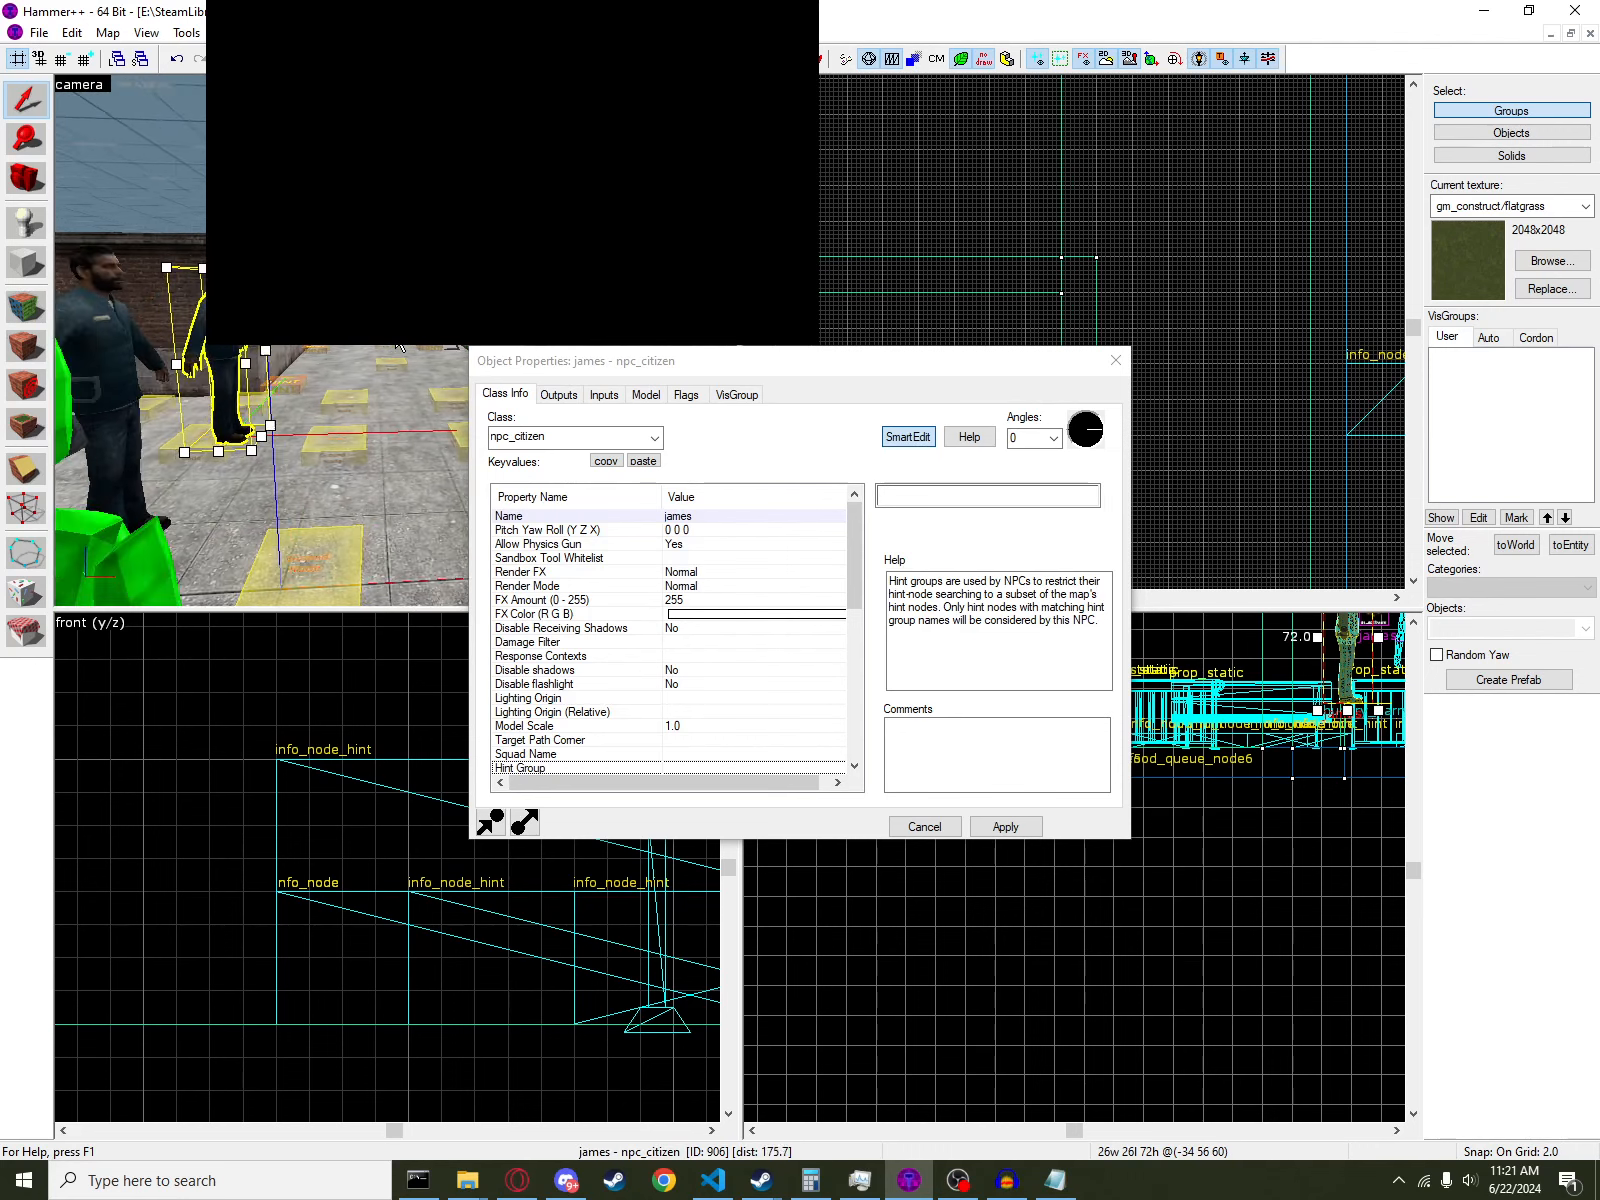
key(s)
key(z)
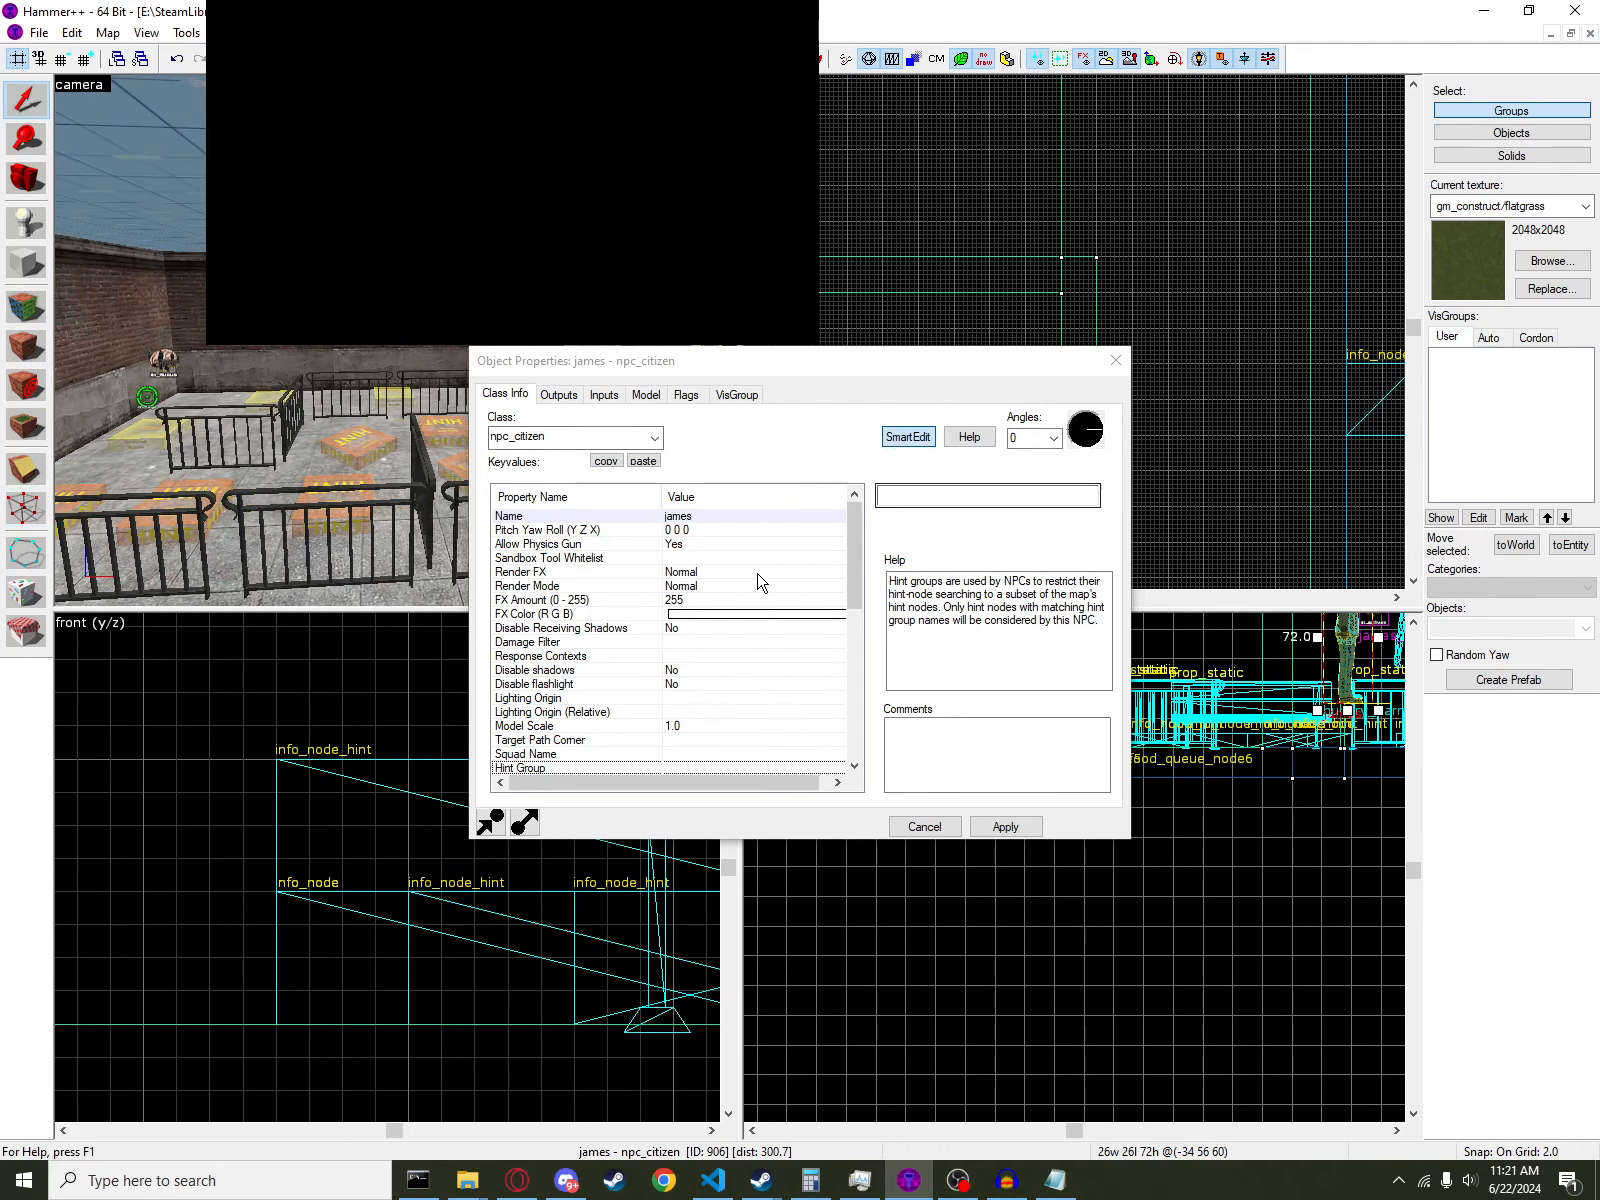
scroll(757, 579, down, 5)
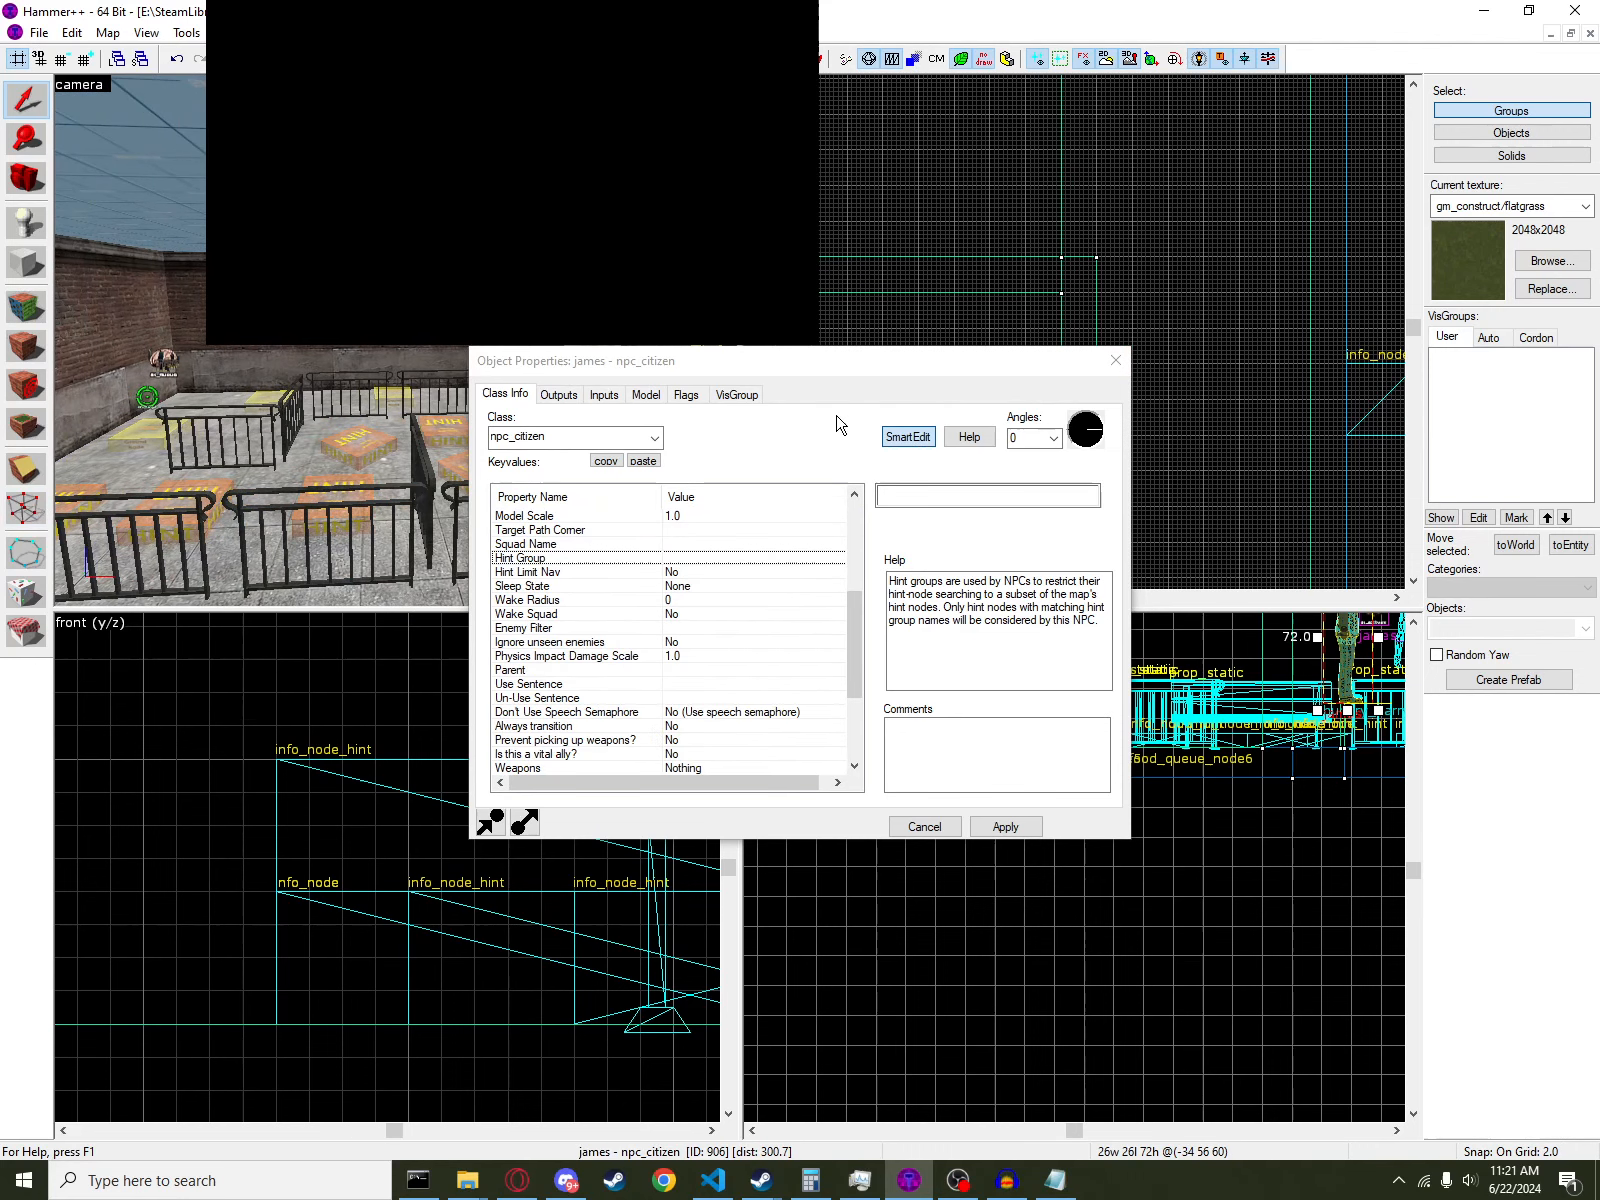
click(1116, 360)
- Return to the fenced queue and examine the Hint Activity of the food_queue_node1 info_node_hint
key(w)
key(s)
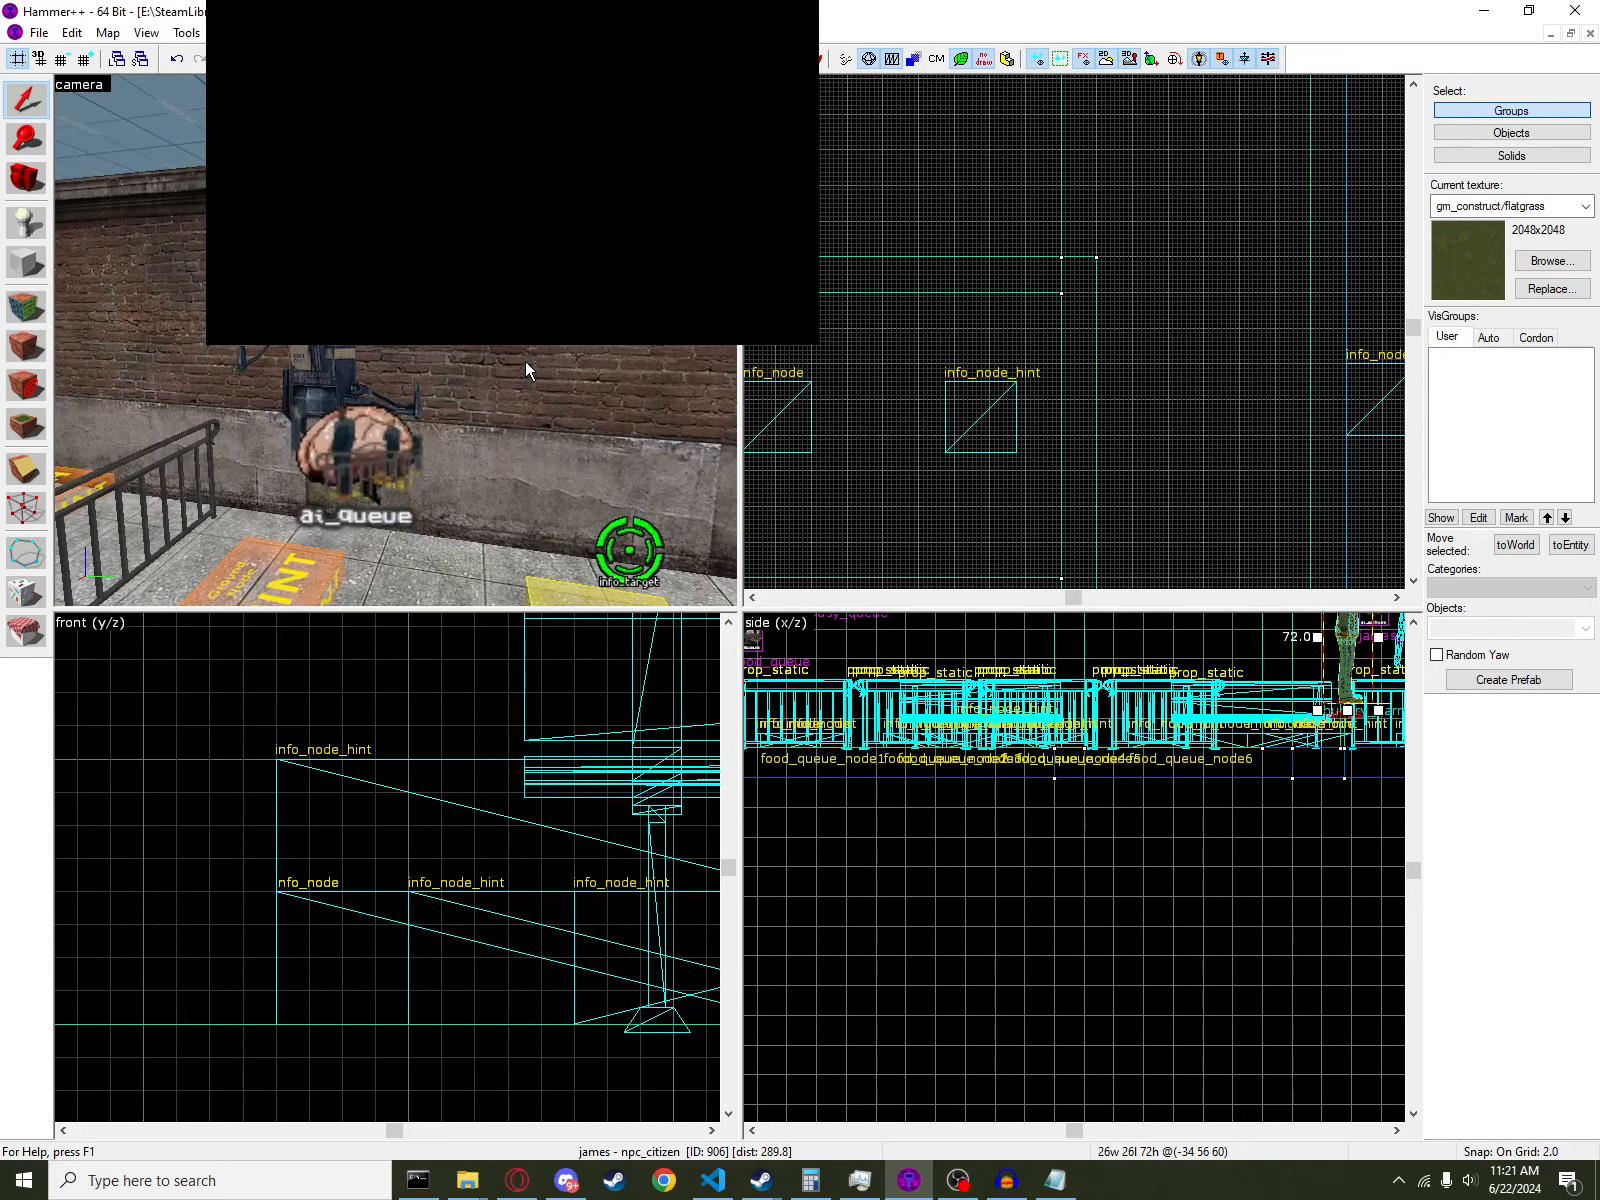
key(w)
key(w)
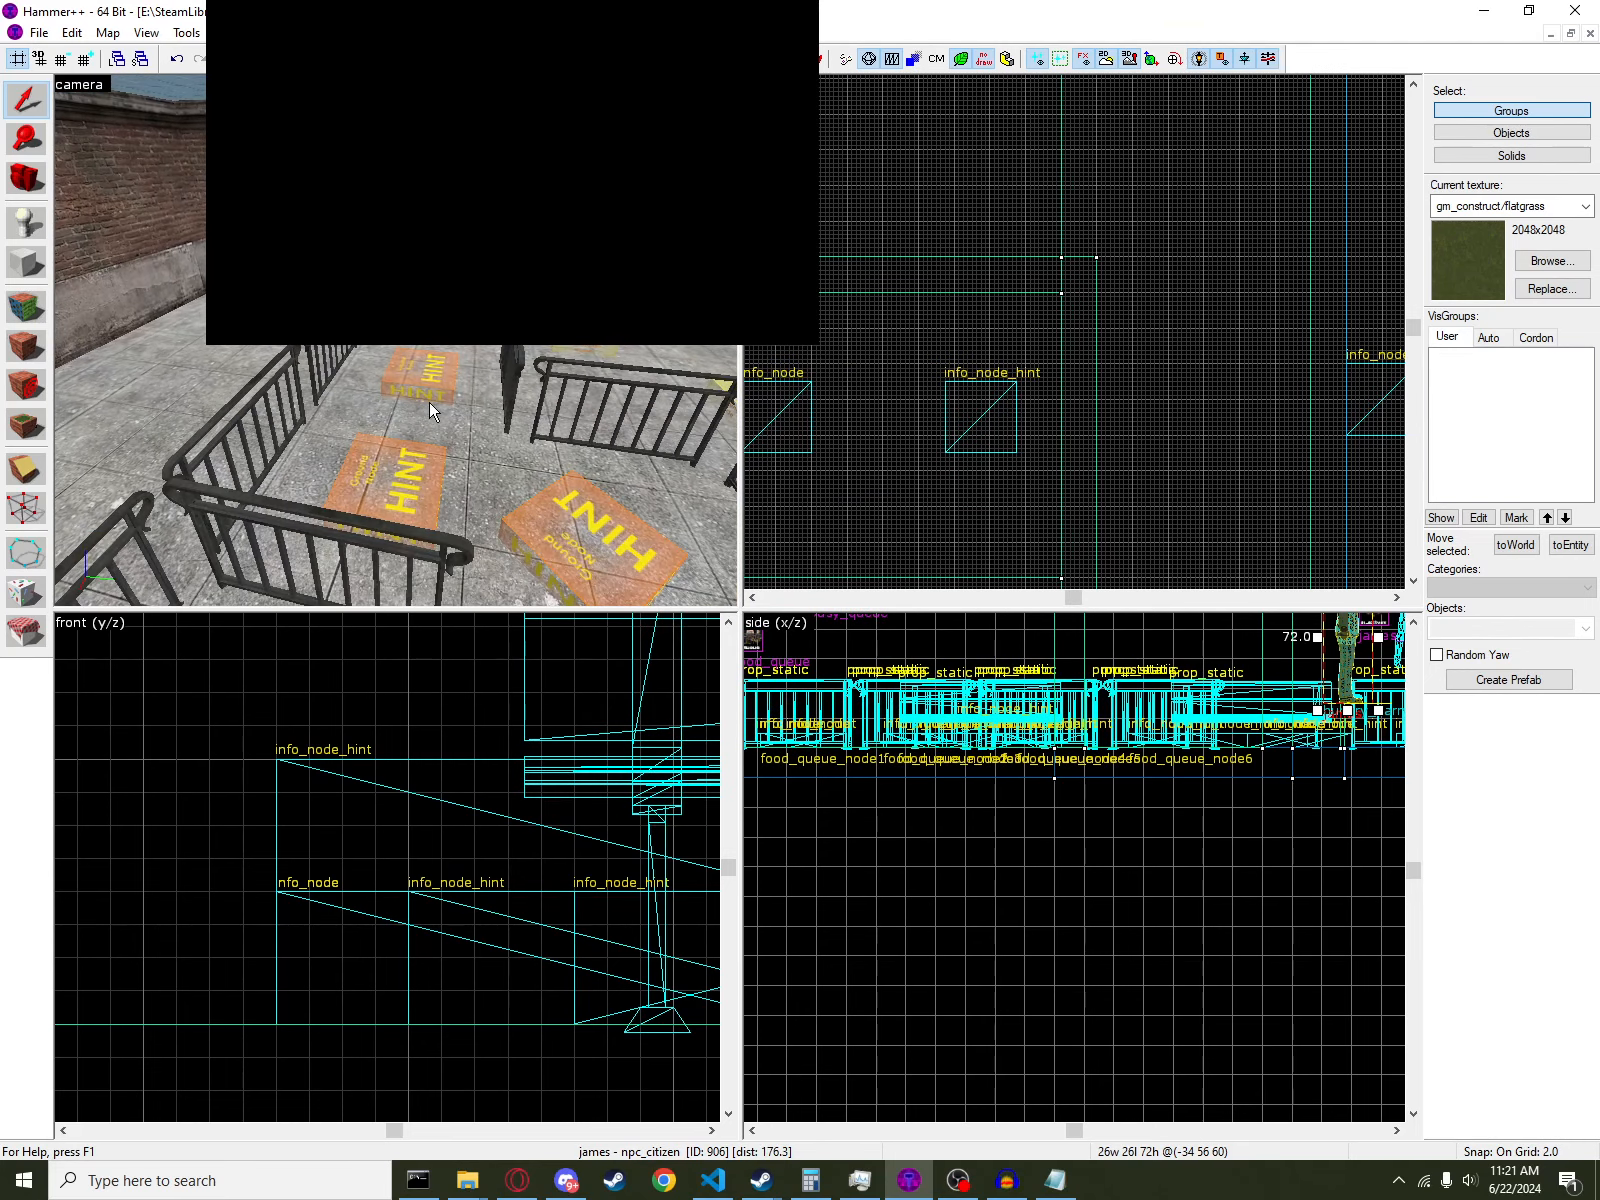
double_click(408, 371)
click(735, 572)
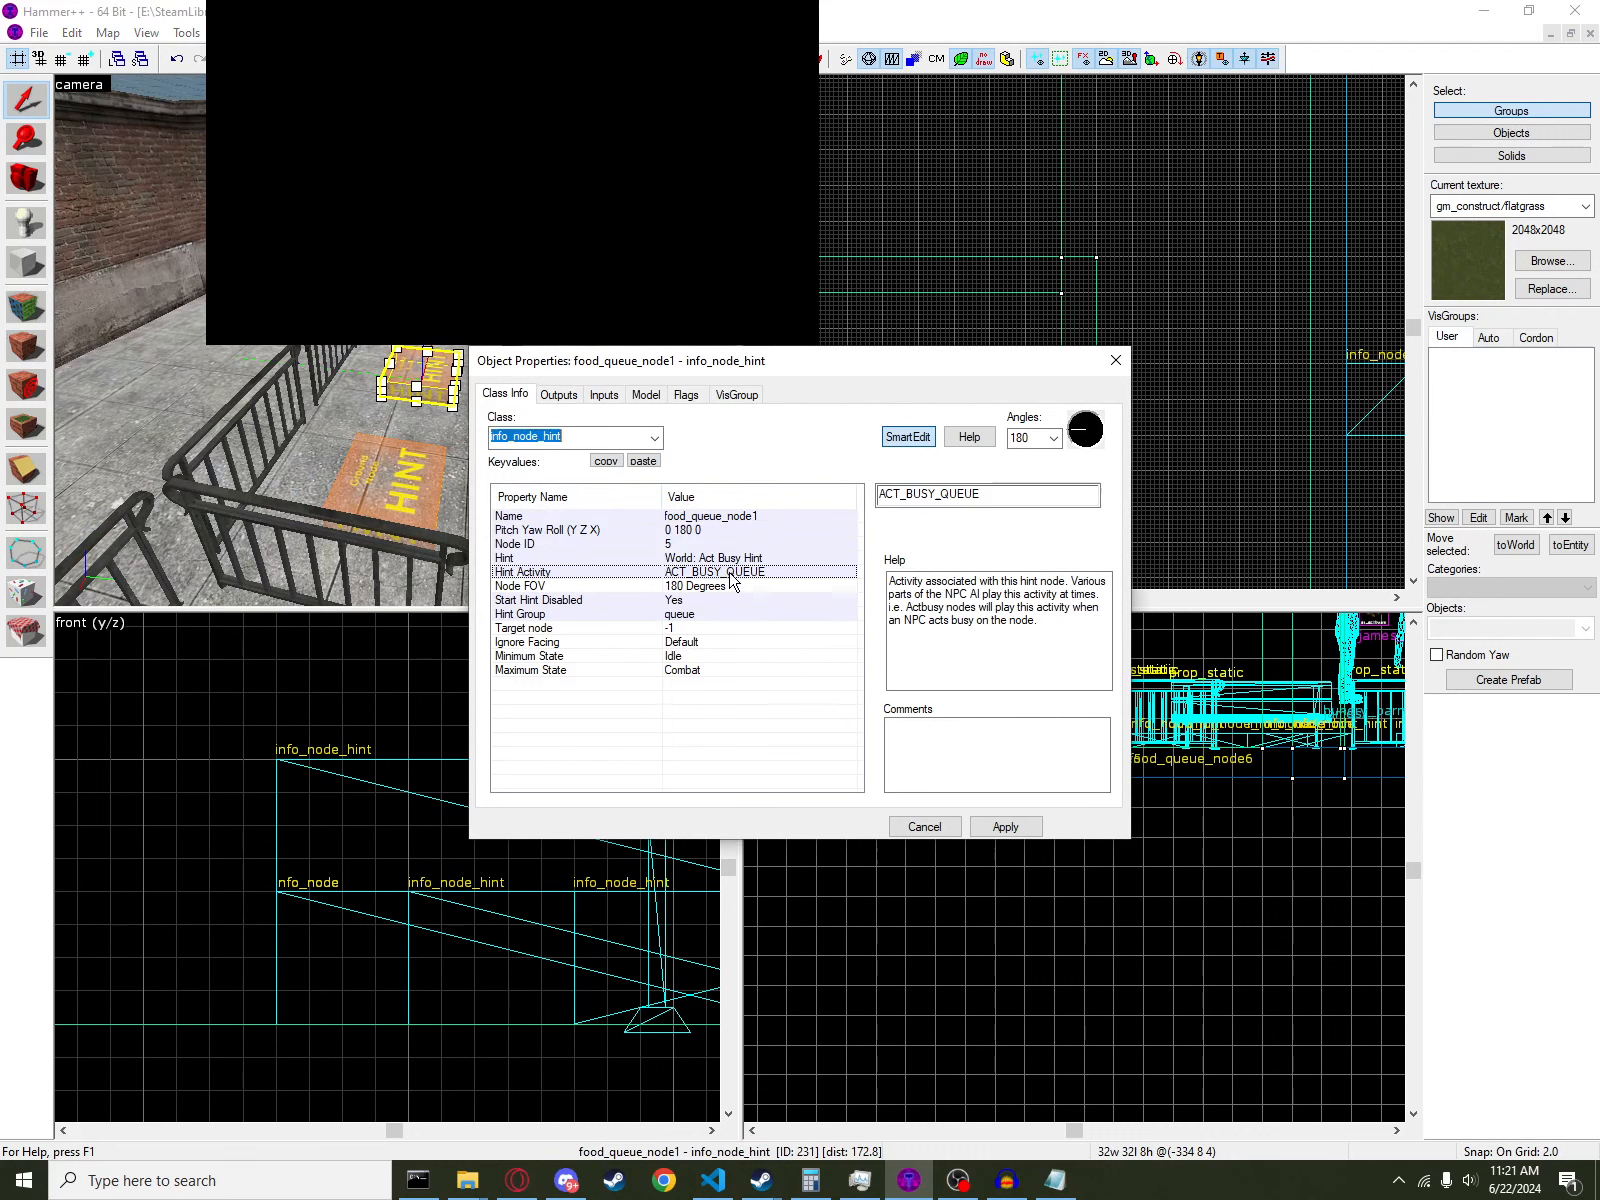
drag(1046, 492, 930, 516)
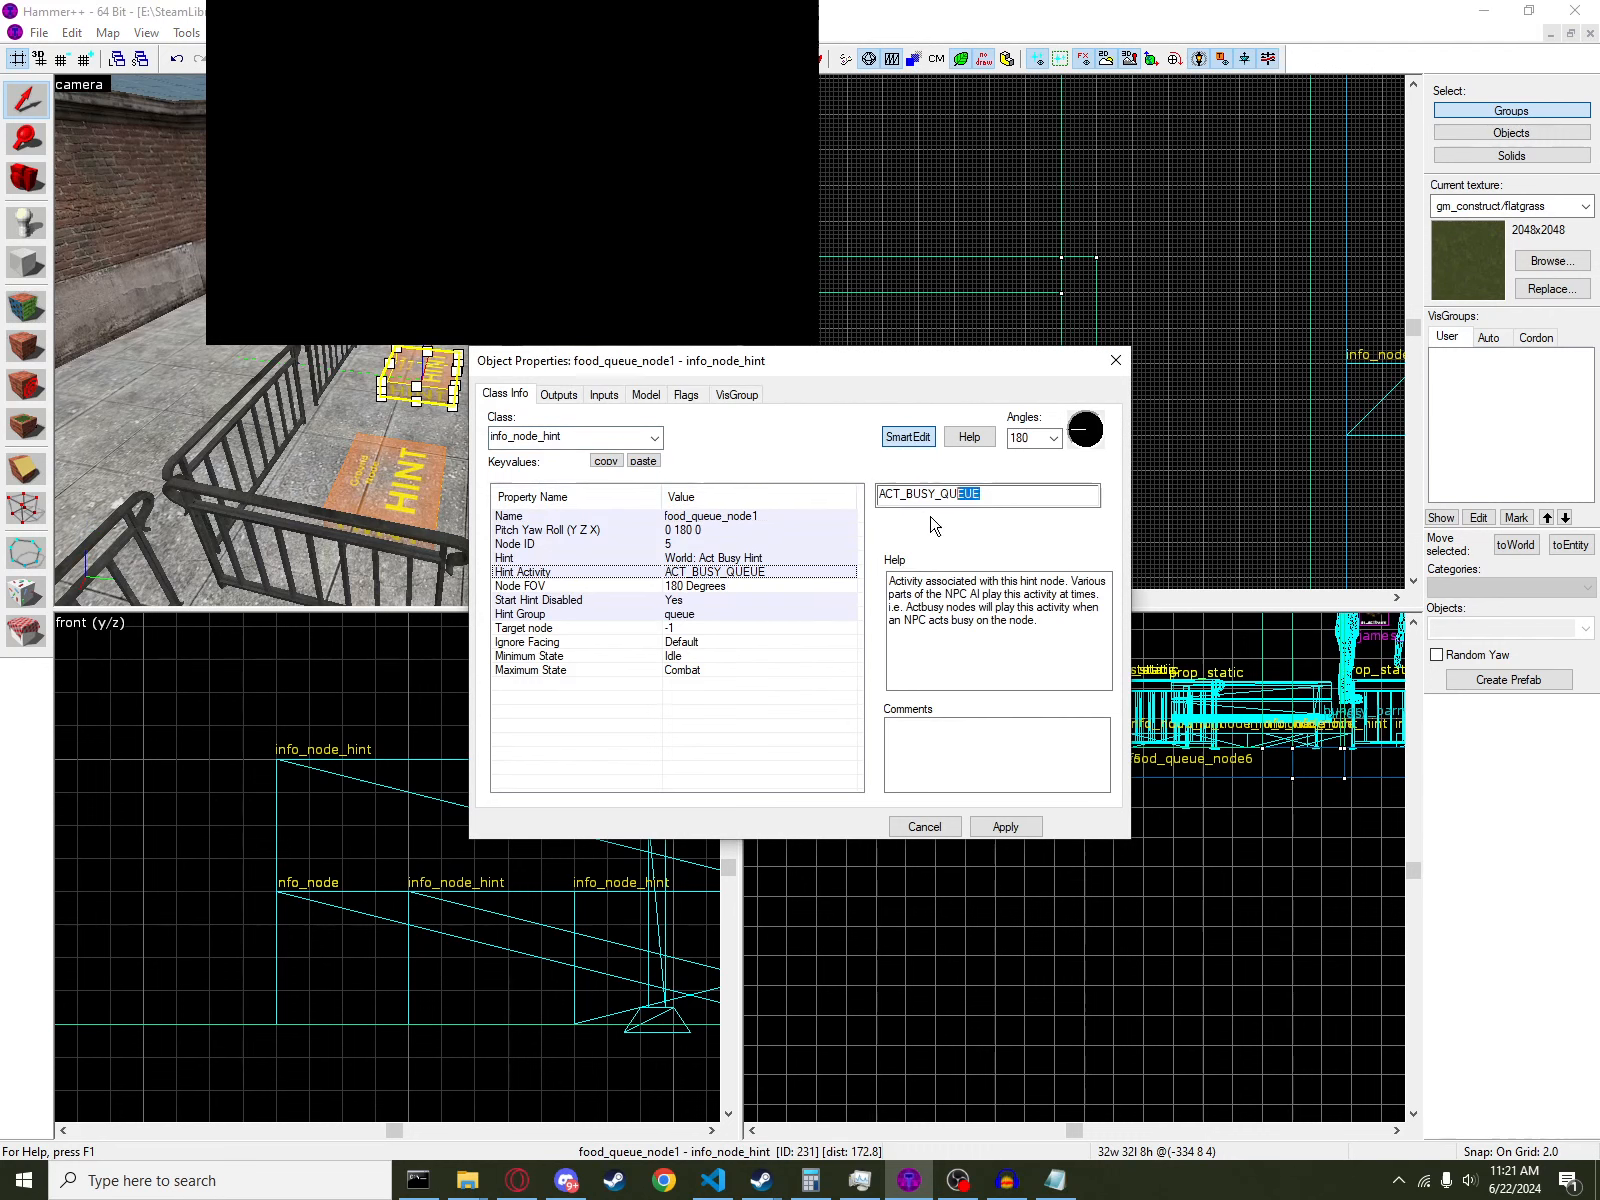
- Review the raw keyvalues, Hint Group, Hint Activity, Hint, Node ID and Pitch Yaw Roll of food_queue_node1, and close its properties
click(779, 500)
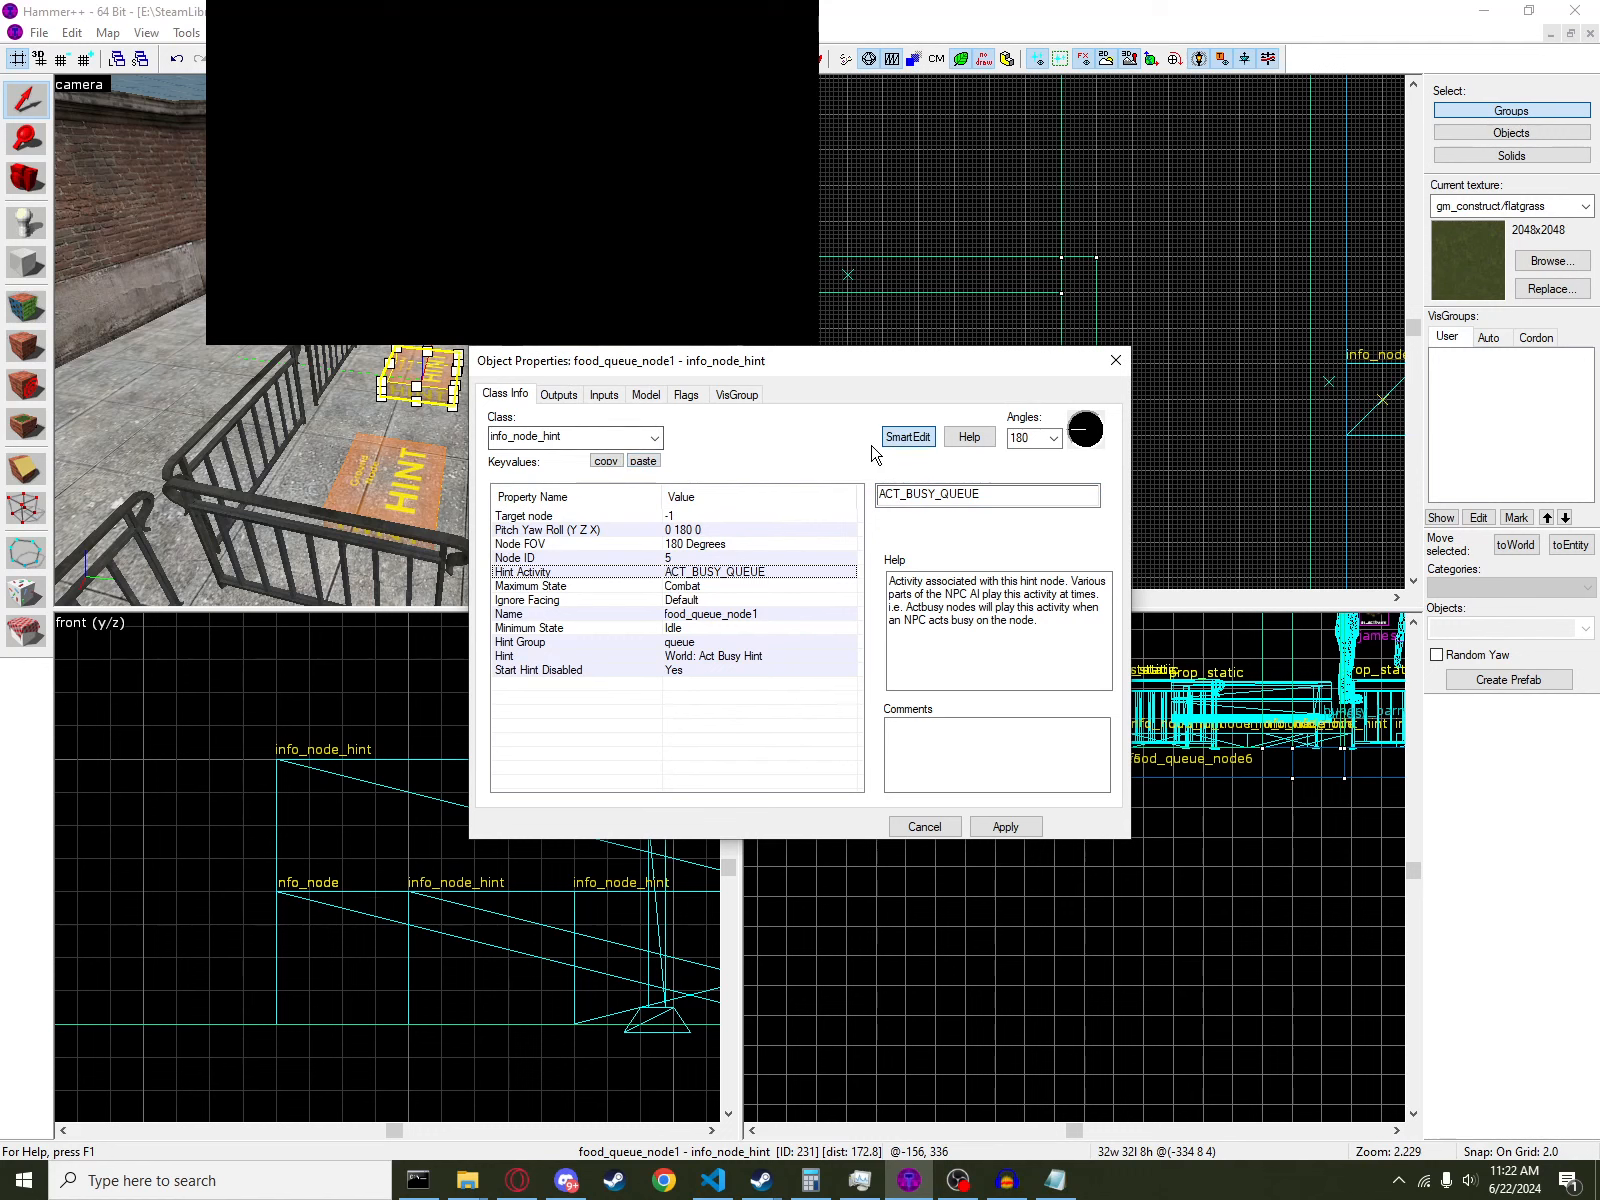
click(905, 438)
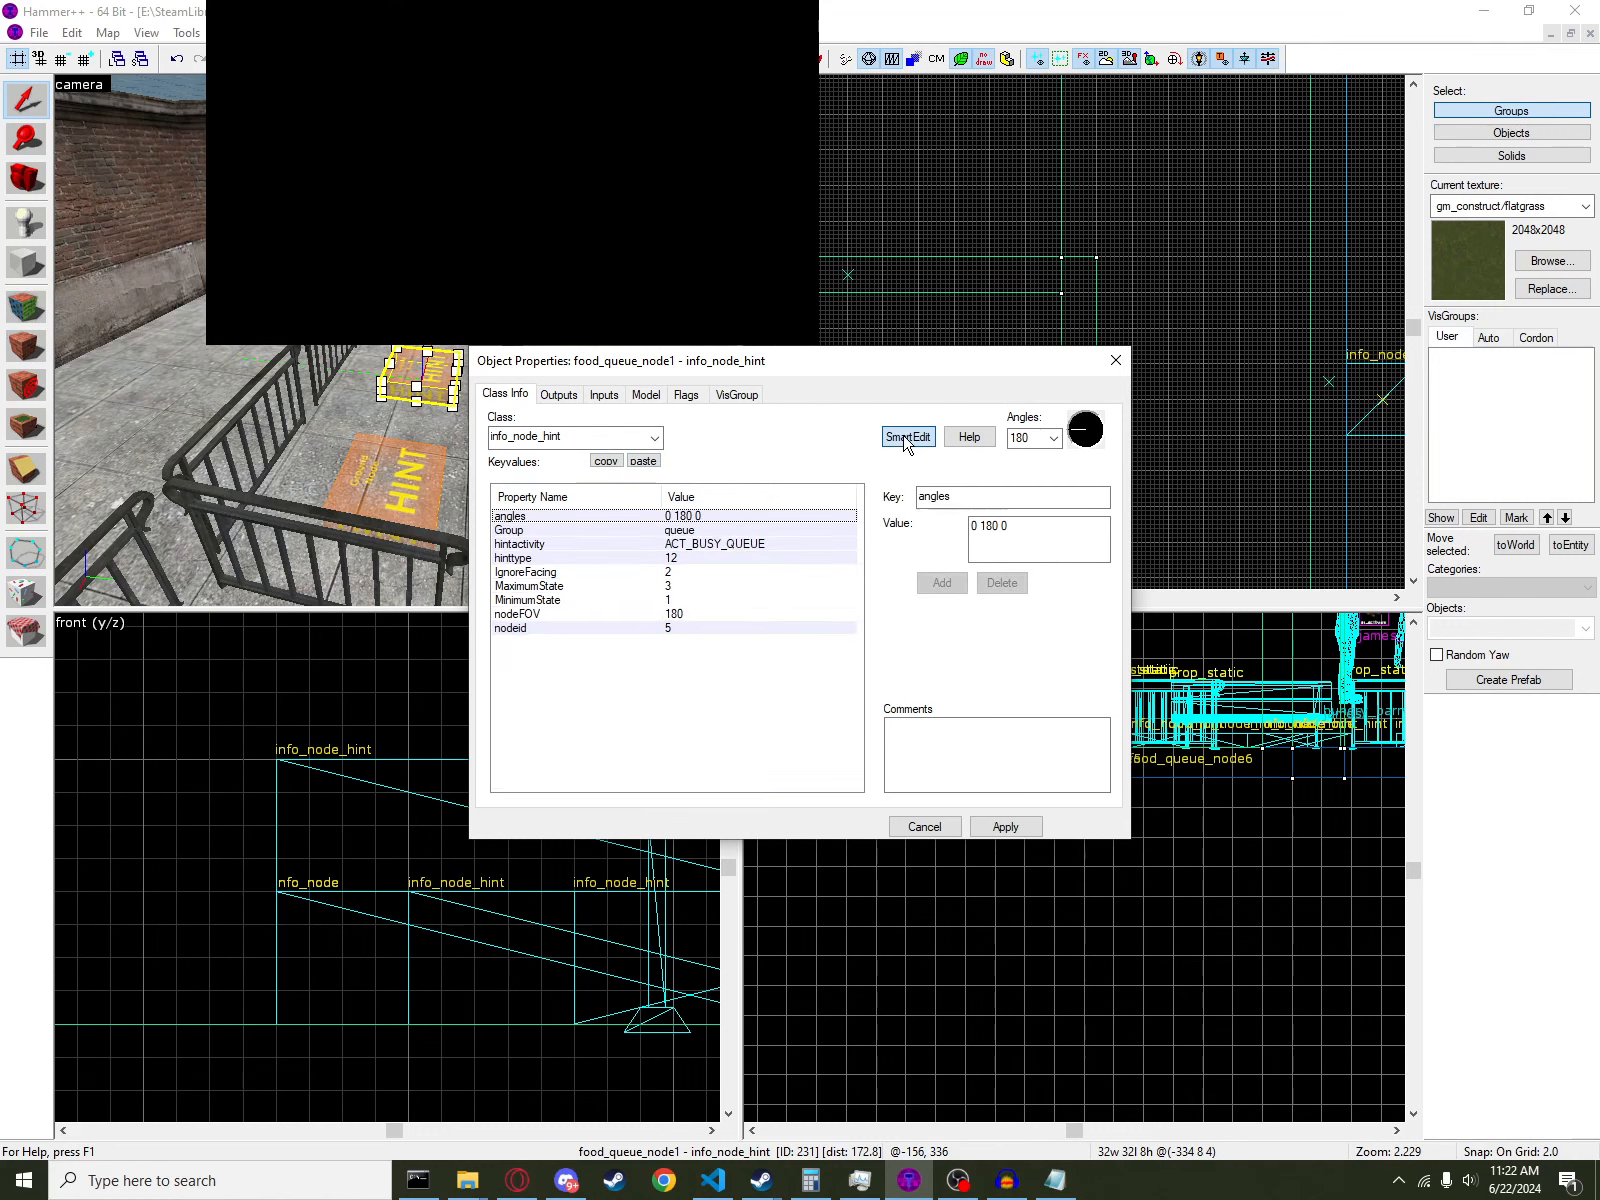
click(905, 438)
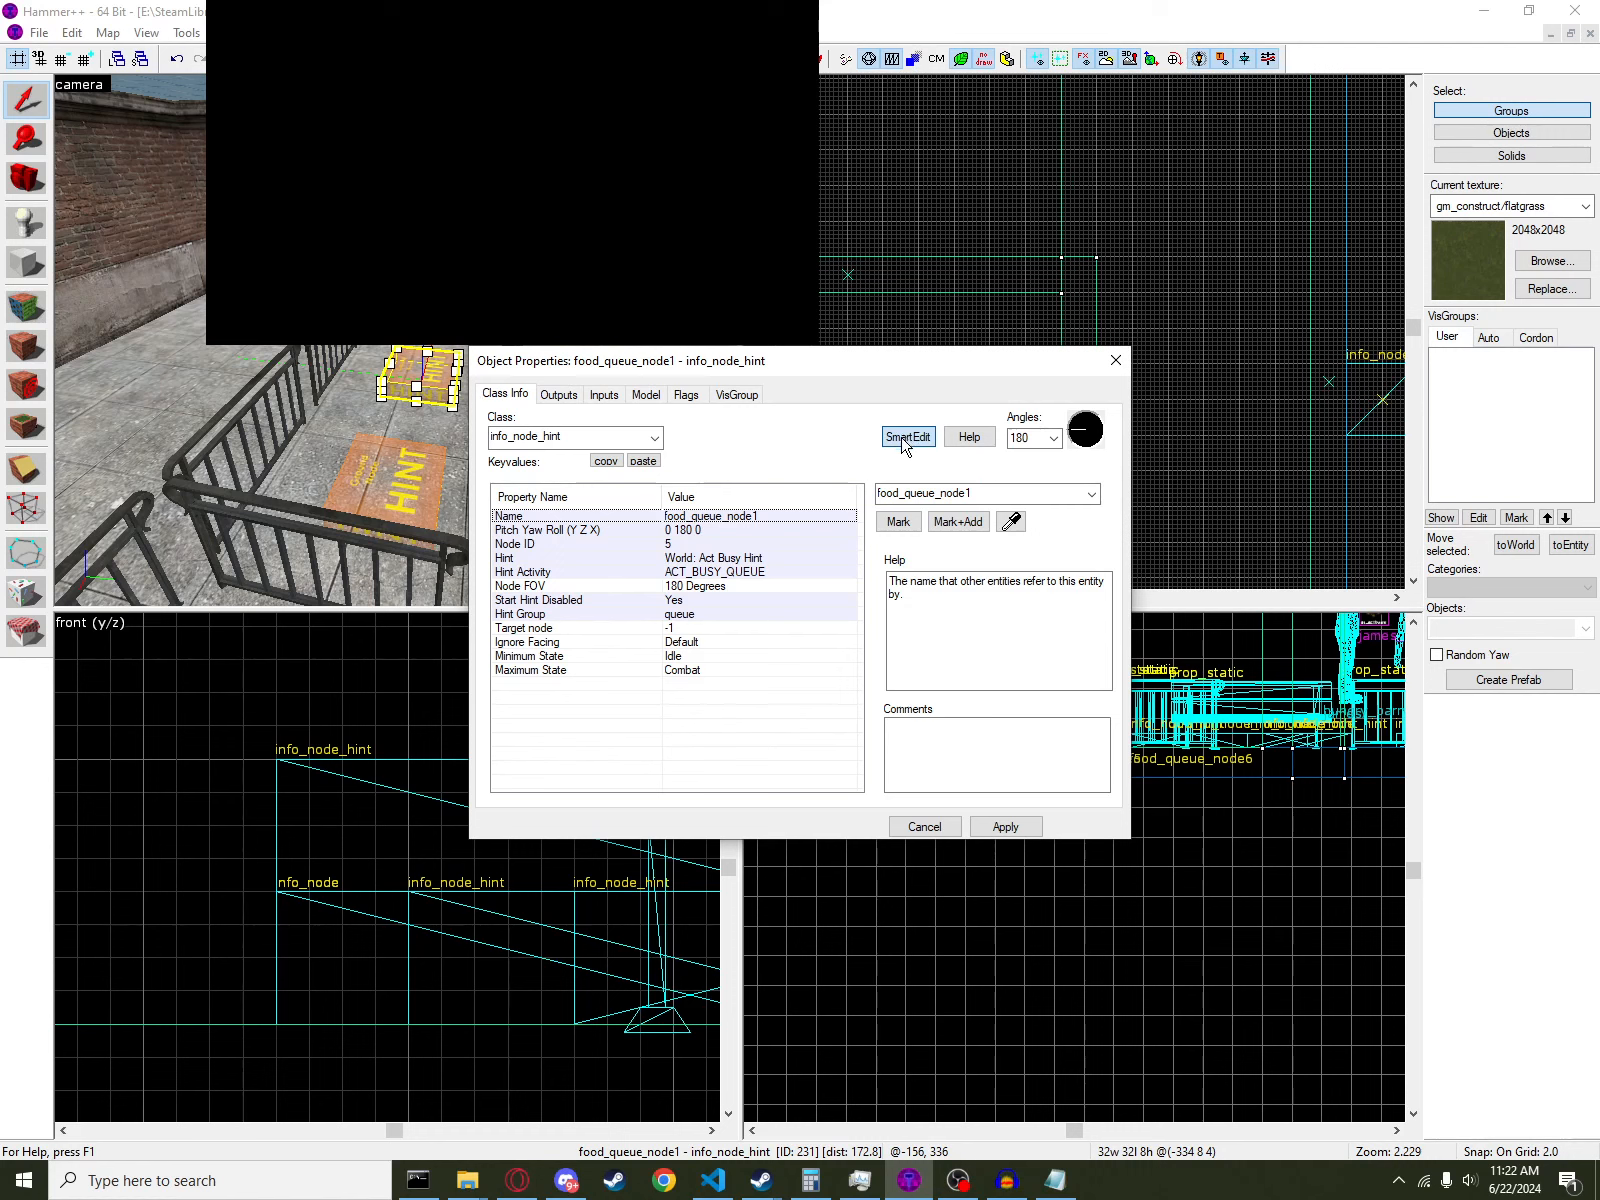
click(690, 614)
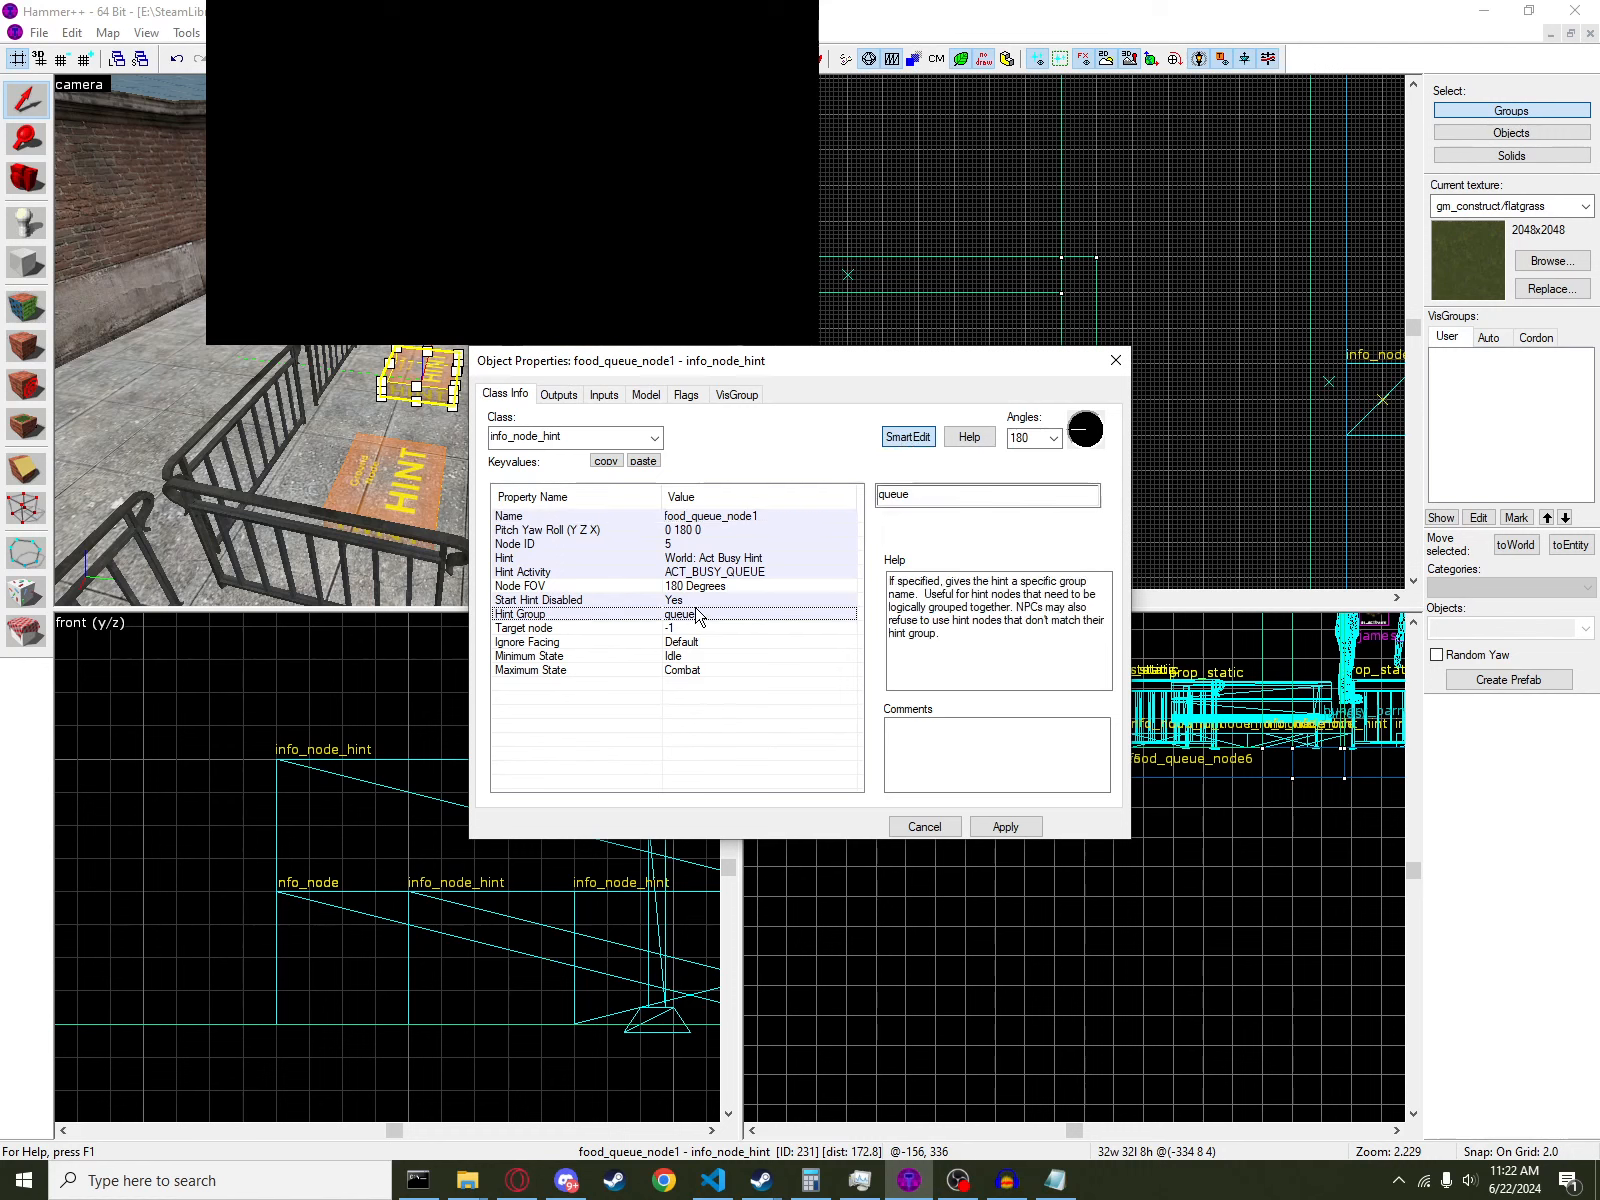
click(706, 572)
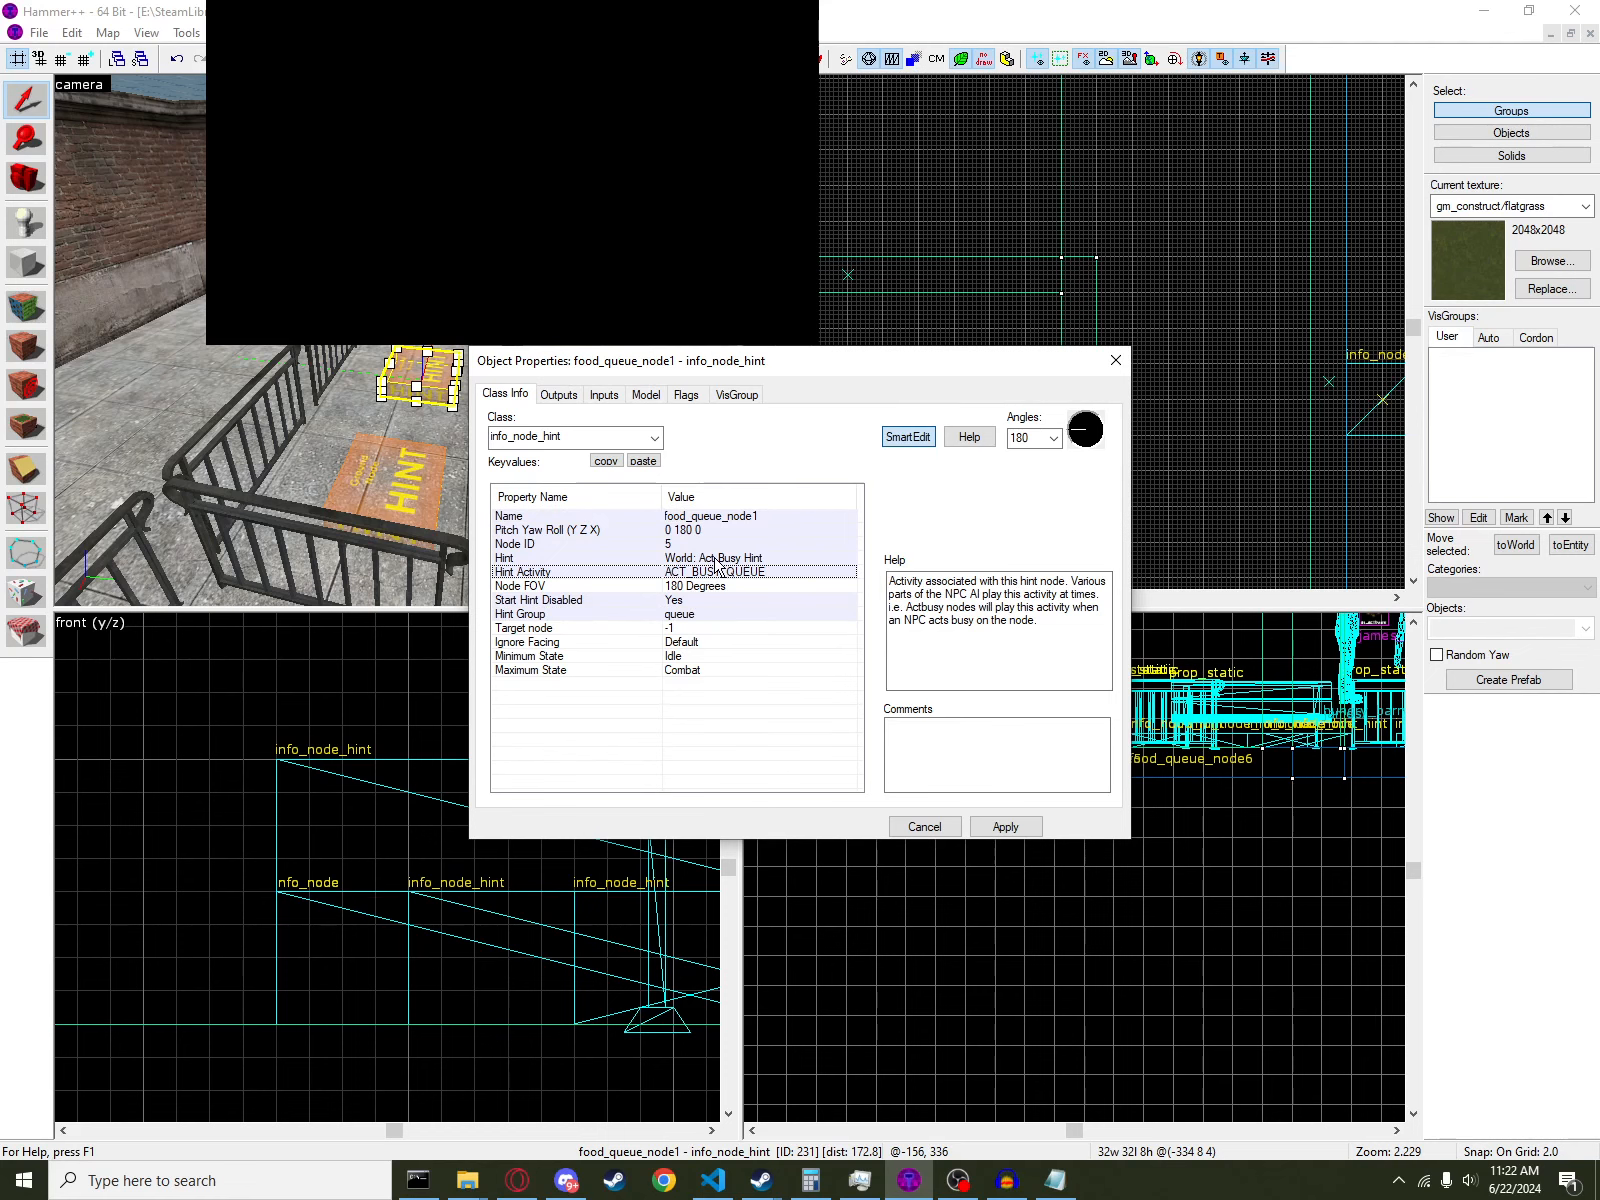
click(760, 558)
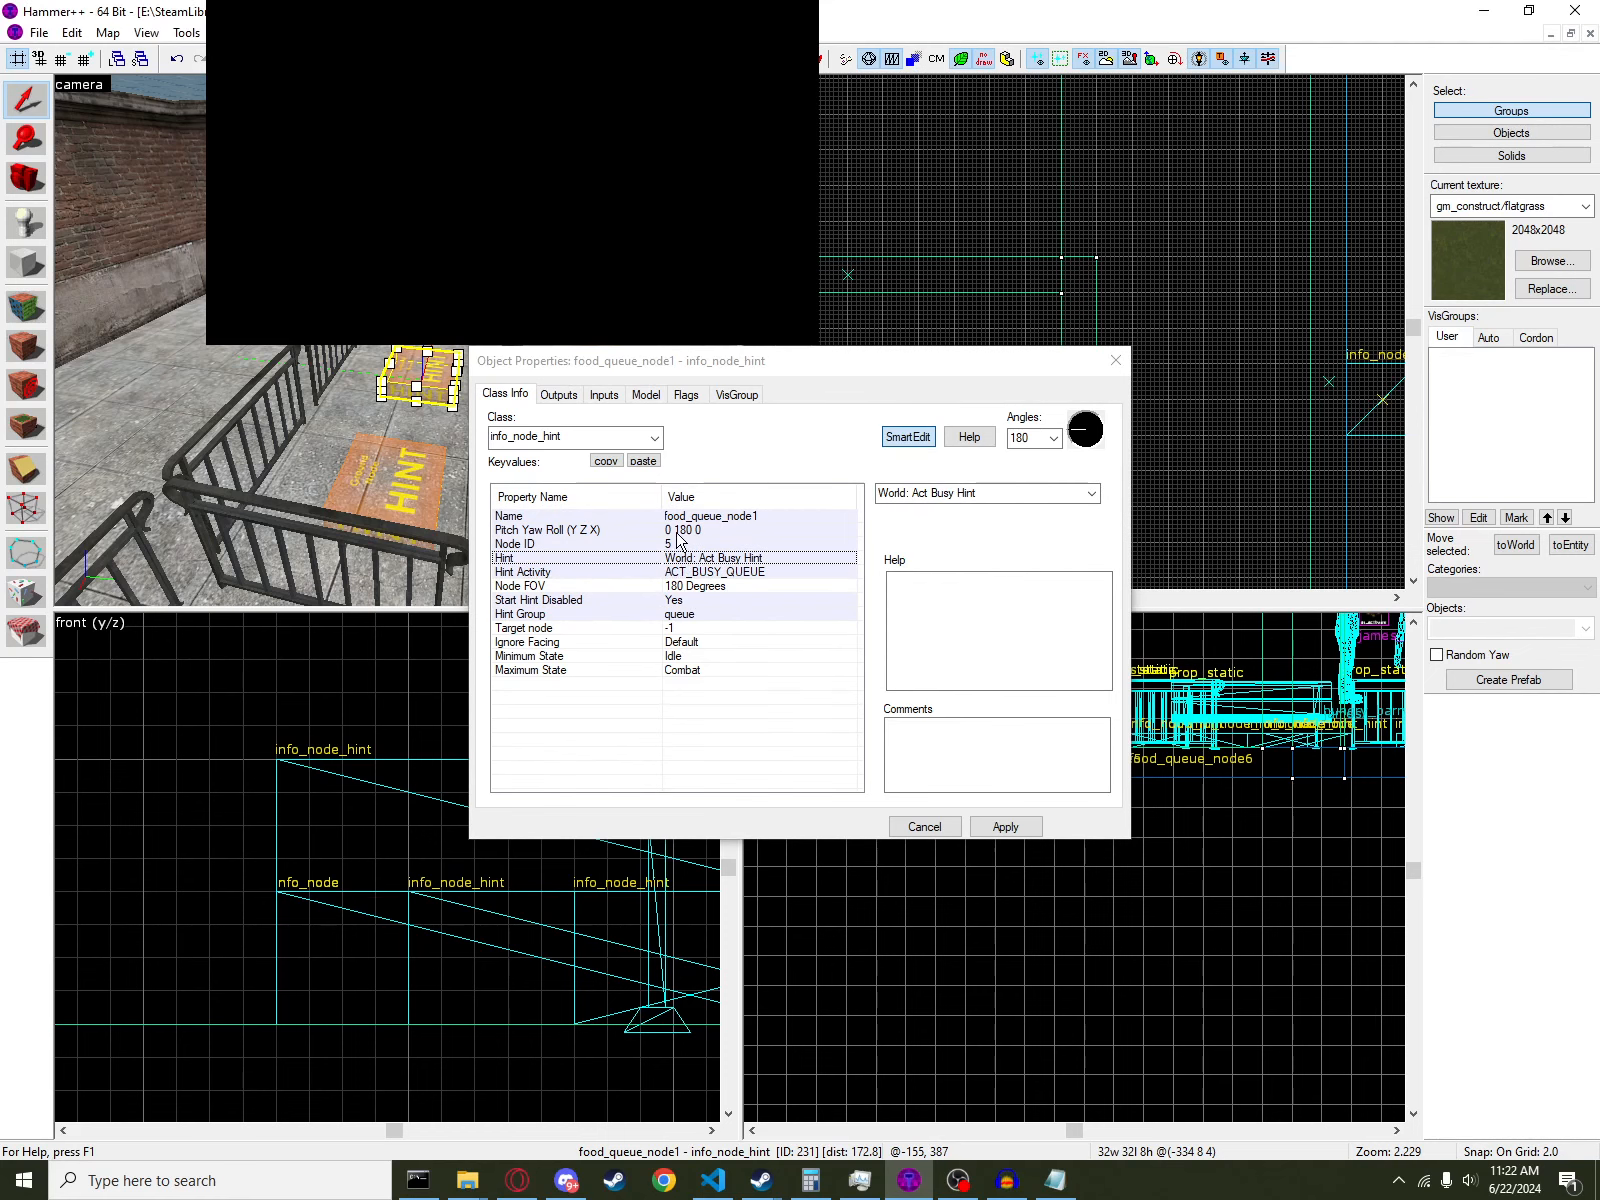
click(679, 531)
click(692, 545)
click(700, 531)
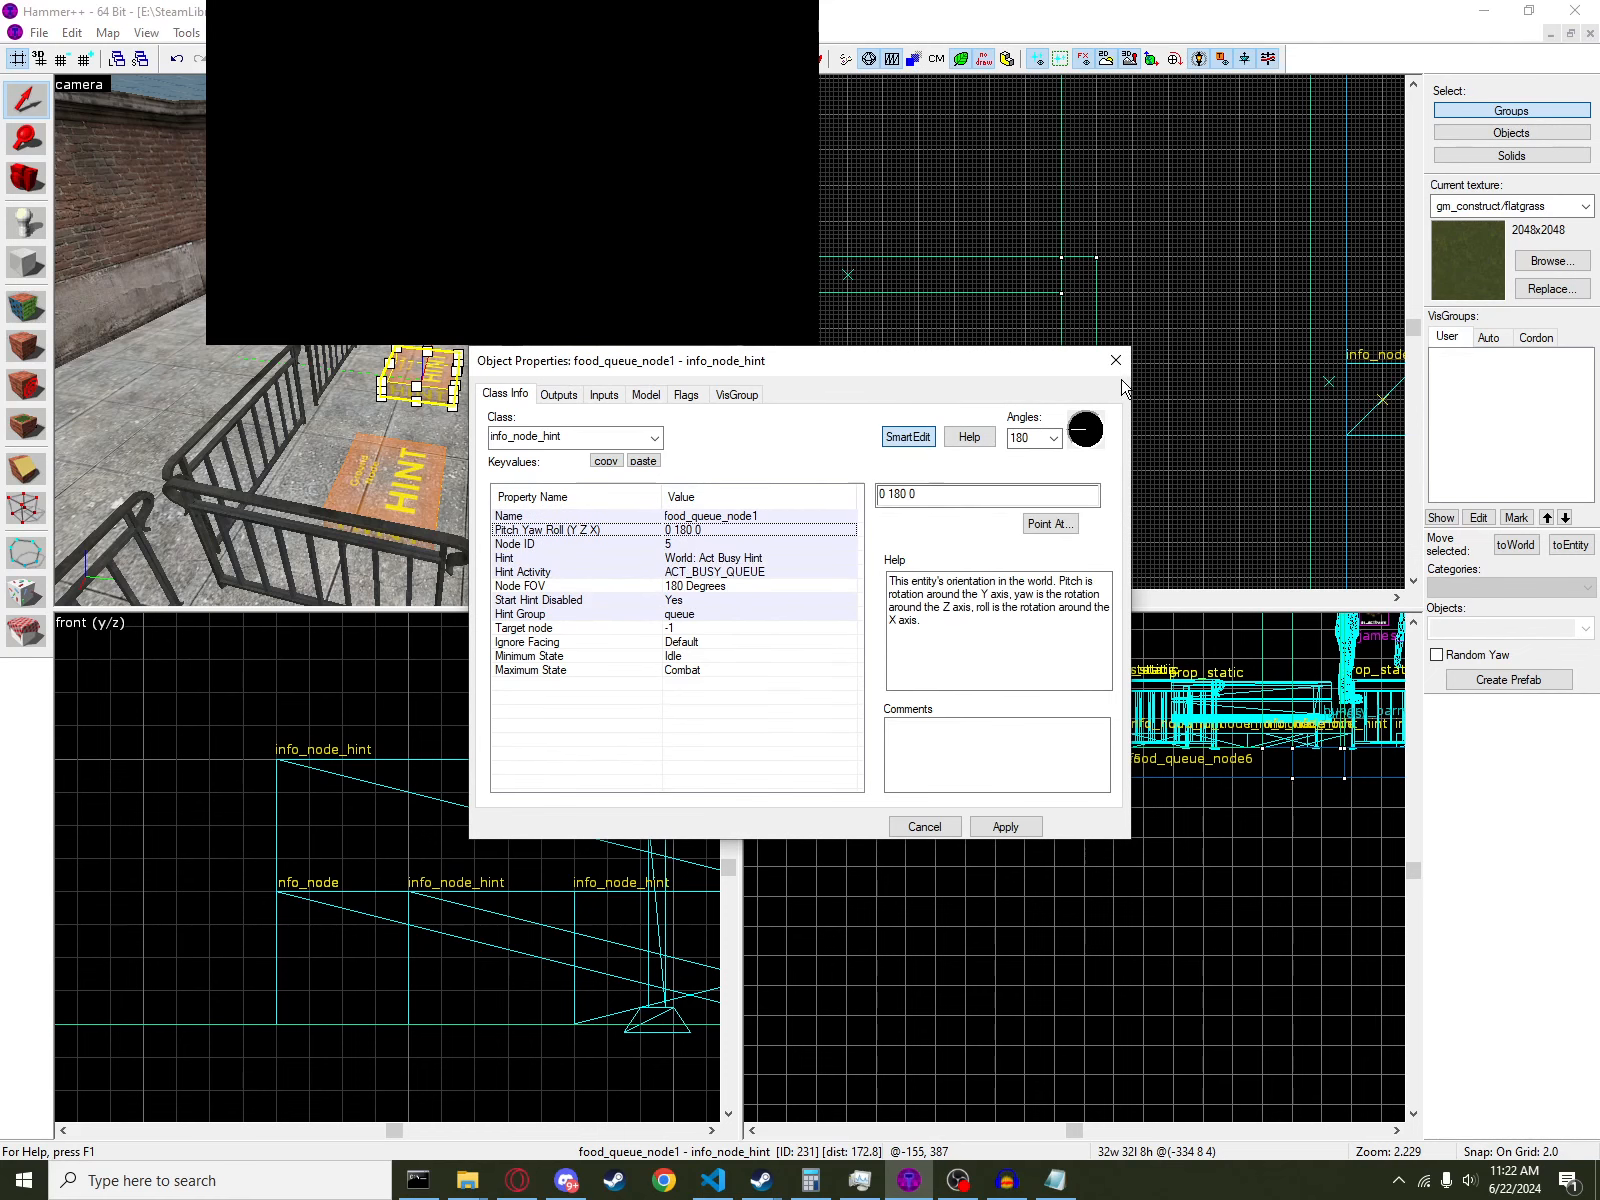
click(1116, 360)
- Inspect the facing direction of the food_queue_node1 hint node and the layout of the neighbouring queue nodes in the 2D and 3D views
scroll(1085, 450, down, 5)
scroll(1066, 482, up, 10)
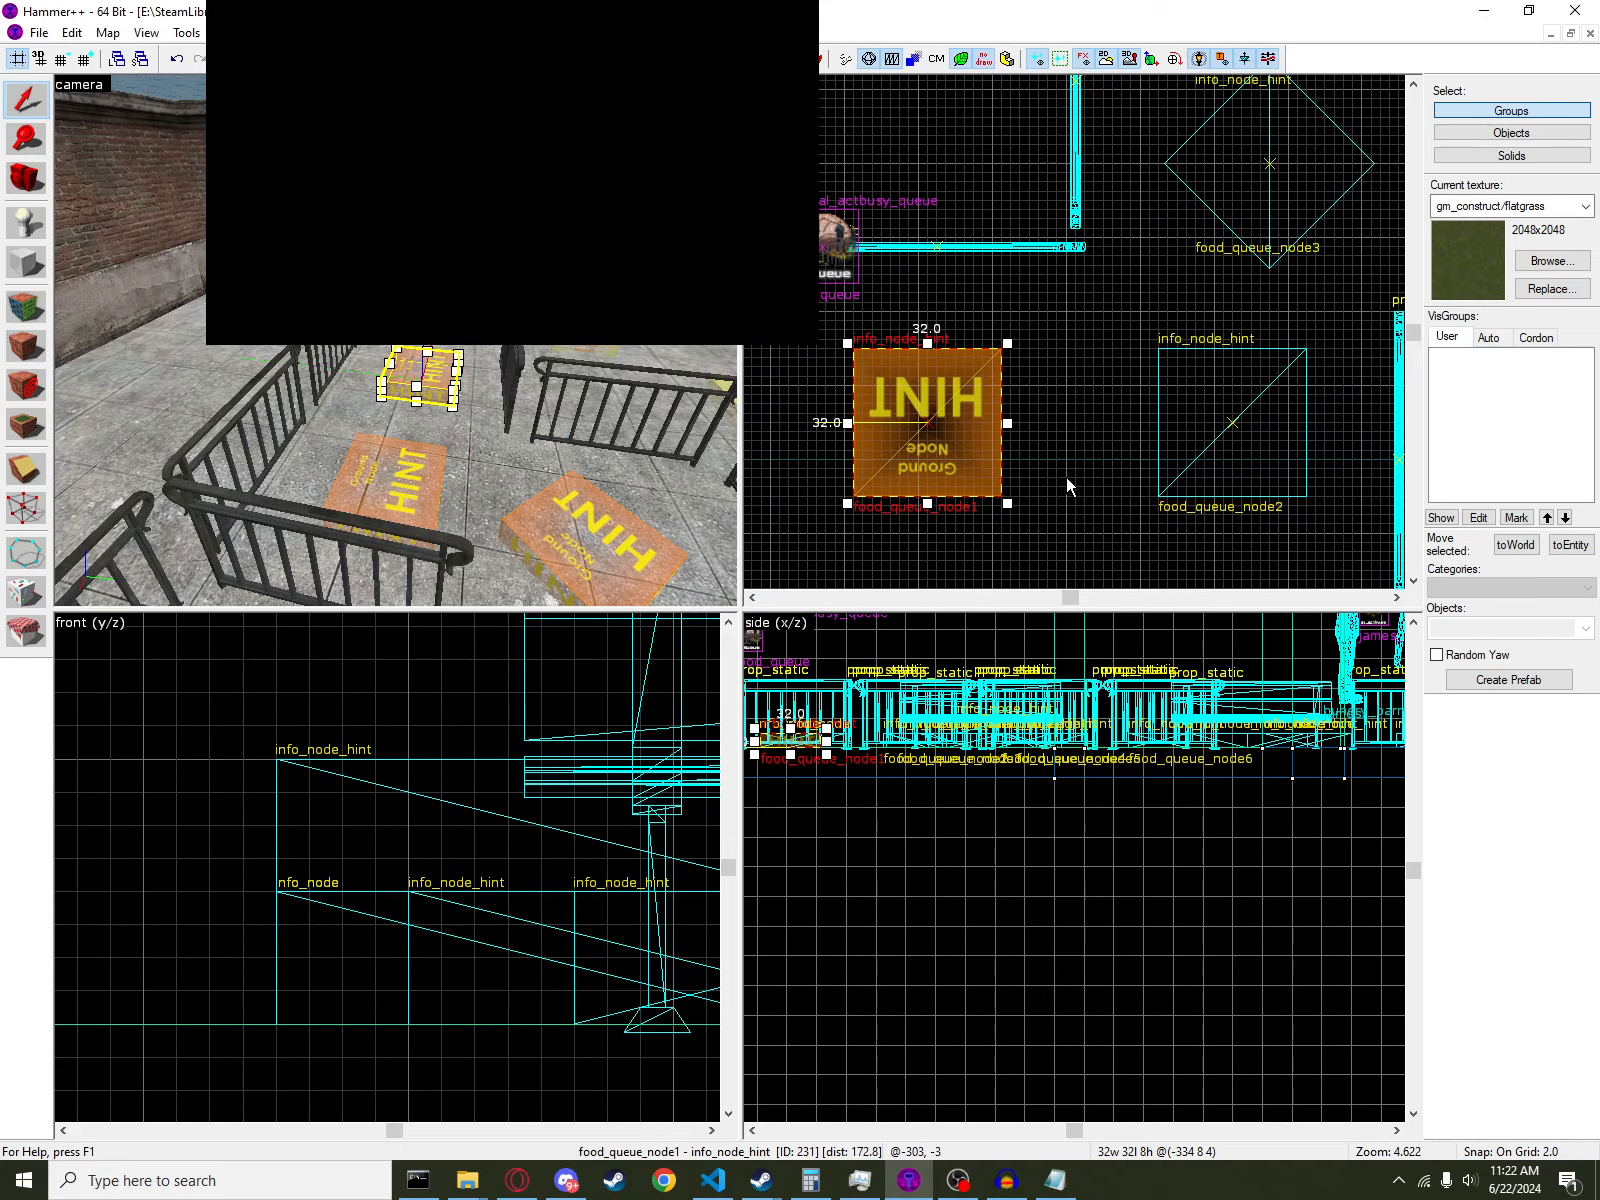
scroll(890, 405, up, 3)
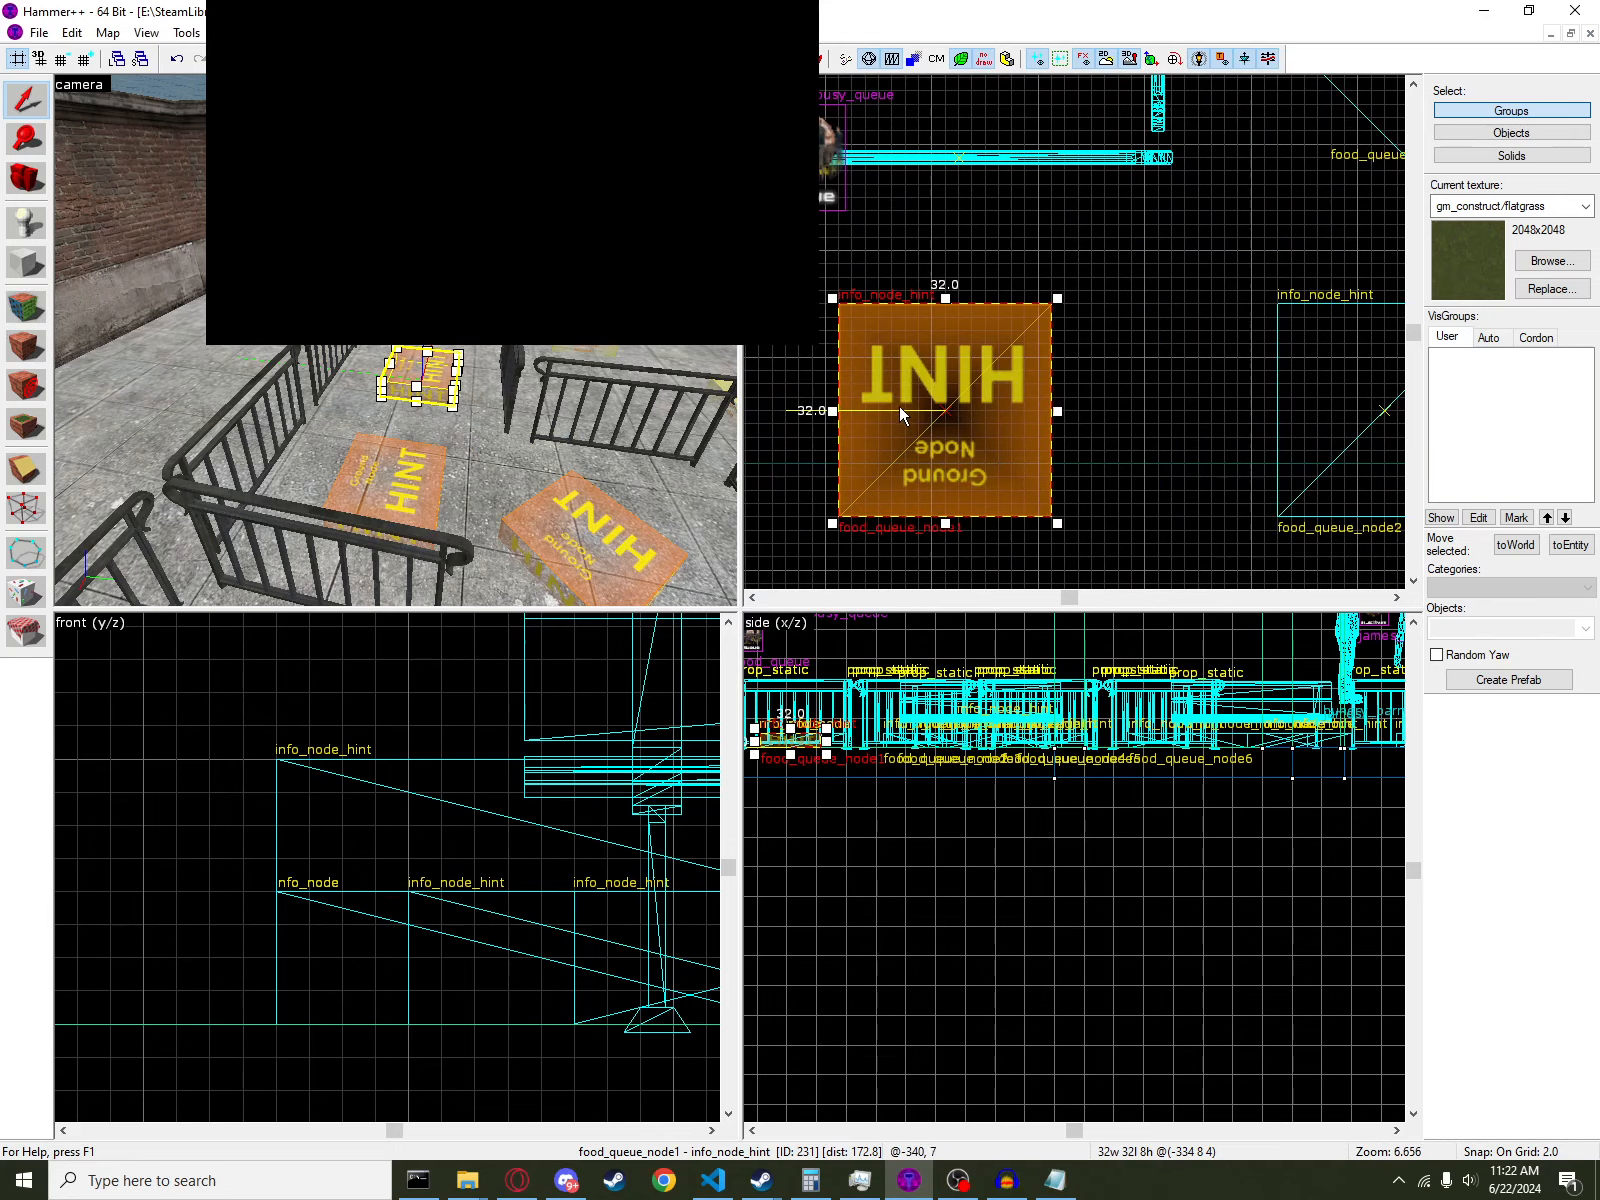
key(z)
key(w)
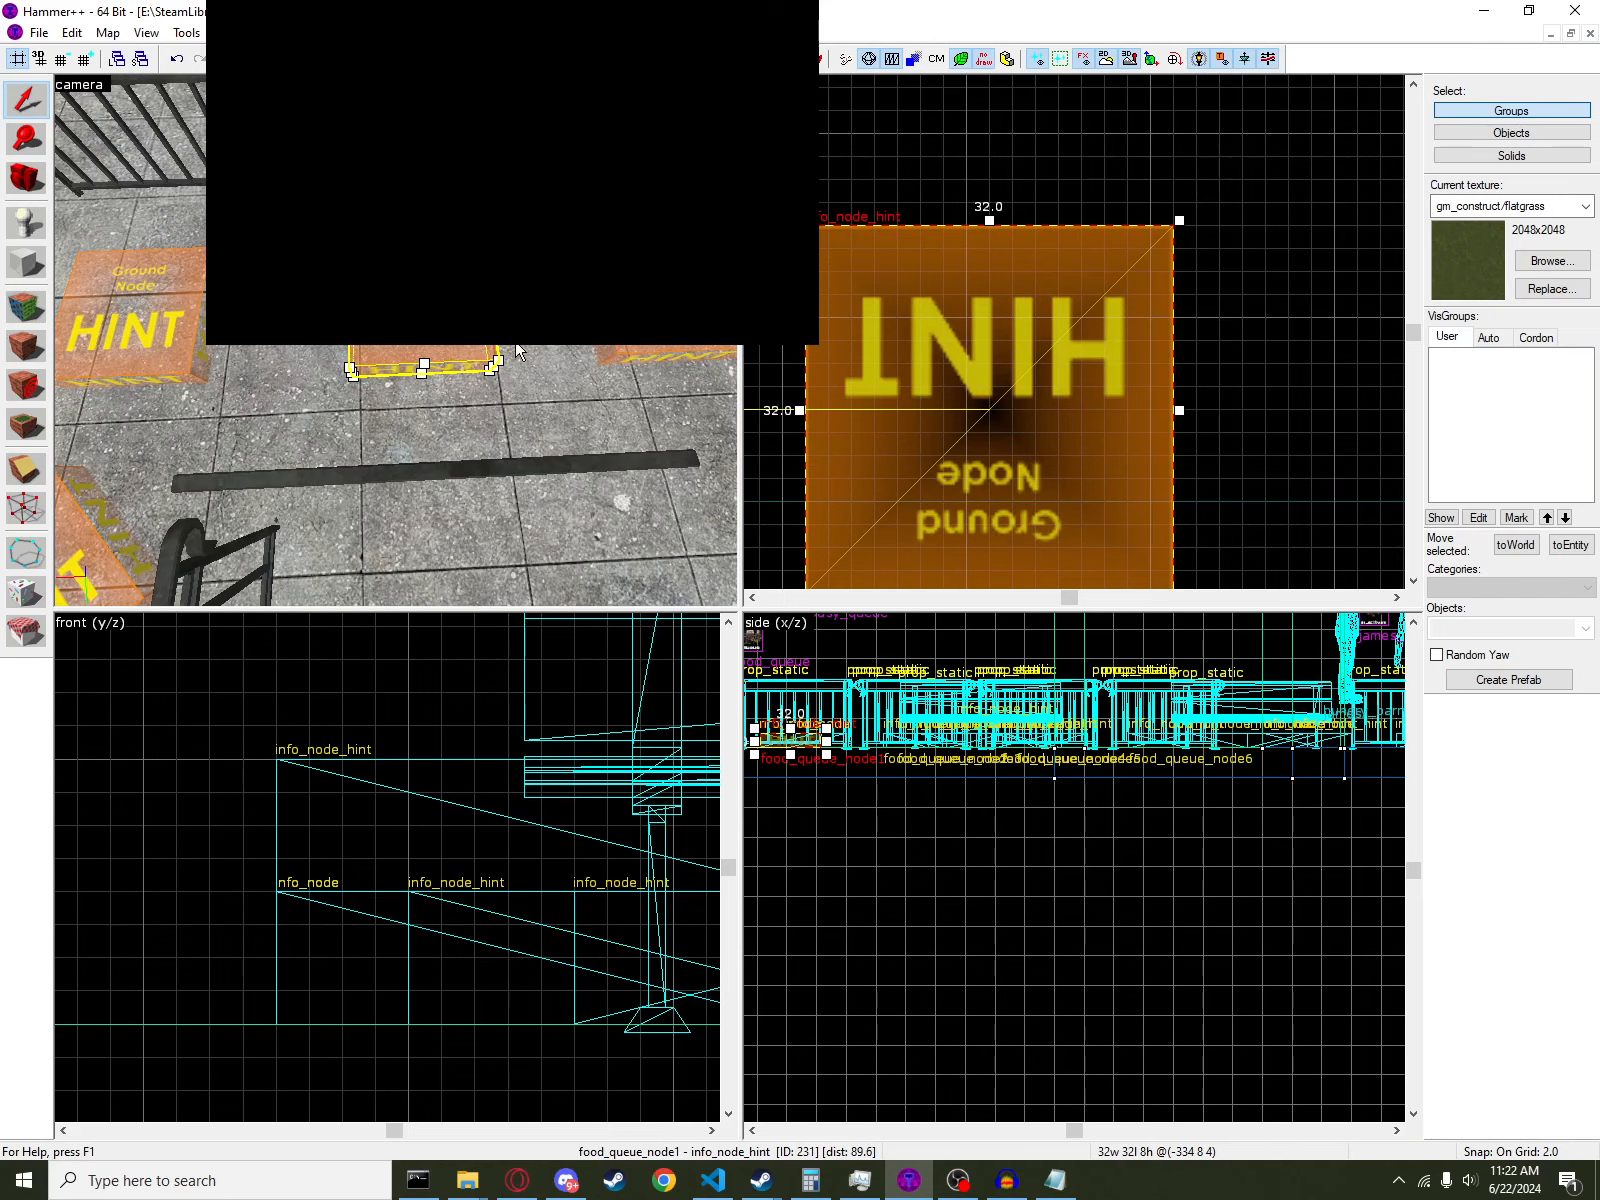
key(z)
key(s)
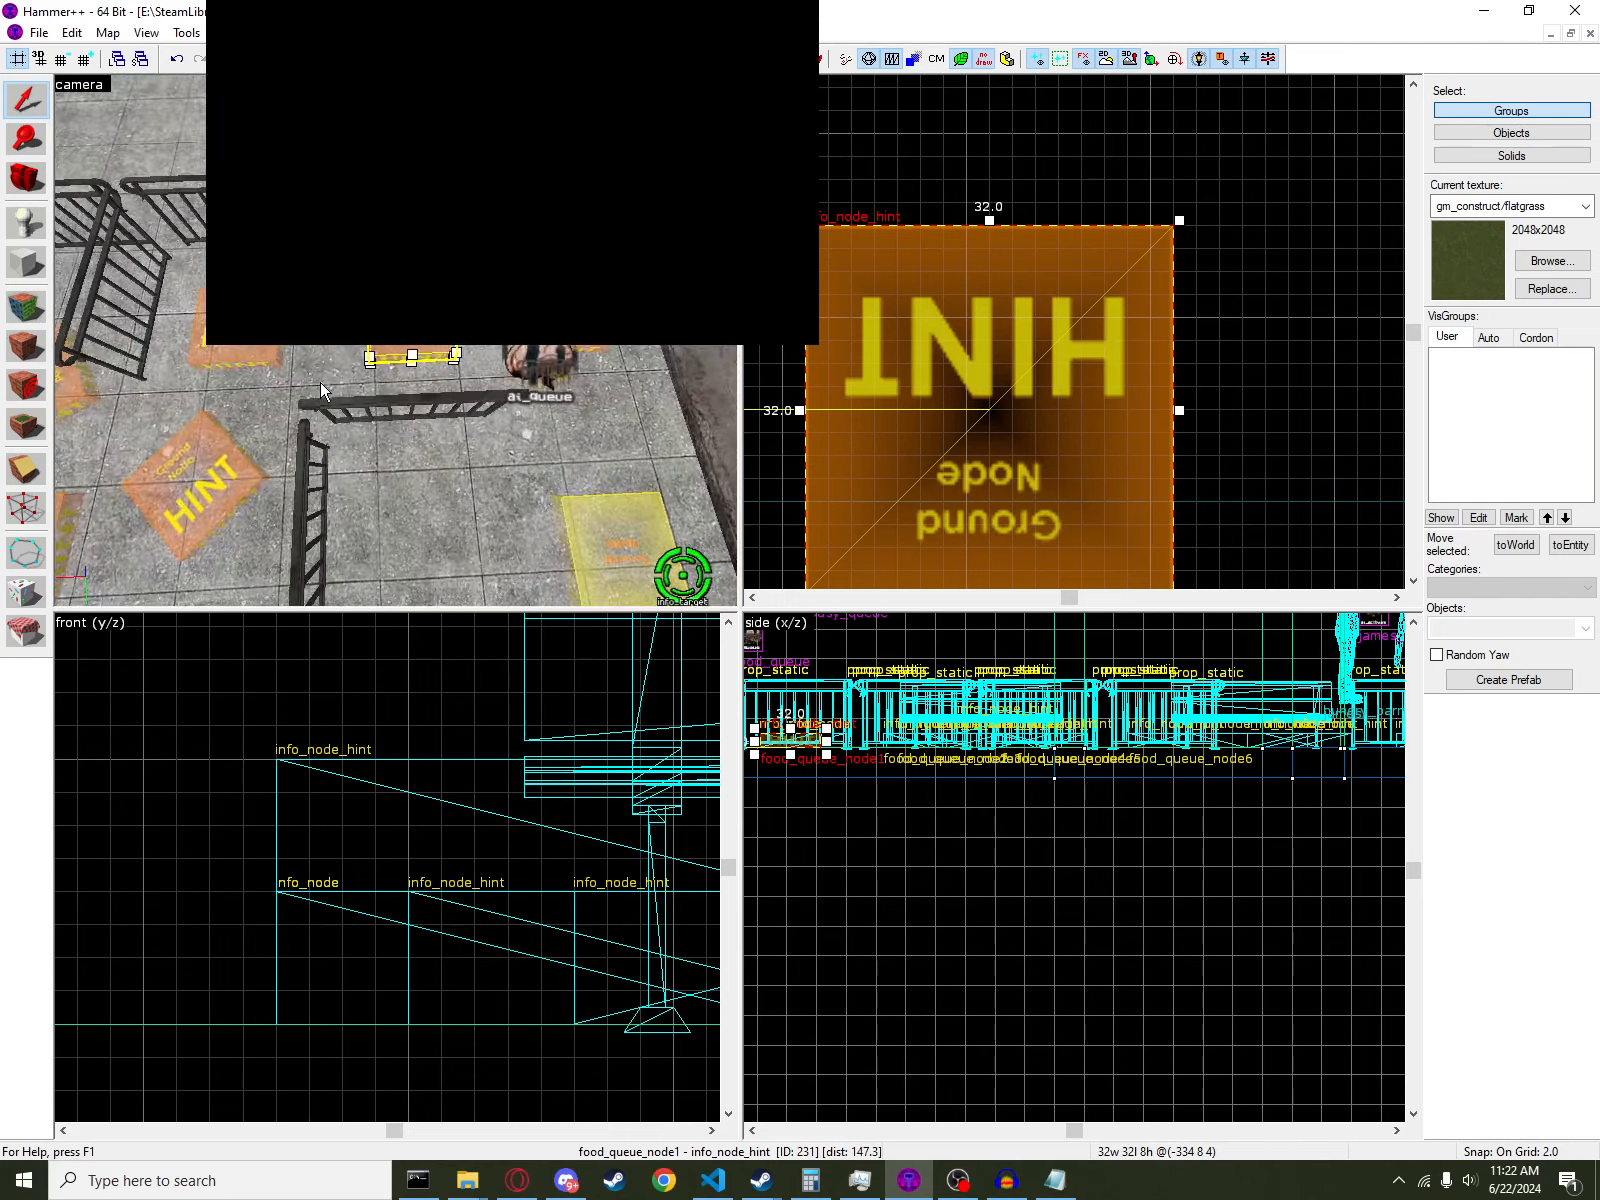
key(a)
key(z)
key(d)
key(w)
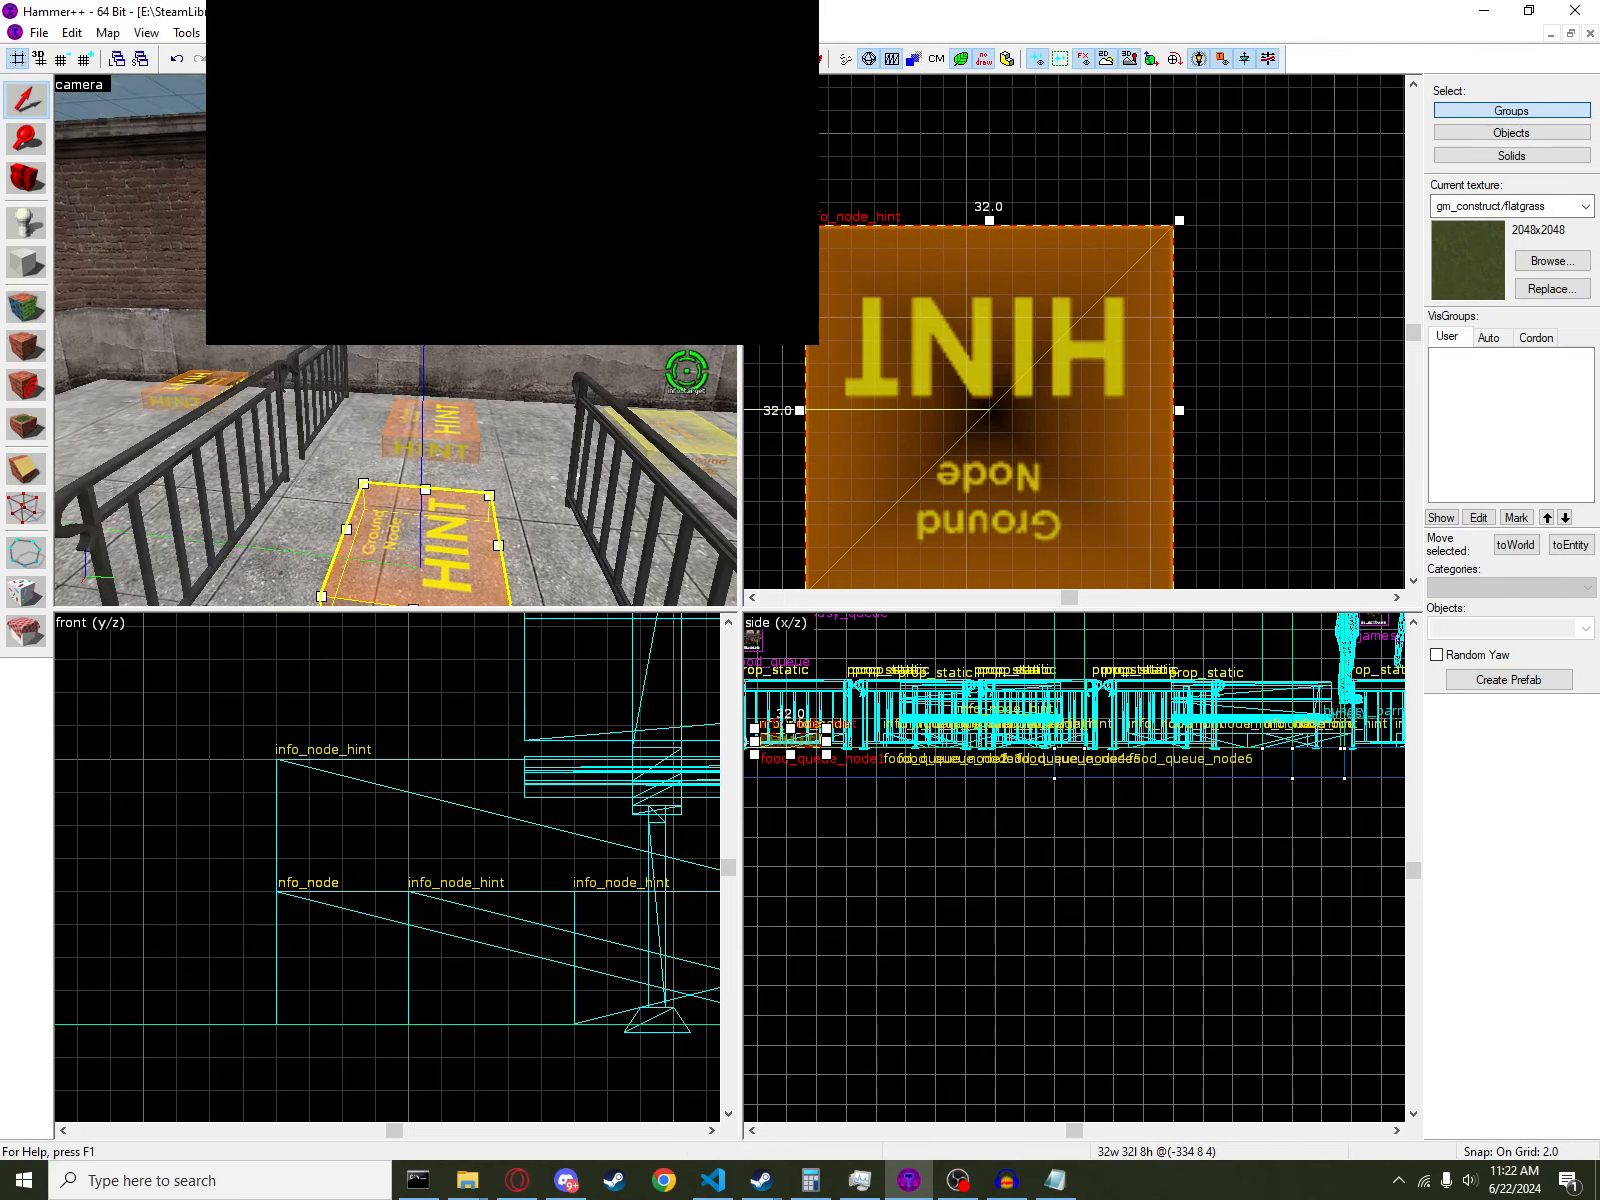
- Examine the properties of the dispenser prop_dynamic and the food_dispense ambient_generic at the head of the queue
key(s)
double_click(430, 290)
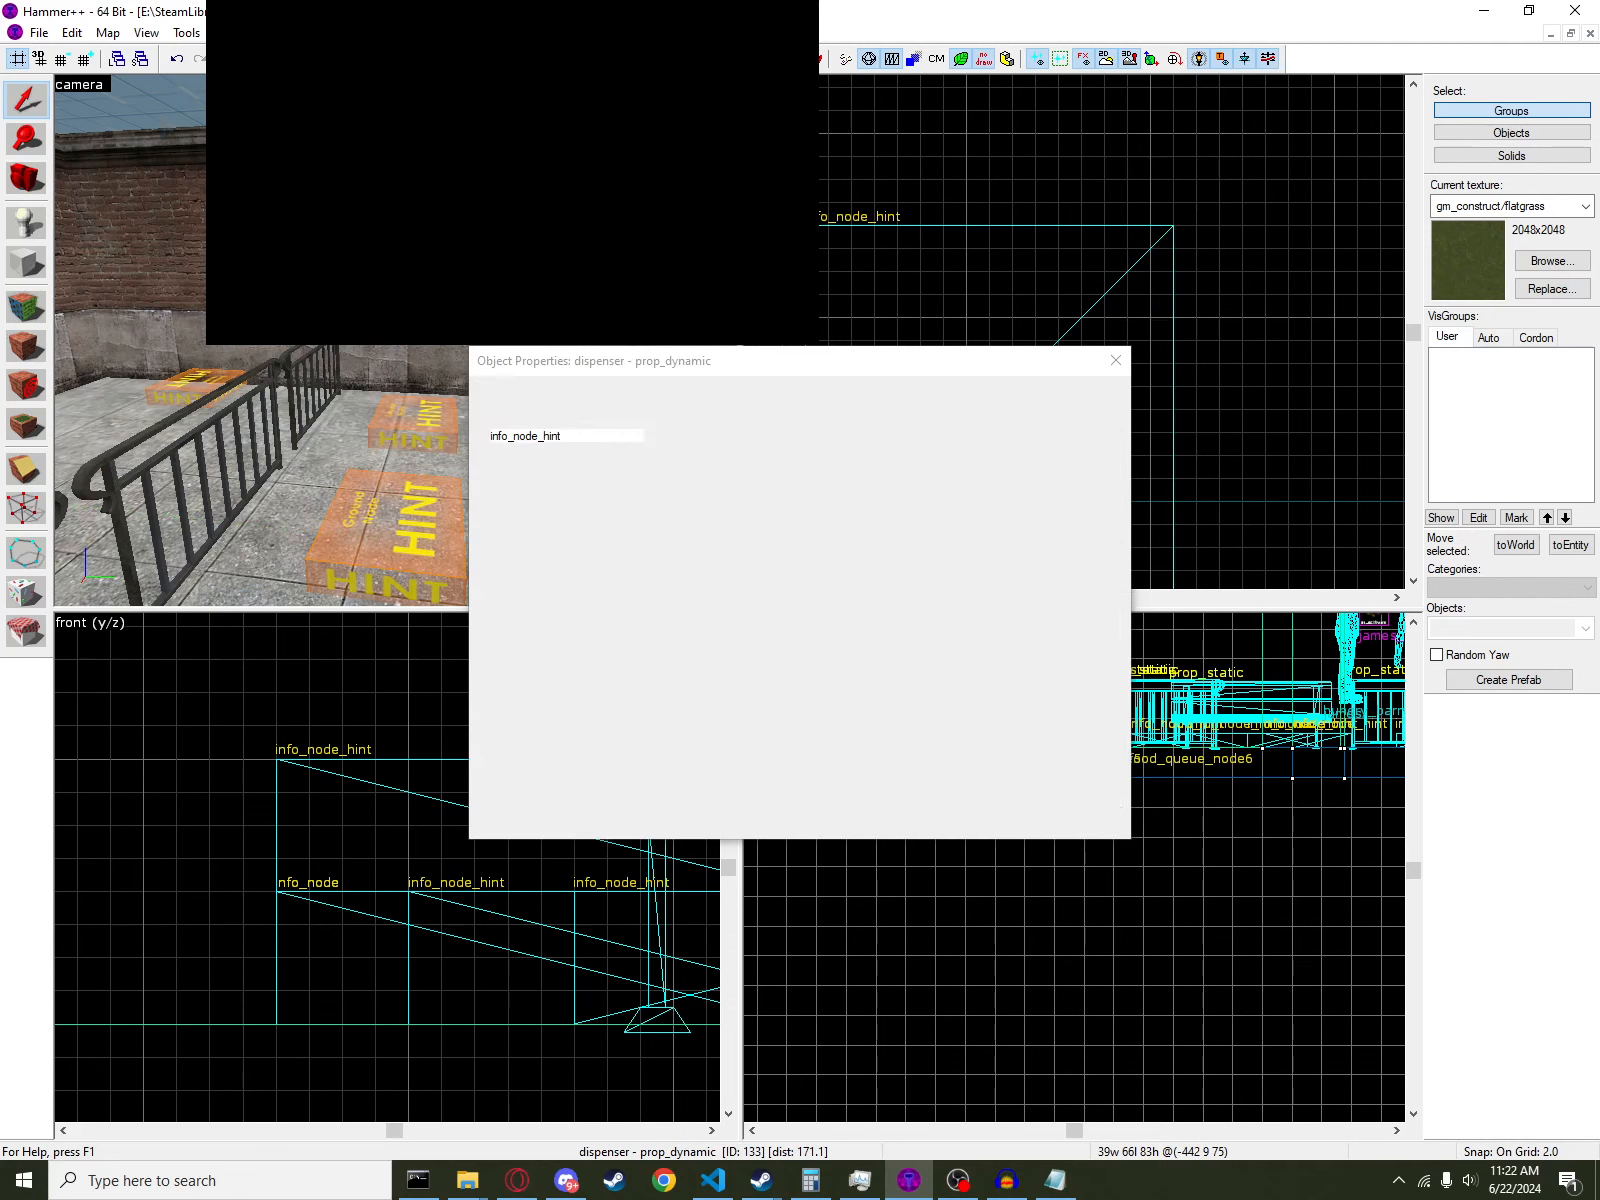
scroll(766, 588, down, 7)
scroll(760, 620, up, 5)
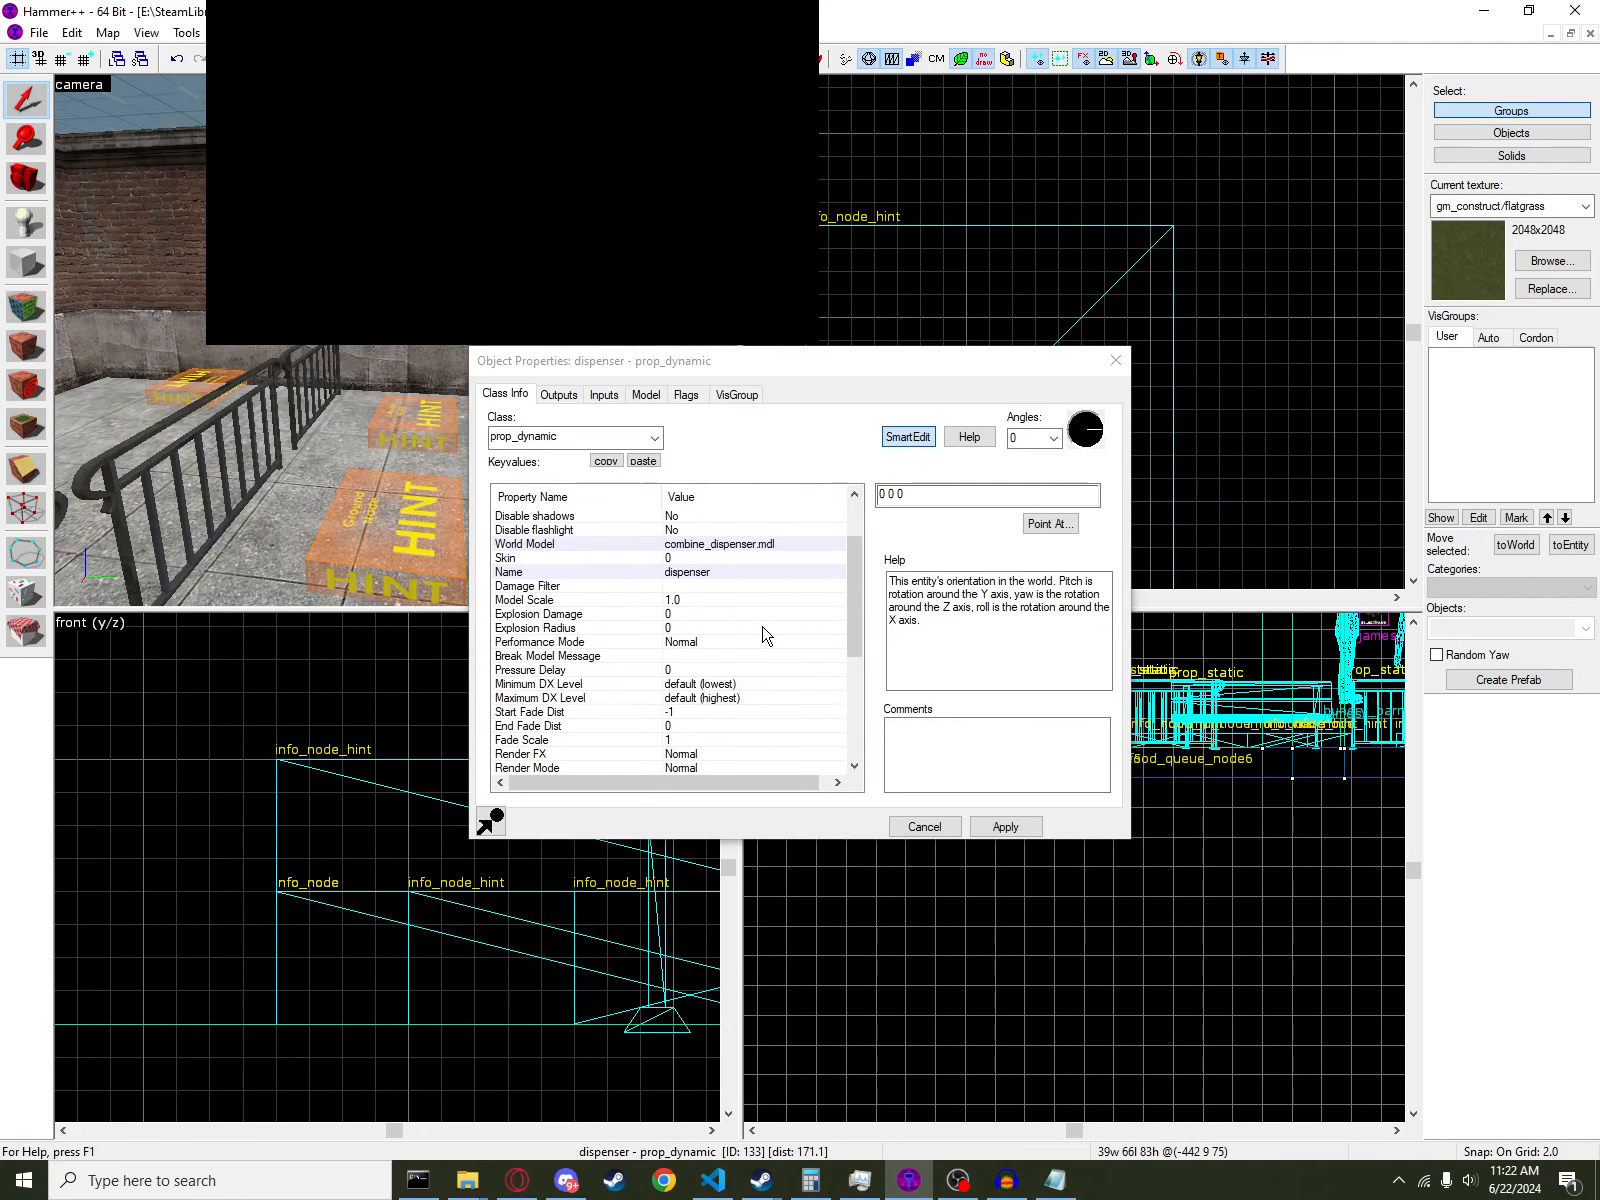
scroll(770, 635, down, 1)
scroll(785, 643, up, 2)
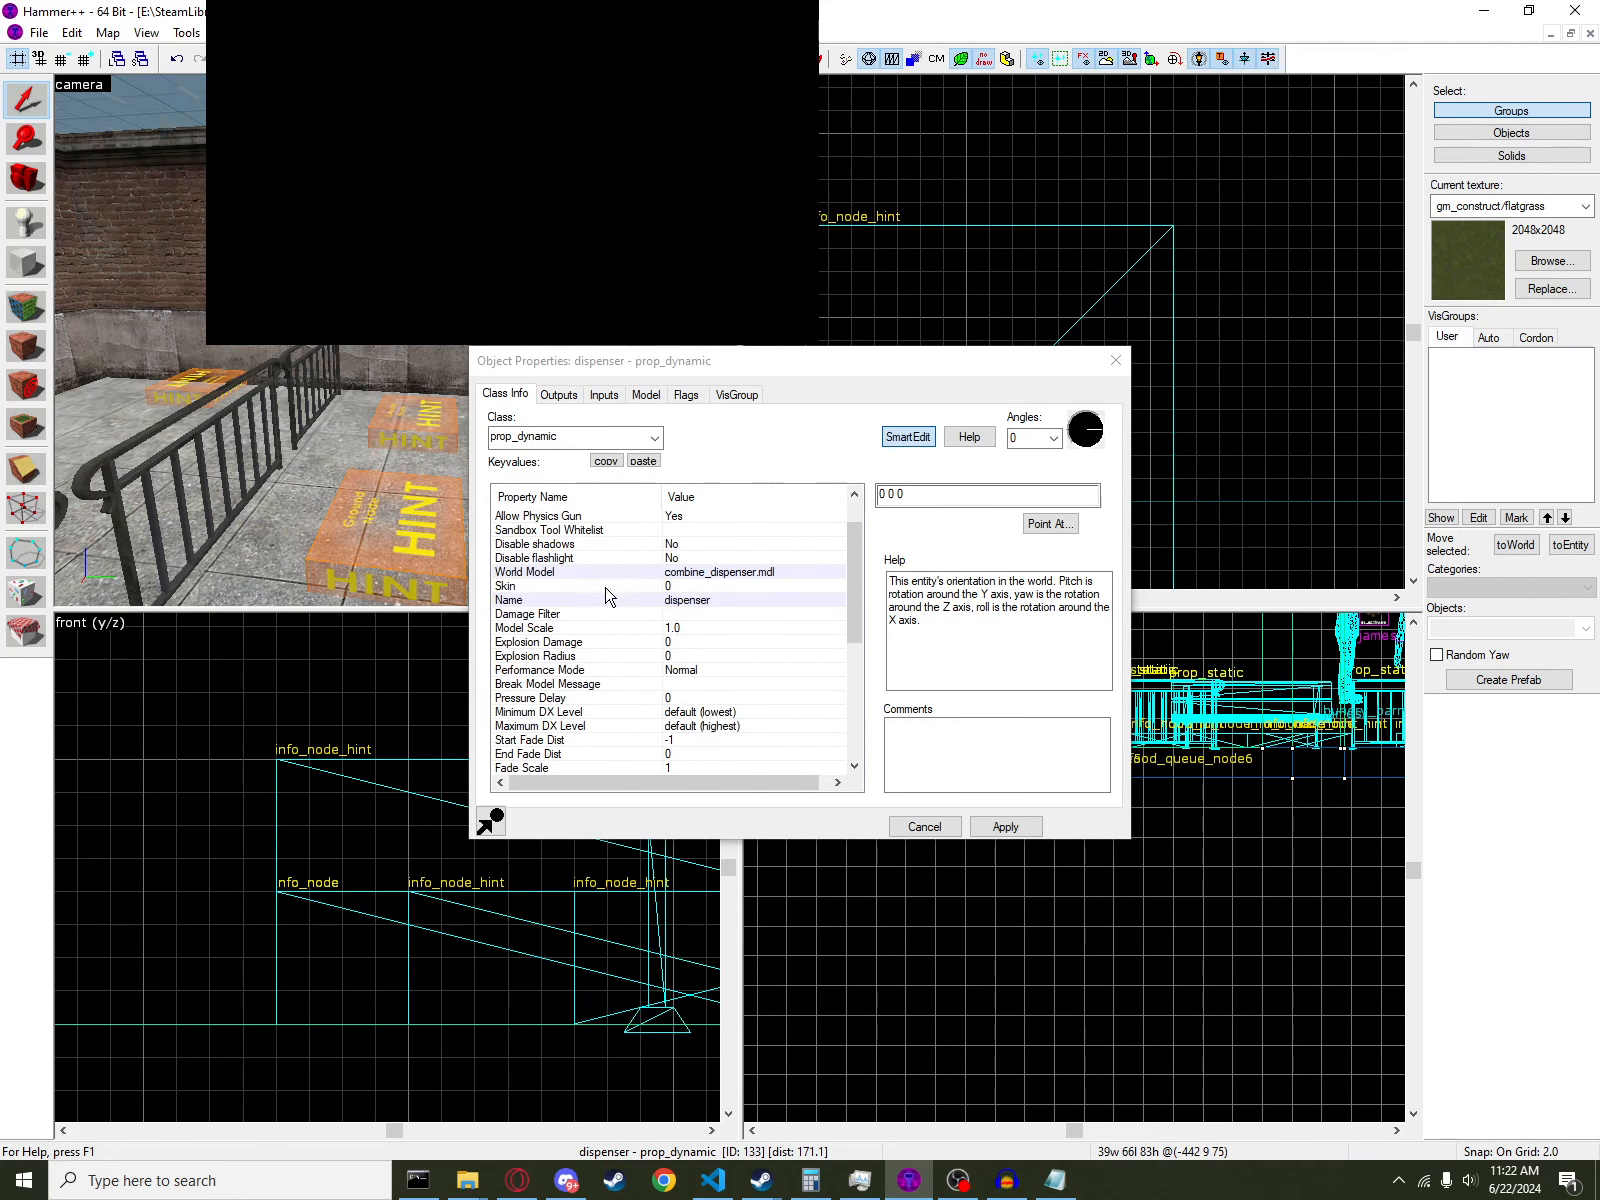
click(520, 290)
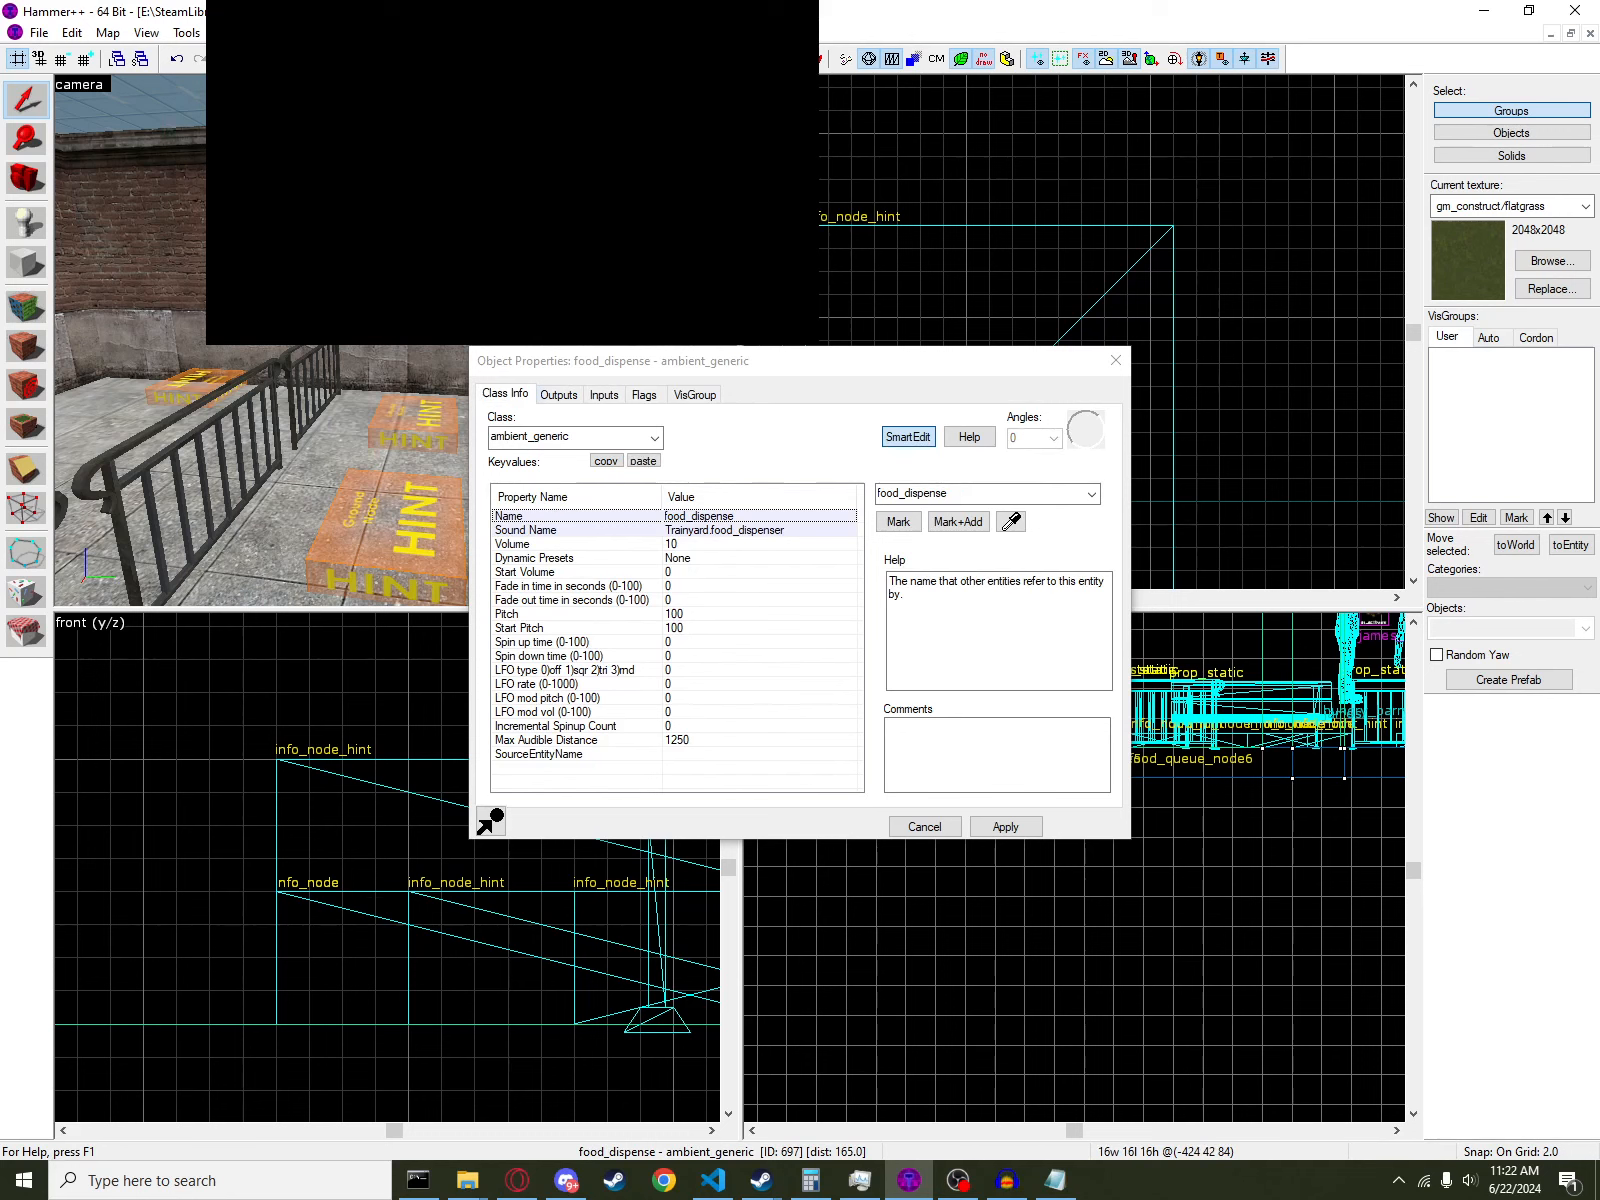
- Start picking the Exit Node of the food_queue ai_goal_actbusy_queue with the eyedropper in the 3D view
click(600, 300)
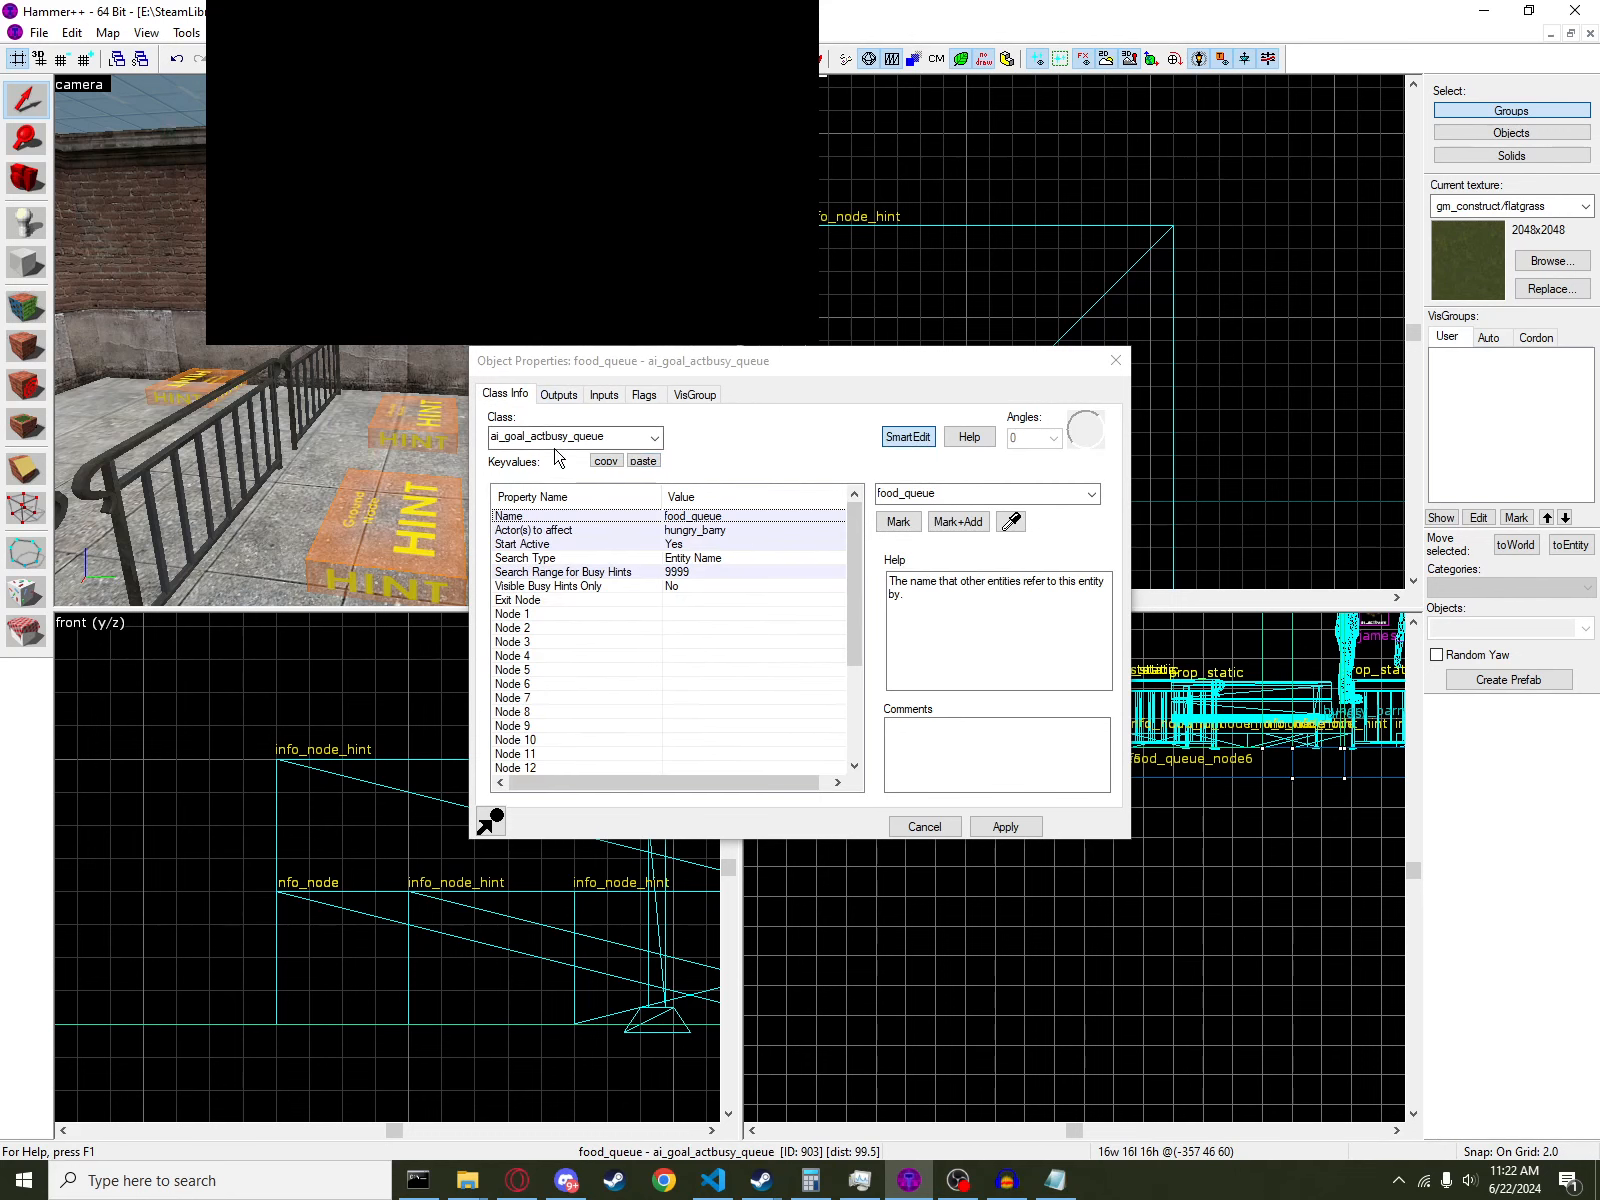
click(606, 601)
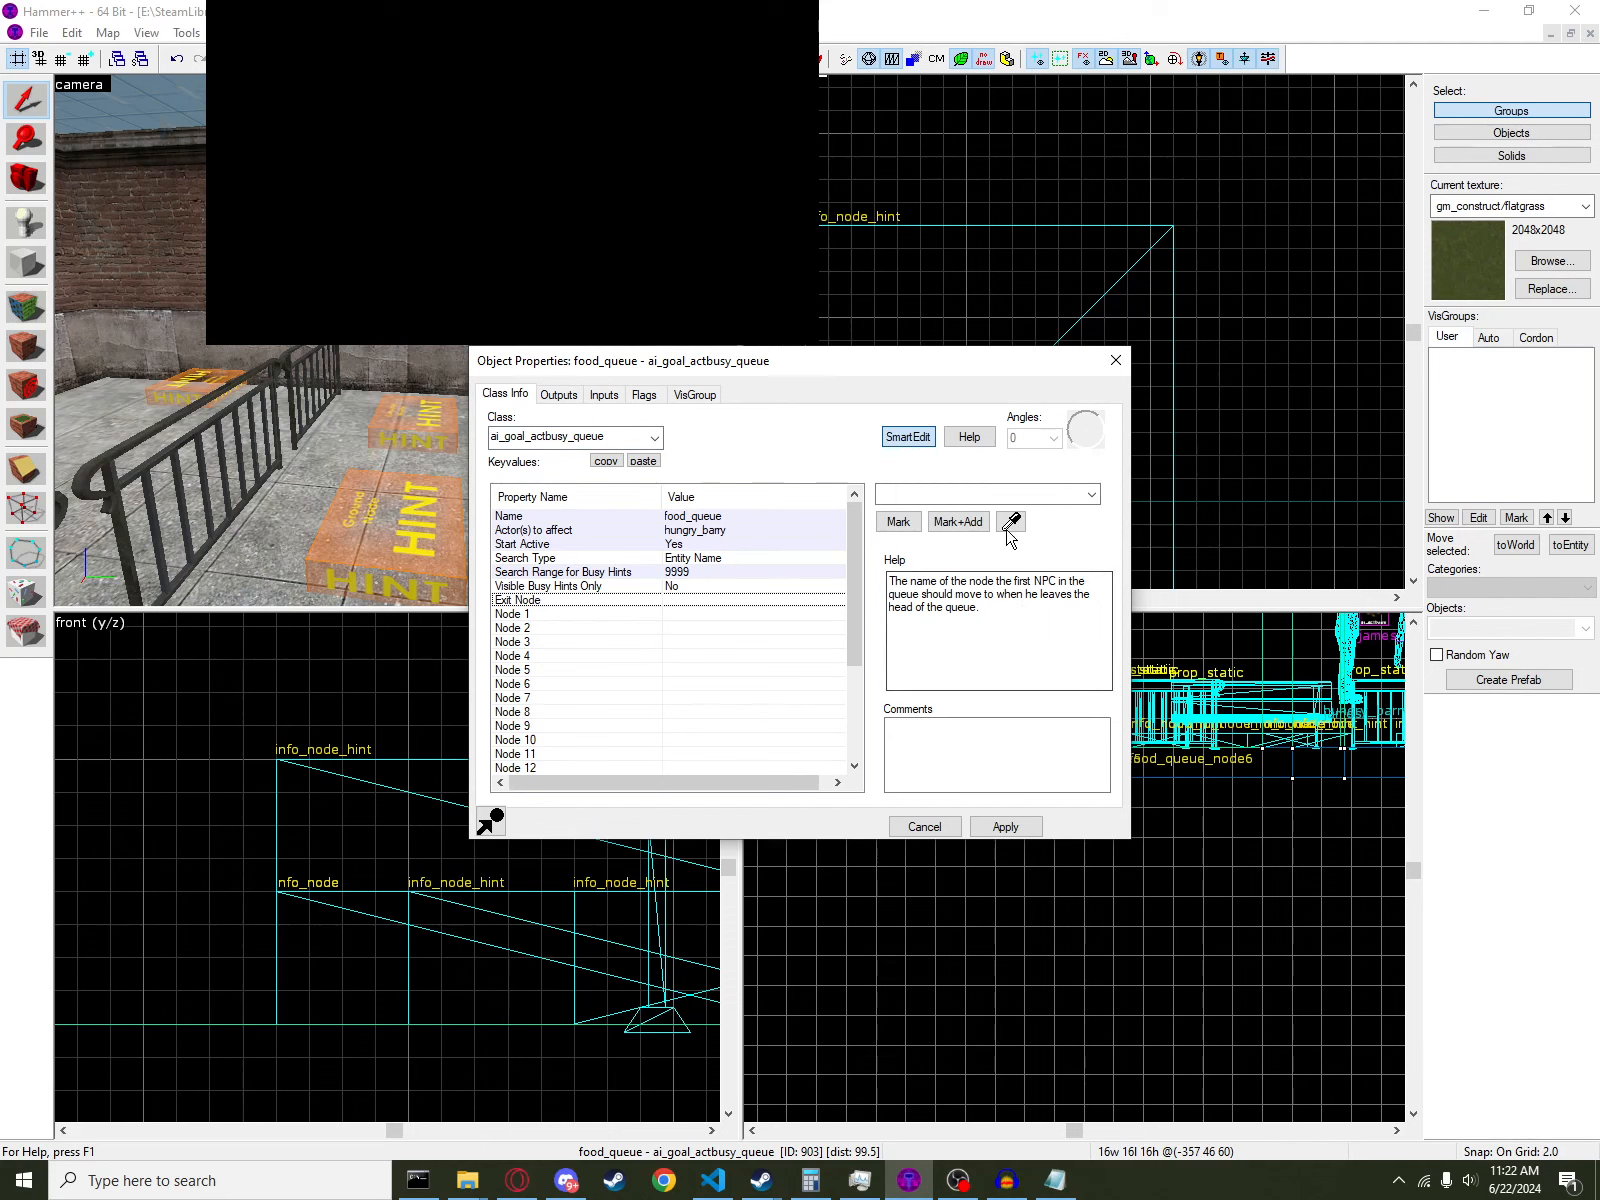
click(1013, 530)
key(z)
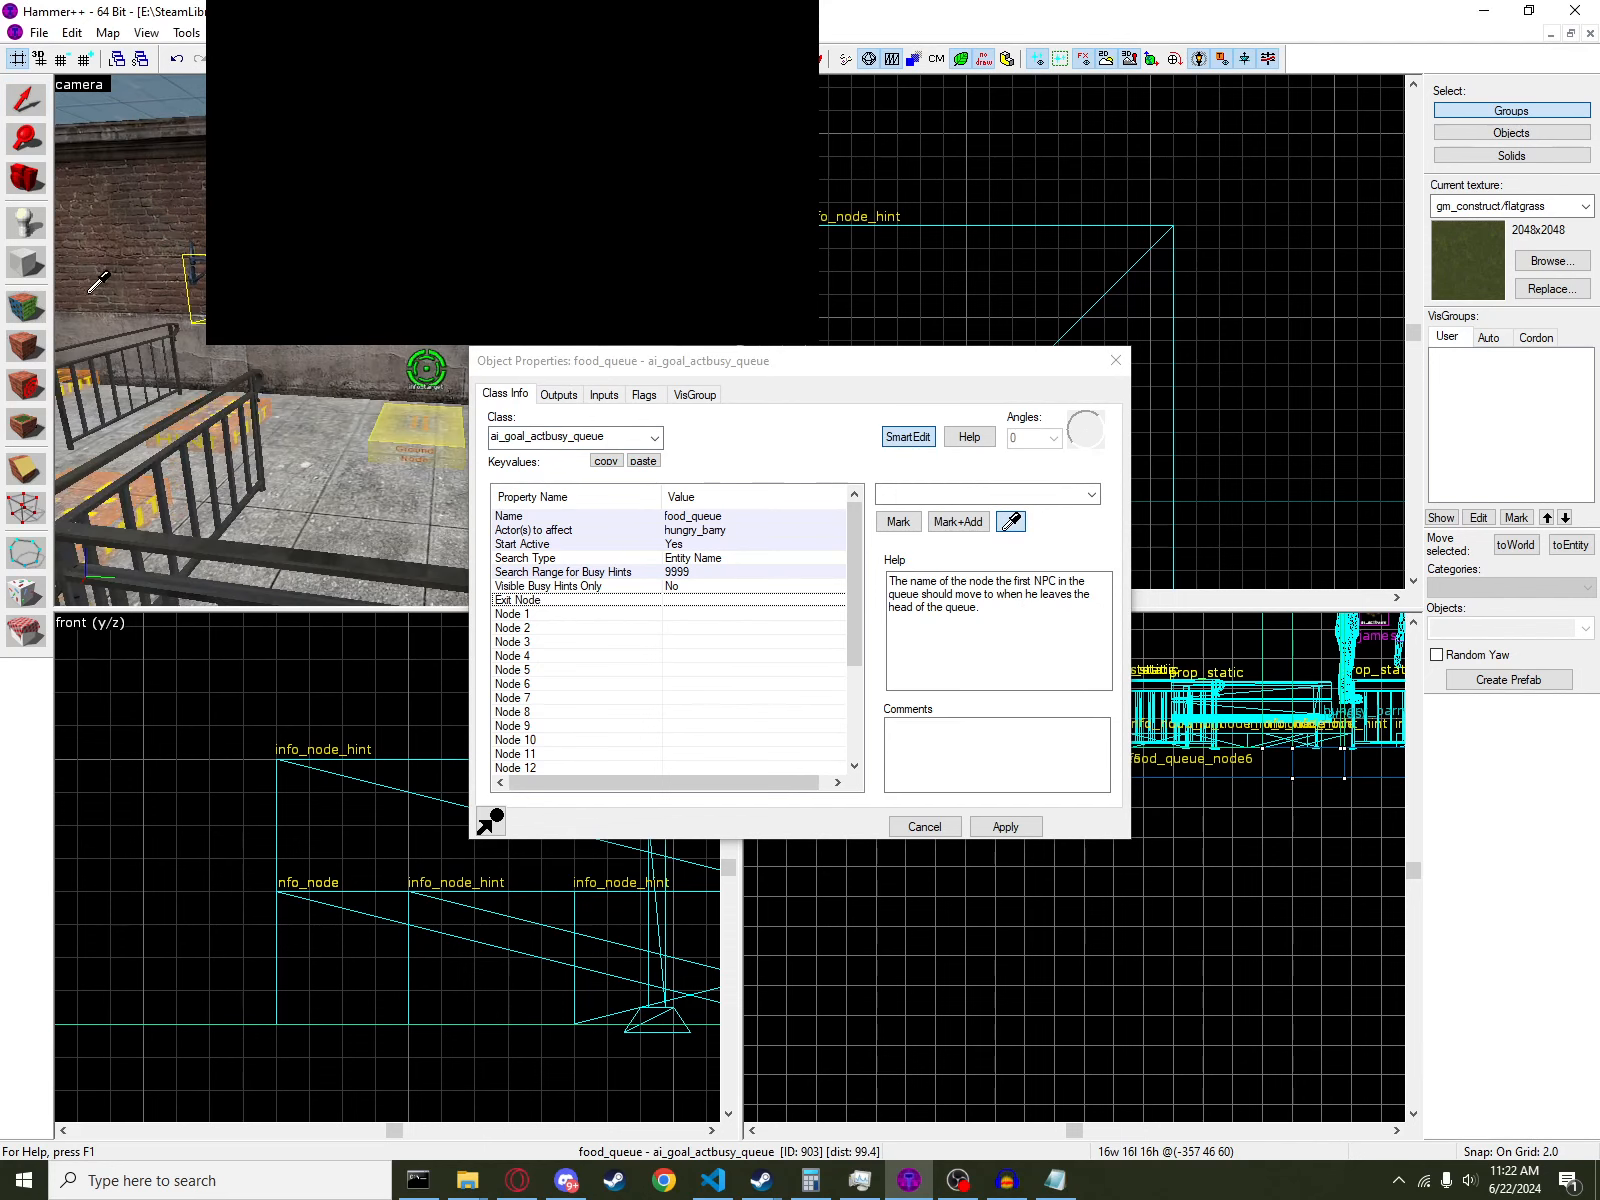
- Set the Exit Node of the food_queue entity to the food_leave target by picking it in the 3D scene, and apply
key(w)
key(d)
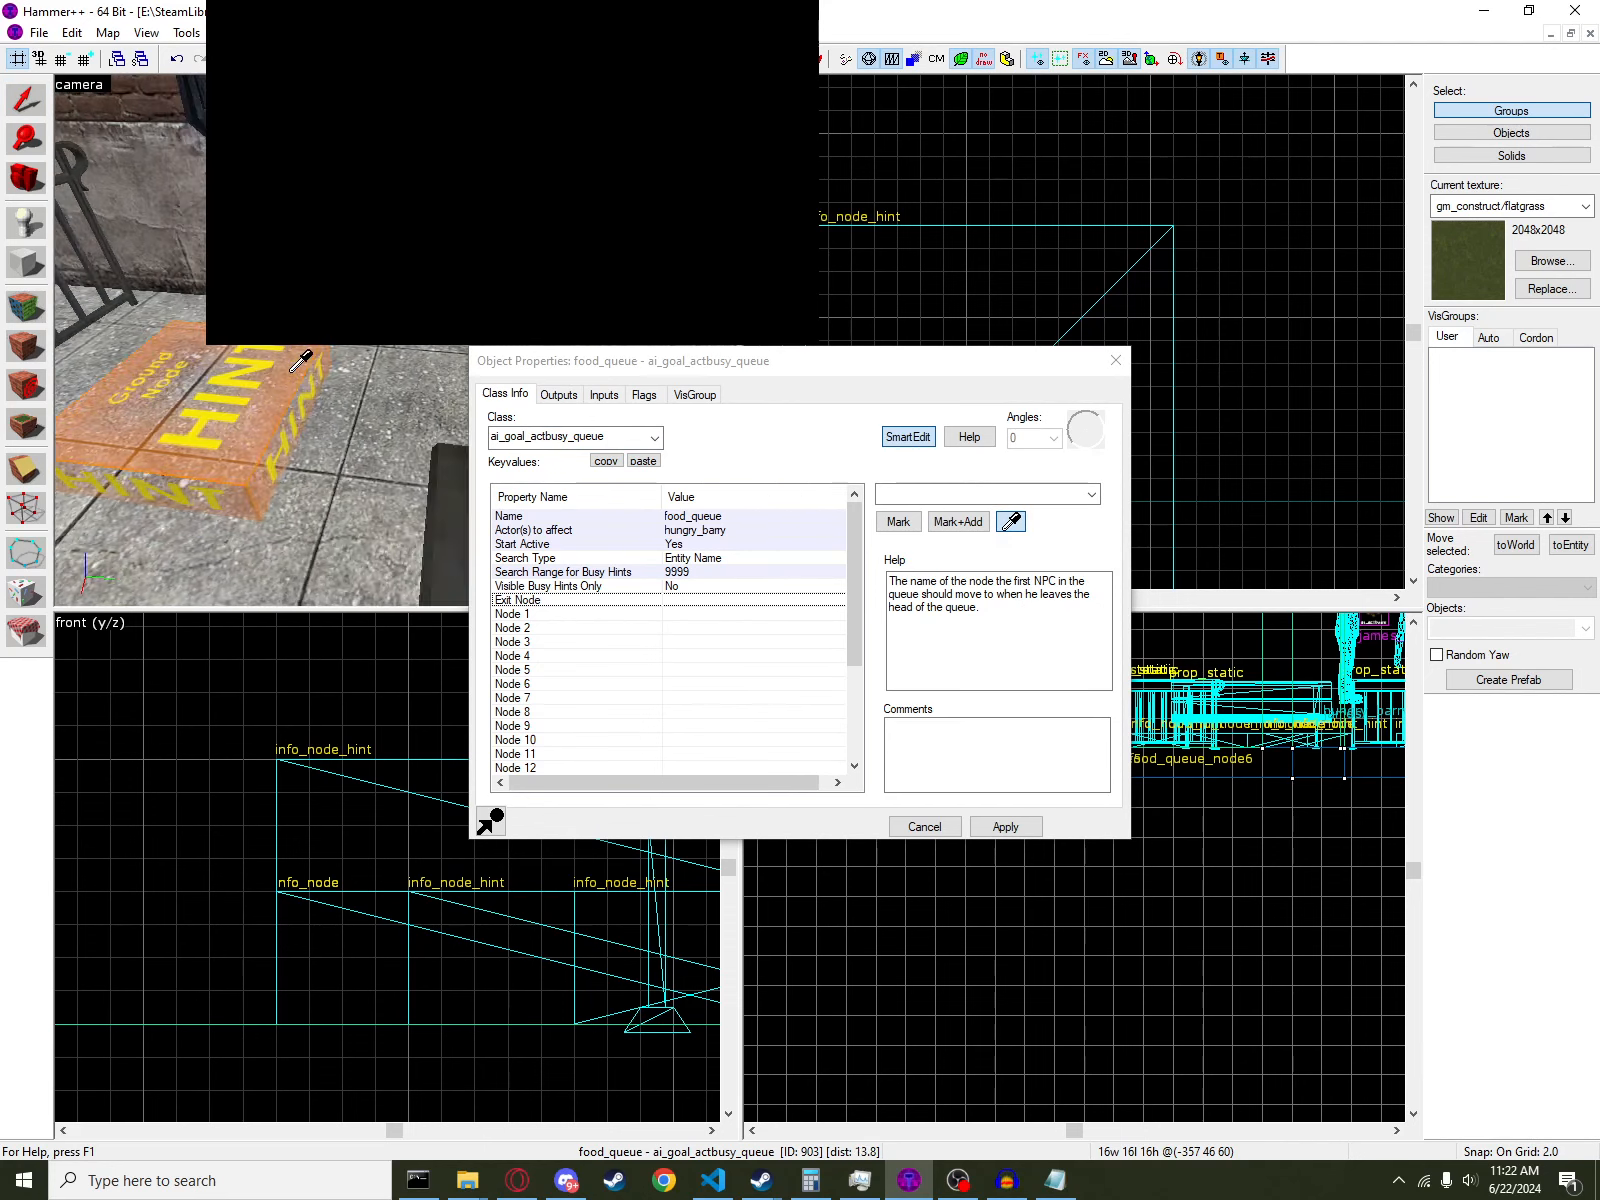
click(298, 356)
click(1029, 827)
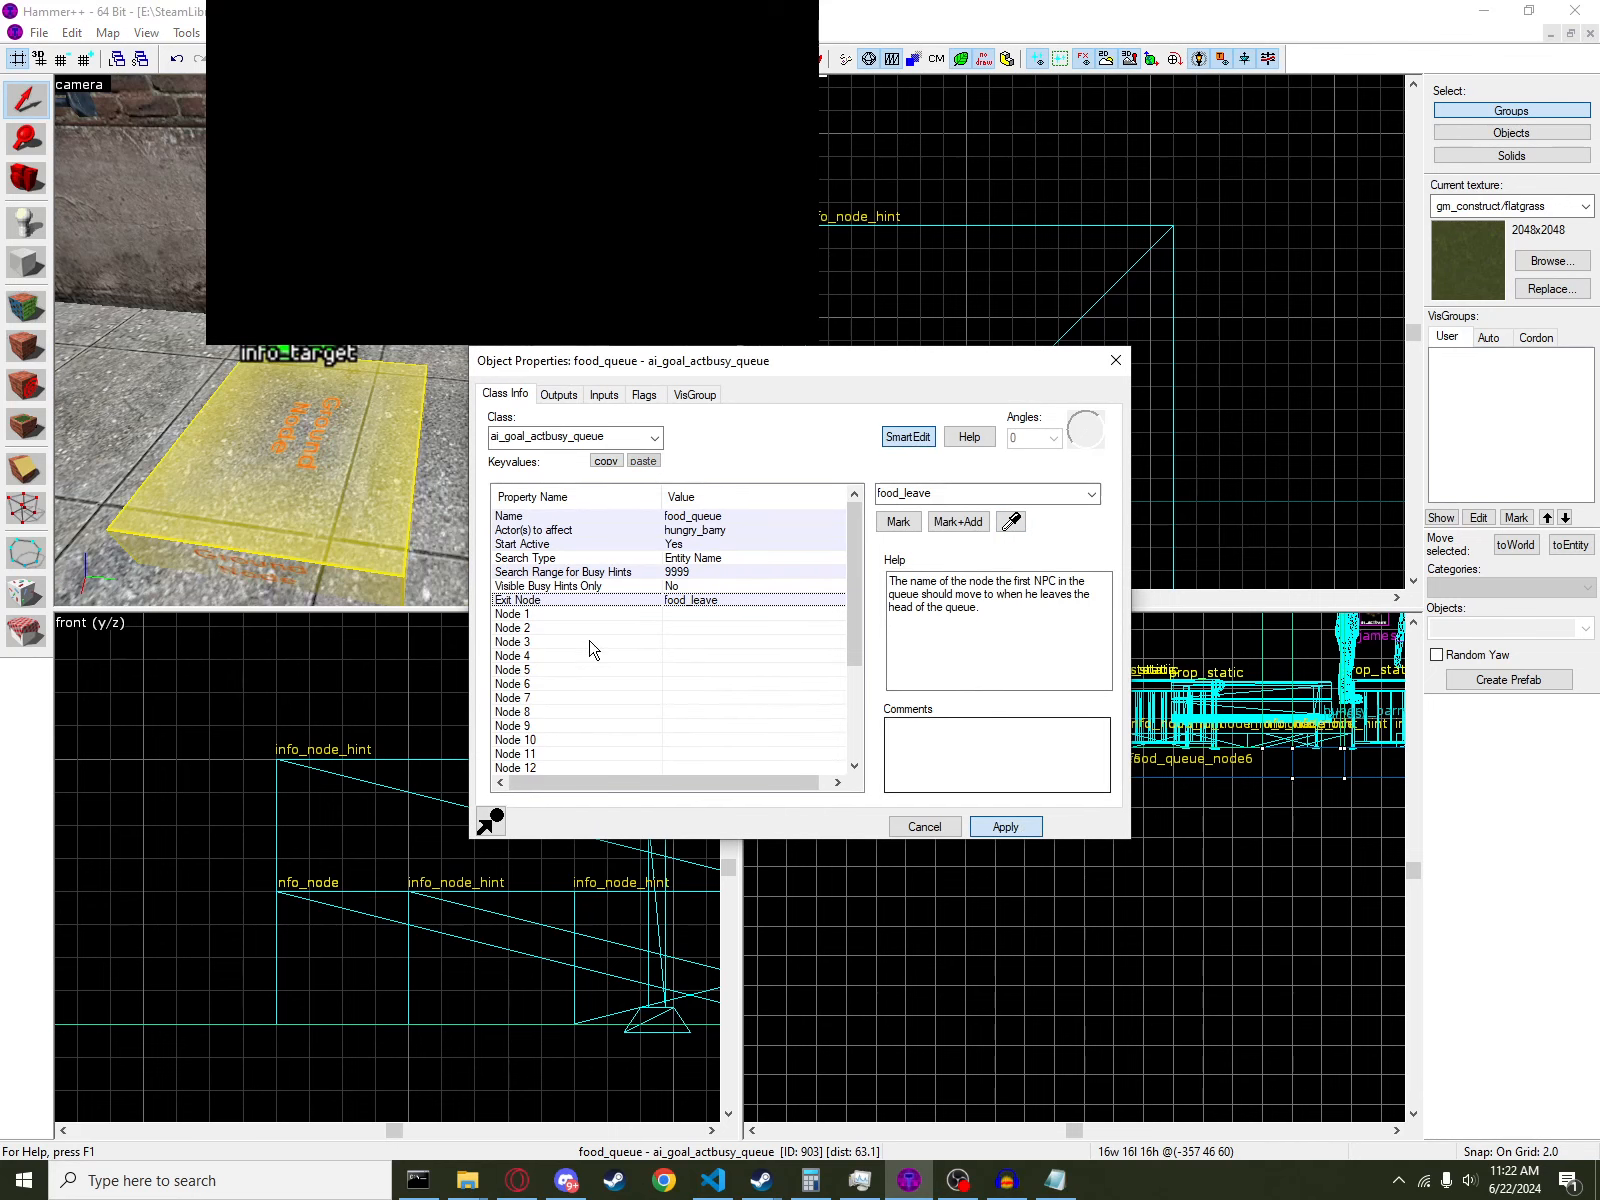
- Select the food_leave info_target and examine its properties and its place beside the queue's hint nodes
click(298, 355)
key(z)
key(w)
key(s)
key(w)
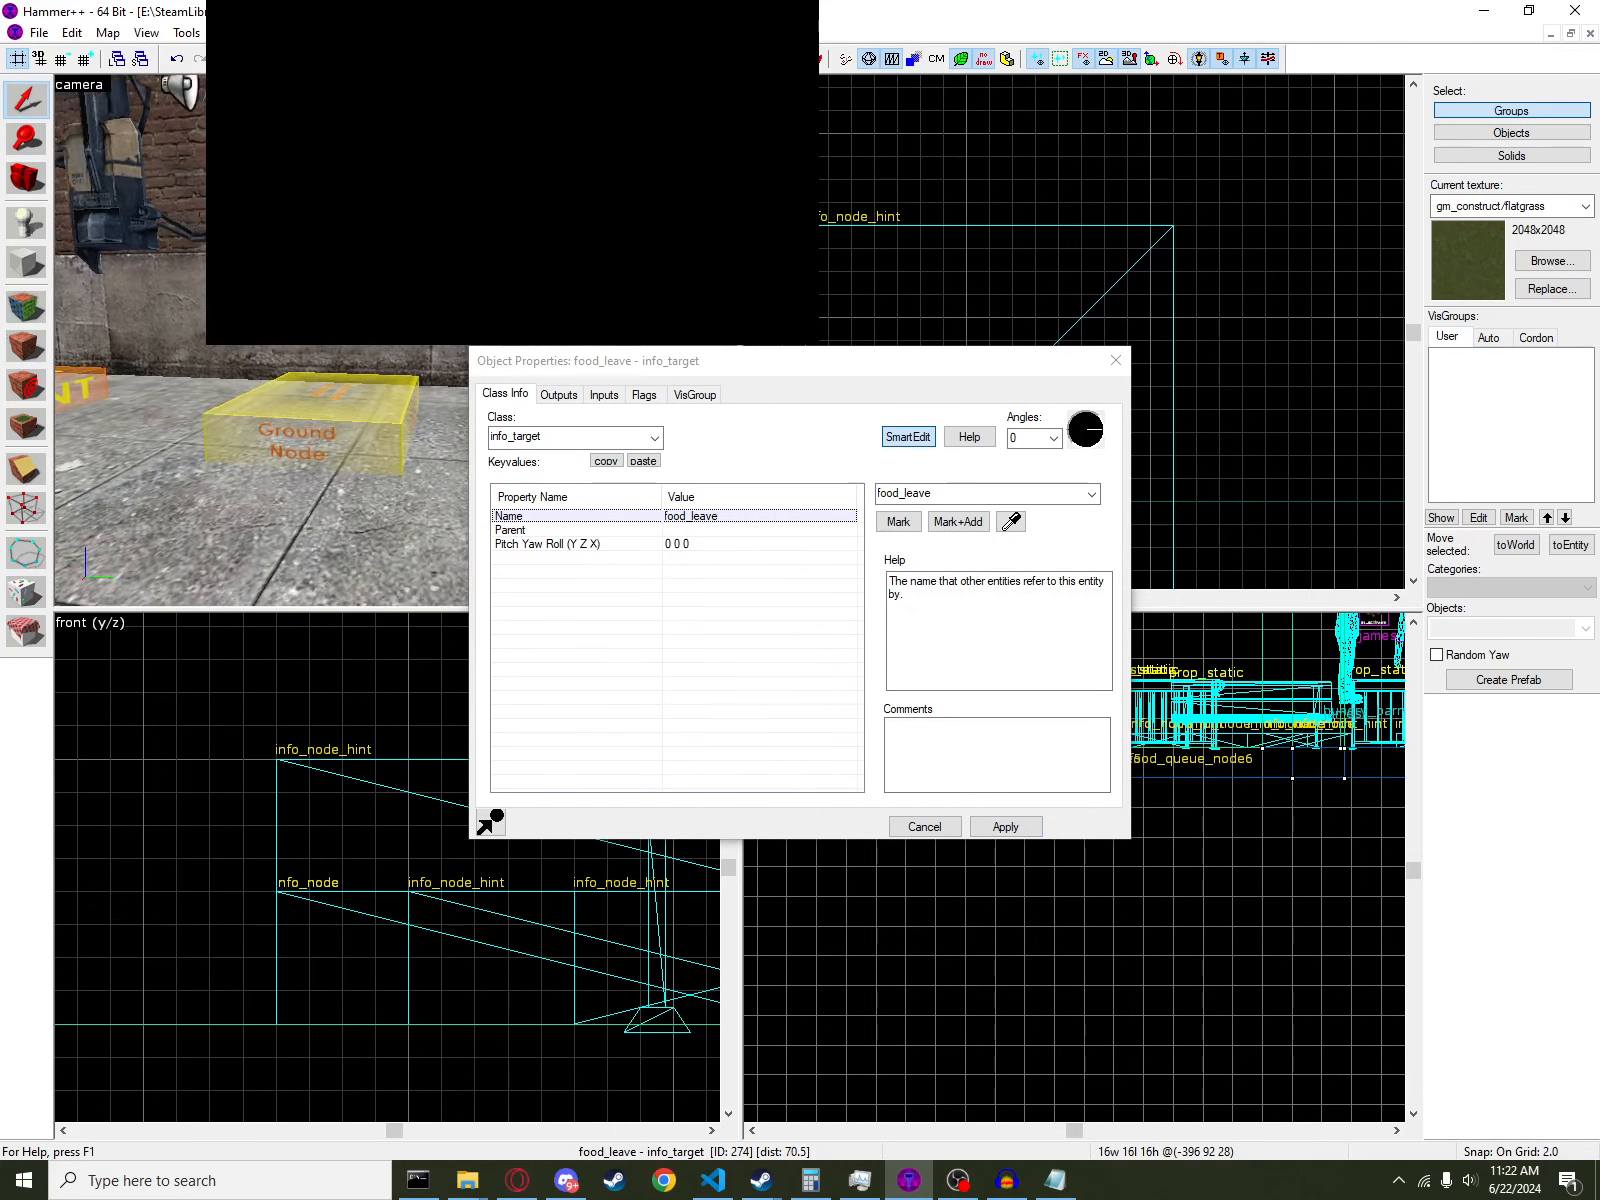
key(s)
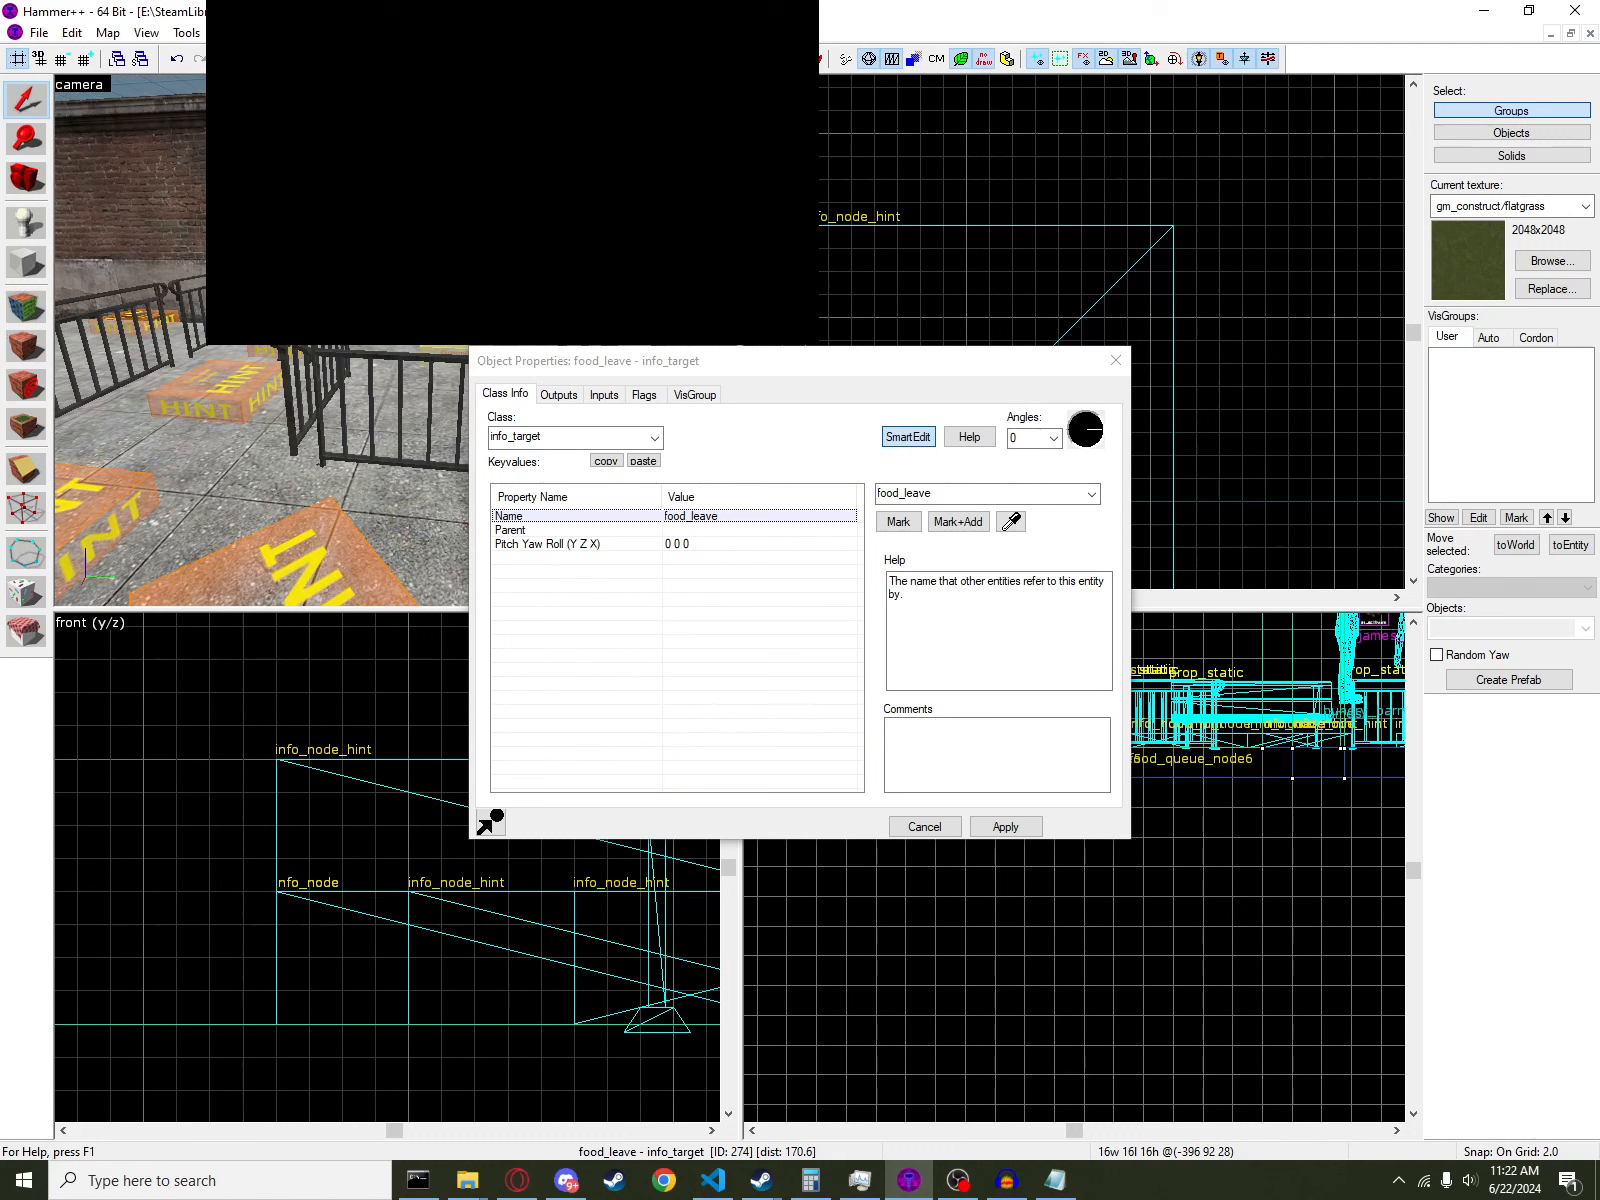
- Reselect the food_queue entity and assign the food_front hint node as Node 1 by picking it in the scene
click(388, 347)
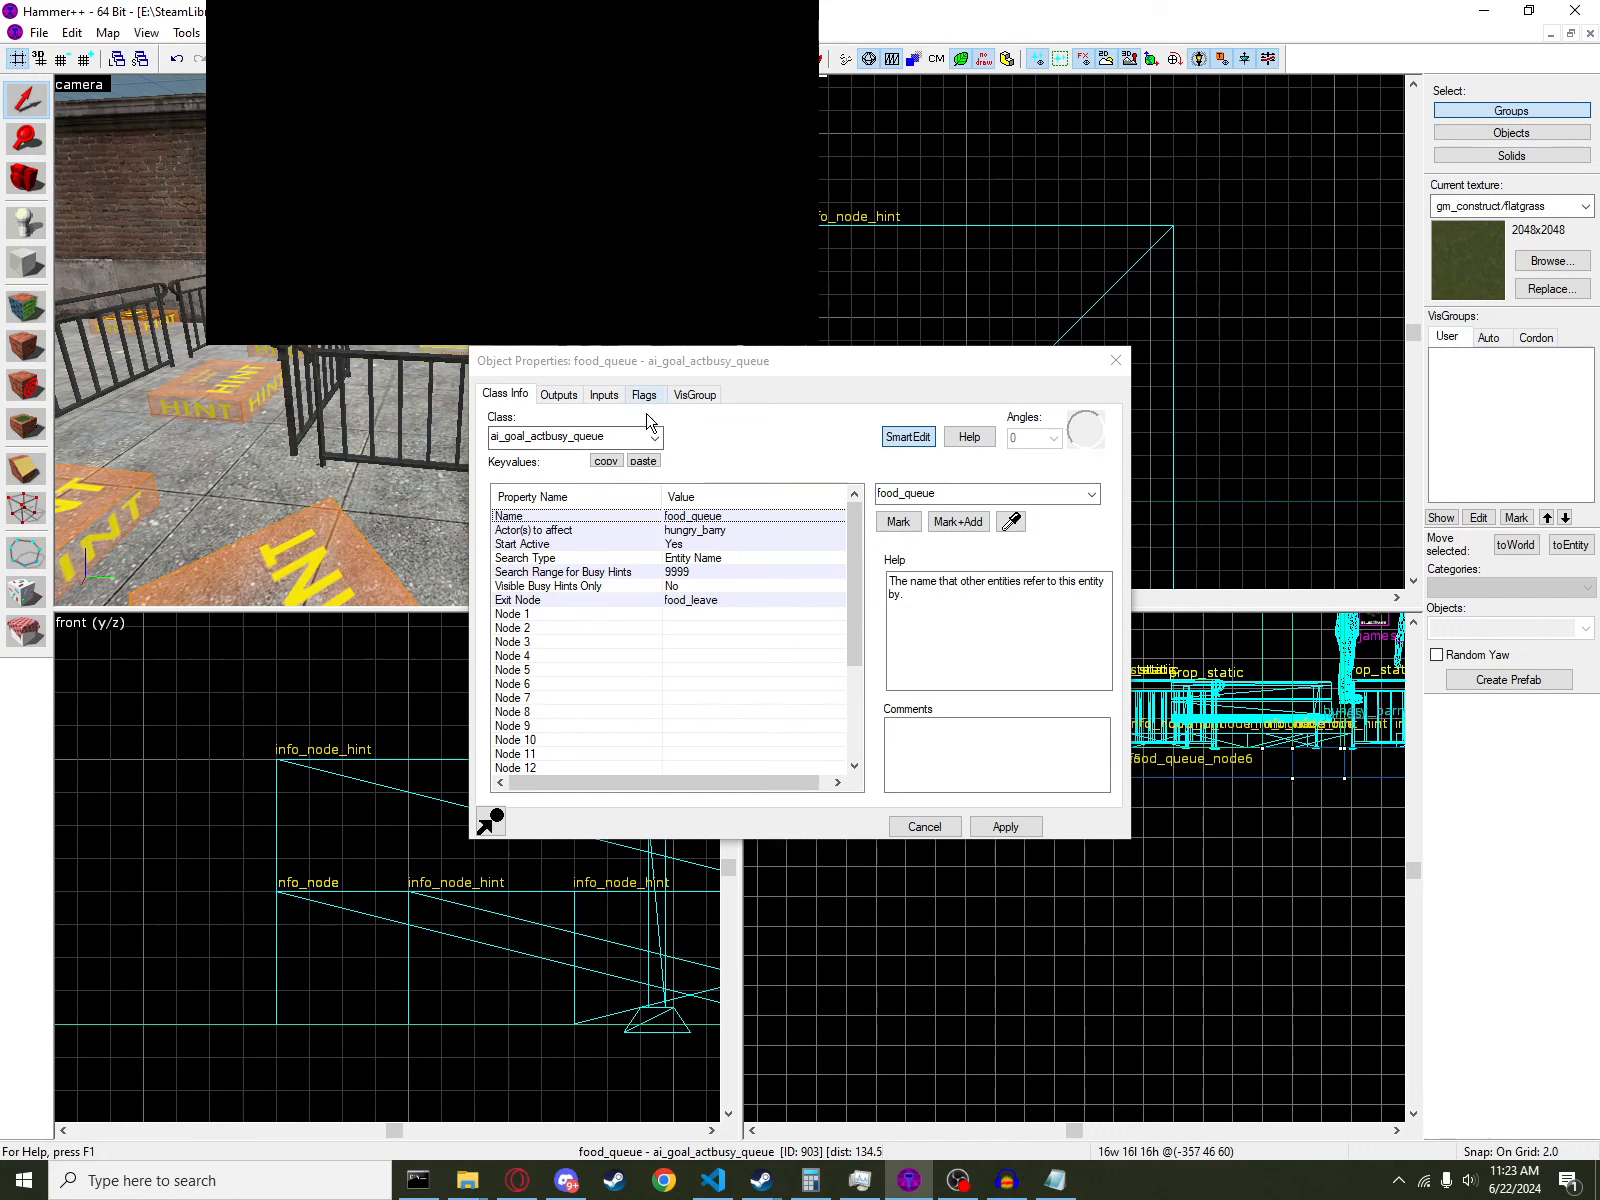
click(700, 602)
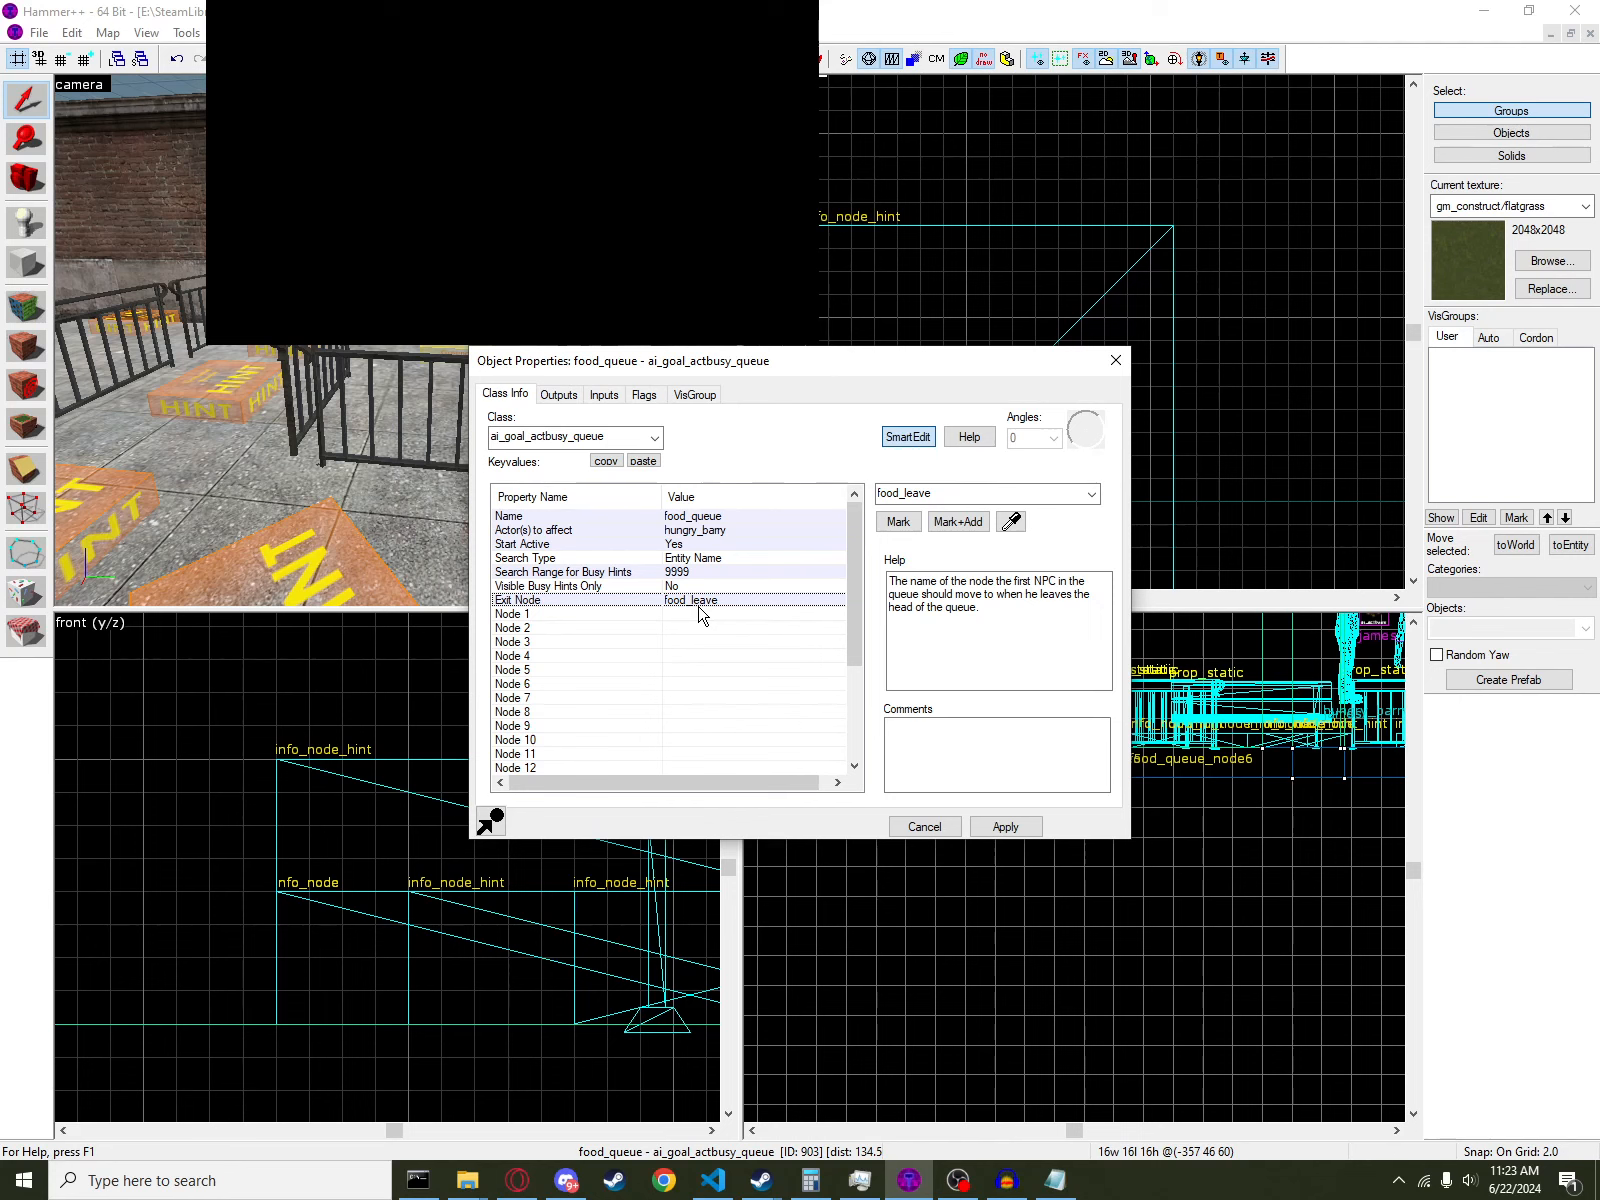
click(700, 614)
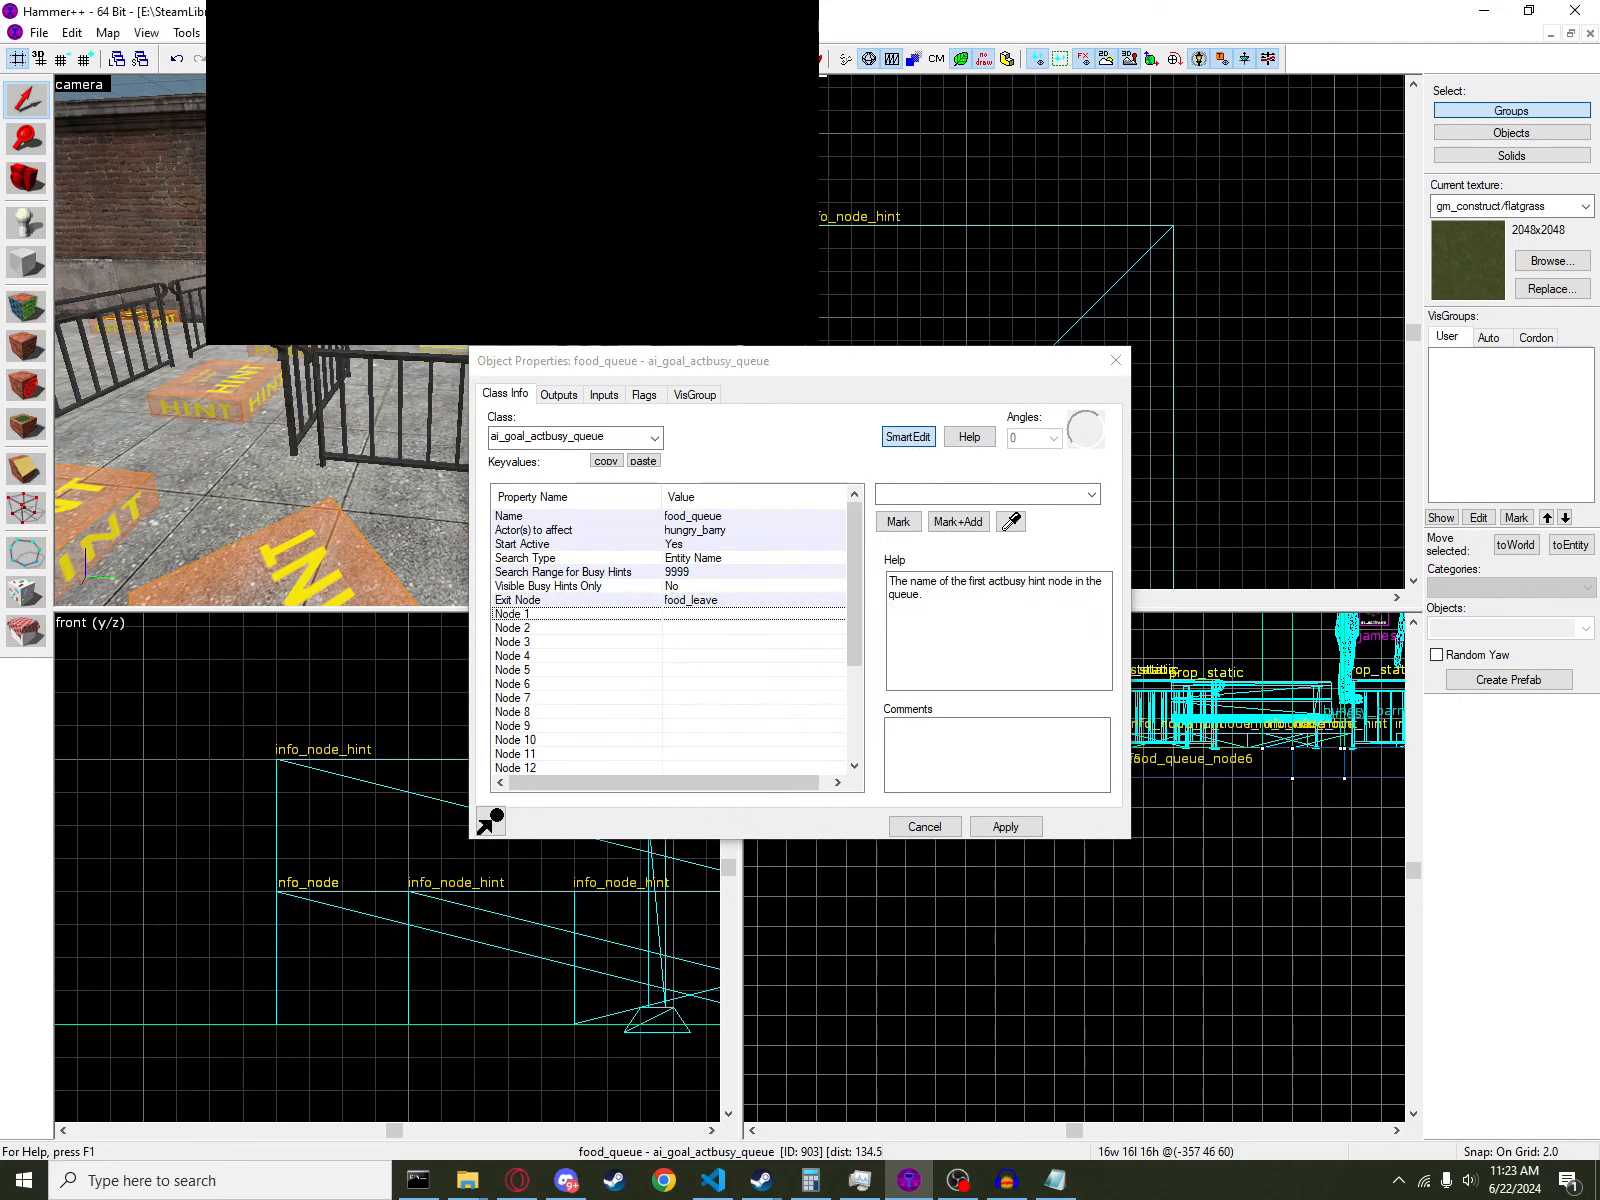
key(w)
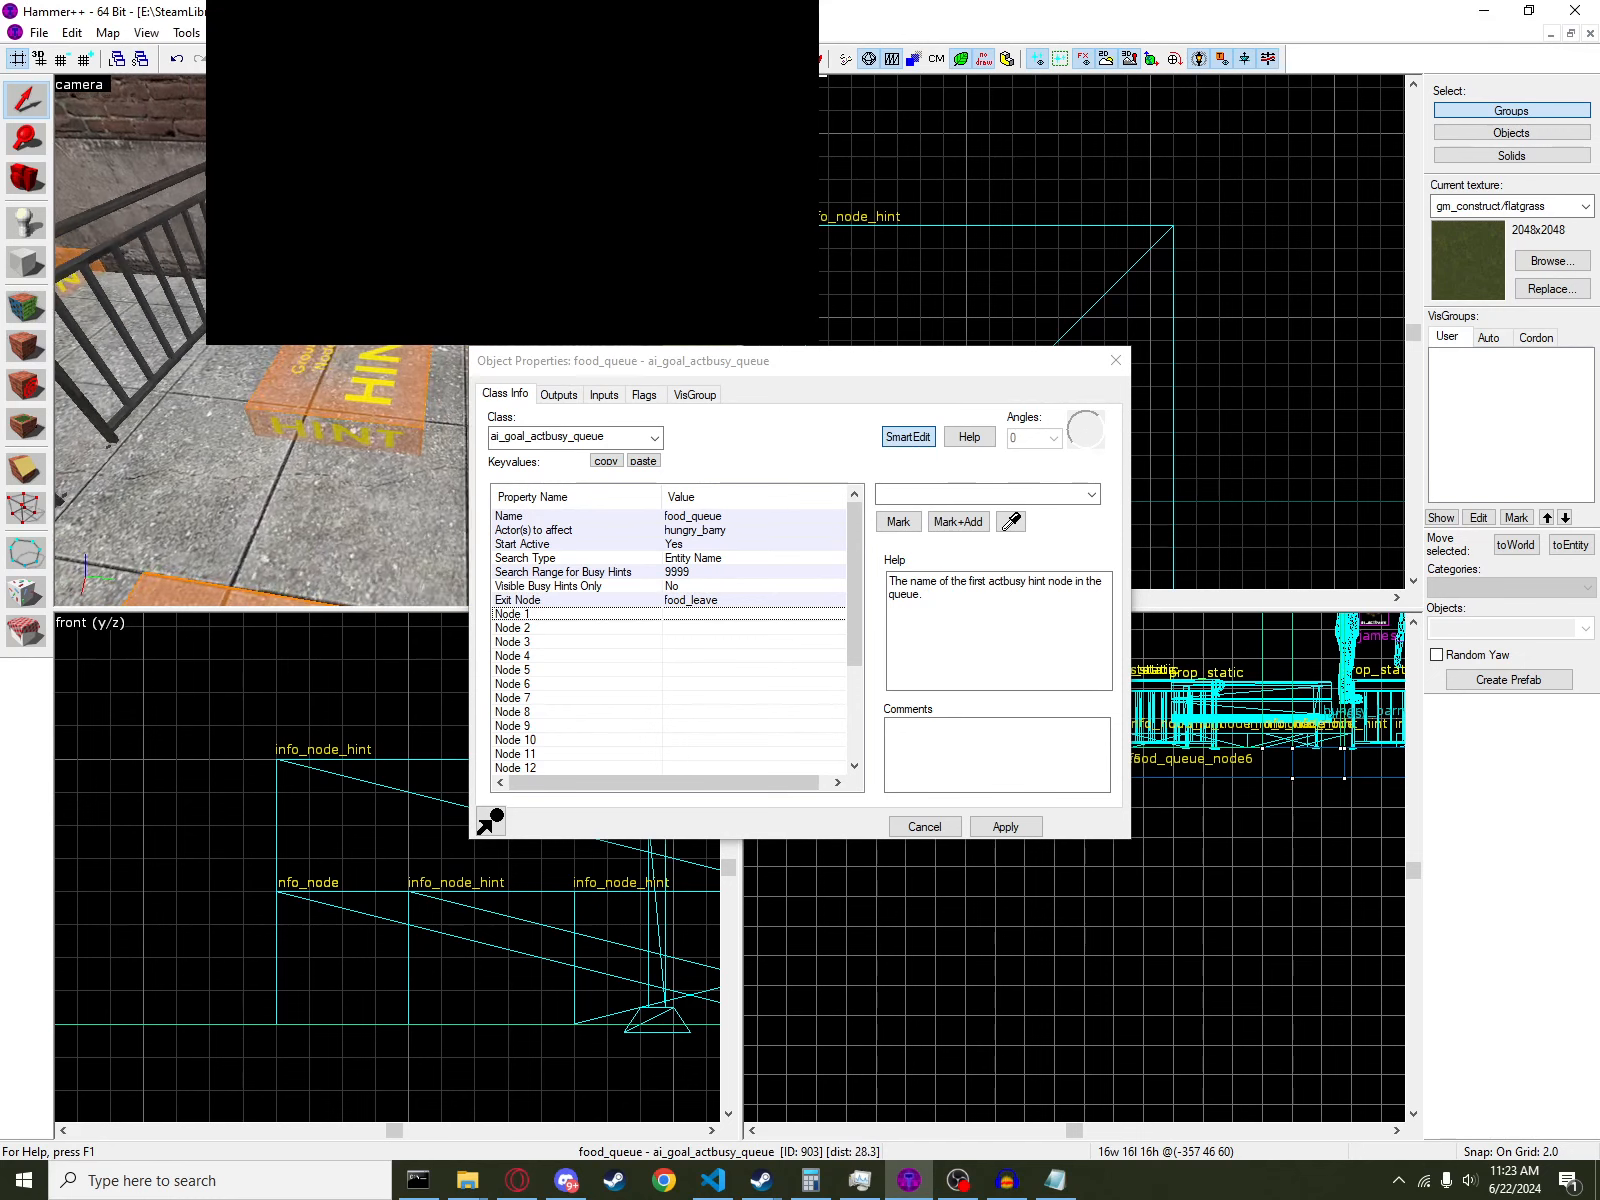
key(z)
click(1010, 521)
click(340, 370)
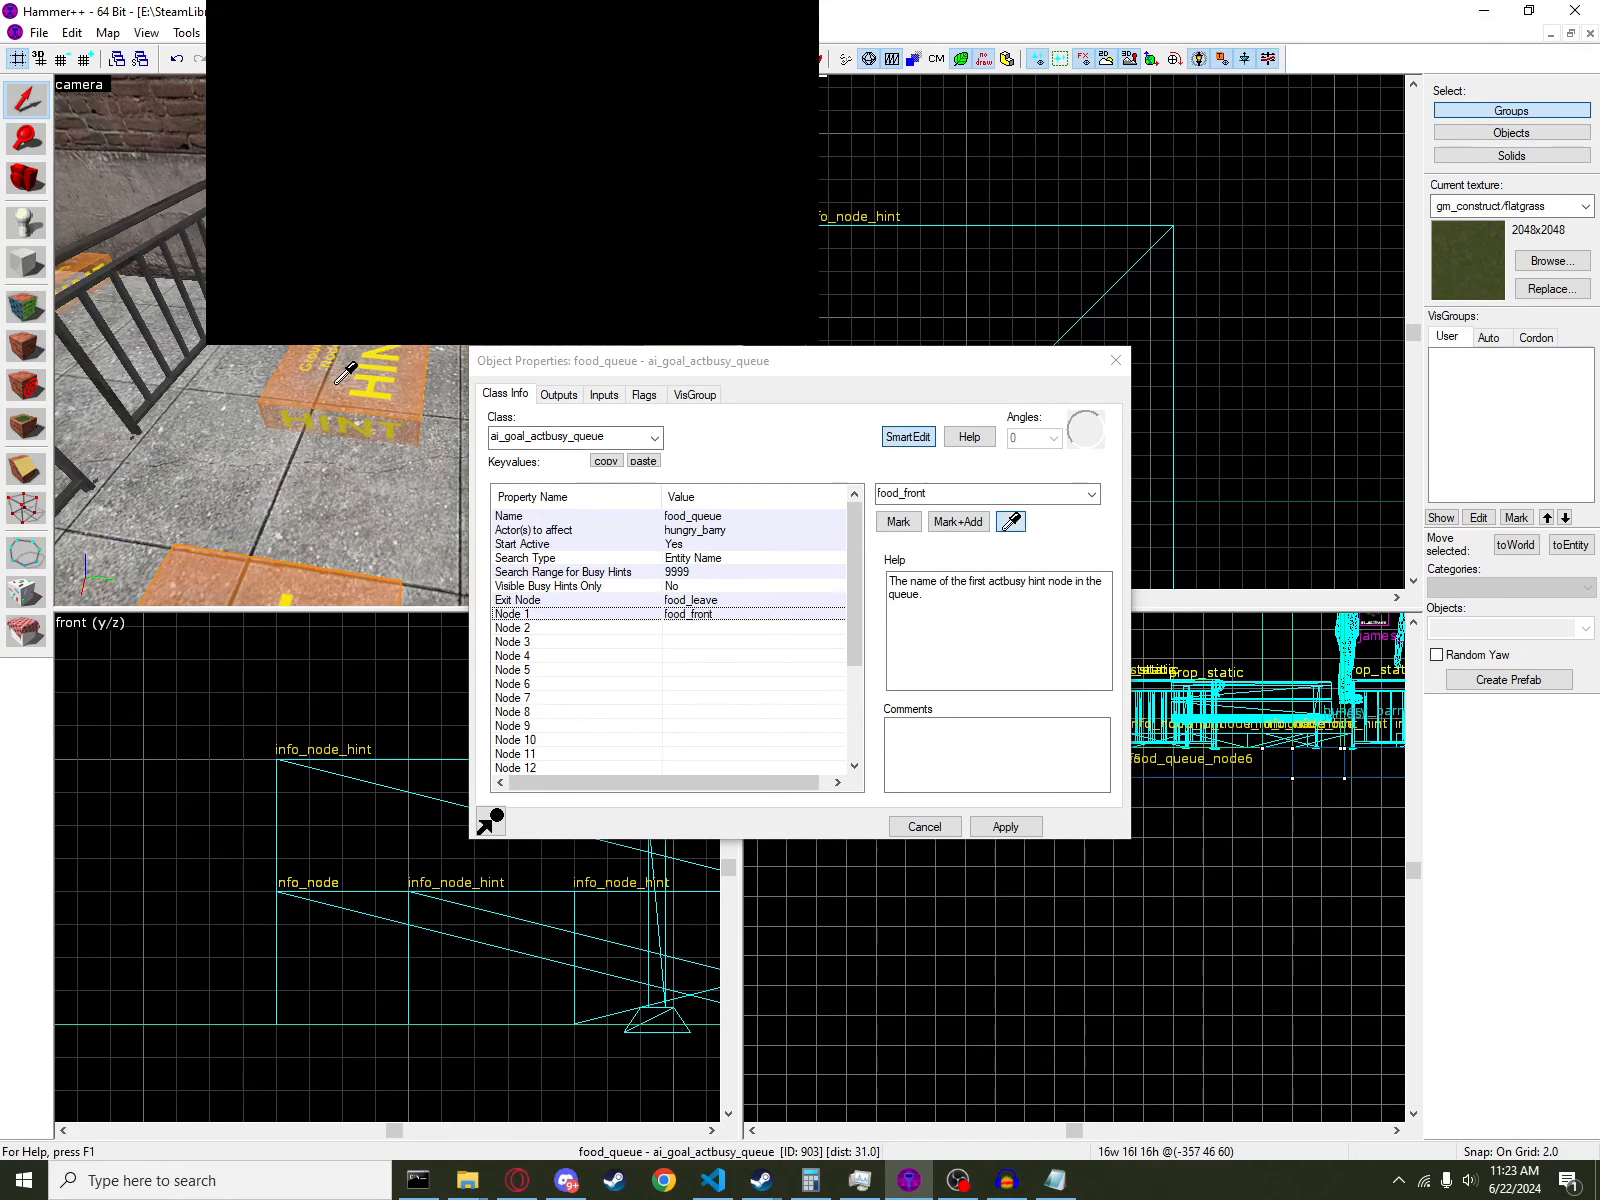
- Assign food_queue_node1 as Node 2 and food_queue_node2 as Node 3 by picking the hint nodes in the scene
click(720, 628)
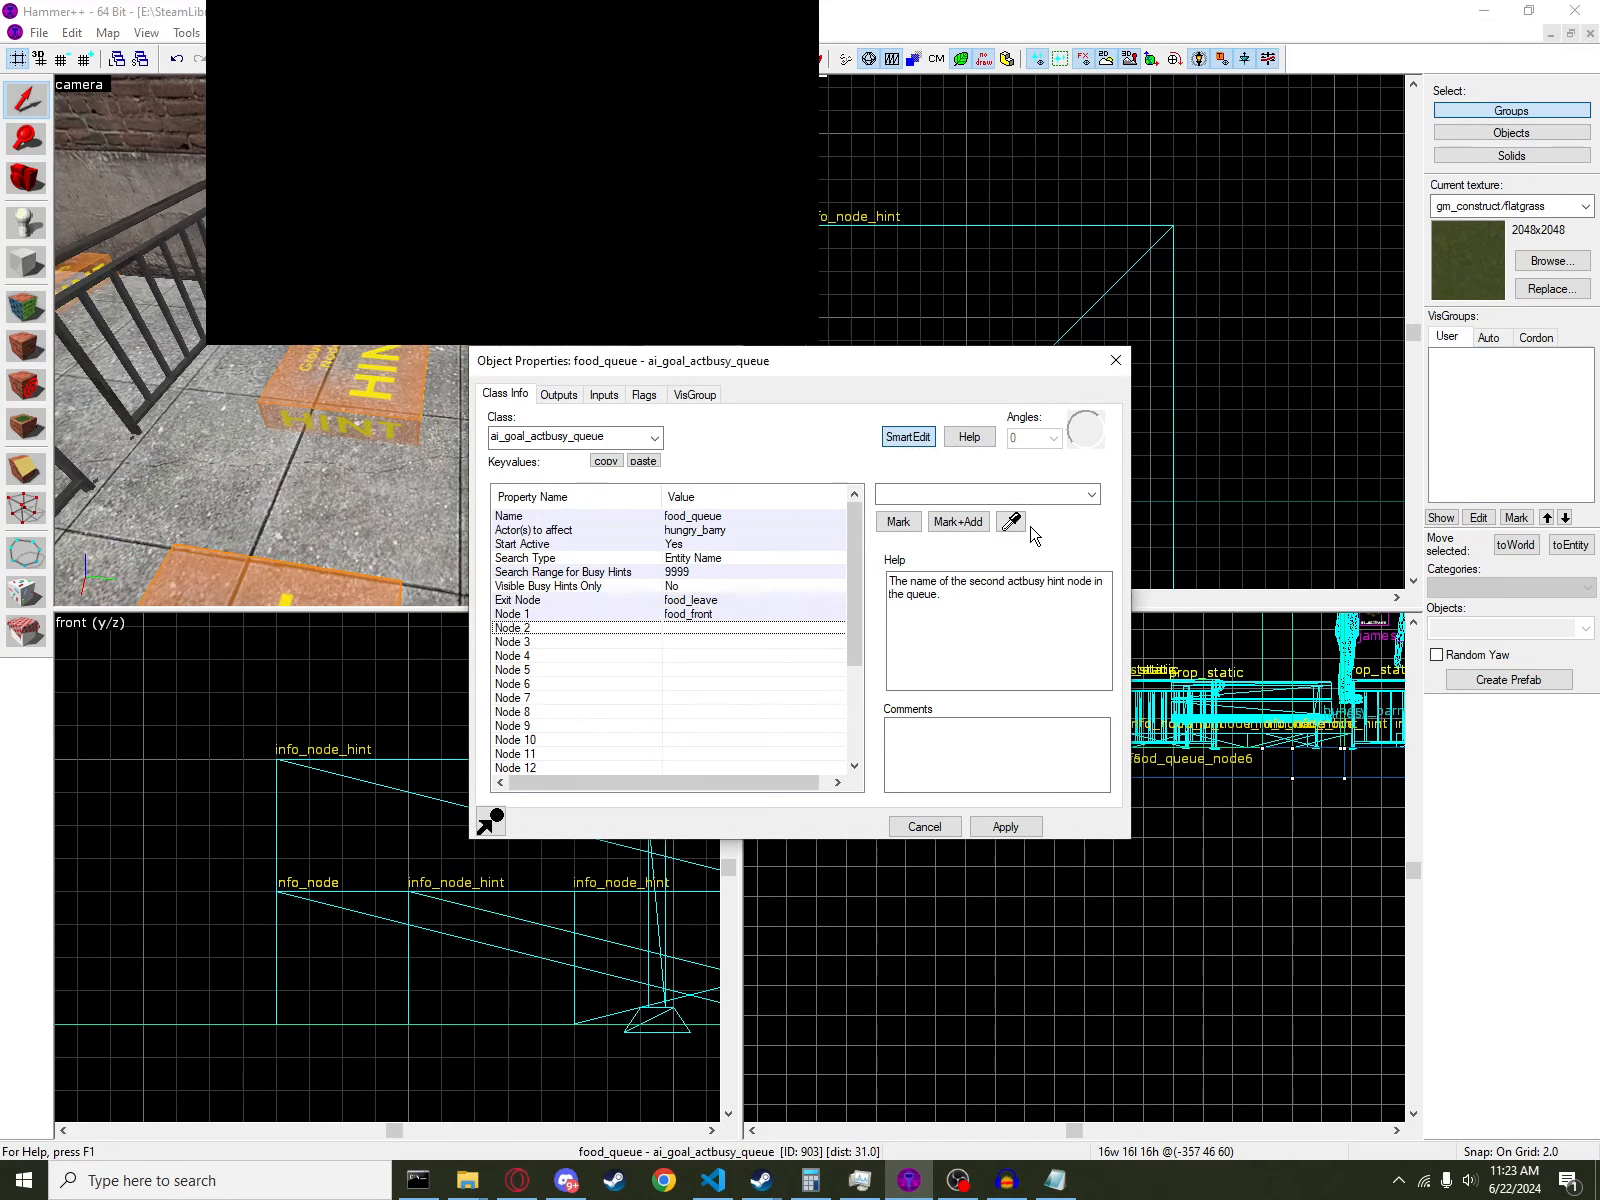
click(1010, 521)
click(375, 520)
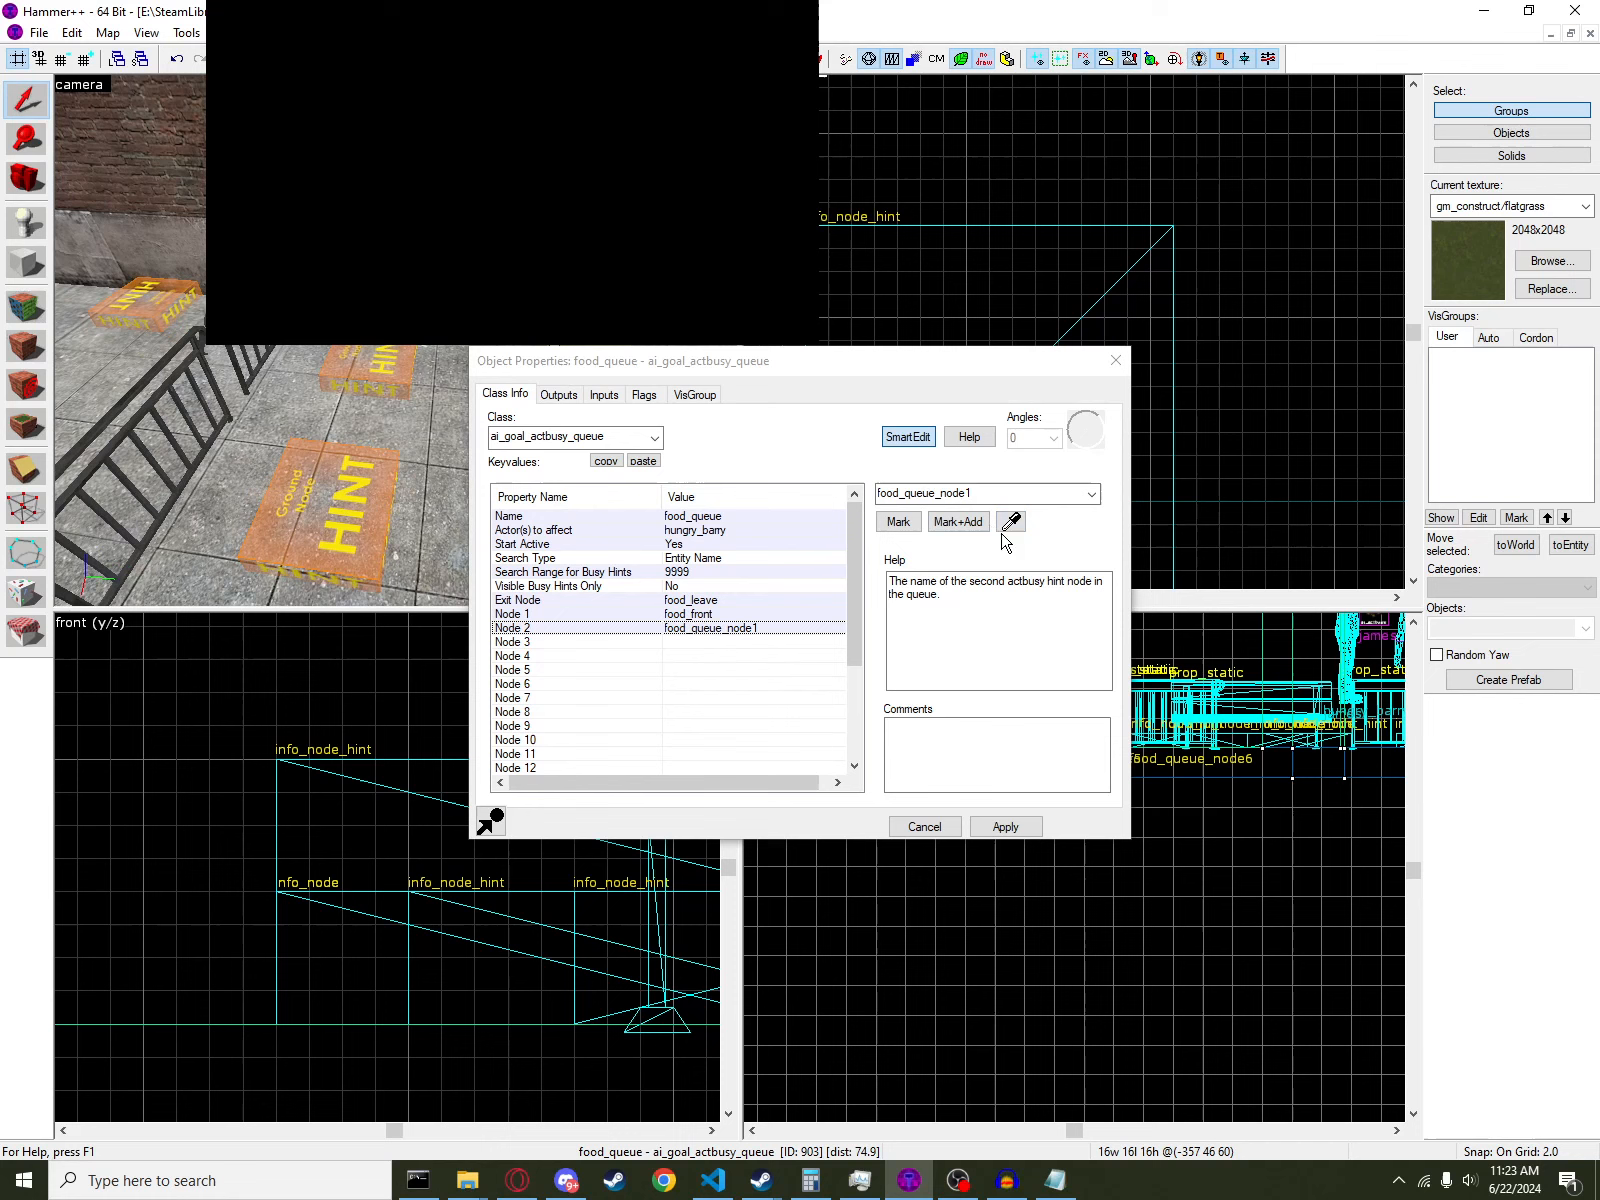
click(707, 641)
click(1010, 521)
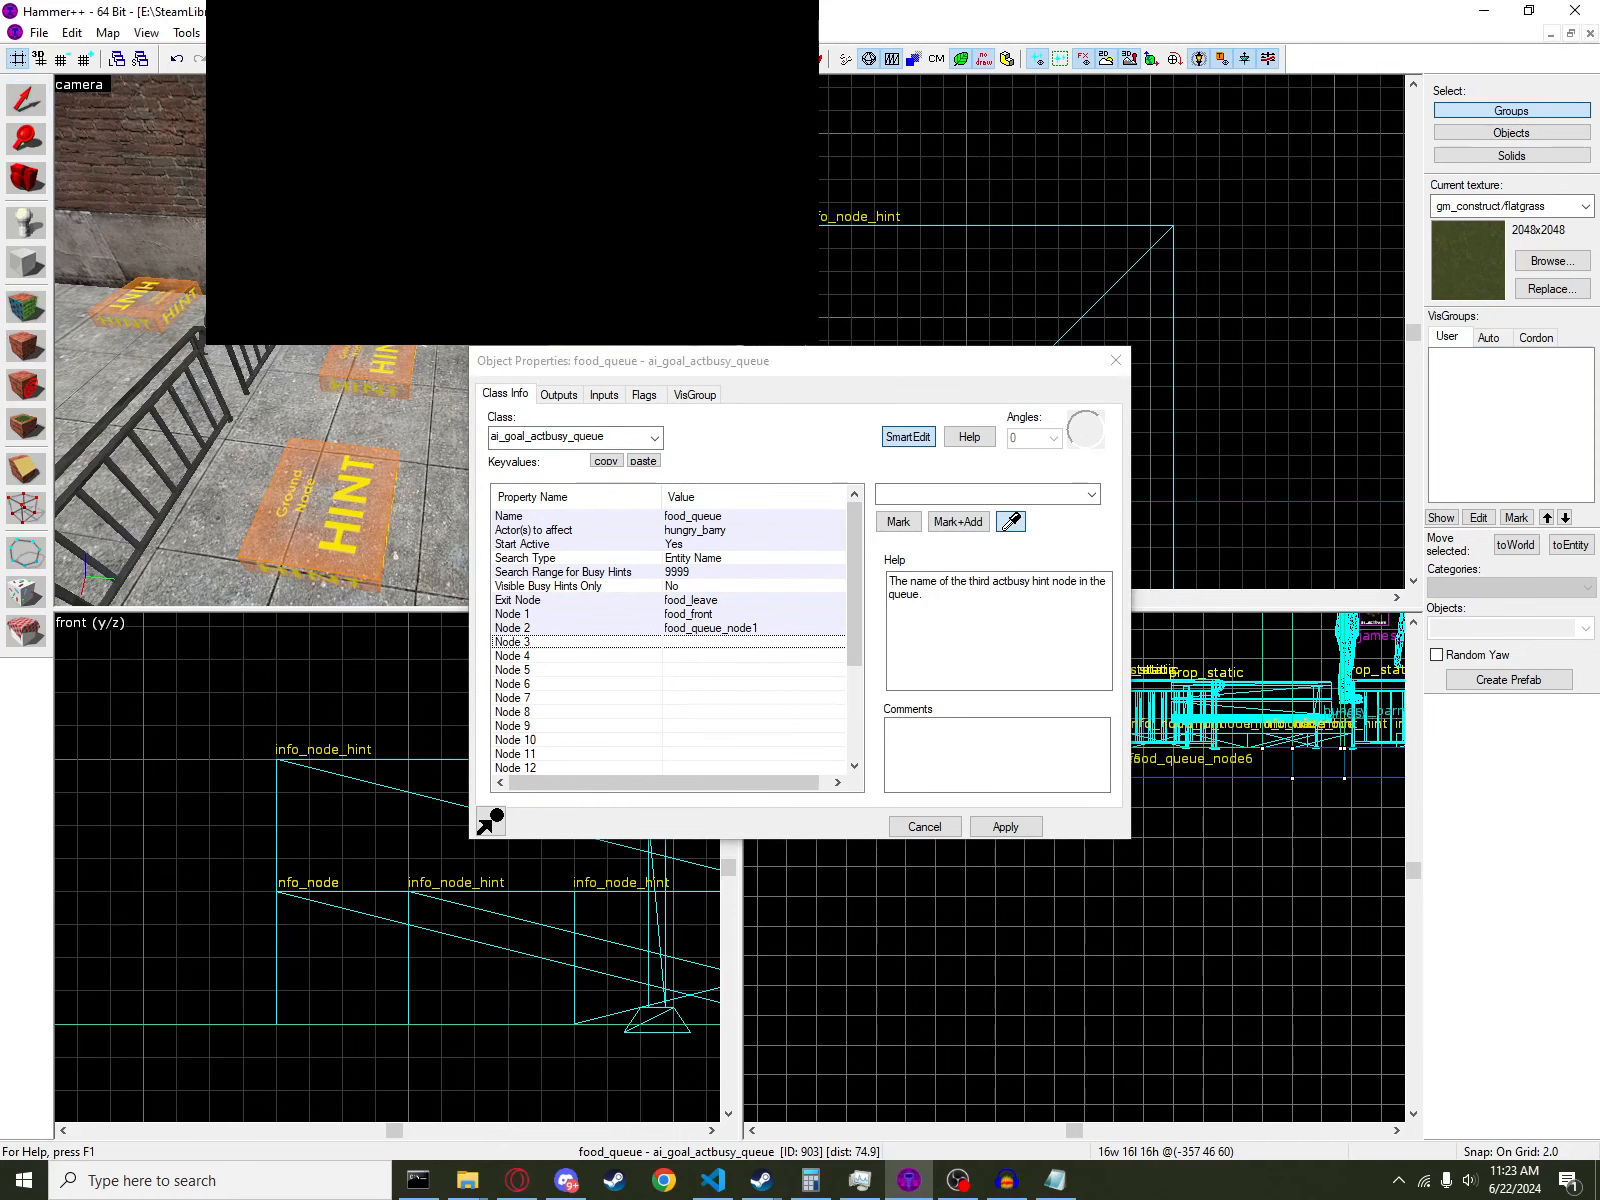
click(266, 548)
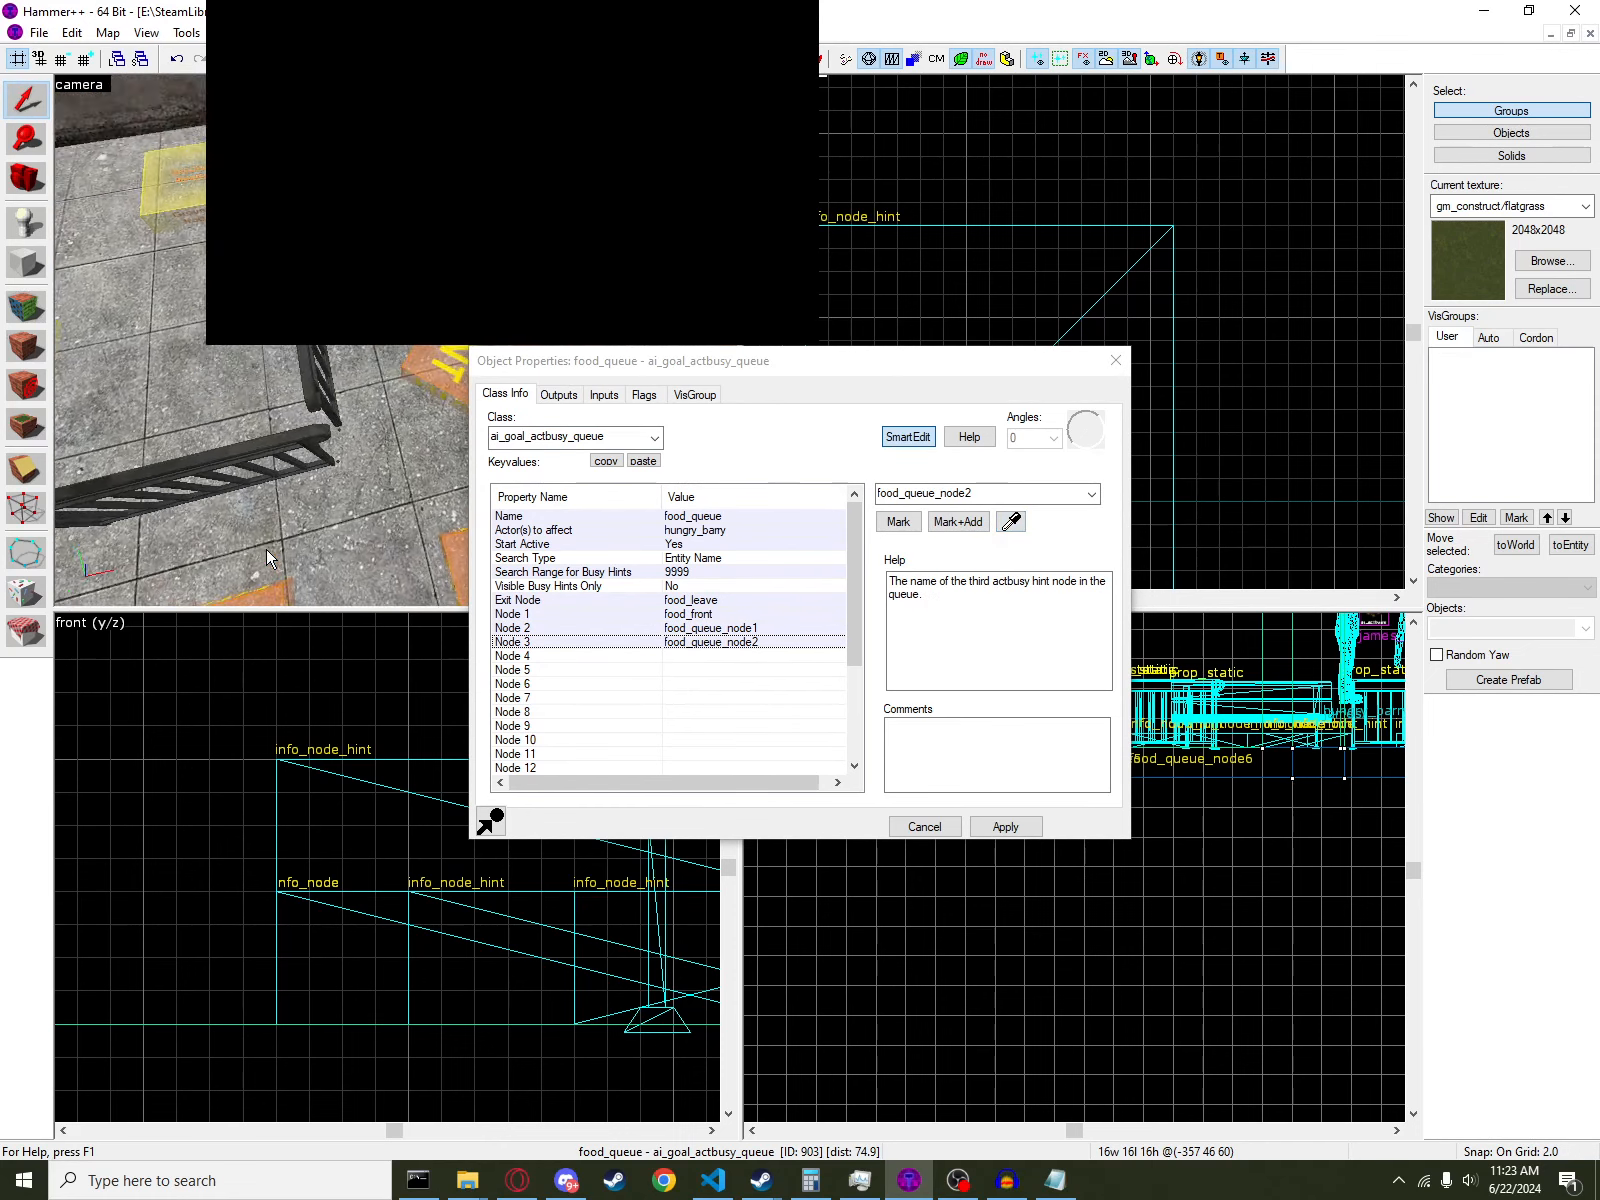
- Assign food_queue_node3 as Node 4 and food_queue_node4 as Node 5 by picking the hint nodes in the scene
click(689, 657)
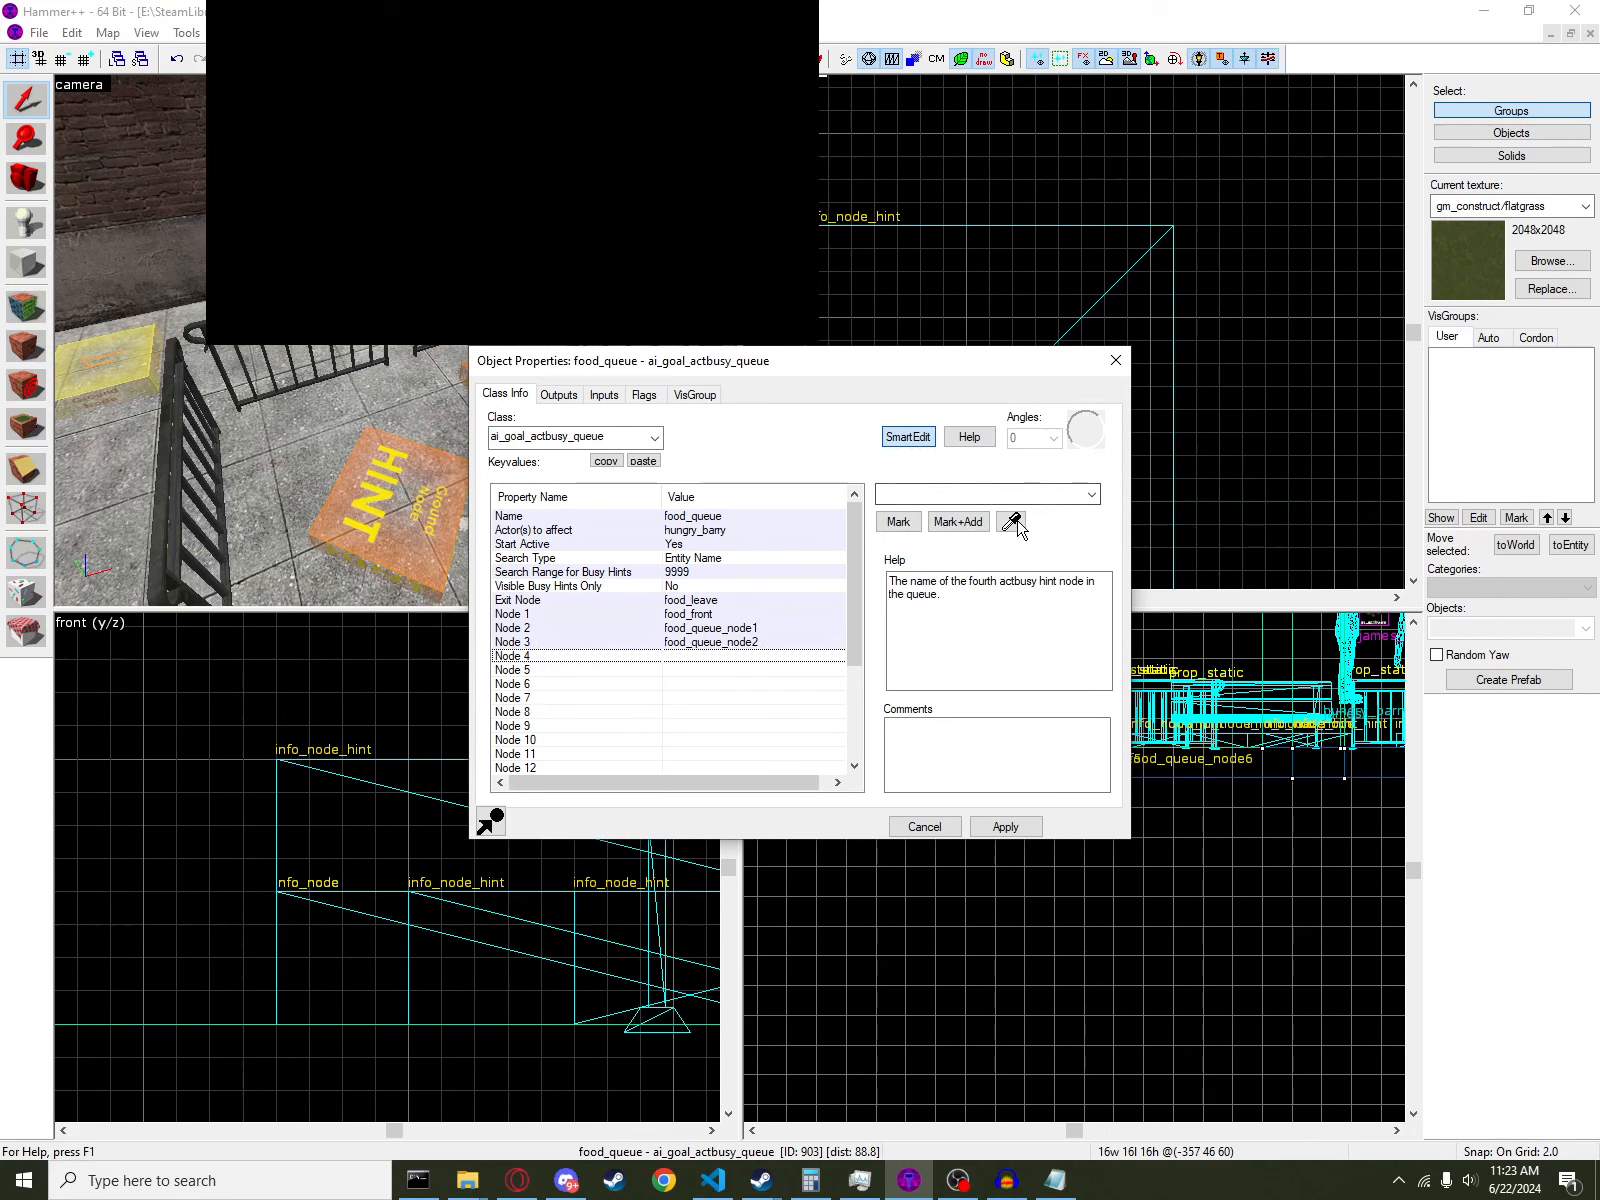
click(1010, 521)
click(405, 470)
click(737, 671)
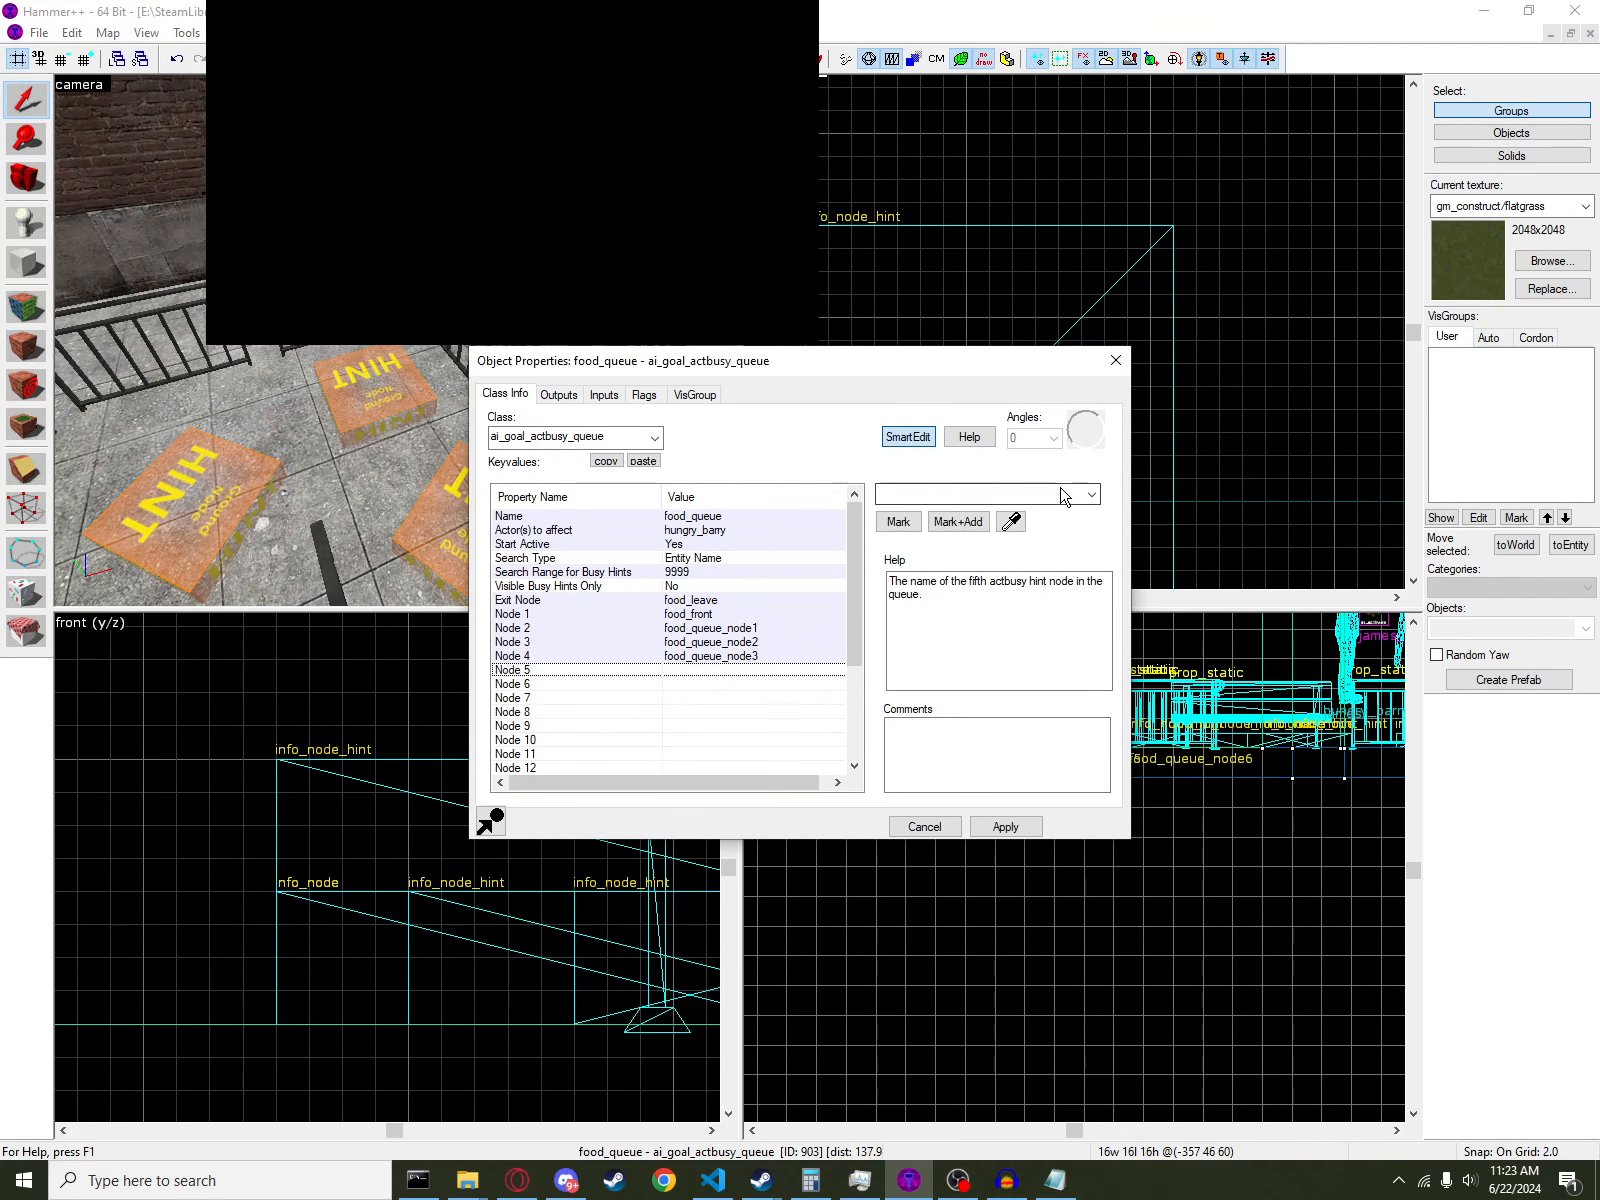
click(1010, 521)
click(405, 372)
- Assign food_queue_node5 as Node 6 and food_queue_node6 as Node 7 from the scene, and apply the changes
click(737, 684)
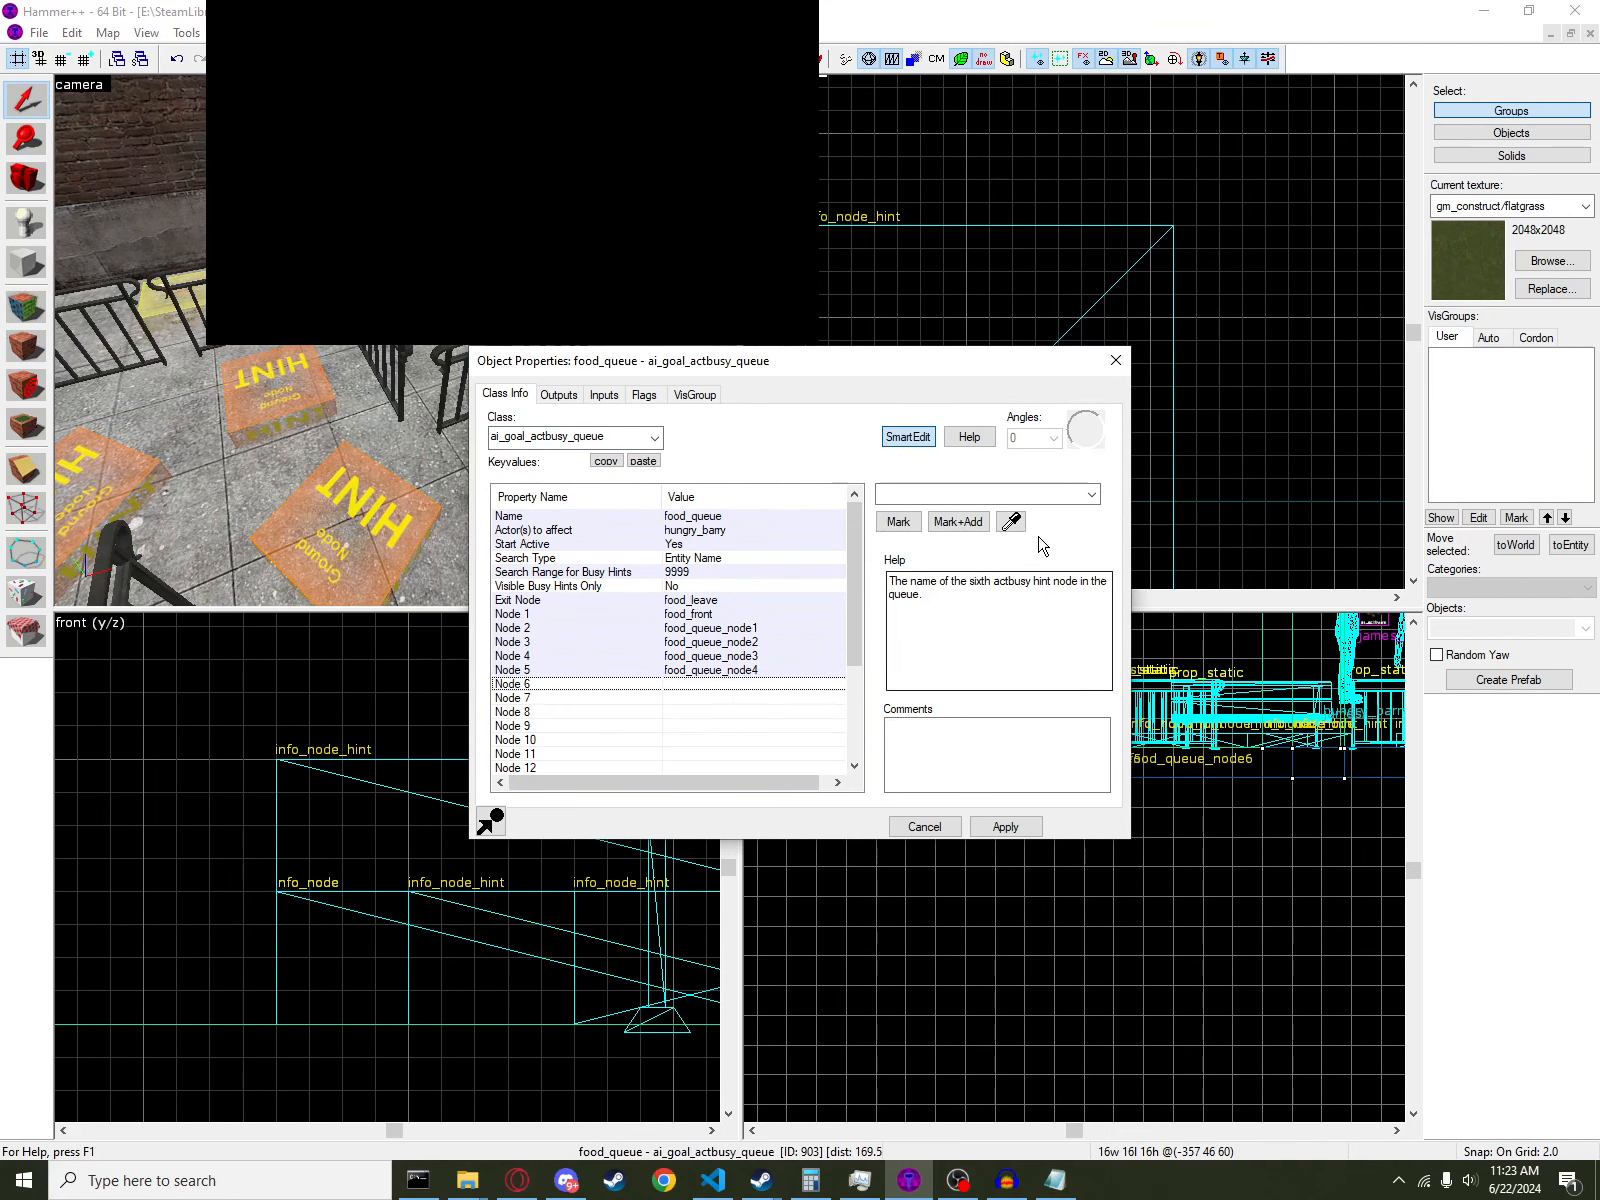
key(s)
click(718, 685)
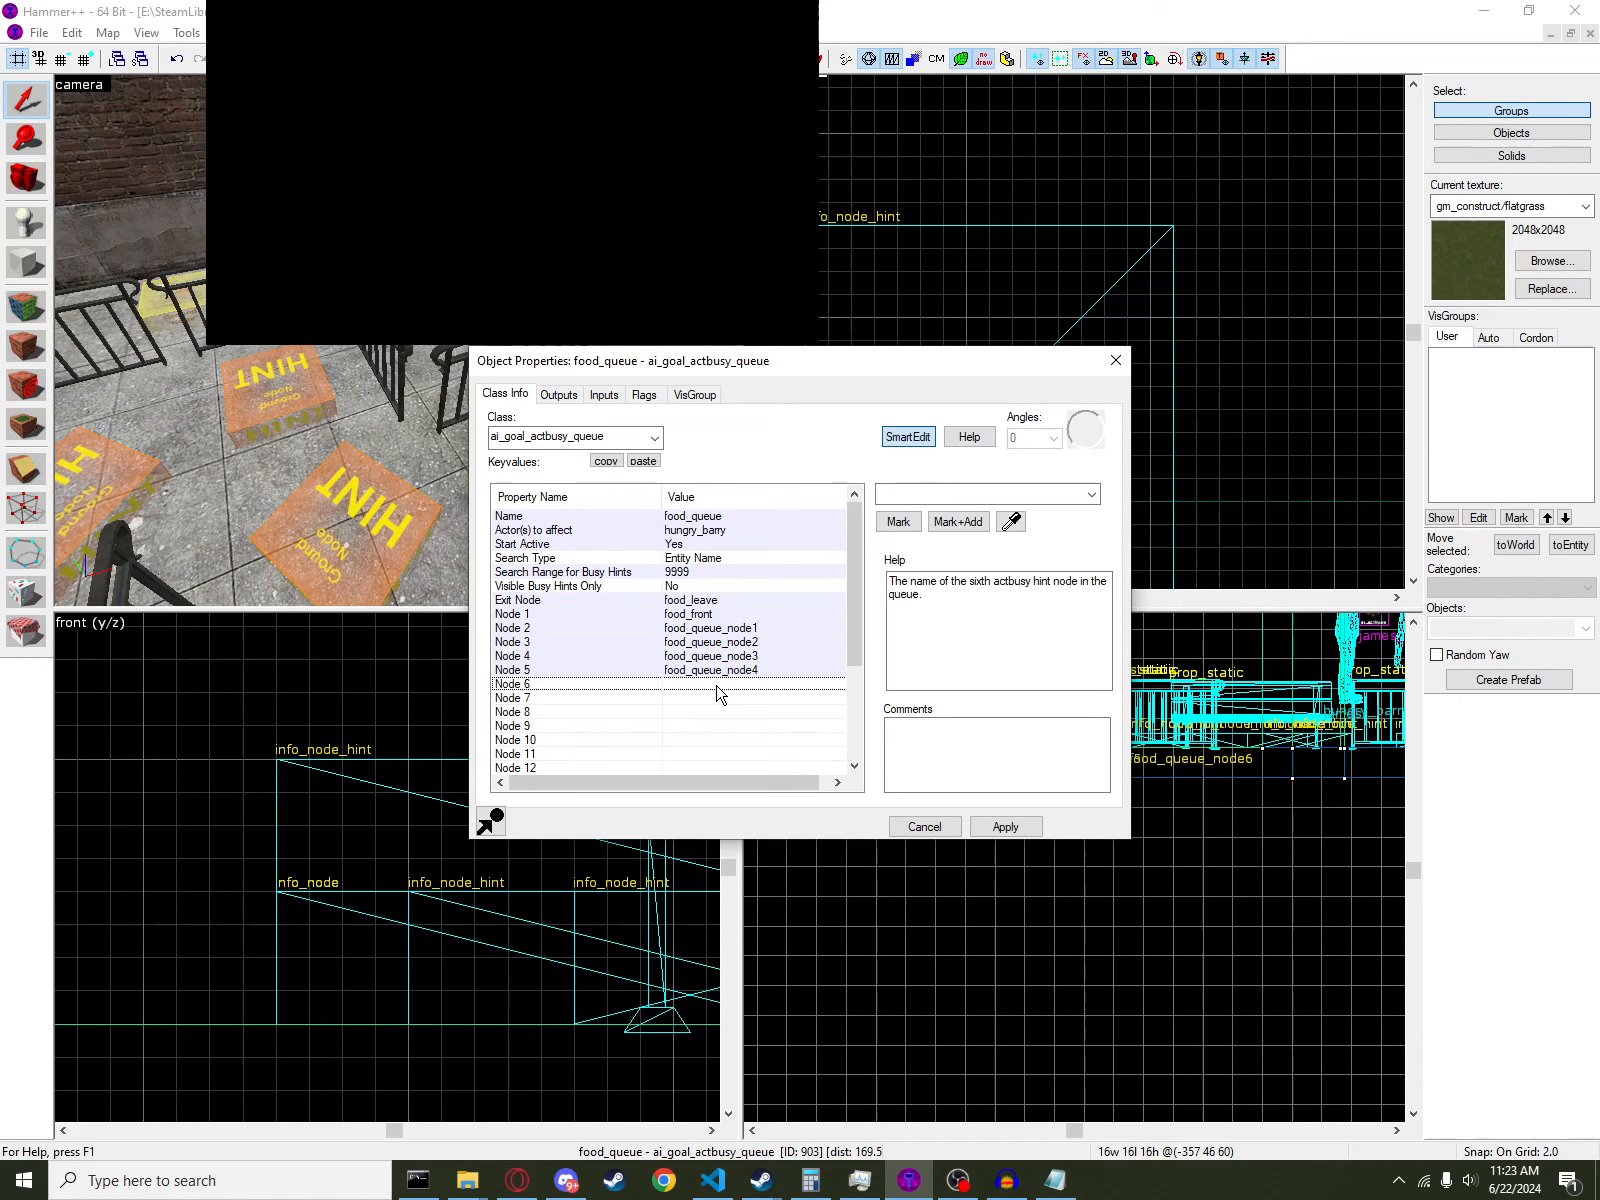
click(1010, 523)
click(372, 482)
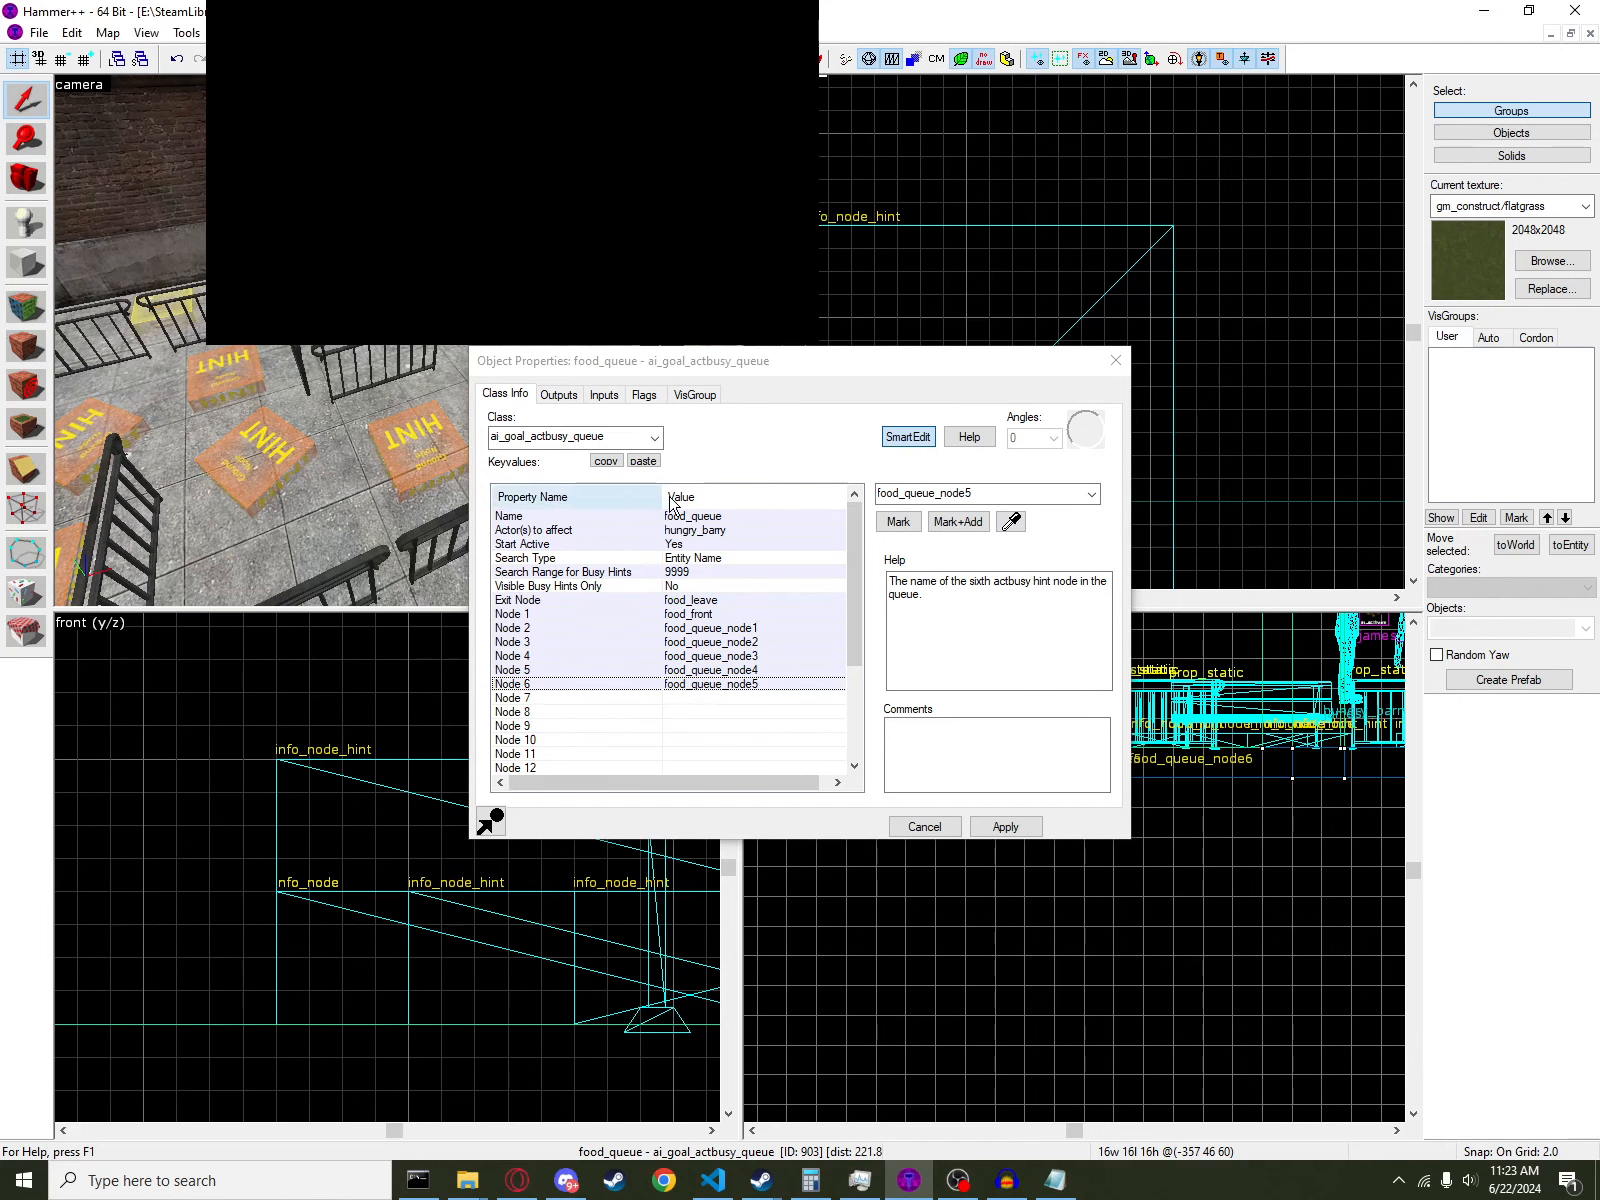
click(700, 688)
click(707, 698)
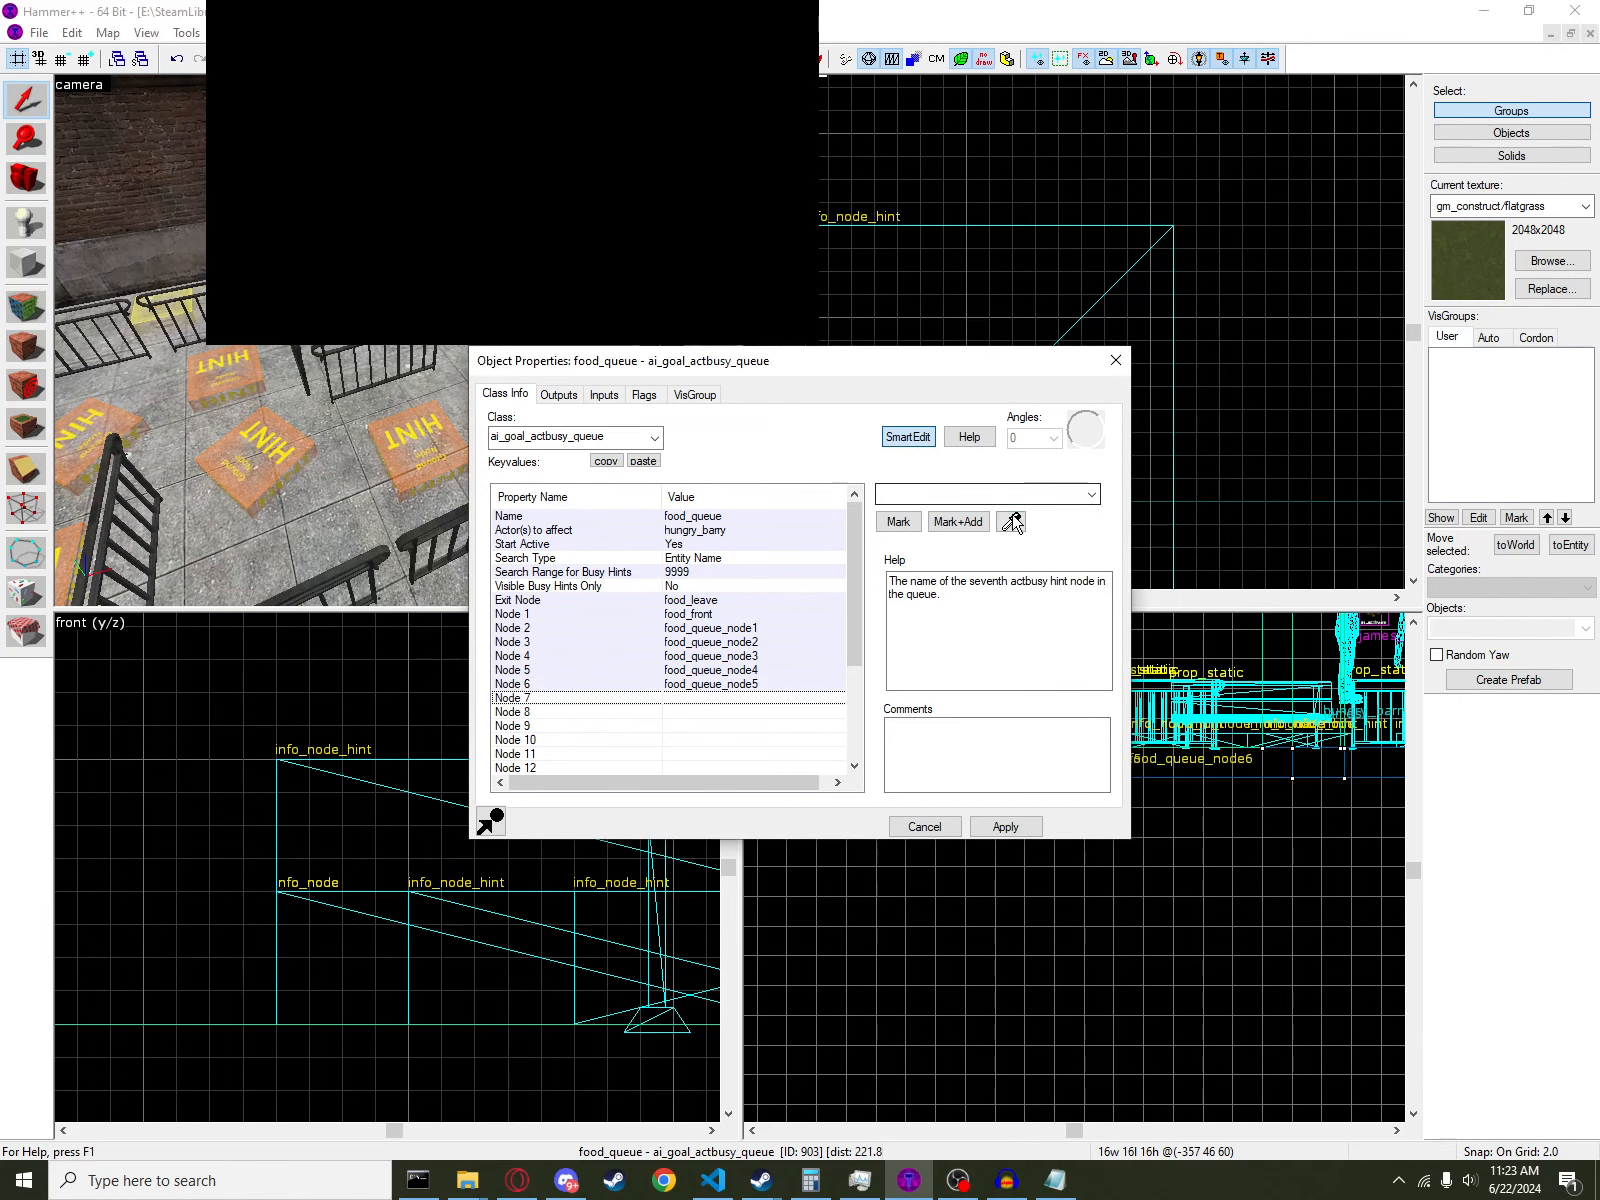
click(415, 436)
click(1005, 826)
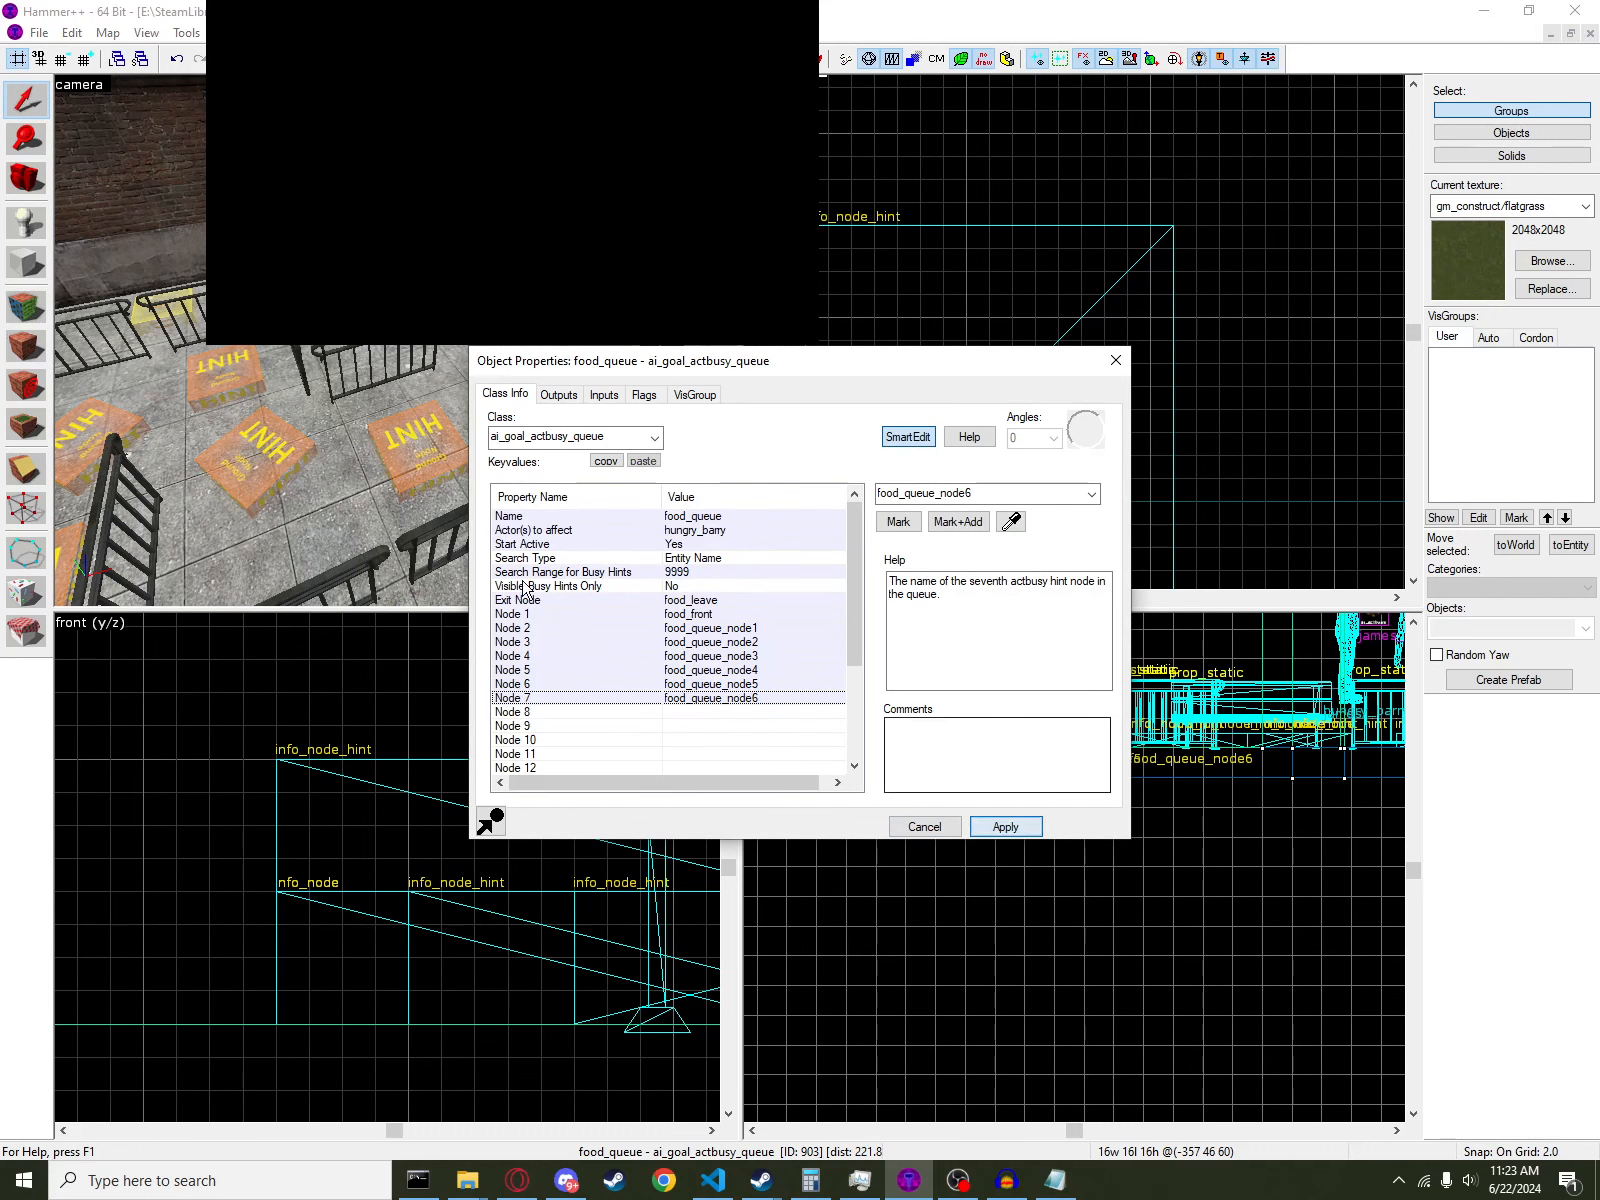
- Set Must Reach Front to Yes for the food_queue entity and close its properties
scroll(590, 680, down, 4)
click(673, 756)
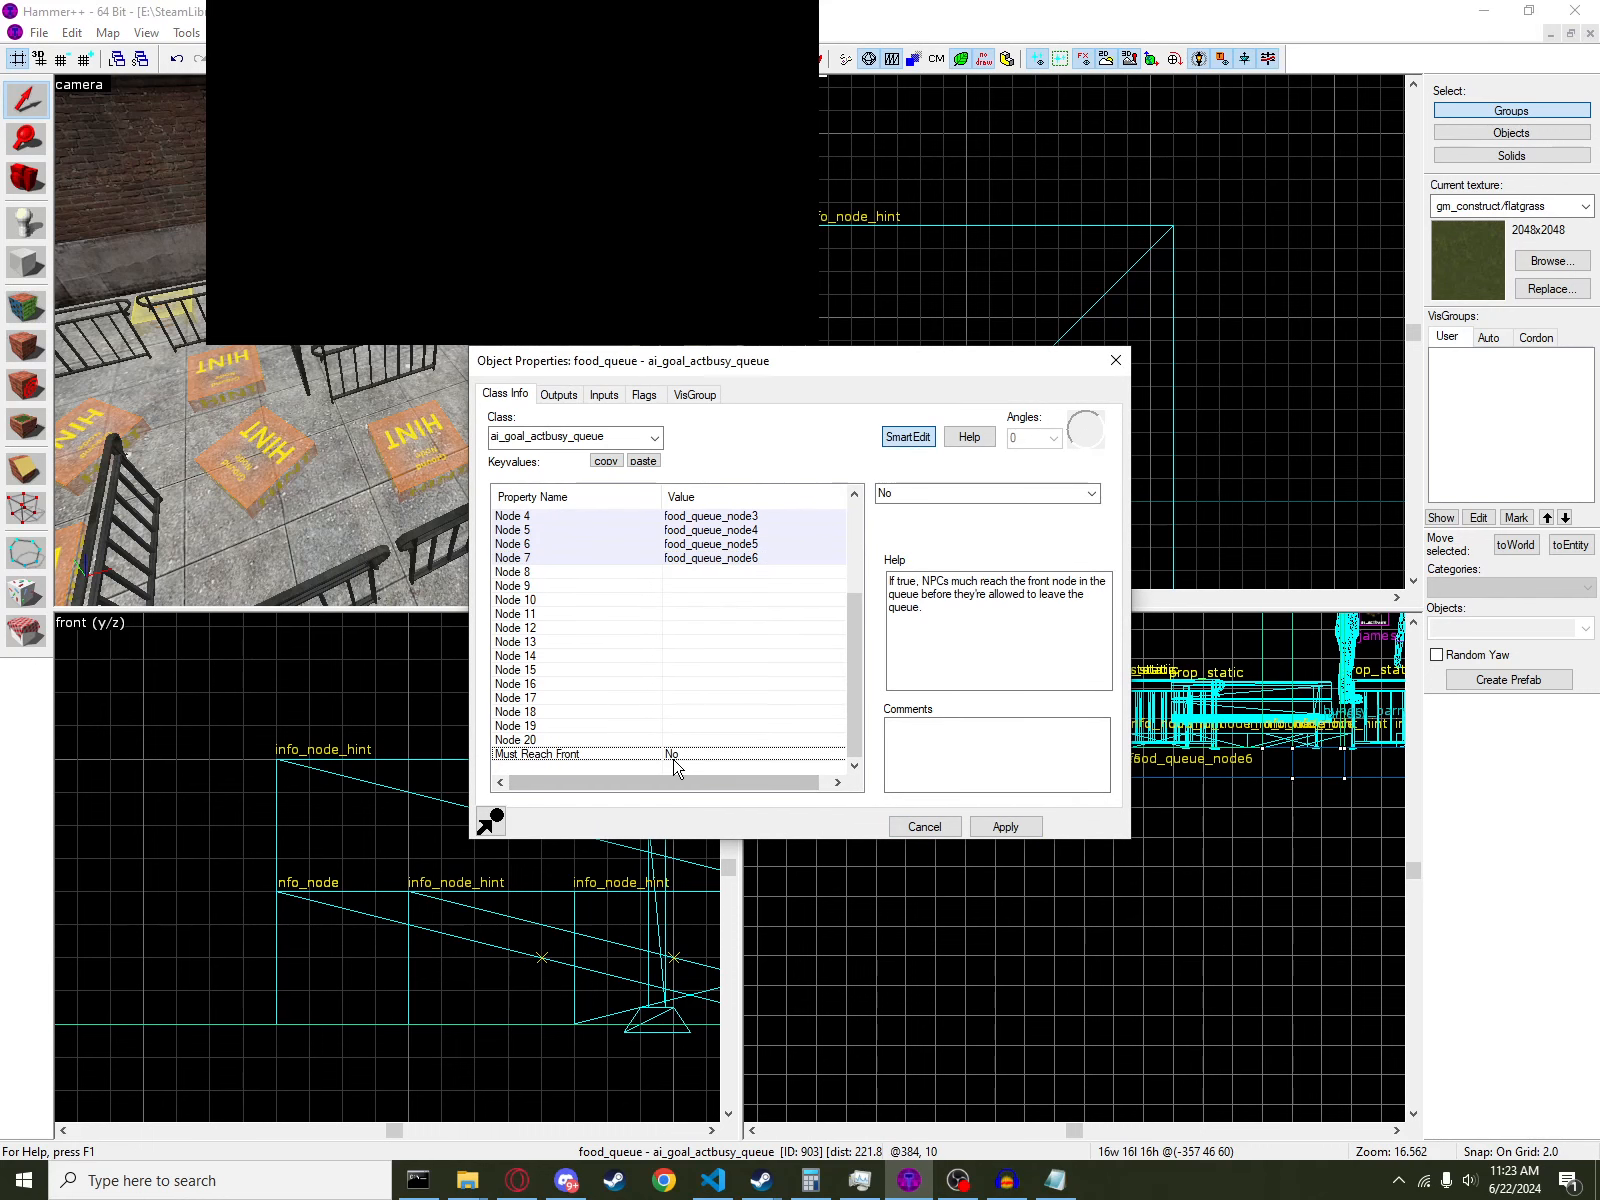
click(1093, 494)
click(1082, 530)
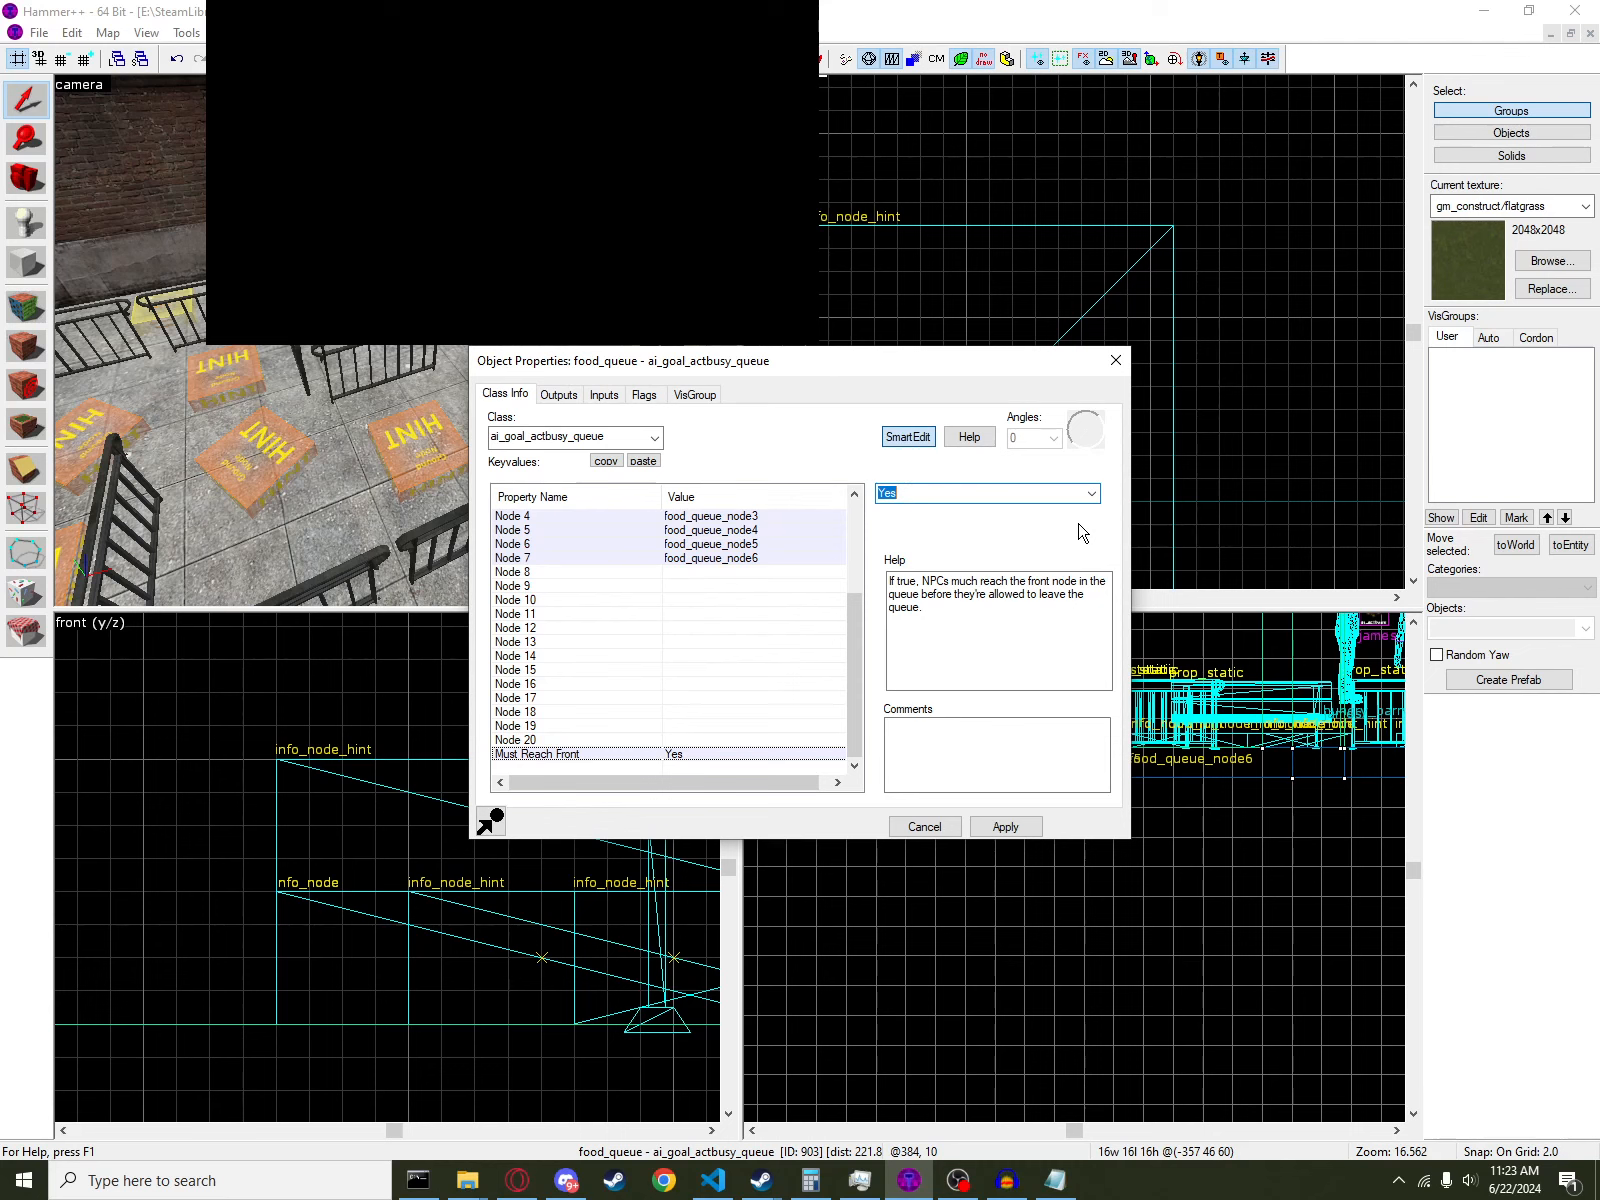
click(1114, 364)
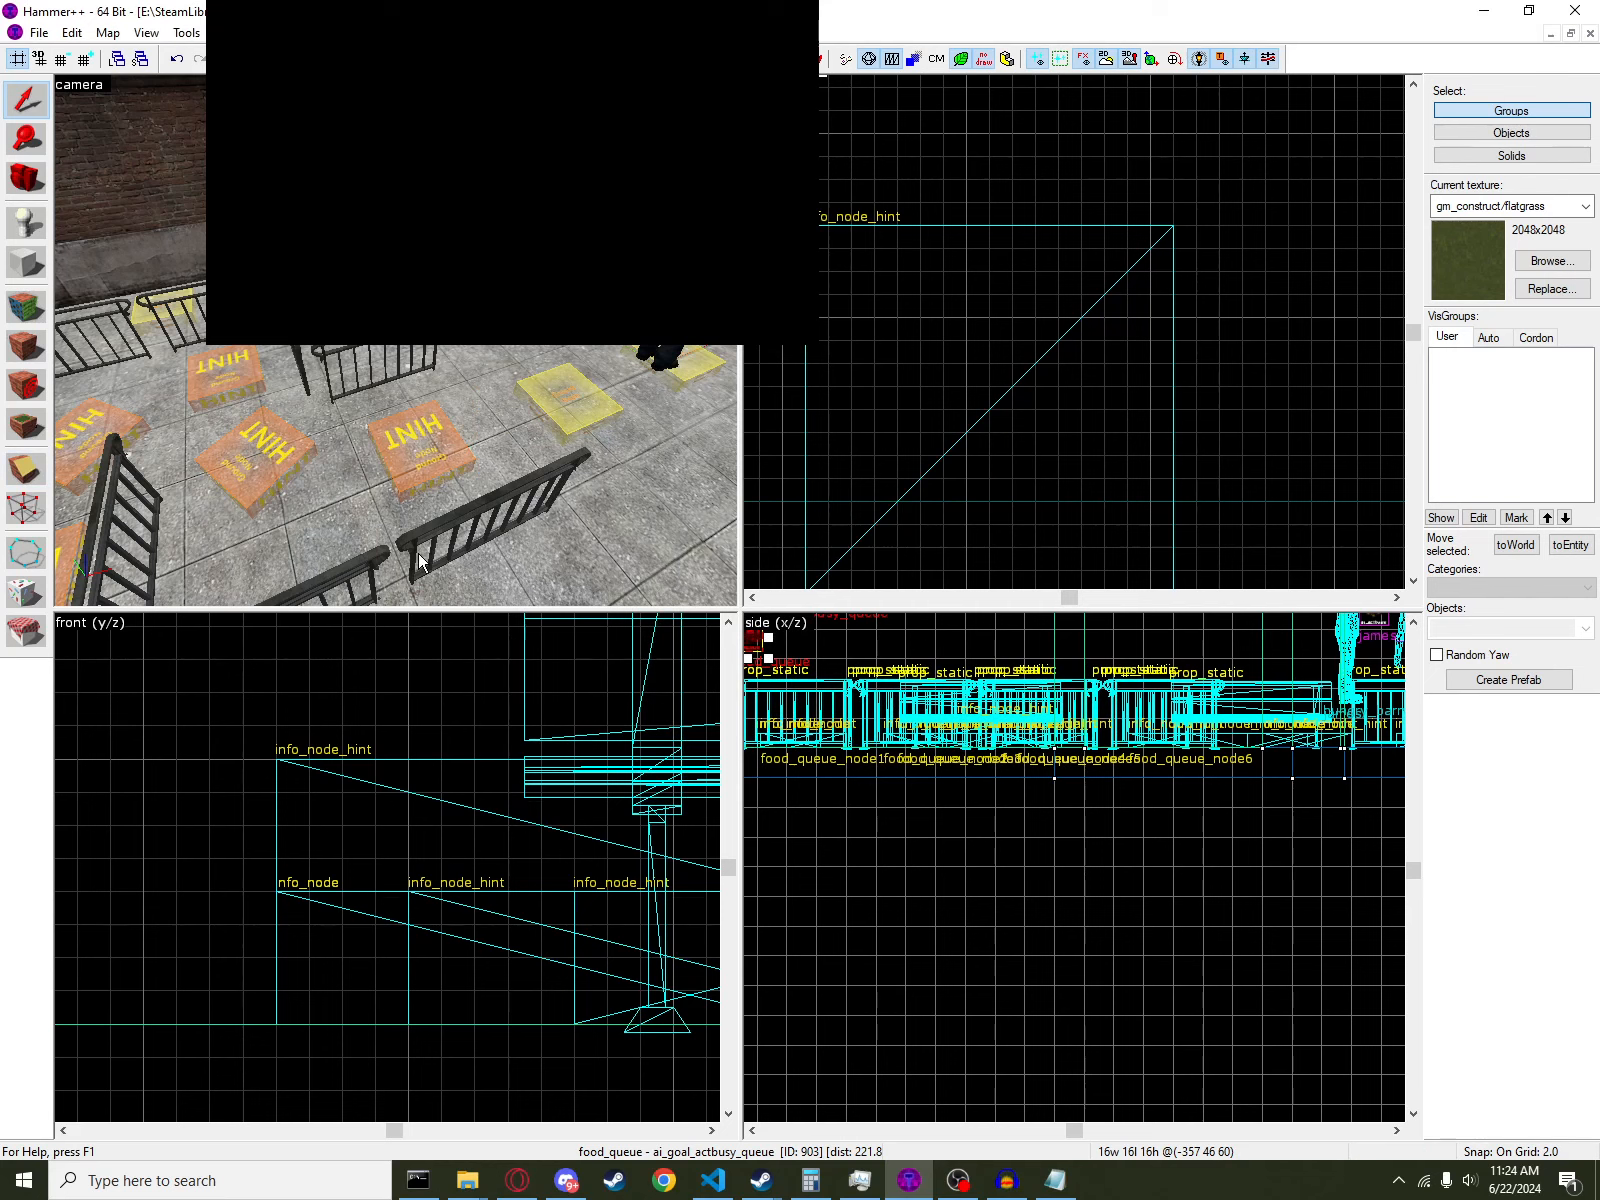
- Reopen the food_queue entity's properties and review its flags and class info
key(z)
key(w)
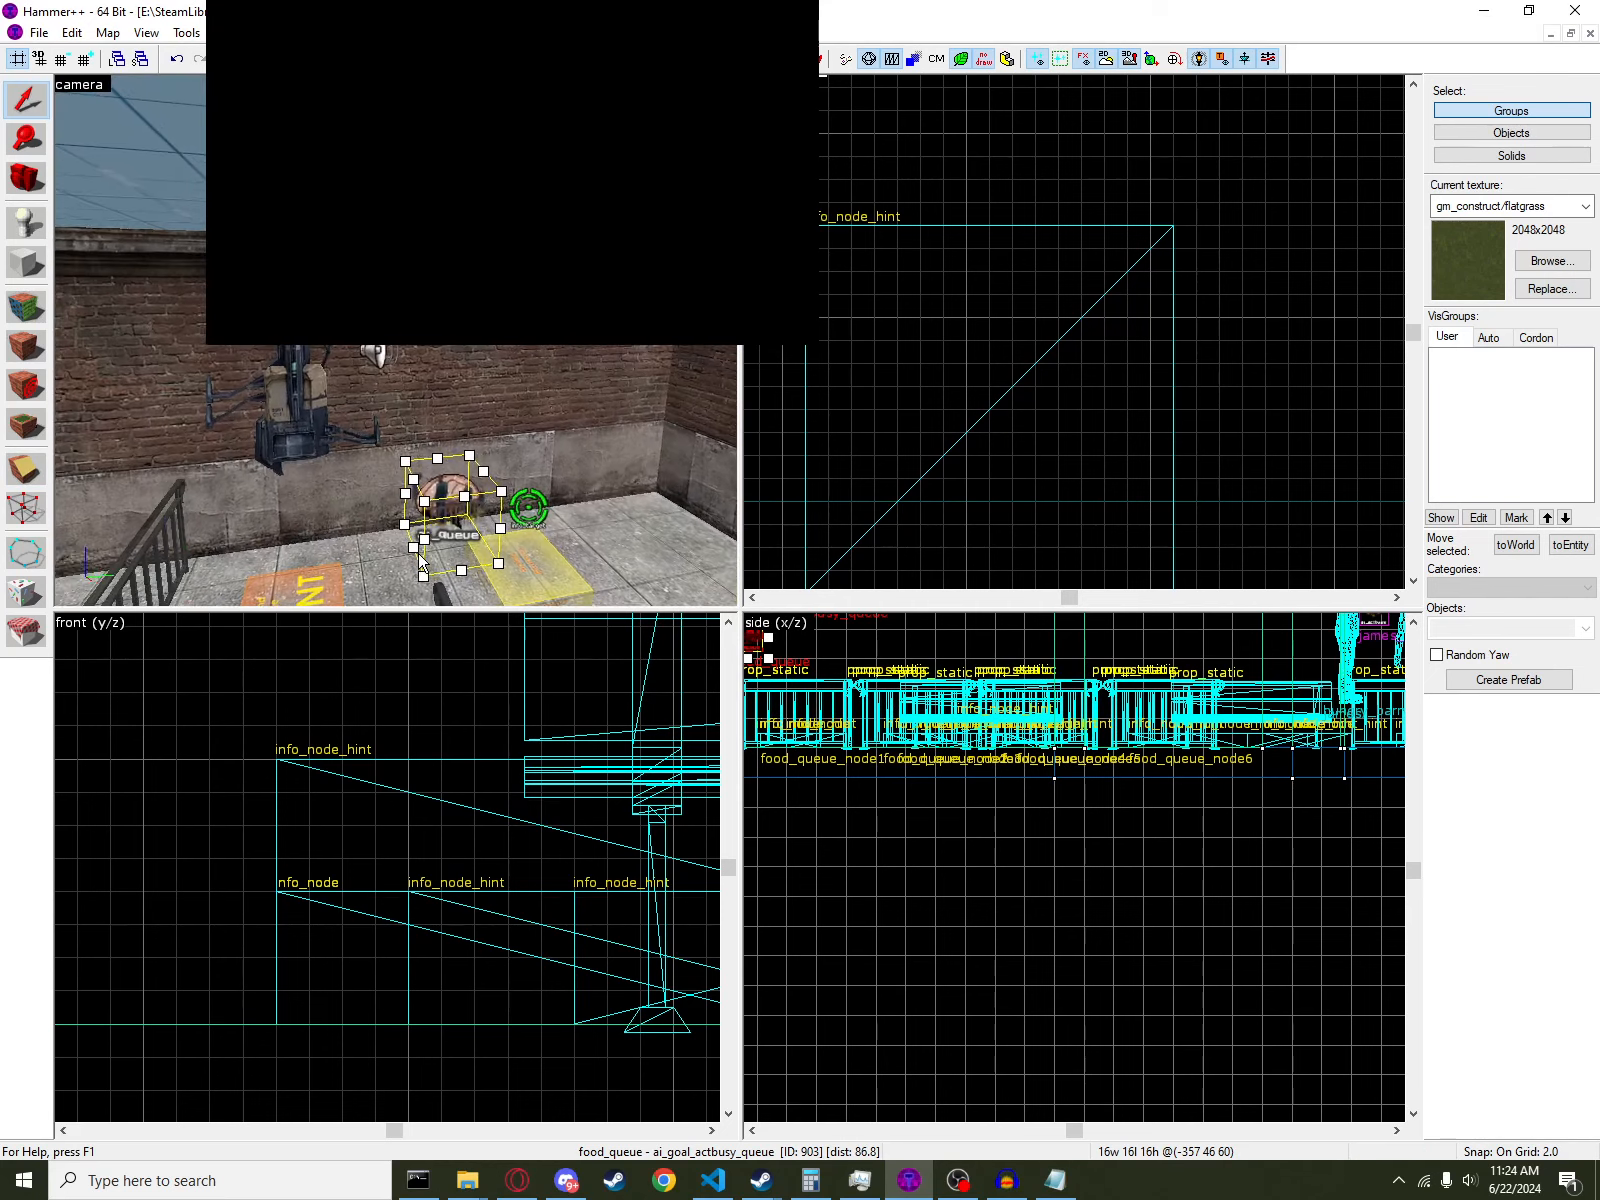
key(z)
double_click(459, 507)
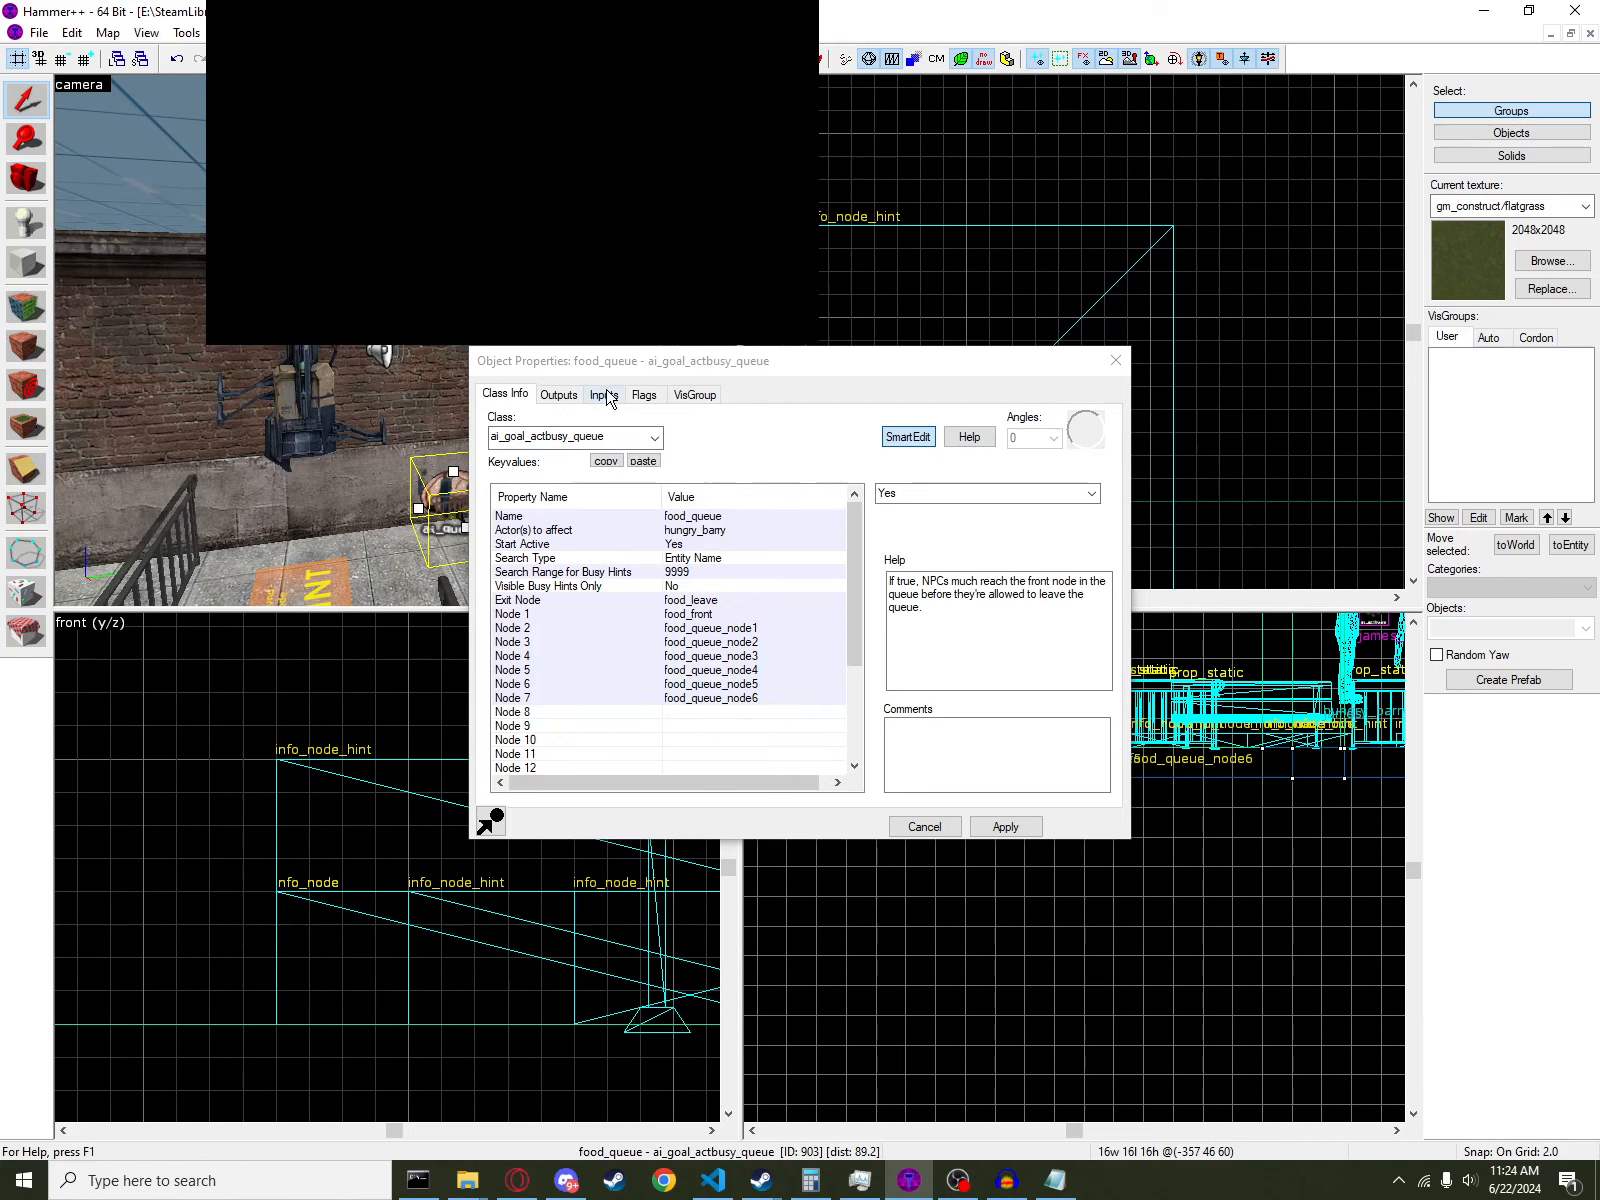
click(638, 406)
click(519, 400)
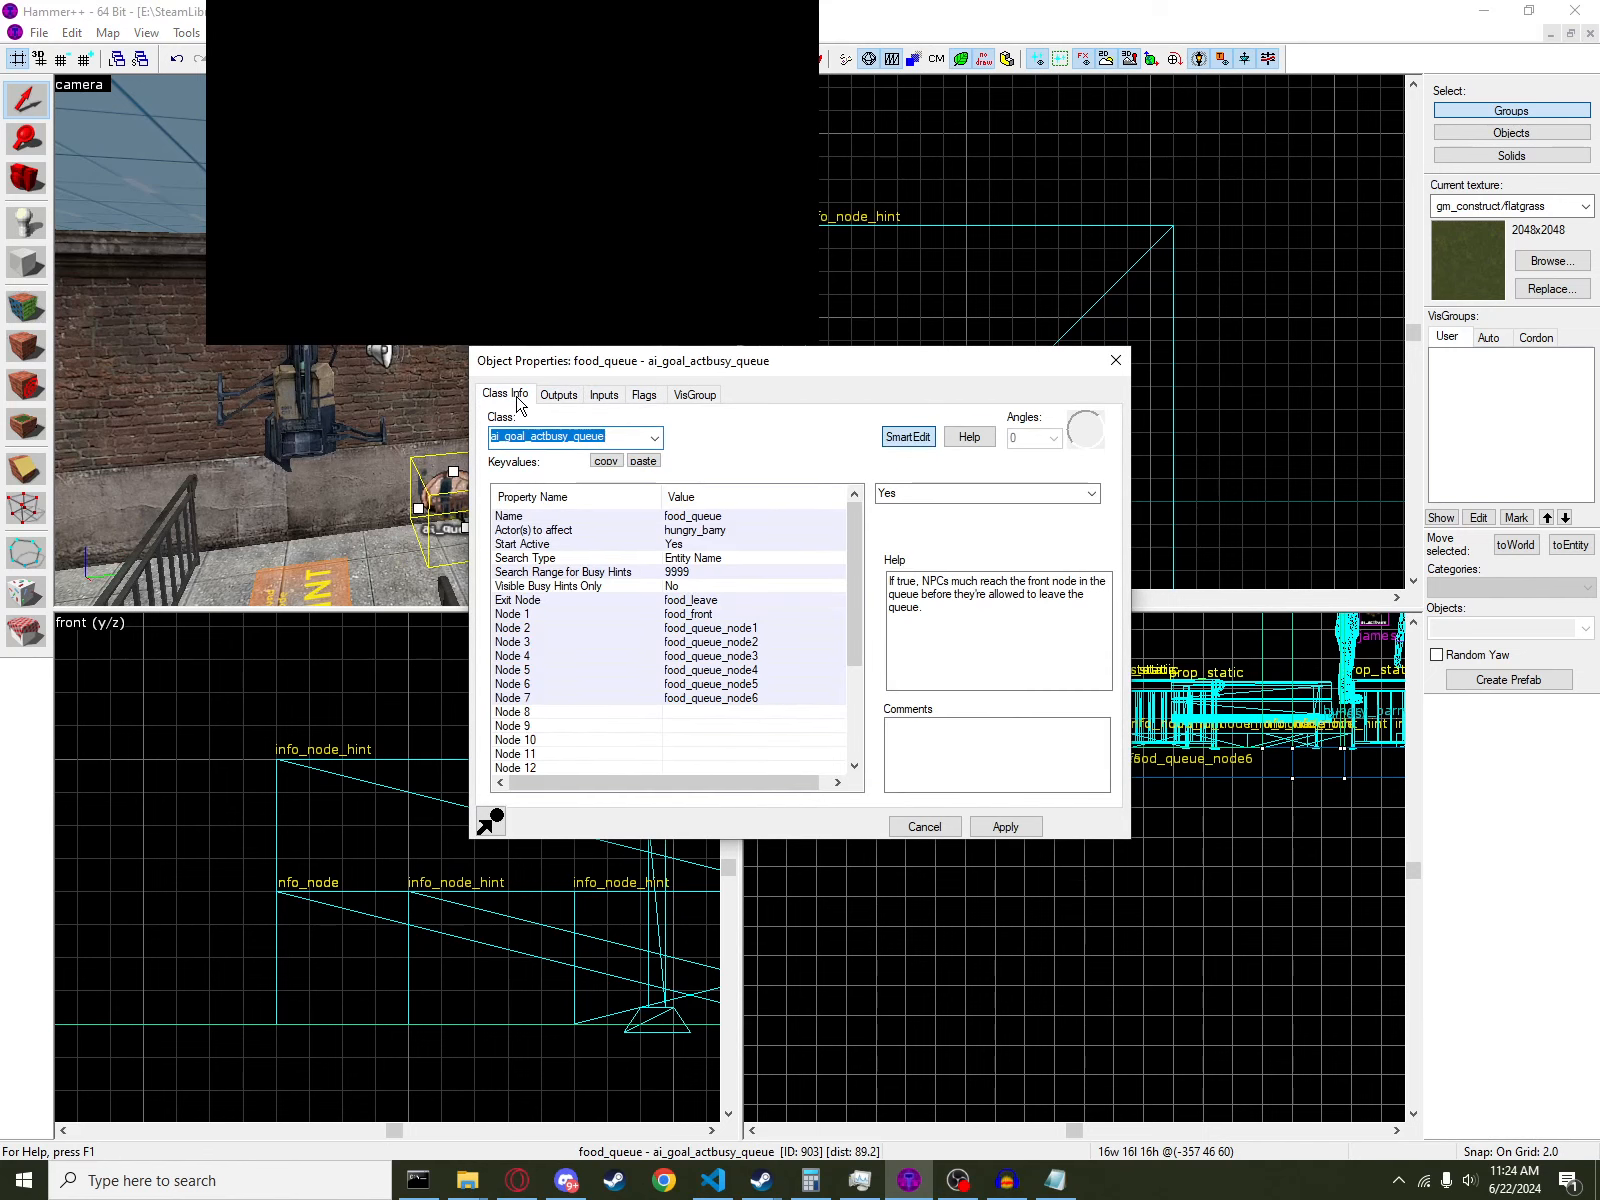
- Select the npc_template_maker in the brick-wall corner and reset its template NPC name, Start Disabled, Num. of NPCs and Frequency to their defaults
key(z)
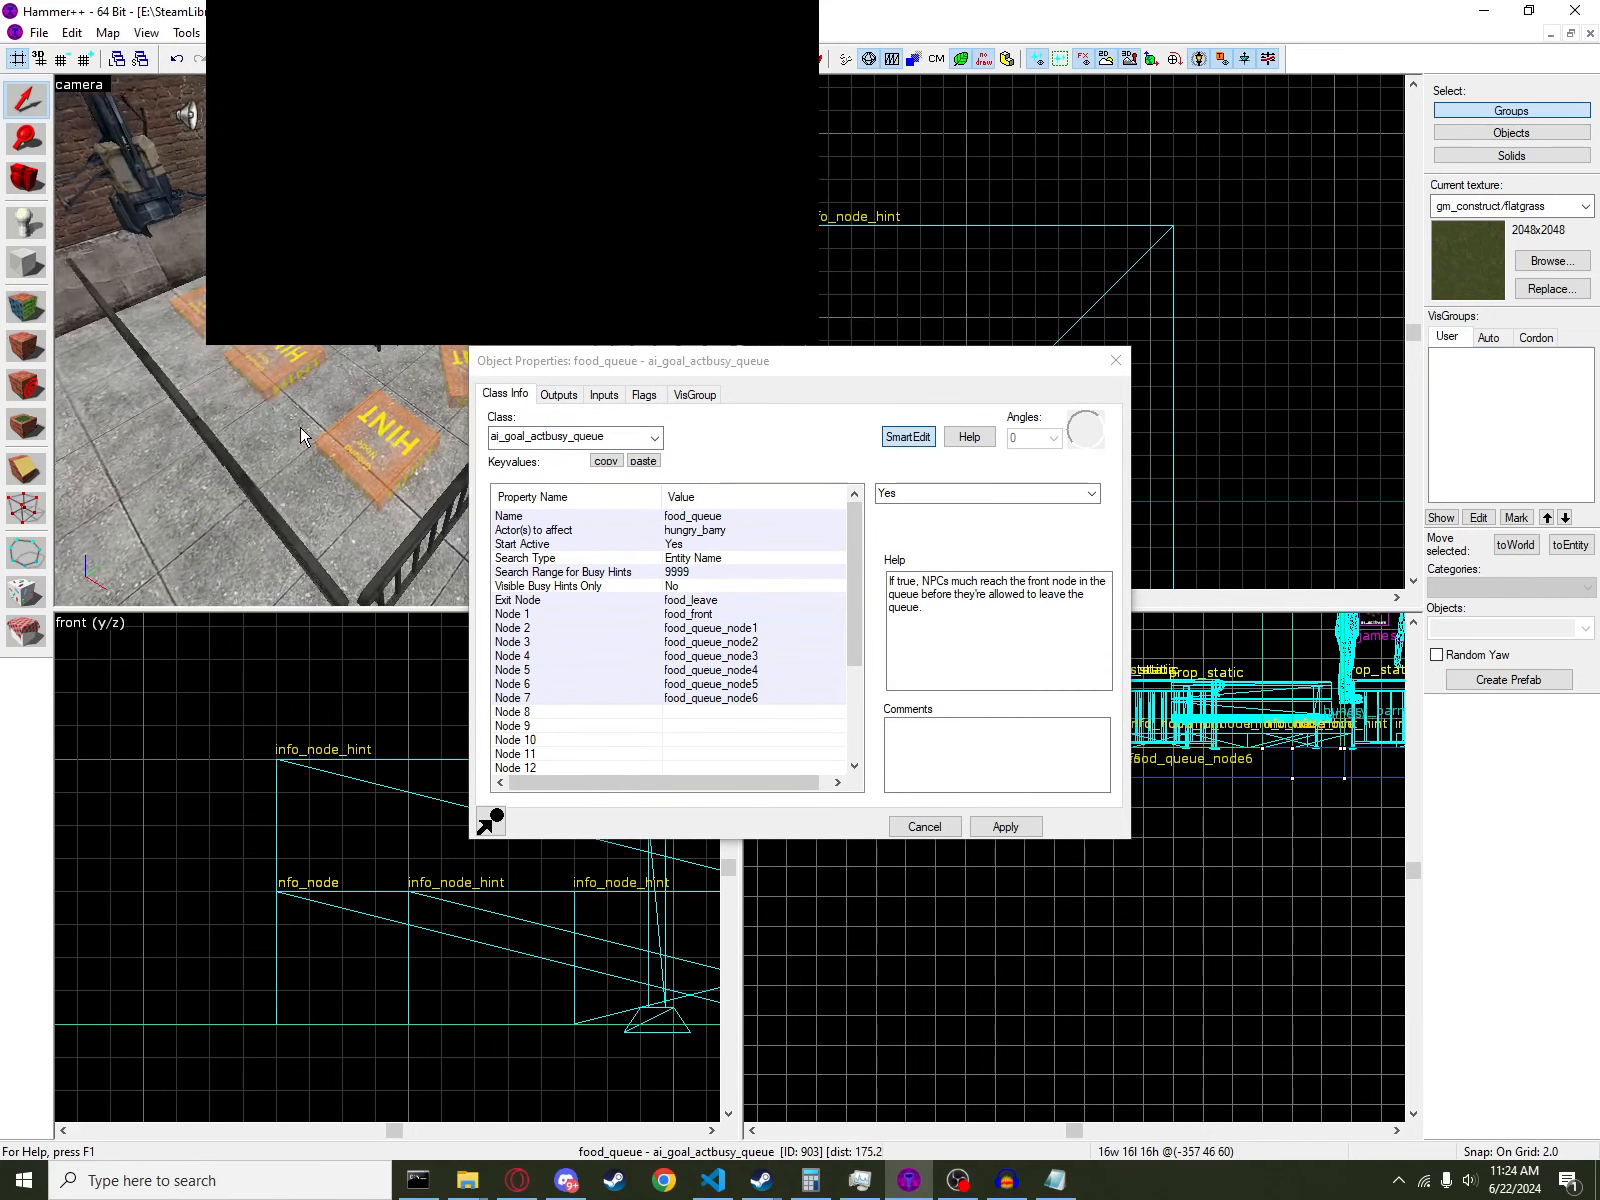
key(w)
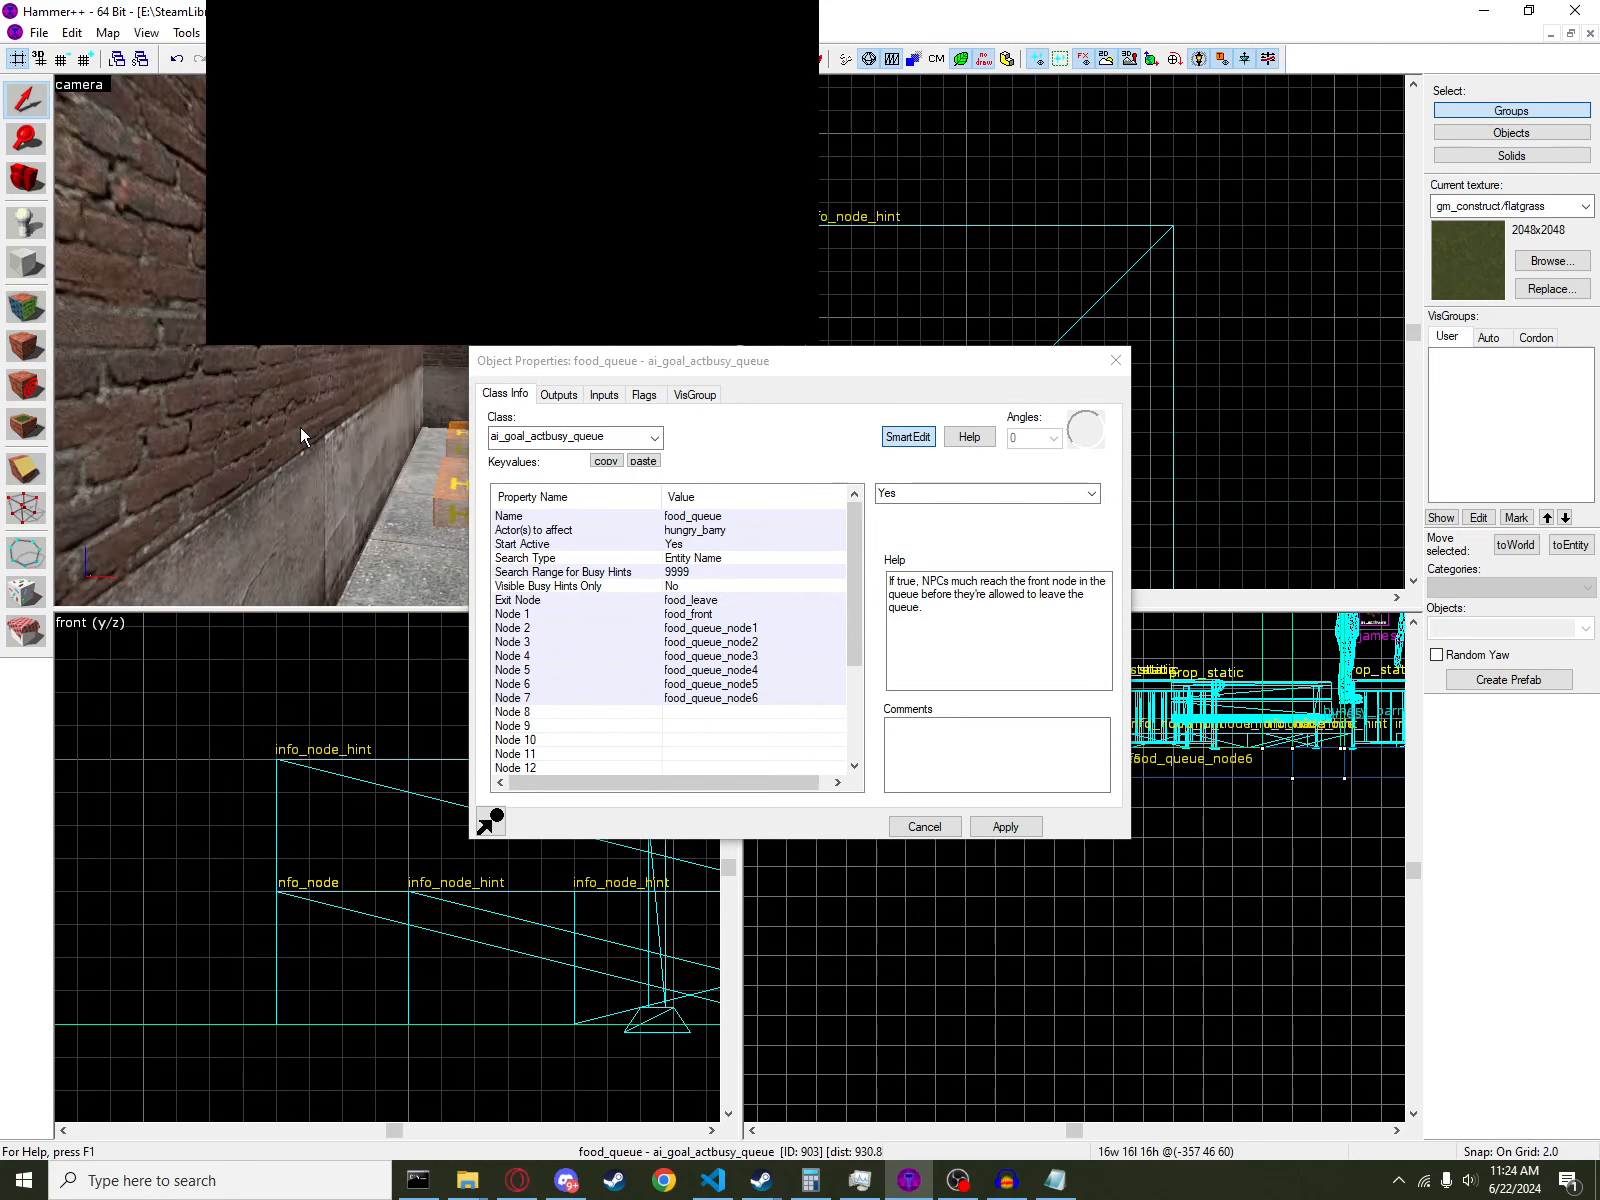
key(z)
click(247, 408)
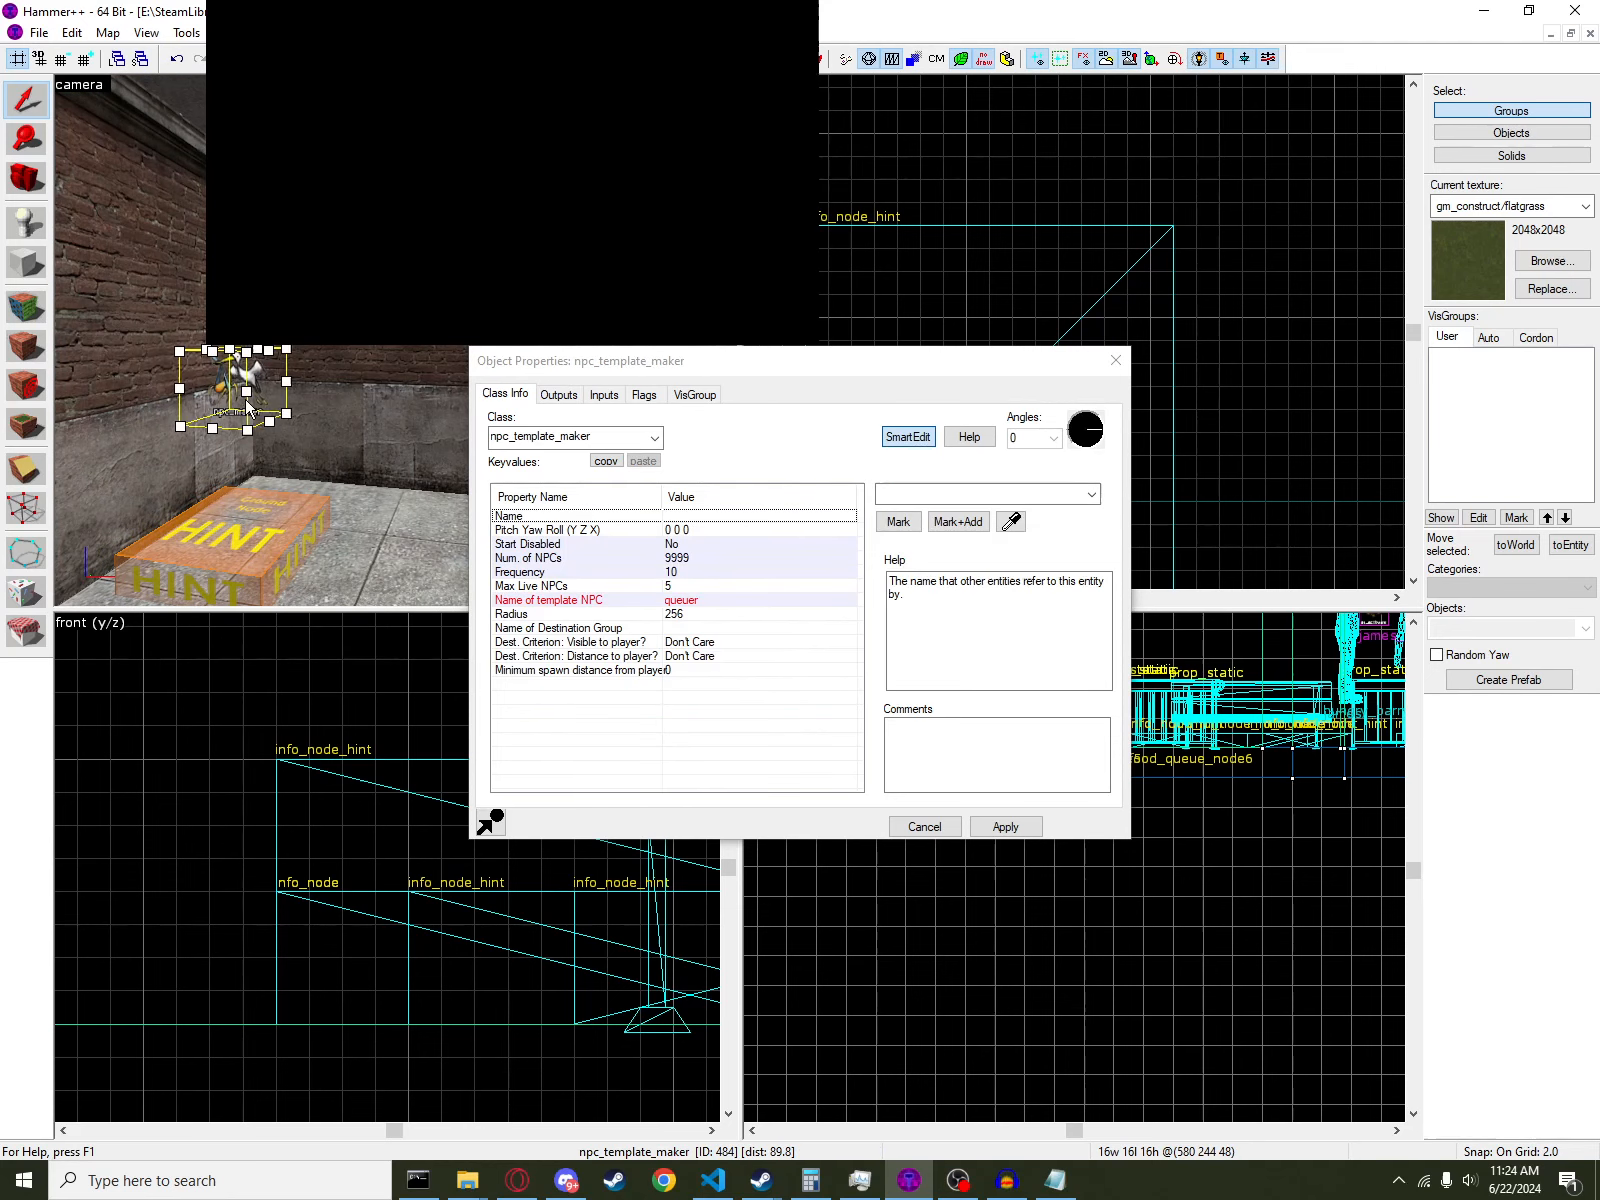
click(677, 603)
double_click(686, 543)
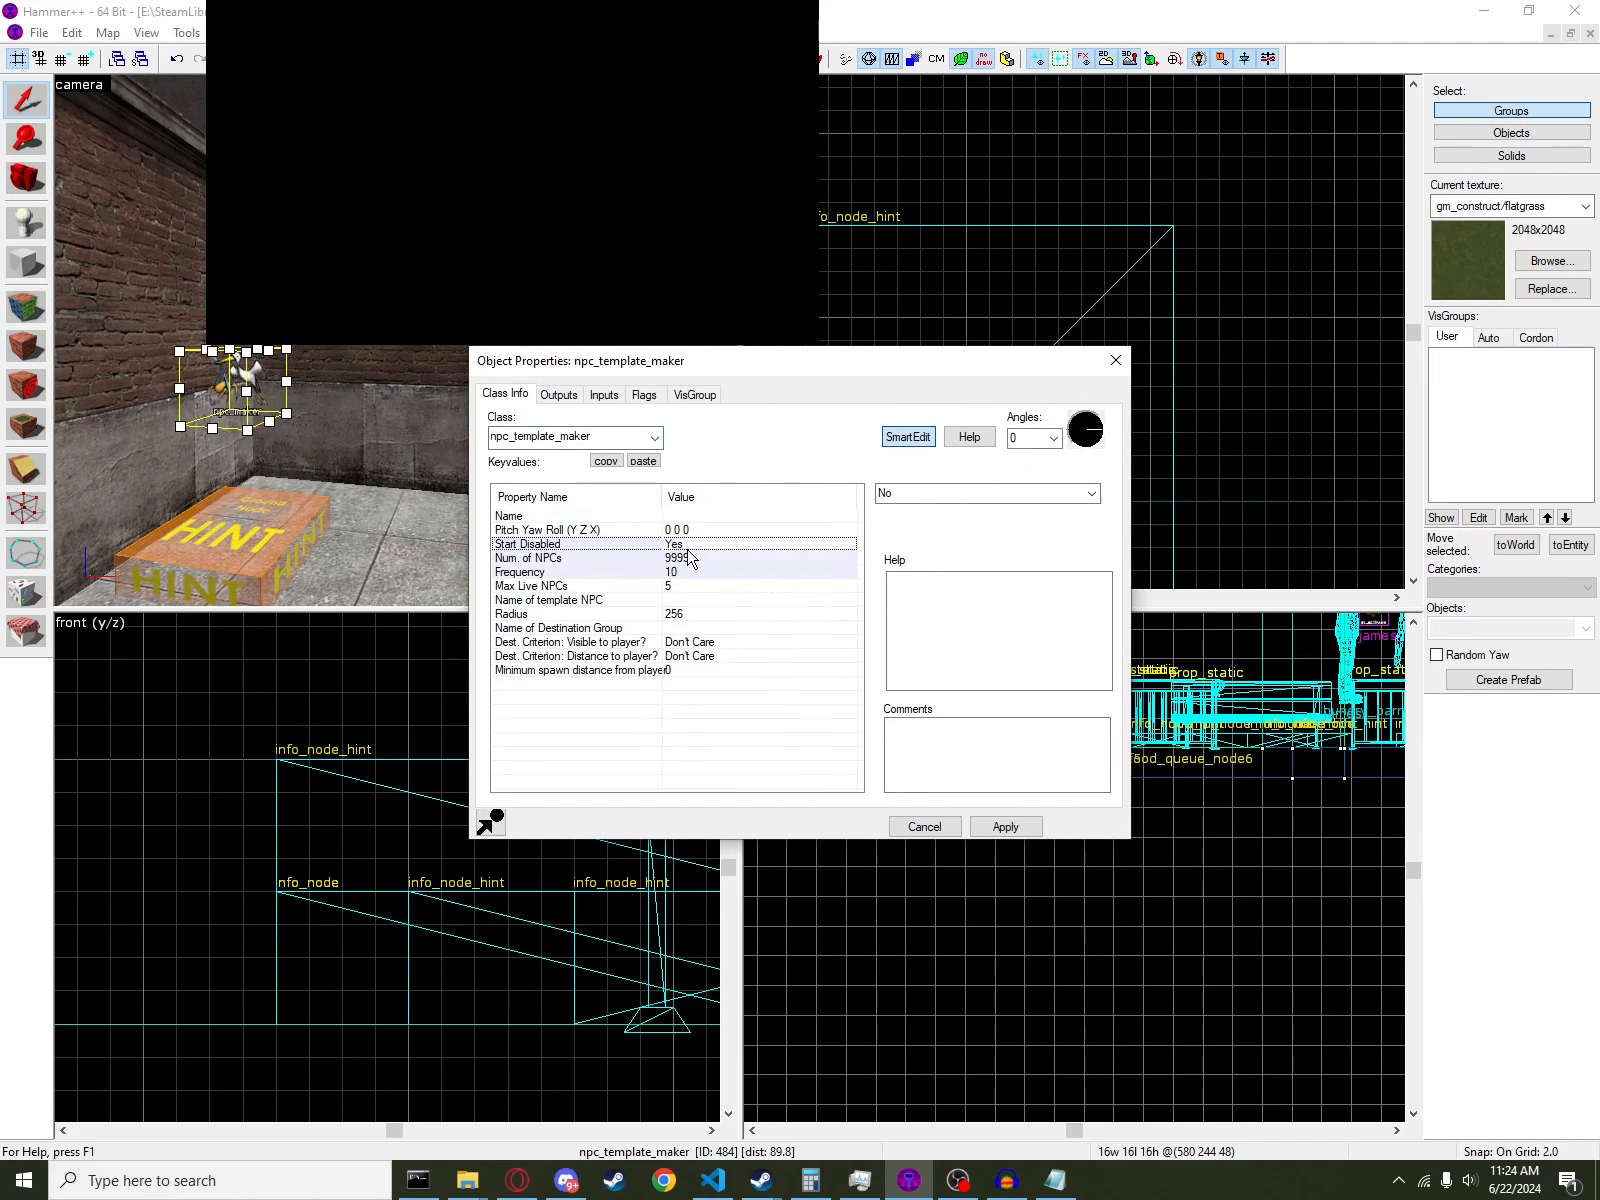
double_click(688, 558)
double_click(689, 569)
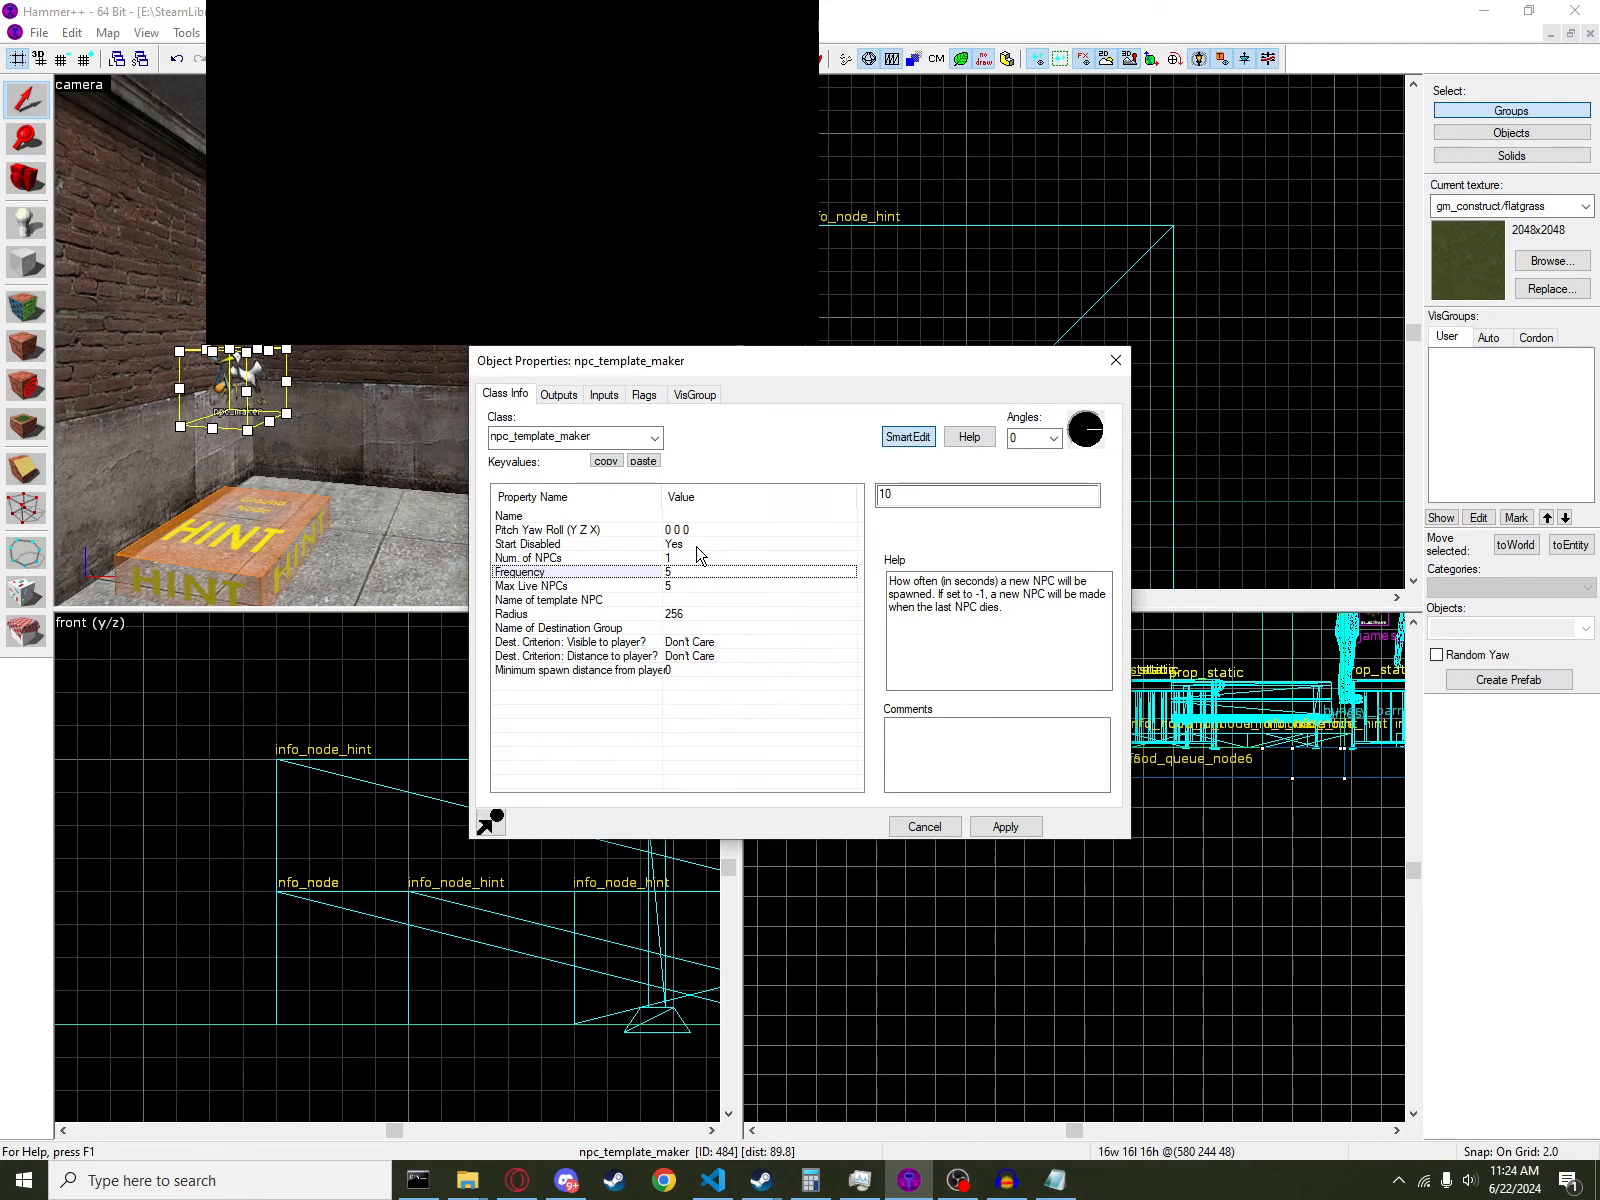
- Set the npc_template_maker's Start Disabled to No and its Num. of NPCs to 999
click(697, 547)
click(1088, 495)
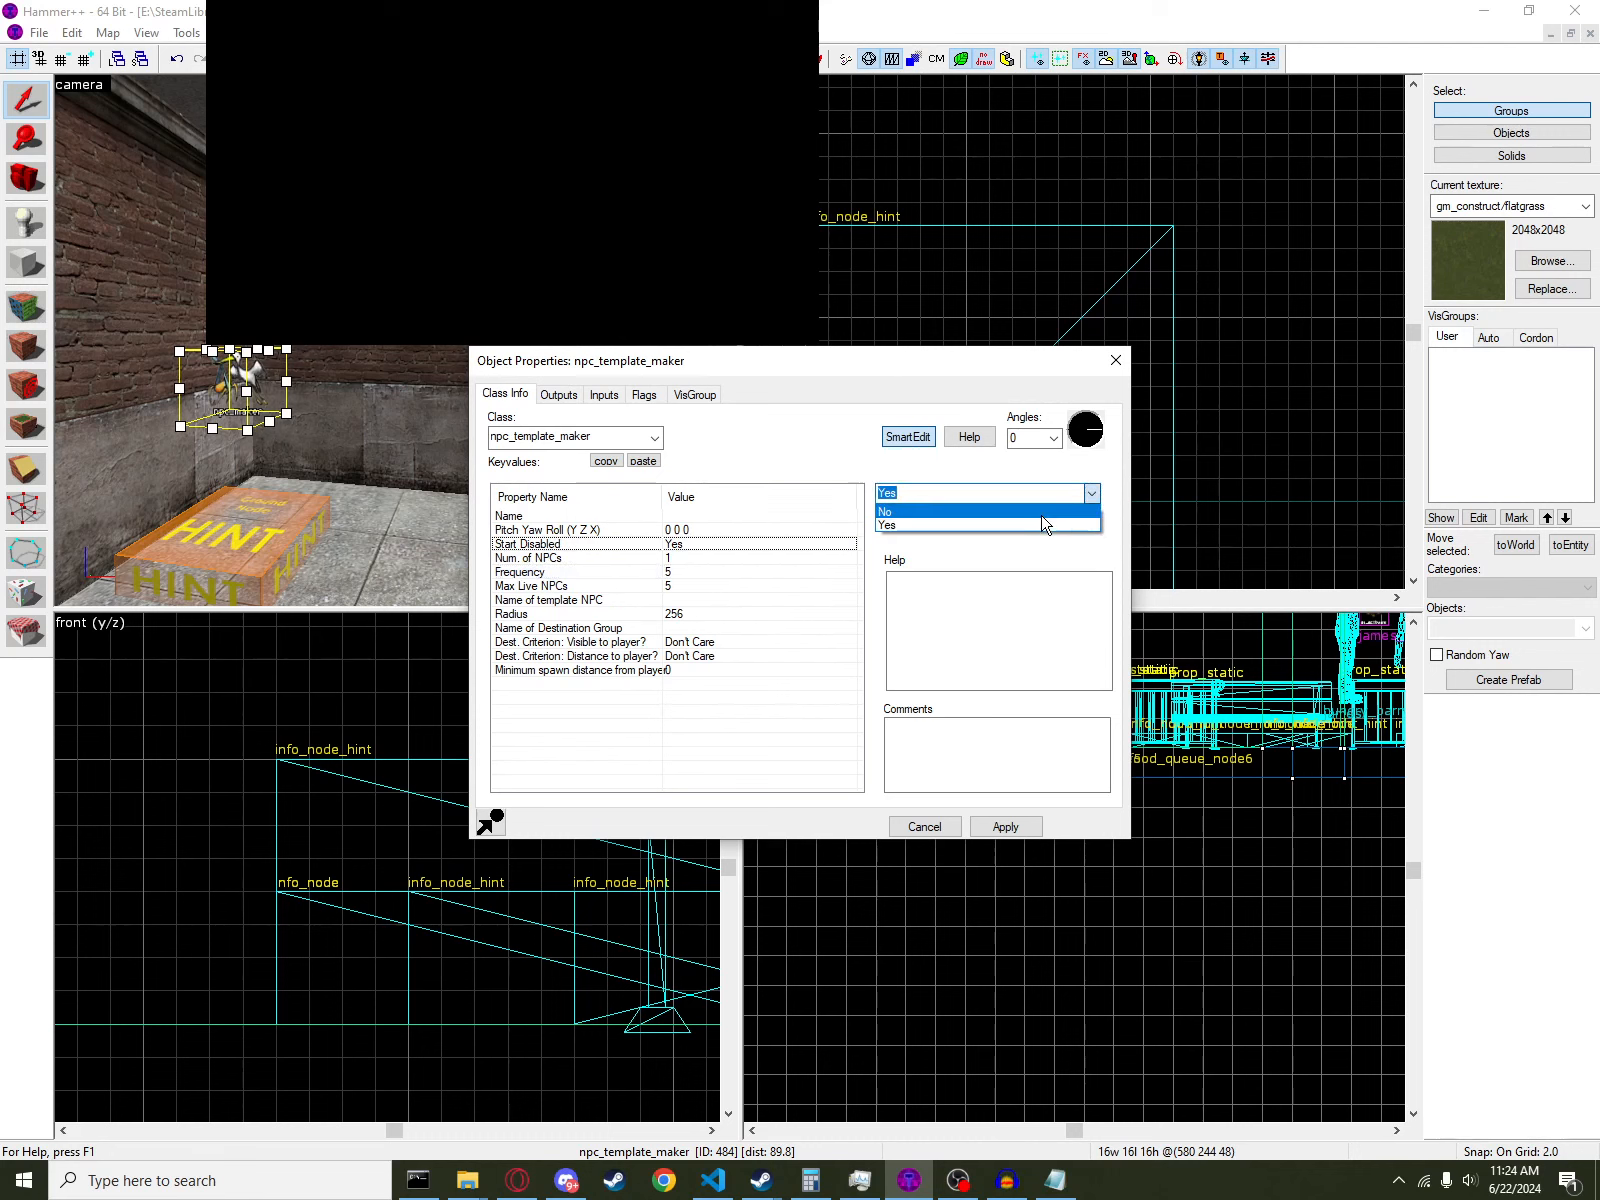
click(990, 511)
click(643, 558)
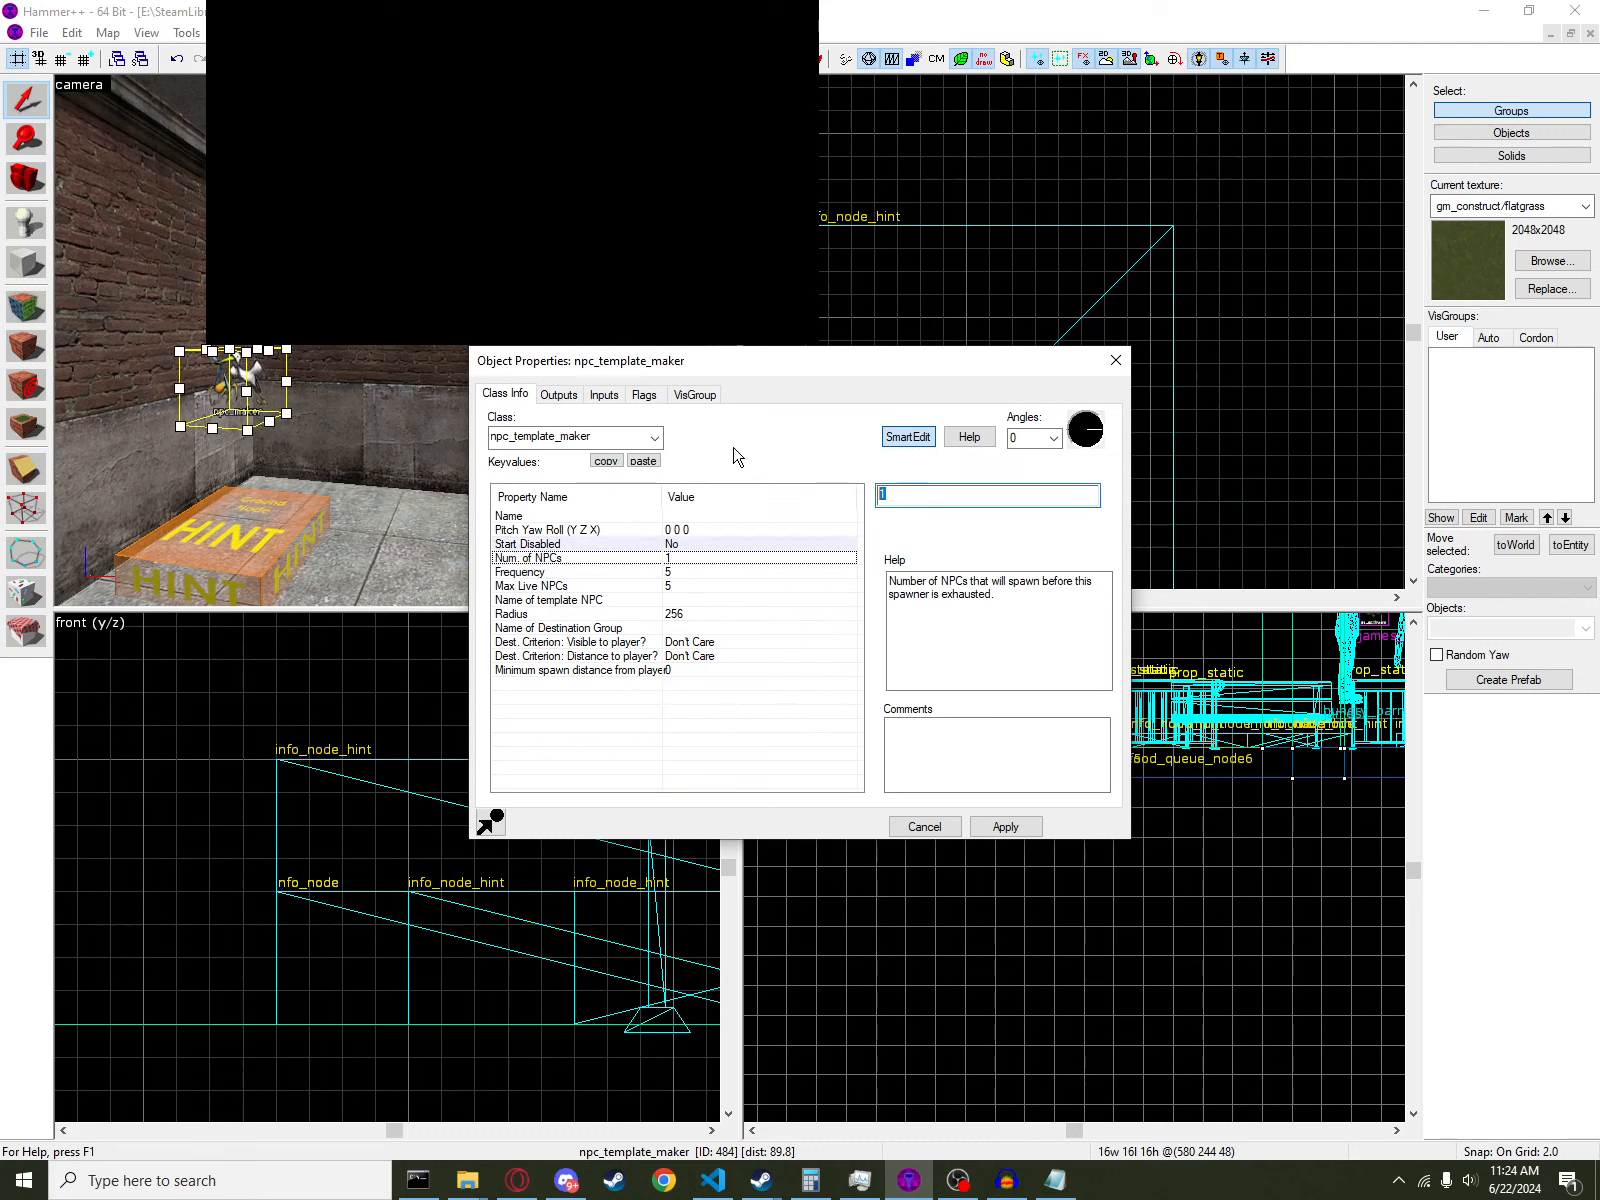
text(999)
- Set the npc_template_maker's Max Live NPCs to 6 and apply the change
click(697, 572)
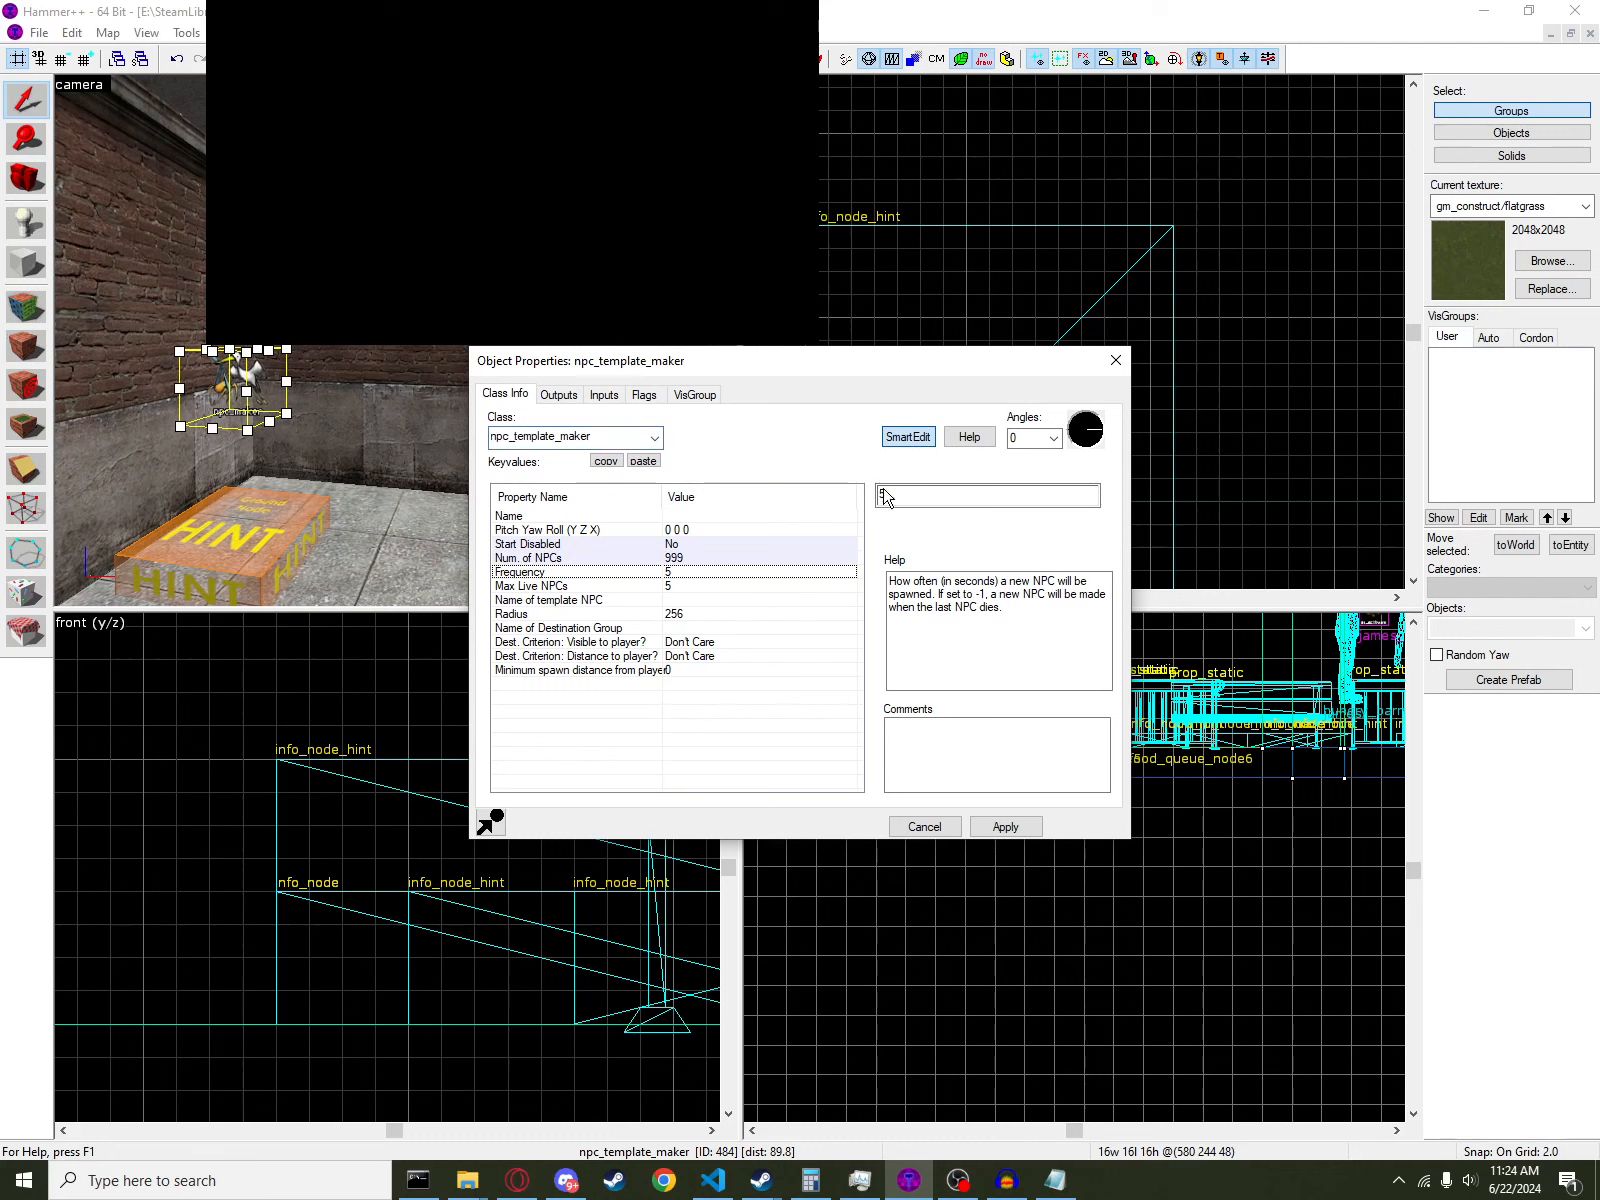
click(722, 588)
double_click(935, 498)
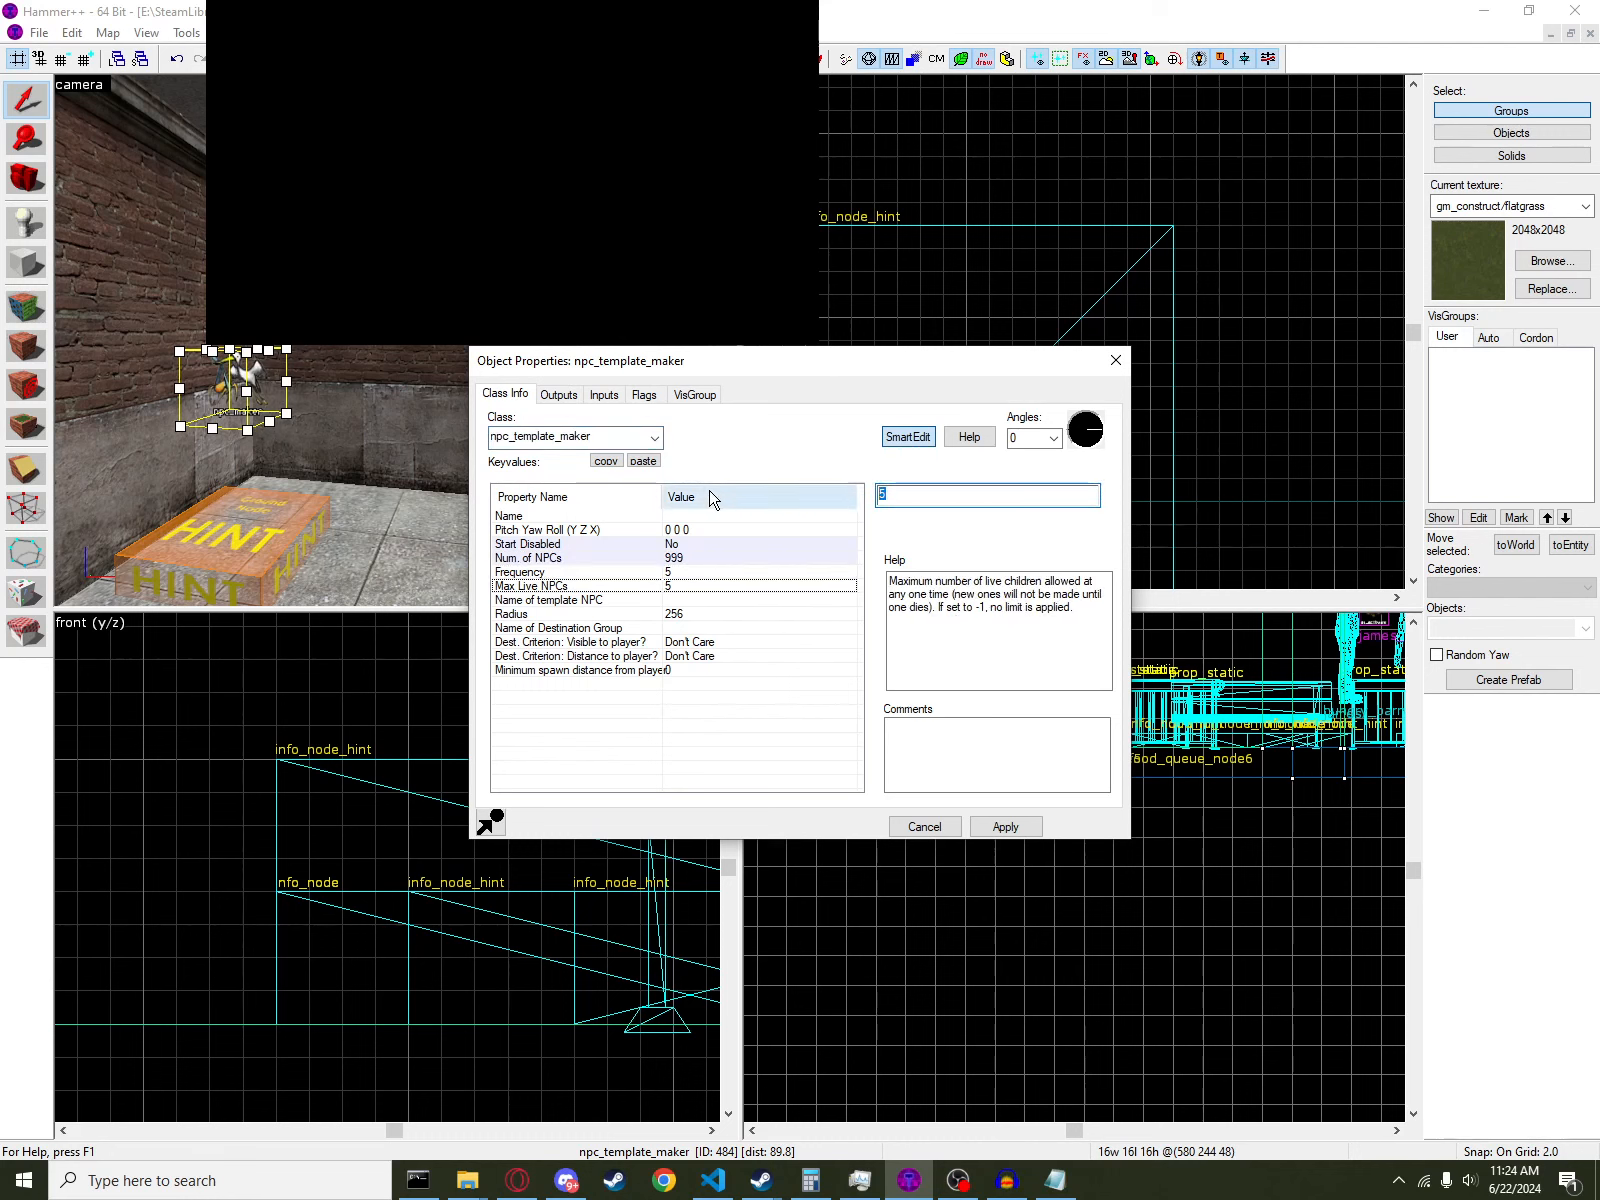
text(6)
click(1008, 827)
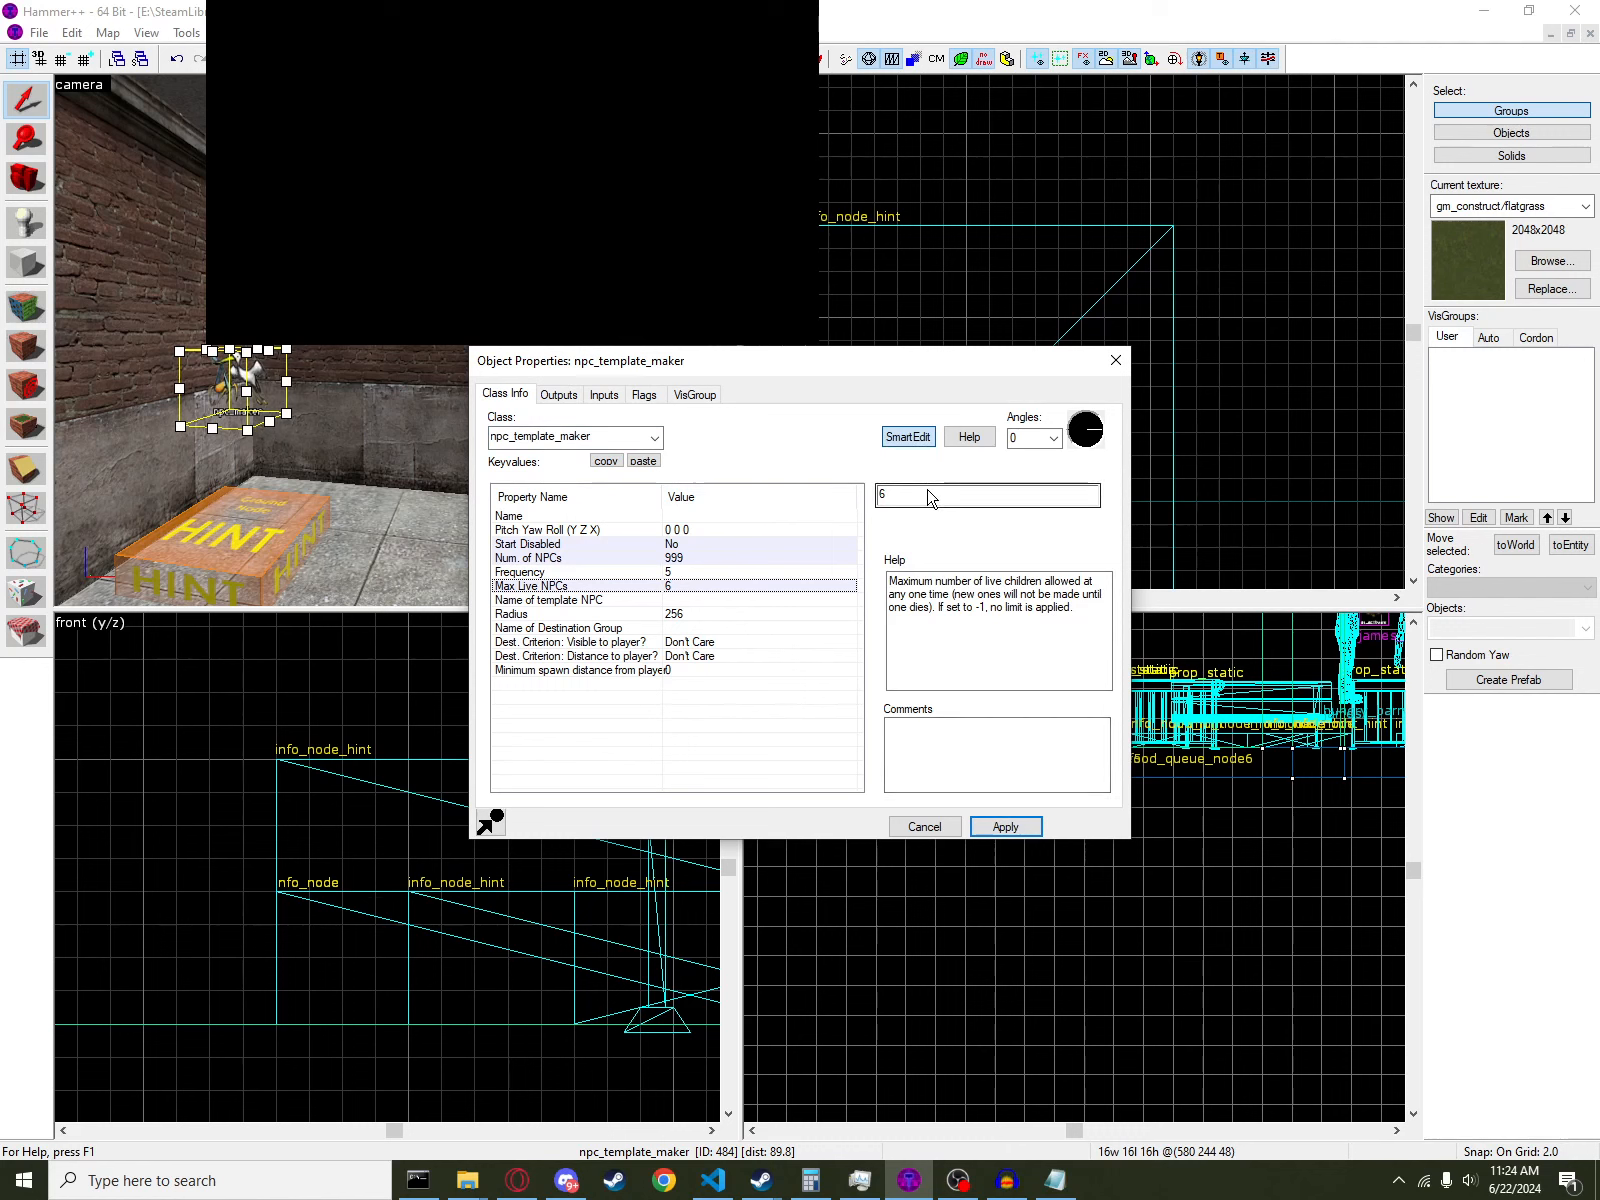
- Set the npc_template_maker's template NPC name to hungry_barry, apply it, and review the maker's flags
click(681, 601)
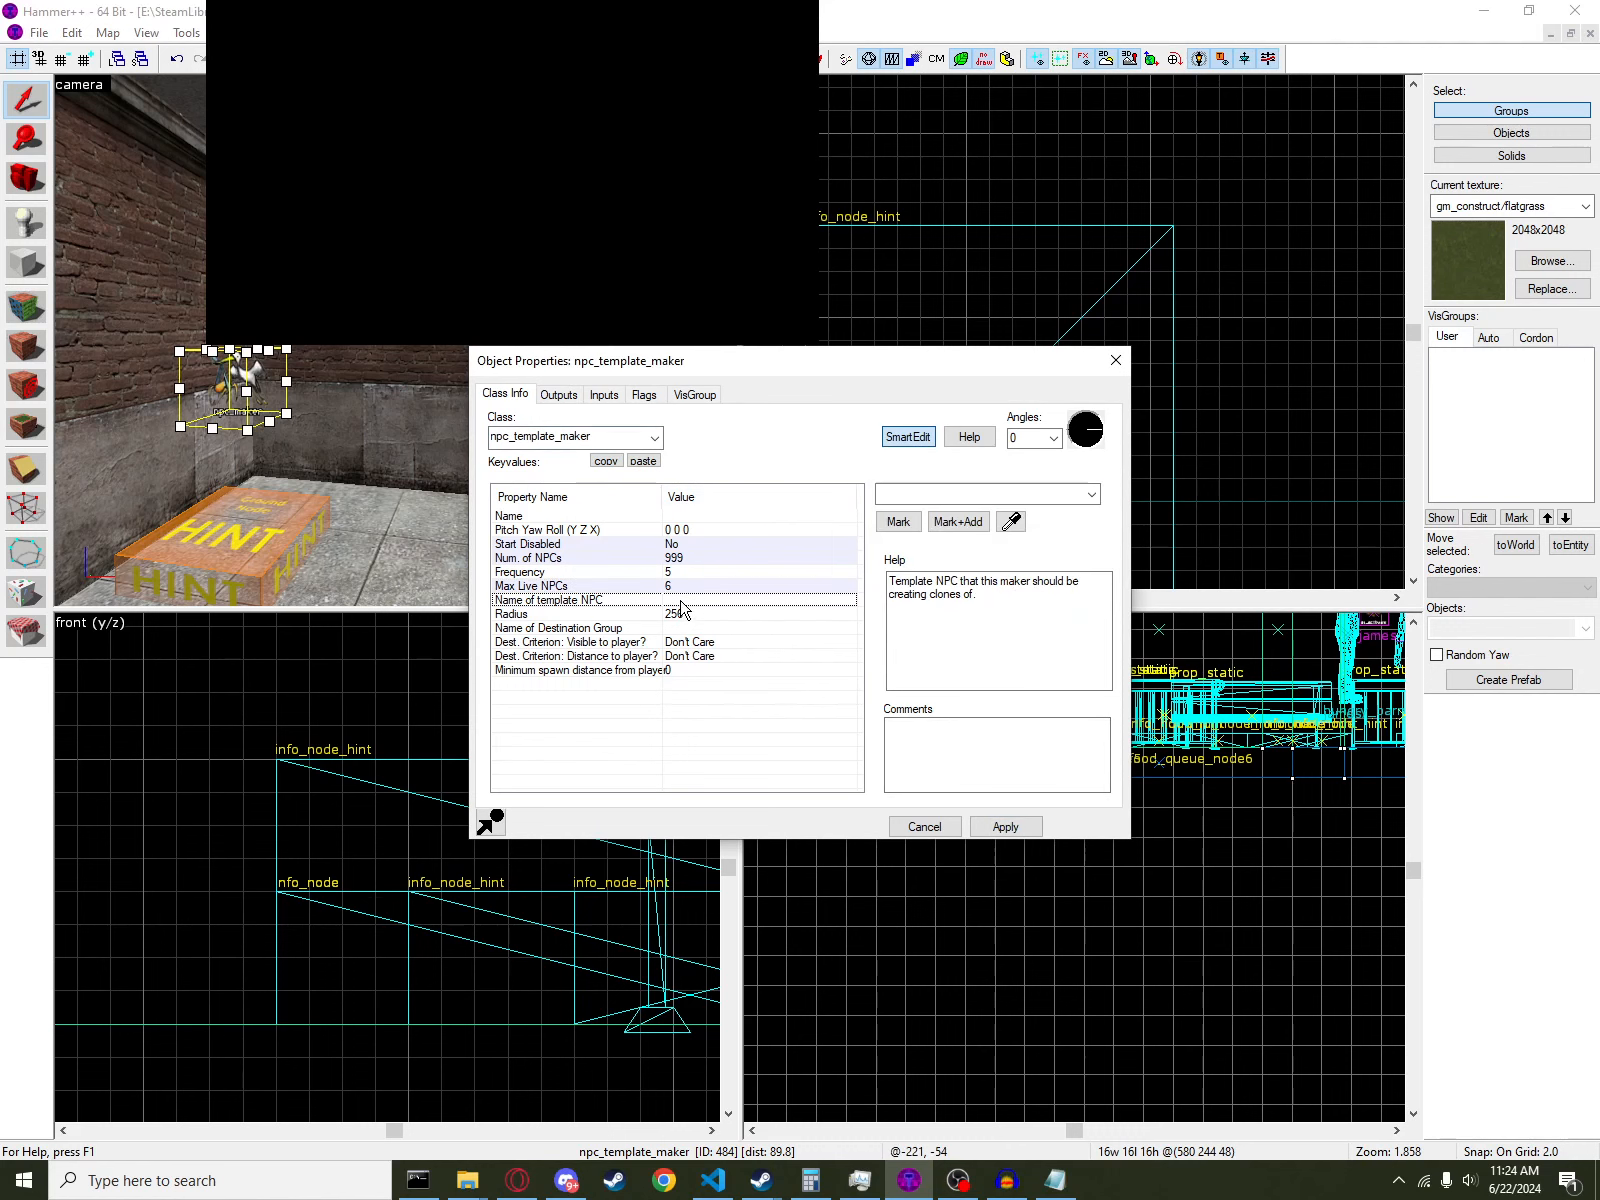
click(925, 494)
text(hung)
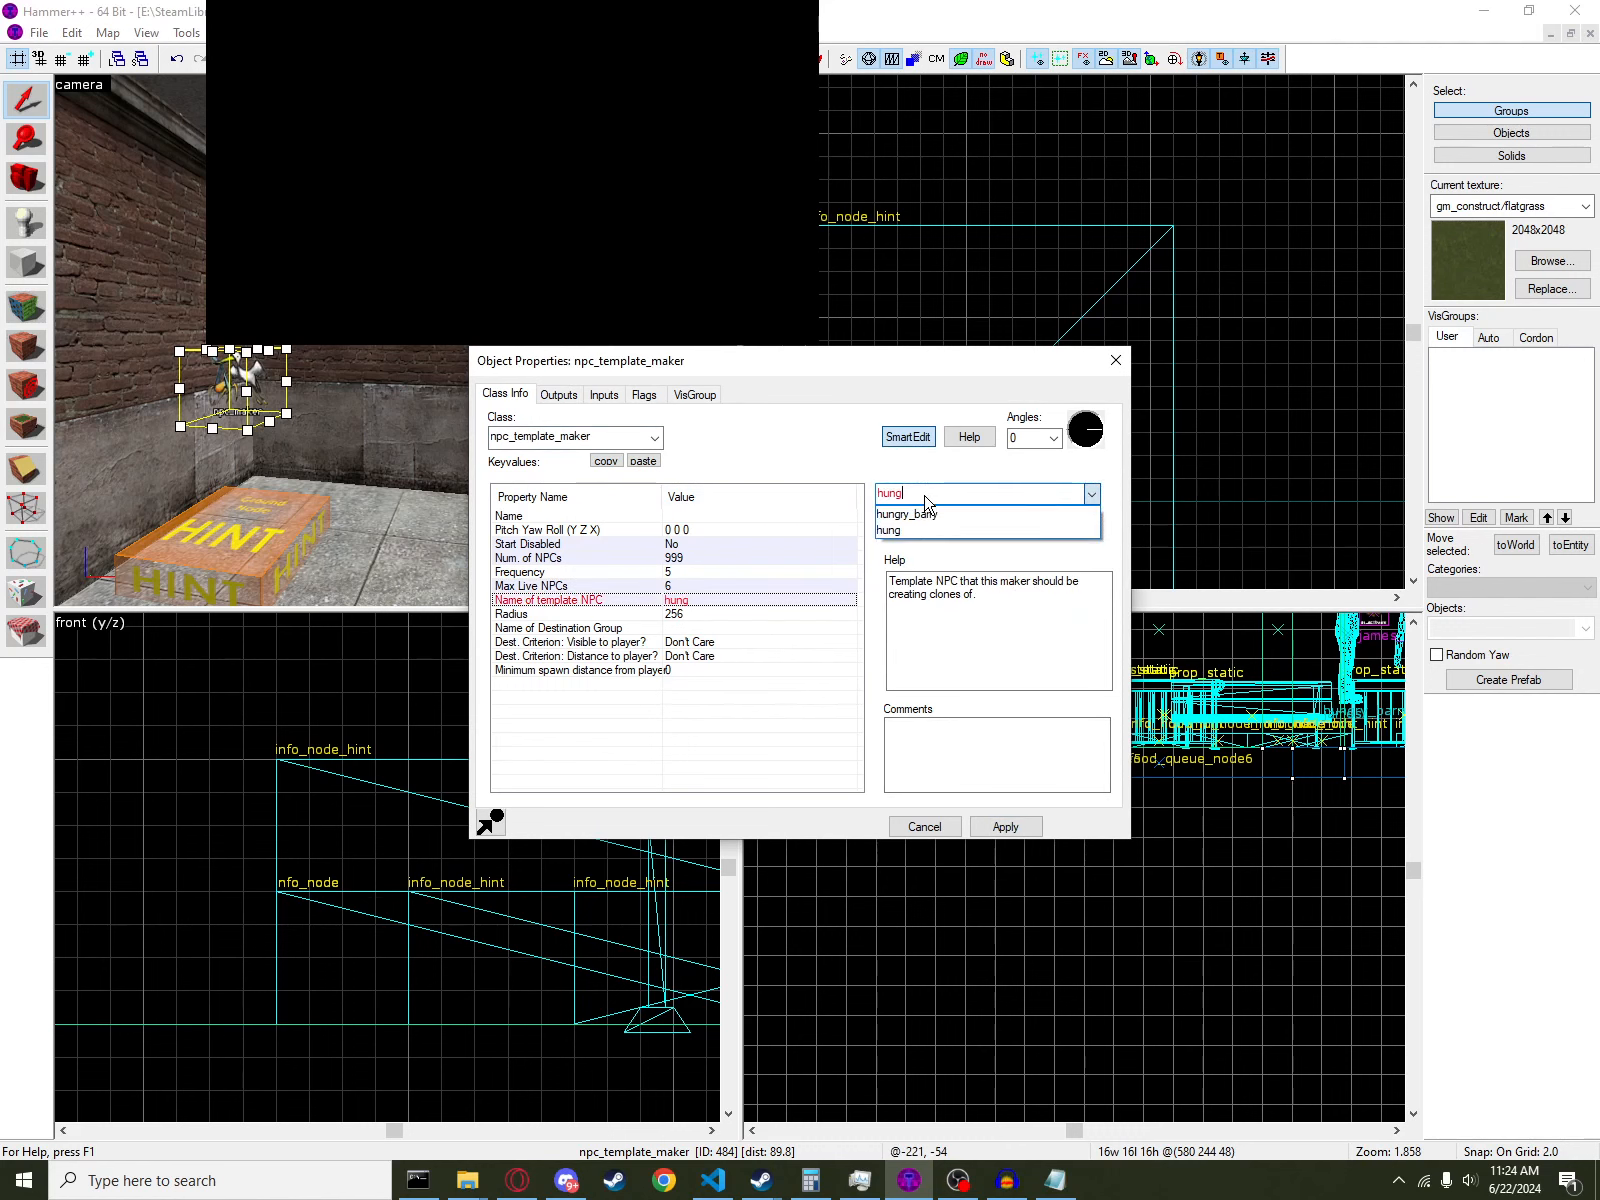
click(927, 513)
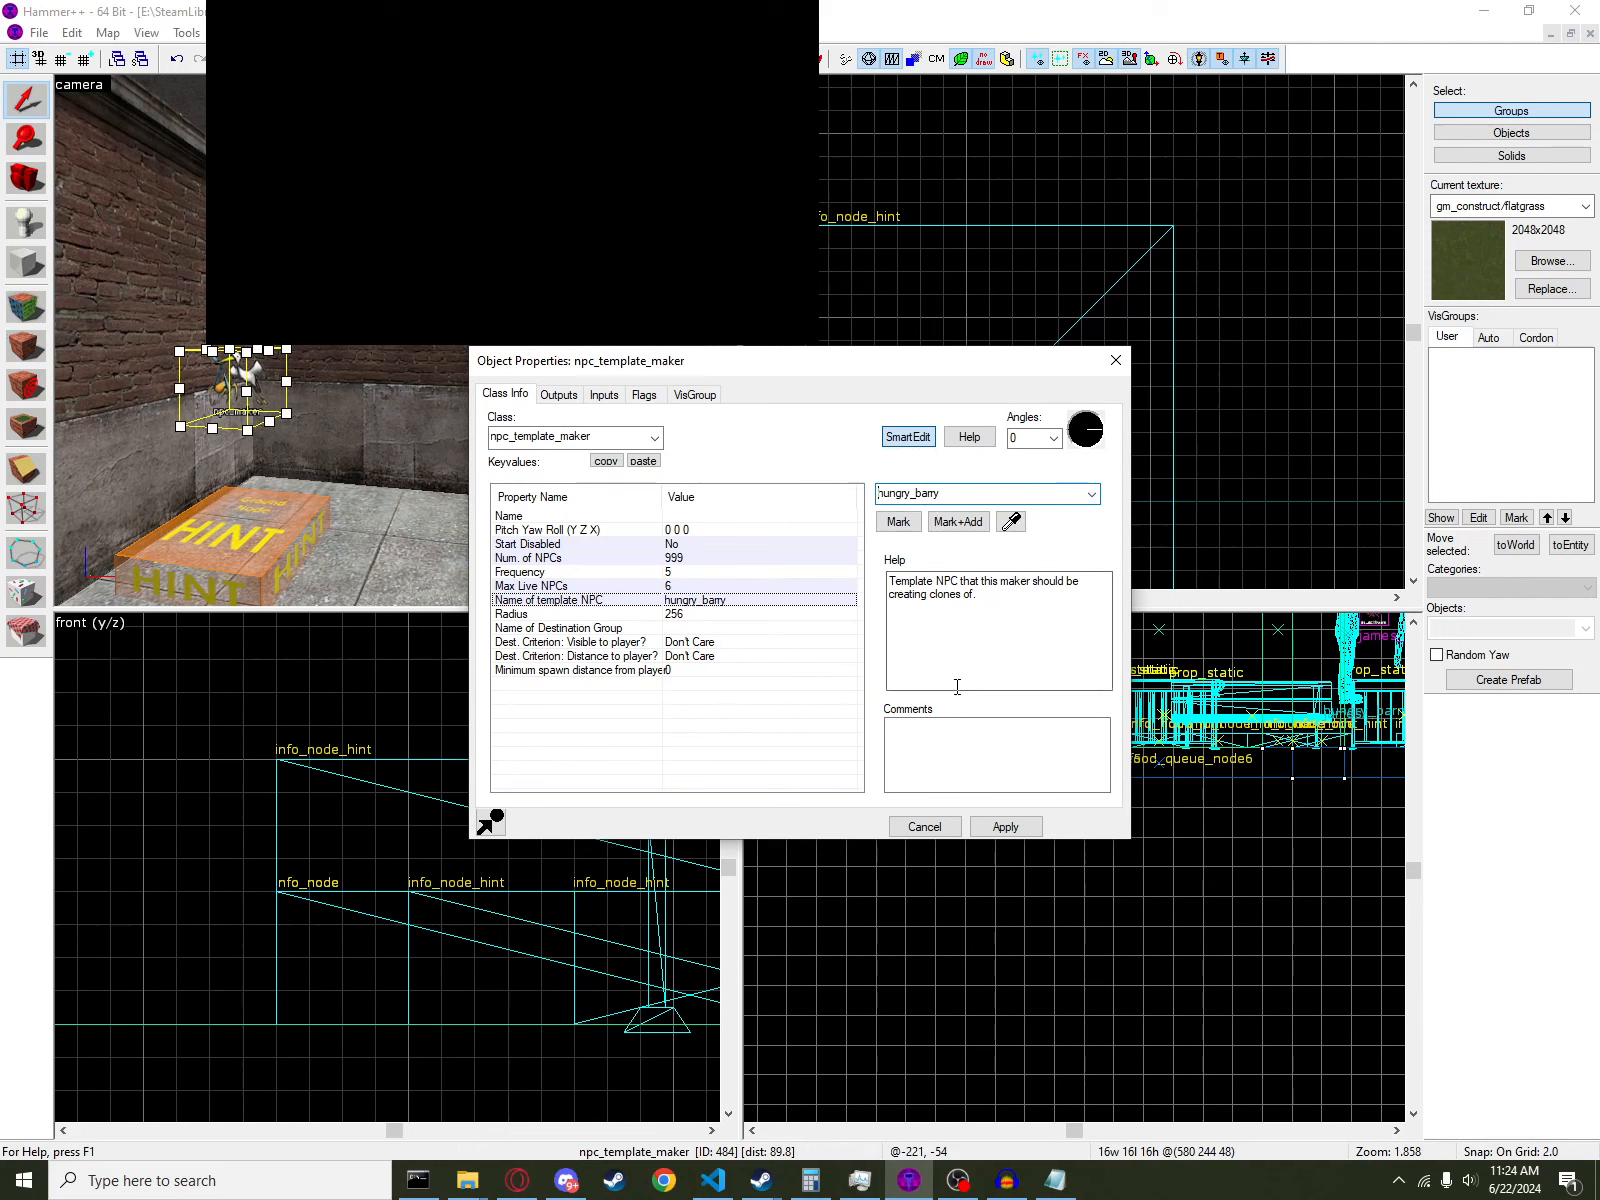
click(1006, 827)
click(644, 396)
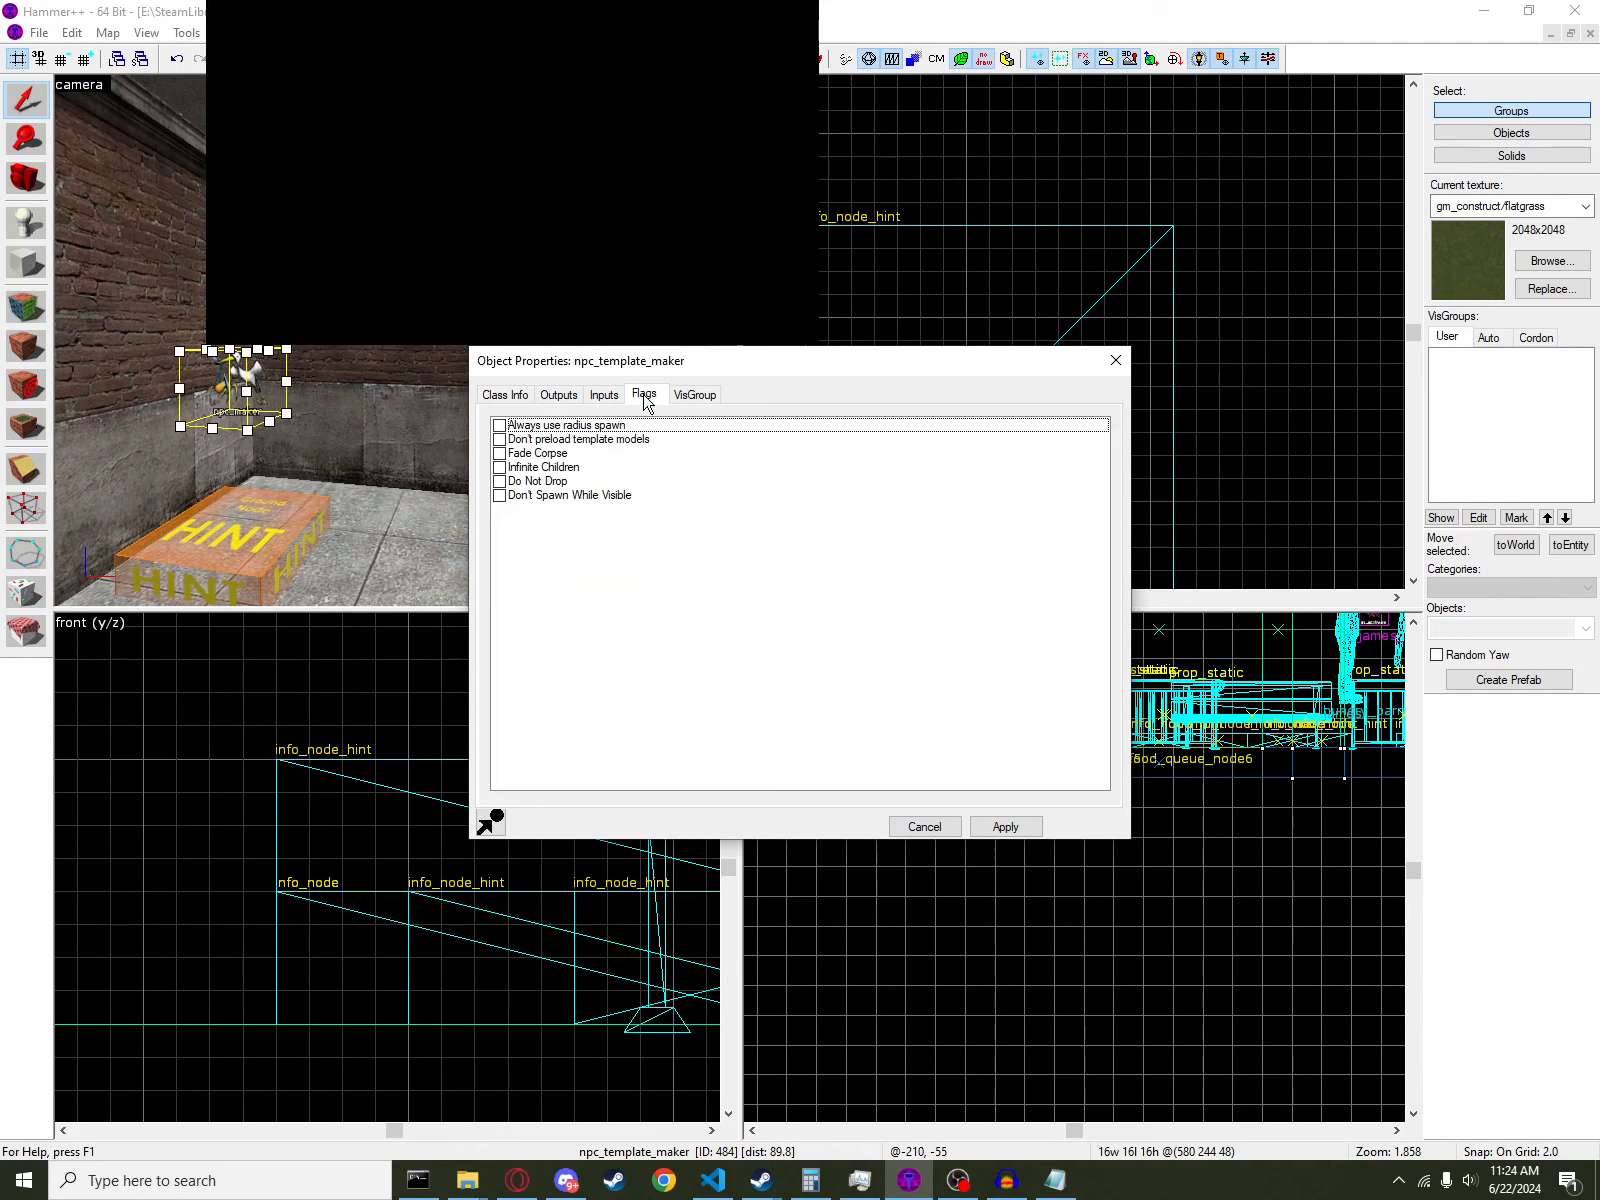
click(496, 396)
- Select the hungry_barry npc_citizen, review its flags and class info, and close its properties
key(z)
key(w)
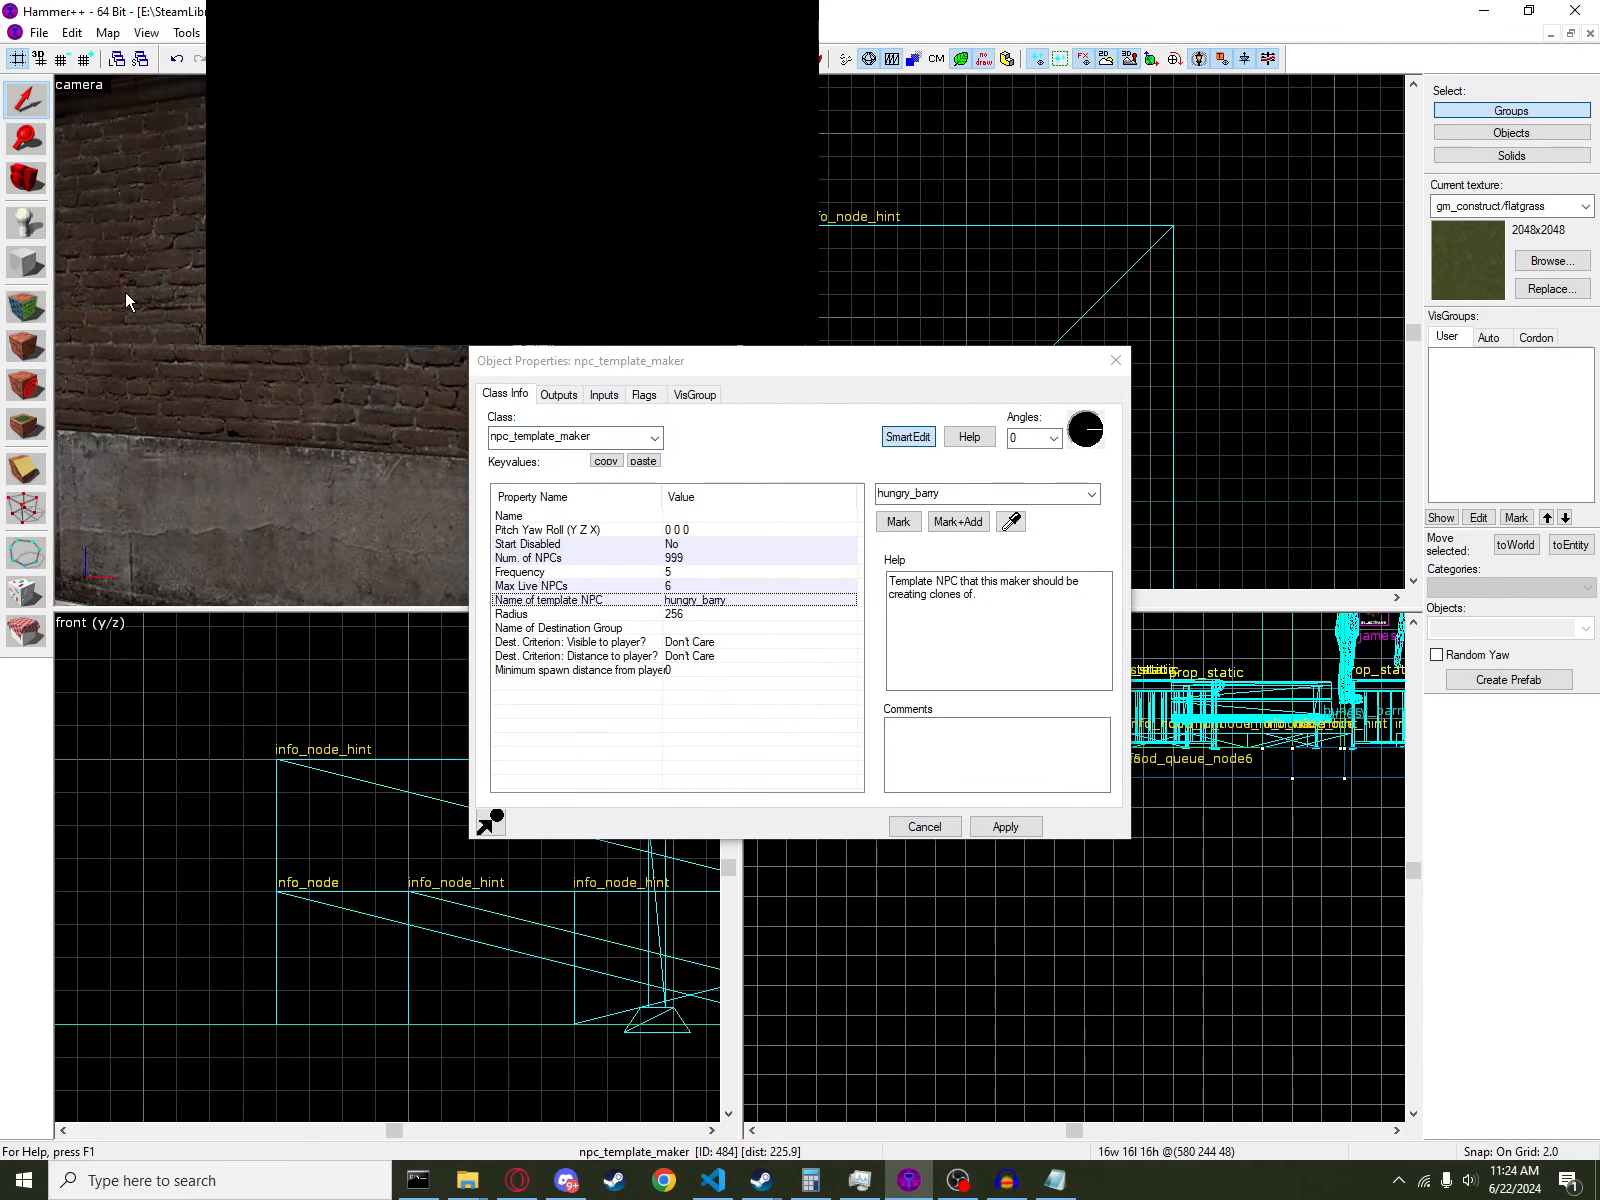
key(z)
click(440, 348)
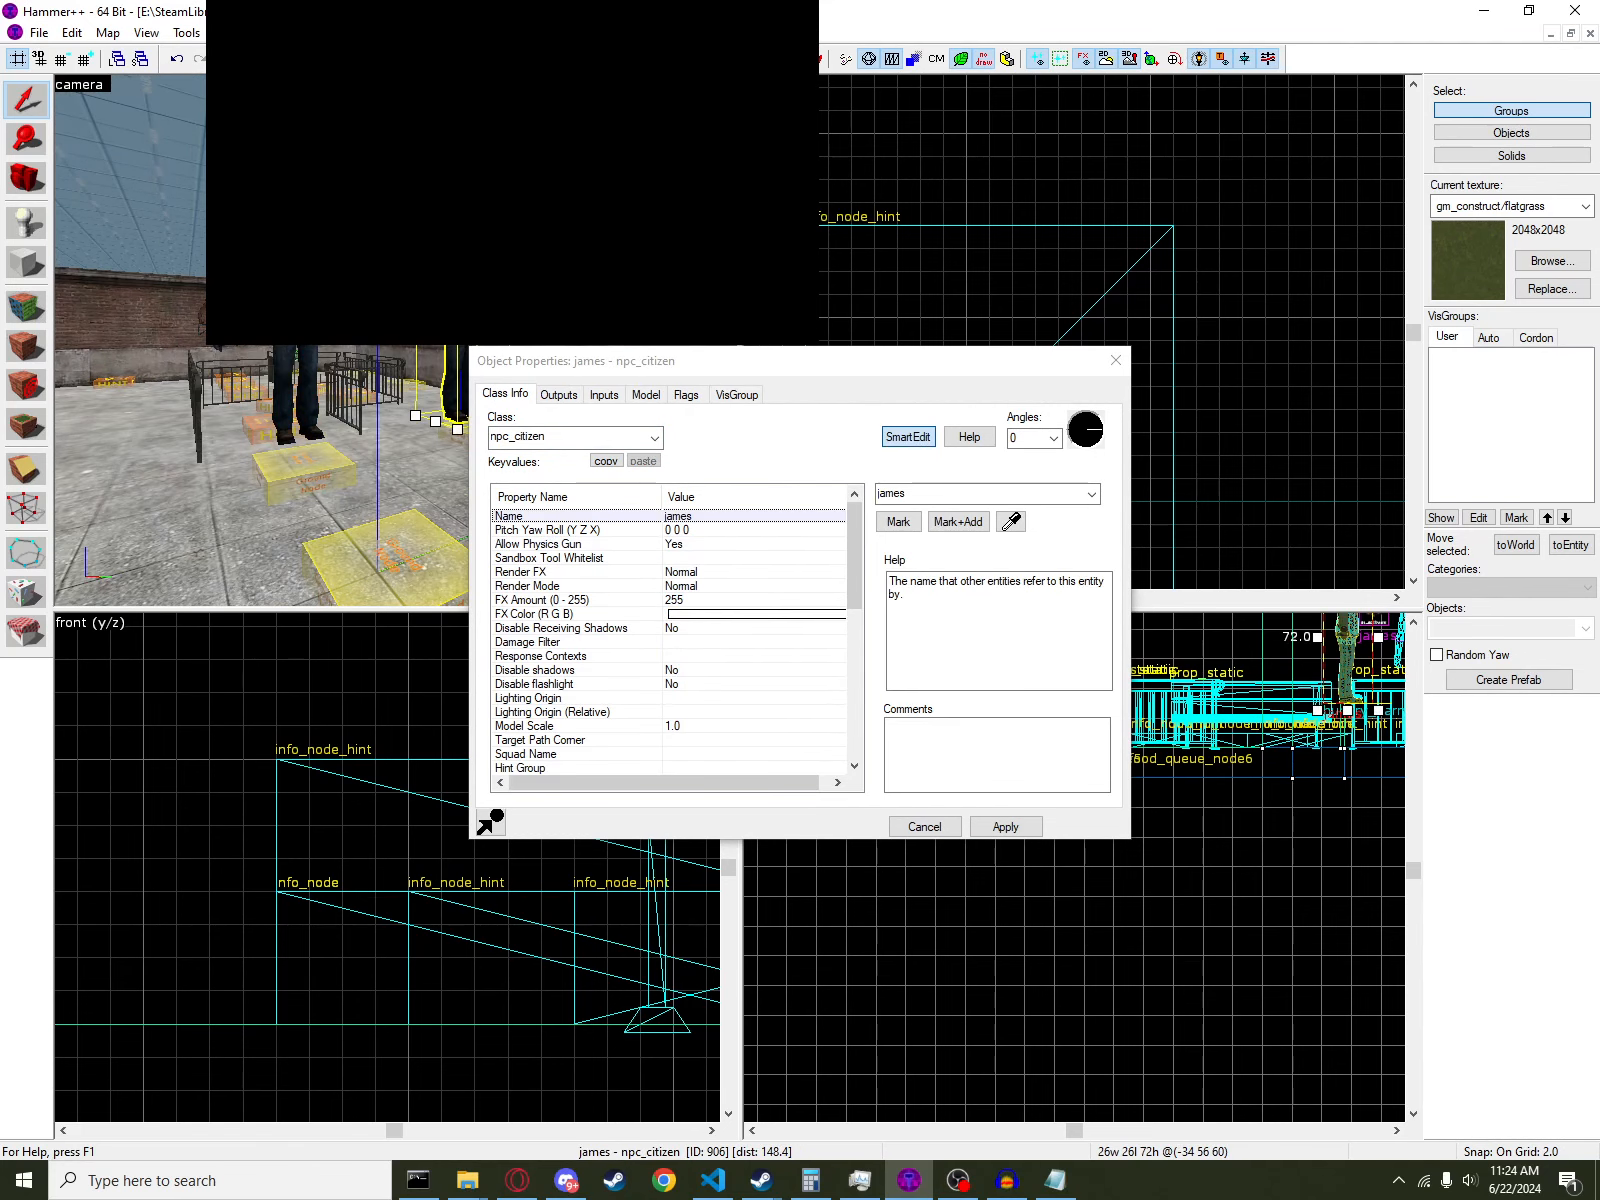
click(286, 346)
click(286, 348)
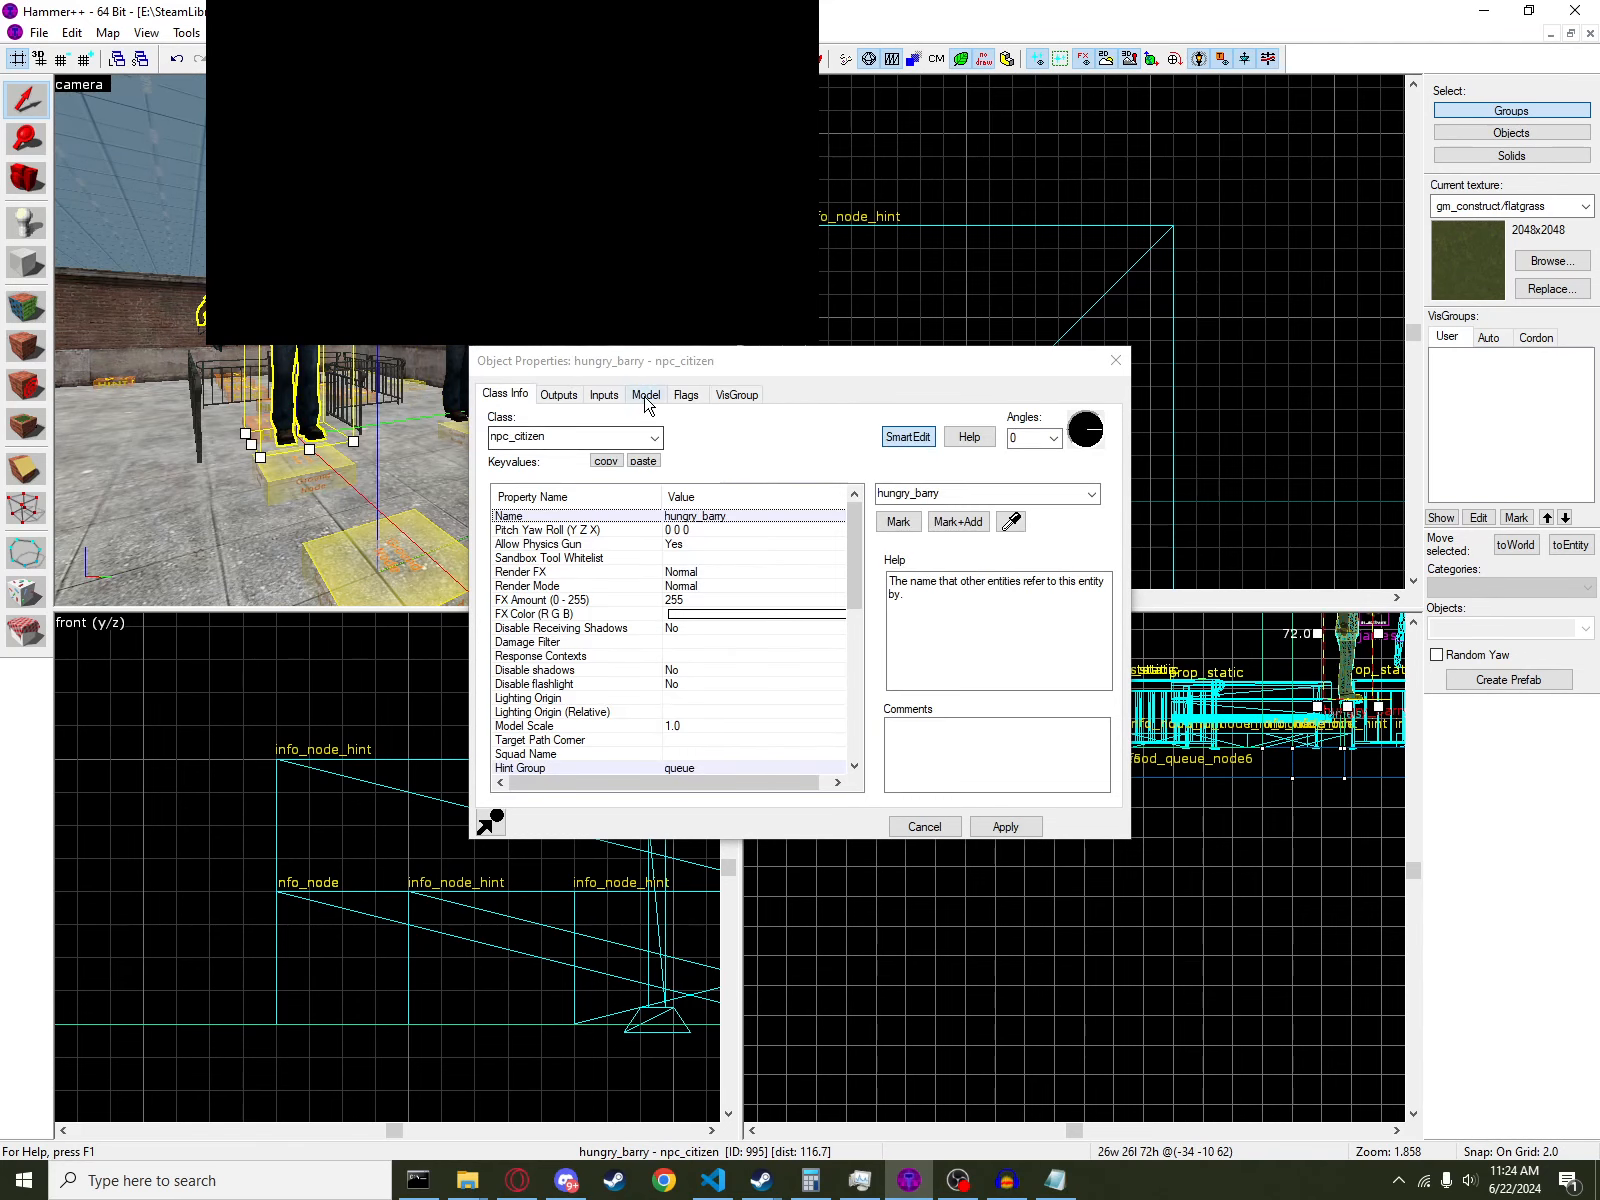
click(686, 394)
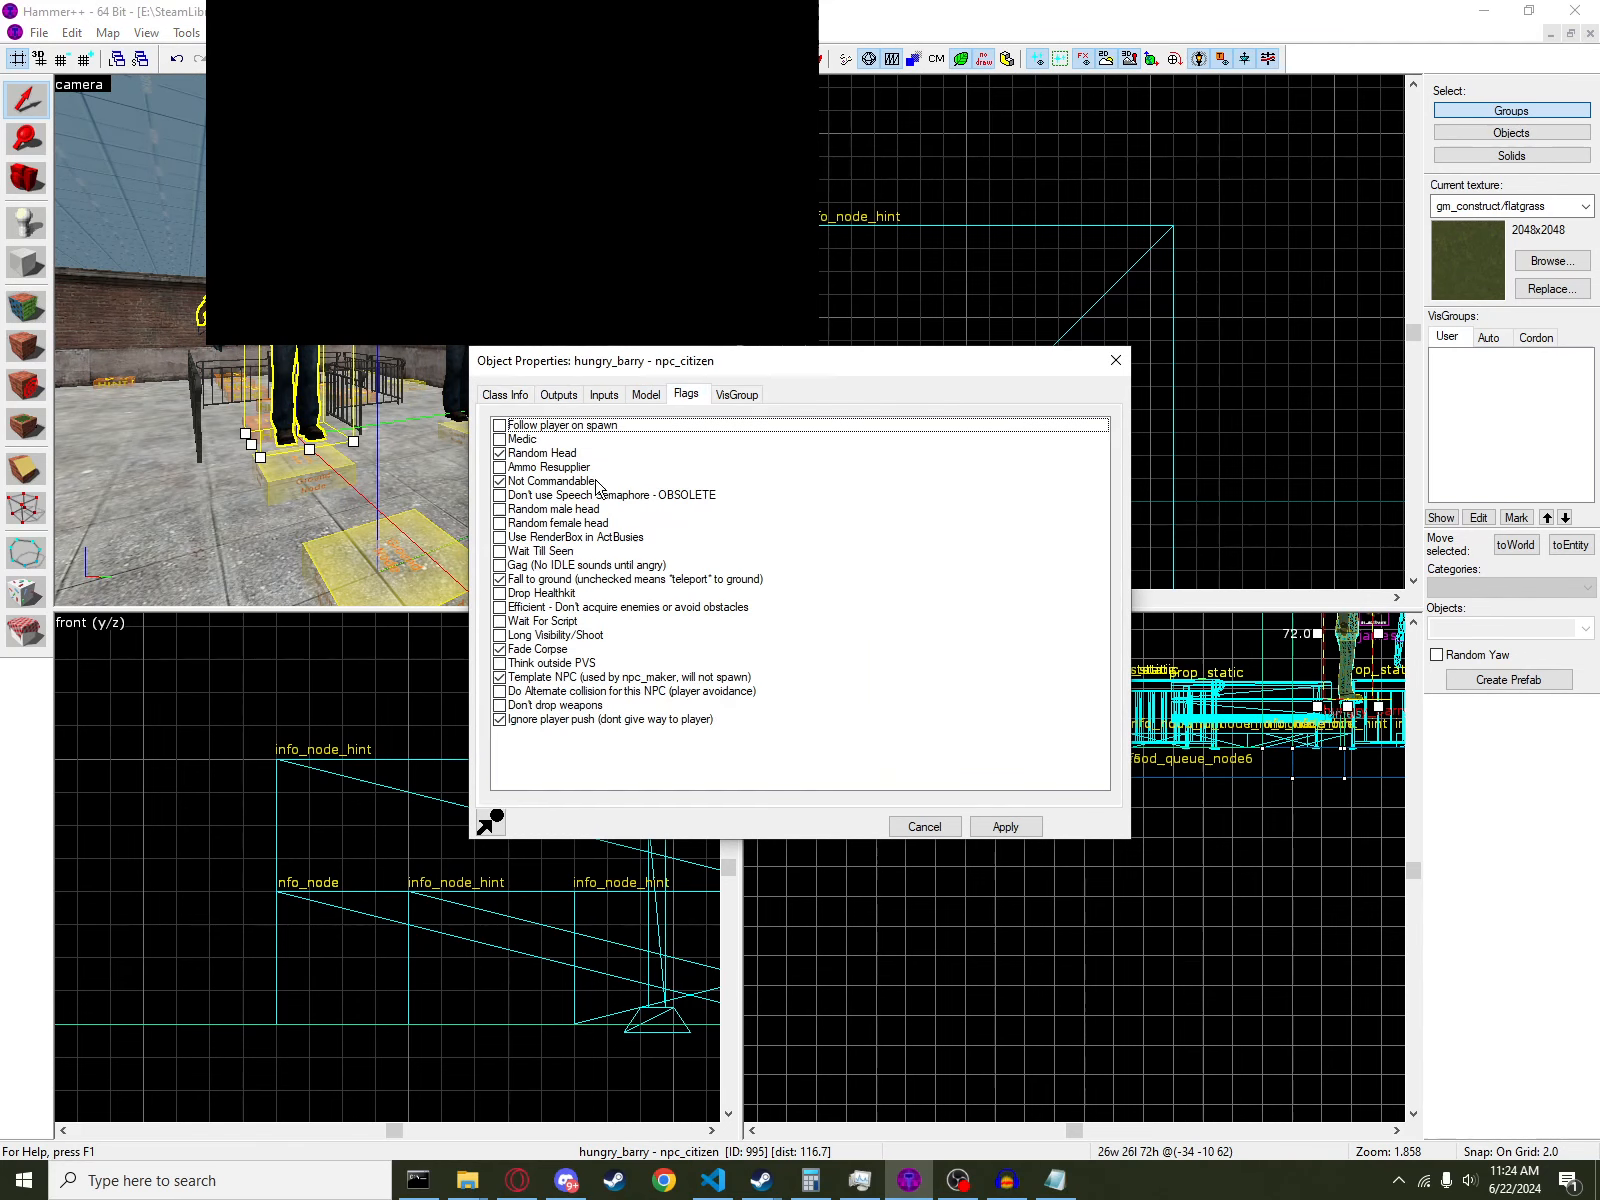
click(500, 394)
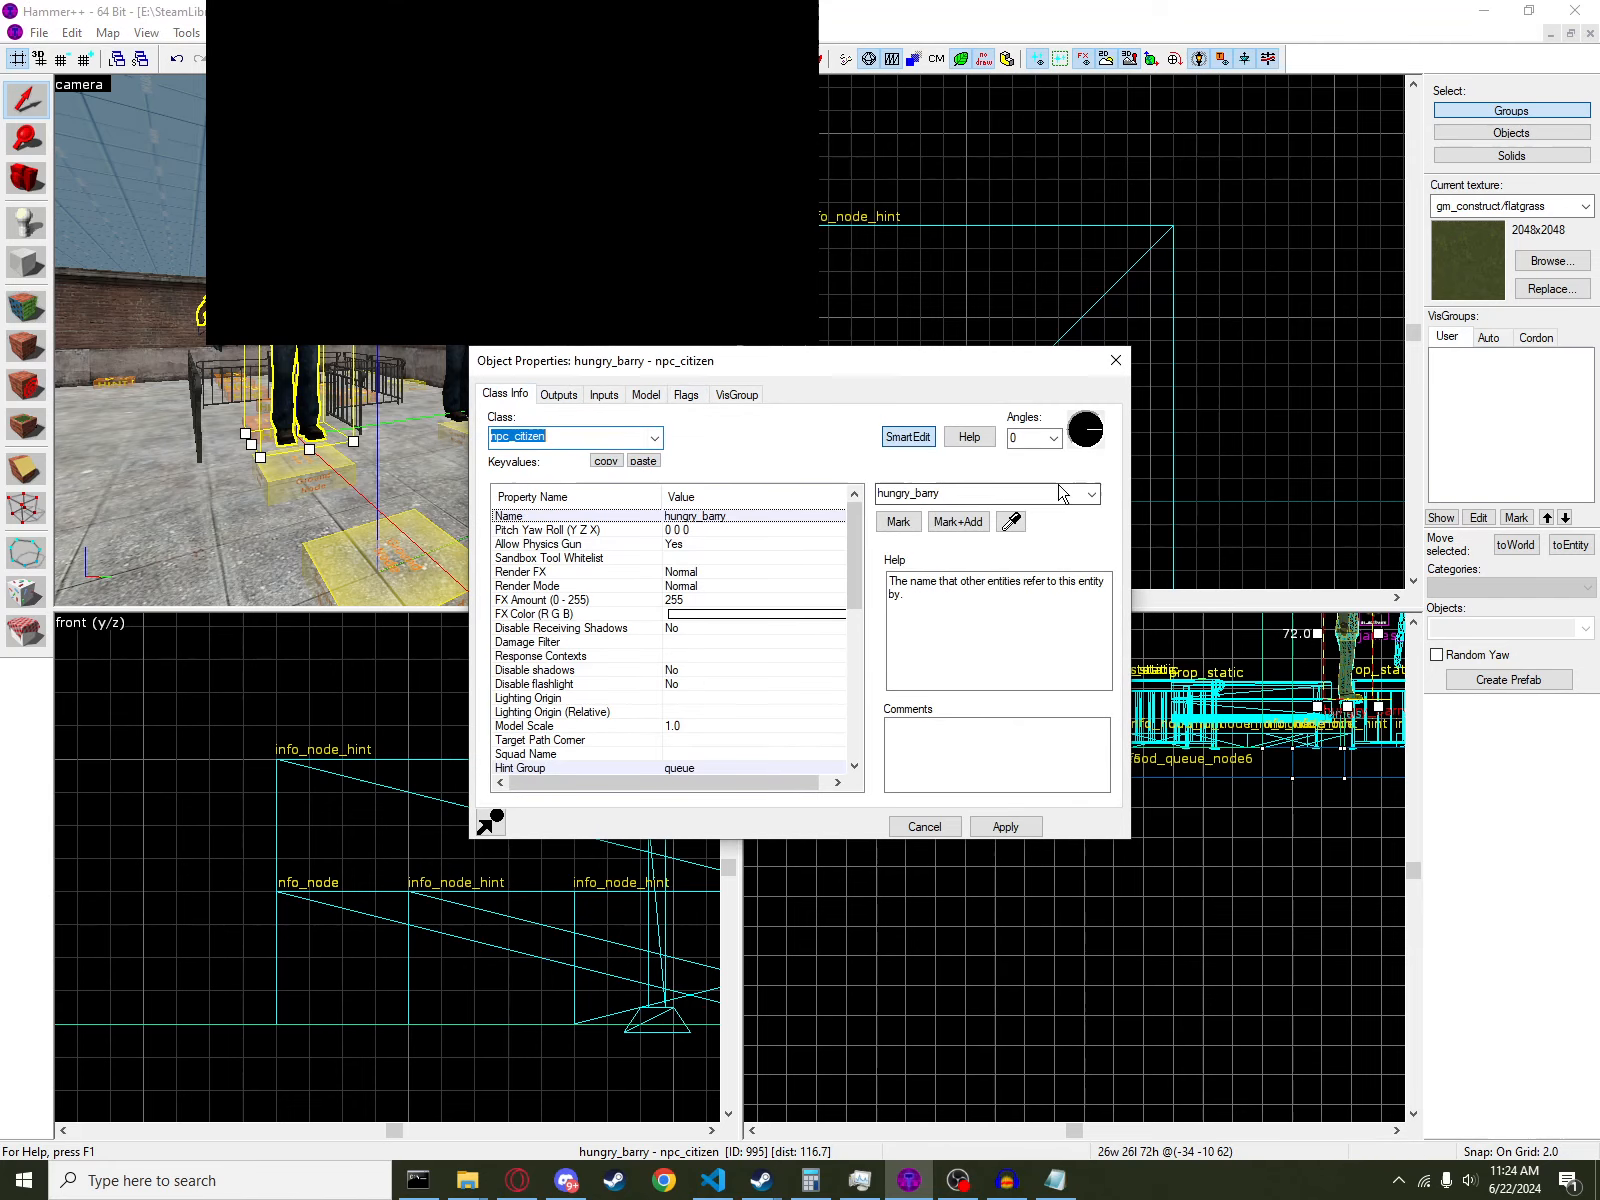
click(1116, 360)
- Open the properties of the food_front info_node_hint at the head of the fenced queue
key(w)
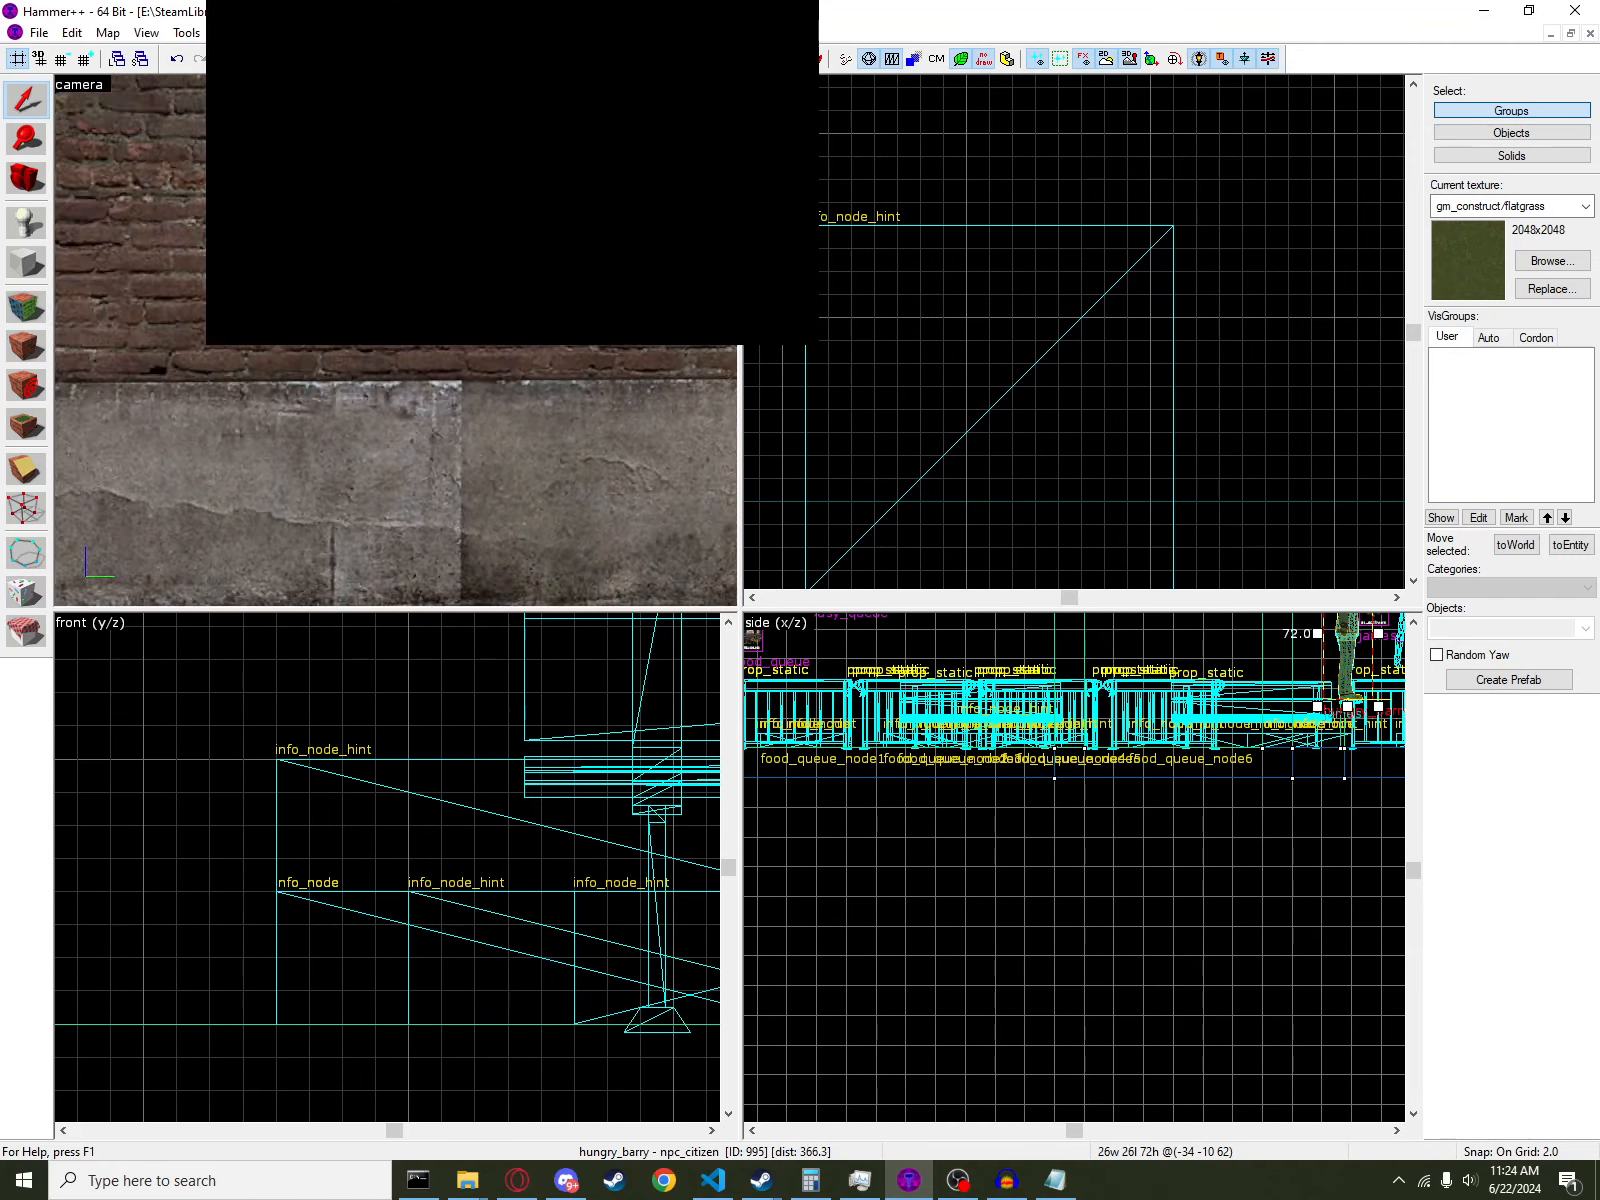
key(d)
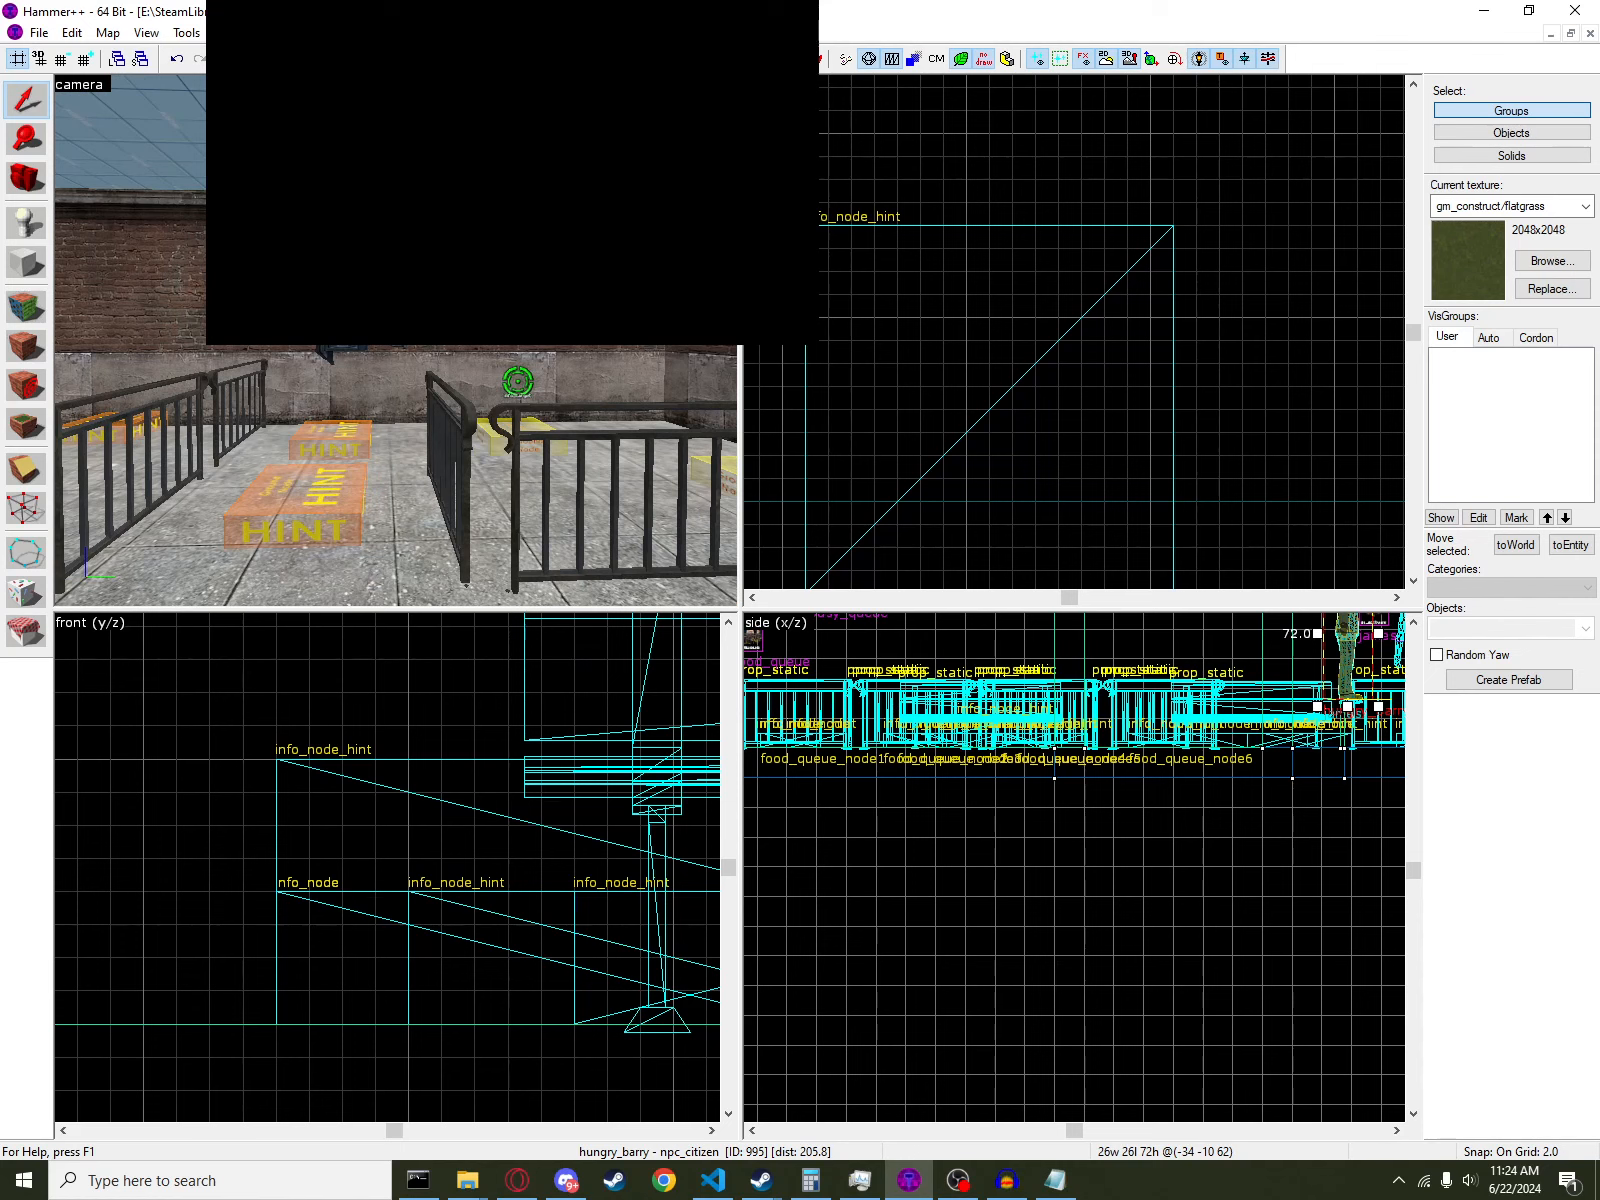
double_click(342, 437)
key(w)
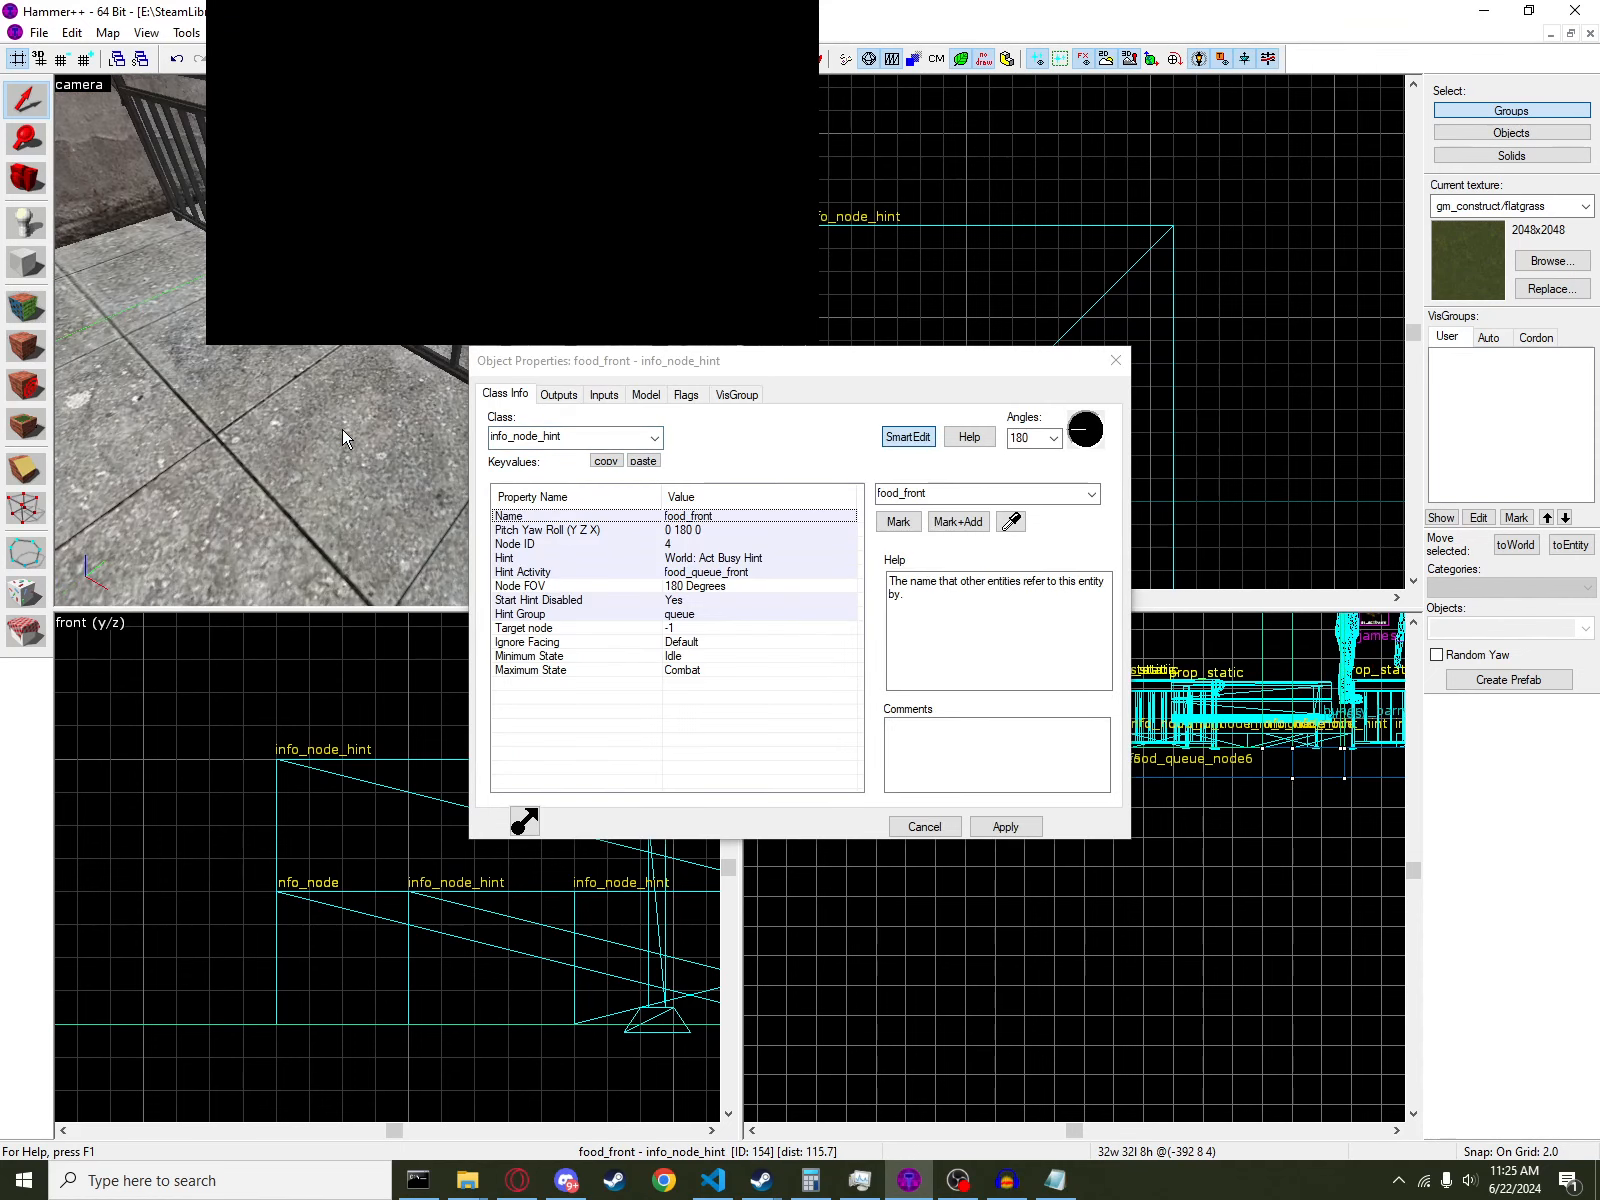
key(z)
key(w)
key(z)
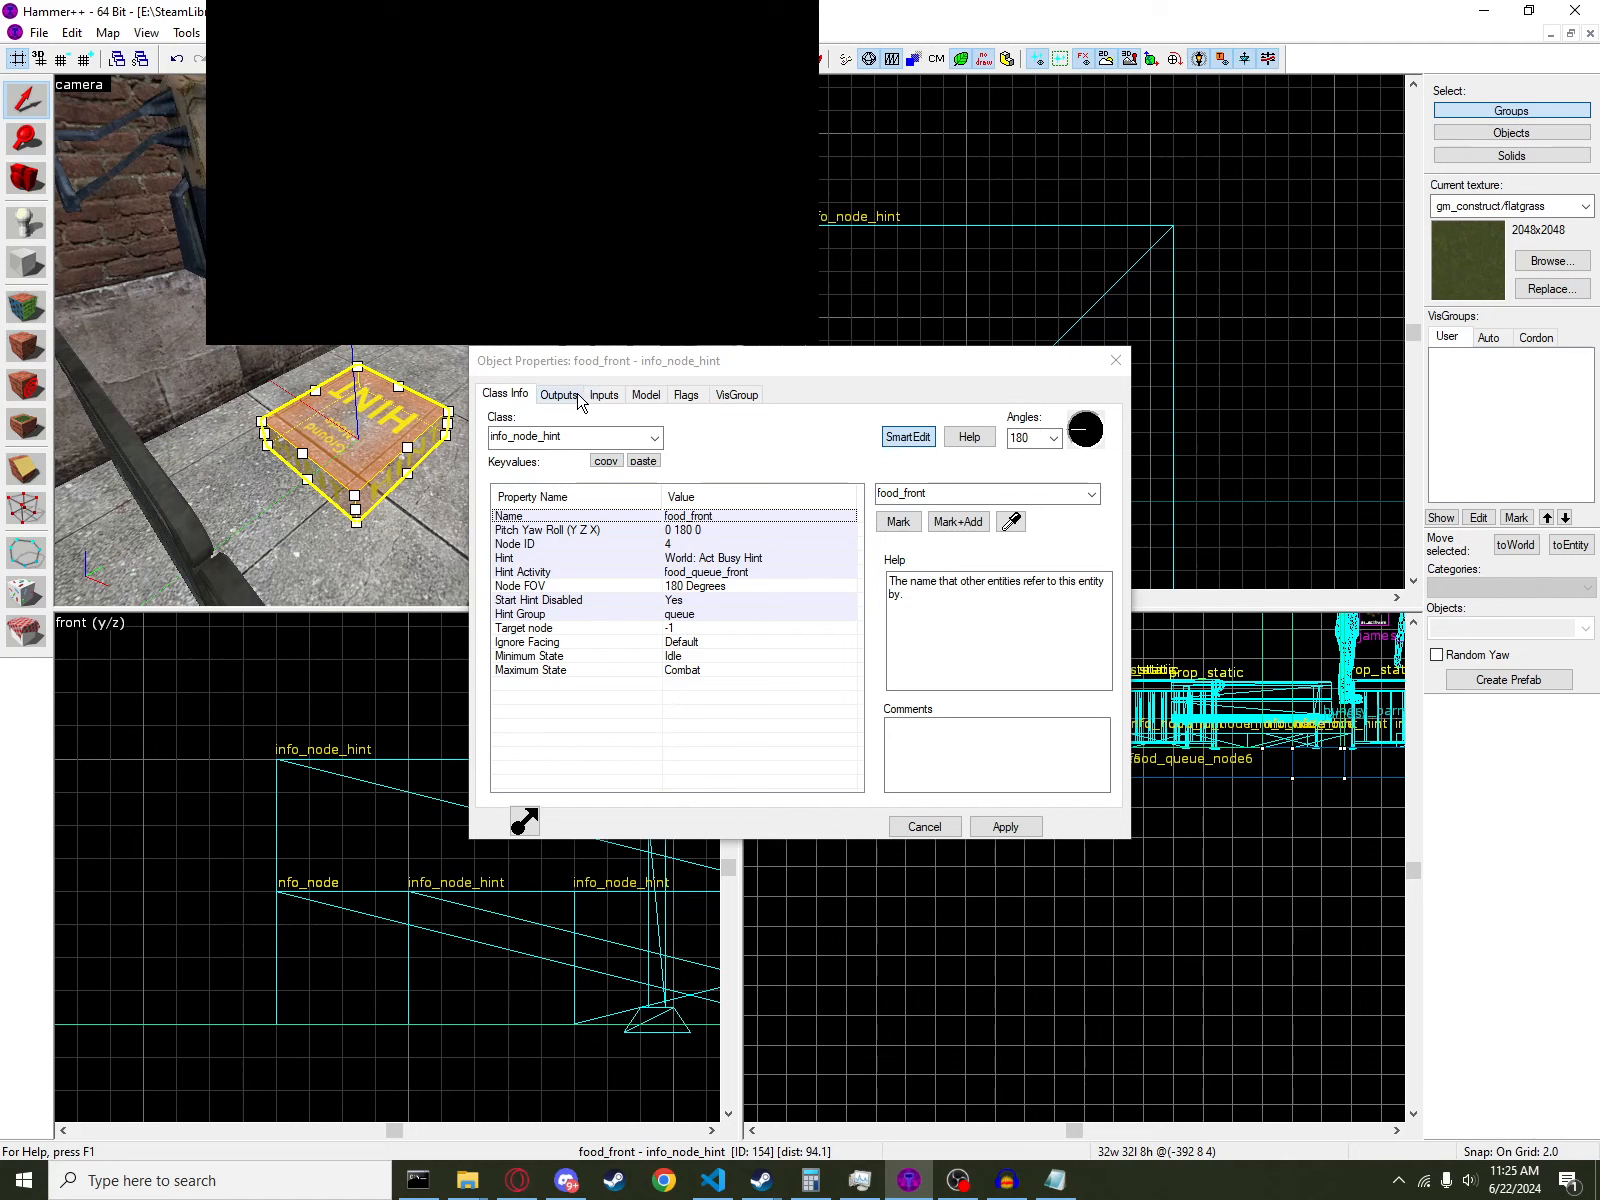
- Delete all the existing OnNPCStartedUsing outputs from the food_front hint node
click(578, 396)
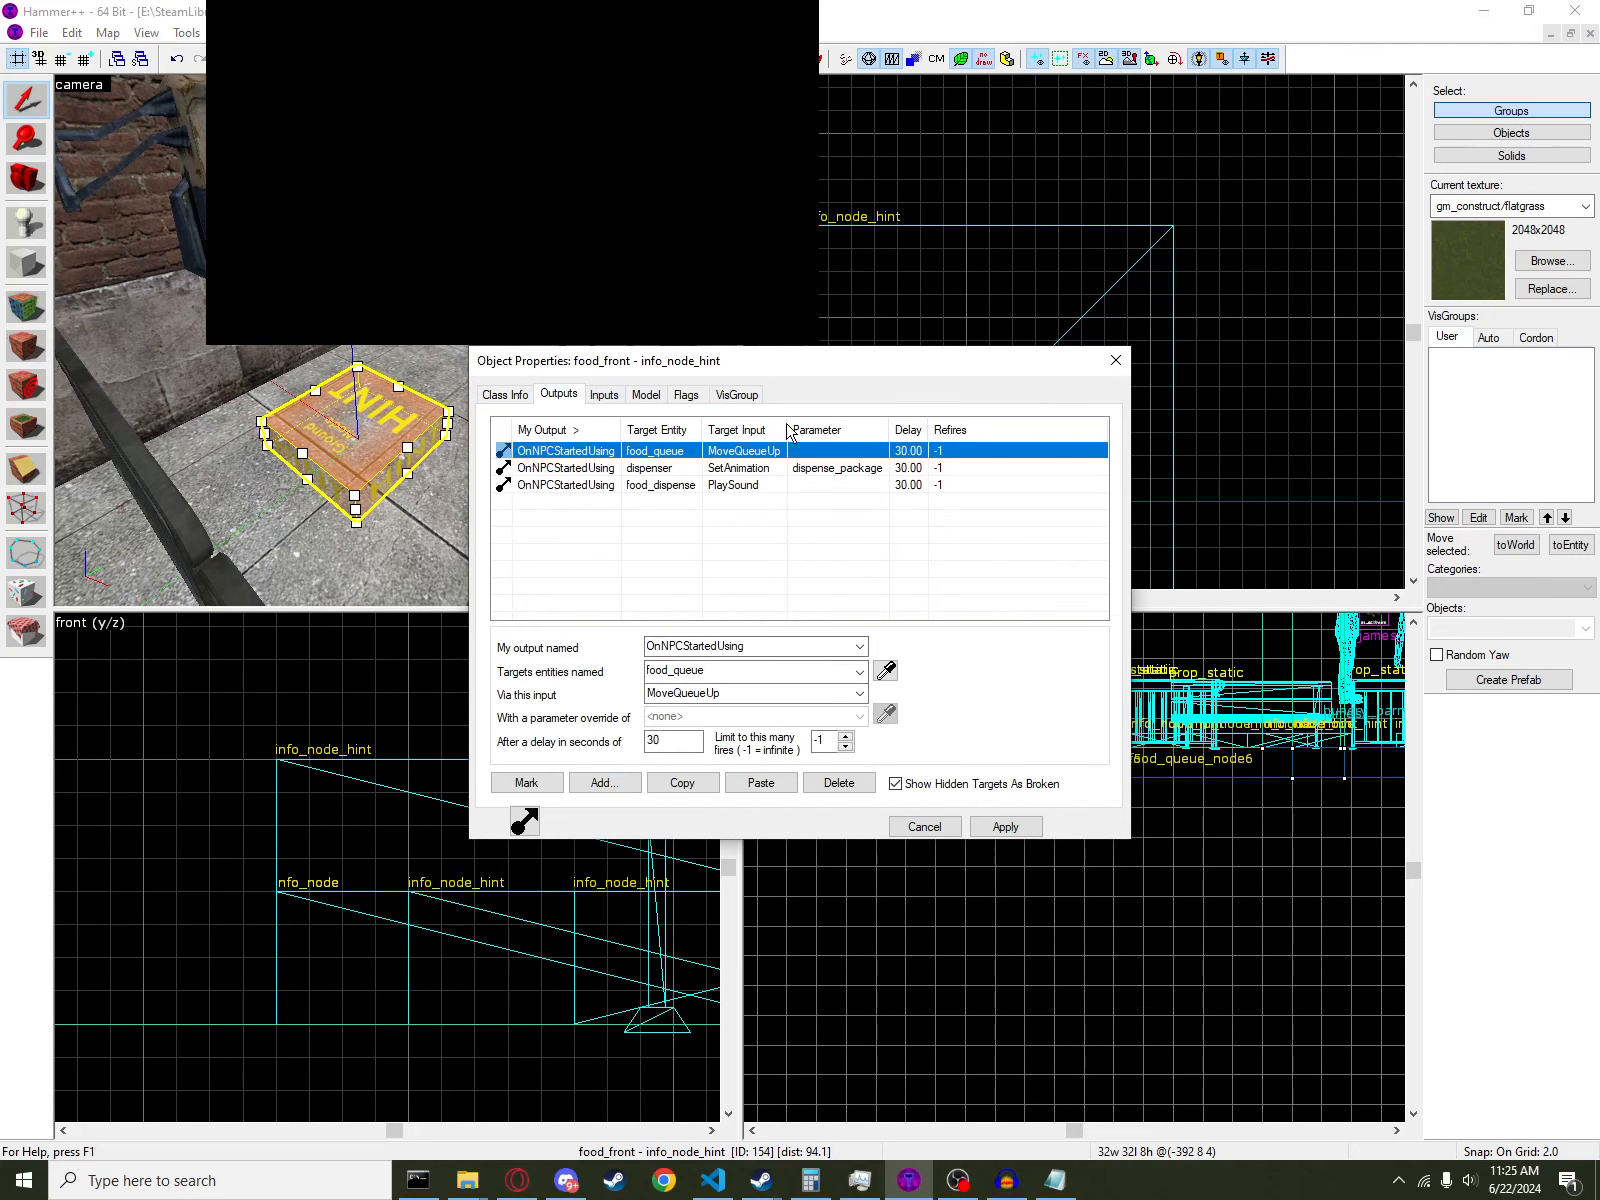
click(839, 783)
click(839, 783)
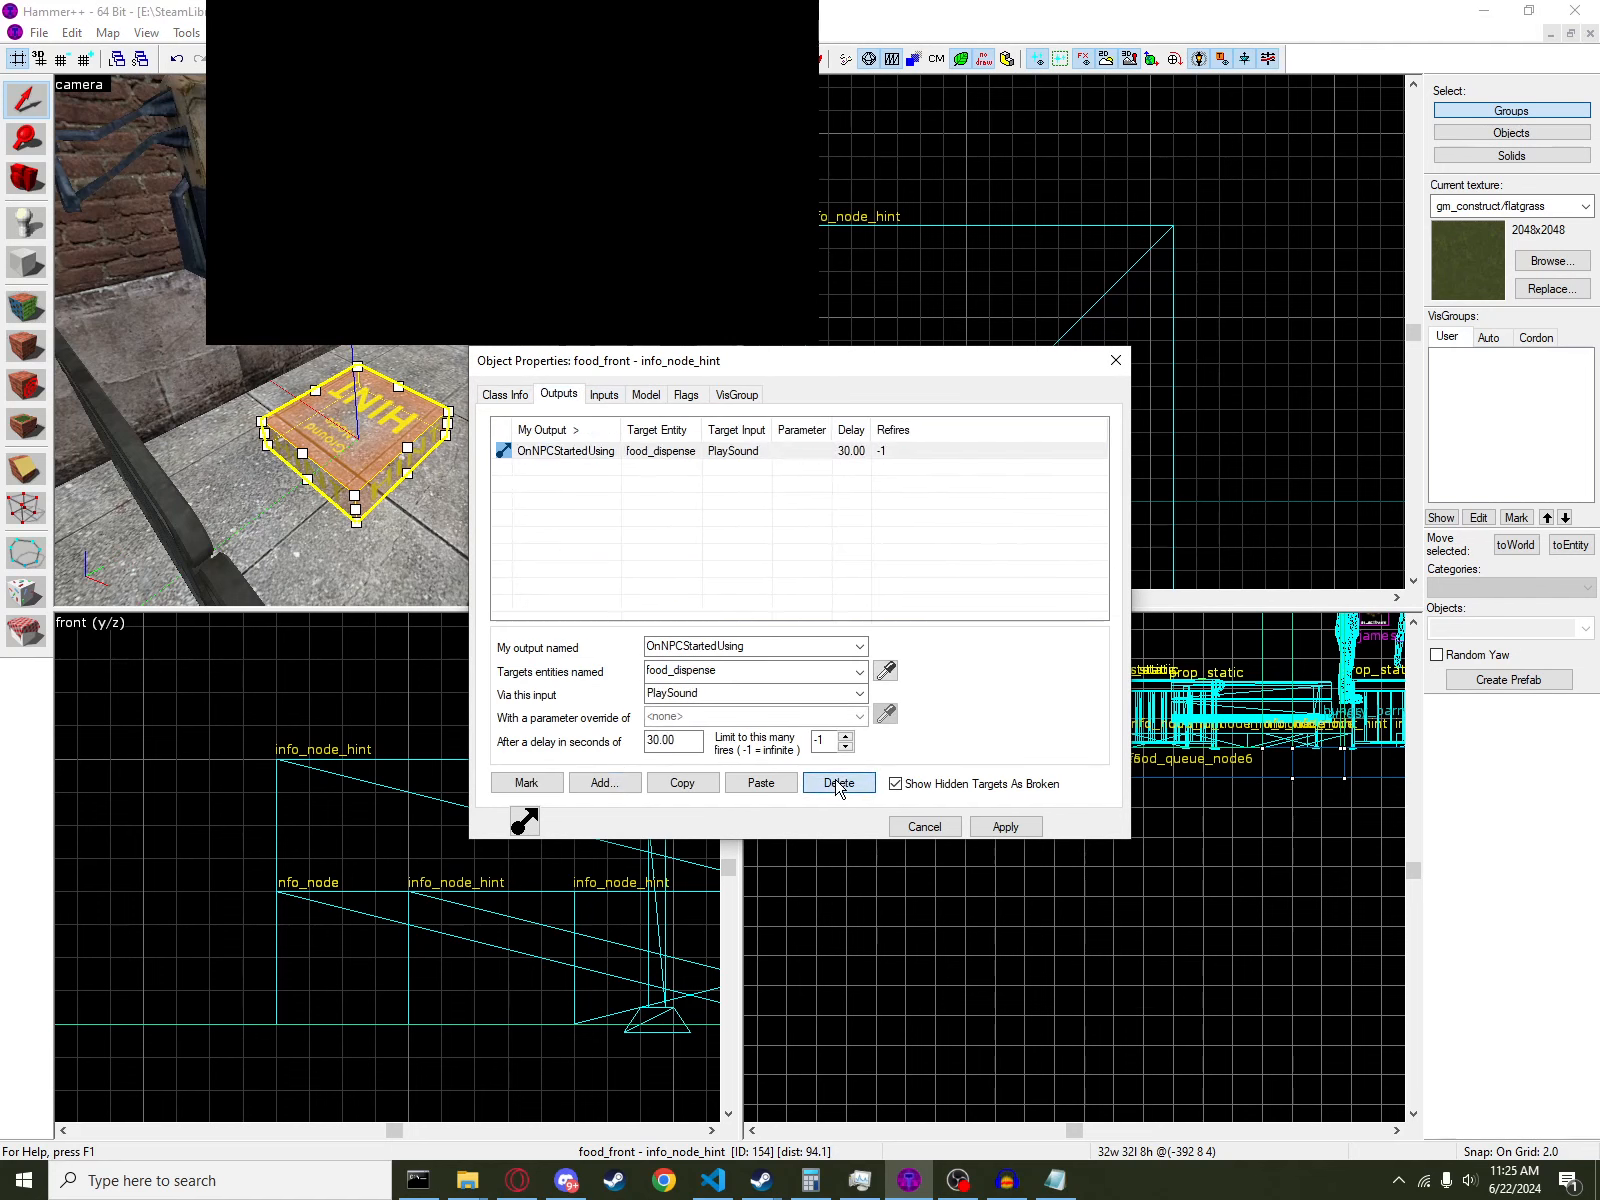
click(839, 783)
- Add an OnNPCStartedUsing output to food_front that targets food_dispense with PlaySound after a delay of 3 seconds
click(608, 783)
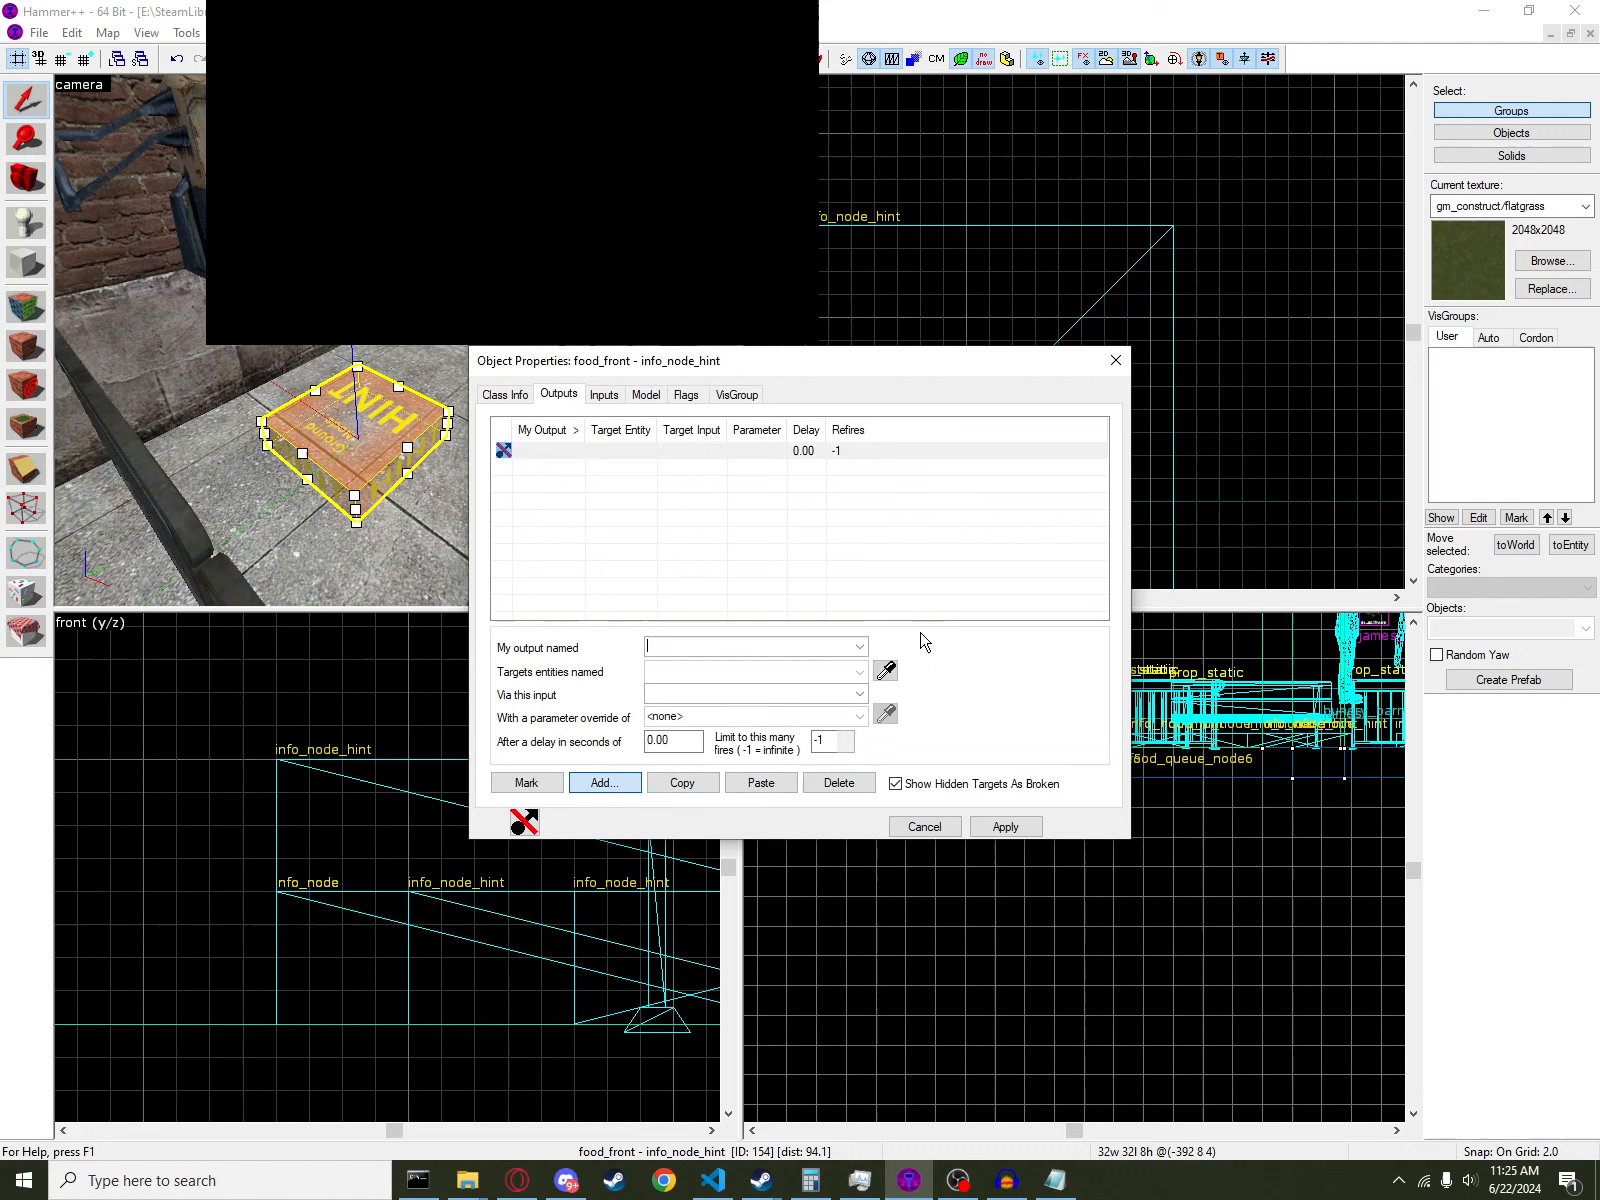
click(862, 648)
click(847, 668)
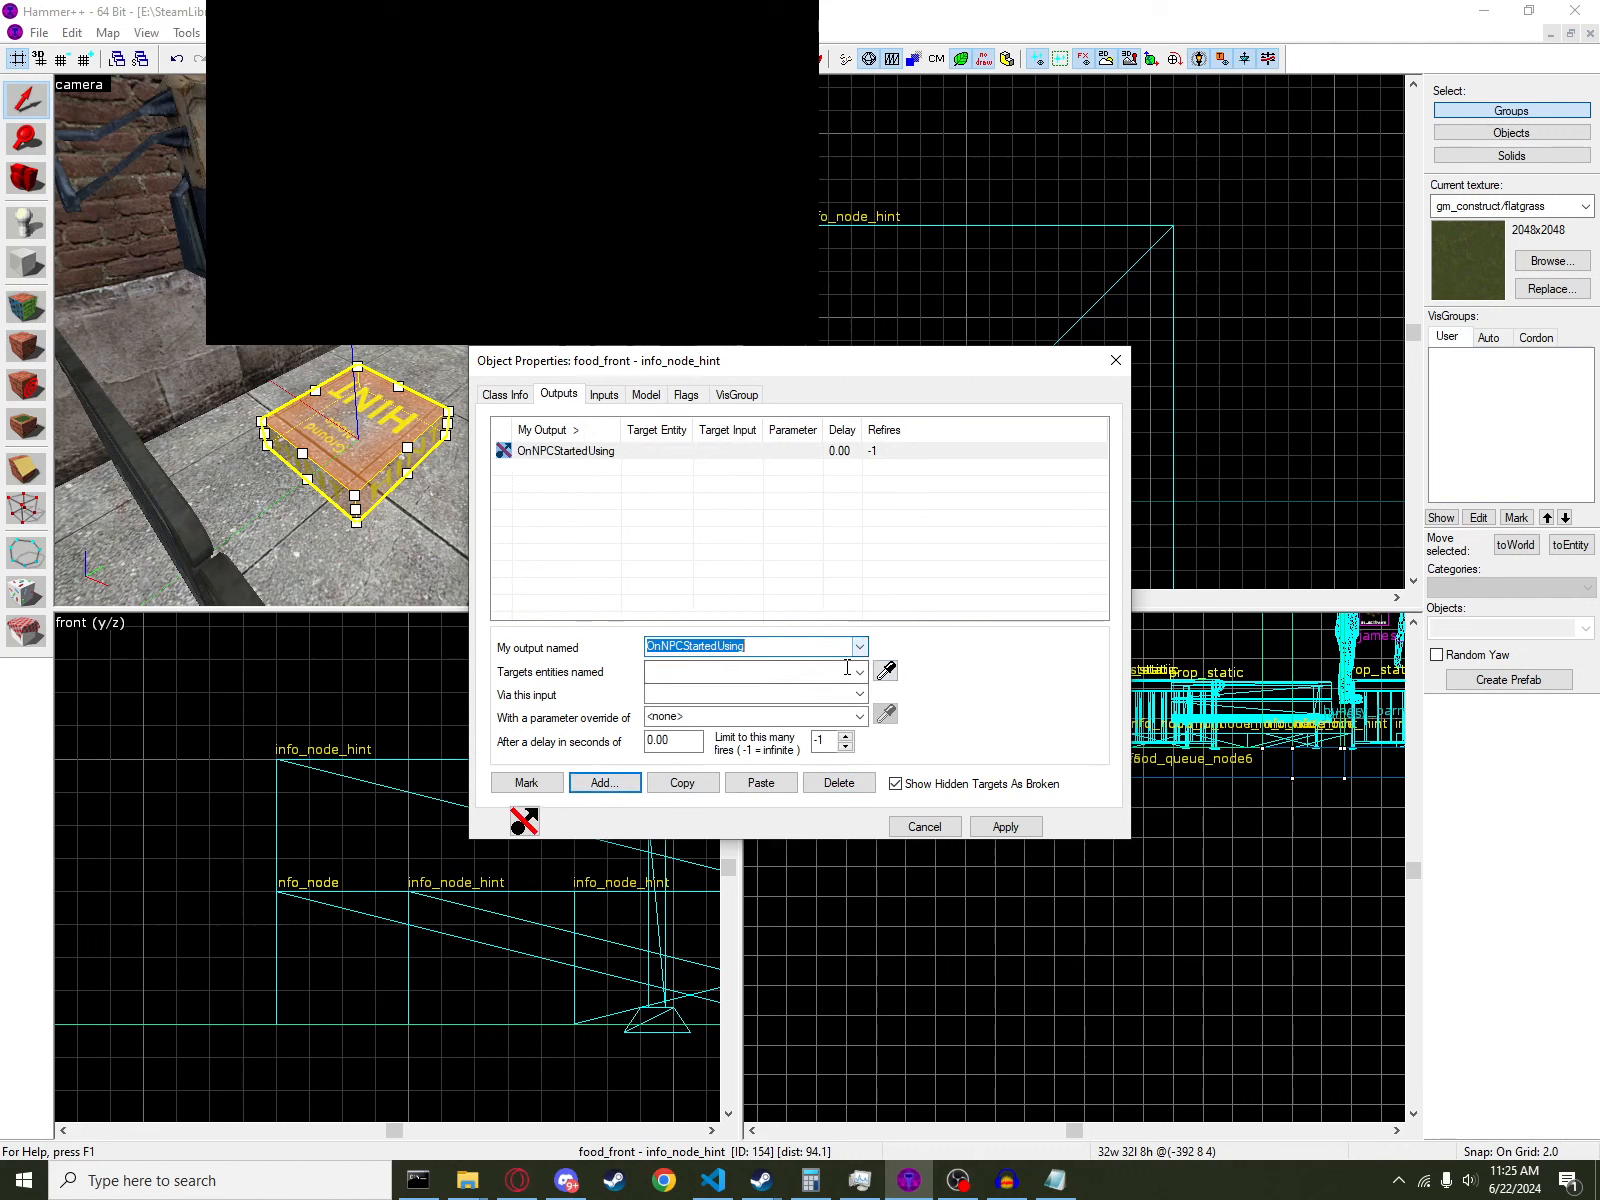
drag(688, 744, 648, 745)
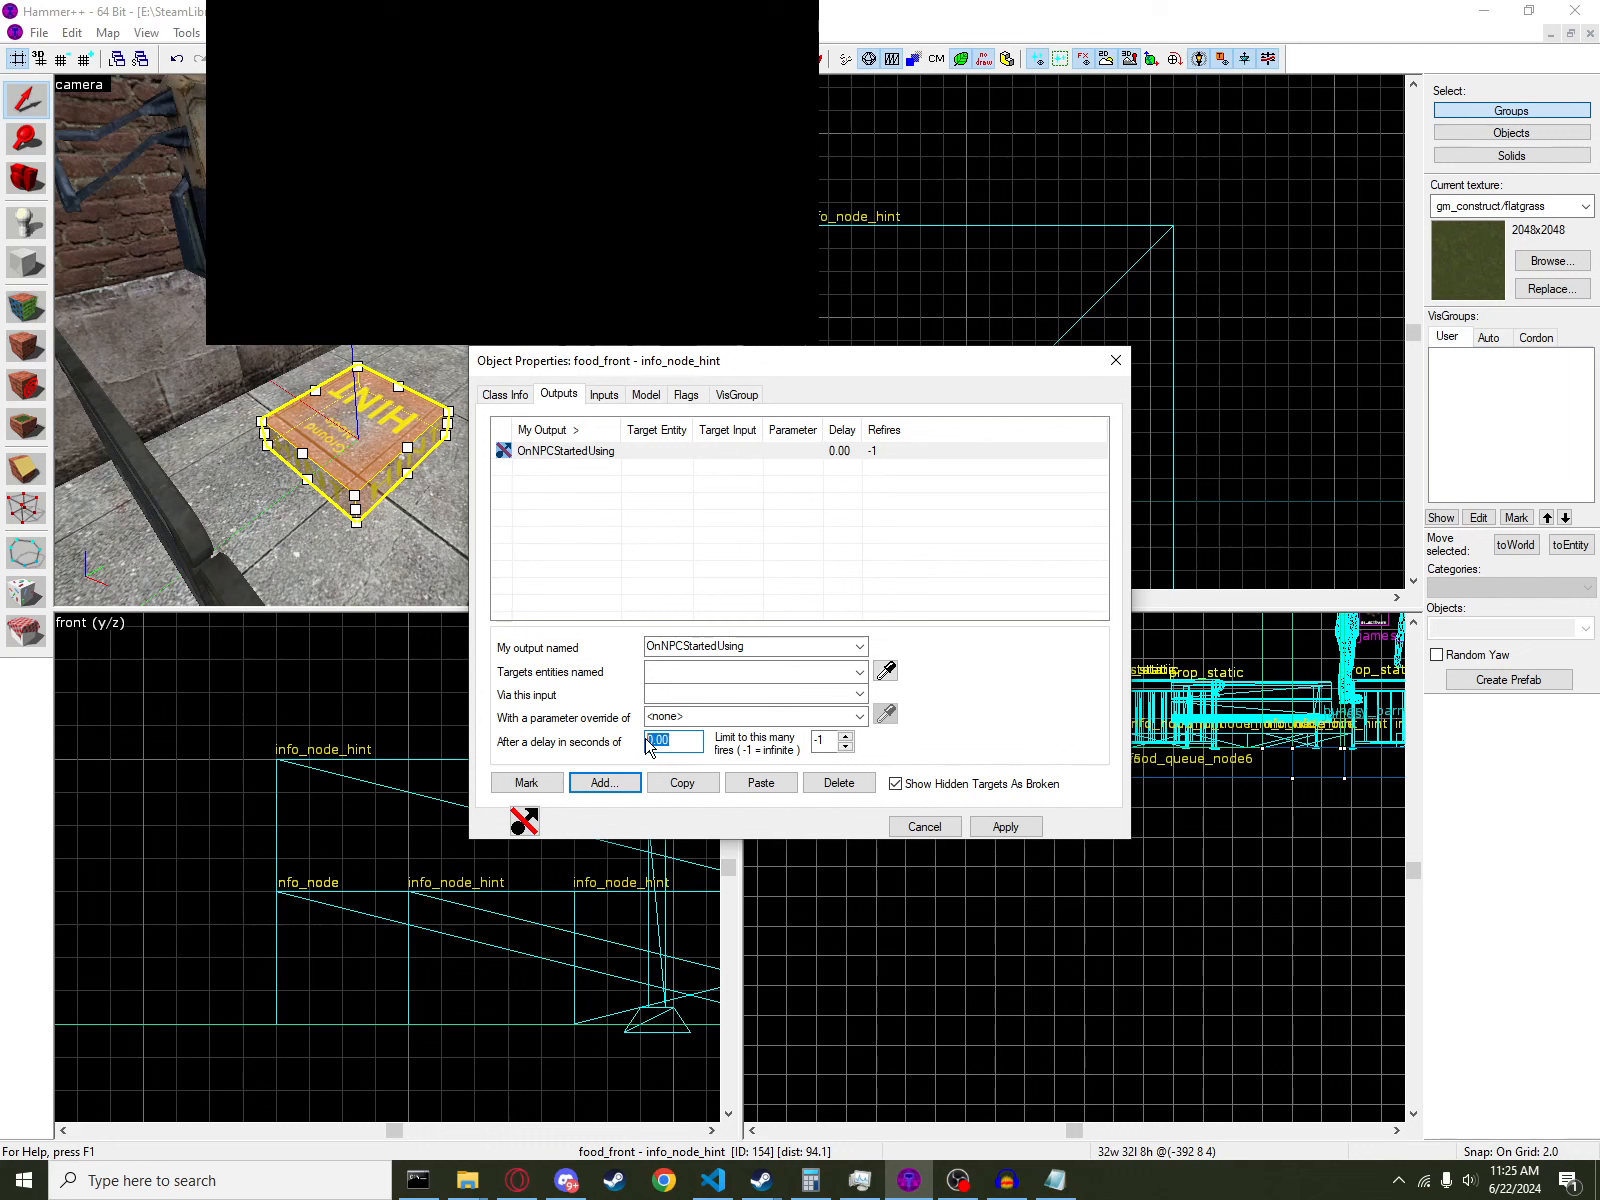
text(3)
click(886, 671)
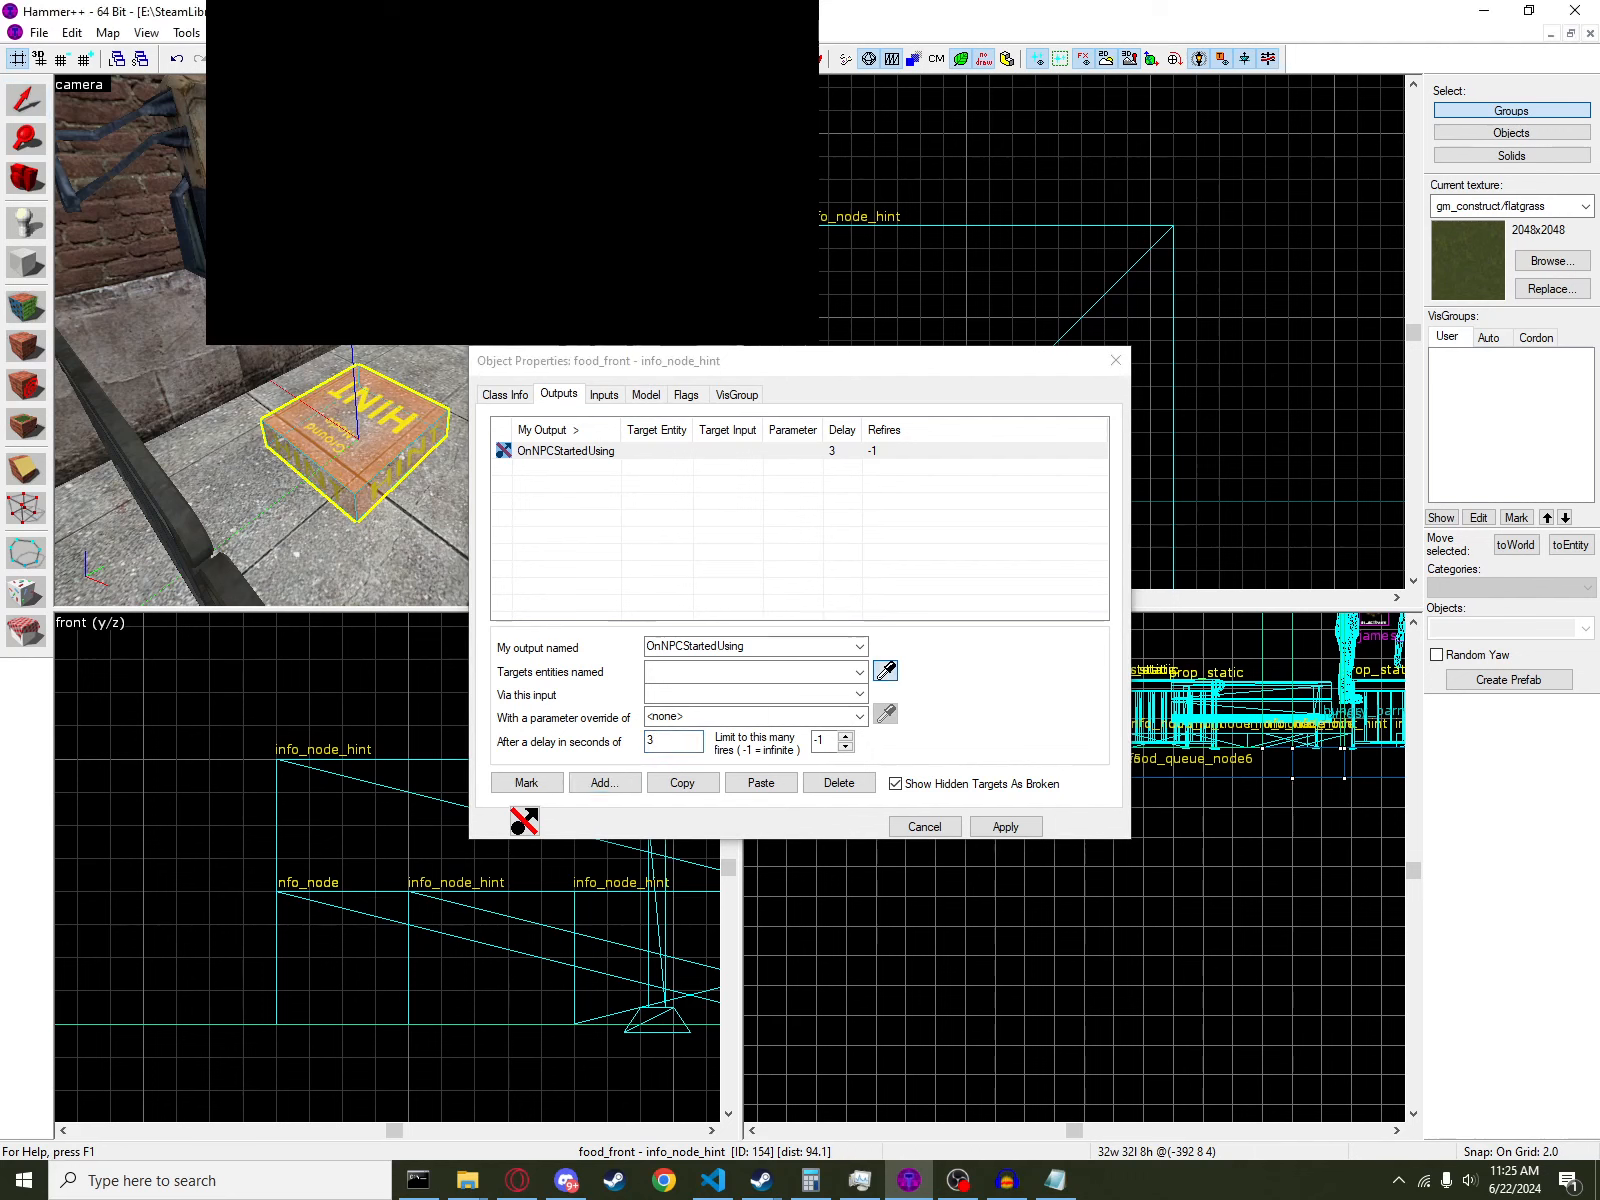
click(387, 340)
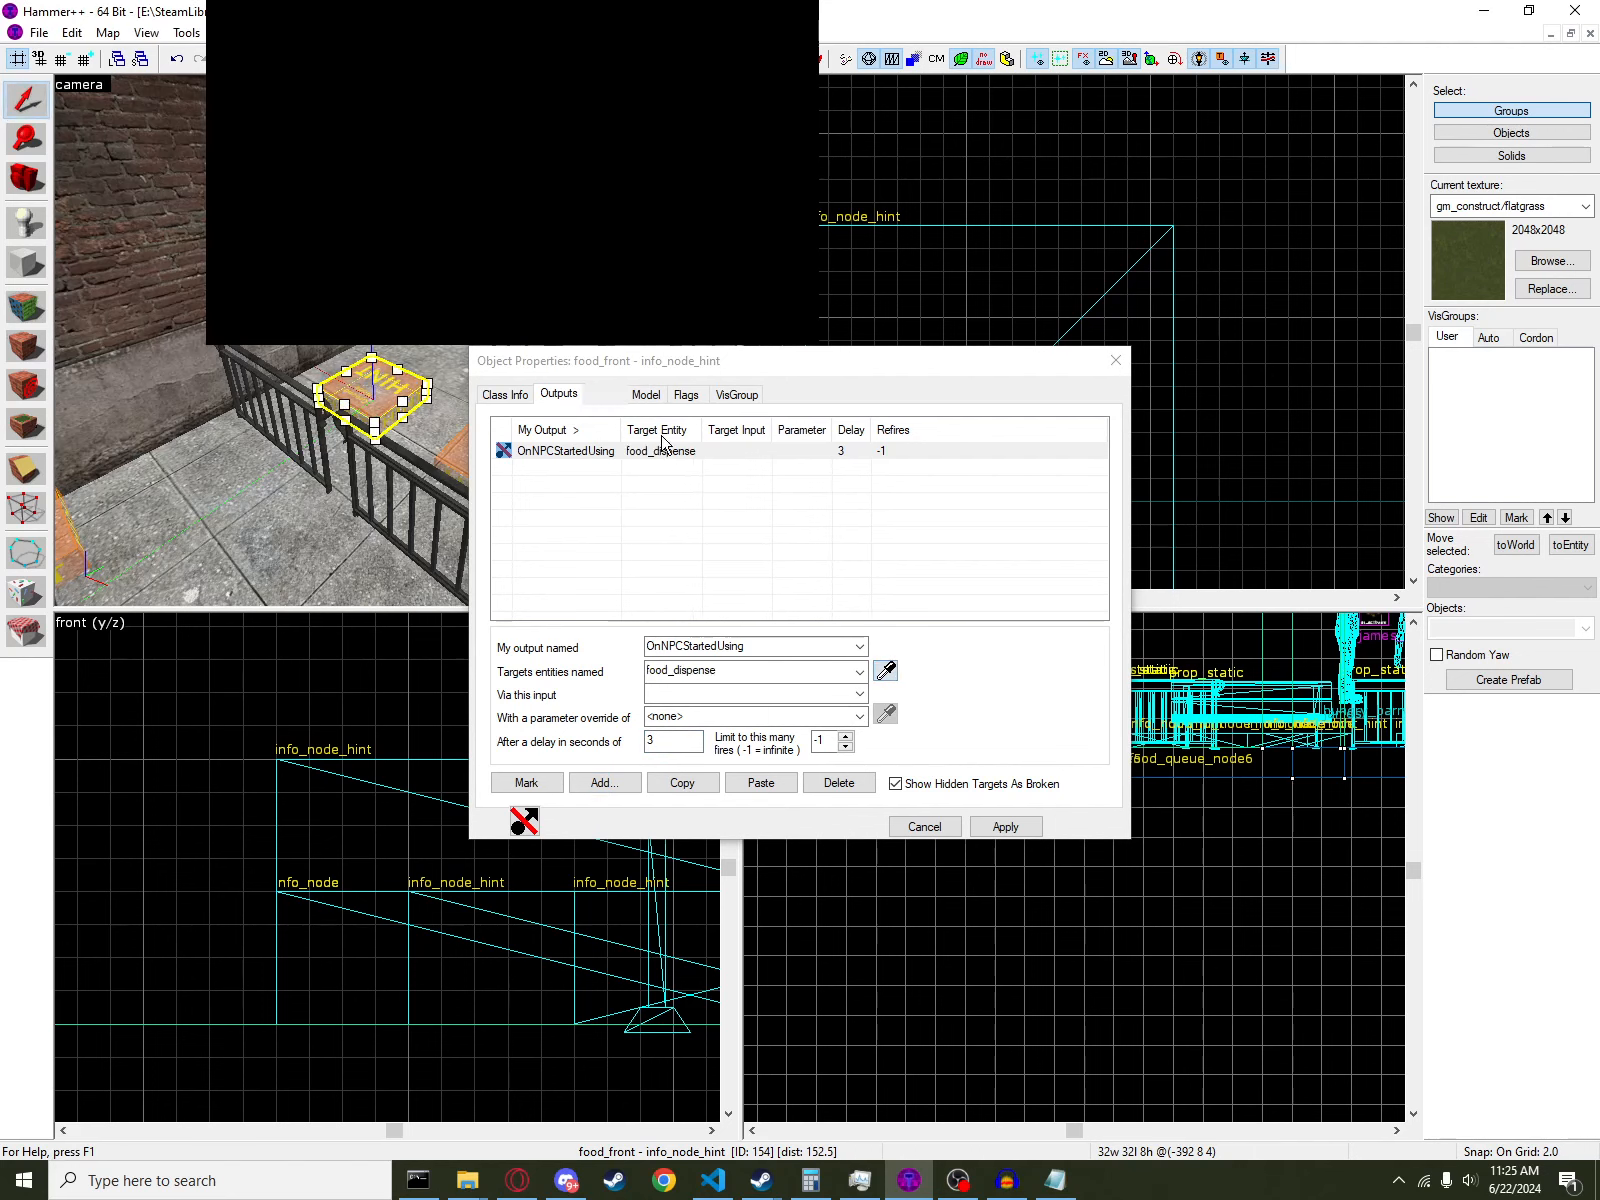
click(693, 697)
text(PlaySound)
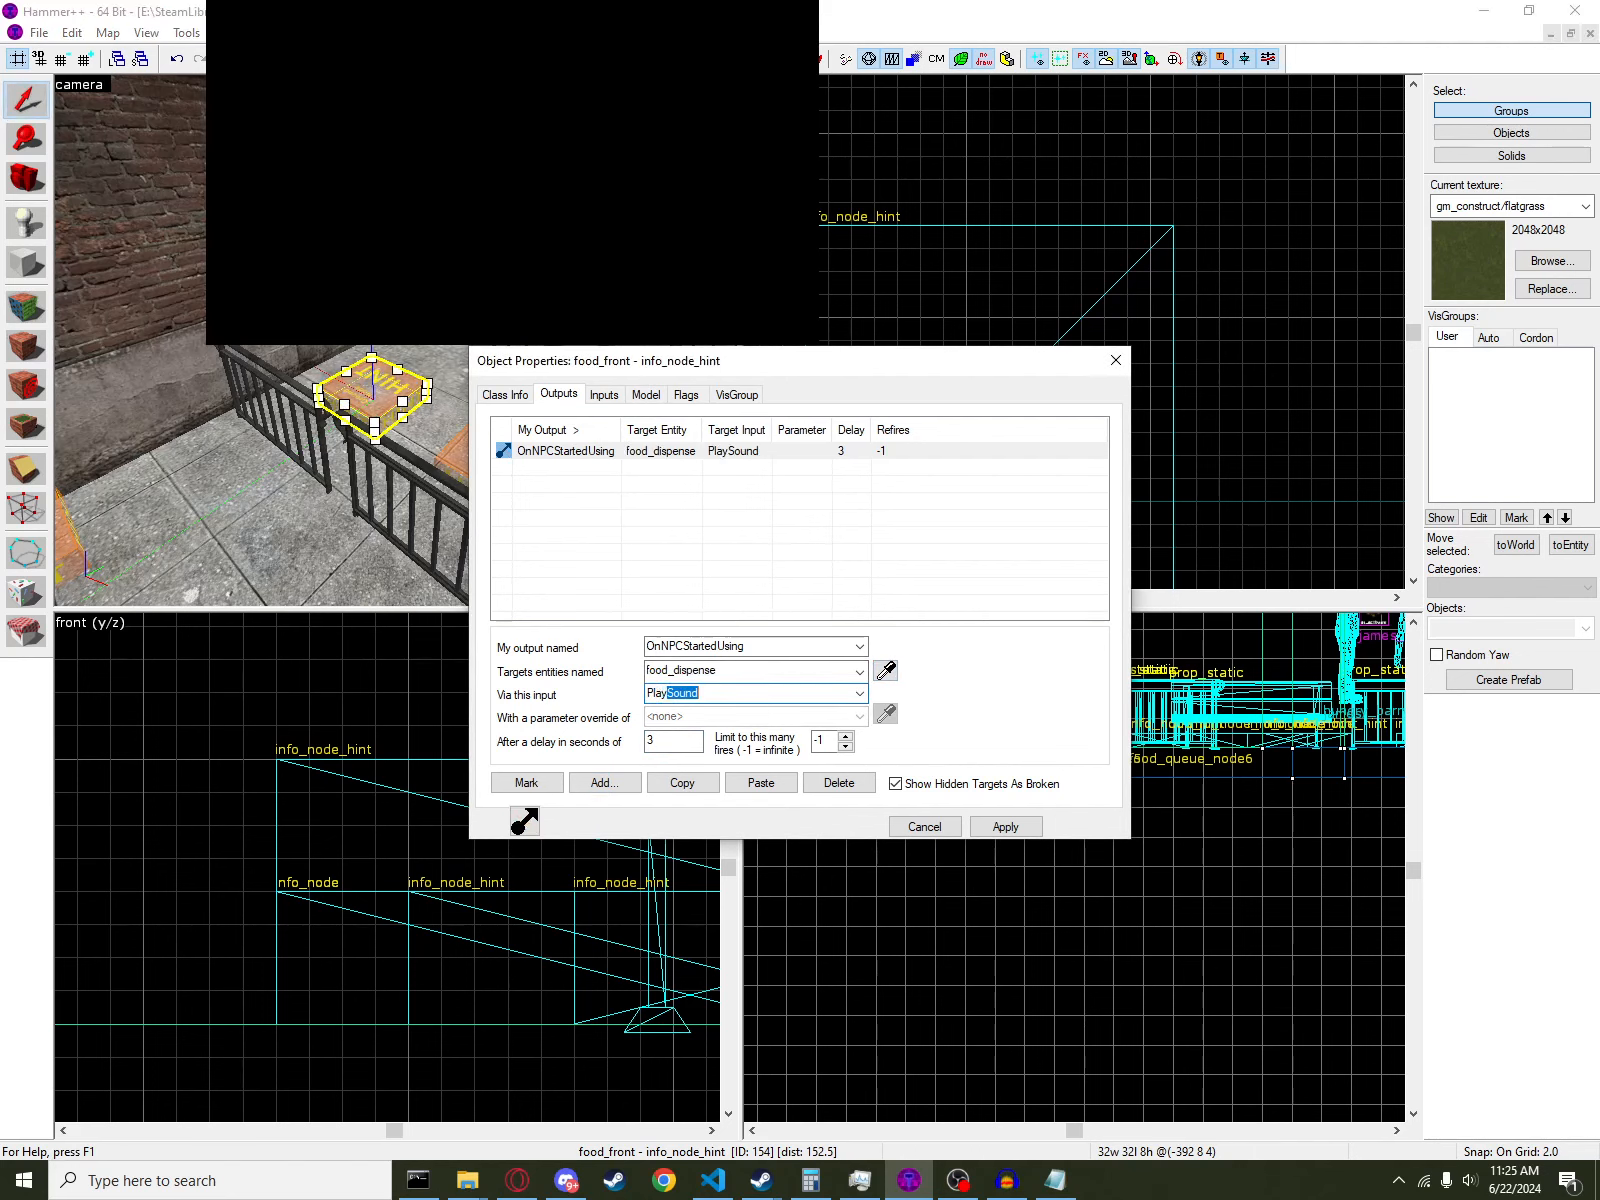
- Duplicate the PlaySound output, retarget the copy to dispenser and set its input to SetAnimation
click(682, 782)
click(761, 782)
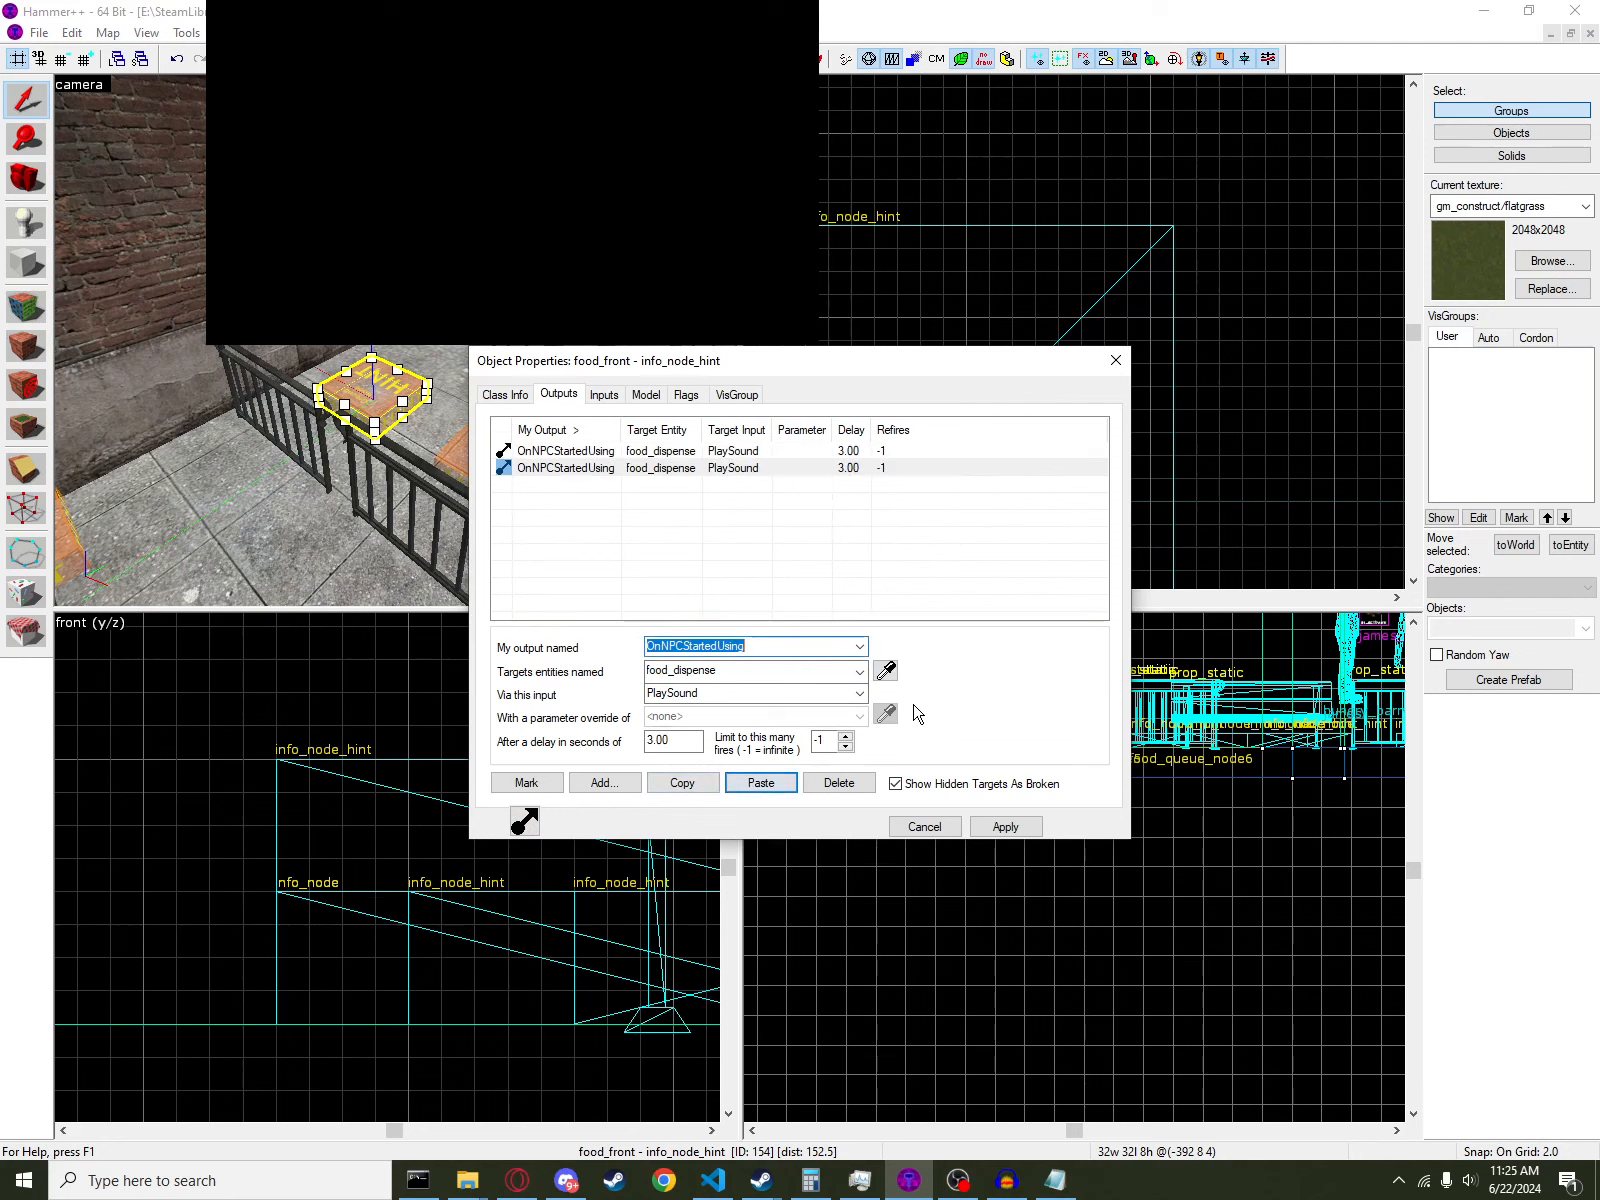
click(887, 671)
click(330, 350)
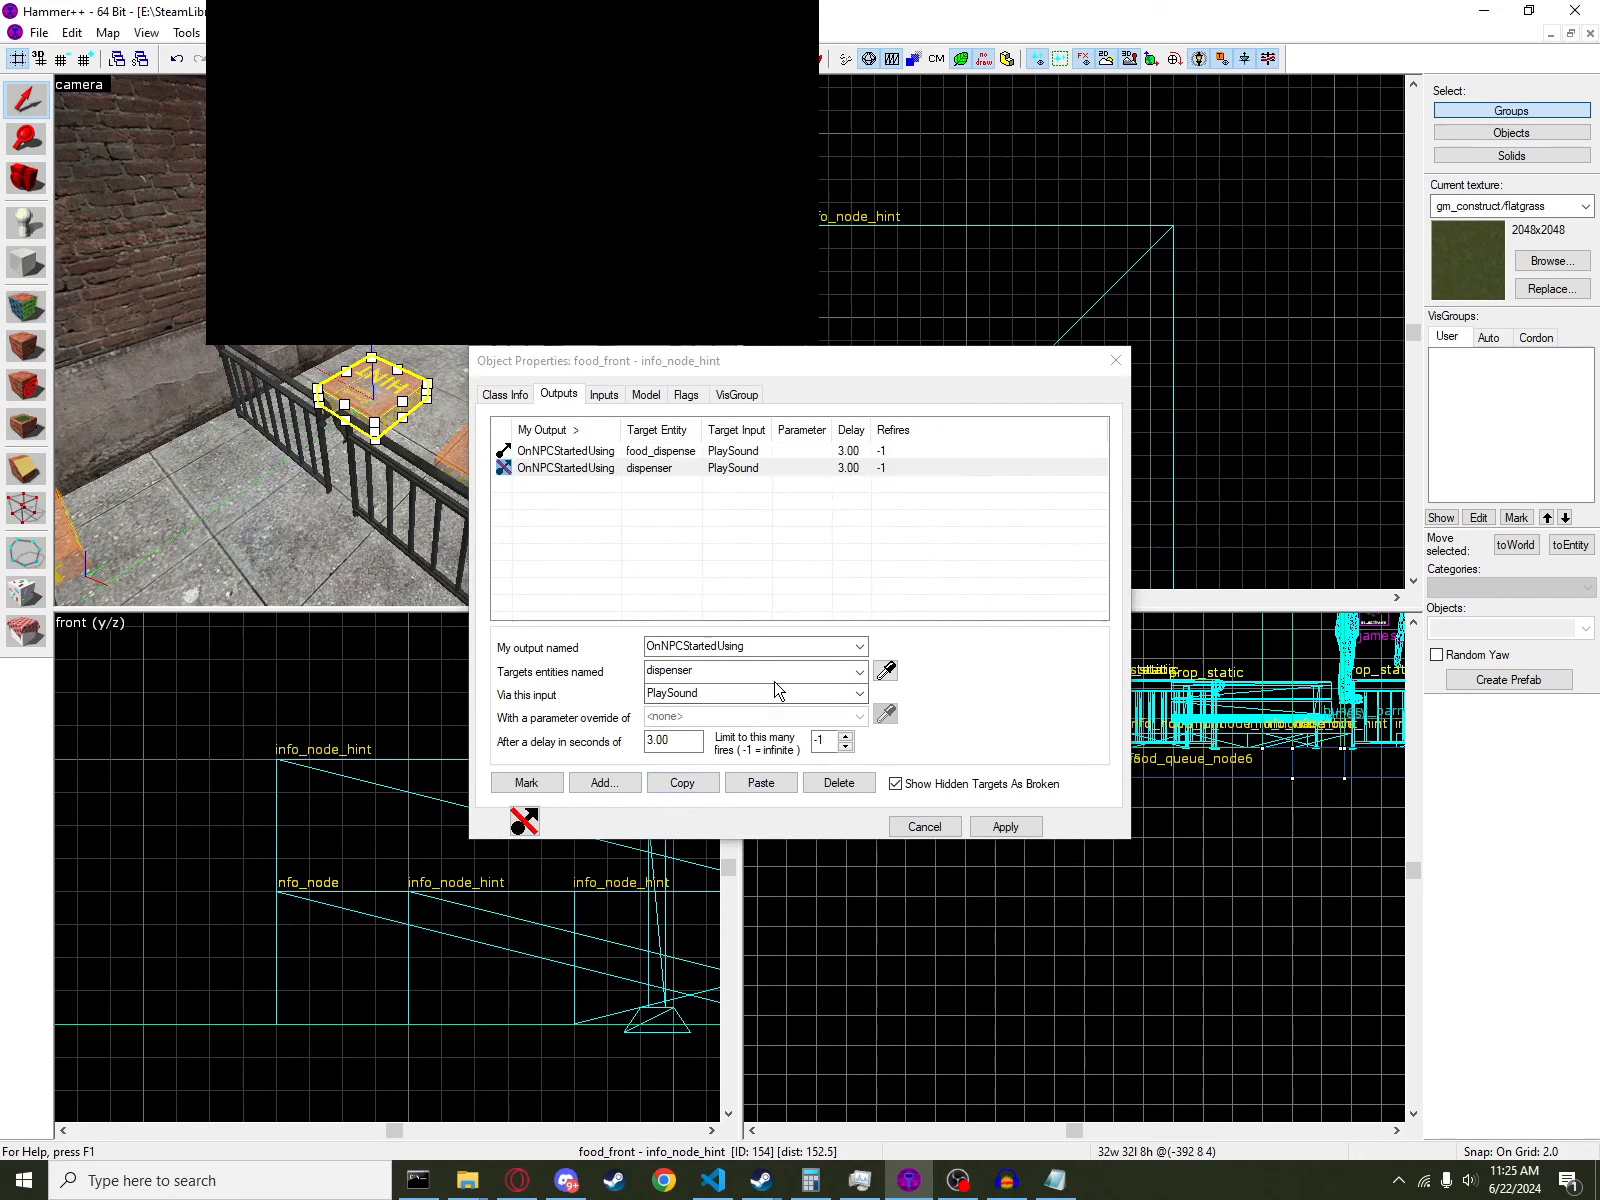
double_click(770, 692)
text(SetAnimation)
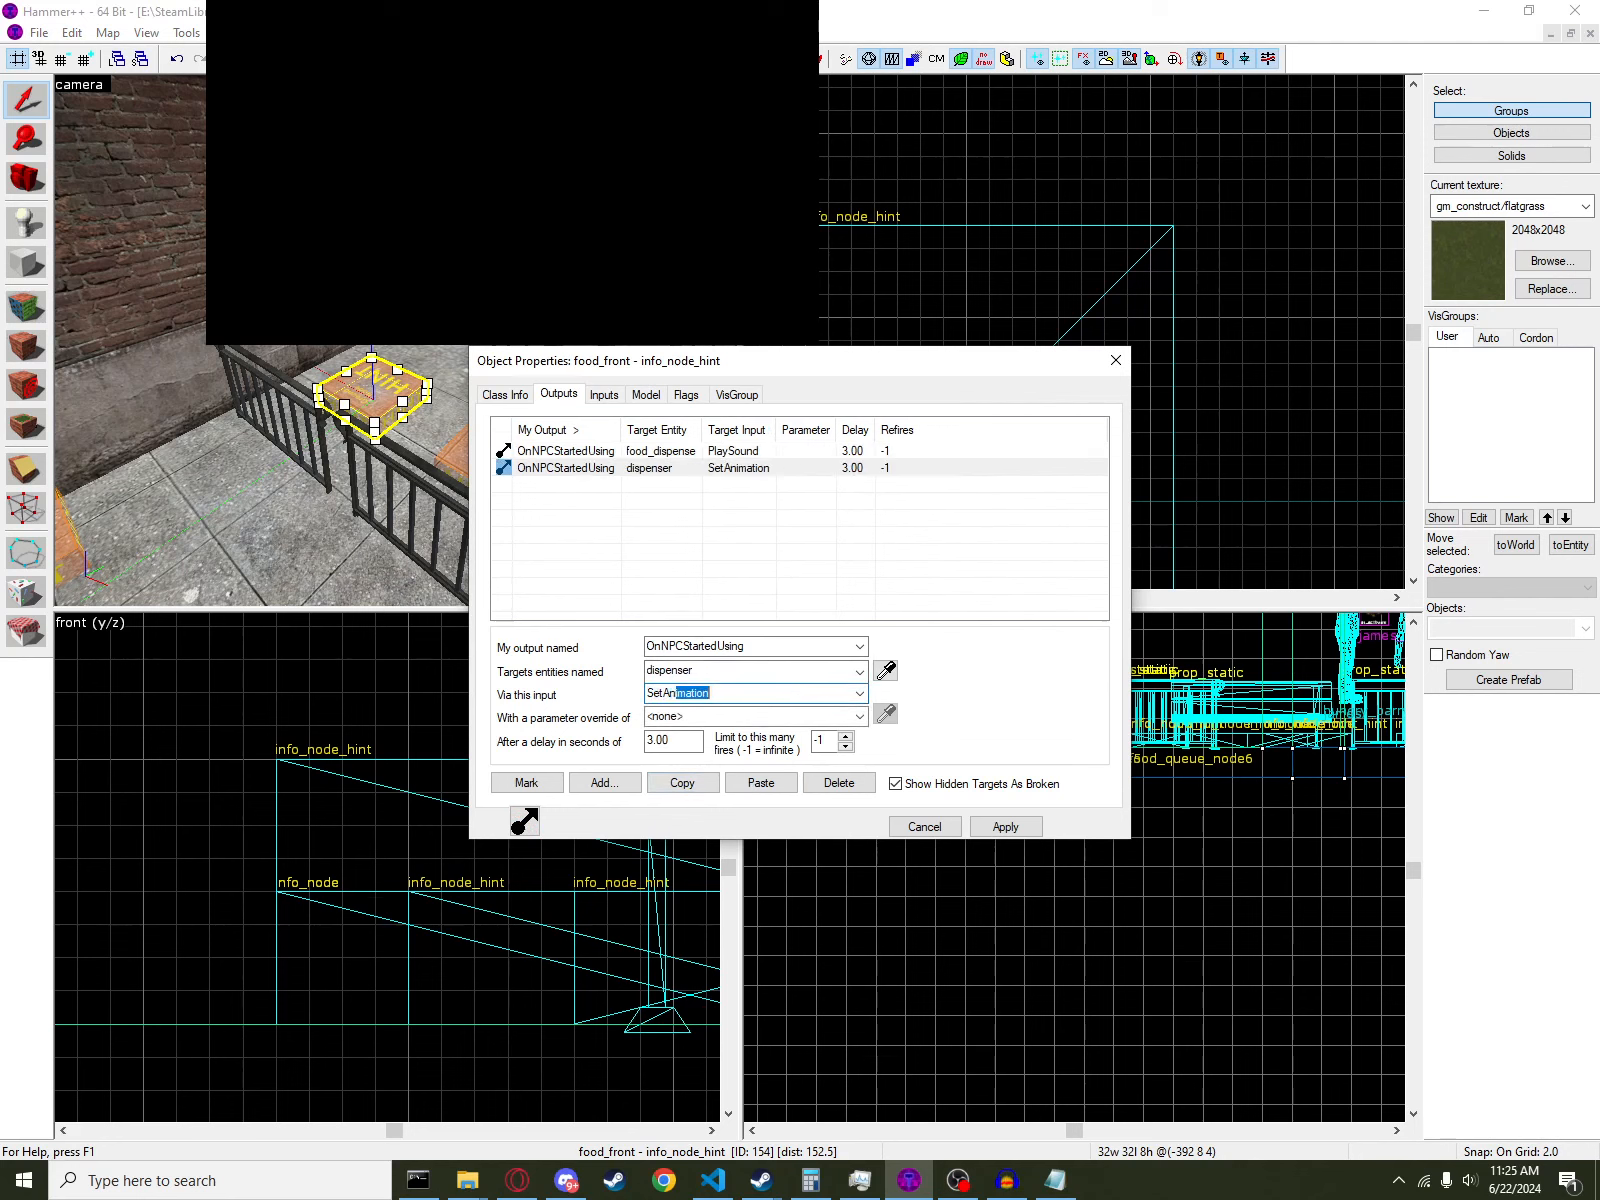
- Enter dispens as the parameter override of the dispenser's SetAnimation output and reopen that parameter for editing
click(745, 717)
text(dispens)
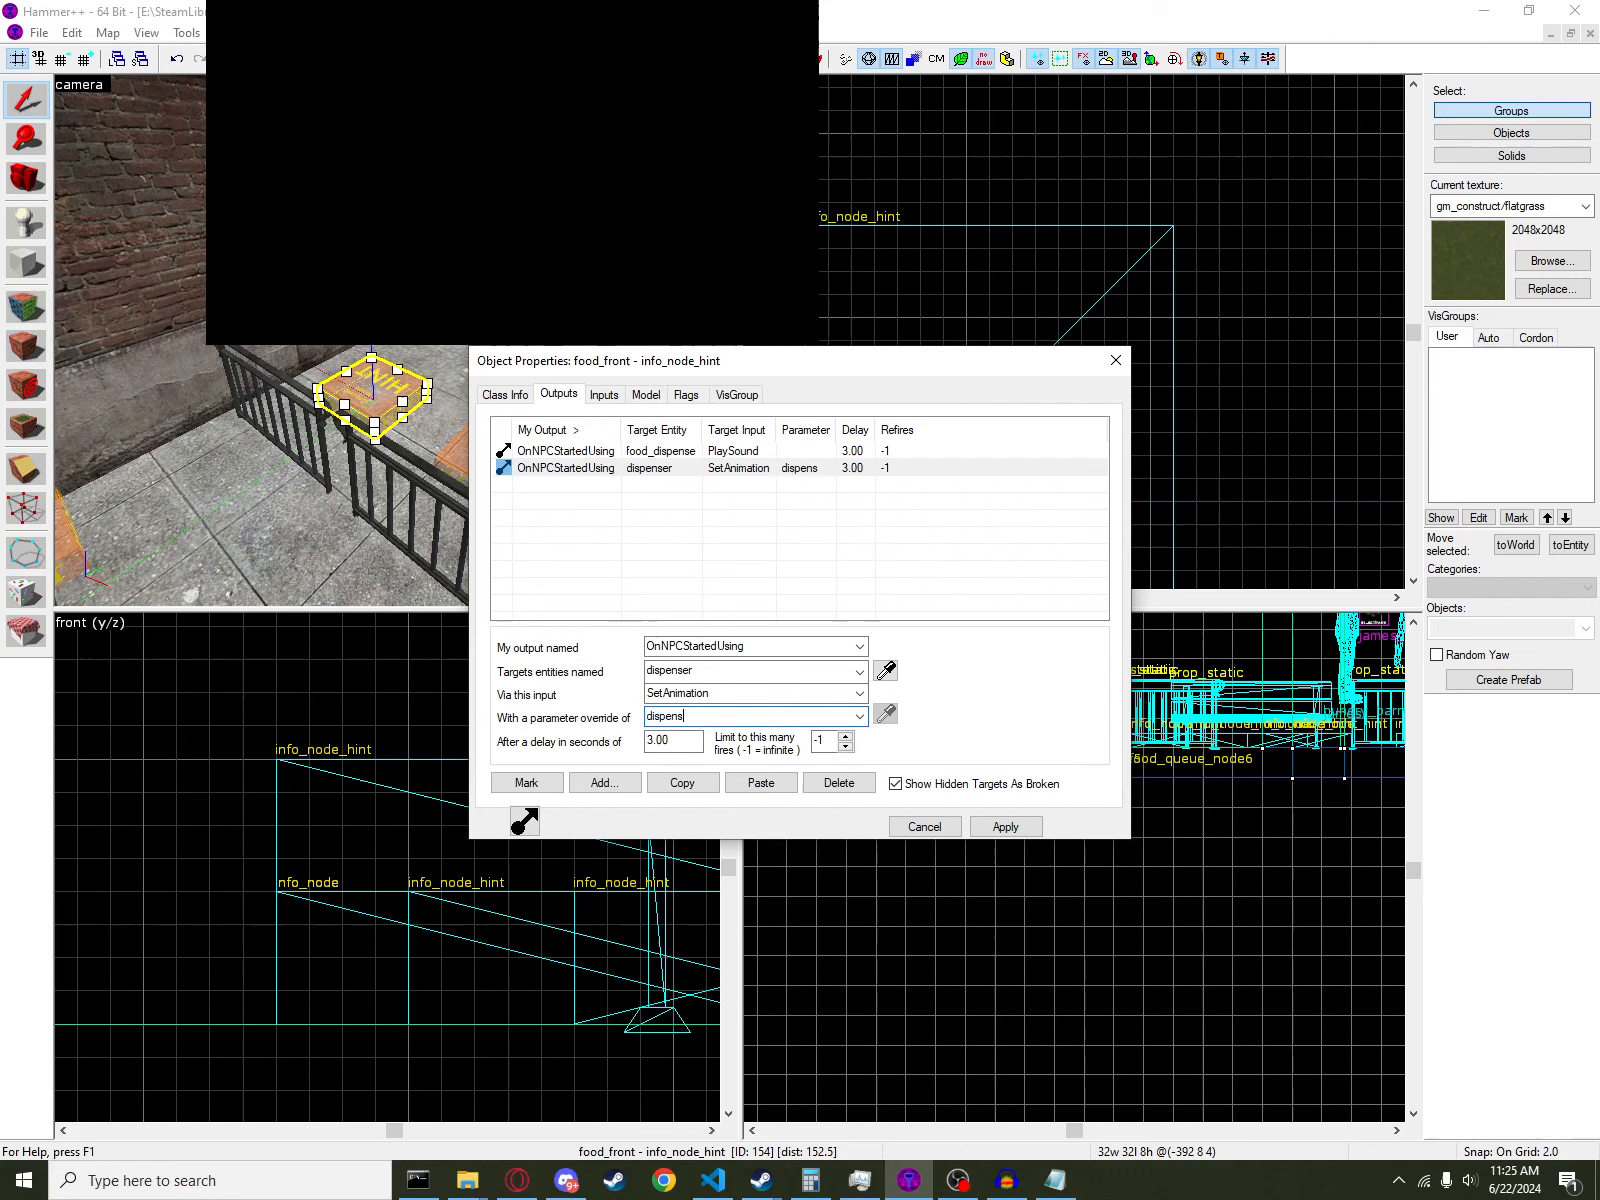
key(Return)
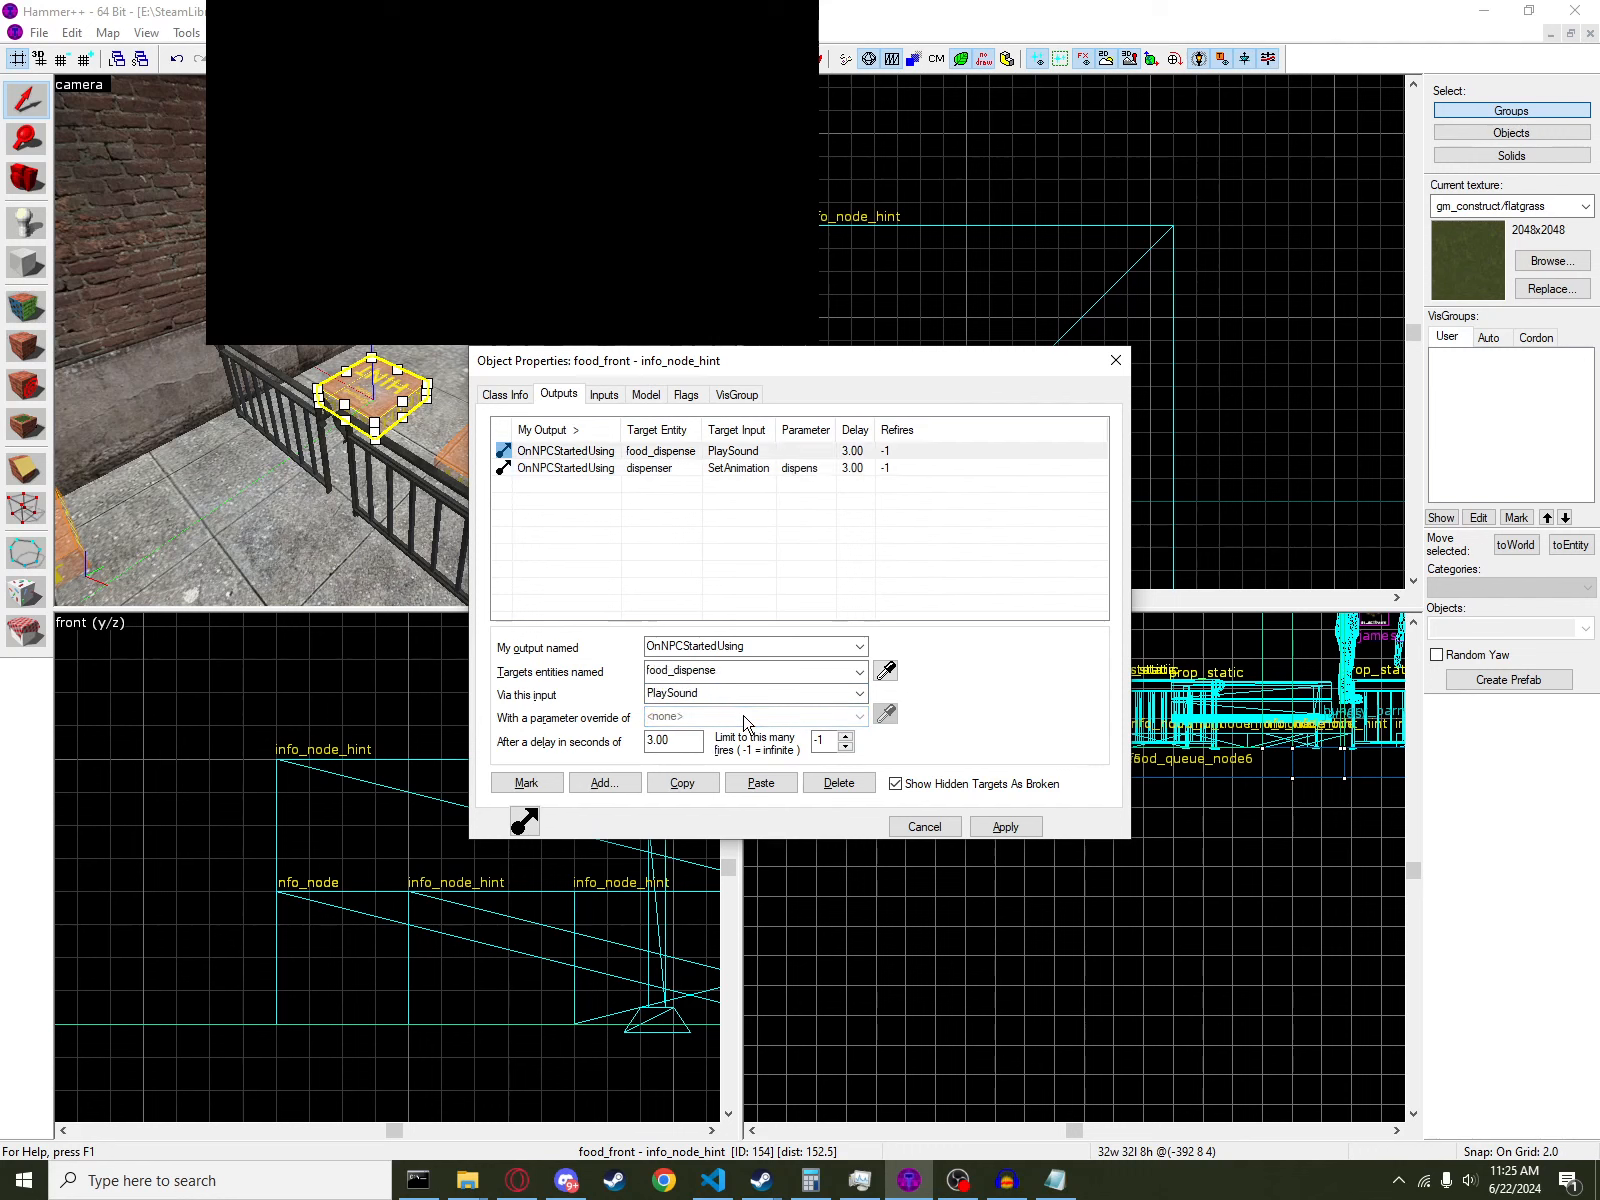
click(793, 468)
click(723, 670)
click(740, 717)
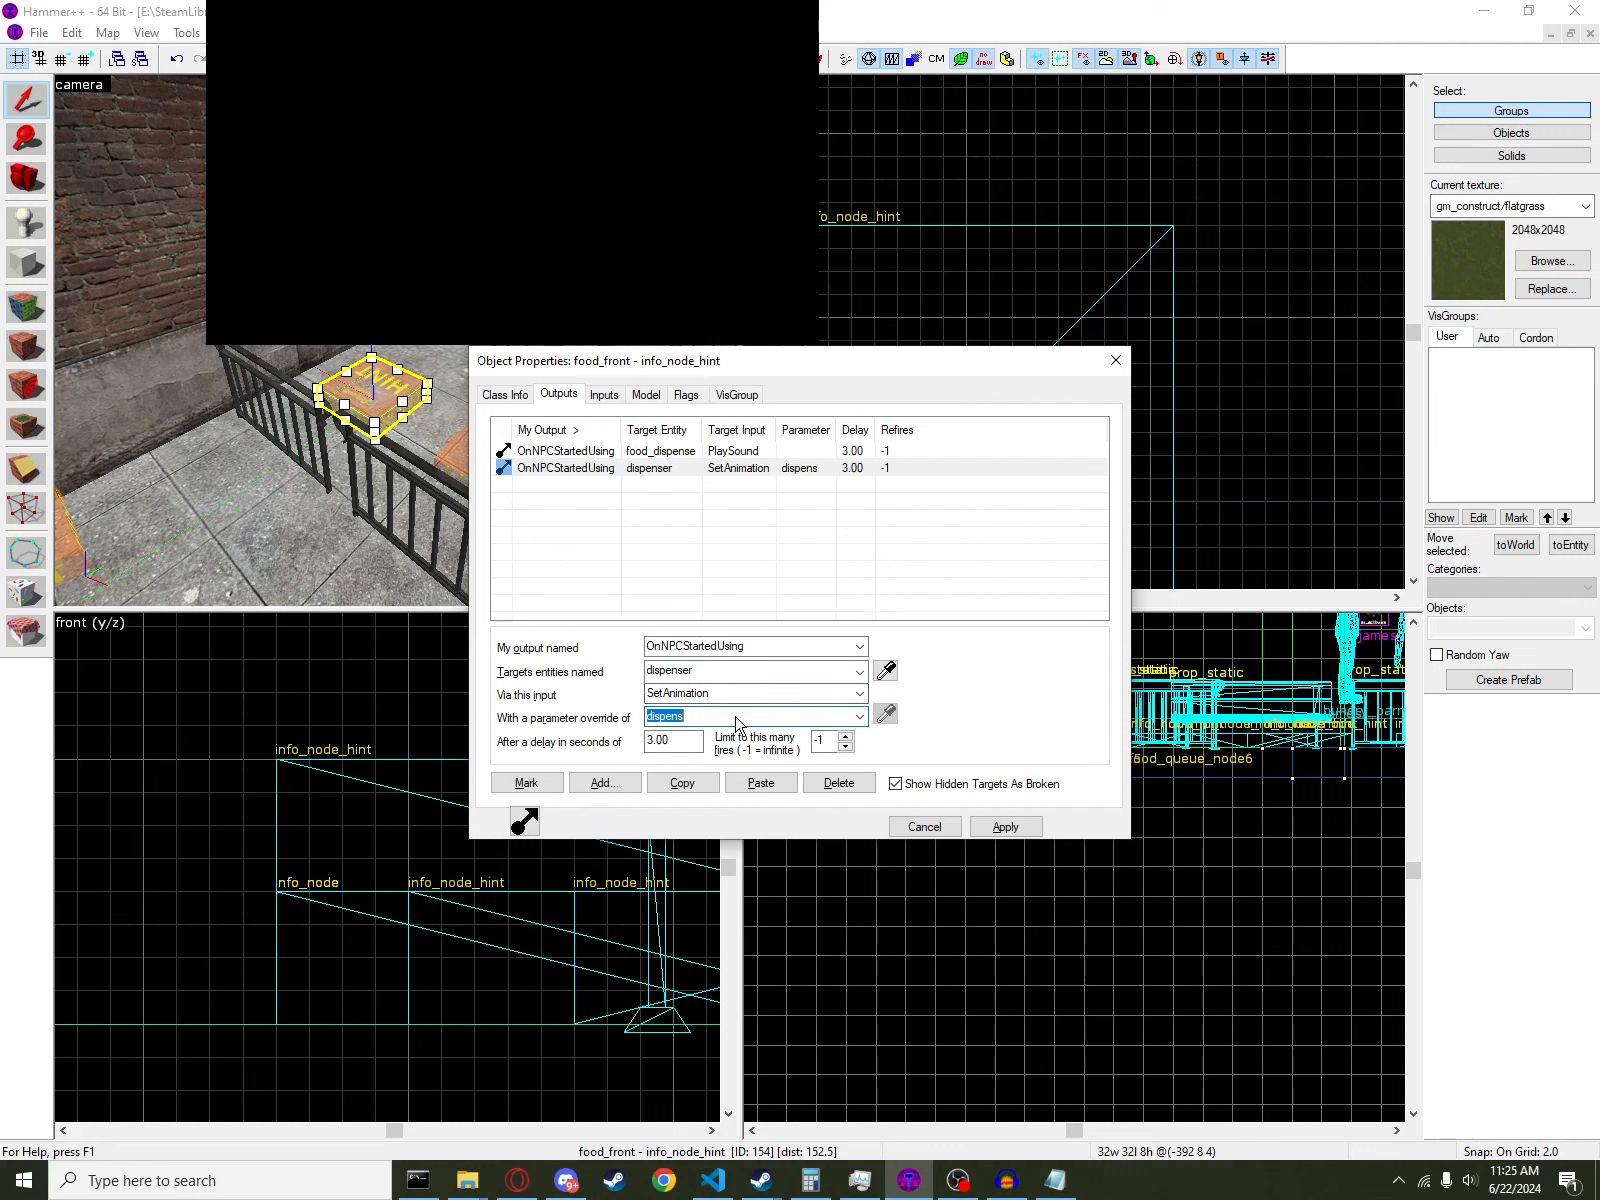
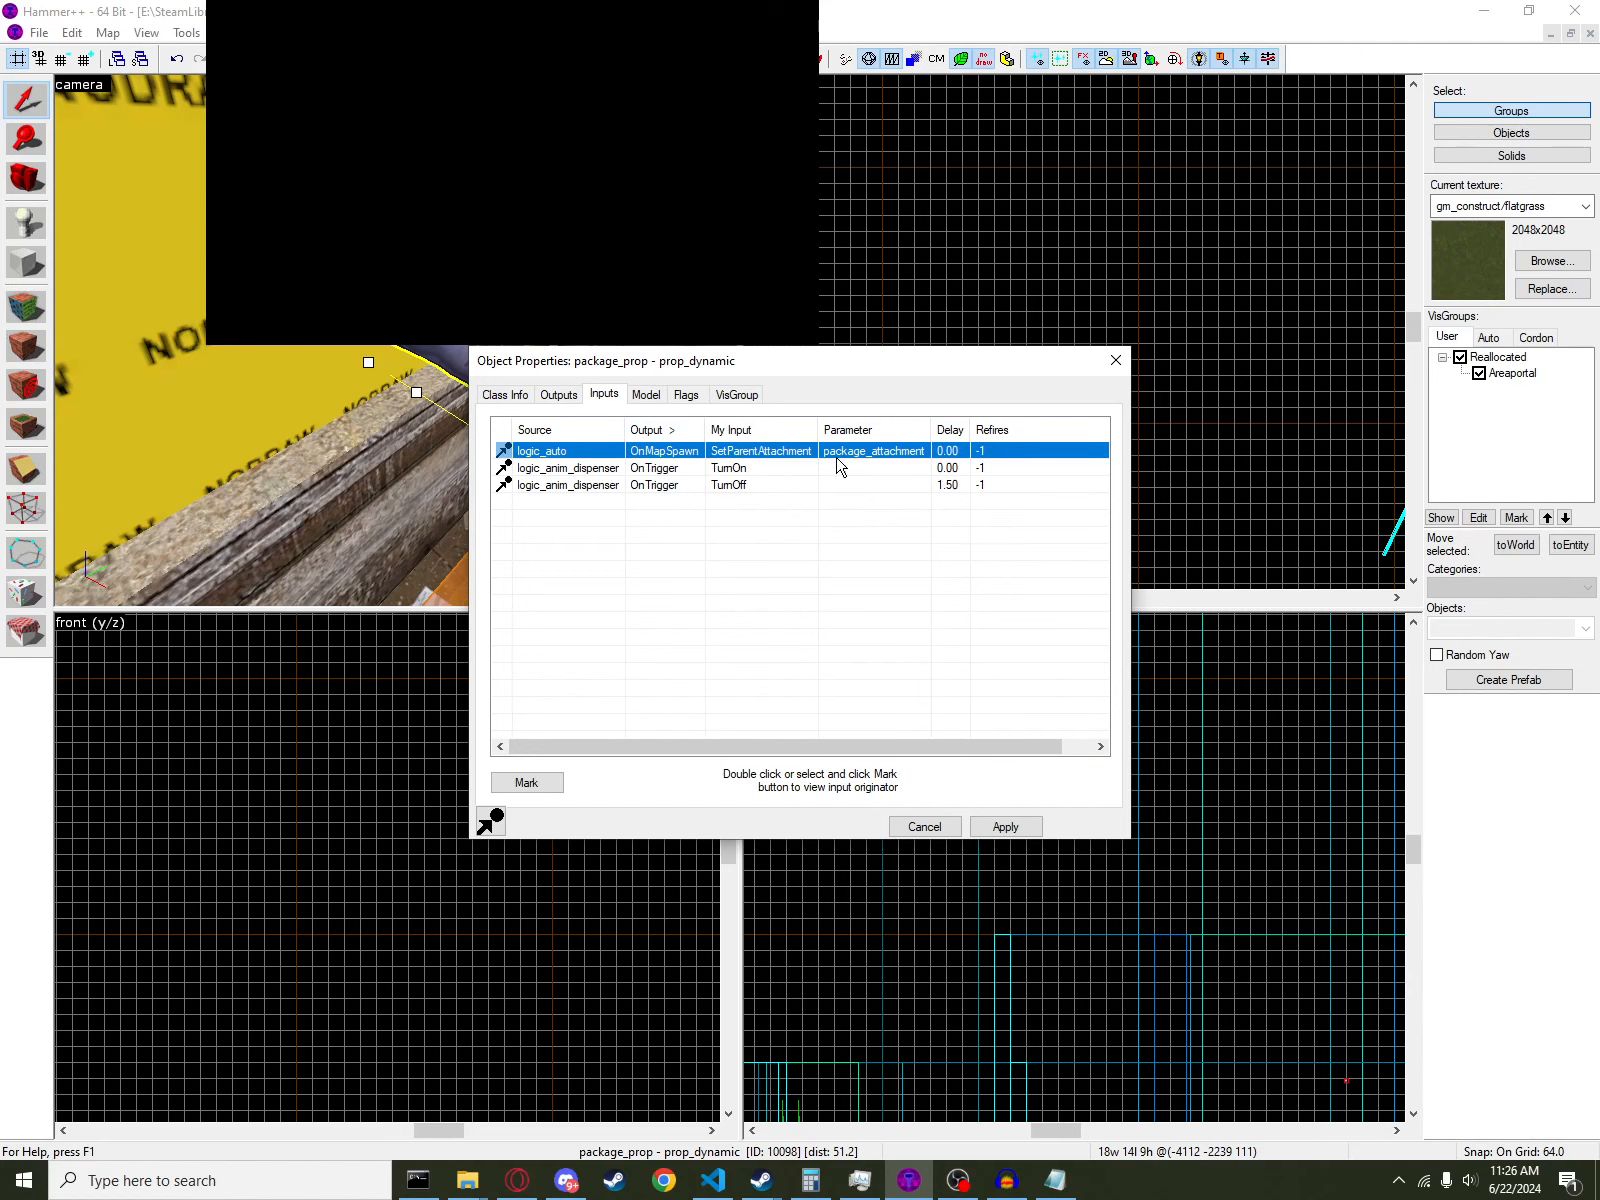
- Close the package_prop properties and switch back to the map containing the food queue
click(1118, 361)
click(306, 33)
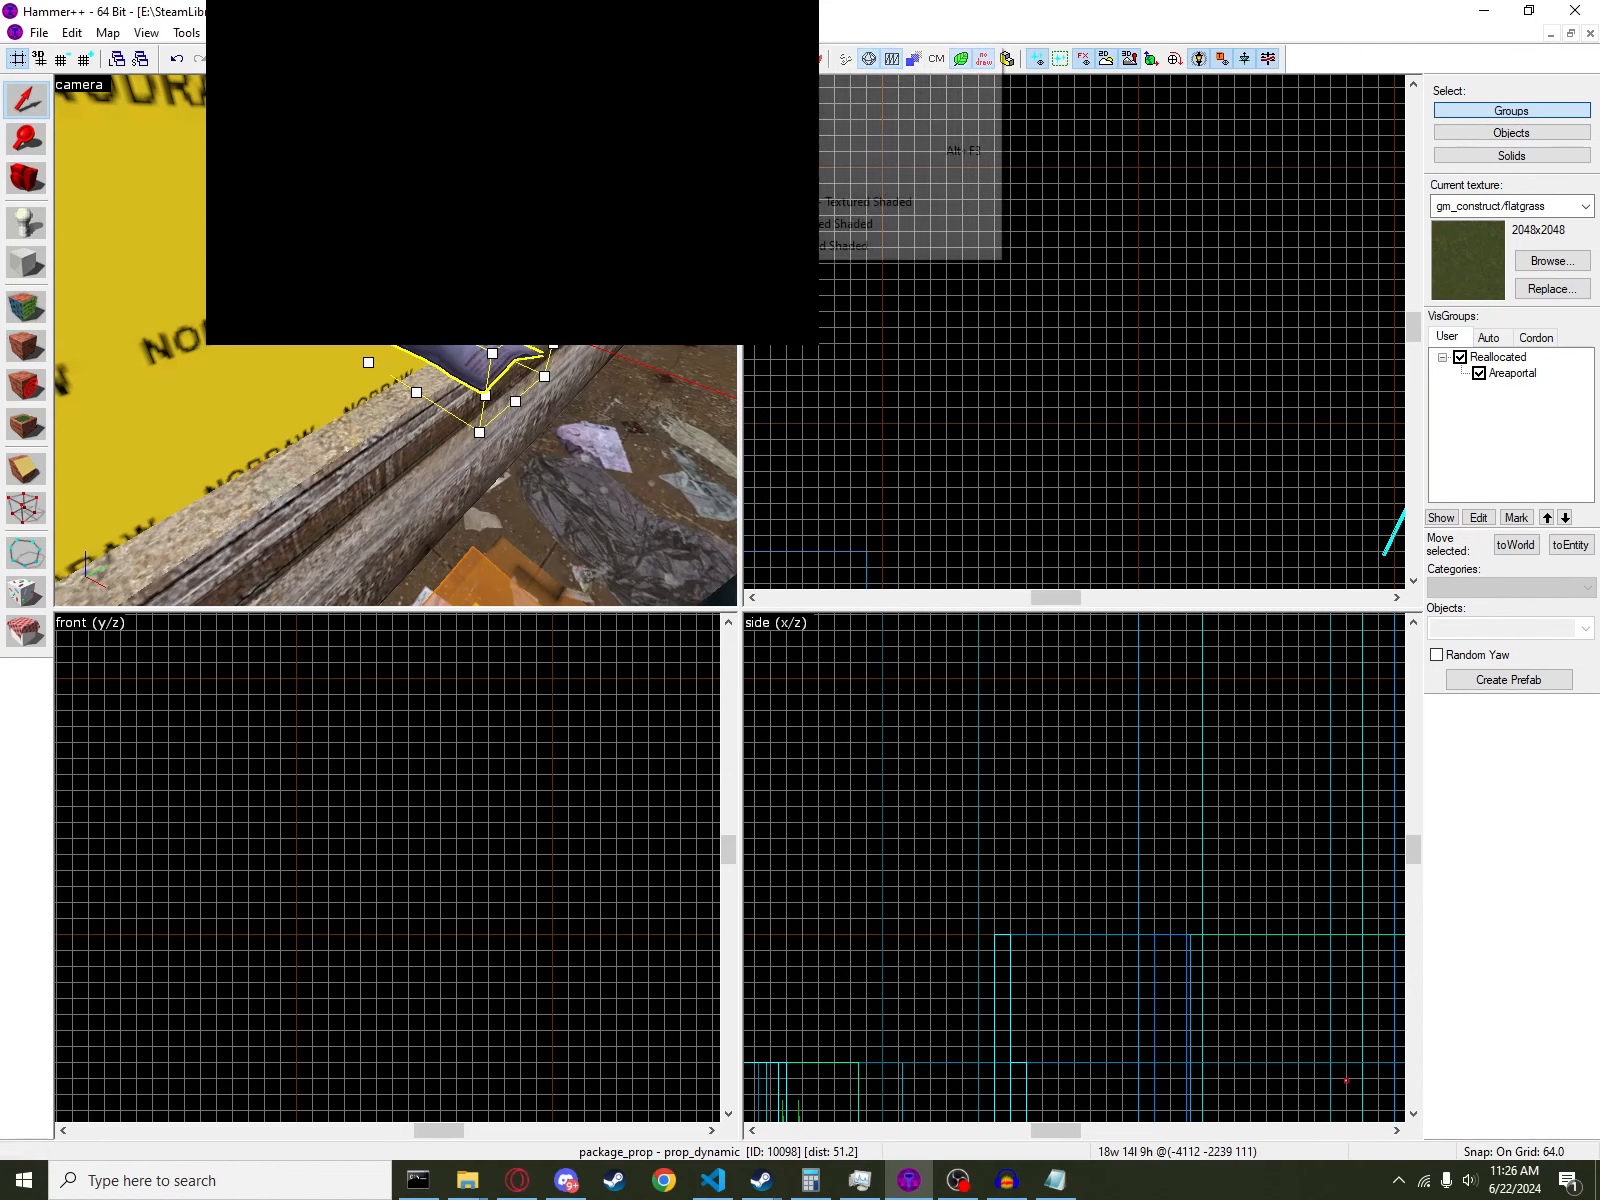
click(420, 202)
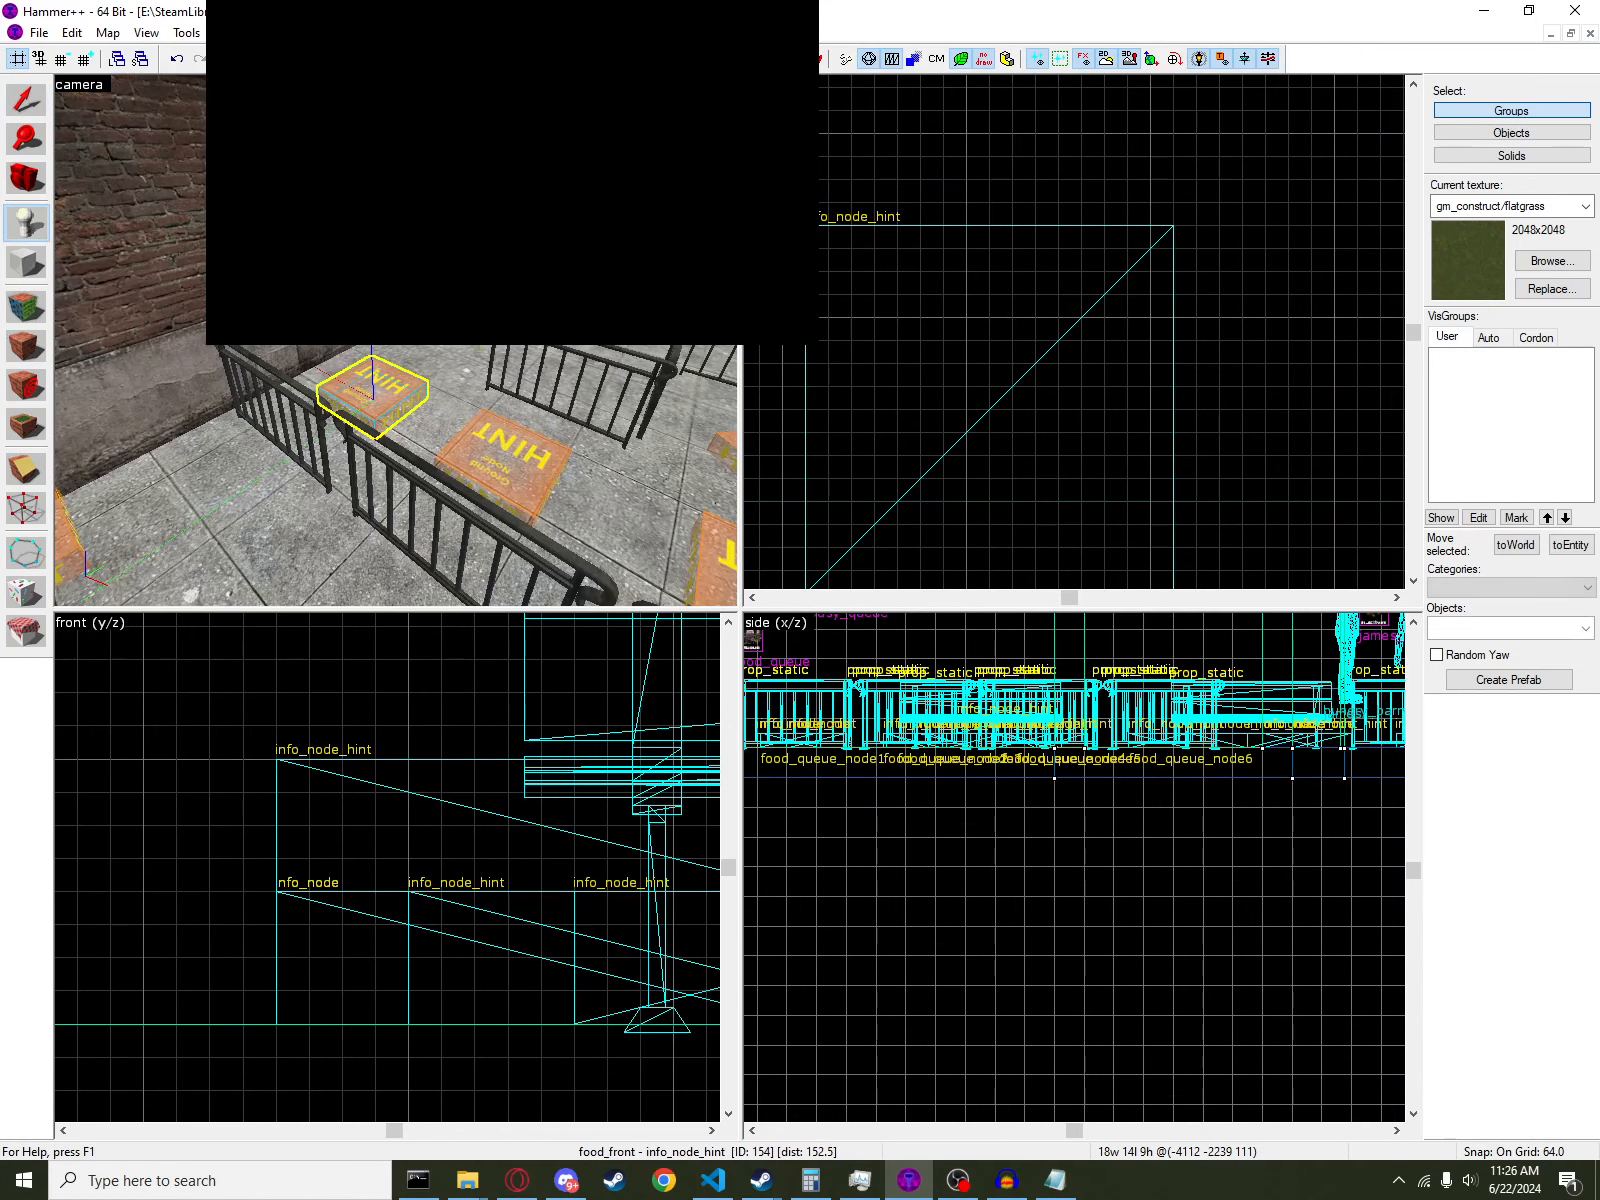
- Place a prop_dynamic entity against the brick wall beside the railing near food_front
key(w)
key(a)
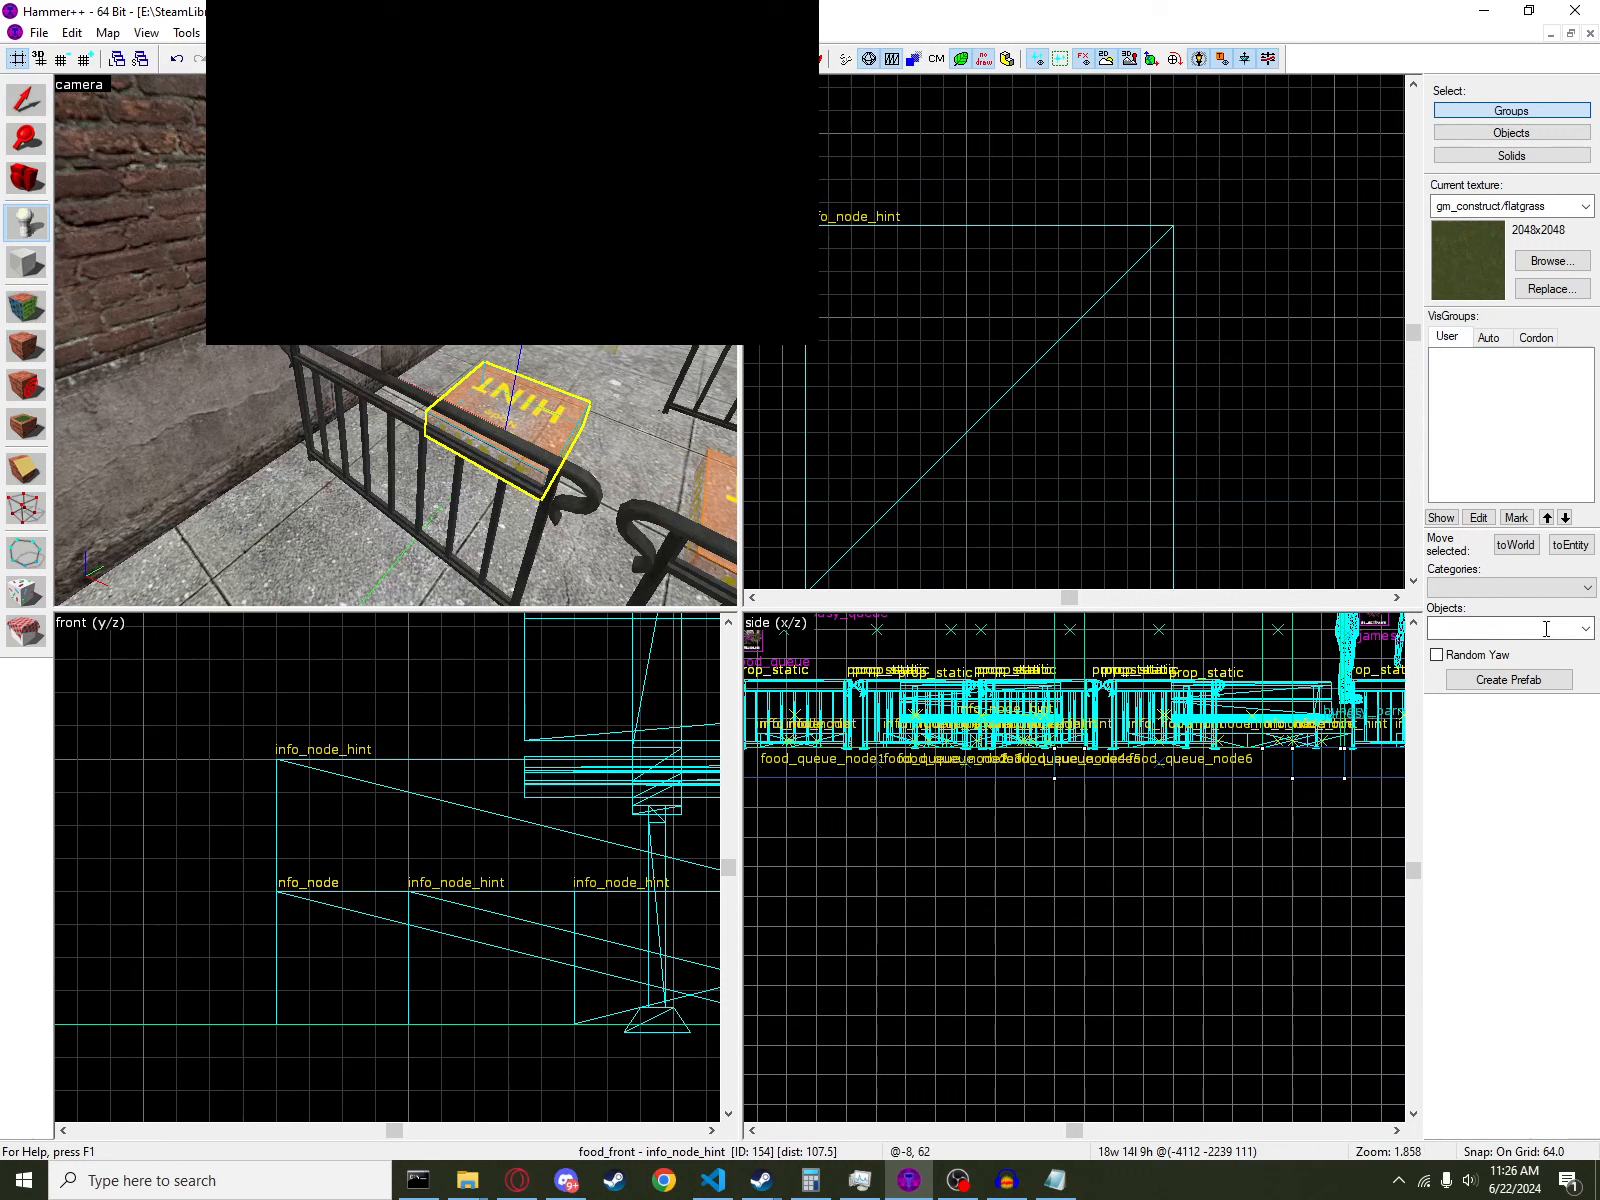
text(prop_dynamic)
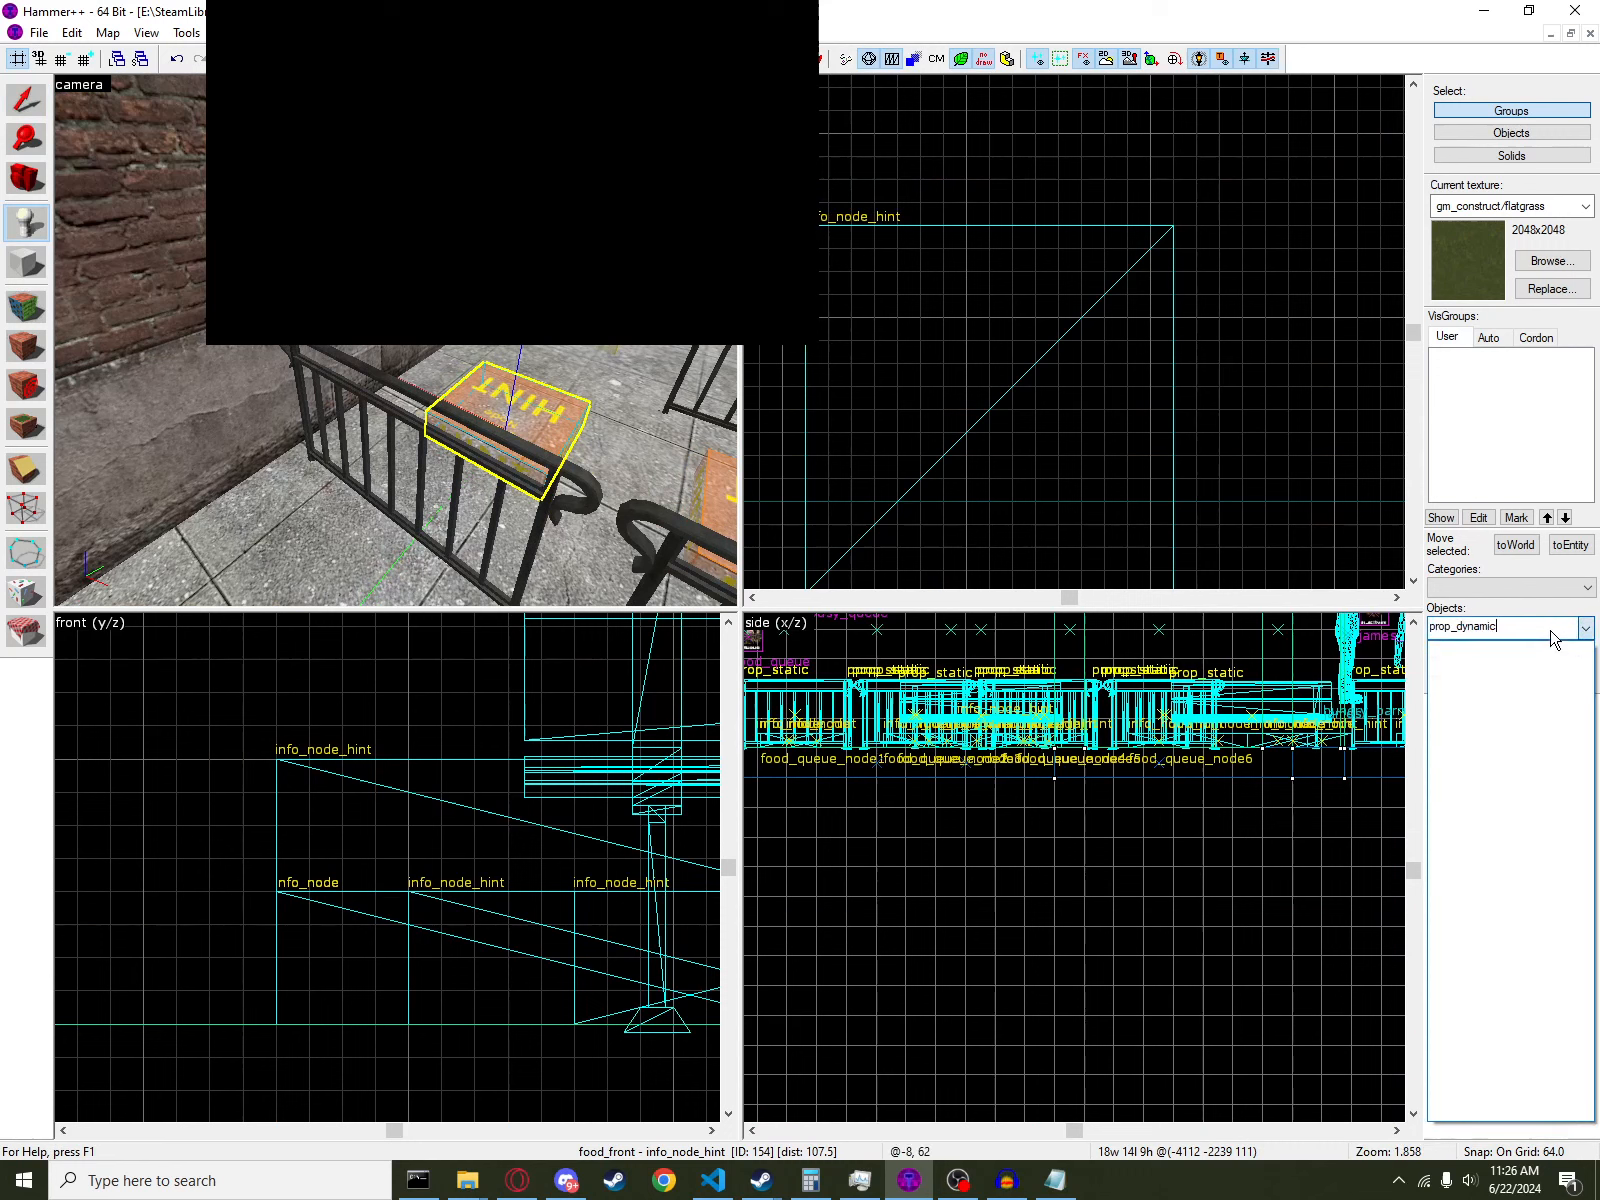
key(Return)
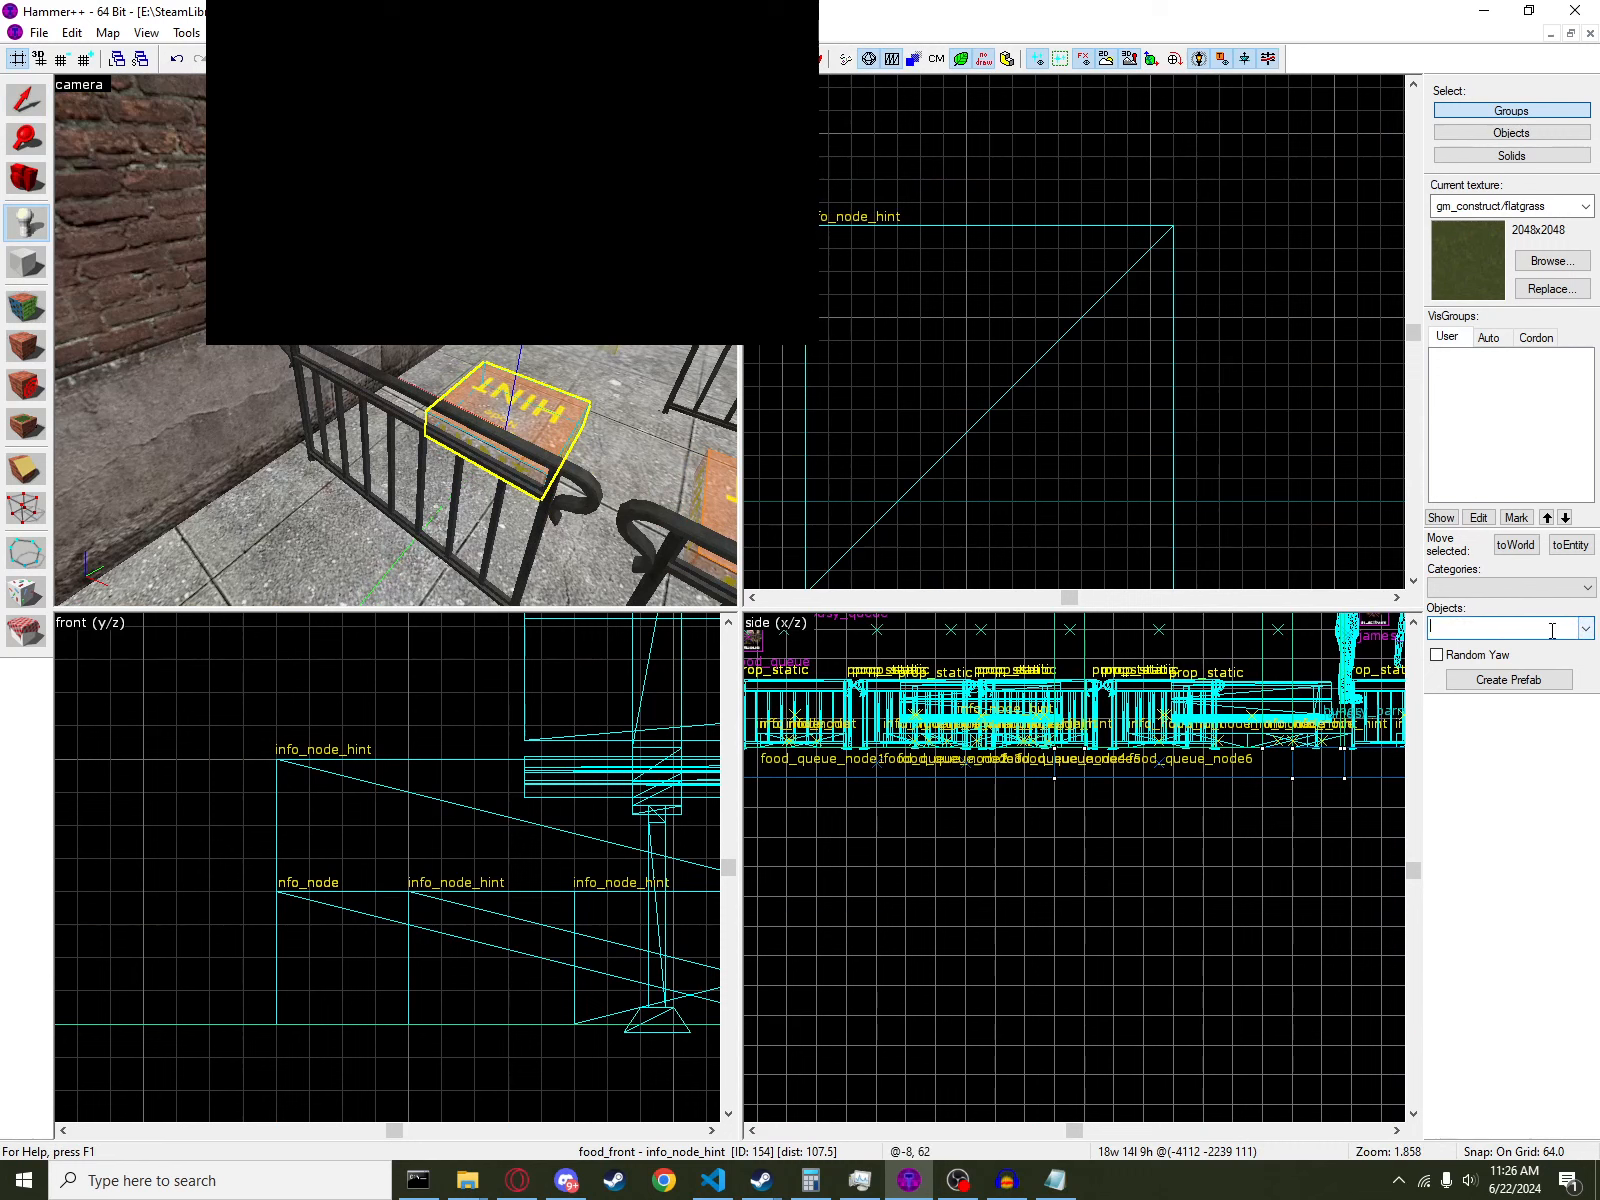
click(20, 104)
click(24, 228)
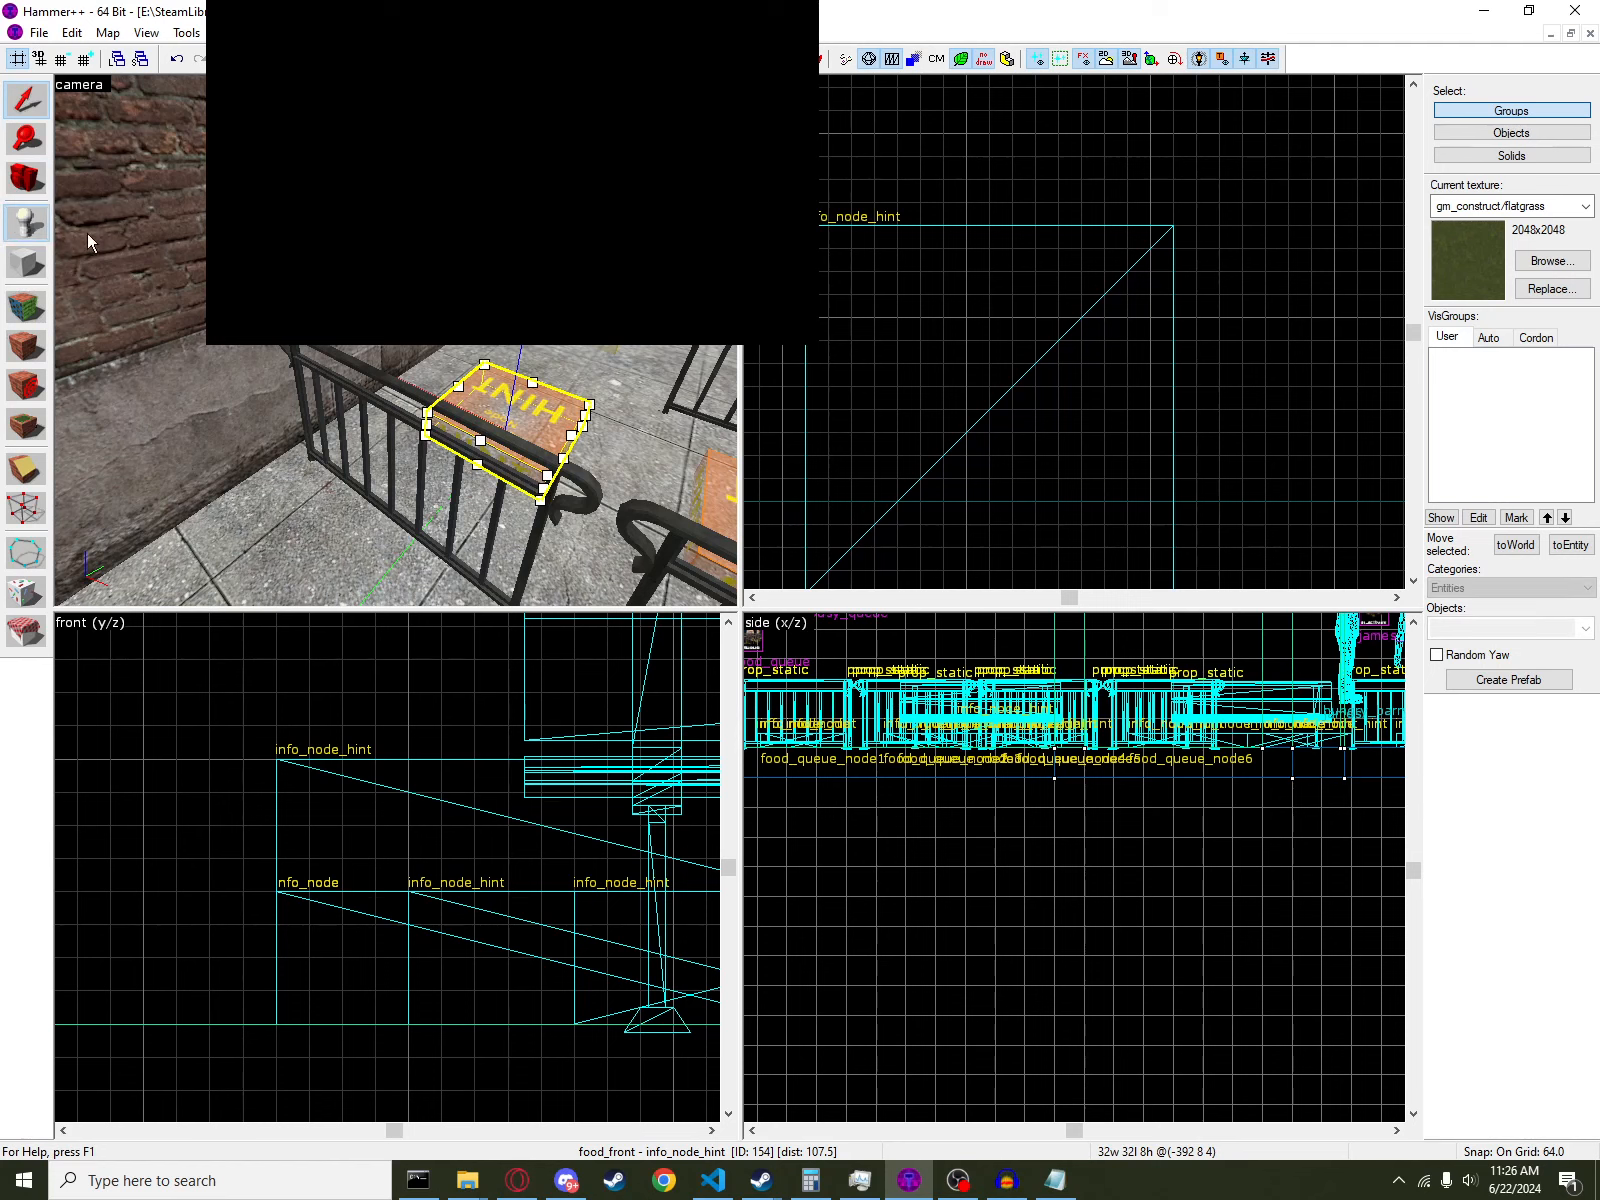
click(1480, 626)
text(prop_d)
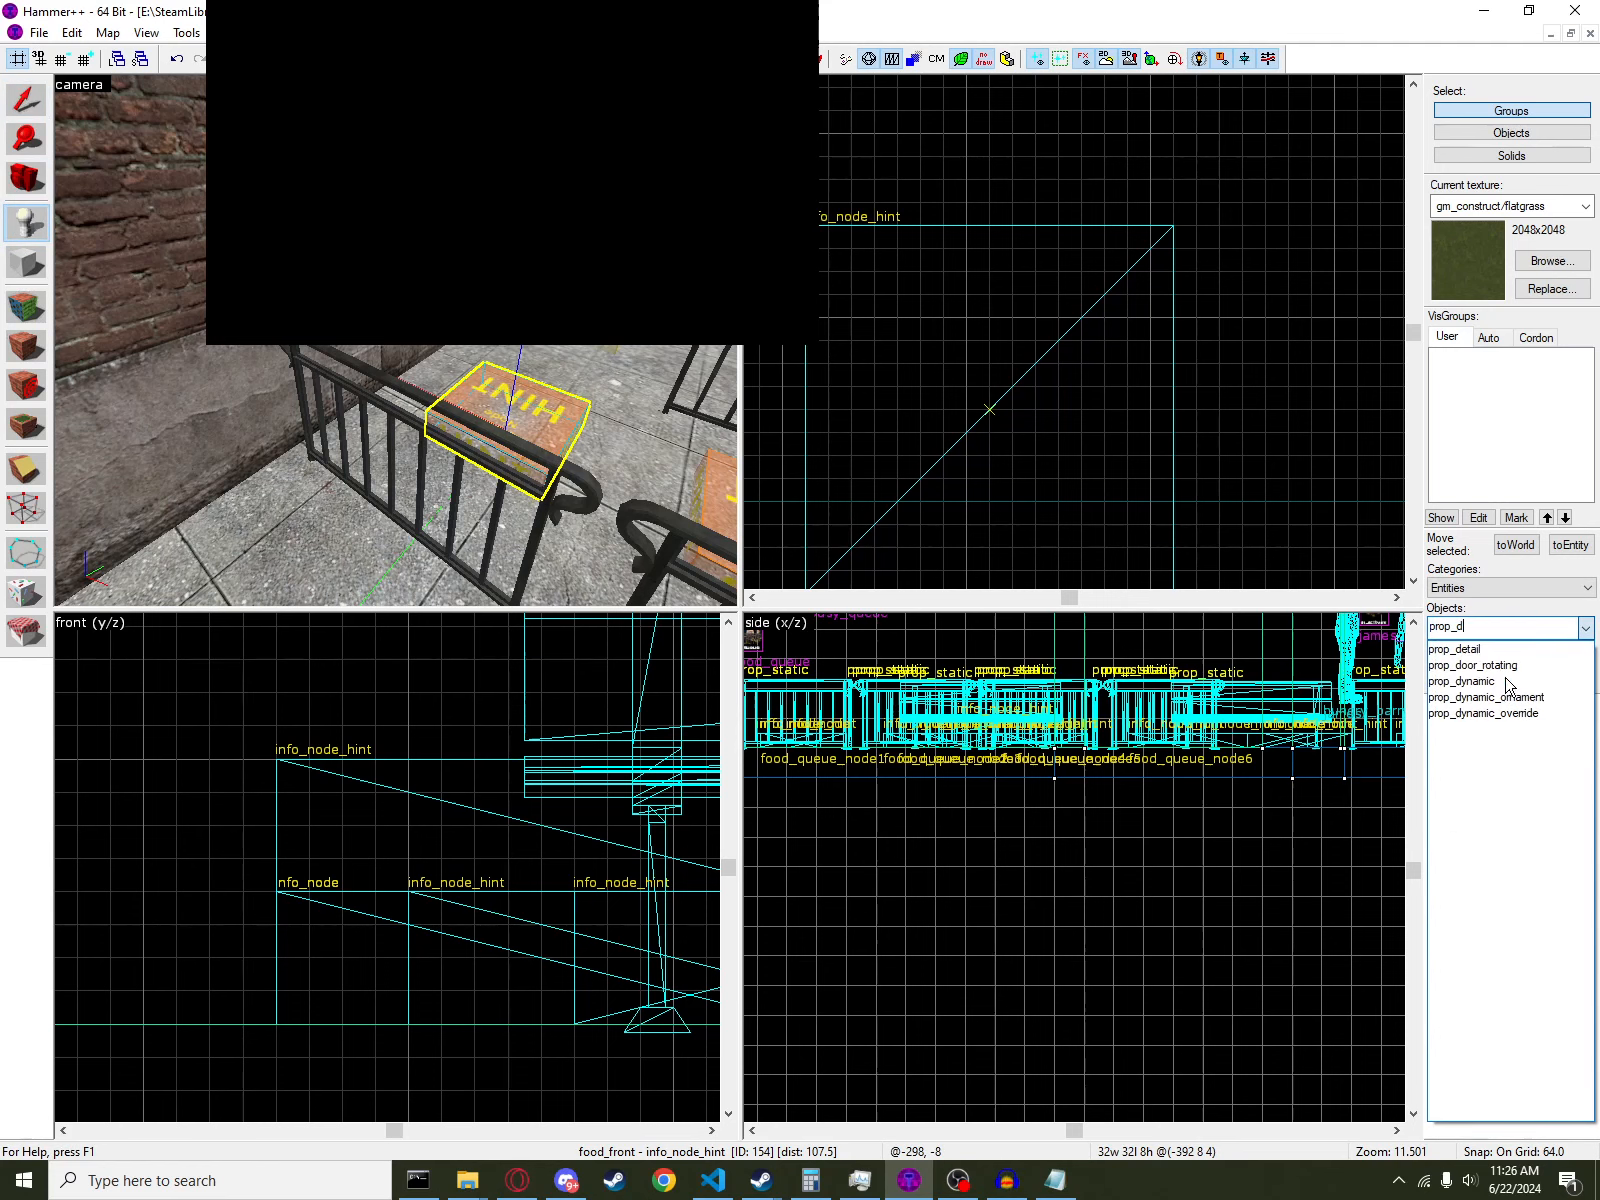
click(1462, 681)
click(229, 360)
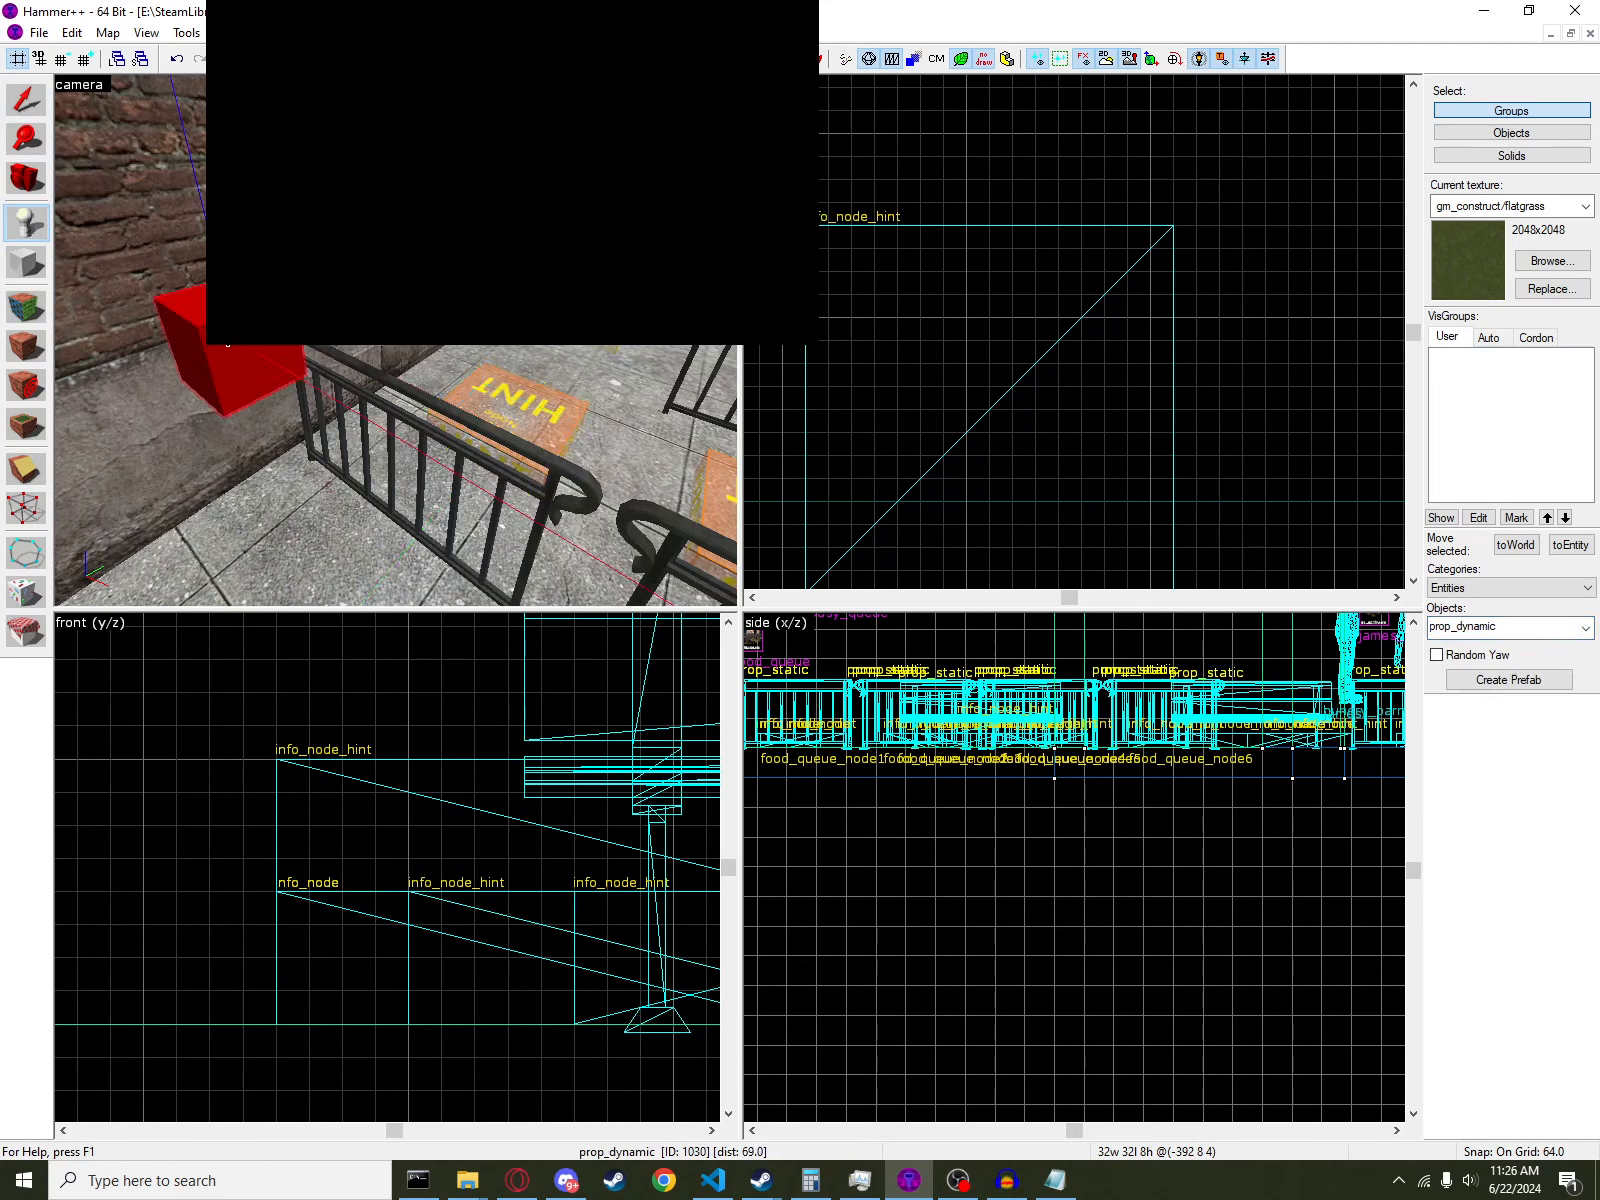
- Set the new prop_dynamic's World Model to models/weapons/w_package.mdl and apply the change
click(24, 99)
key(alt+Return)
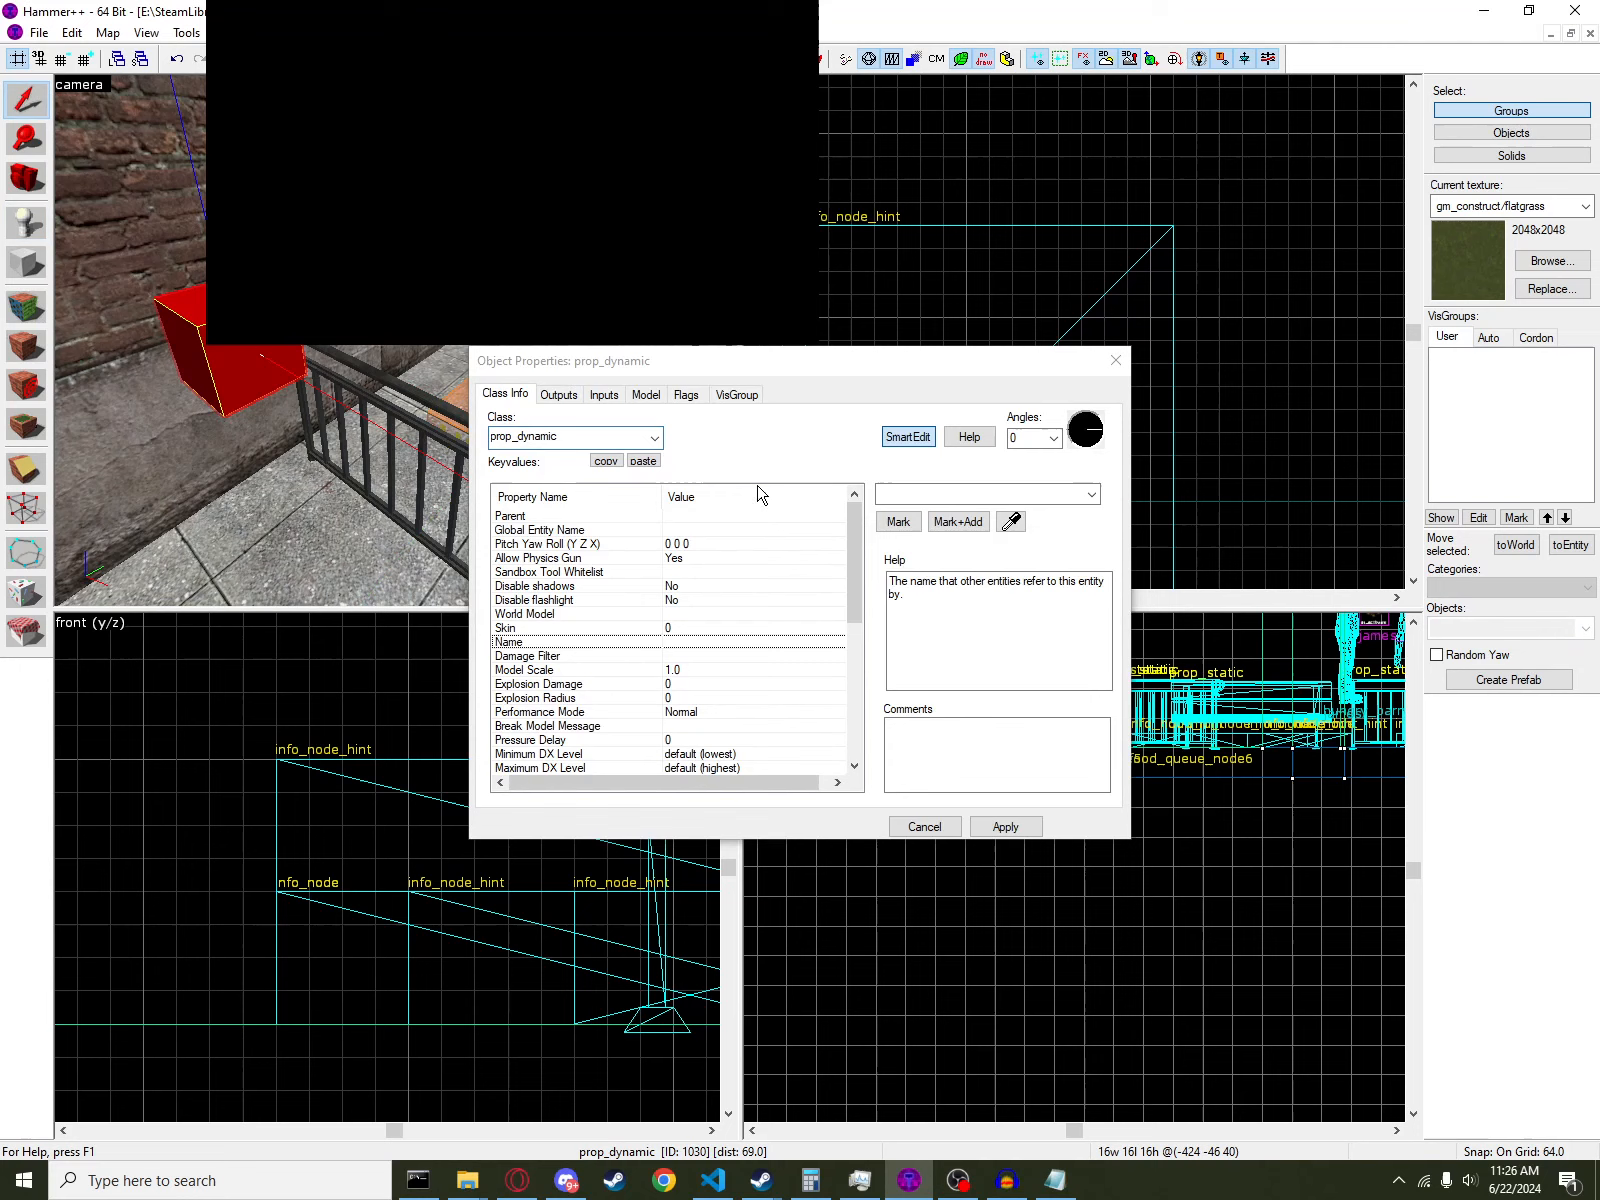
click(682, 558)
click(706, 628)
click(692, 600)
click(712, 613)
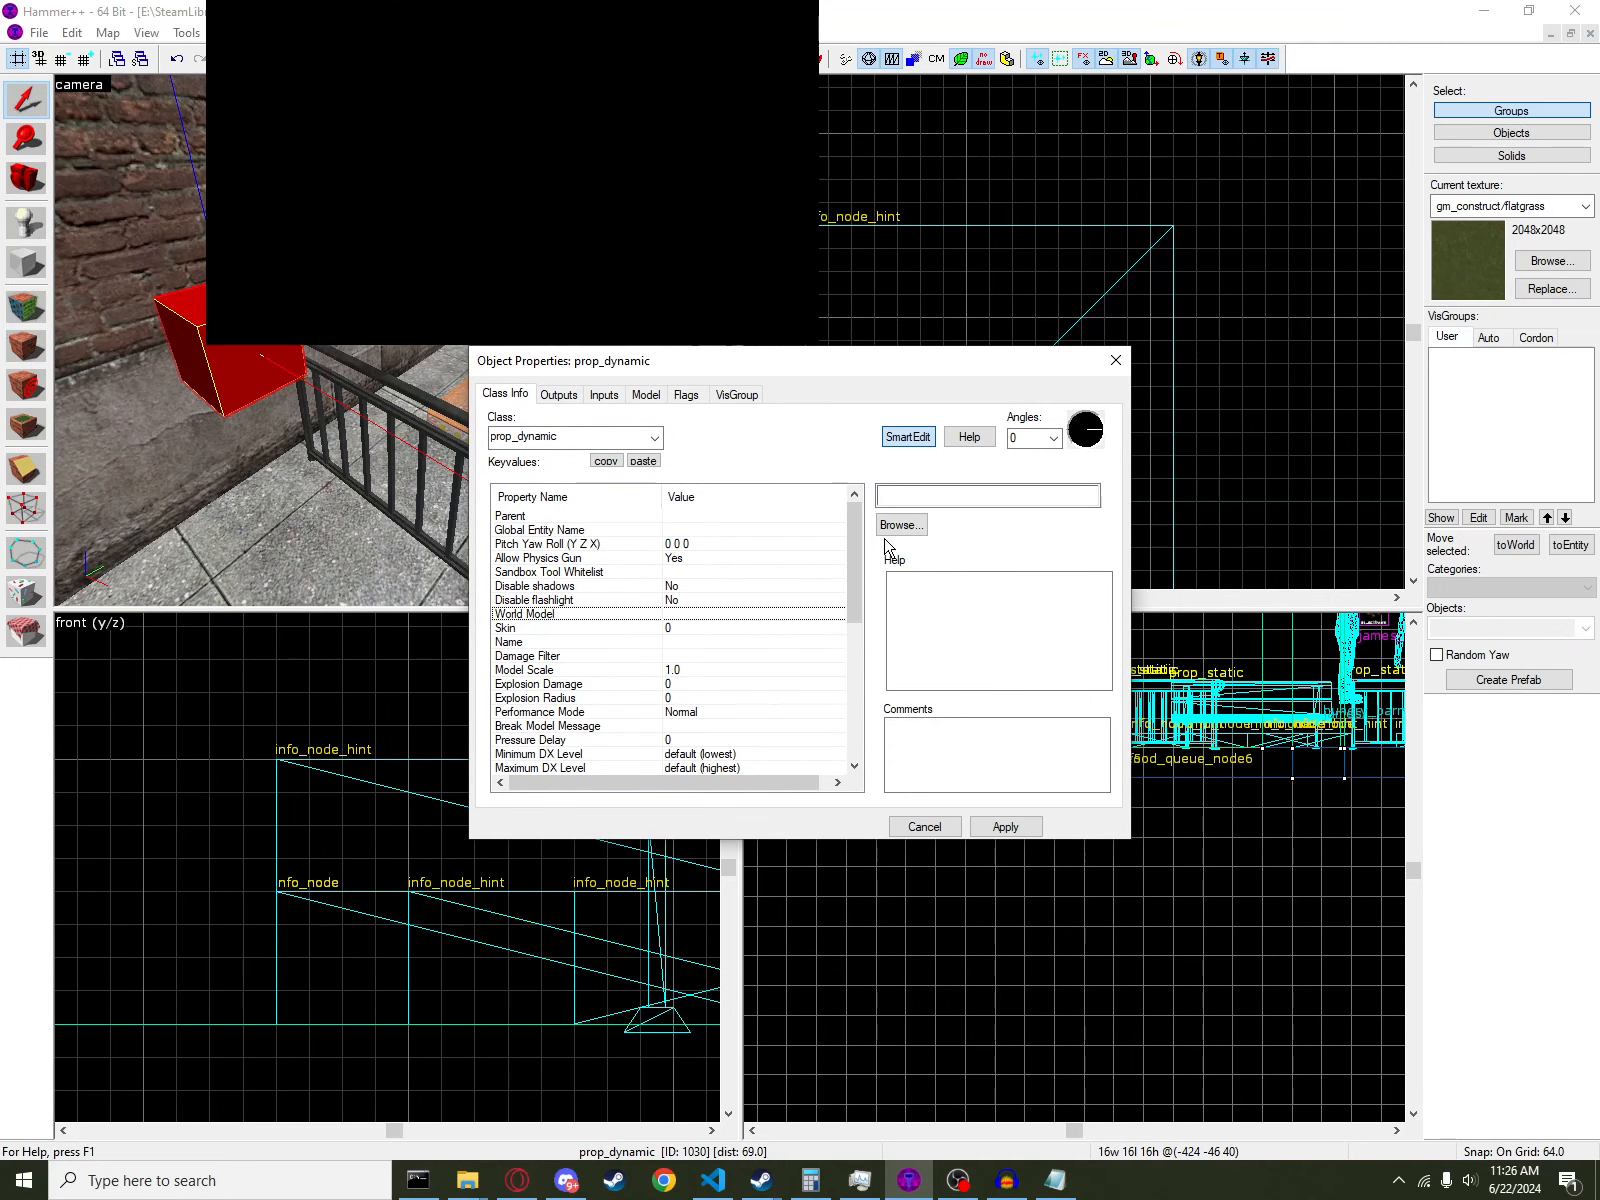
click(888, 530)
text(pack)
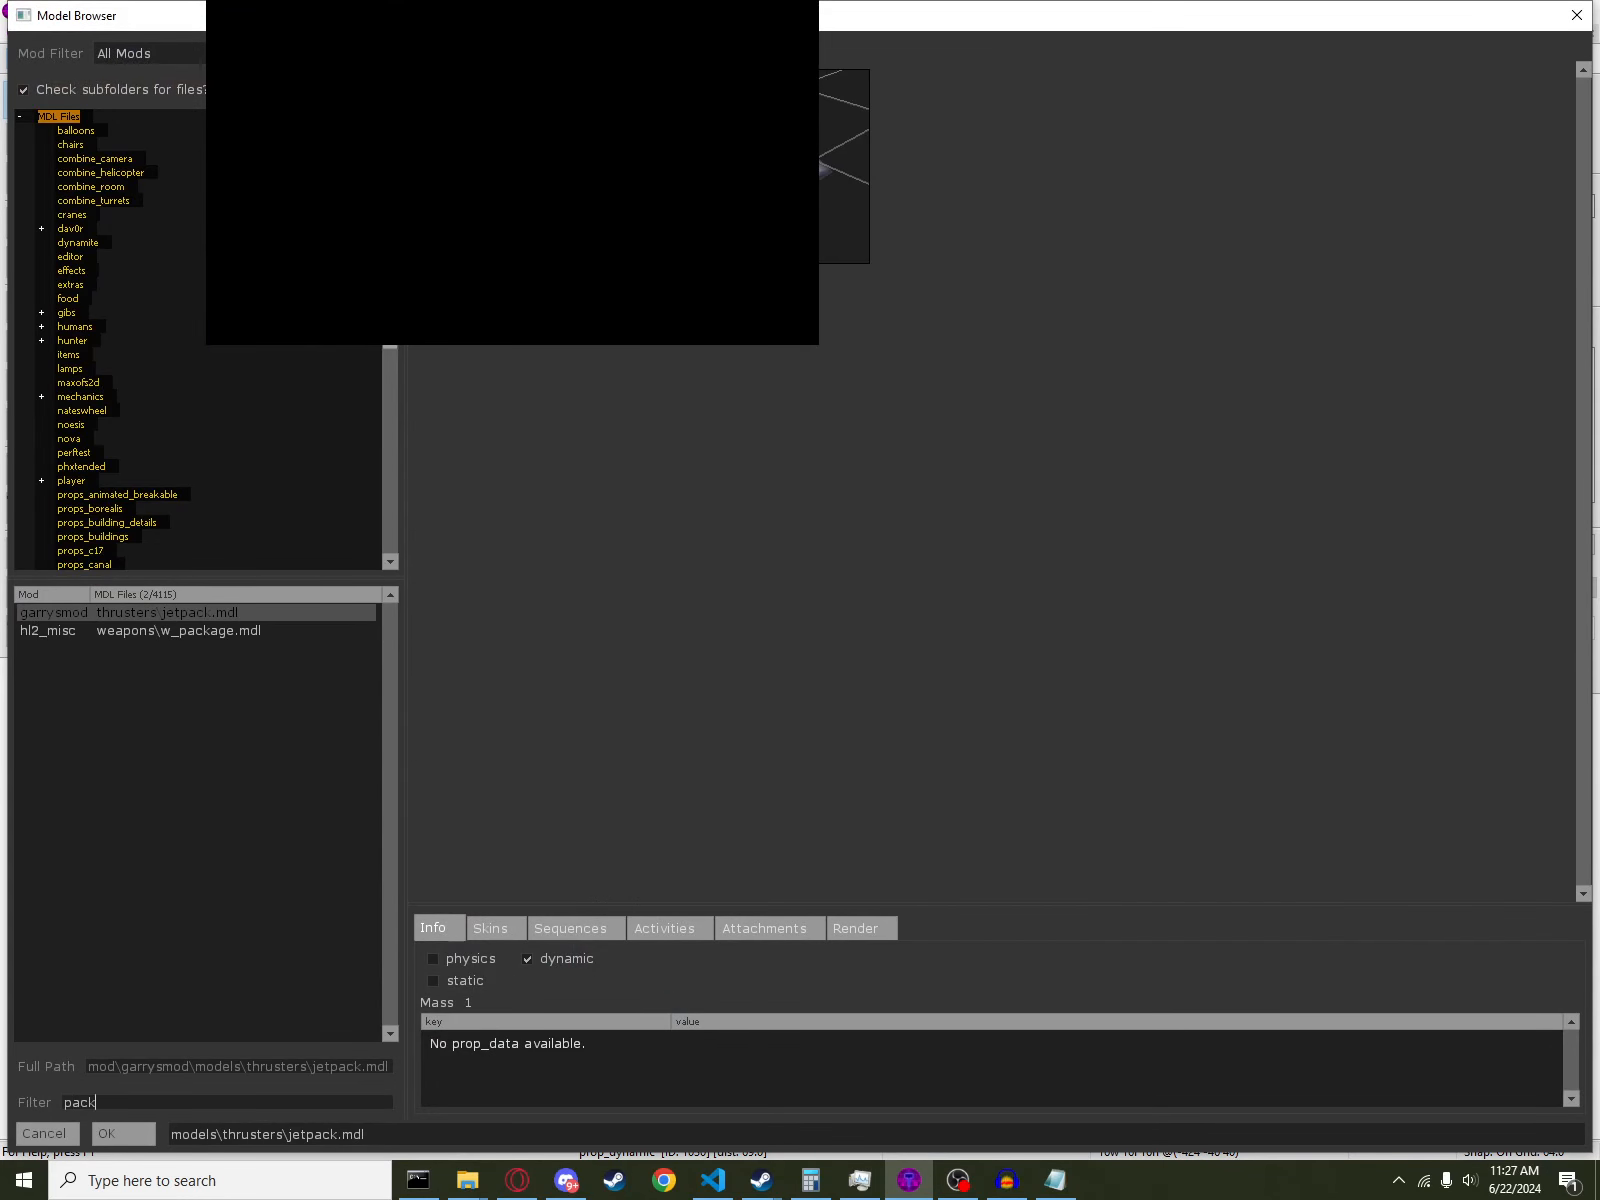
double_click(160, 630)
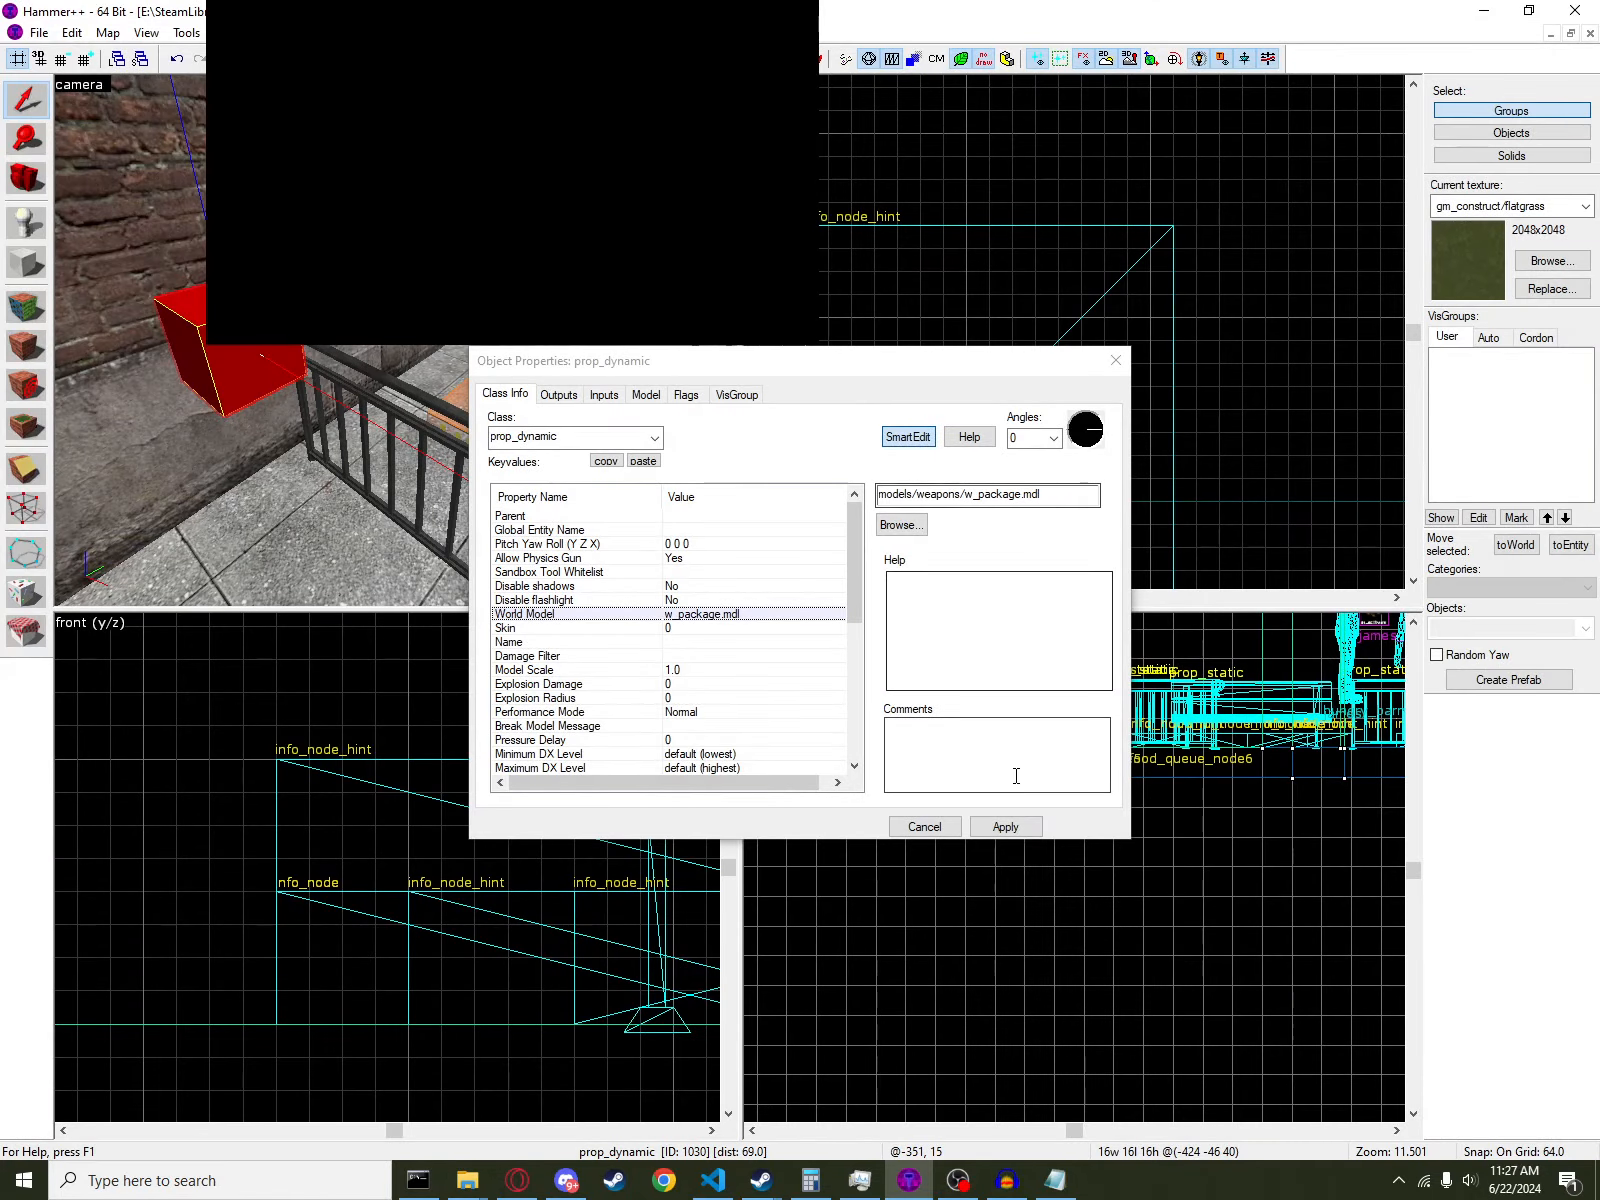
click(1005, 827)
click(1114, 360)
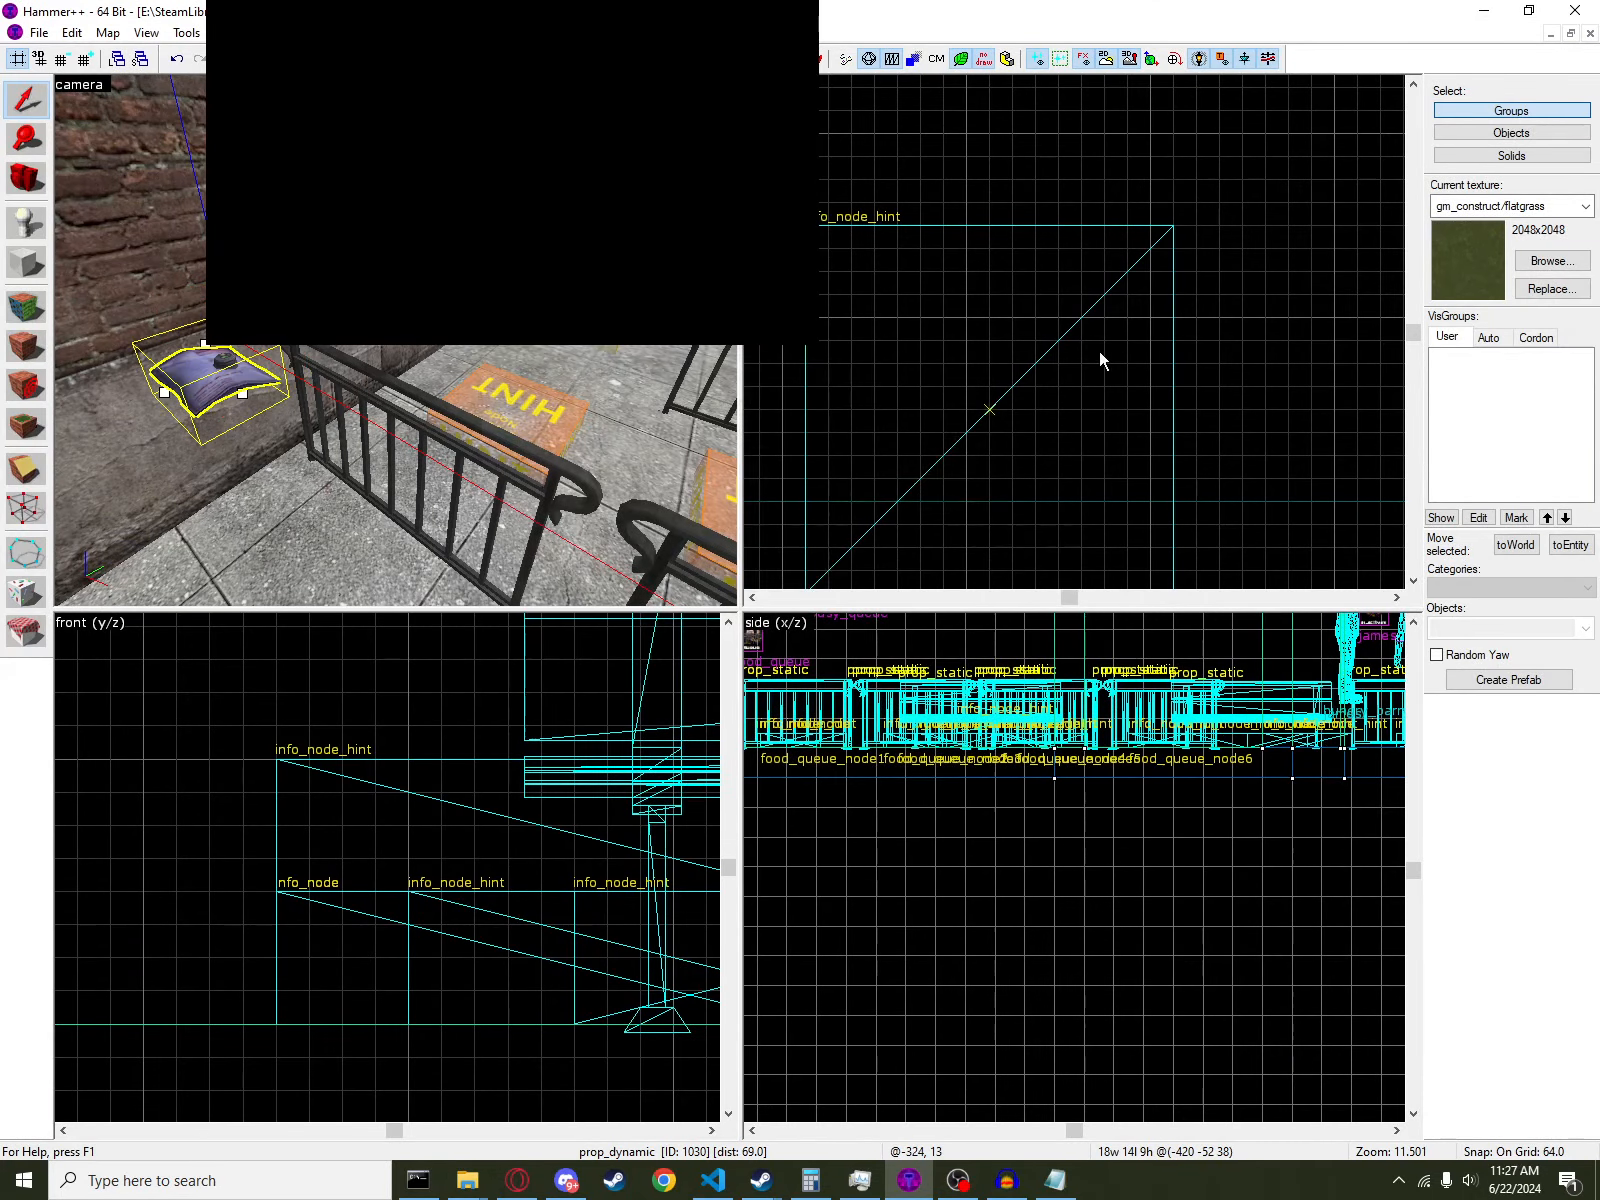
- Move the package prop toward the queue and raise it so it sits at the wall end of the railing
scroll(805, 485, down, 8)
scroll(812, 478, up, 4)
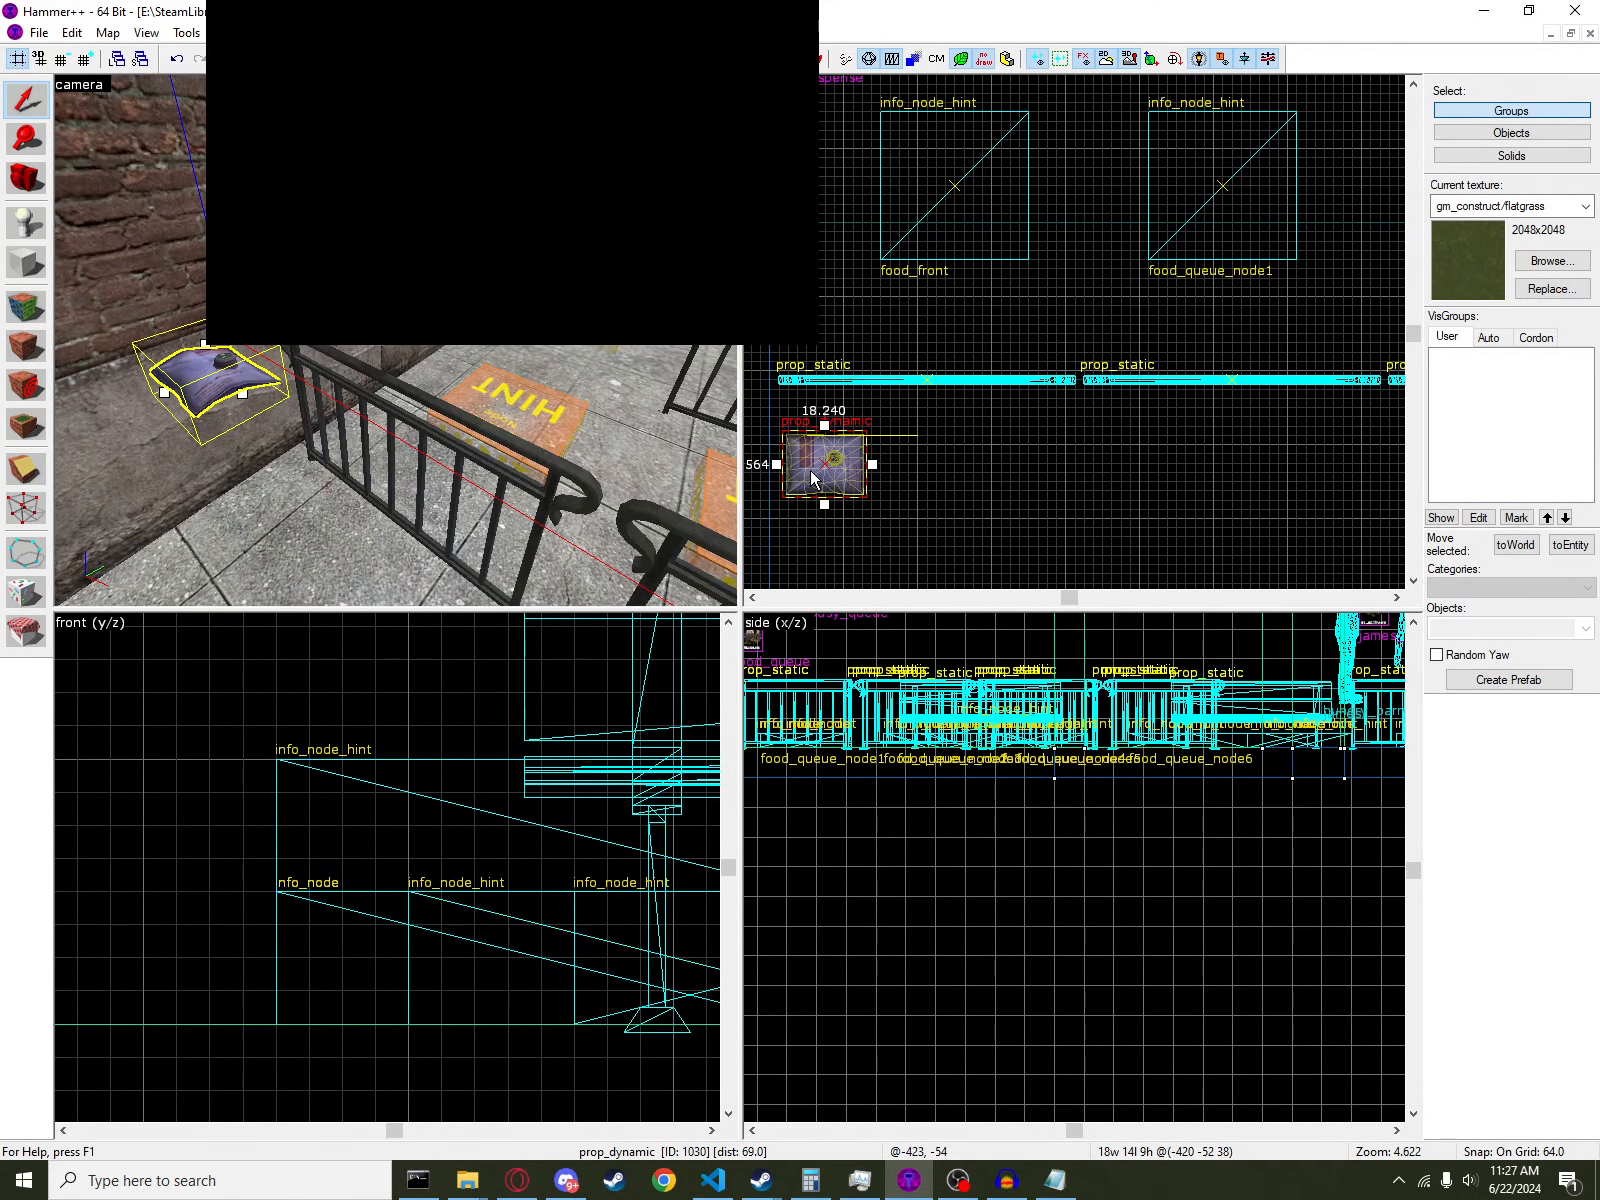
drag(812, 478, 812, 404)
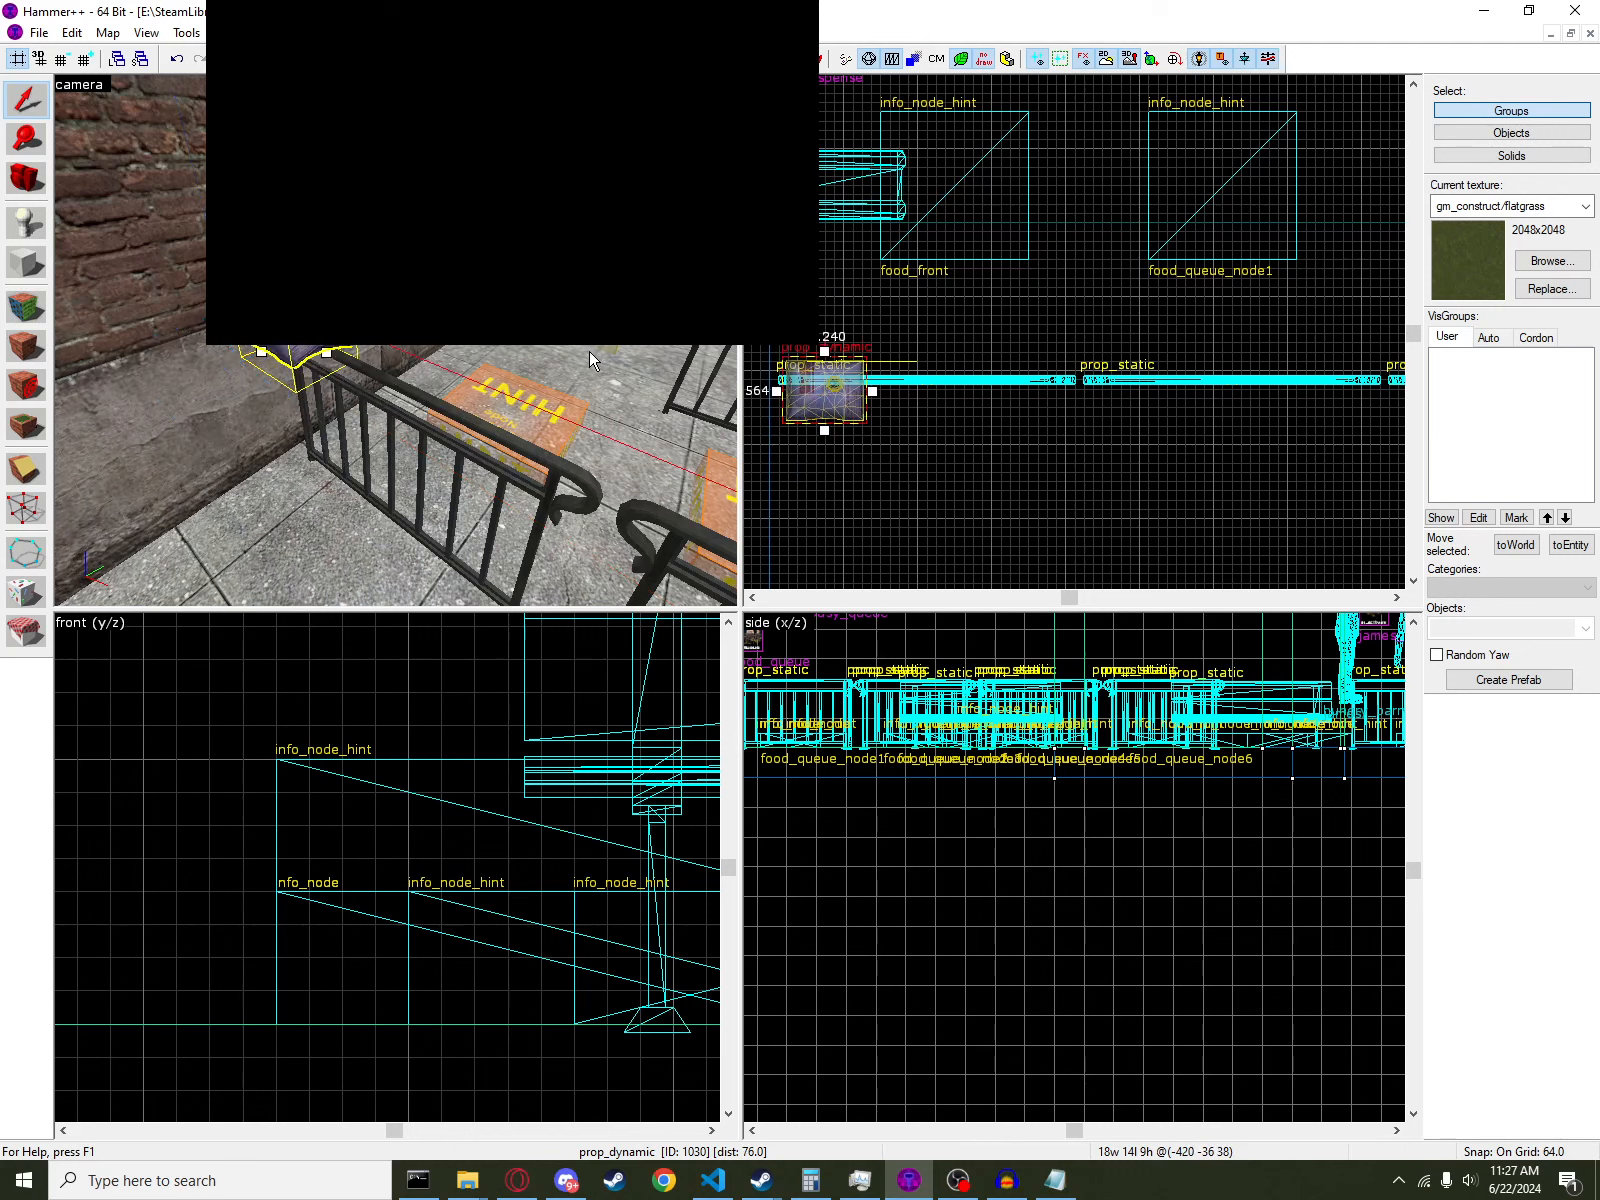
drag(309, 351, 305, 316)
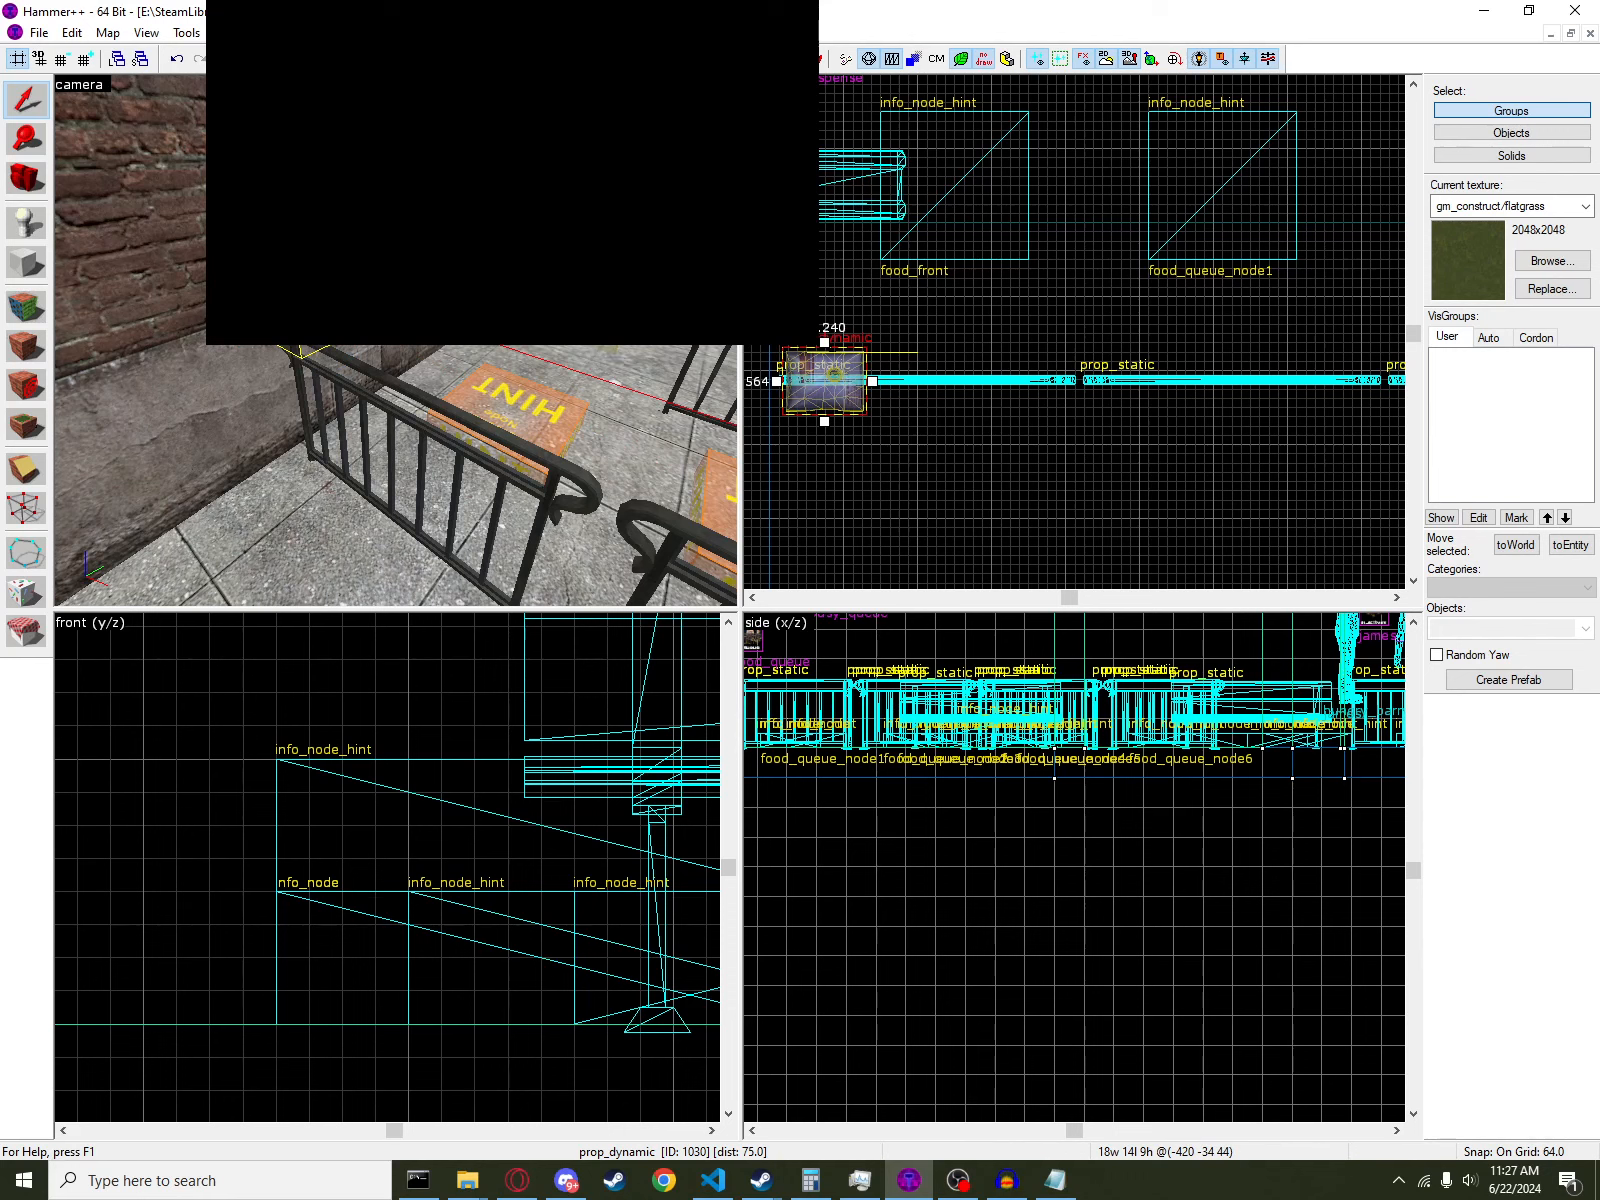
- Name the package prop food and close its properties
key(alt+Return)
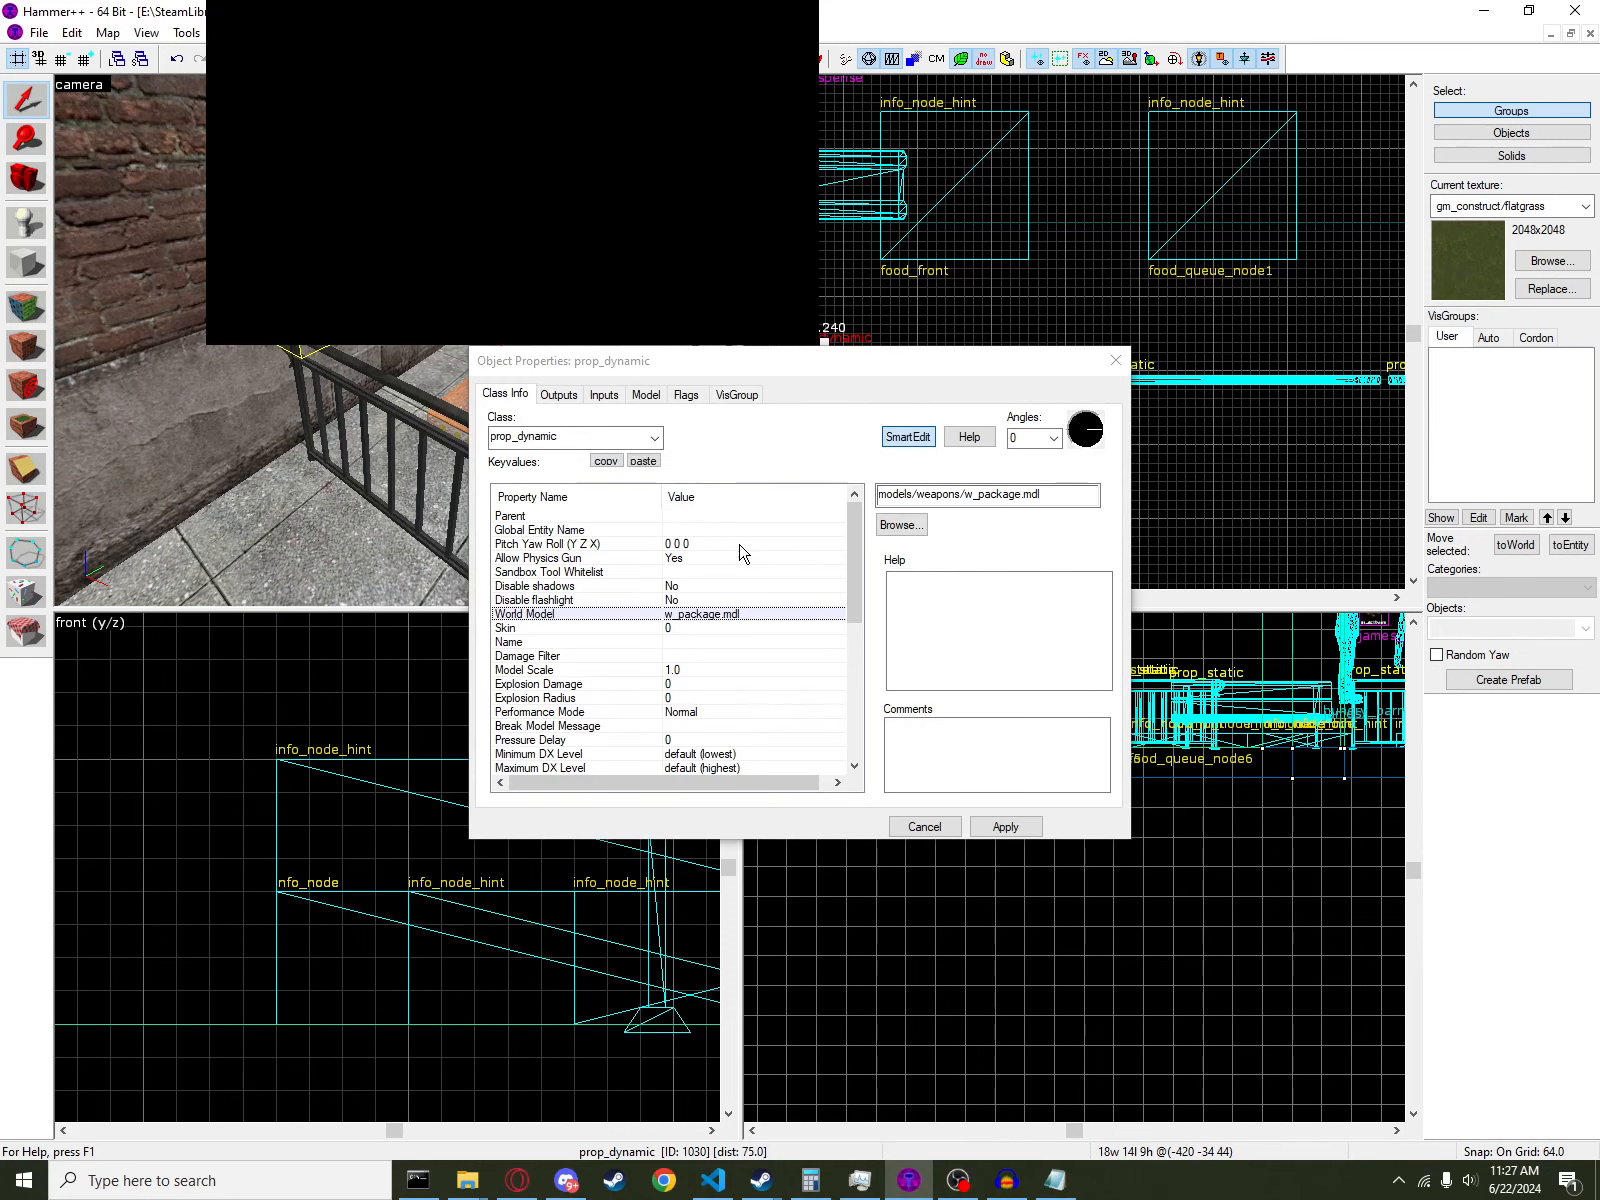
click(681, 656)
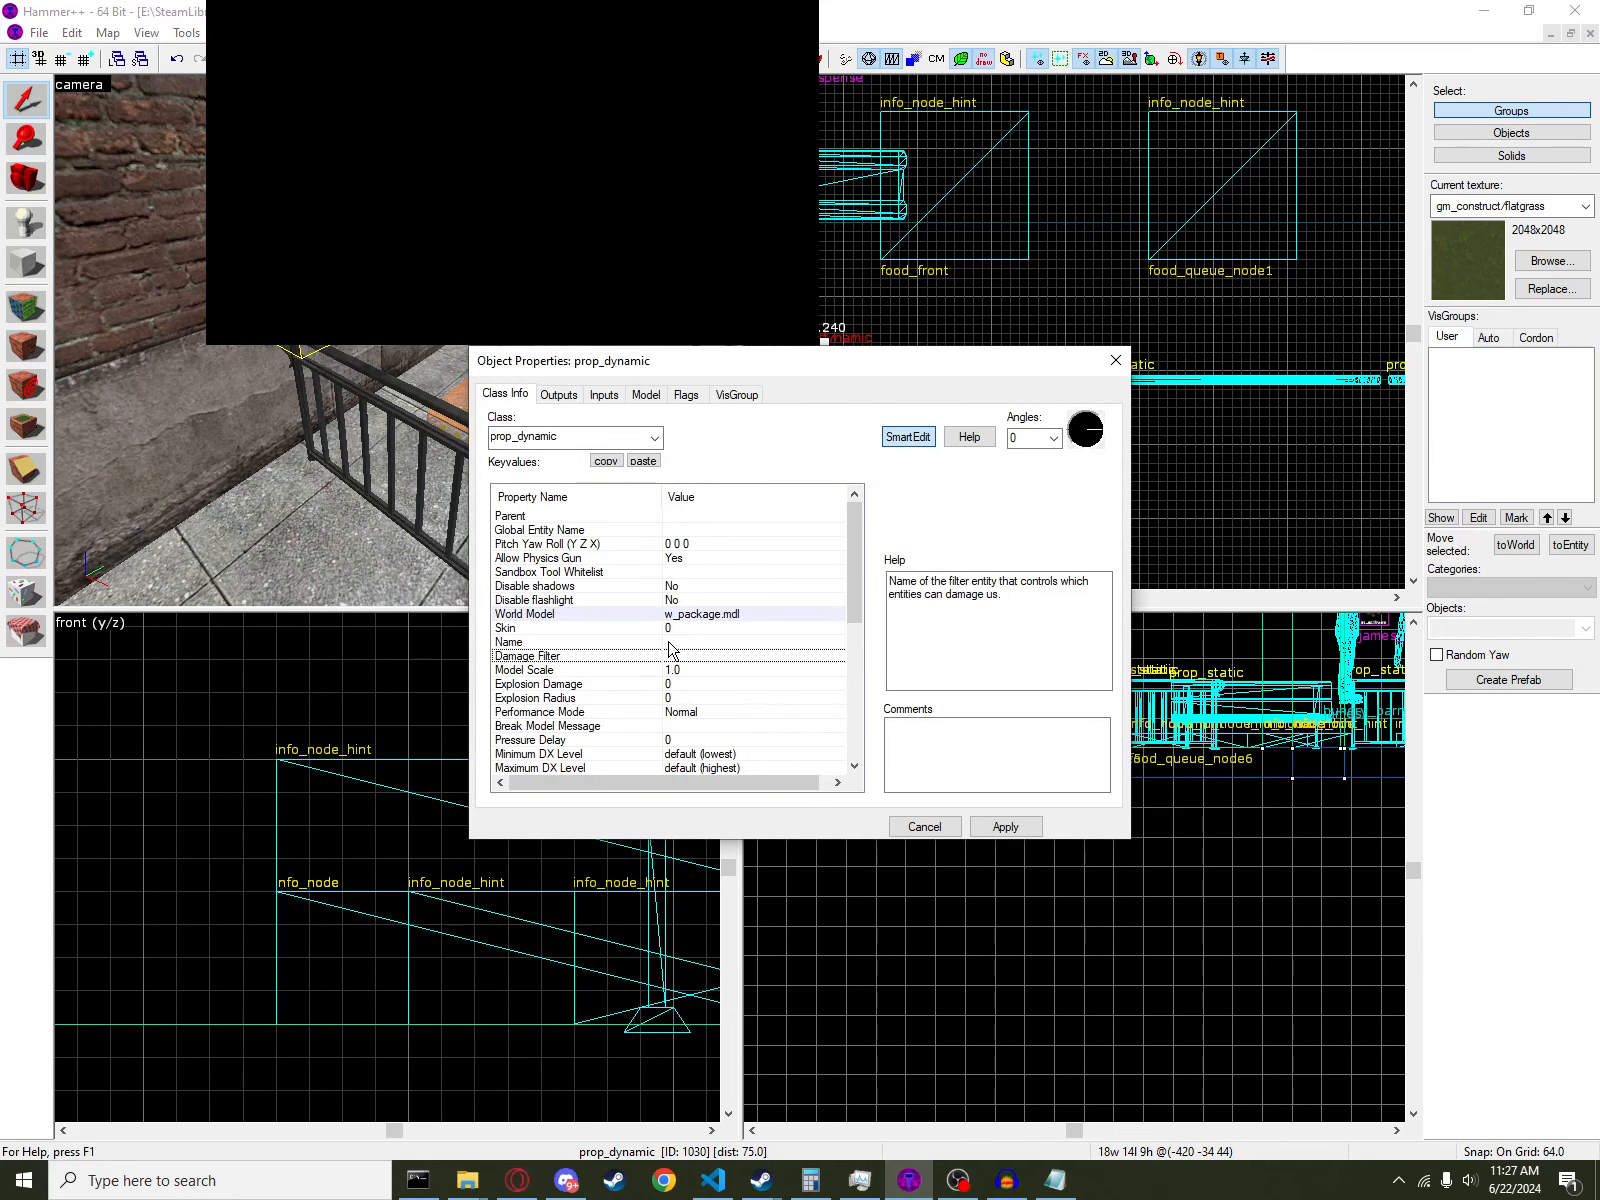
click(681, 642)
click(985, 494)
text(food)
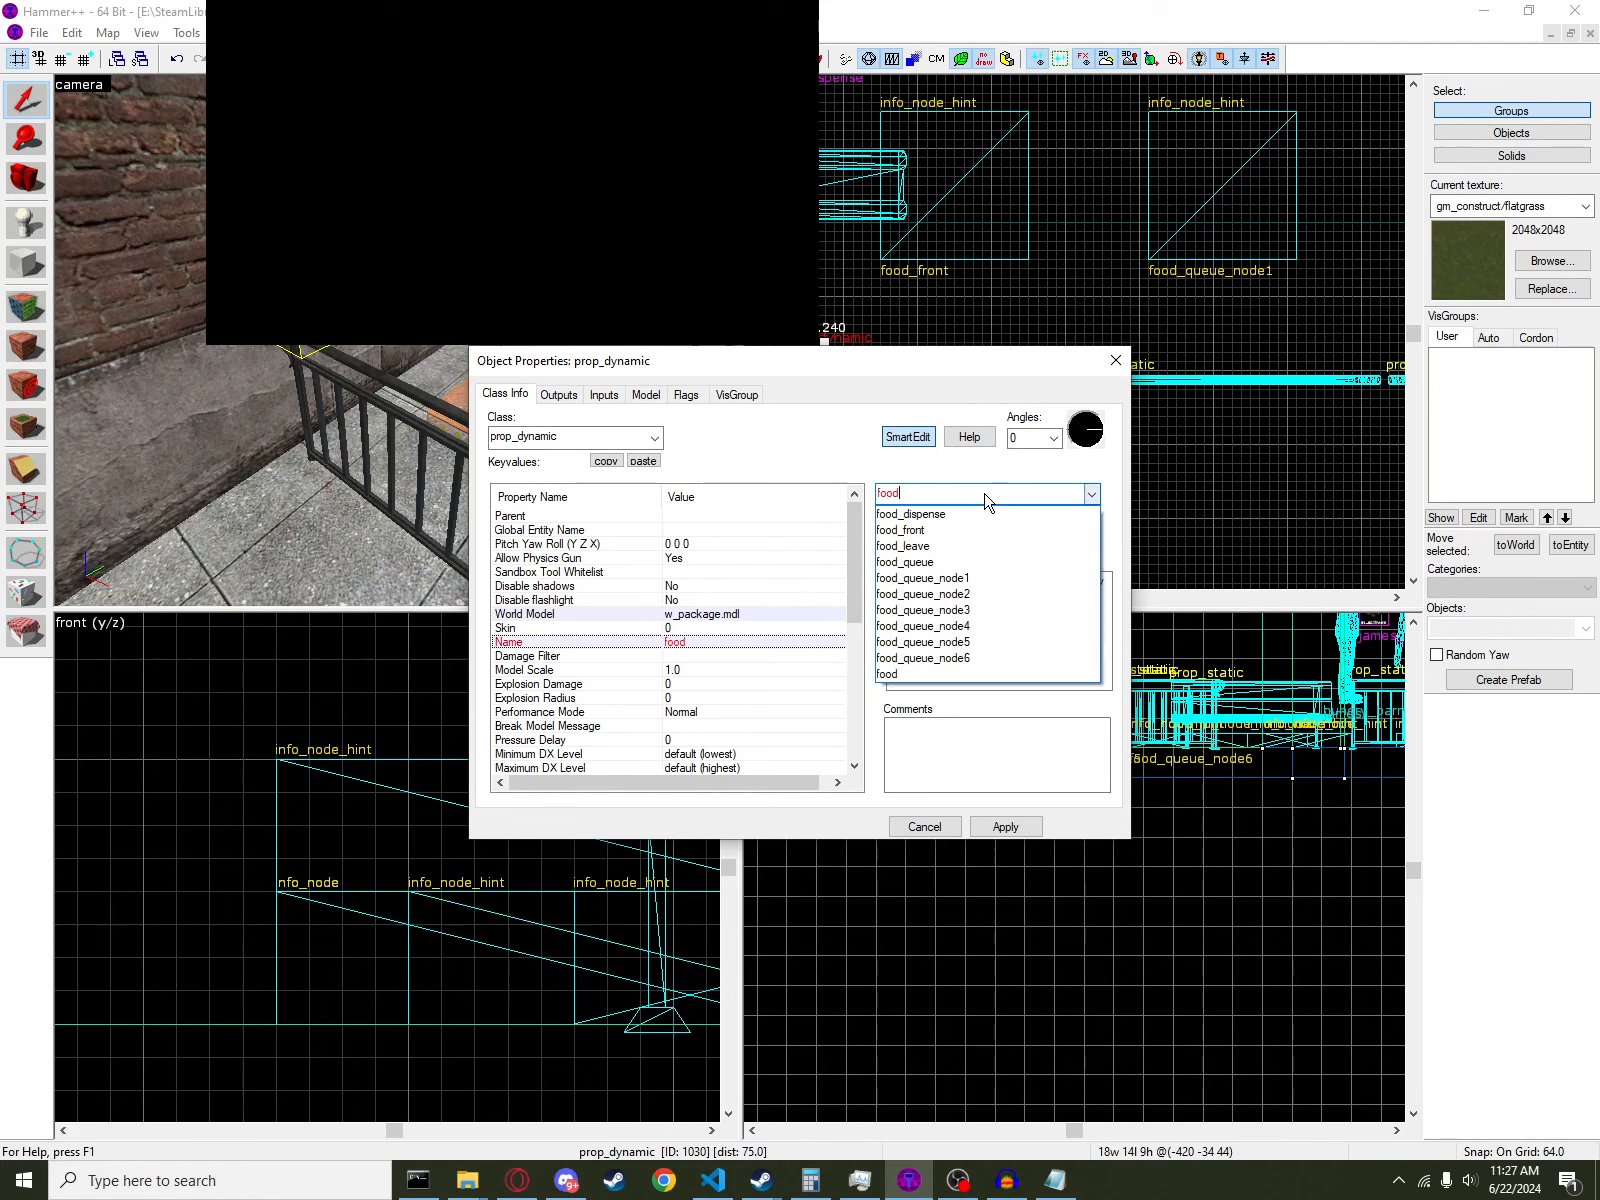
key(Return)
click(1116, 360)
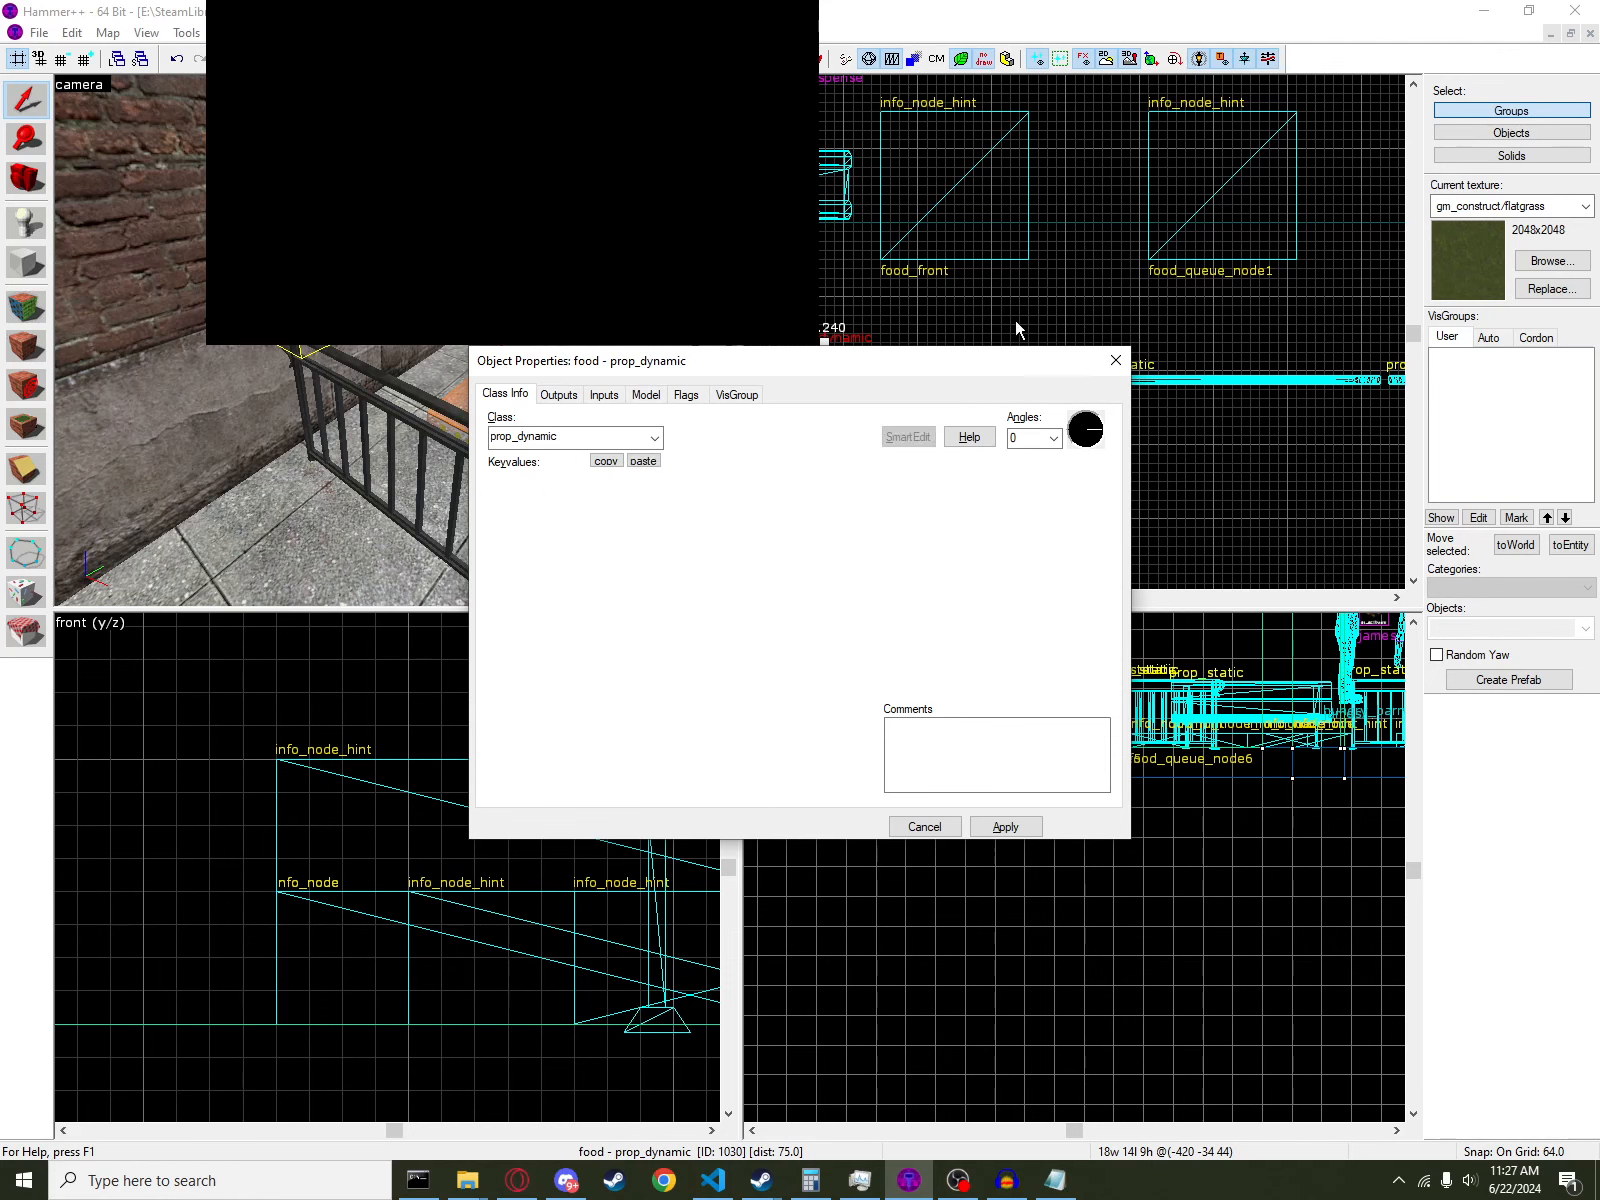
- Place a logic_auto entity on the brick wall beside the package prop
click(10, 218)
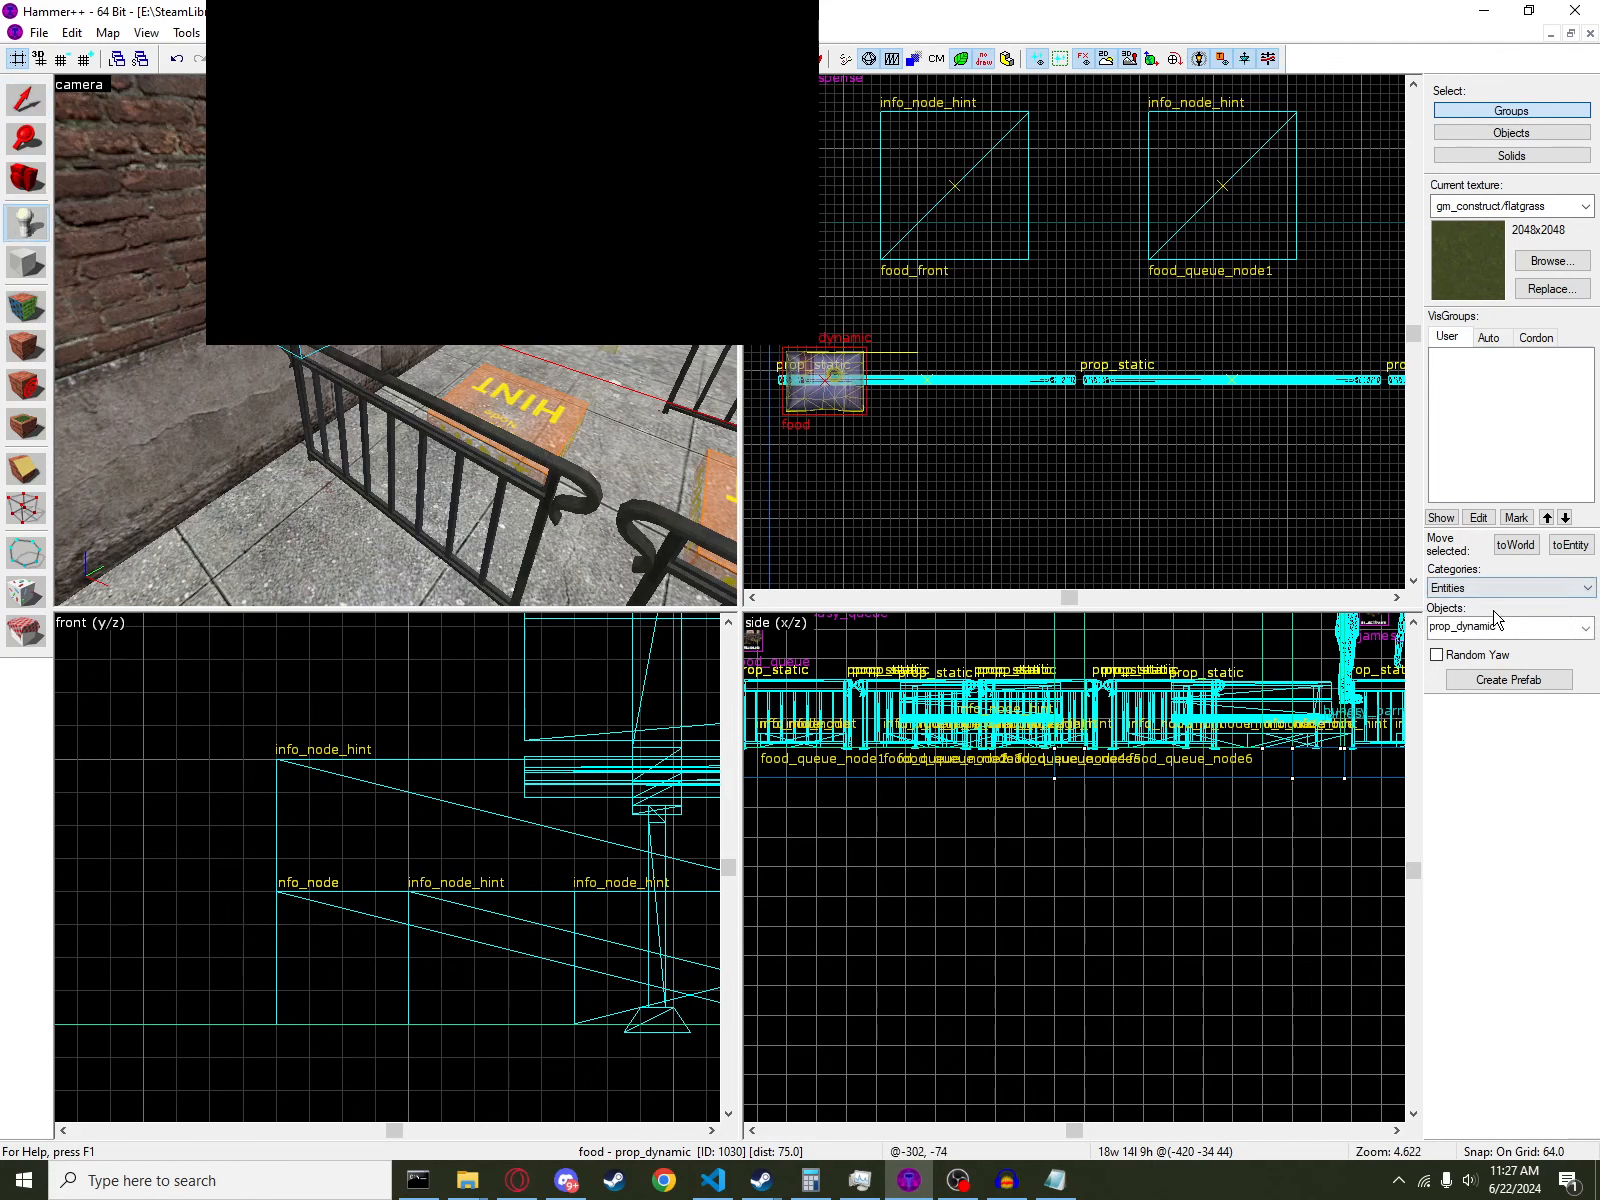
text(log)
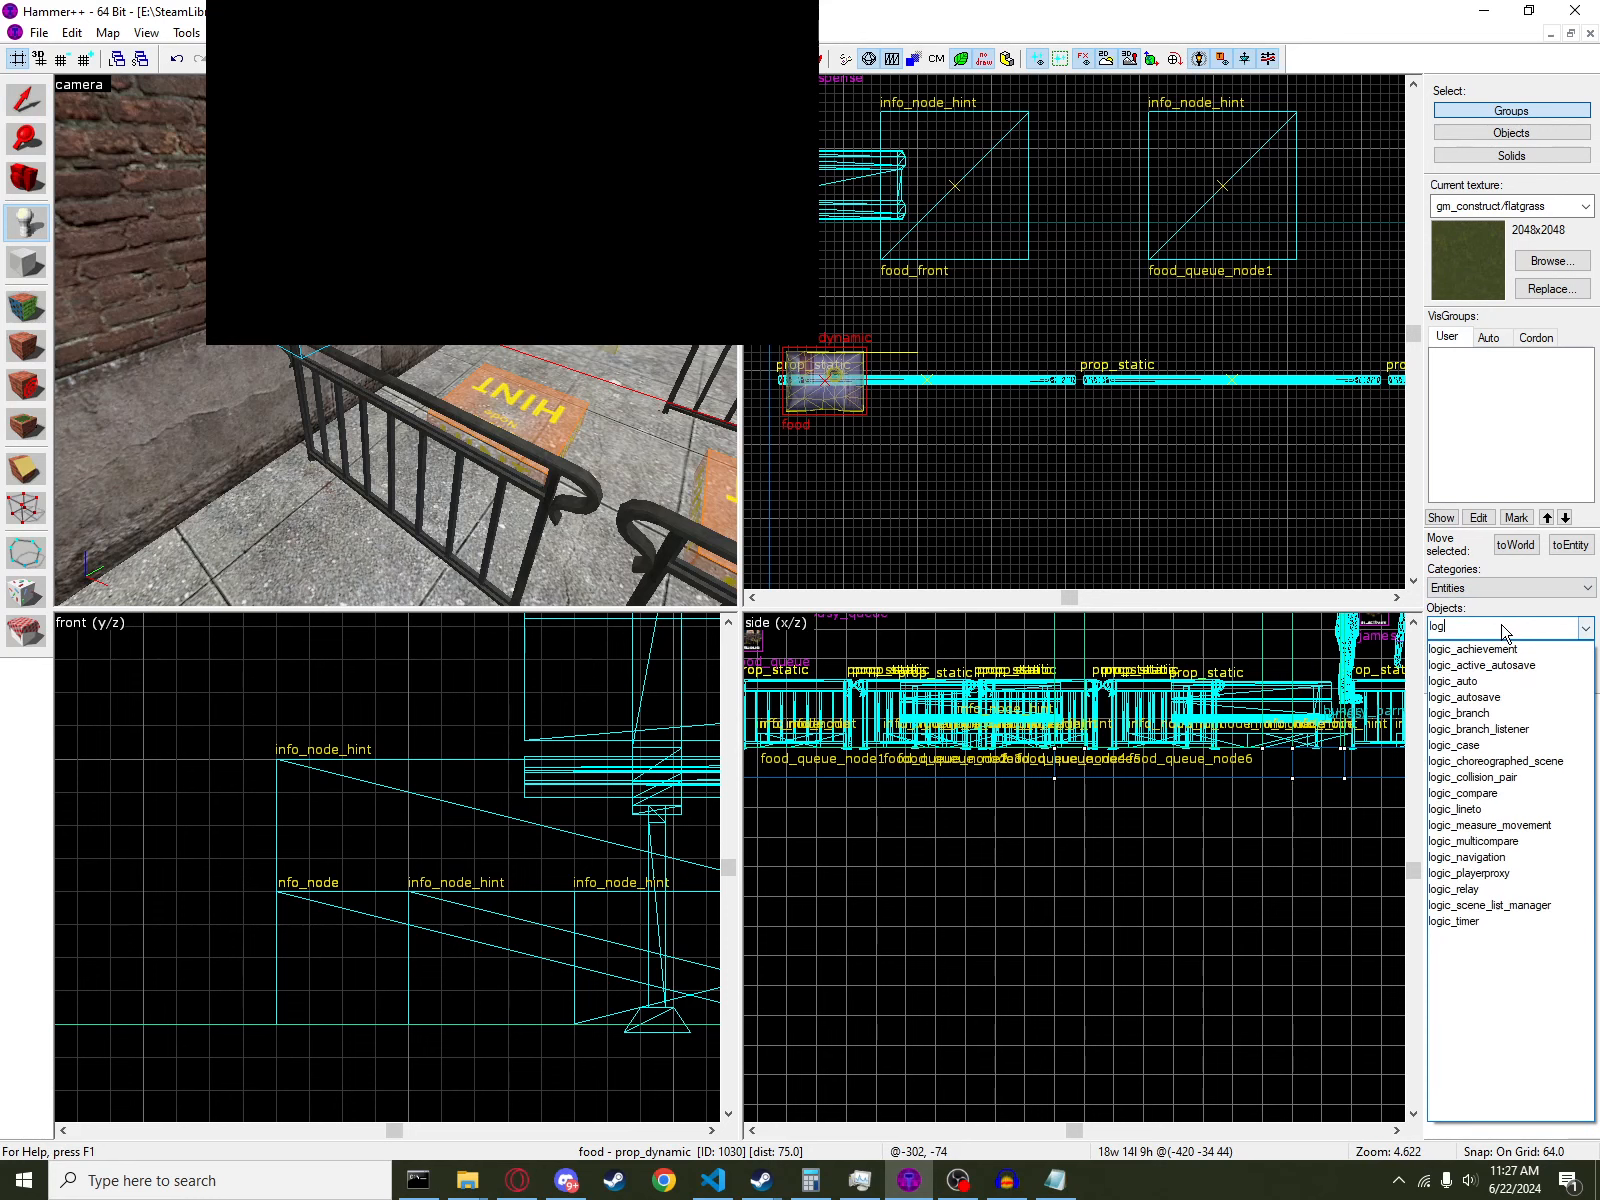
text(ic_auto)
key(Return)
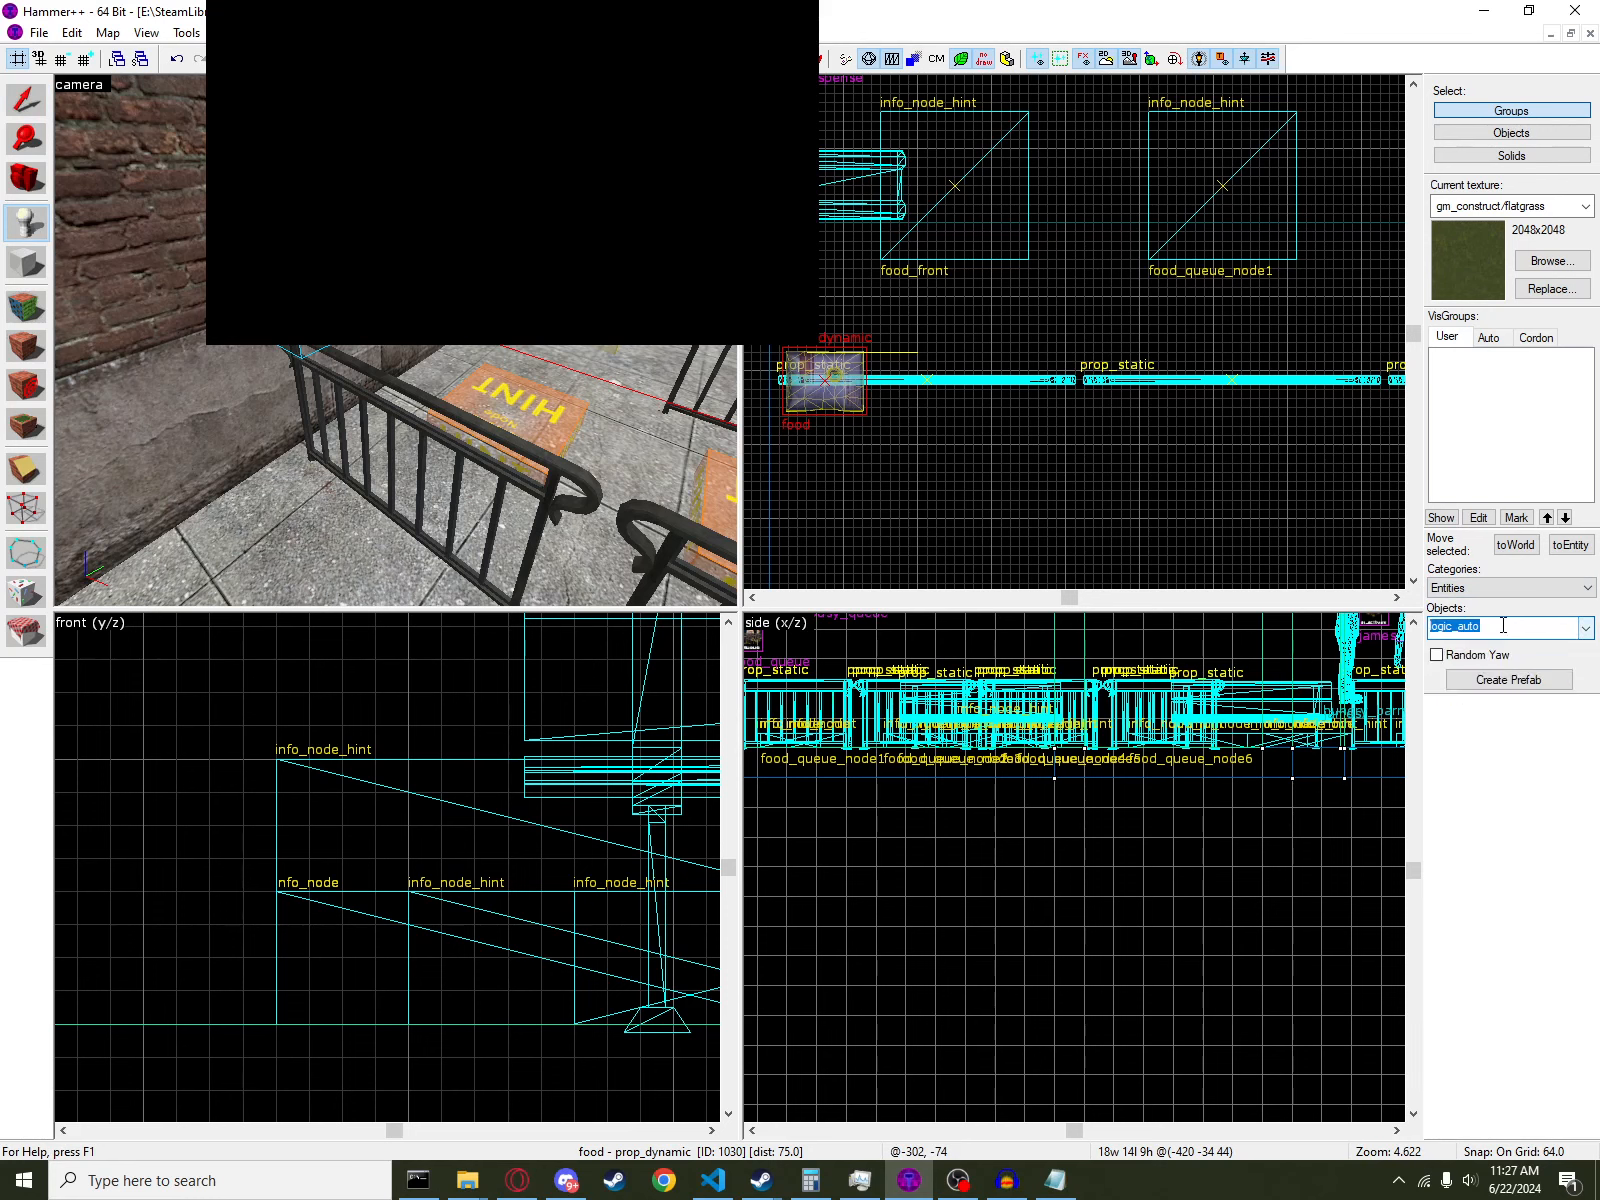
key(z)
click(396, 346)
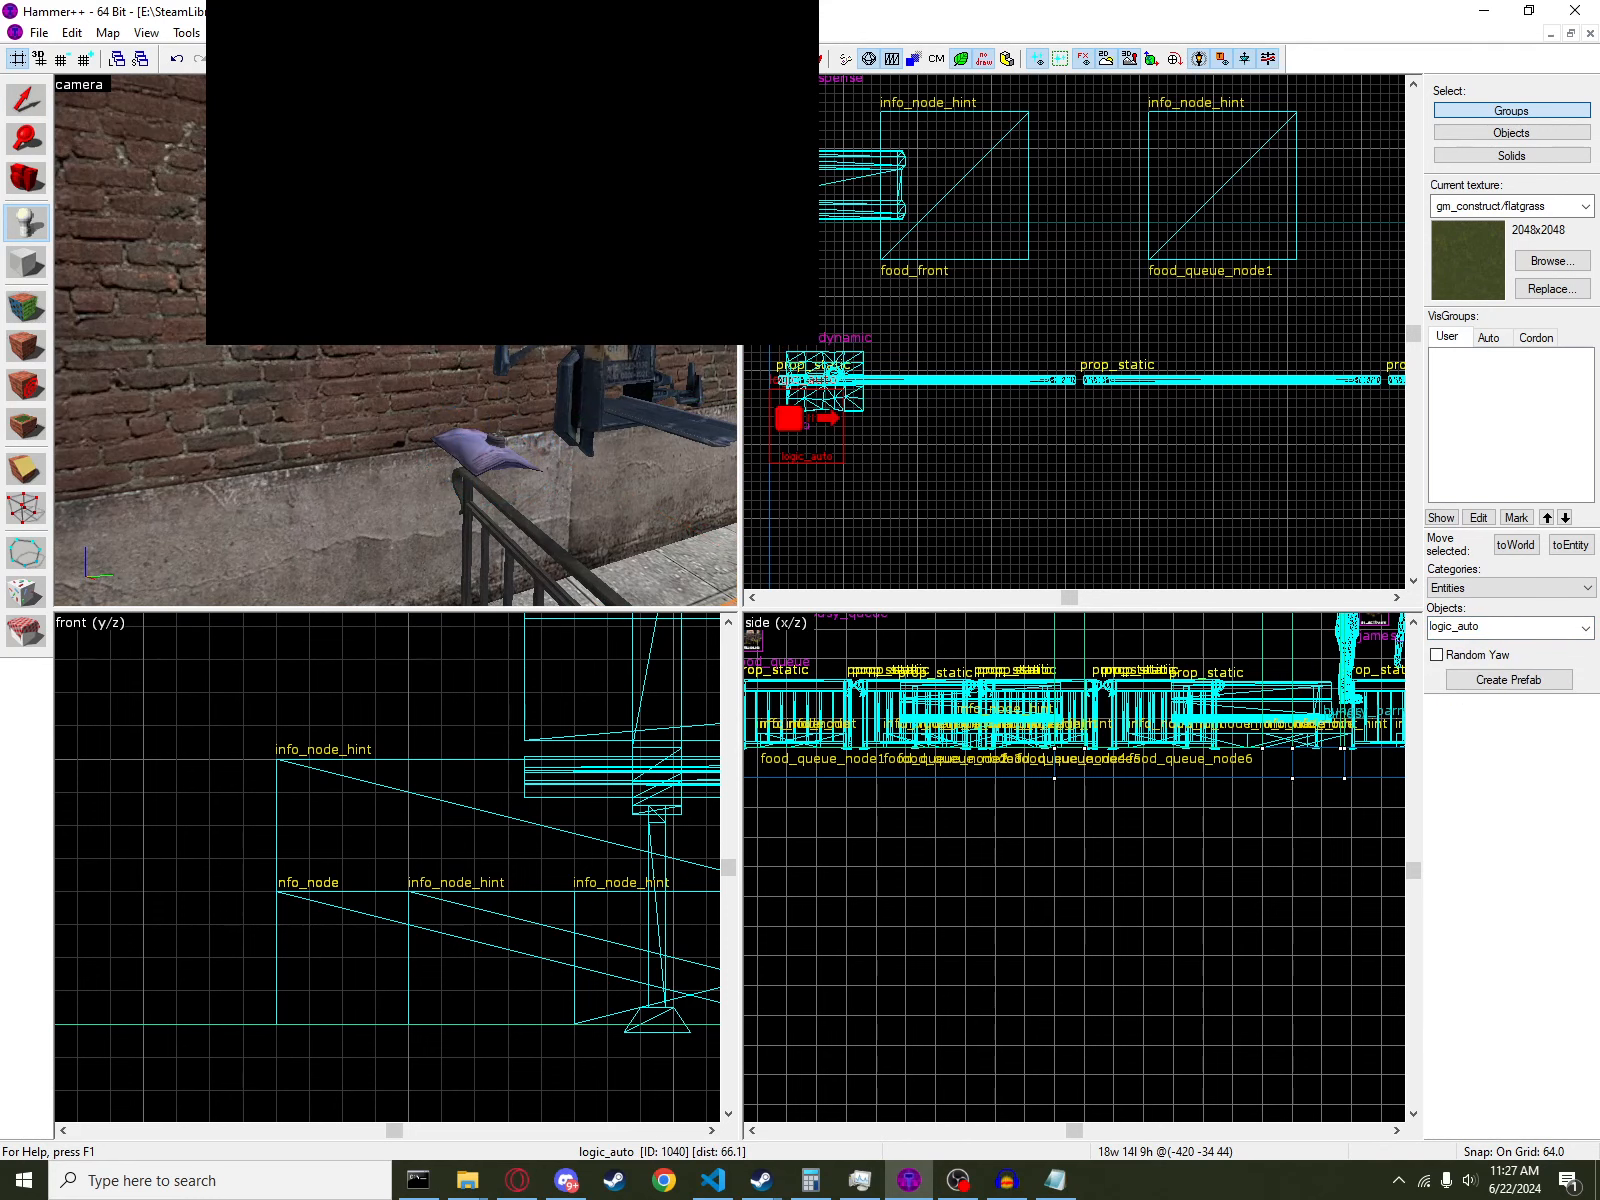
- Add an OnMapSpawn output to the logic_auto that targets the food prop
click(26, 99)
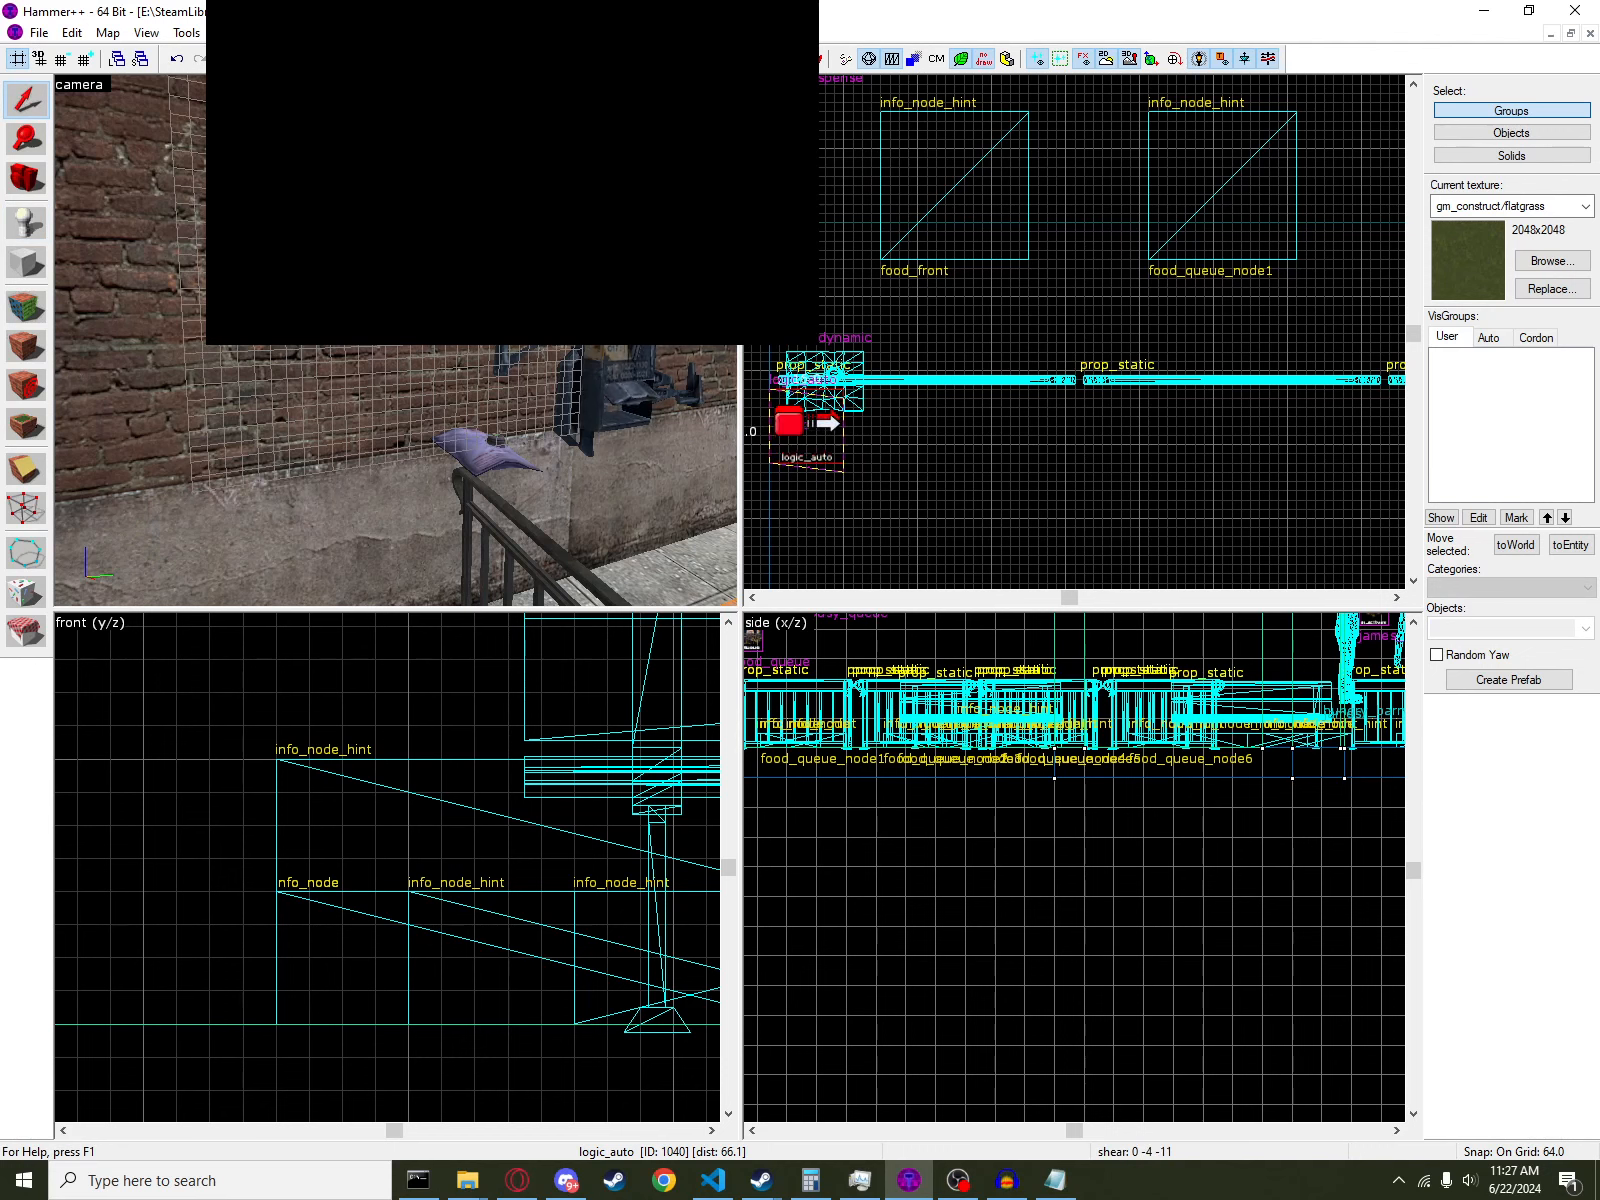
double_click(417, 430)
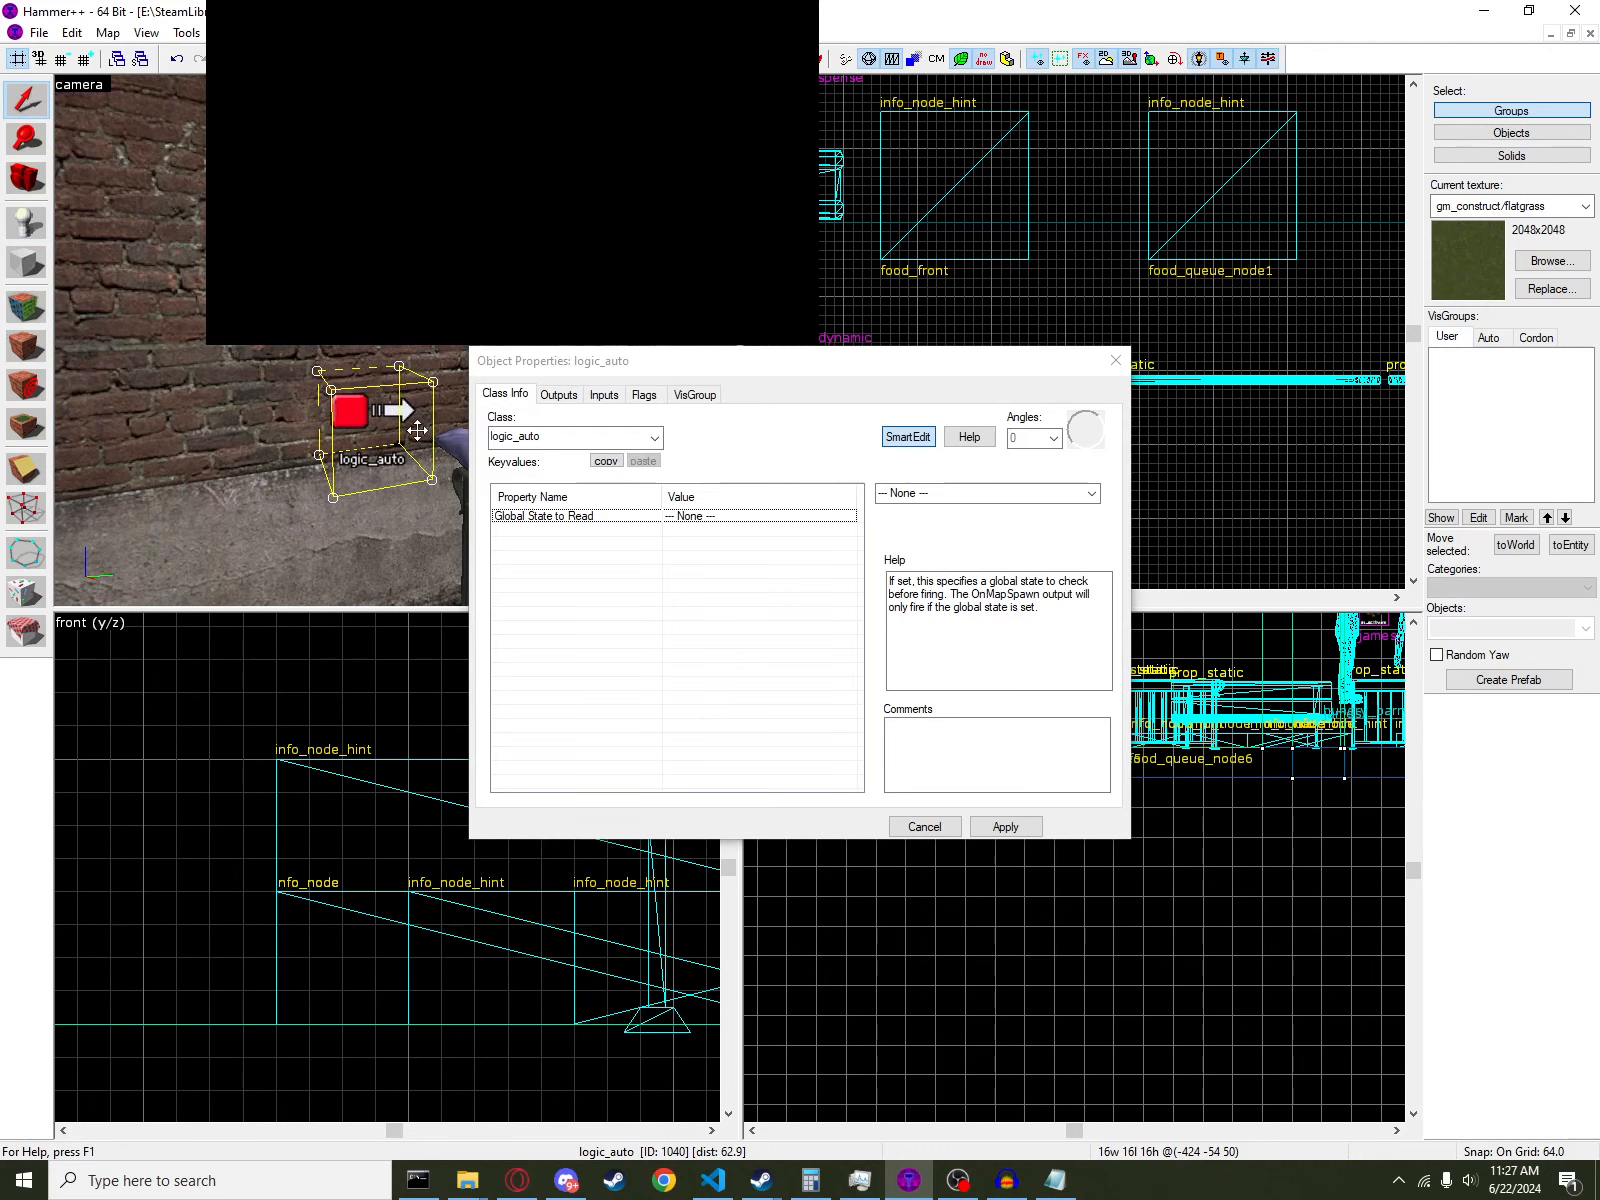
click(559, 396)
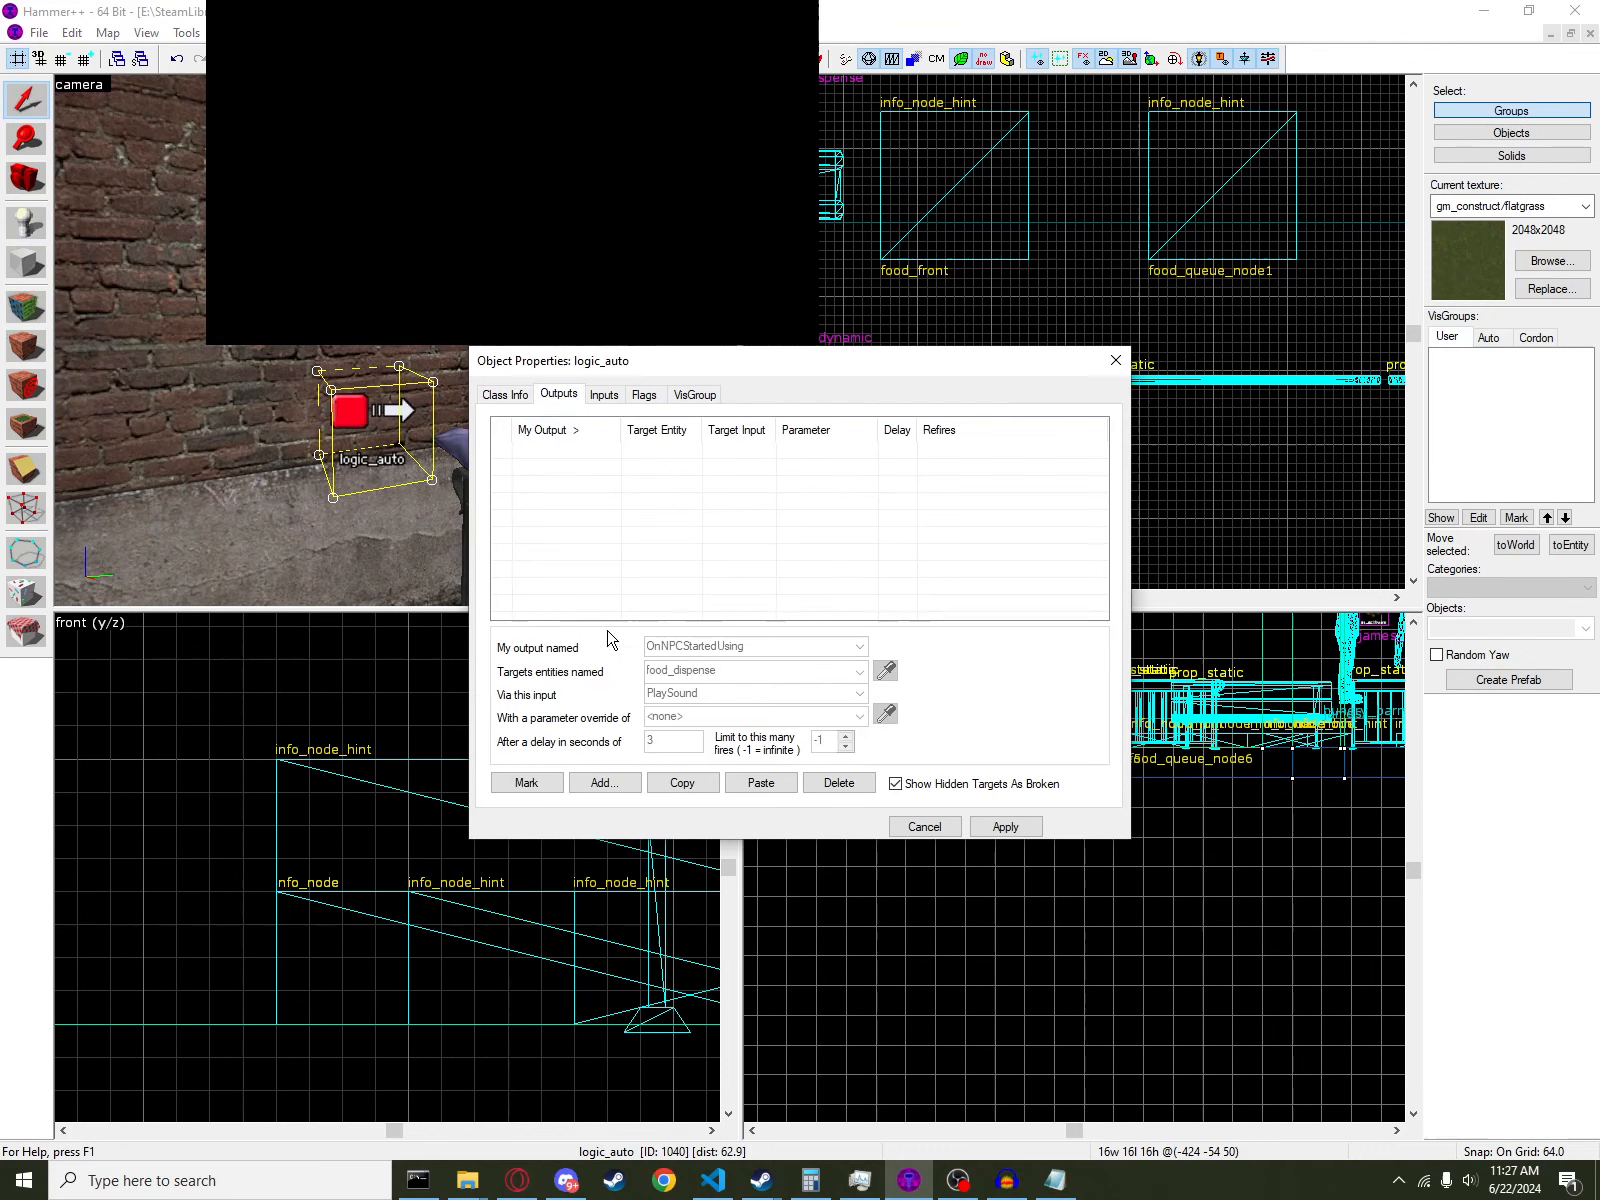
click(610, 785)
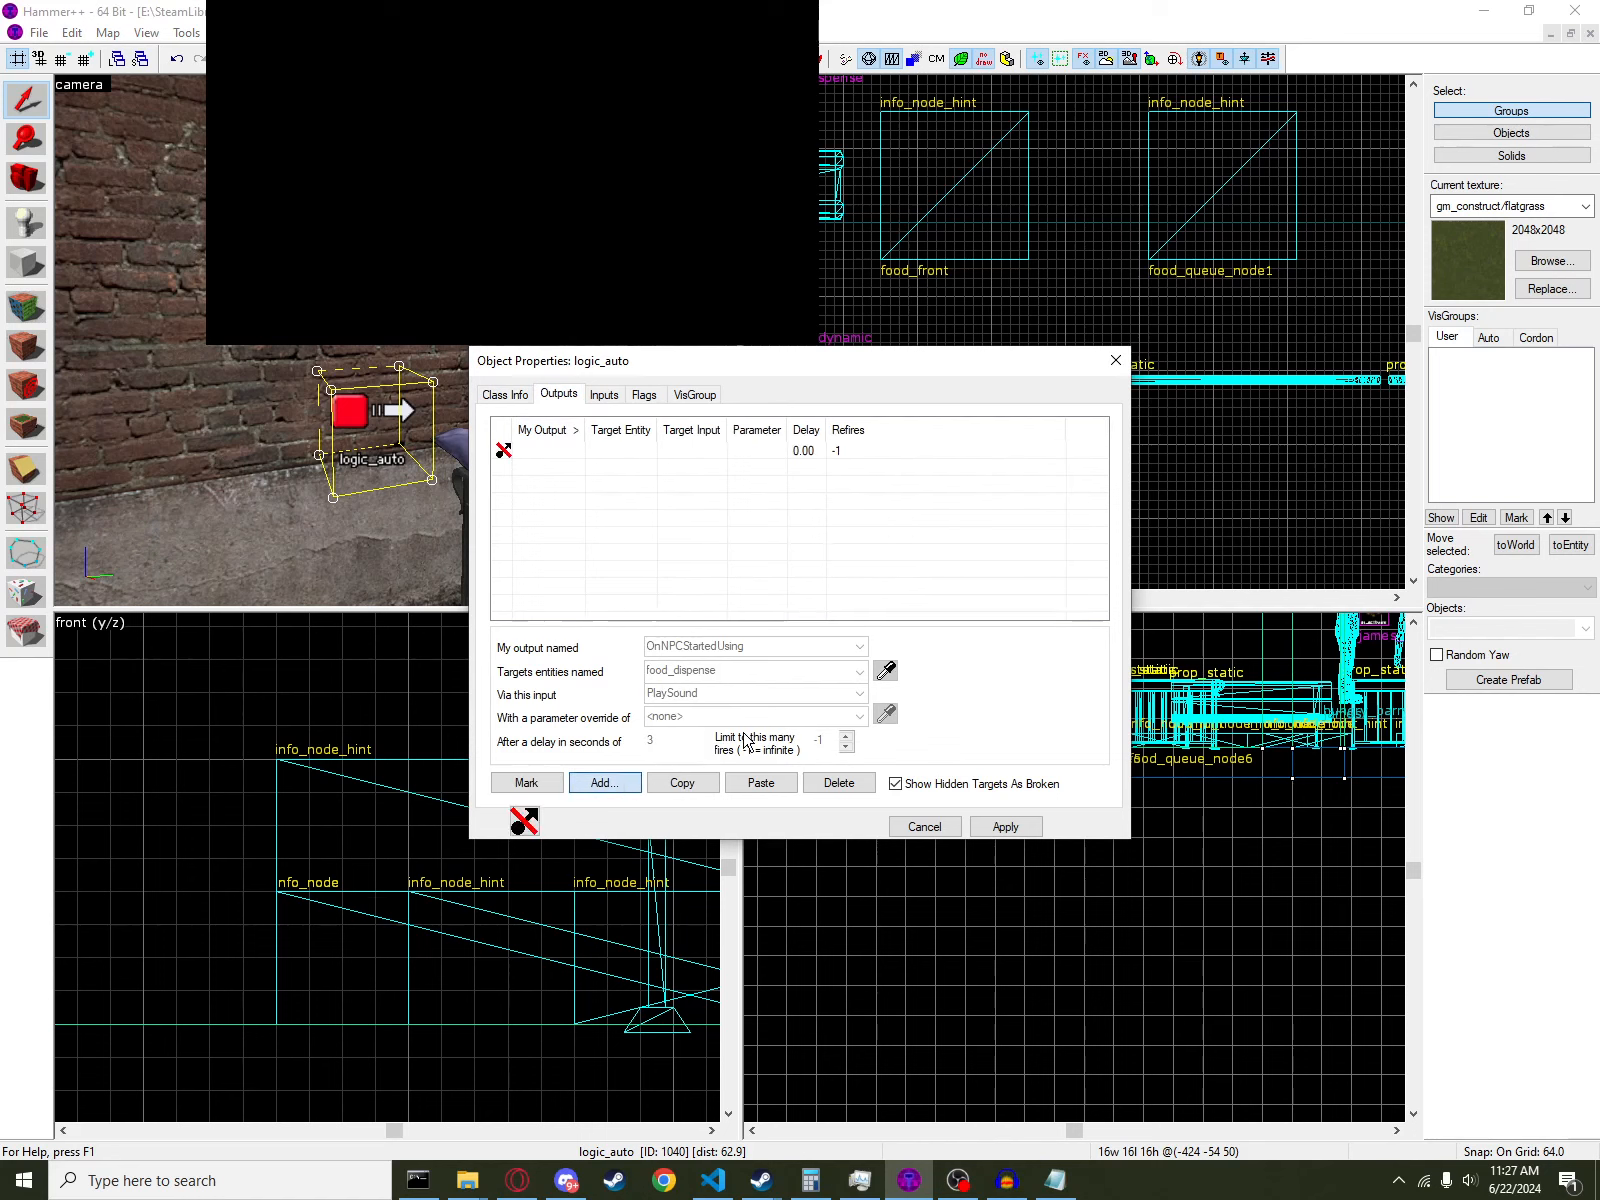
click(859, 646)
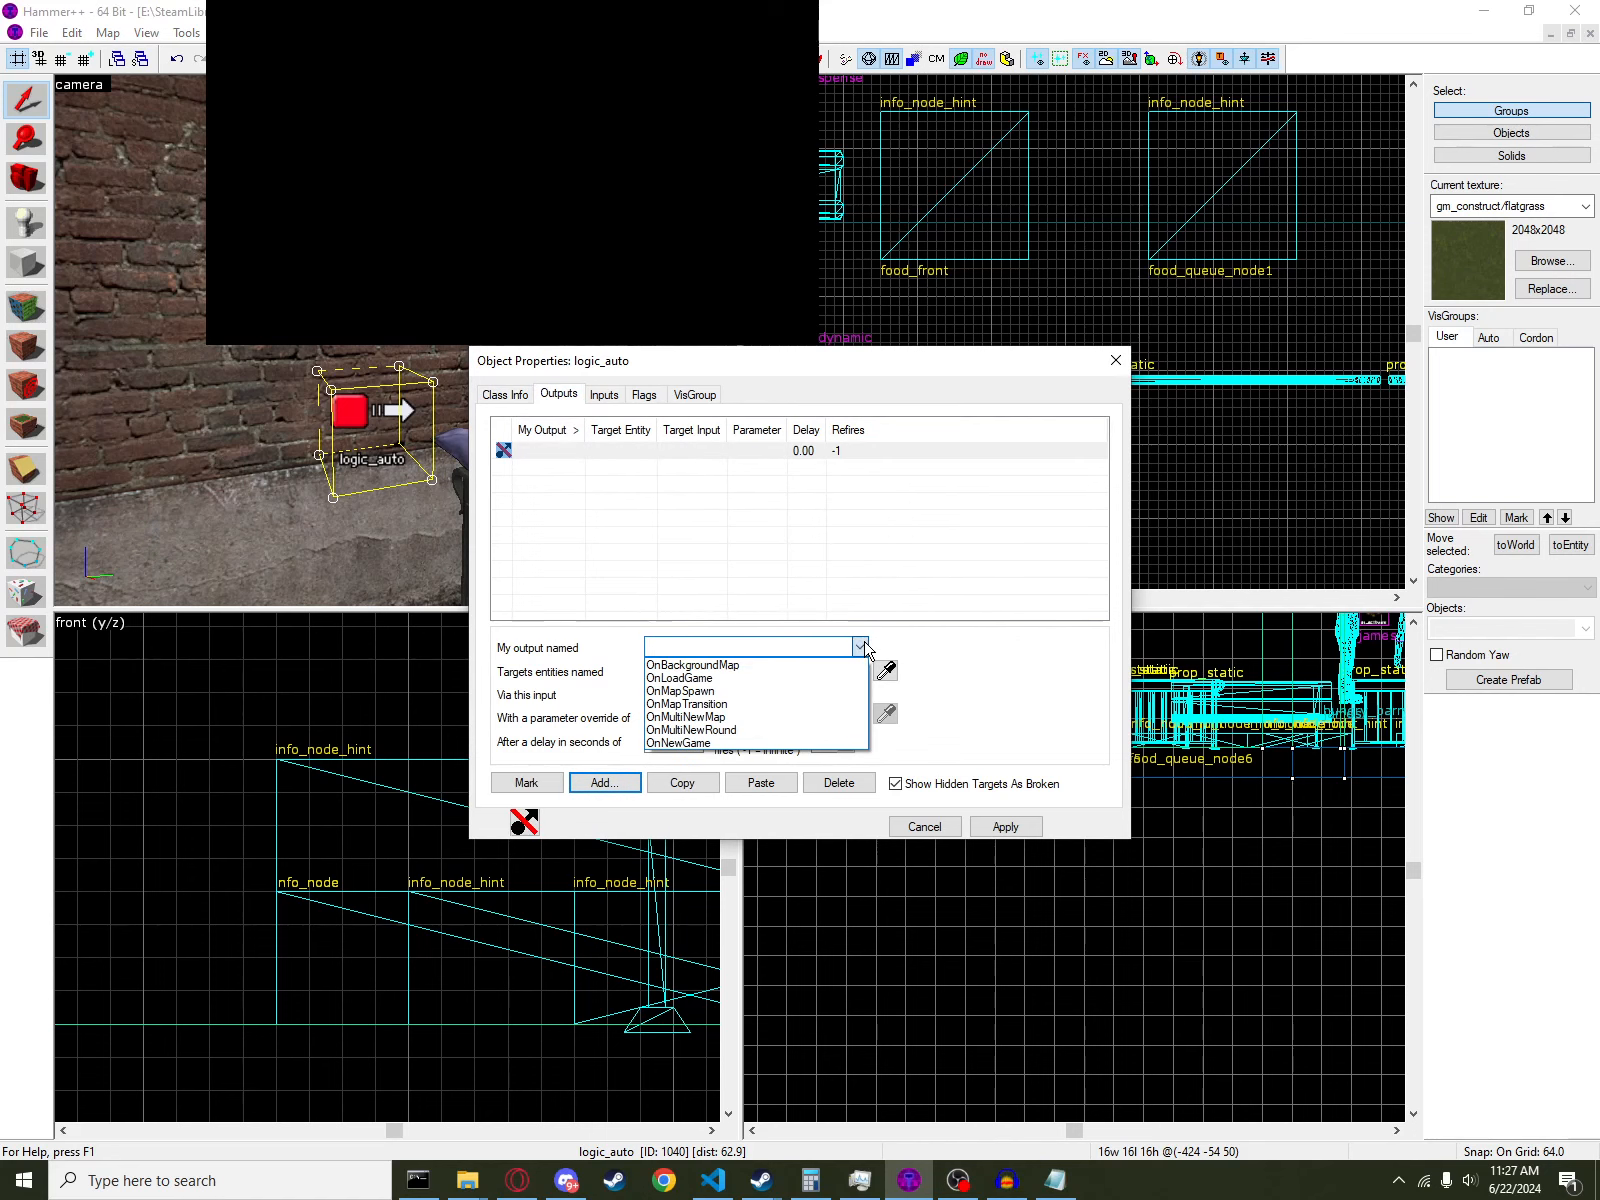
click(805, 694)
click(886, 670)
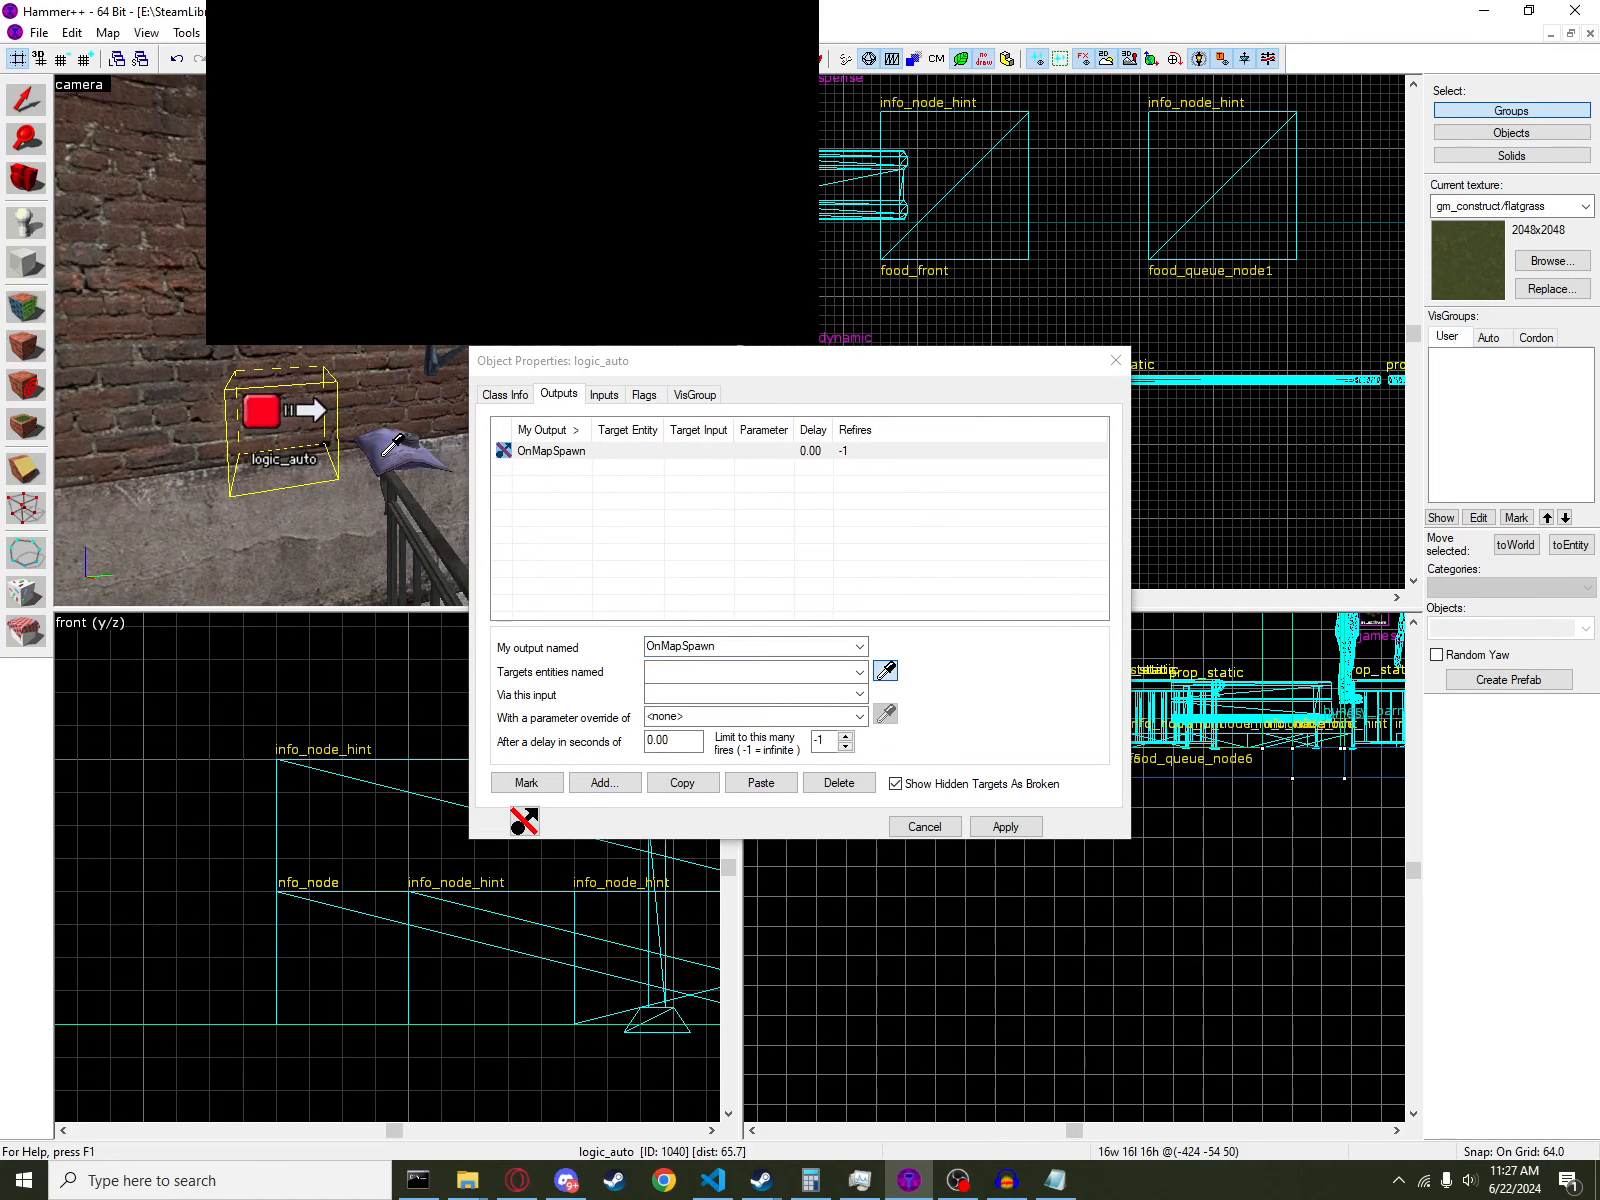
click(433, 483)
- Set the OnMapSpawn output's input to SetParentAttachment with package_attachment as the parameter override, and close the logic_auto properties
click(859, 694)
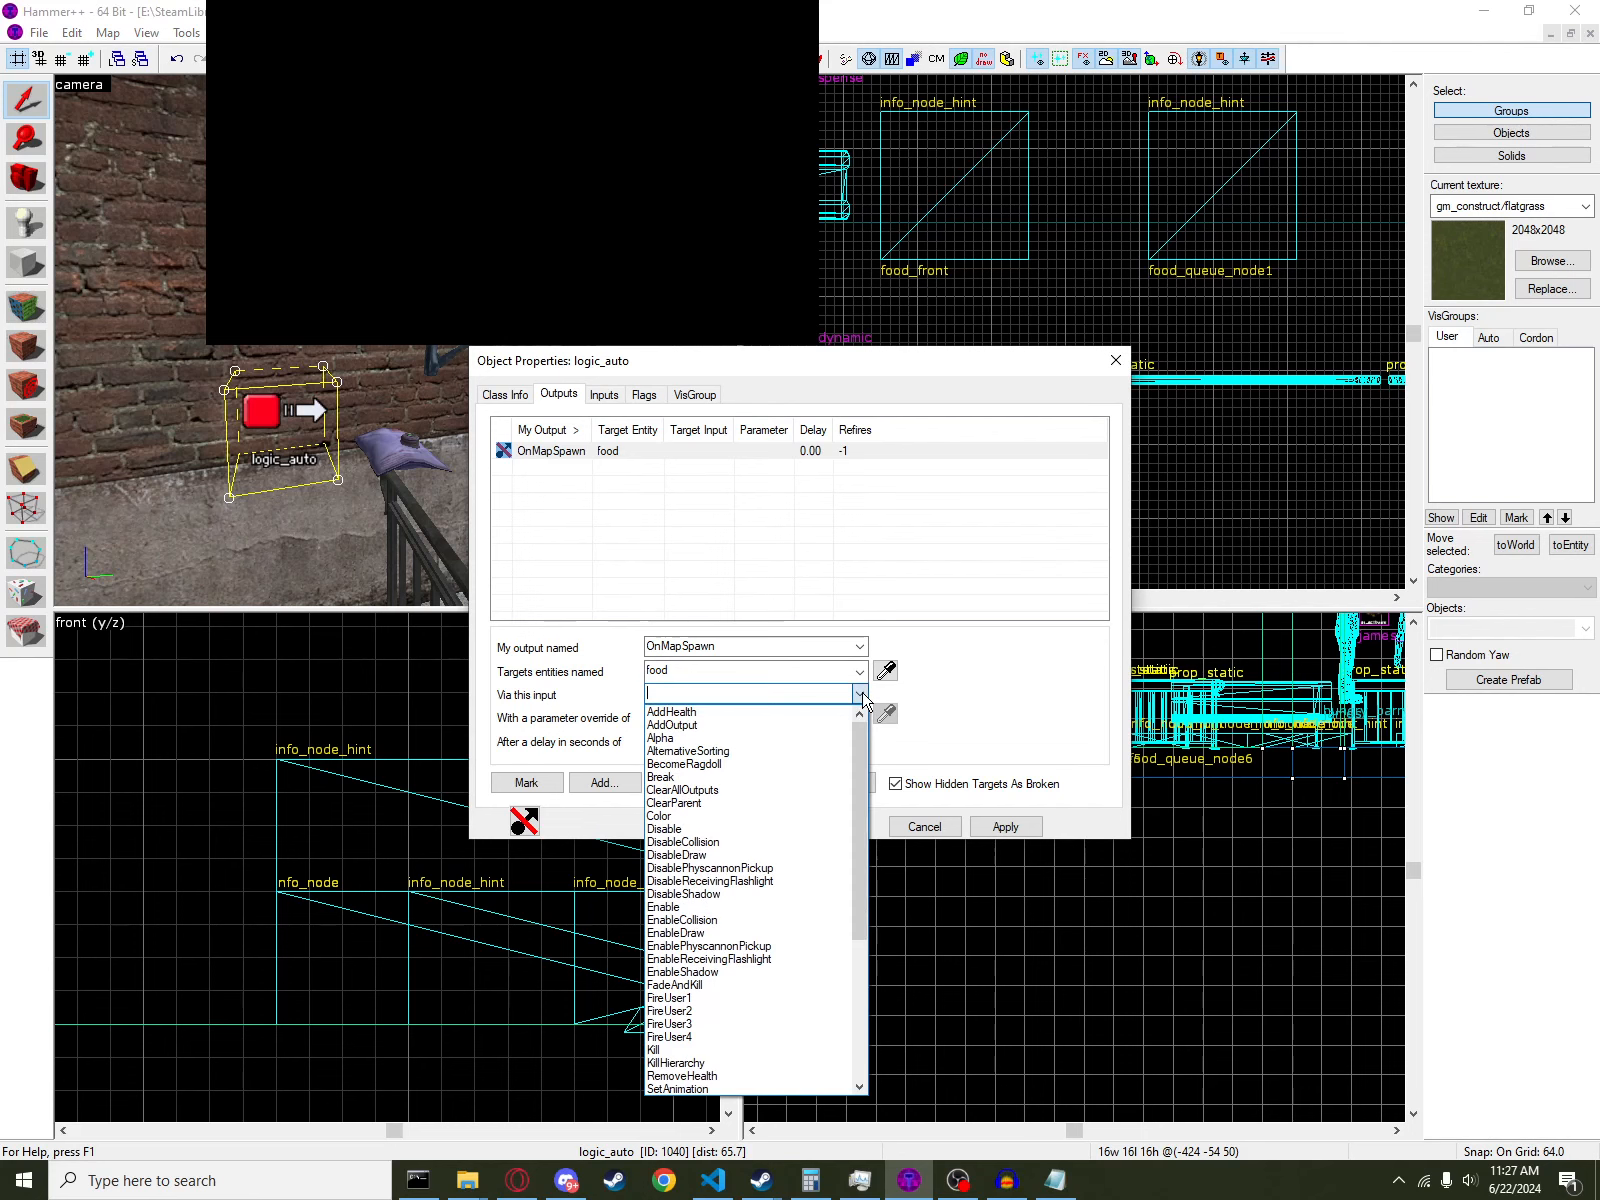
text(SetParent)
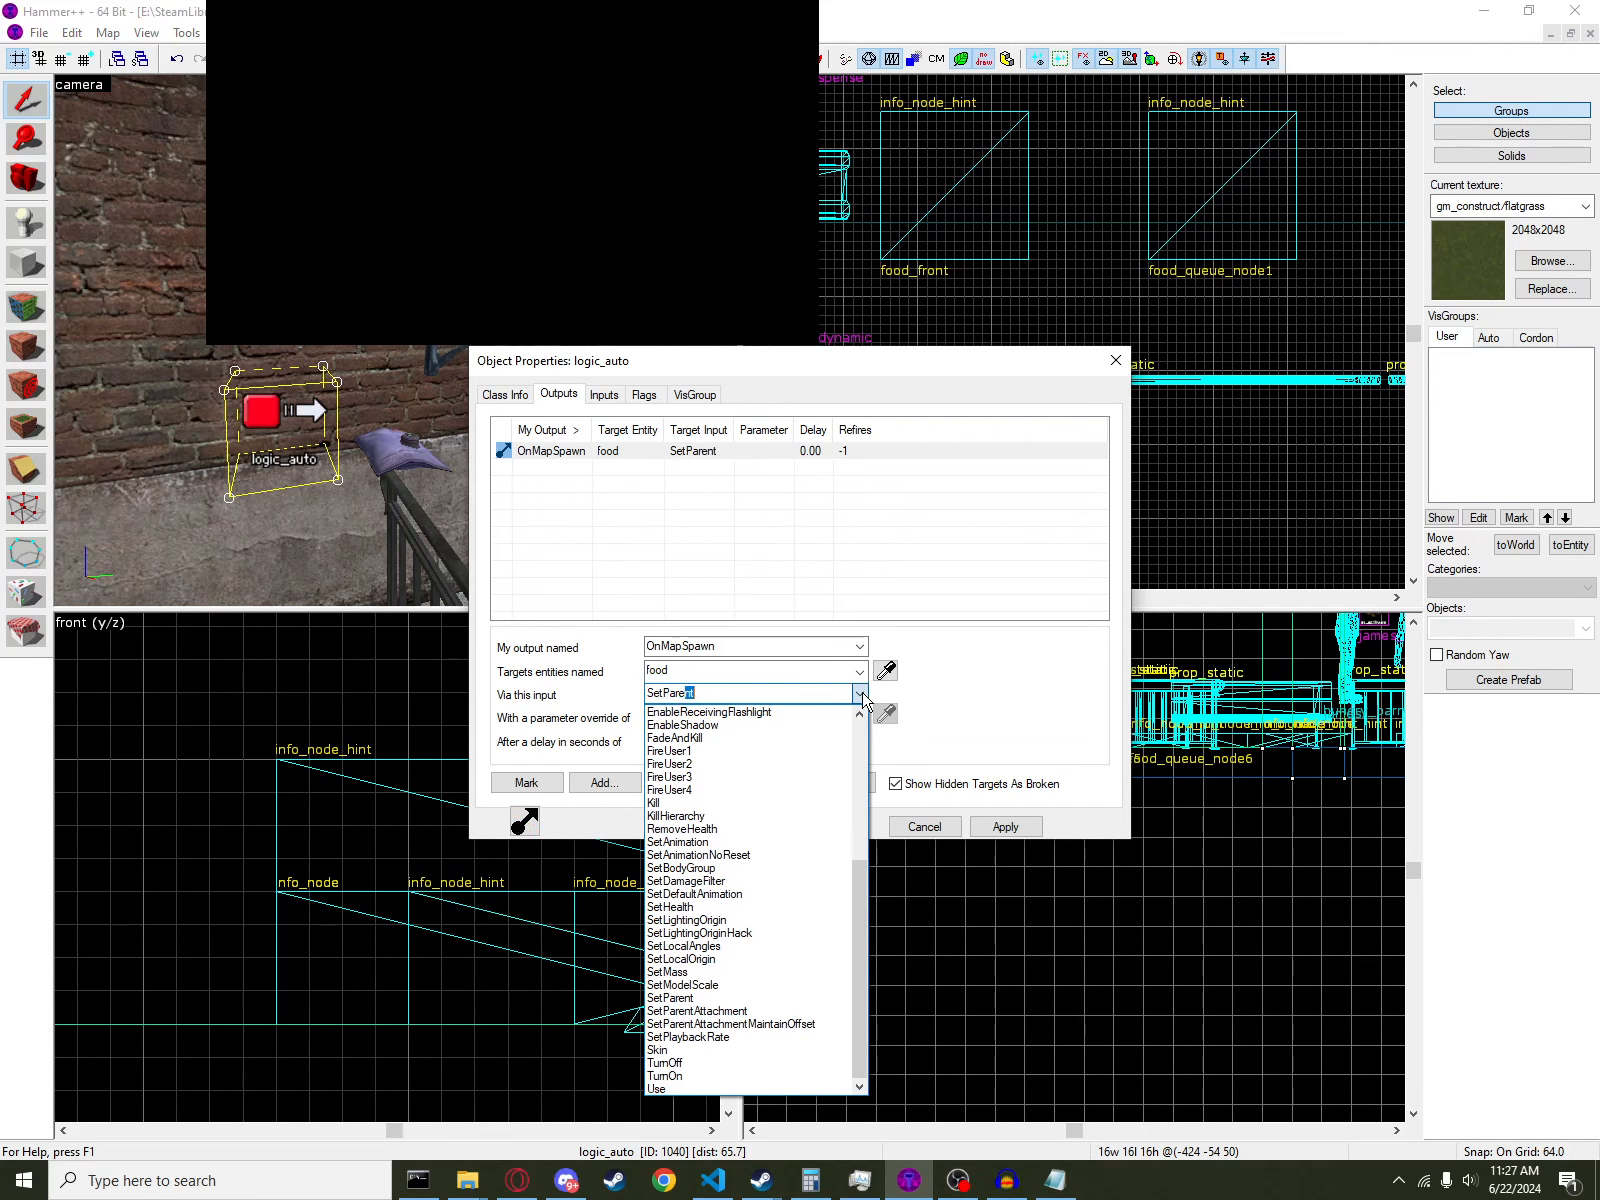
text(A)
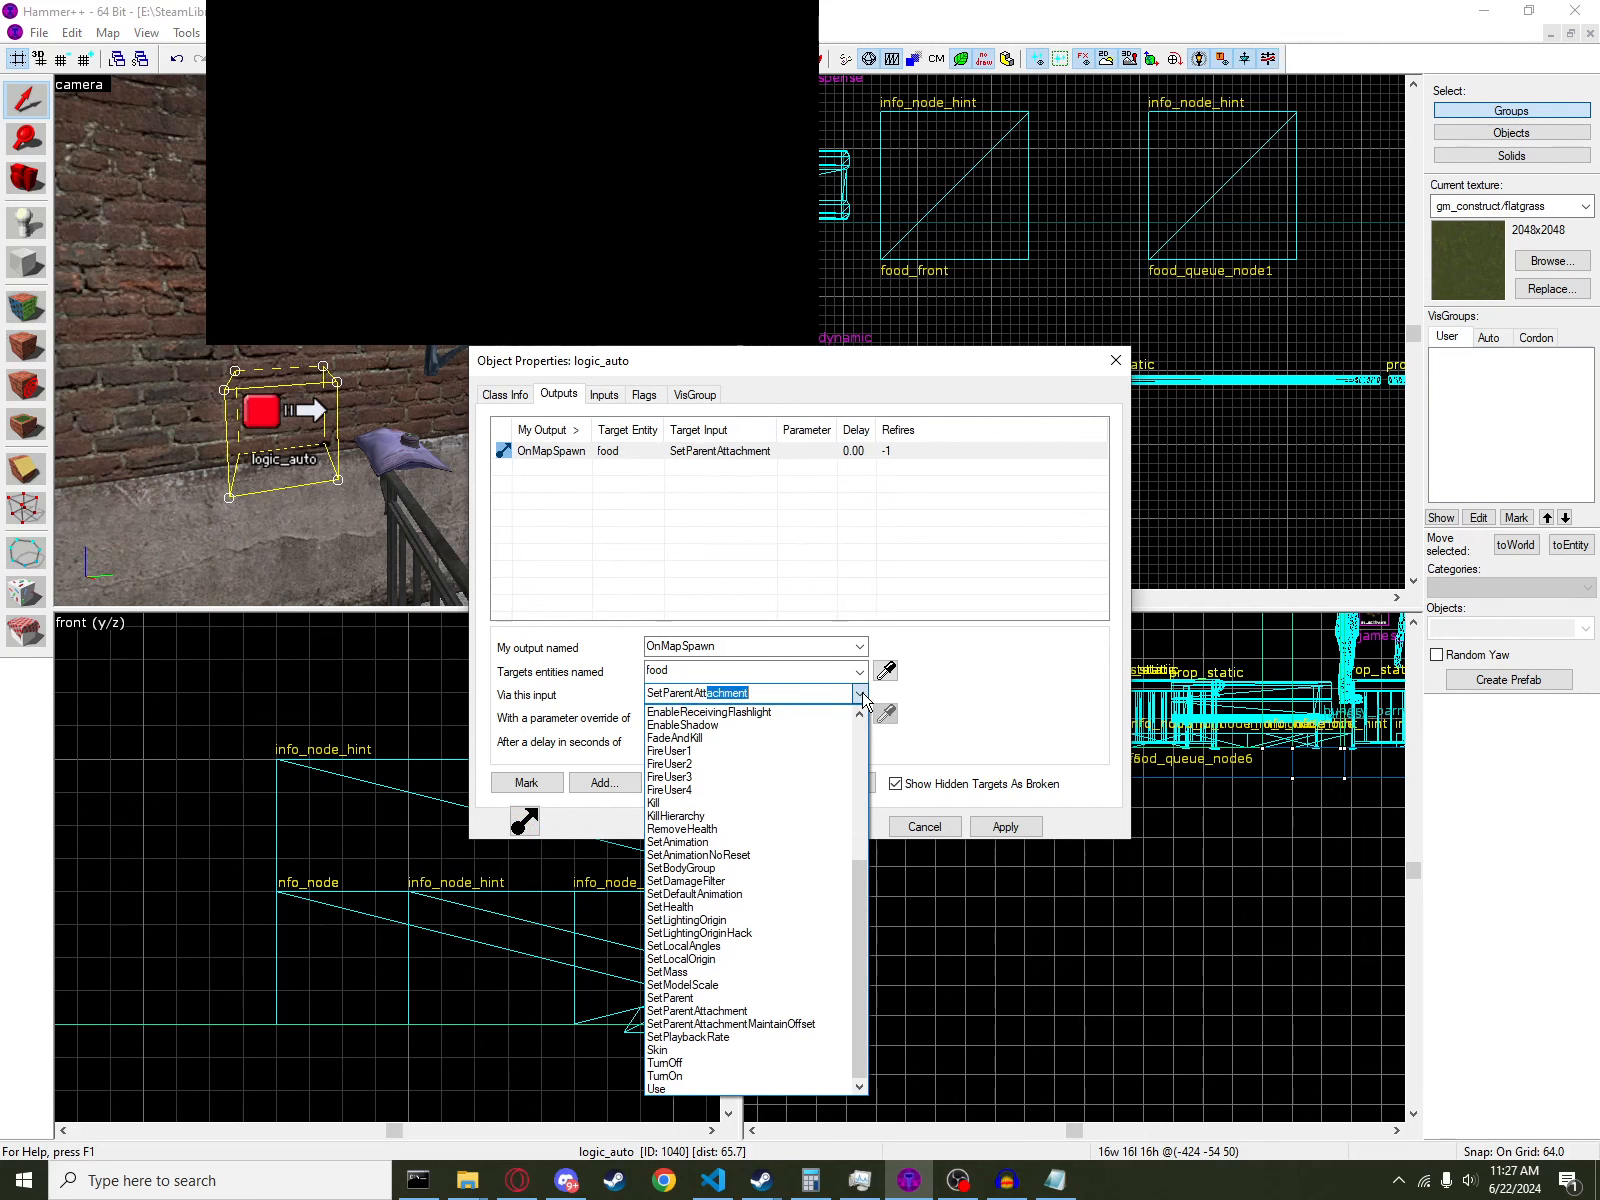
text(tt)
key(Return)
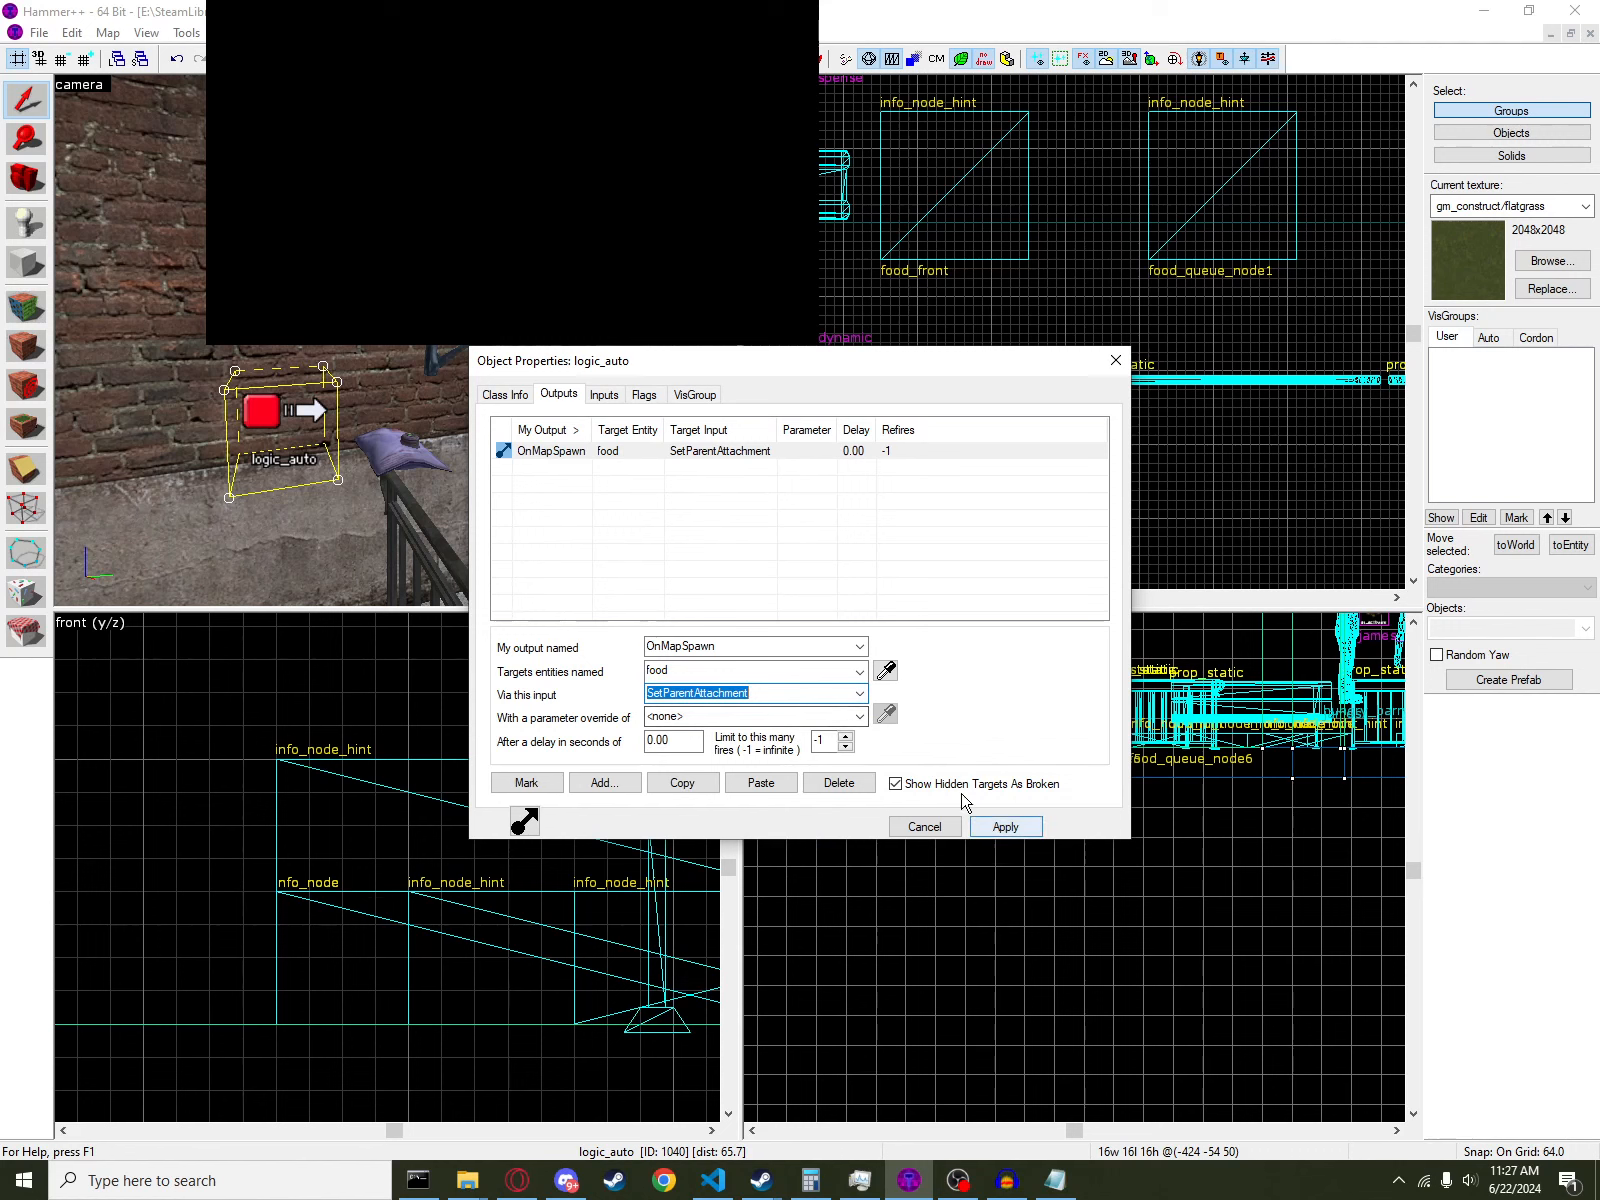
key(Tab)
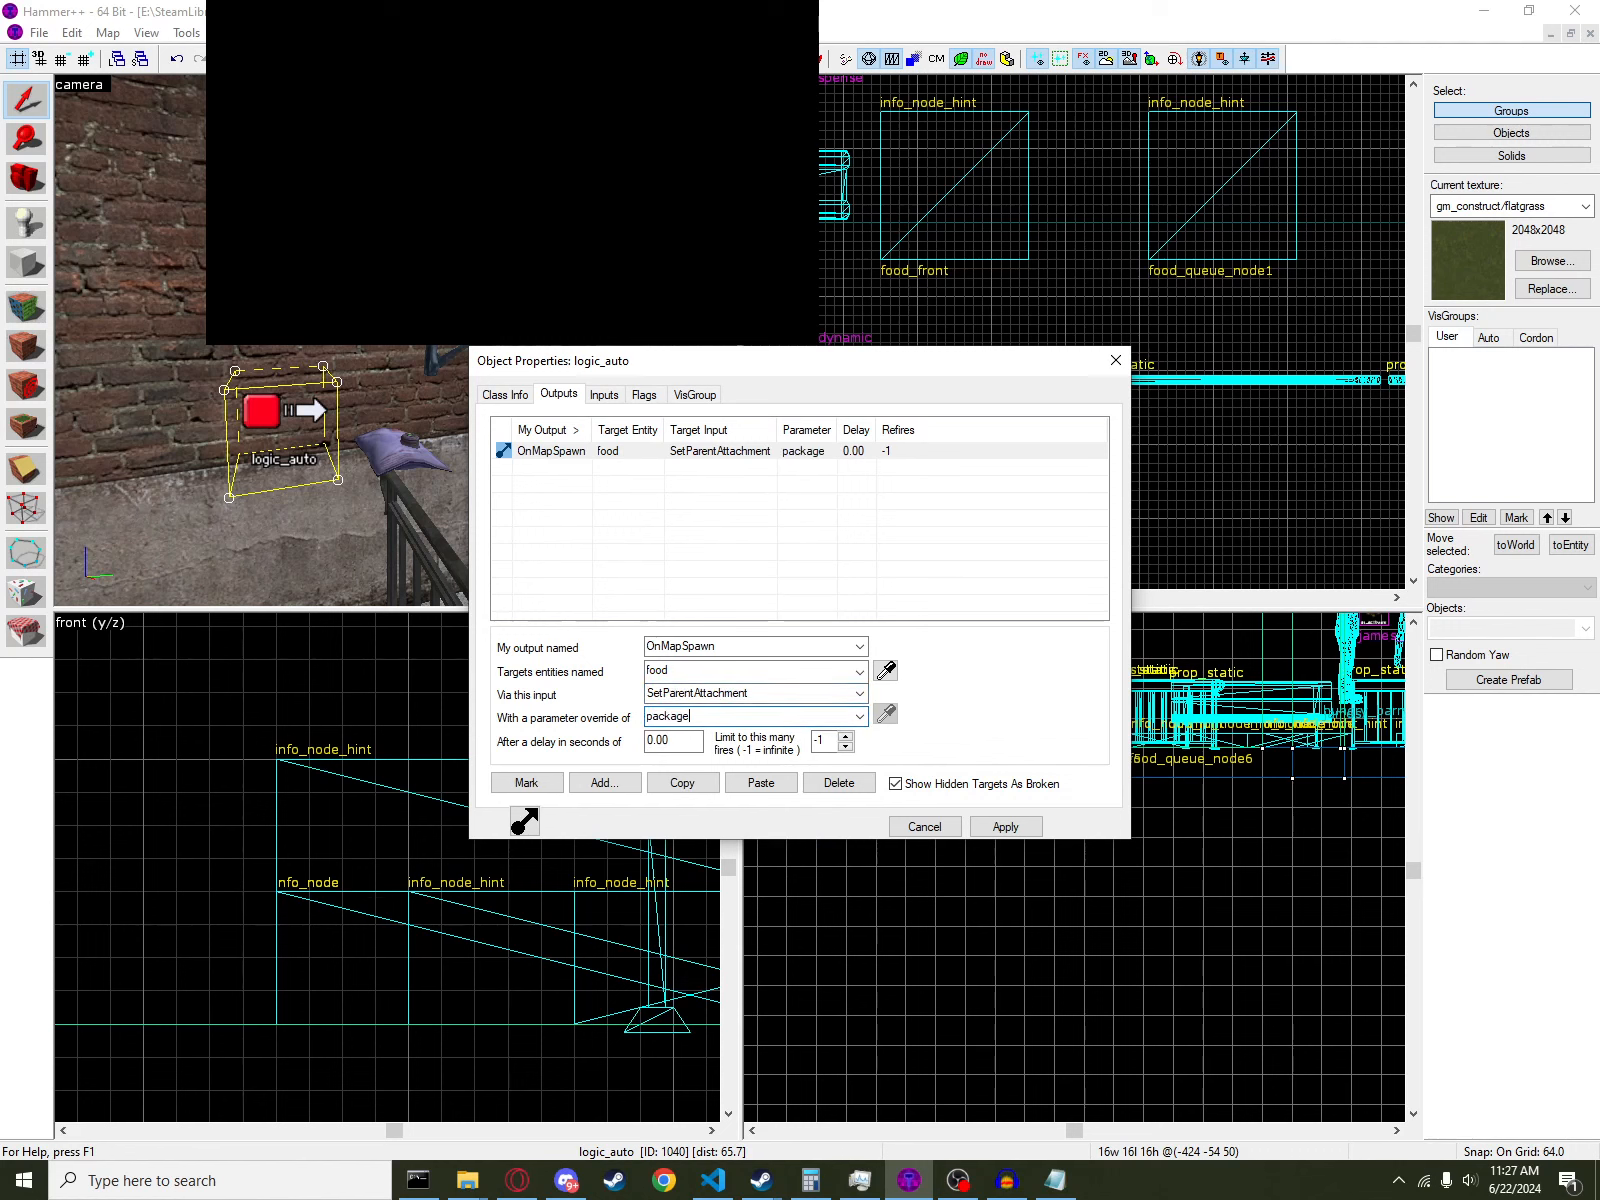
text(package_attachment)
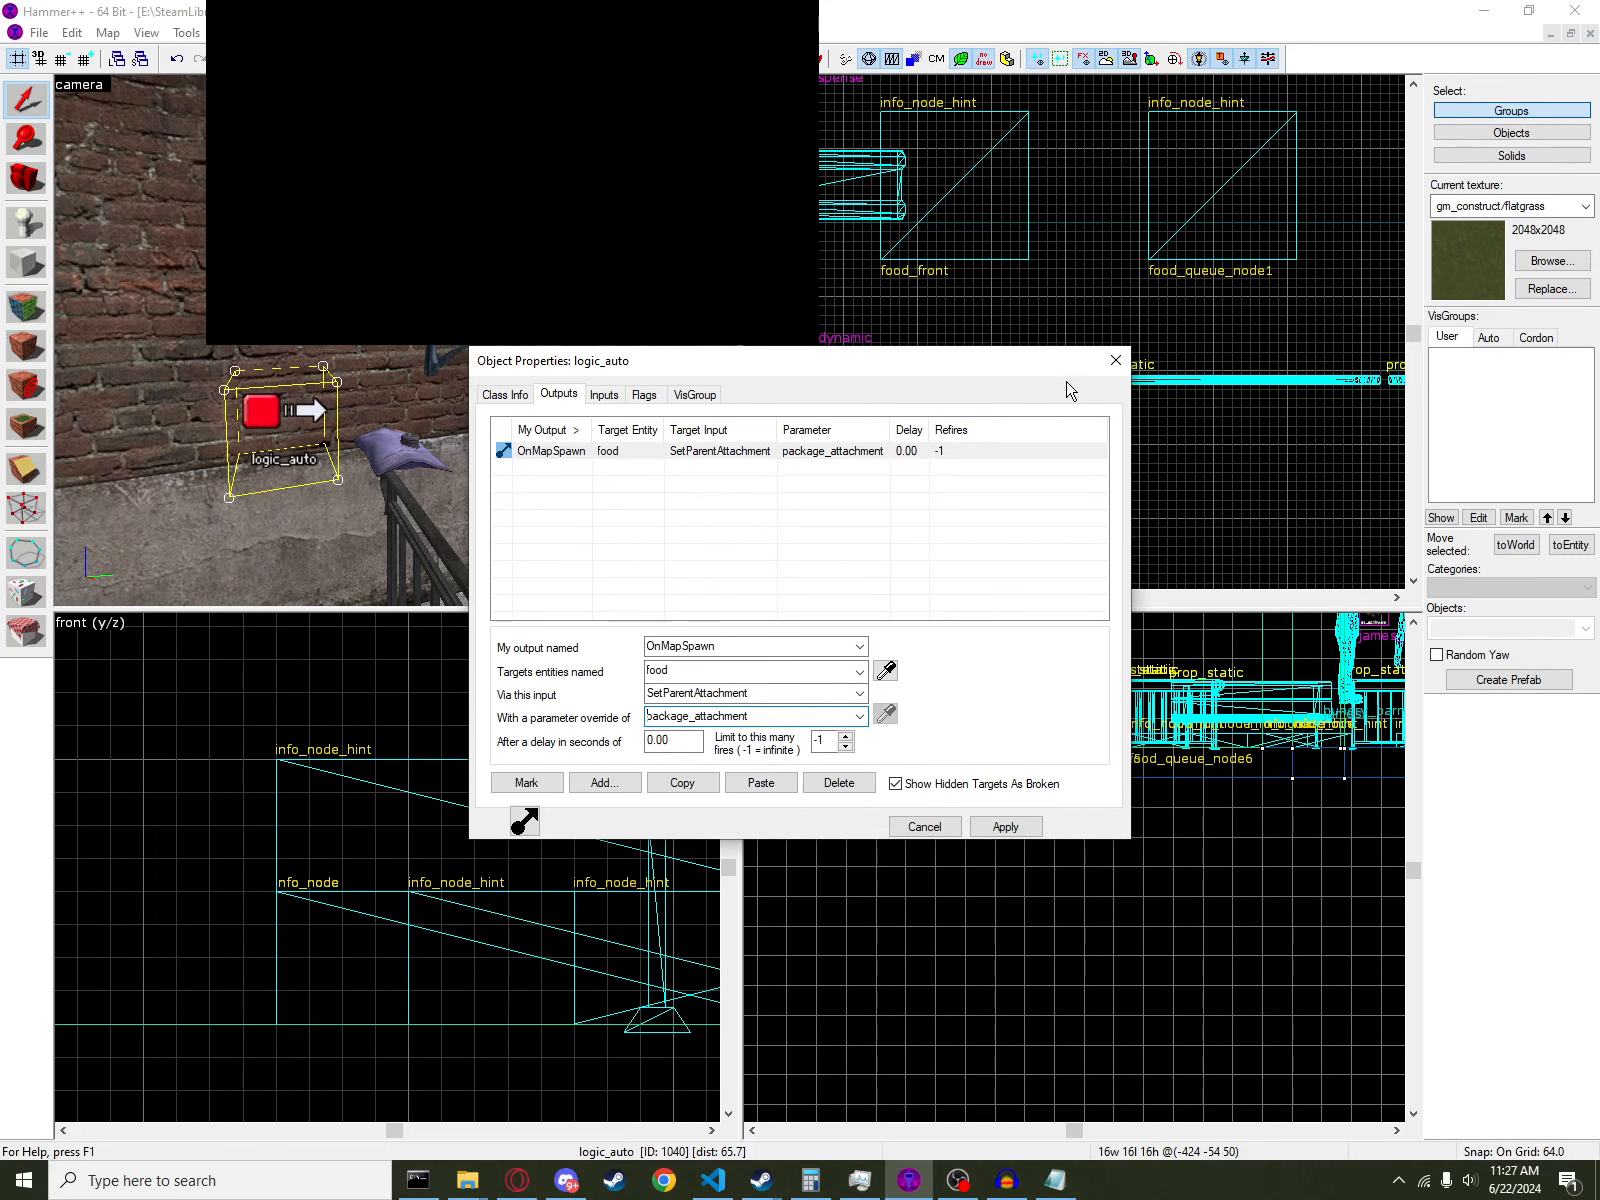
click(1116, 360)
click(292, 33)
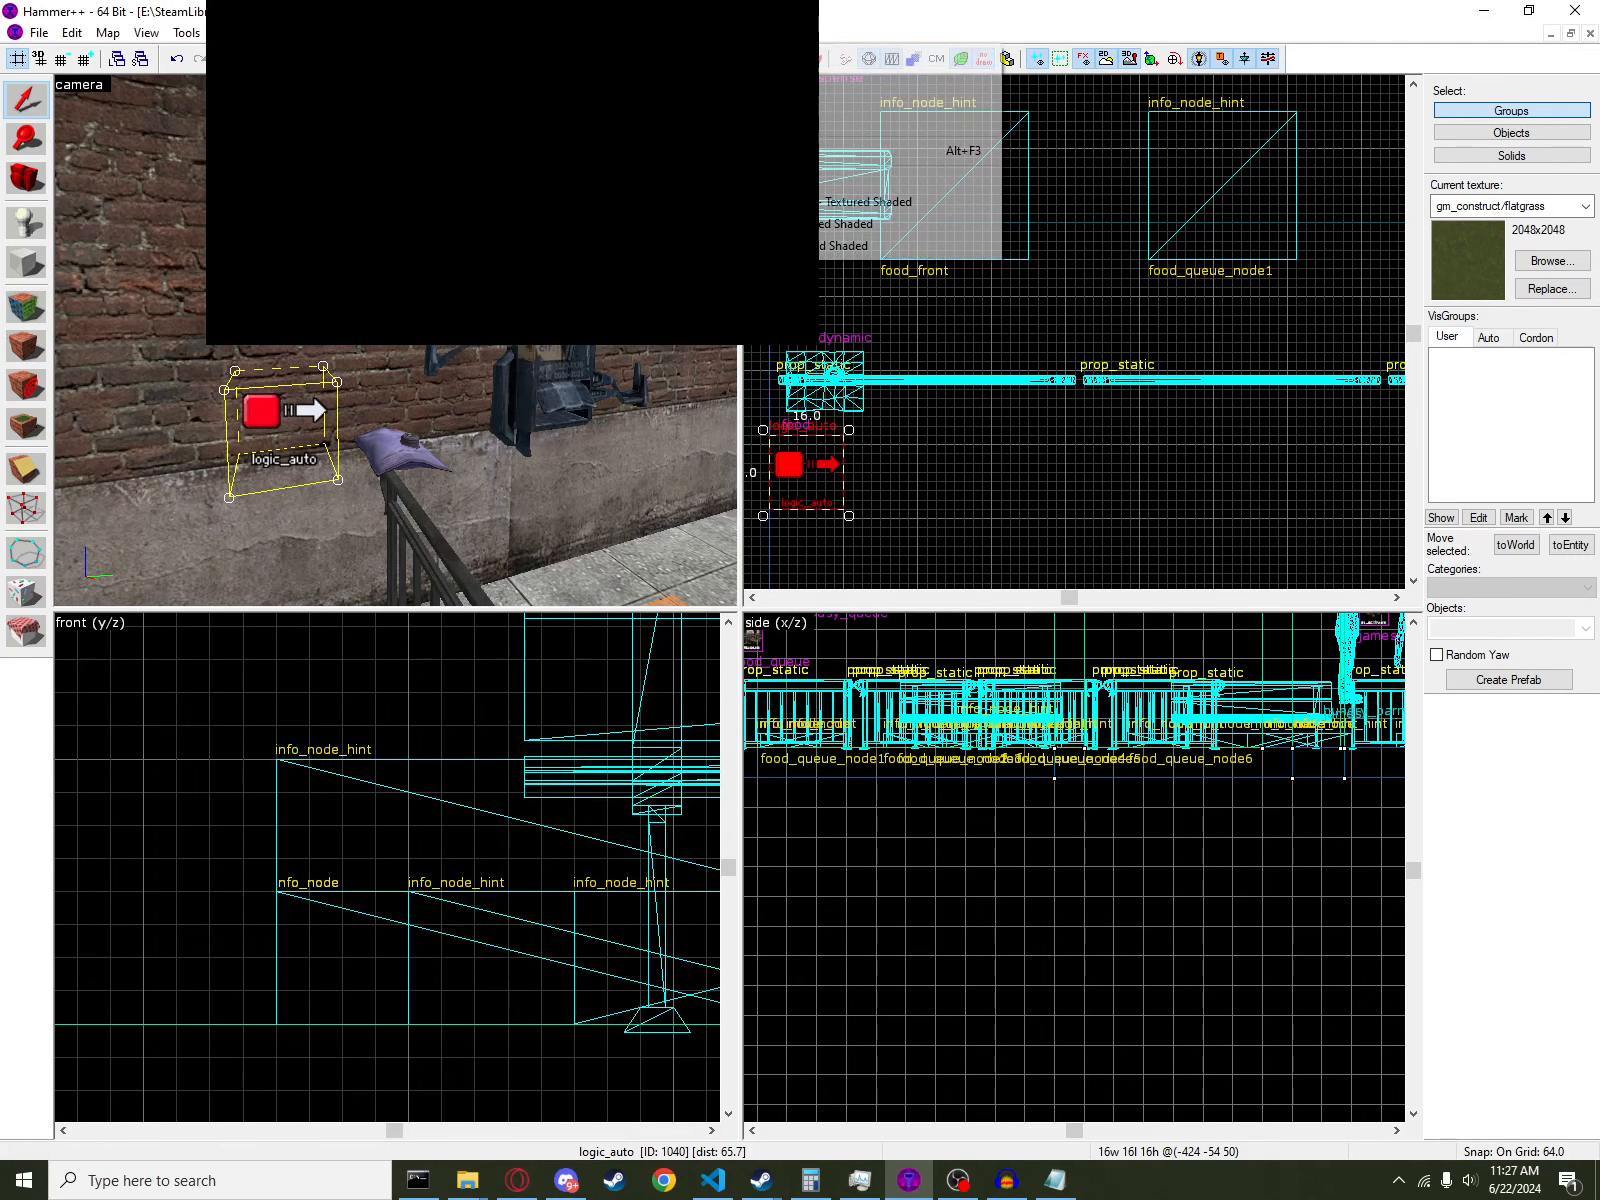
- Switch to the reference map with the finished food queue and open the properties of its package_prop
click(824, 247)
key(z)
key(s)
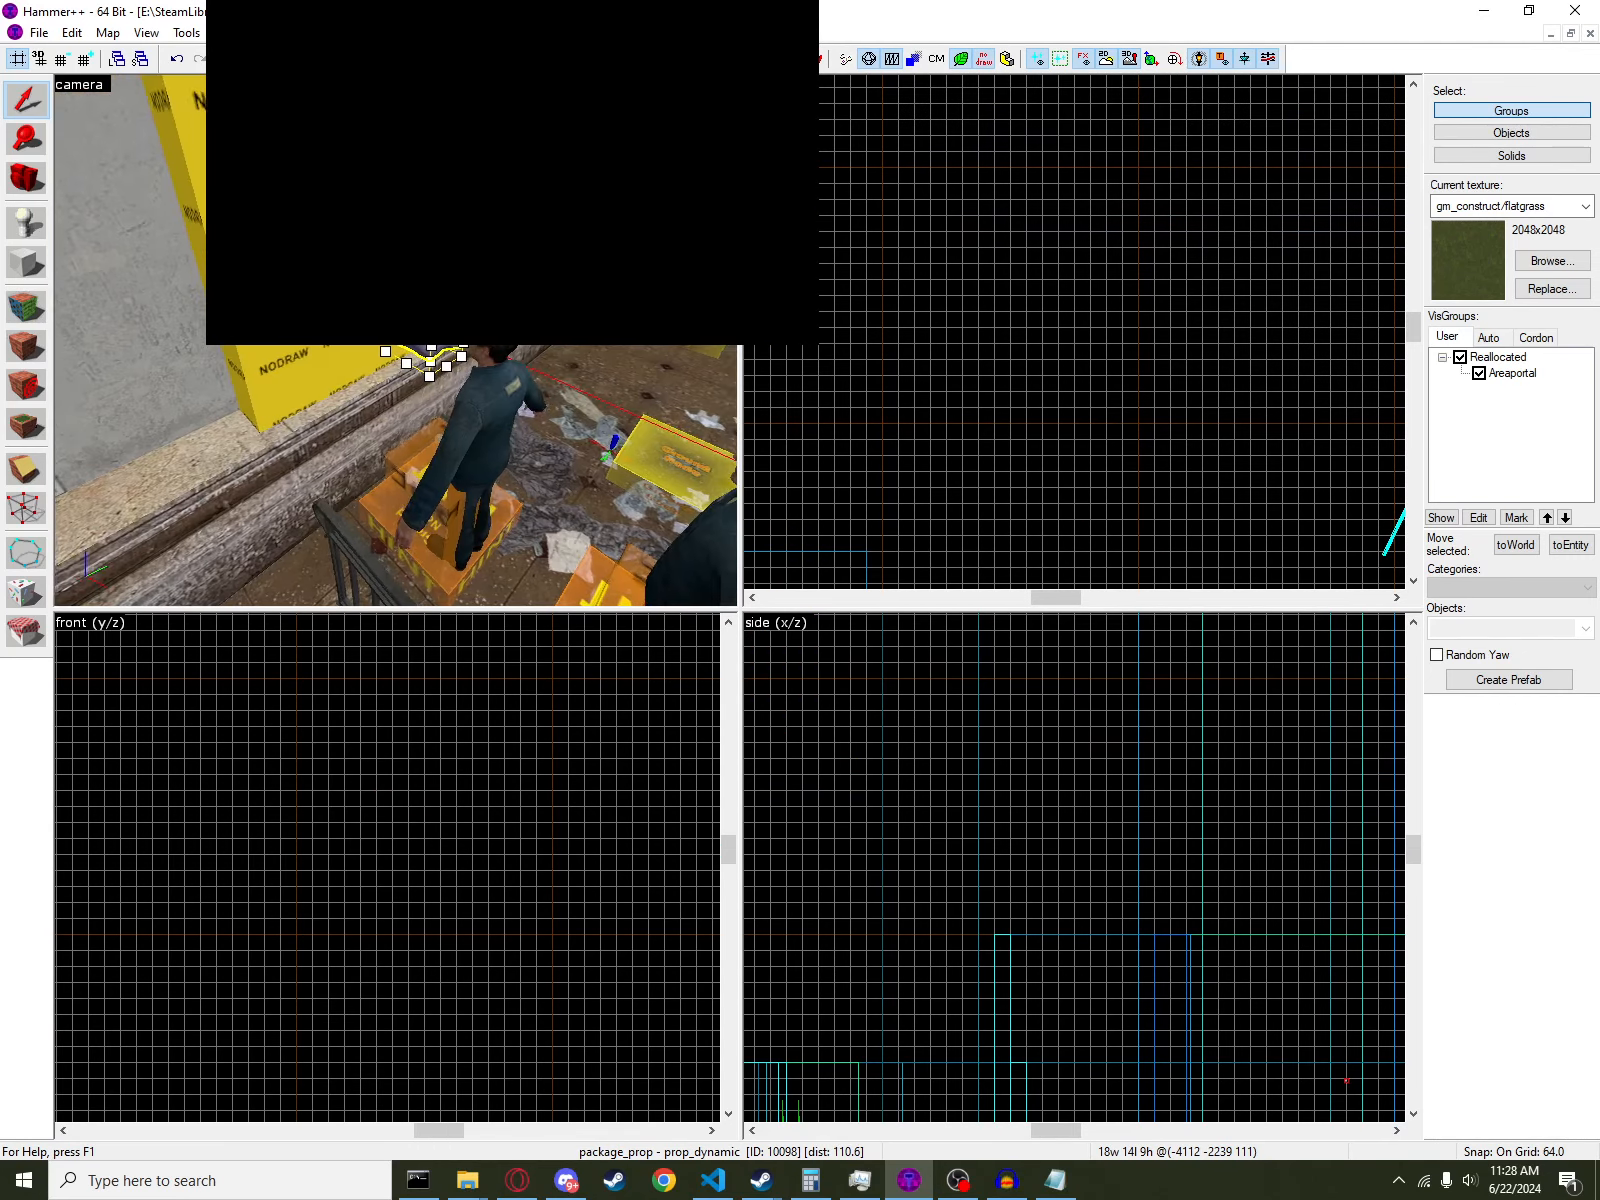
key(w)
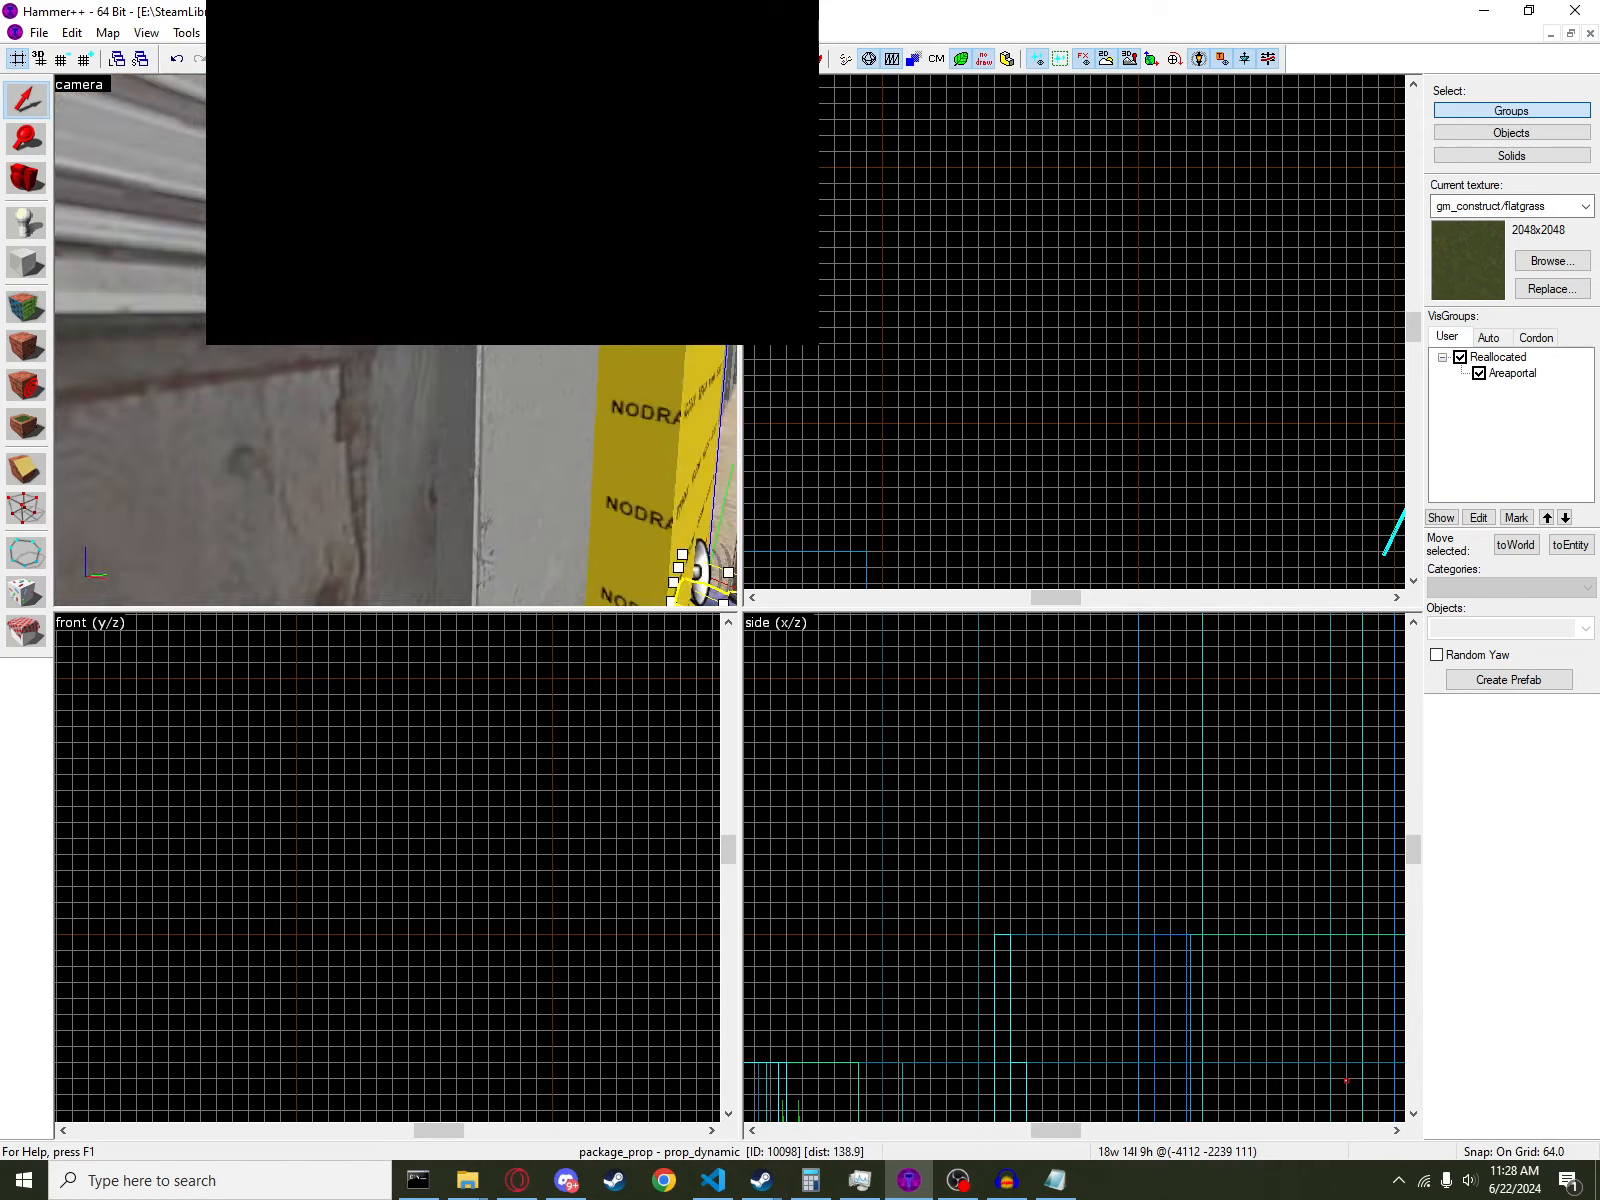
key(s)
key(w)
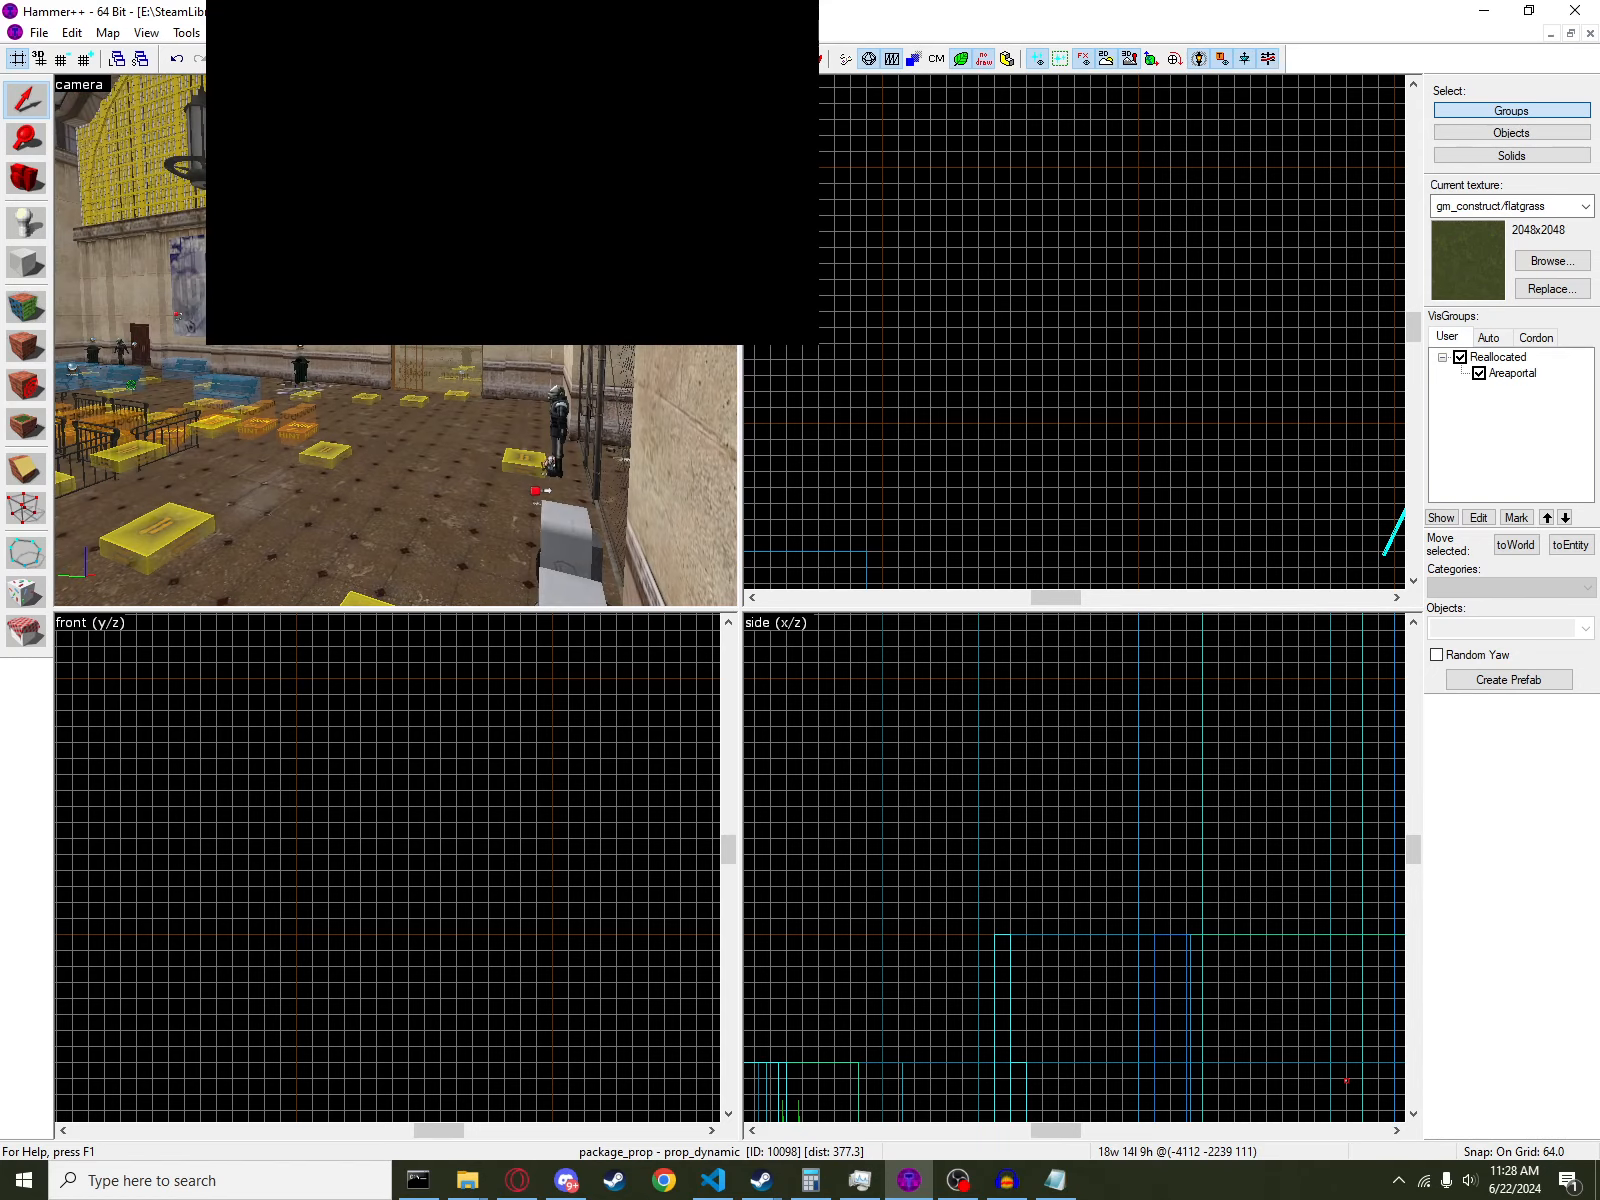
key(s)
key(w)
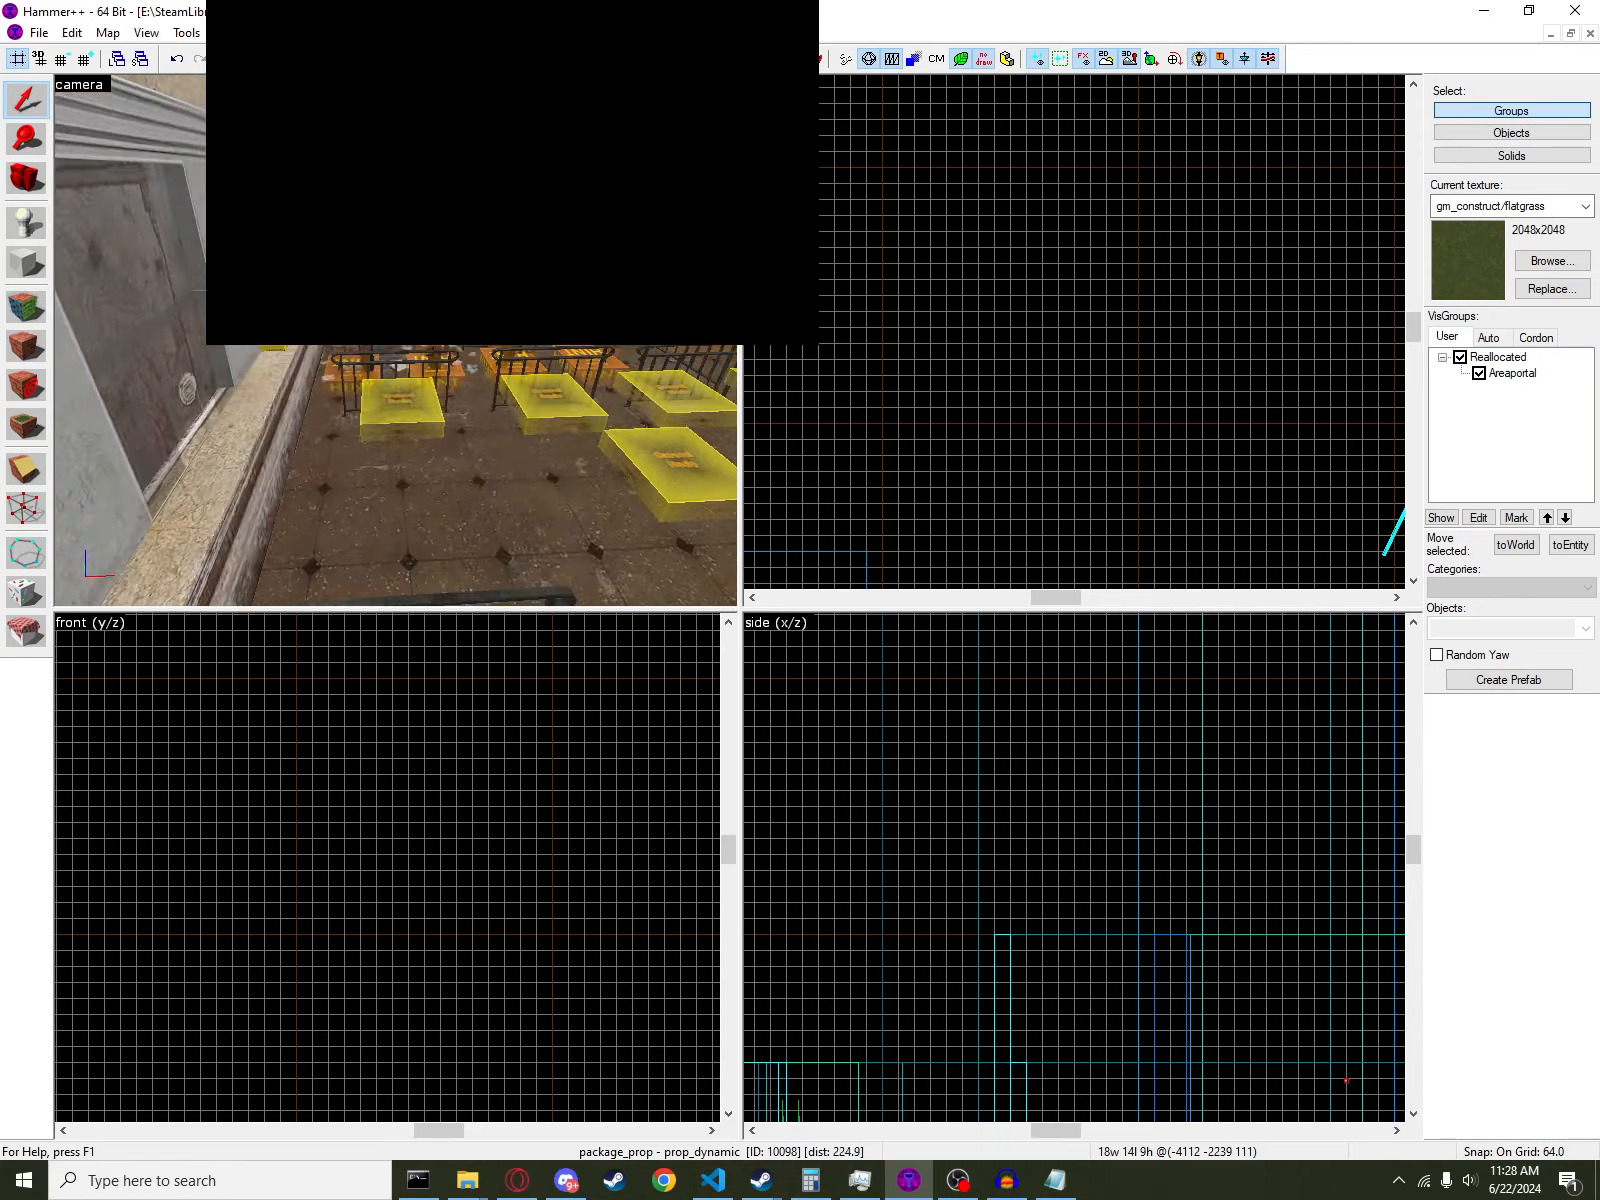
key(alt+Return)
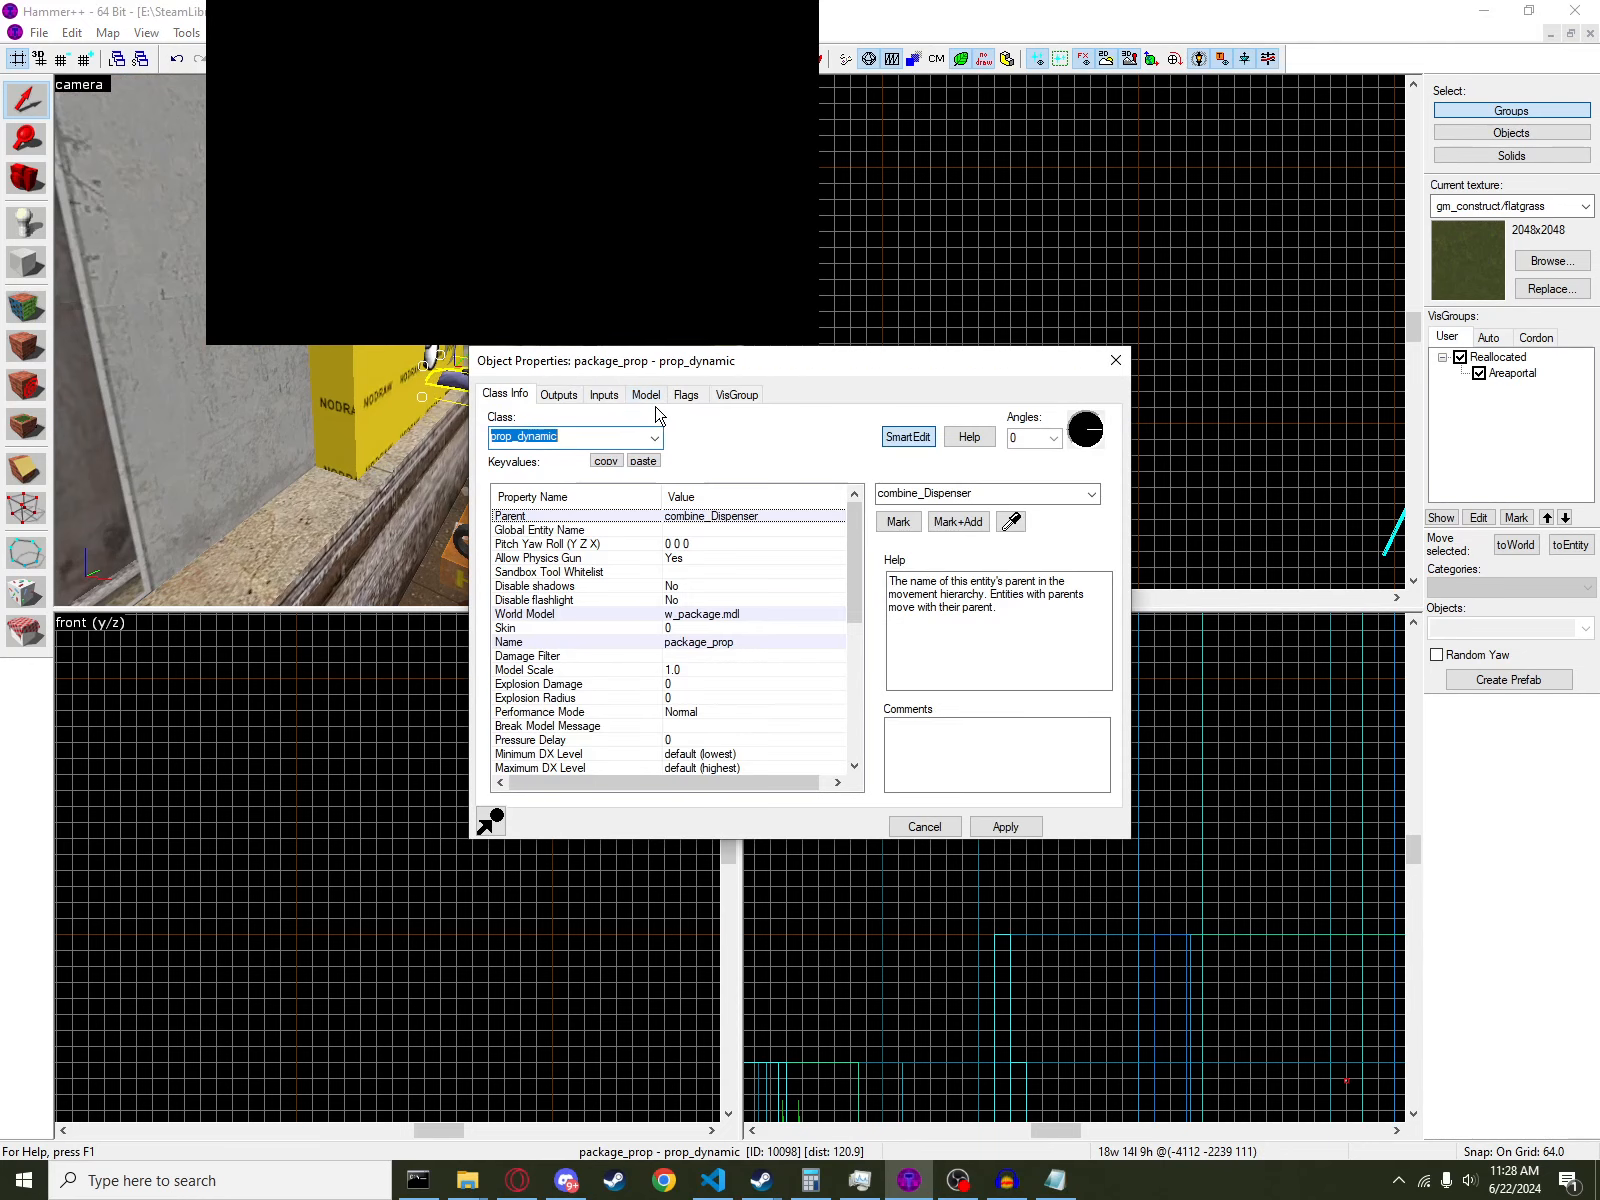
- Examine package_prop's inputs and trace the SetParentAttachment one to its source logic_auto output, closing the properties when done
click(604, 394)
click(768, 455)
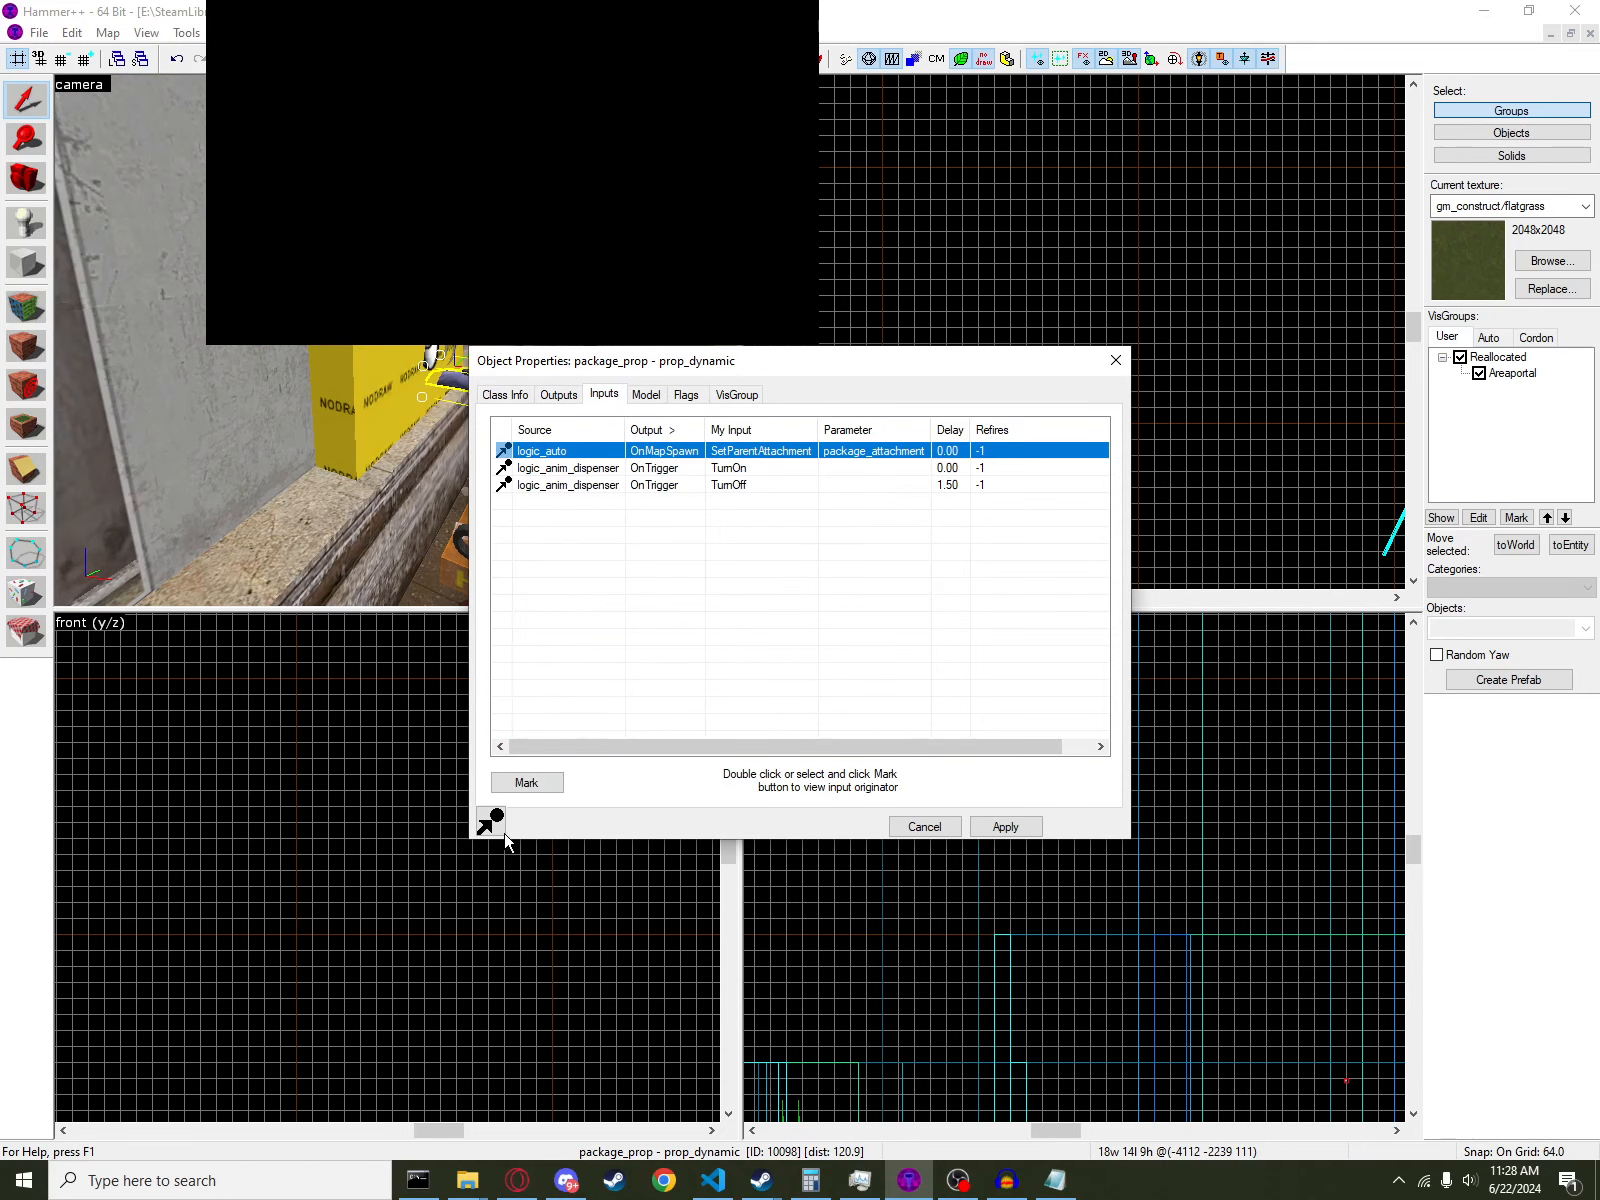
click(527, 783)
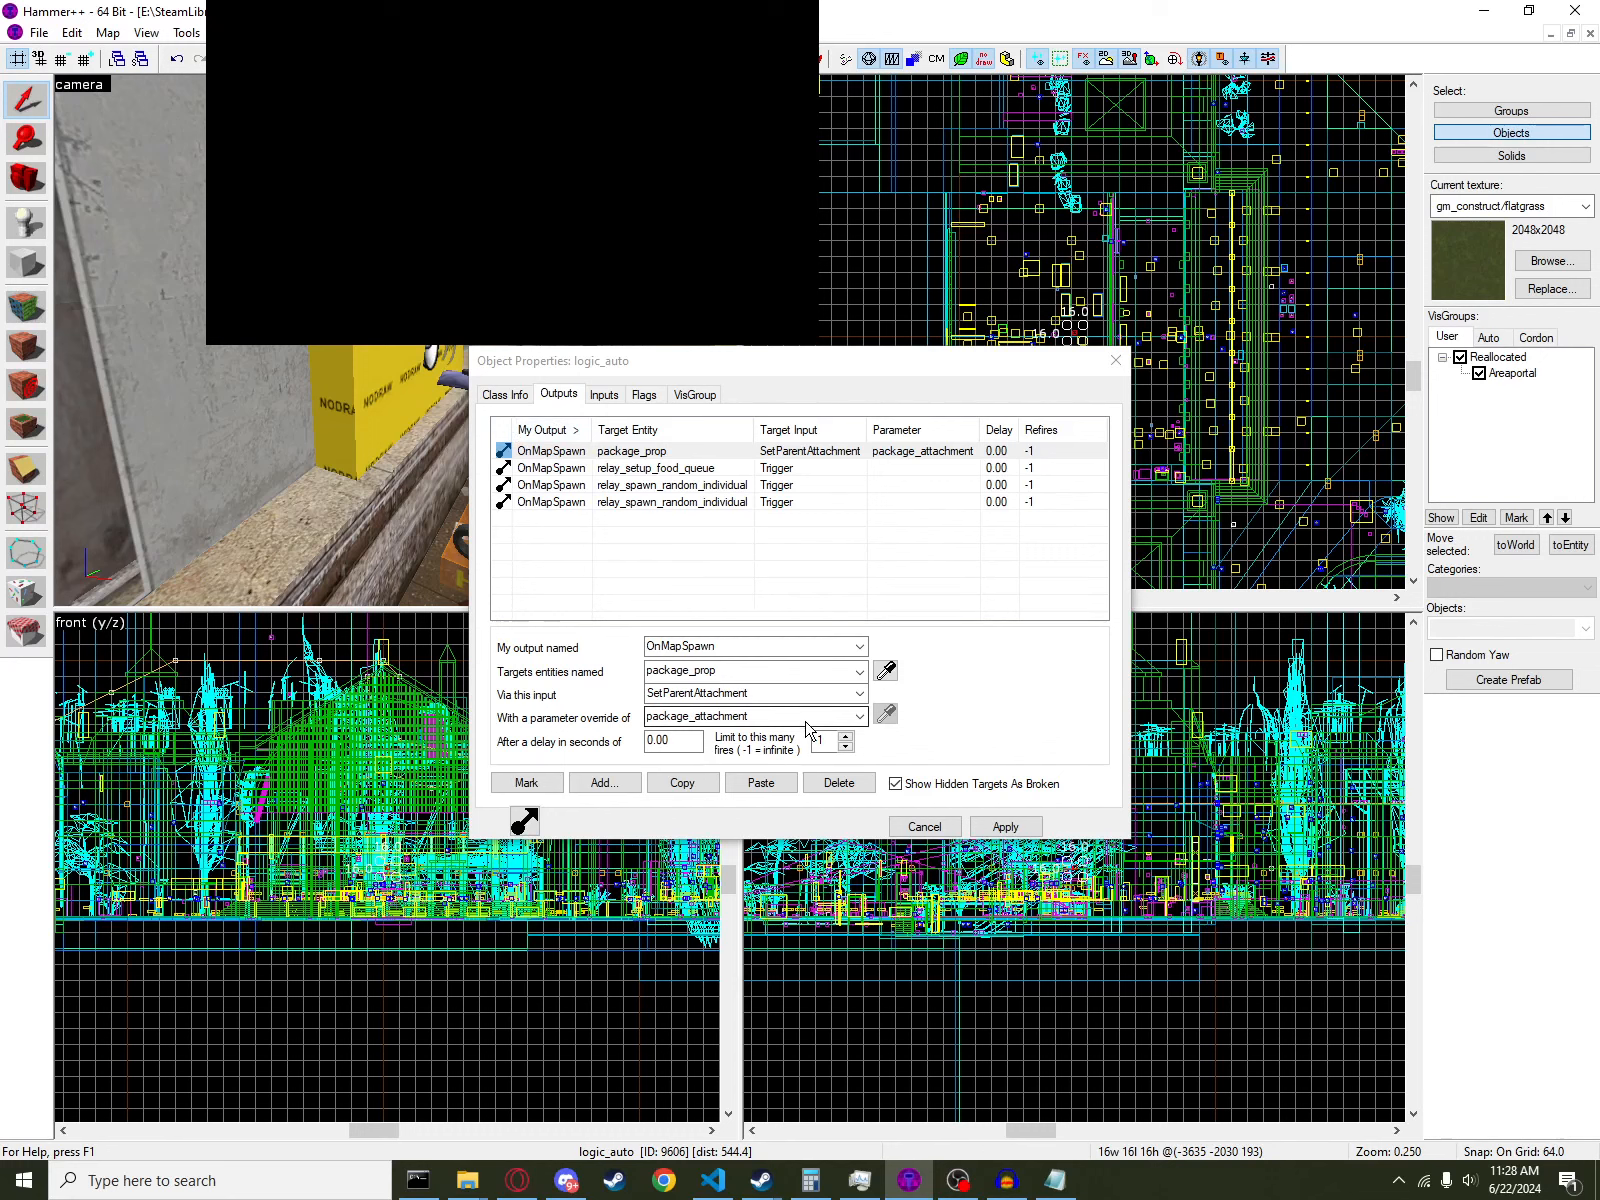
click(1124, 363)
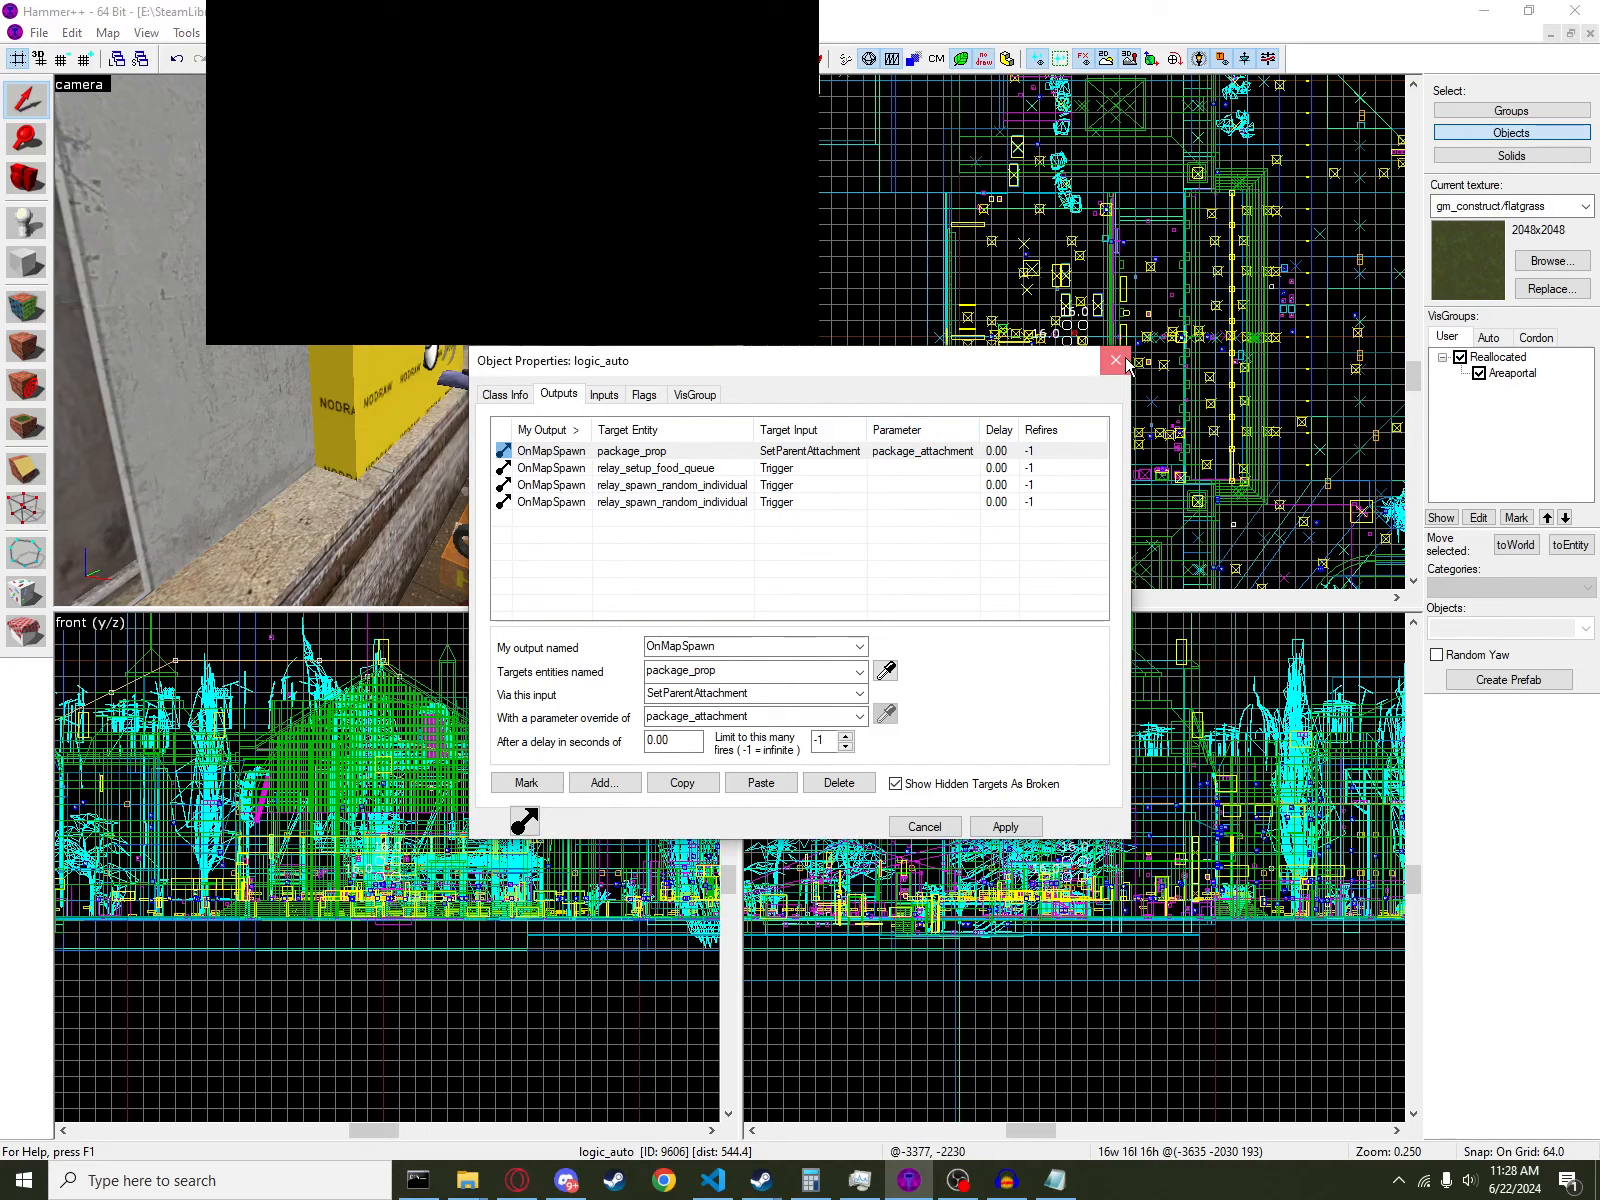
- Return to the map in which the new food queue is being built
click(304, 33)
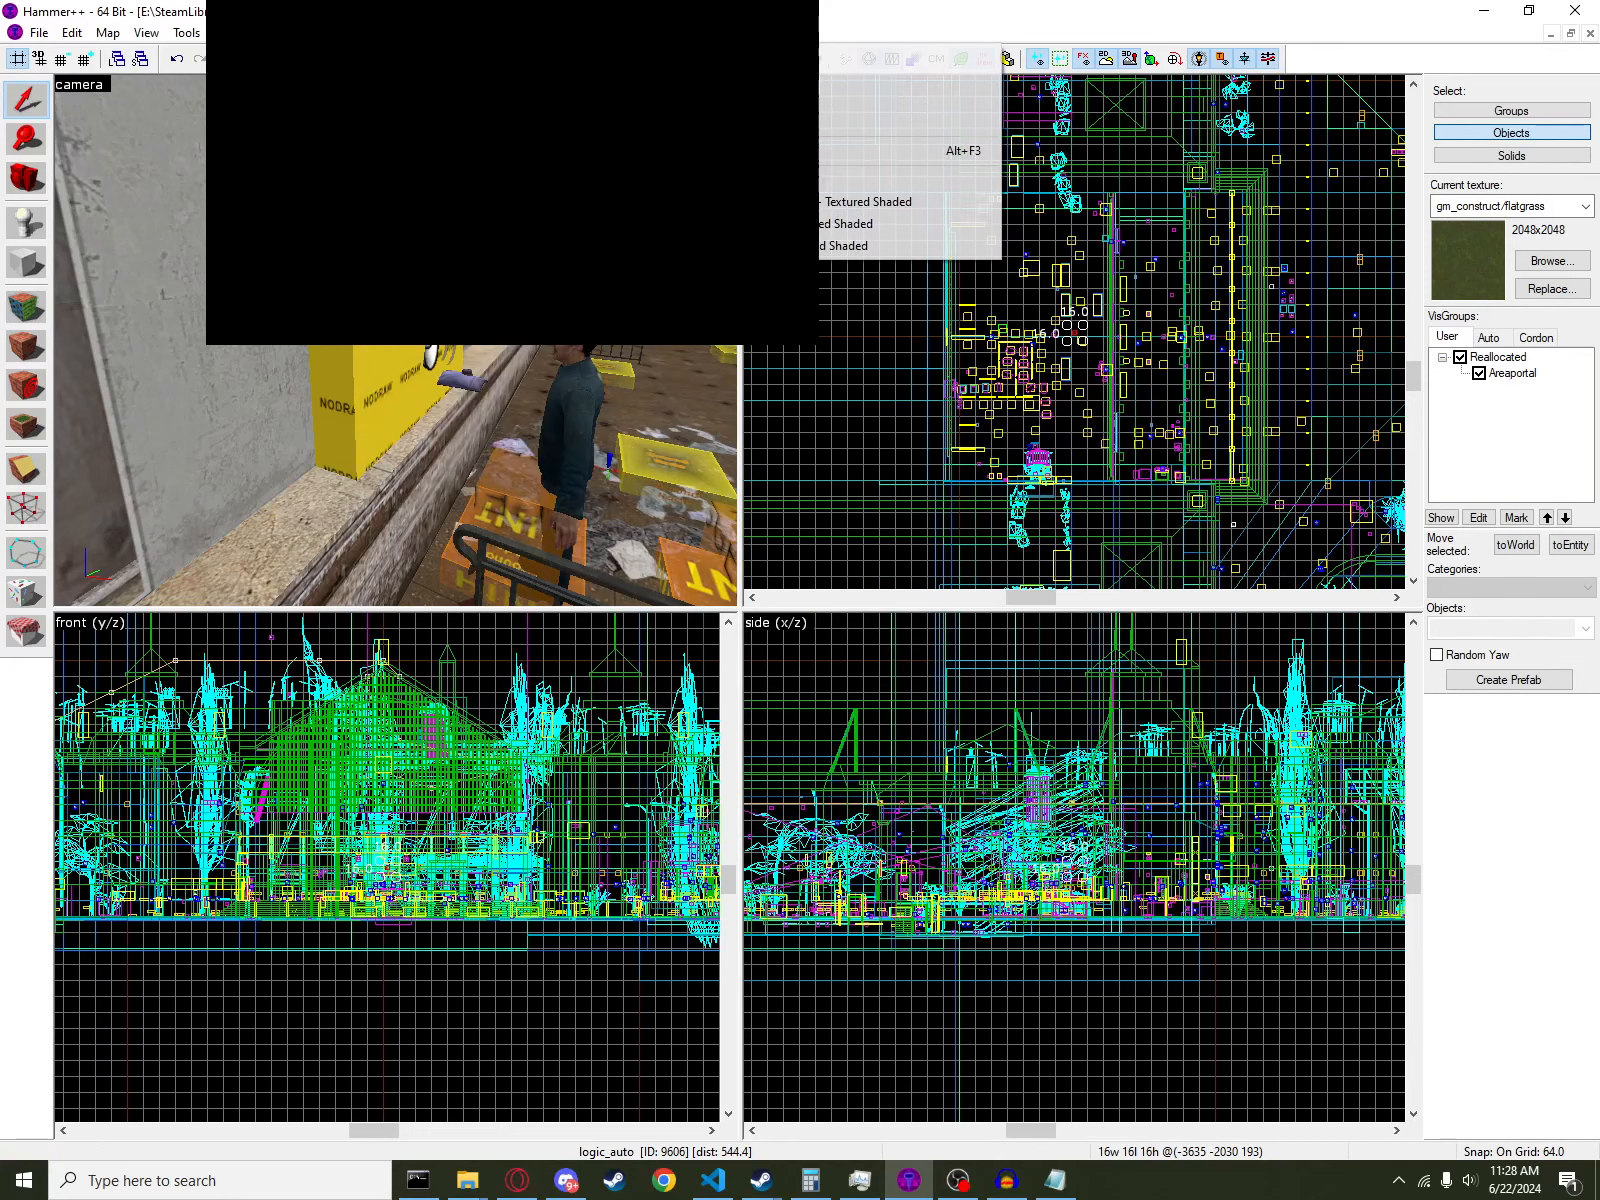
click(846, 224)
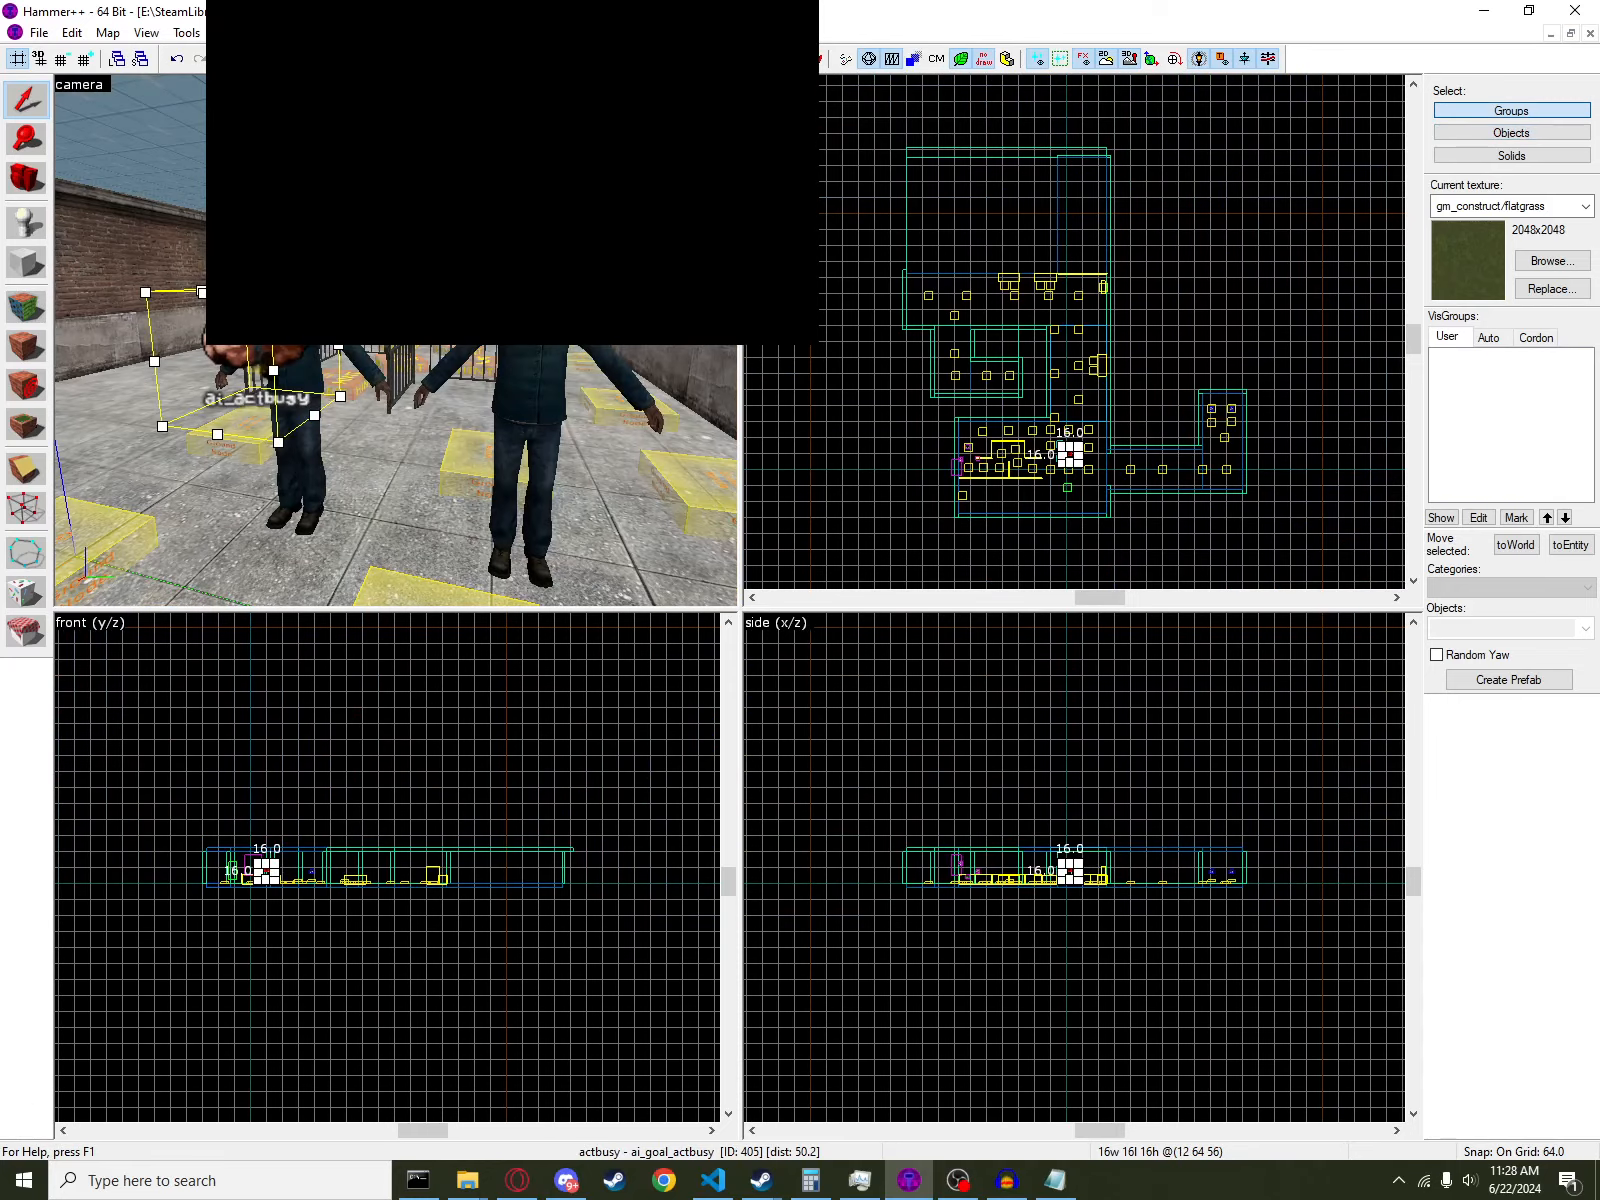
click(304, 33)
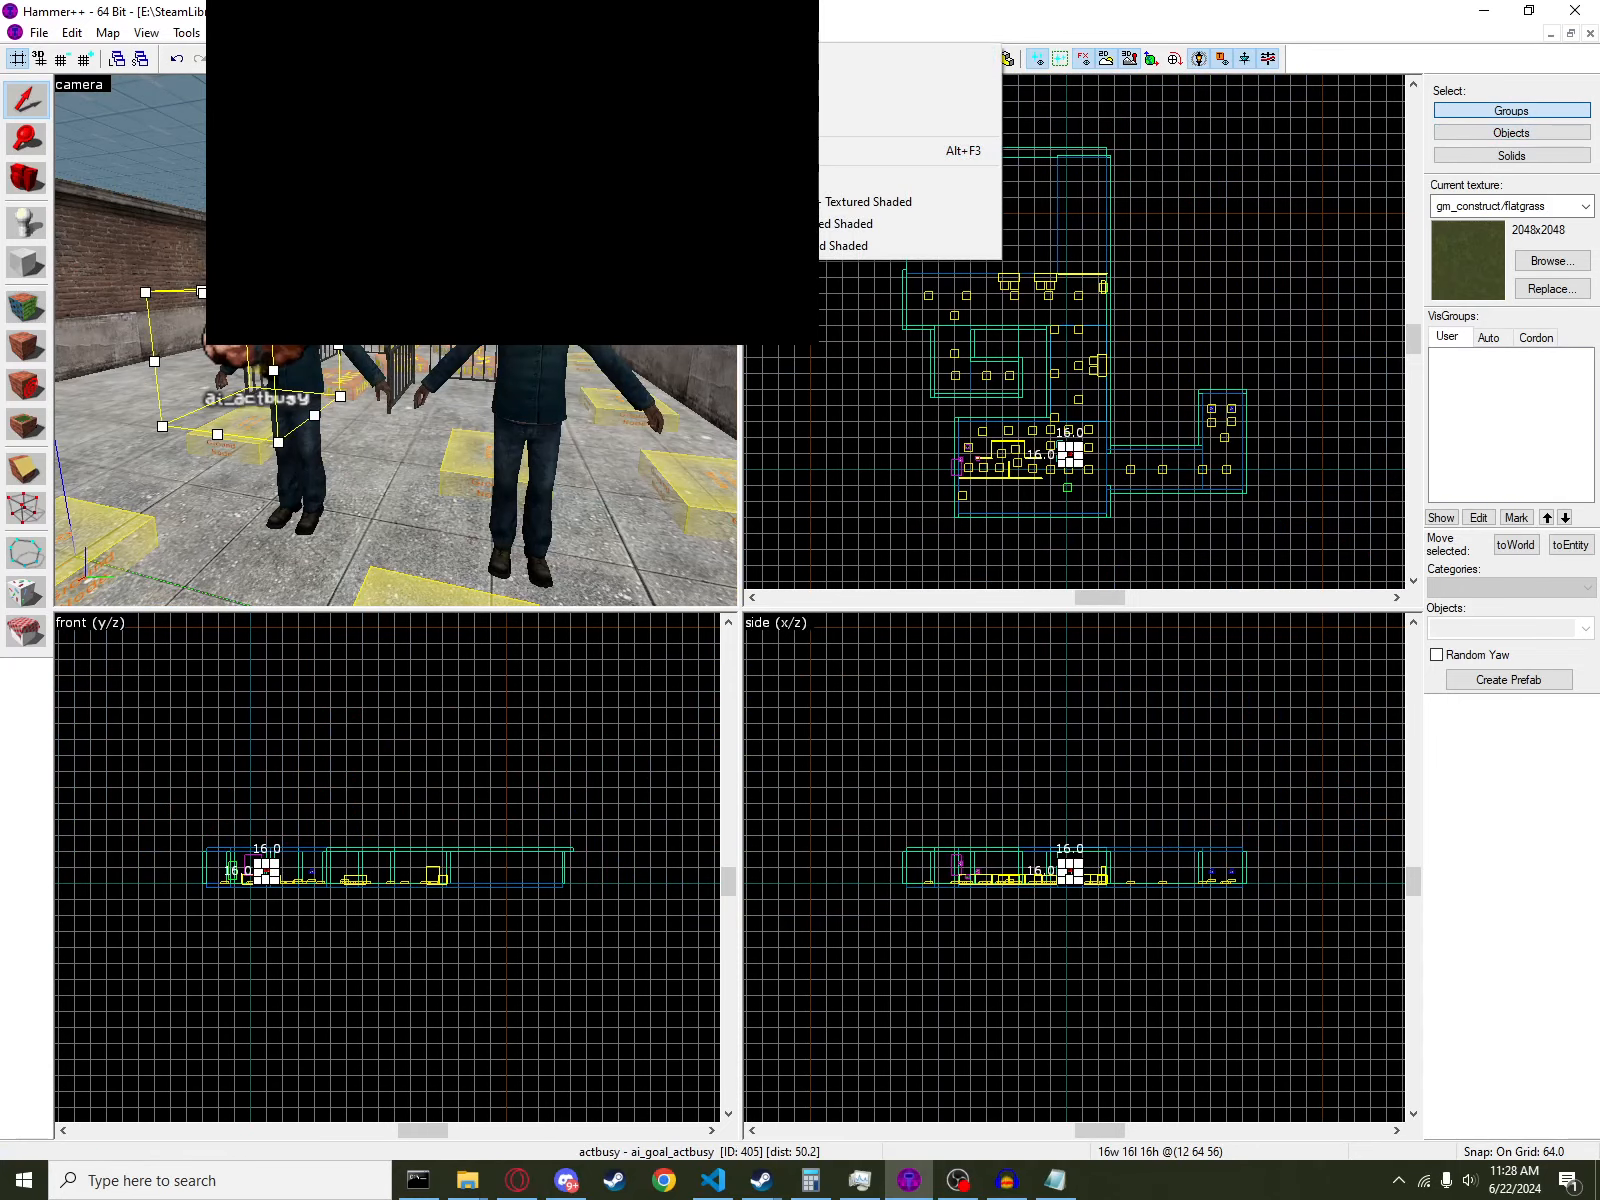
click(846, 201)
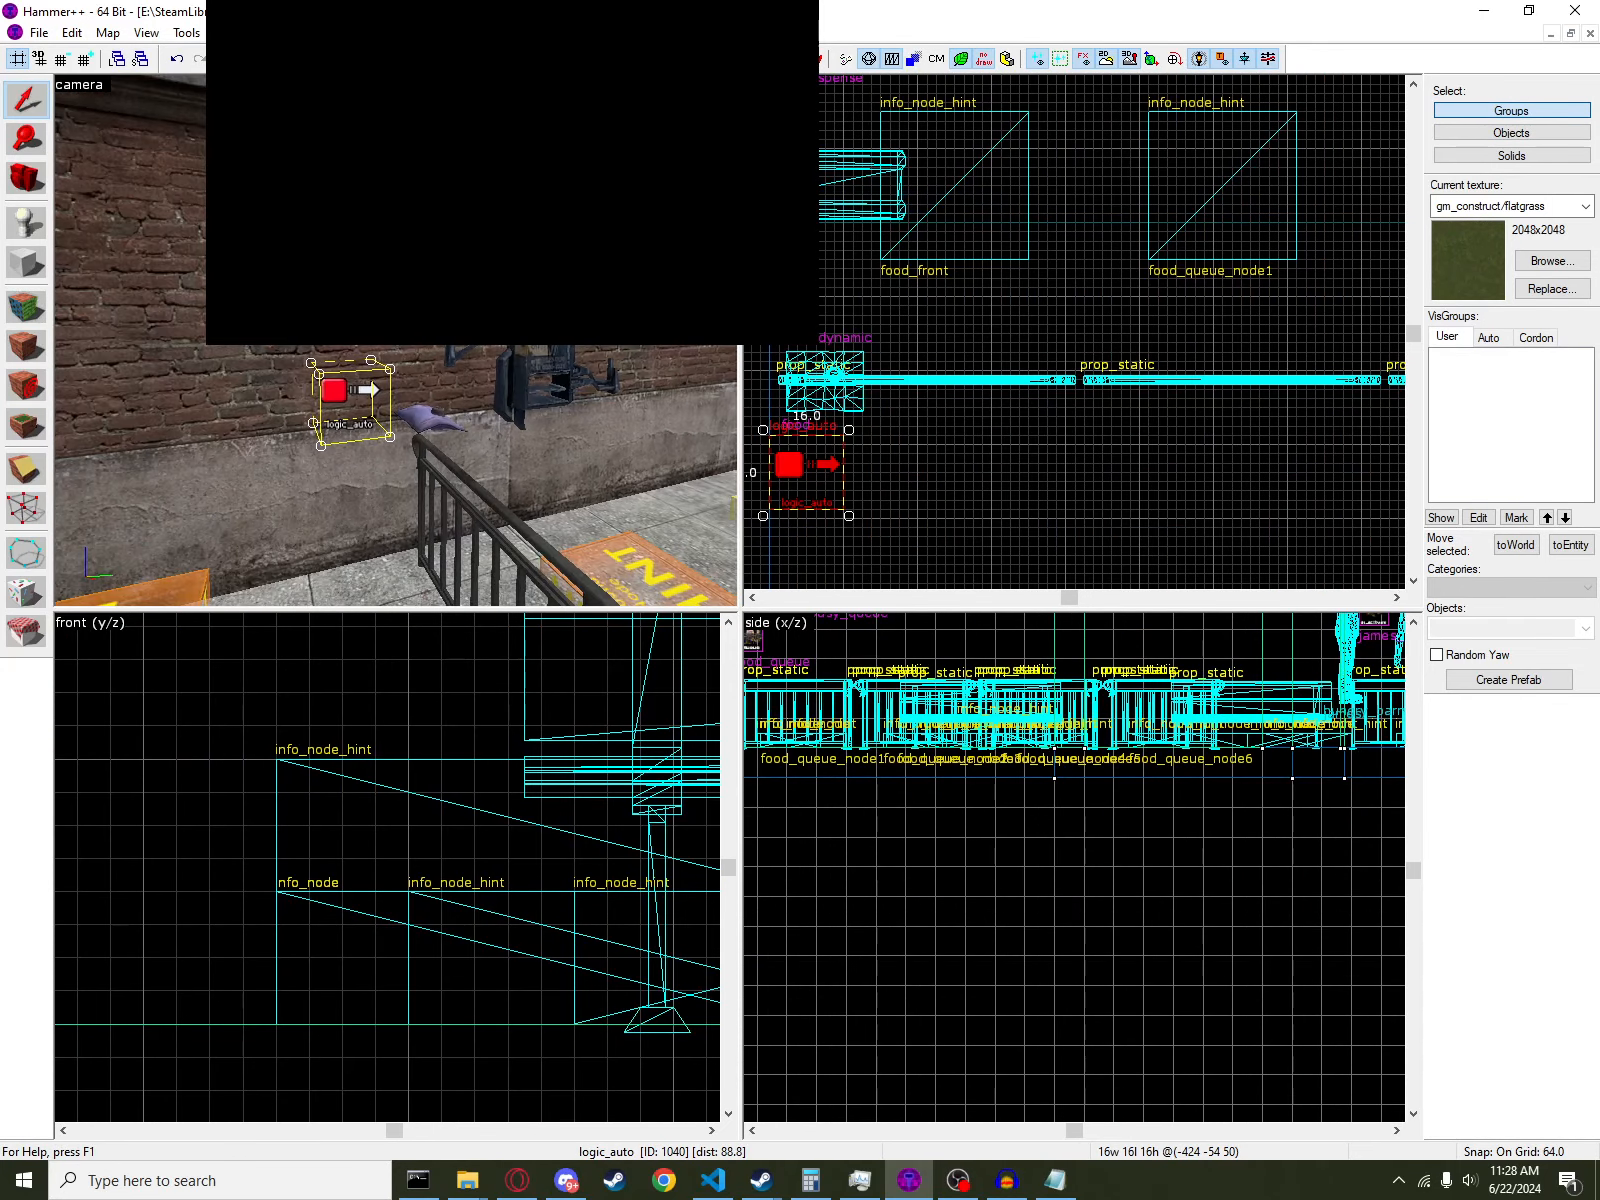
- Examine the properties of the food package prop and the dispenser, and close them
double_click(302, 445)
click(185, 434)
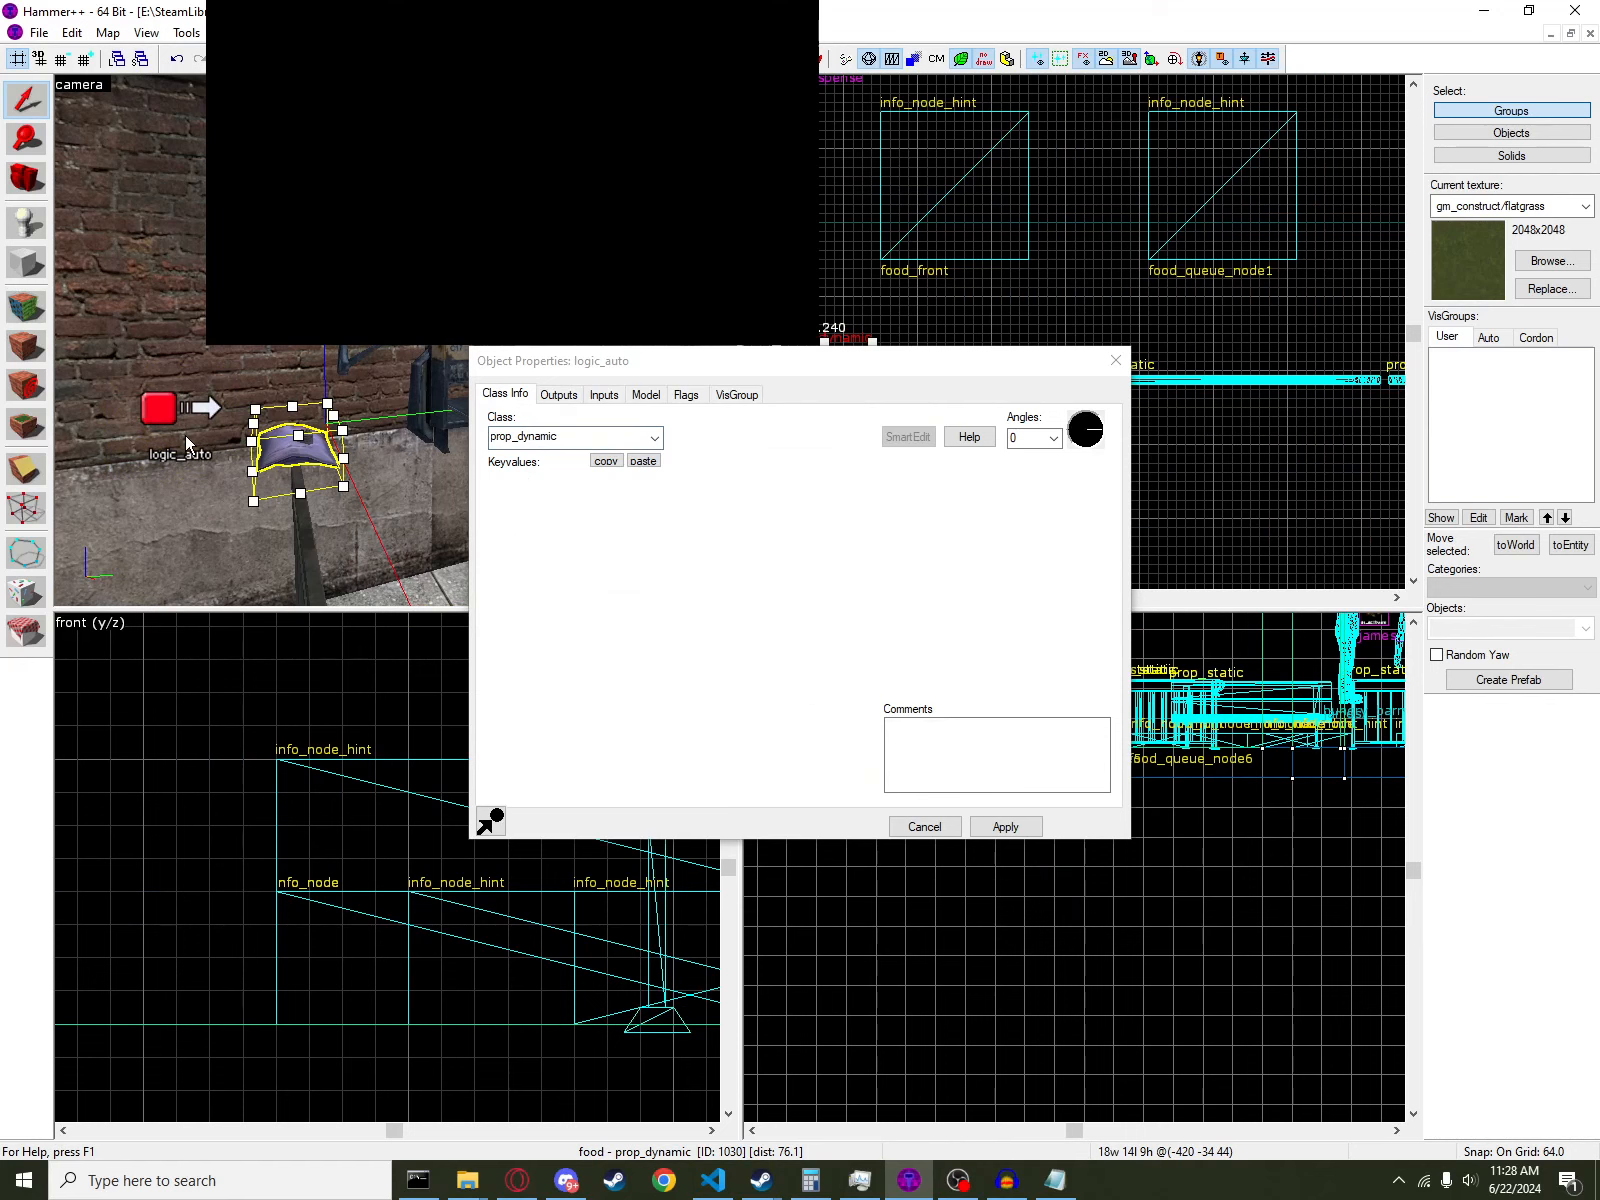
click(324, 436)
click(430, 391)
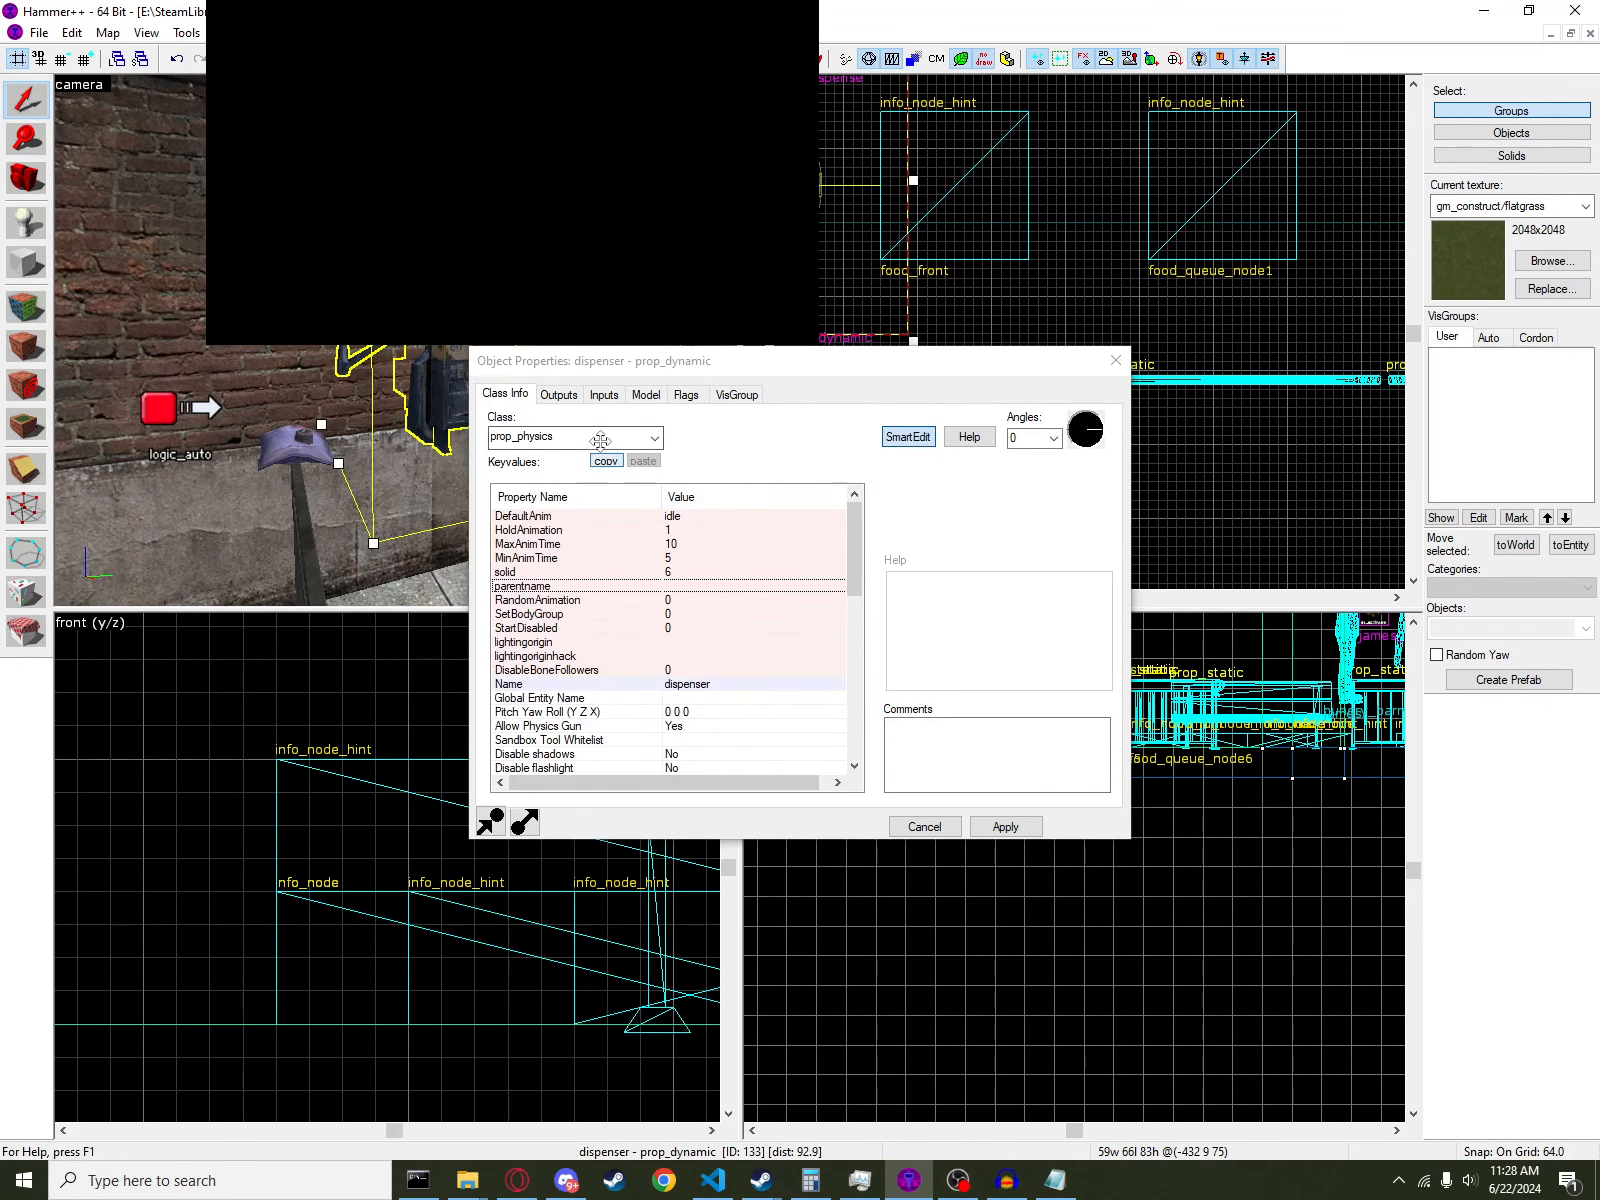
scroll(602, 441, up, 1)
scroll(602, 441, up, 1)
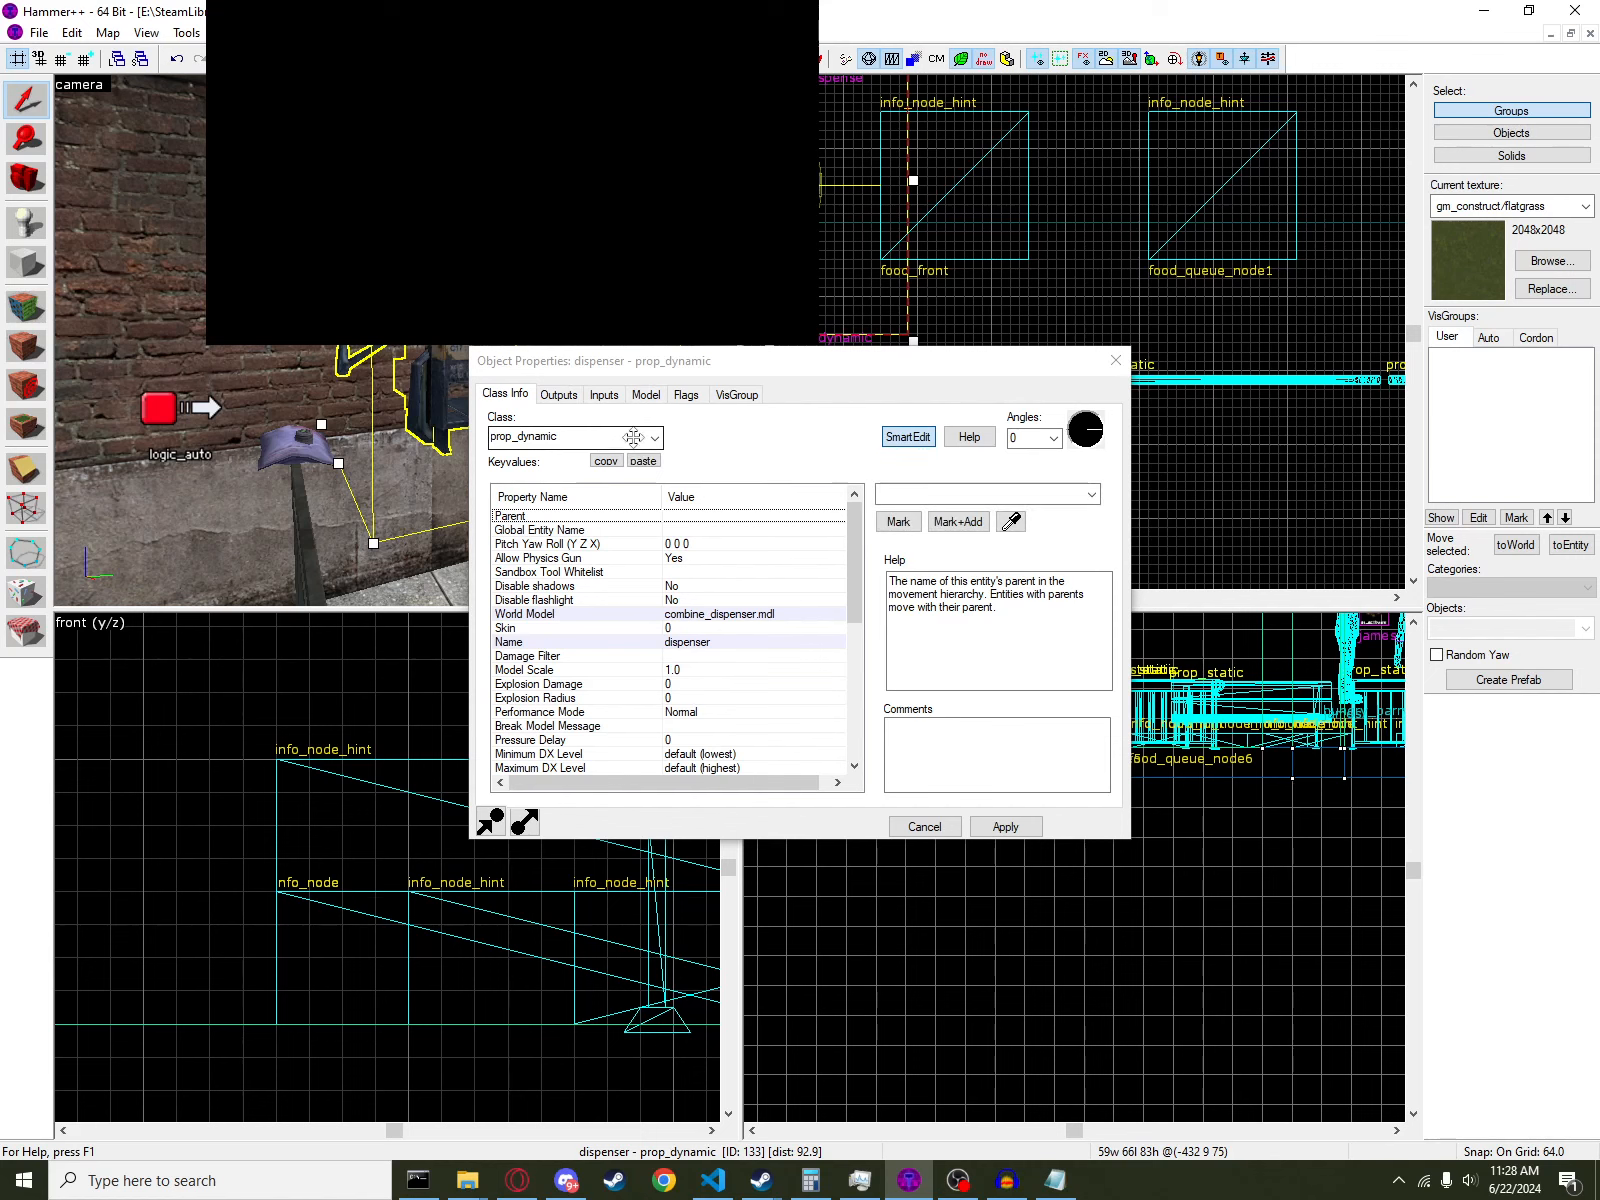
click(1112, 364)
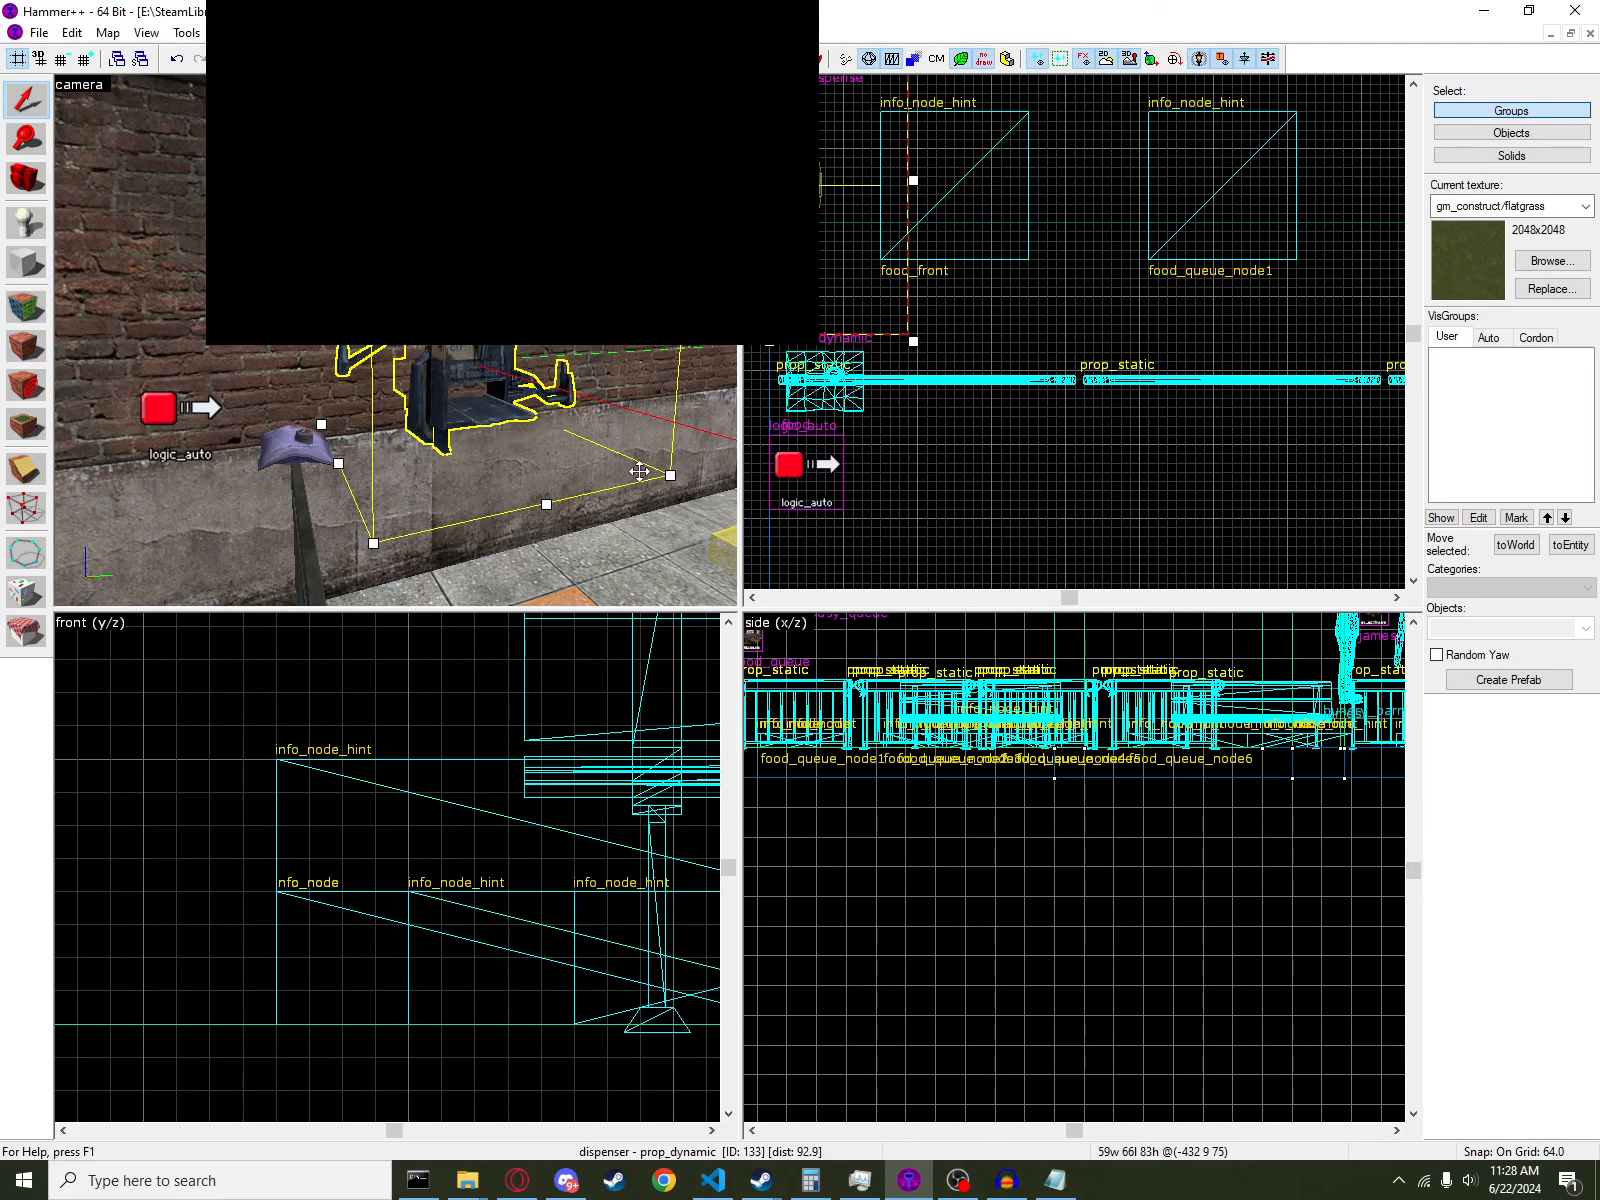
- Add an OnNPCStartedUsing output with a 5-second delay to the food_front hint node
click(313, 452)
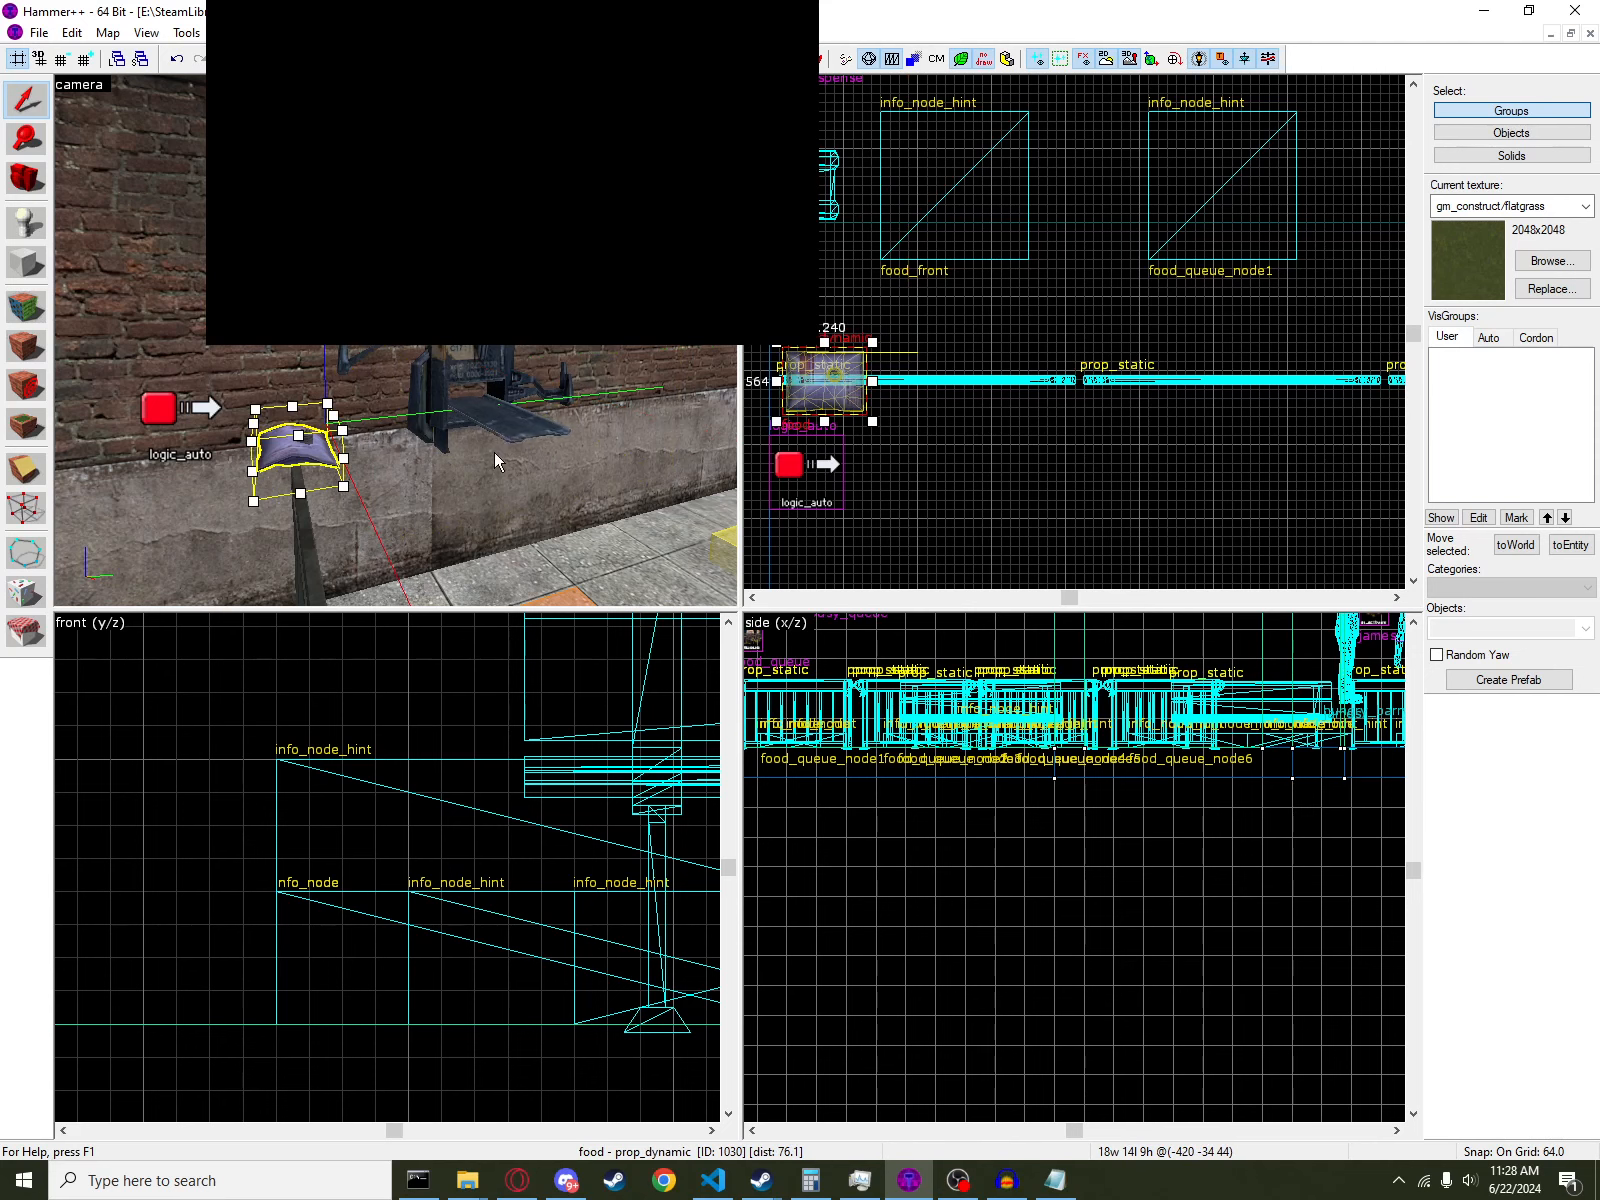
scroll(492, 462, down, 1)
double_click(488, 522)
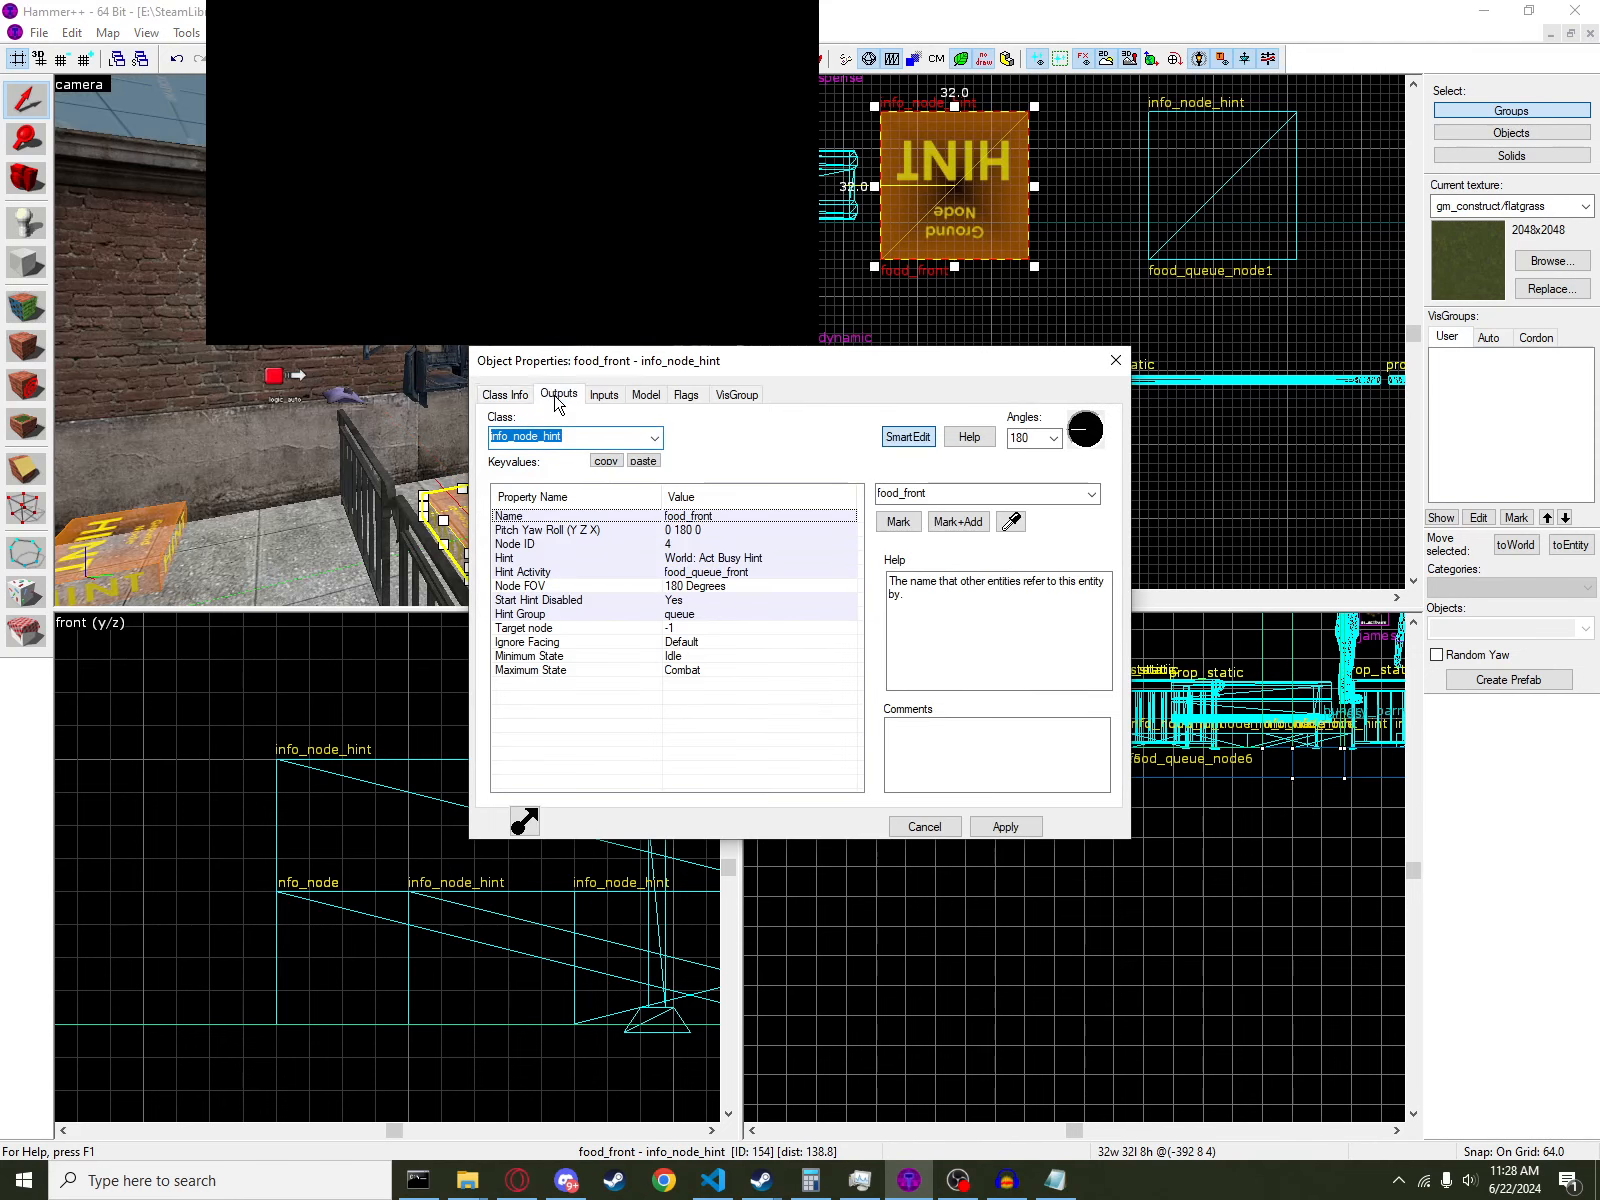
click(557, 396)
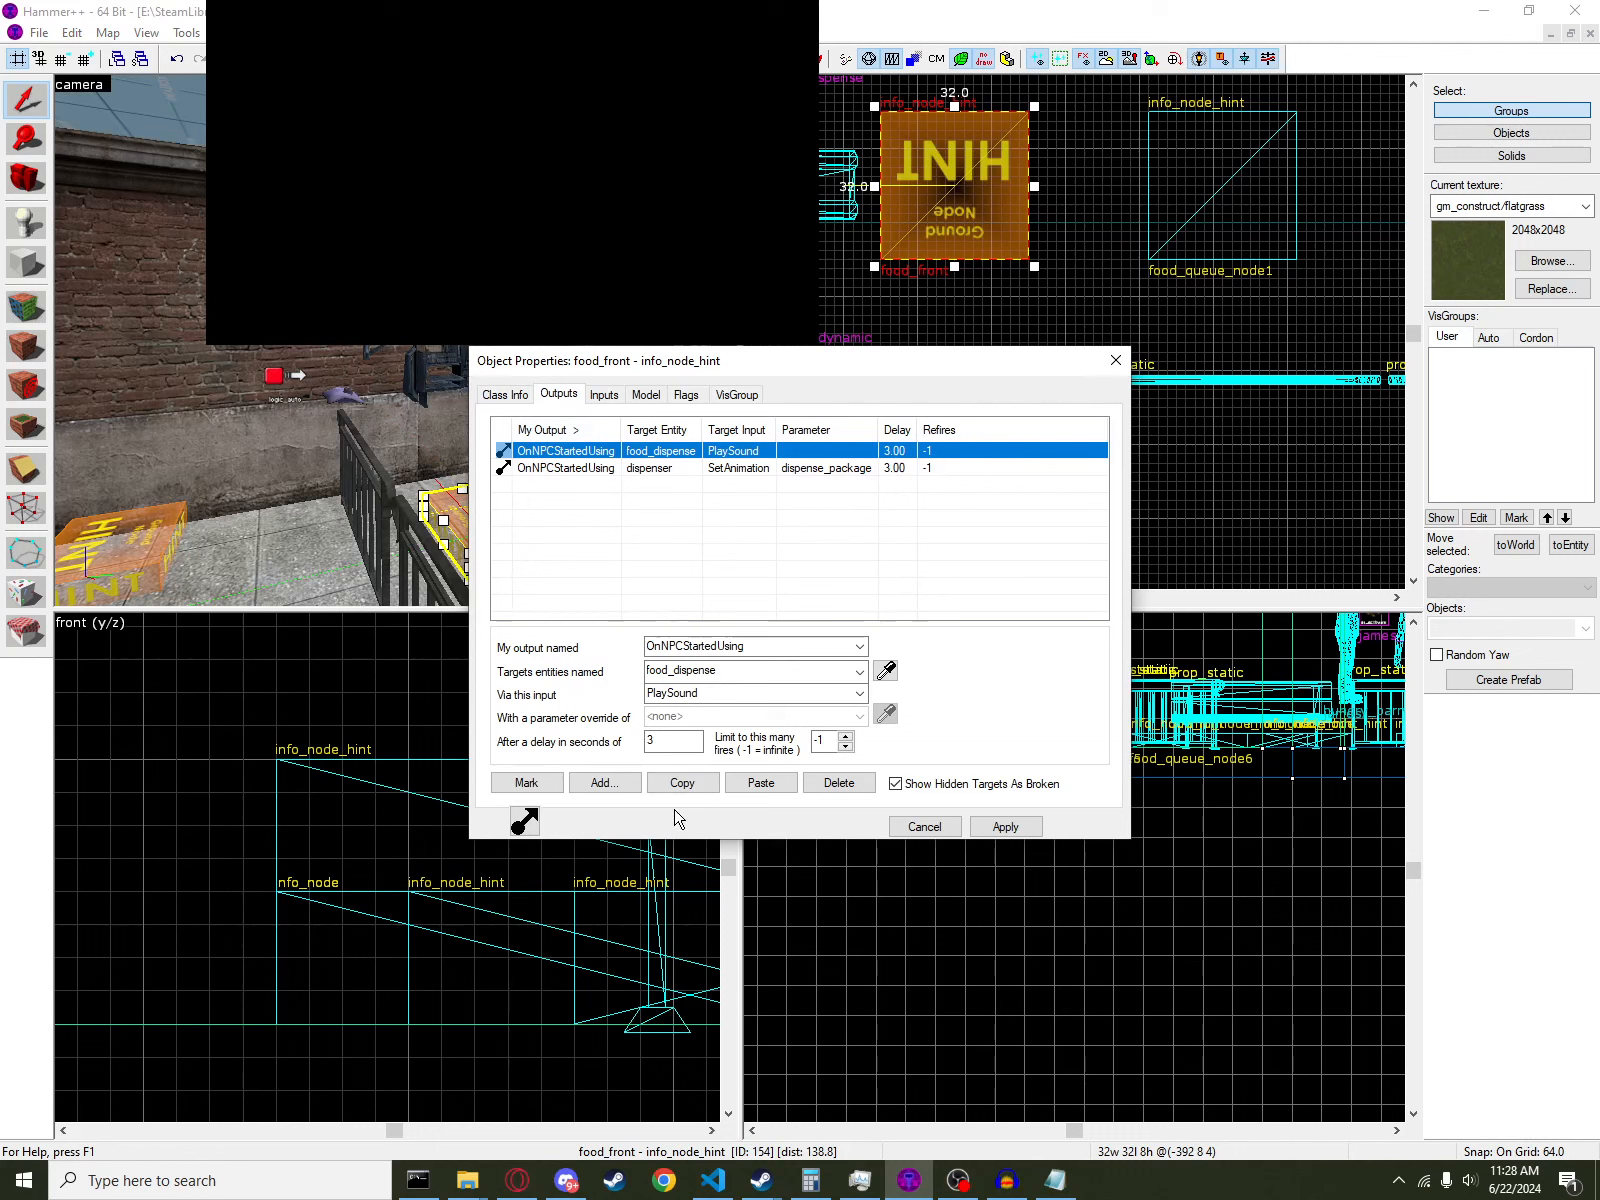
click(604, 782)
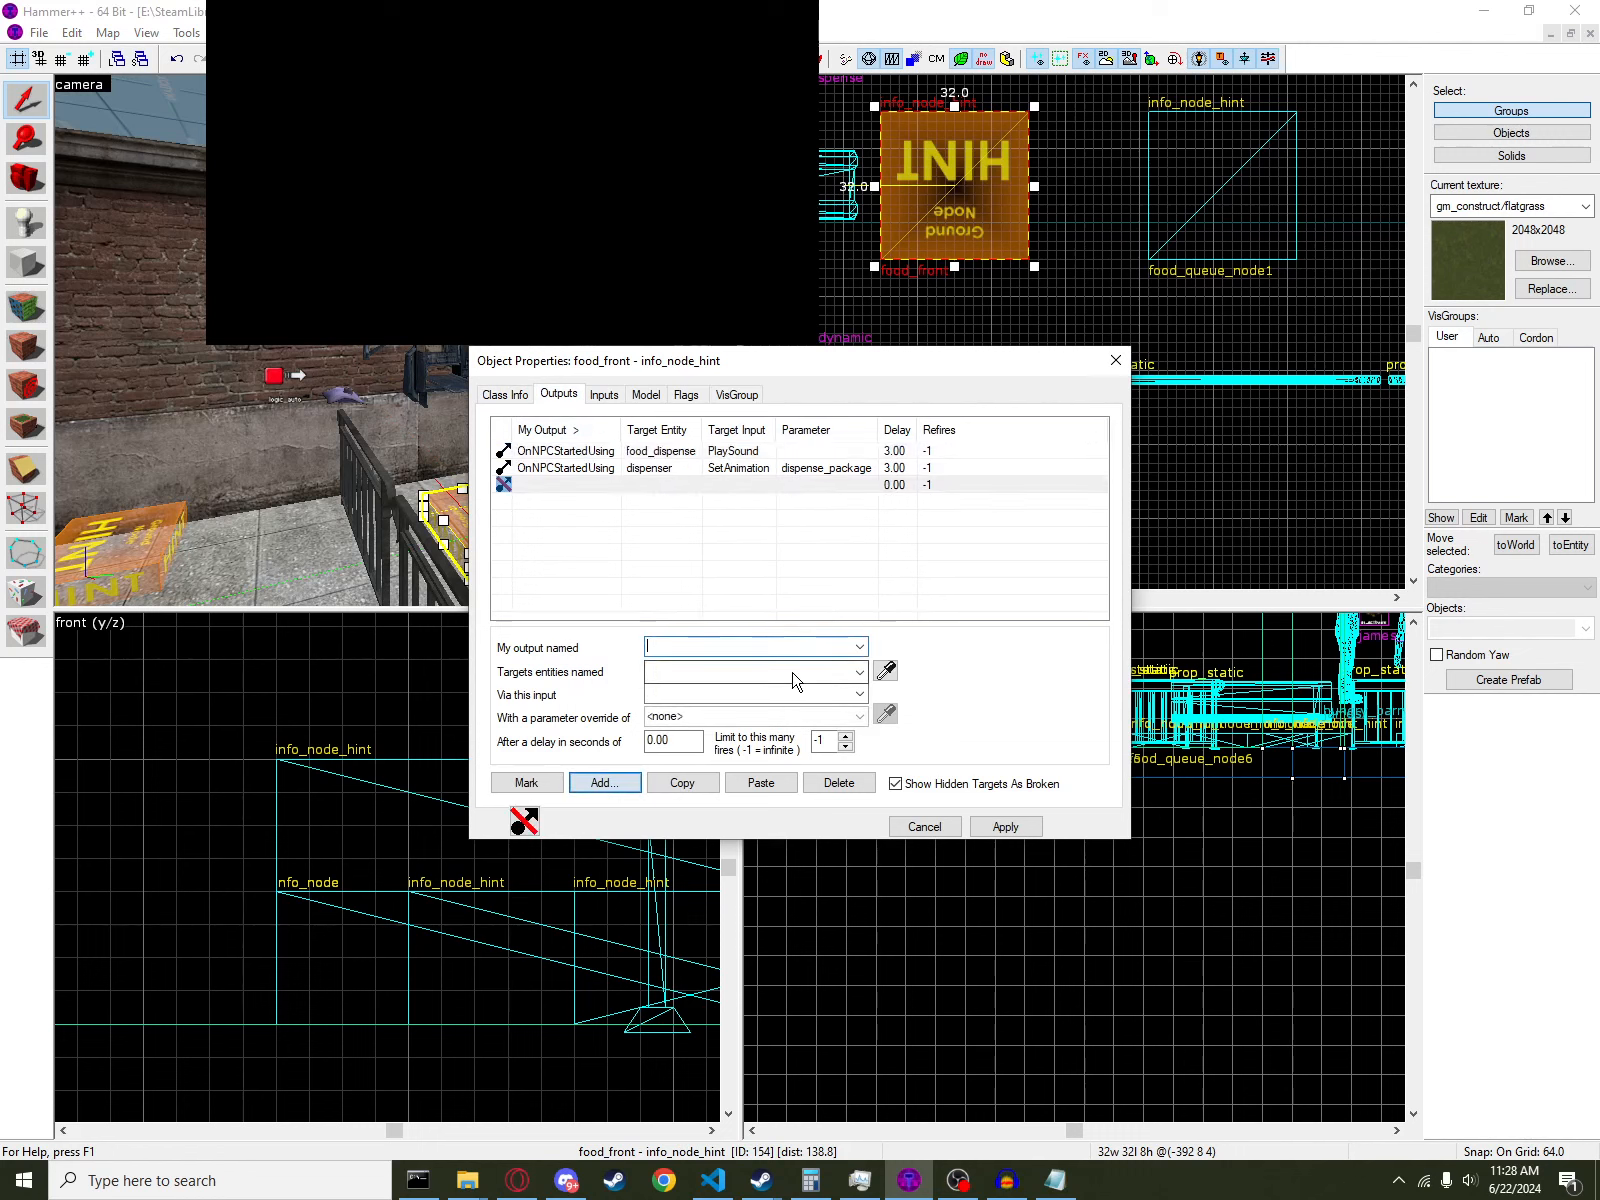
click(859, 647)
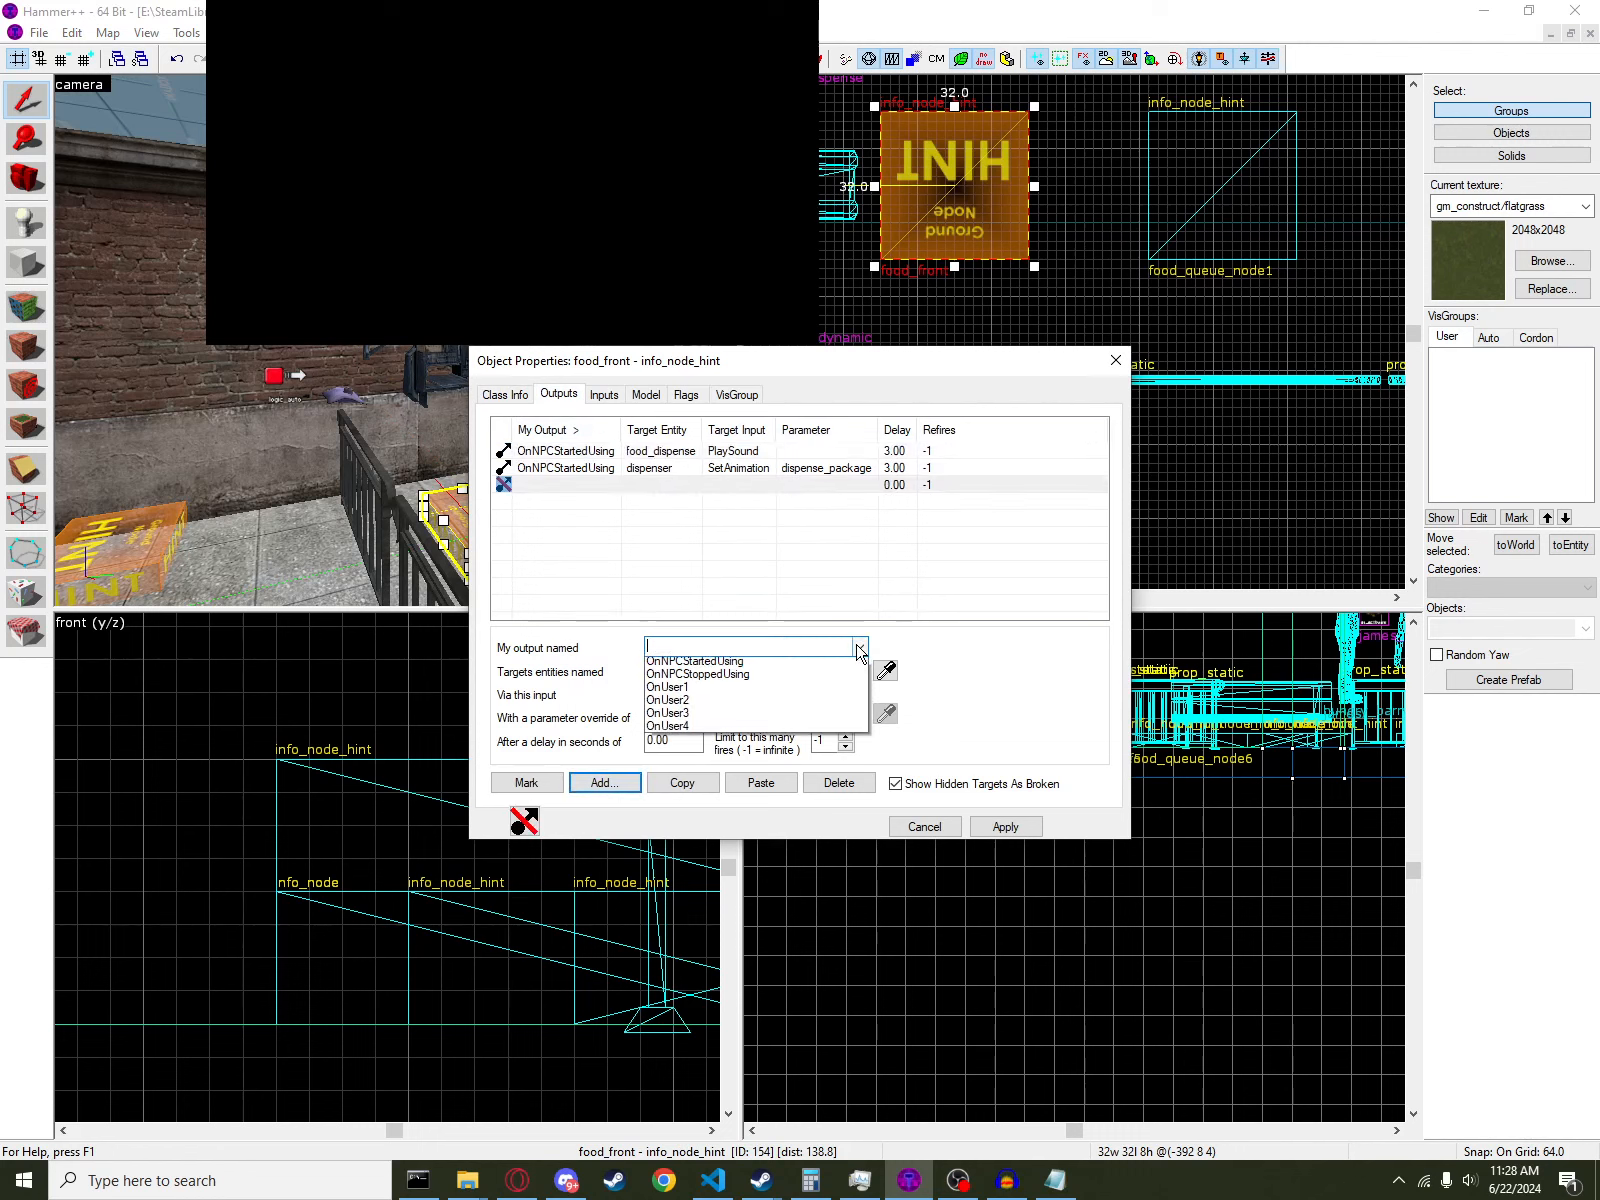
click(805, 662)
click(695, 740)
drag(695, 740, 602, 742)
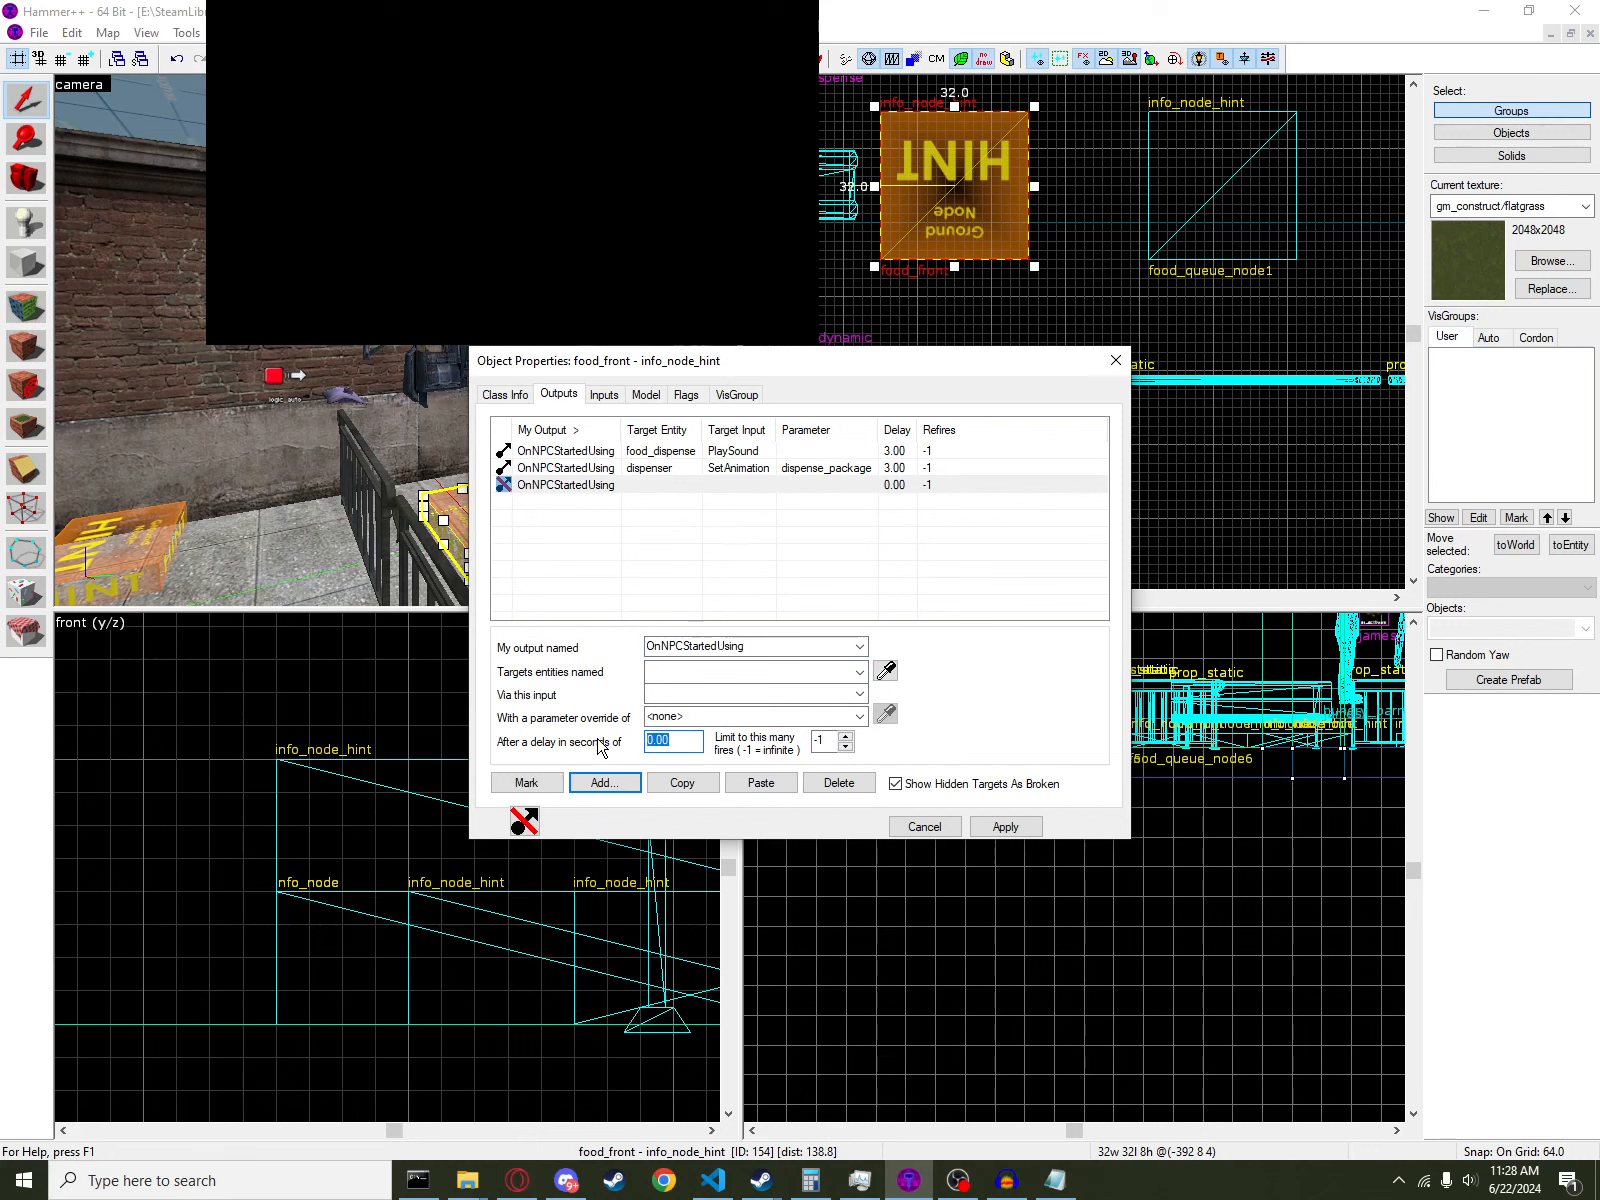
text(5)
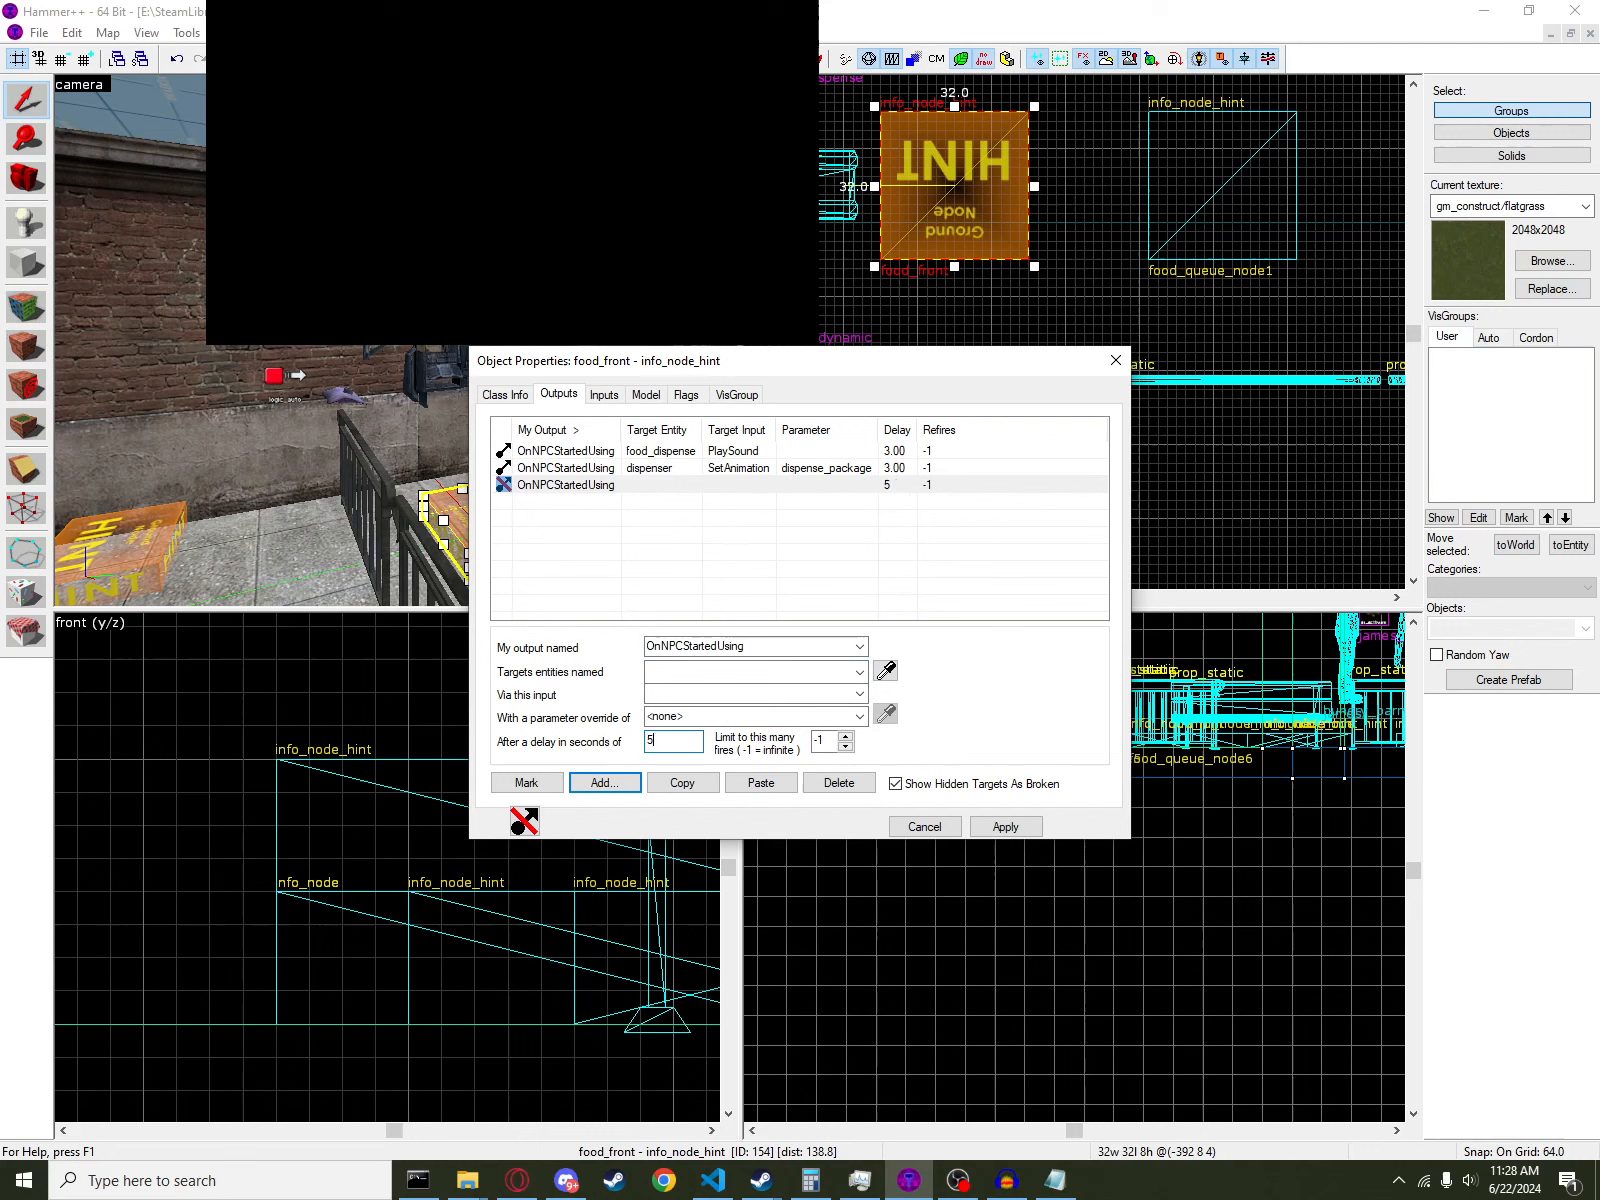
- Target the food prop with the new output and set its input to Disable
click(883, 674)
click(364, 397)
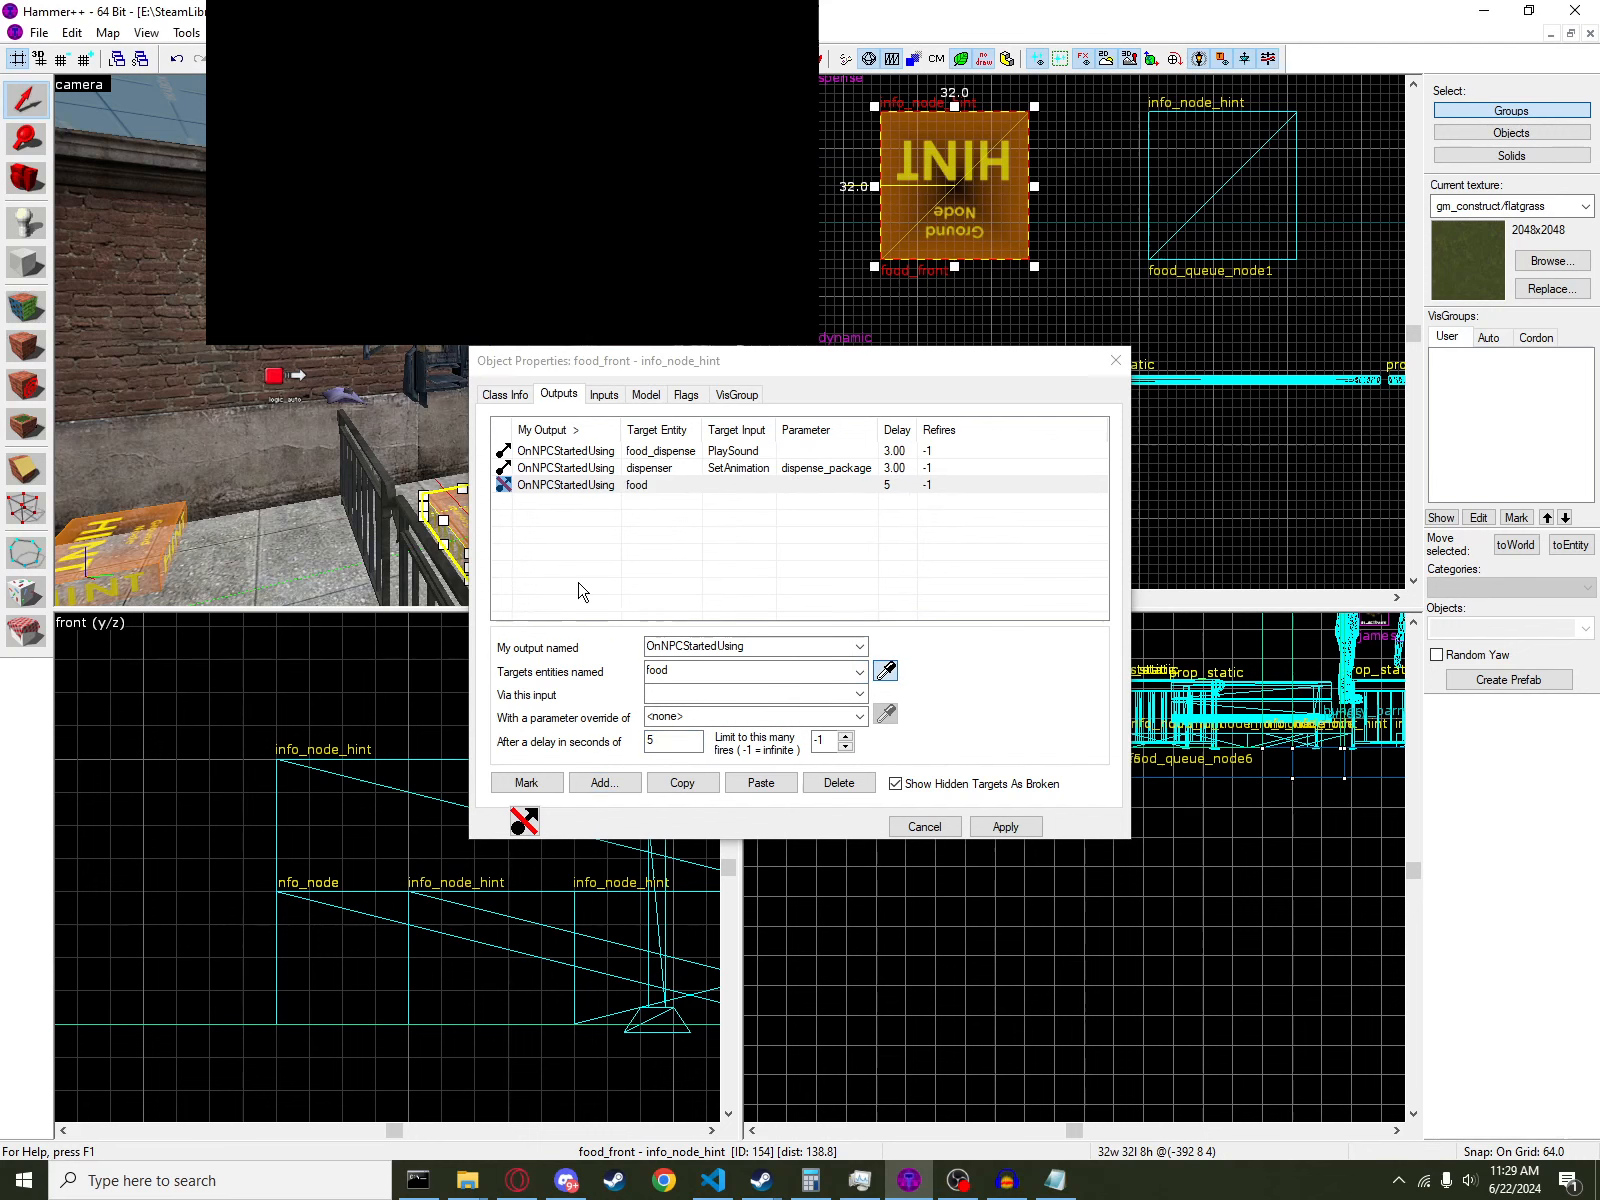
click(675, 693)
text(Disable)
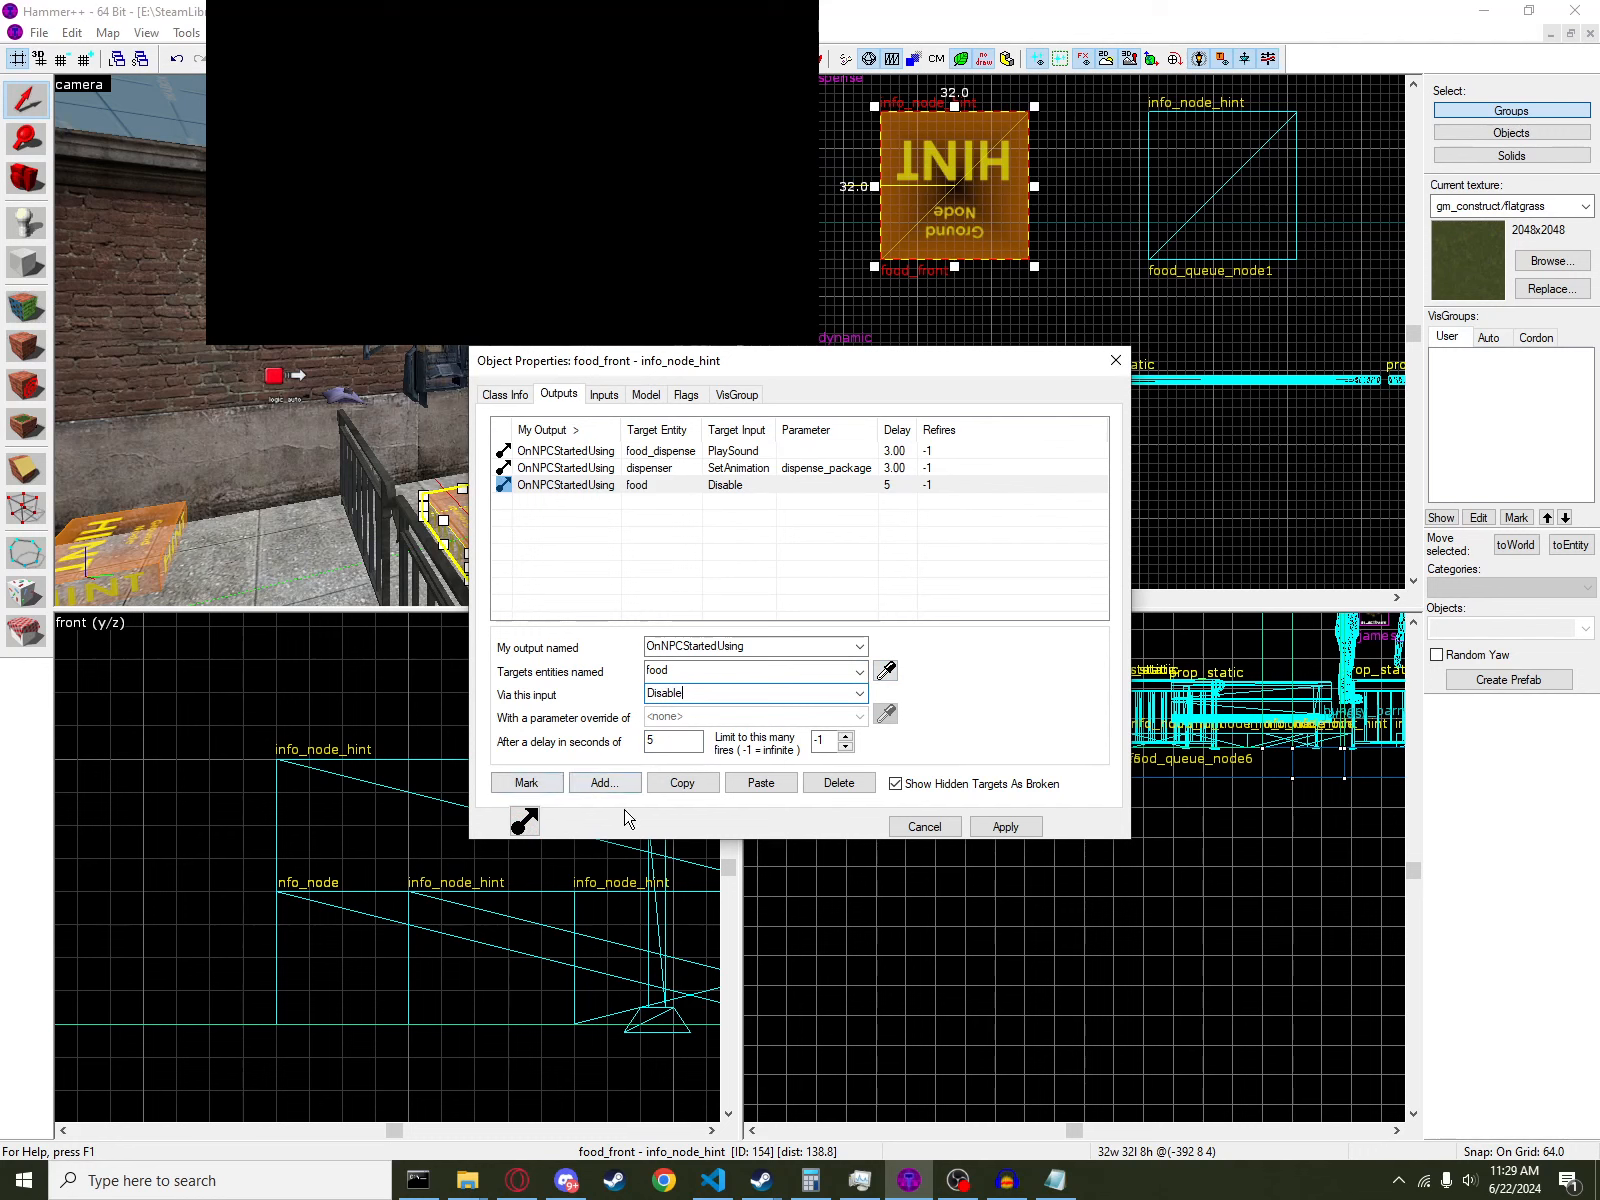
- Duplicate the Disable output and set the copy's delay to 7 seconds and its input to Enable
click(680, 785)
click(752, 785)
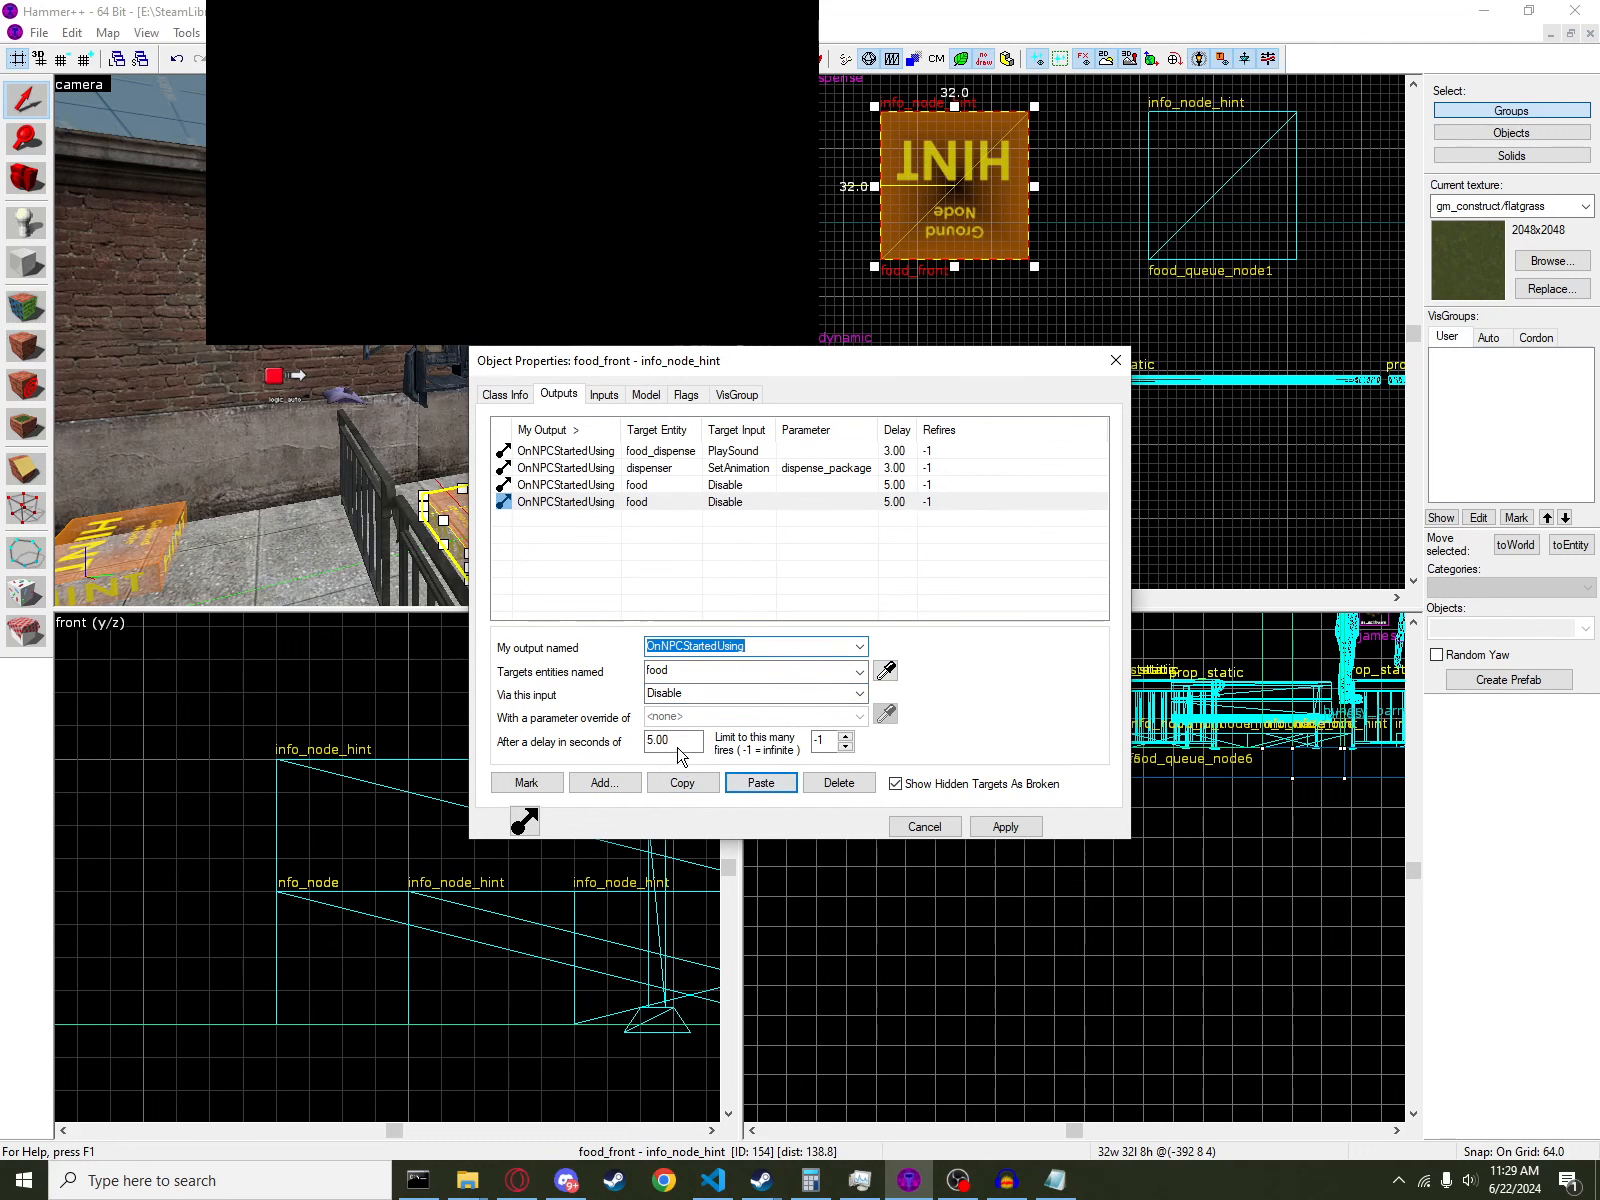
double_click(677, 745)
key(BackSpace)
text(7)
key(shift+Tab)
text(E)
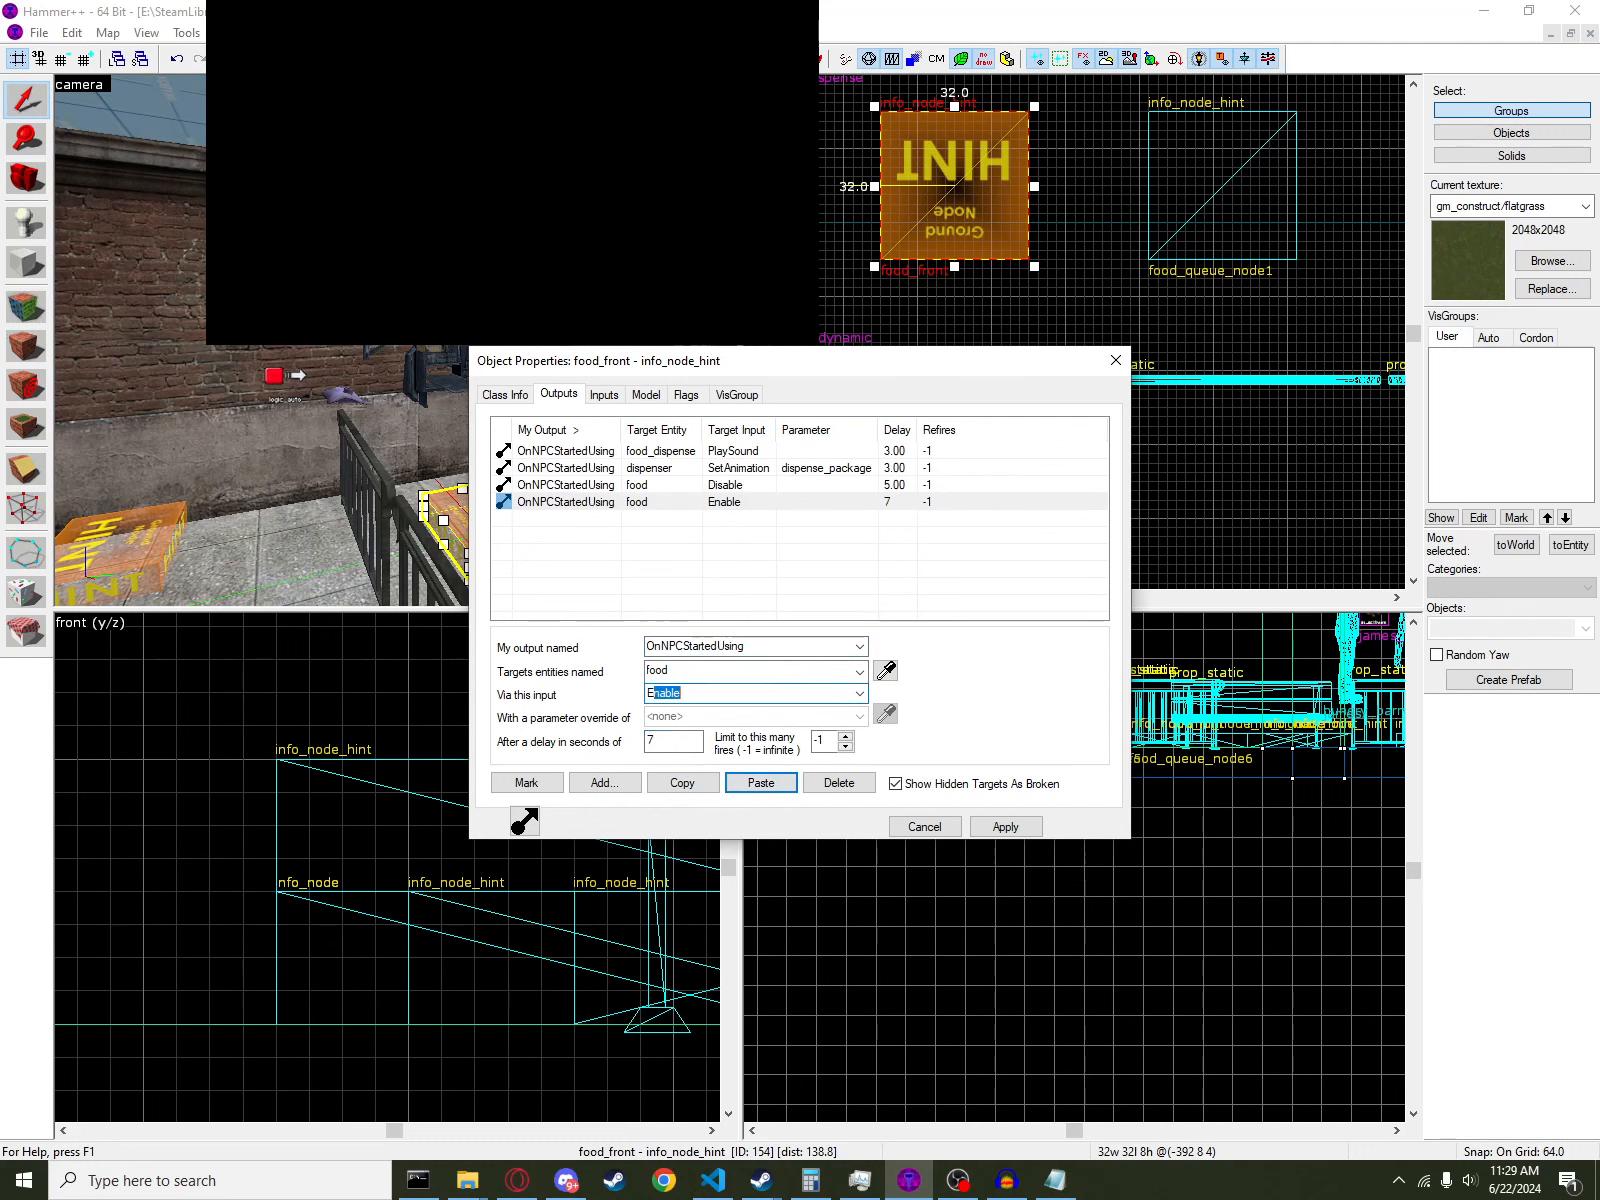
- Review the settings of the food_front node's PlaySound, Enable, Disable and SetAnimation outputs
click(565, 451)
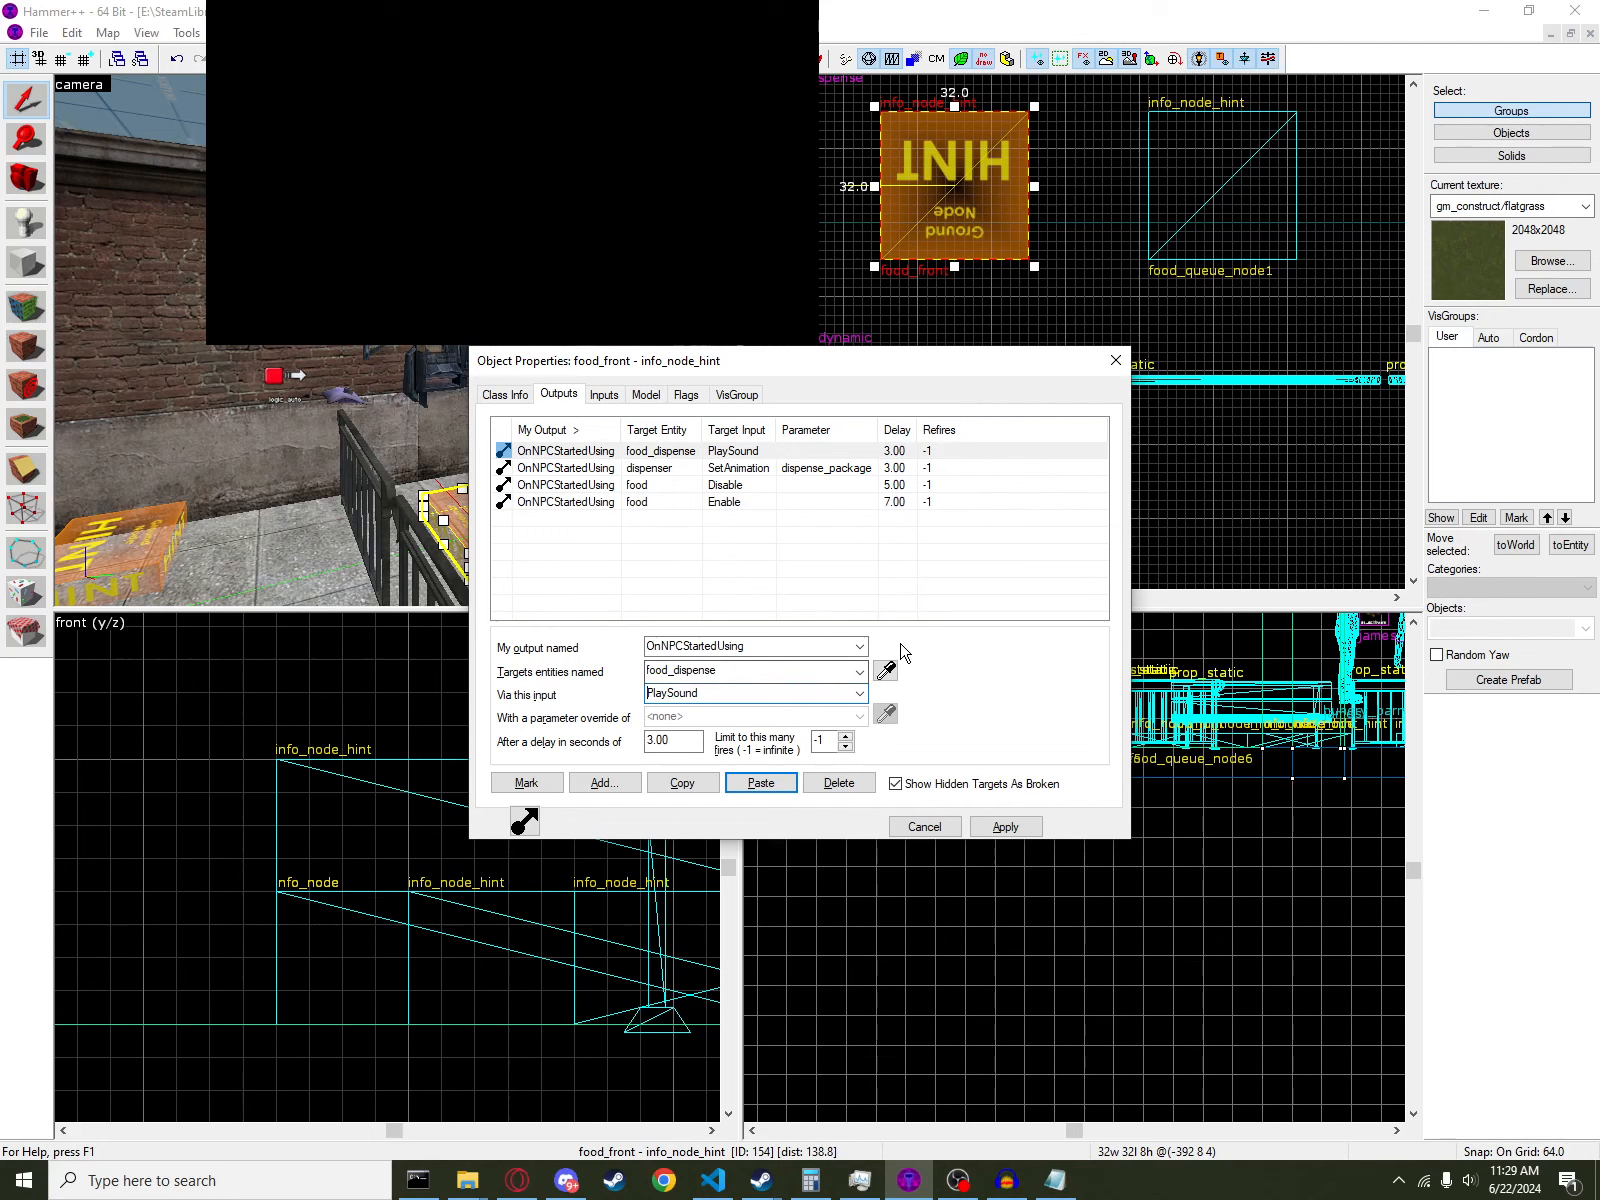
click(762, 502)
click(762, 485)
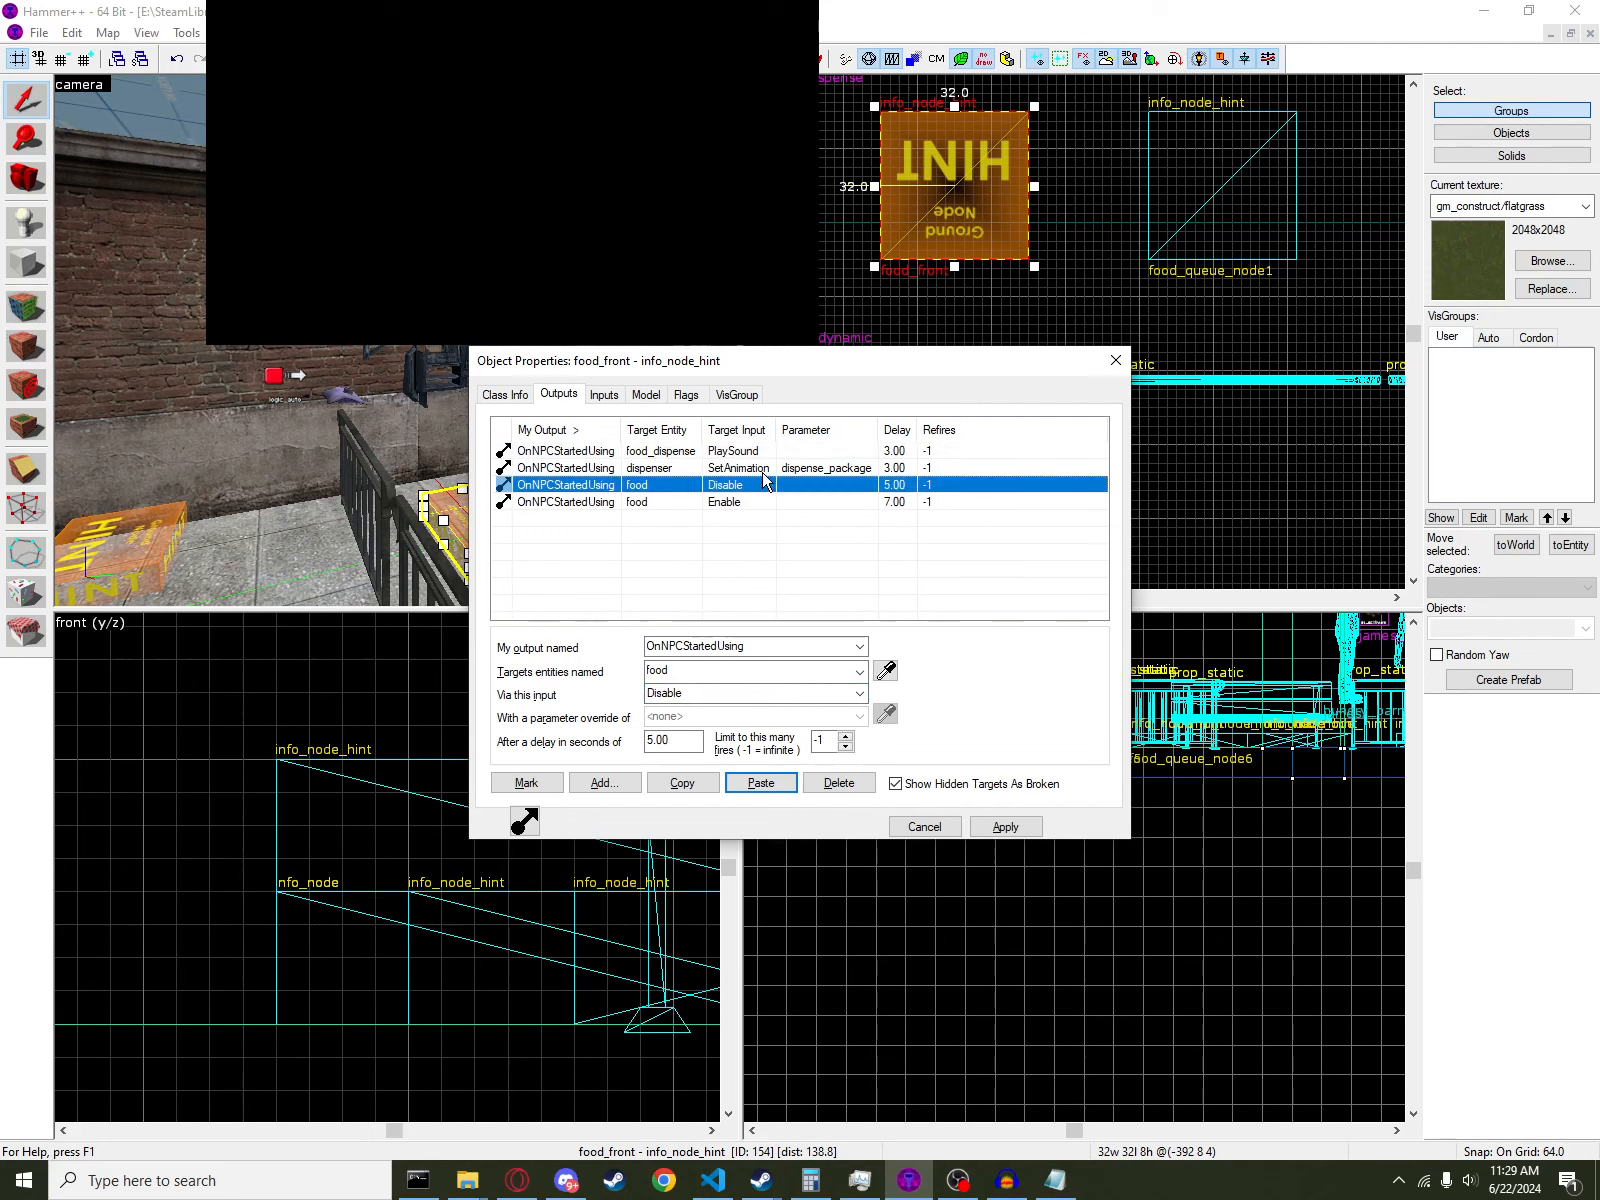
click(762, 468)
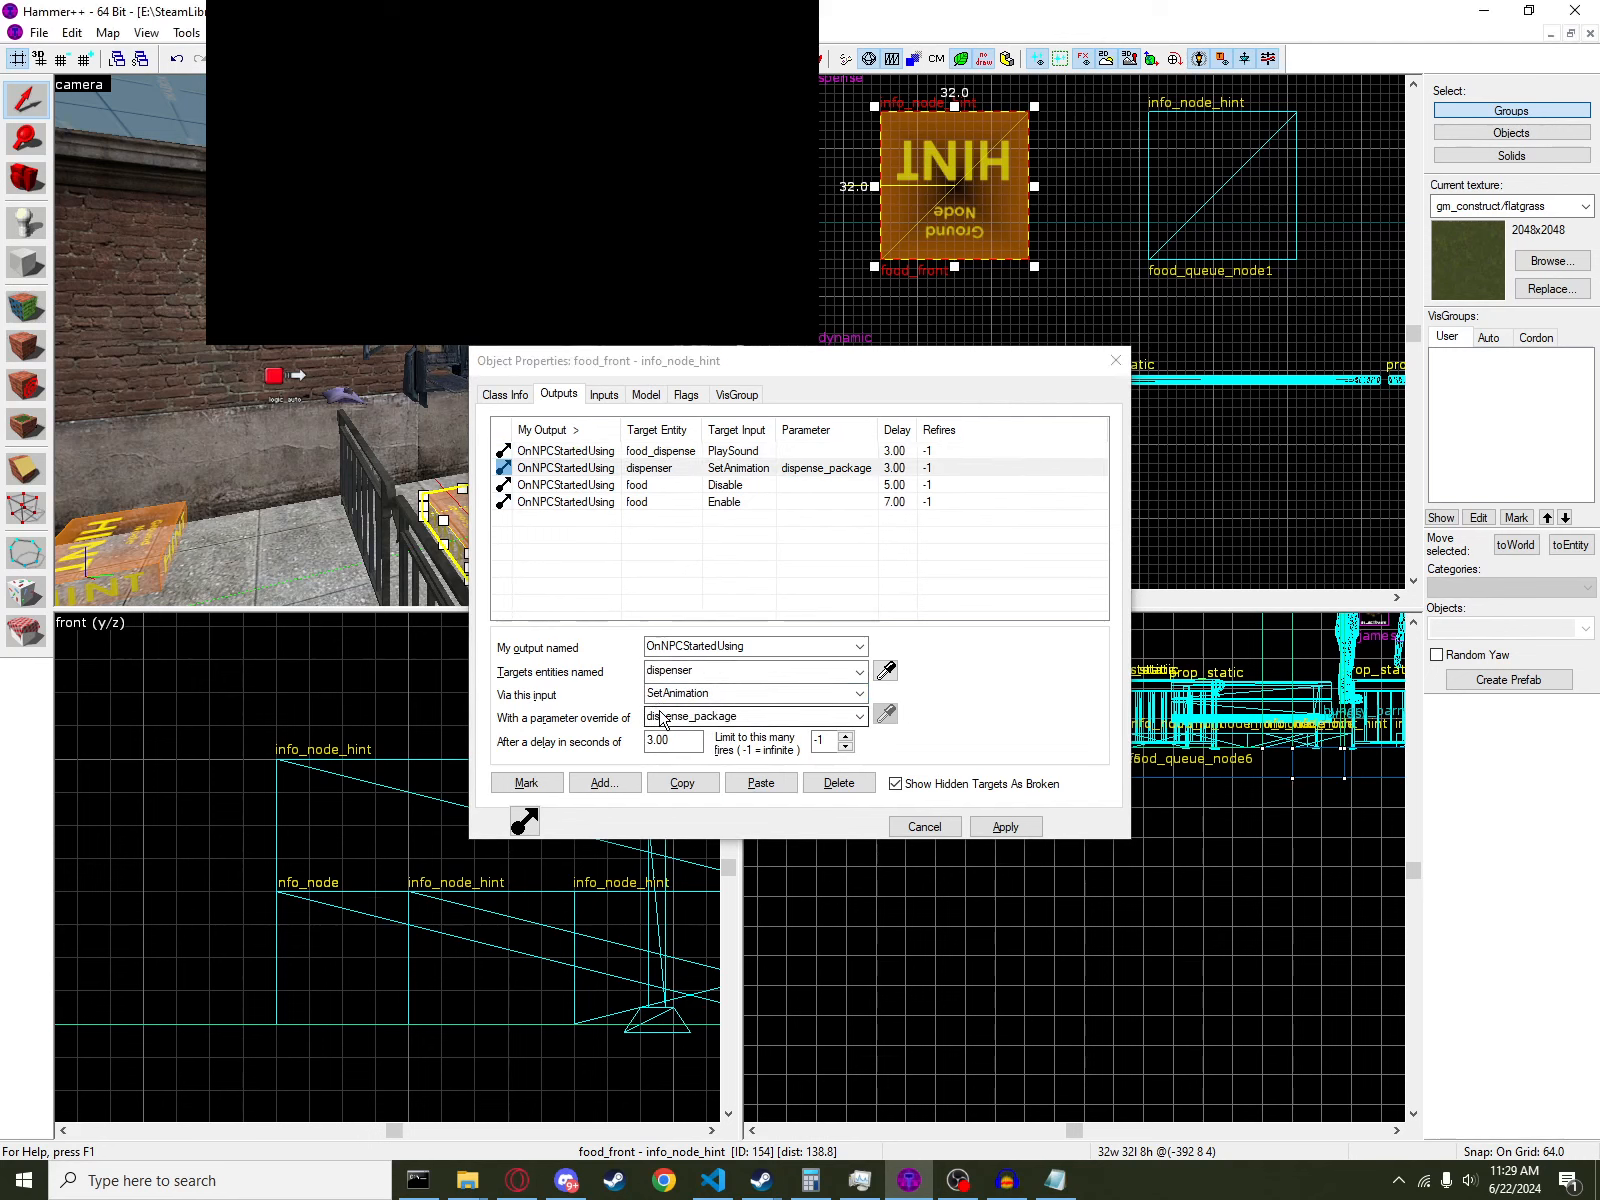
- Add another OnNPCStartedUsing output to the food_front hint node with a 3-second delay
key(z)
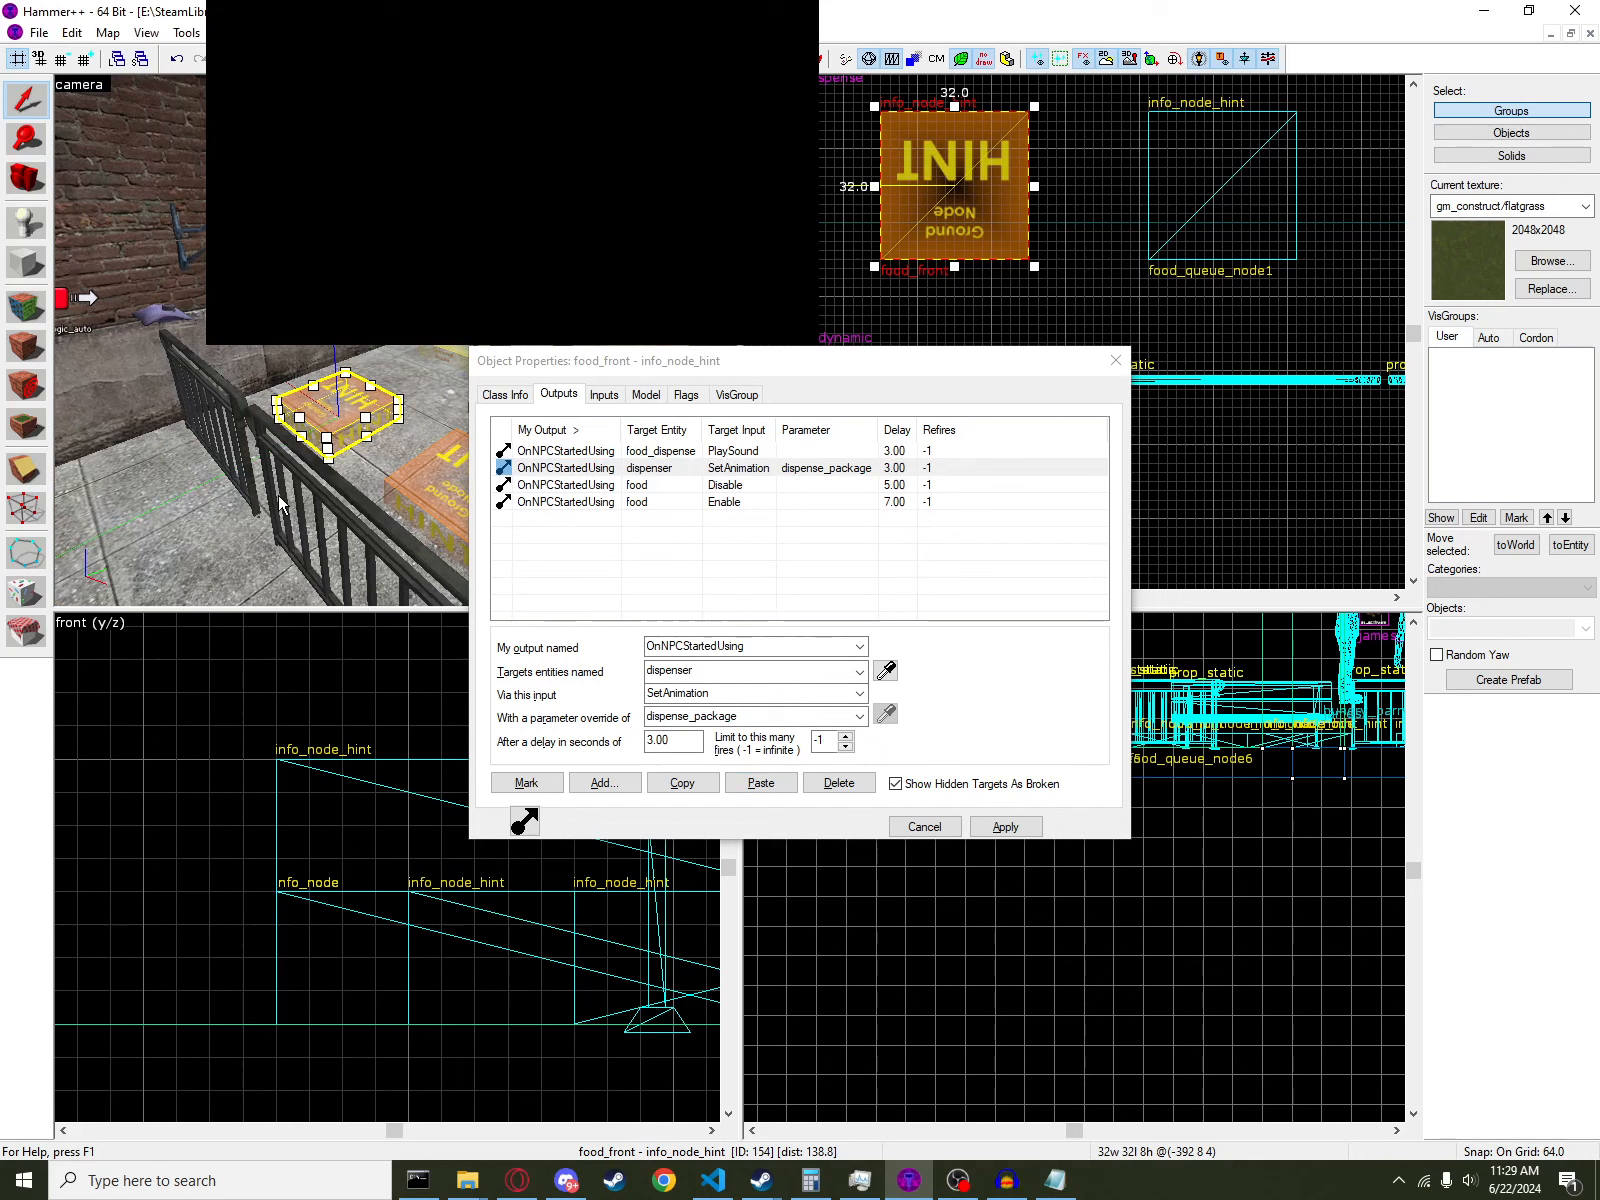
click(604, 783)
click(852, 647)
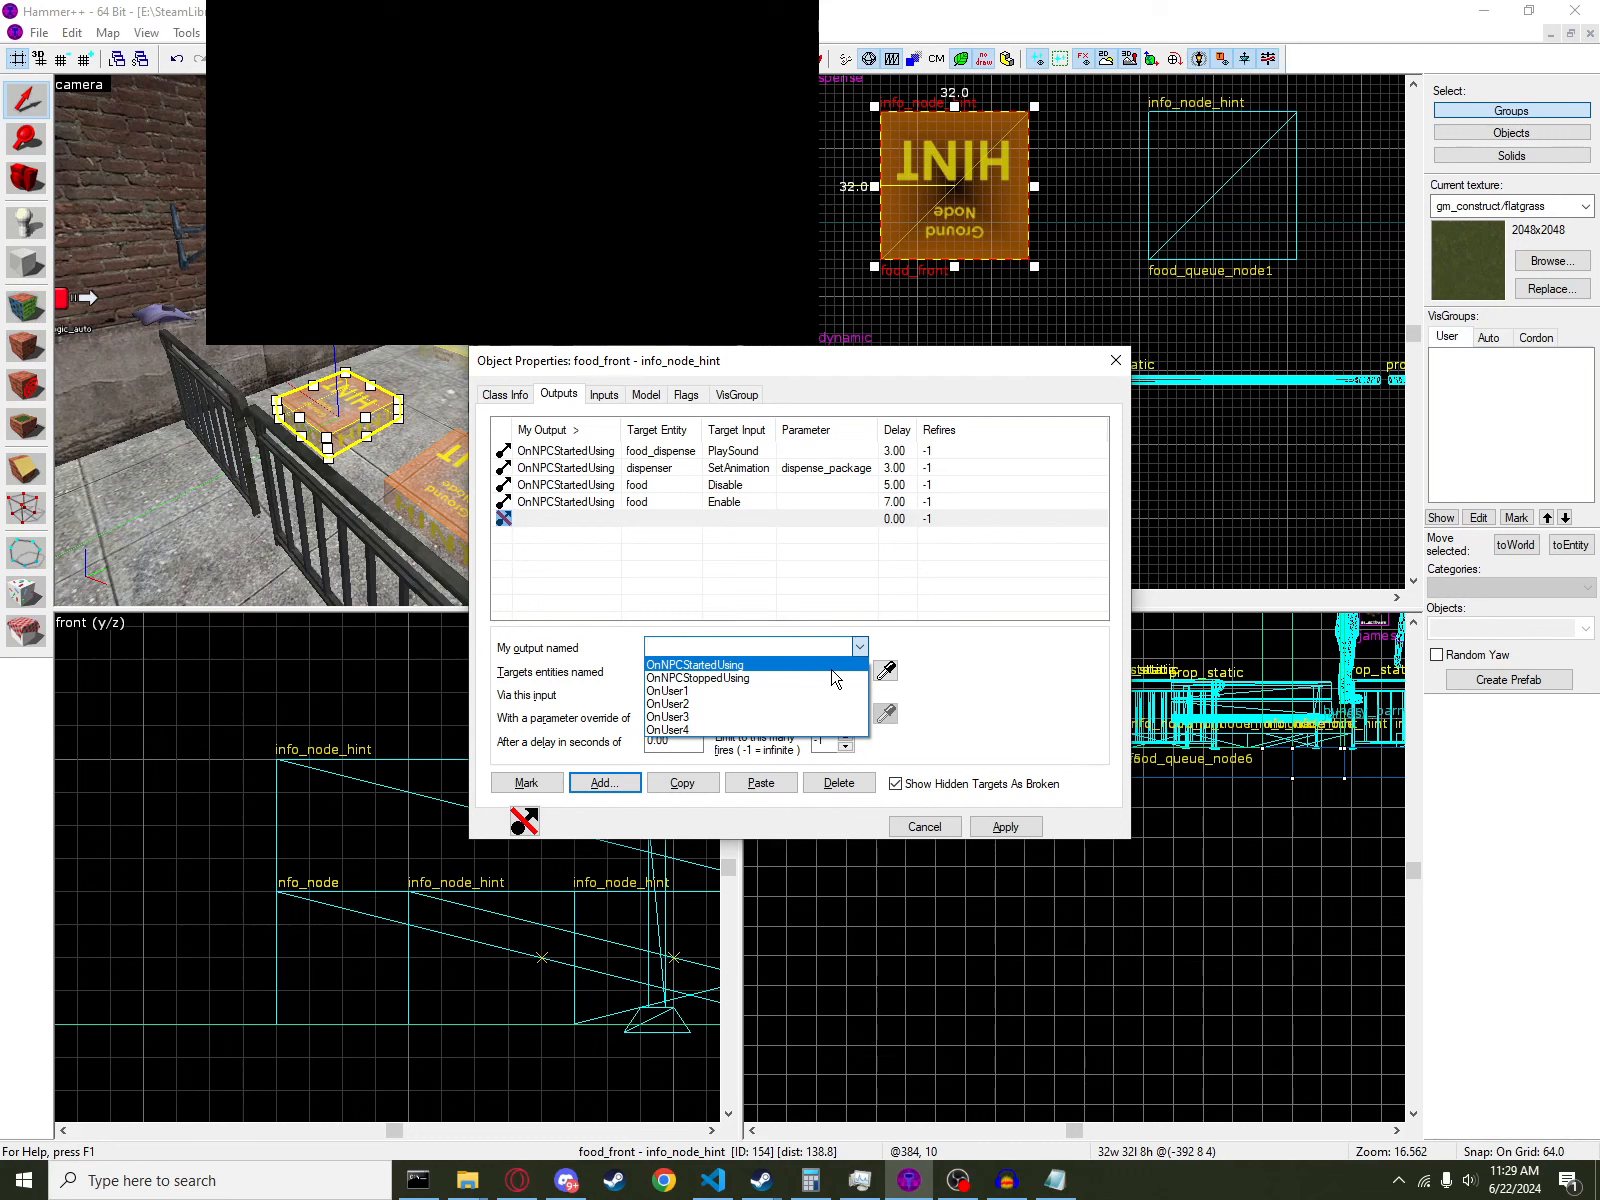
click(833, 665)
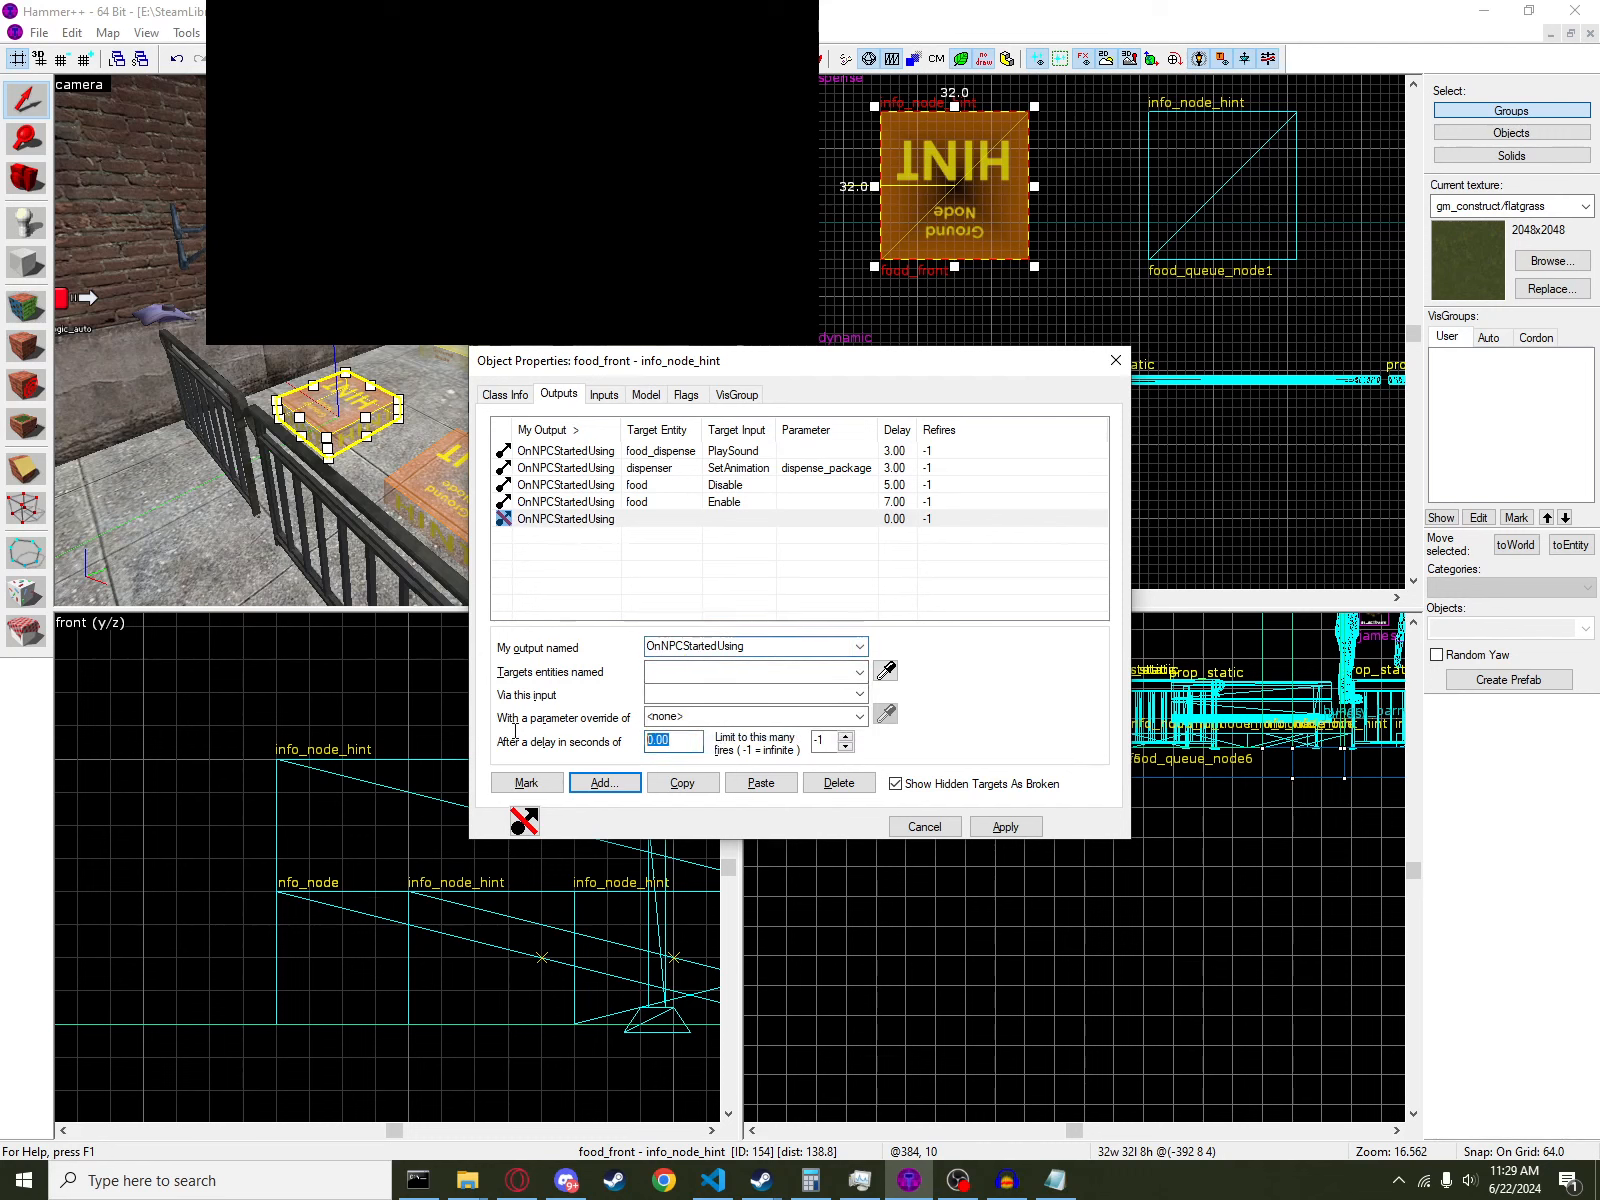
- Target food_queue with the new output, set its input to MoveQueueUp, and apply the changes
click(889, 676)
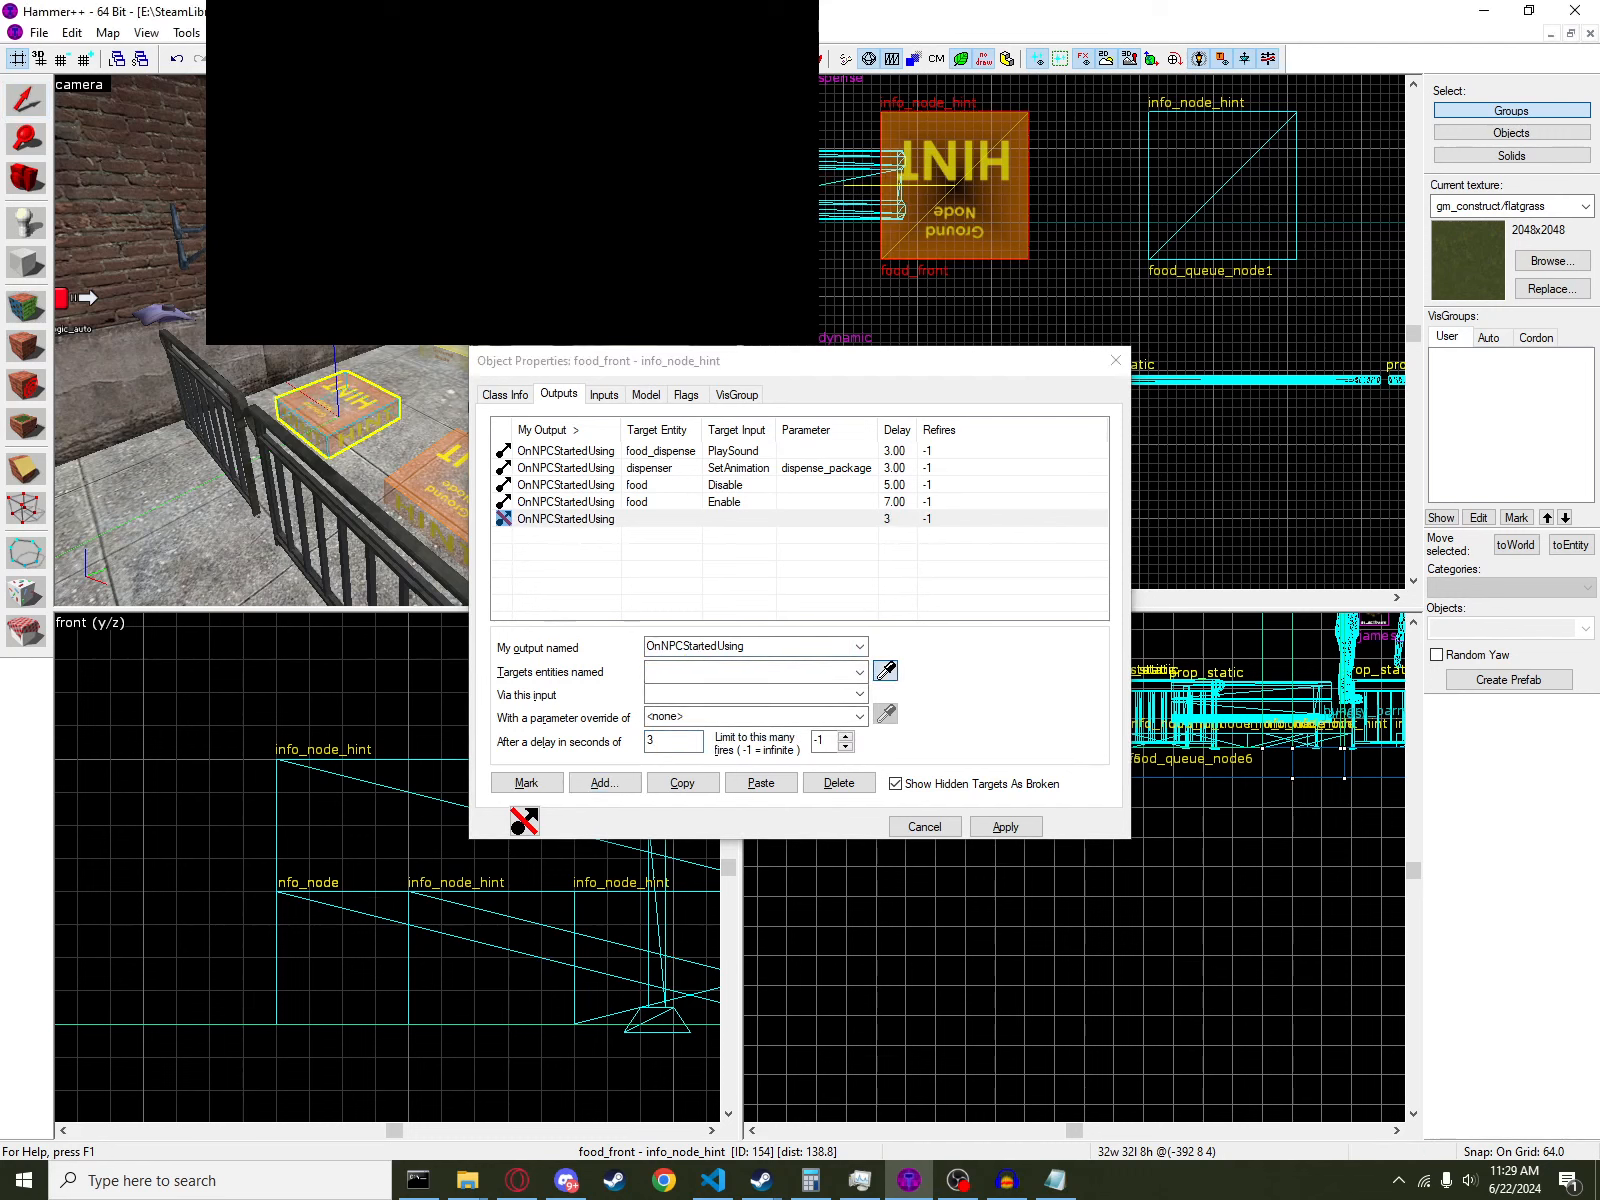
click(565, 318)
click(859, 694)
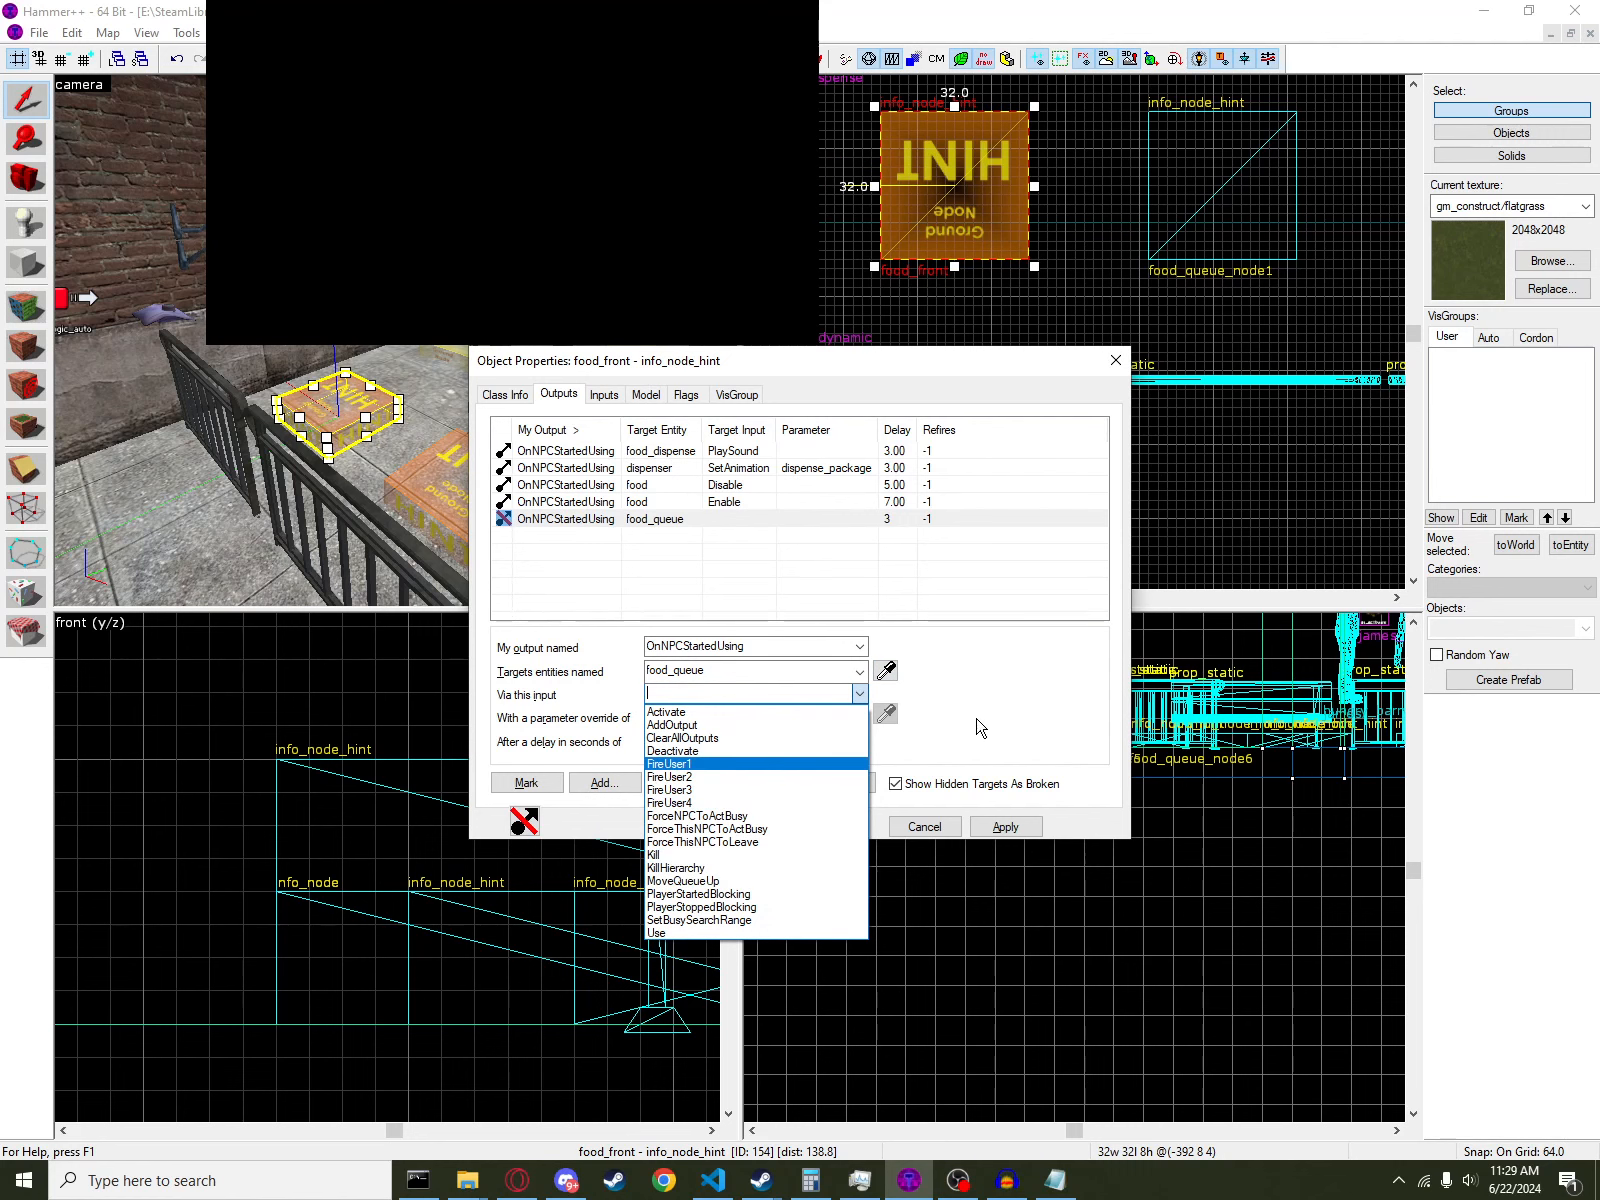
click(719, 881)
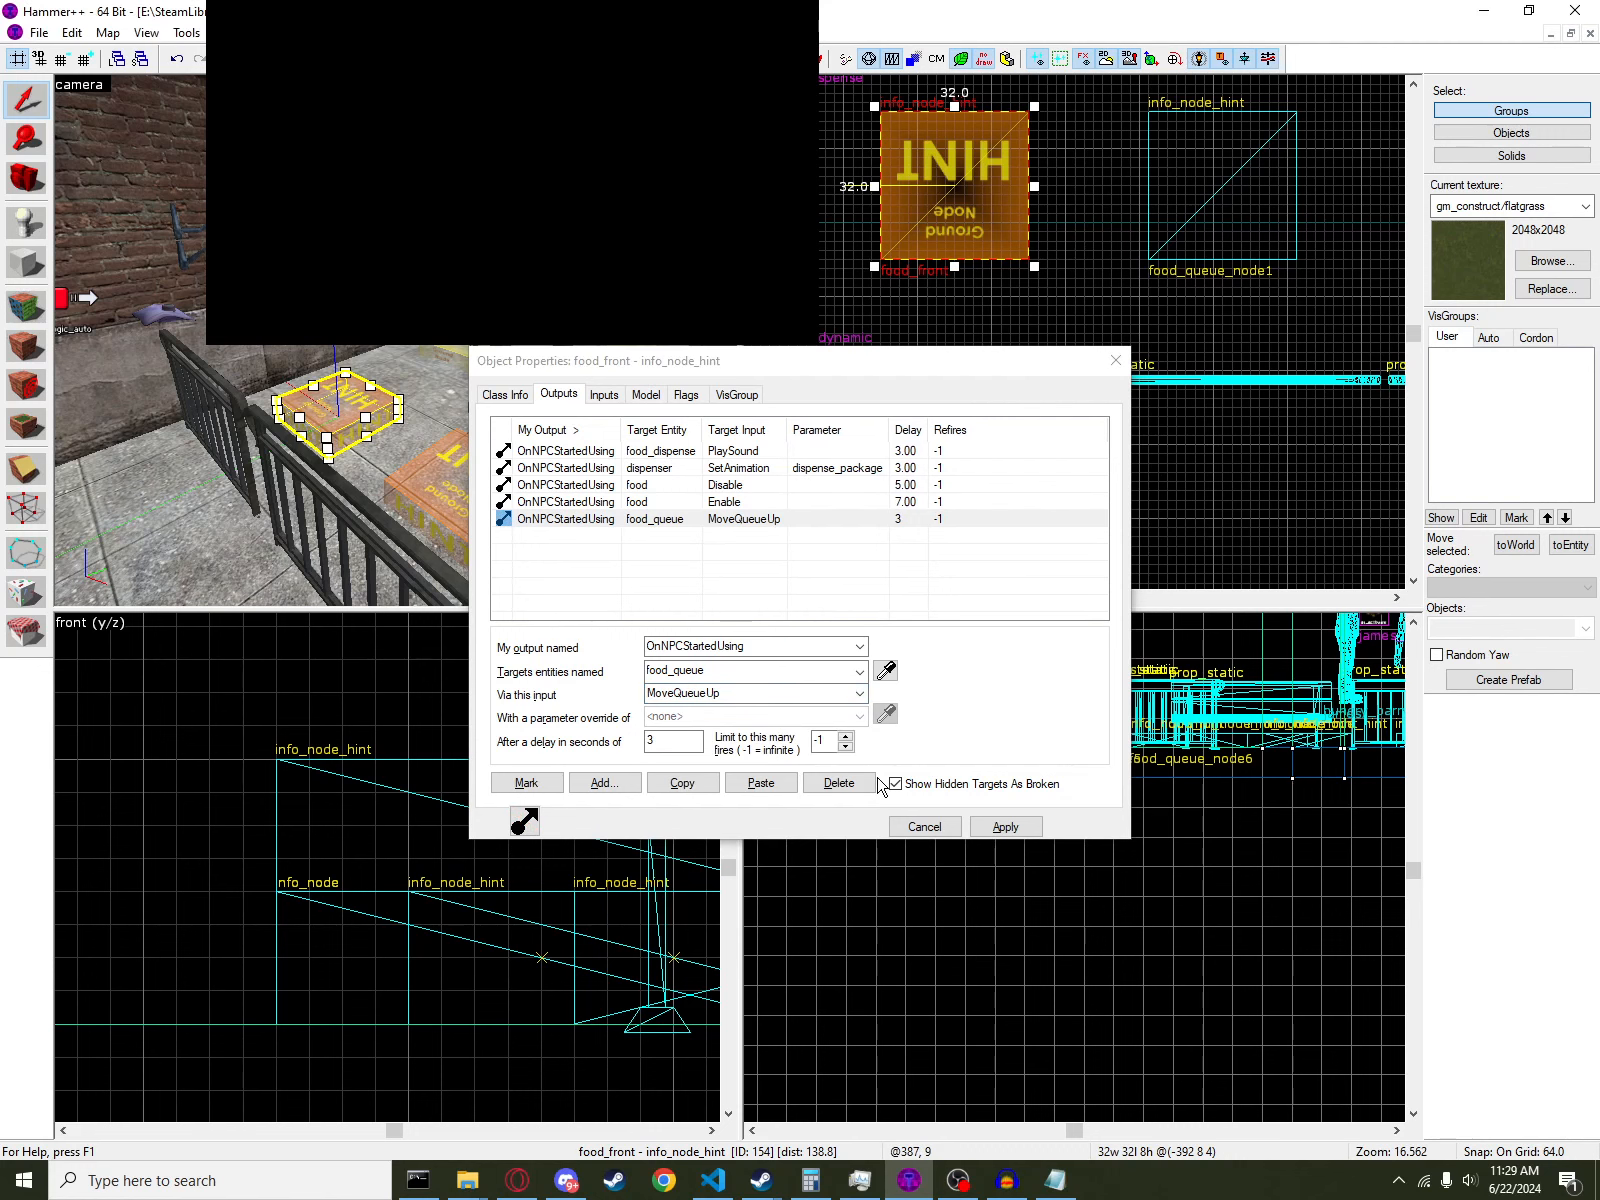
click(1005, 827)
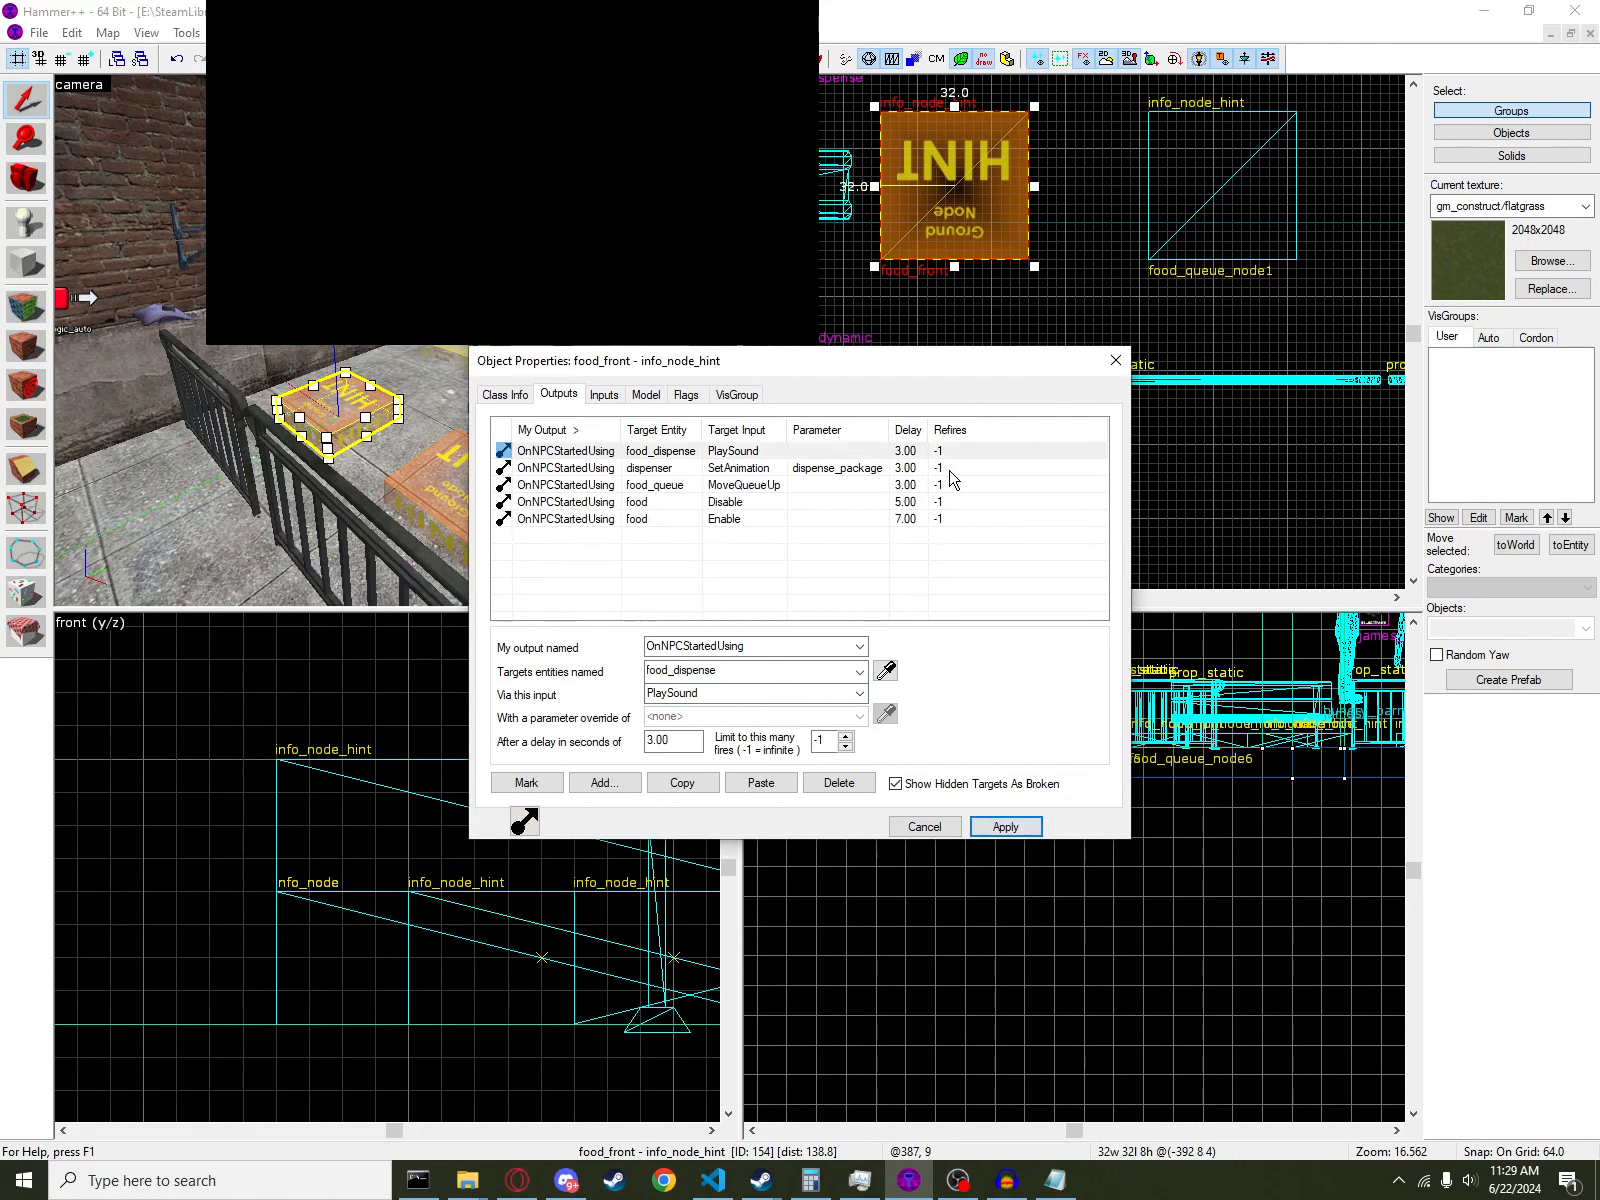
click(820, 485)
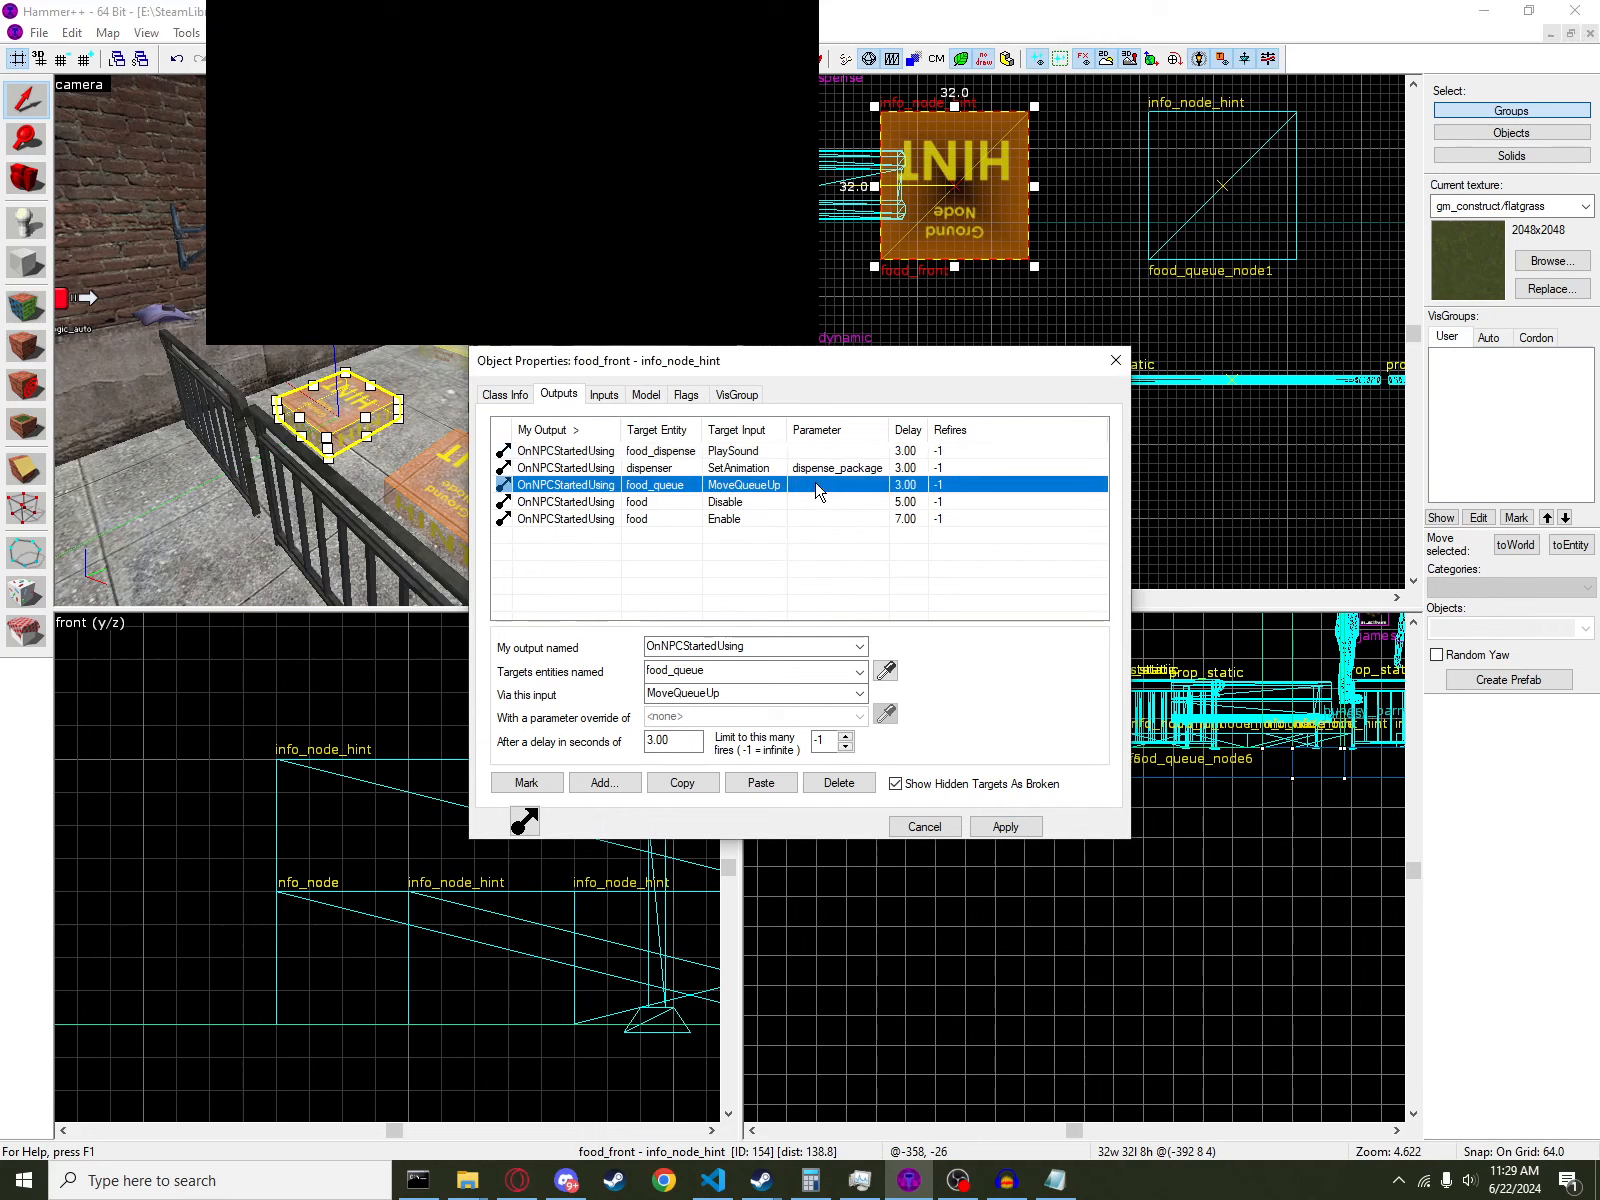
- Switch to the Opera browser and begin a search starting with "ai" in a new tab
click(514, 1180)
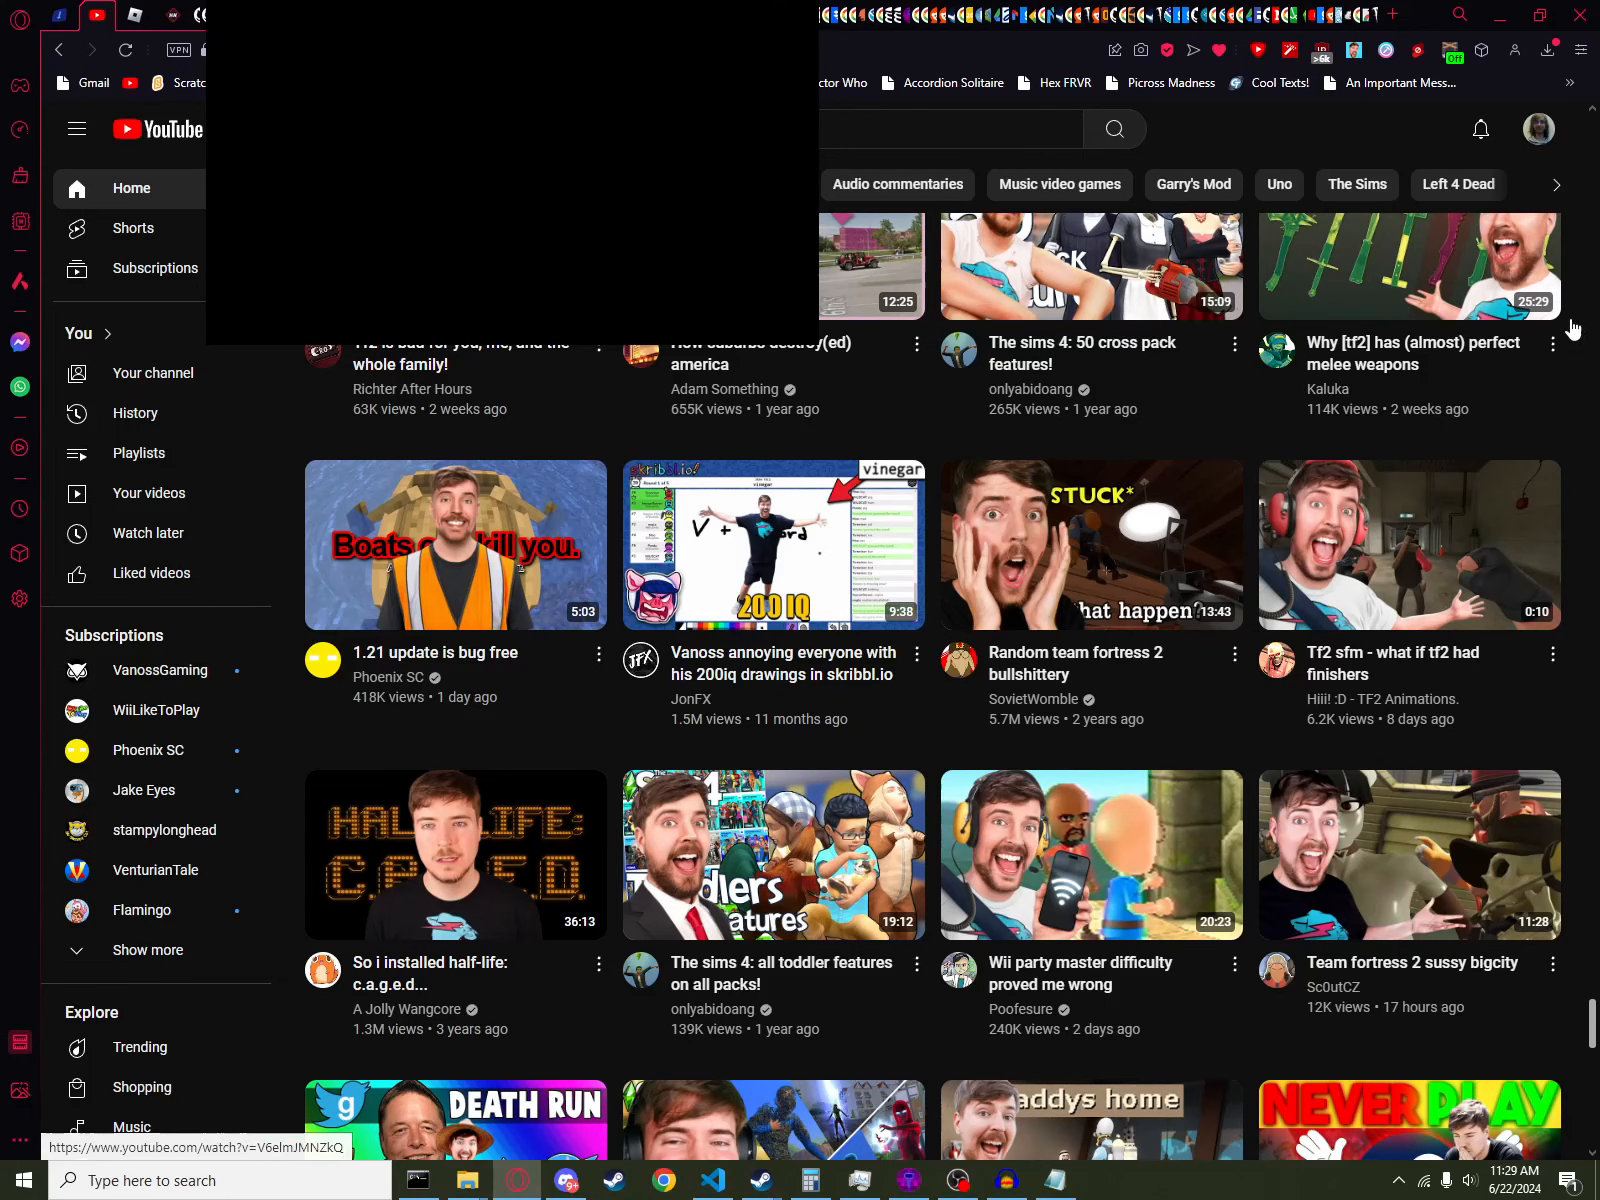
click(1394, 20)
text(ai)
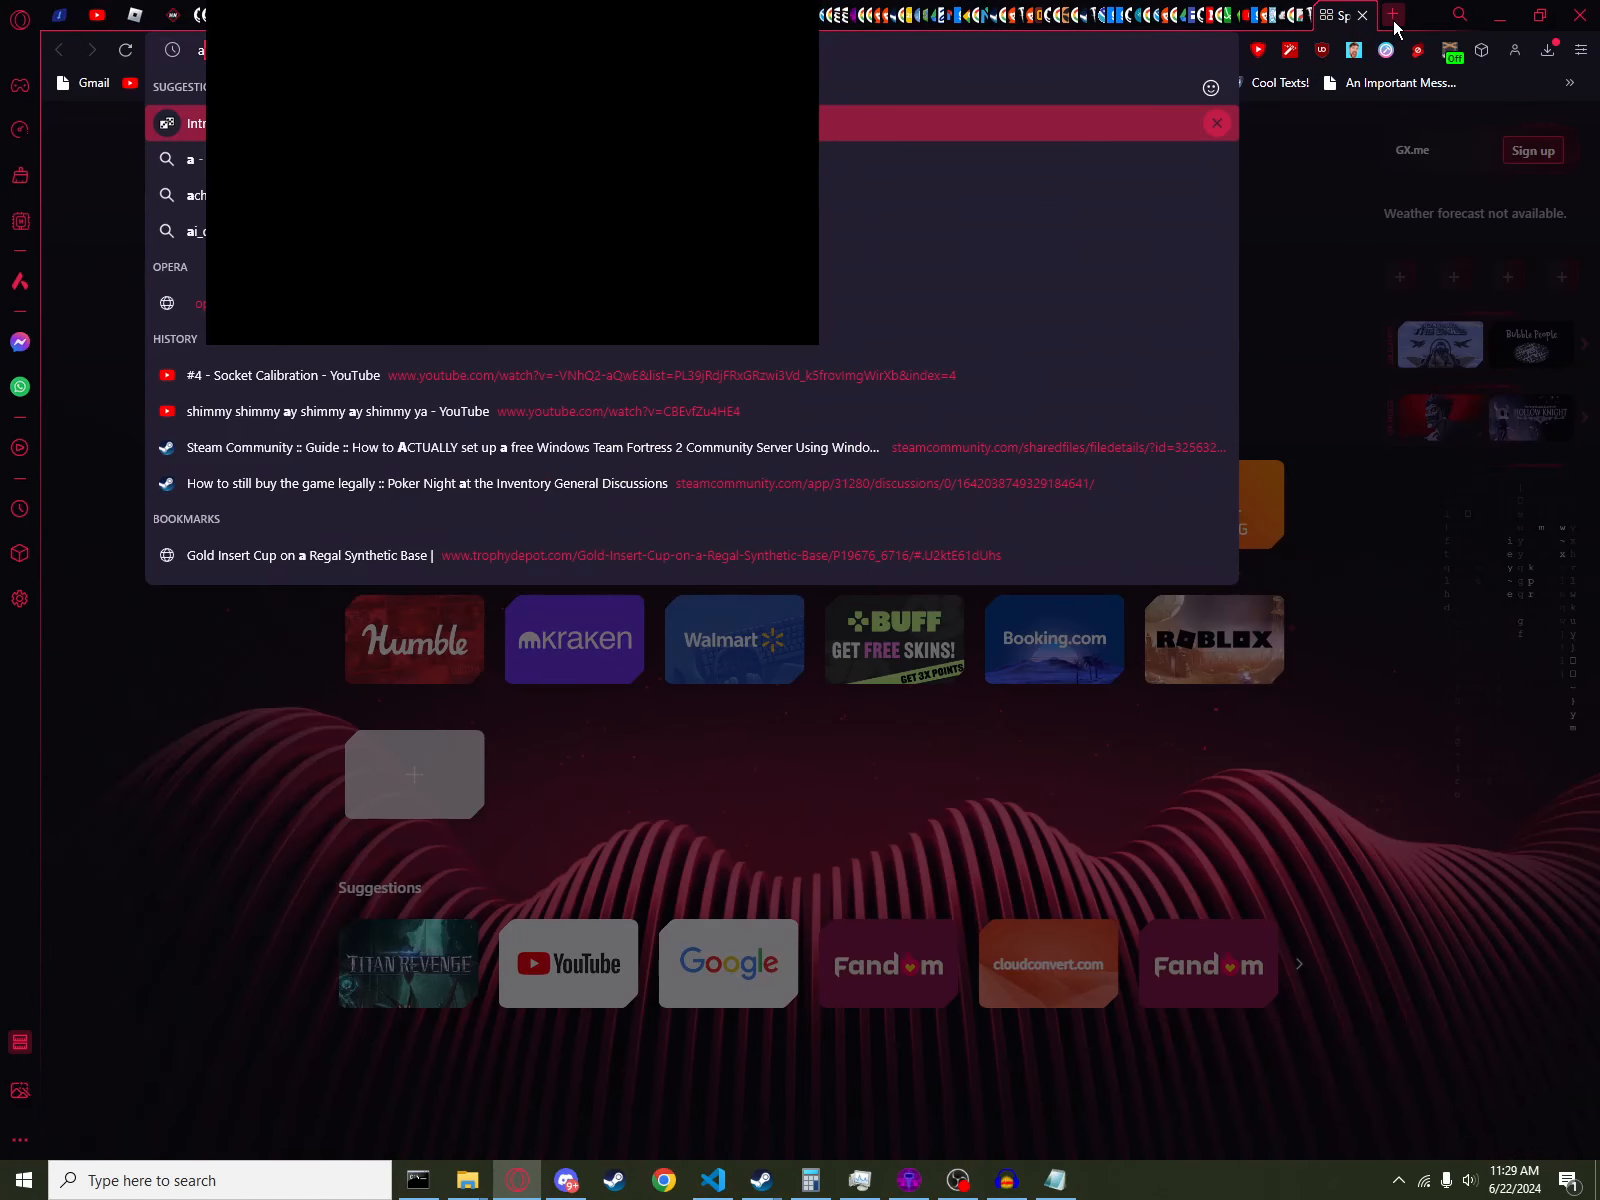
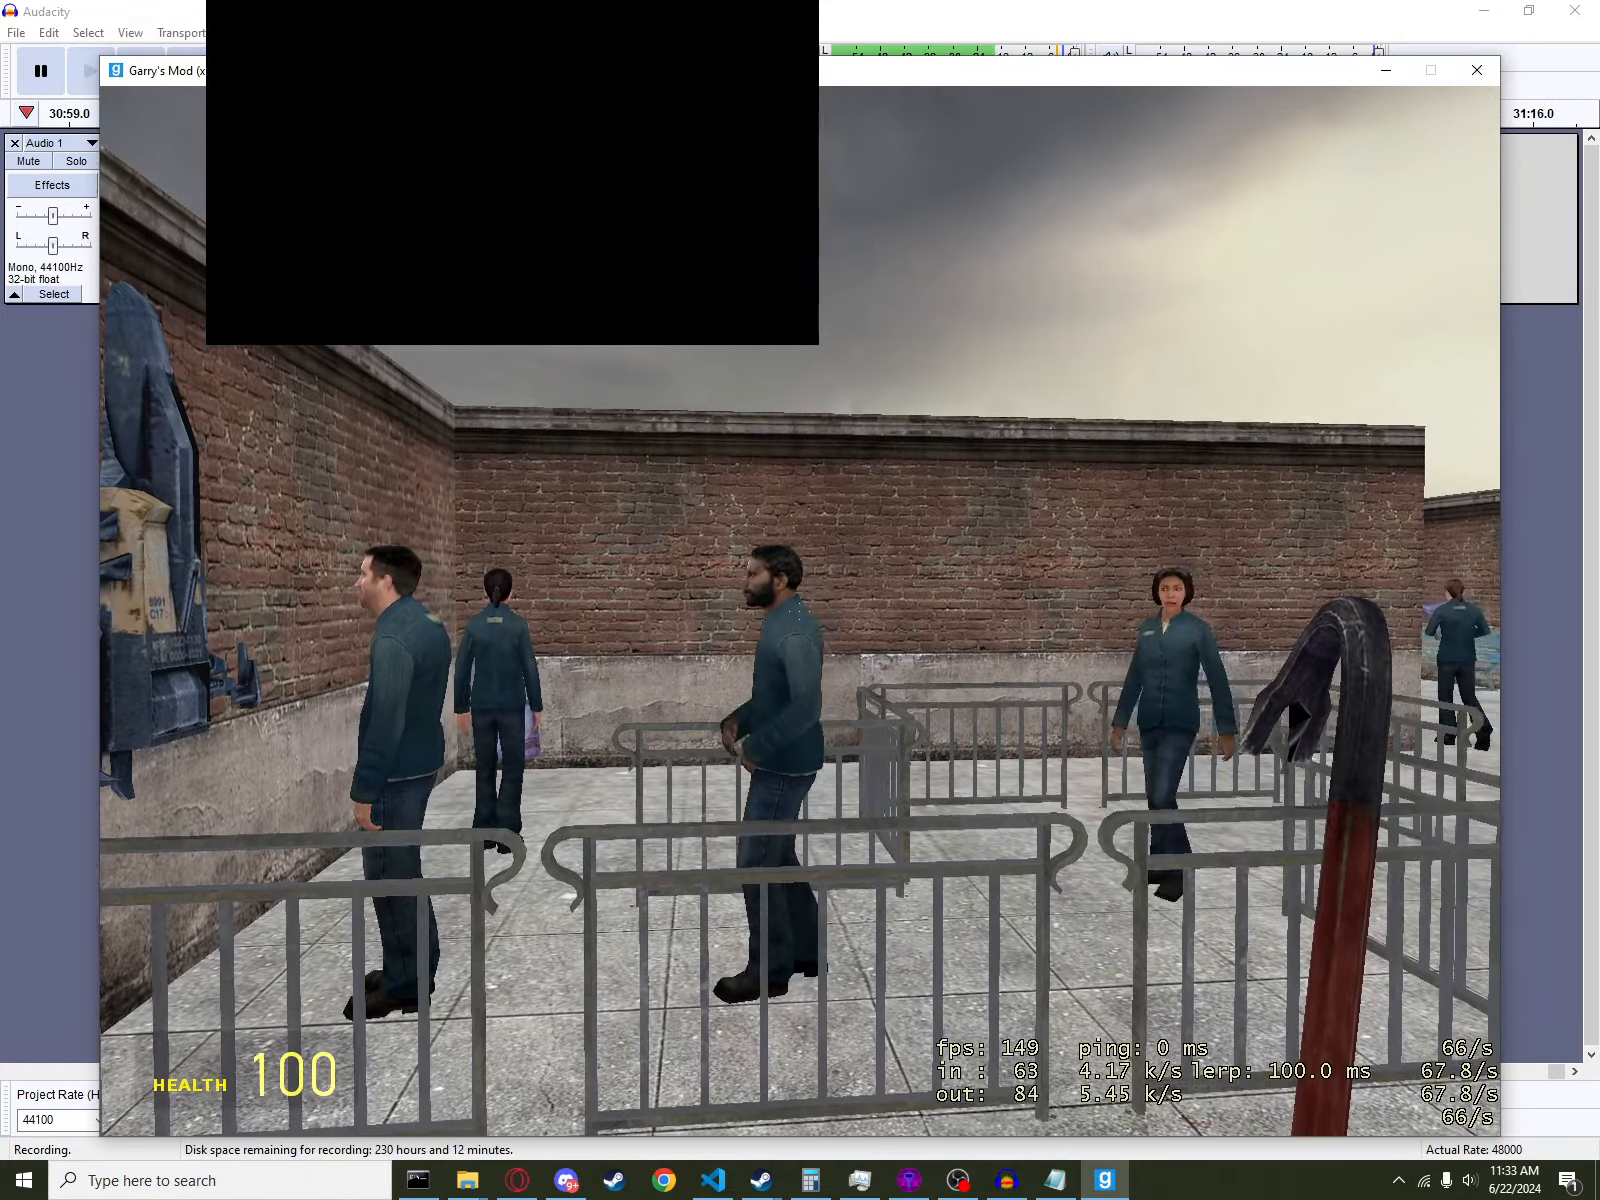
- Walk around the food queue in the Garry's Mod test map and observe how the citizens queue and leave
key(w)
key(space)
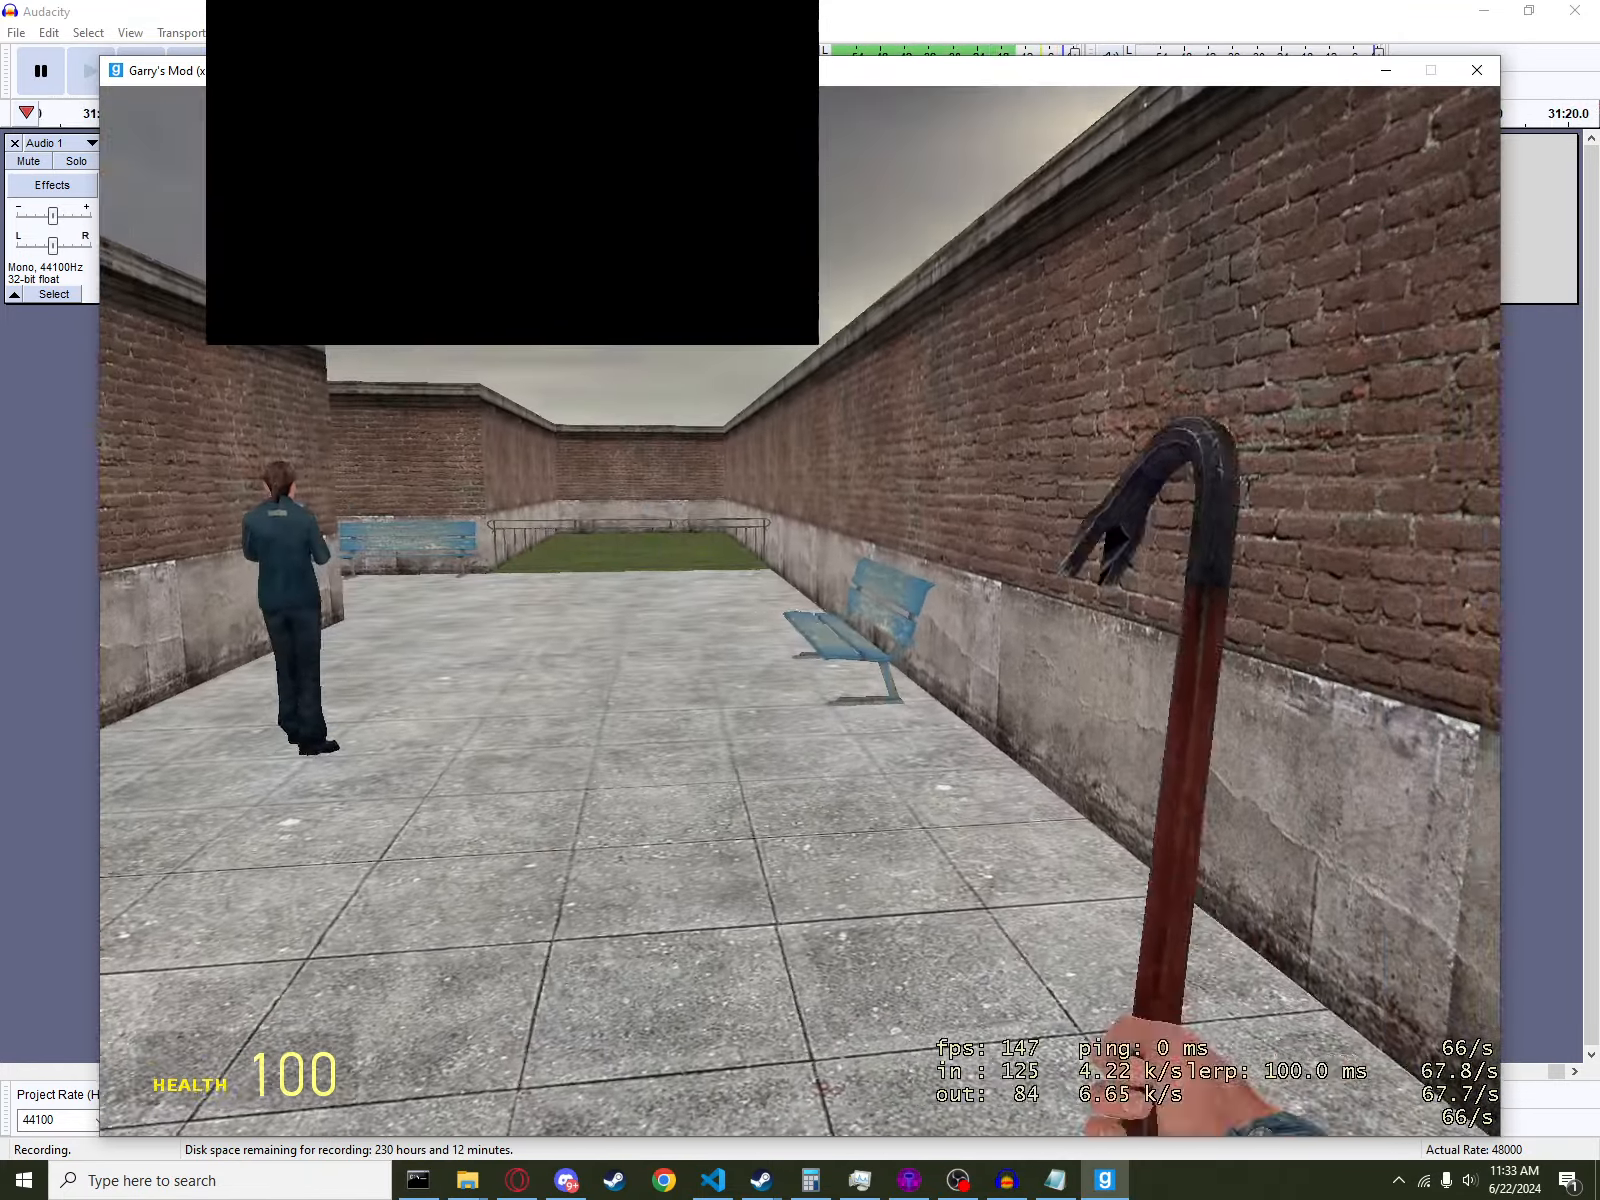
click(800, 611)
key(w)
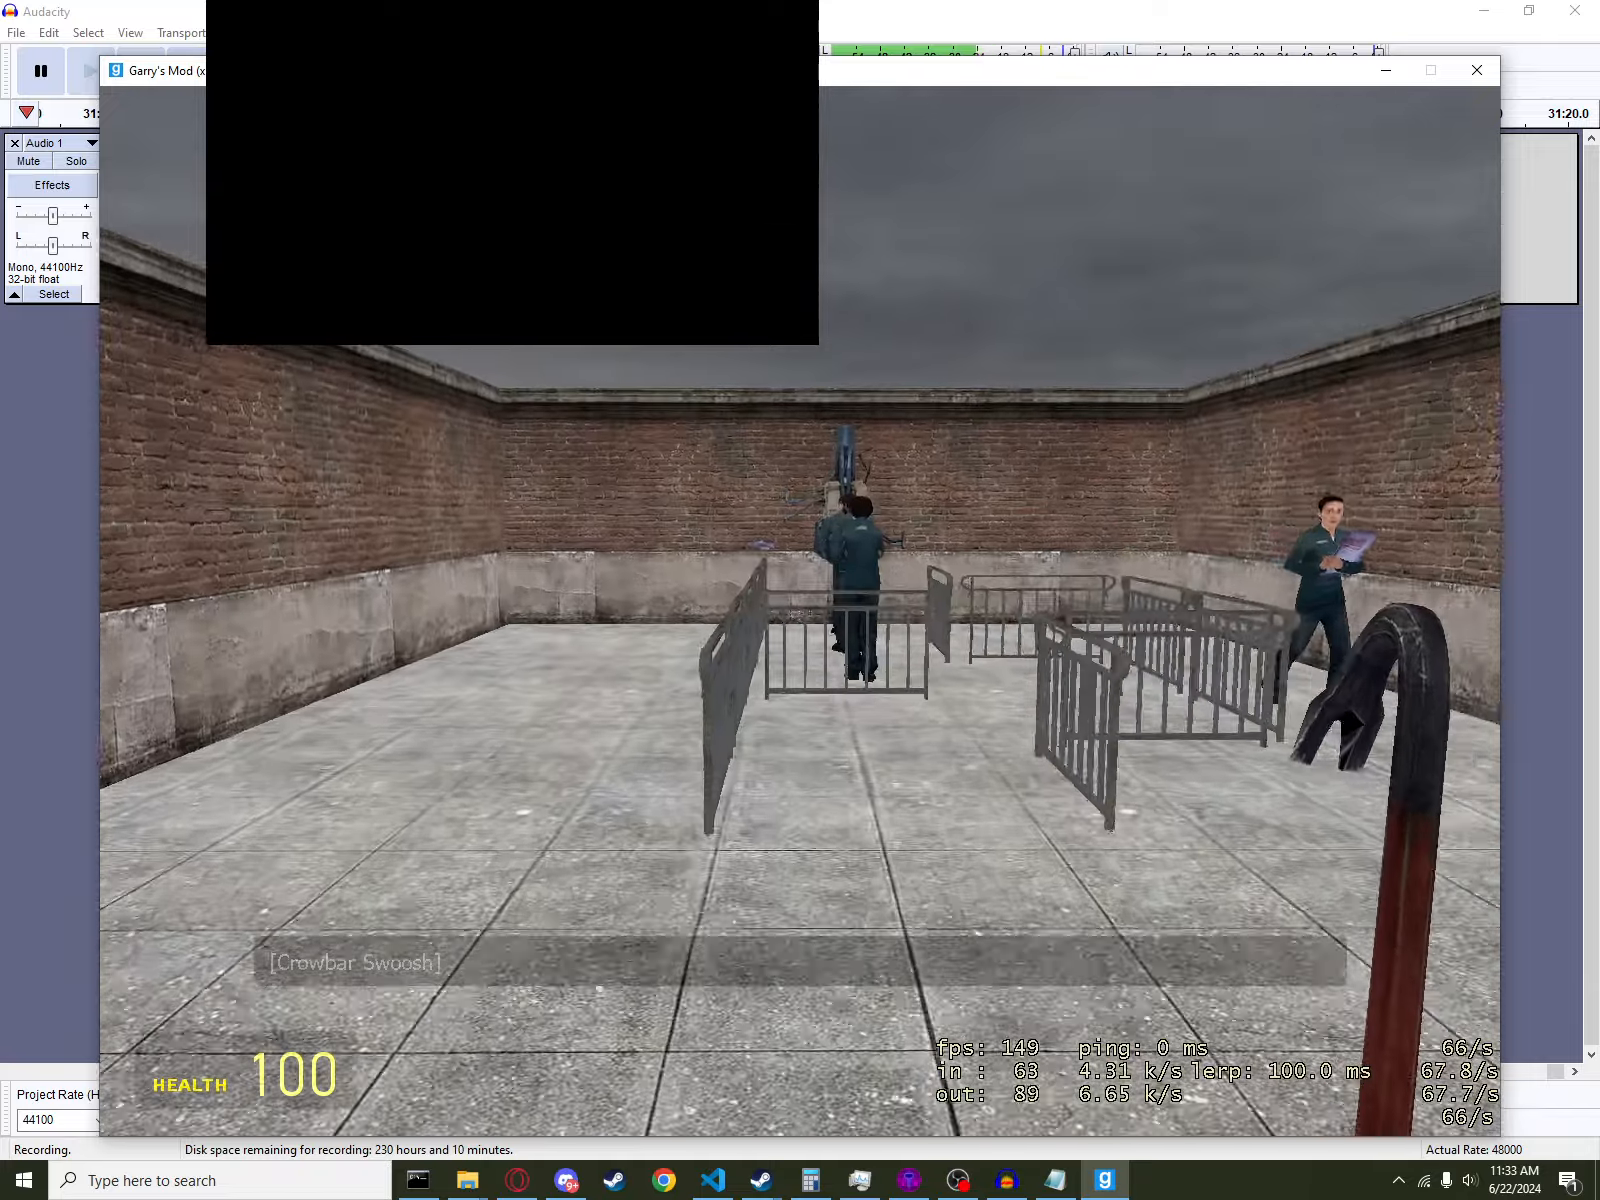
key(w)
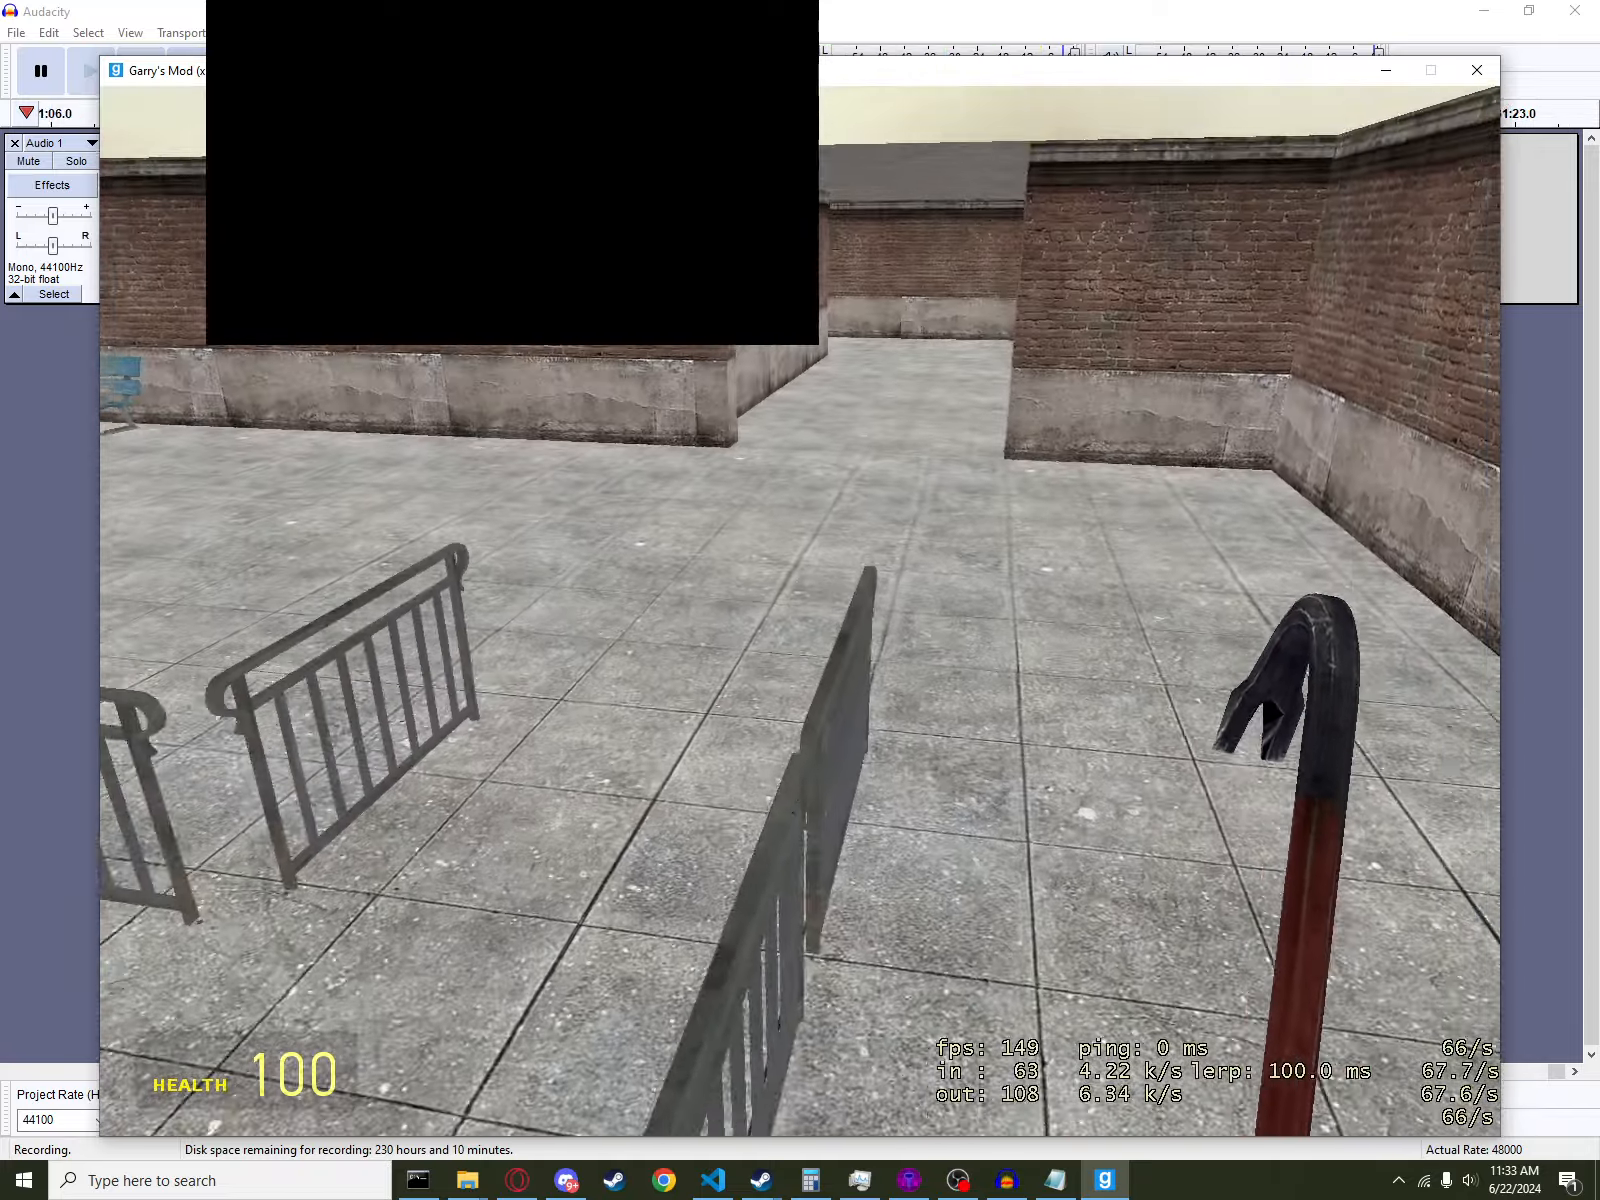
key(space)
key(w)
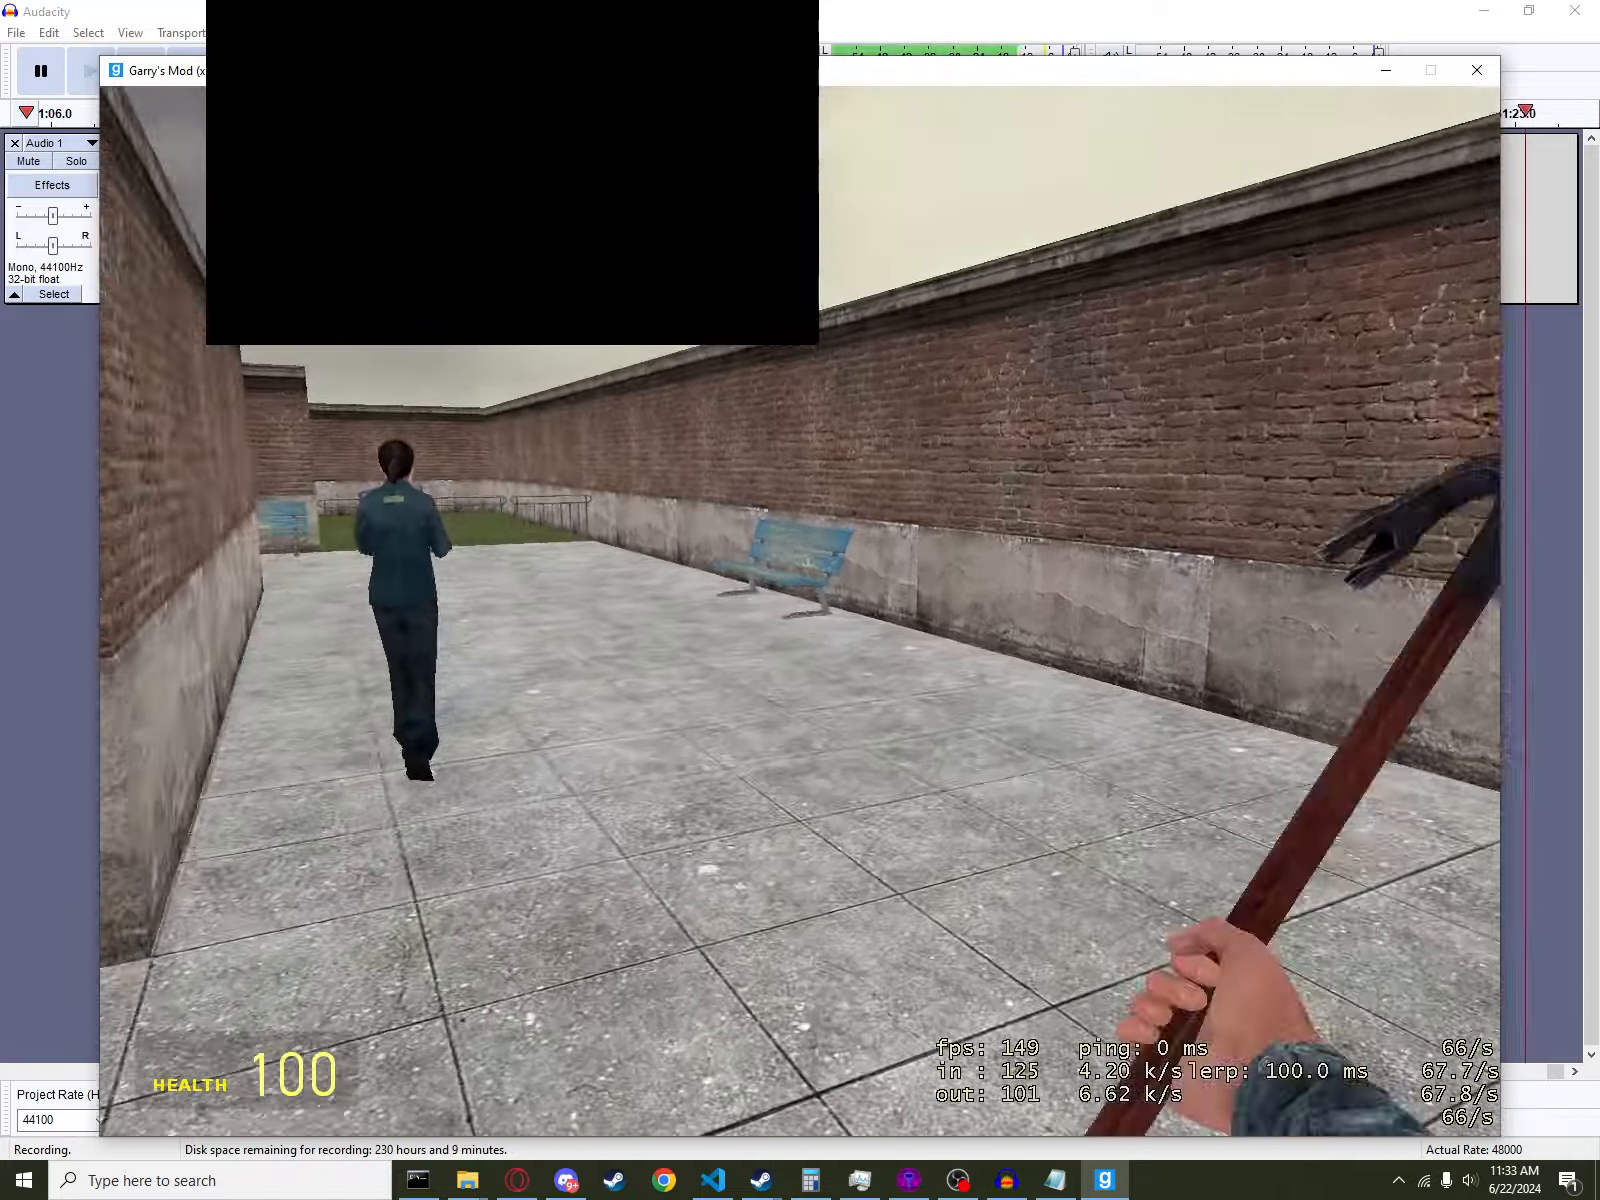
click(800, 611)
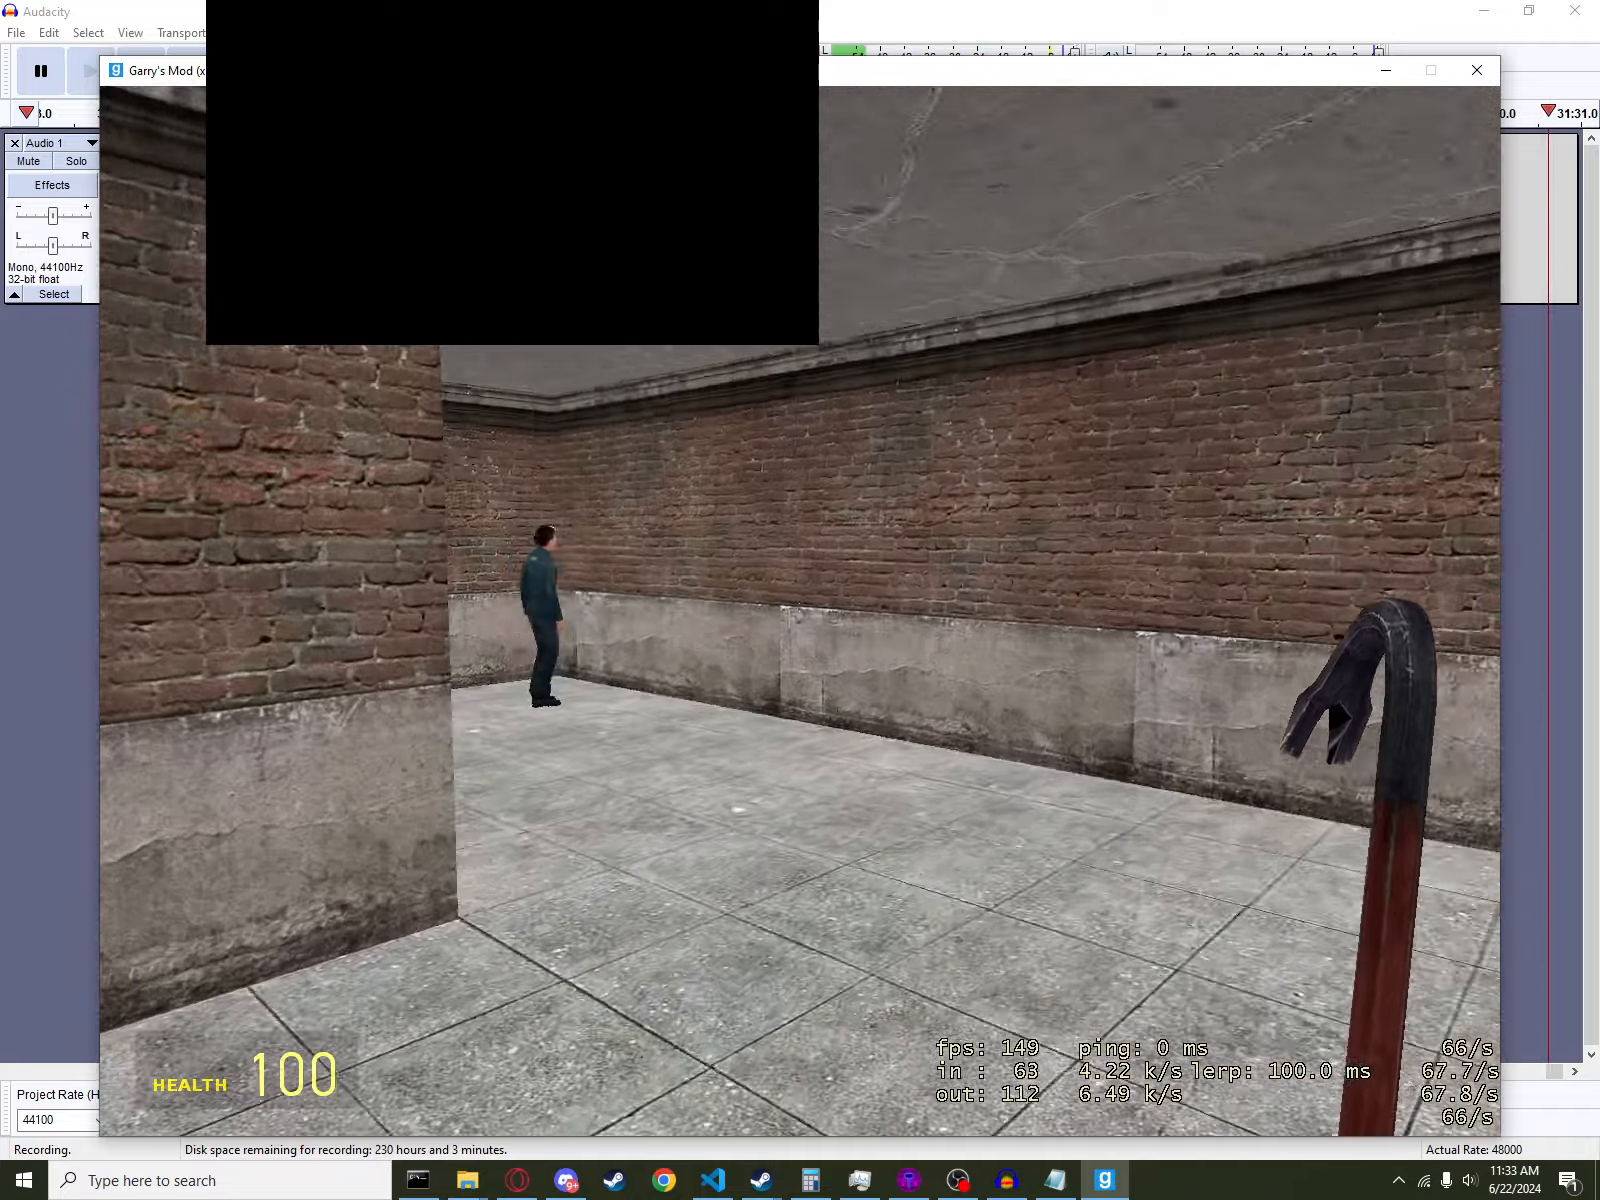
- Follow the citizens through the courtyard passages, trying the physics gun and the .357 revolver on them
key(w)
key(d)
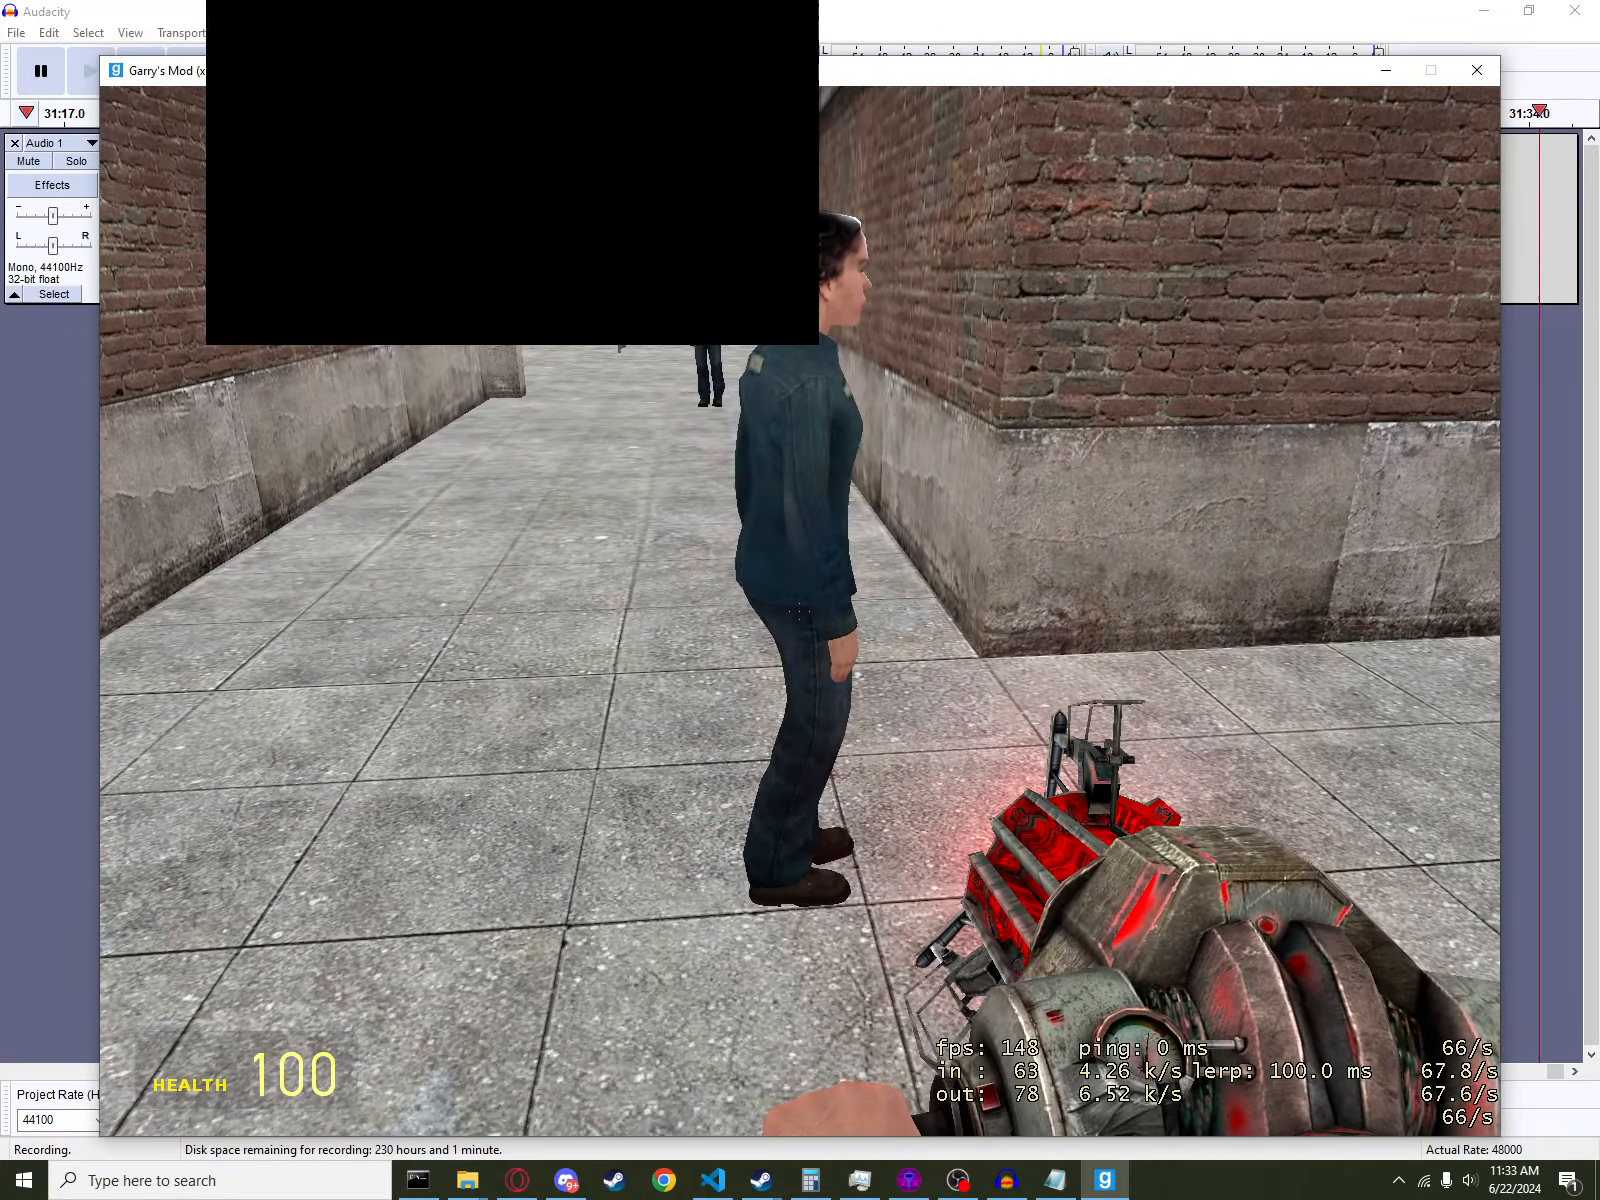
key(w)
click(799, 611)
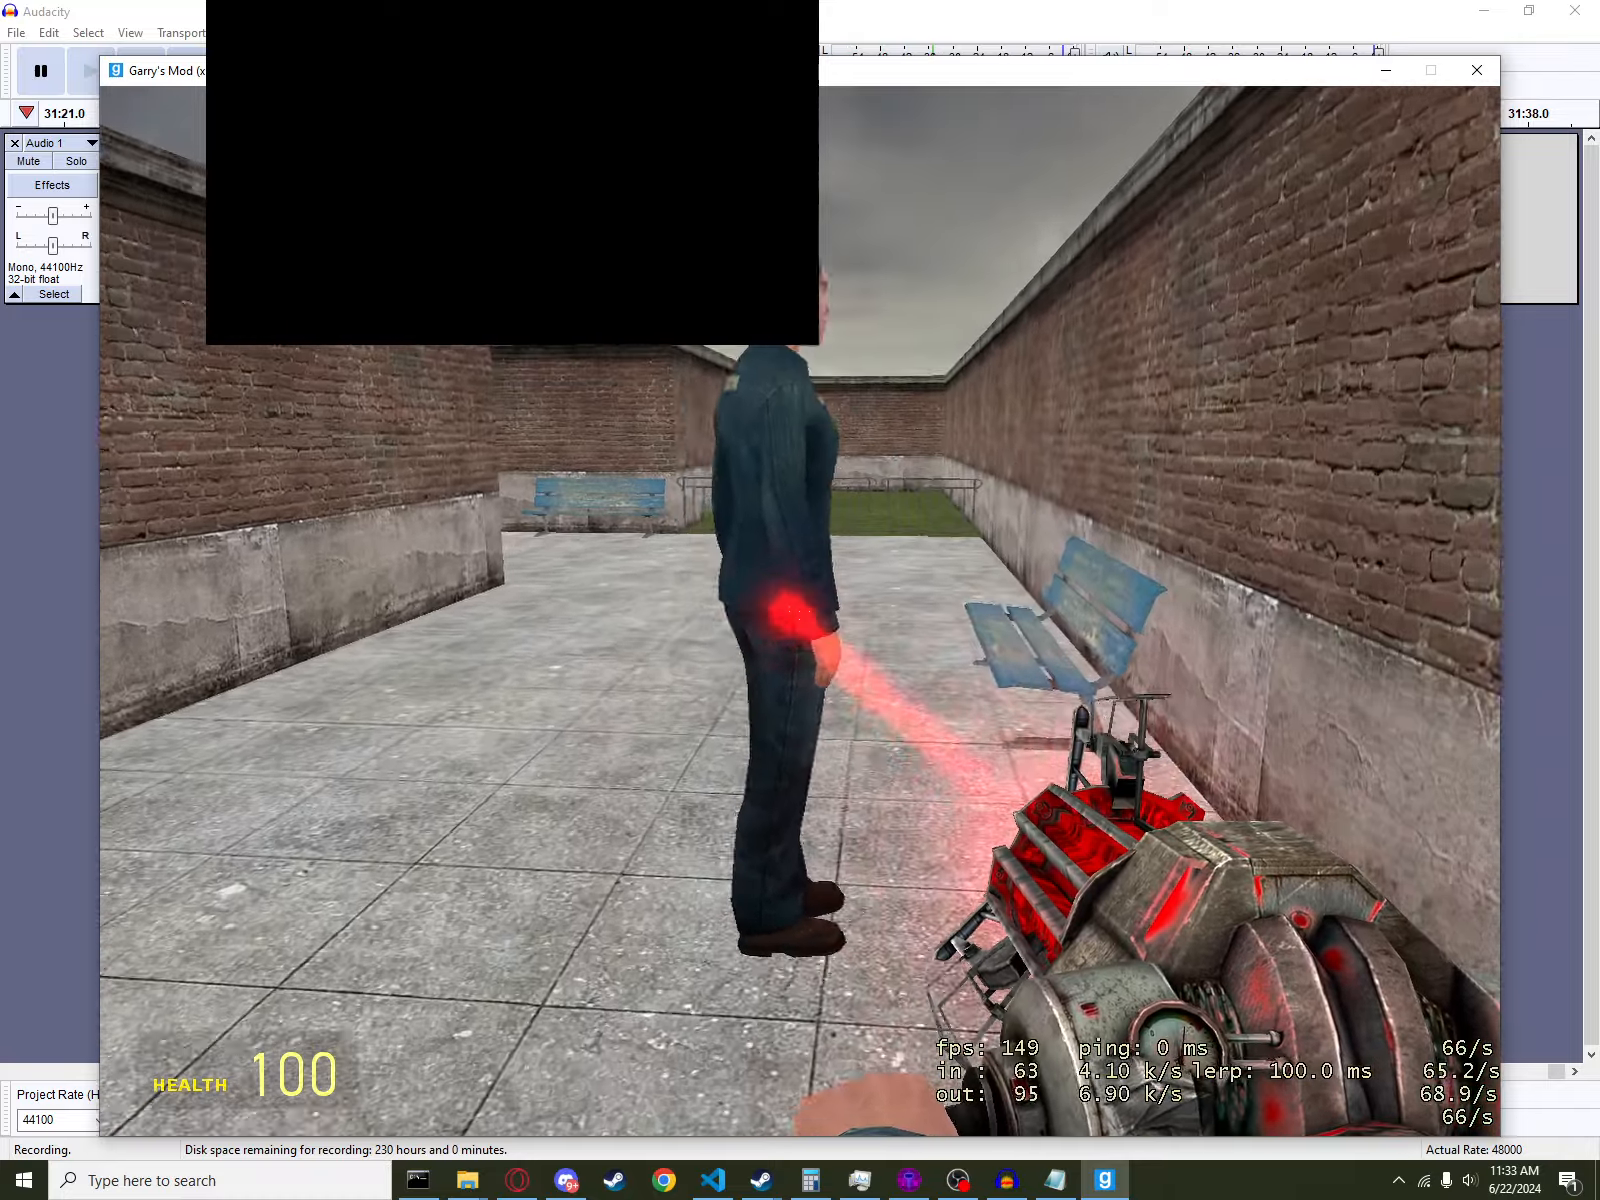
key(w)
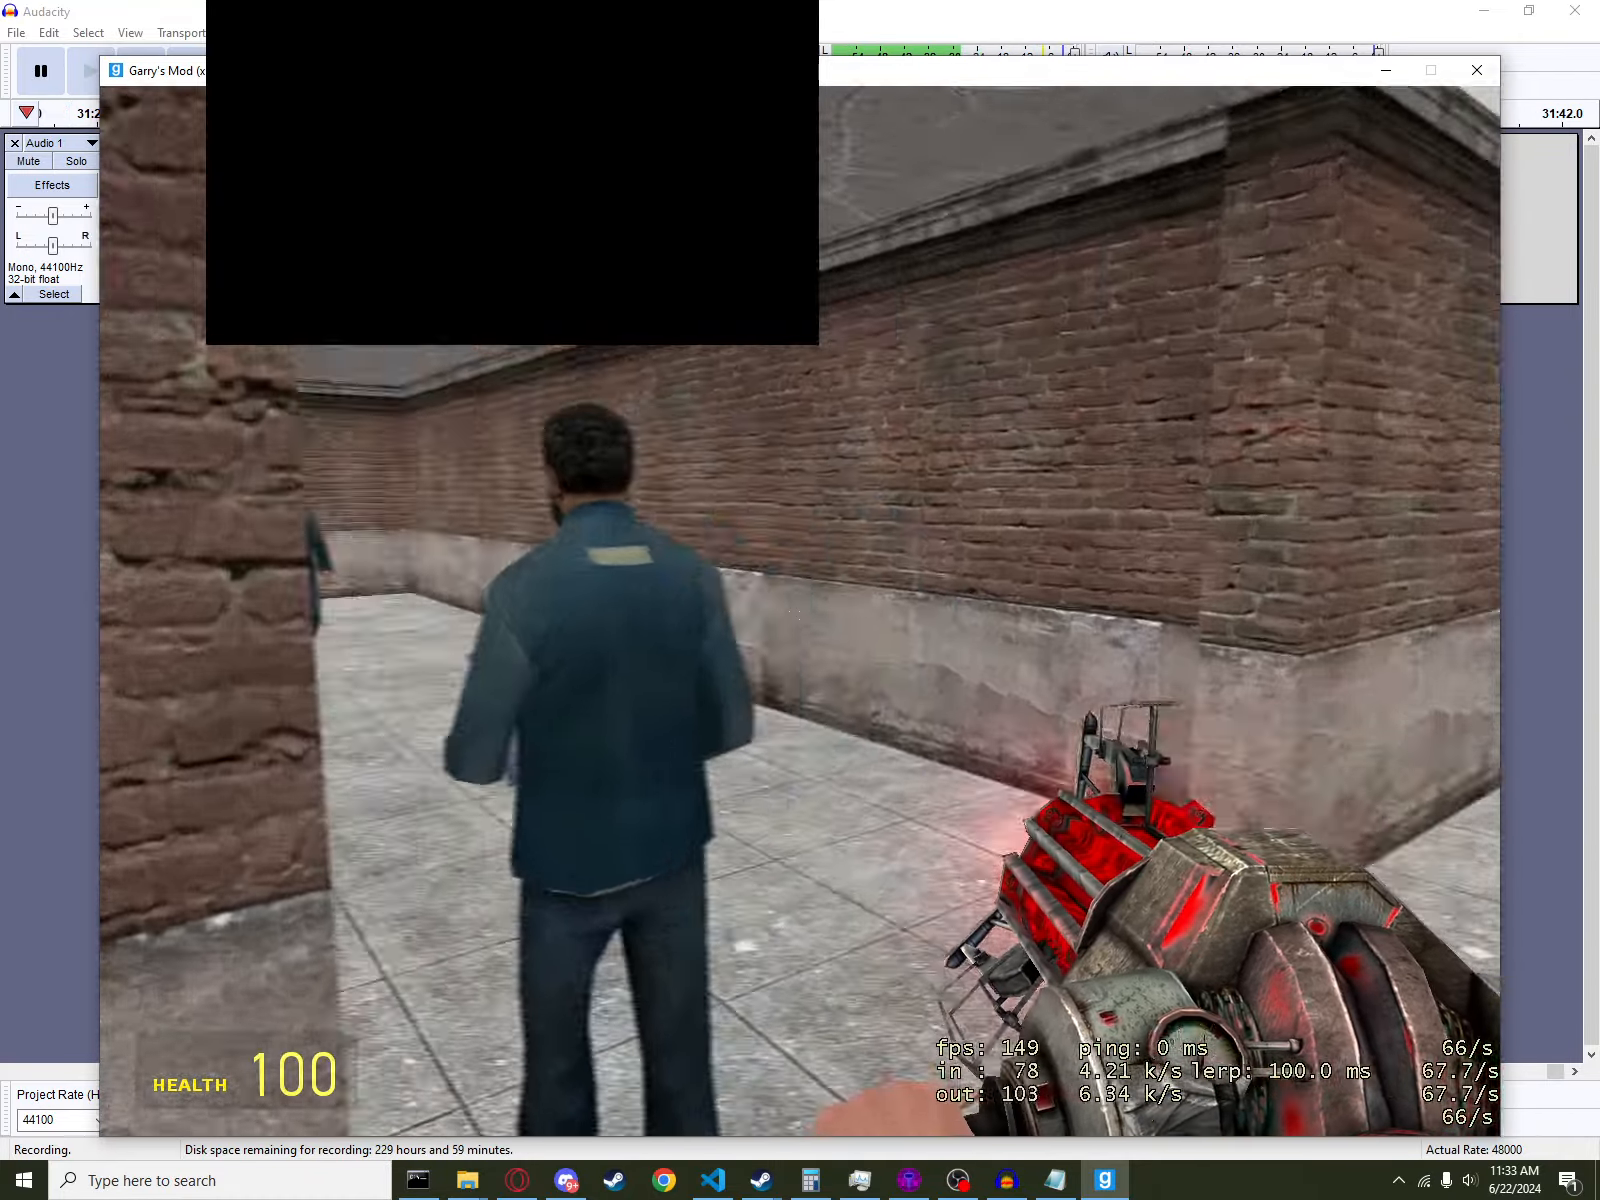
key(w)
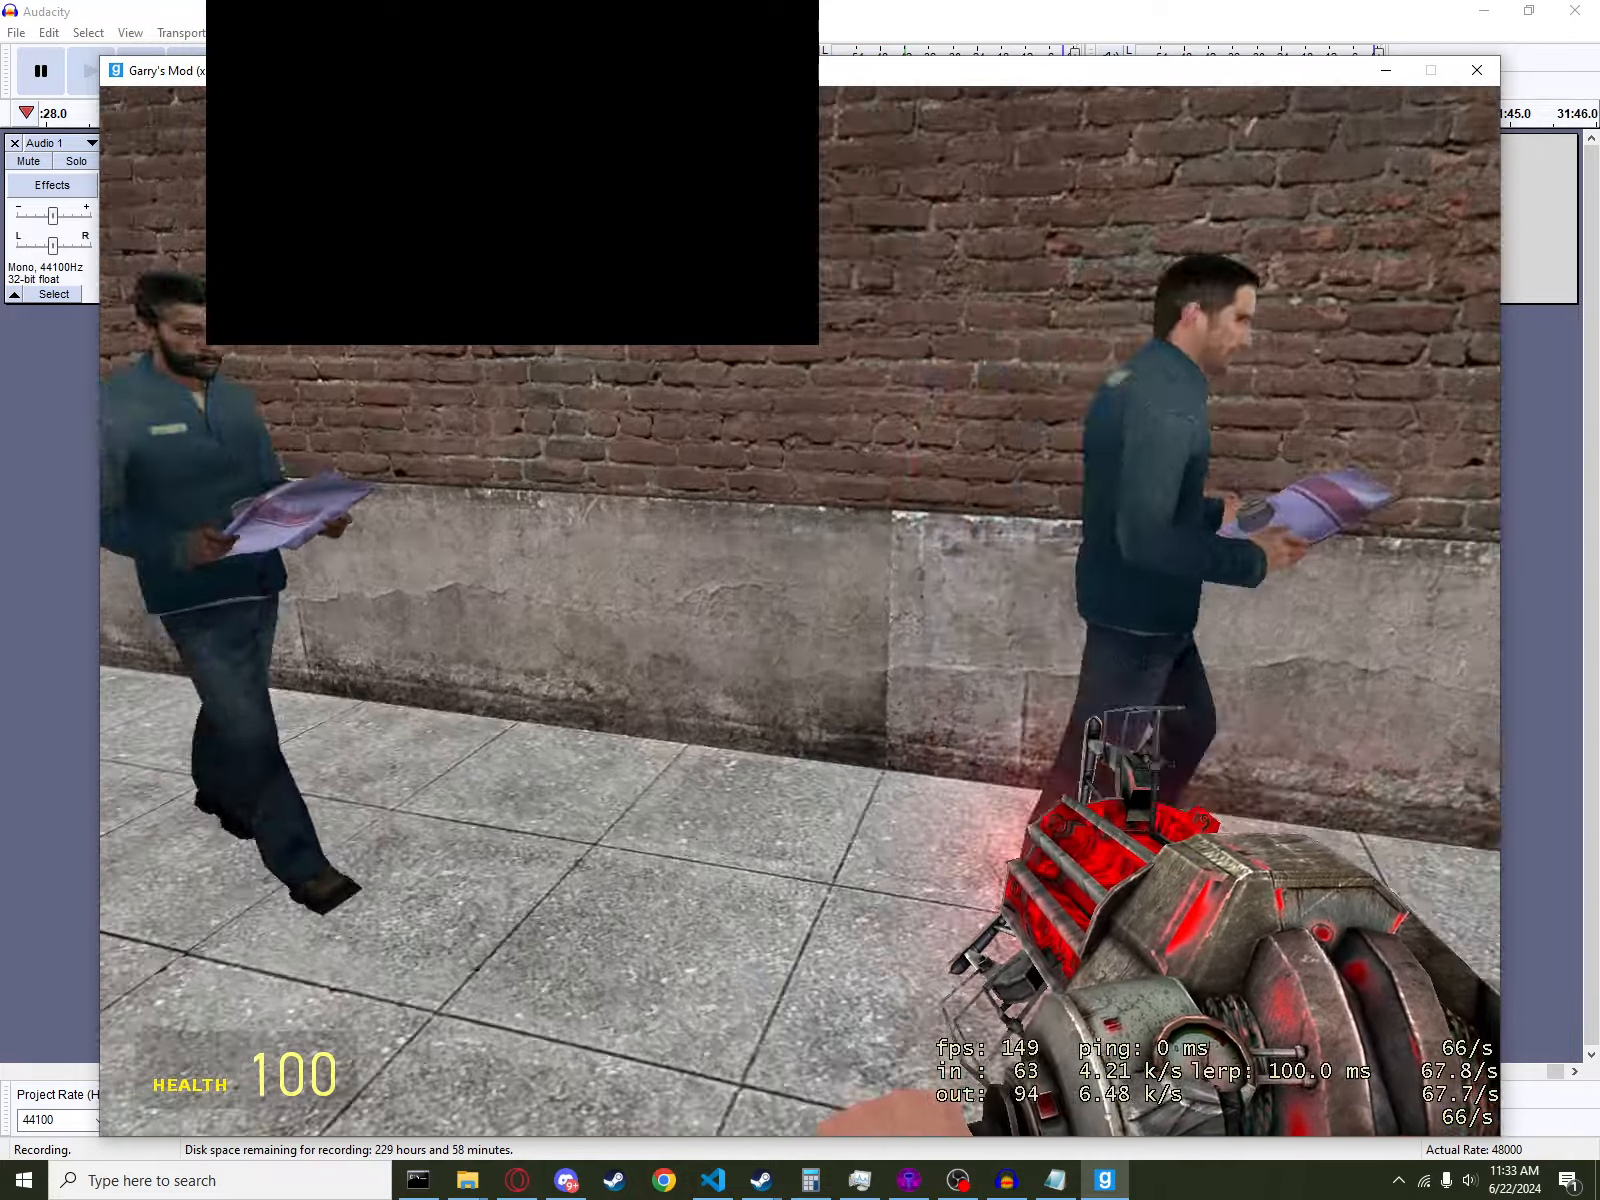
key(w)
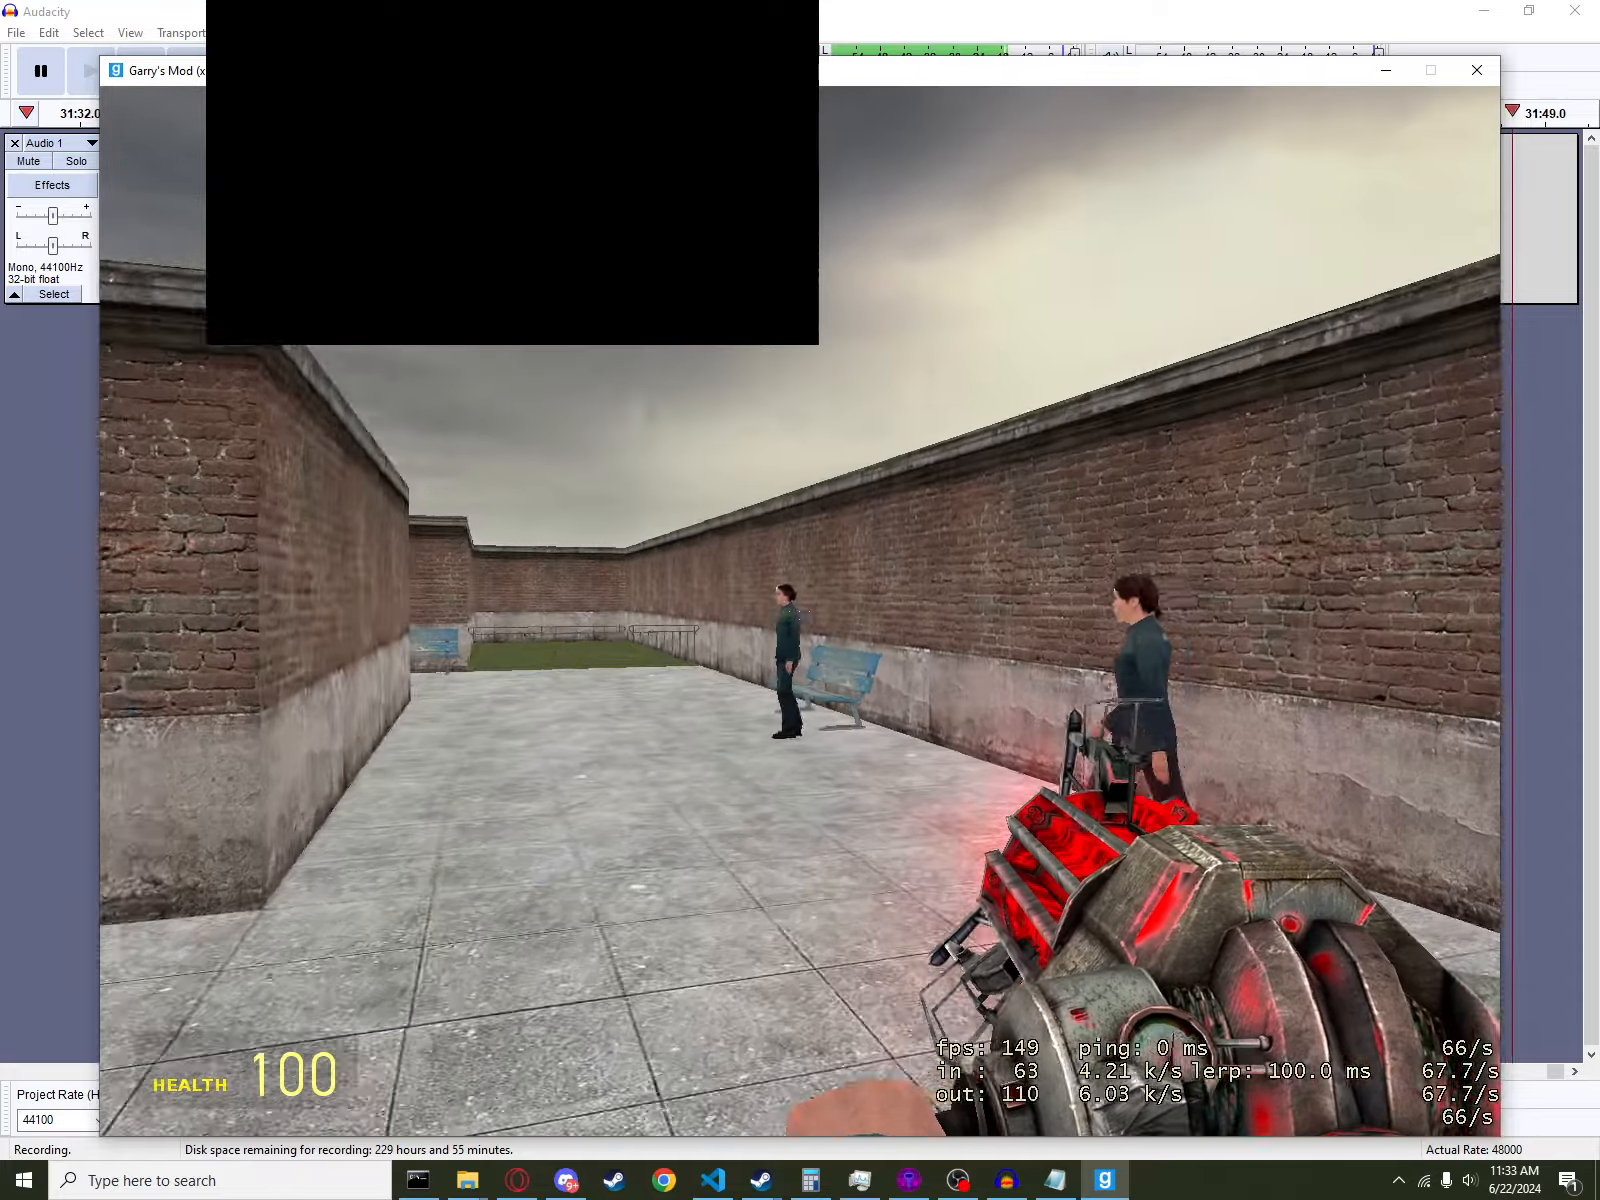
key(w)
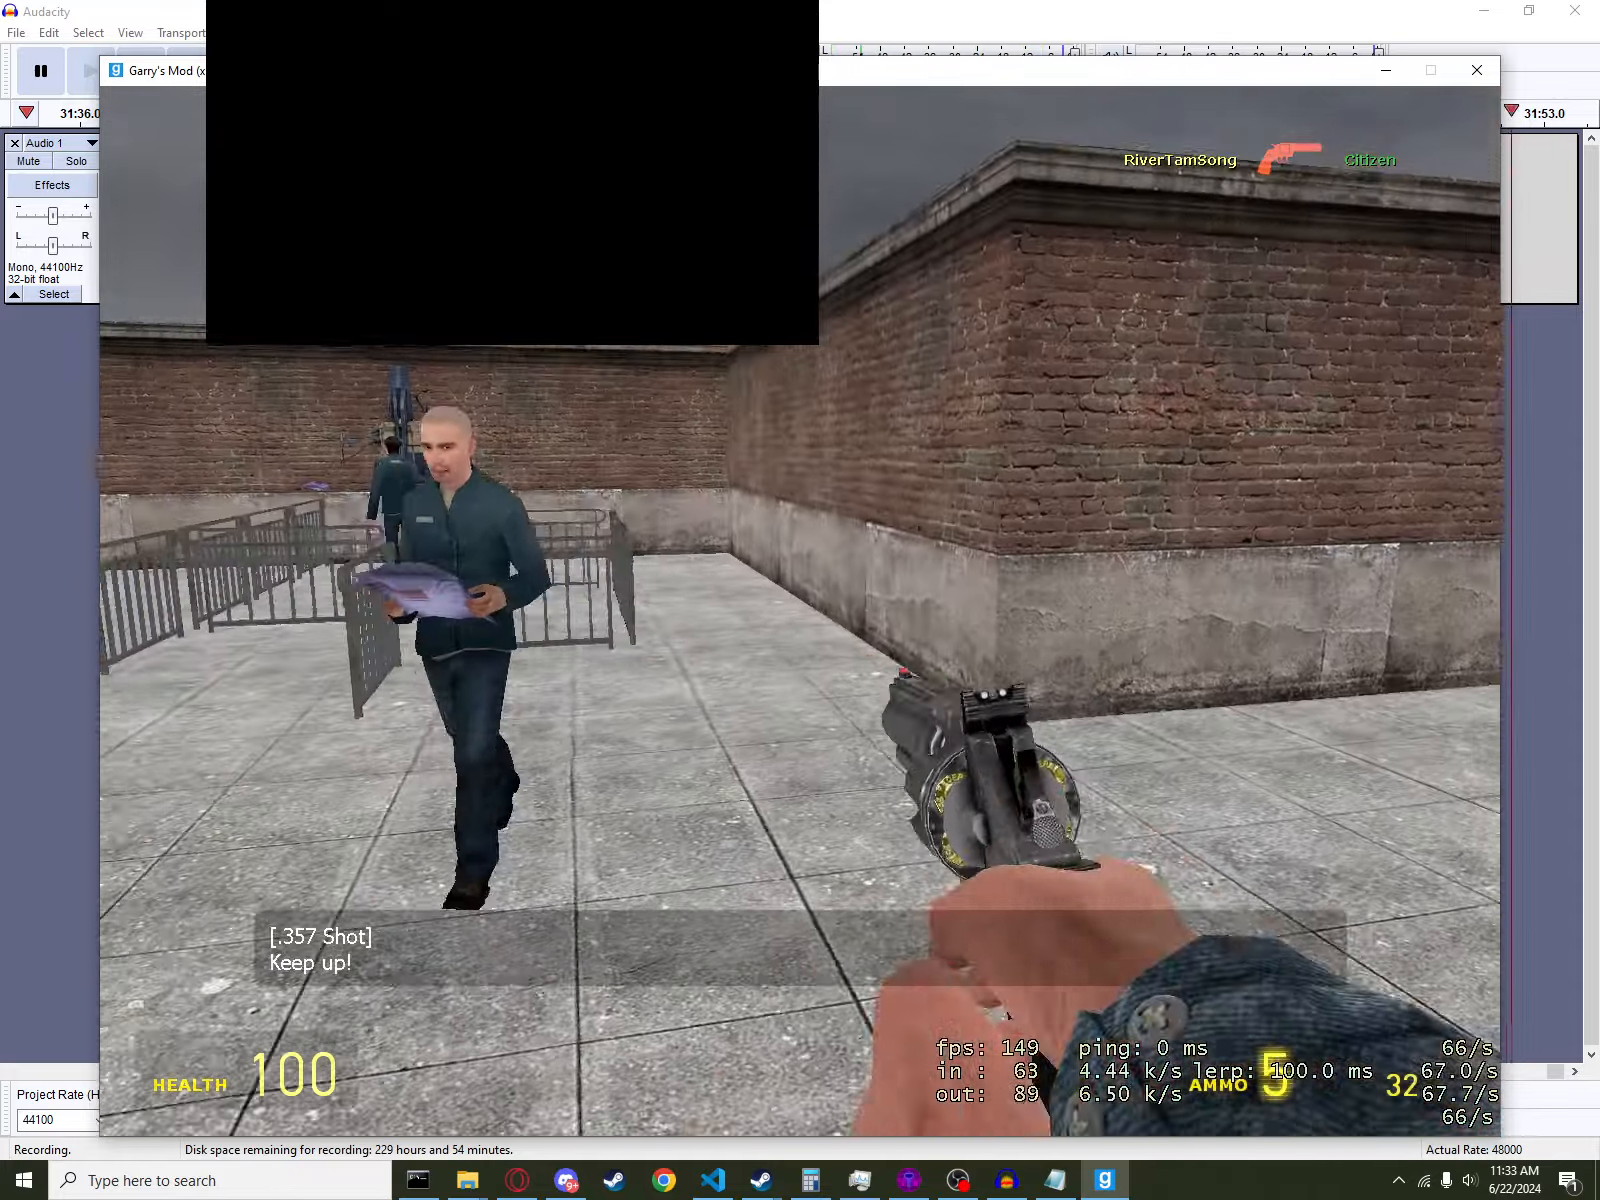
key(w)
key(a)
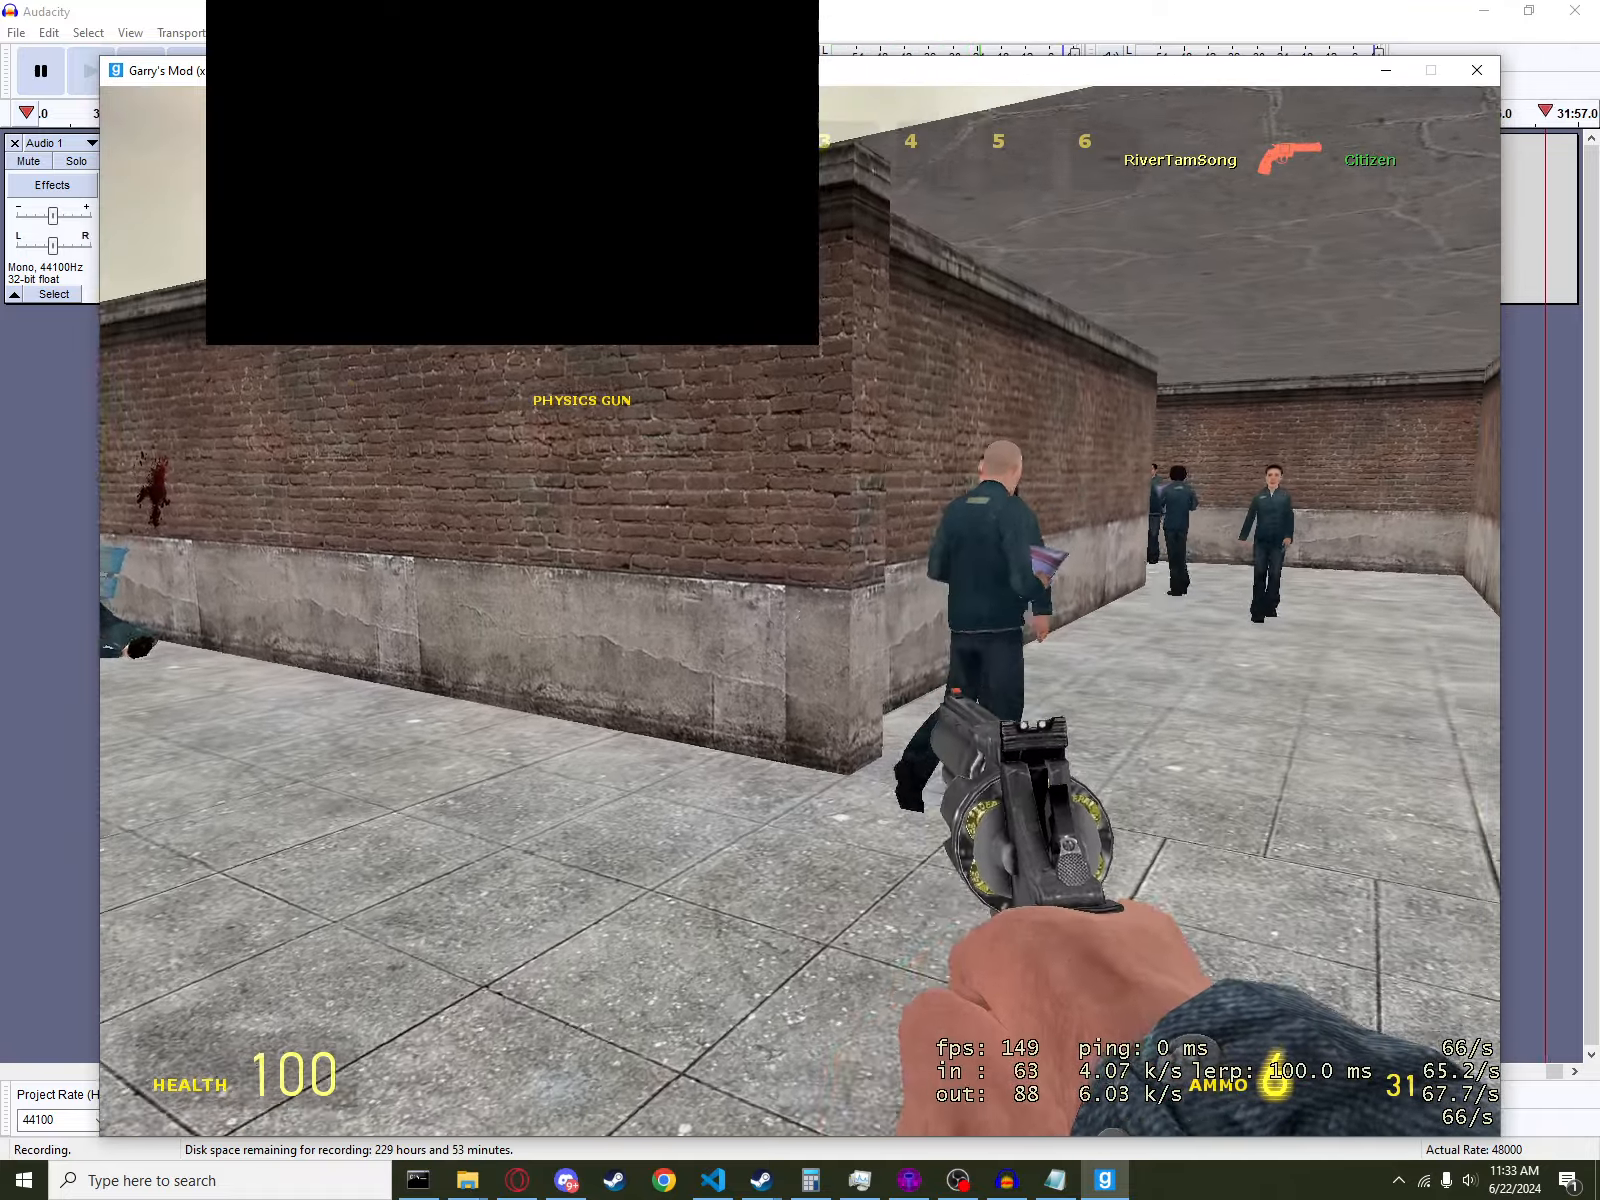
scroll(800, 611, up, 1)
click(800, 611)
key(d)
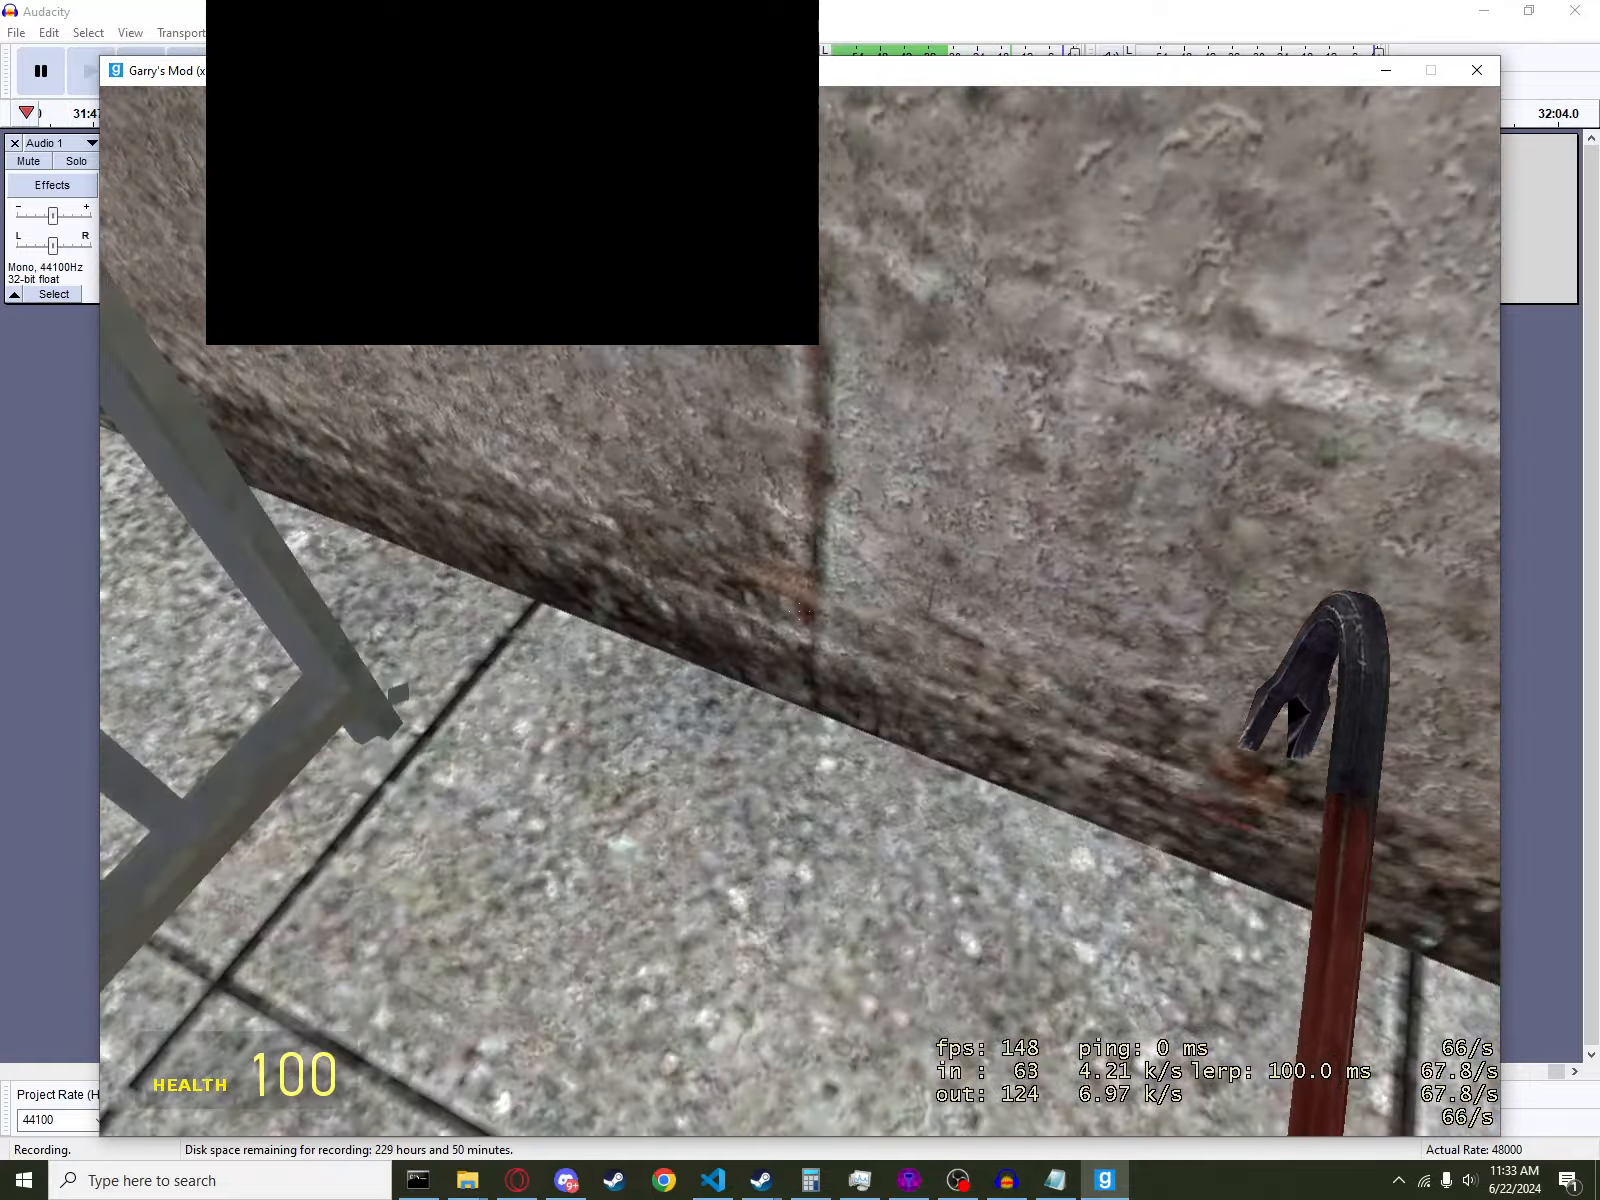
- Examine the food package and the dispenser up close while the dispenser serves citizens, swinging the crowbar at the package
key(space)
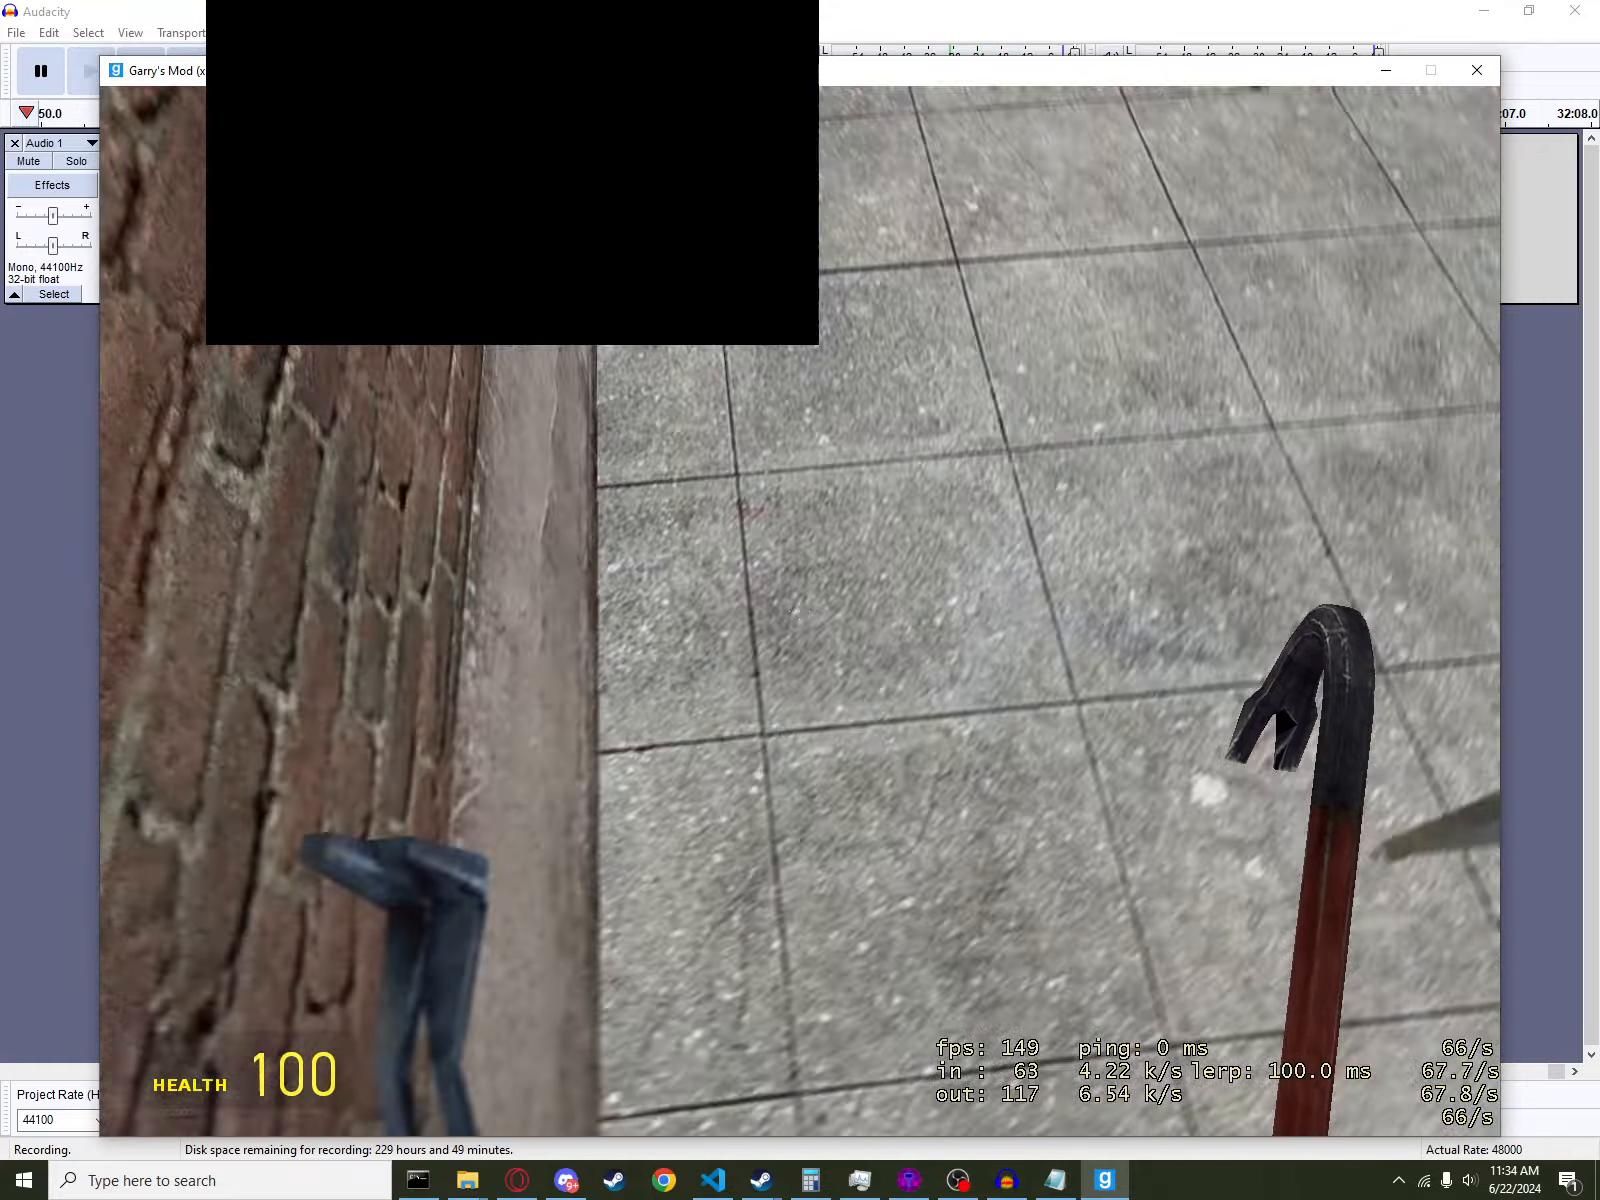
click(800, 611)
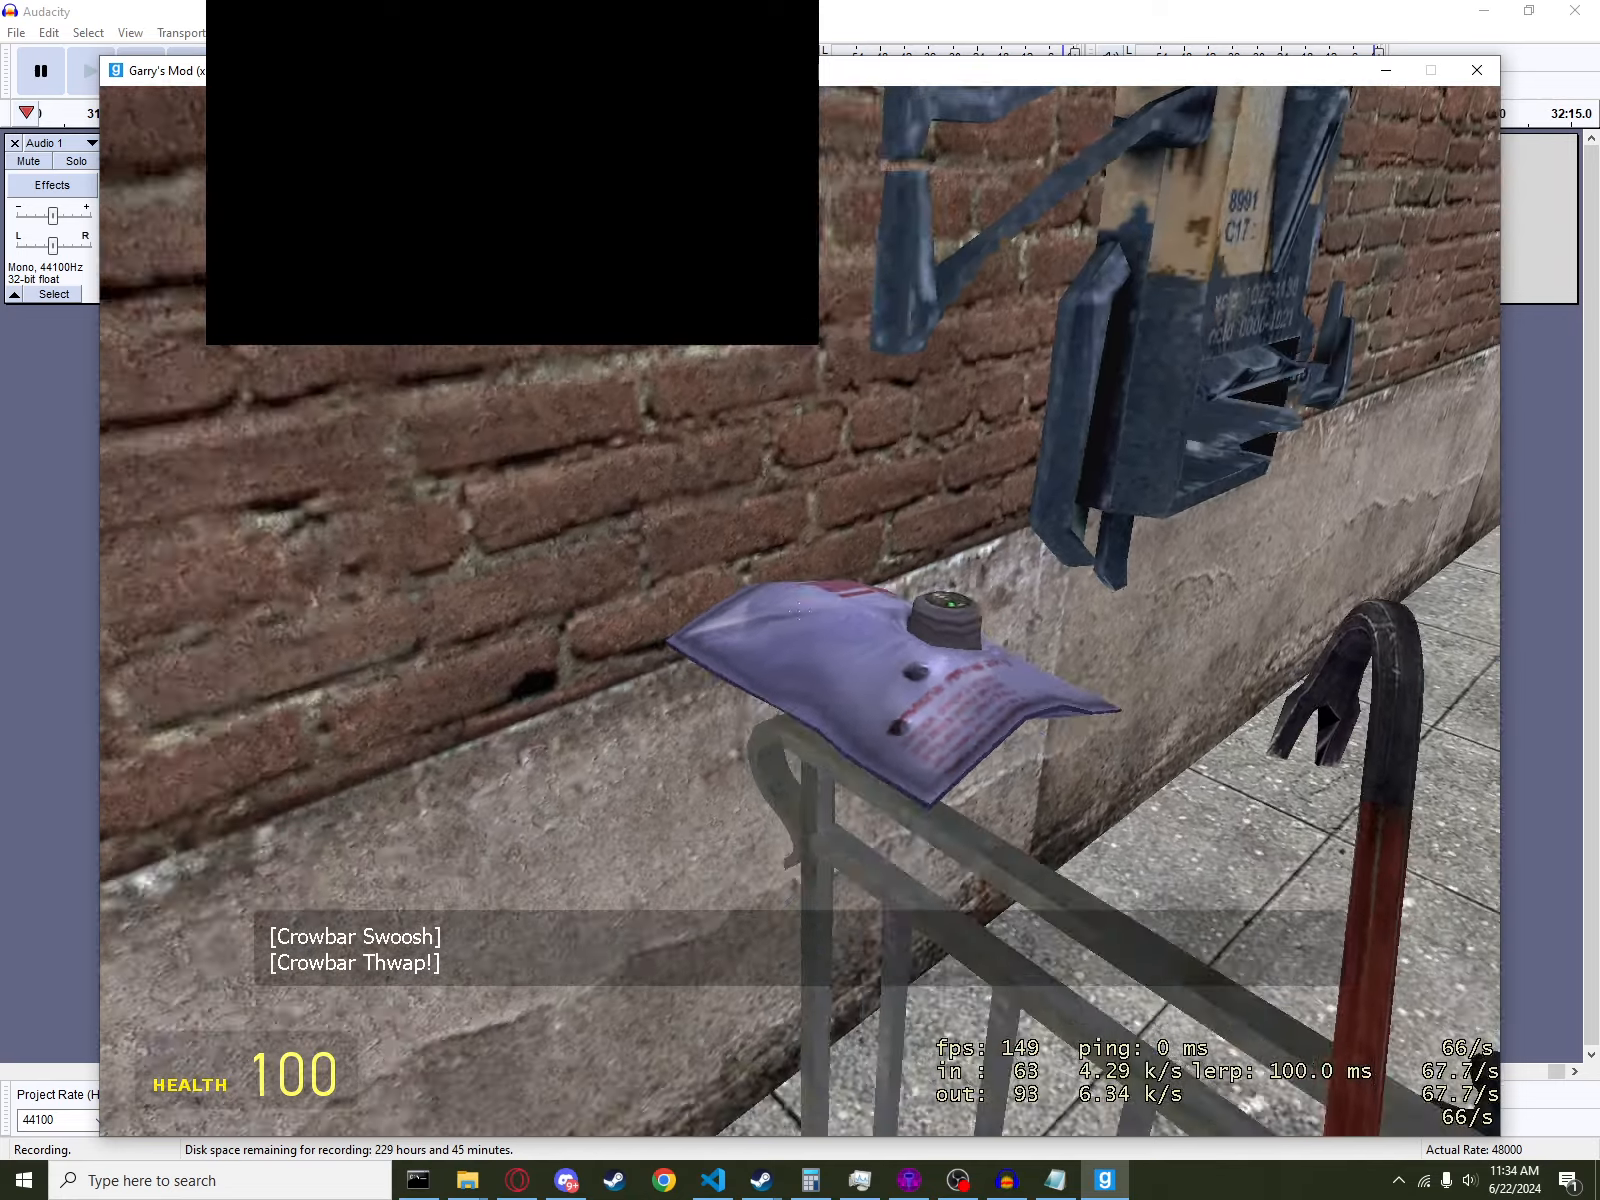
key(s)
key(w)
click(800, 611)
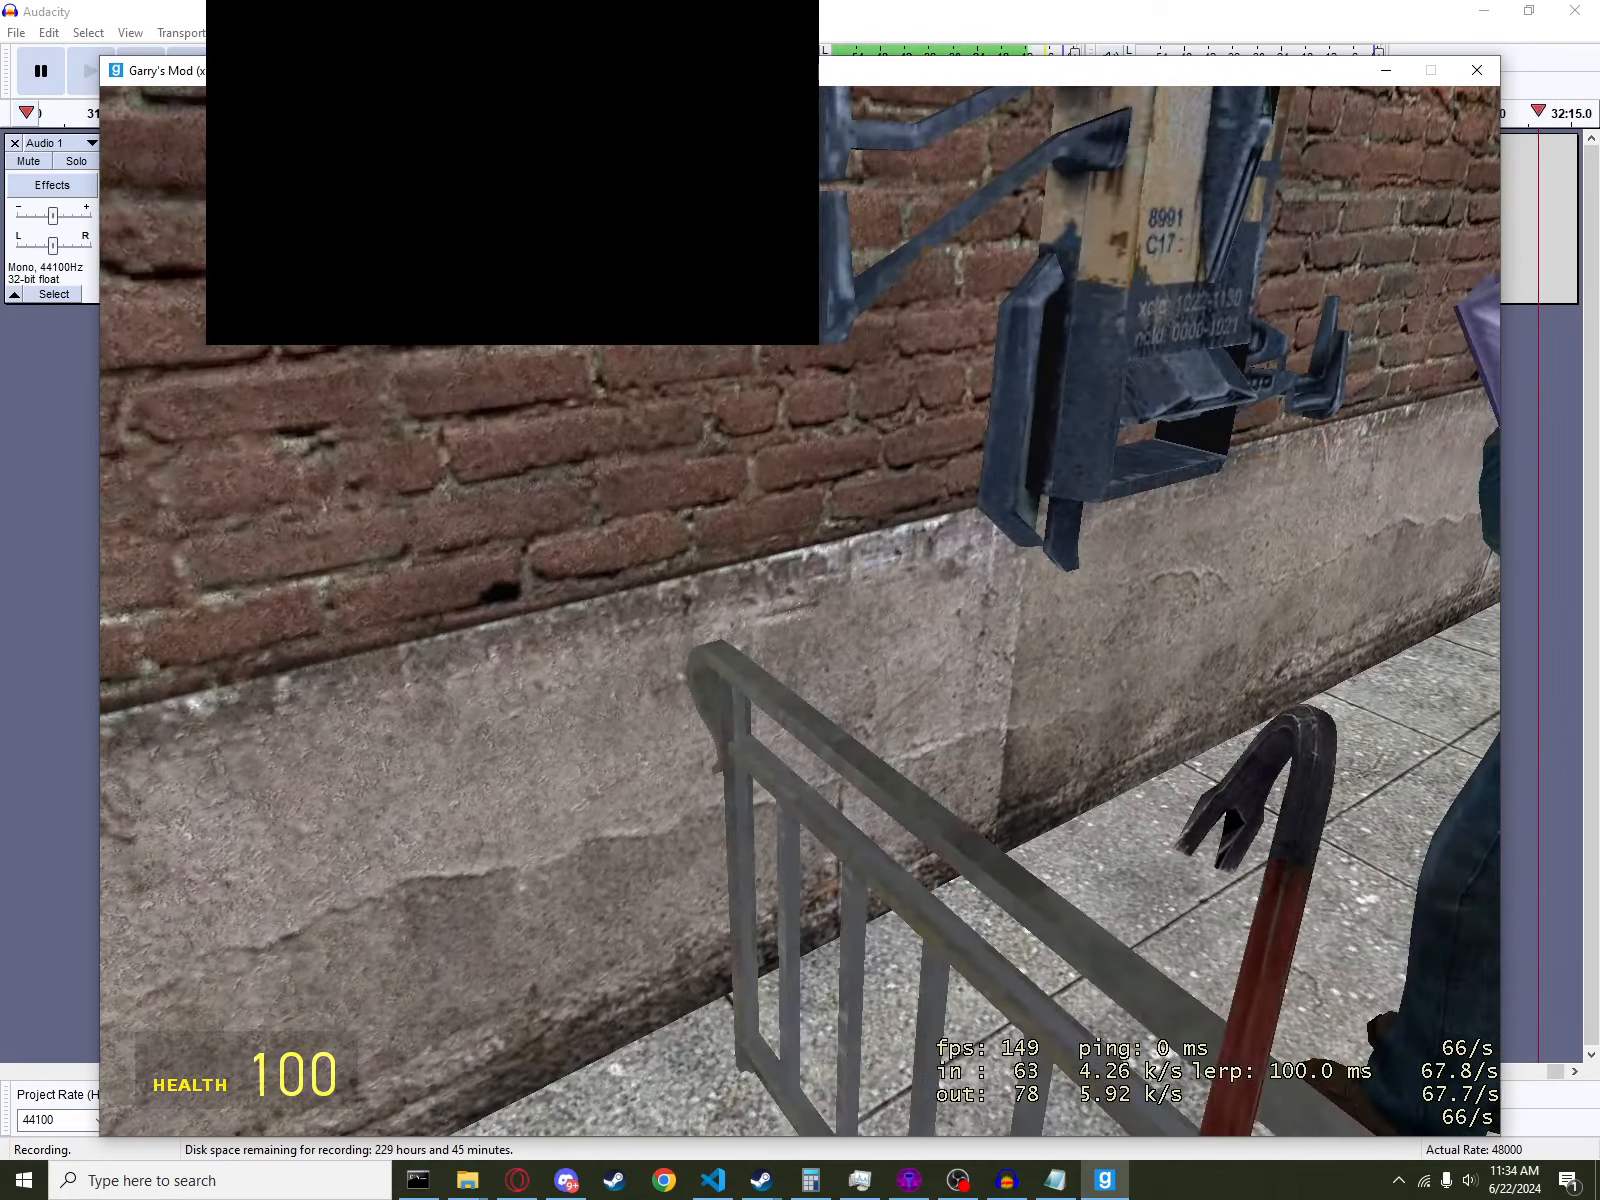
key(s)
key(w)
key(w)
click(800, 611)
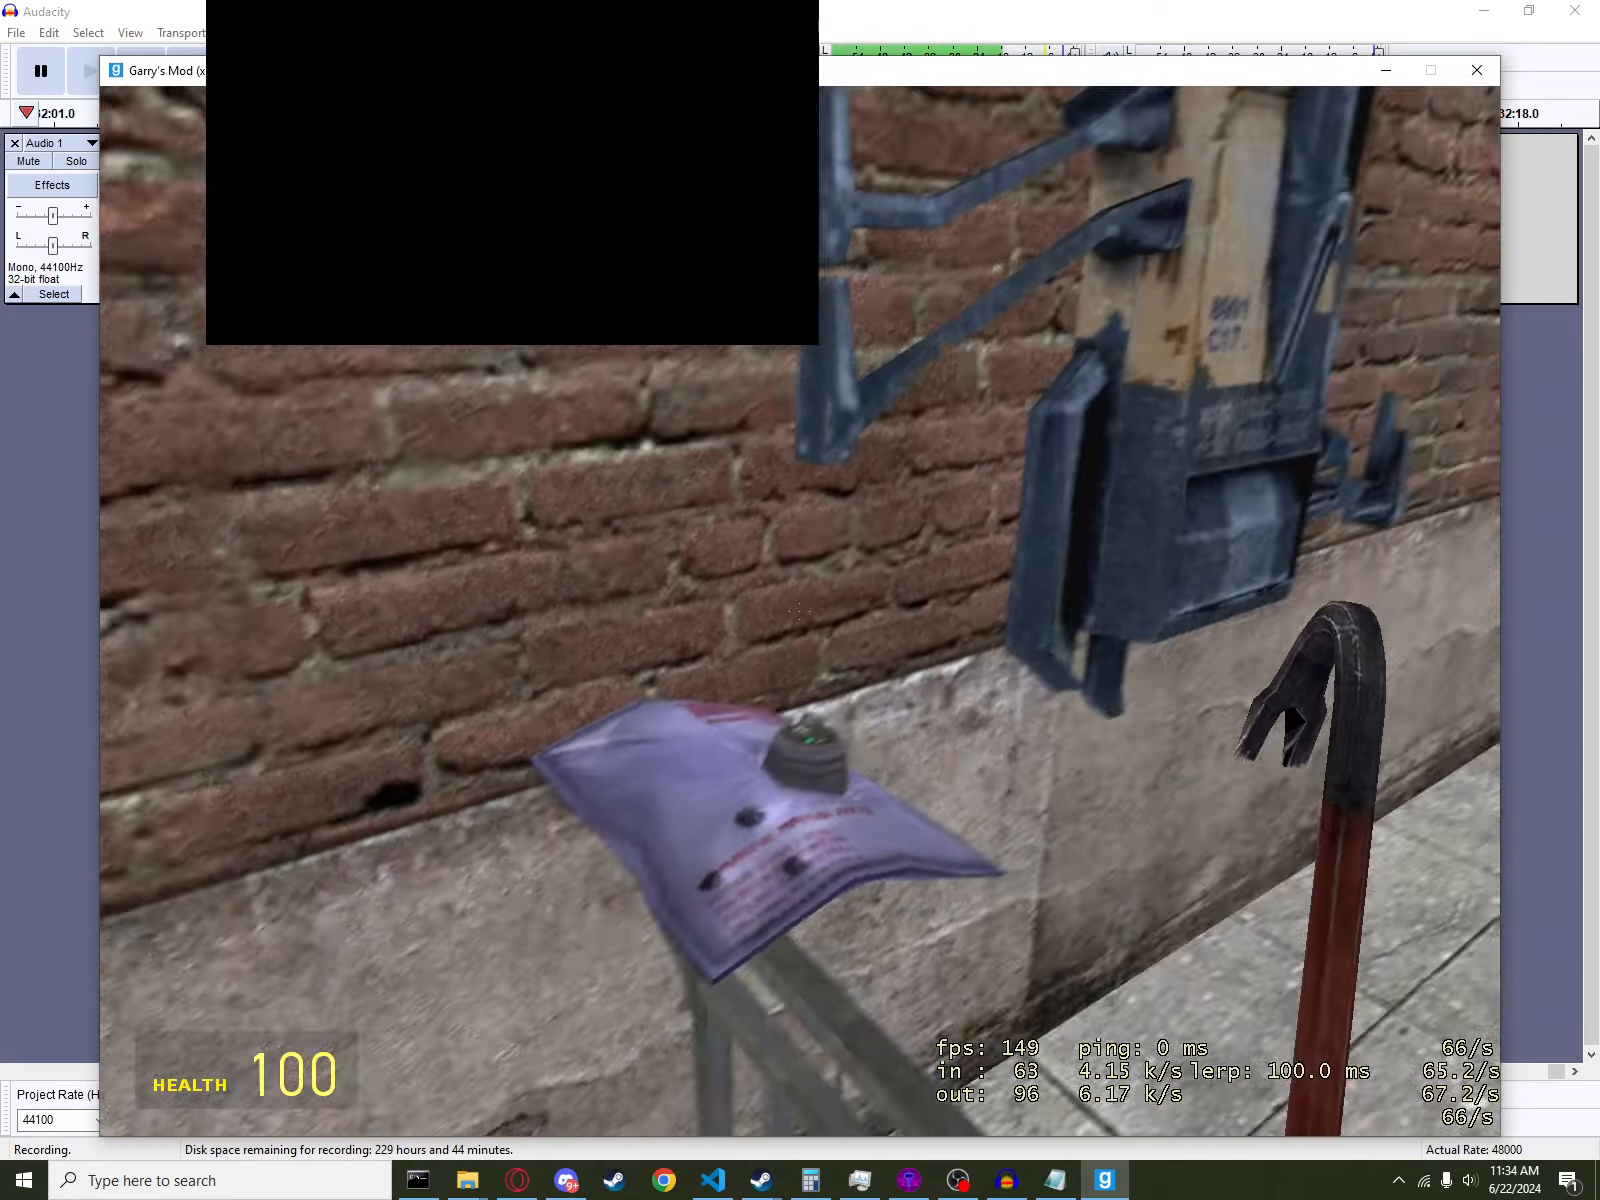
key(s)
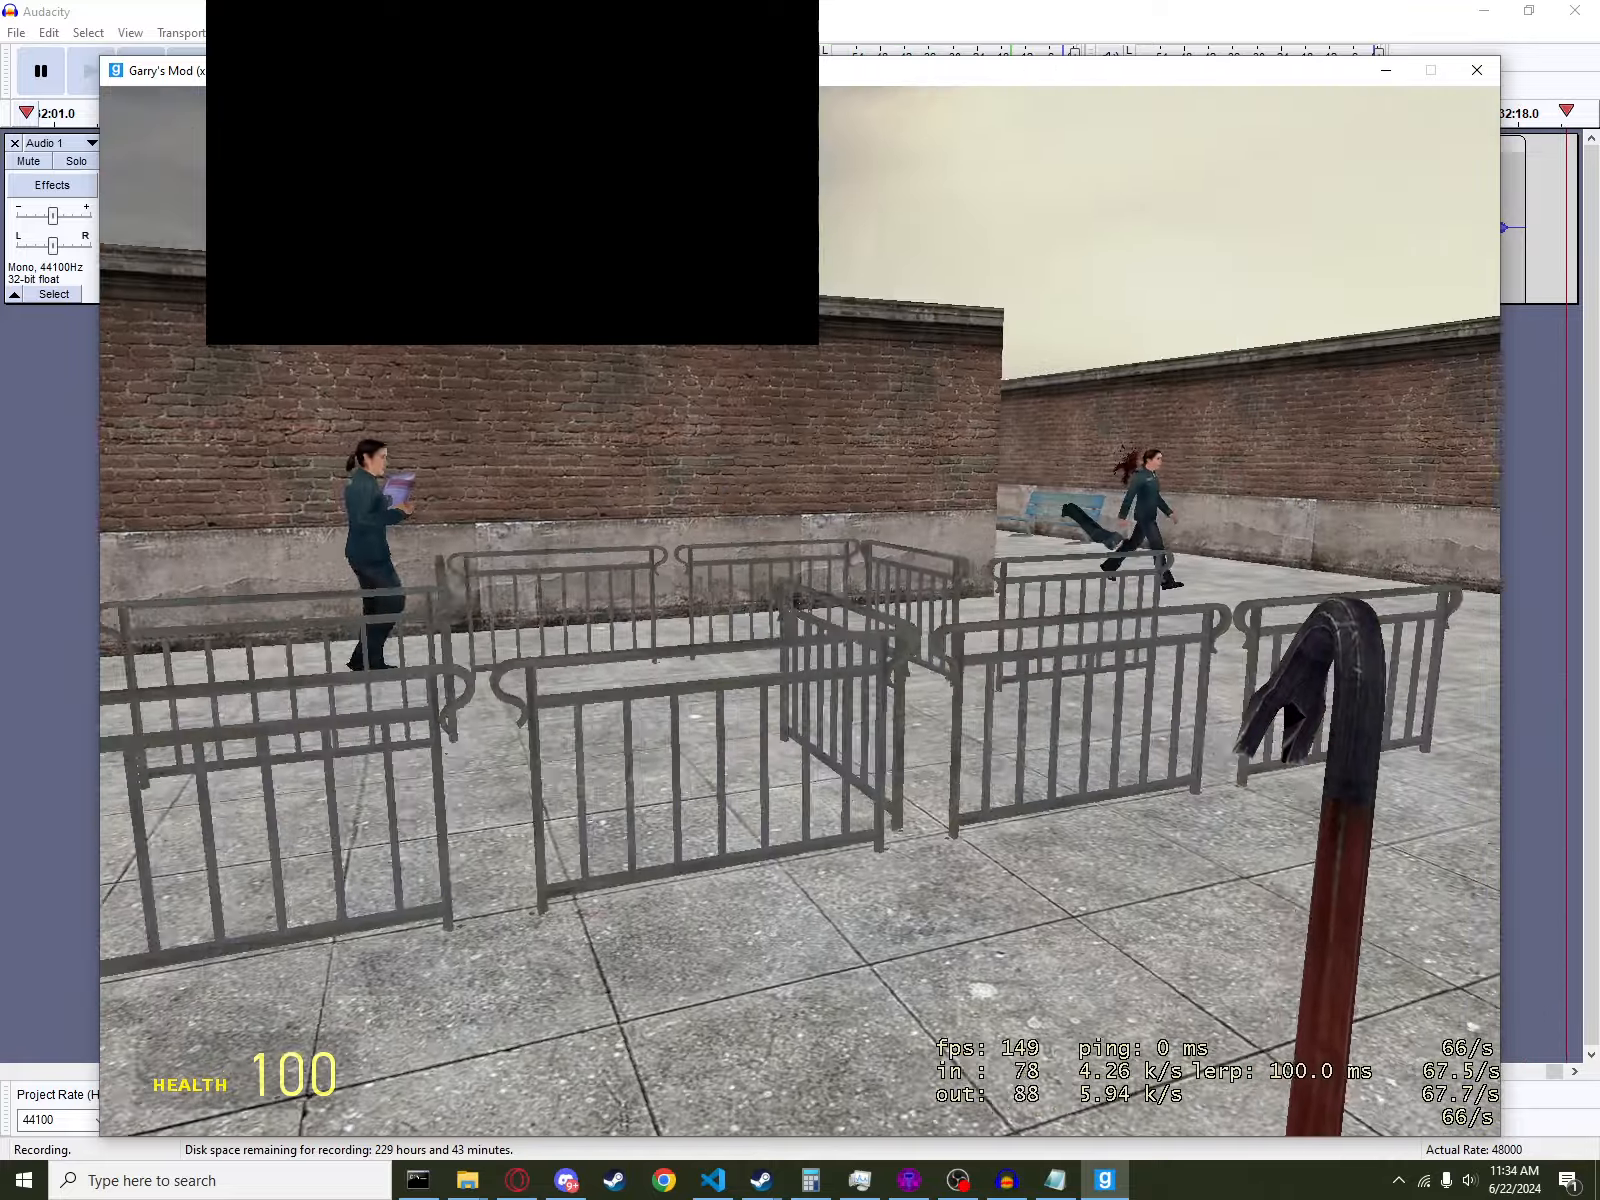
- Observe the citizens walking between the fenced queue and the passage entrance
key(w)
key(w)
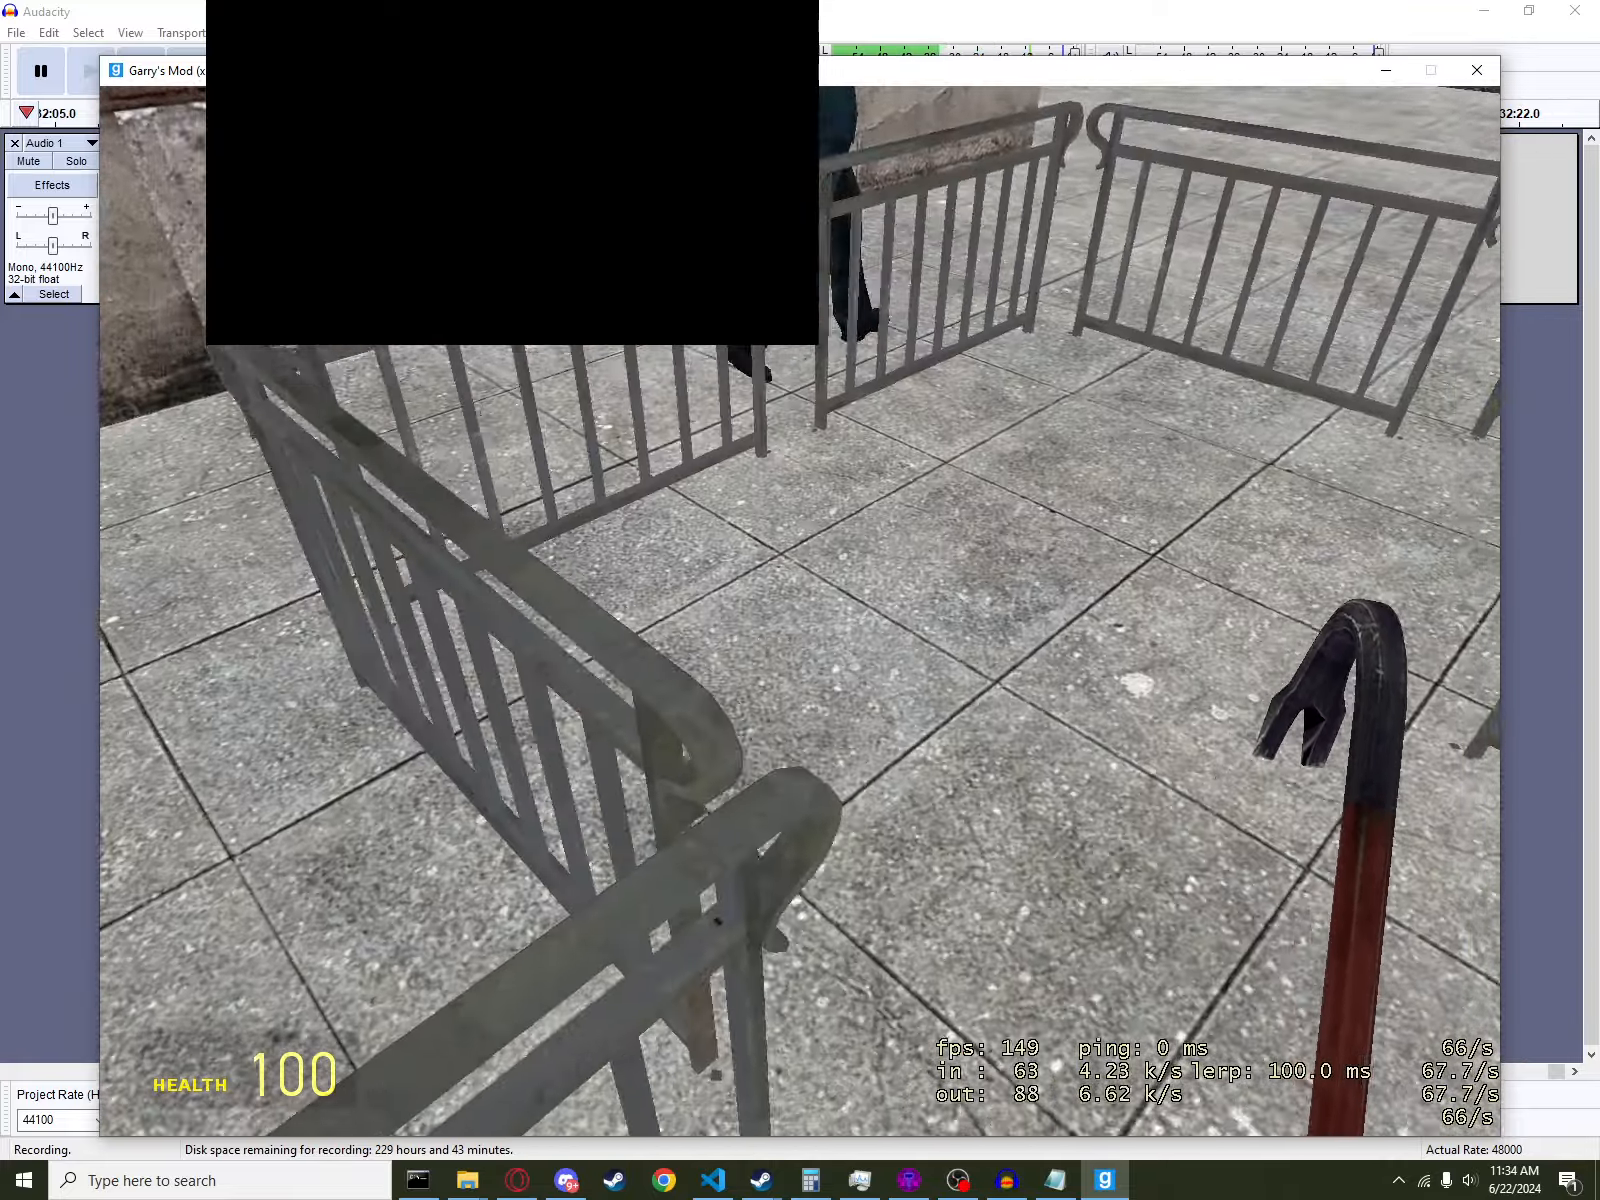
key(w)
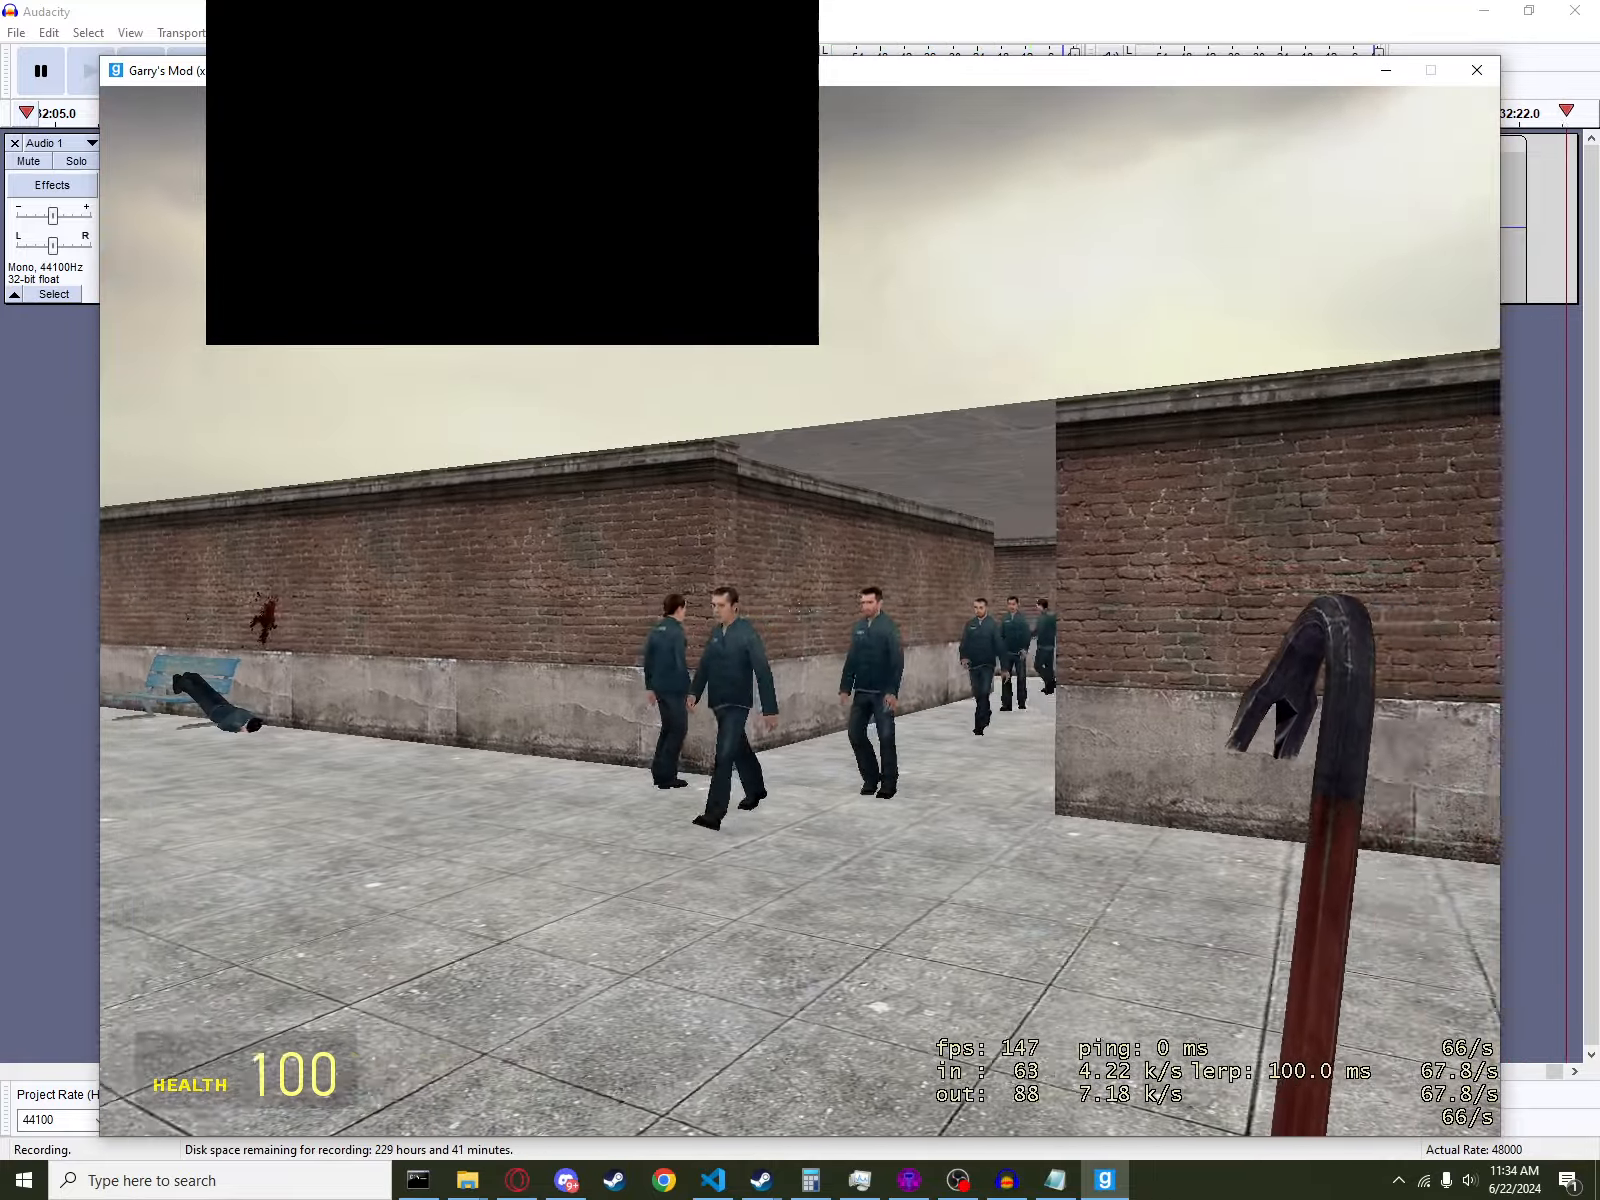
key(w)
- Exit Garry's Mod by running the quit command in its developer console
key(grave)
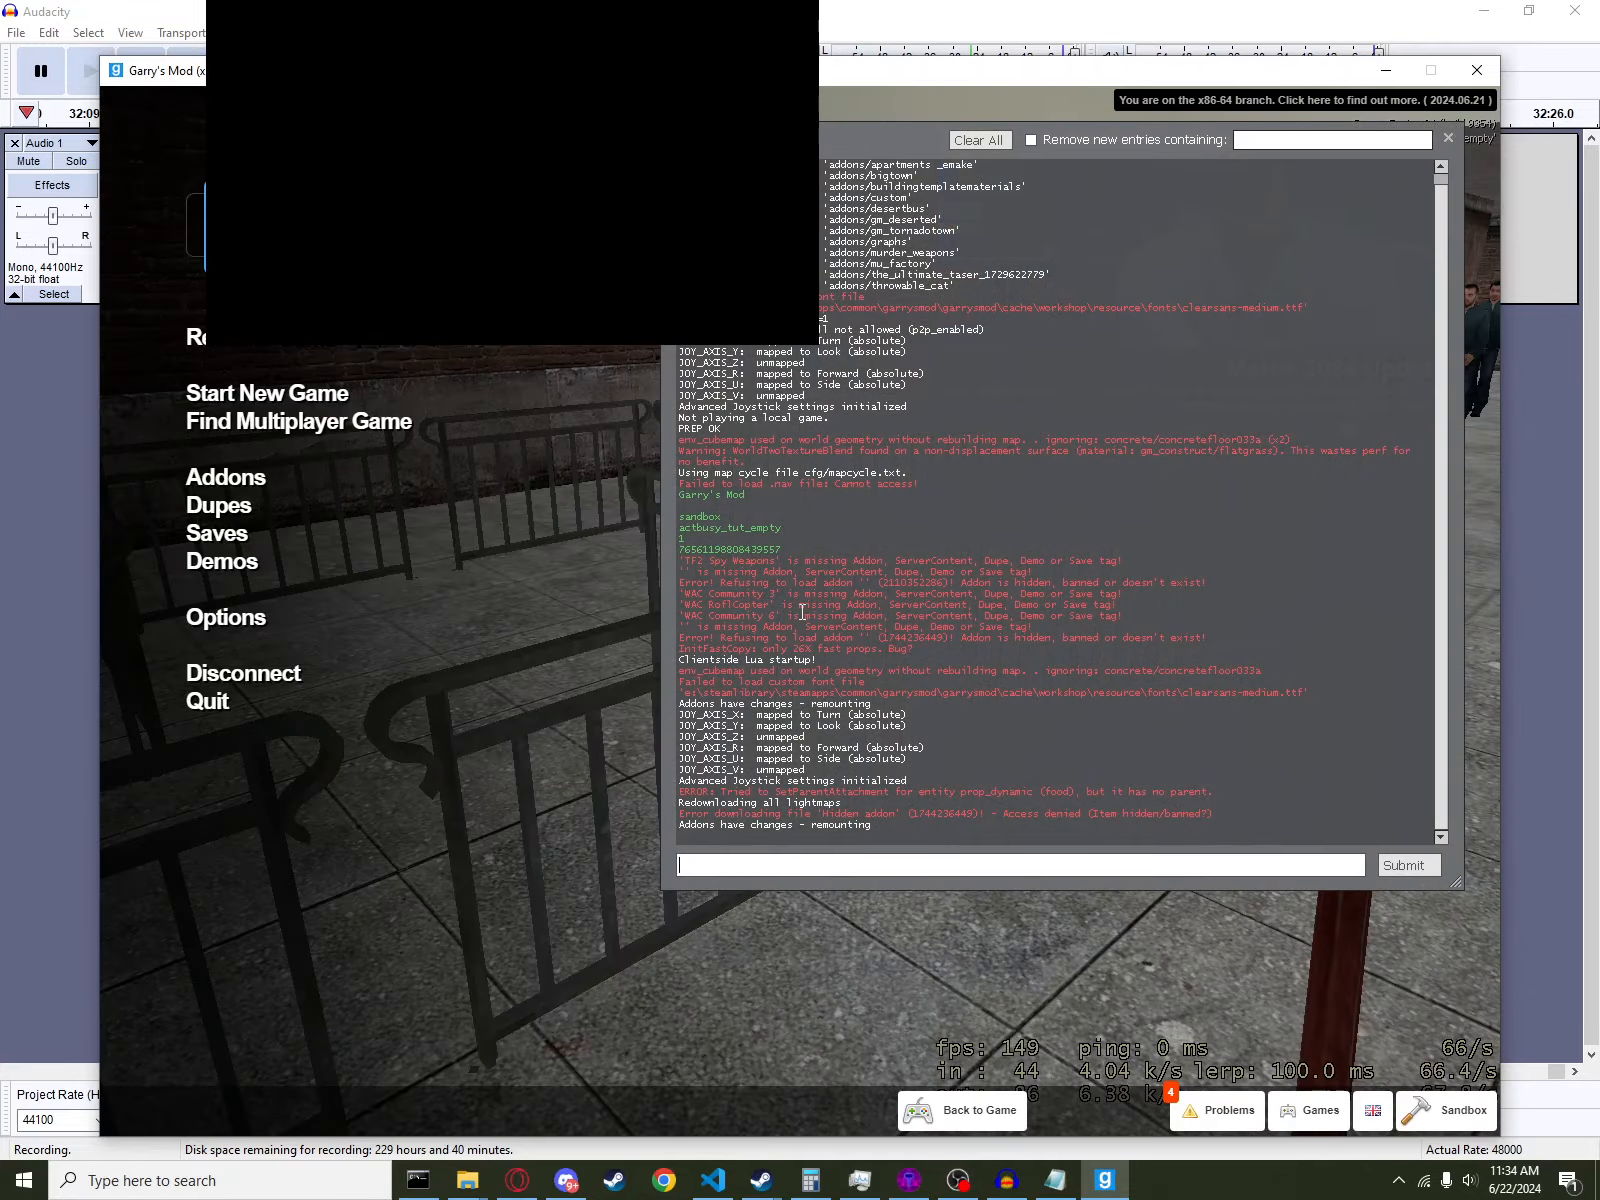
text(quit)
key(Return)
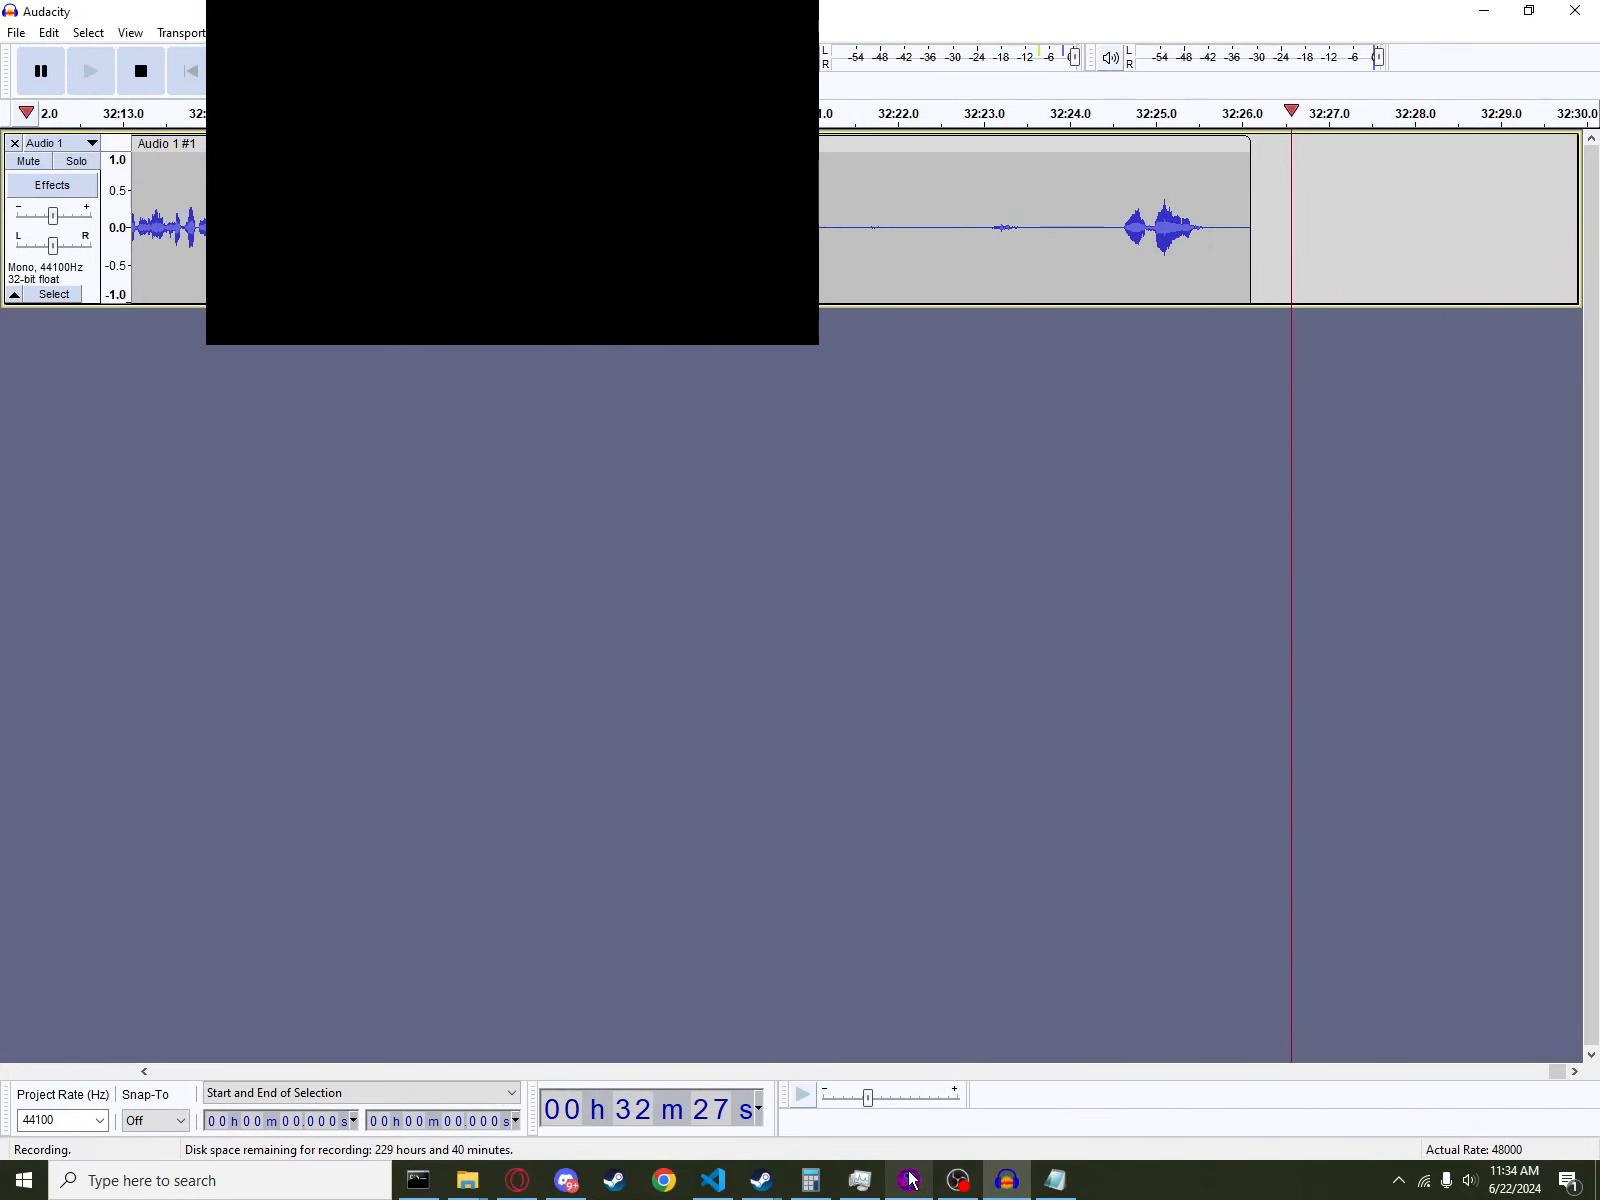
- Switch back to Hammer++ and open the properties of the food package prop near the dispenser
click(909, 1181)
key(z)
key(w)
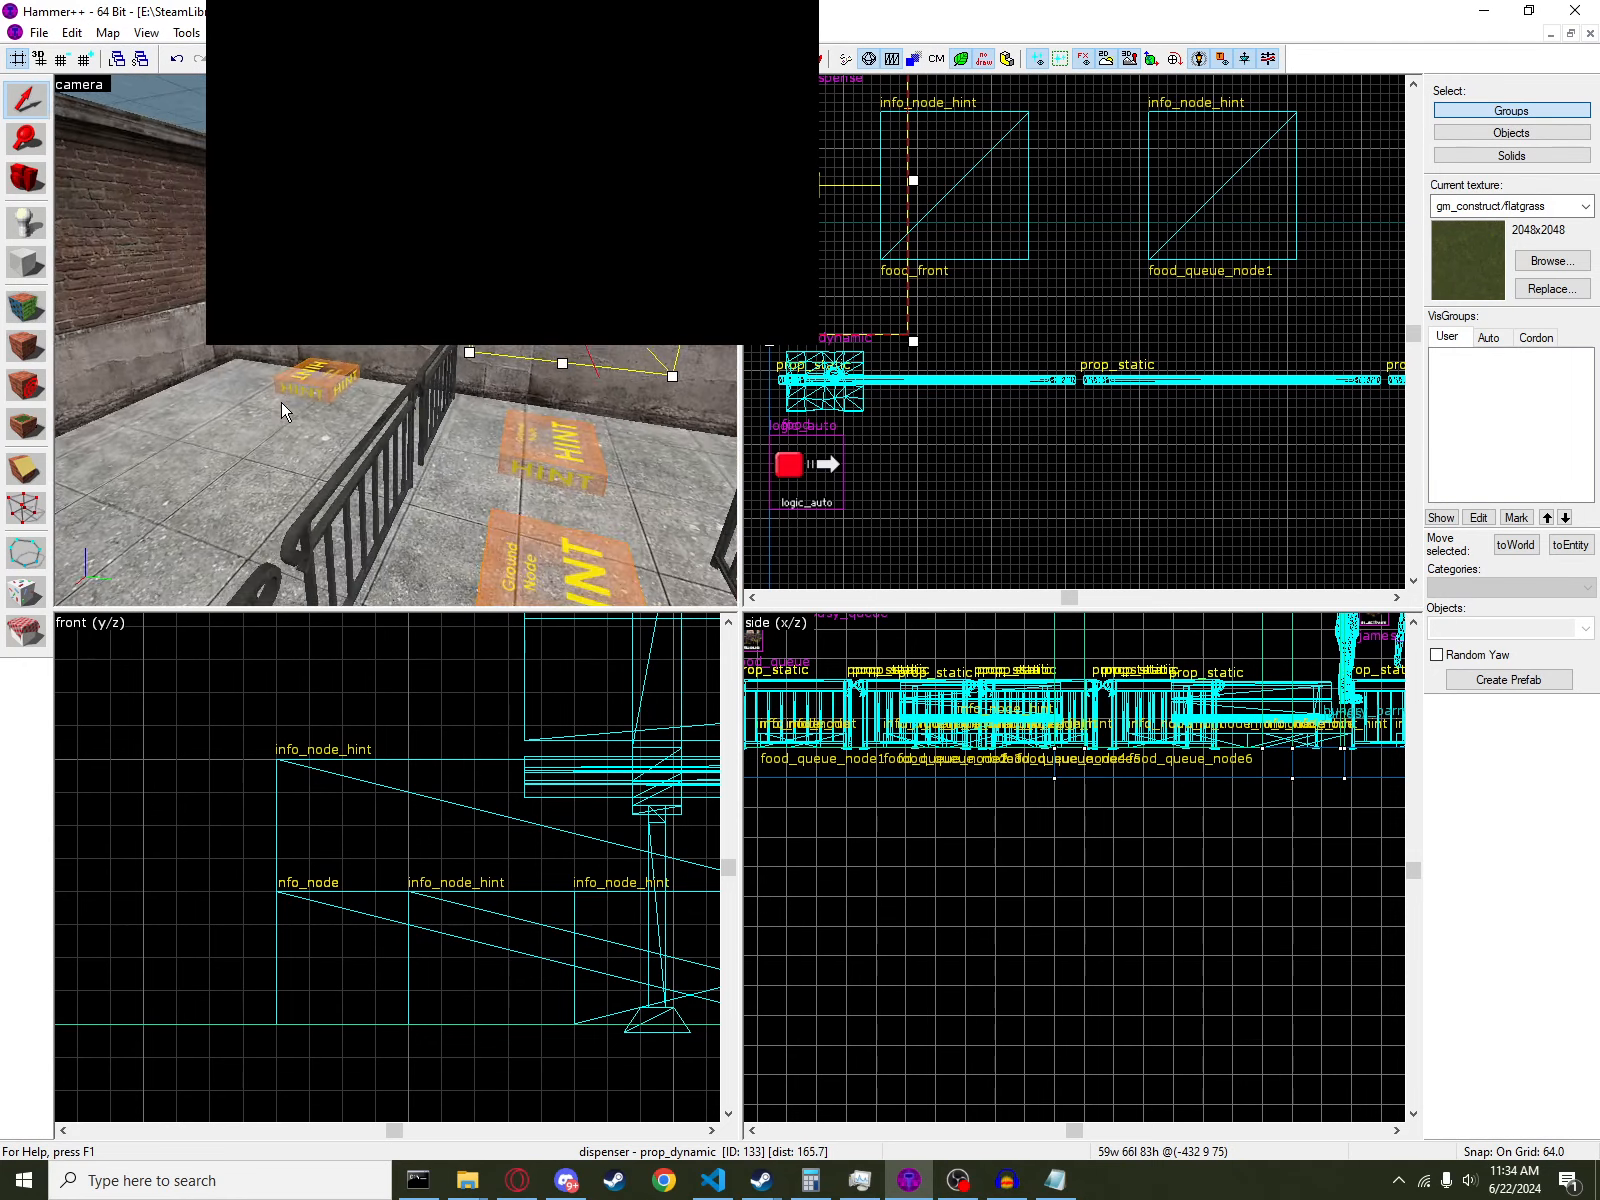
key(z)
double_click(446, 460)
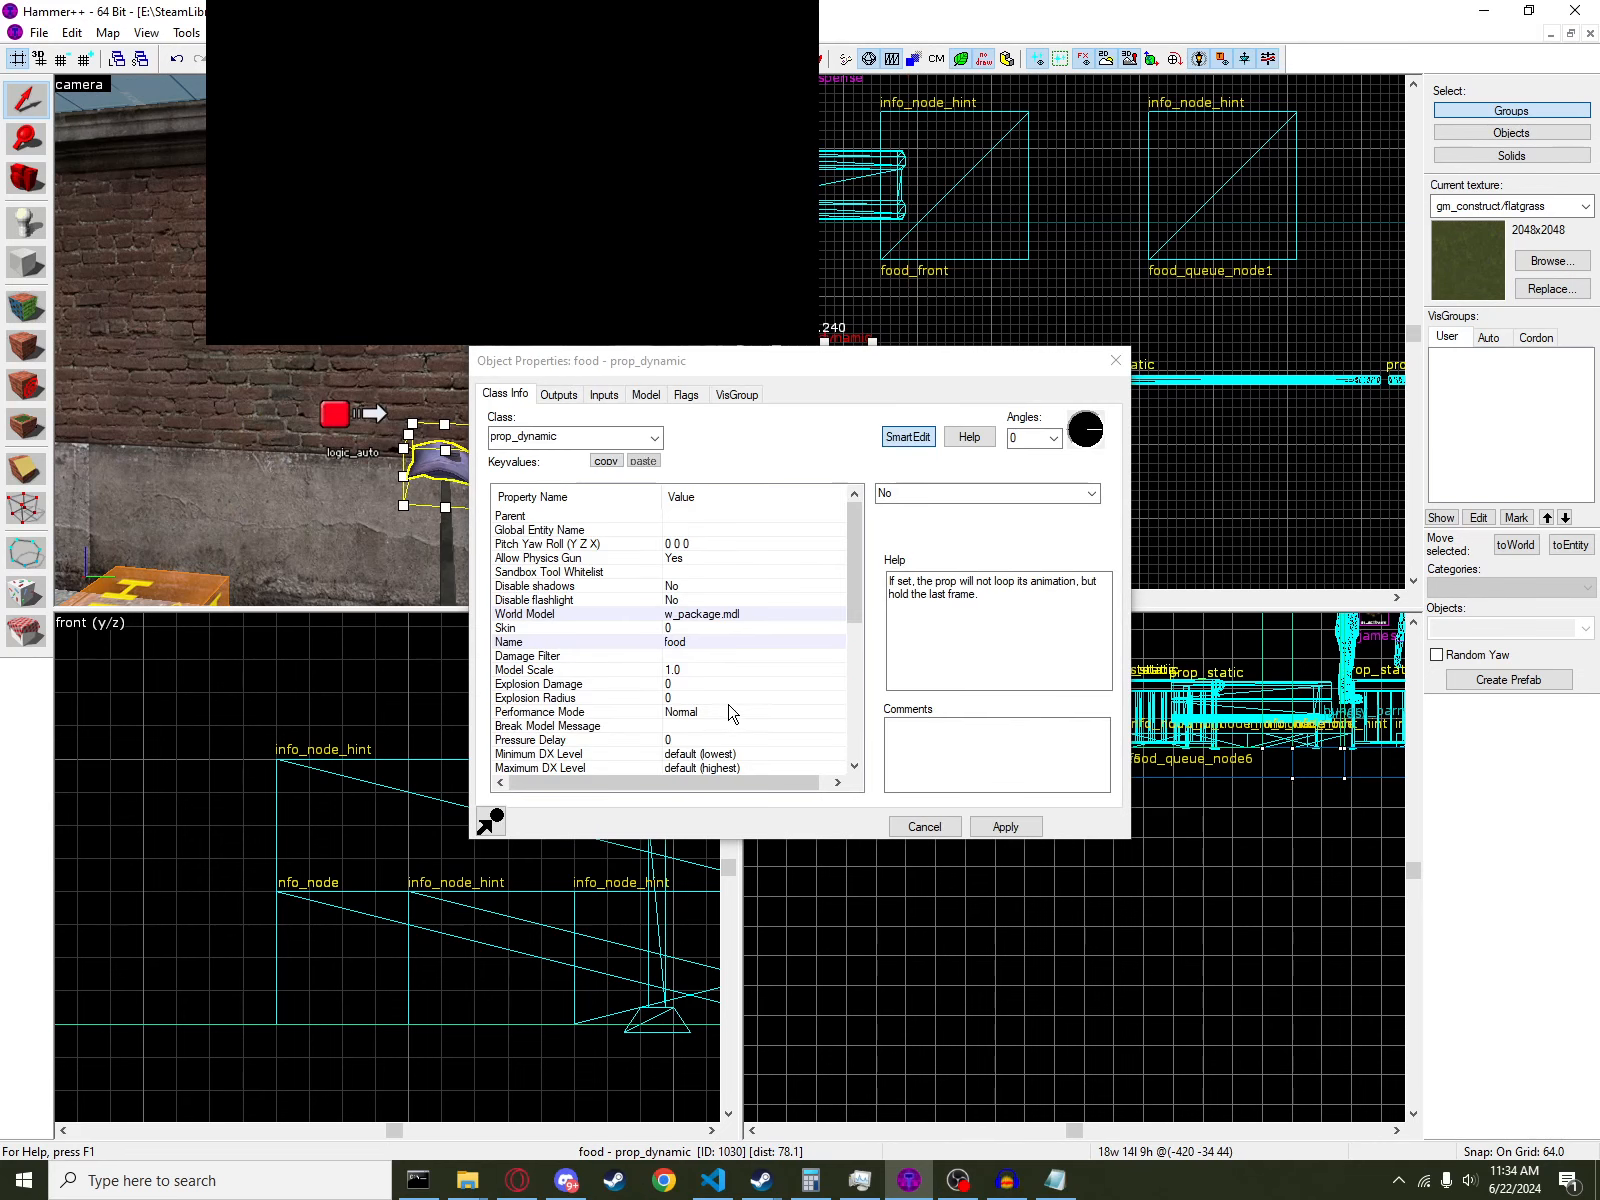
- Set the food package prop's parent to the dispenser entity and apply the change
click(693, 517)
click(1012, 522)
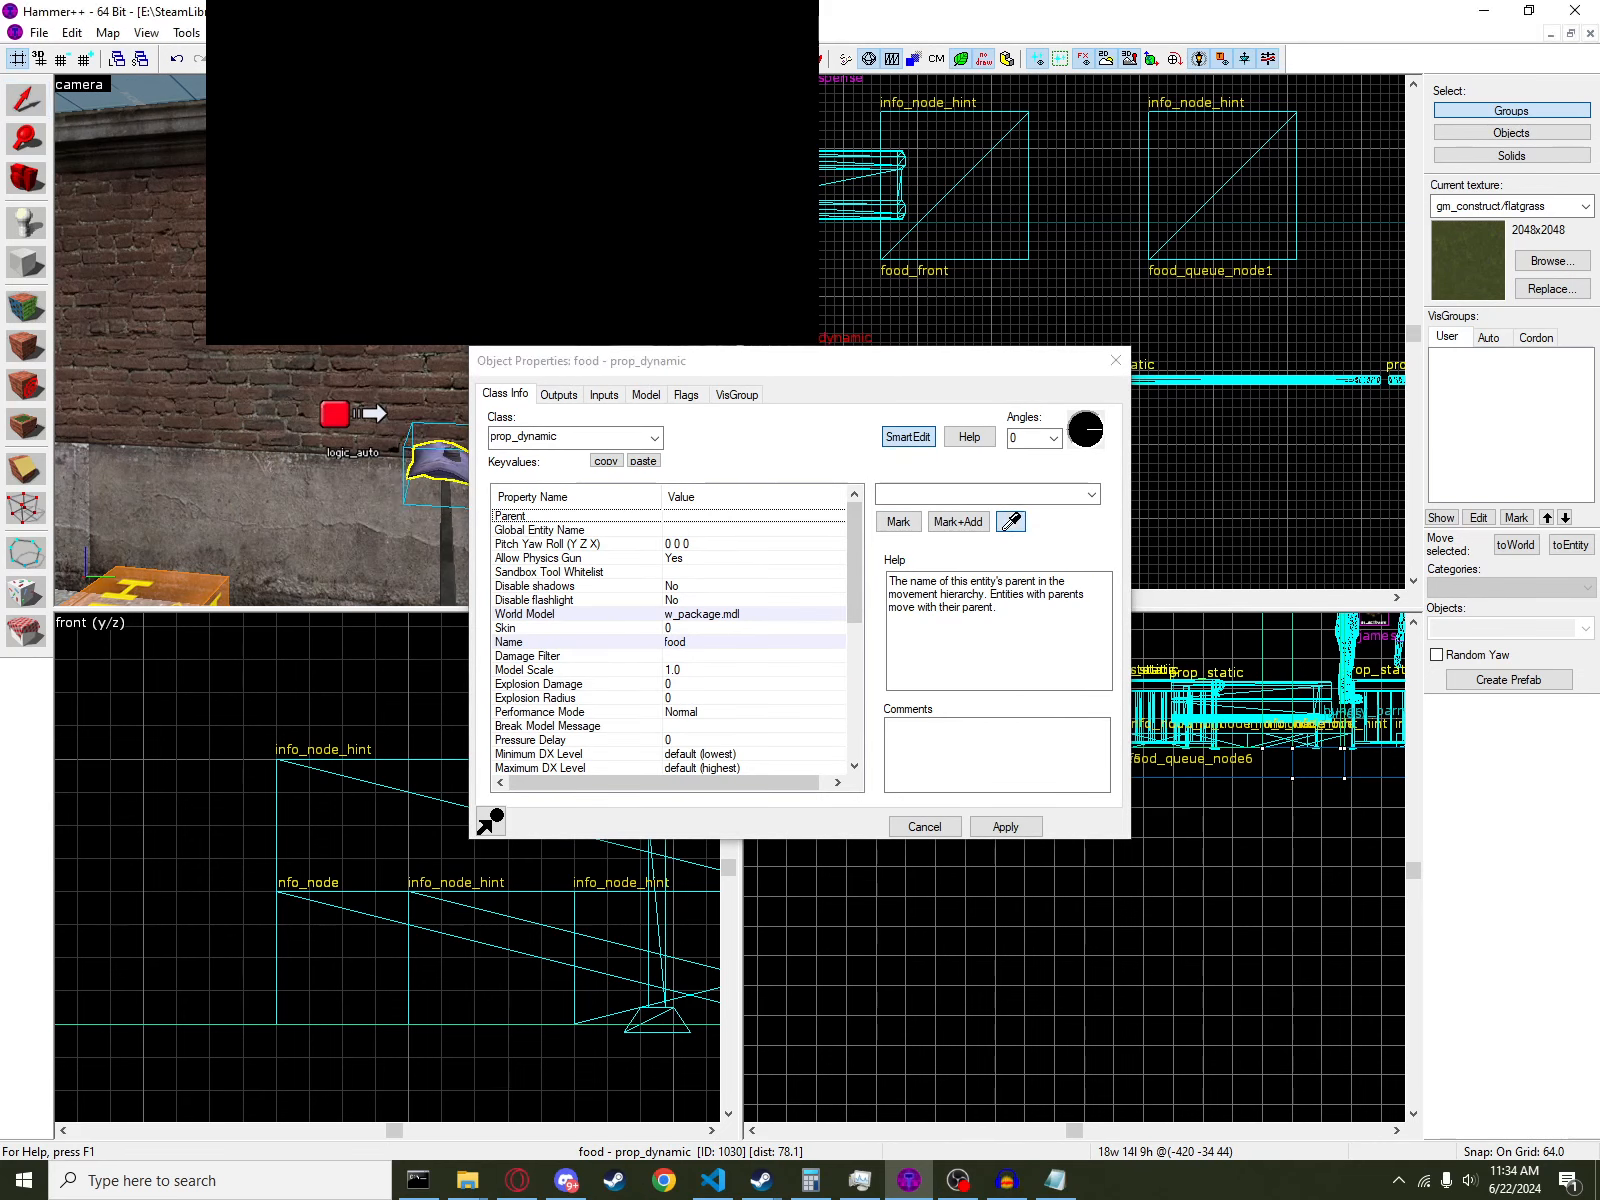
click(455, 350)
click(1005, 826)
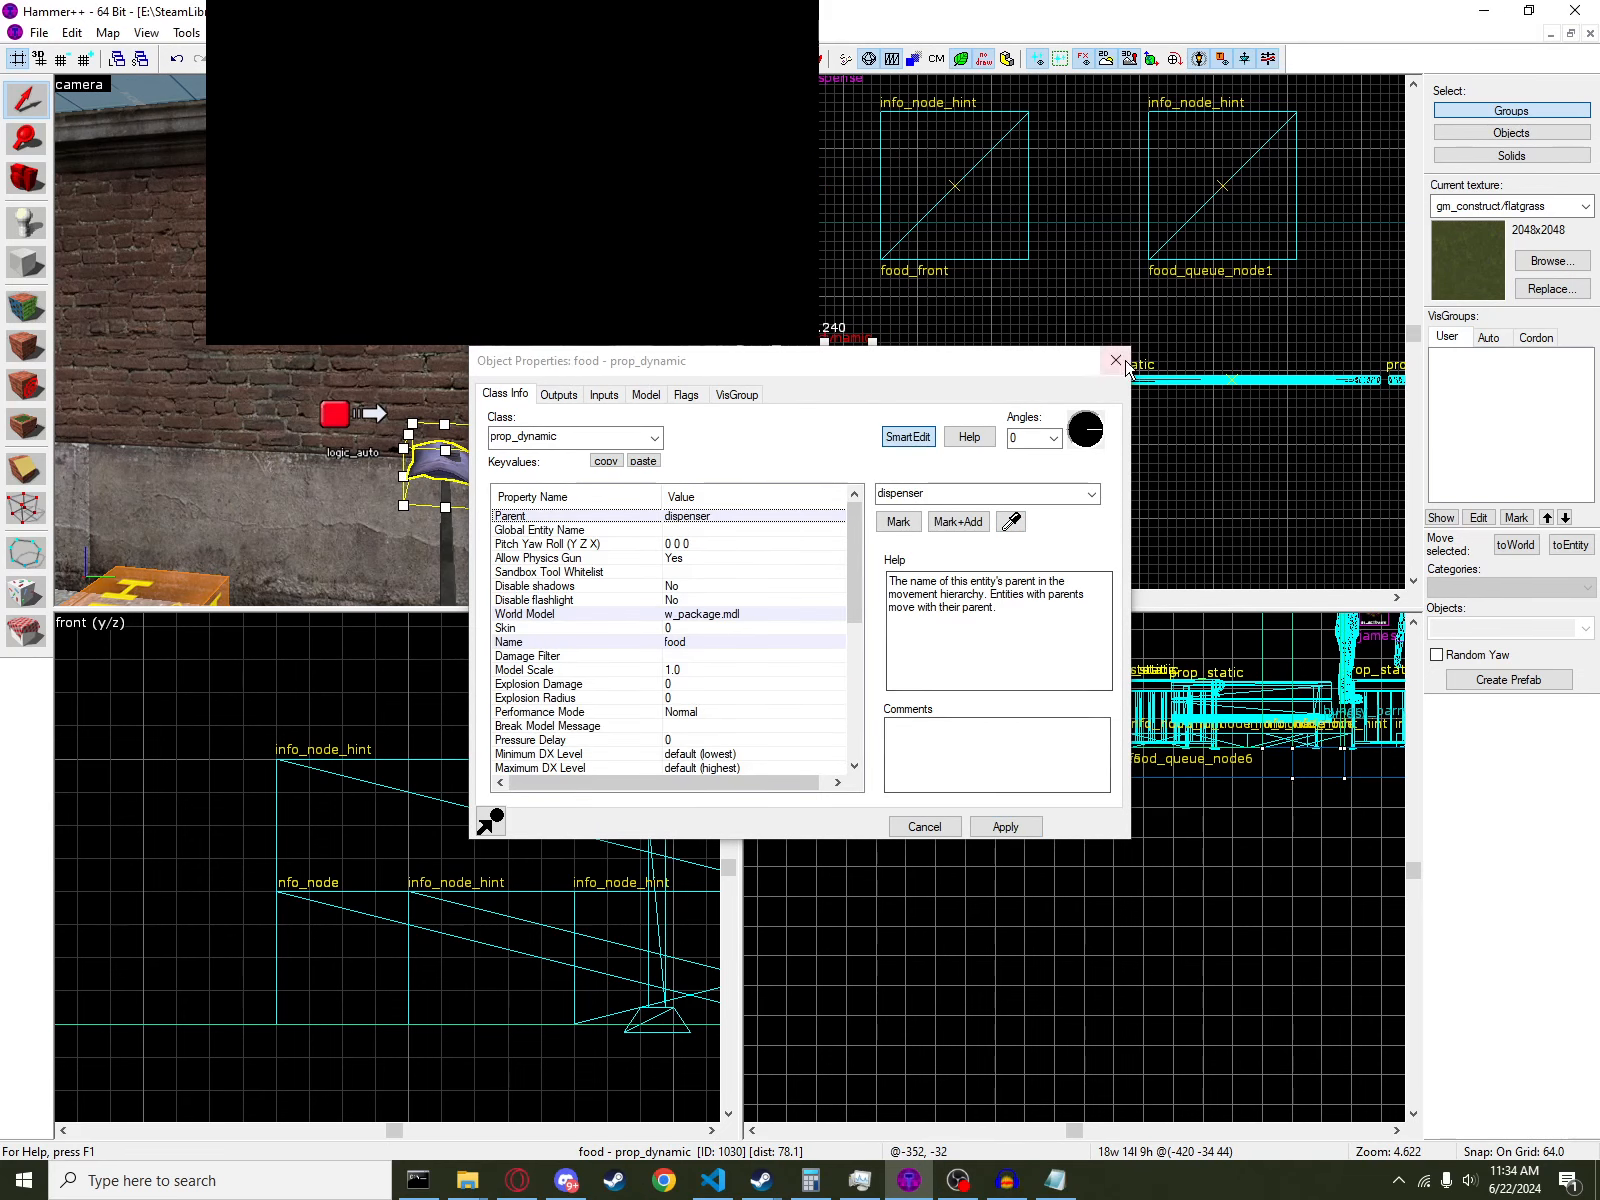
- Start the Block tool and choose the tools/toolstrigger texture, filtering the texture browser by "trigger"
key(z)
key(s)
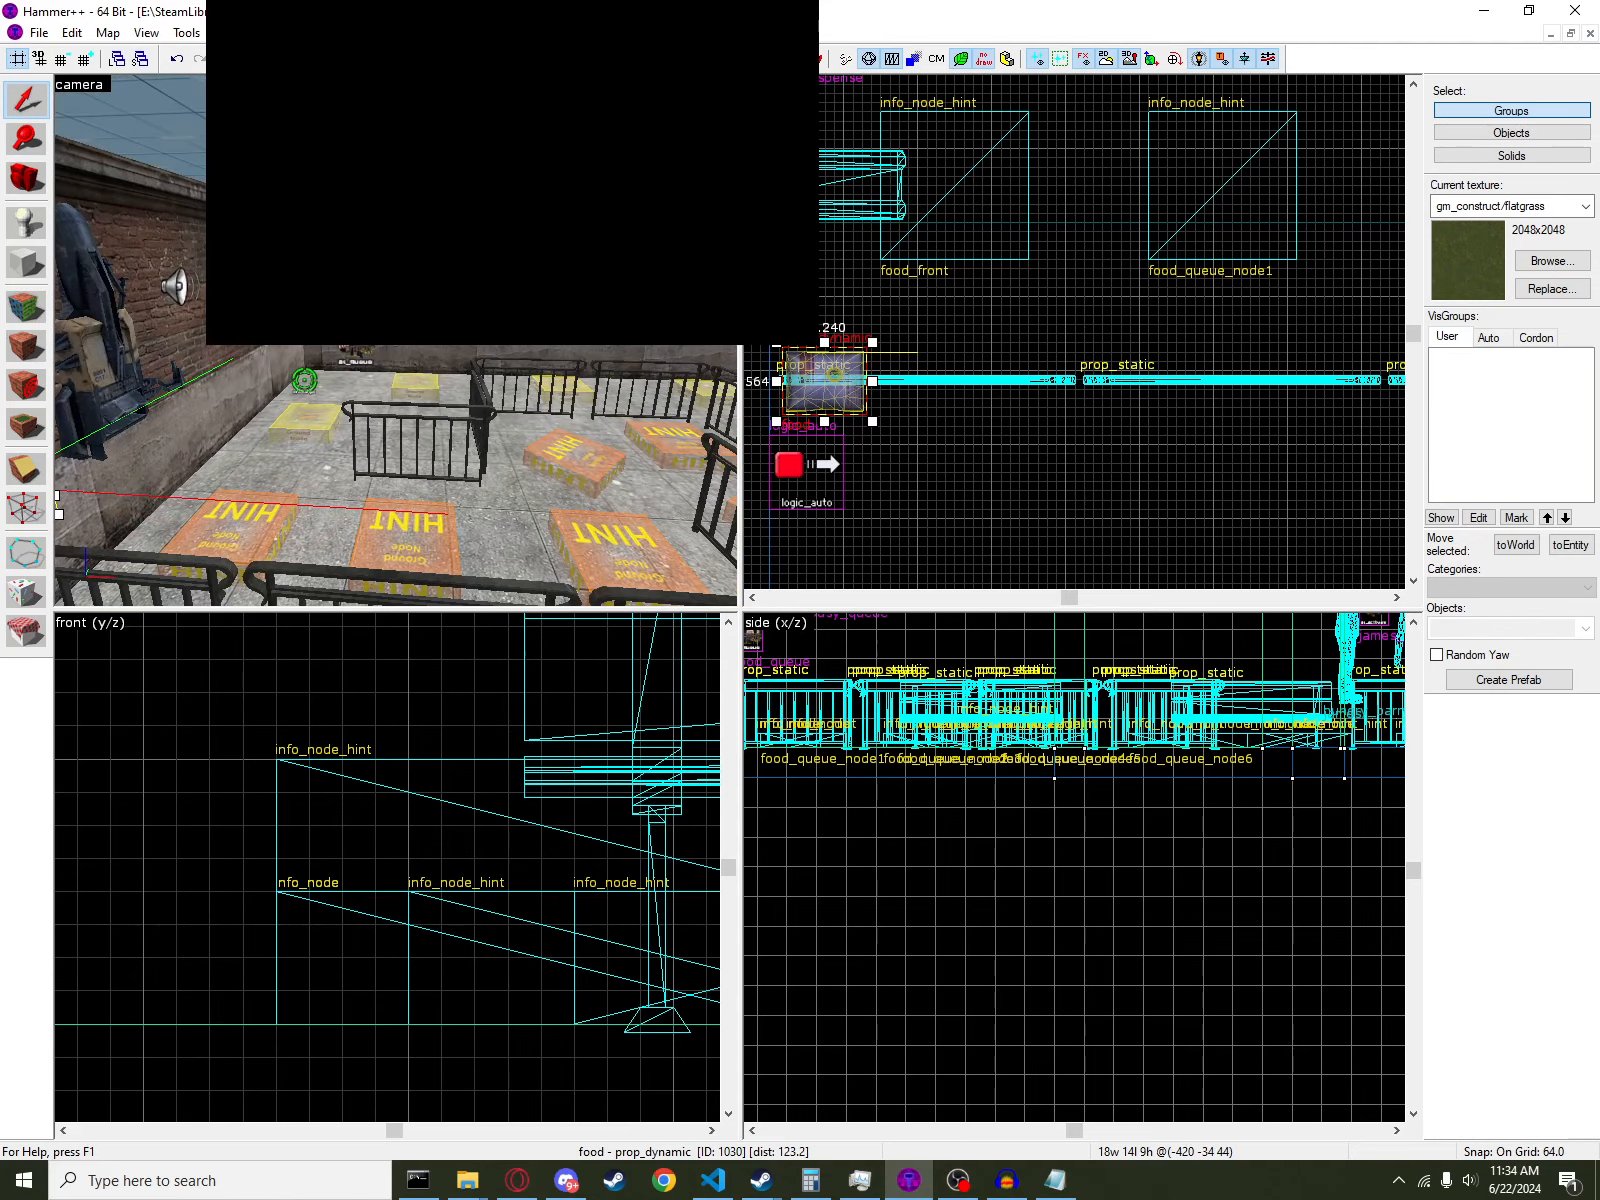
click(26, 262)
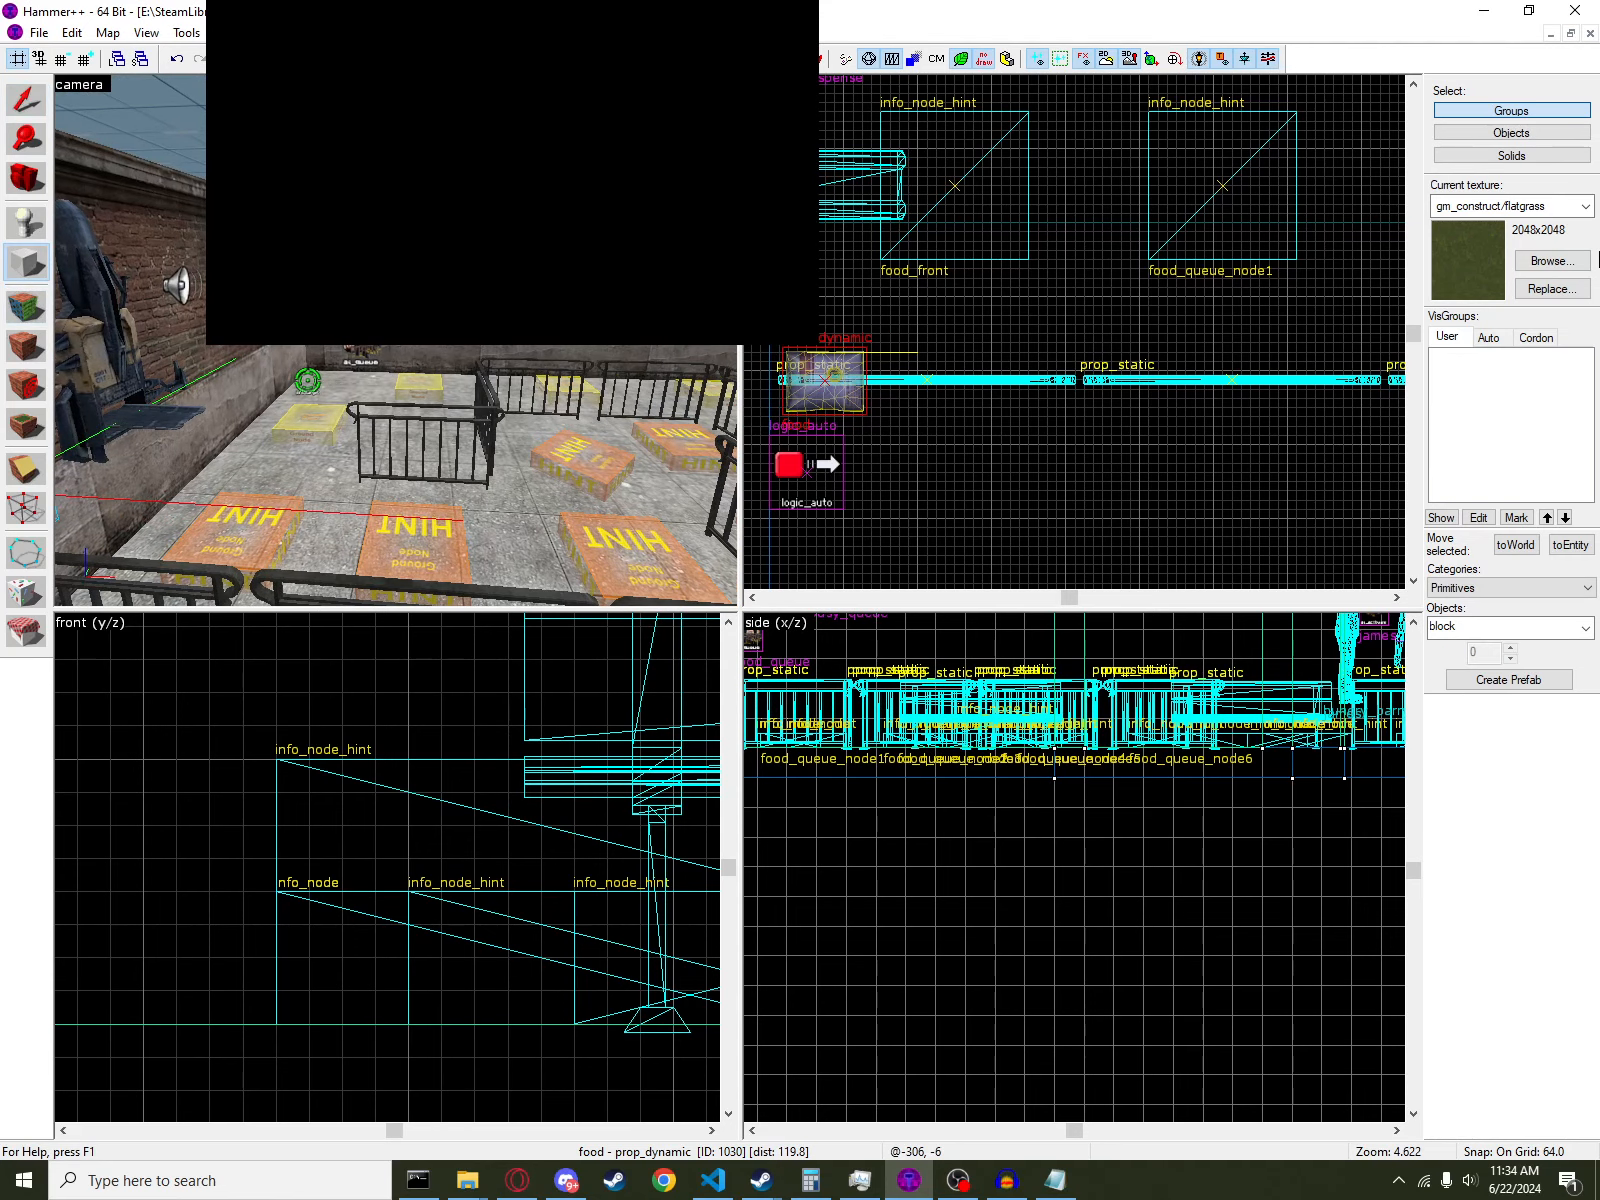
click(1572, 268)
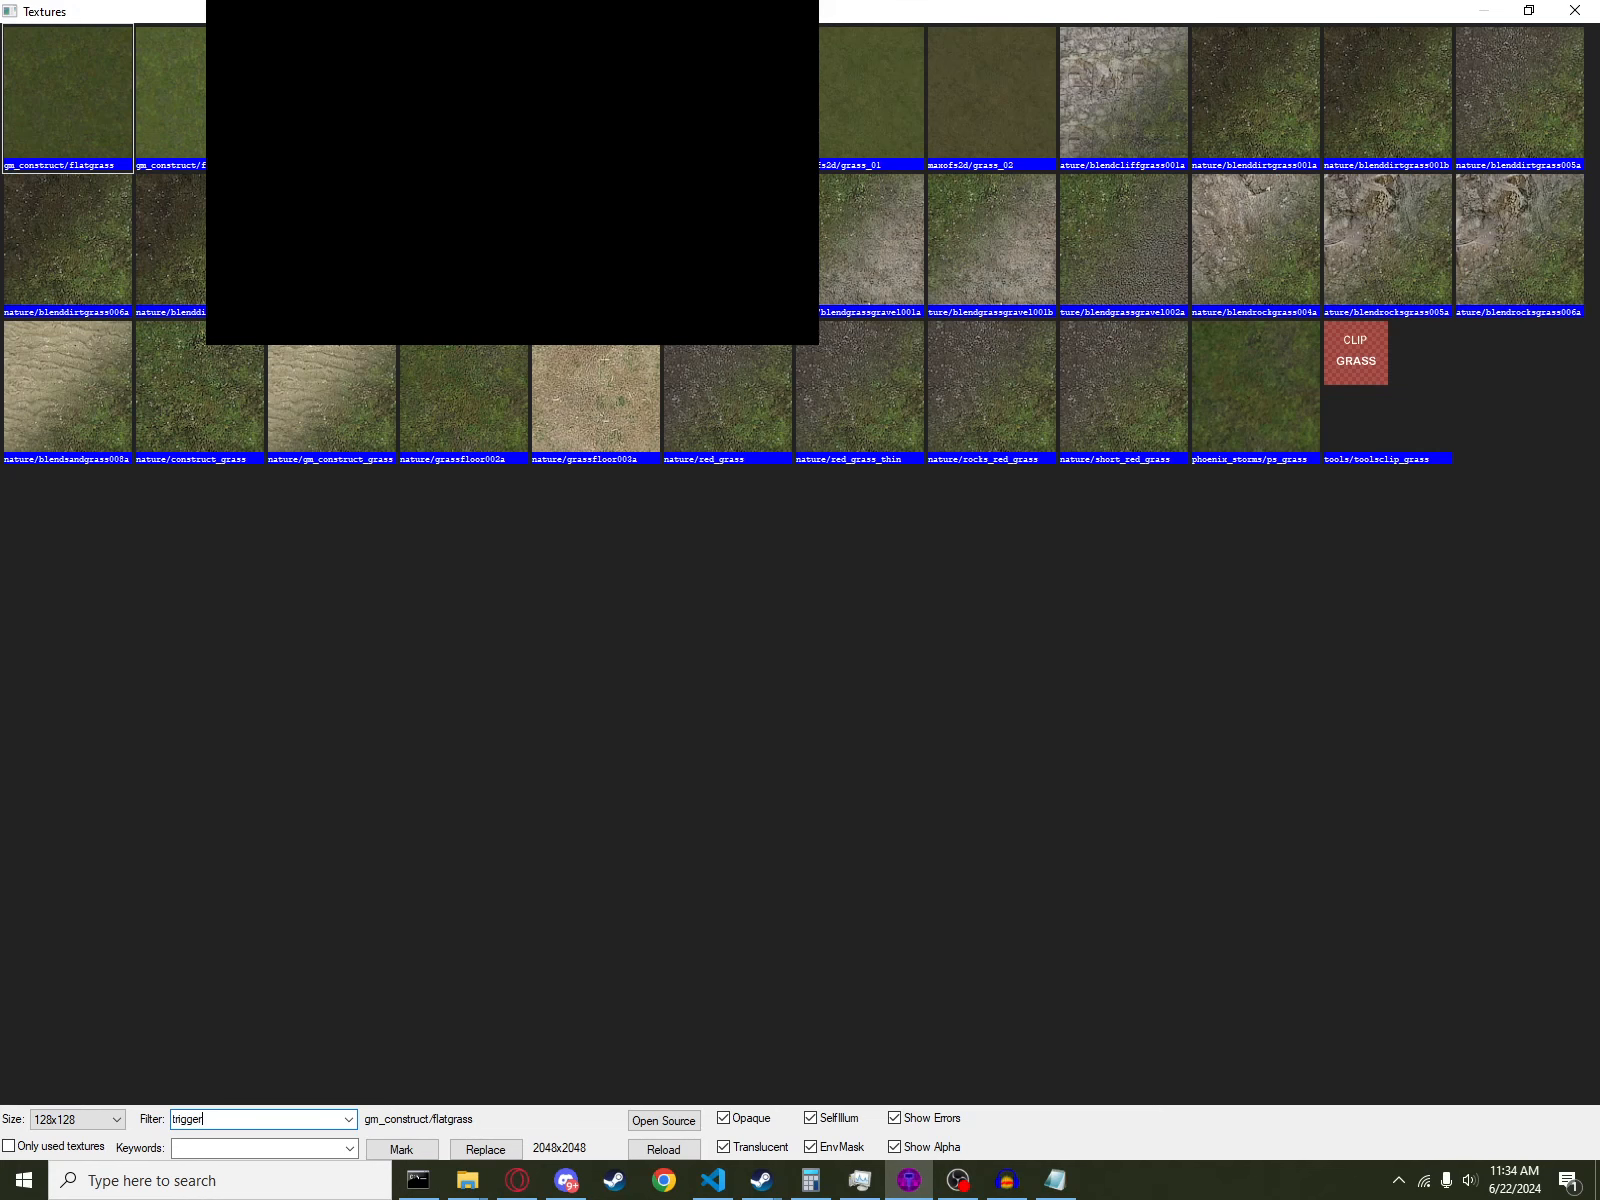
click(178, 146)
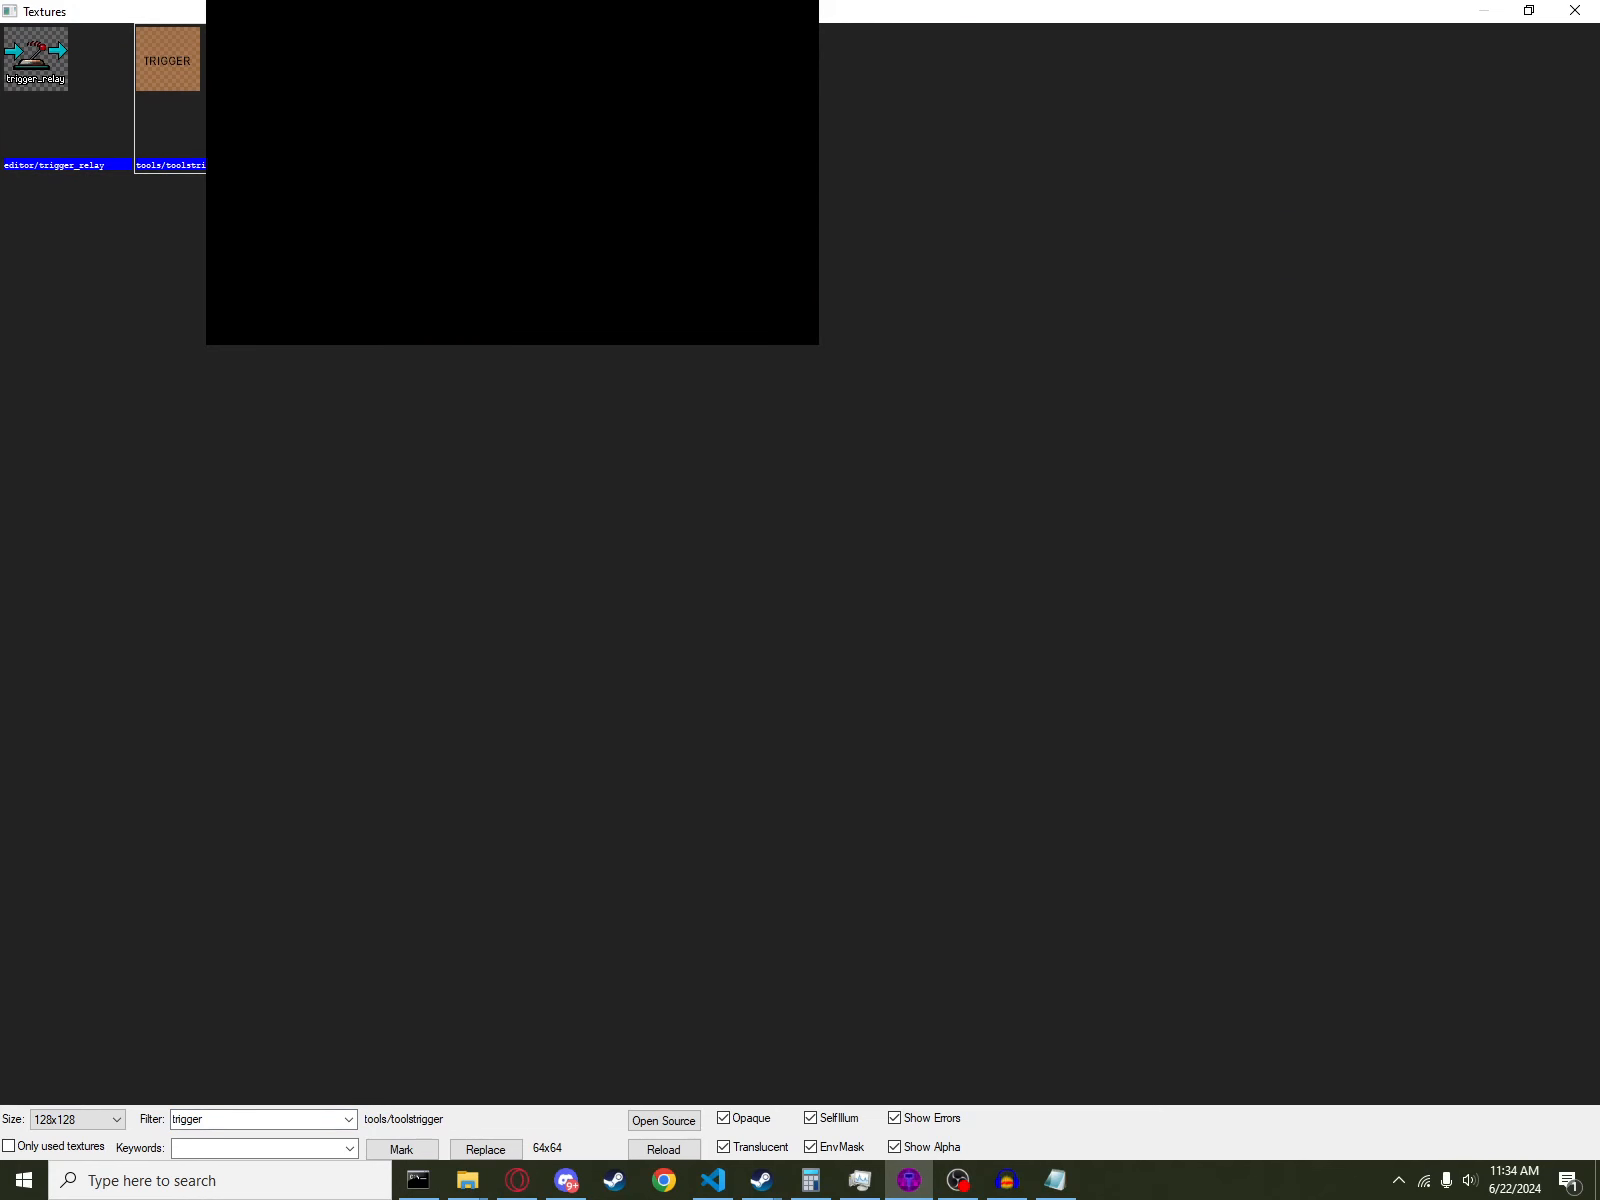
double_click(201, 74)
- Create a trigger block about 22 wide, 32 long and 48 units high over the food_front hint node
scroll(1093, 404, down, 5)
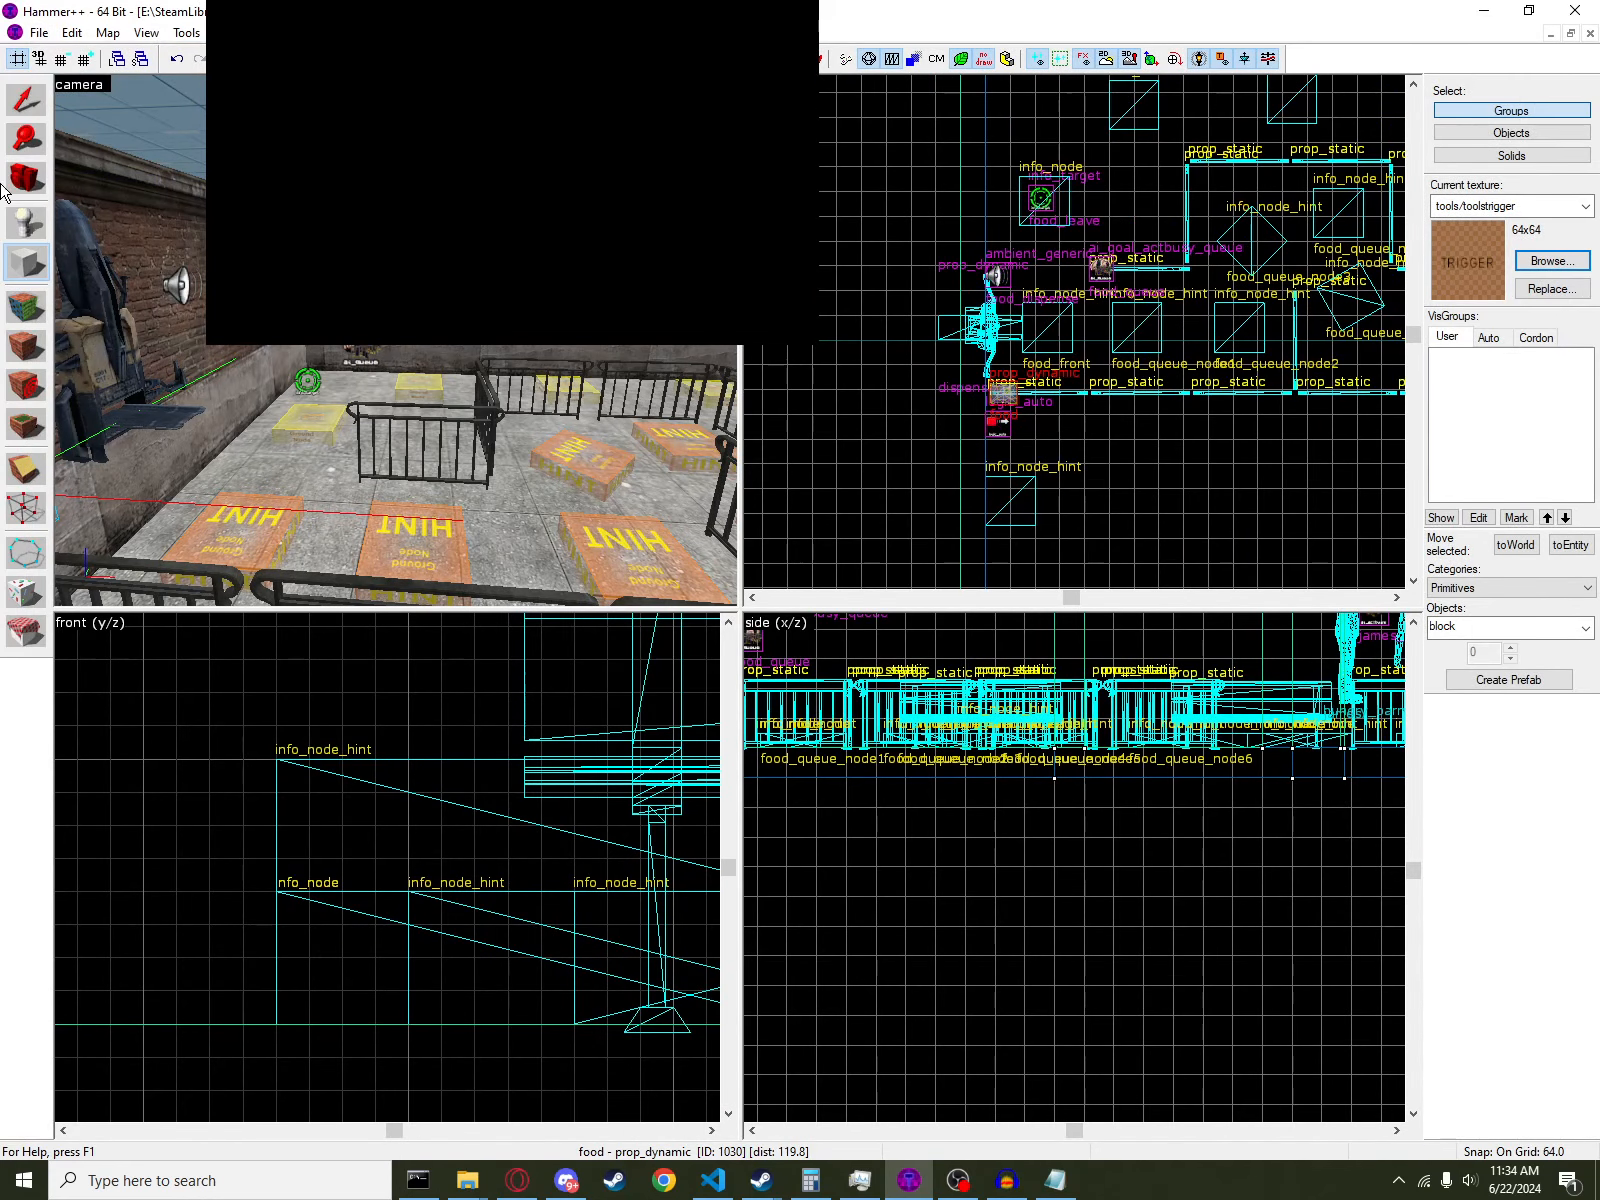
click(1047, 327)
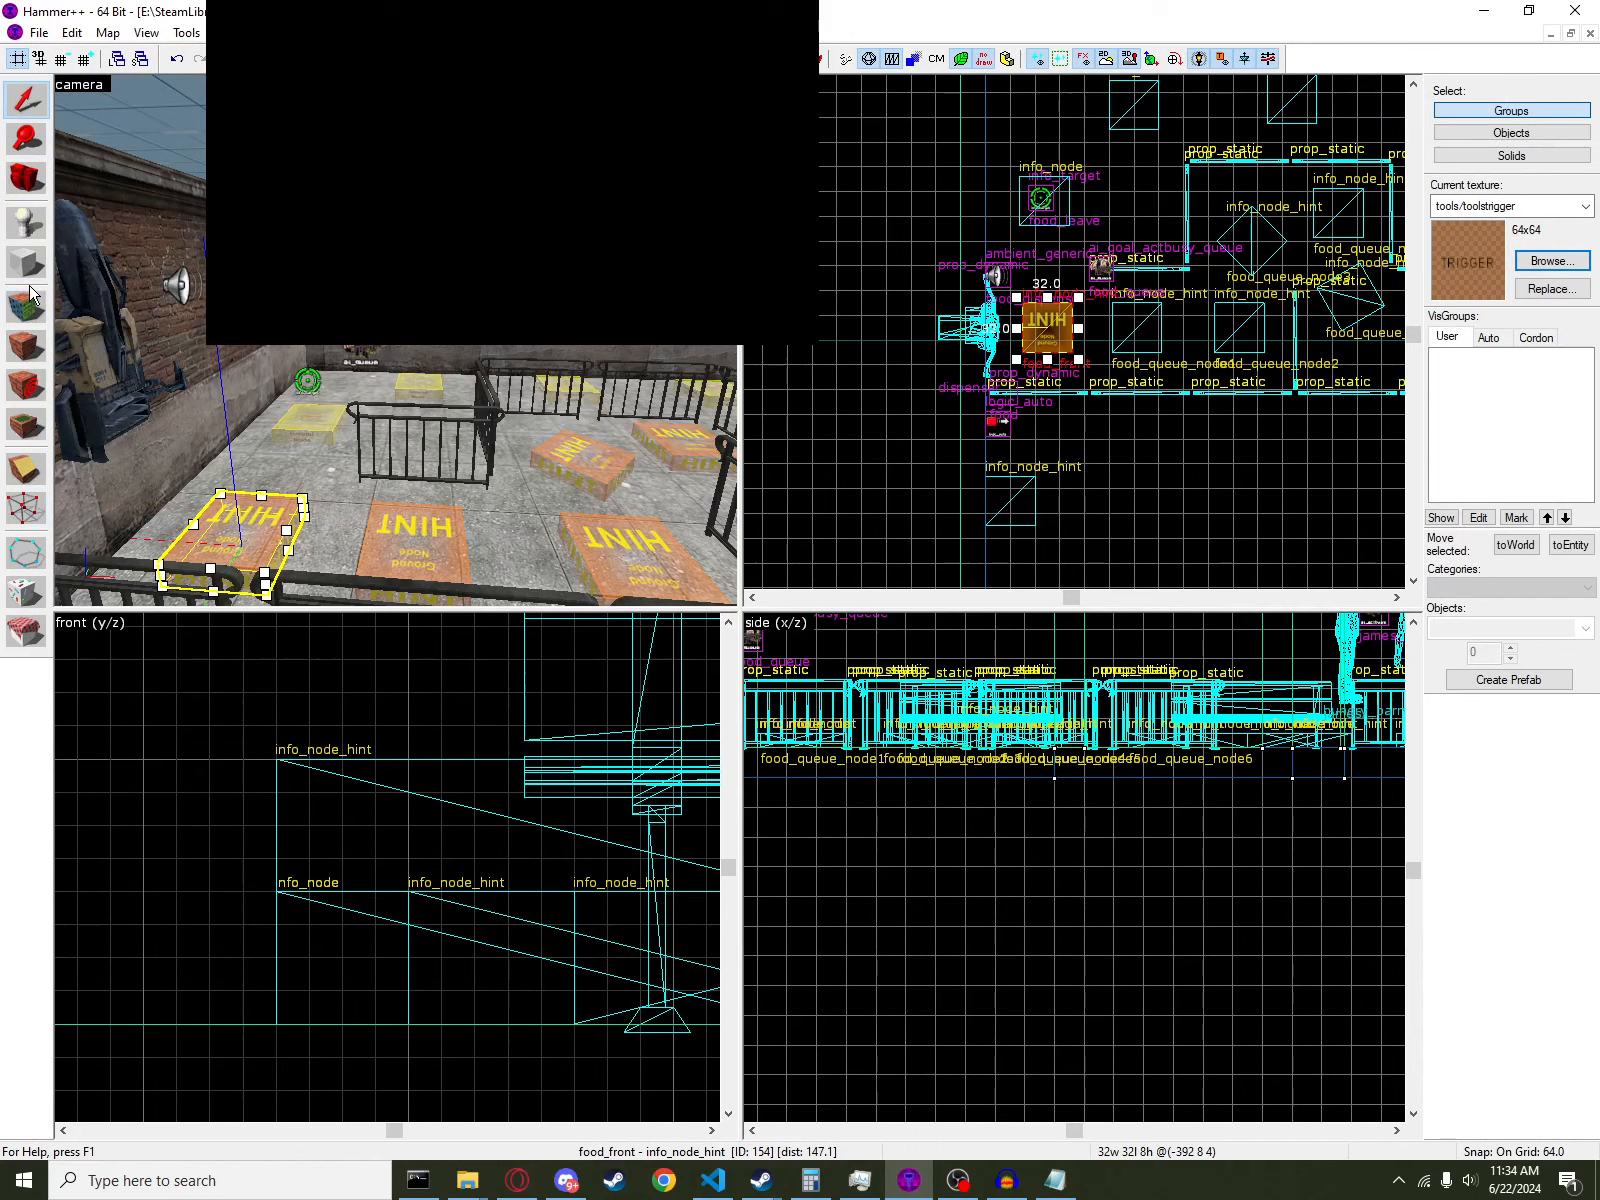
scroll(1040, 320, up, 6)
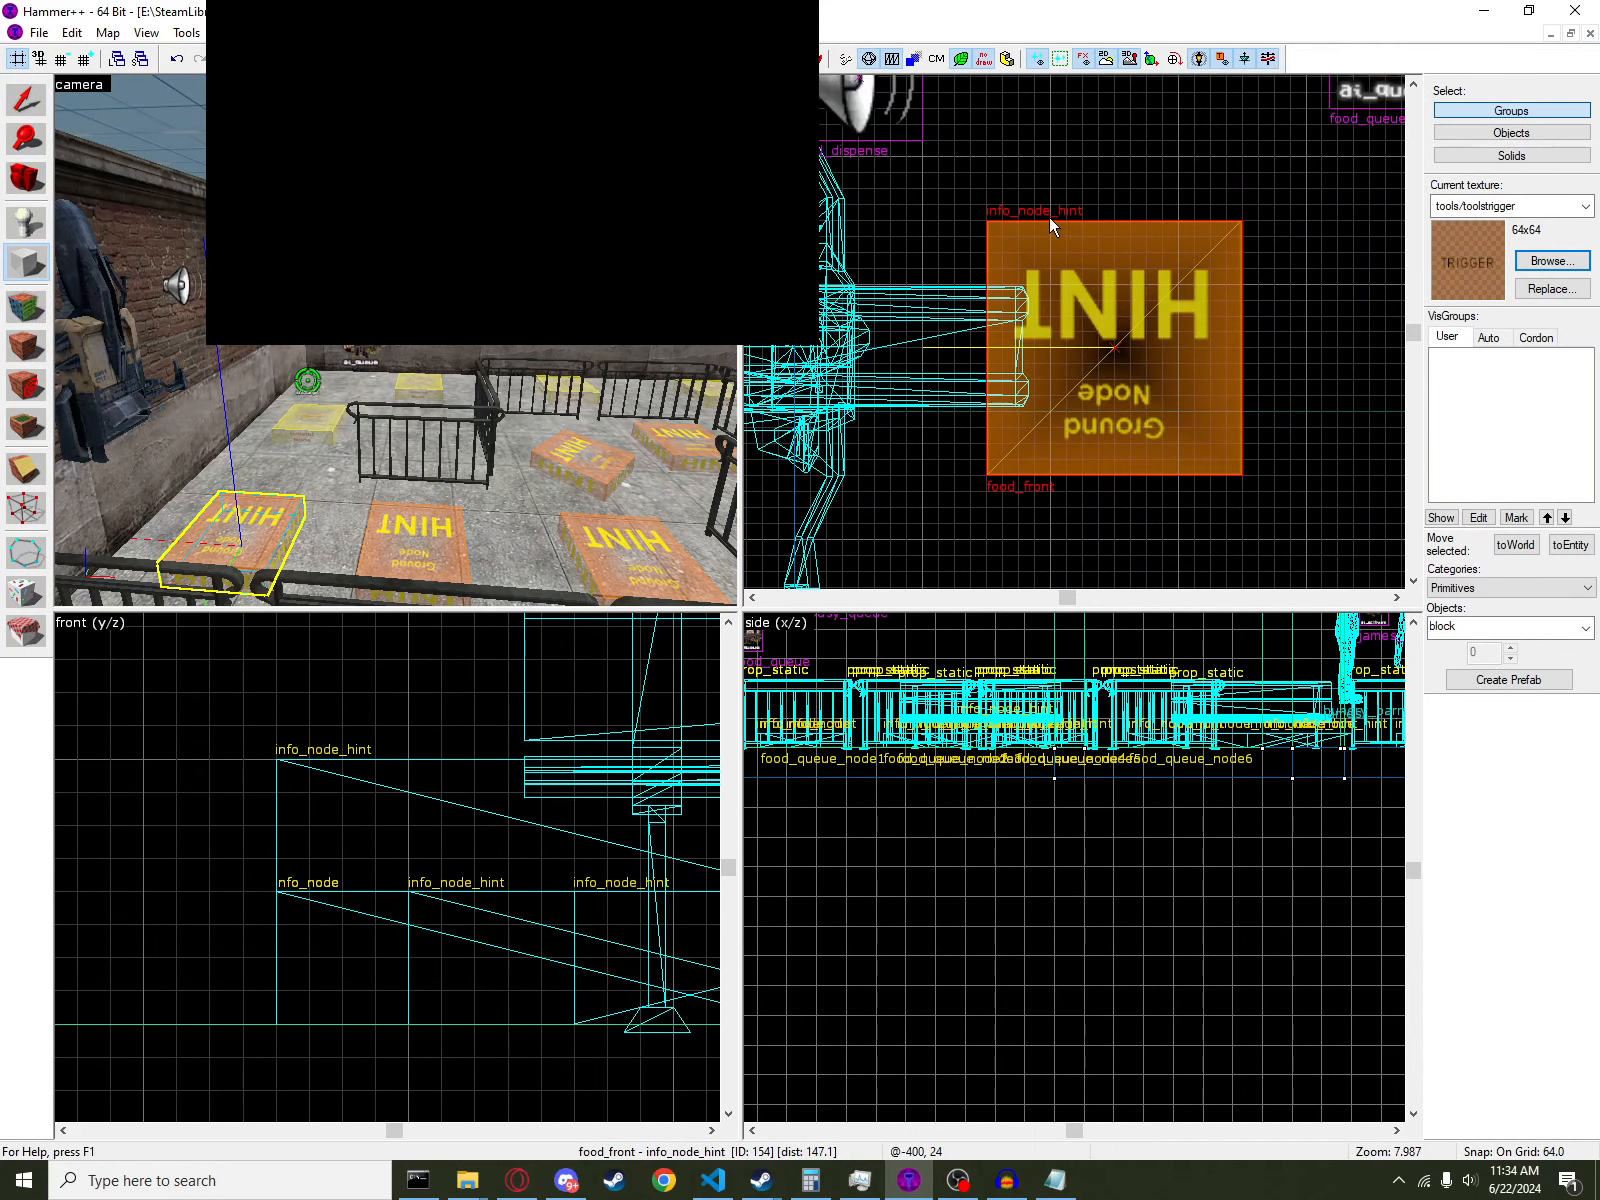
drag(1032, 219, 1202, 475)
scroll(971, 775, down, 3)
scroll(860, 803, up, 5)
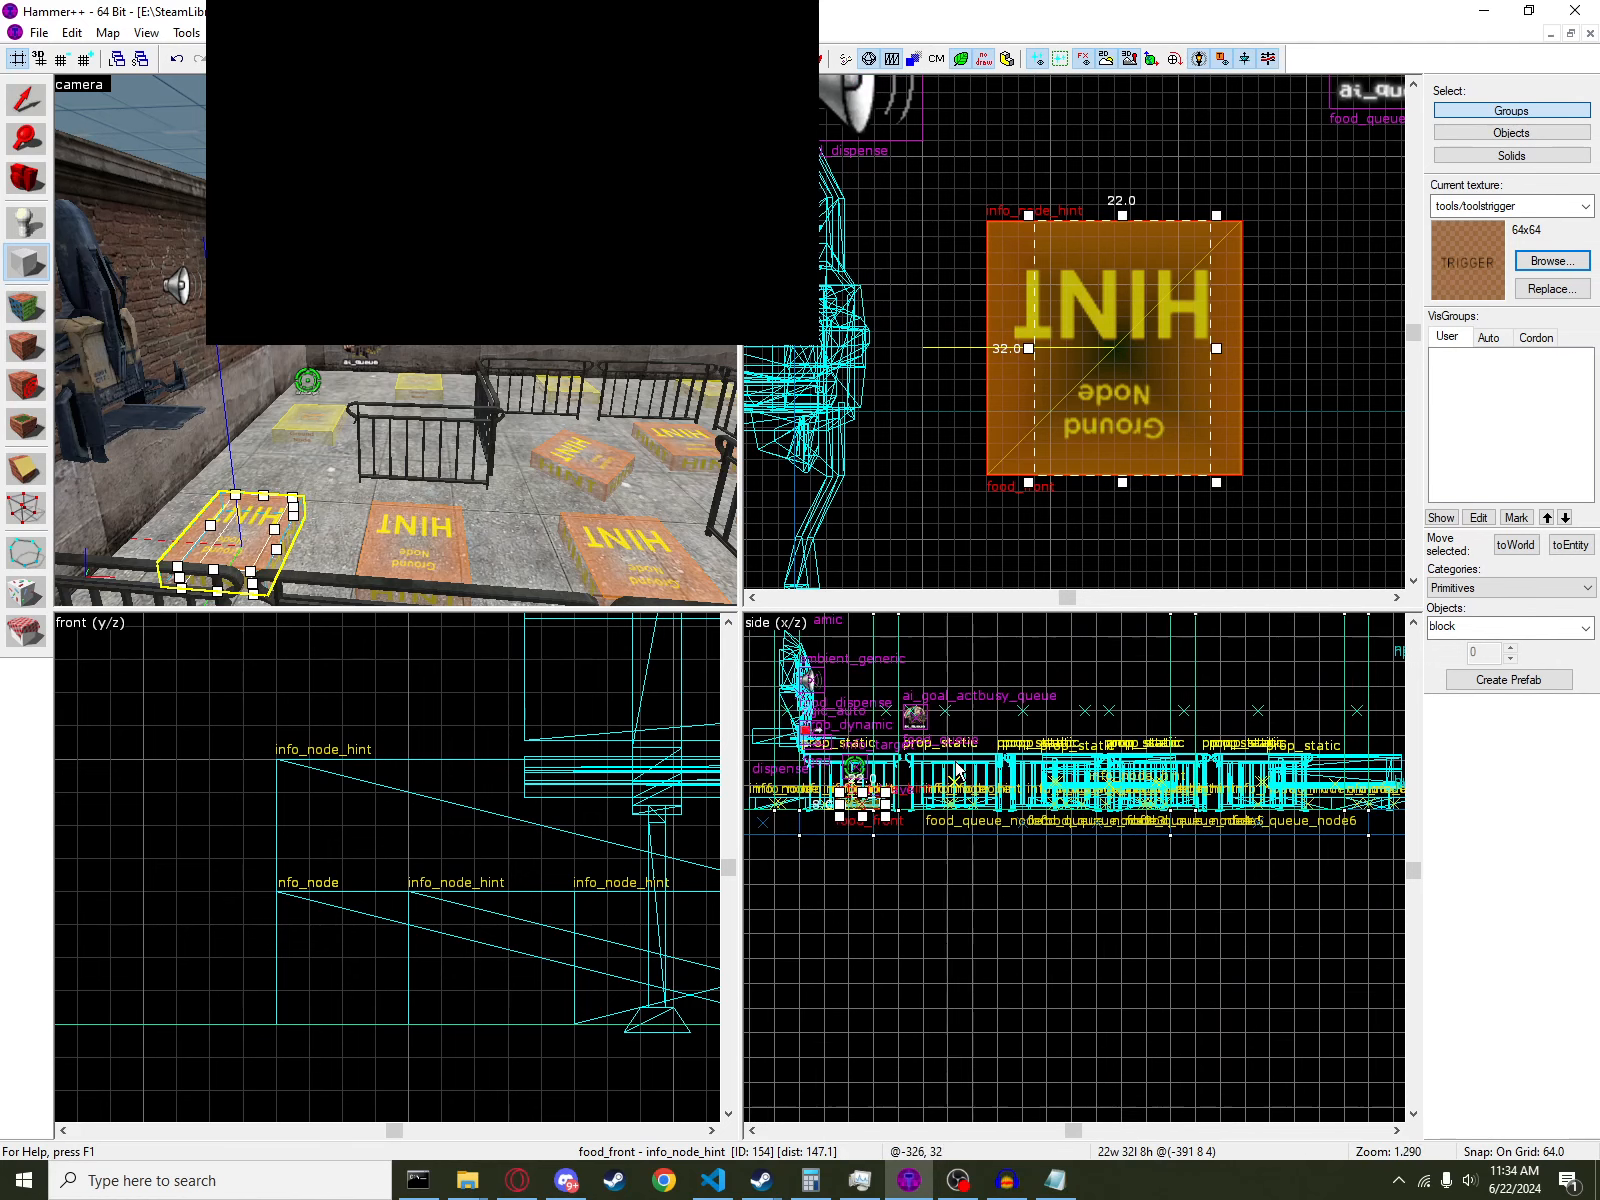
mouse_move(862, 830)
mouse_down()
mouse_move(888, 668)
mouse_move(893, 697)
mouse_move(884, 672)
mouse_move(875, 705)
mouse_up()
key(Return)
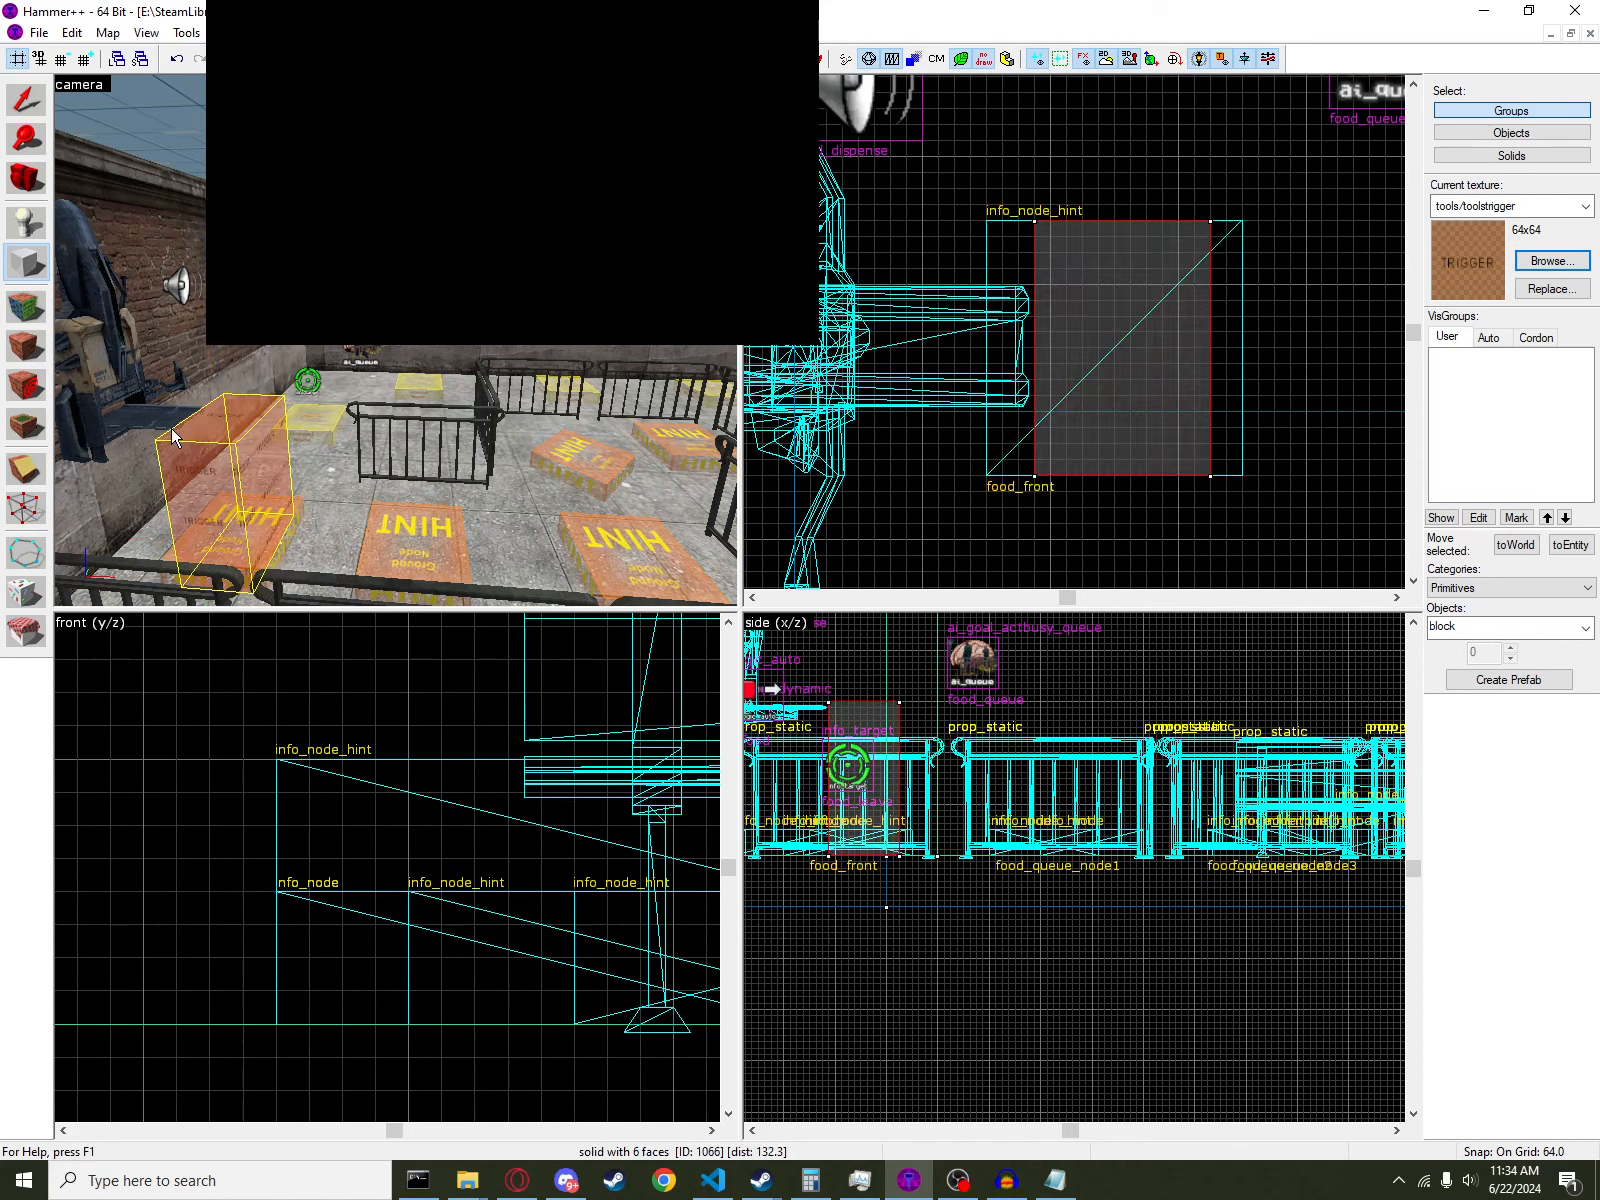
- Tie the new block to an entity and set its class to trigger_multiple
click(33, 95)
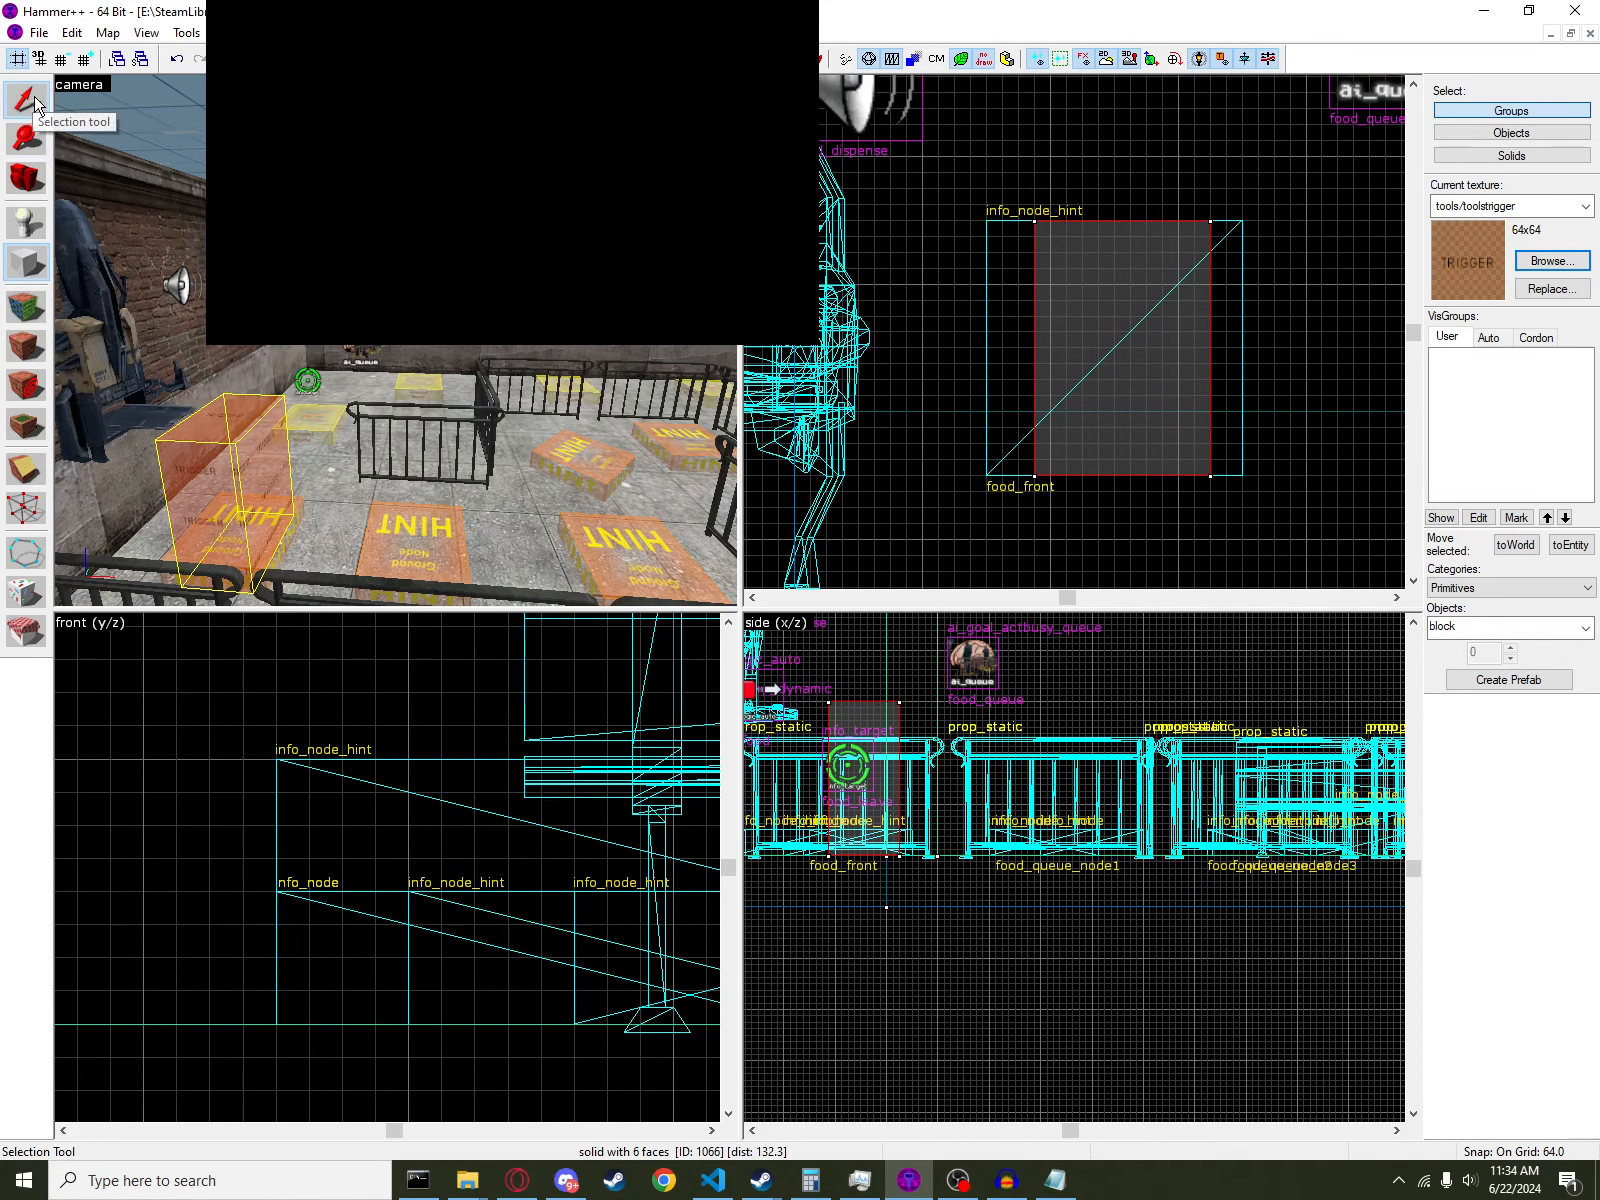
key(ctrl+t)
click(652, 440)
text(tr)
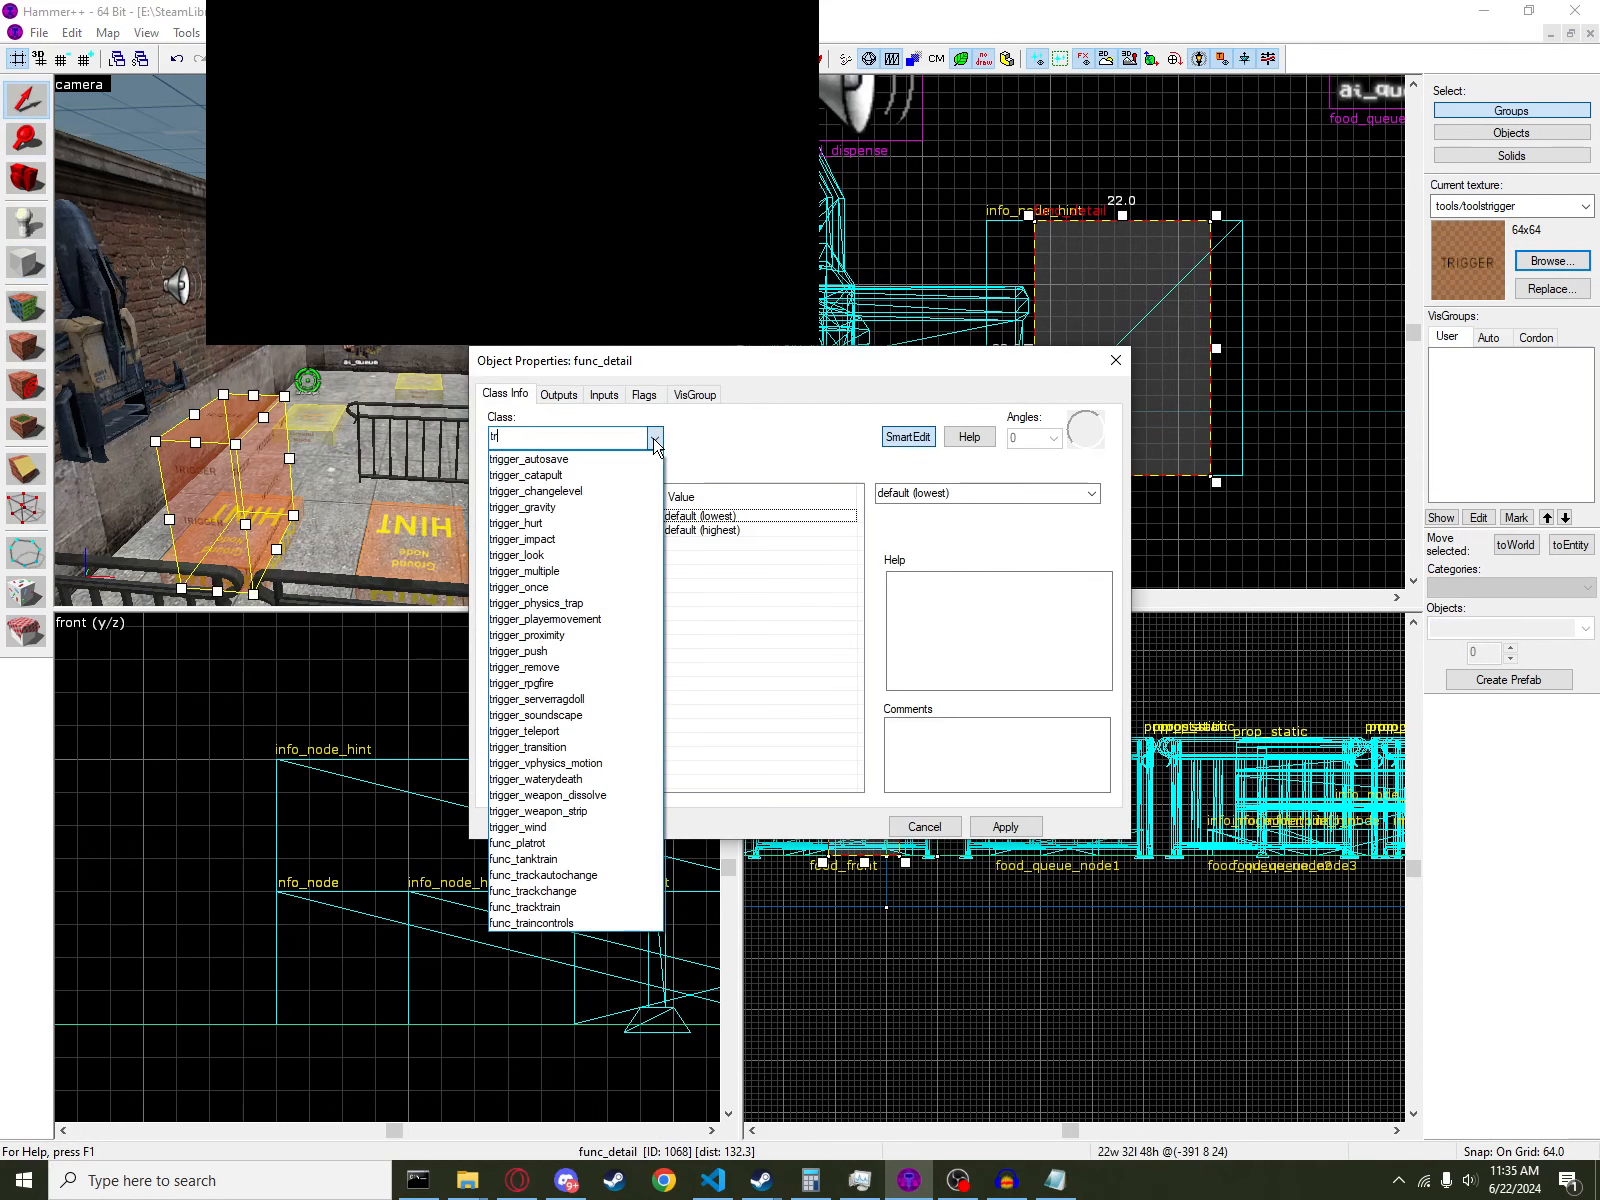
text(igger_mu)
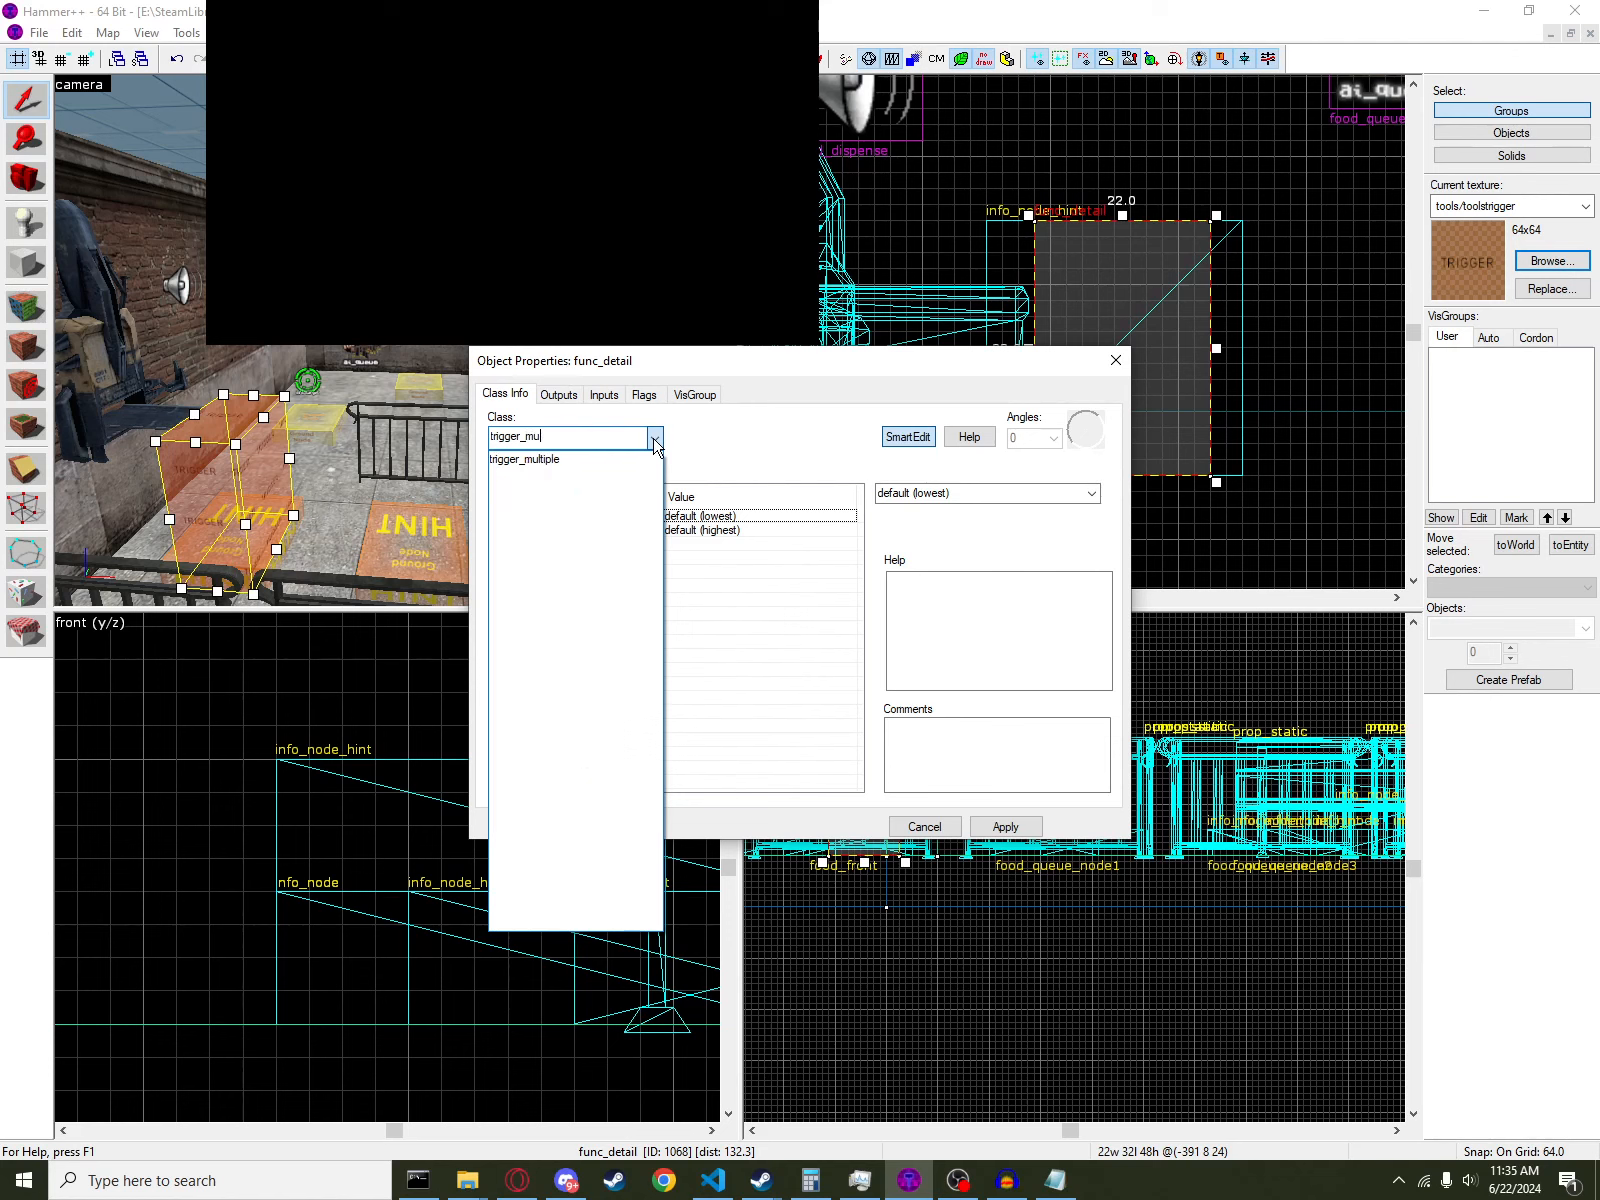
text(lt)
click(600, 459)
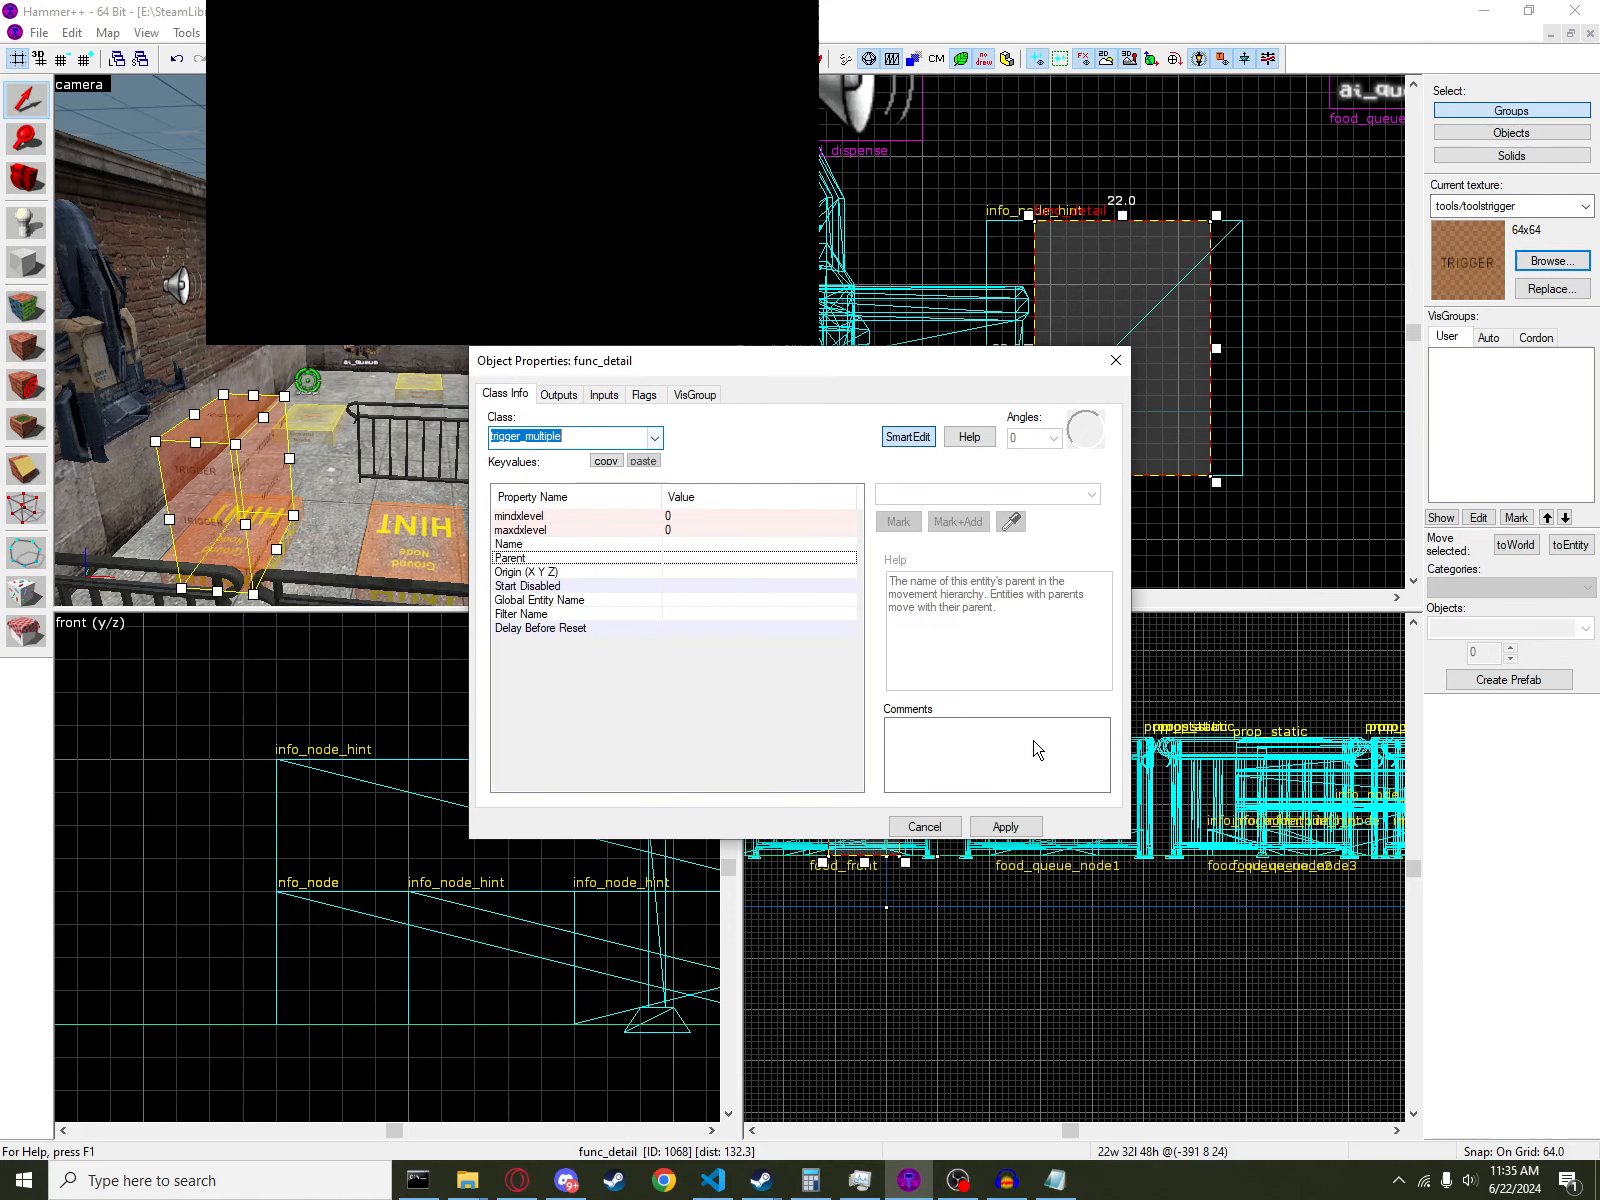
click(1025, 828)
- Bring up the trigger's outputs, then switch to the Opera browser and read the blocking inputs on the queue entity's wiki page
click(559, 394)
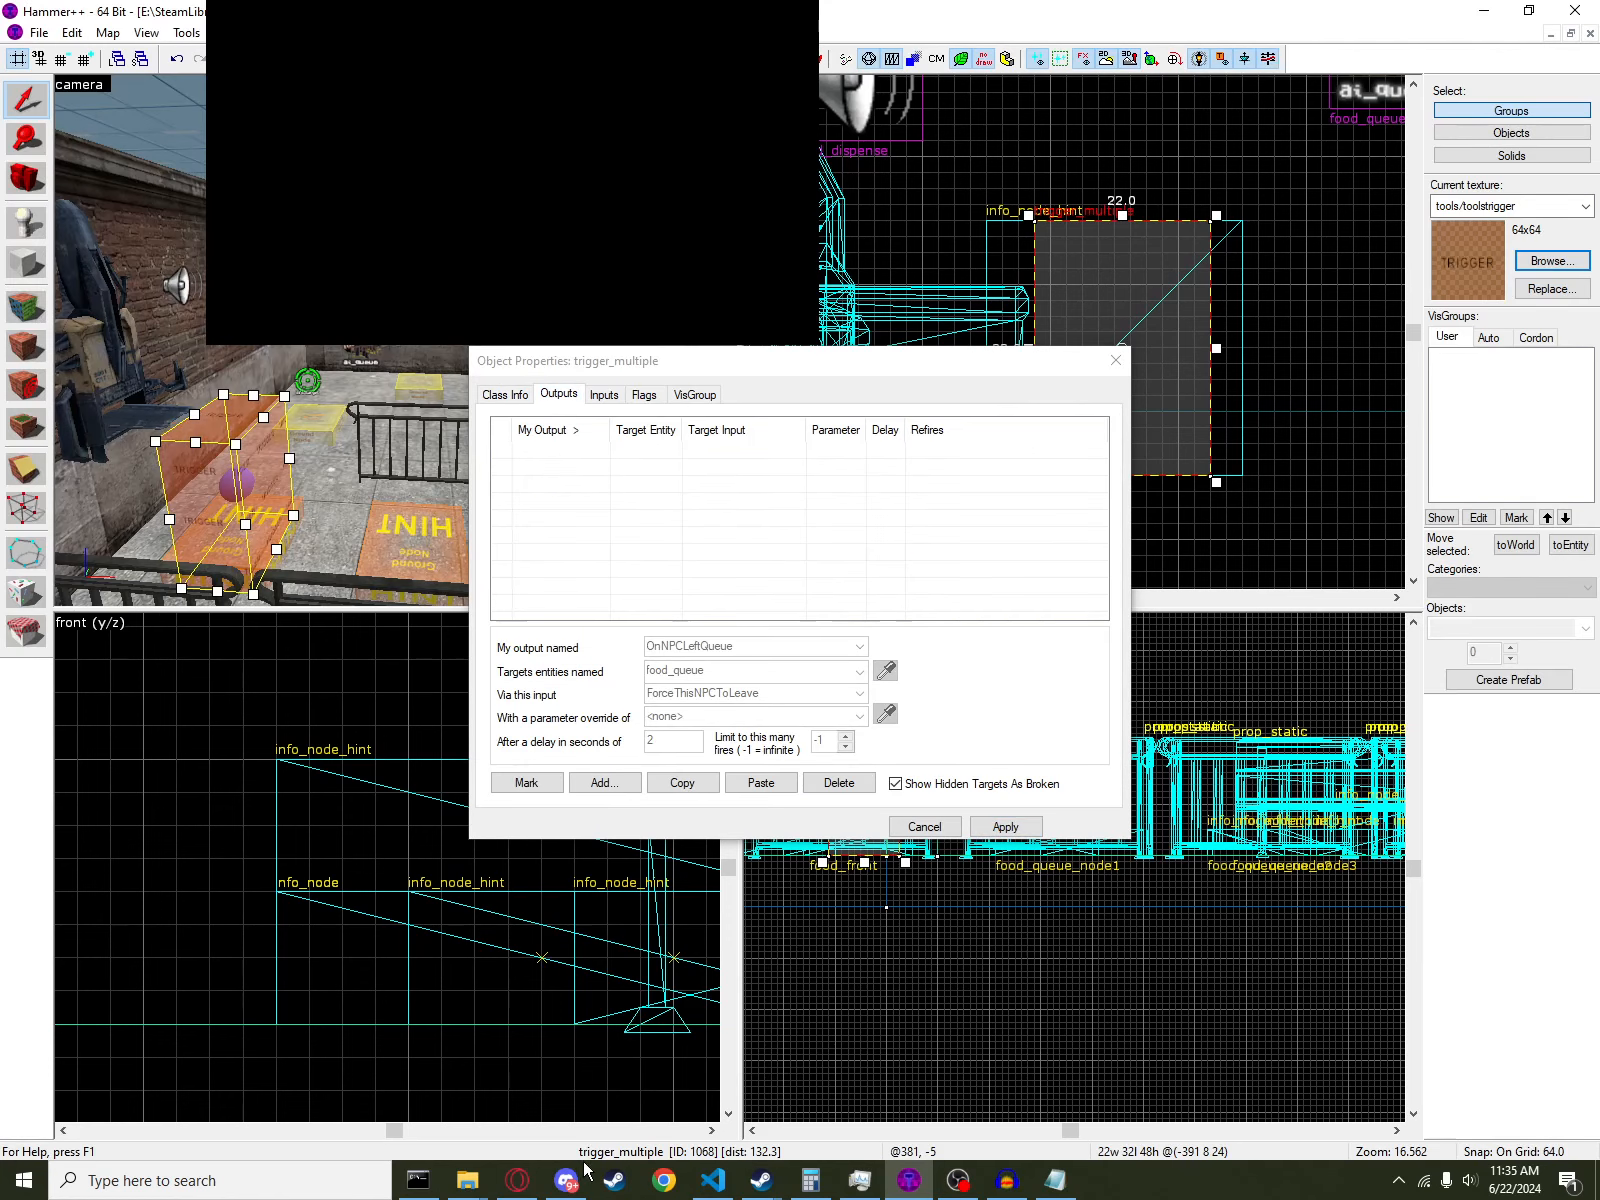
click(533, 1186)
scroll(703, 798, down, 7)
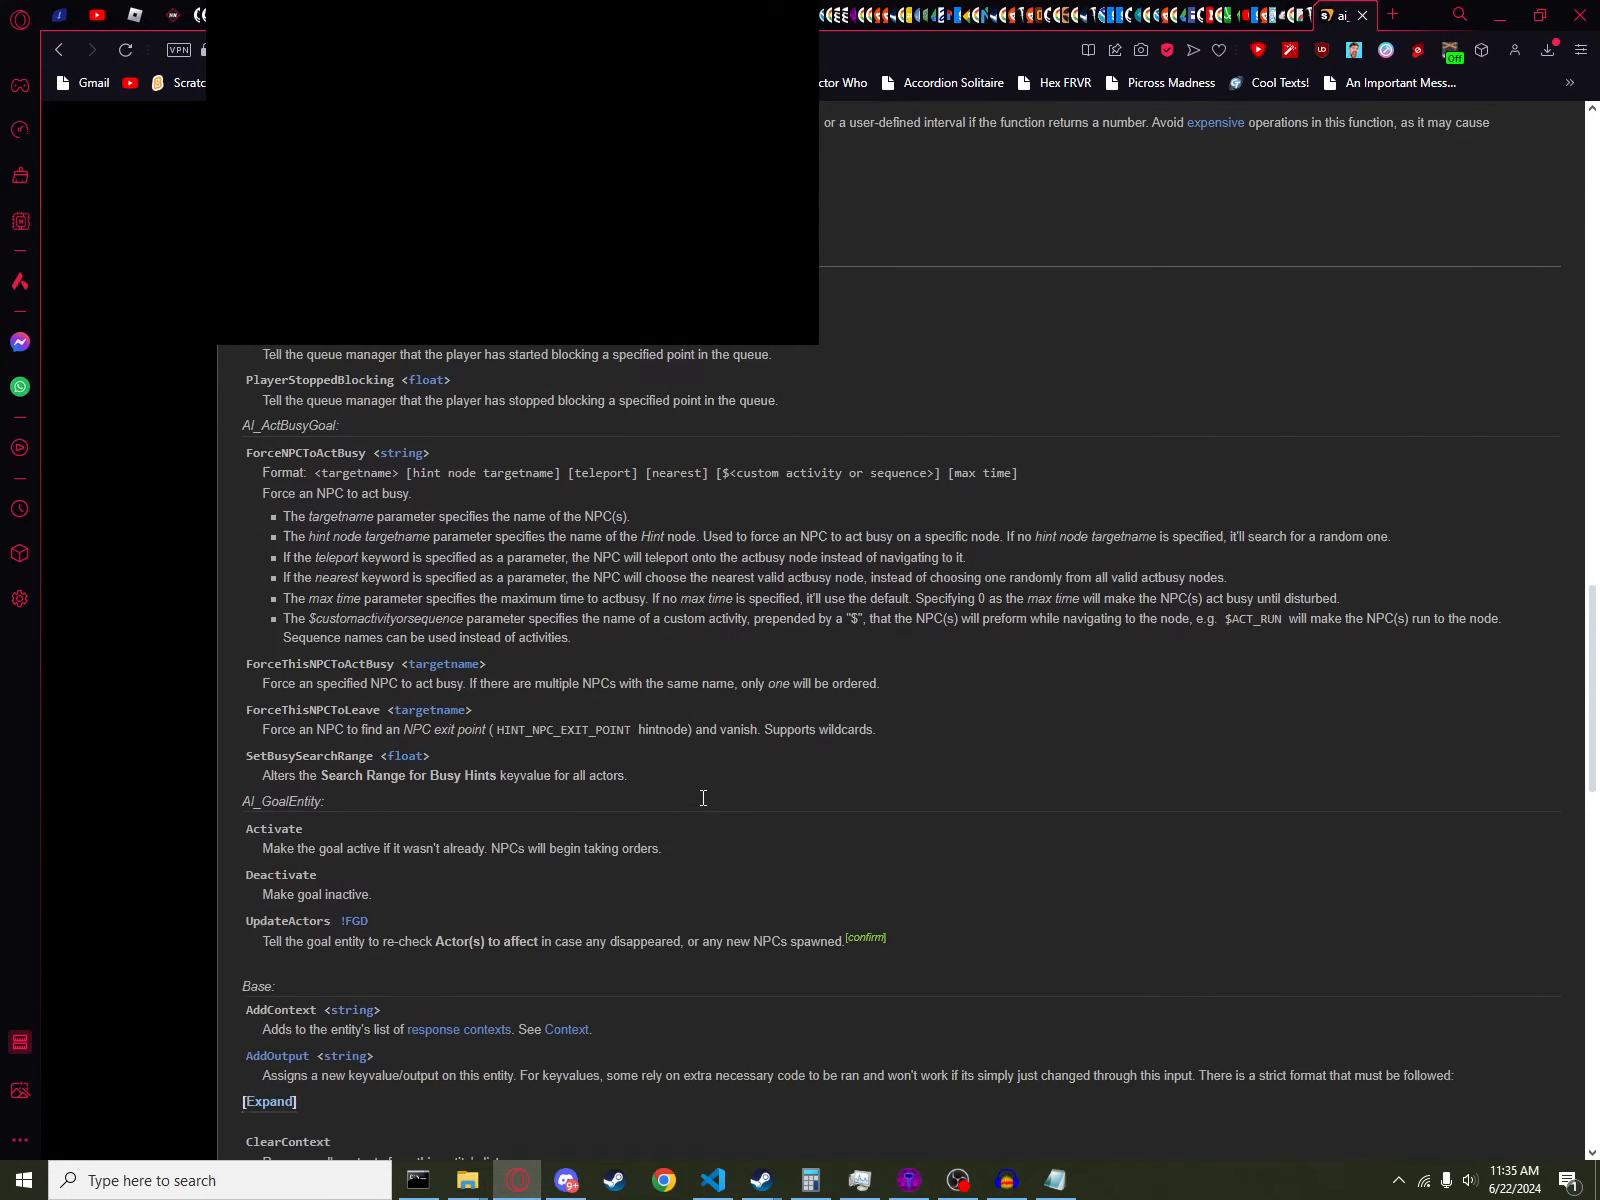
scroll(701, 796, up, 6)
scroll(690, 780, down, 6)
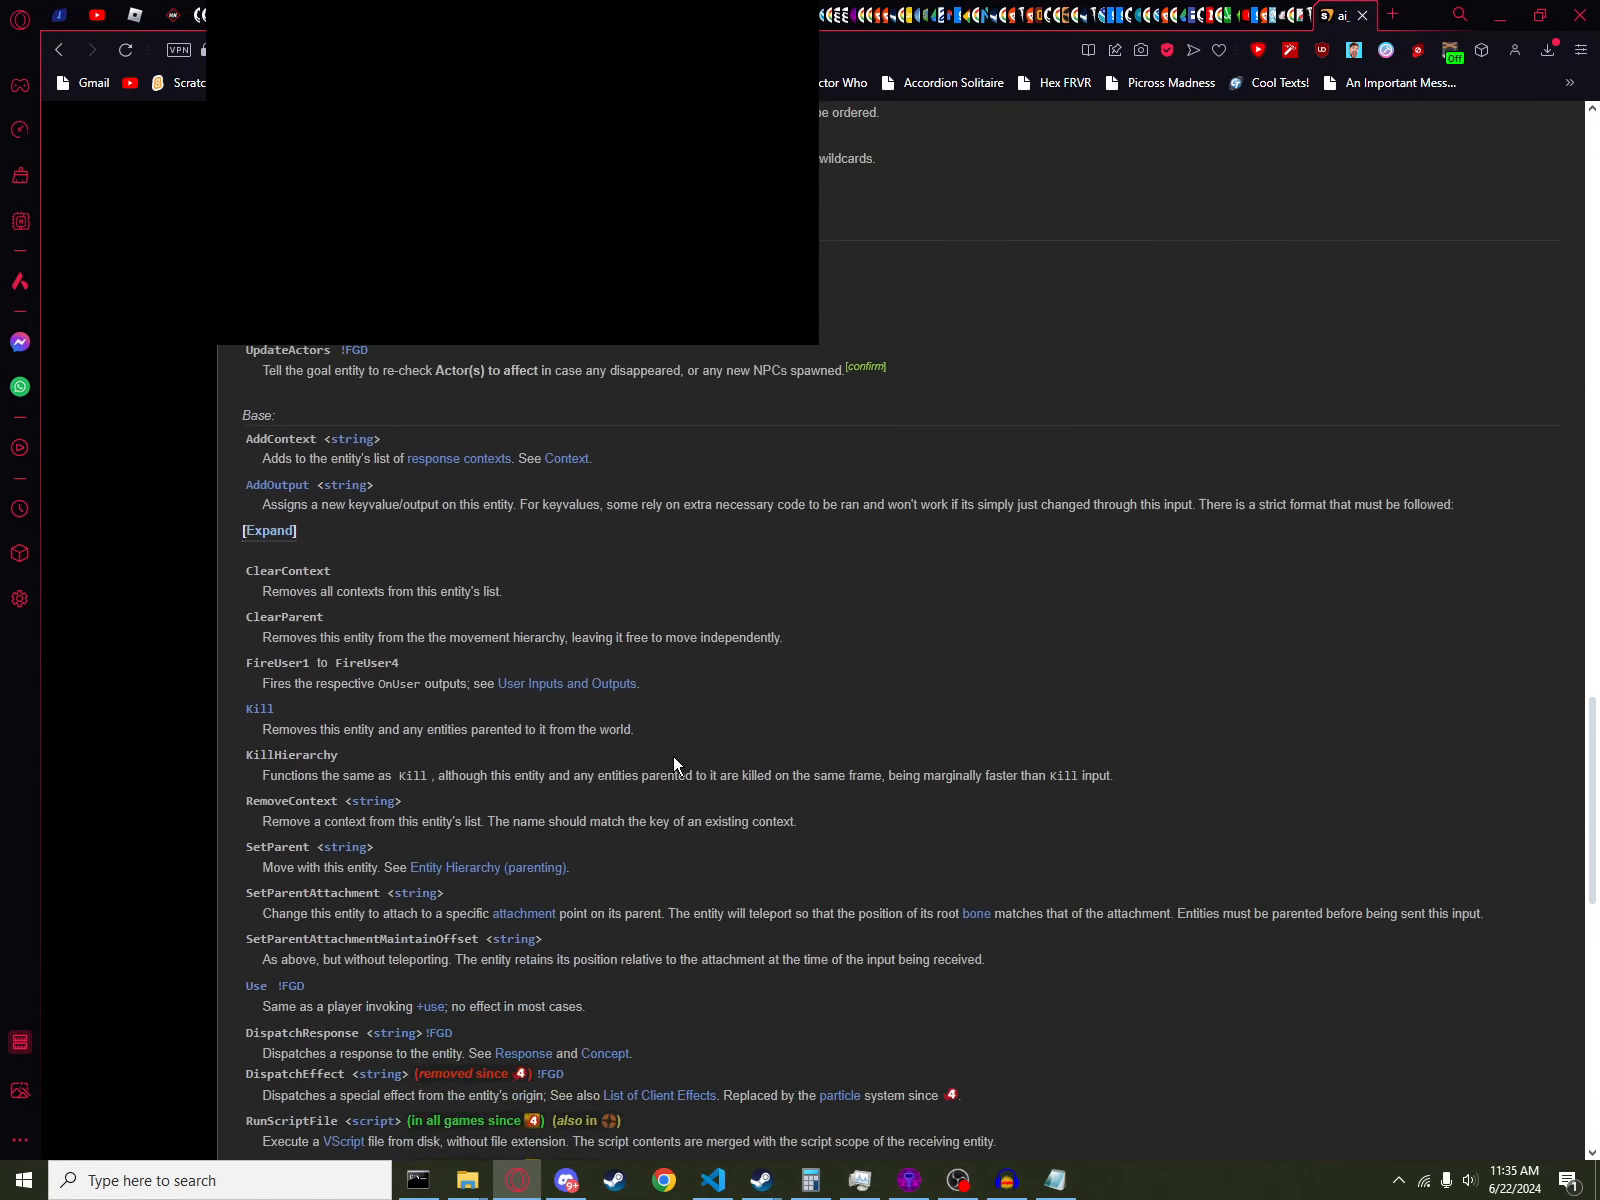
scroll(672, 755, up, 5)
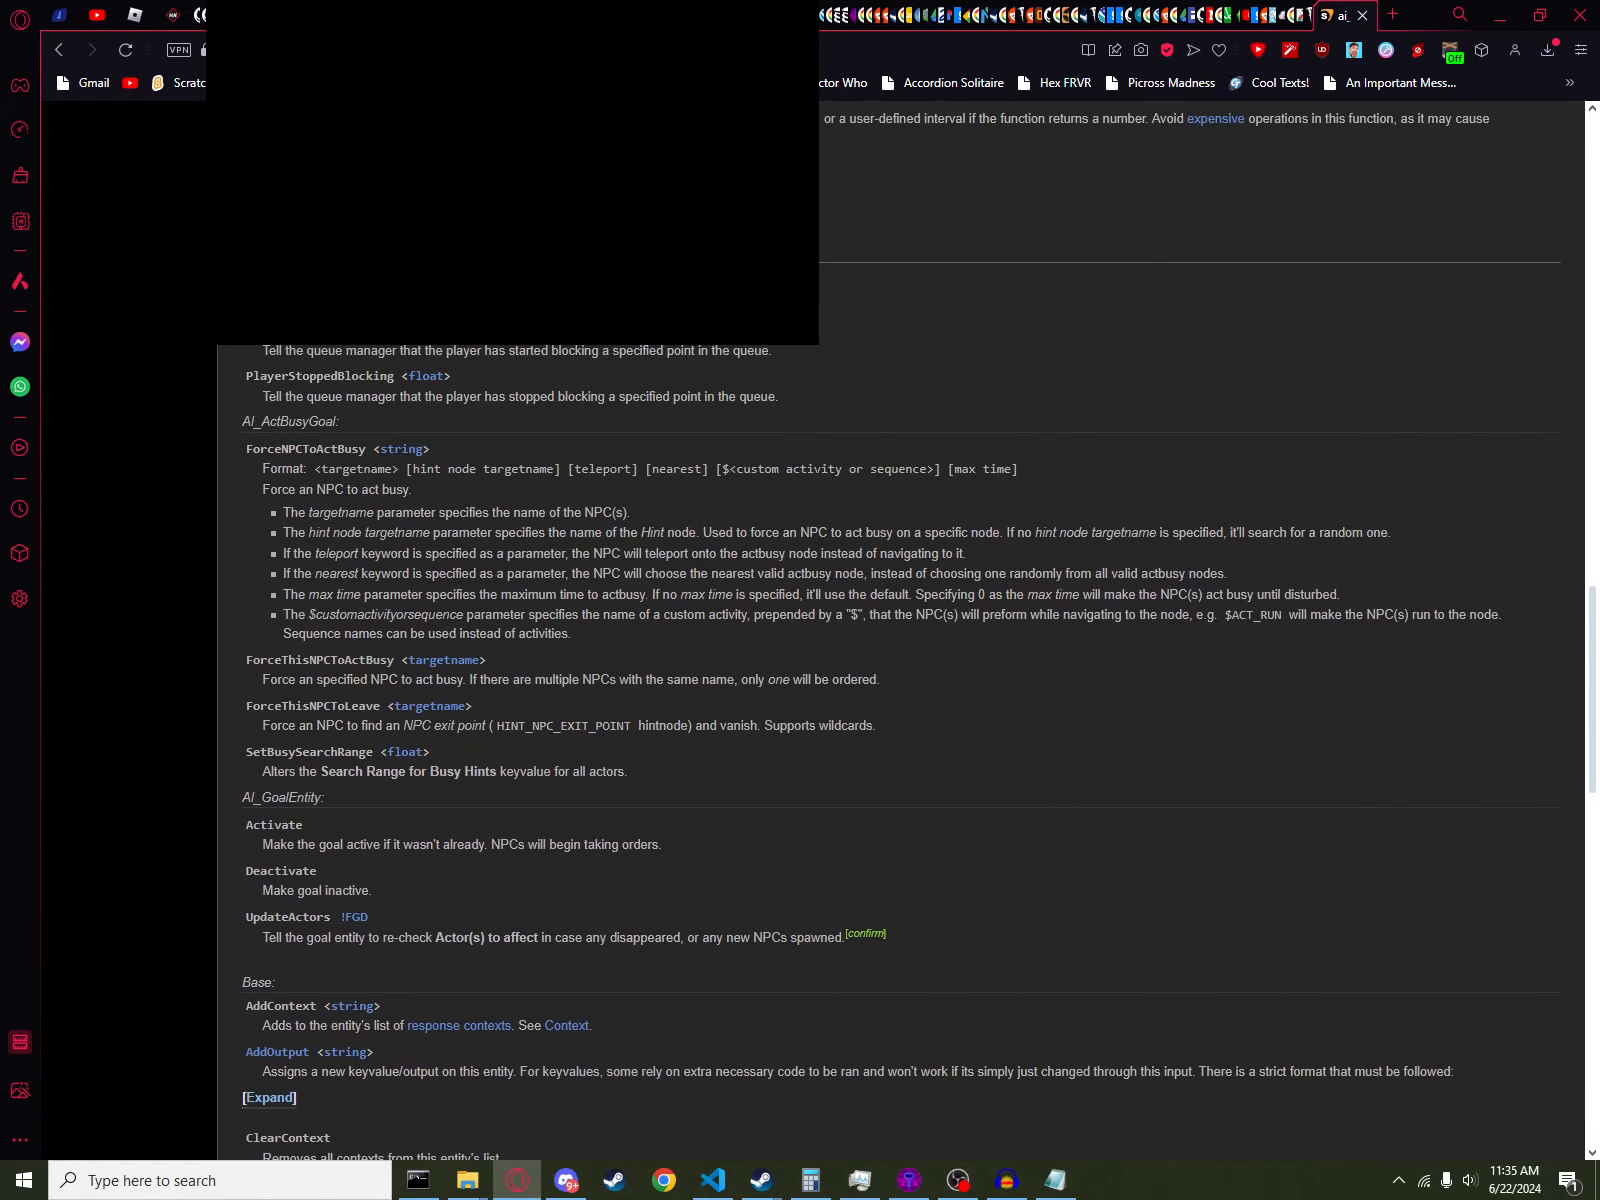
double_click(351, 375)
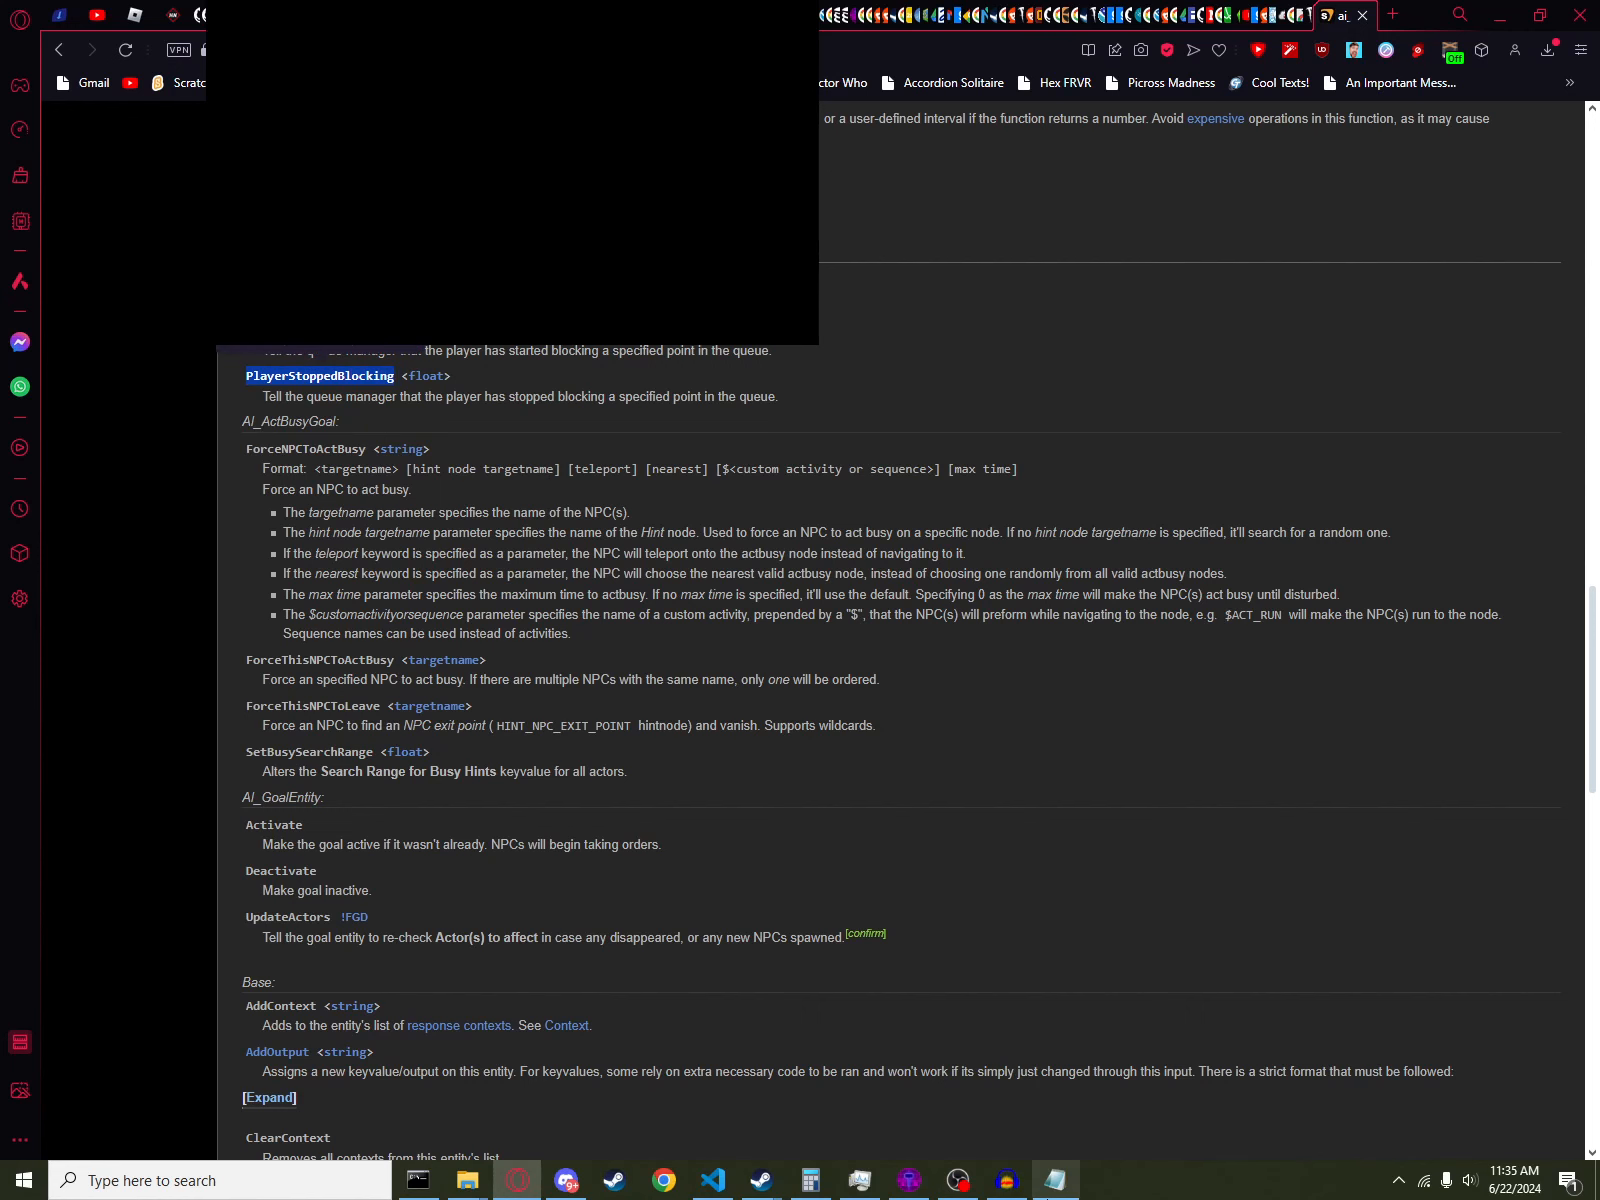
- Switch back to Hammer++ and add an OnStartTouch output to the trigger that targets food_queue with the PlayerStartedBlocking input
click(909, 1182)
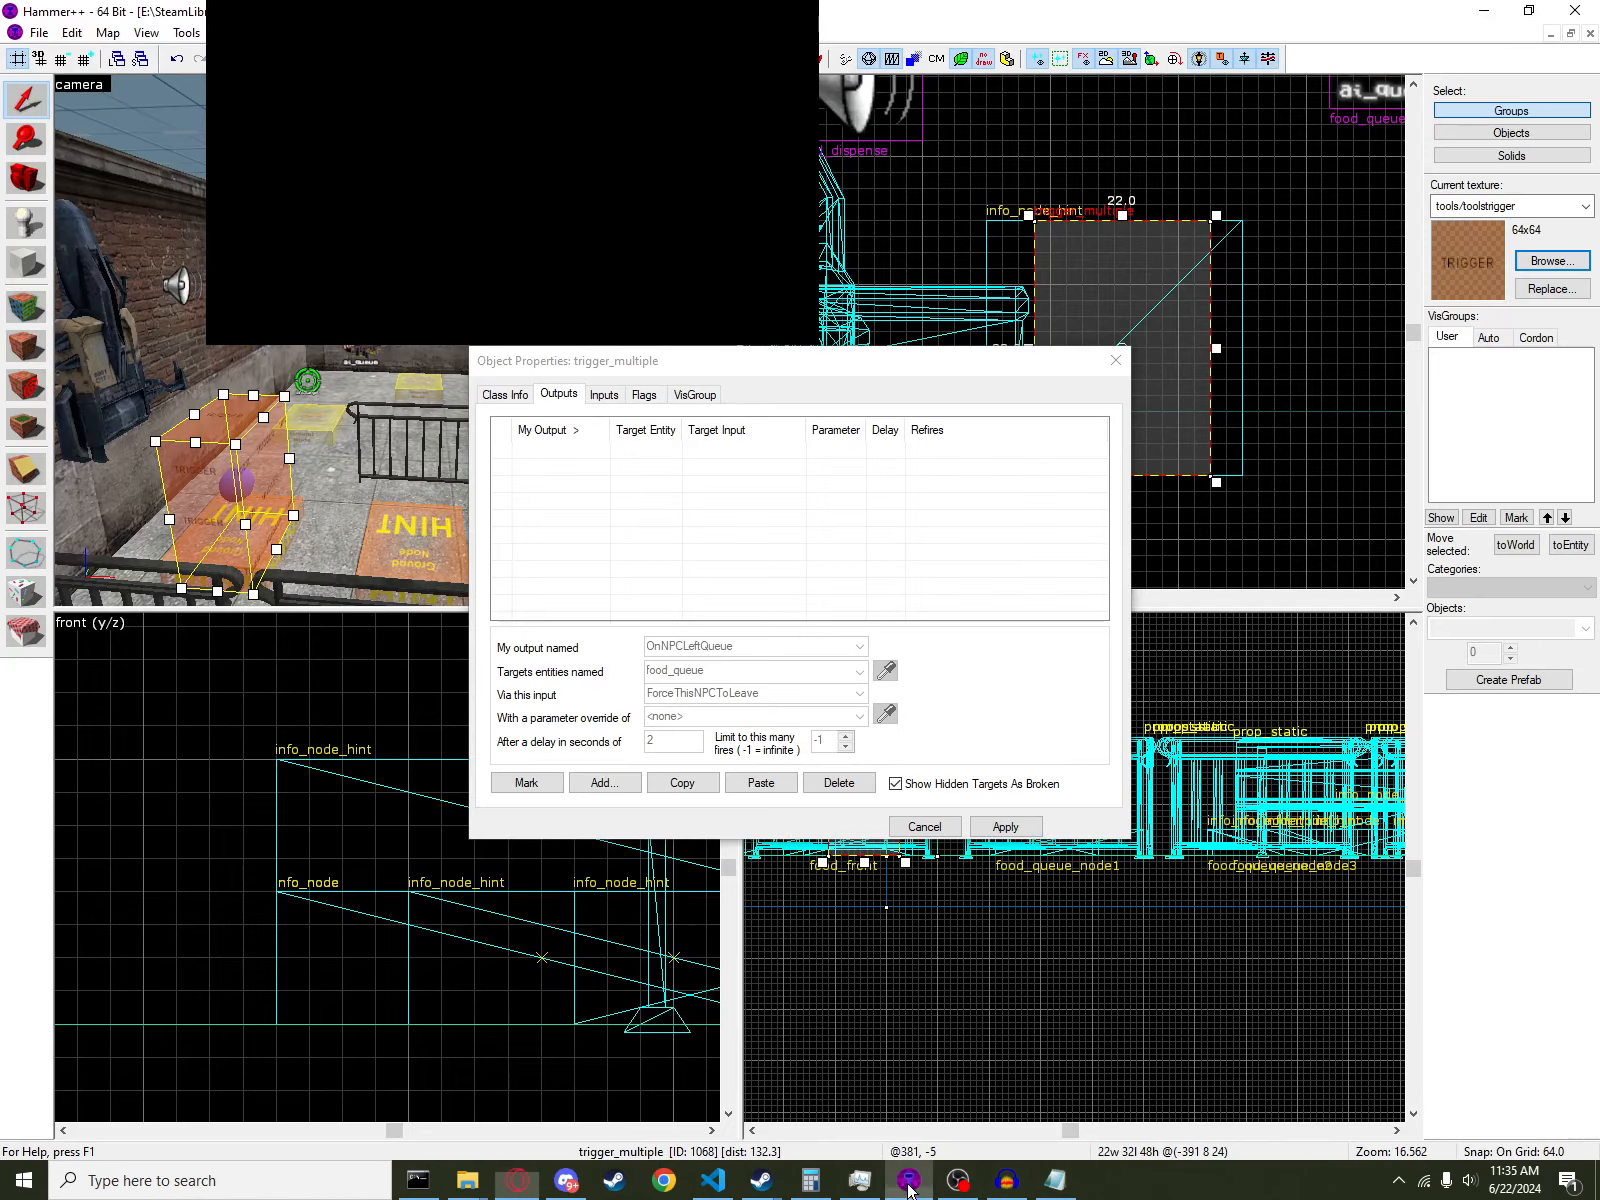
click(622, 784)
click(859, 647)
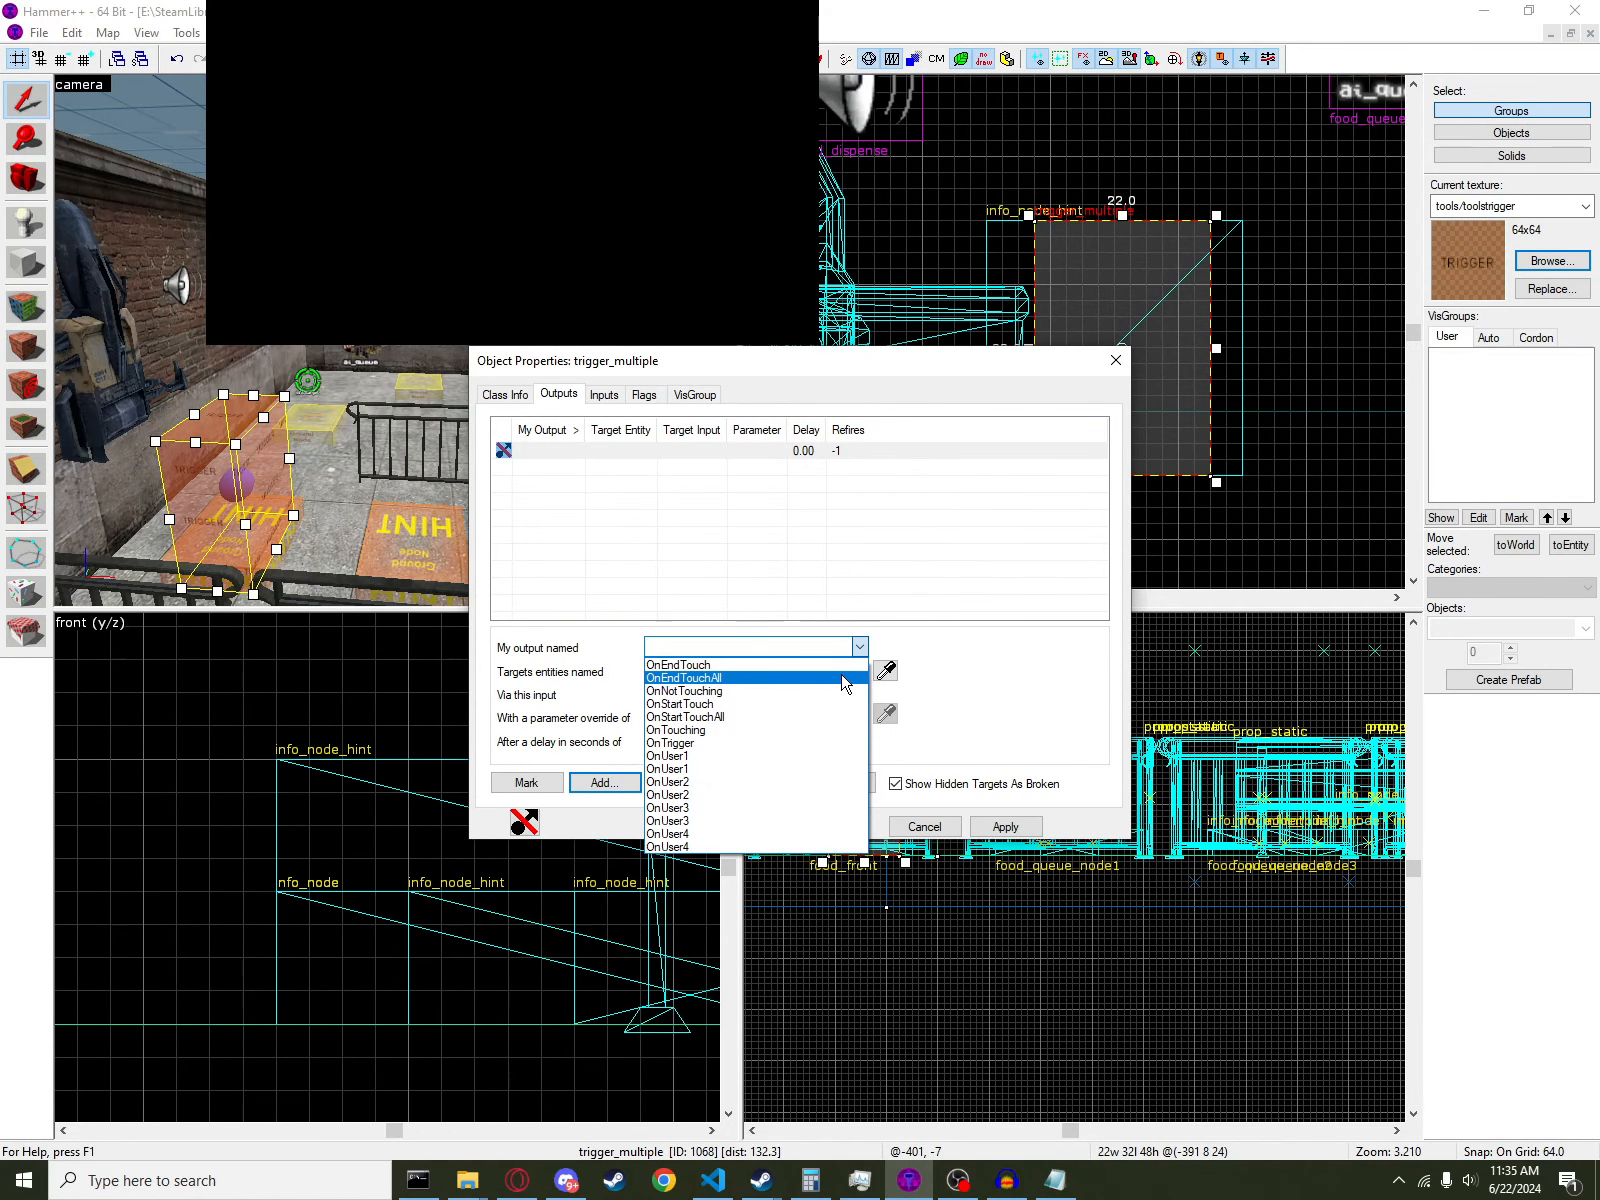
click(851, 704)
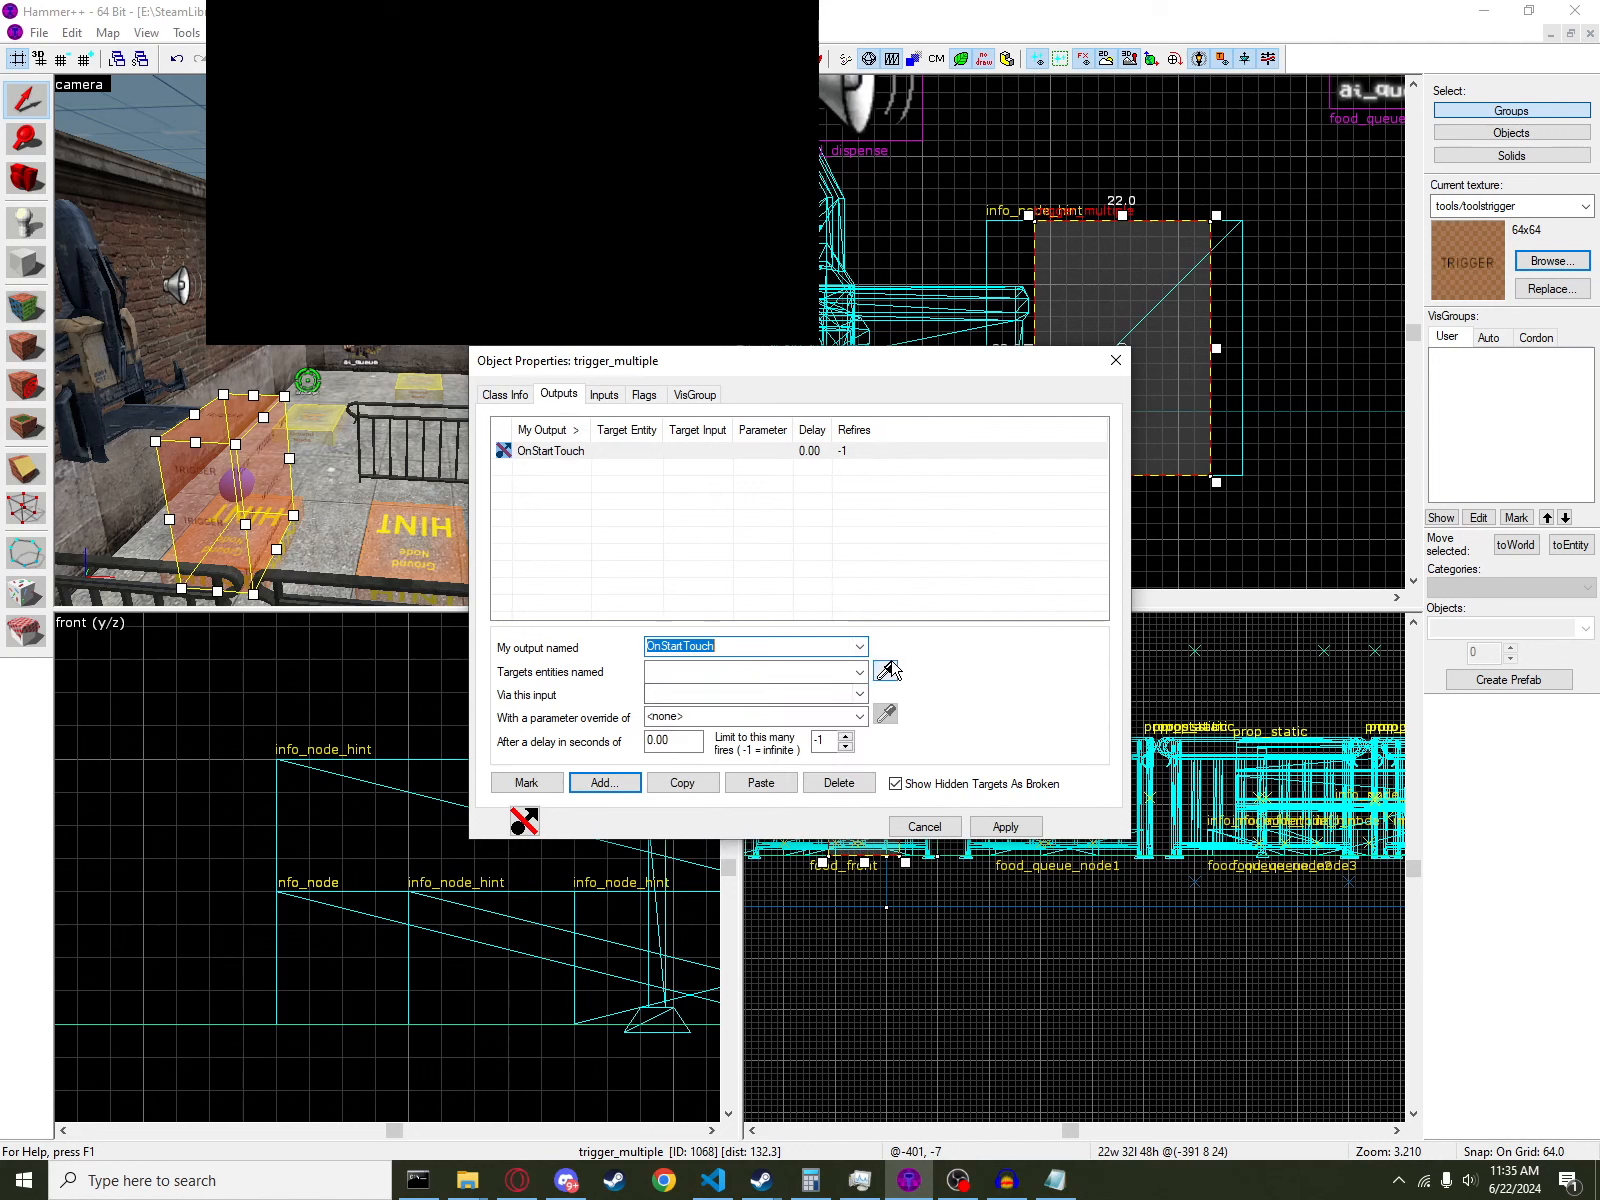
click(360, 347)
click(860, 694)
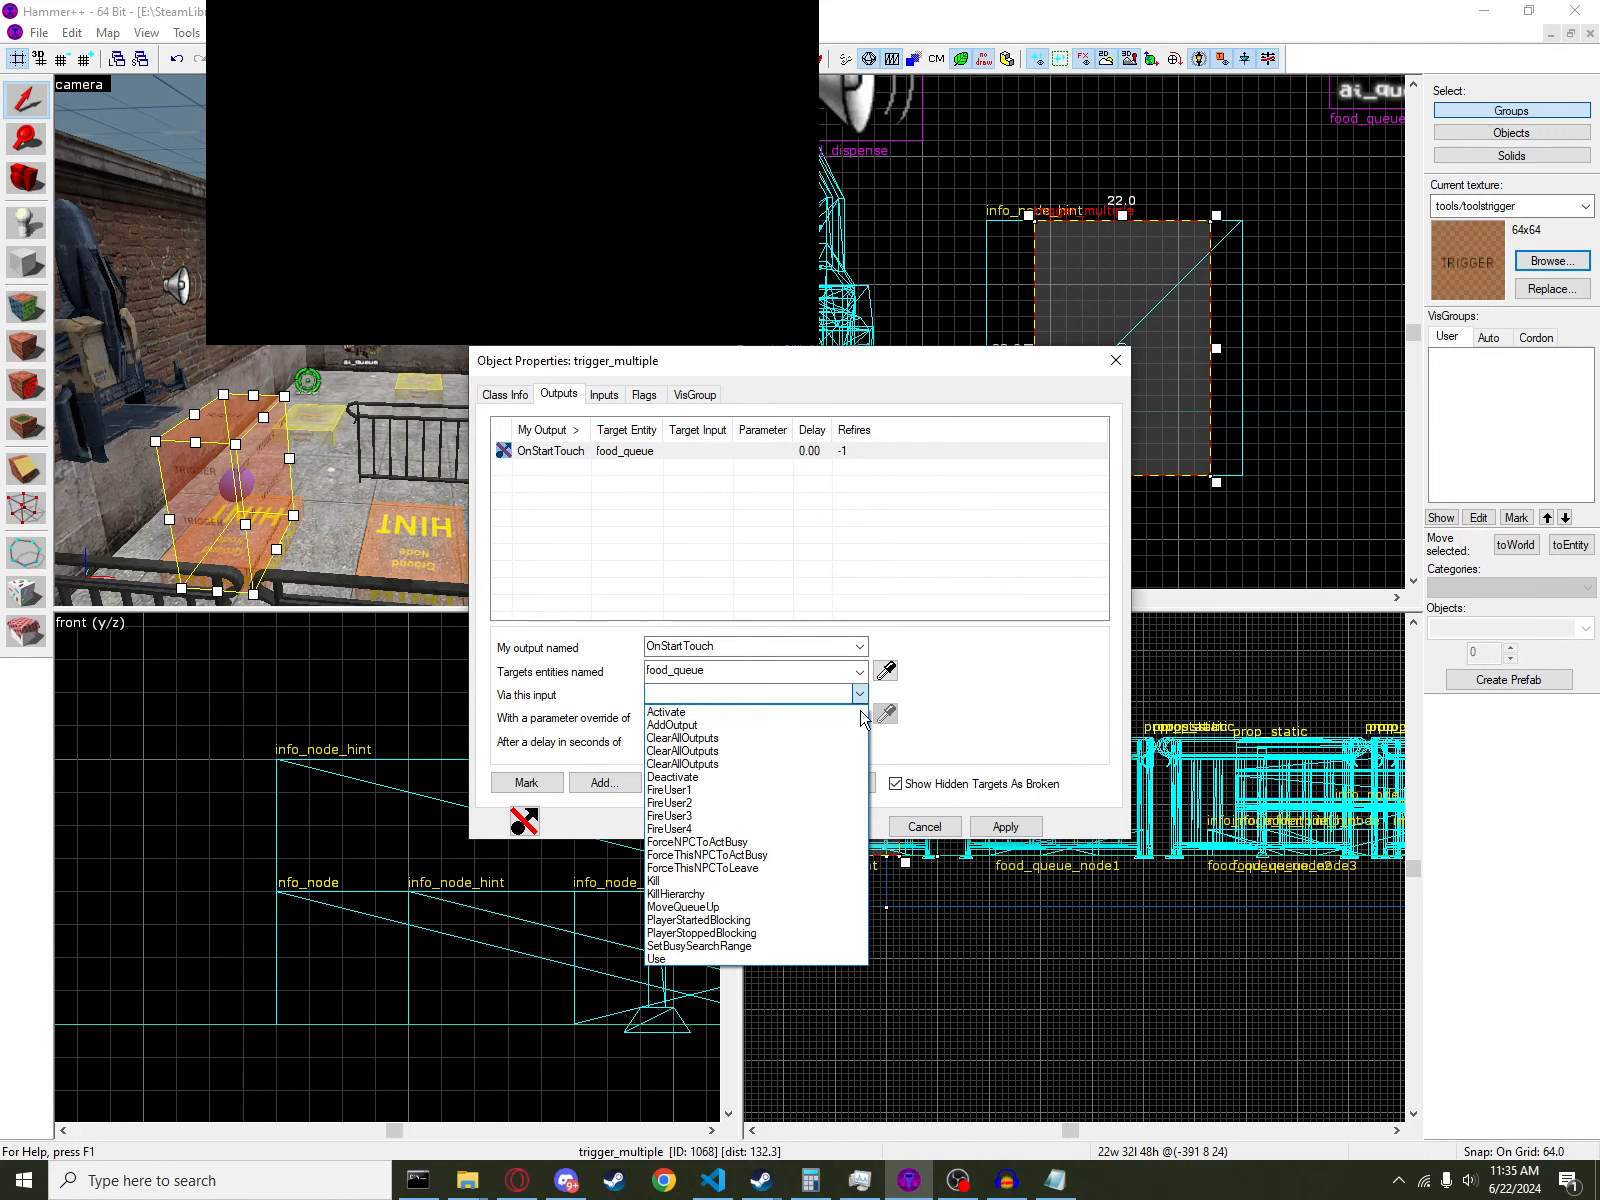
click(790, 920)
- Consult the queue entity's wiki page in Opera and set the OnStartTouch output's parameter override to 0 in Hammer++
click(721, 717)
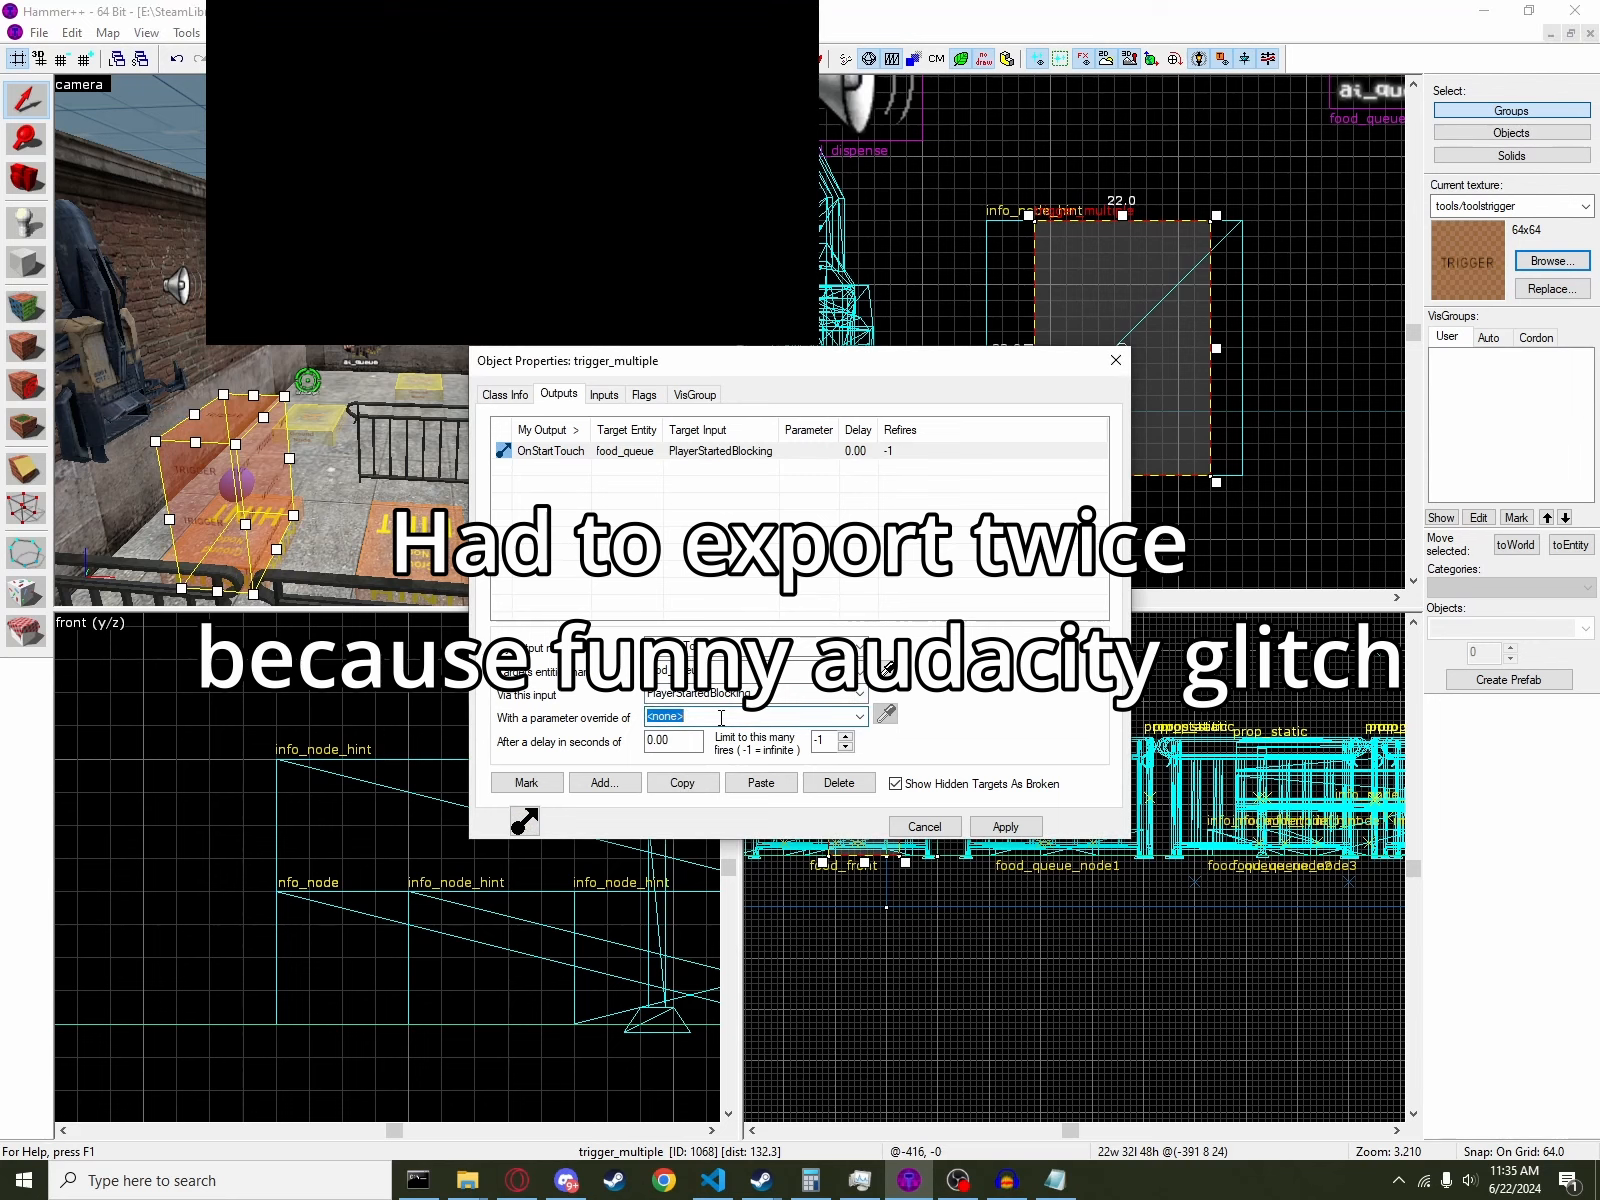
click(515, 1182)
scroll(808, 764, up, 15)
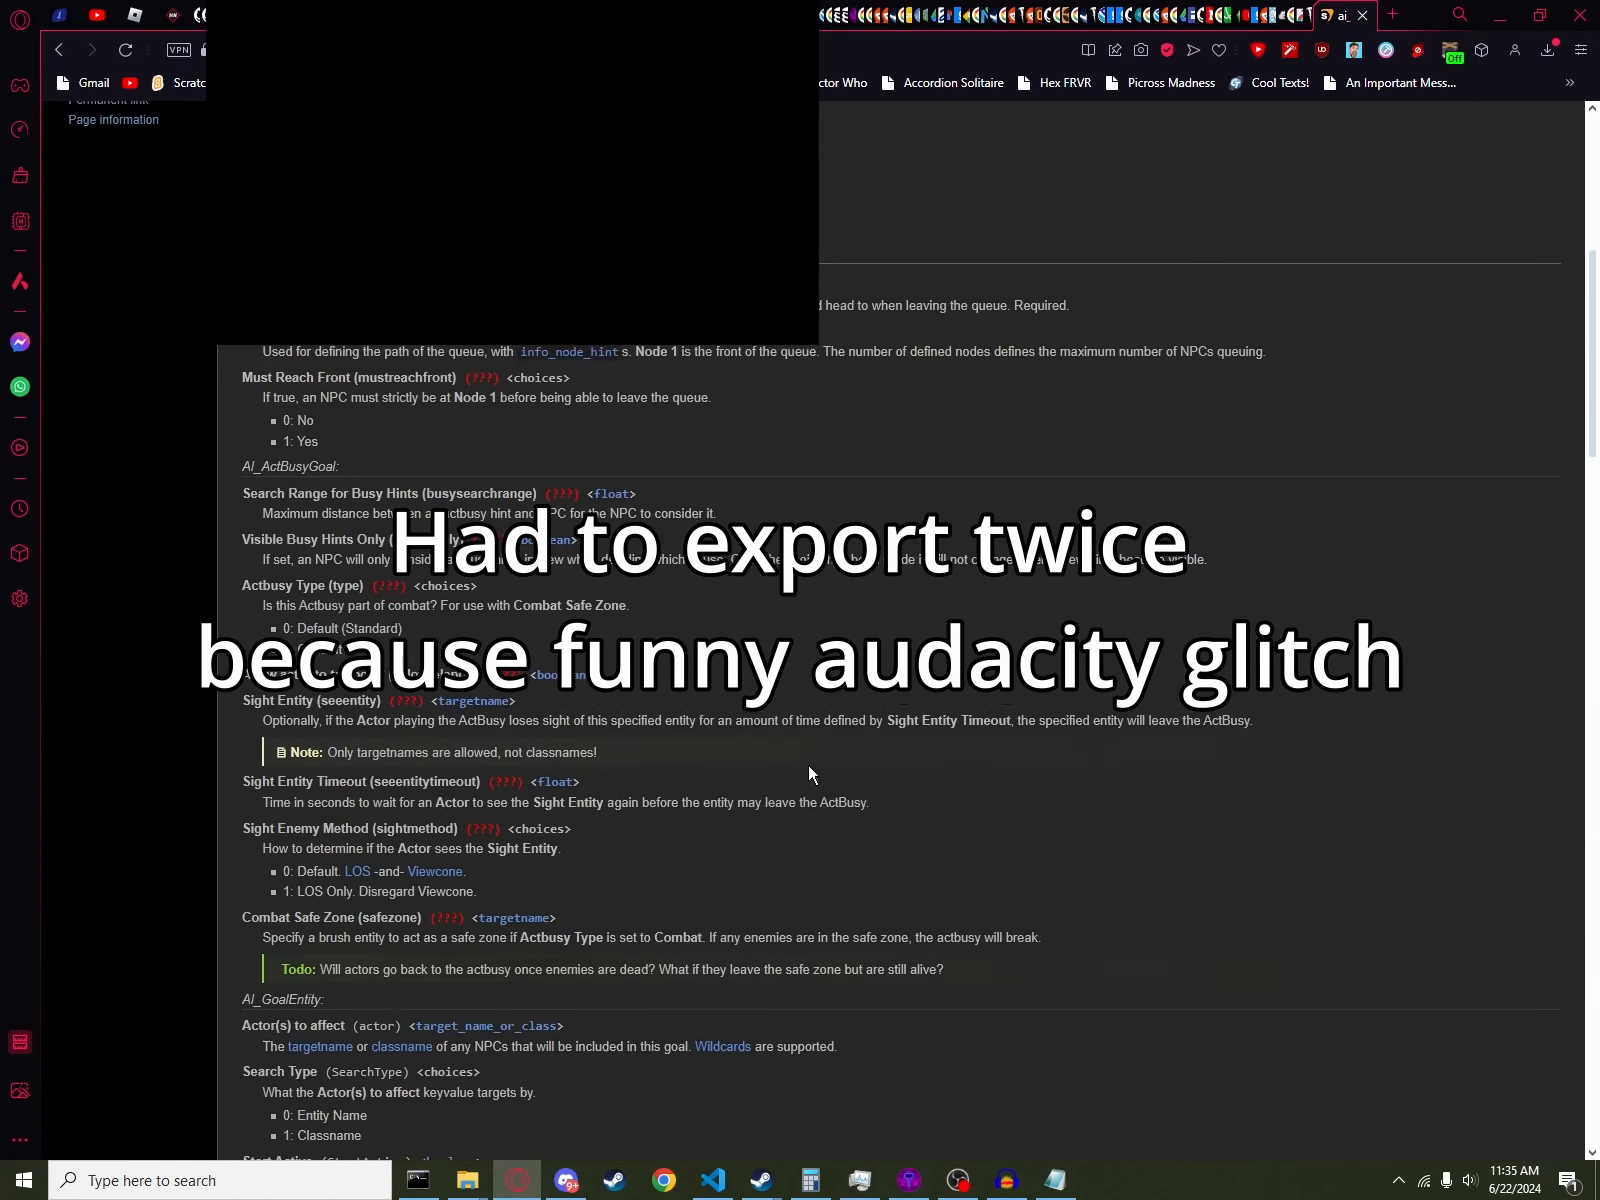
scroll(808, 764, down, 10)
scroll(808, 764, up, 11)
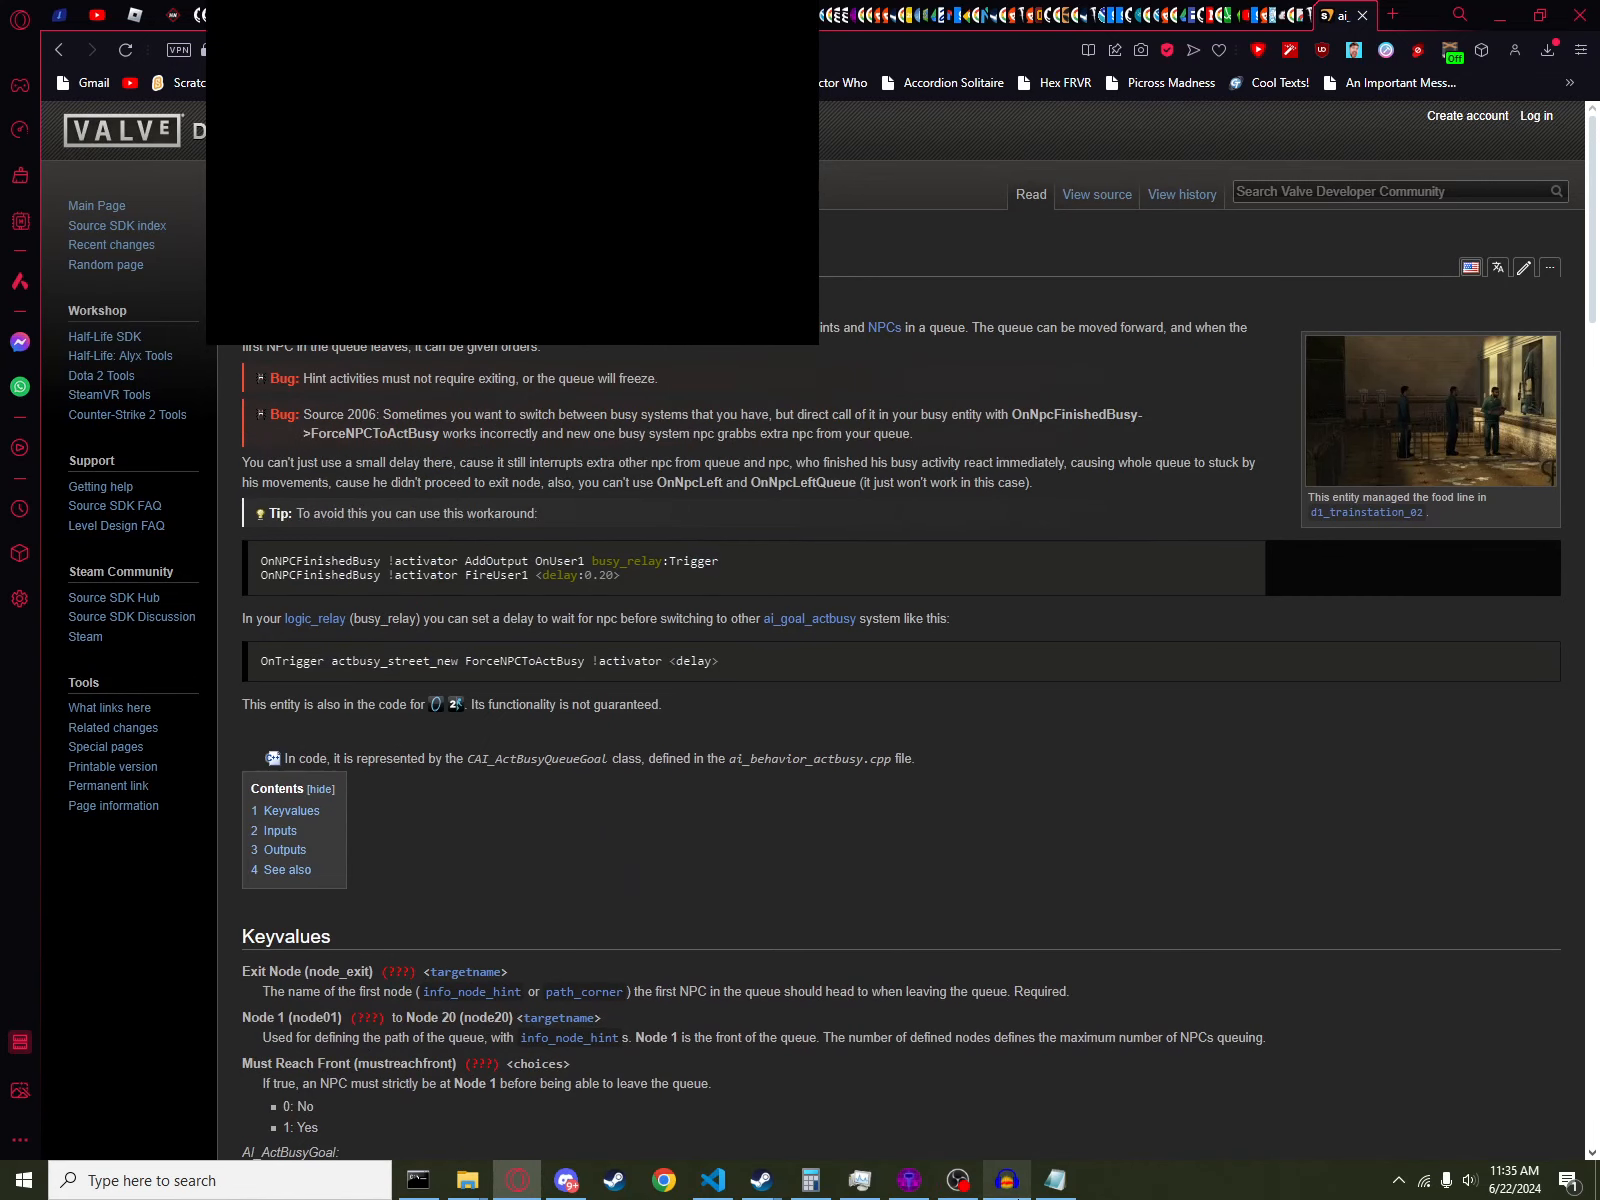
click(897, 1183)
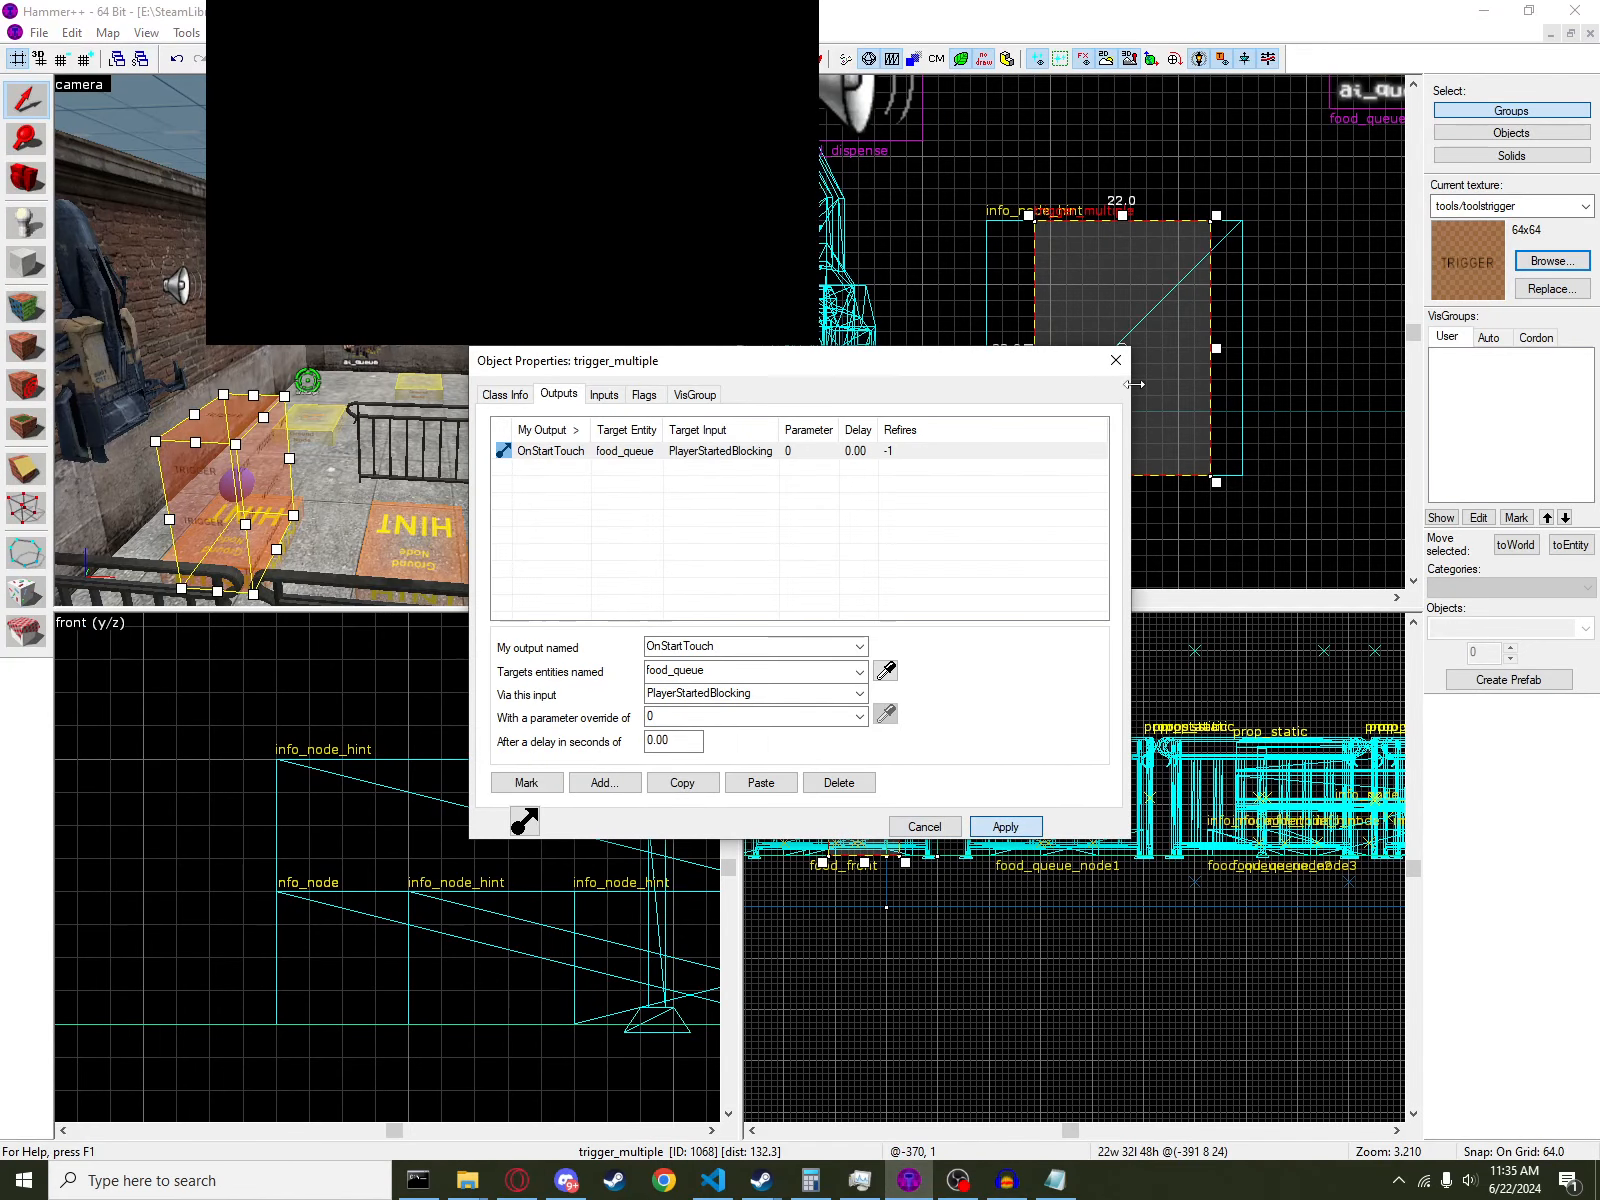
- Examine the outputs of the food queue's trigger_multiple in the other open map, then return to the queue map
key(Escape)
click(296, 33)
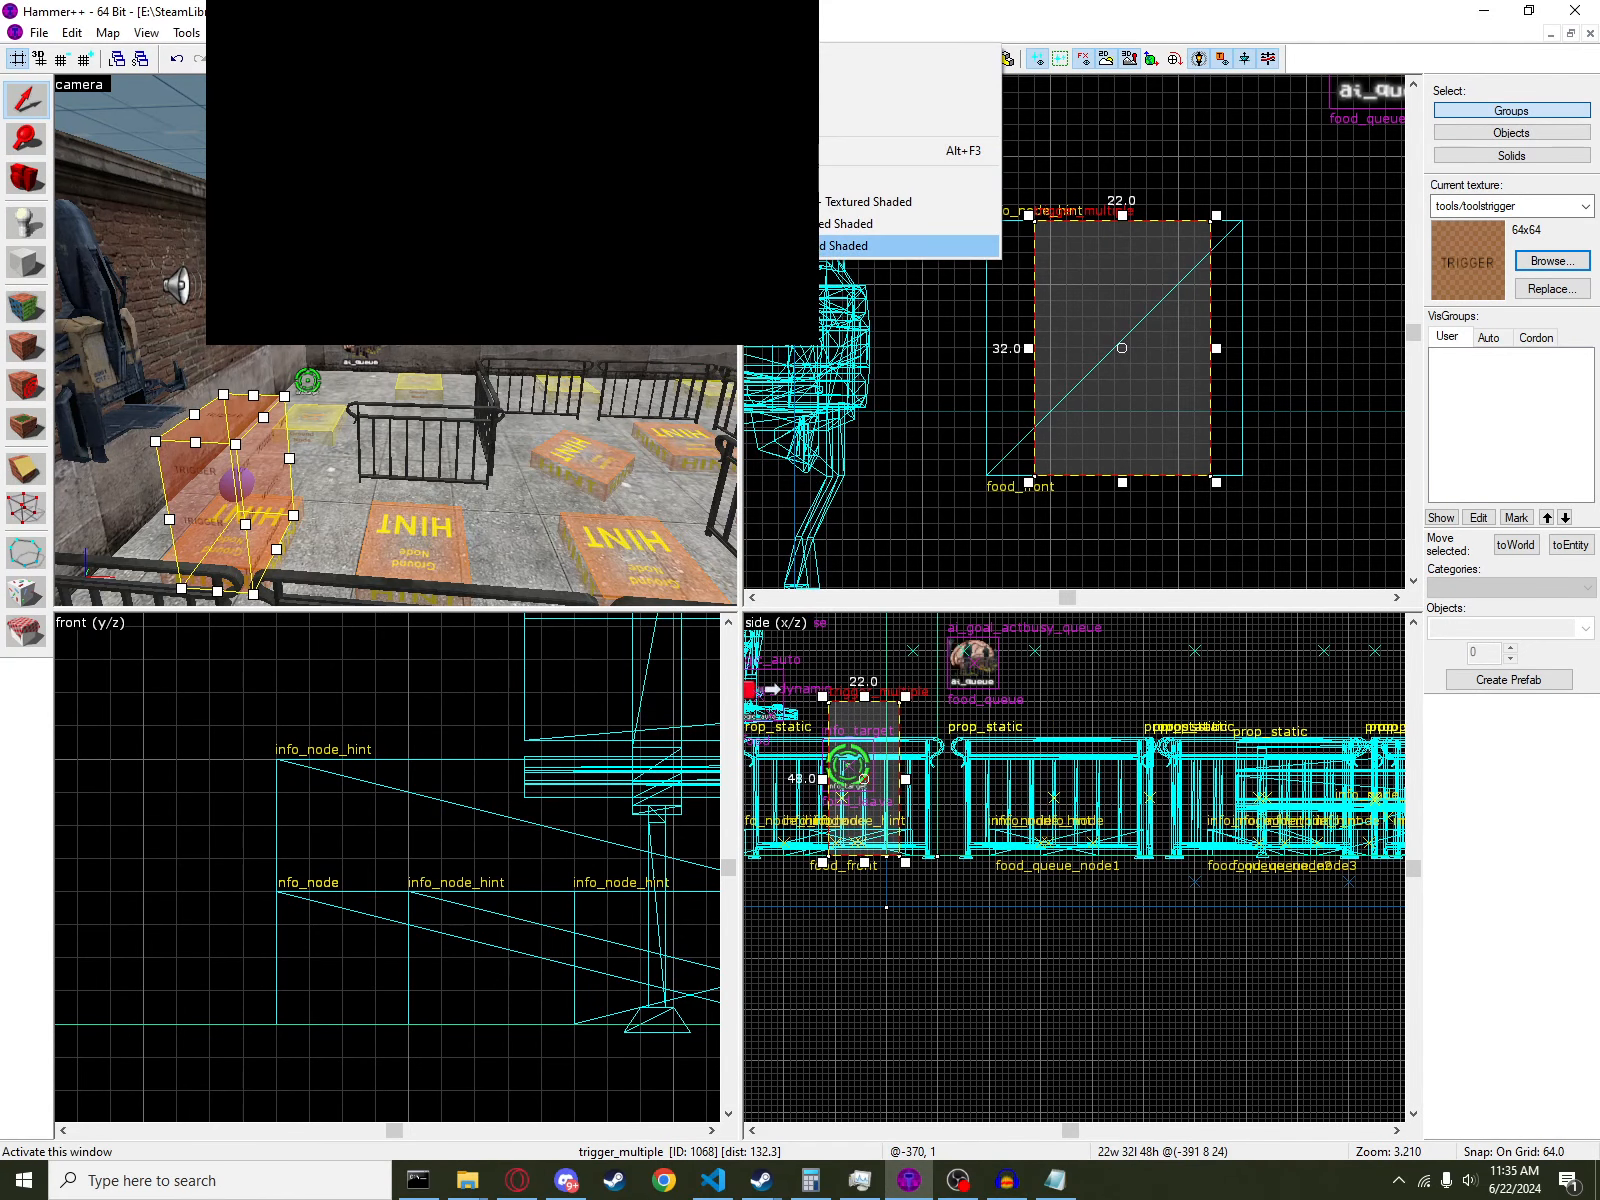
click(340, 247)
double_click(526, 549)
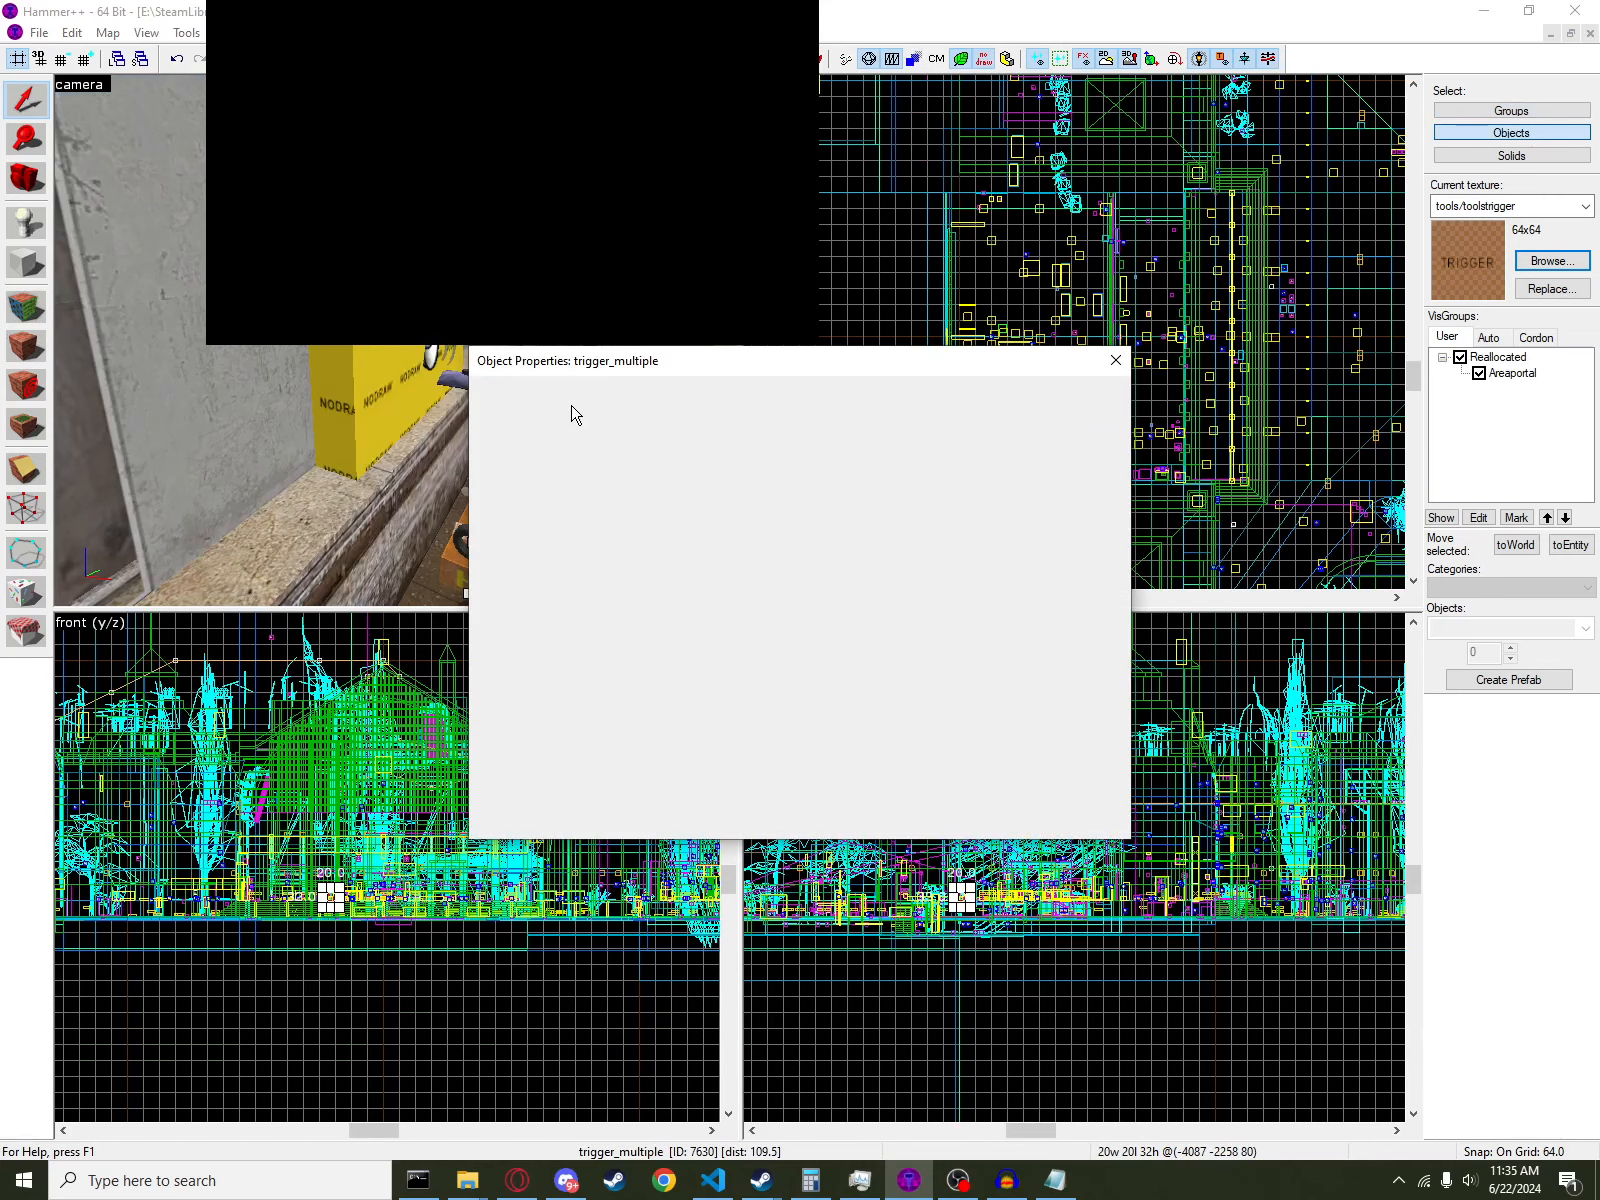
click(558, 394)
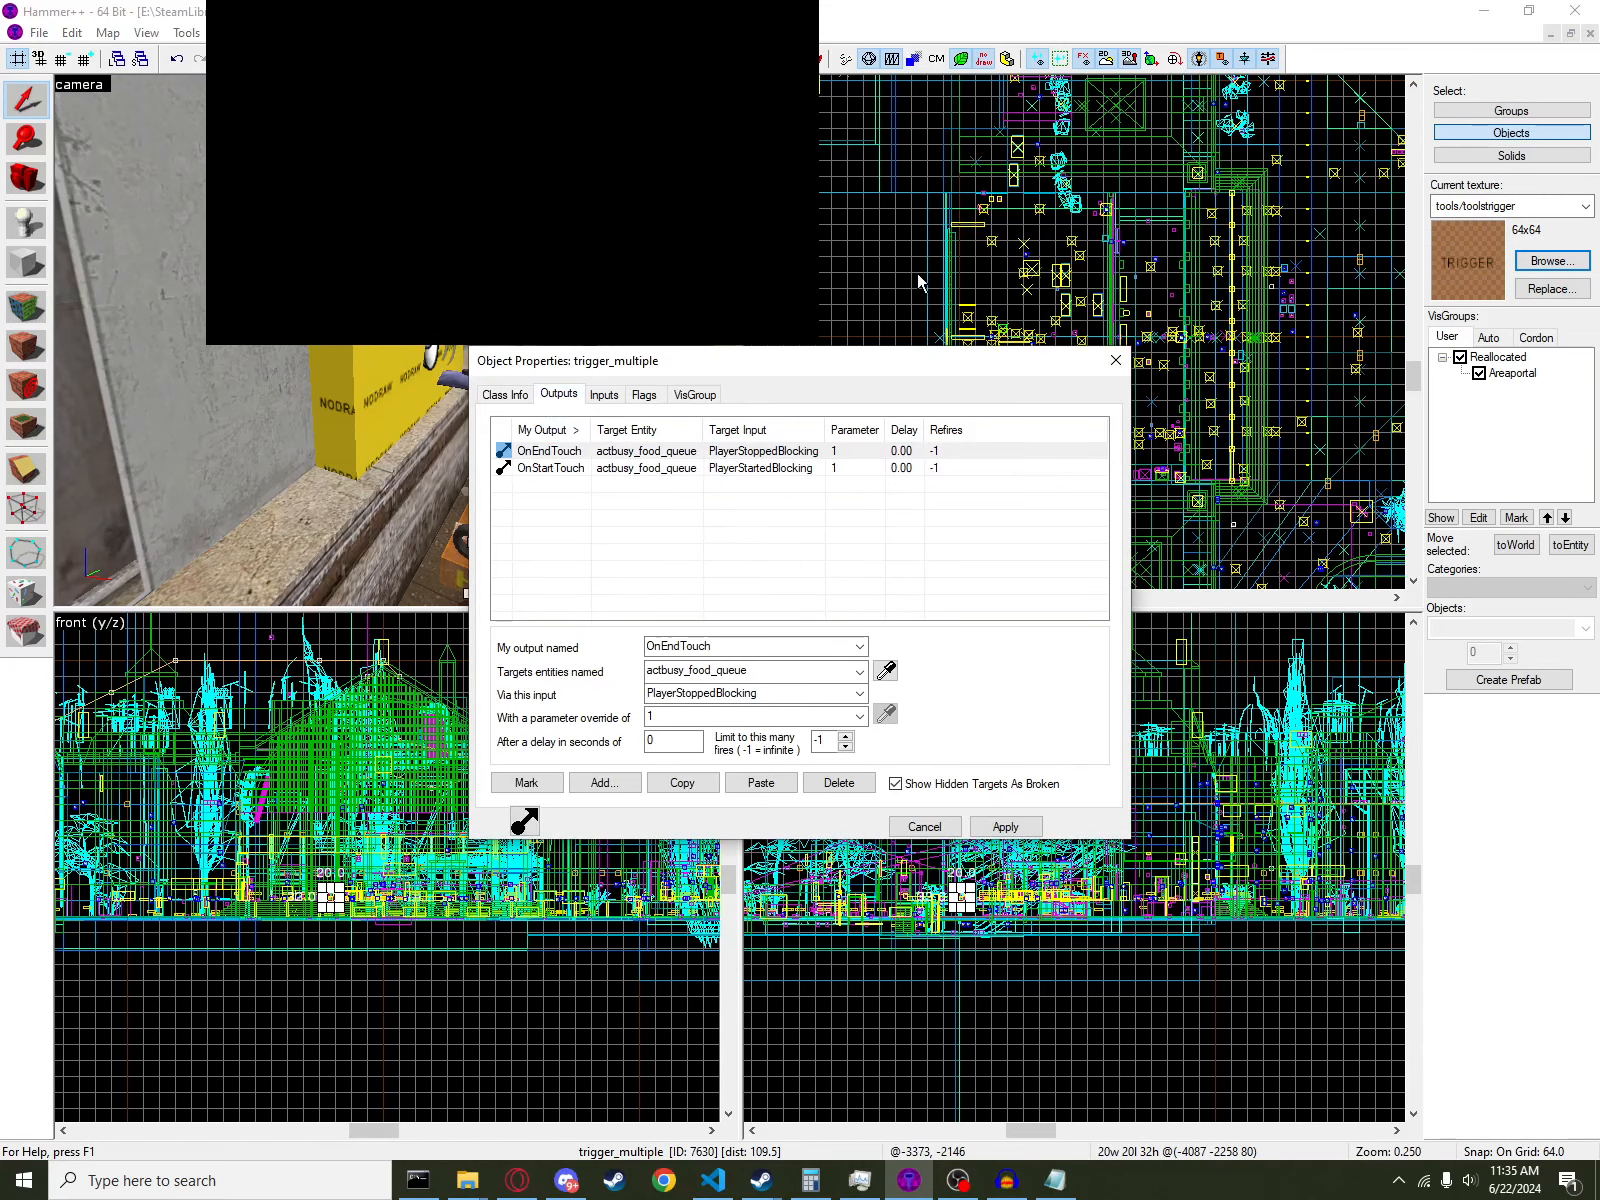
key(Escape)
click(296, 33)
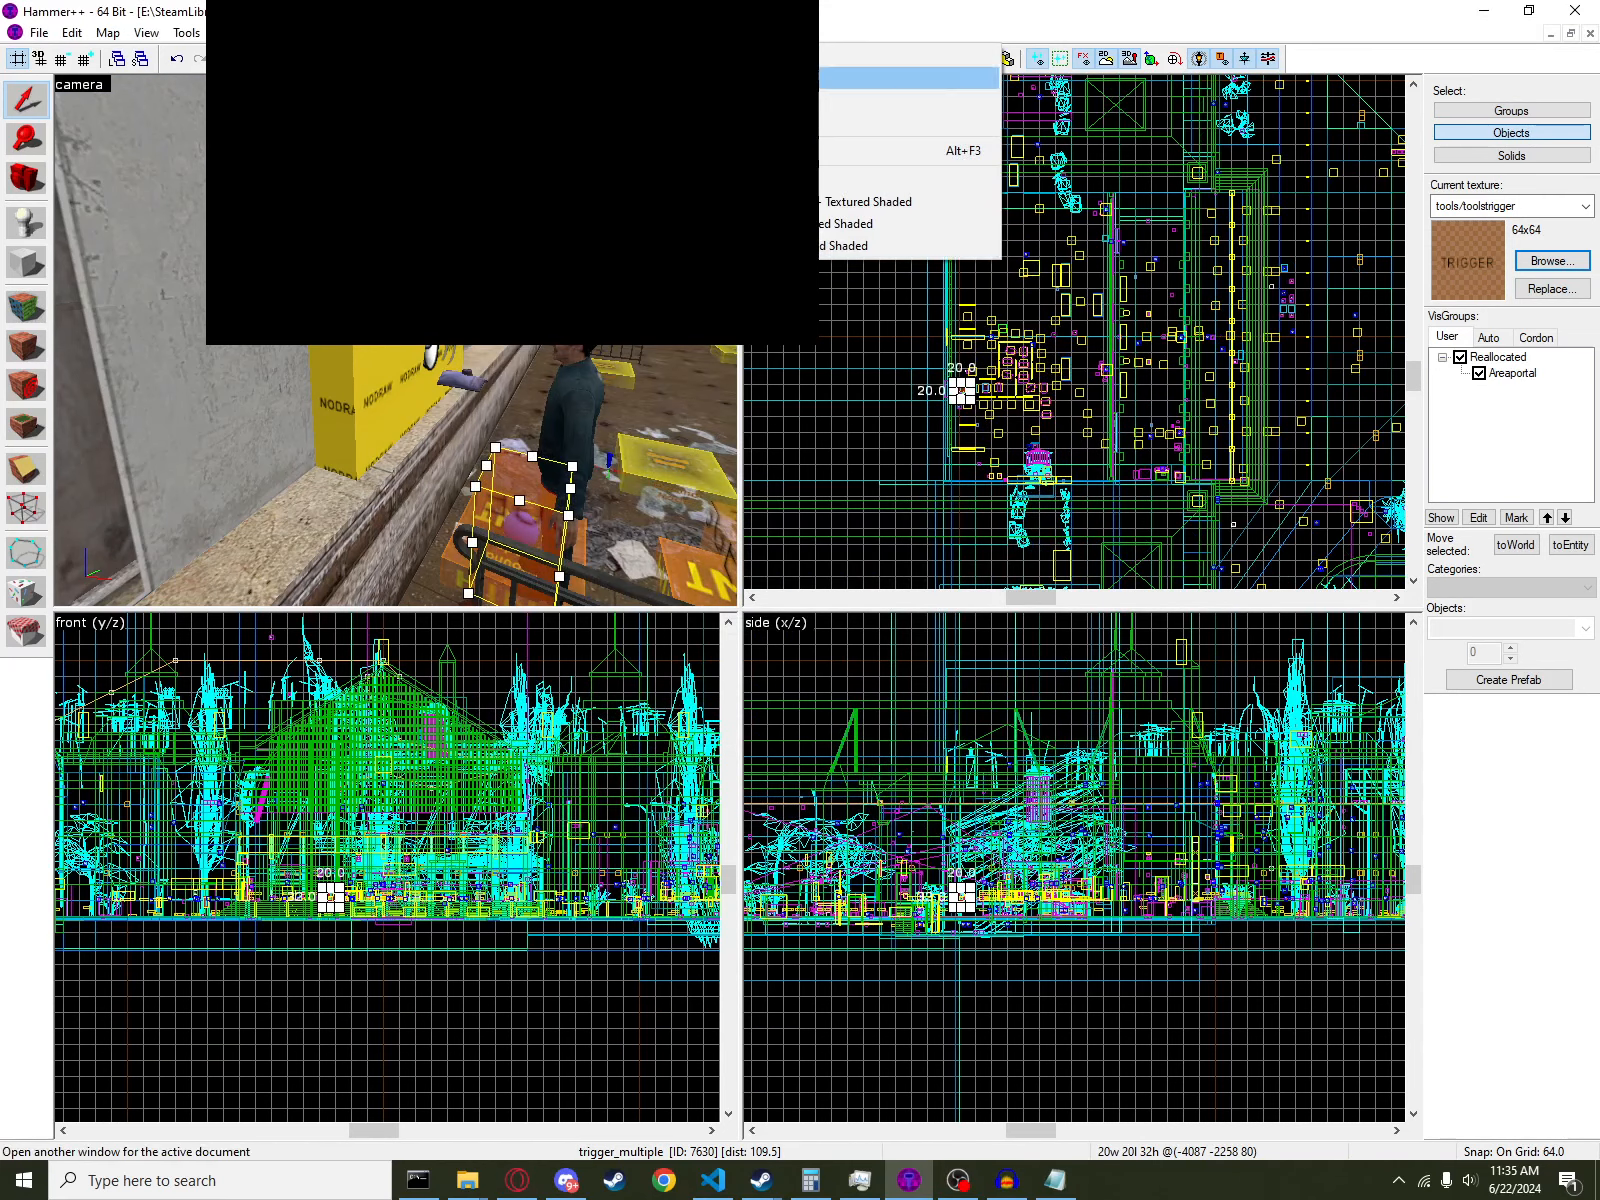
click(905, 201)
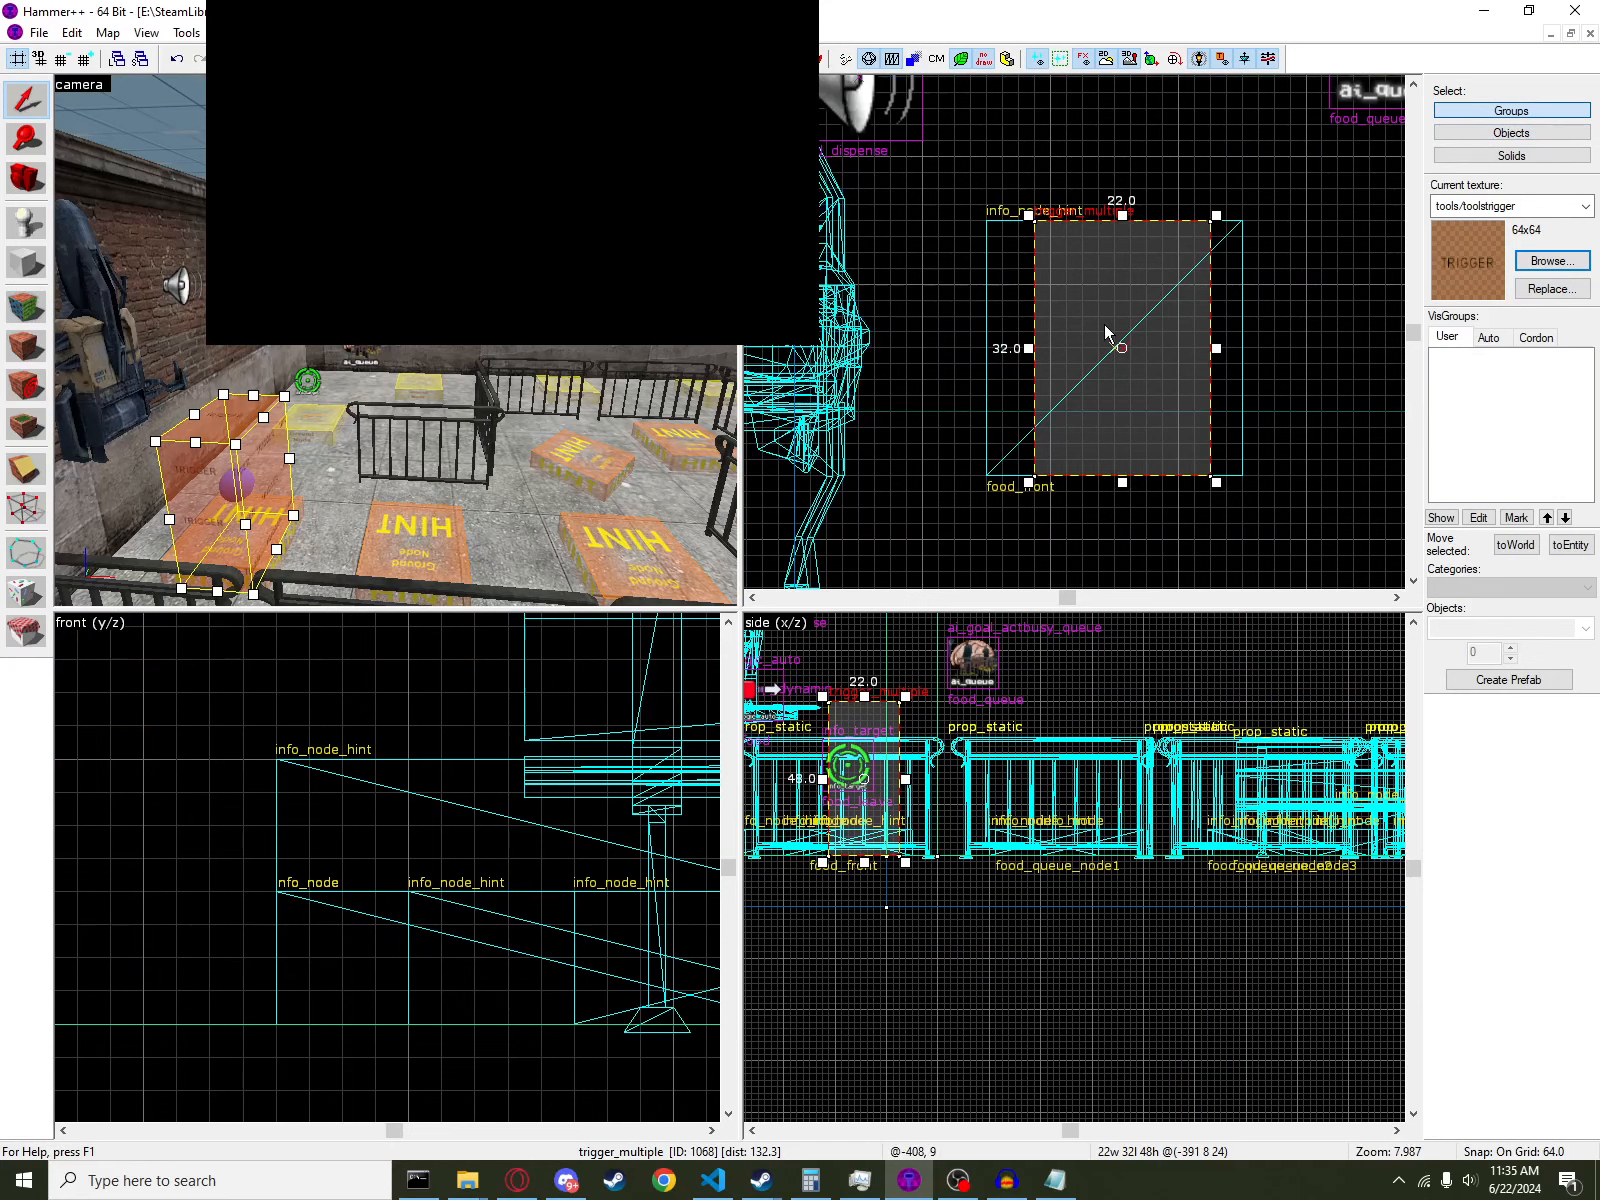
- Shorten the trigger_multiple over the food_front node to 18 units long, pulling in both of its ends
drag(1117, 220, 1117, 298)
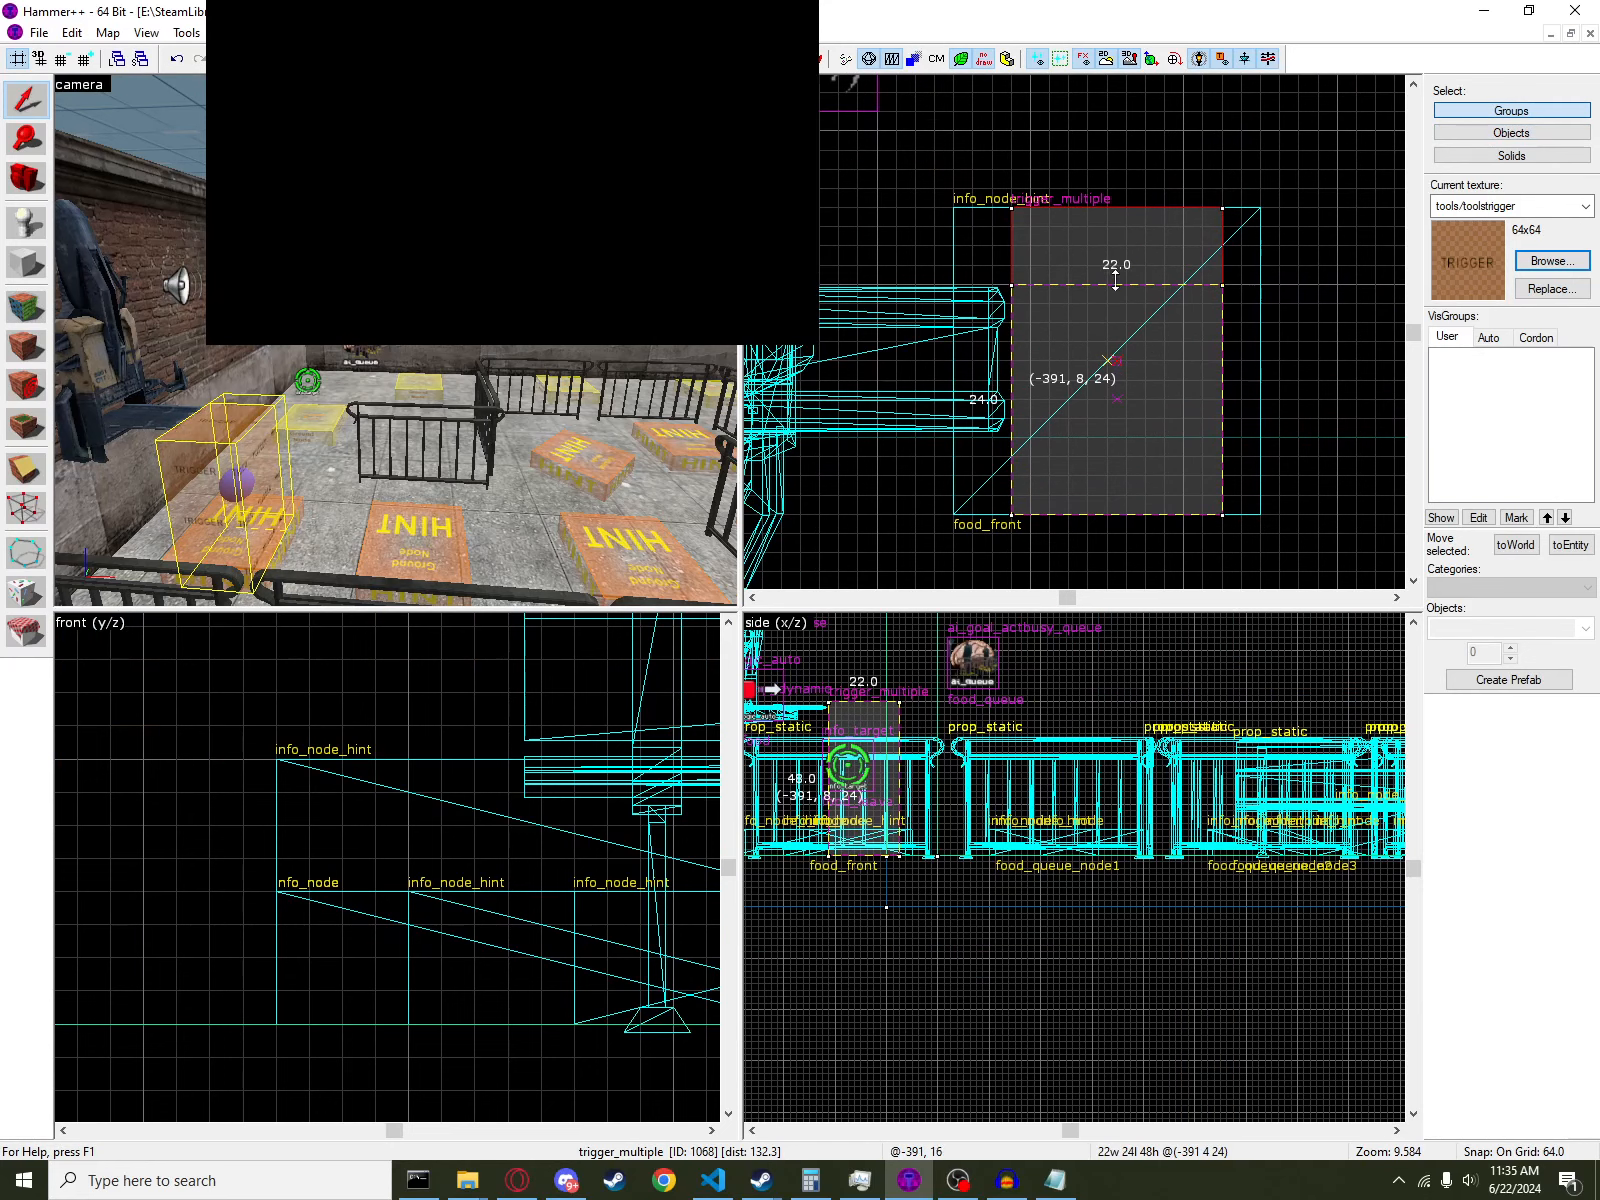
drag(1116, 521, 1112, 458)
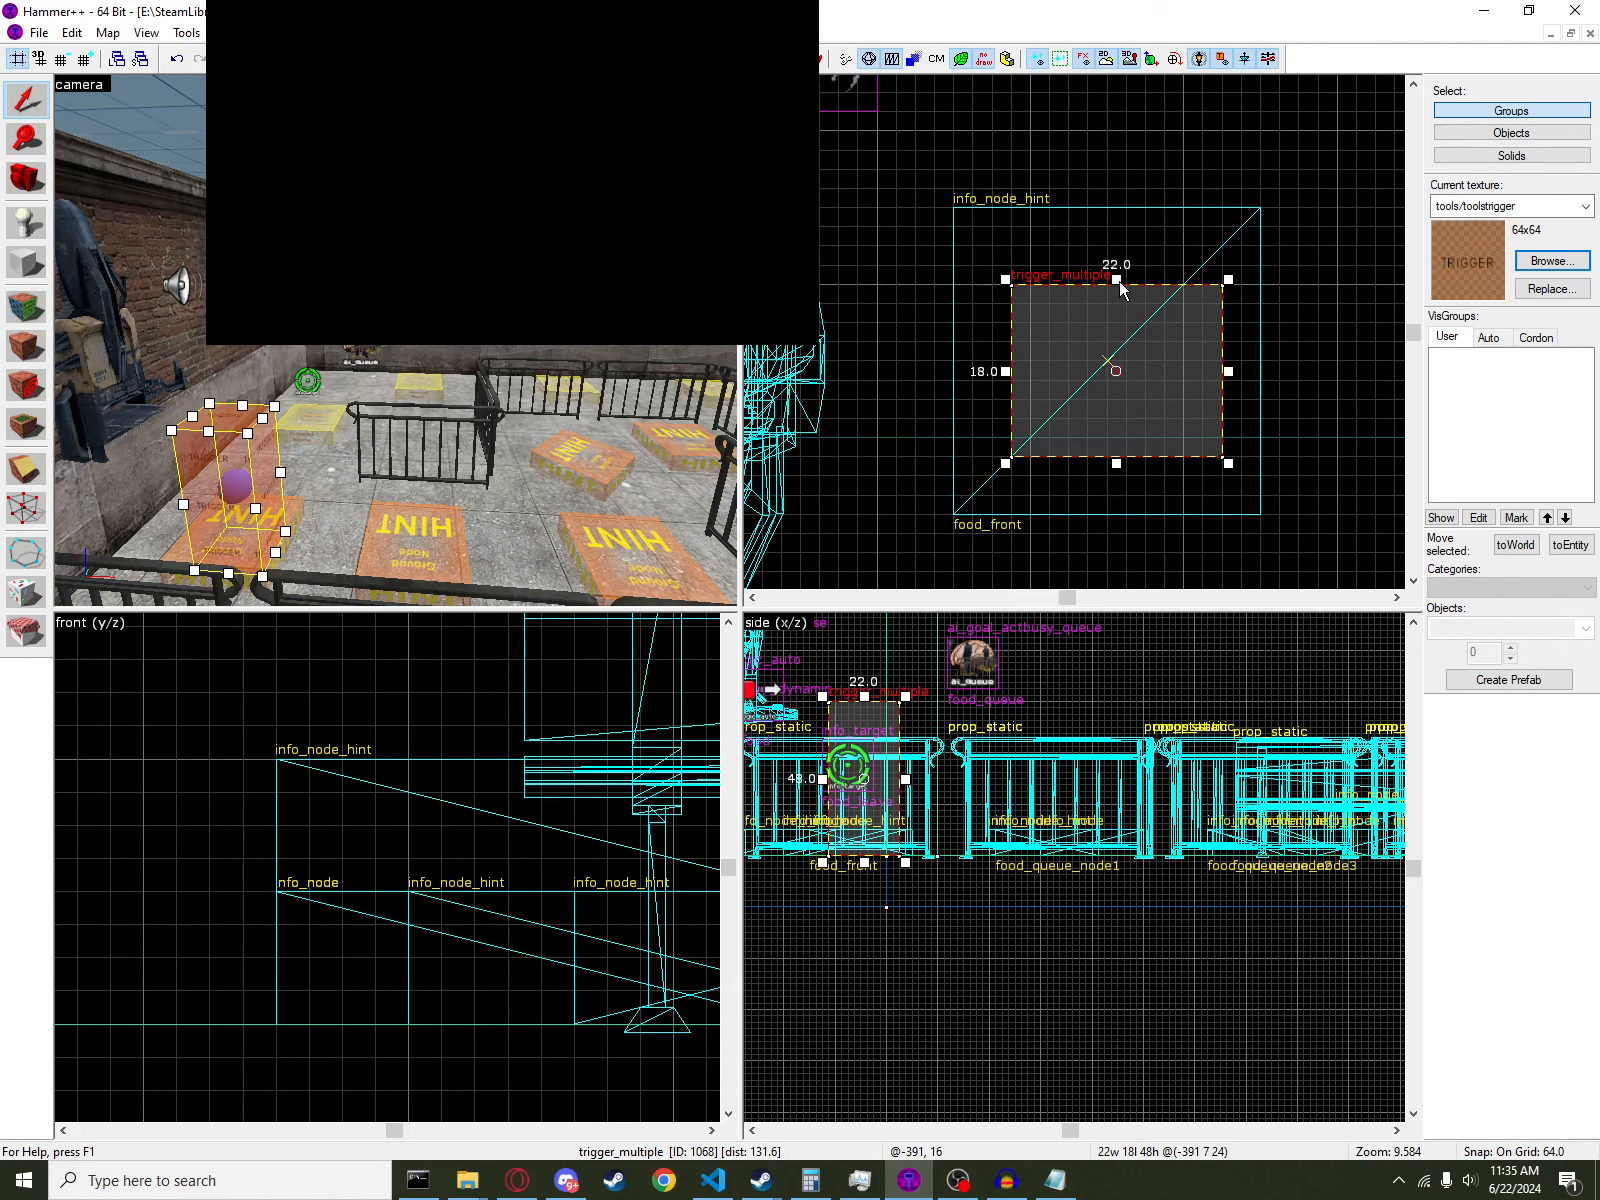
- Resize the trigger_multiple over the food_front node to 24 by 24 units in plan
drag(1119, 283, 1121, 247)
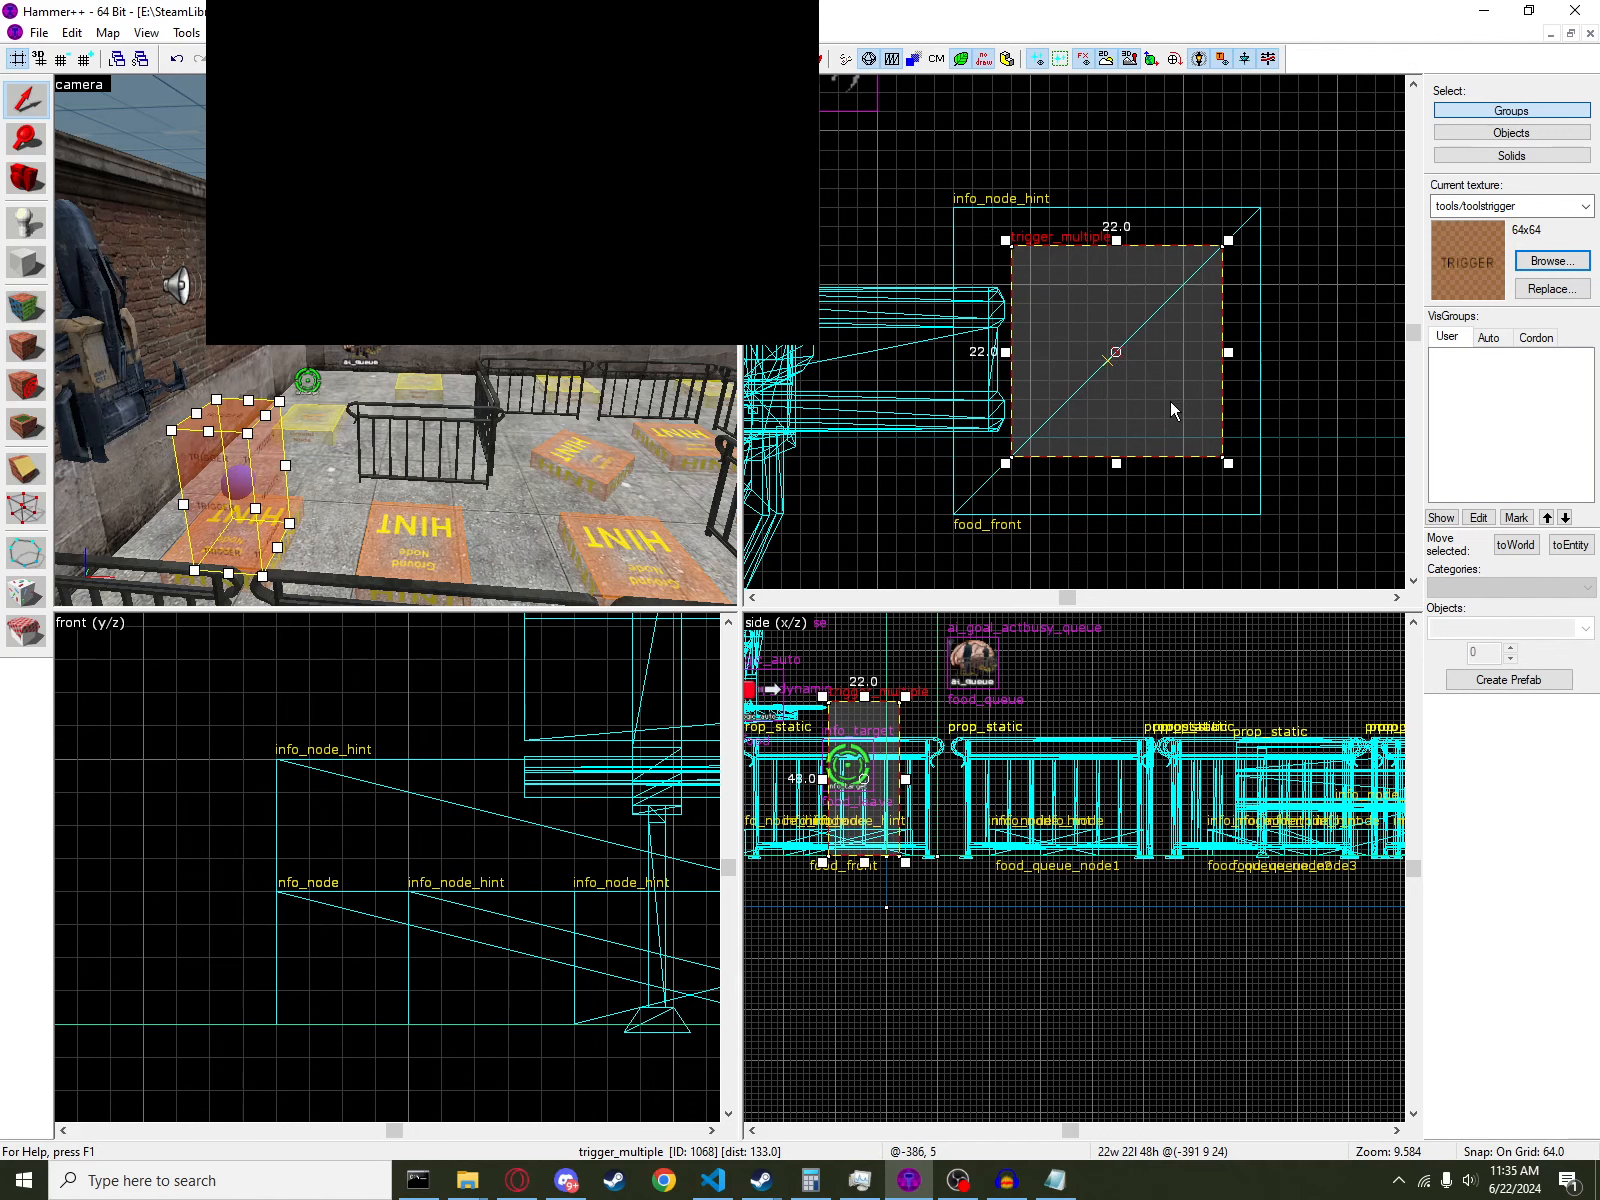
drag(1172, 408, 1153, 428)
drag(1213, 265, 1228, 241)
- Set the parameter override of the trigger's OnStartTouch output to 1
double_click(245, 487)
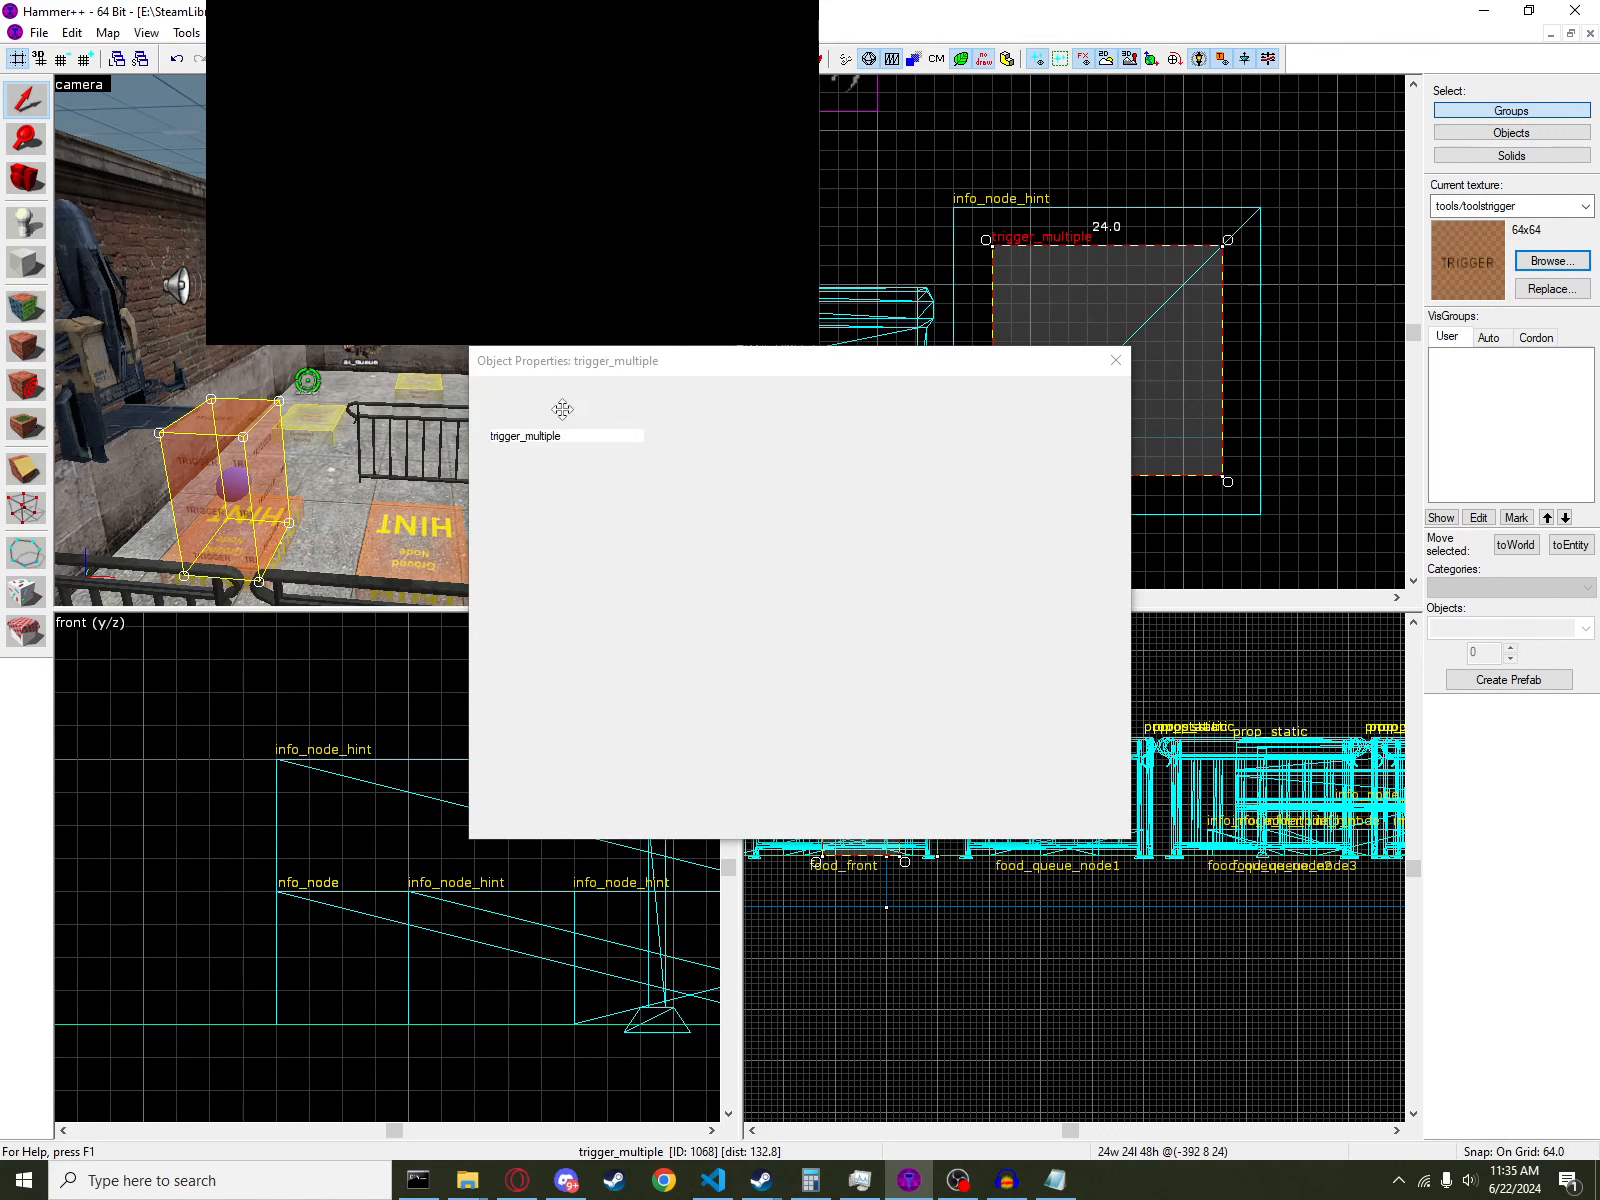
drag(680, 716, 649, 716)
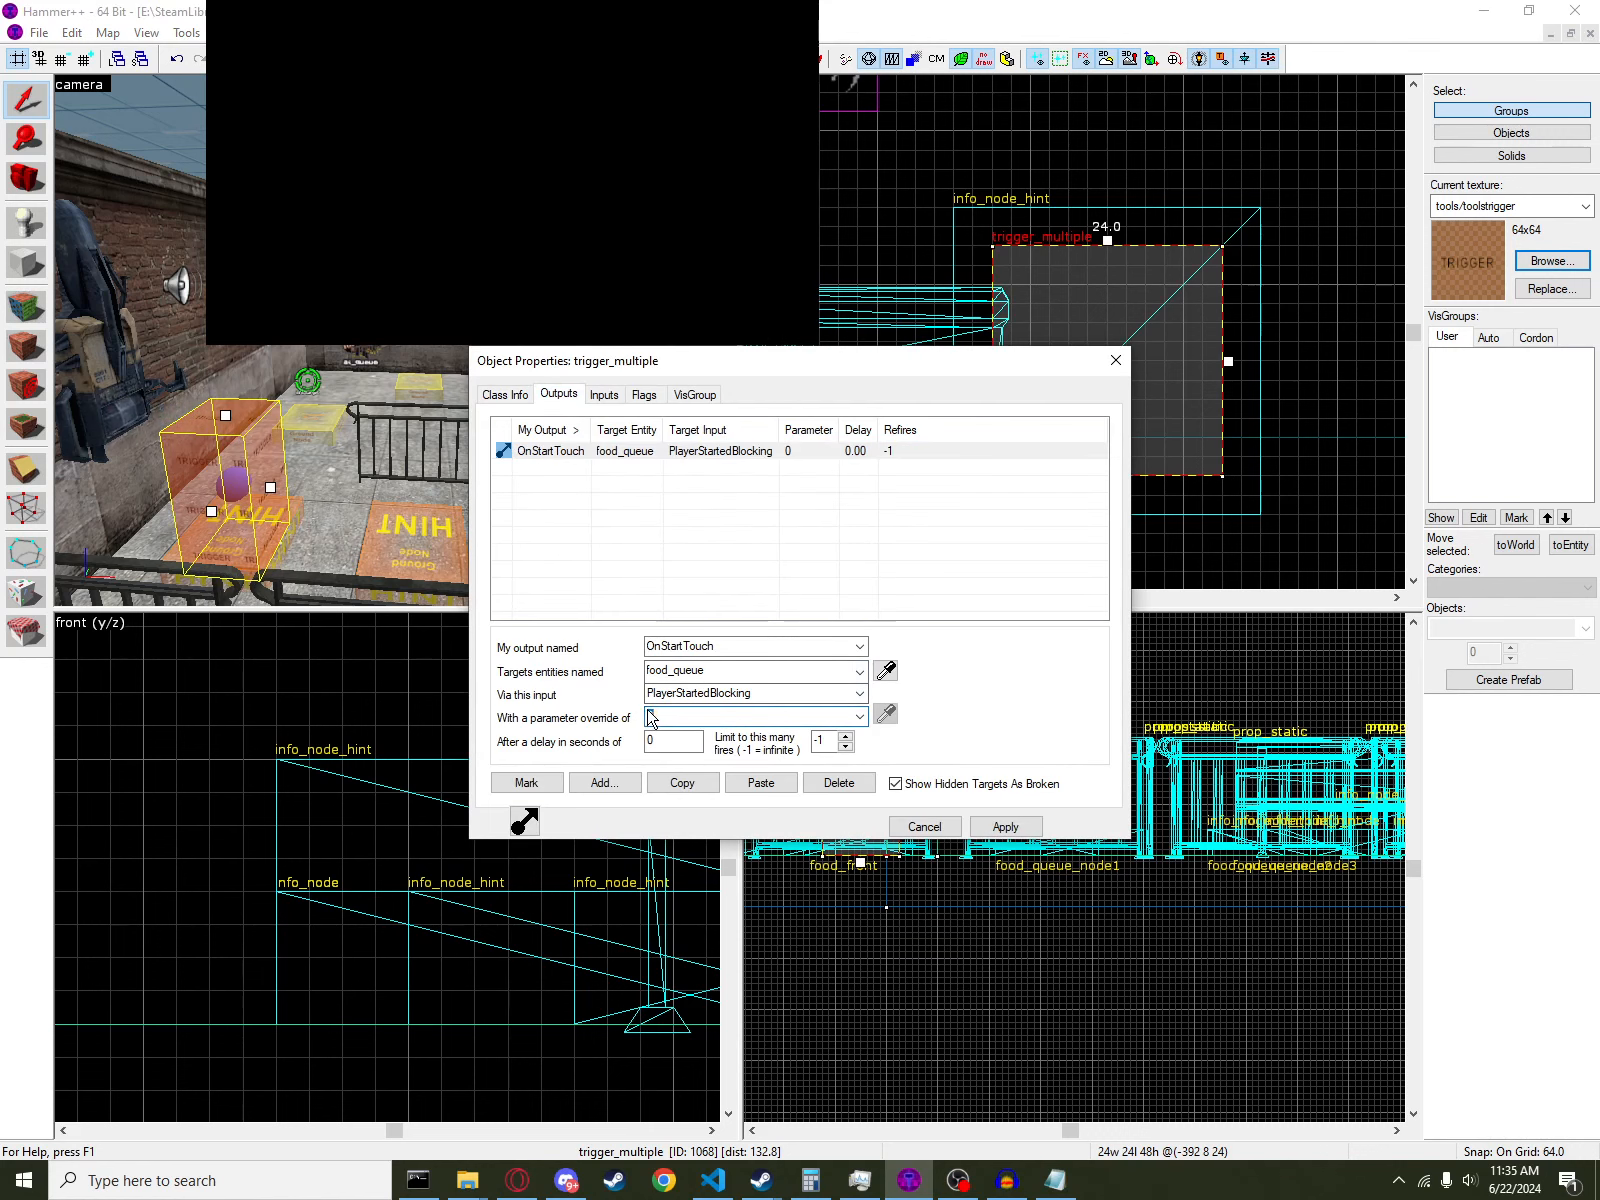
text(1)
- Duplicate the trigger's output as OnEndTouchAll with the PlayerStoppedBlocking input on food_queue, and apply the changes
click(687, 784)
click(772, 783)
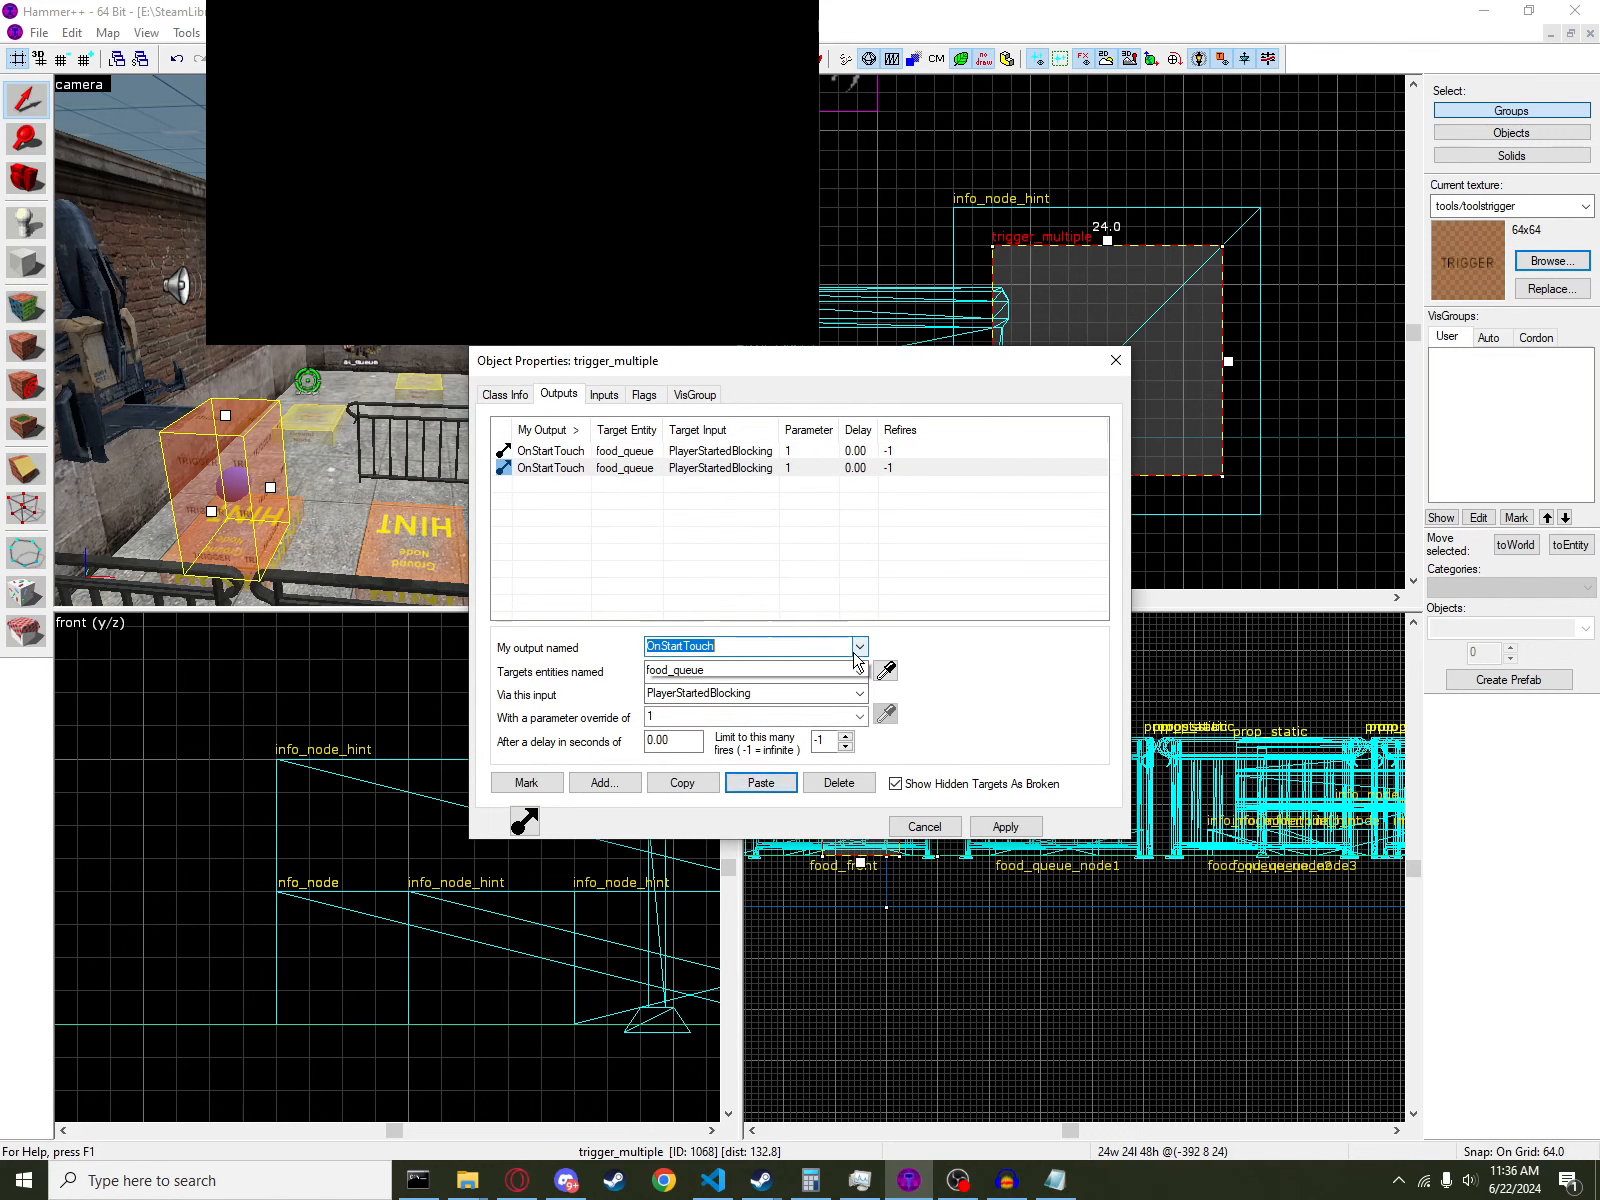
click(860, 645)
click(816, 678)
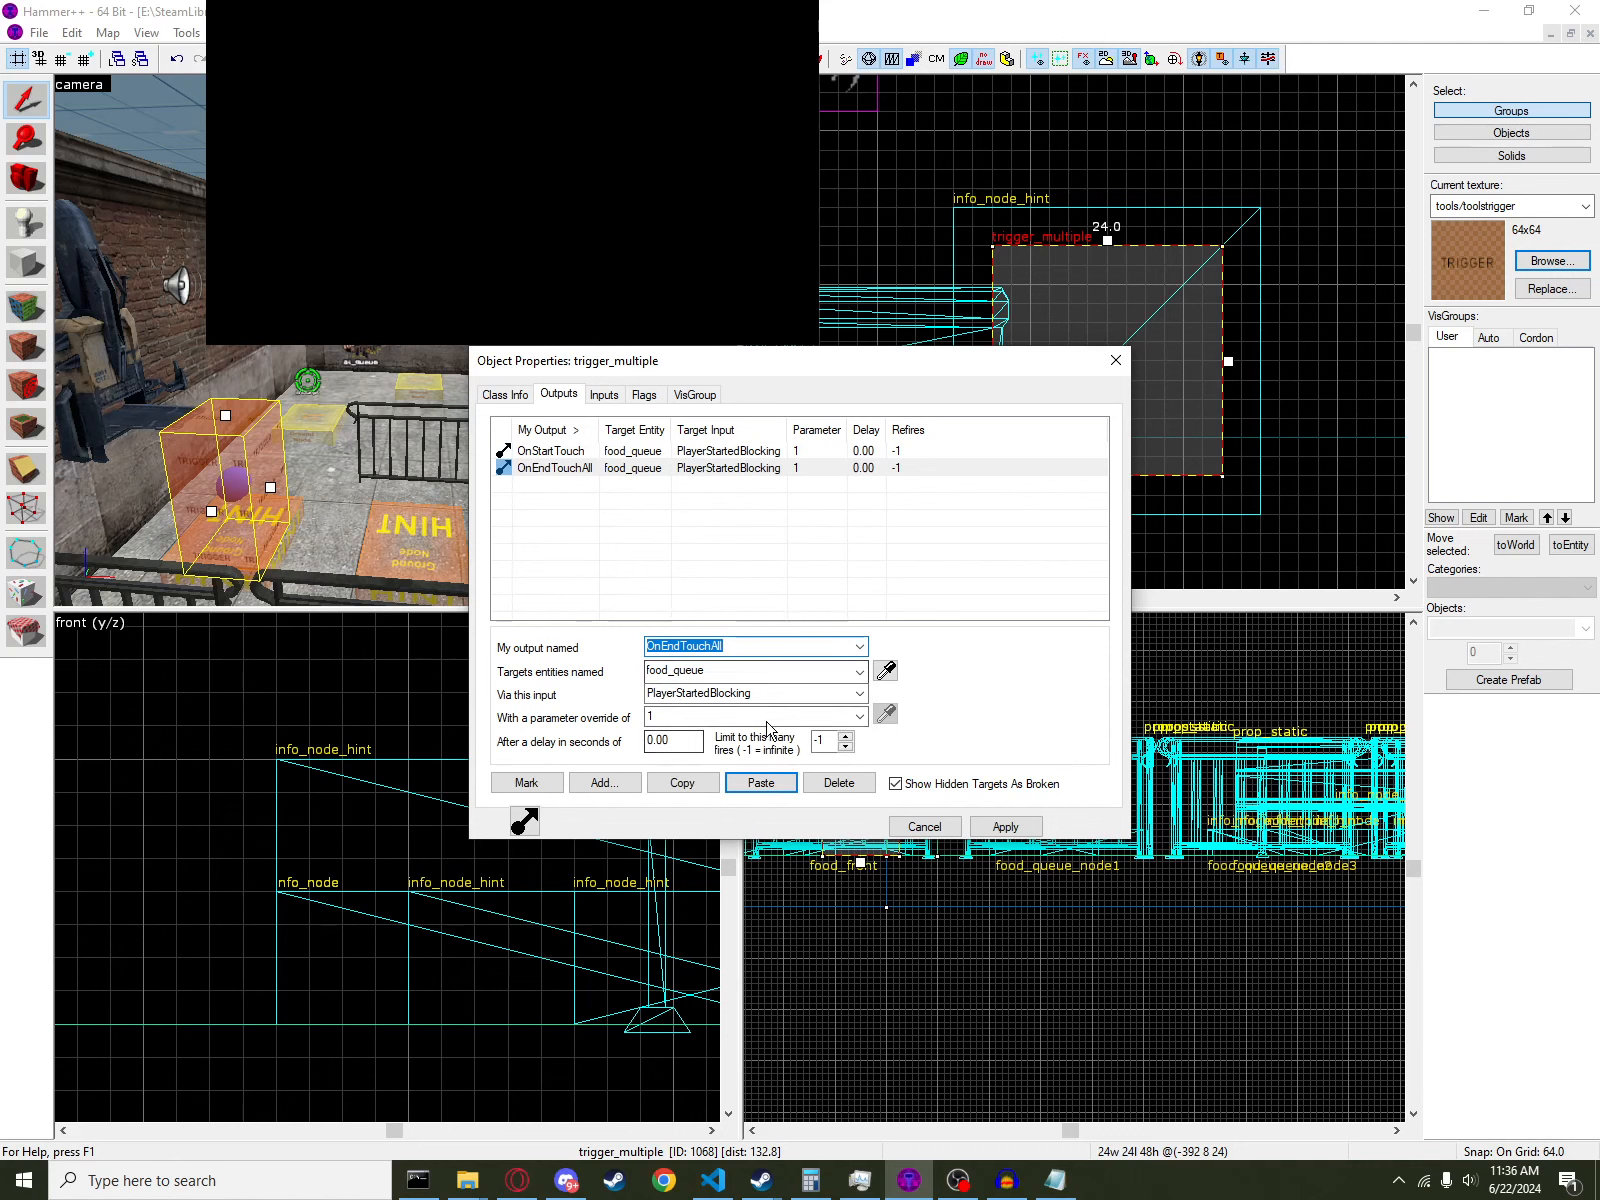
click(834, 695)
text(Play)
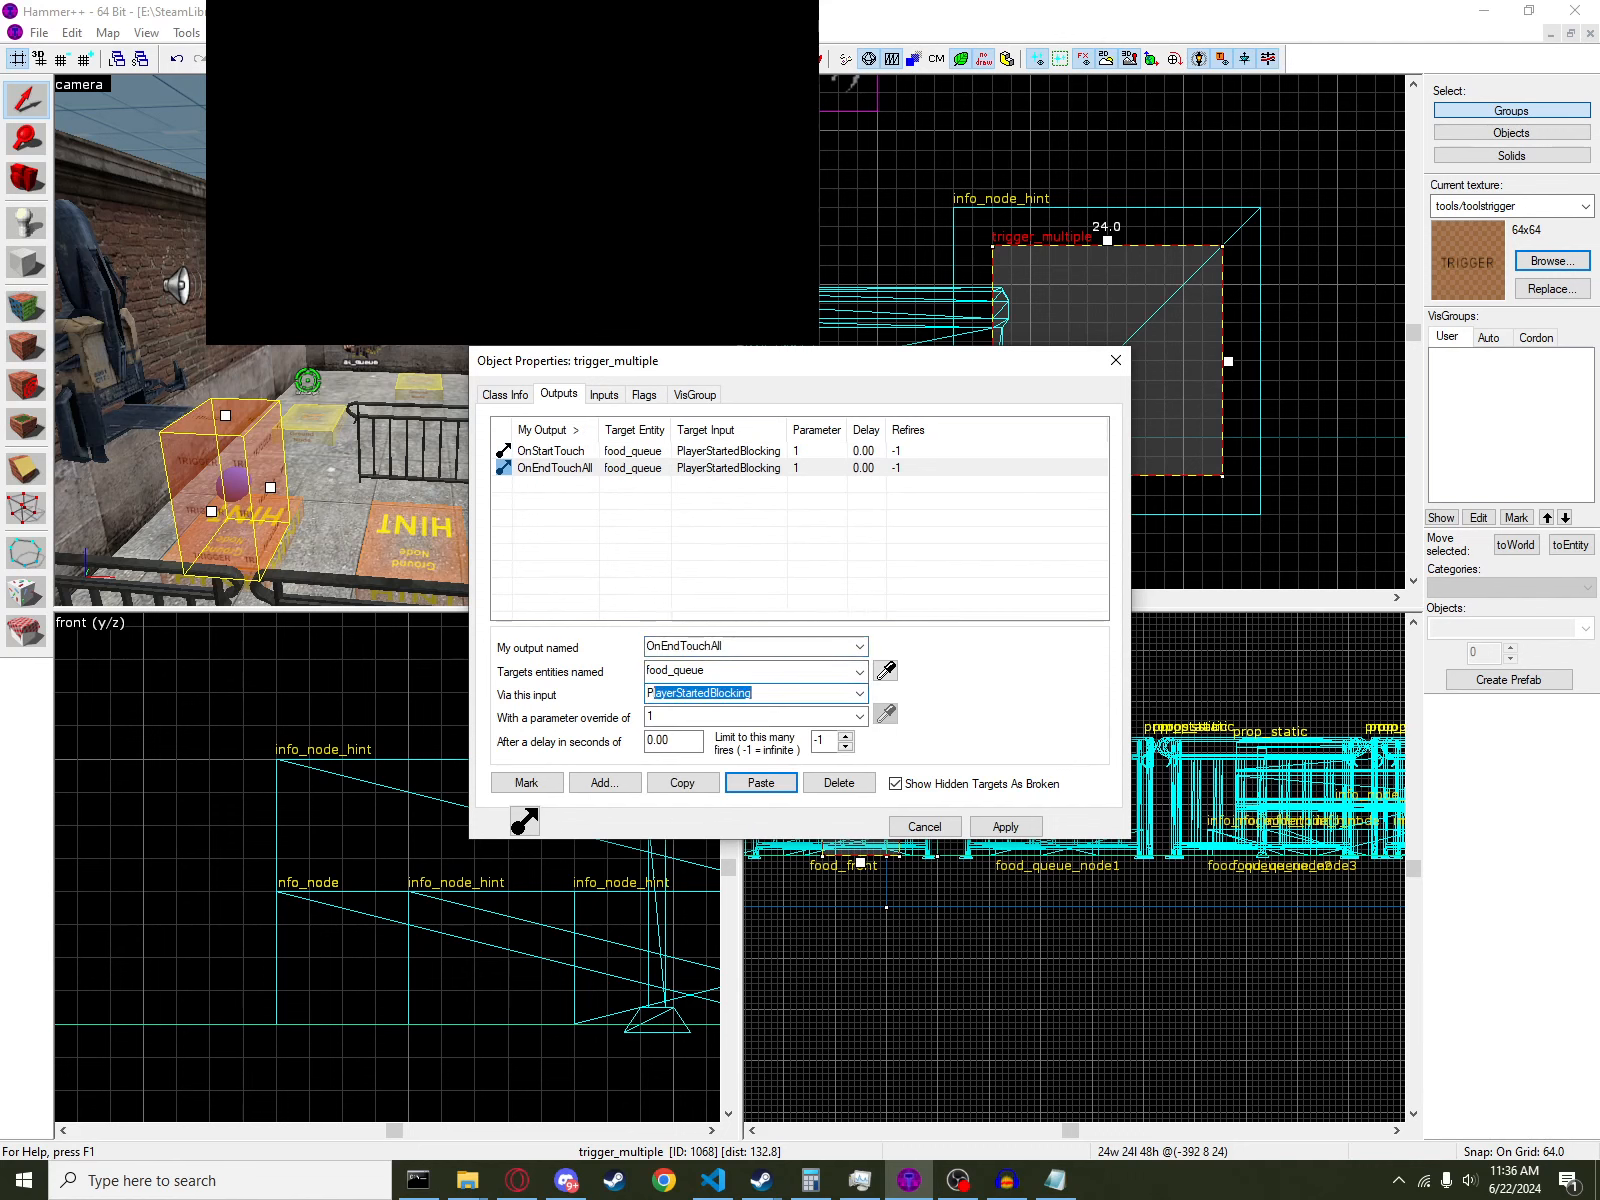
text(erStopp)
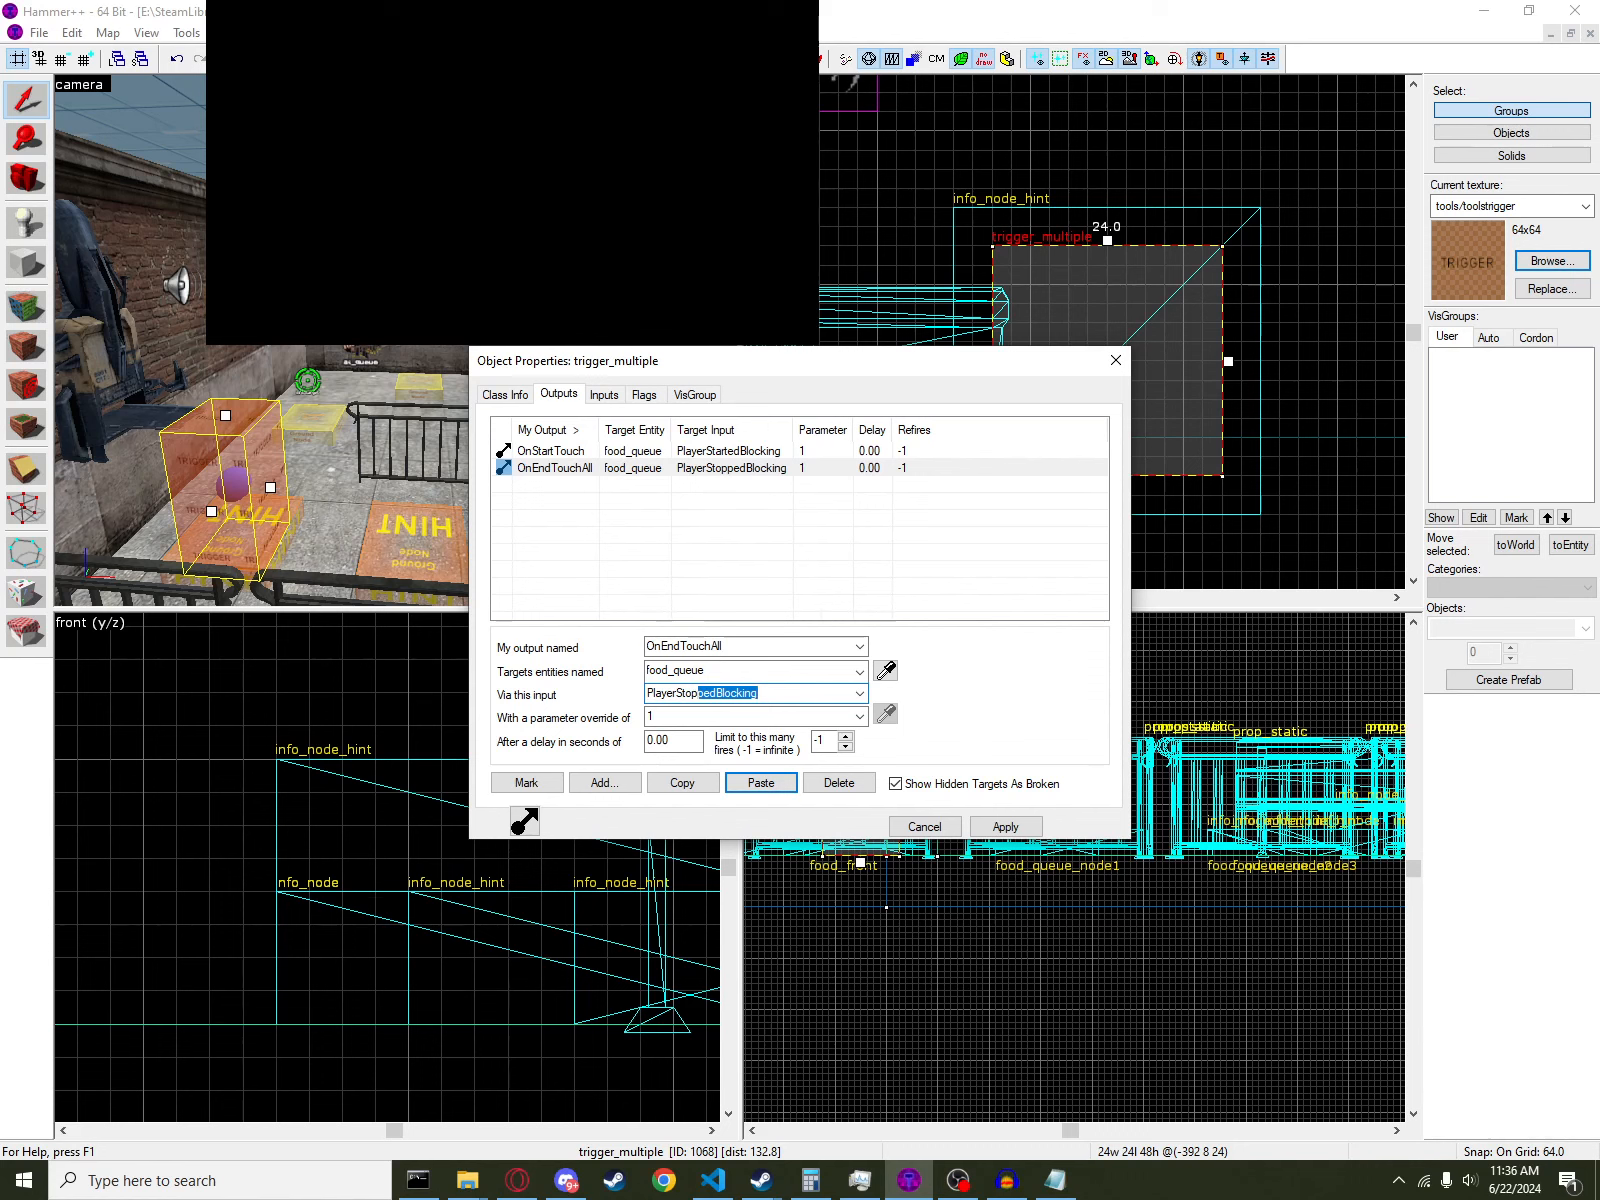
click(1028, 830)
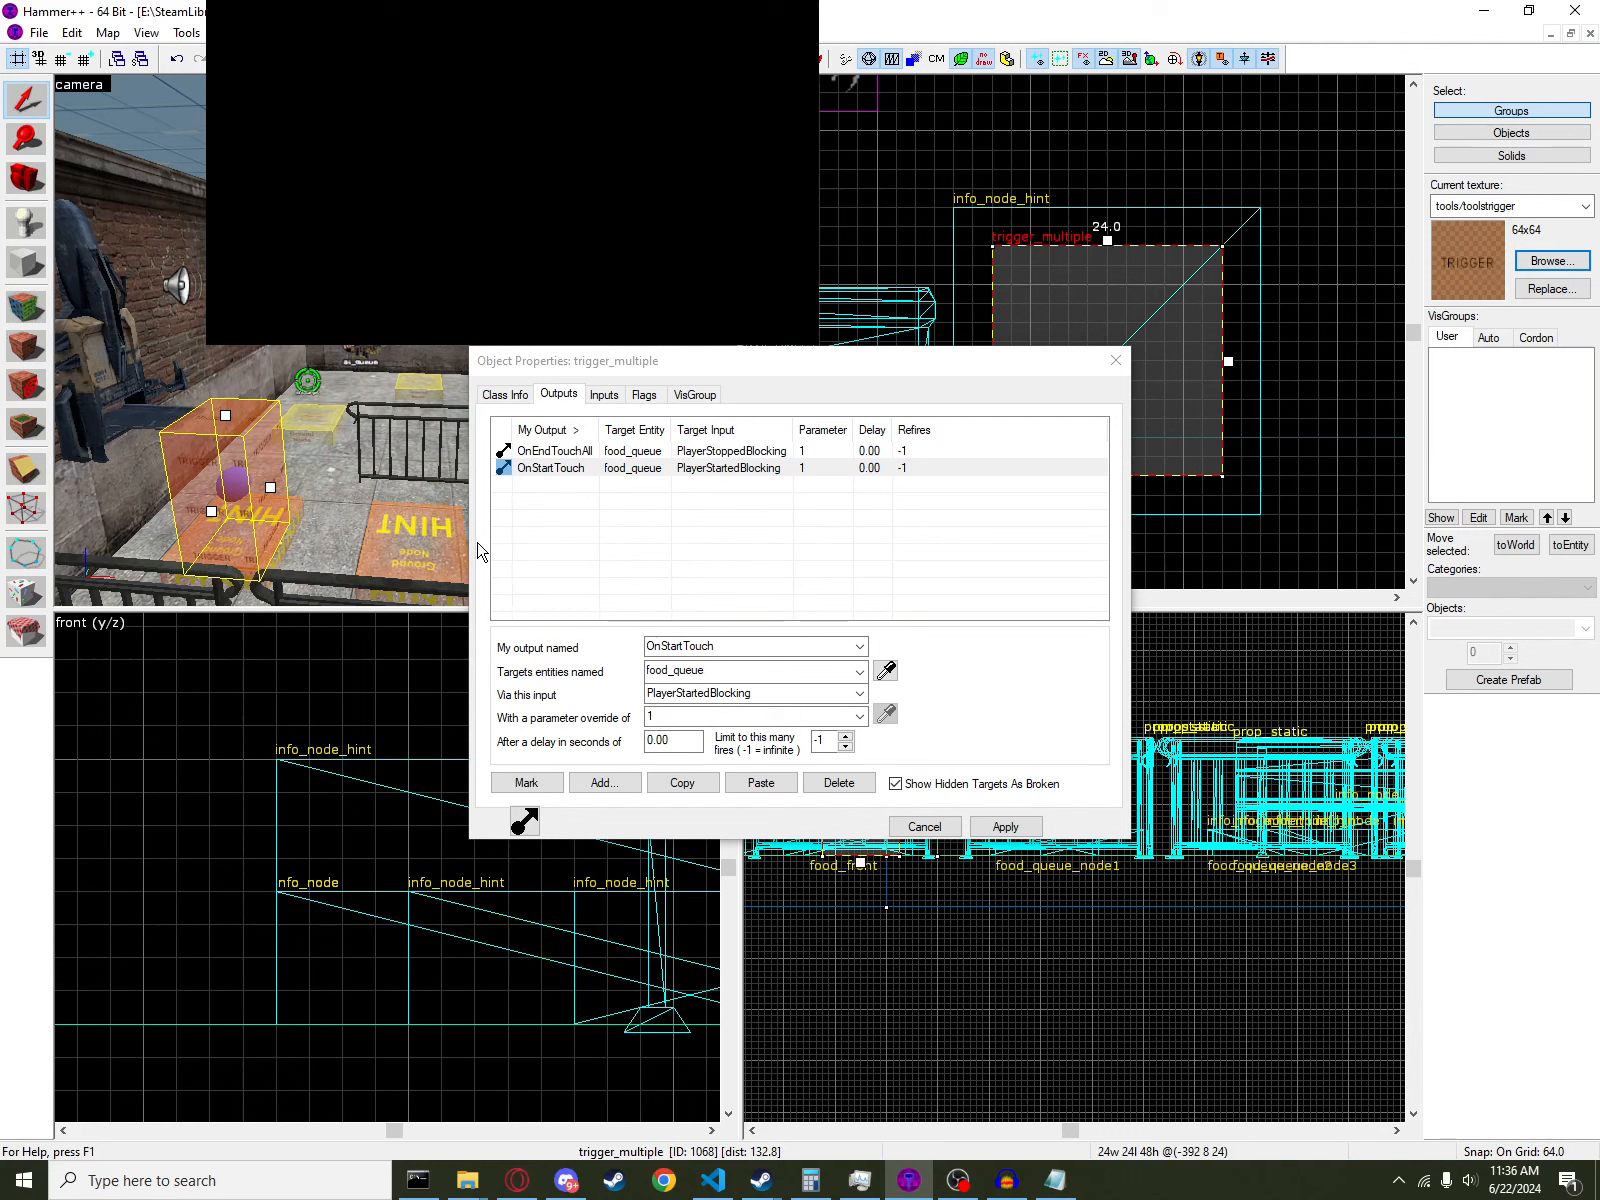
- Check the flags and keyvalues of the food_front trigger_multiple, then close its properties
click(422, 532)
click(256, 464)
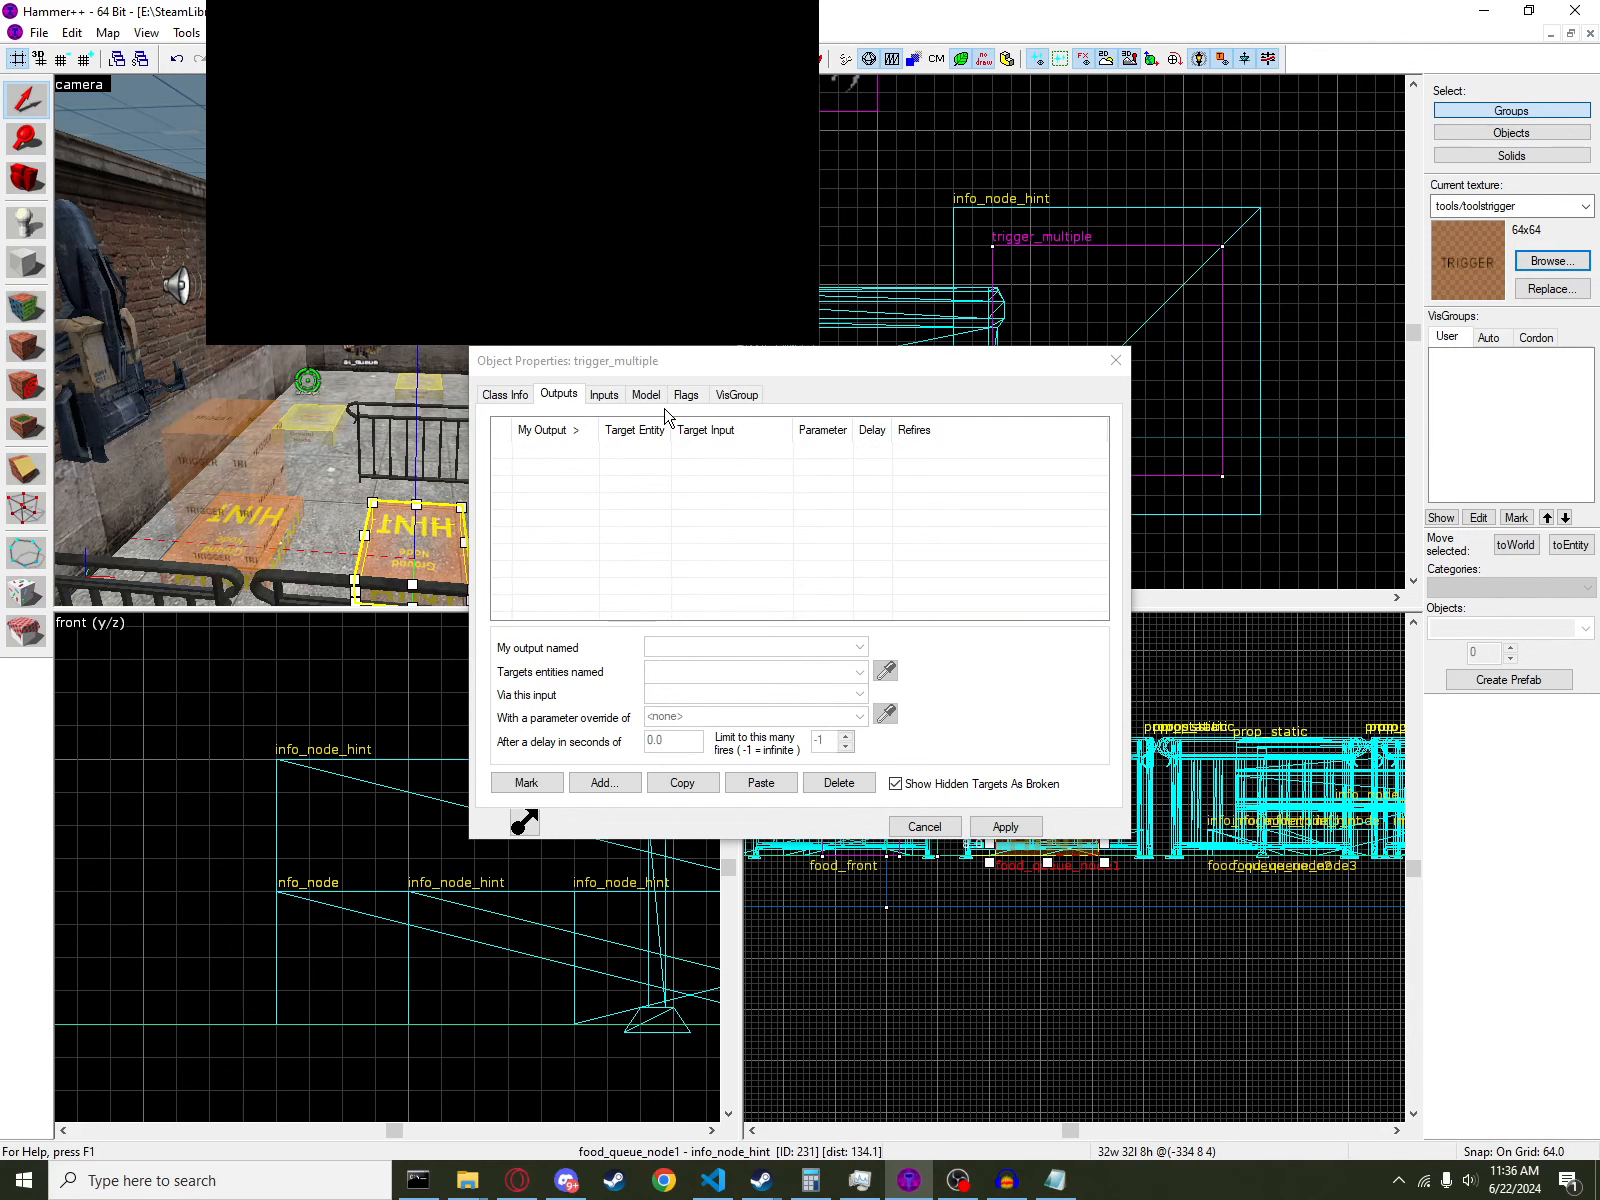
click(692, 394)
click(644, 394)
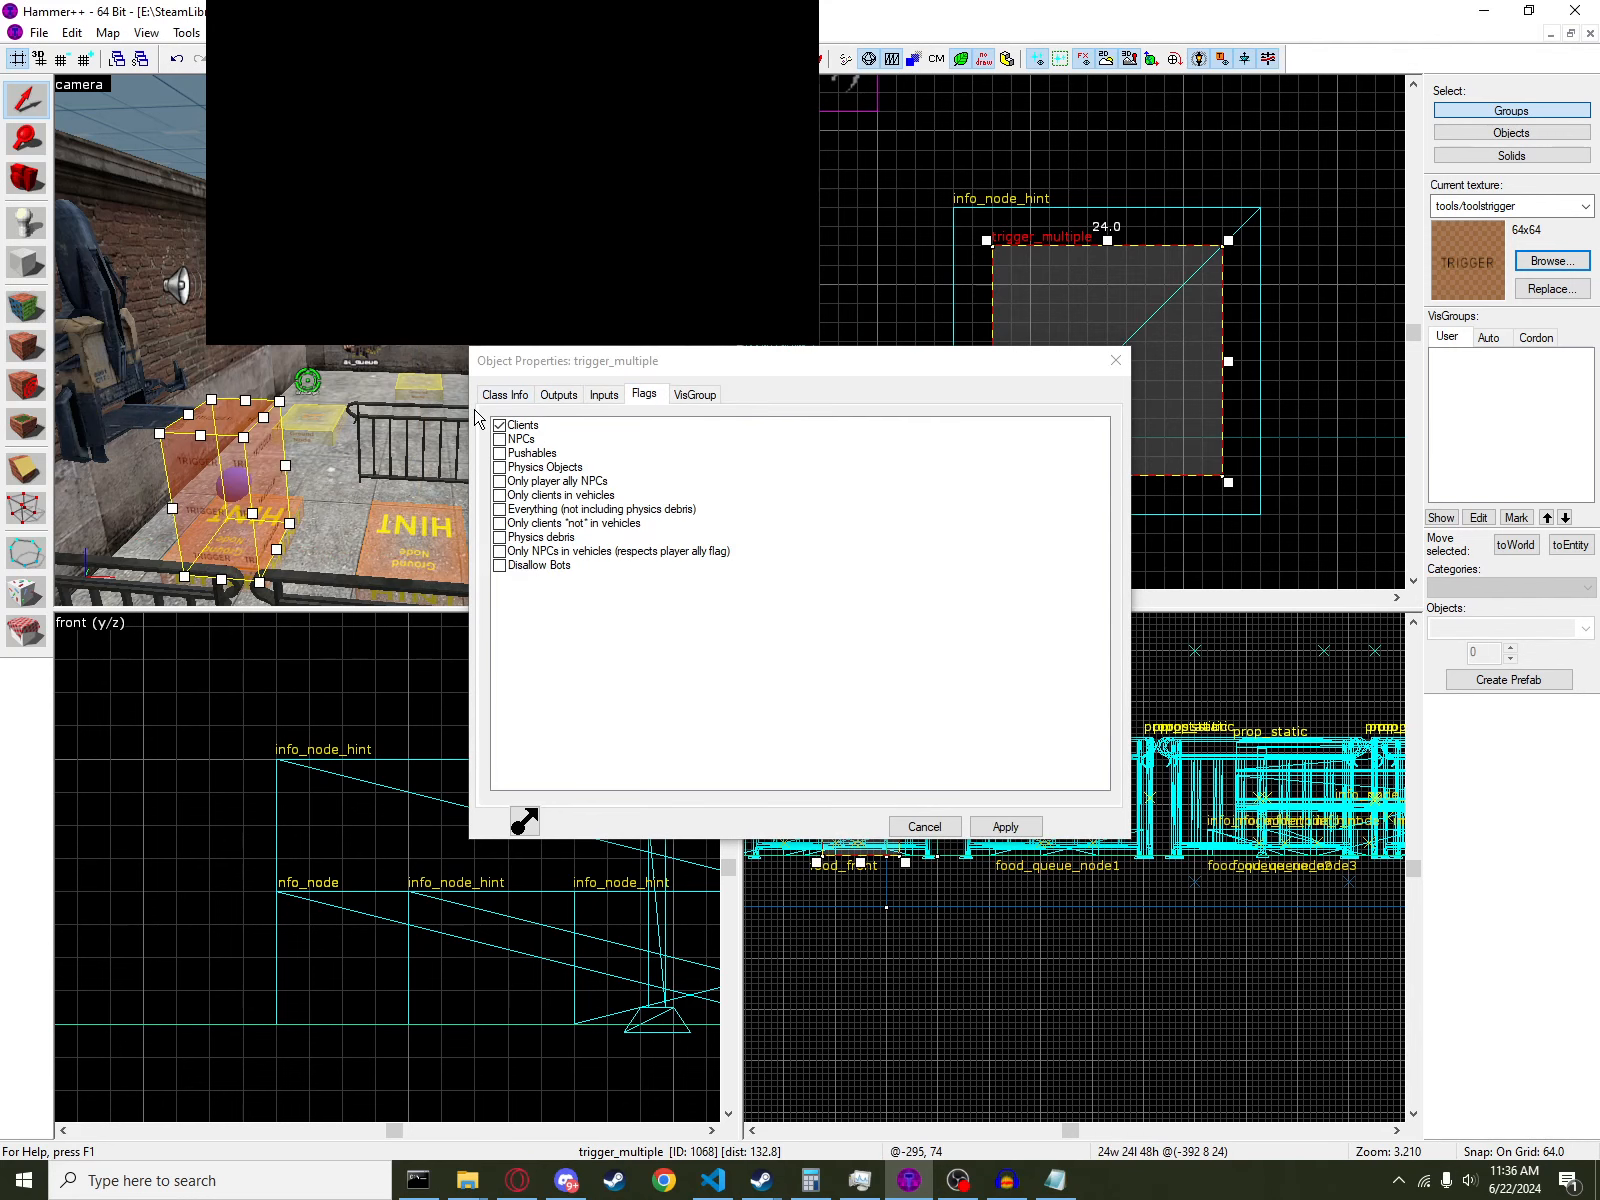
click(505, 394)
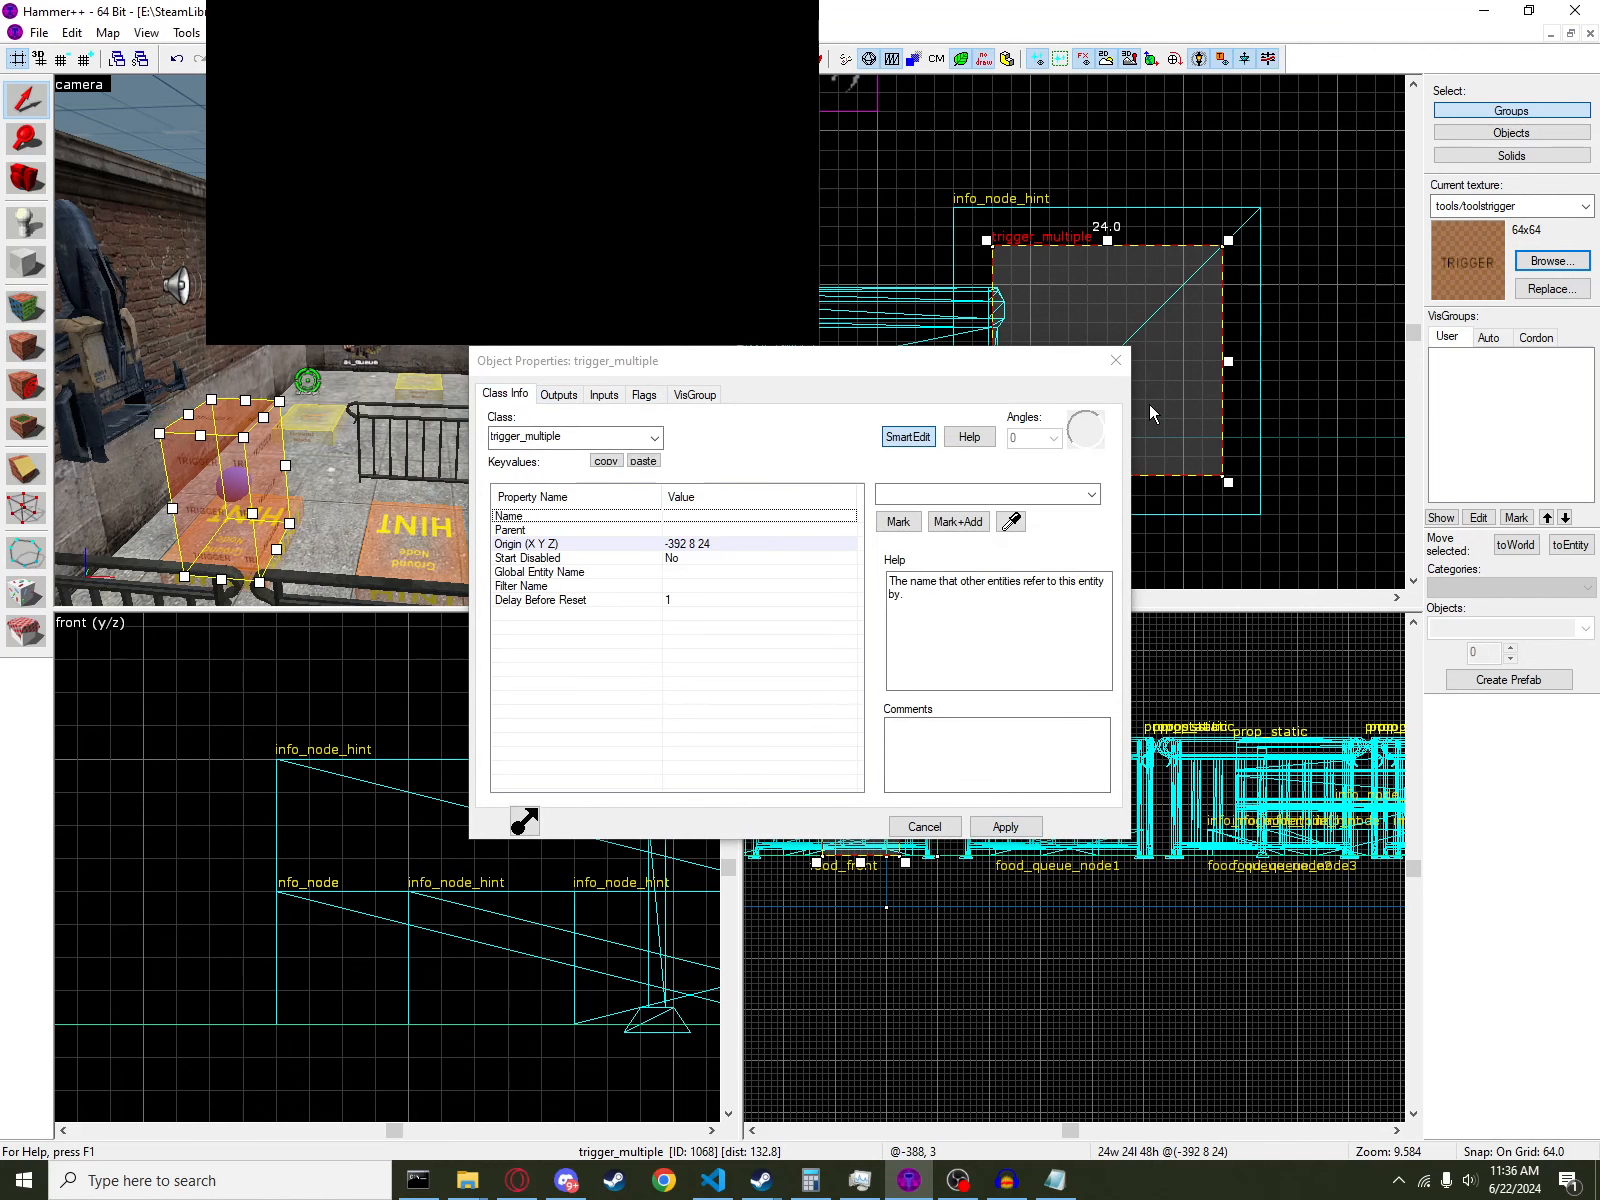
click(1116, 360)
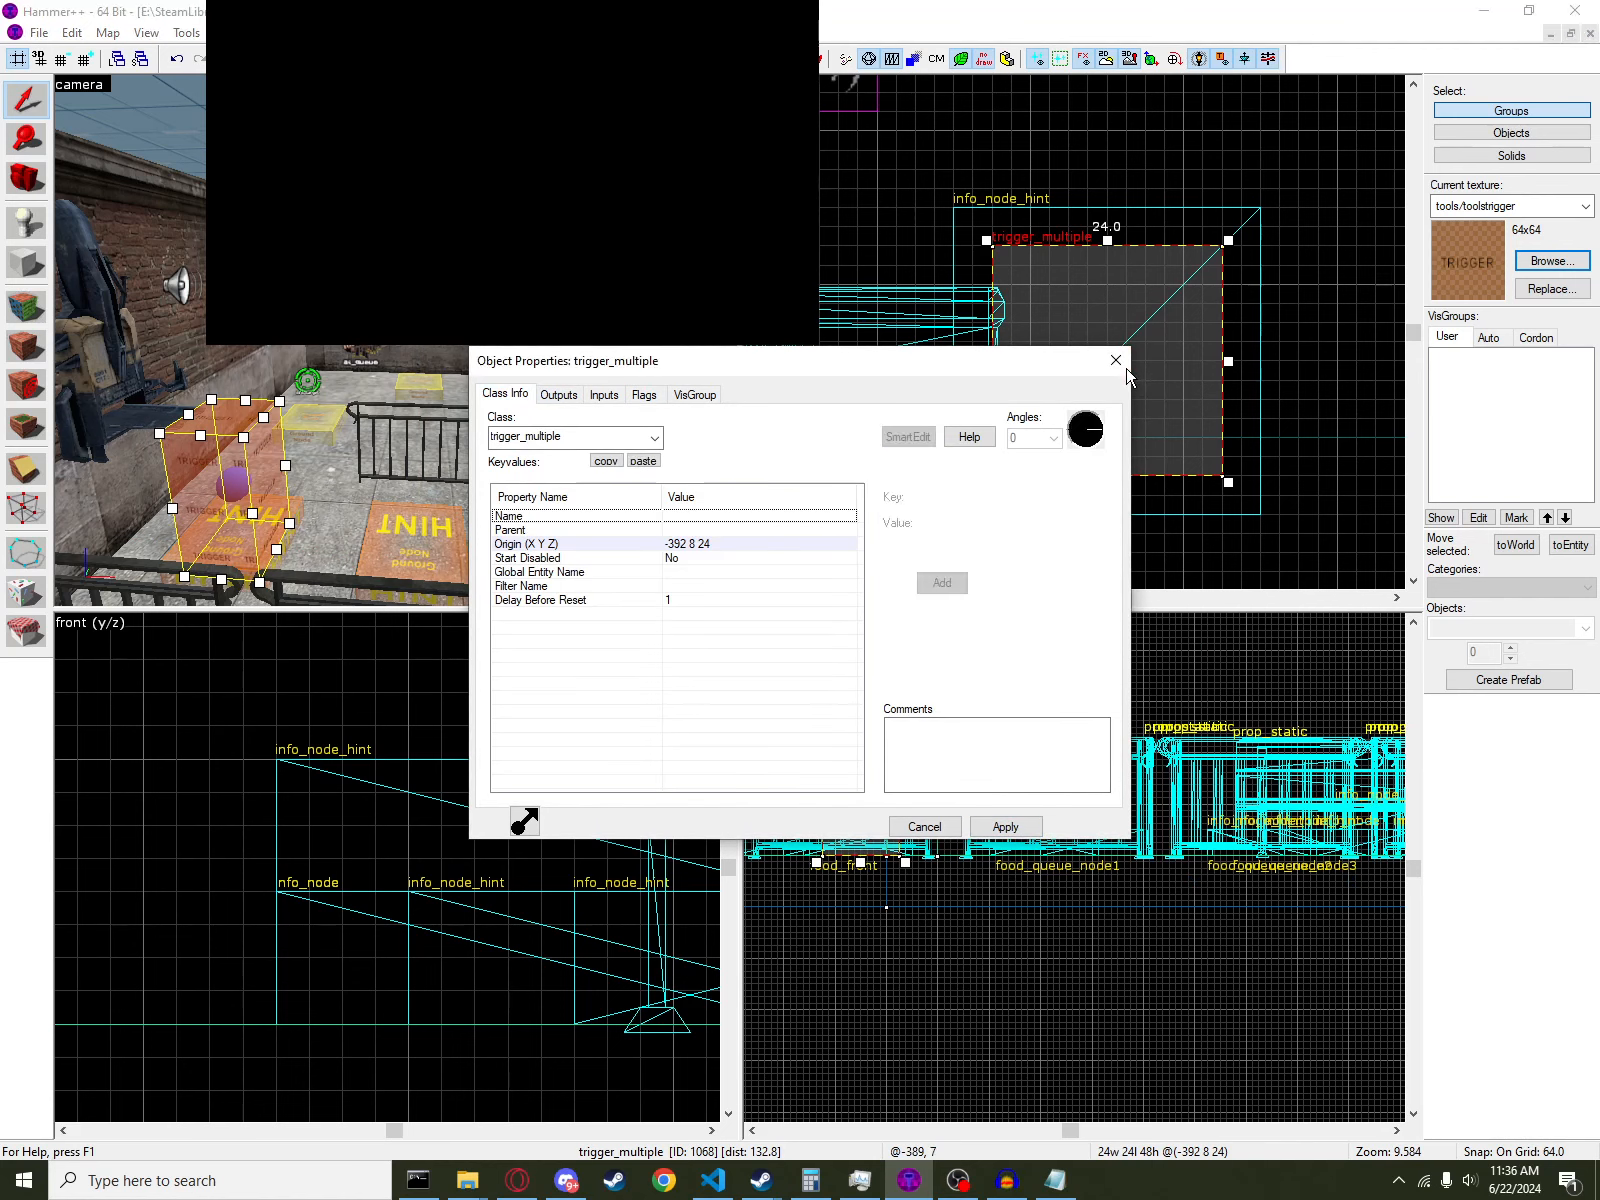
- Place a logic_timer entity on the brick wall beside the food queue and select it
scroll(462, 474, down, 2)
scroll(462, 474, up, 3)
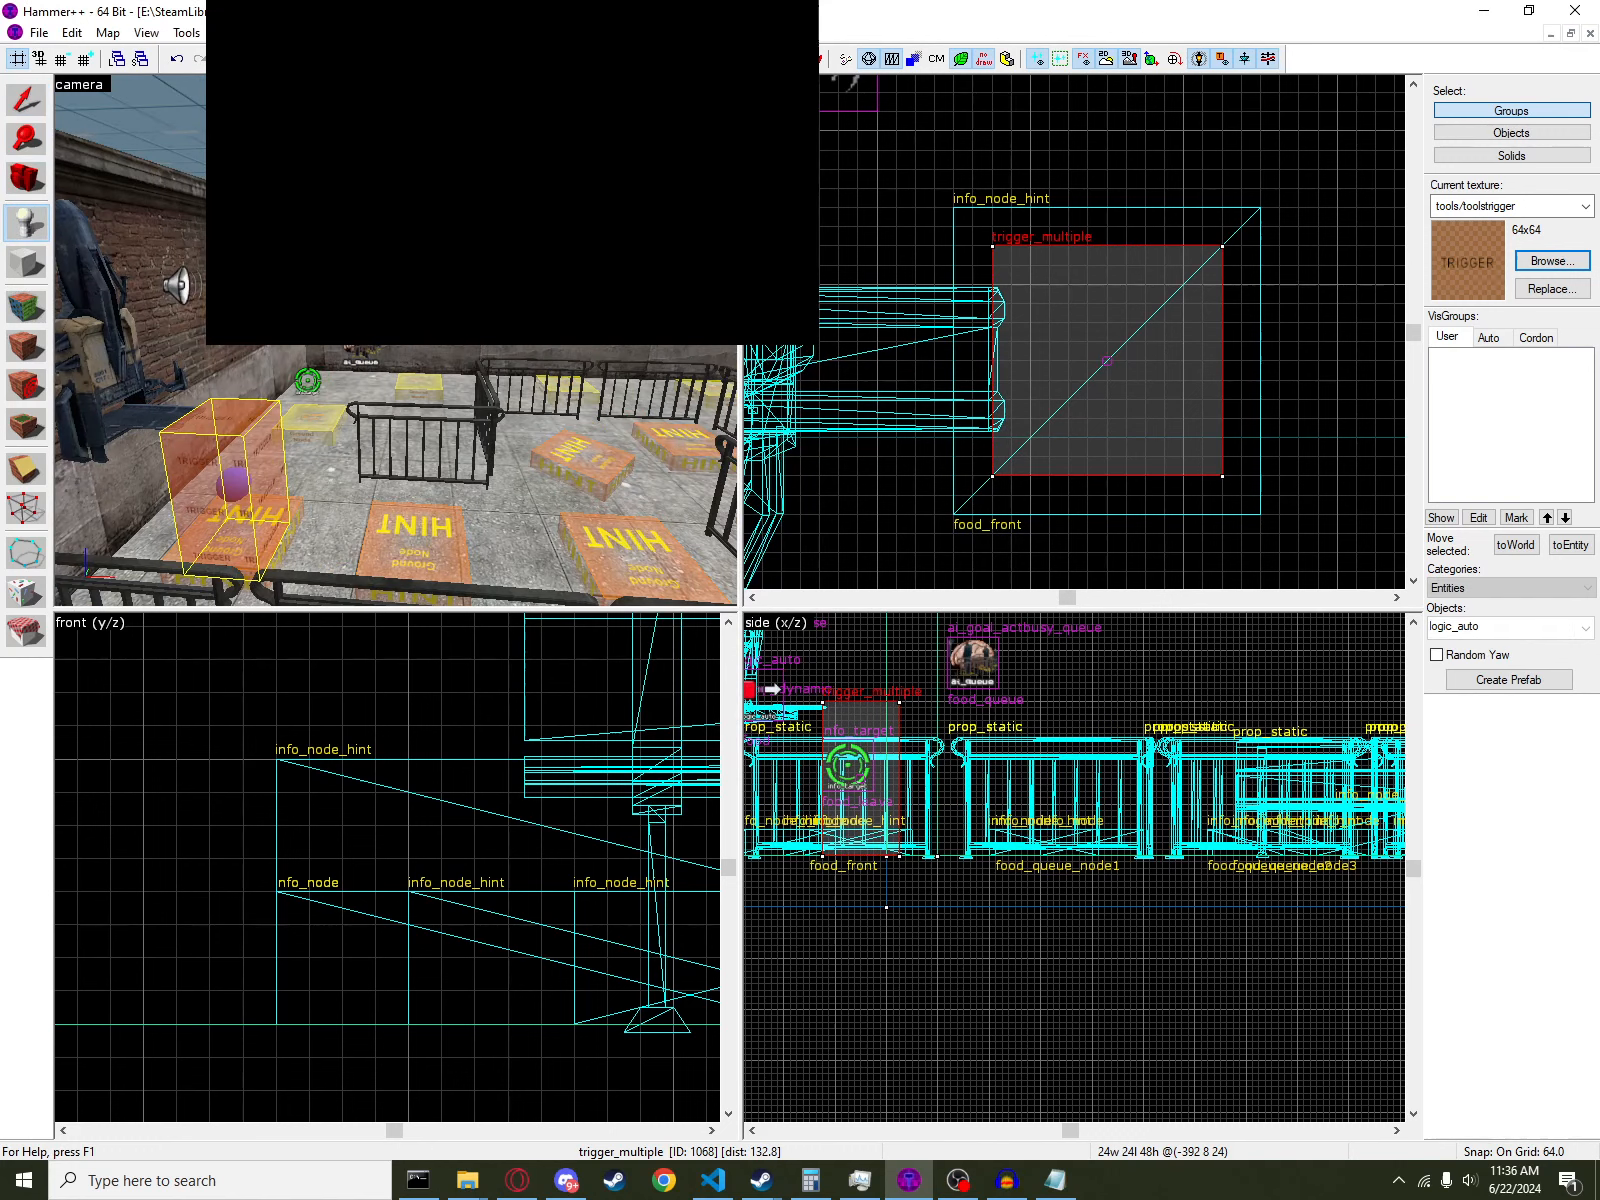
click(1474, 627)
text(timer)
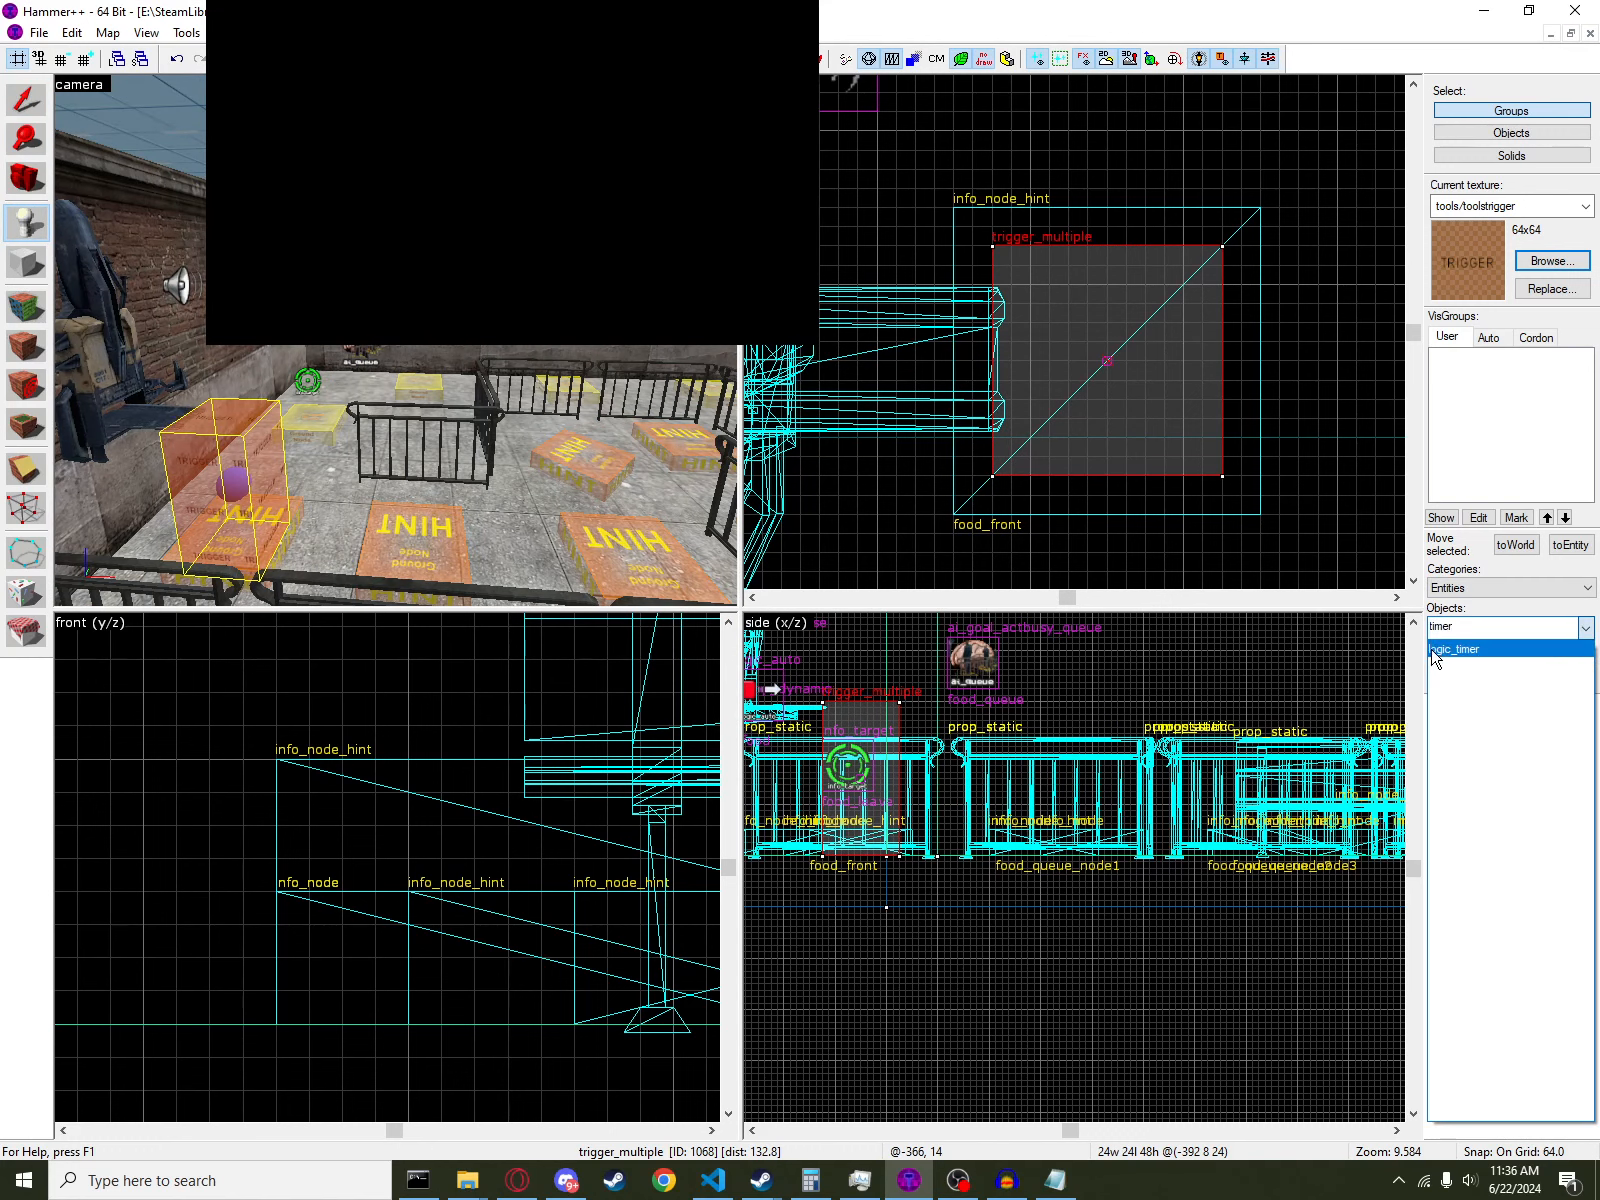
click(1436, 652)
key(z)
key(w)
key(w)
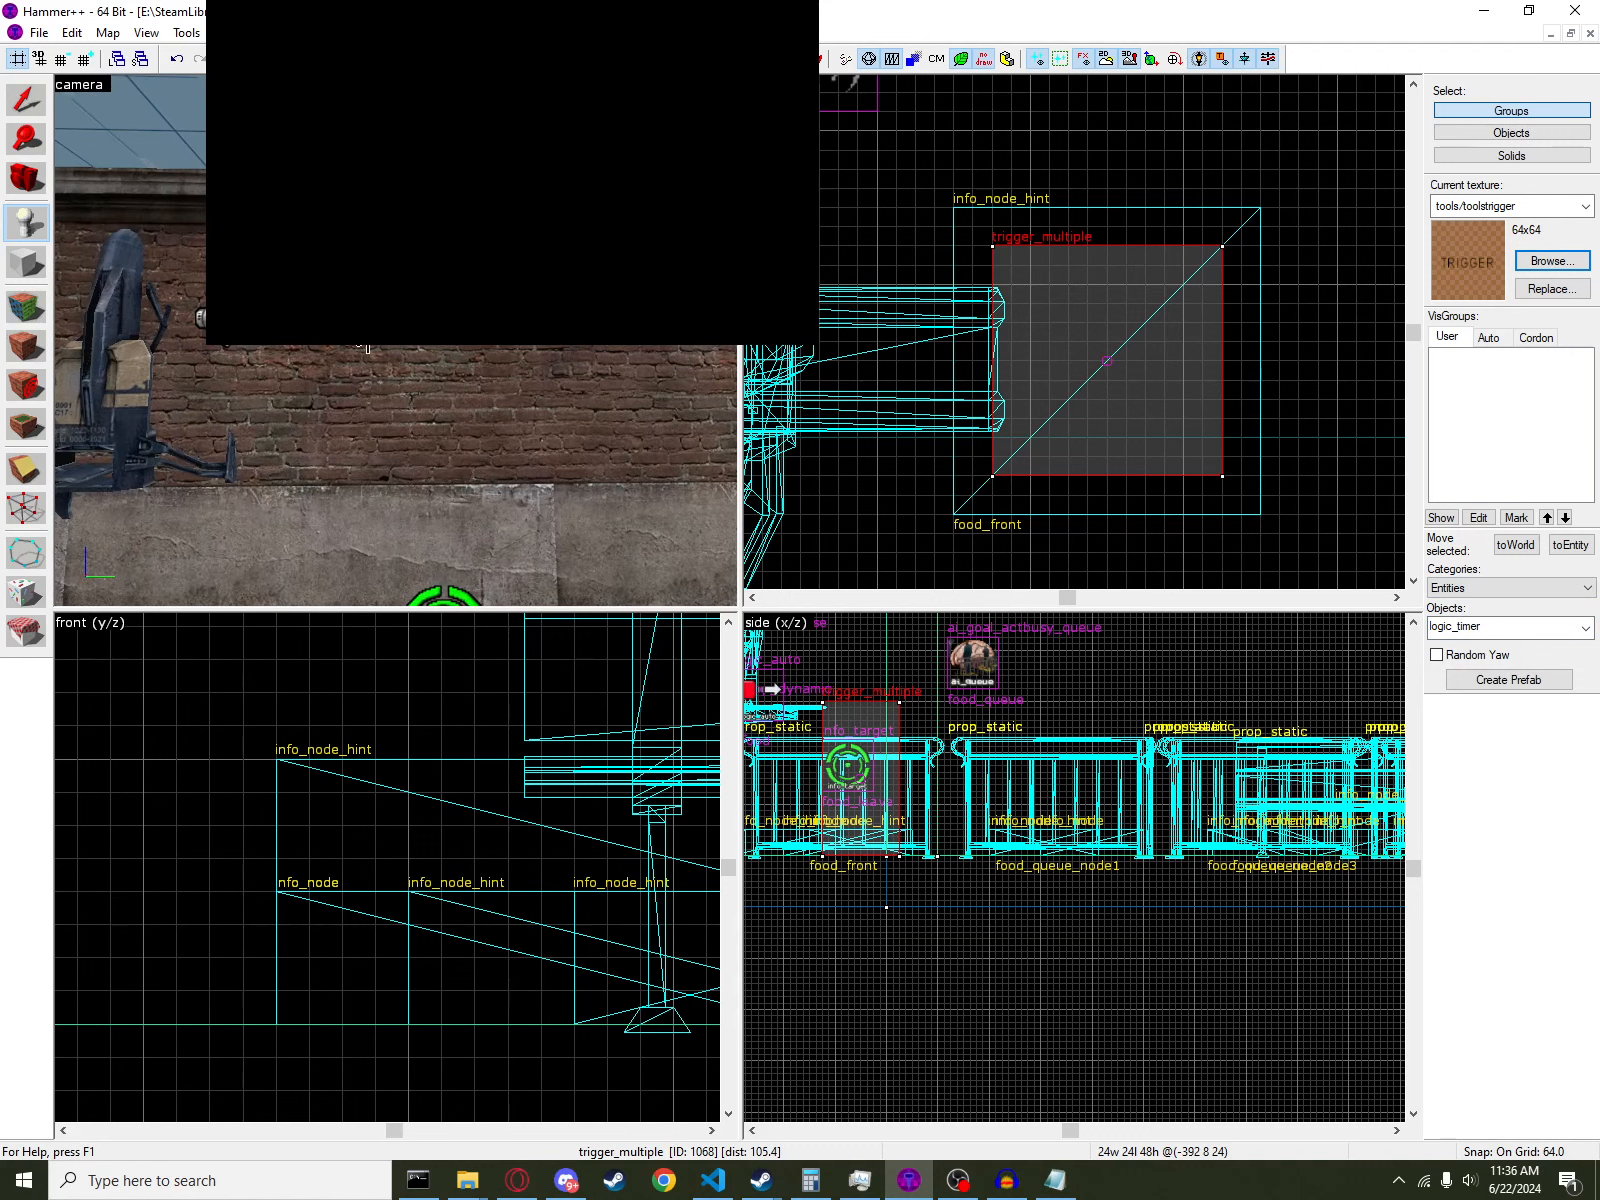
click(236, 318)
click(30, 107)
click(320, 352)
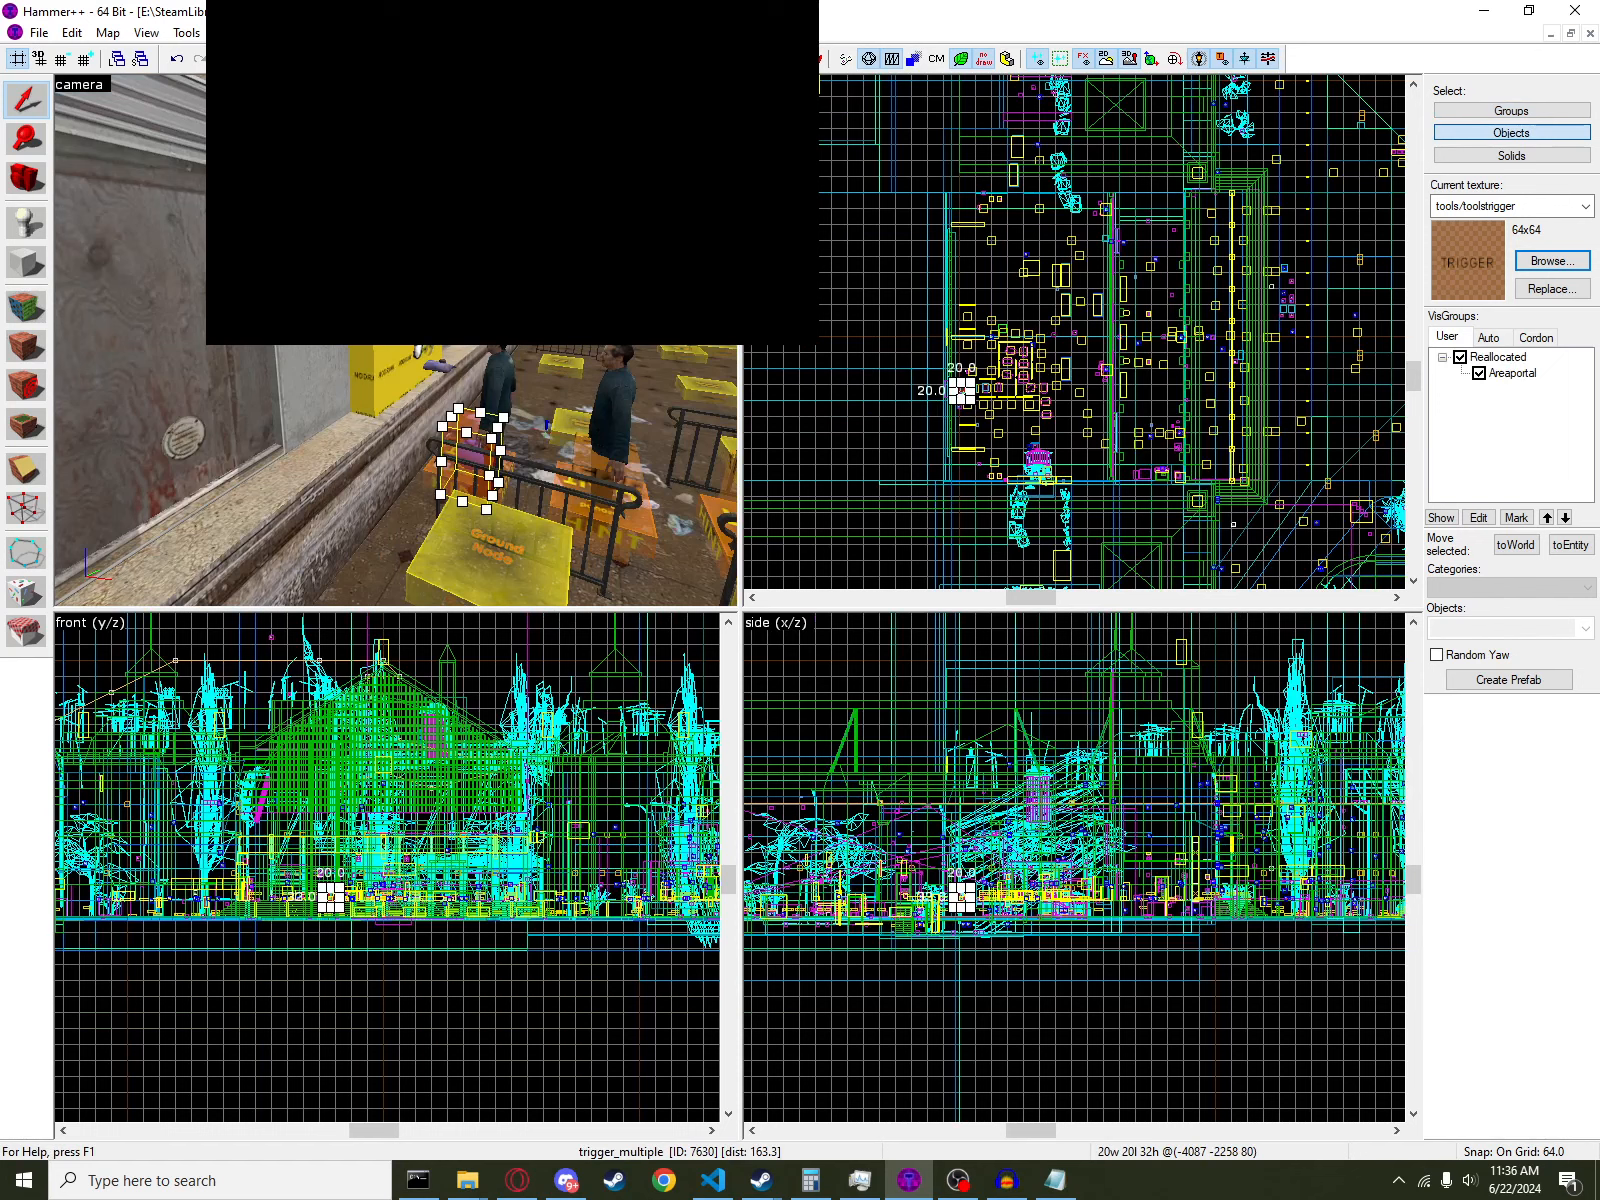
- Examine the move time keyvalues of actbusy_food_queue in the other open map, then return to the queue map
key(alt+Return)
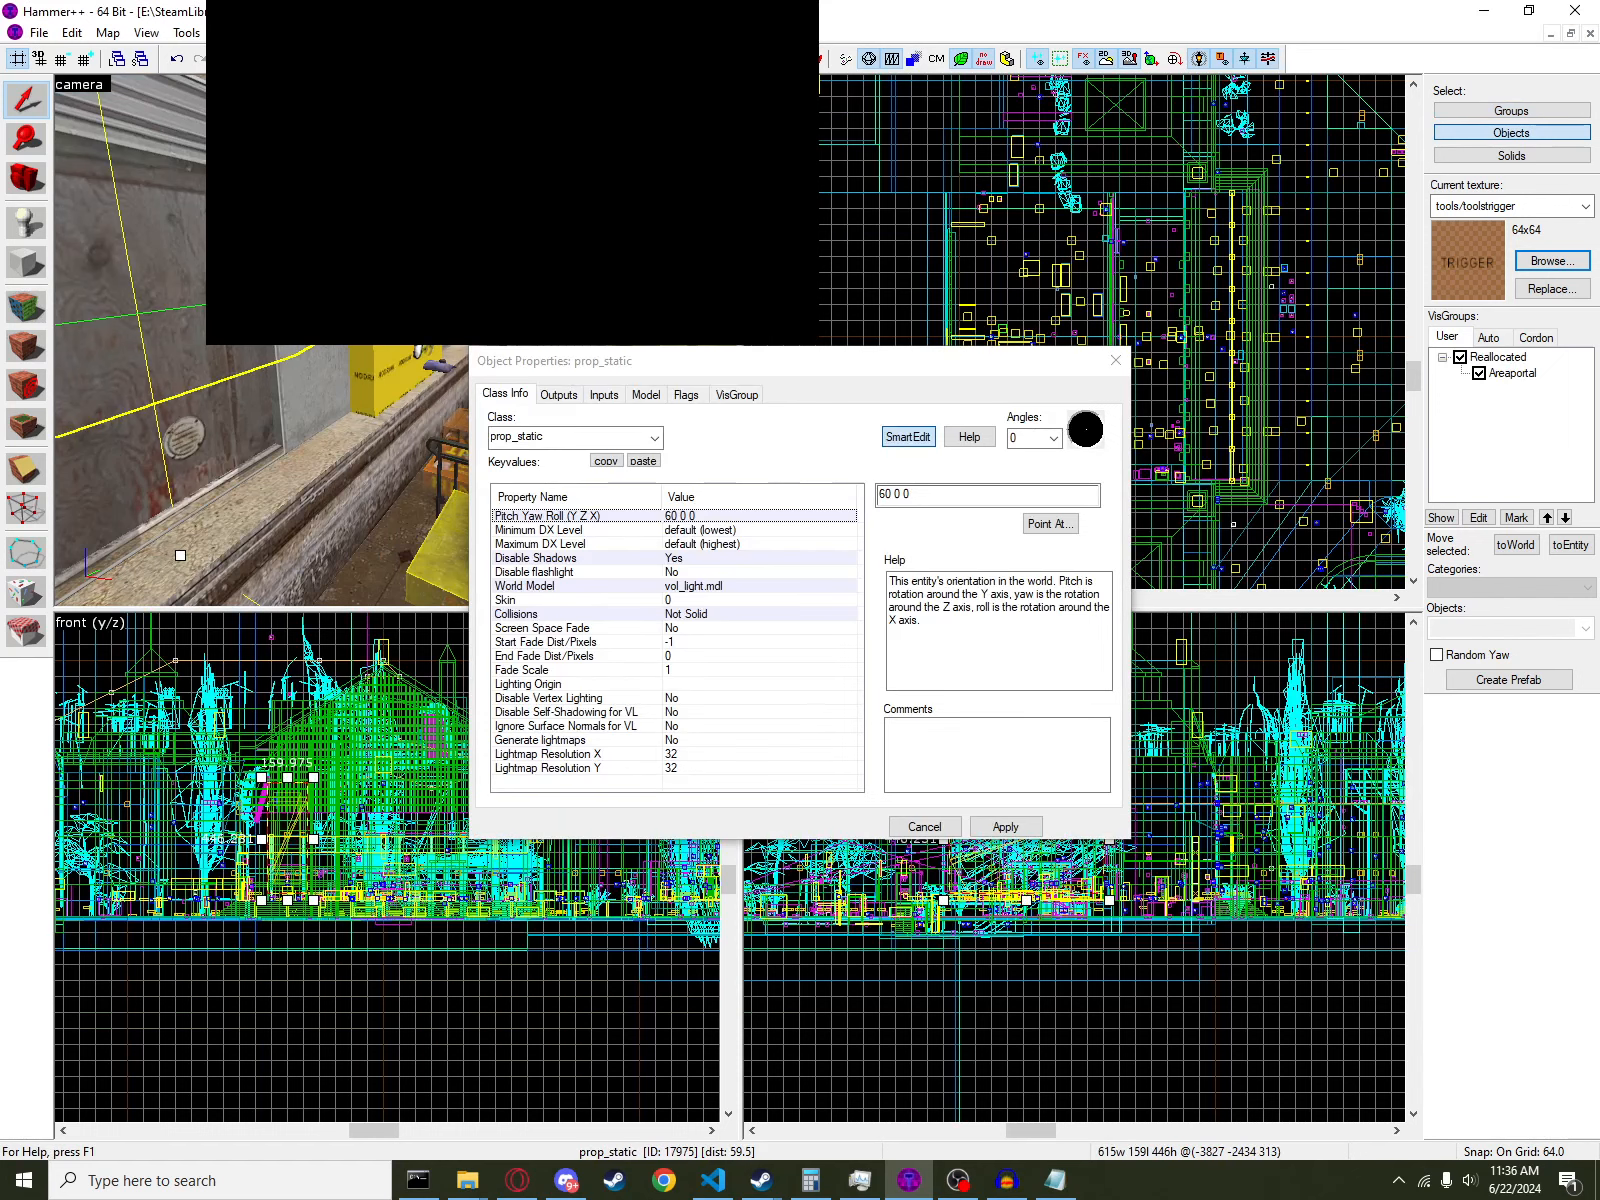
key(s)
key(z)
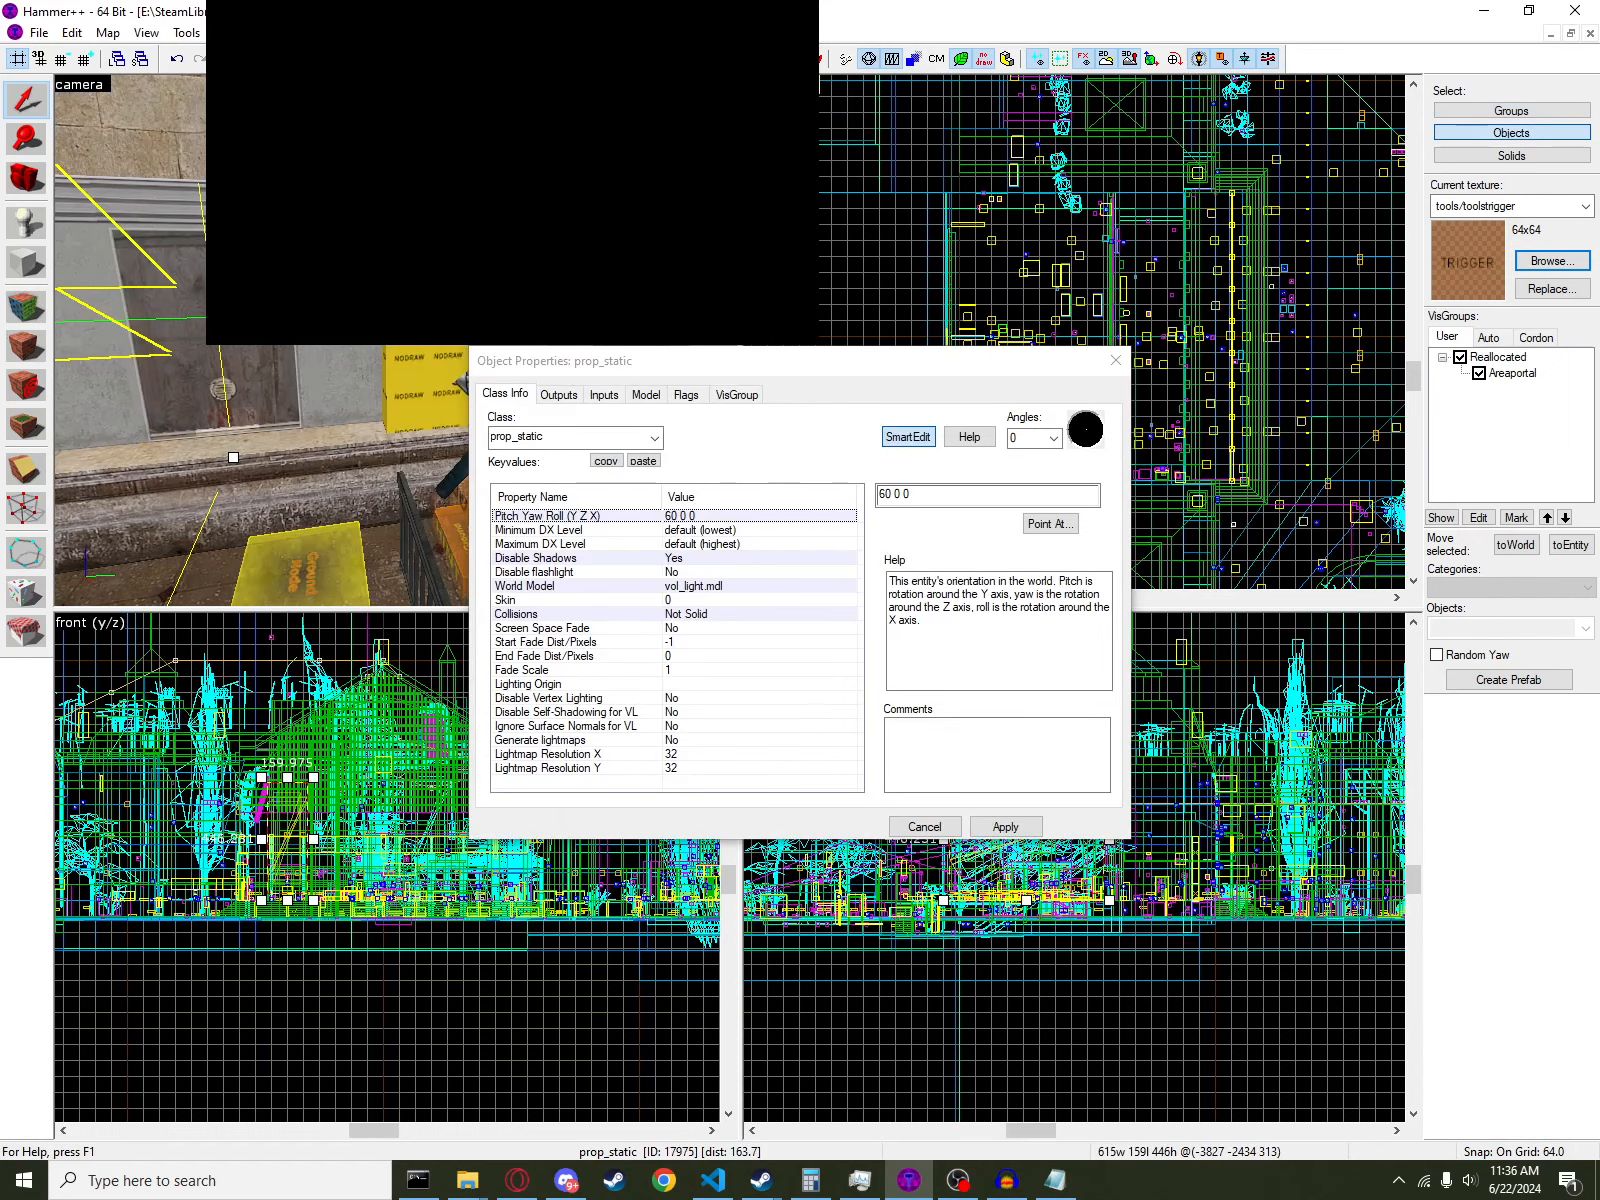
click(393, 346)
click(667, 531)
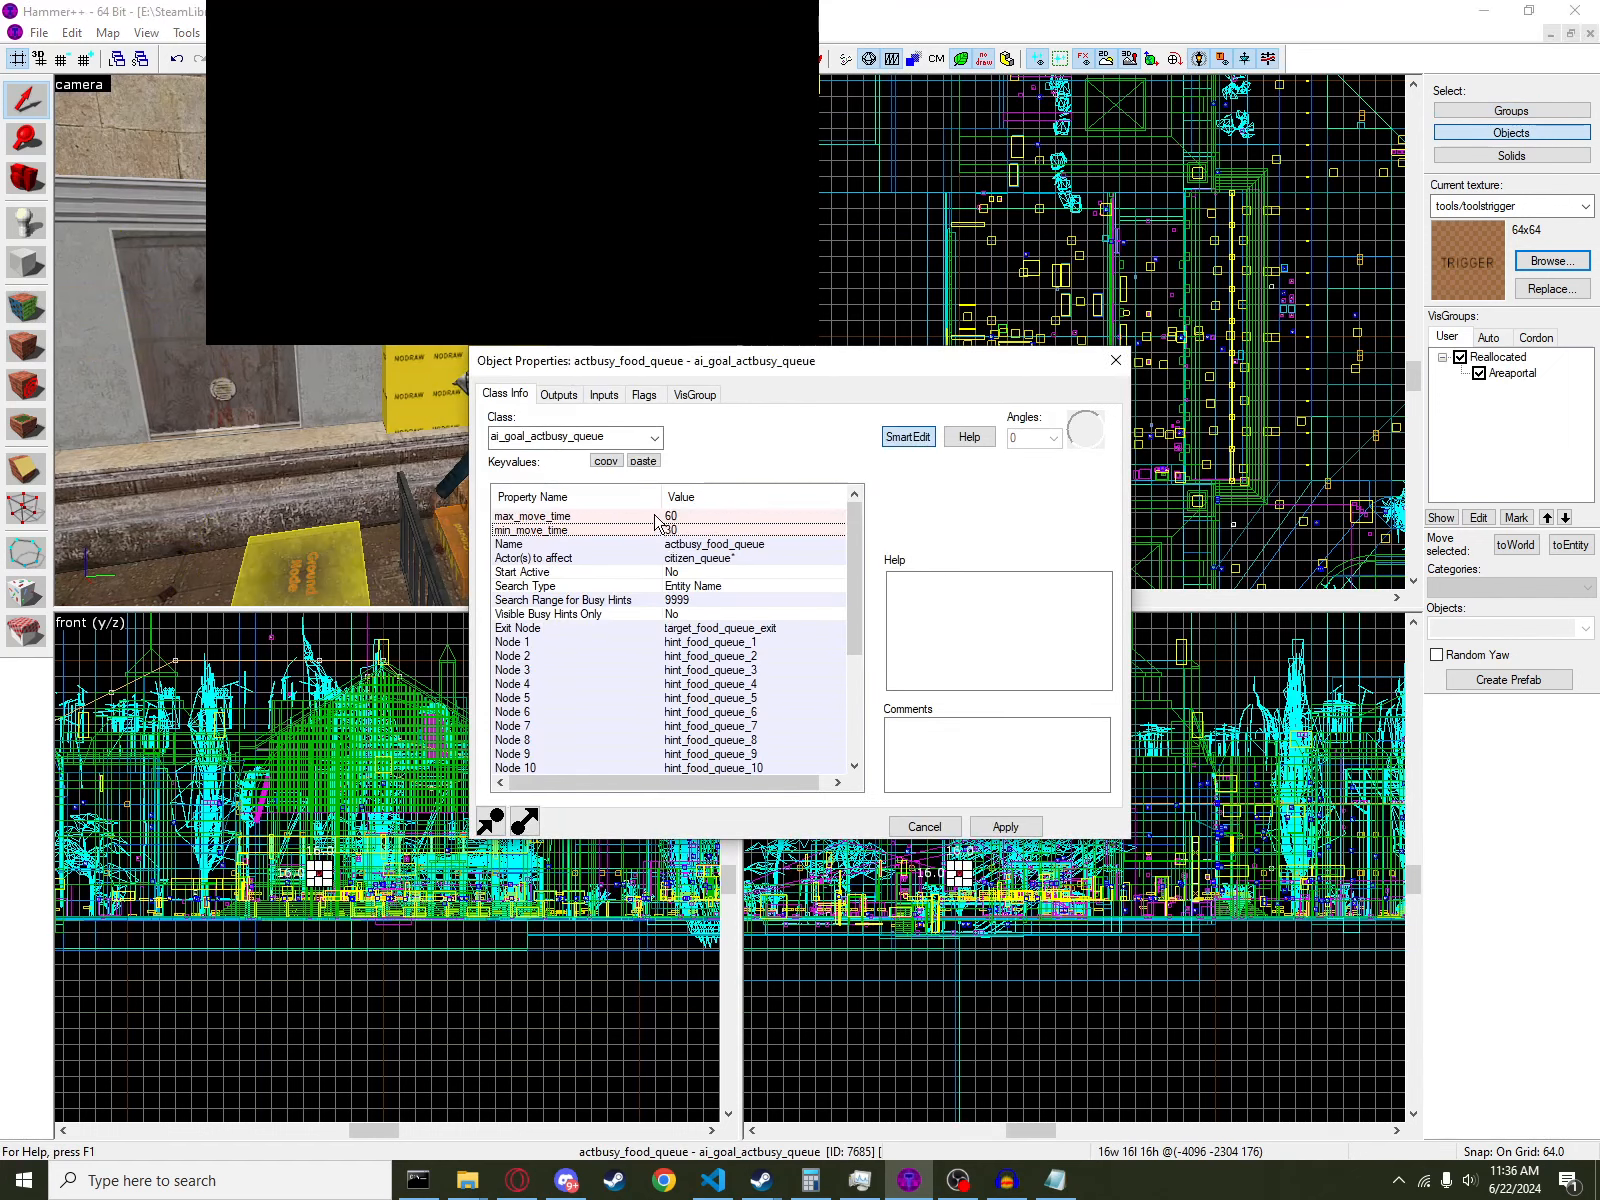
click(1115, 360)
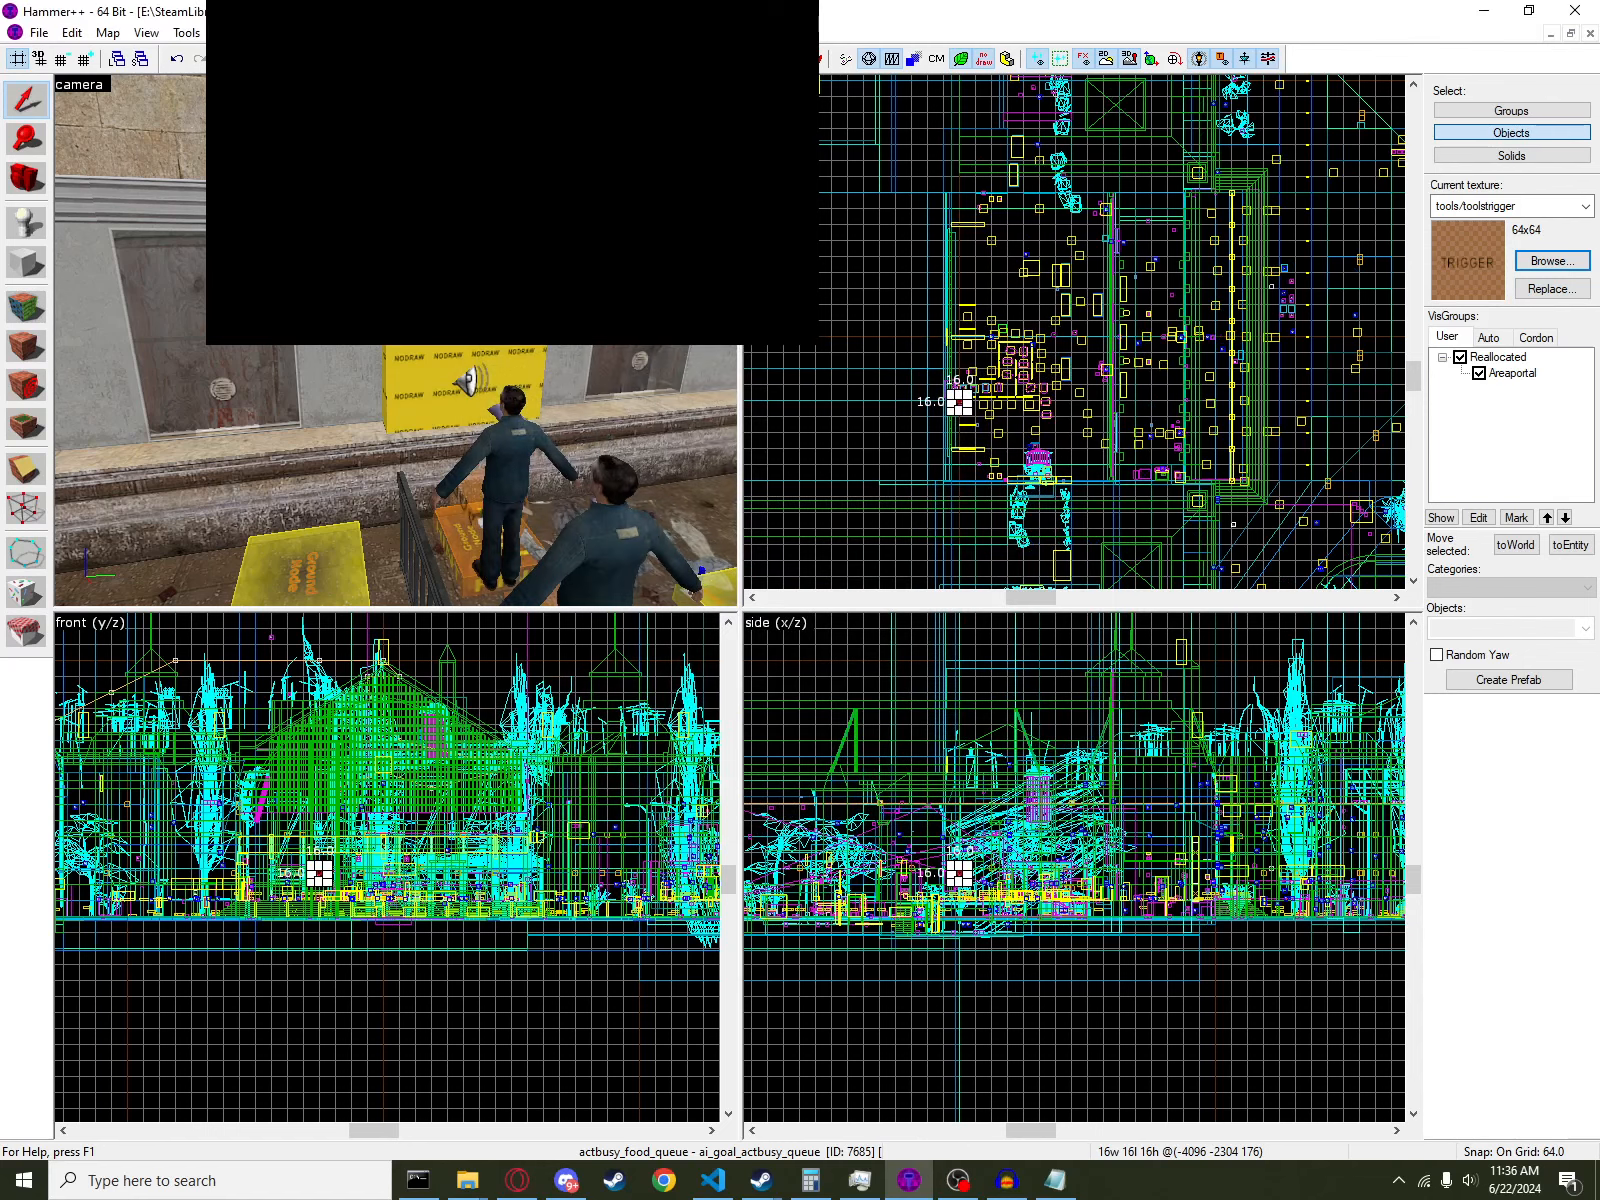
click(297, 33)
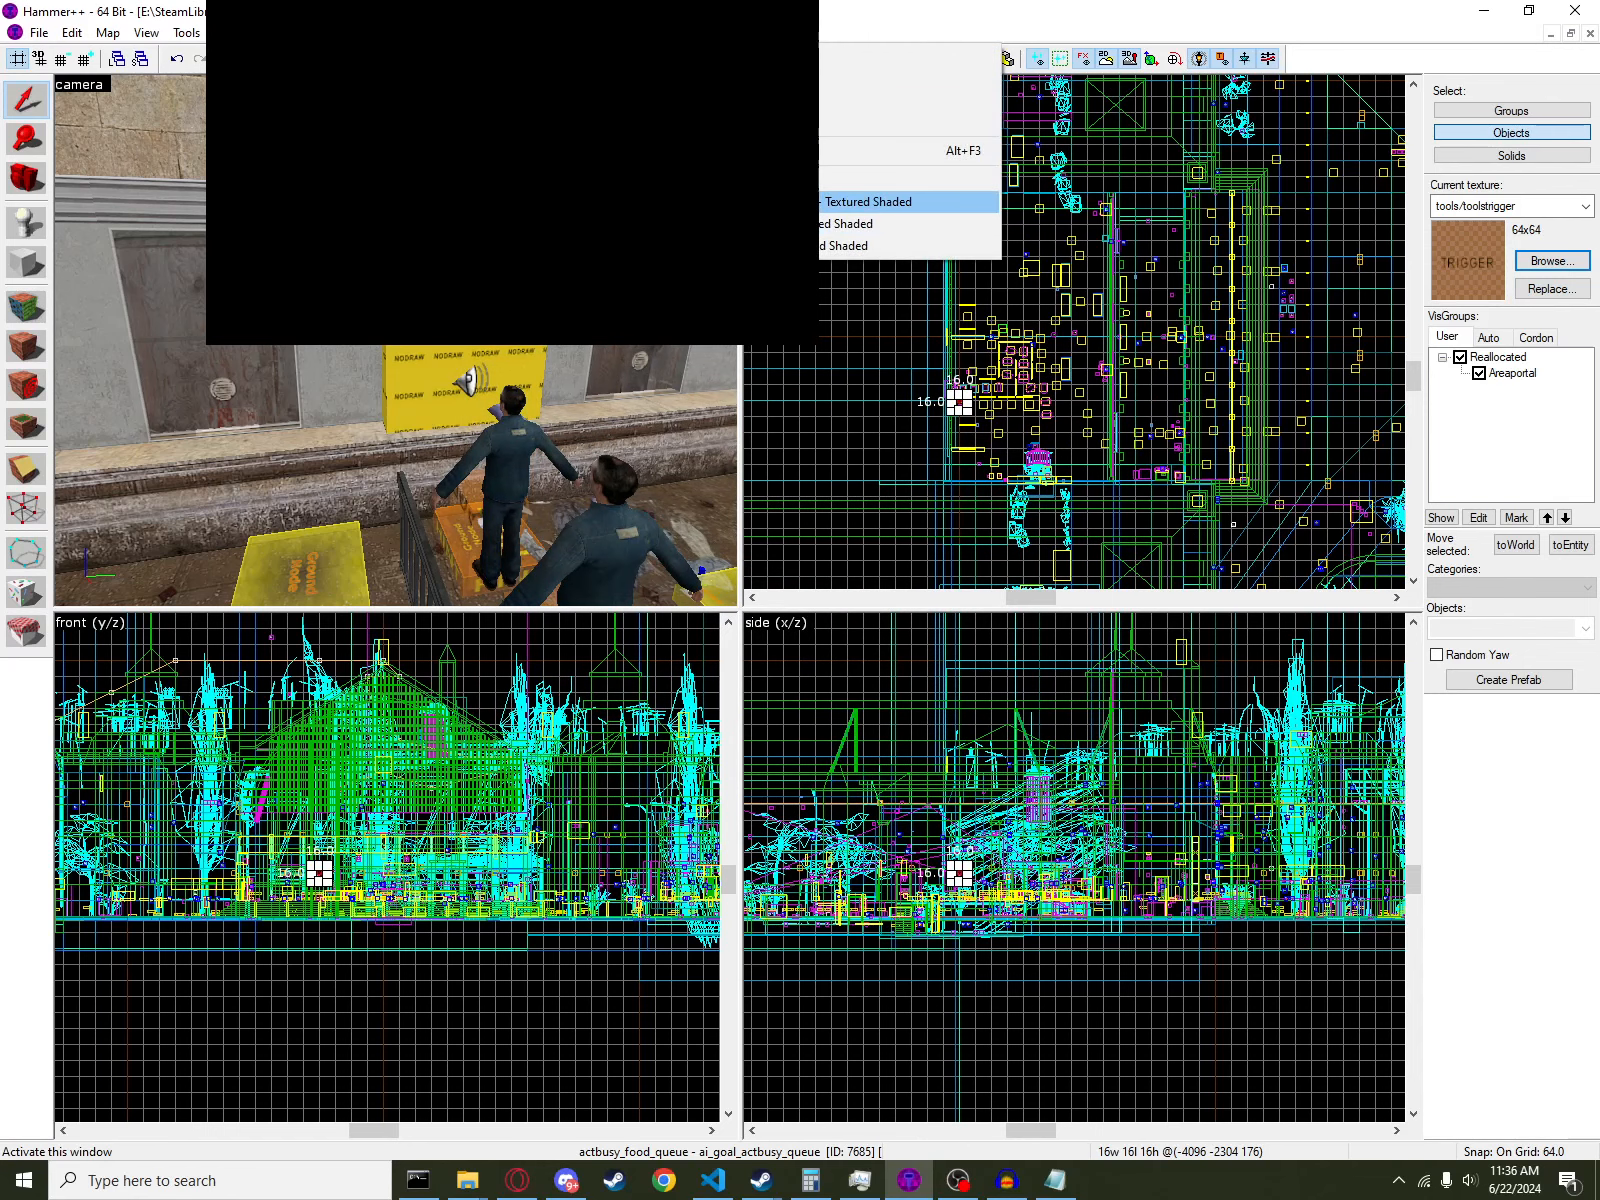
click(400, 201)
- Set the logic_timer's minimum random interval to 3 and its maximum random interval to 10
key(alt+Return)
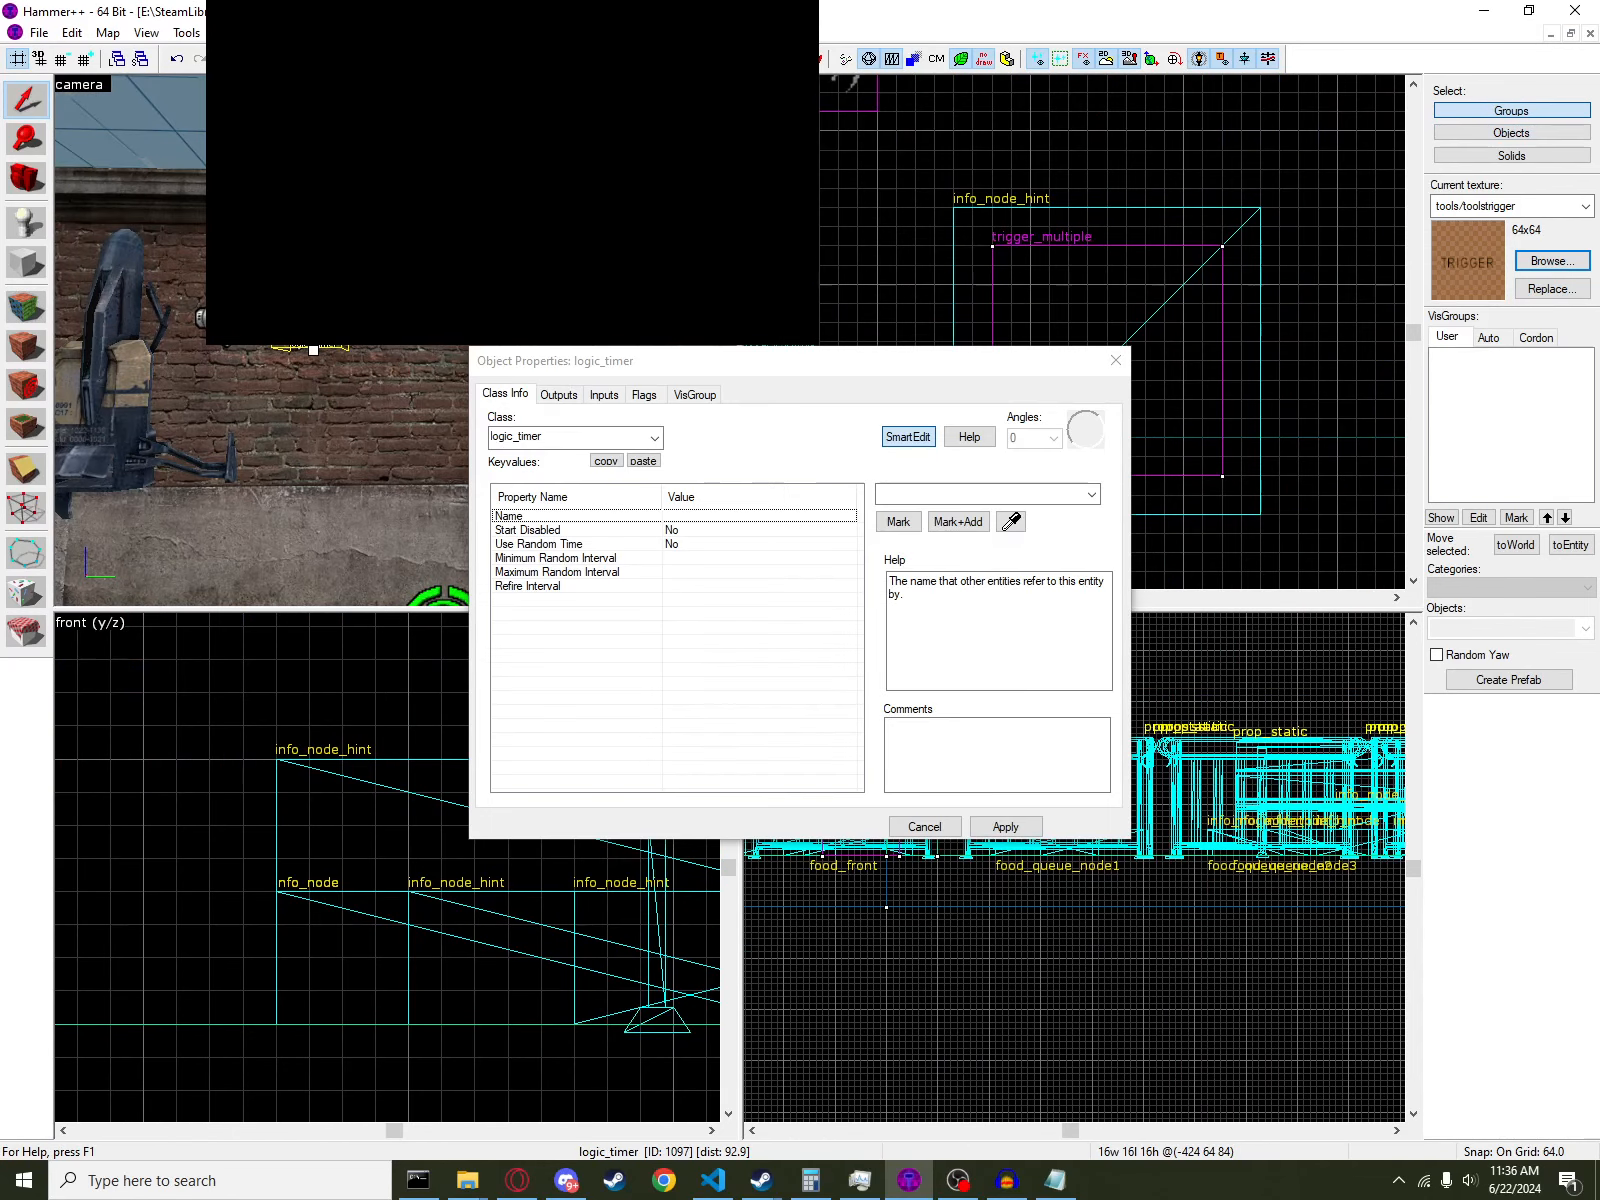
key(z)
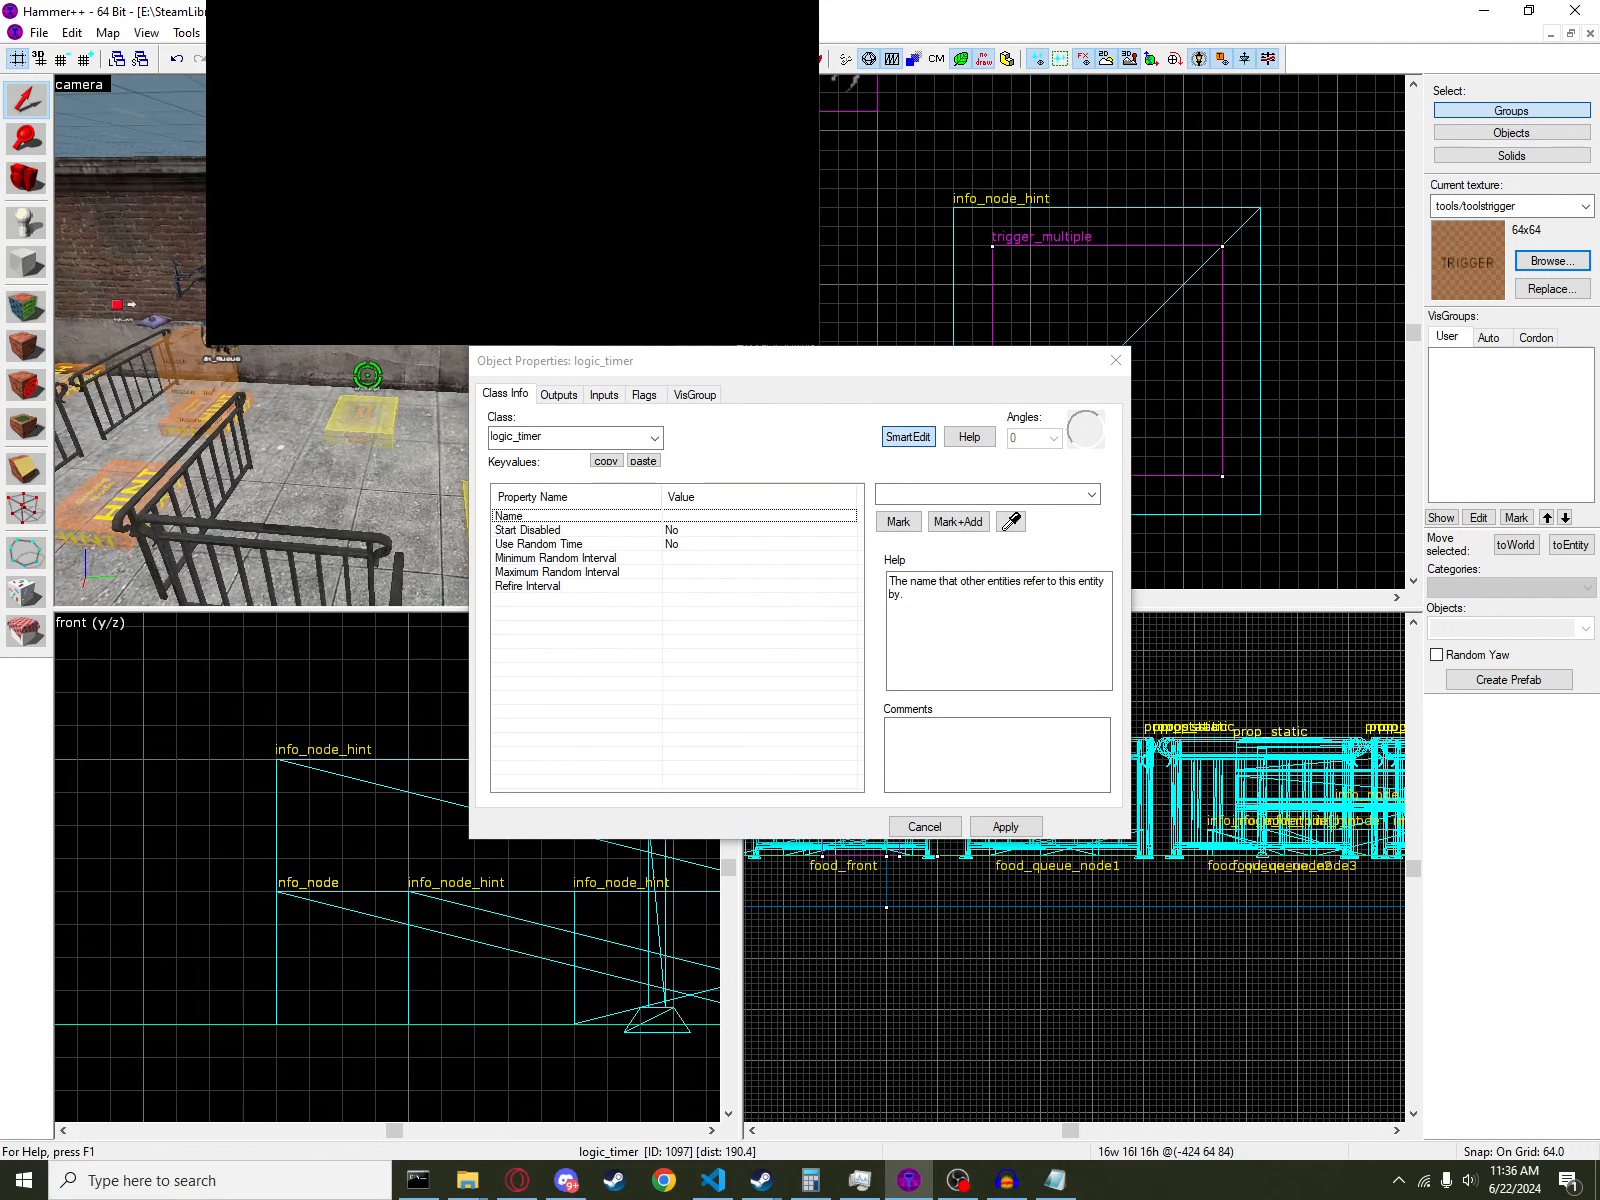
click(667, 559)
click(896, 494)
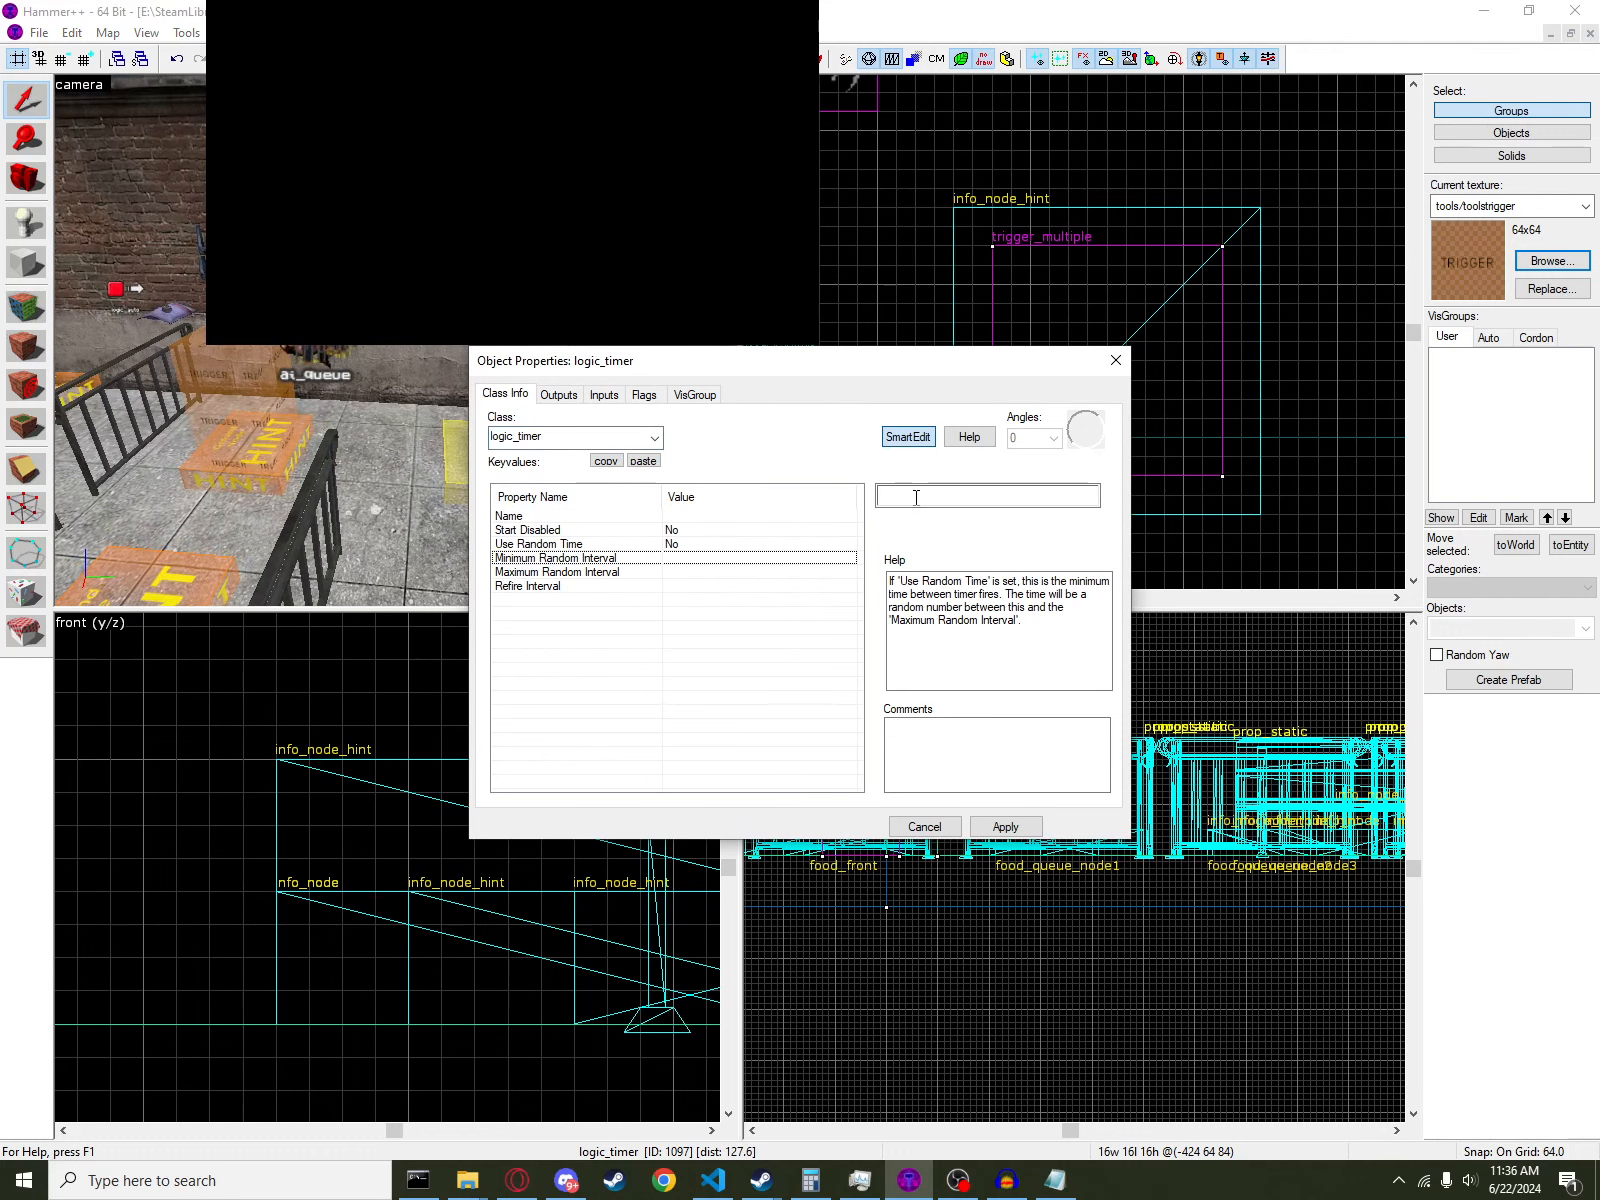
text(3)
click(712, 572)
click(930, 494)
text(1)
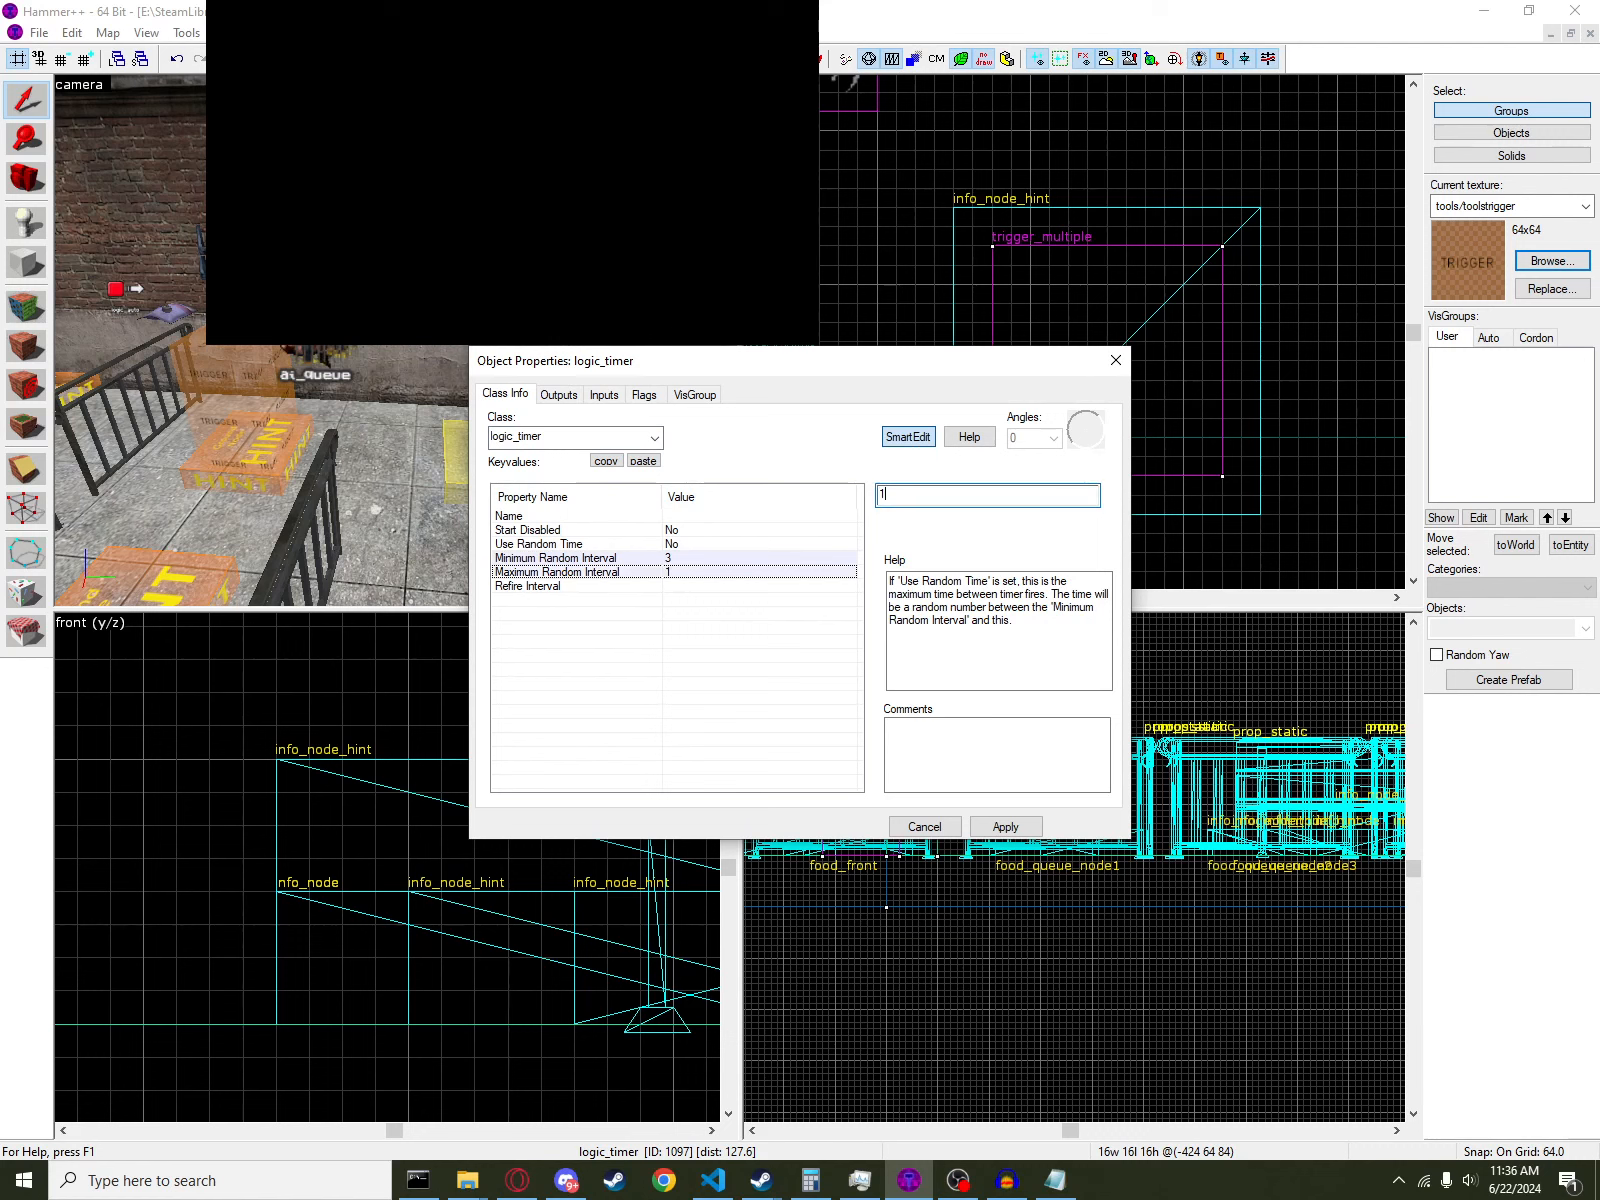
text(0)
key(Return)
- Set both Use Random Time and Start Disabled to Yes on the logic_timer
click(702, 544)
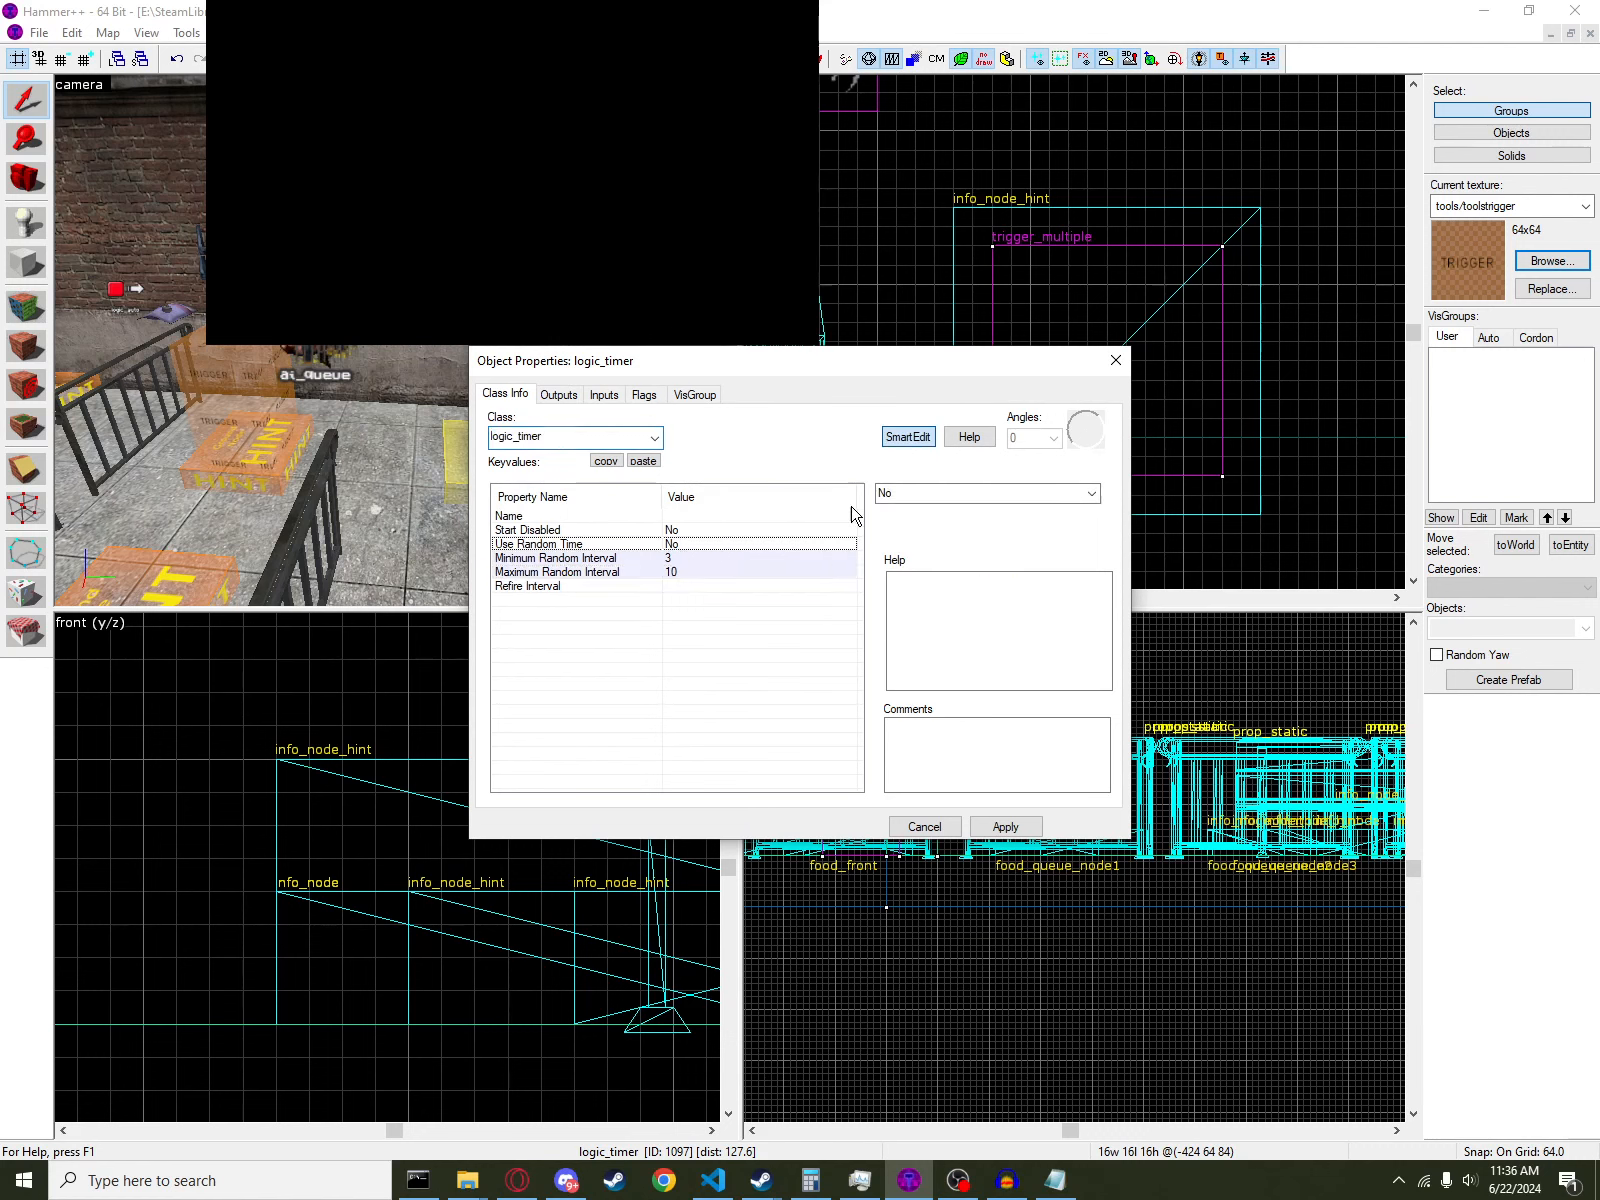
click(1094, 494)
click(1045, 518)
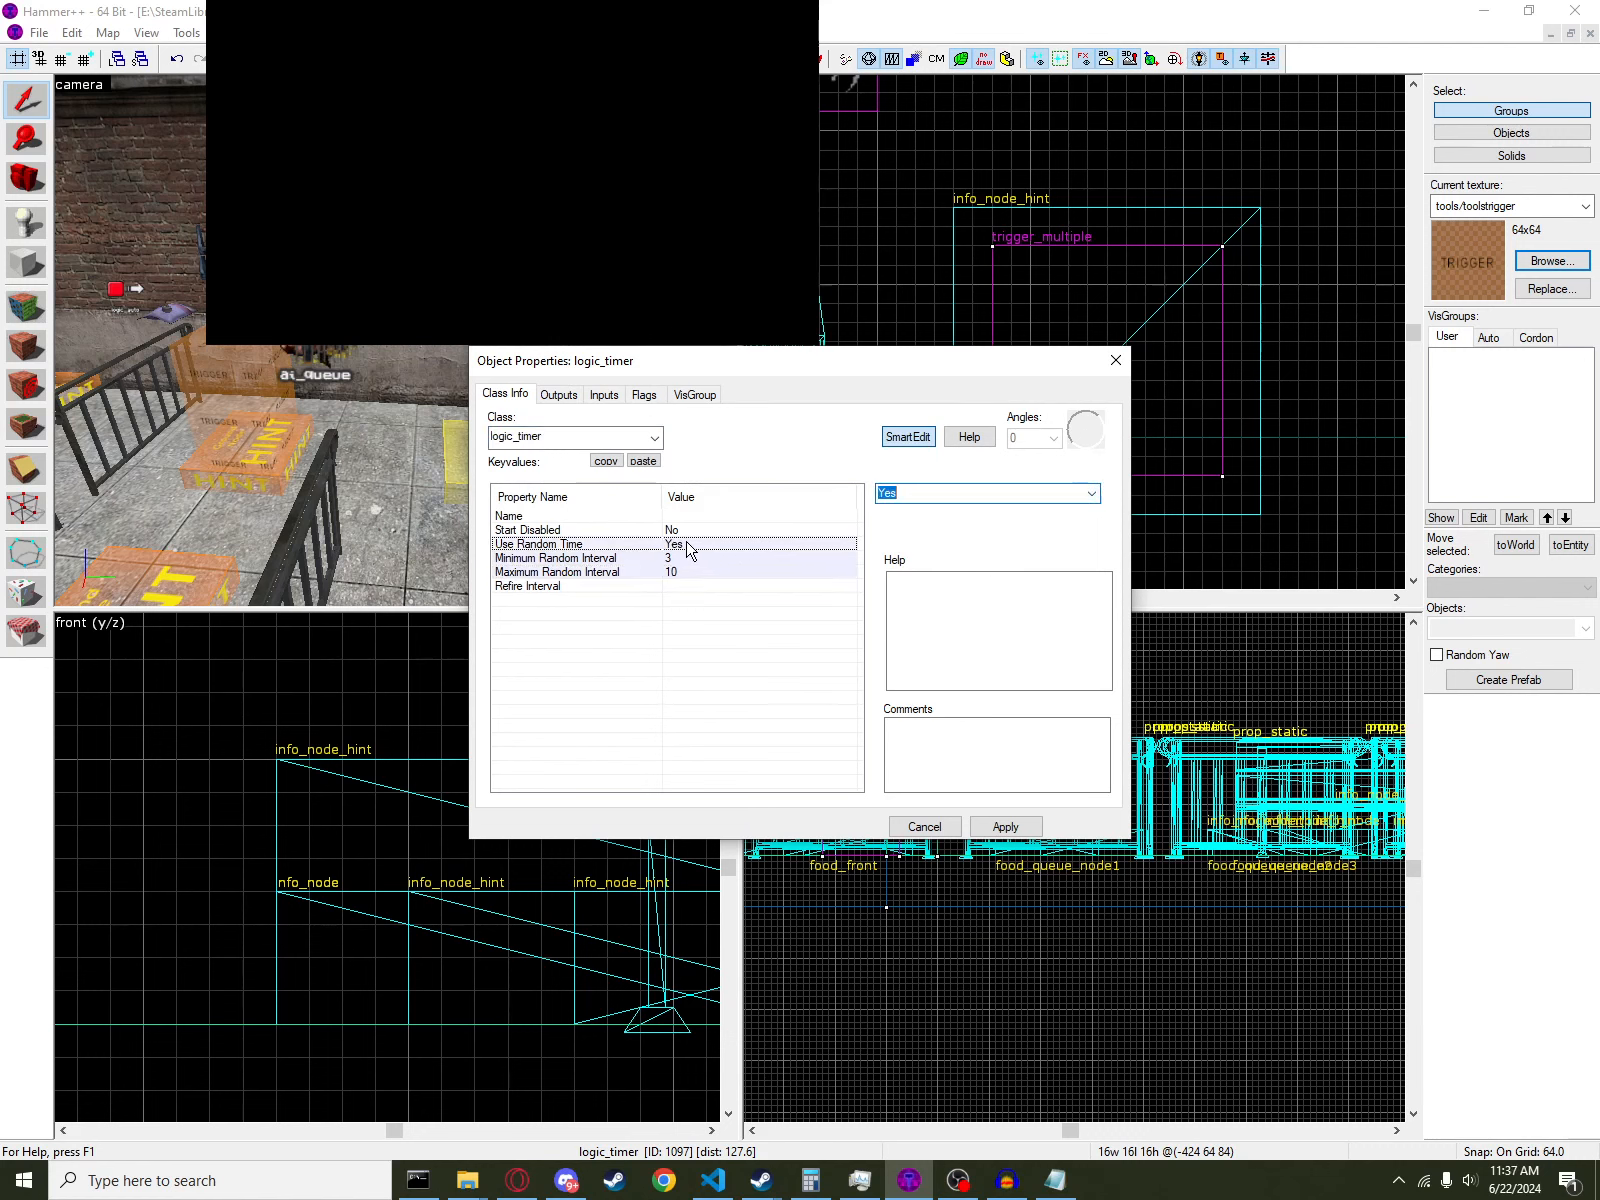
click(680, 530)
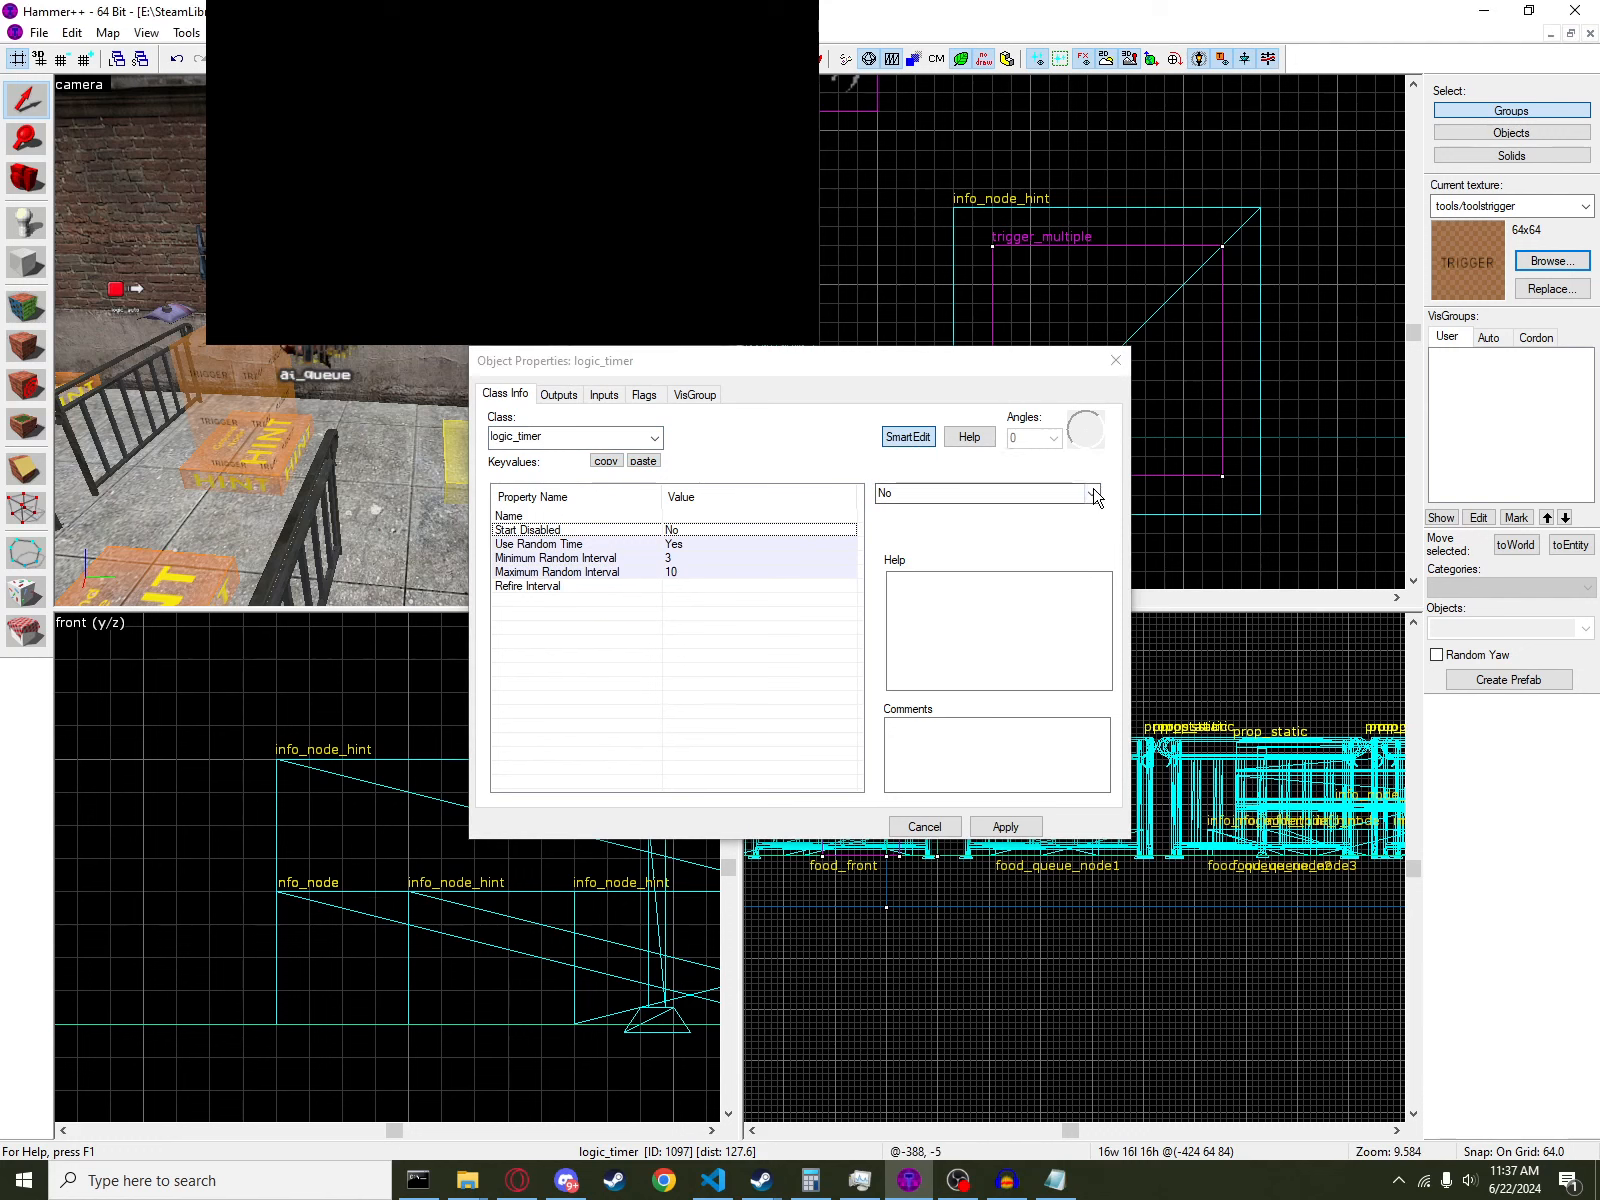
click(1090, 494)
click(1064, 520)
- Name the logic_timer movetimer and apply its properties
click(706, 516)
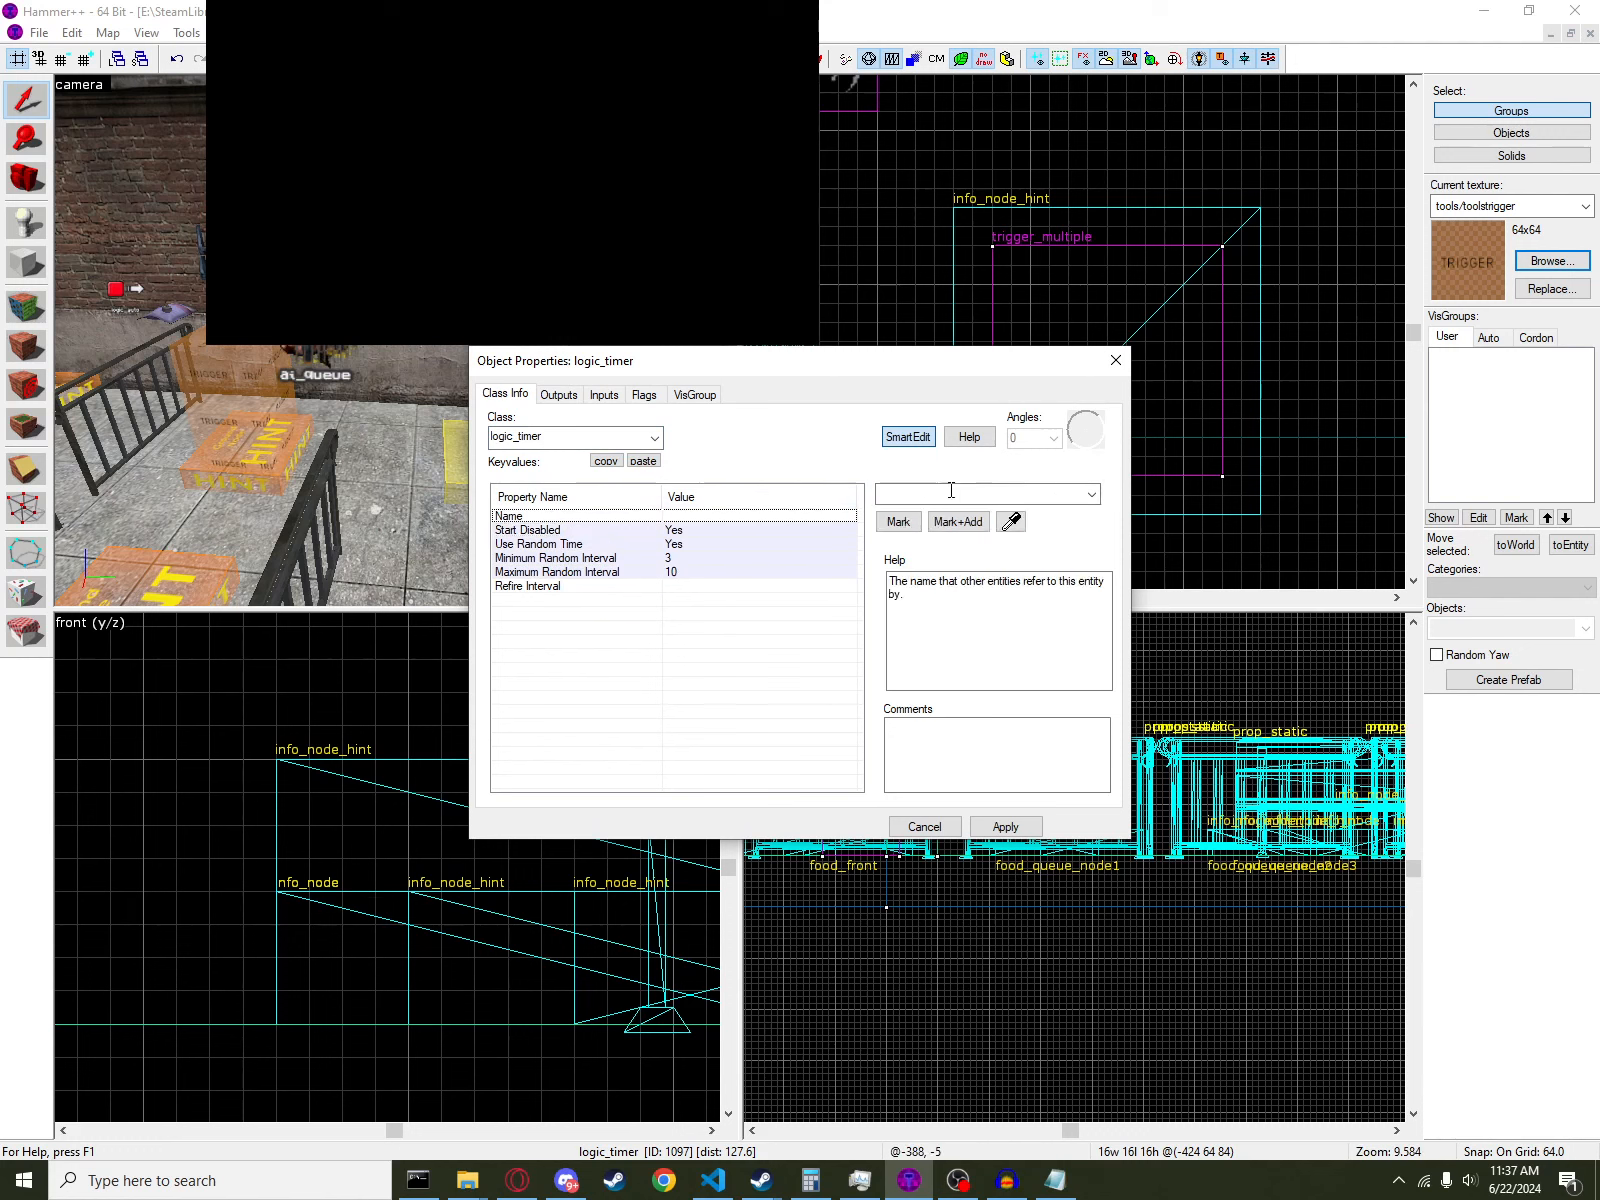
click(919, 495)
text(movetimer)
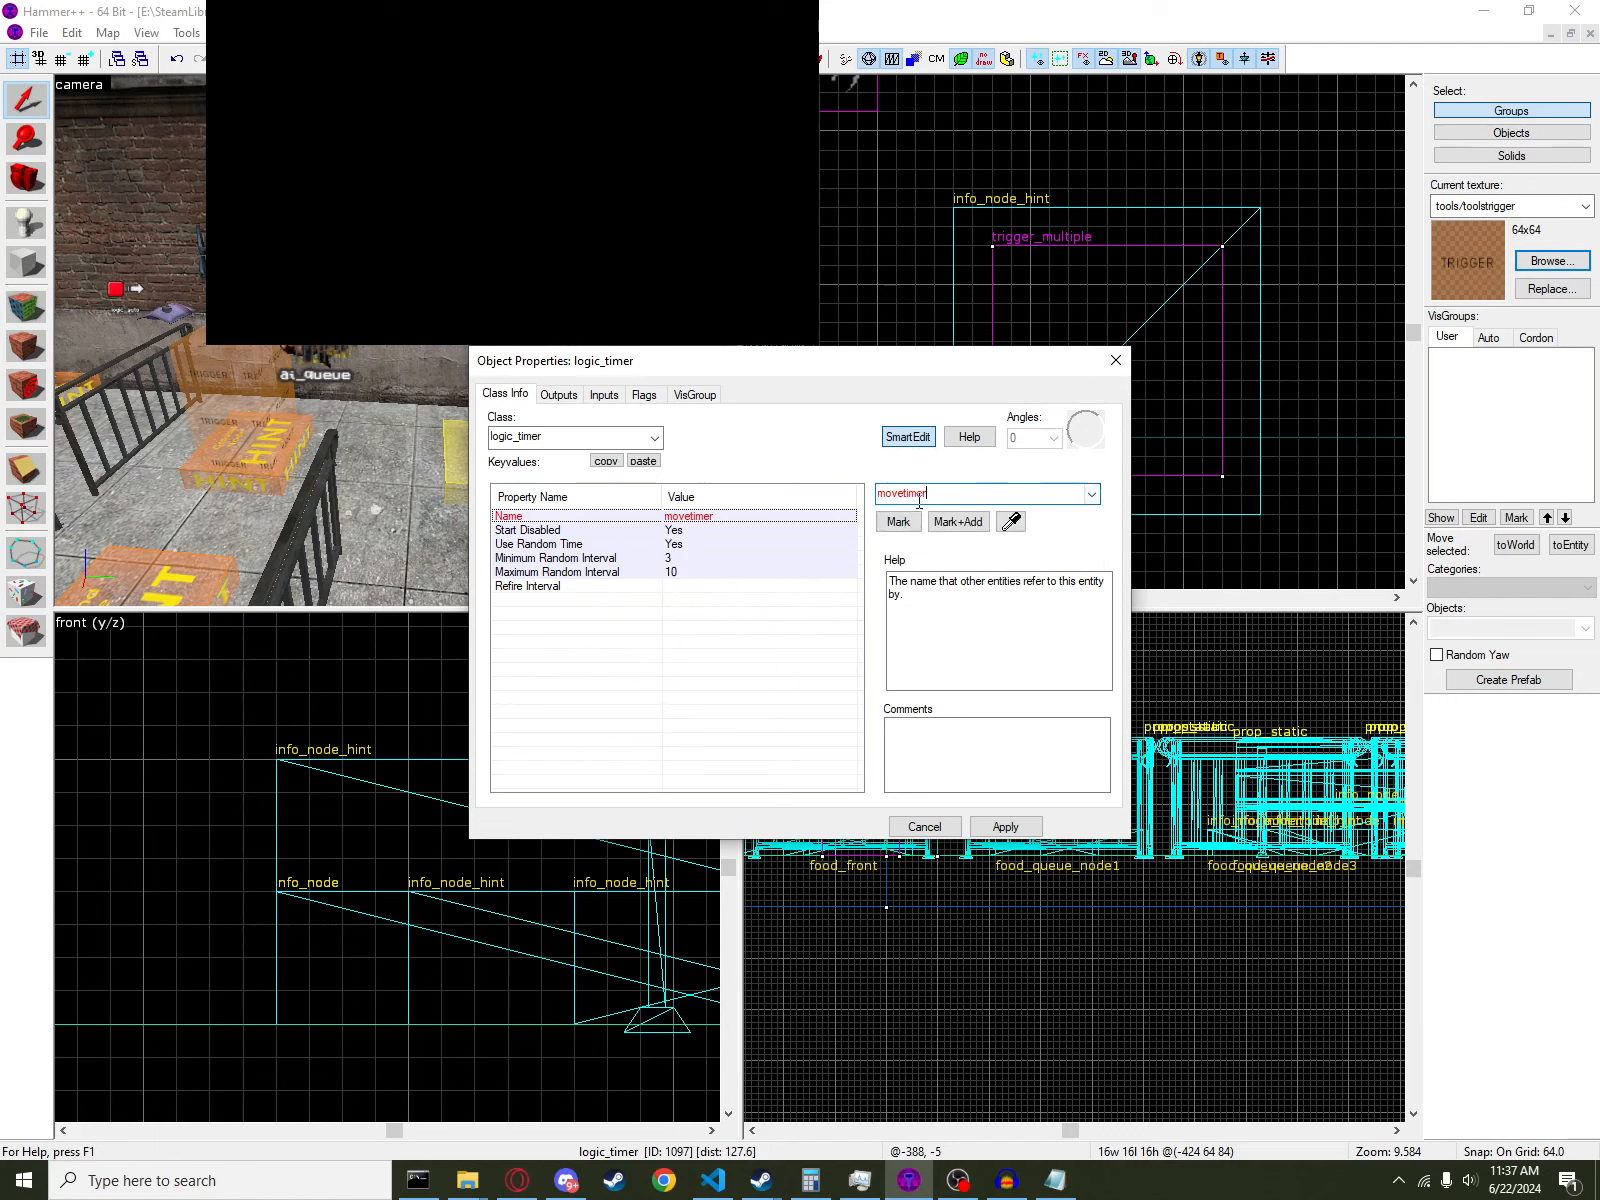
key(Return)
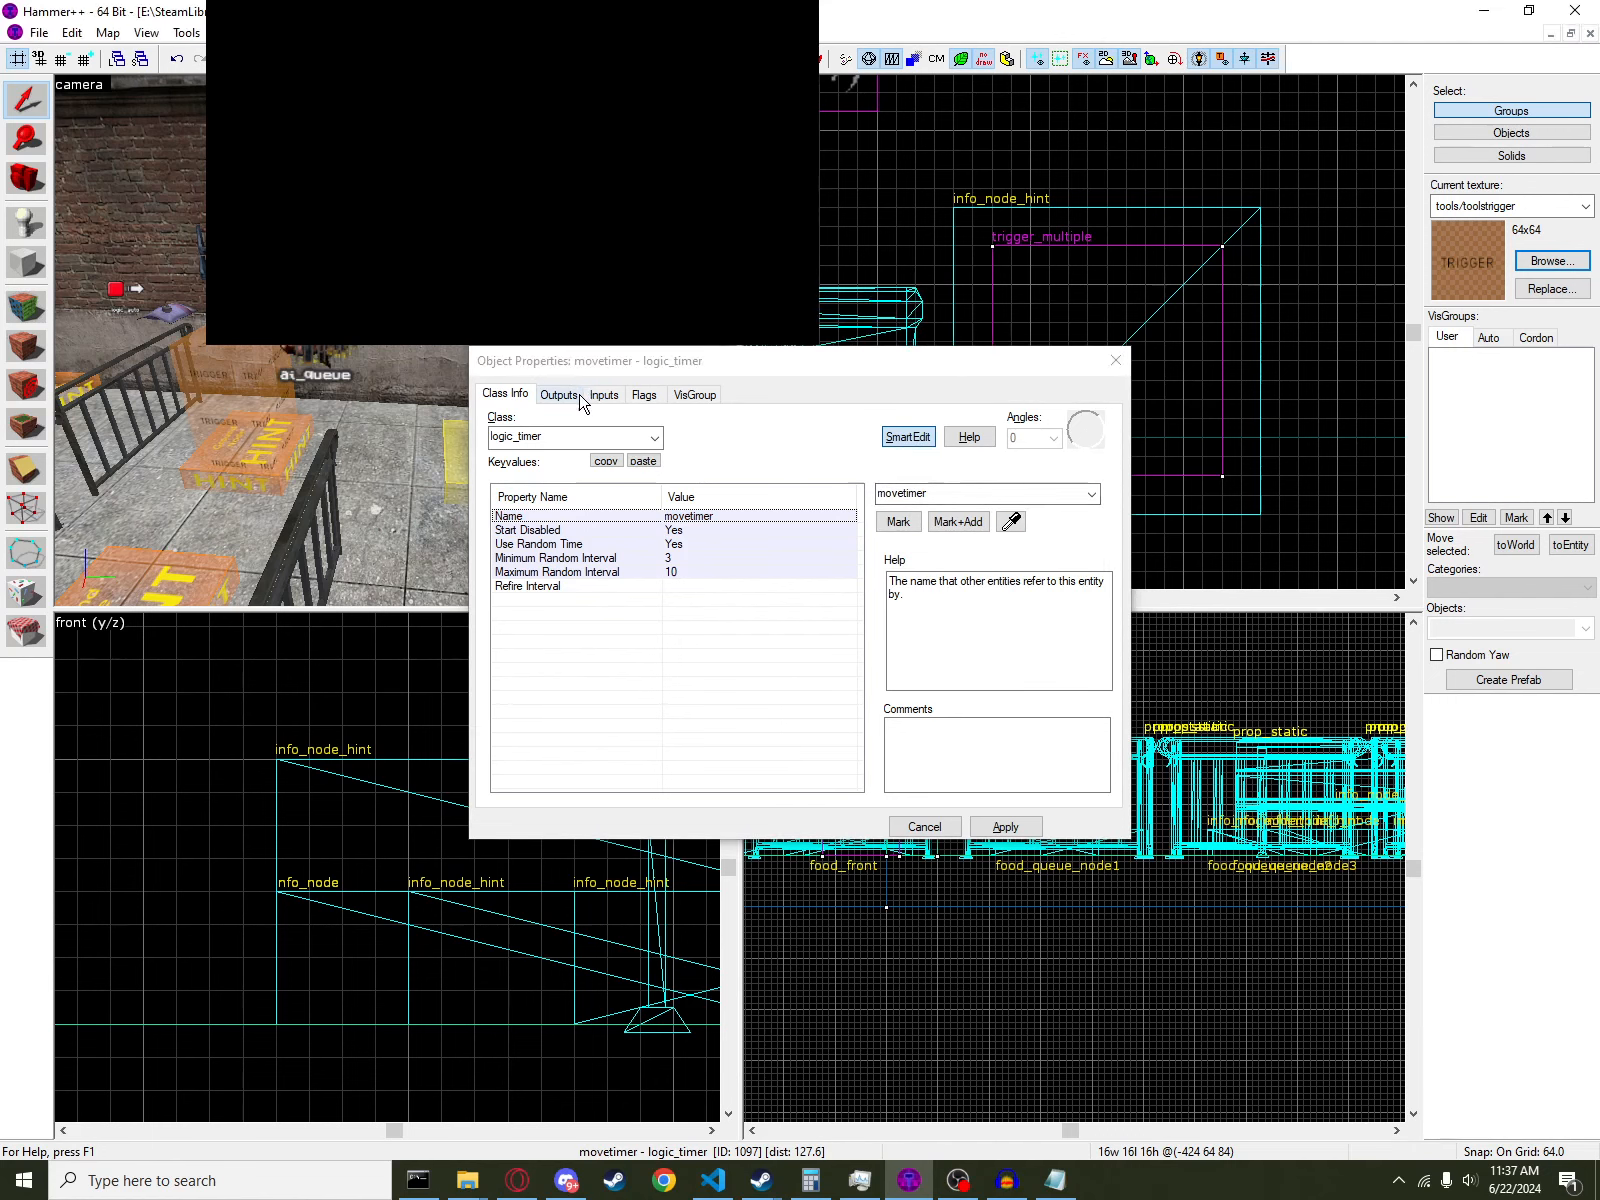
- Add an OnTimer output to movetimer that targets !self with the Disable input
click(572, 396)
click(603, 783)
click(859, 646)
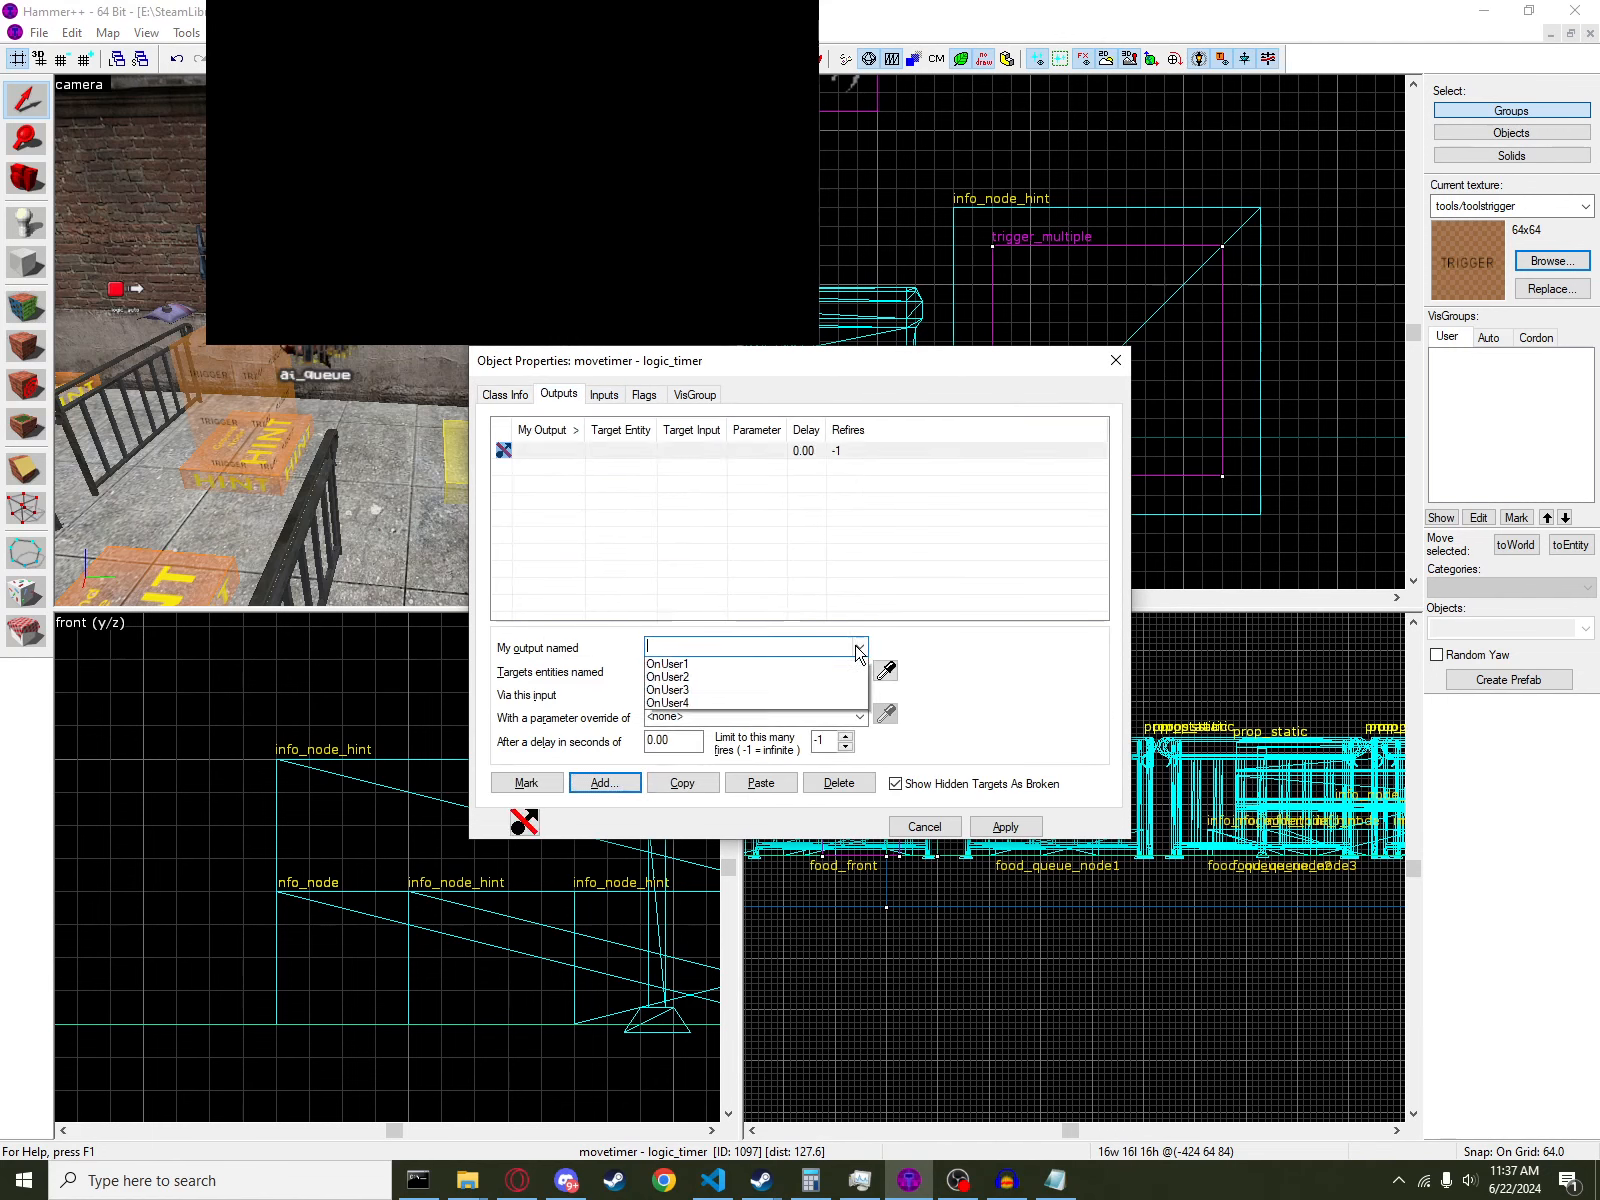
click(848, 686)
key(Tab)
text(!s)
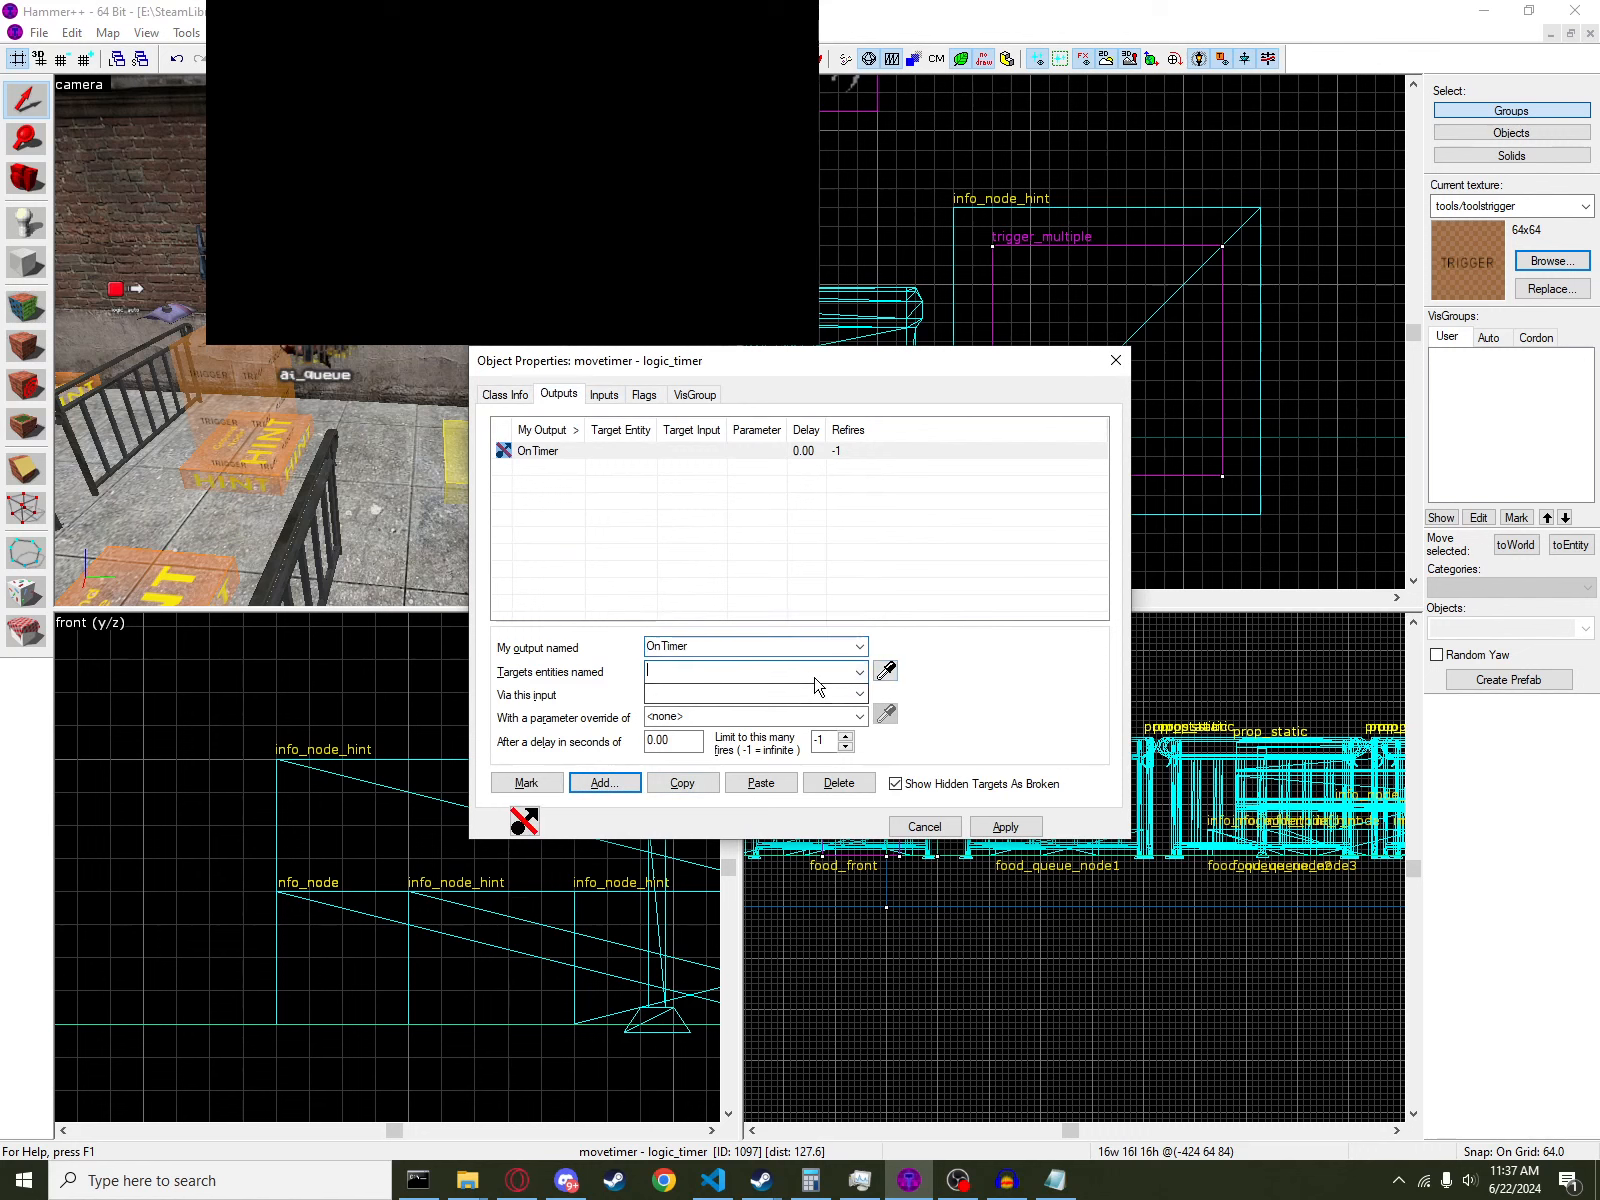
text(elf)
key(Tab)
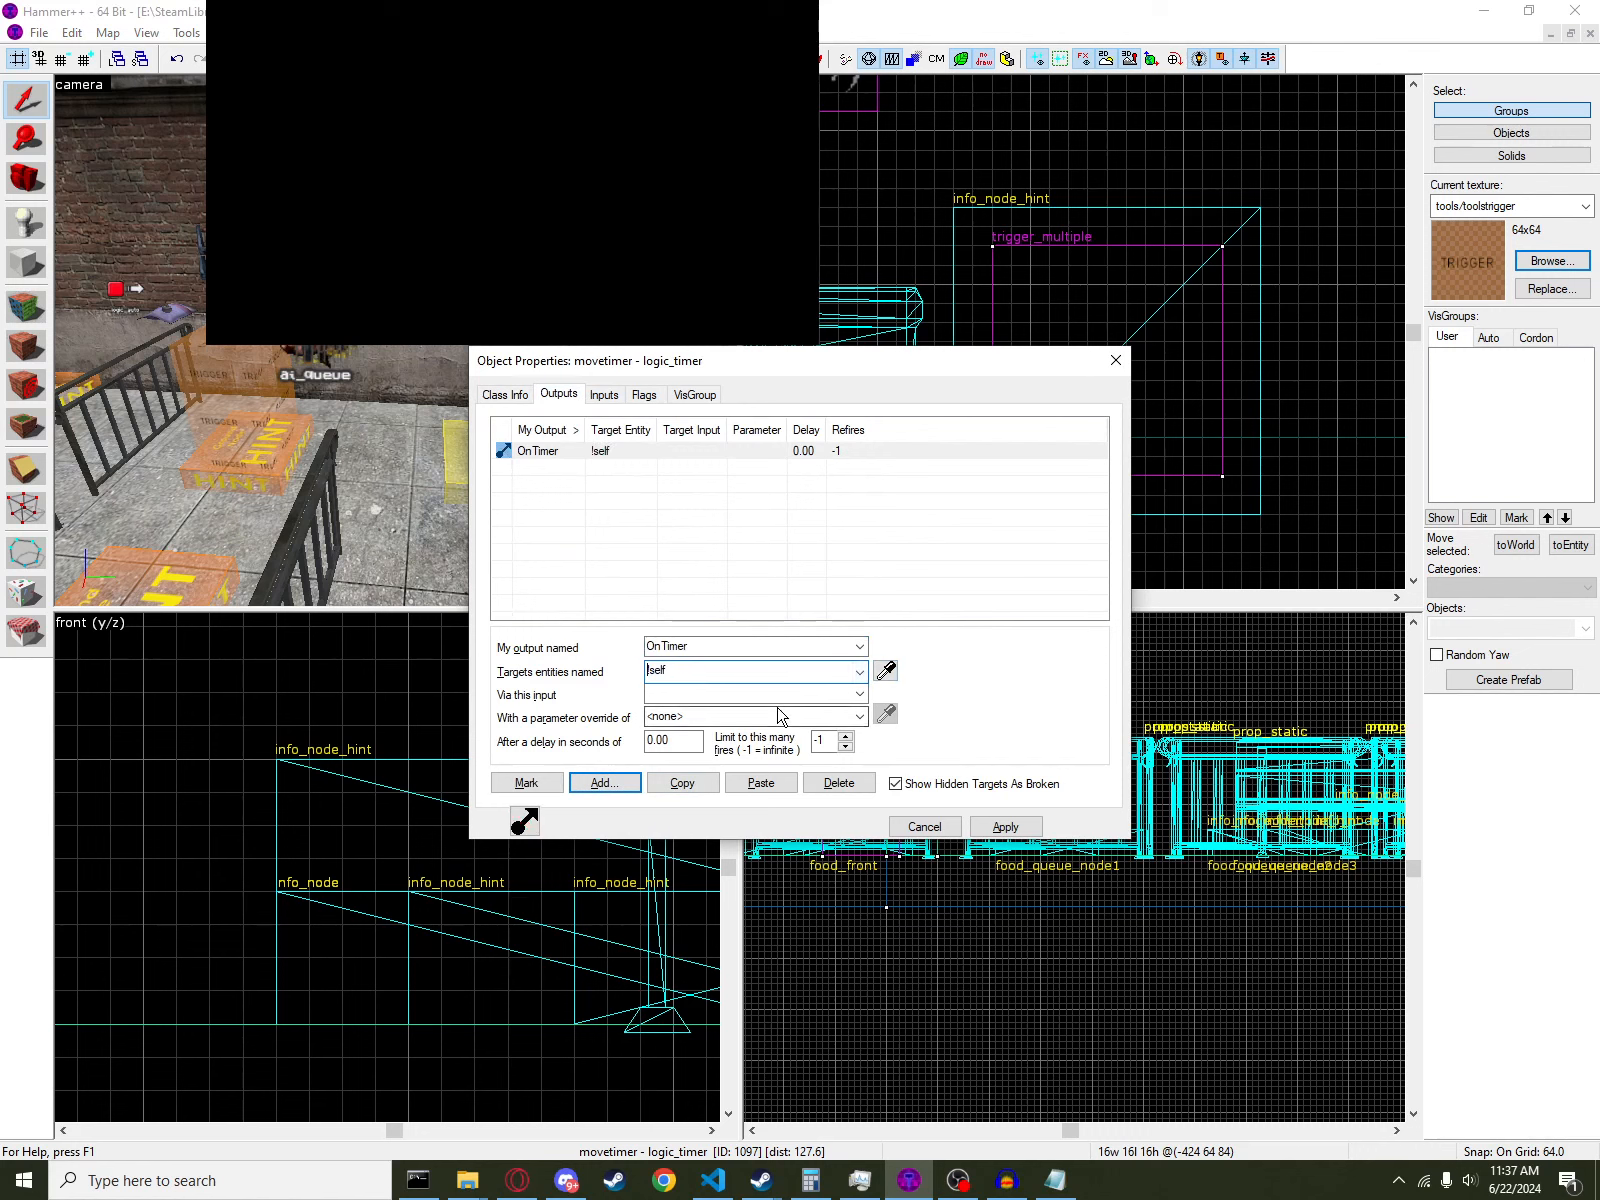
text(Disable)
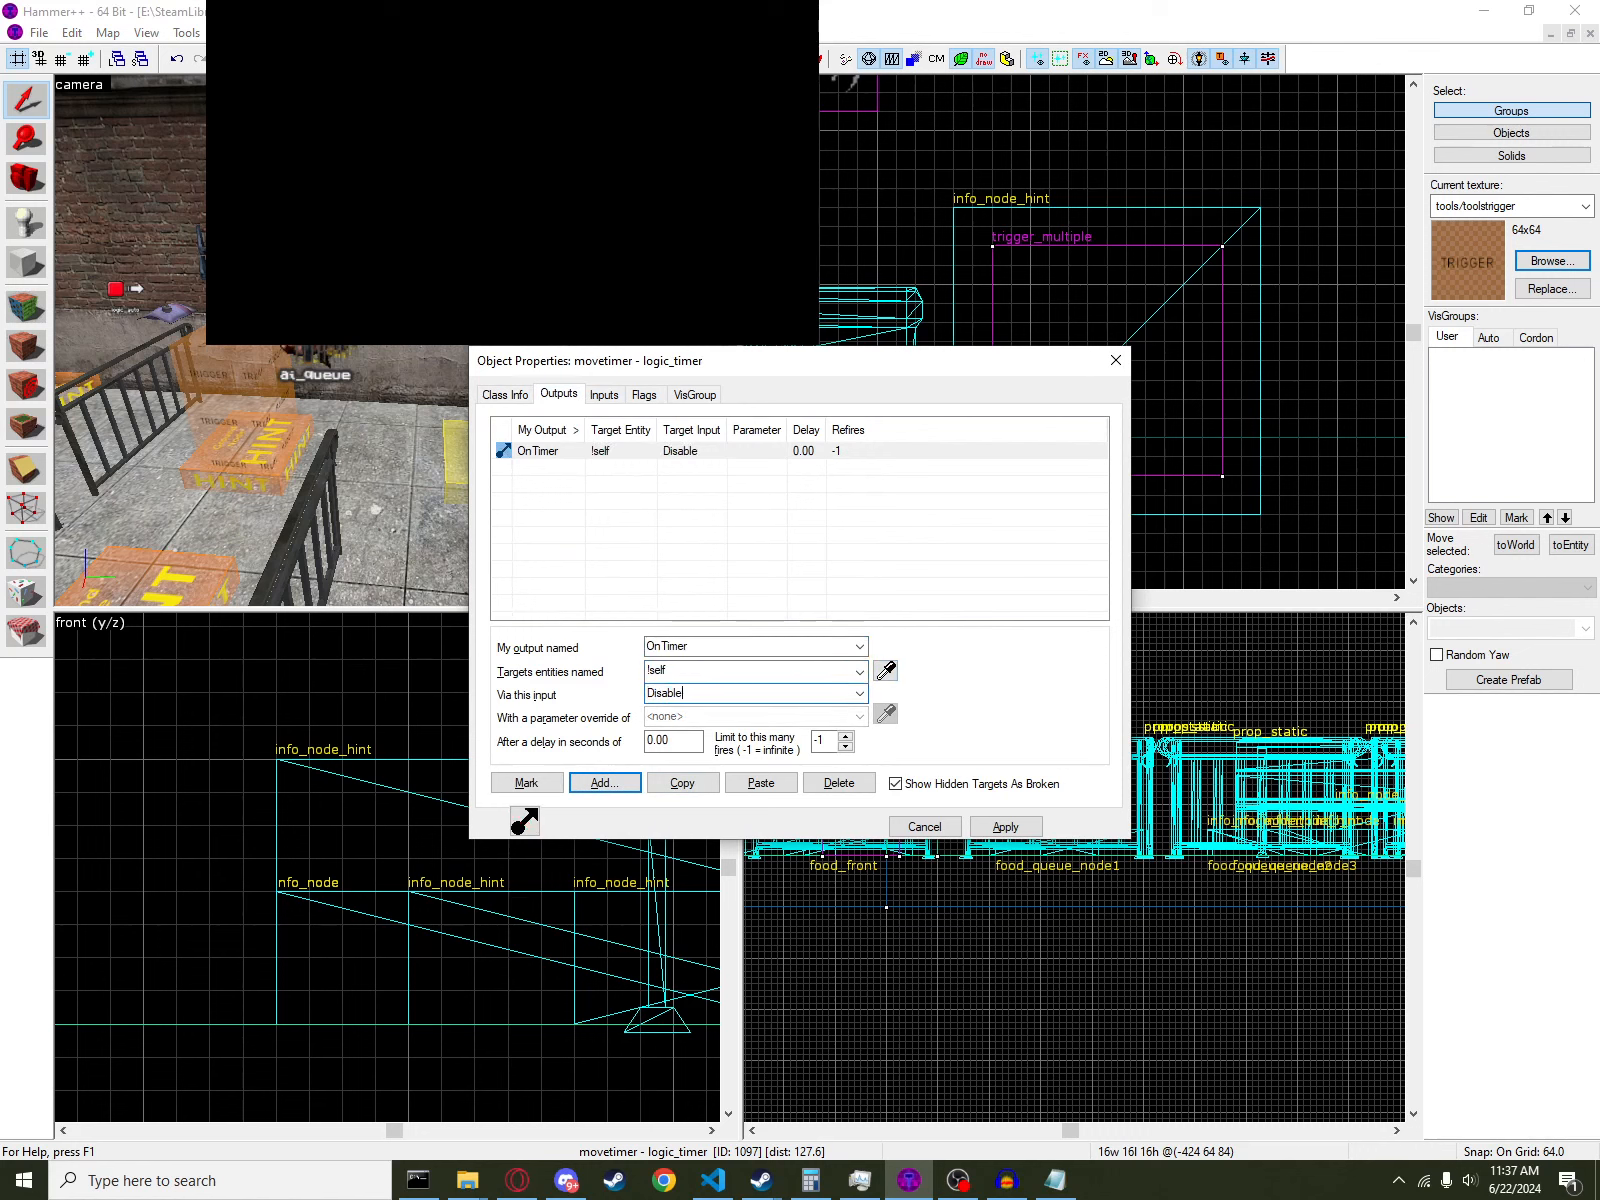
- Add an OnTimer output to movetimer that targets food_queue with the MoveQueueUp input
click(603, 783)
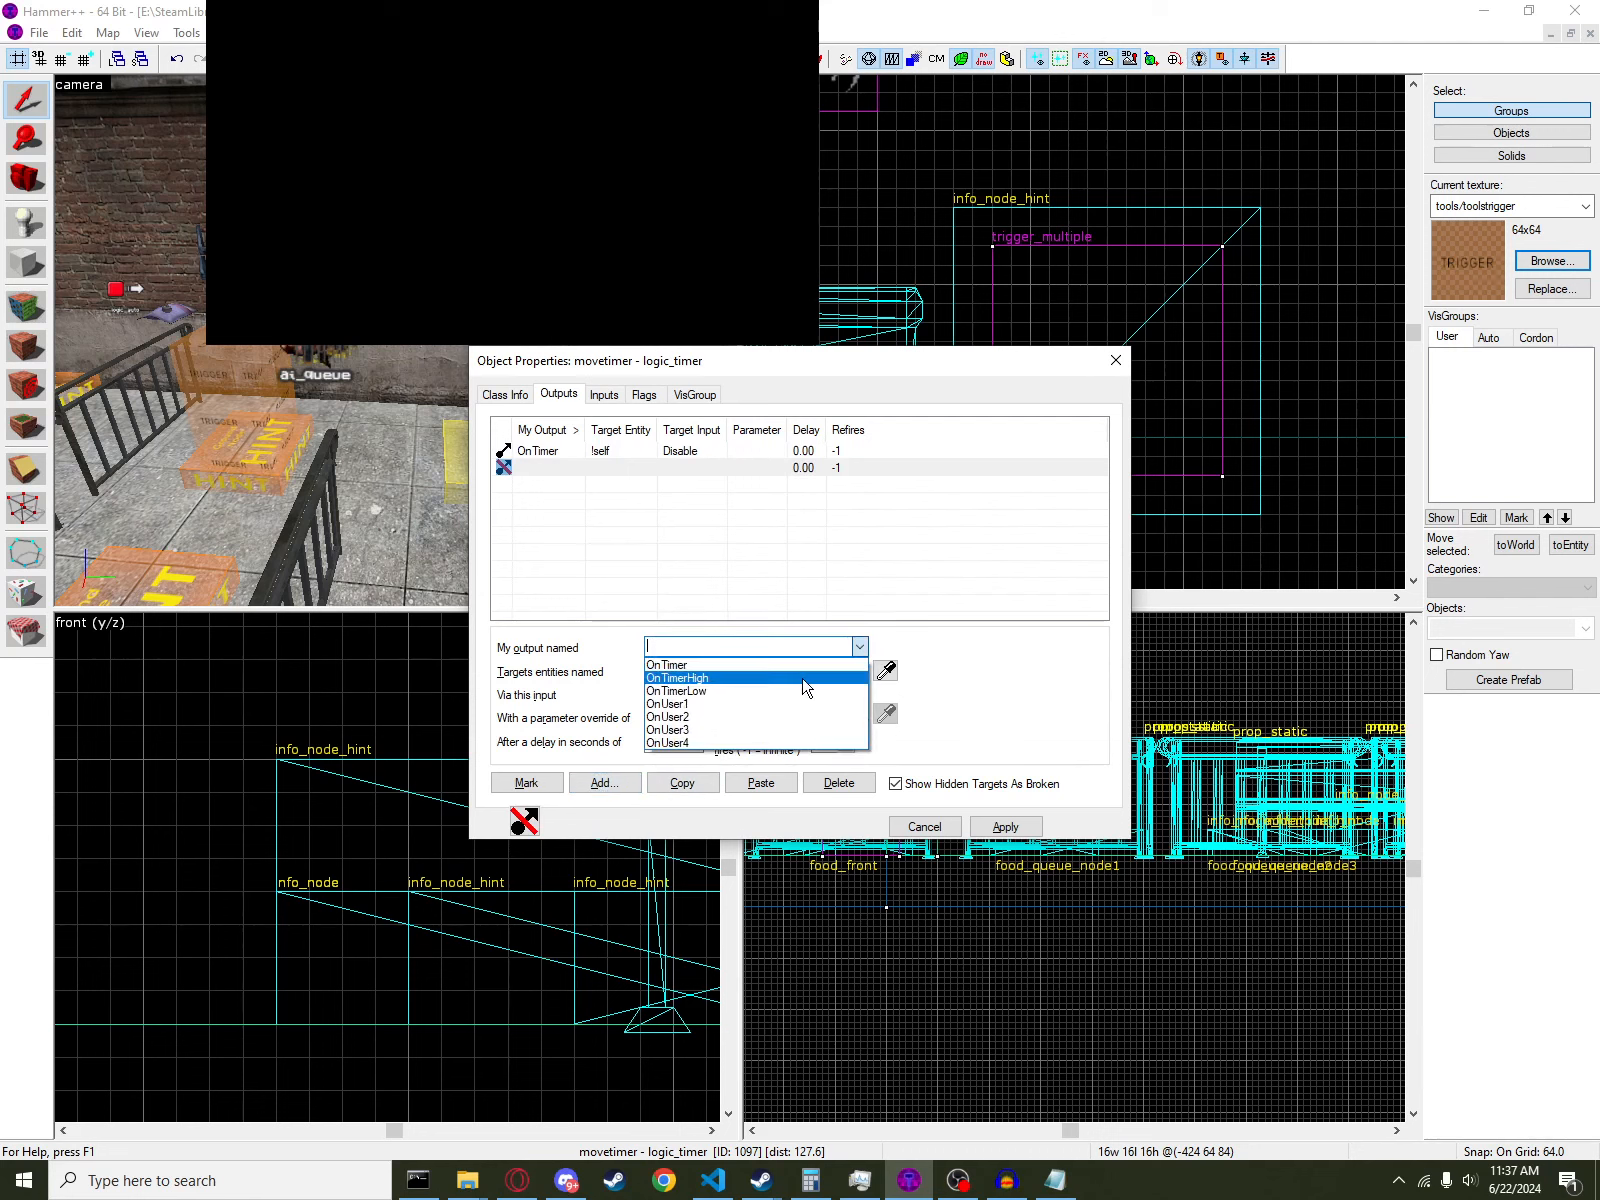
key(Return)
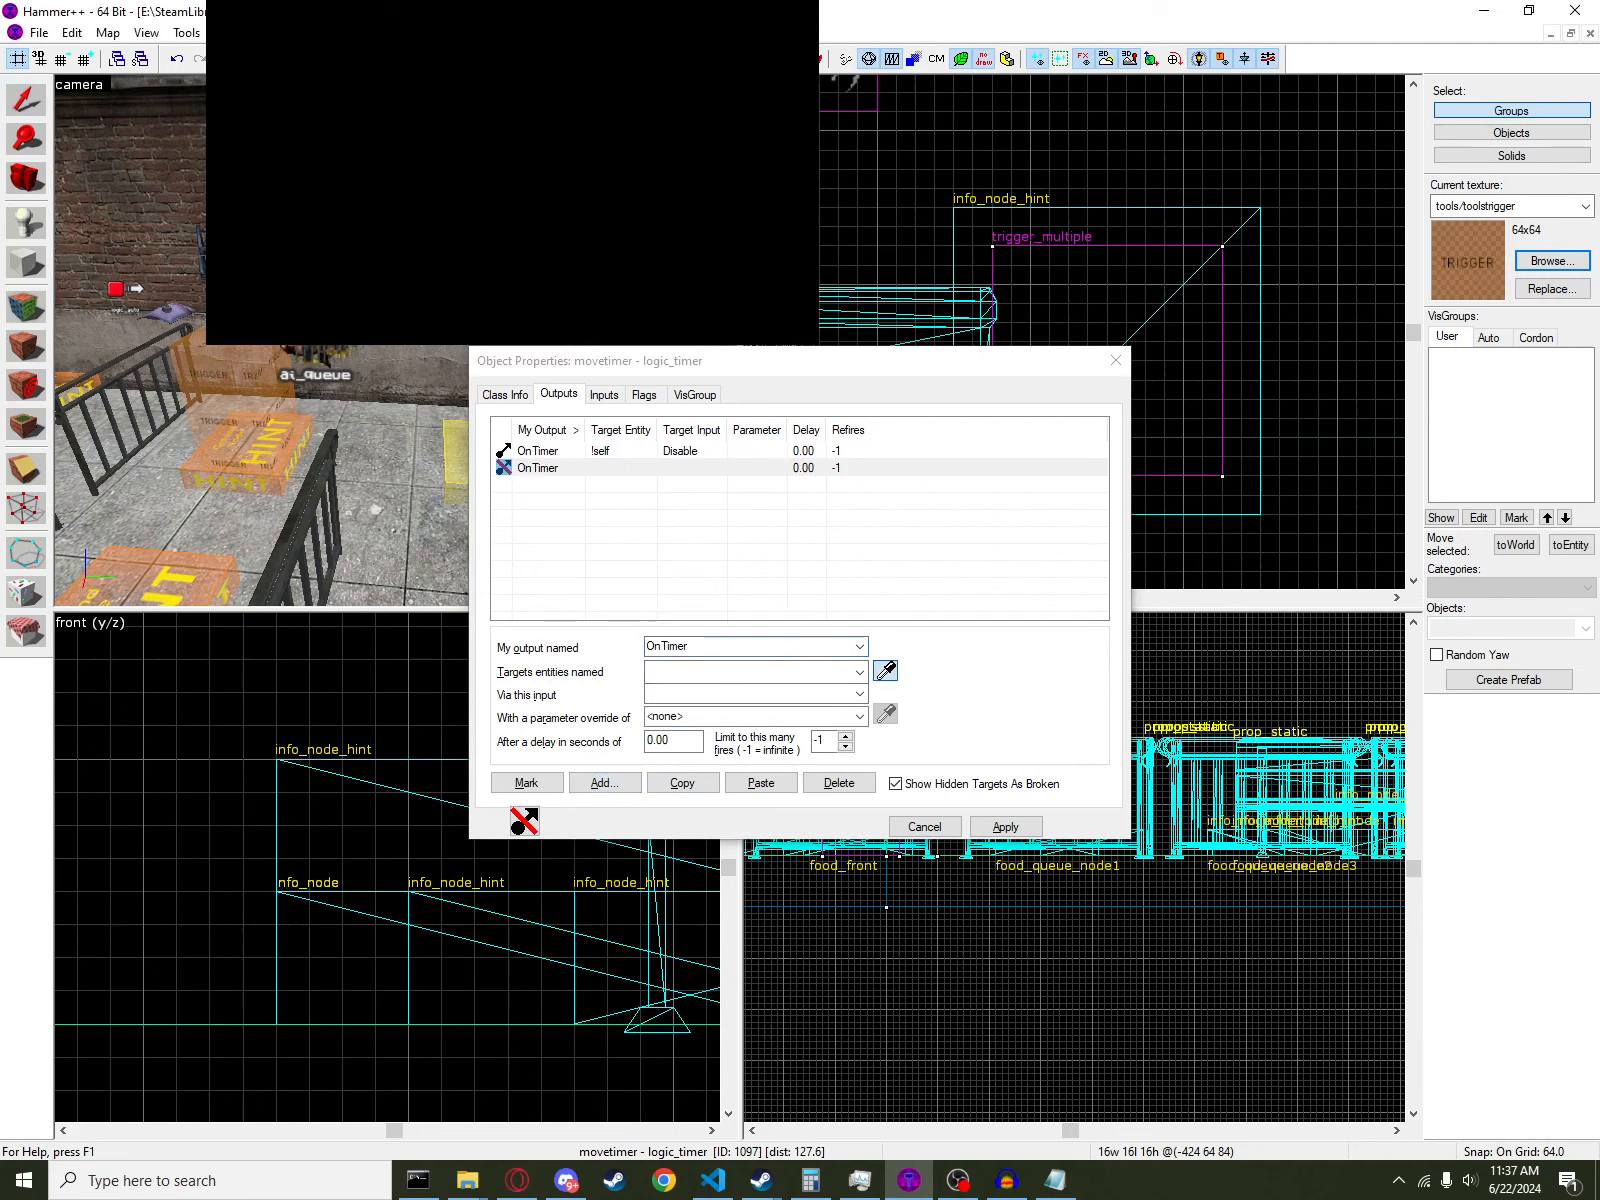
text(food_queue)
key(Tab)
text(Move)
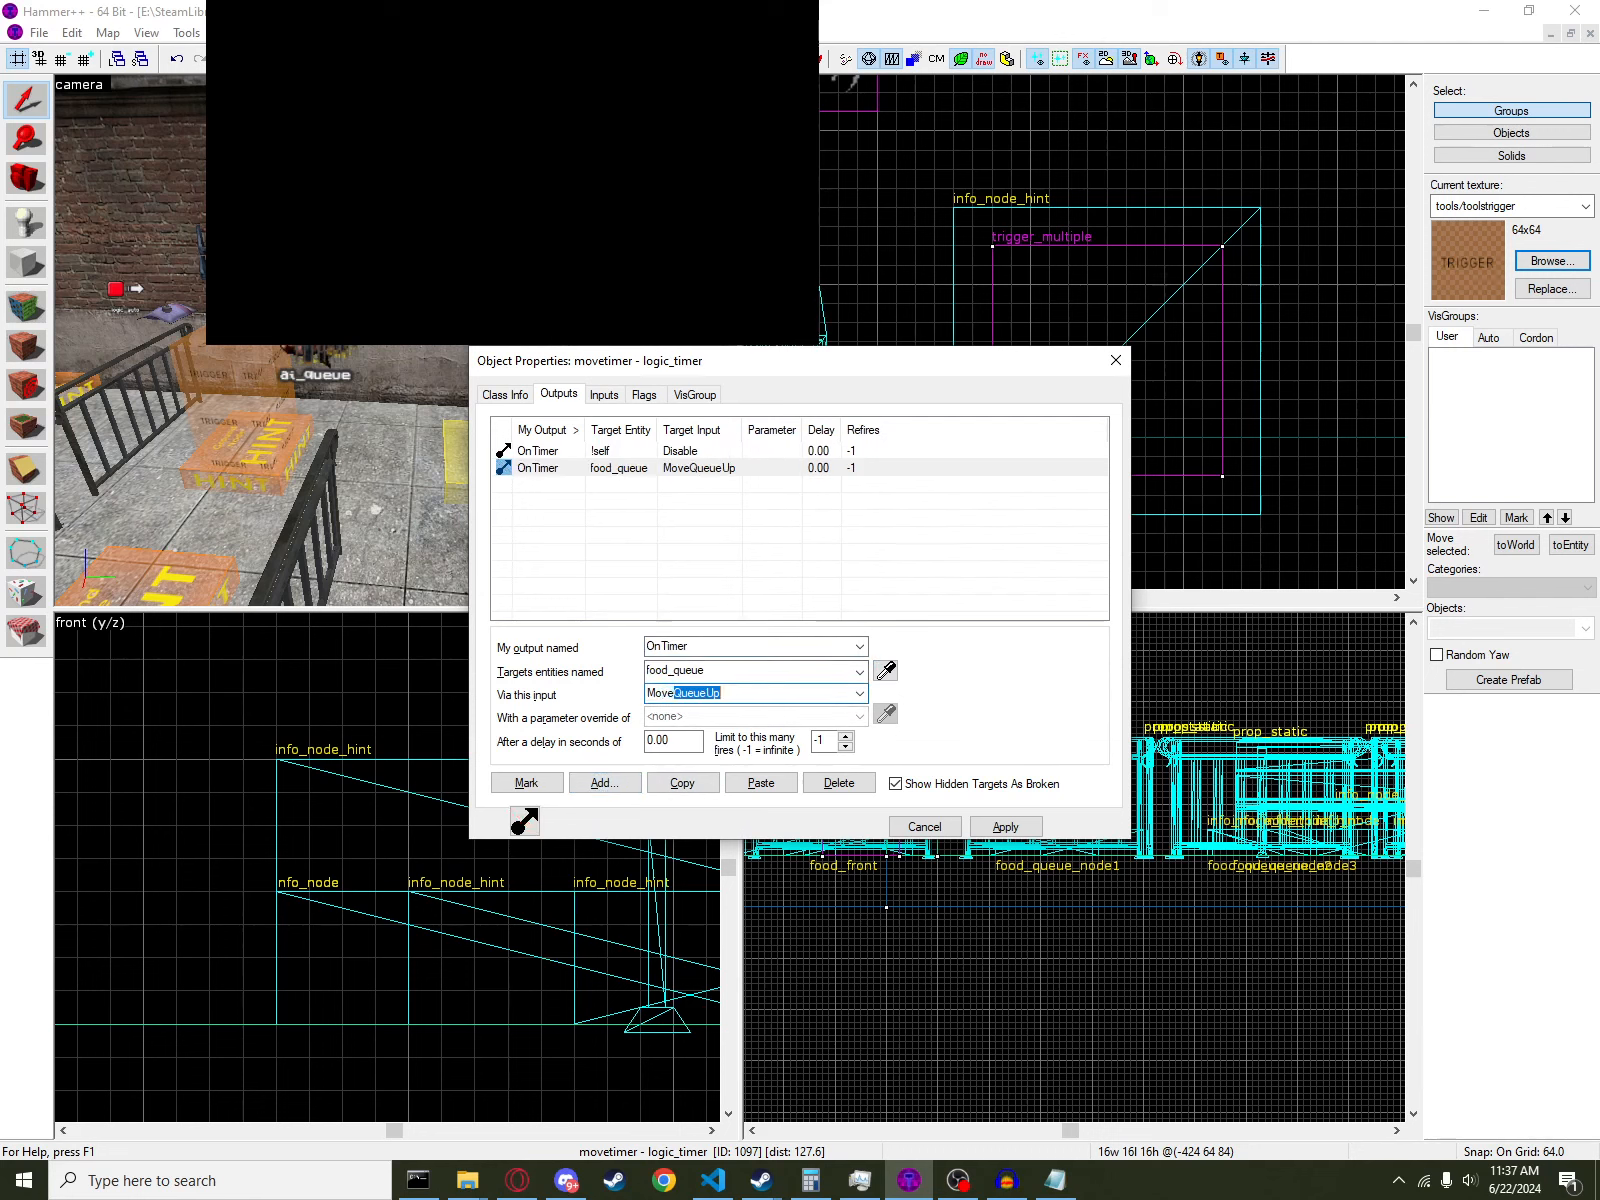
click(683, 784)
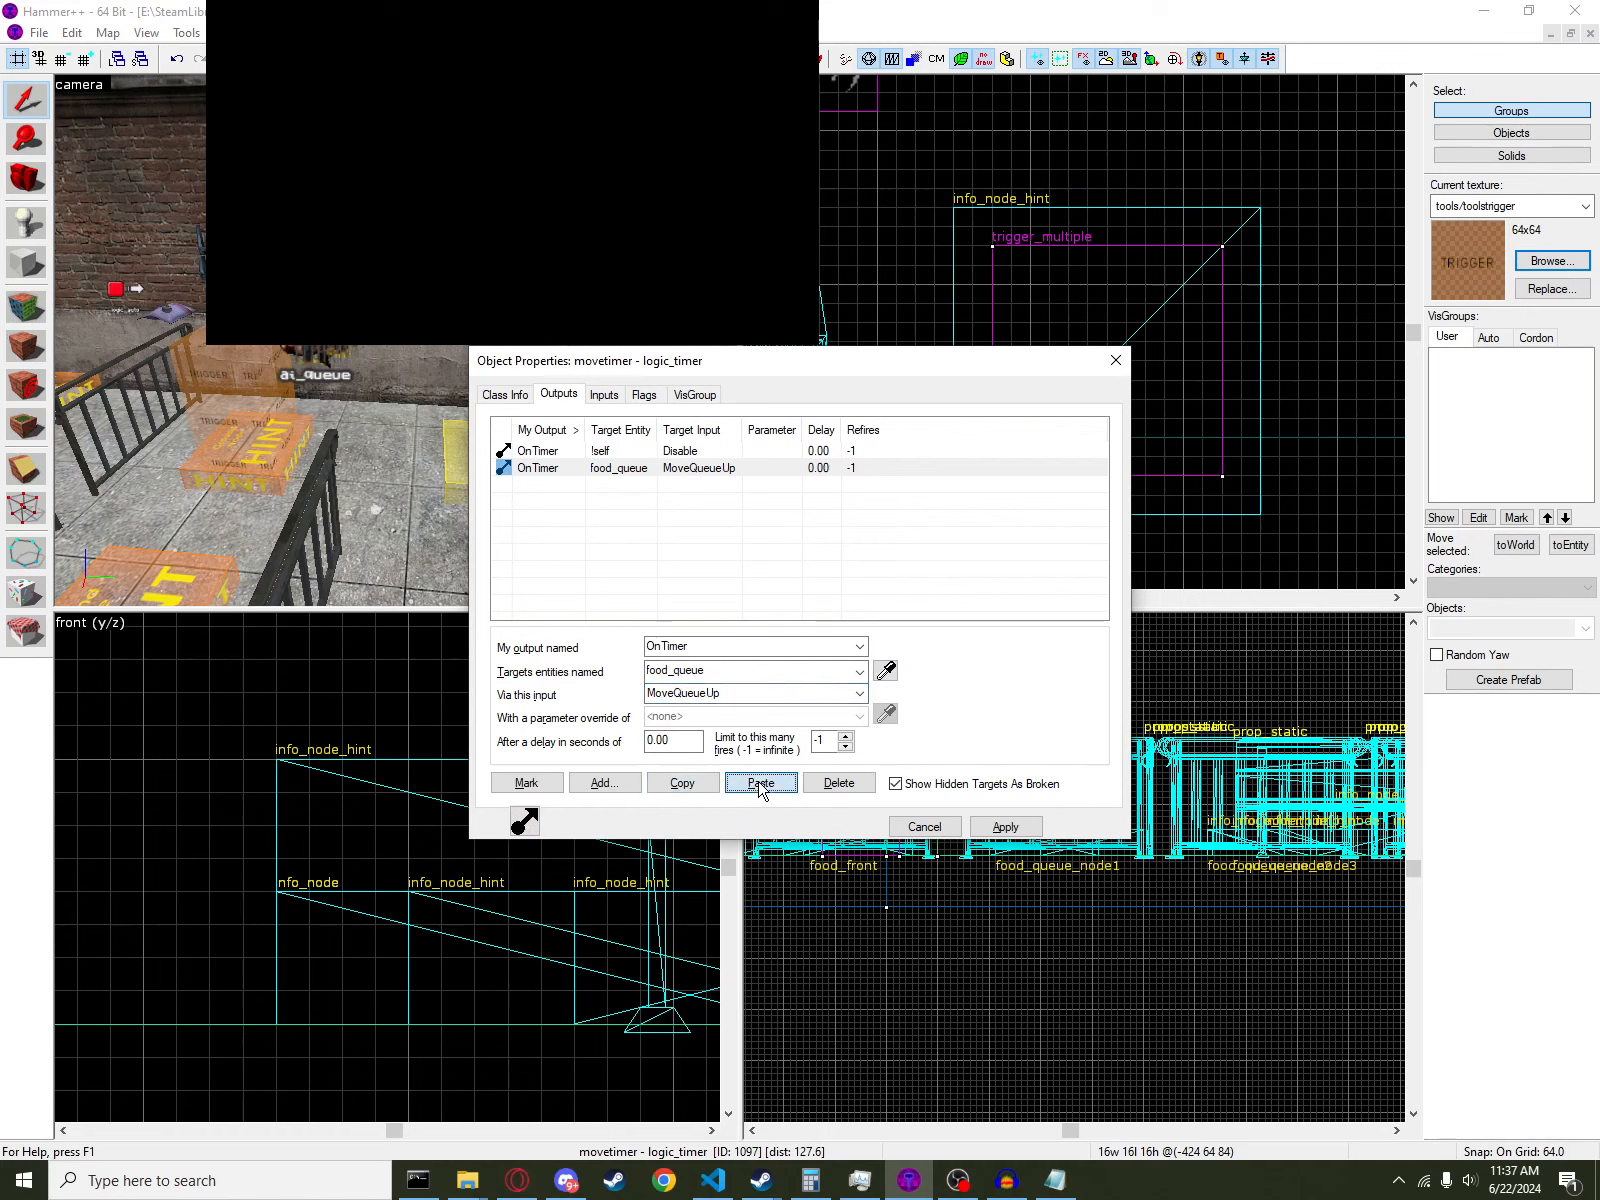
click(760, 783)
click(839, 784)
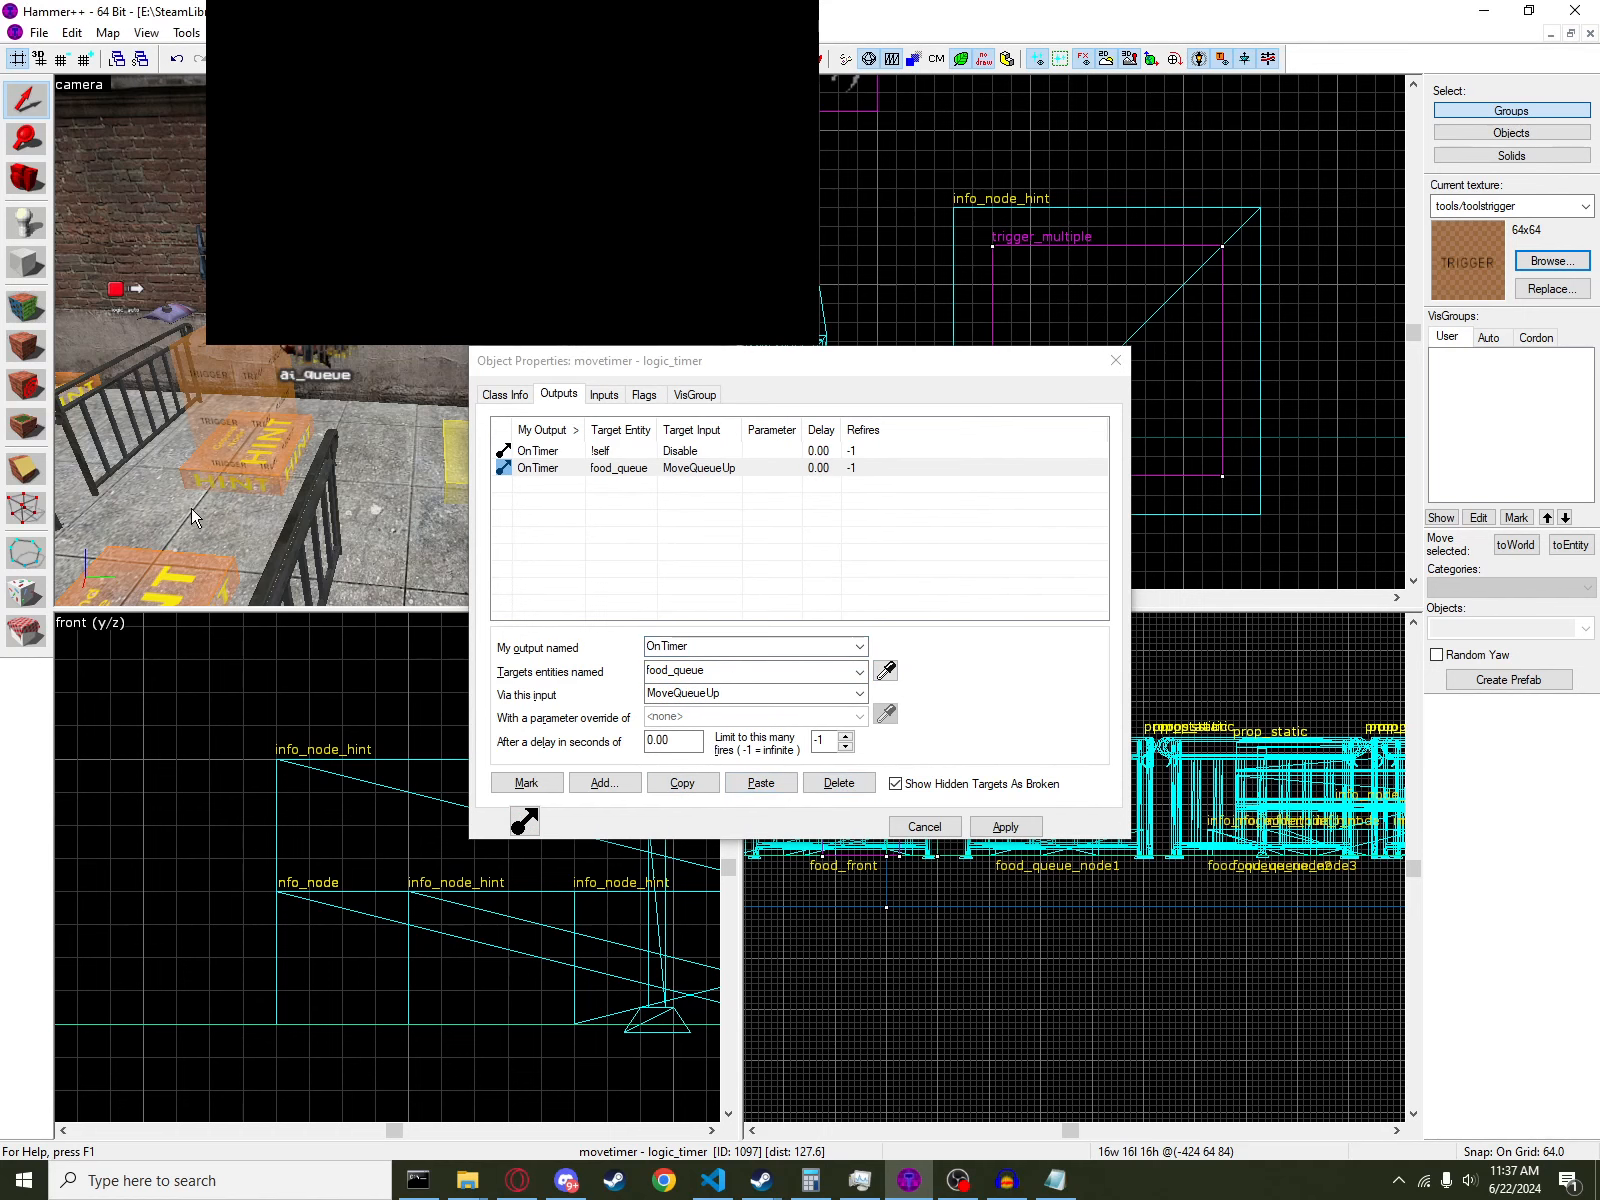
- Copy all five OnNPCStartedUsing outputs from the food_front info_node_hint
click(310, 474)
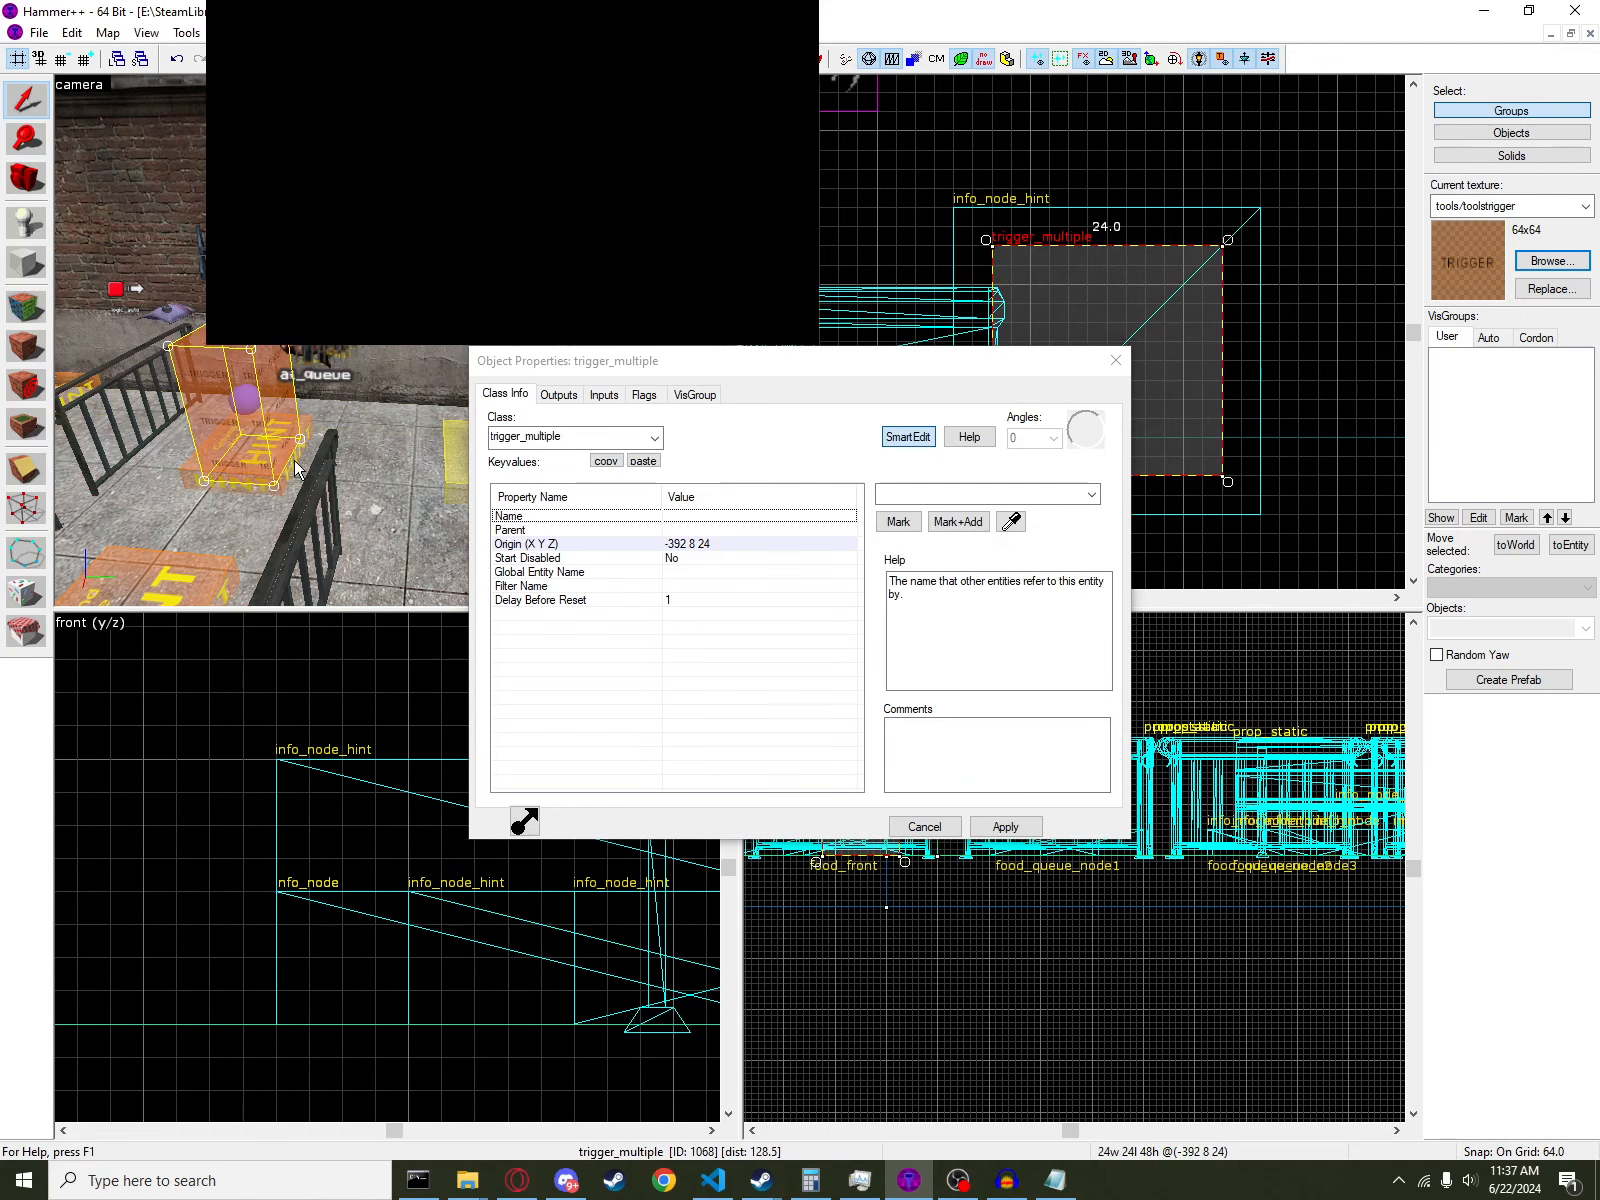
click(298, 472)
click(490, 400)
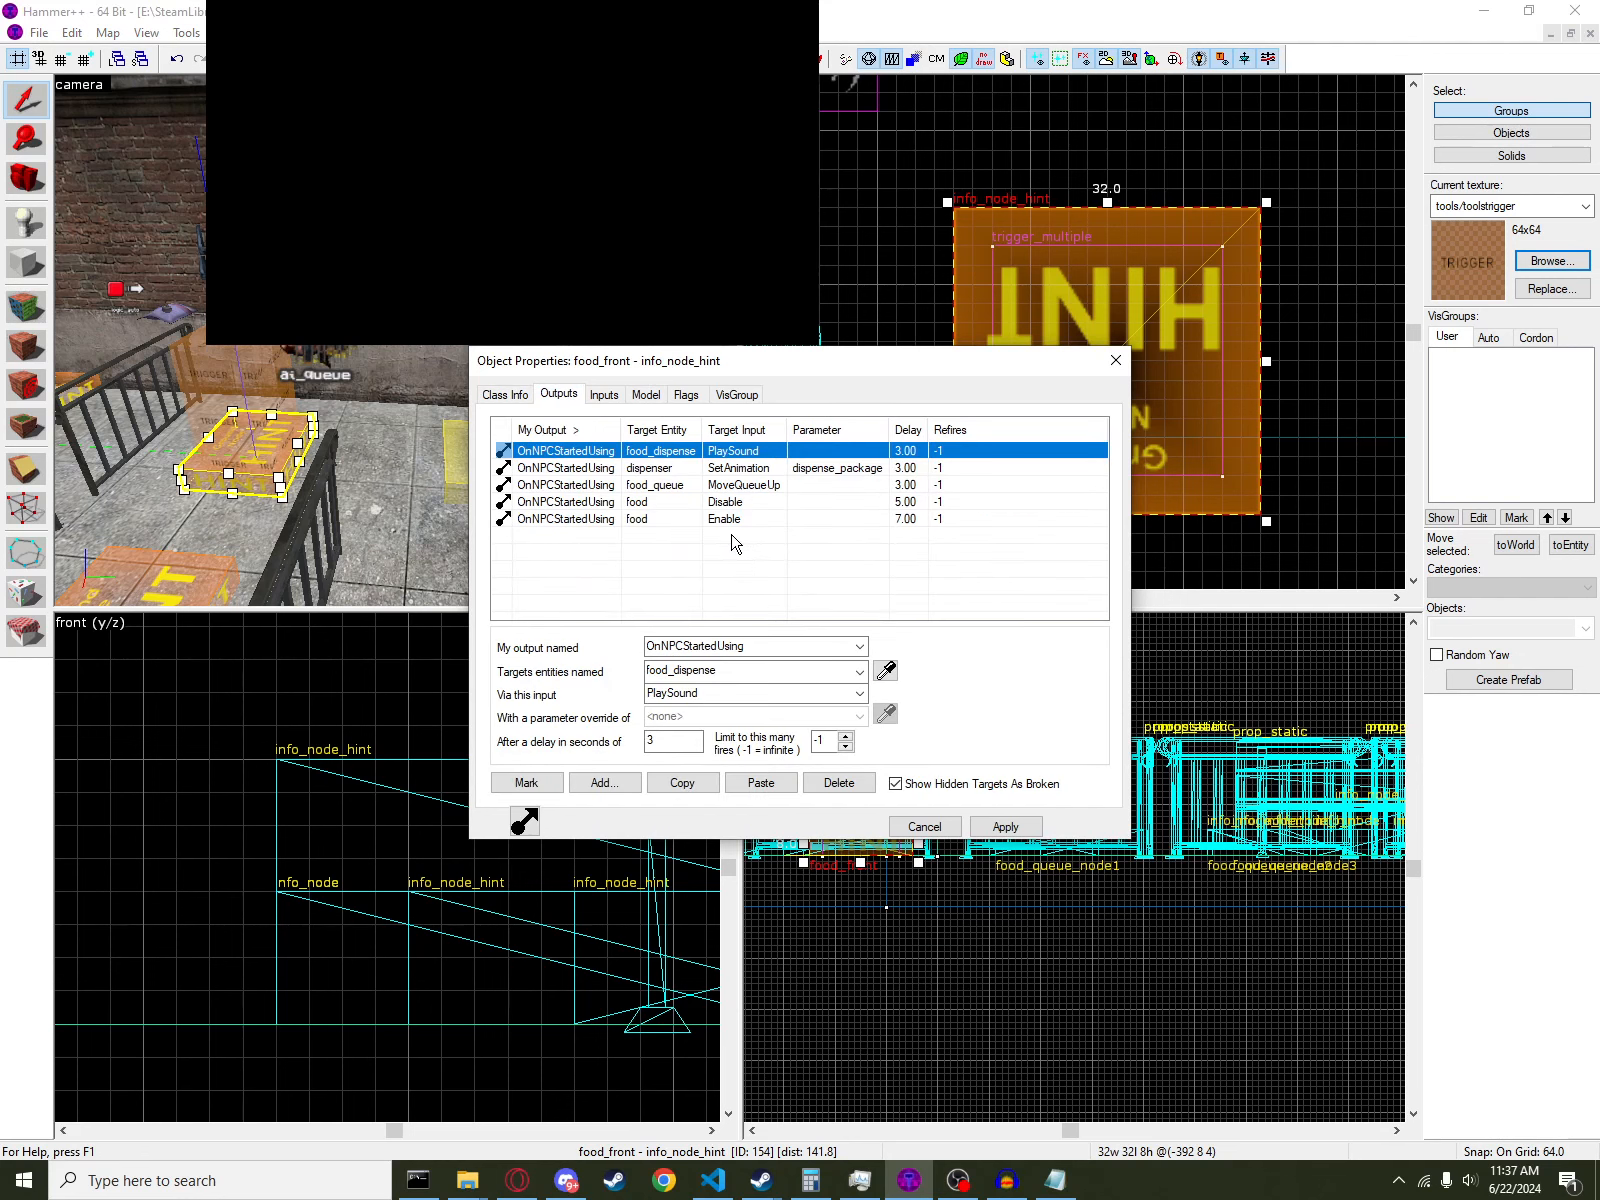
click(722, 519)
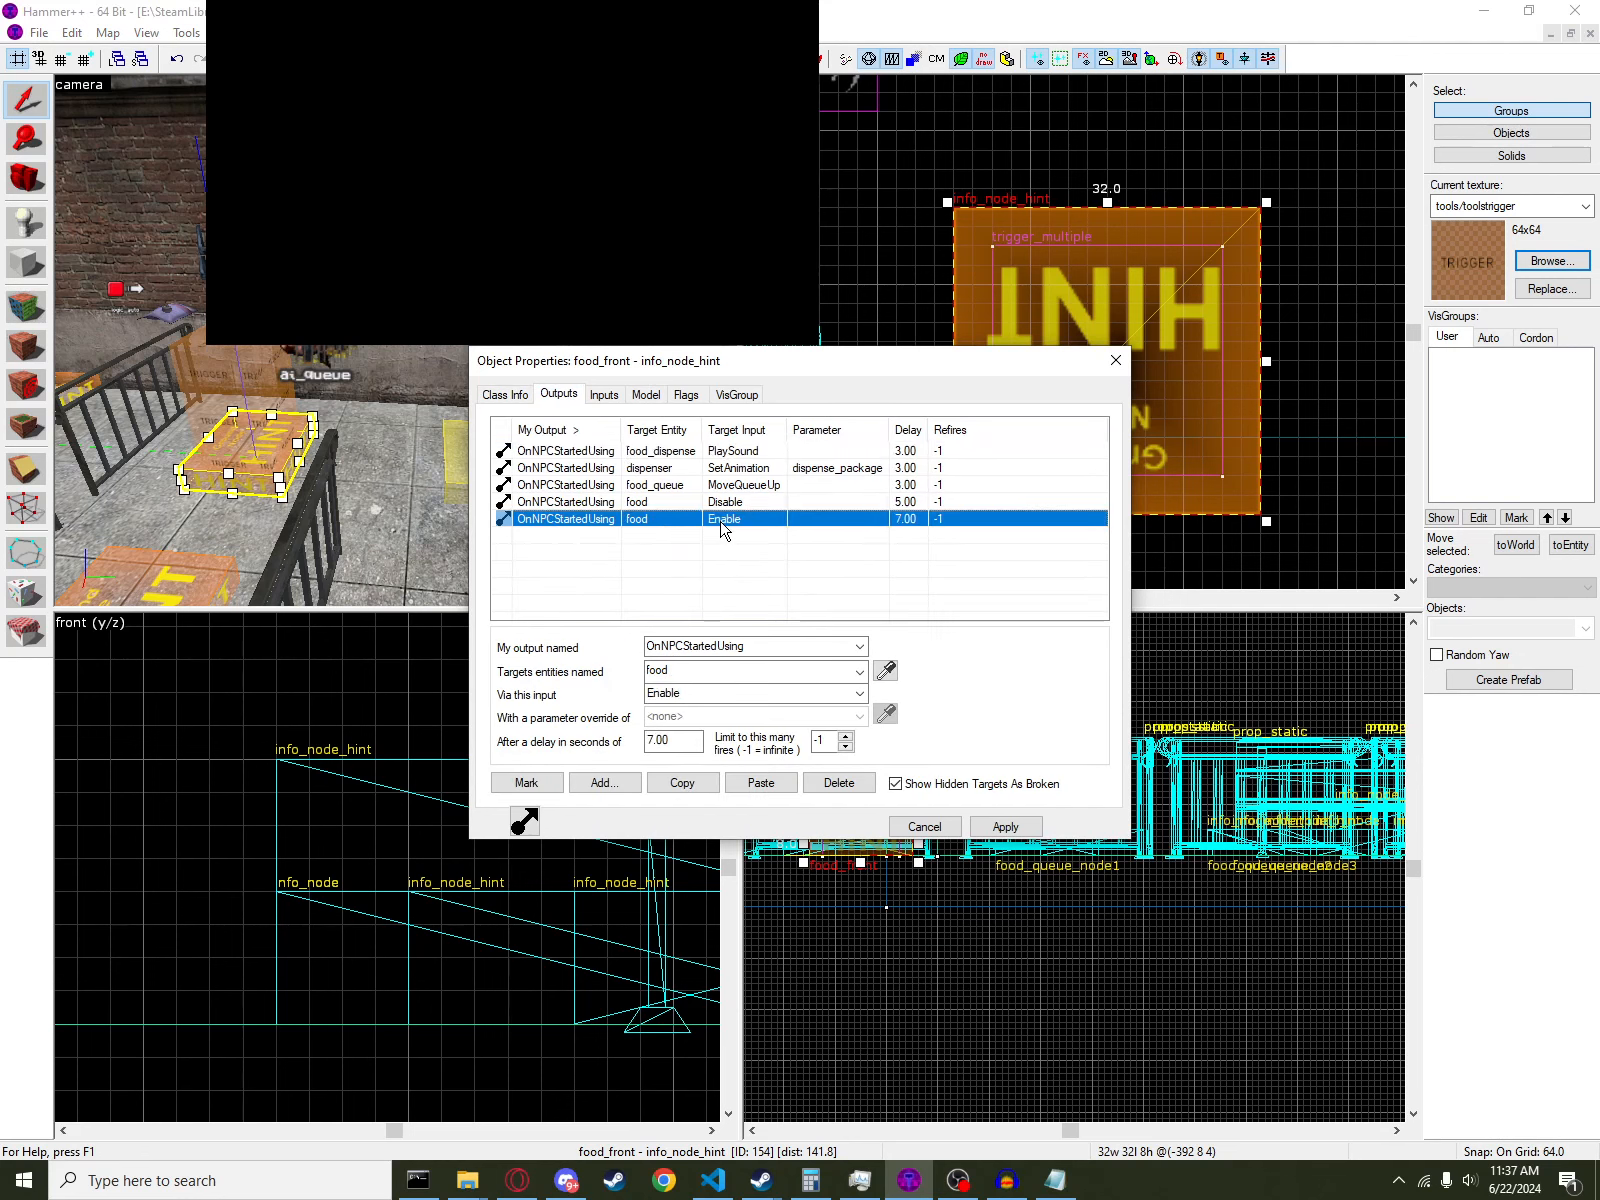
shift+click(713, 458)
click(682, 782)
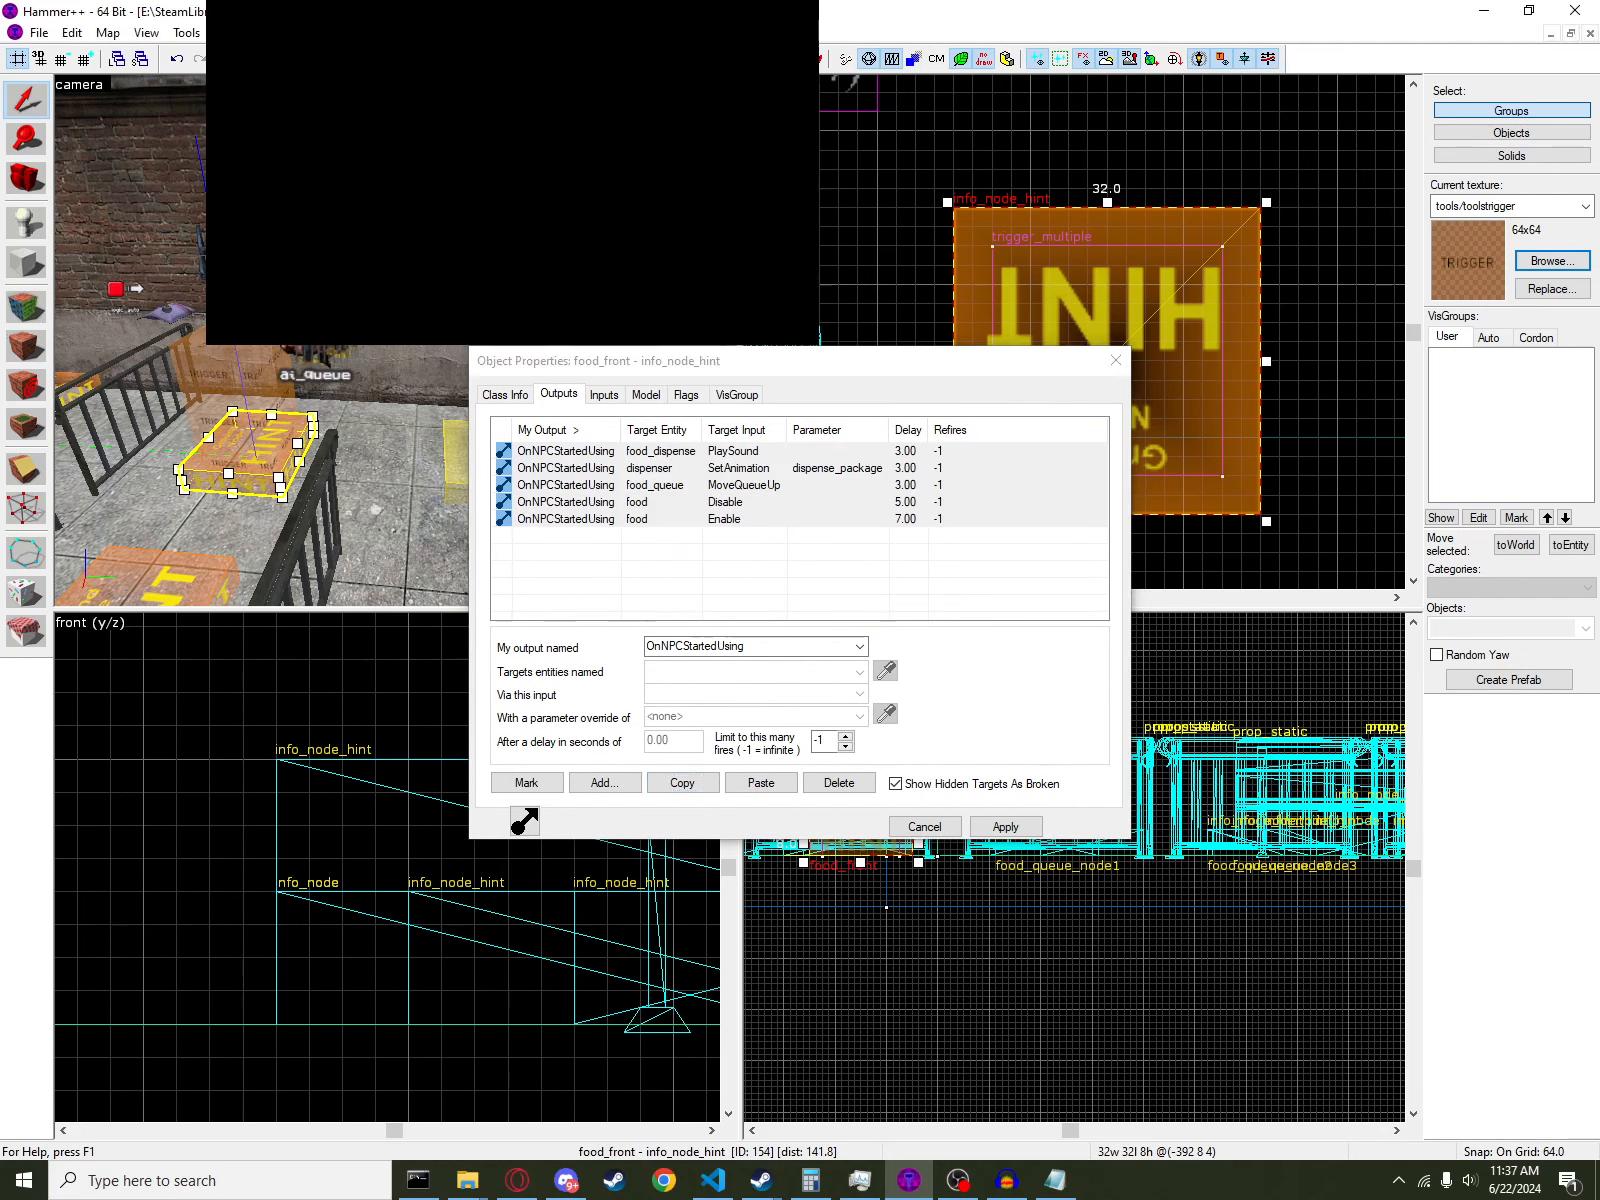
- Replace movetimer's food_queue MoveQueueUp output with the outputs copied from food_front, and change the pasted ones to OnTimer
click(668, 469)
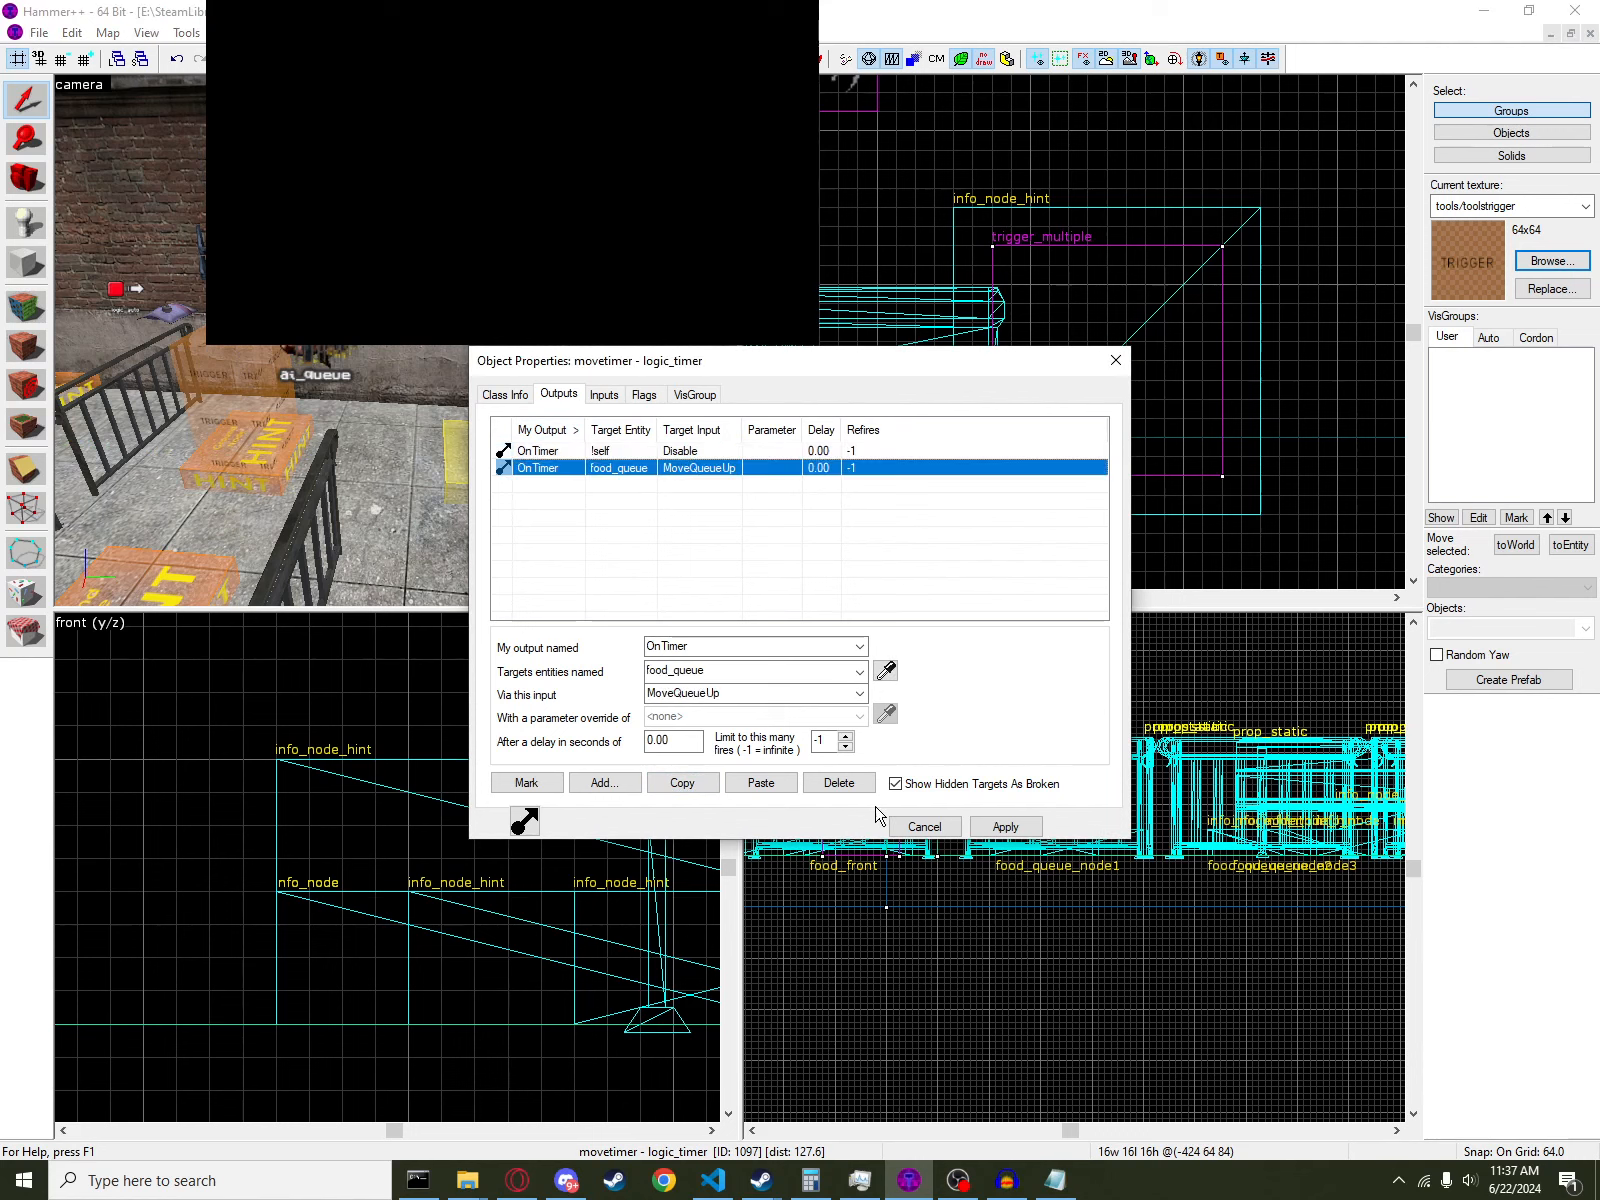
click(864, 784)
click(759, 782)
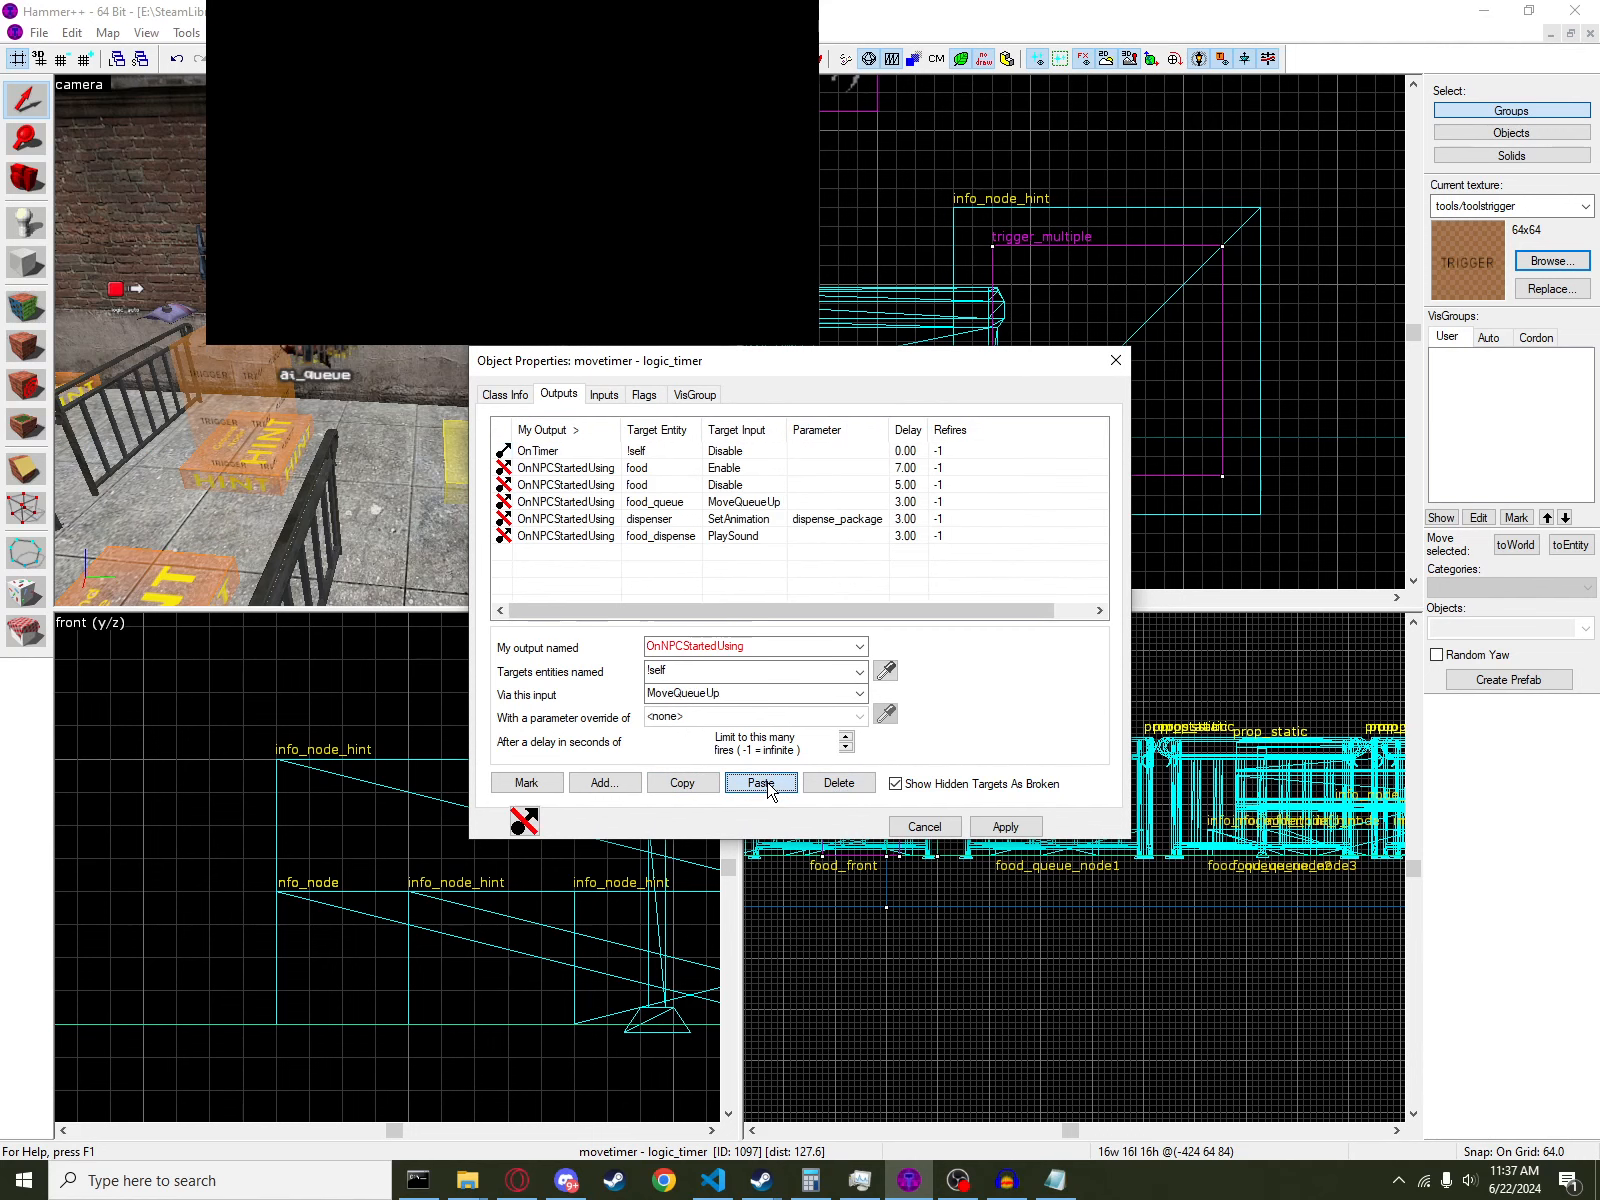
click(860, 648)
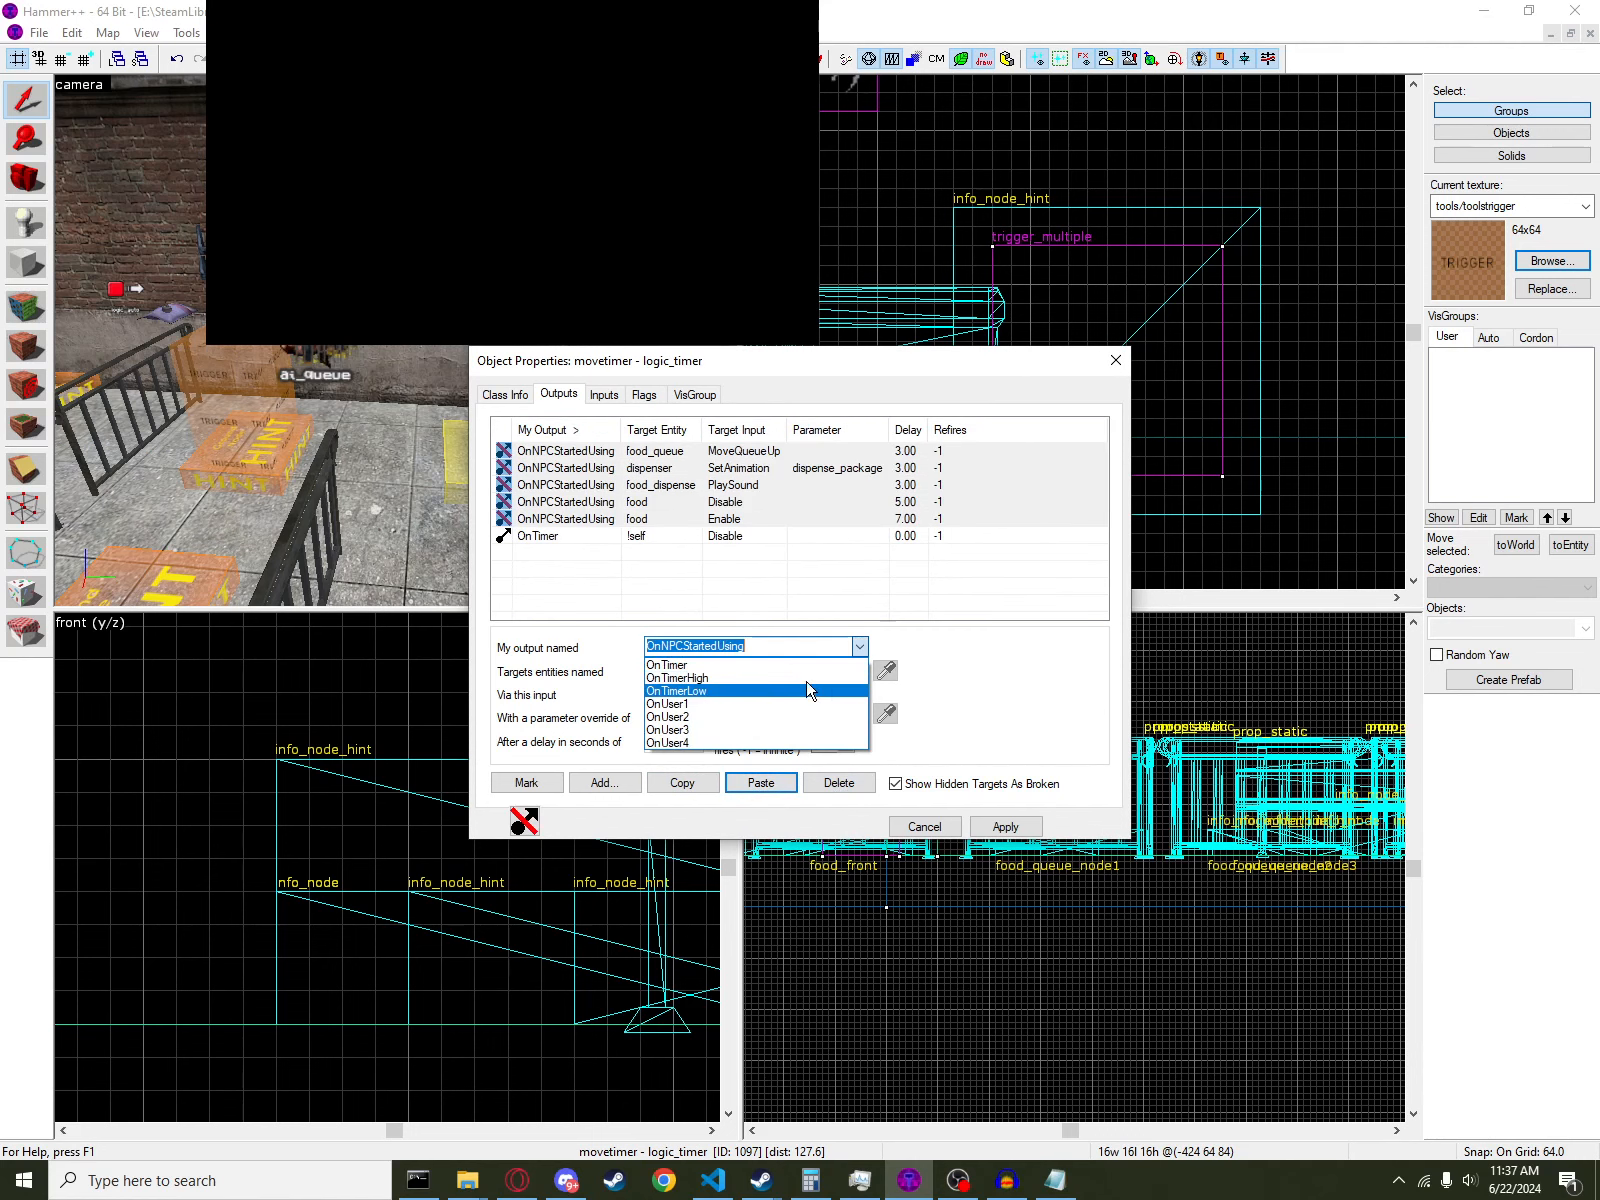
click(760, 662)
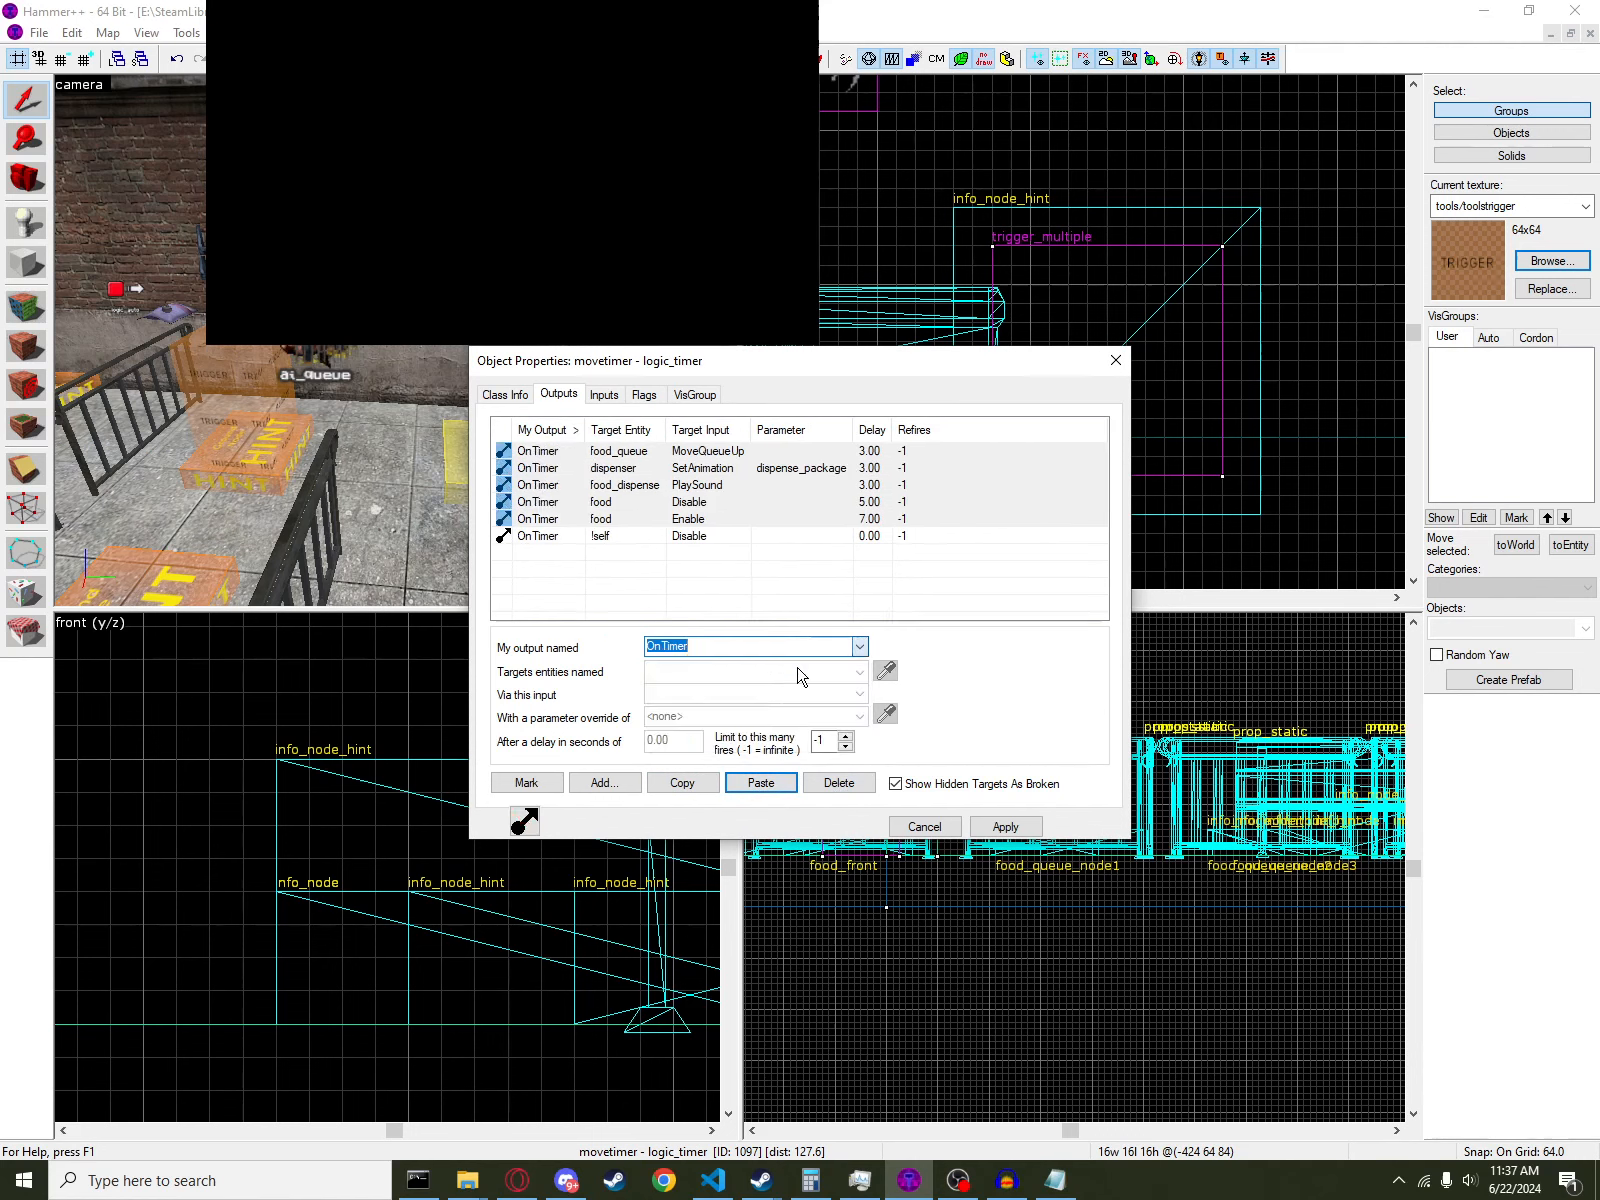
- Set the delay of movetimer's food_queue, dispenser and food_dispense outputs to 0 seconds
click(879, 485)
ctrl+click(880, 451)
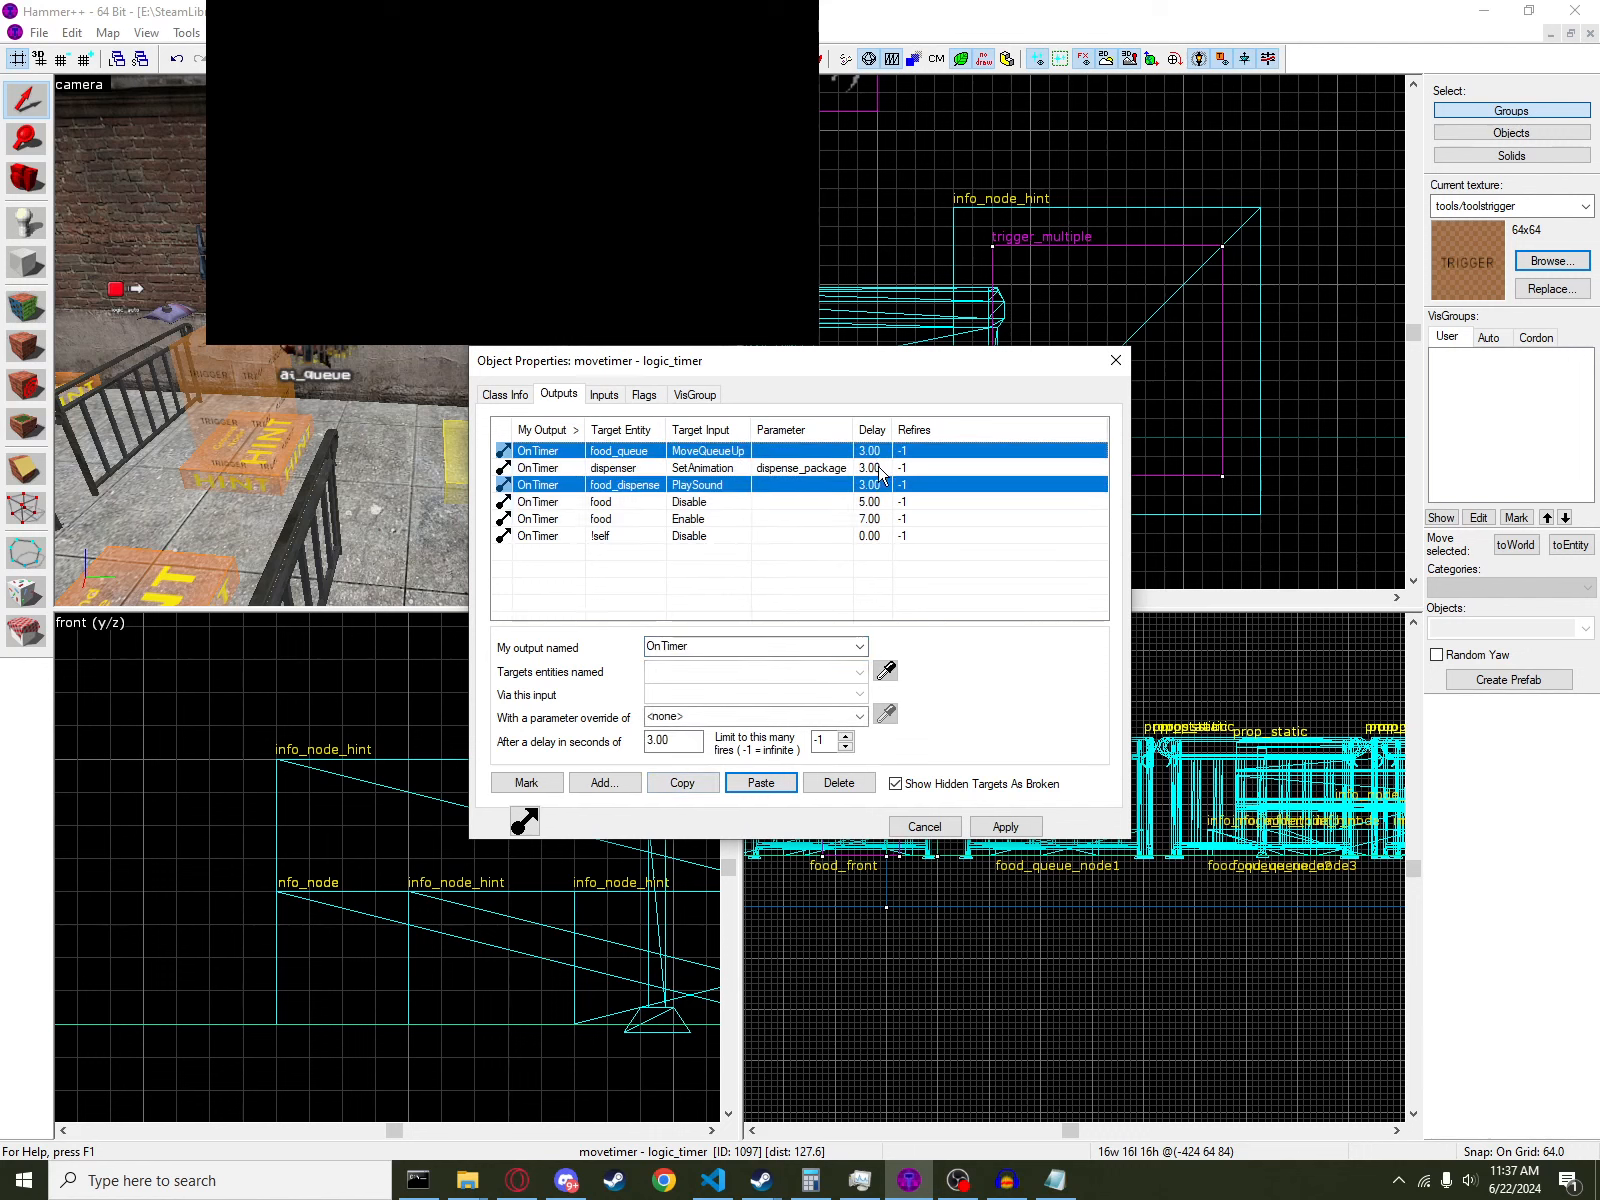
ctrl+click(880, 468)
double_click(672, 741)
text(0)
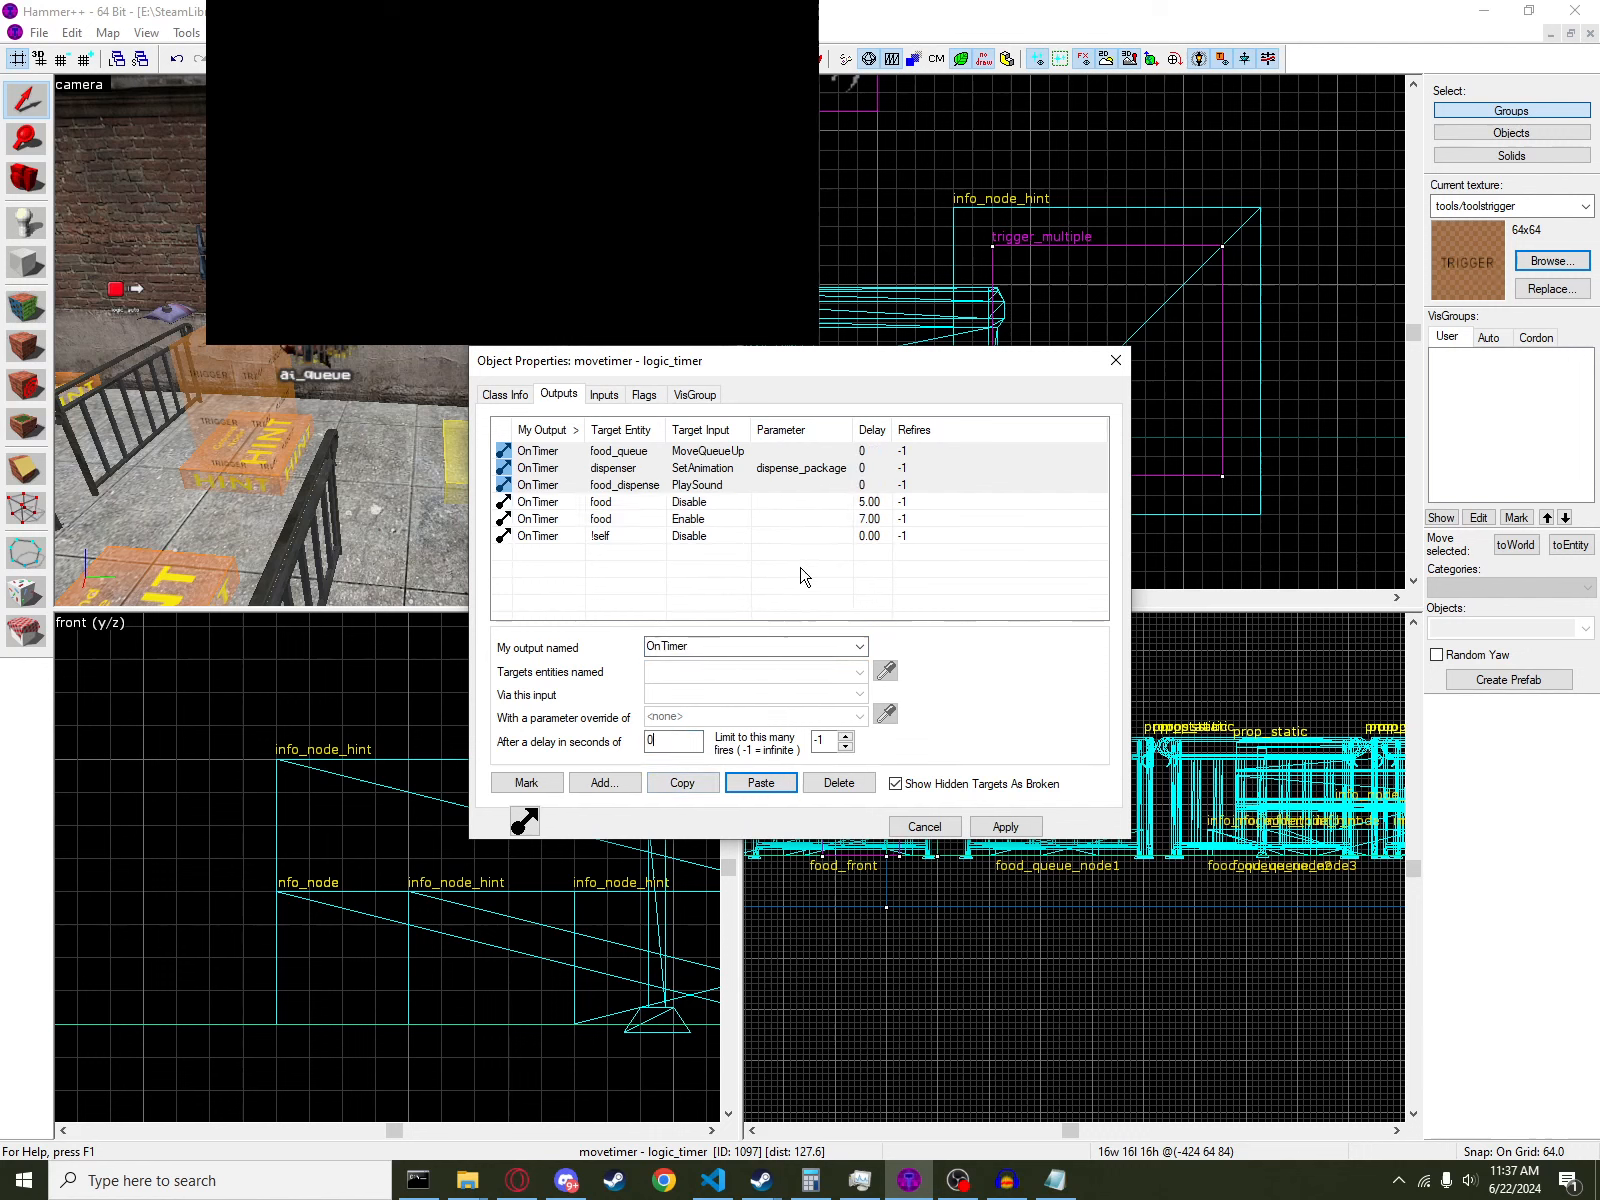
- Set the delay of movetimer's food Disable output to 3 seconds and its food Enable output to 6 seconds
click(857, 503)
drag(680, 742, 623, 740)
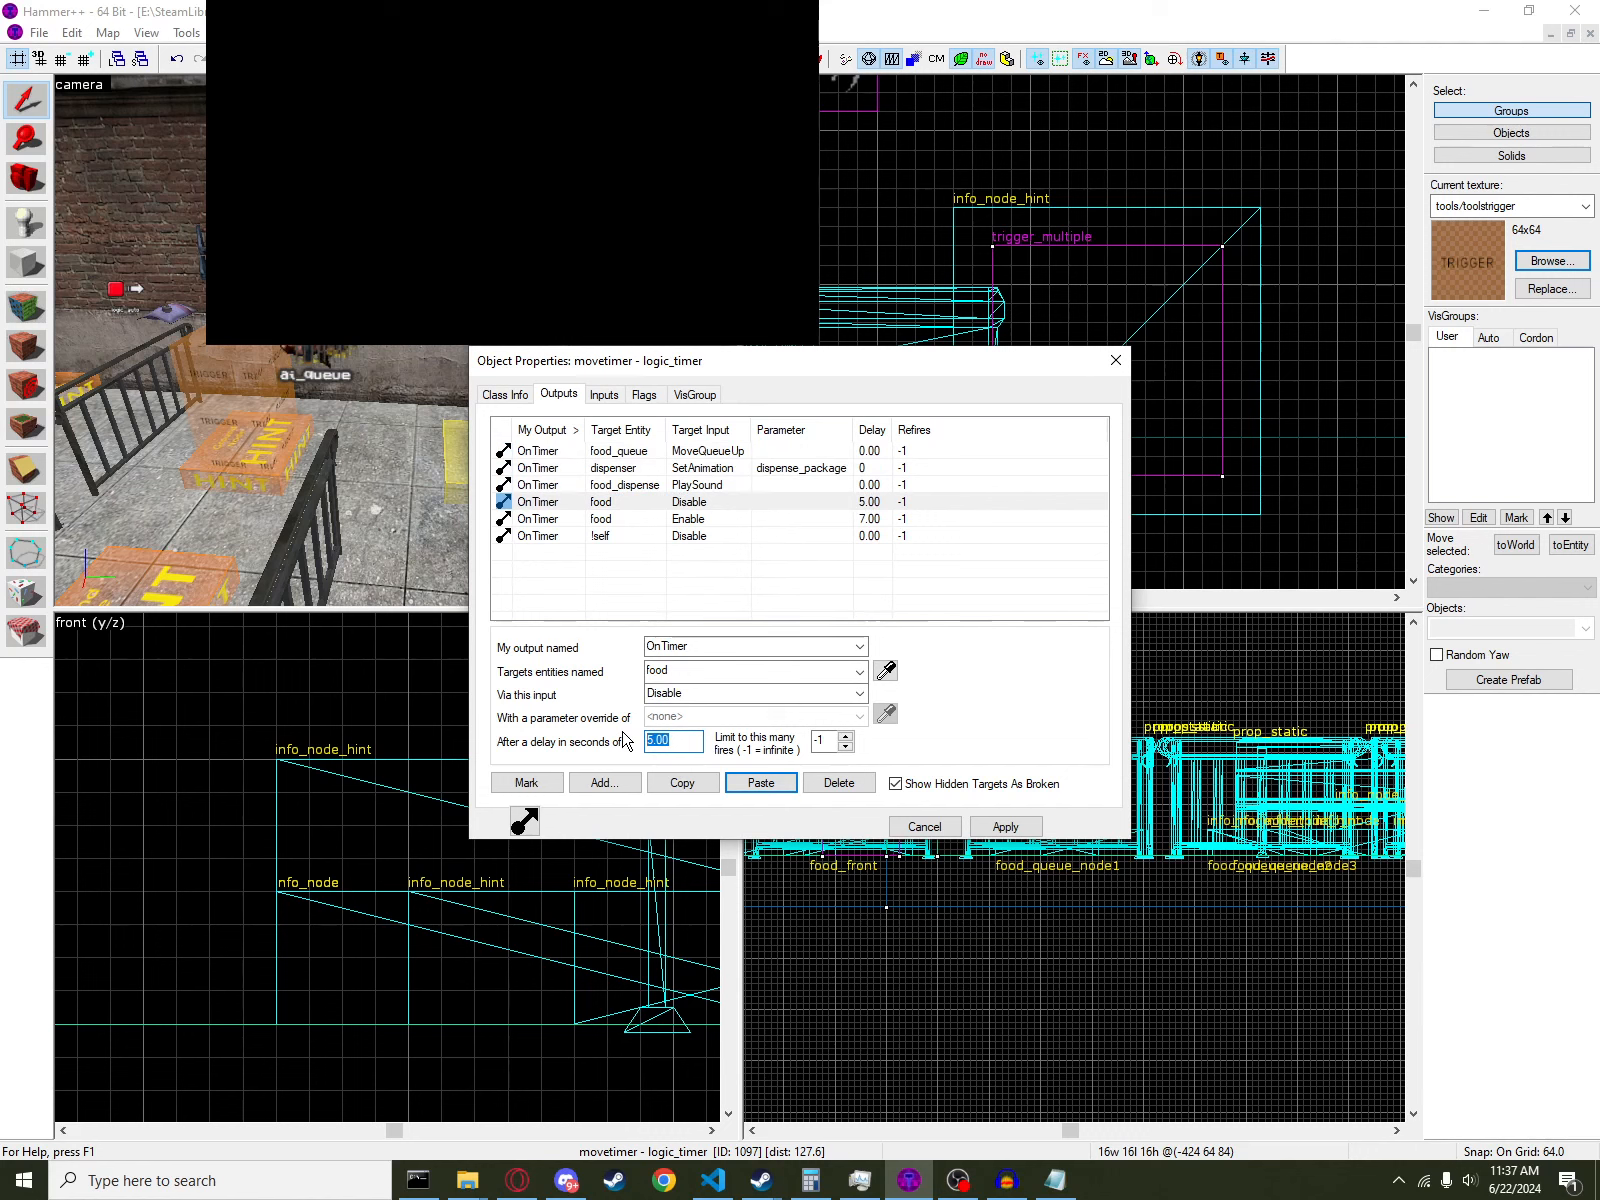
click(876, 520)
drag(700, 746, 635, 745)
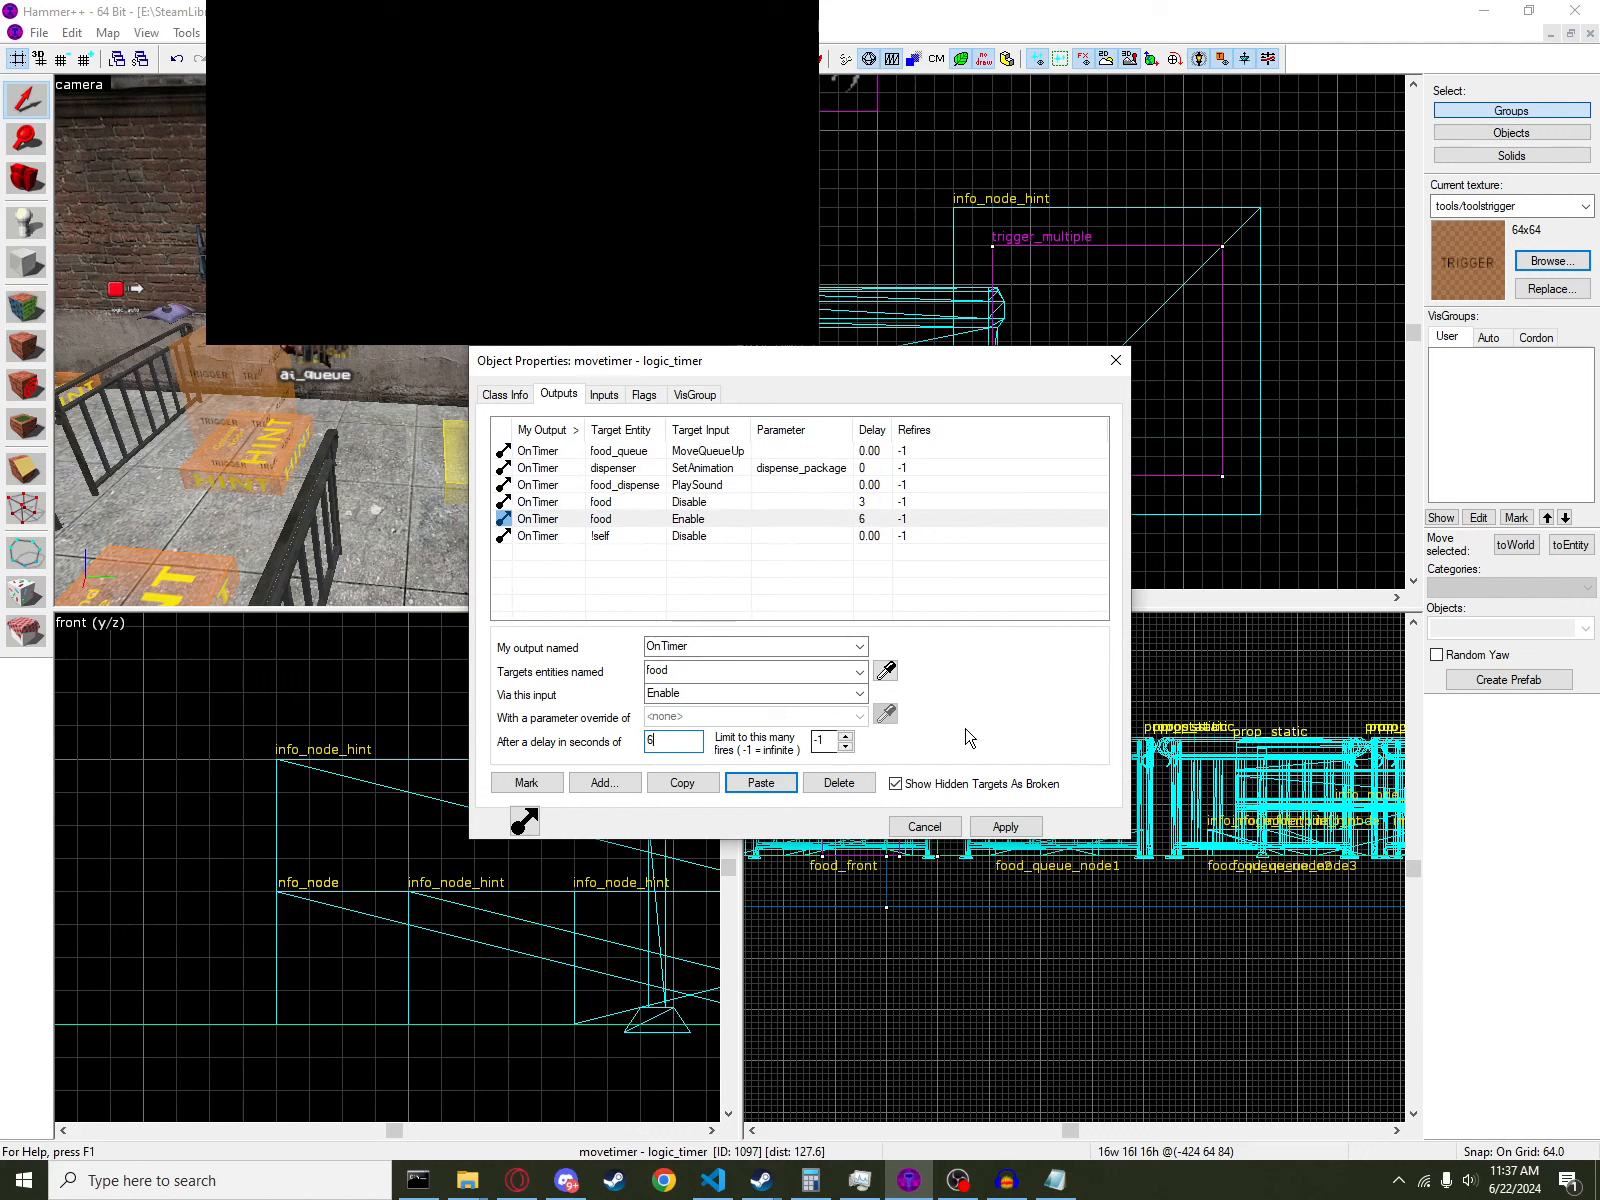